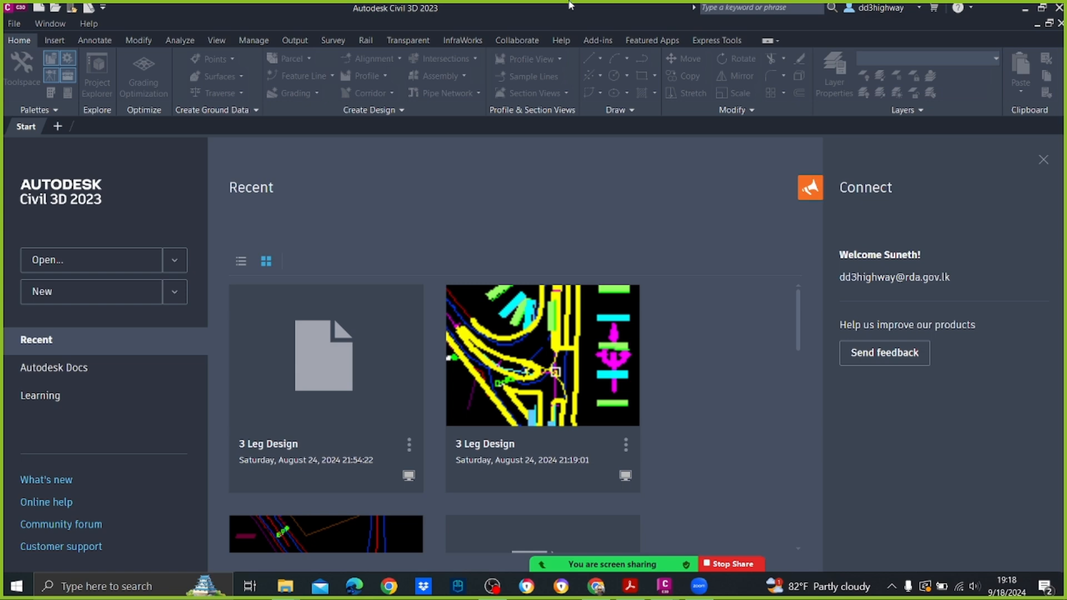
Step: Open Surface.dwg from the desktop folder UoM > Day 1 > Surface, continuing with the current command despite its VBA content
left_click(16, 25)
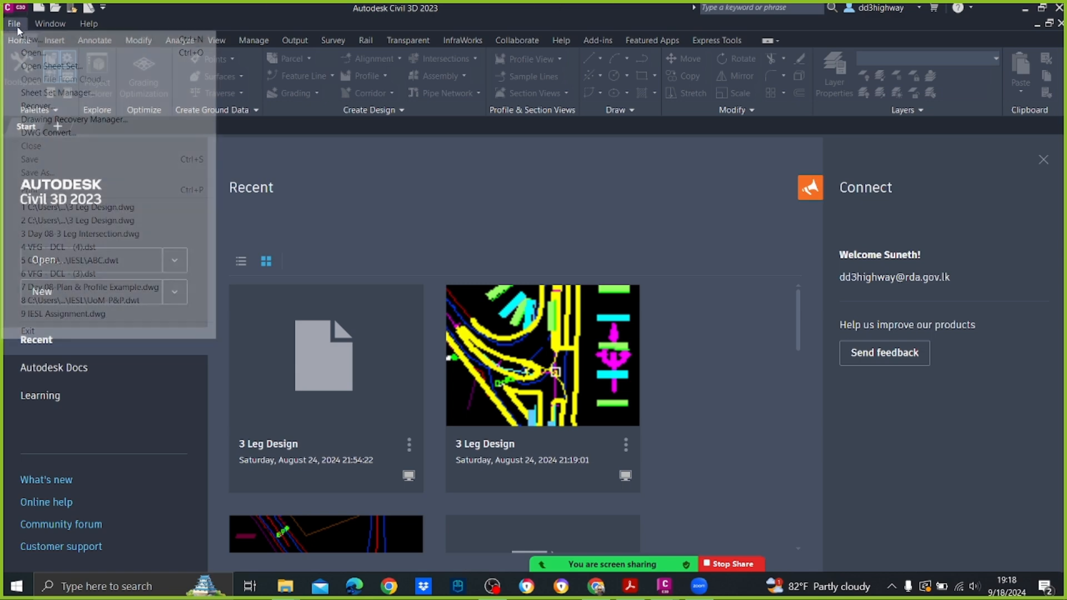
left_click(32, 53)
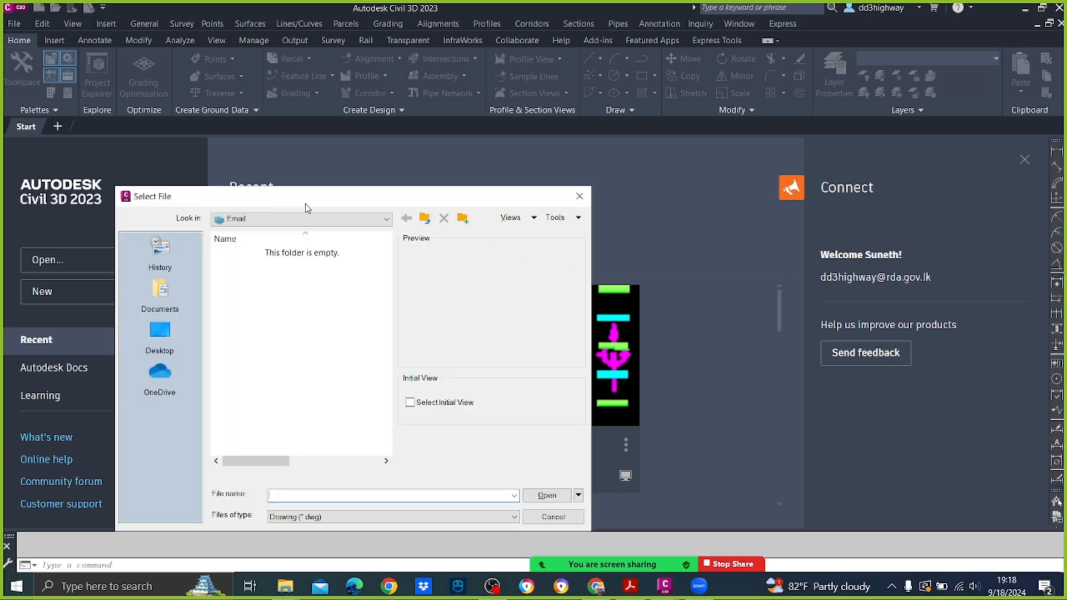
left_click(372, 219)
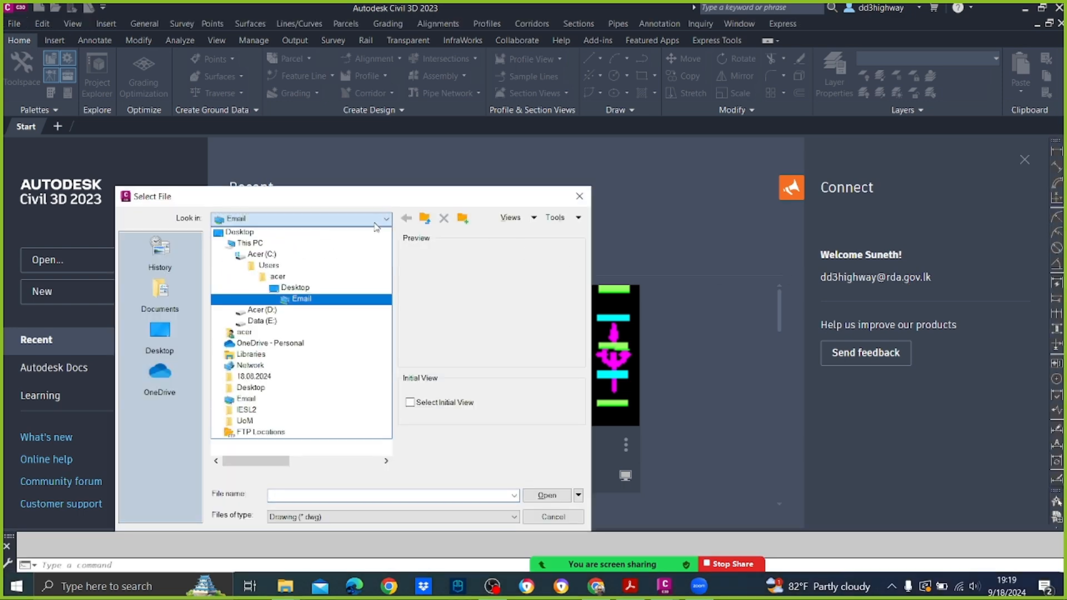
left_click(314, 232)
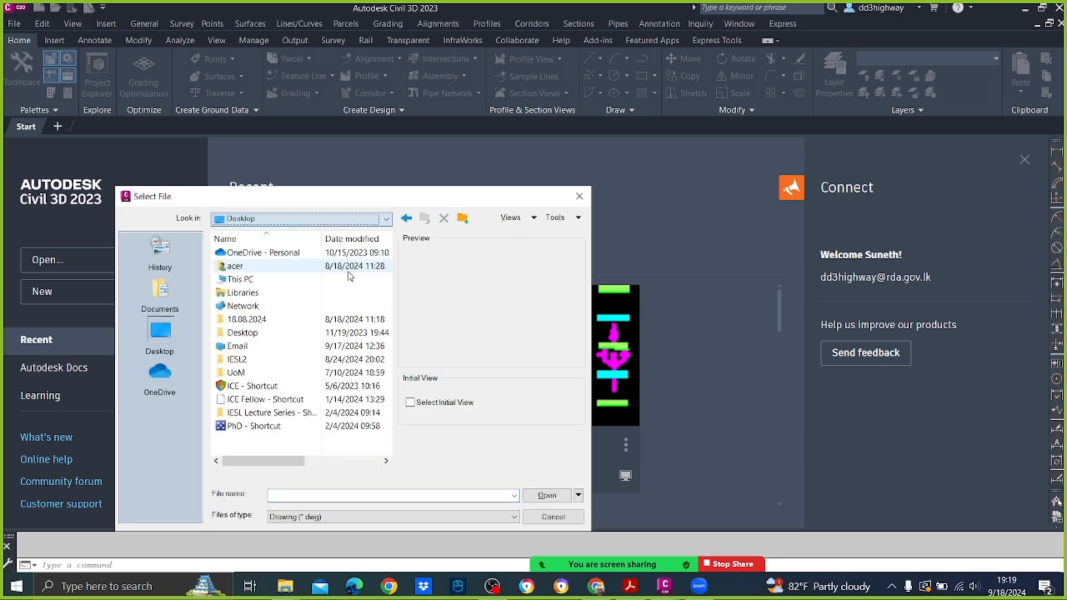
double_click(222, 373)
double_click(245, 252)
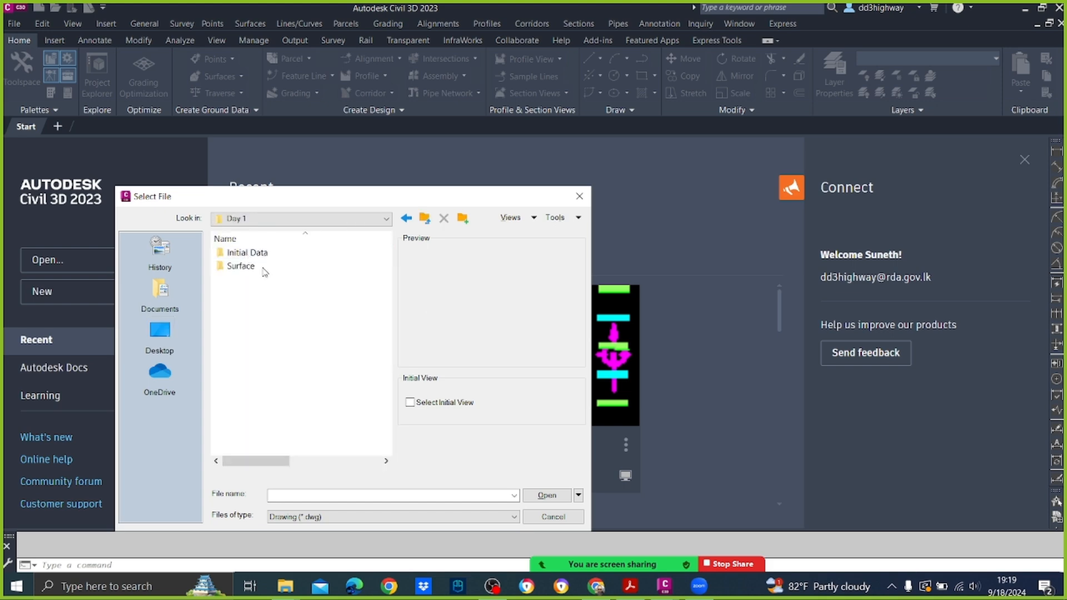
double_click(240, 266)
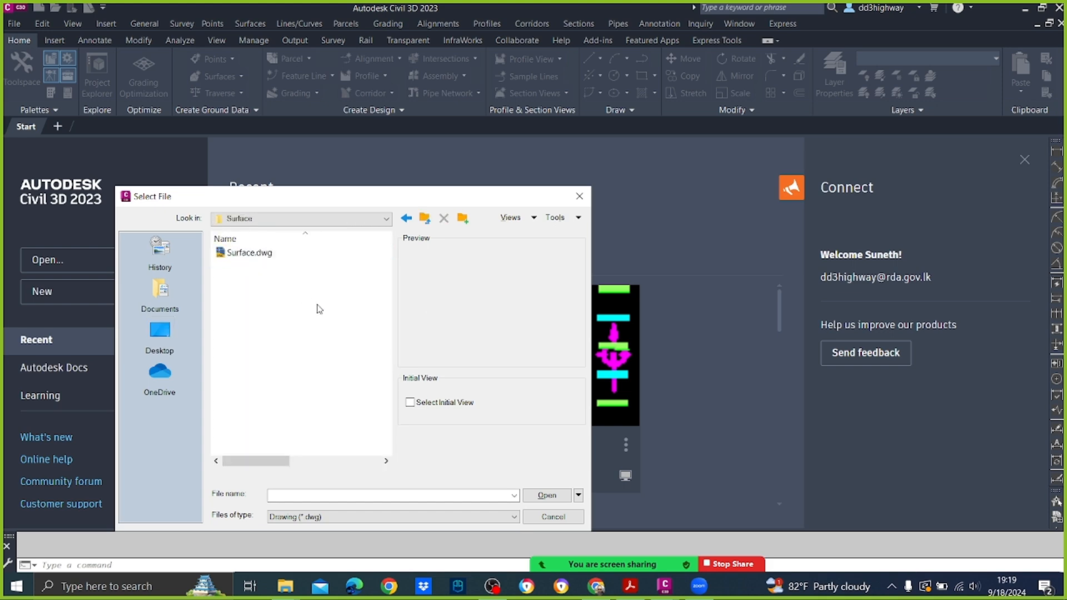
left_click(252, 255)
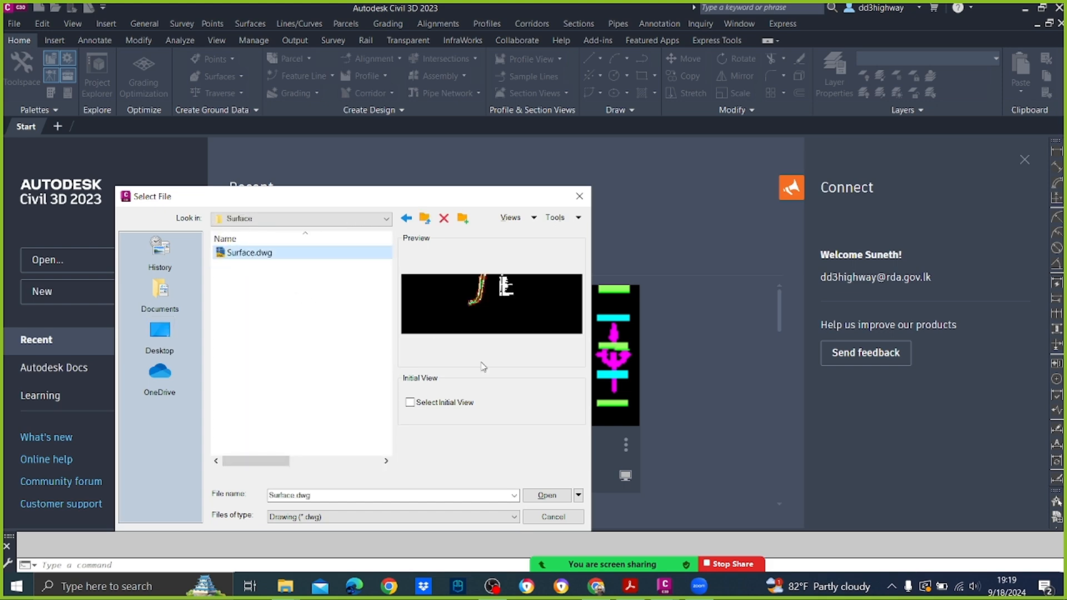
left_click(547, 496)
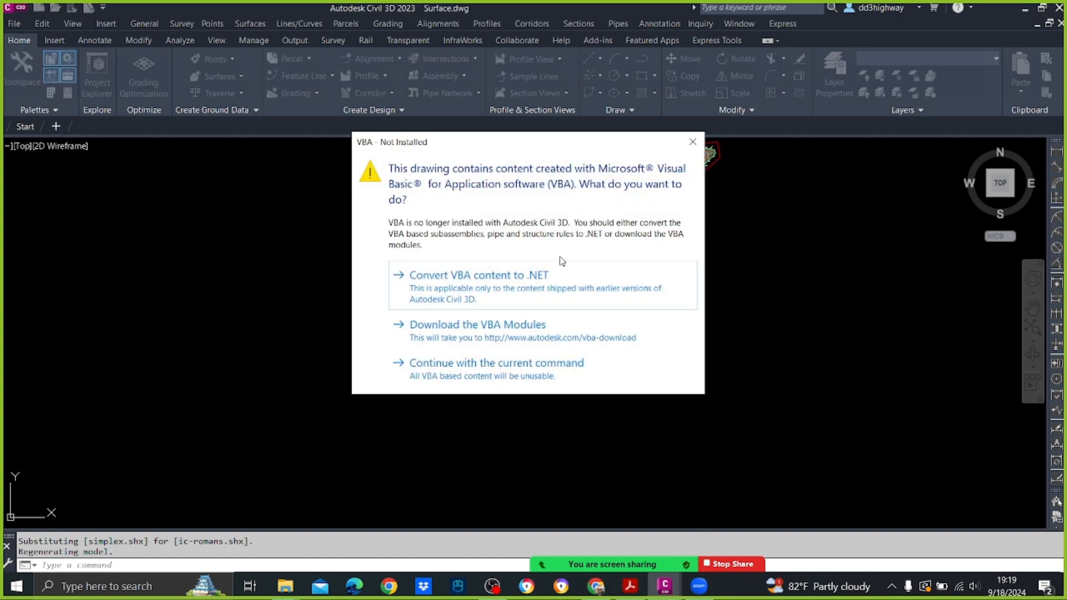
left_click(576, 365)
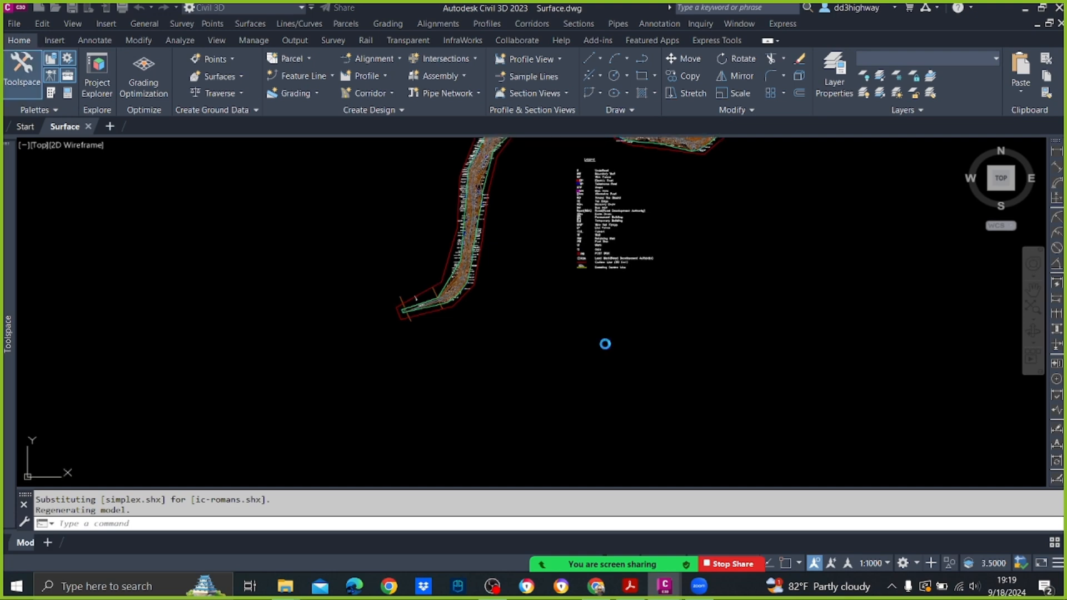
Step: Check the files in the Day 1 Surface folder in File Explorer, and examine the triangulated surface in the drawing
scroll(492, 261, "up", 2)
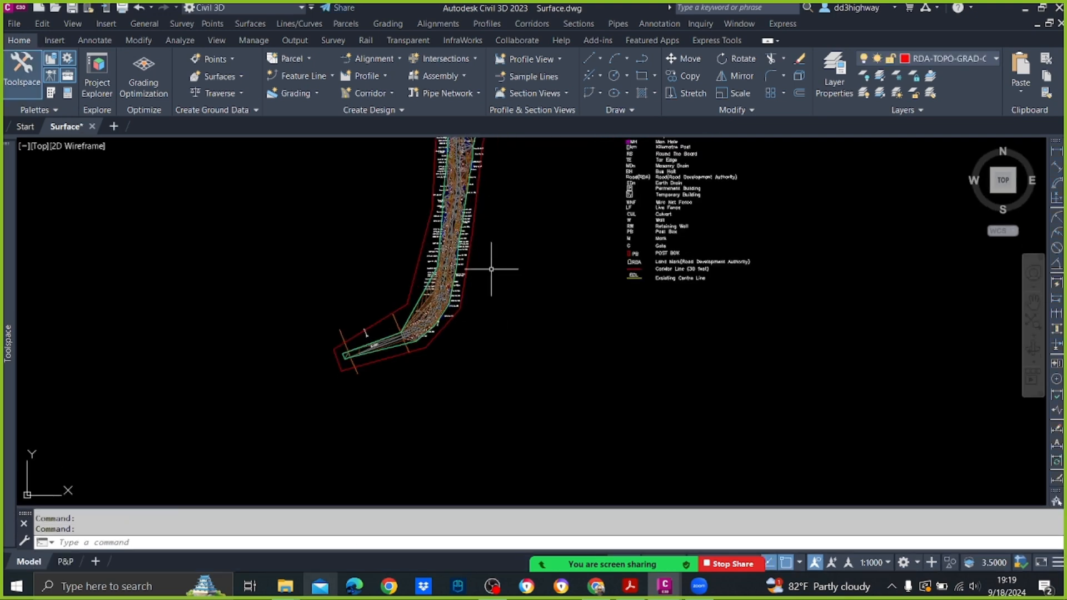
left_click(301, 593)
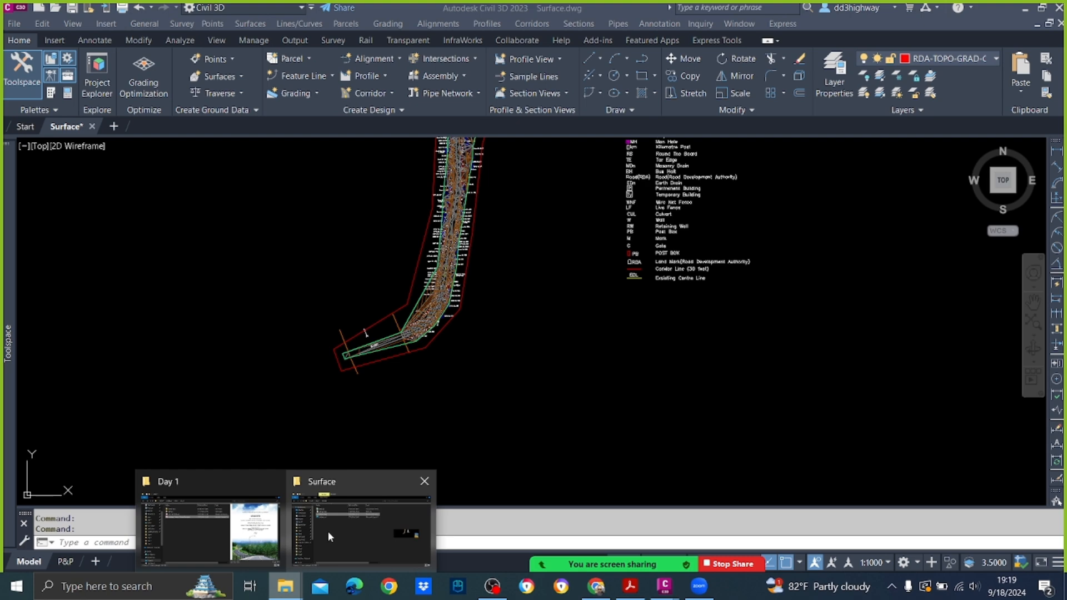
left_click(348, 531)
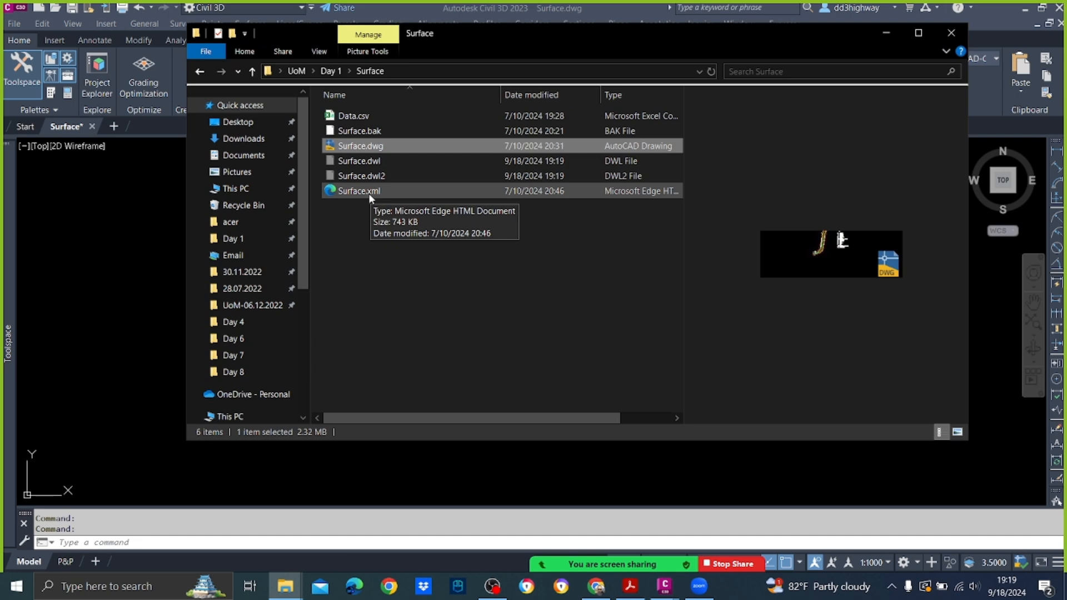
left_click(146, 259)
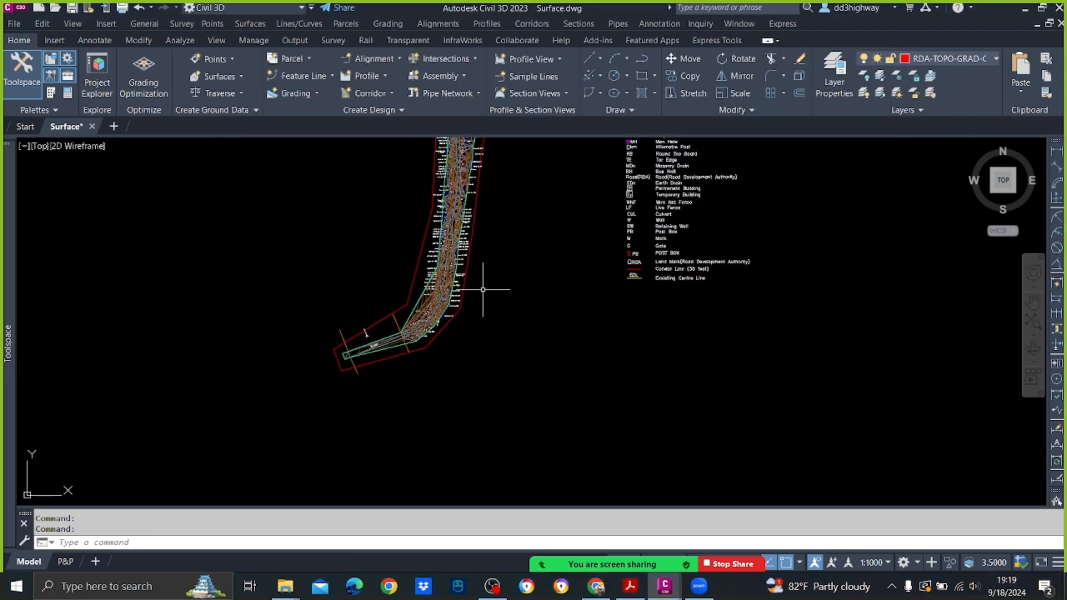
scroll(448, 287, "up", 6)
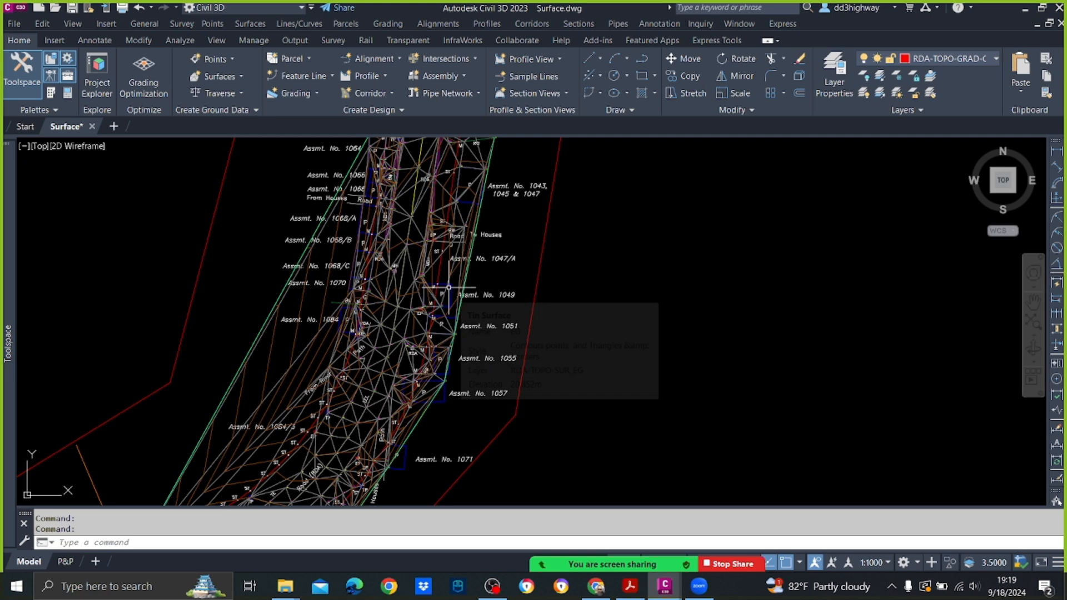
scroll(448, 288, "down", 2)
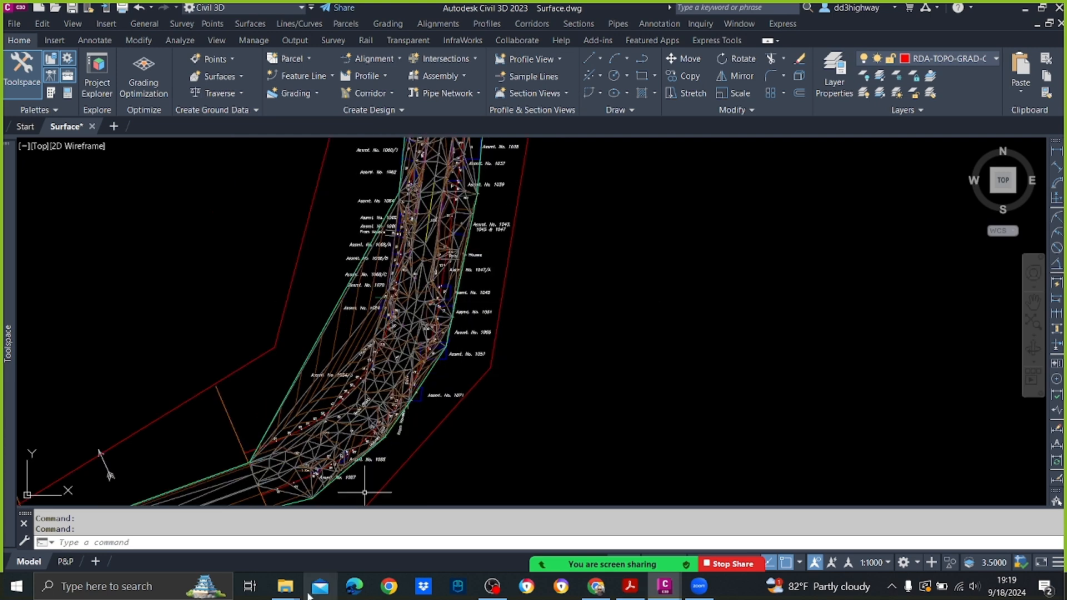
Step: Switch to File Explorer and open Surface.xml from the Day 1 Surface folder in Microsoft Edge
left_click(285, 587)
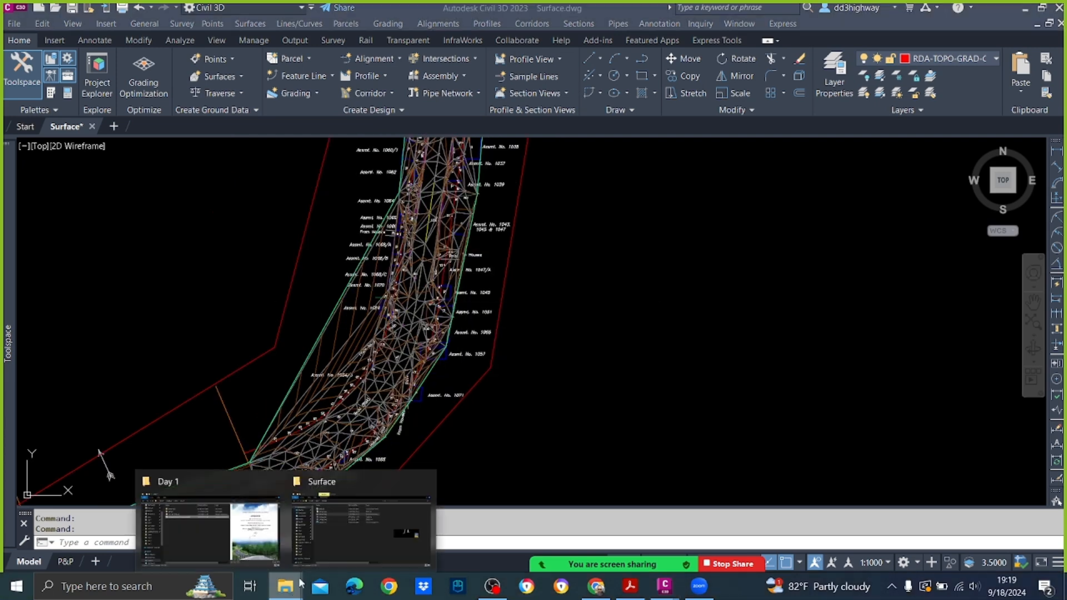
left_click(335, 536)
left_click(346, 190)
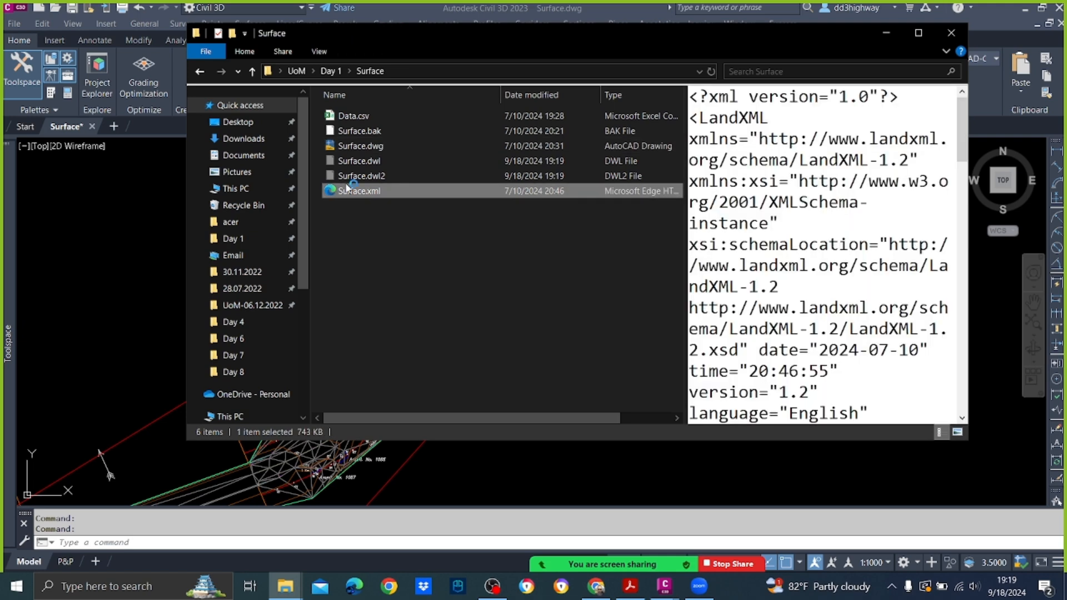
double_click(346, 190)
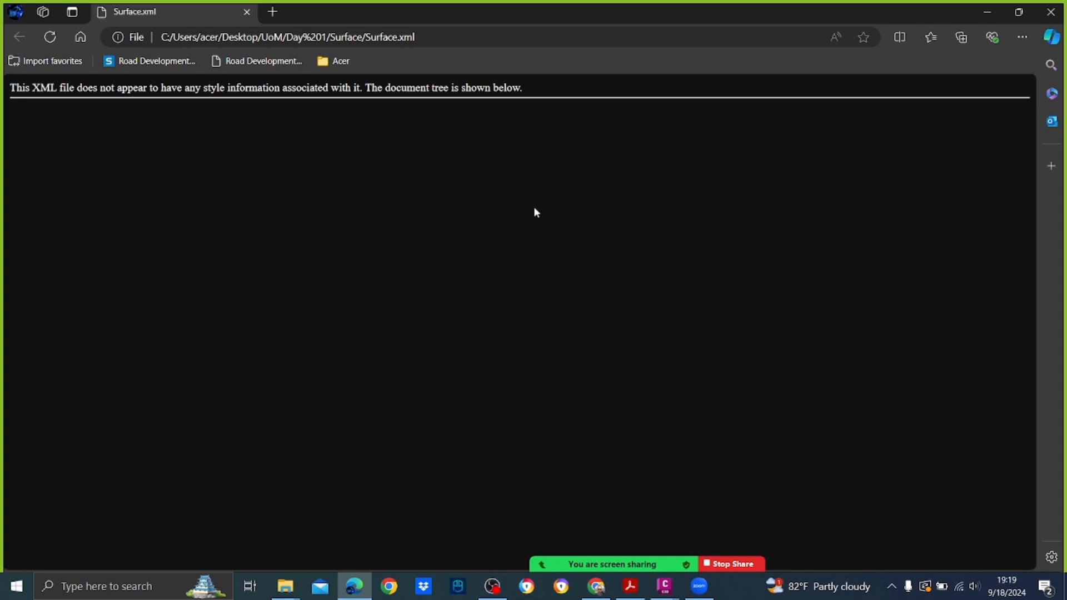
Step: Look through the CgPoint and surface point coordinates in Surface.xml, close the browser and return to the Civil 3D drawing
scroll(535, 212, "up", 3)
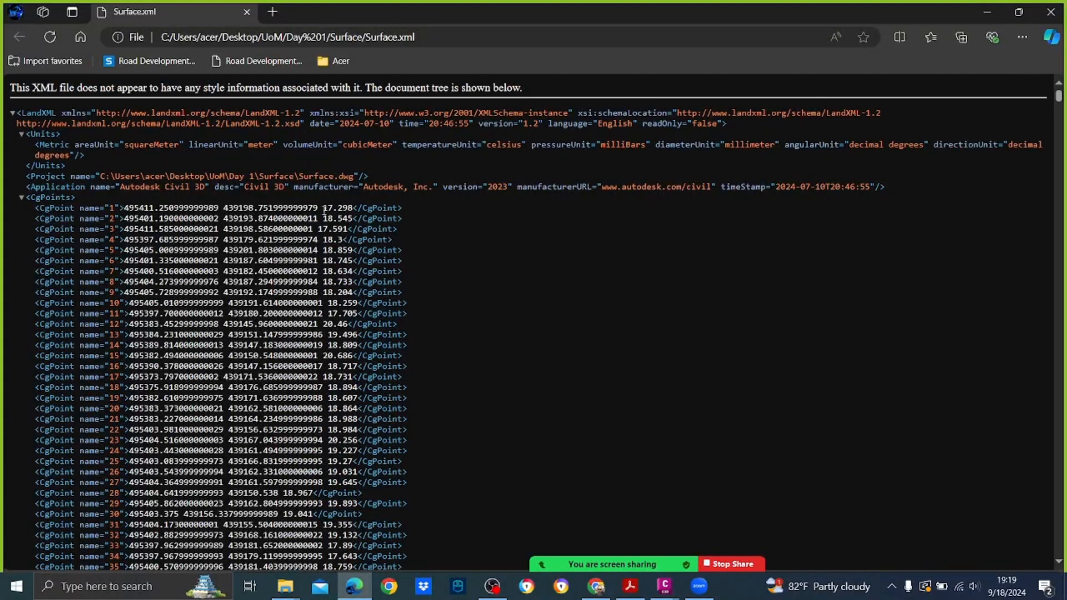
scroll(406, 178, "down", 20)
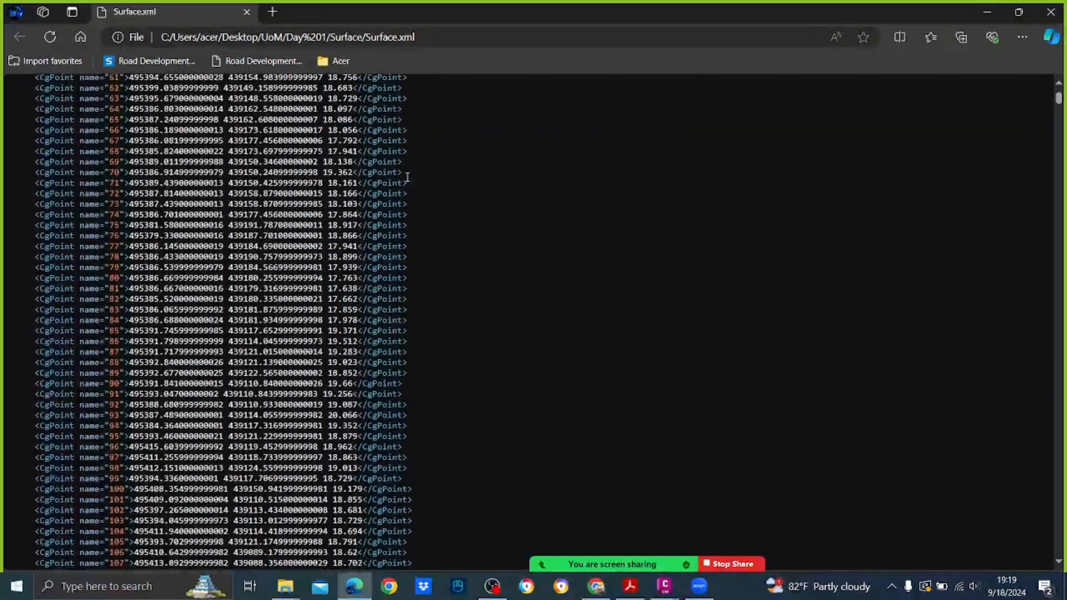
scroll(408, 178, "down", 20)
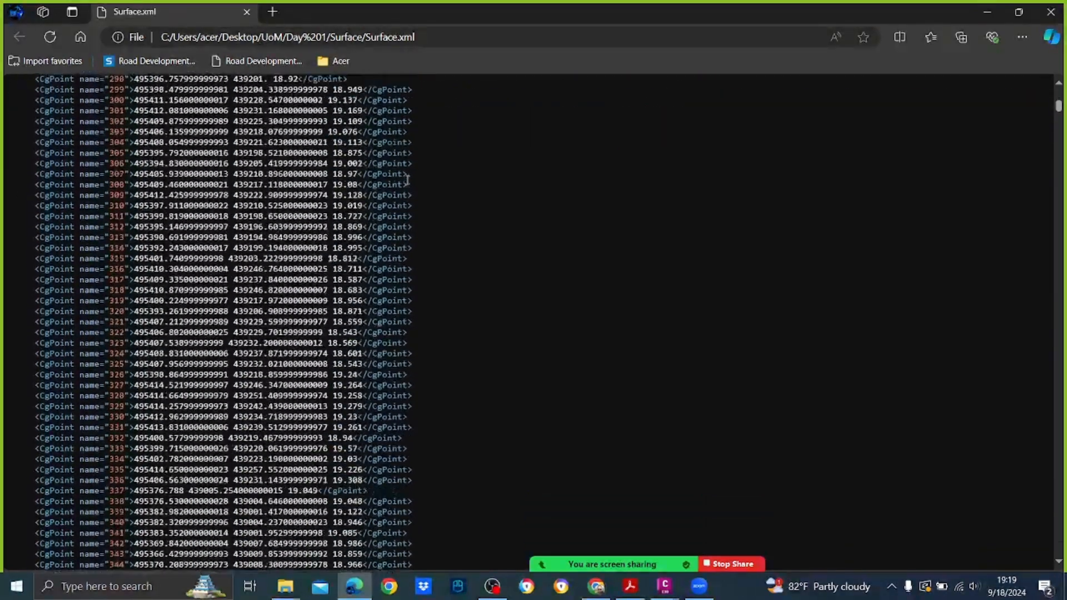
scroll(407, 187, "down", 20)
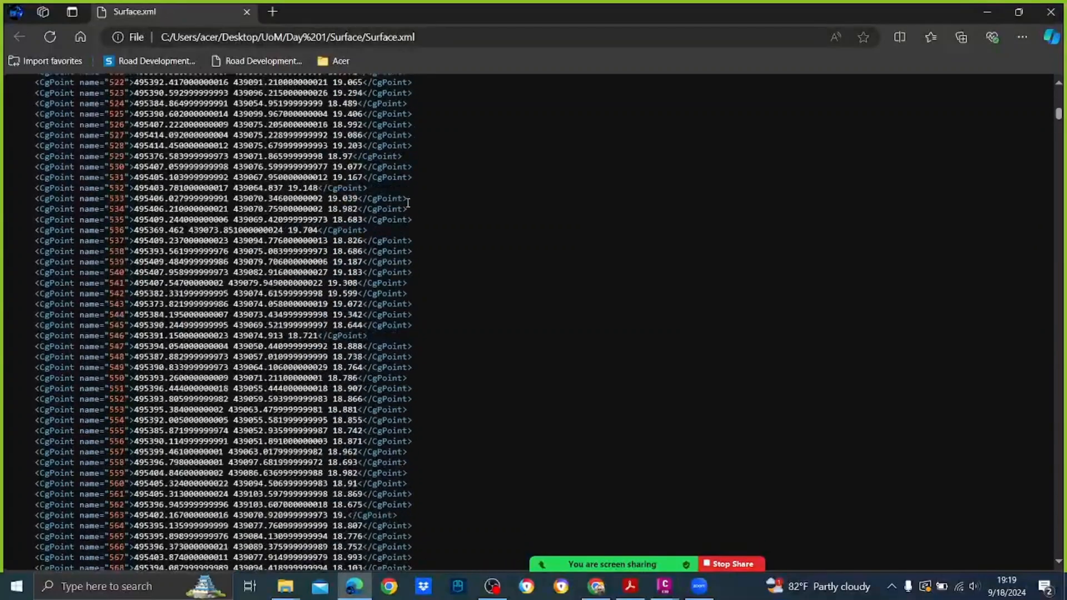
scroll(407, 211, "down", 20)
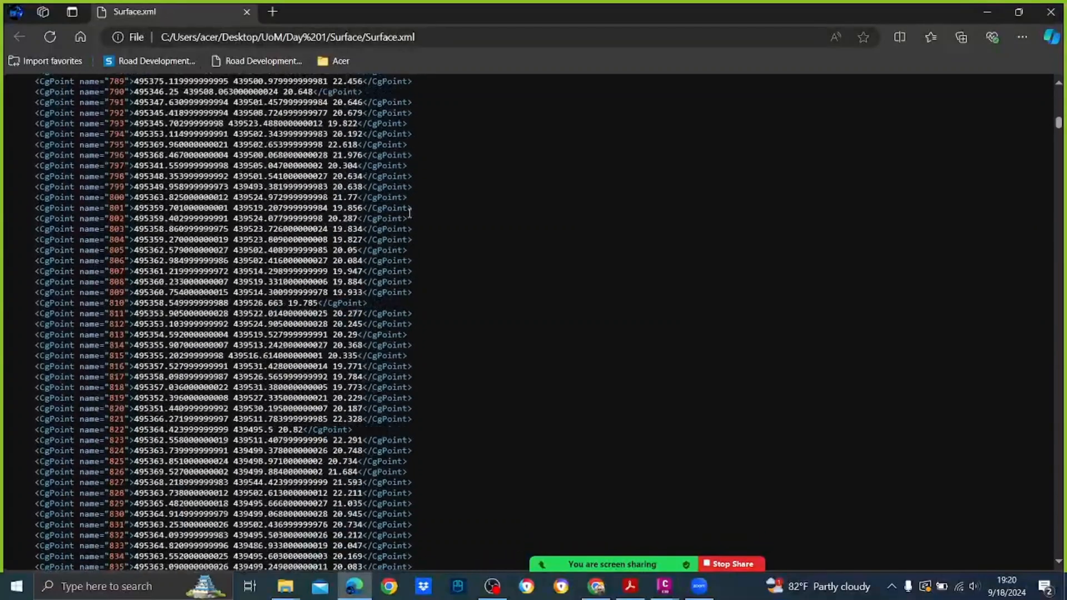
left_click_drag(1058, 127, 1047, 83)
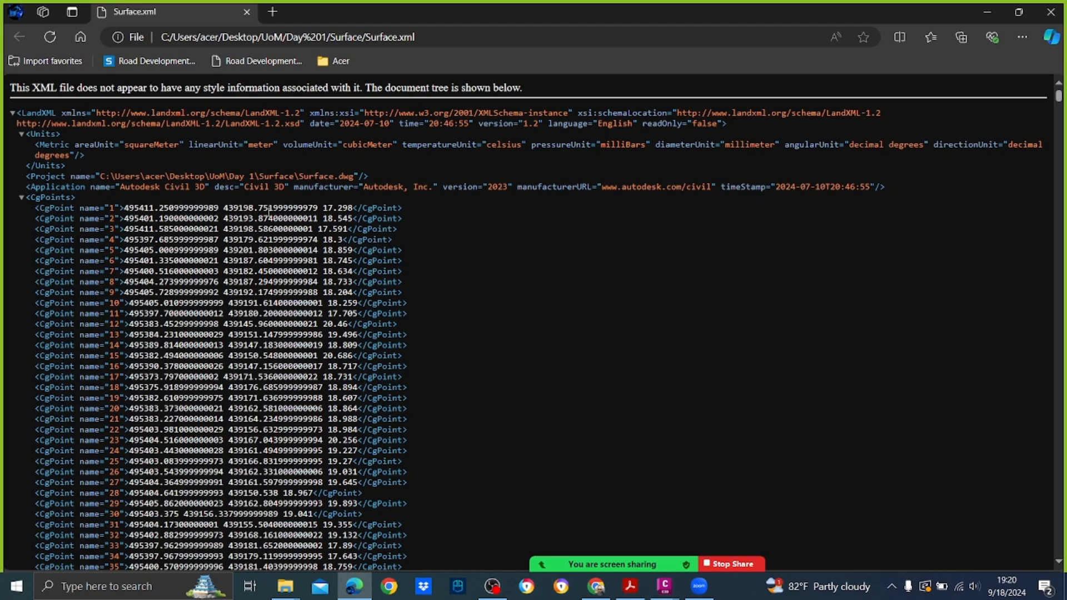
scroll(255, 208, "down", 20)
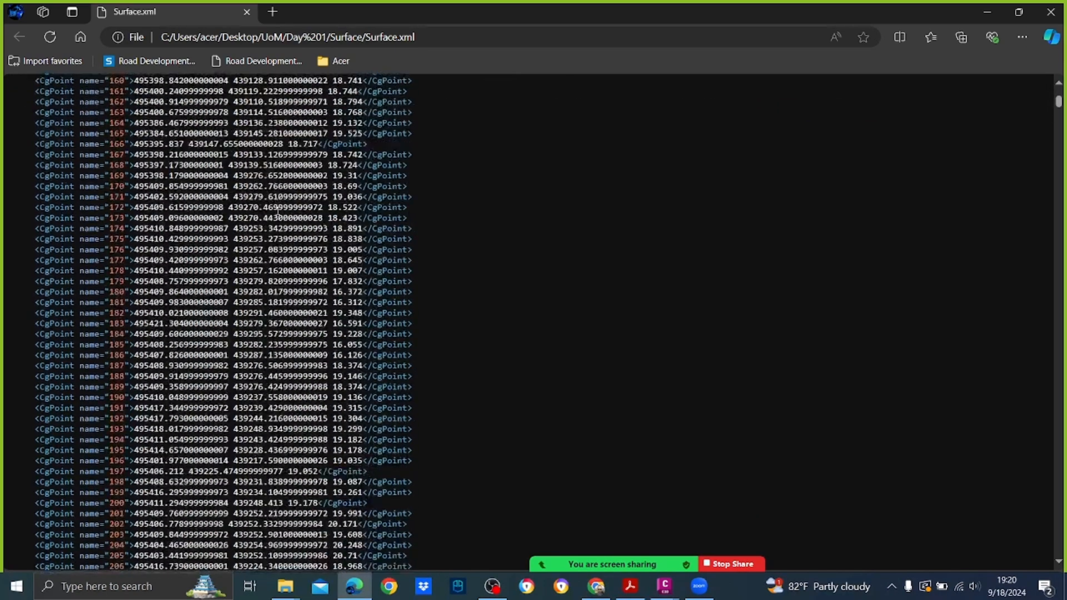
scroll(278, 212, "down", 20)
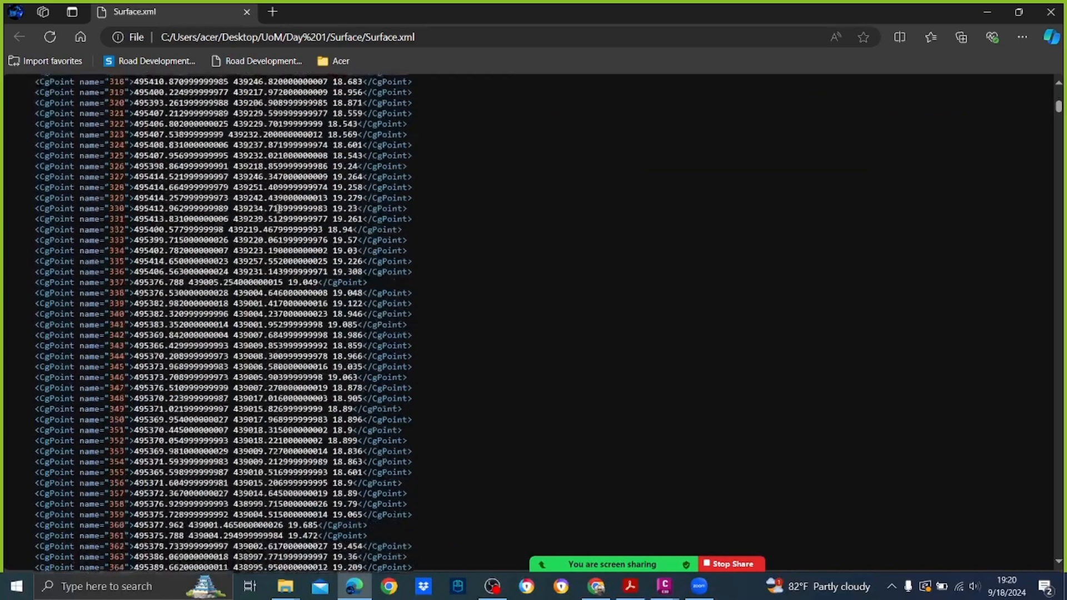
left_click_drag(1059, 109, 1052, 289)
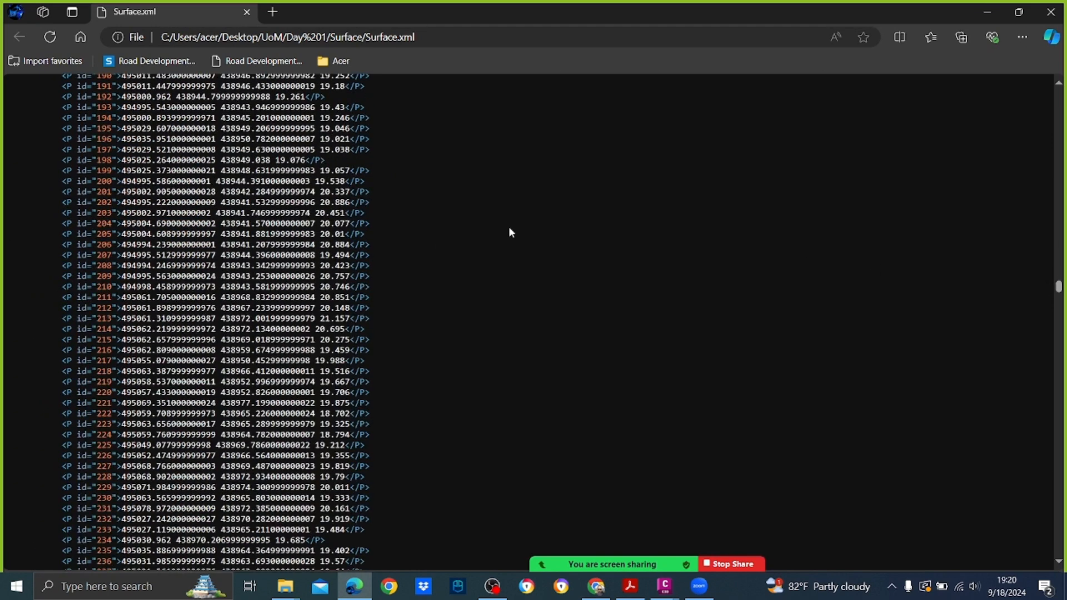
left_click(1051, 11)
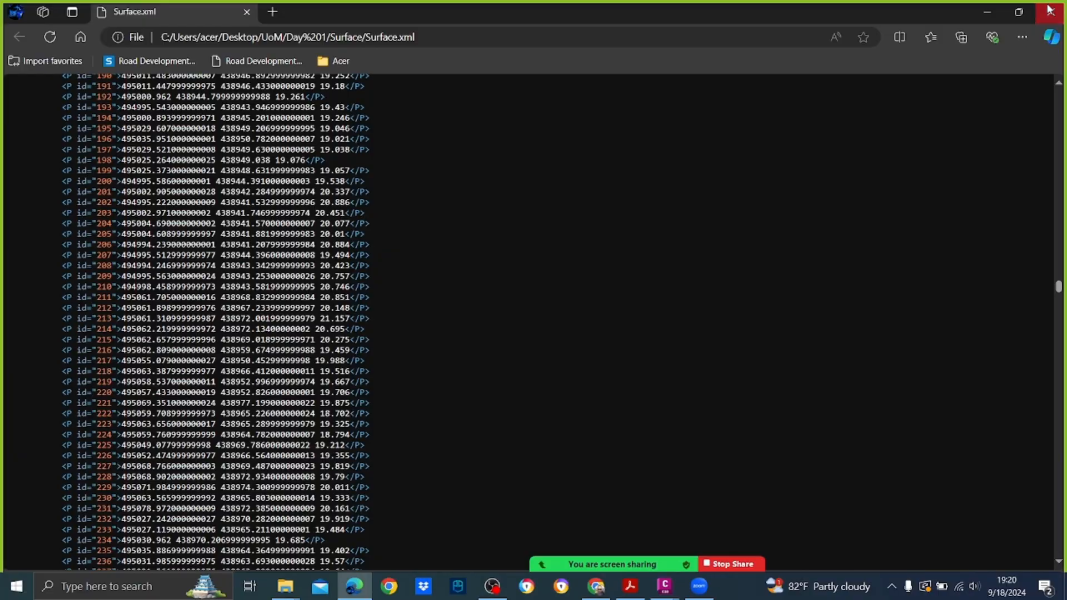
left_click(138, 278)
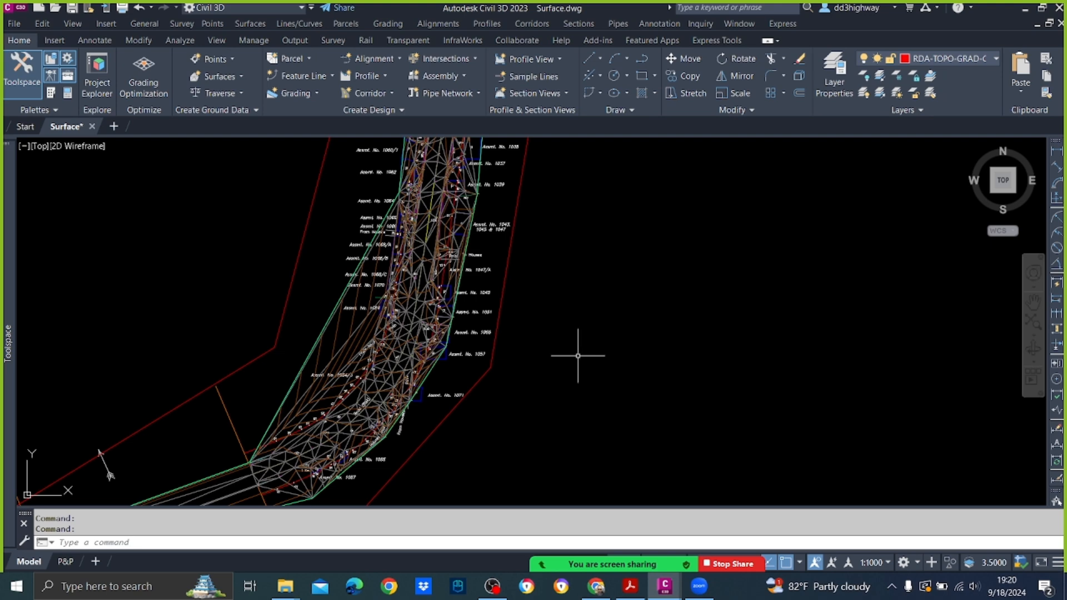
Step: View the whole survey strip and close the Surface drawing without saving changes
scroll(423, 273, "down", 5)
scroll(423, 274, "down", 2)
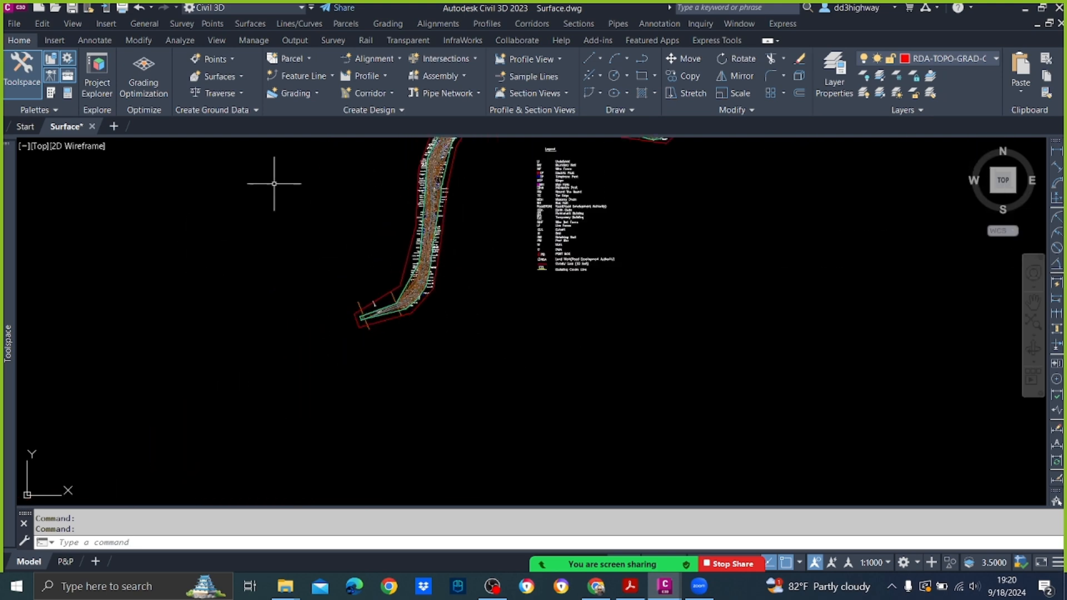
left_click(92, 126)
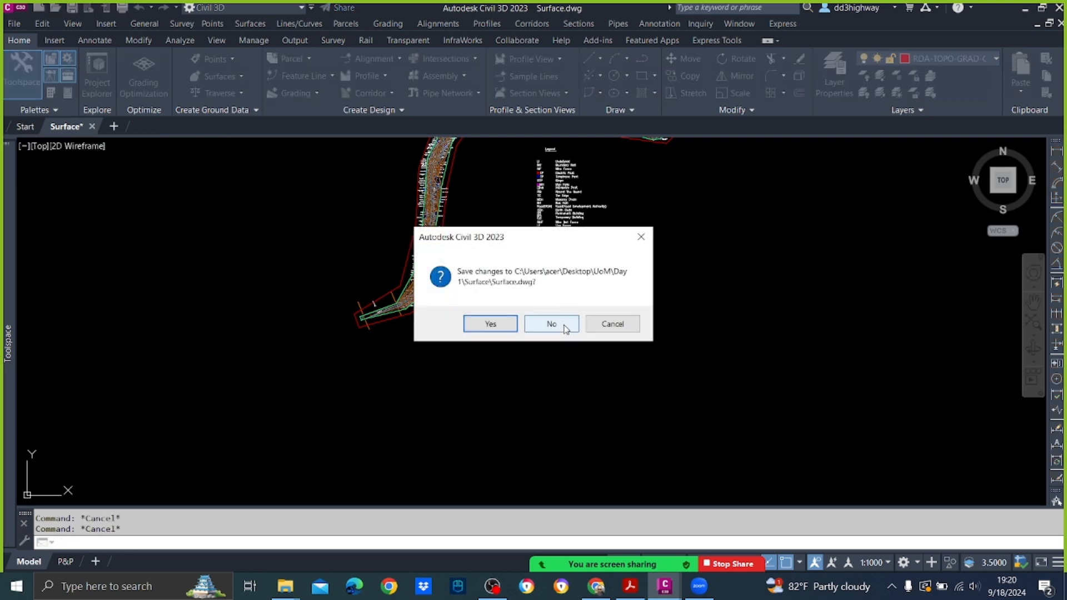
left_click(564, 325)
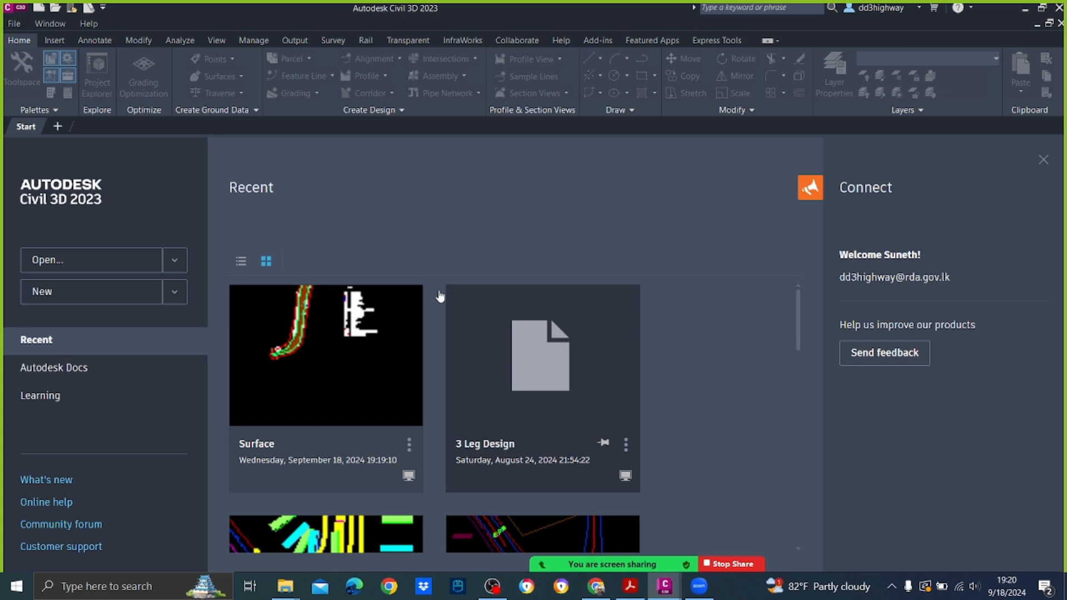
Step: Start a new drawing from the UoM.dwt template in the UoM folder, continuing without converting the VBA content
left_click(17, 25)
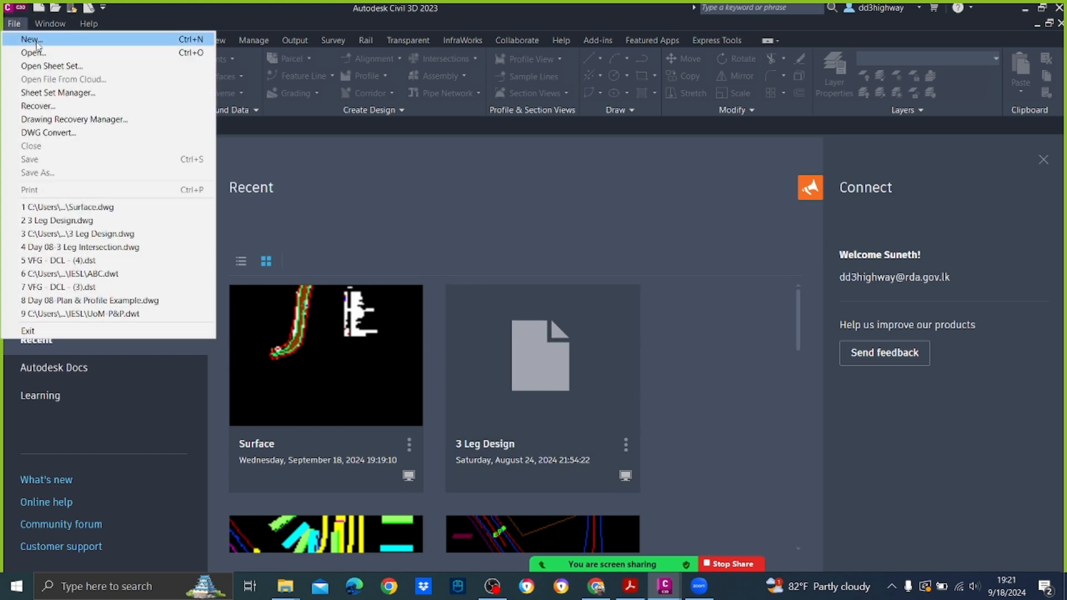
left_click(37, 42)
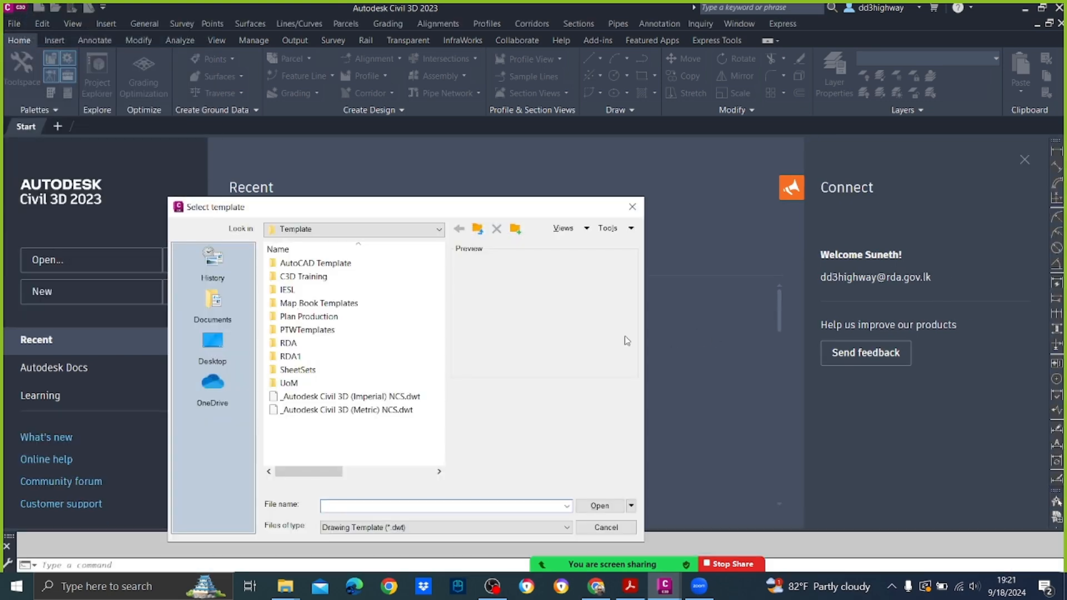
left_click(293, 388)
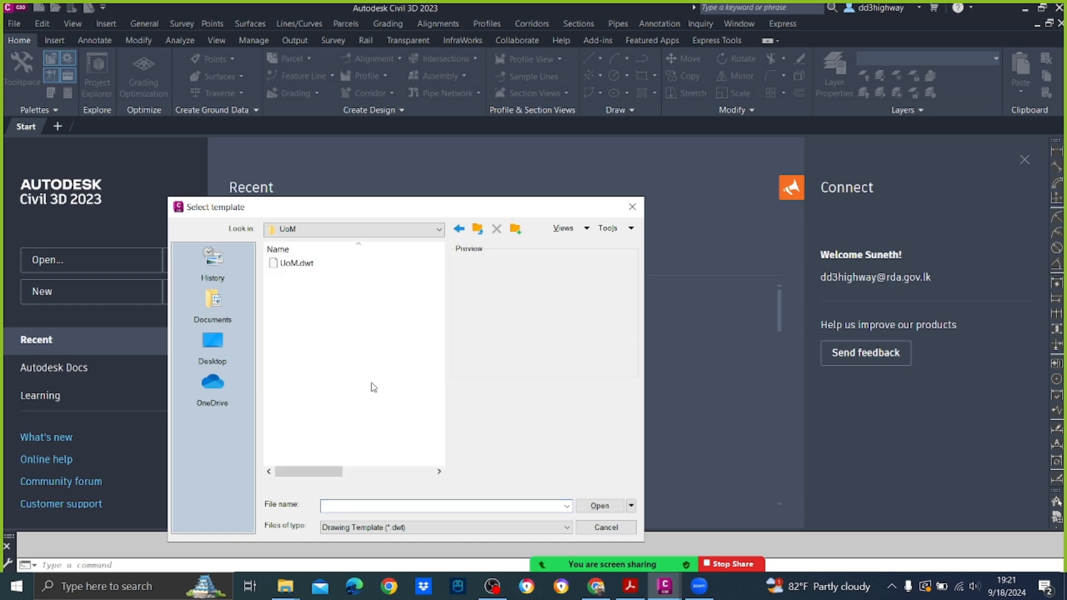
left_click(296, 262)
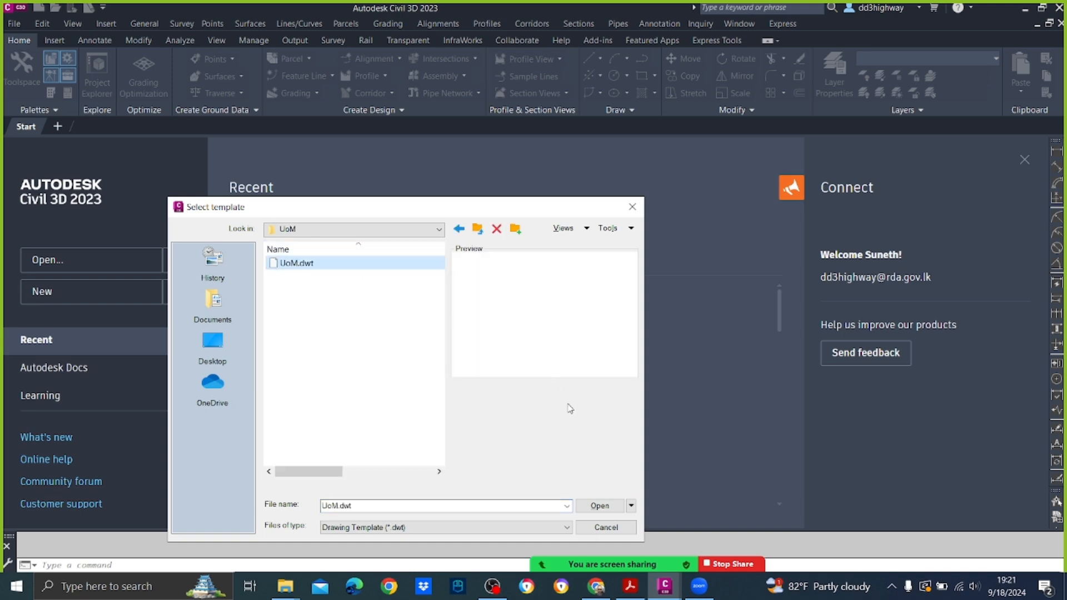
left_click(616, 505)
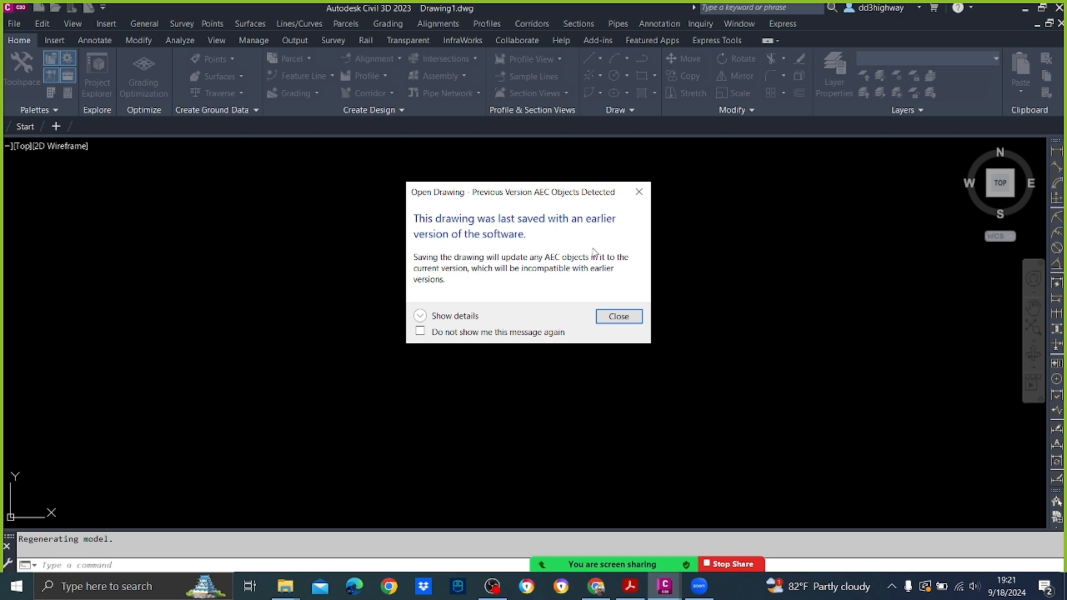
left_click(619, 316)
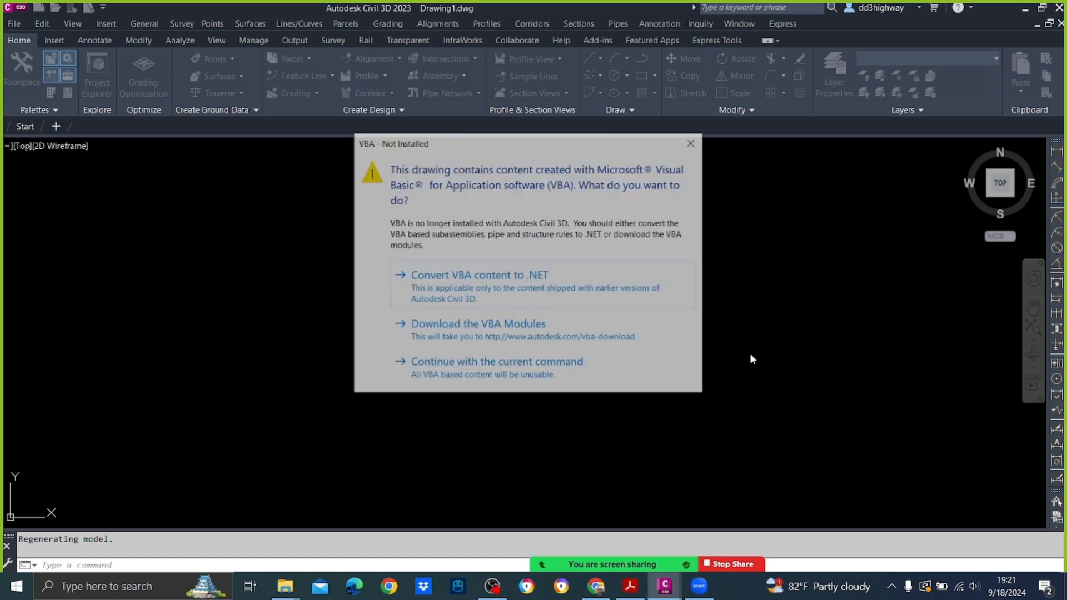
left_click(449, 368)
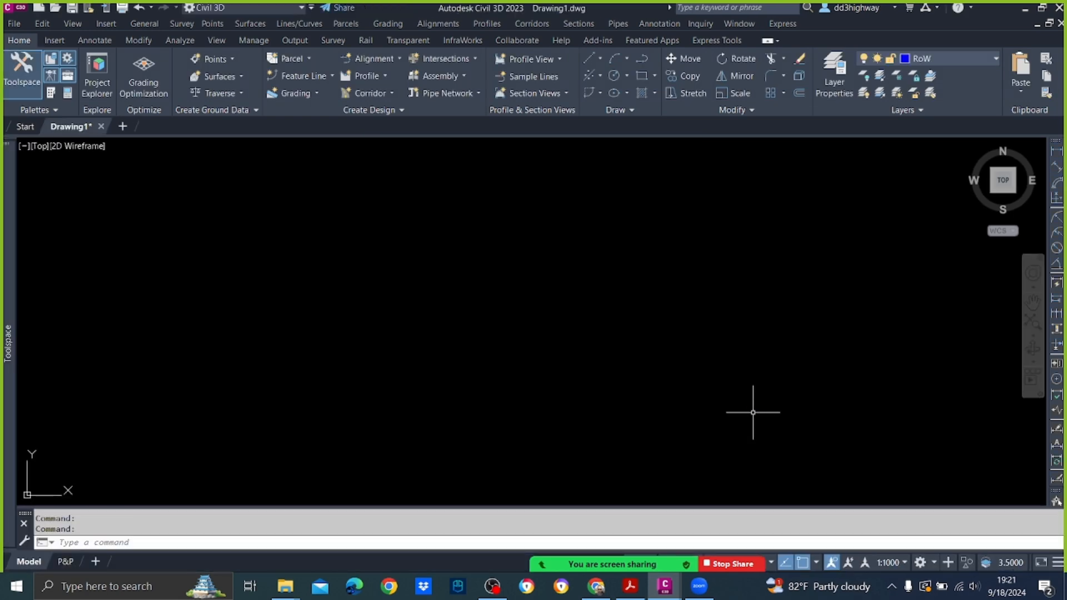
left_click(15, 24)
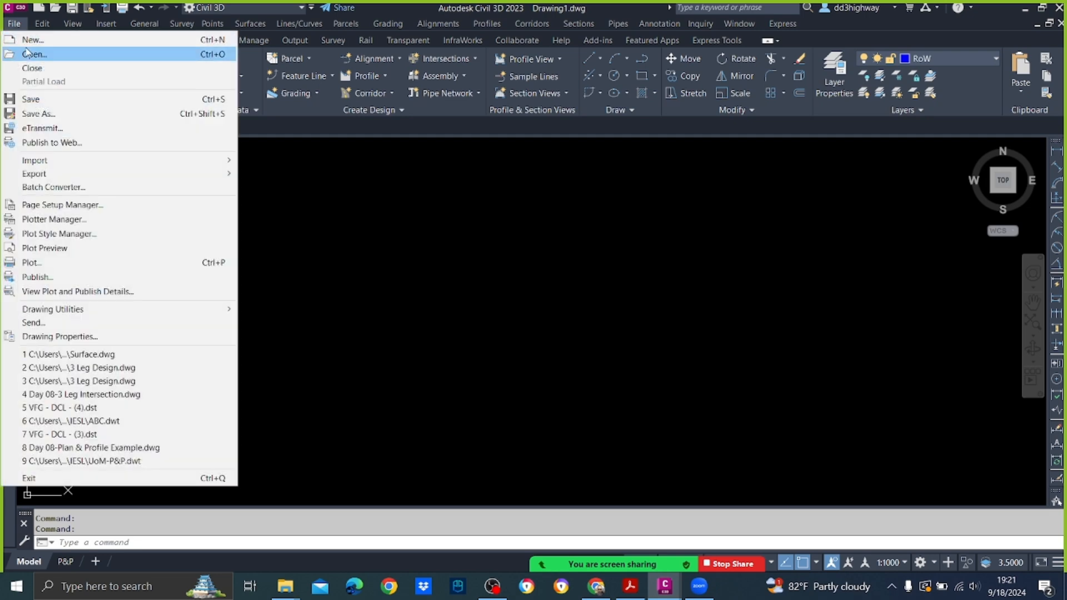
left_click(581, 265)
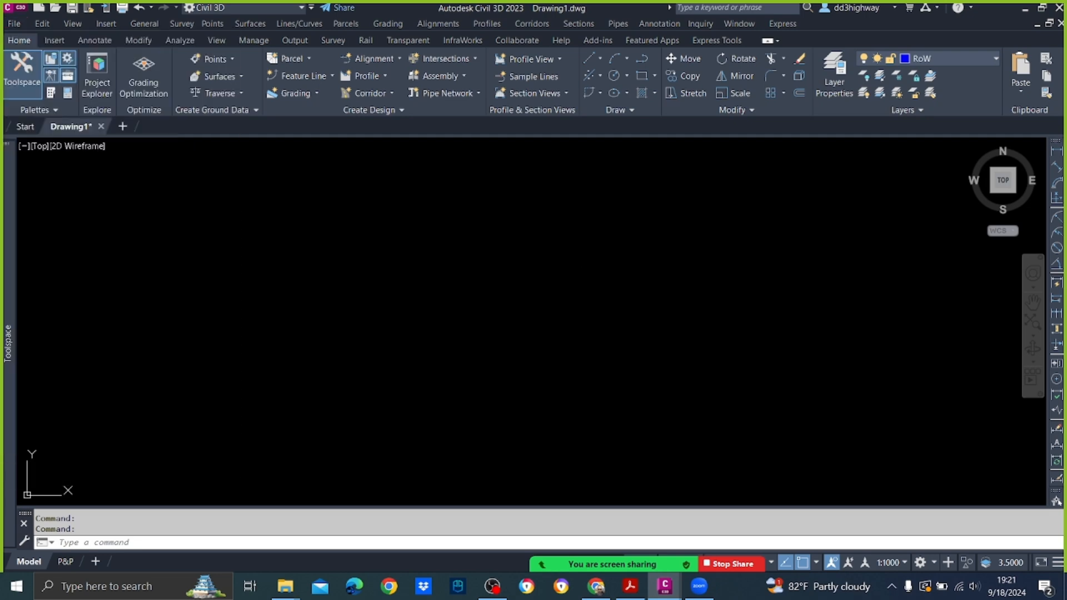
left_click(512, 248)
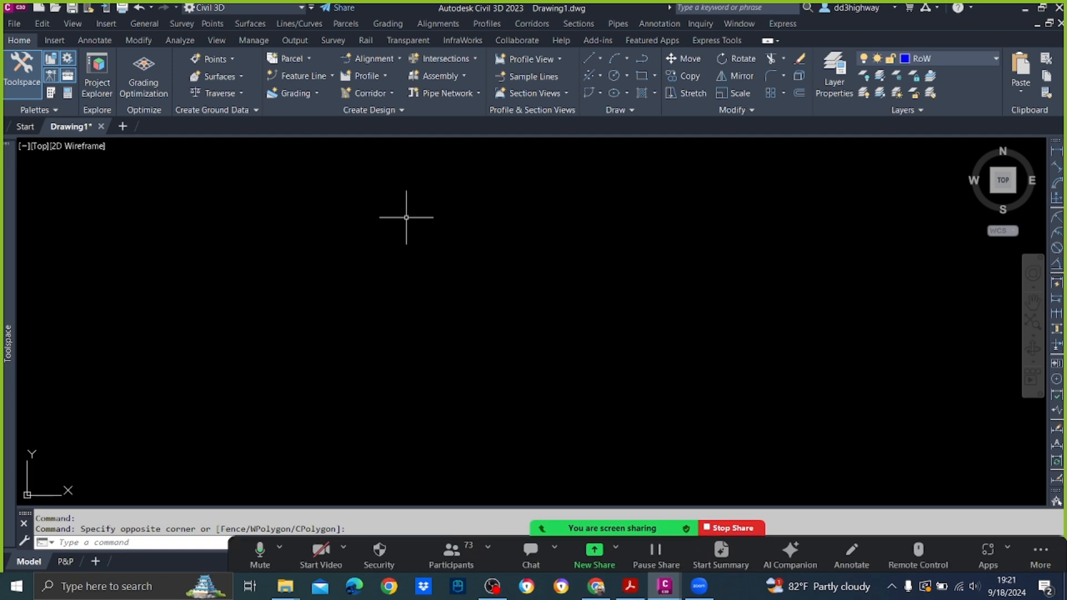
Step: Start saving the drawing under a new name and create a folder called Day 2 inside the UoM folder
left_click(14, 23)
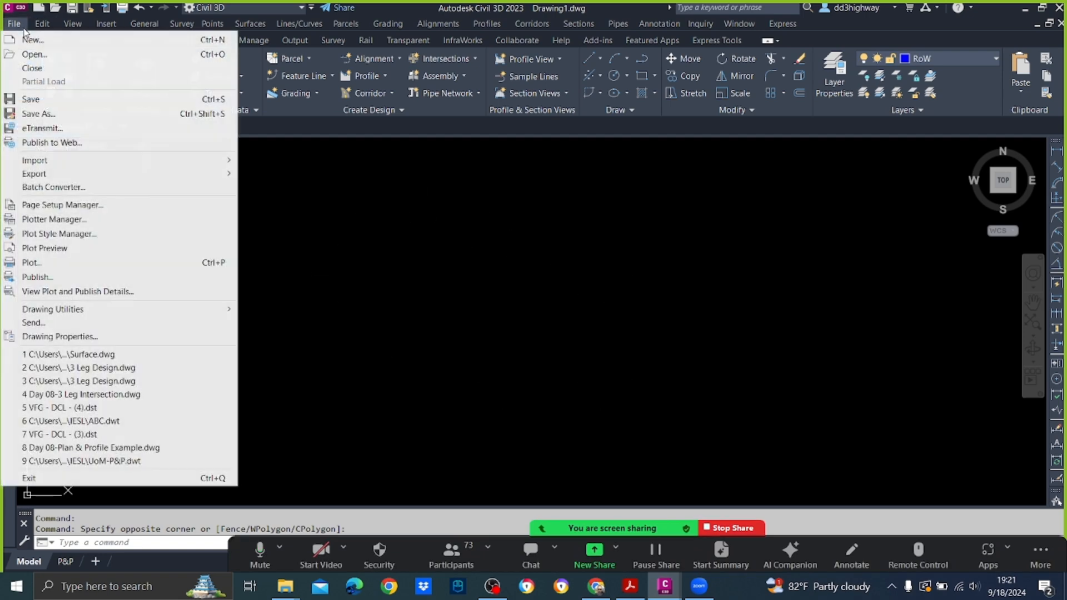
left_click(39, 114)
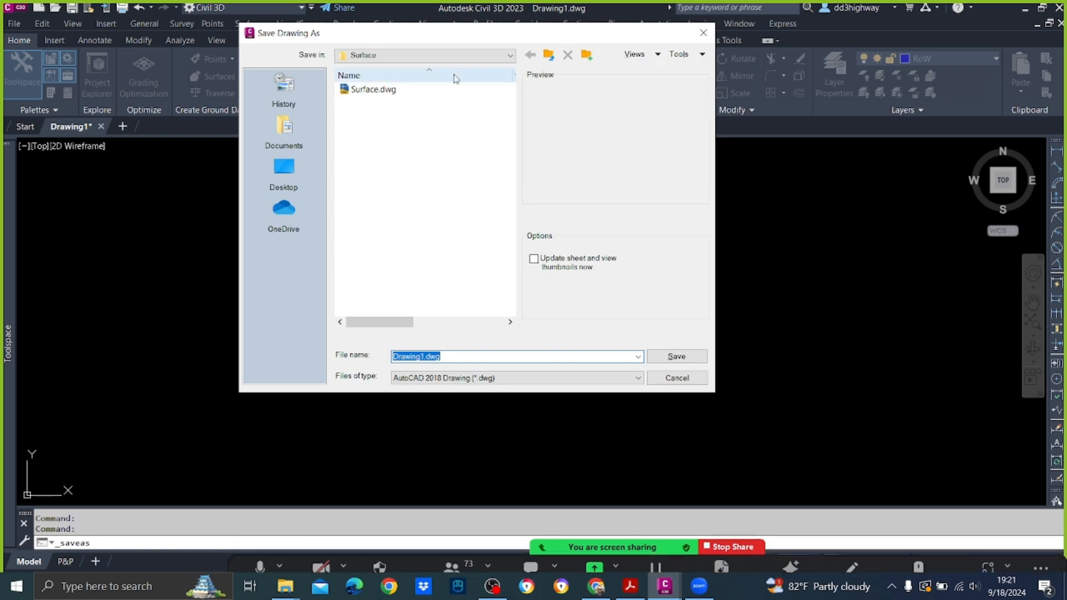
left_click(503, 55)
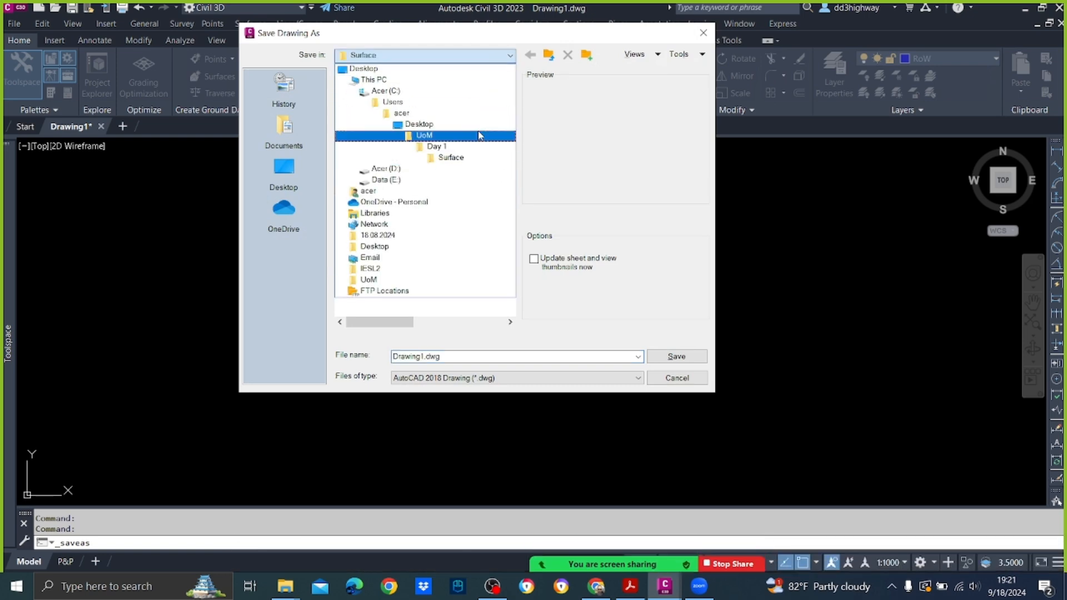
left_click(479, 136)
right_click(388, 161)
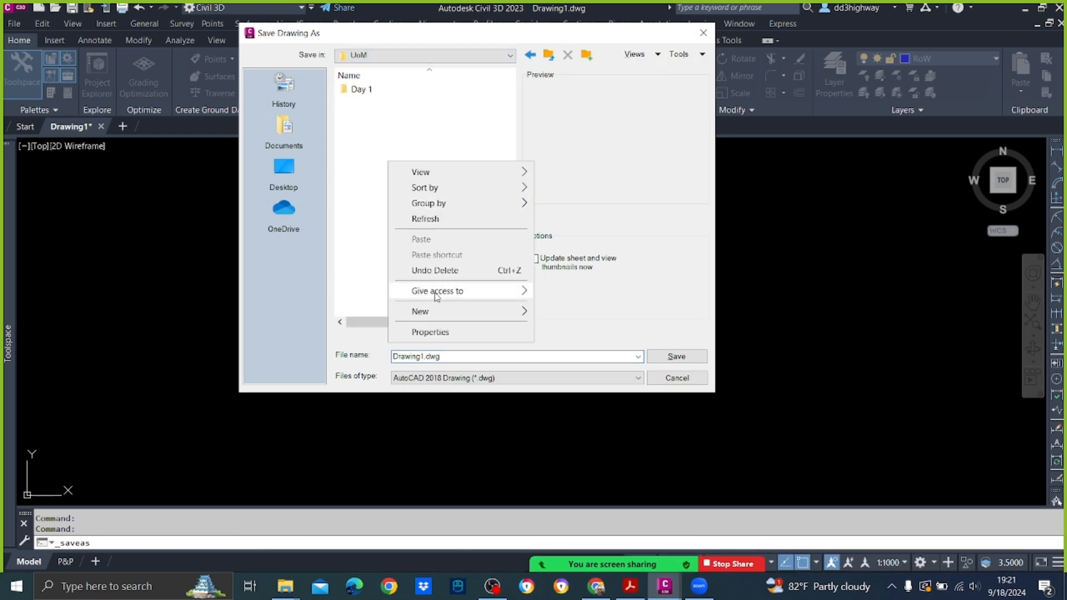
mouse_move(438, 315)
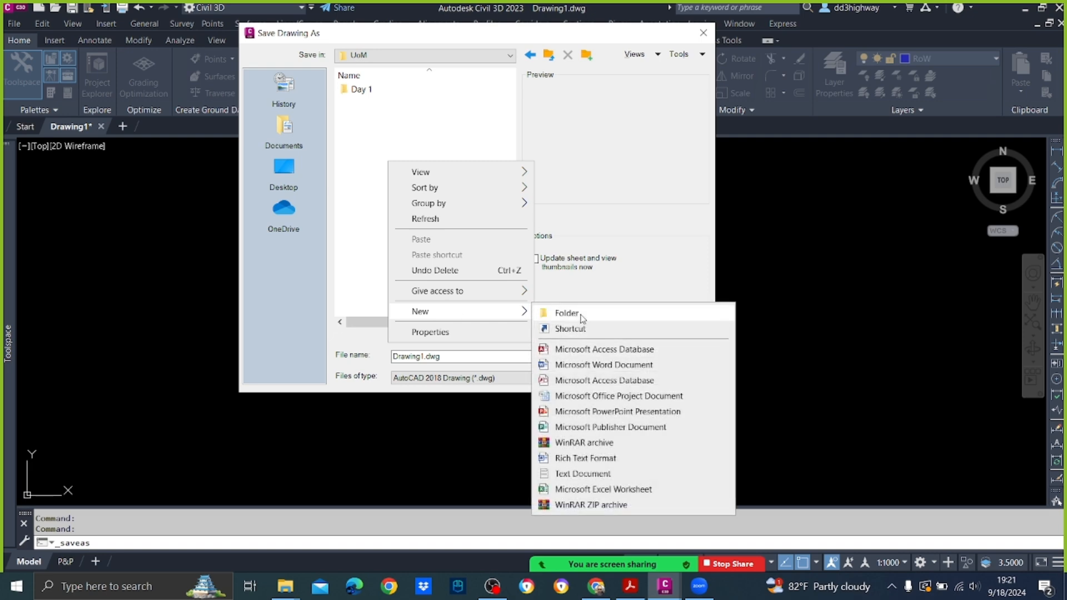
left_click(564, 313)
type("Da")
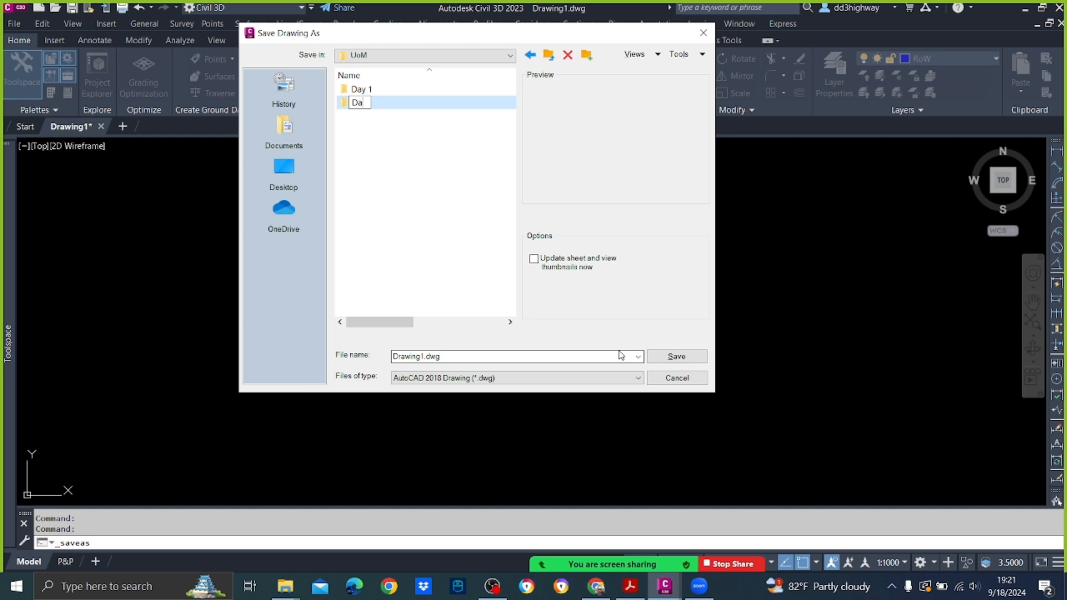
type("y 2")
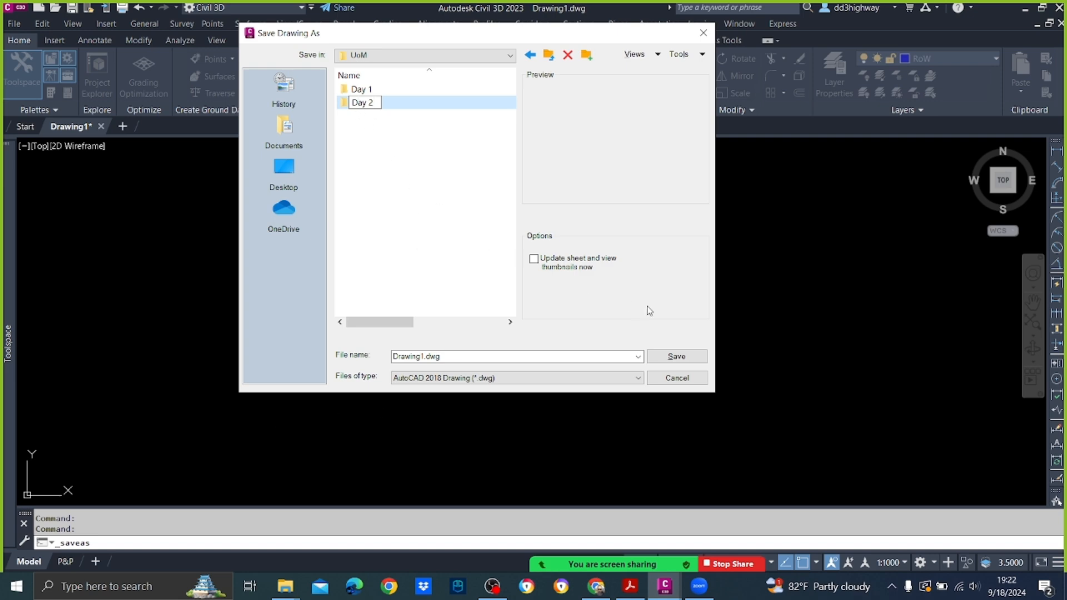
key("Return")
Step: Save the new drawing as Alignment in the Day 2 folder
double_click(376, 110)
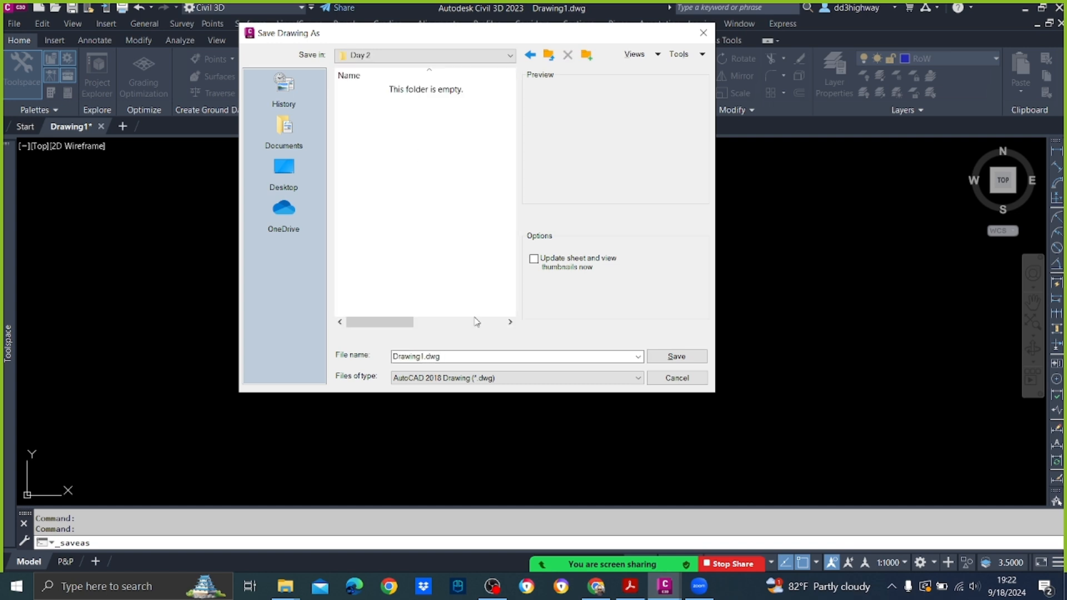
left_click(461, 356)
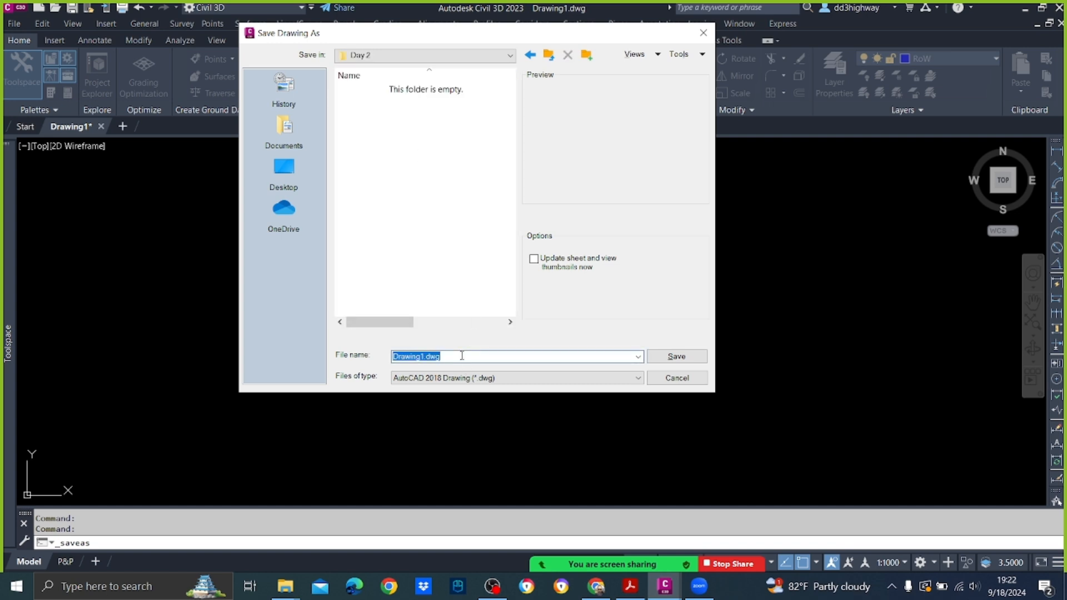
type("A")
left_click(676, 356)
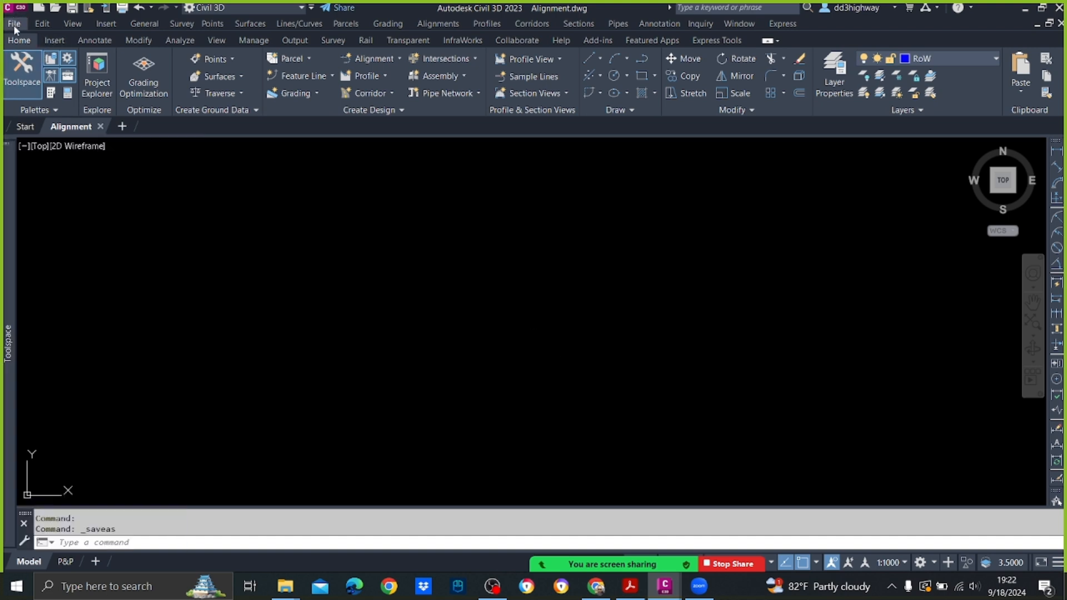
left_click(14, 24)
left_click(28, 40)
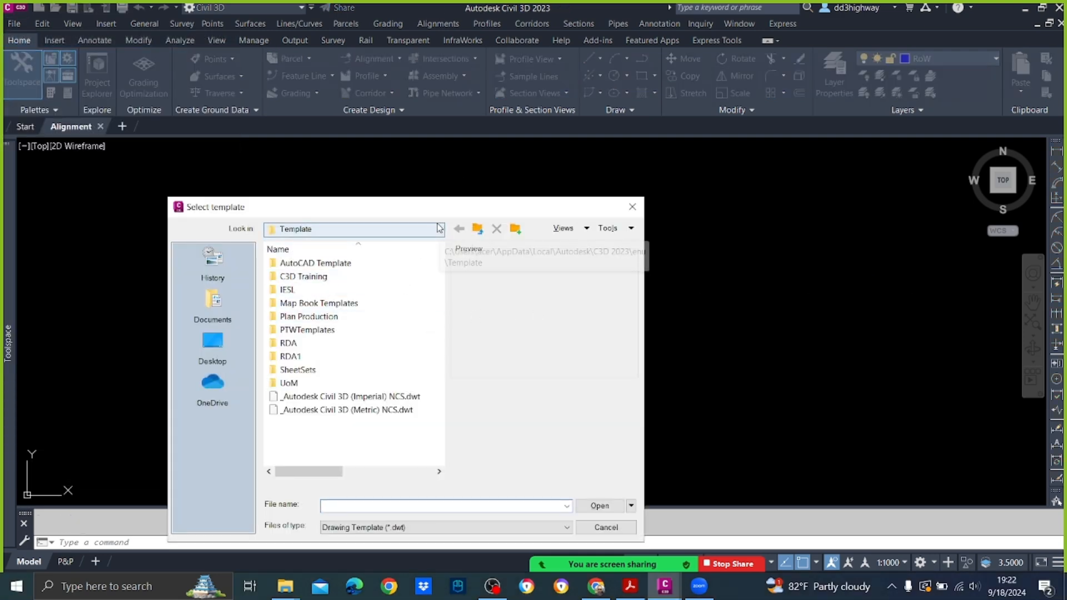
left_click(632, 207)
Step: Open Example Survey Drawing.dwg from the Initial Data folder under UoM Day 1, continuing despite its non-Autodesk origin
left_click(15, 23)
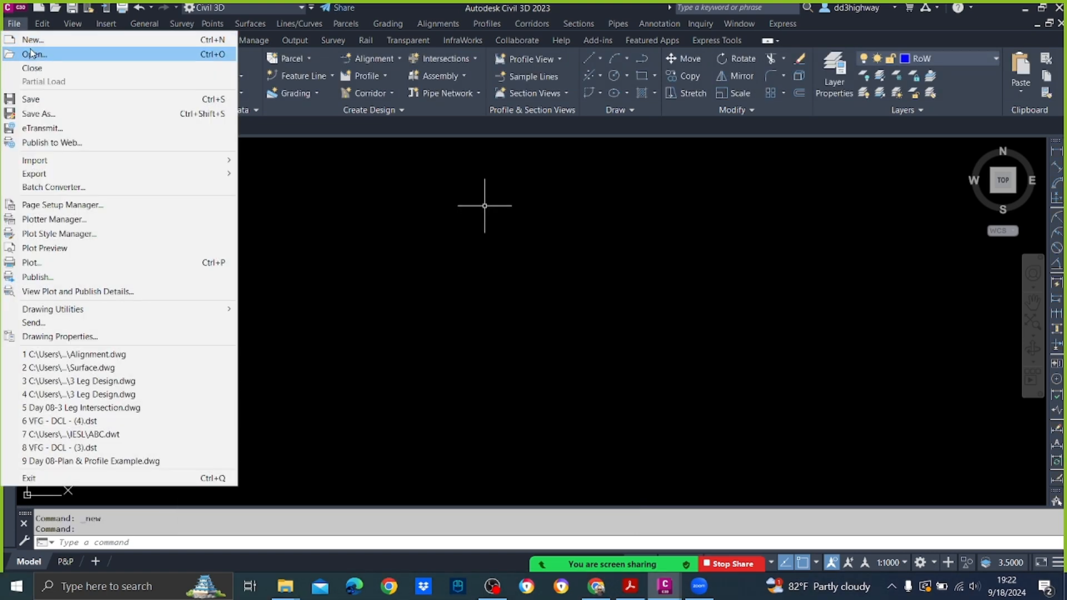
left_click(272, 206)
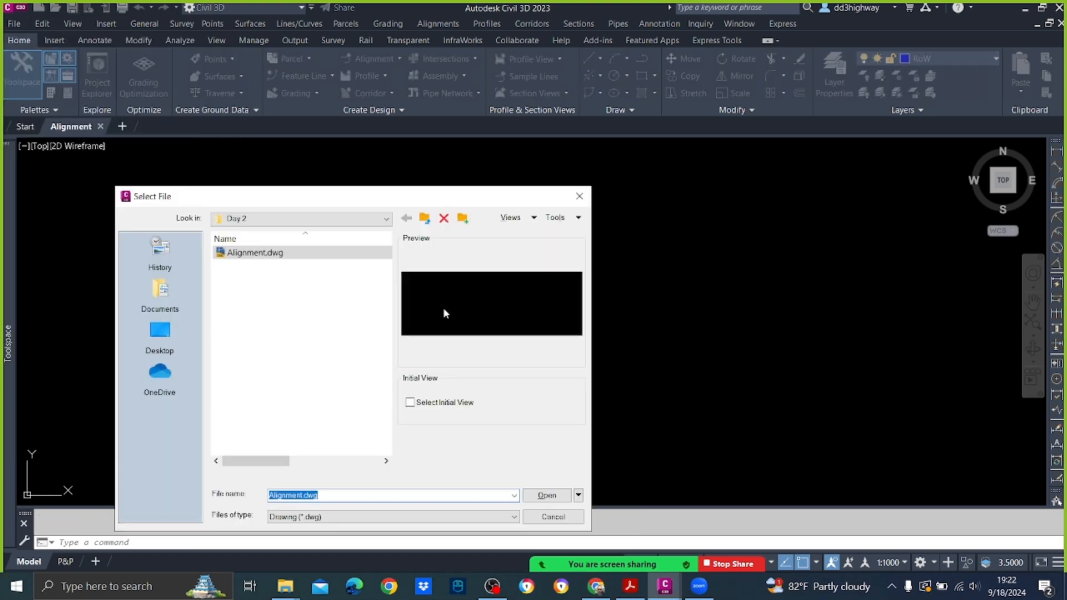
left_click(378, 219)
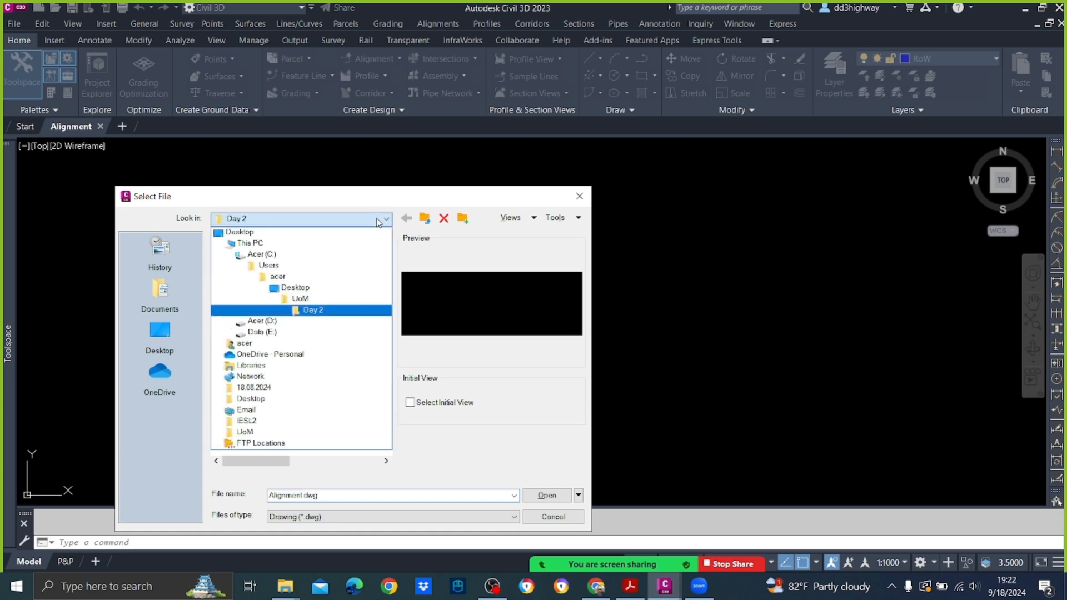
left_click(359, 298)
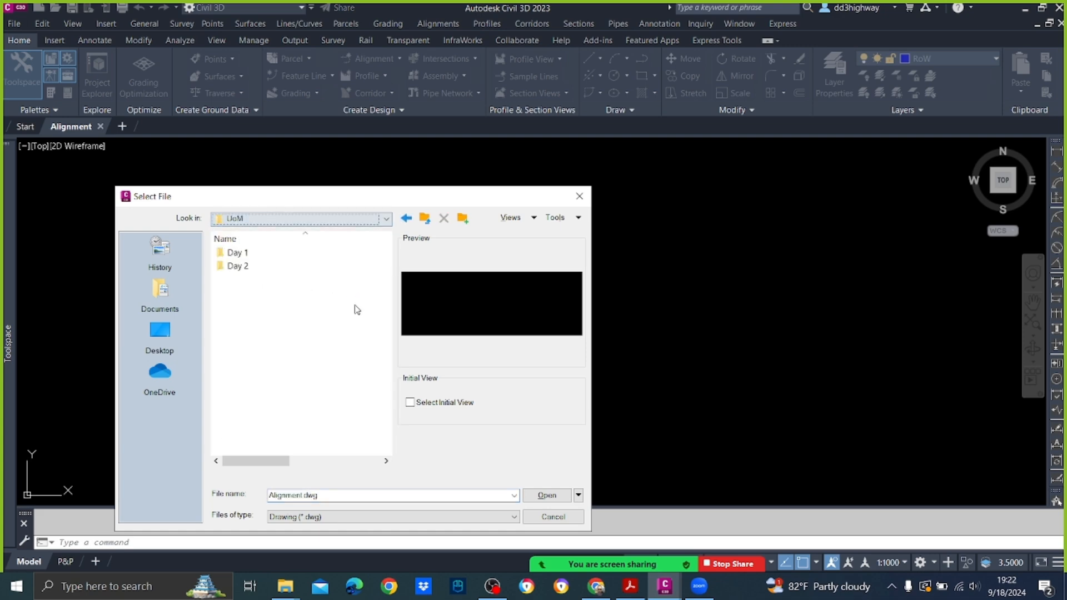
double_click(239, 253)
left_click(257, 257)
double_click(255, 255)
left_click(275, 255)
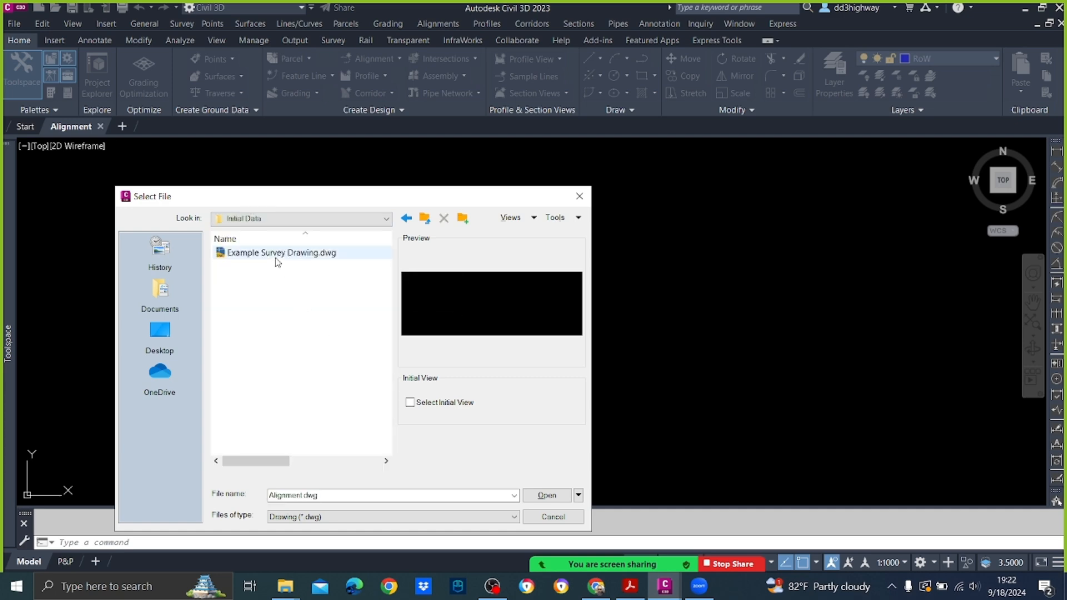
left_click(573, 501)
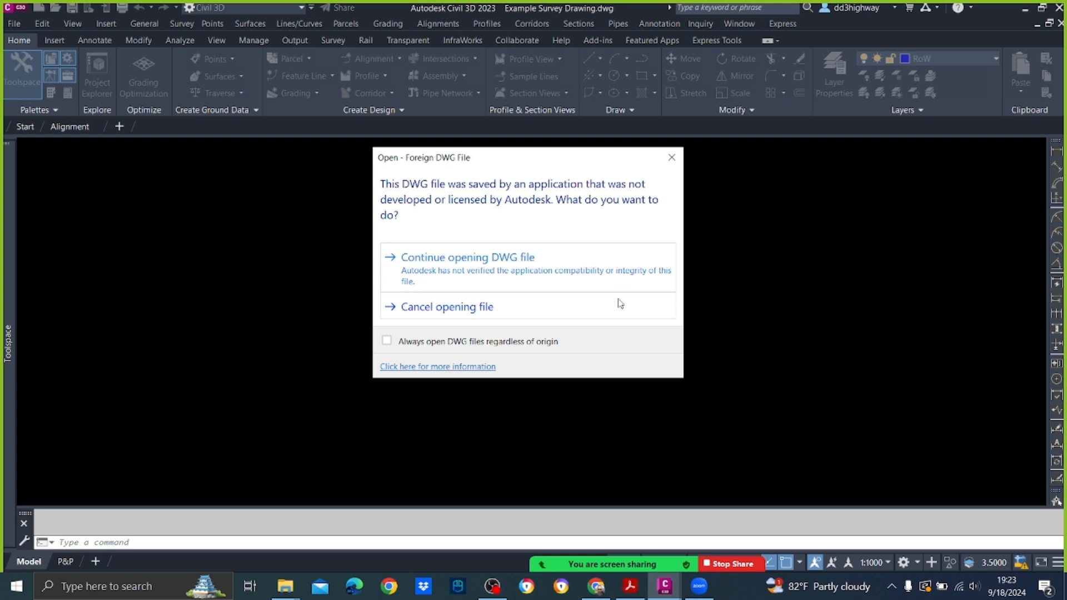
left_click(504, 278)
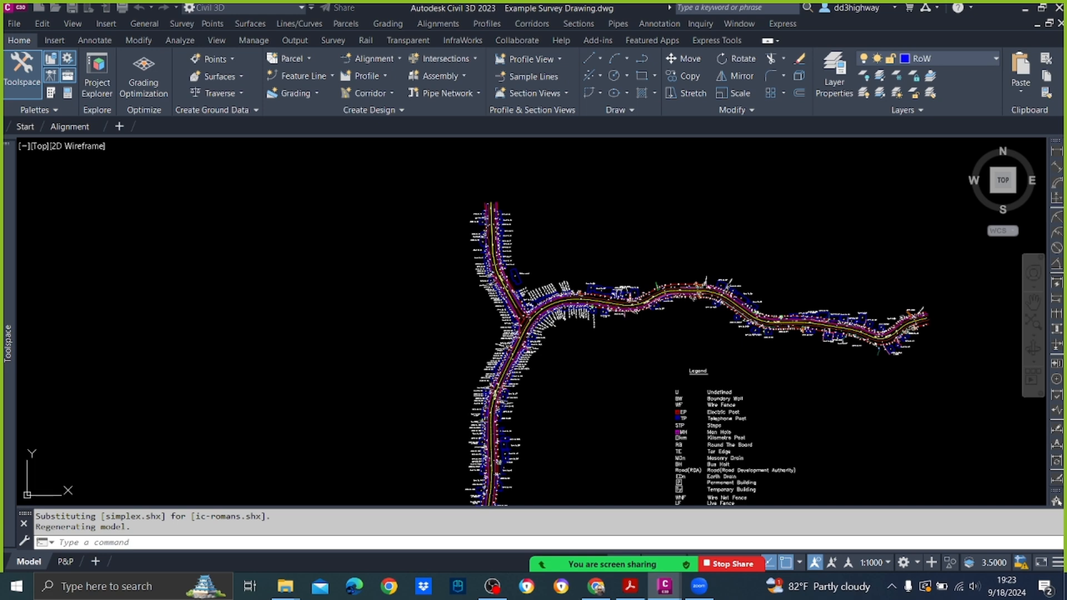
Step: Copy the entire survey strip and its legend to the clipboard, and switch to the Alignment drawing
scroll(611, 239, "down", 3)
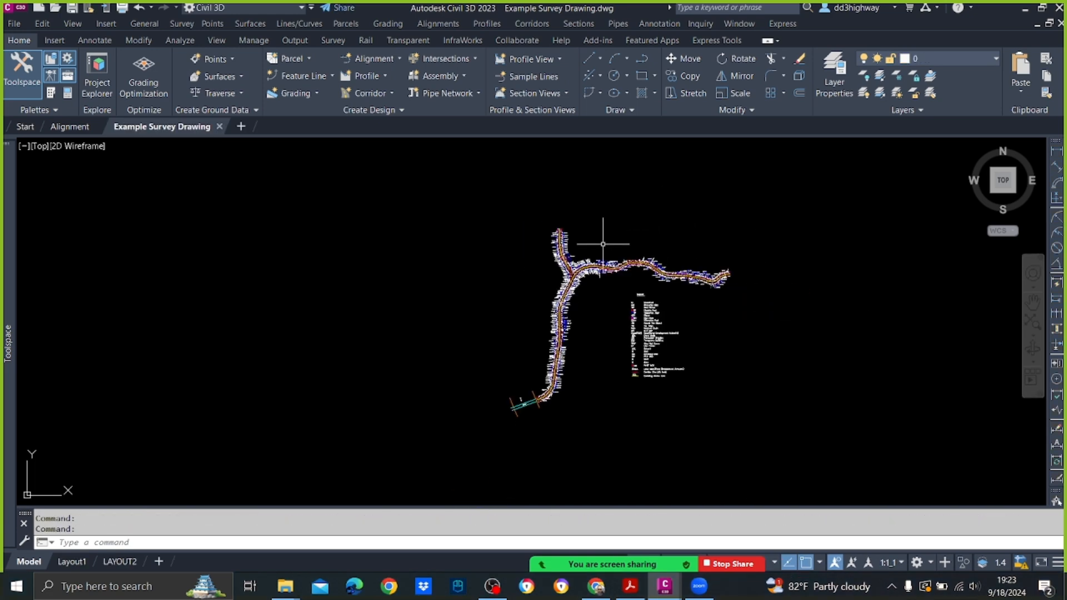
scroll(611, 244, "up", 5)
scroll(613, 291, "down", 5)
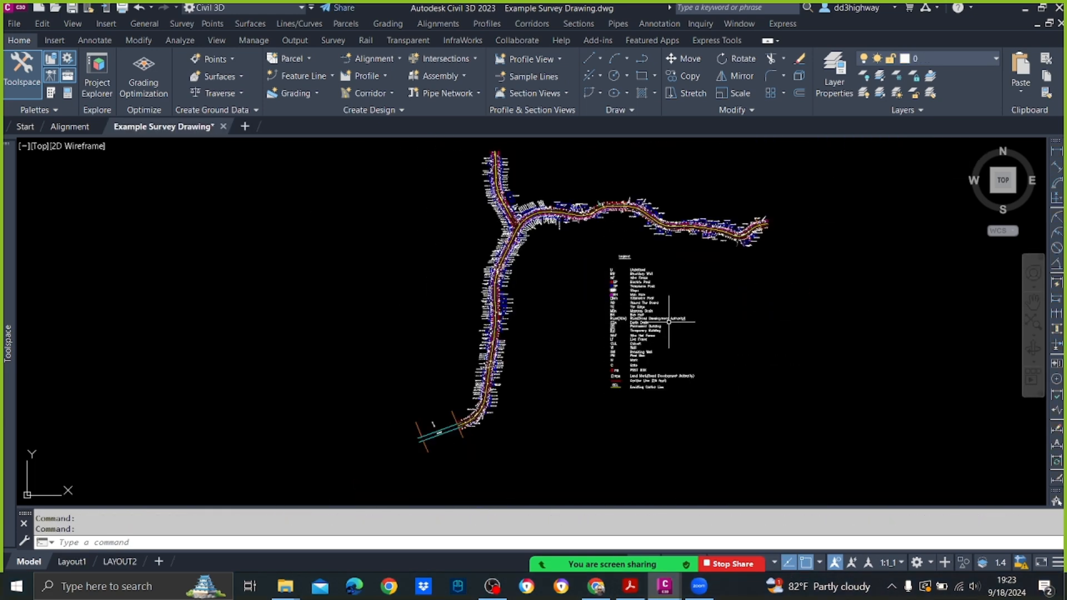
scroll(662, 323, "down", 2)
left_click(760, 410)
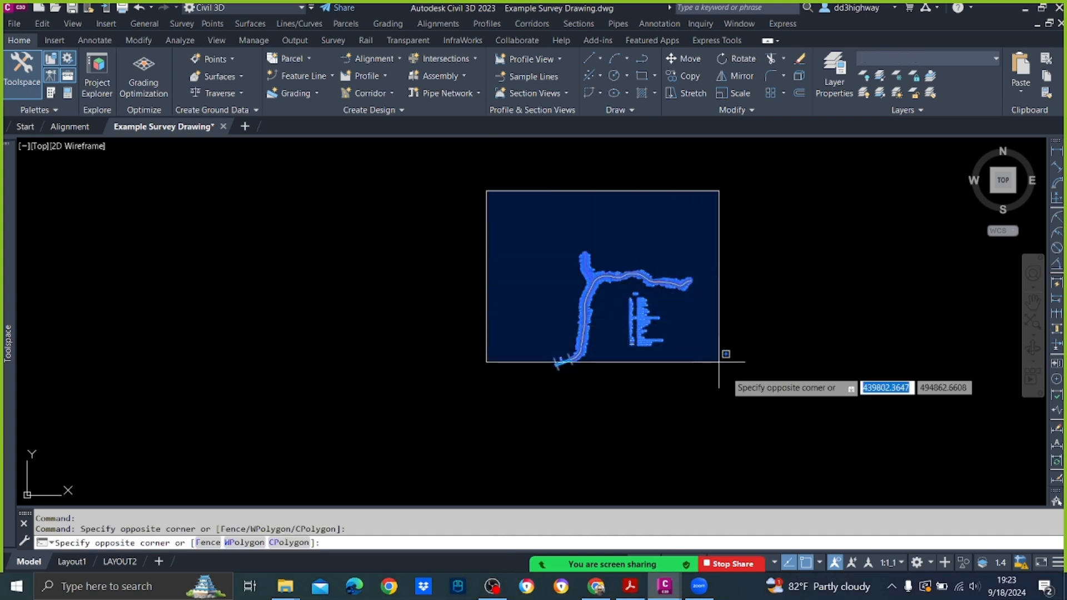
left_click(753, 382)
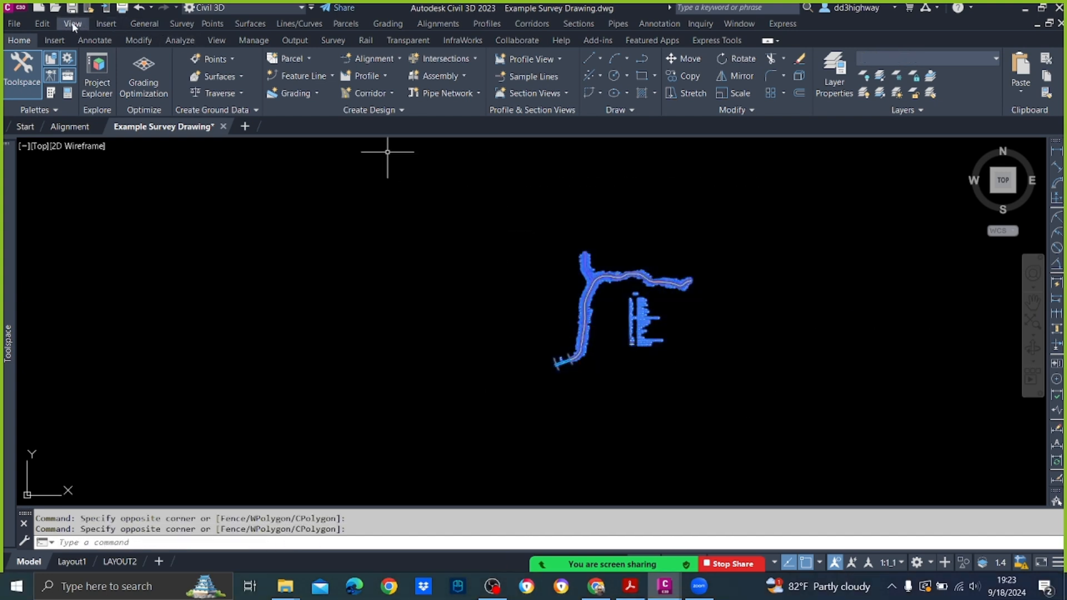
left_click(52, 23)
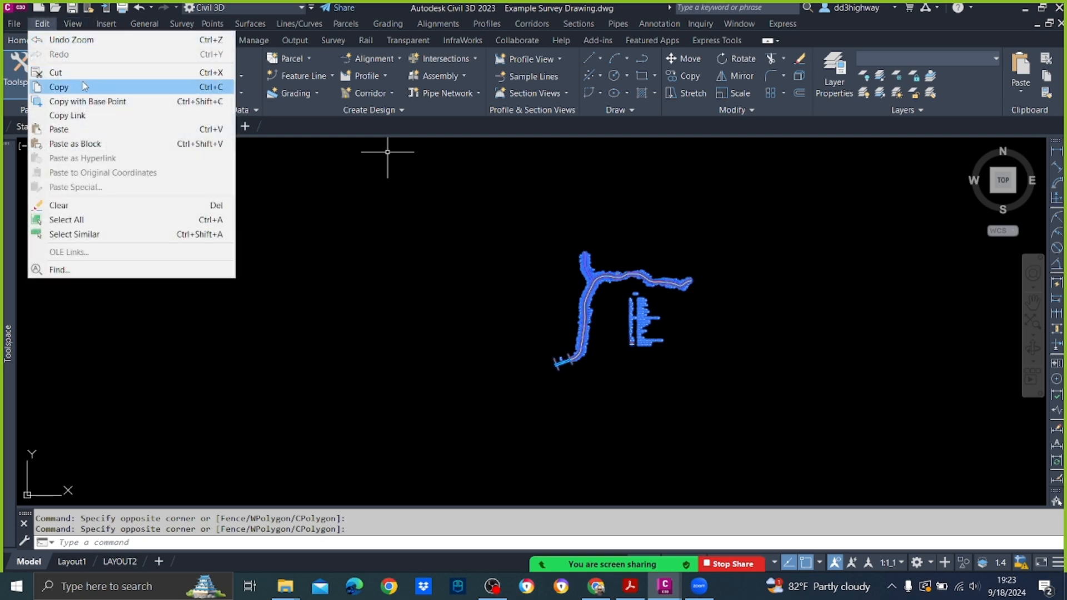
left_click(716, 254)
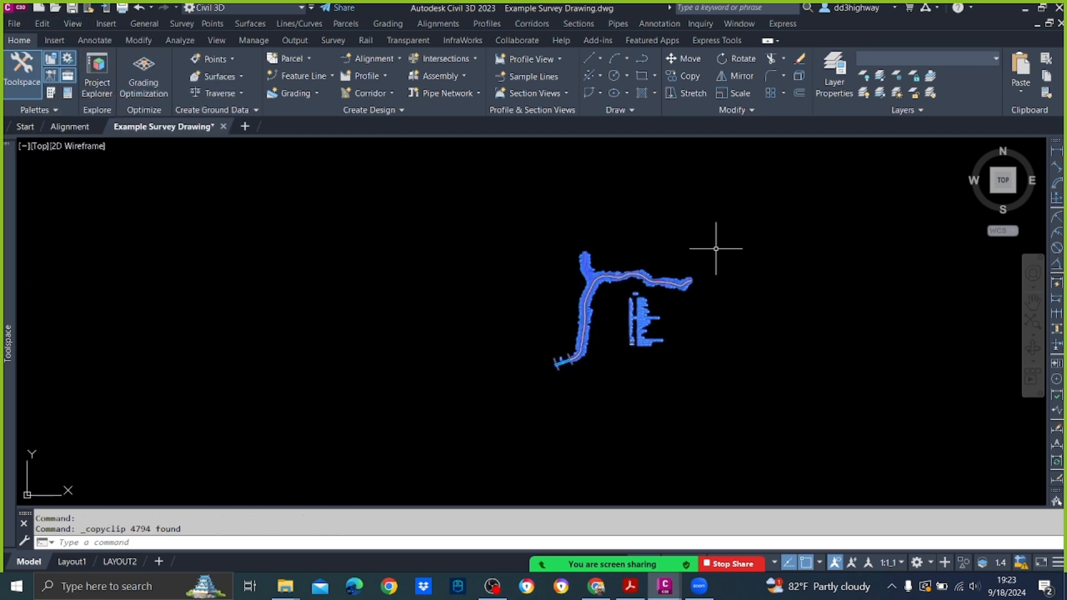
left_click(75, 131)
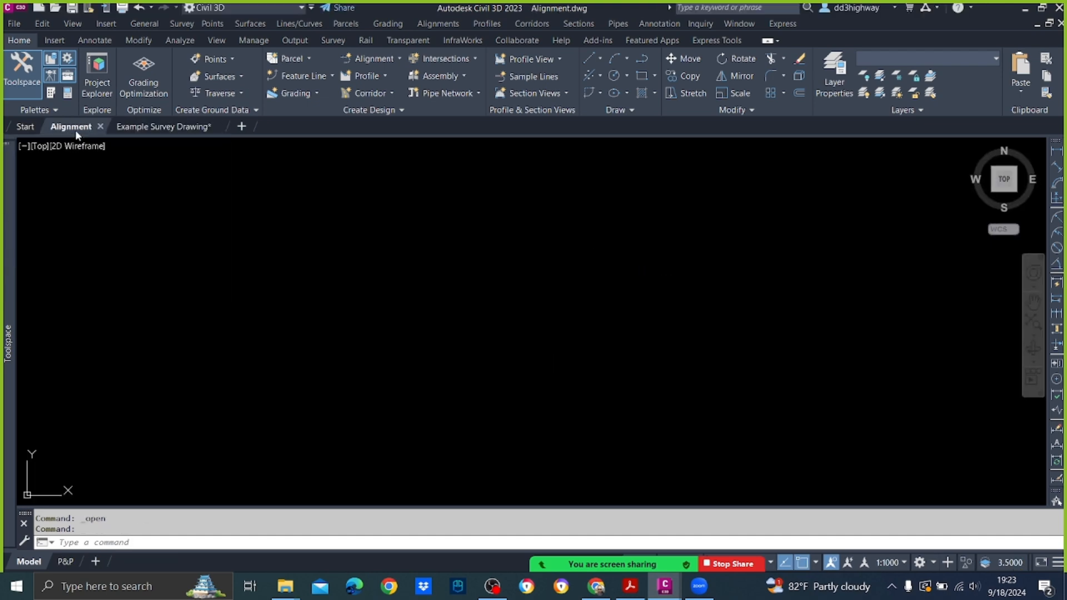
Step: Paste the copied survey strip and legend at their original coordinates in the Alignment drawing and zoom to the drawing extents
left_click(43, 23)
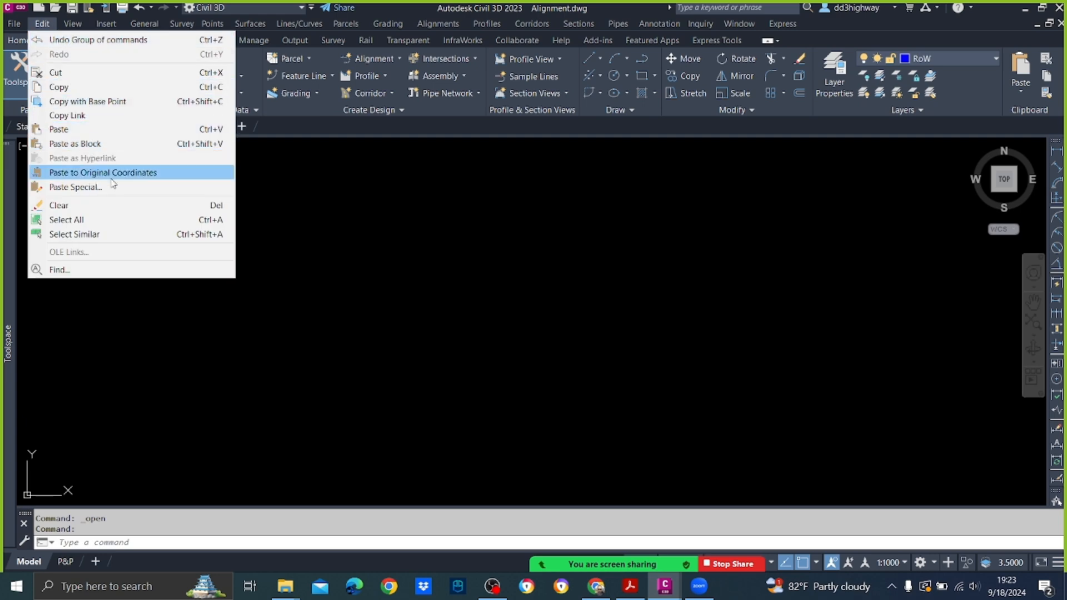
left_click(189, 183)
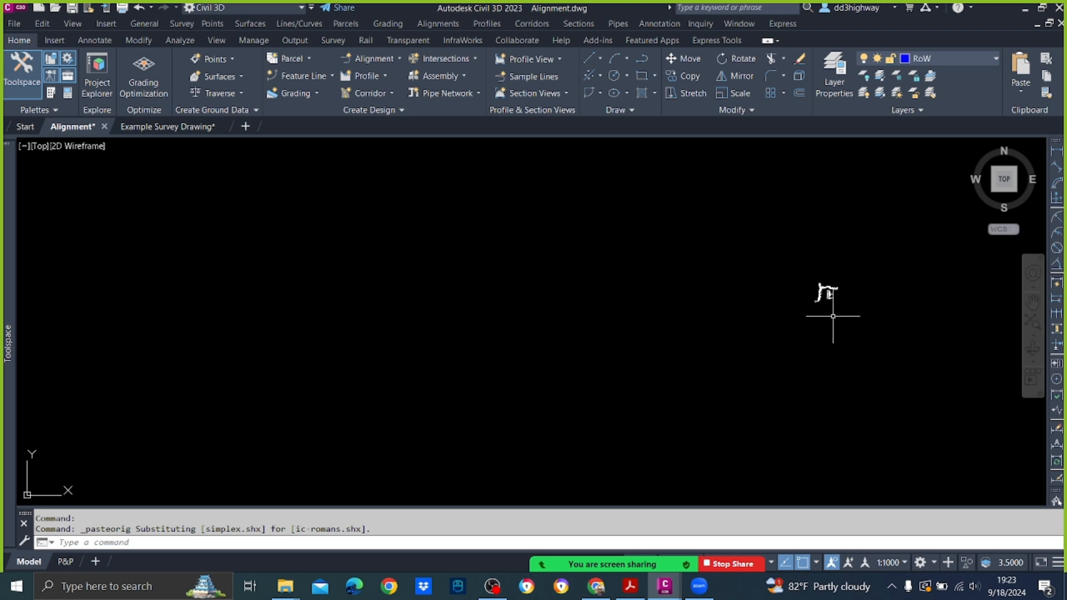
middle_click(528, 277)
middle_click(528, 277)
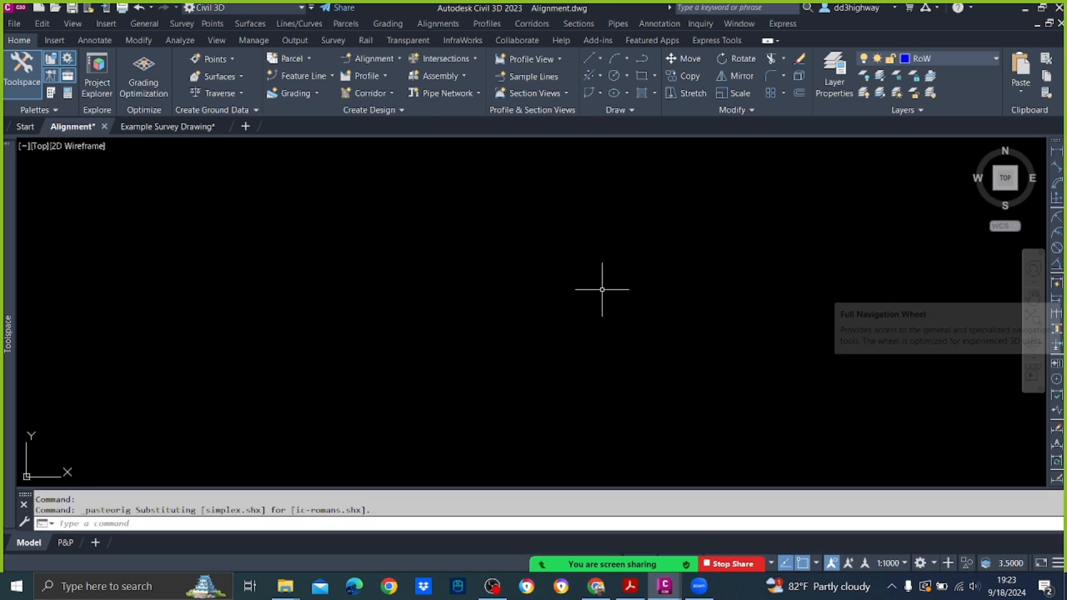
type("z")
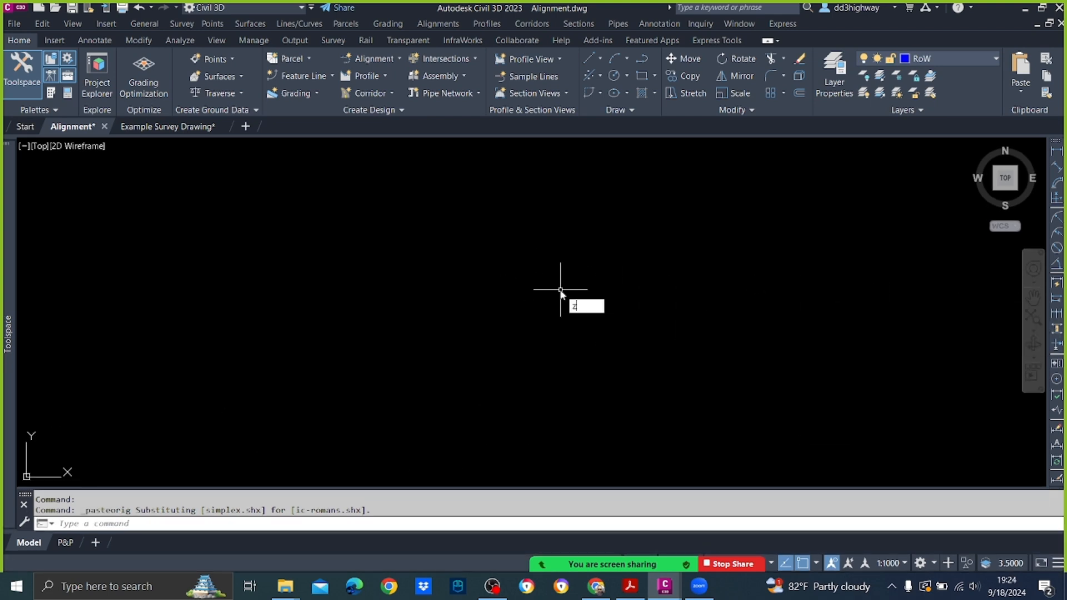
key("Return")
type("e")
key("Return")
type("e")
key("Return")
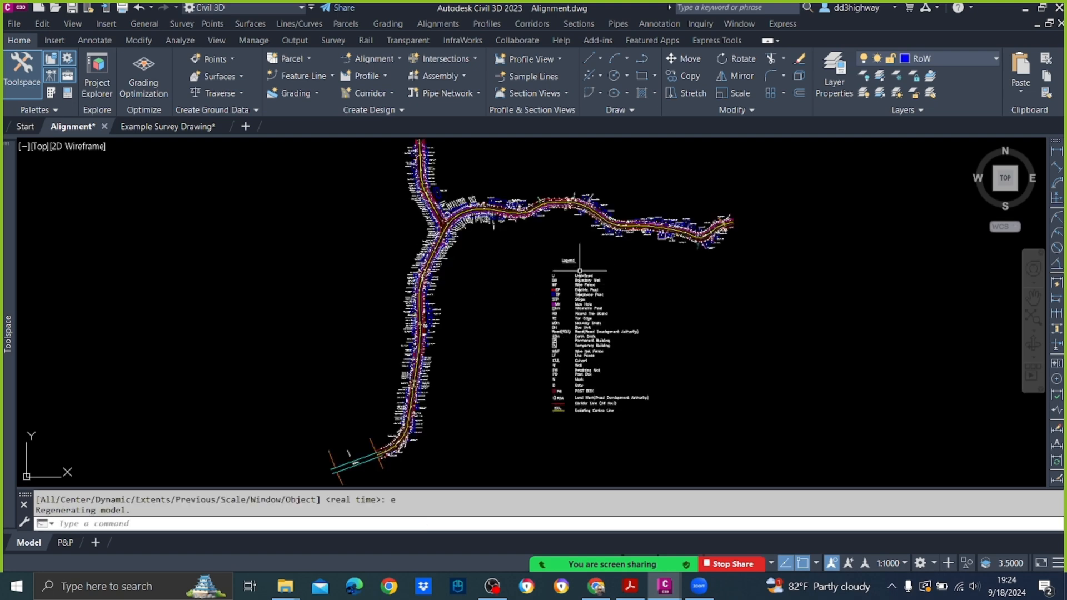
Step: Examine the pasted survey strip up close around the road junction and check its overall layout against the legend
scroll(556, 264, "up", 5)
scroll(523, 253, "up", 3)
scroll(456, 228, "up", 3)
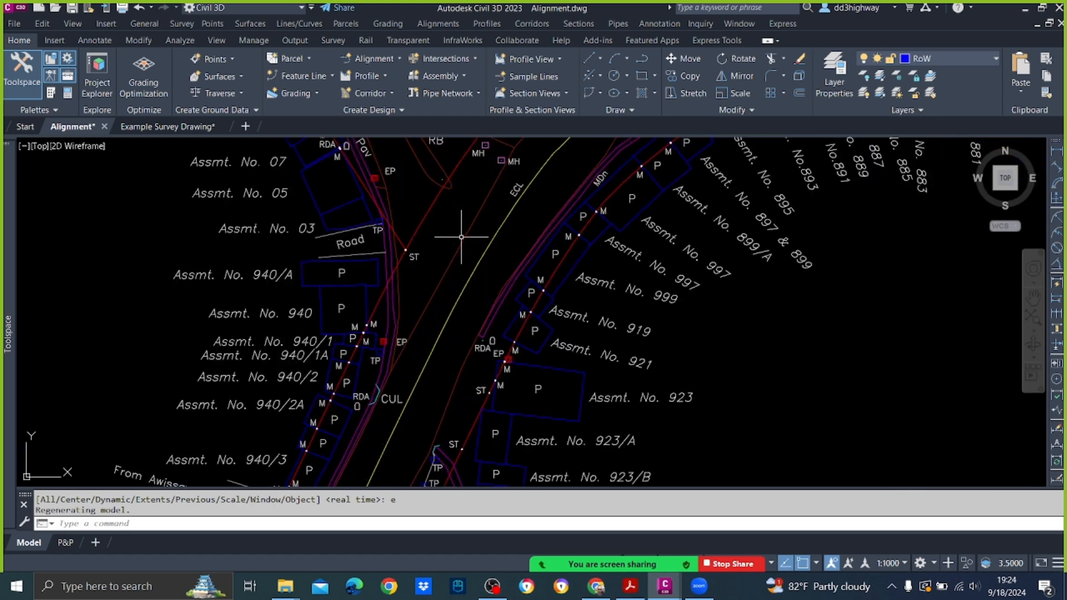
scroll(456, 228, "down", 3)
scroll(456, 228, "down", 3)
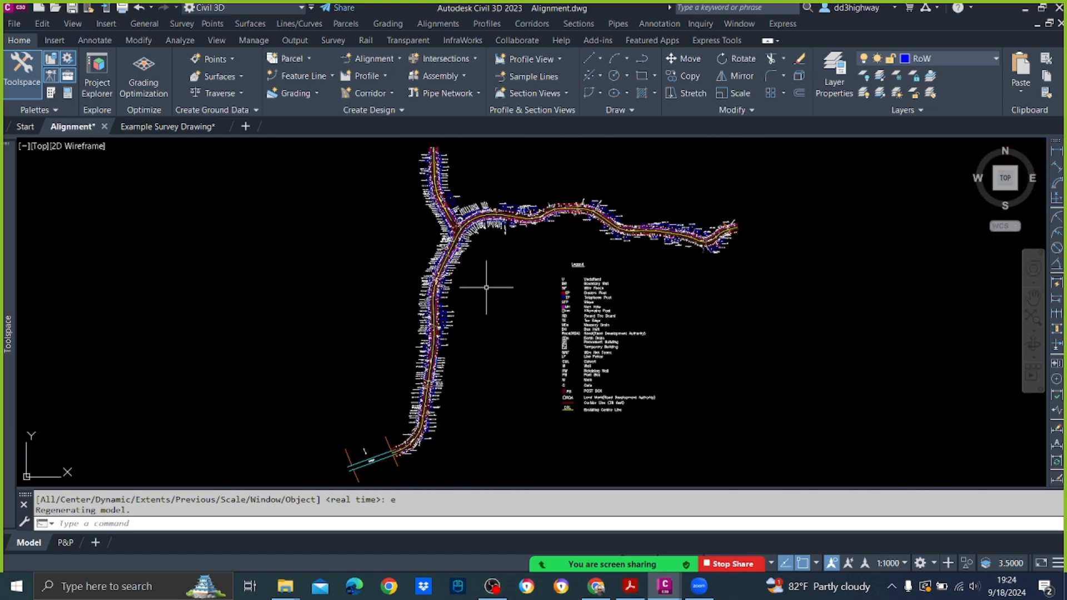
scroll(489, 278, "up", 2)
scroll(456, 238, "up", 2)
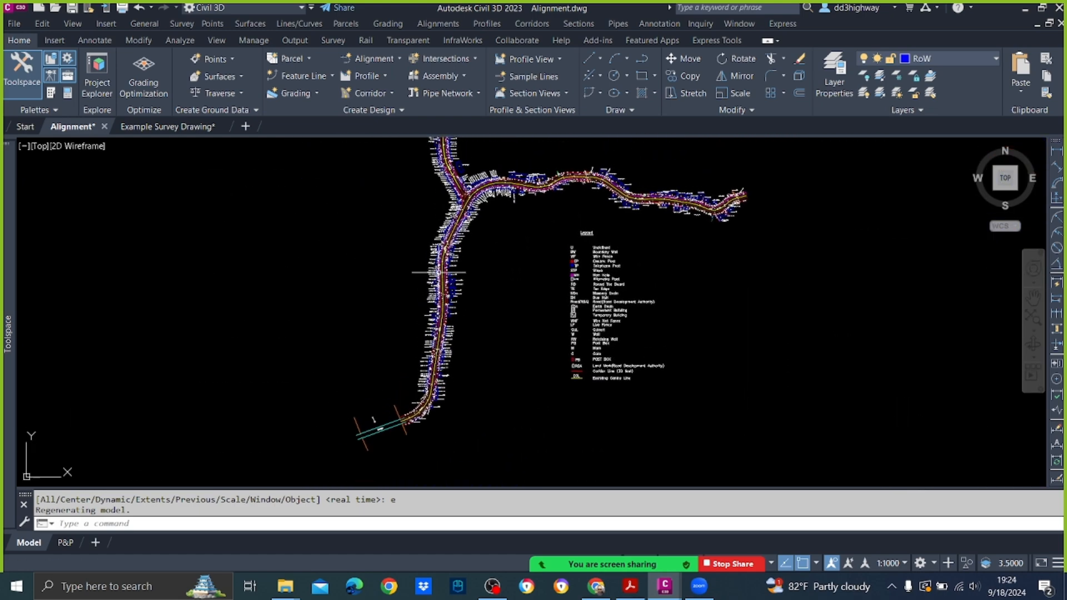
scroll(445, 233, "up", 2)
scroll(445, 232, "up", 2)
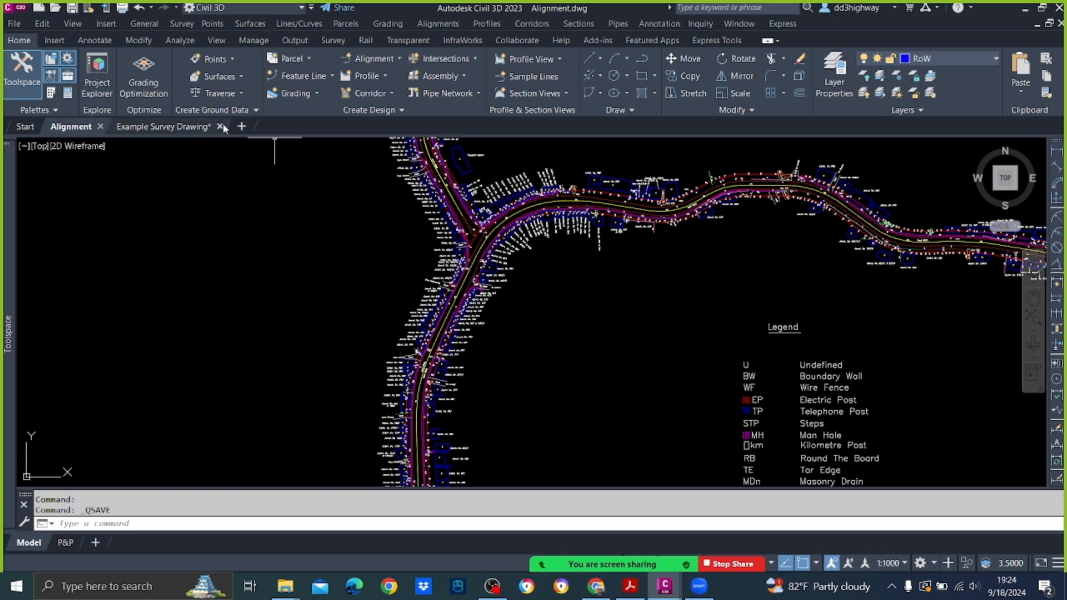
Step: Save the Alignment drawing and close Example Survey Drawing.dwg without saving its changes
left_click(221, 127)
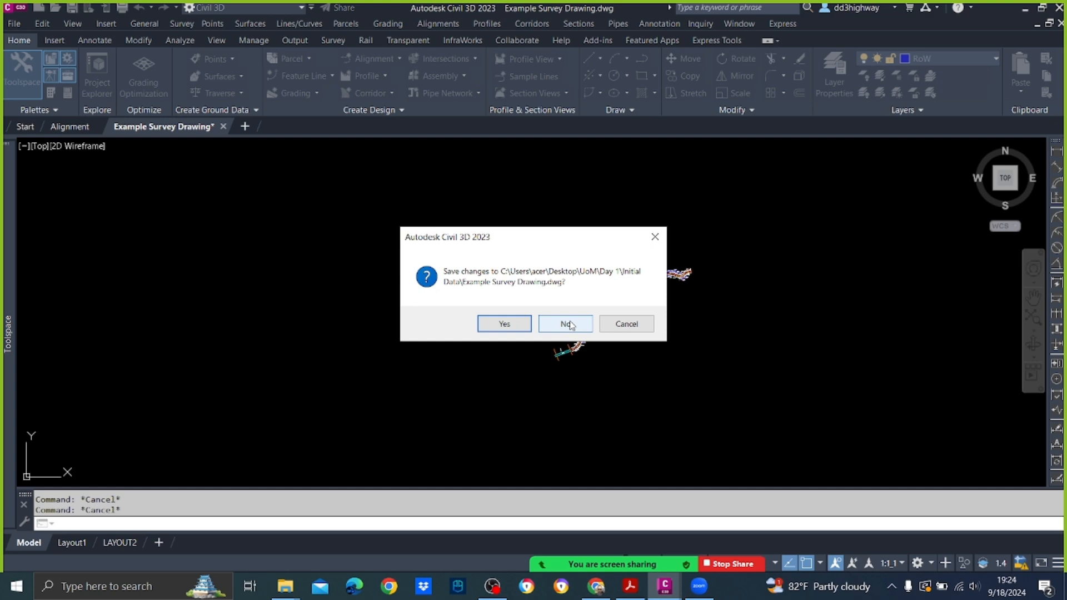
left_click(567, 324)
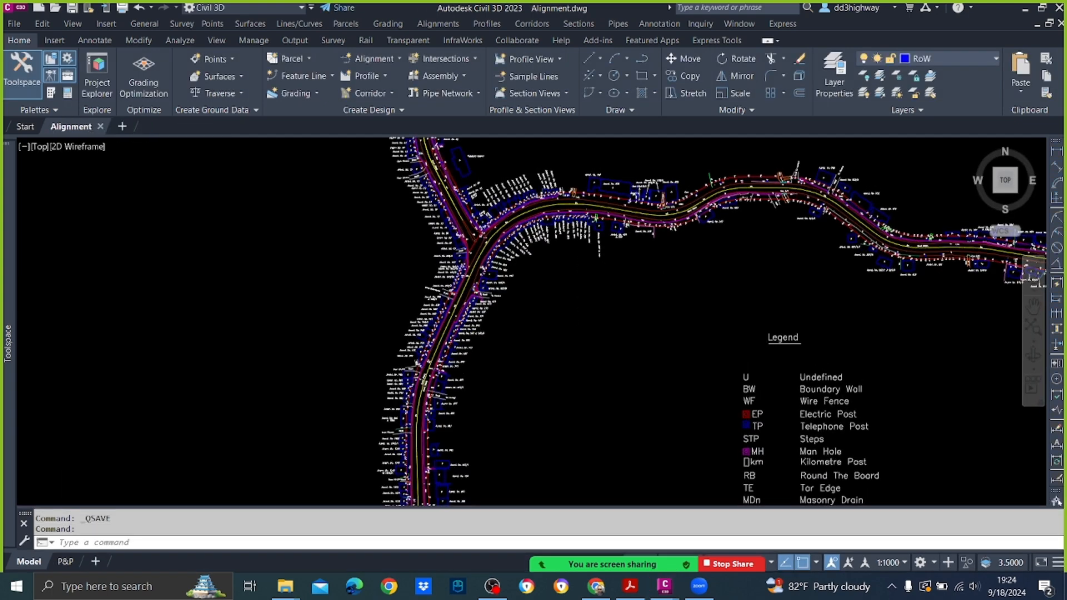
scroll(644, 312, "down", 6)
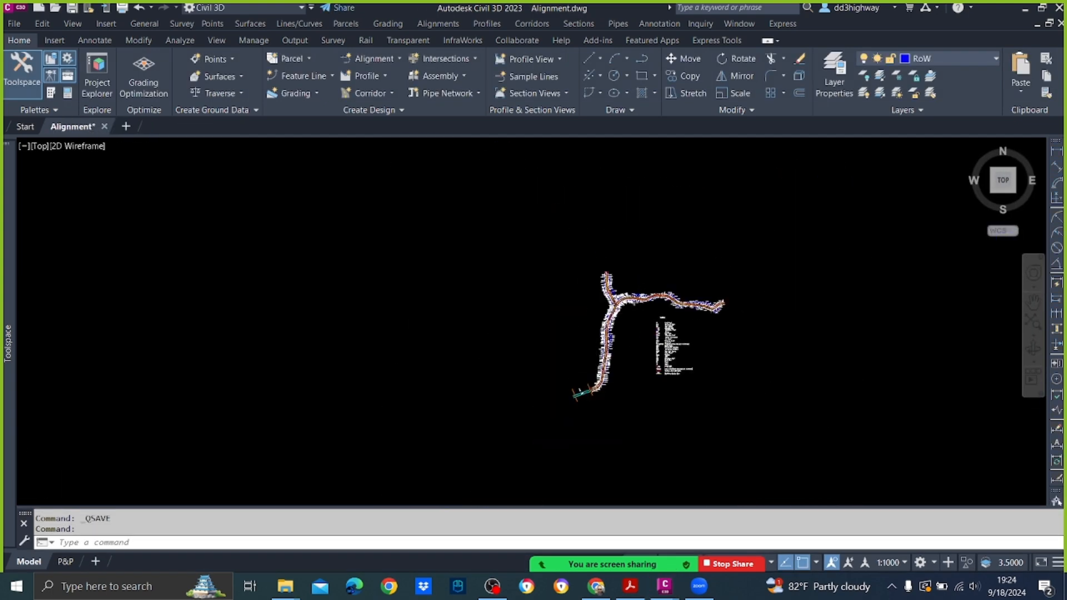
scroll(641, 312, "up", 8)
middle_click_drag(641, 313, 503, 238)
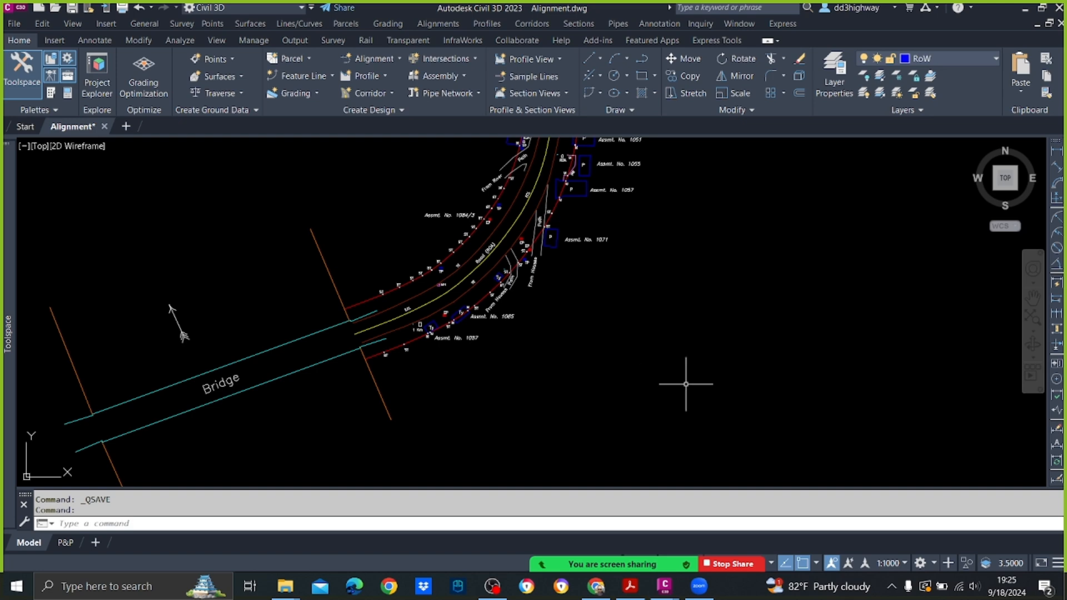
Step: Try to import the LandXML file Surface.xml from the Surface folder under UoM Day 1
left_click(16, 24)
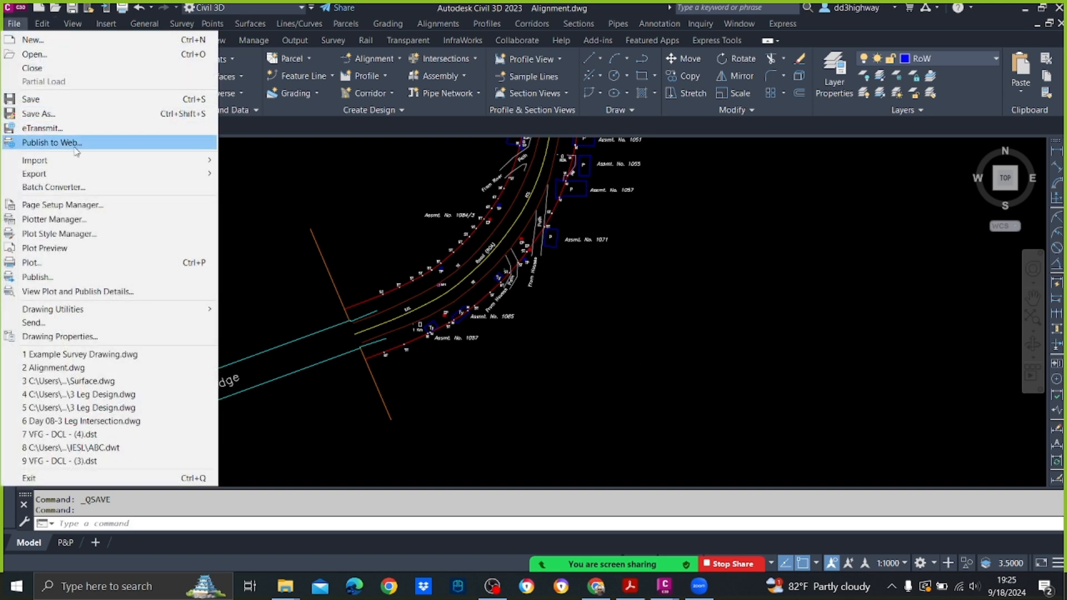
mouse_move(81, 161)
left_click(335, 190)
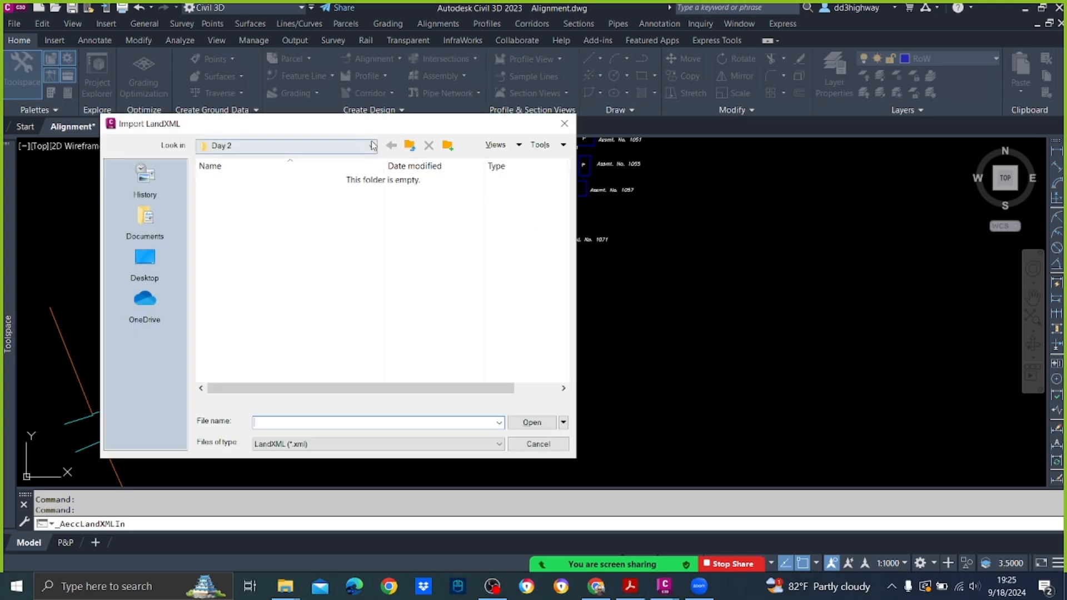
left_click(373, 145)
left_click(352, 226)
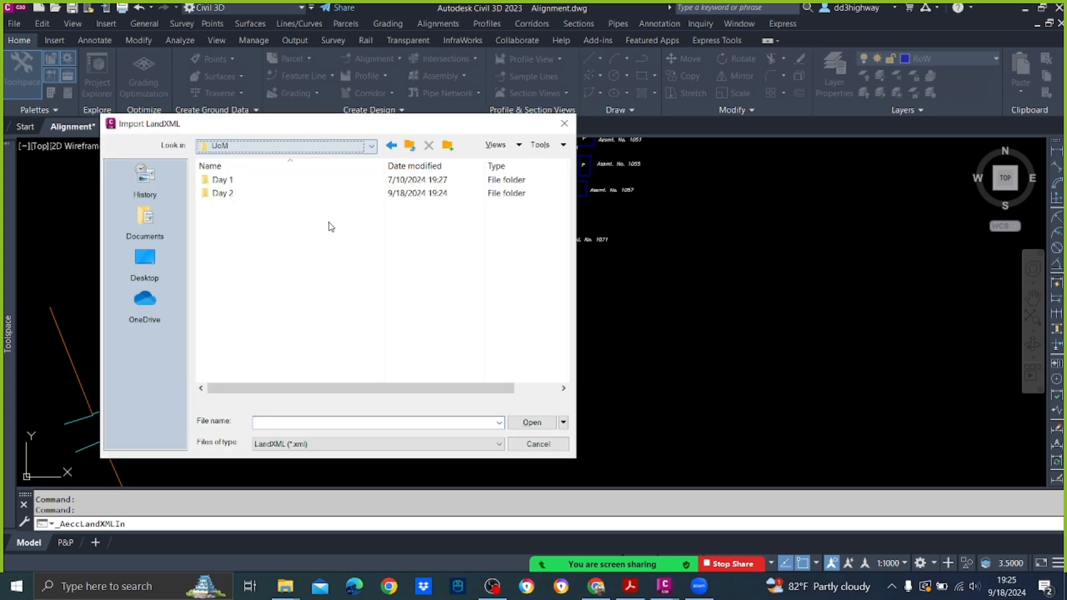
double_click(222, 179)
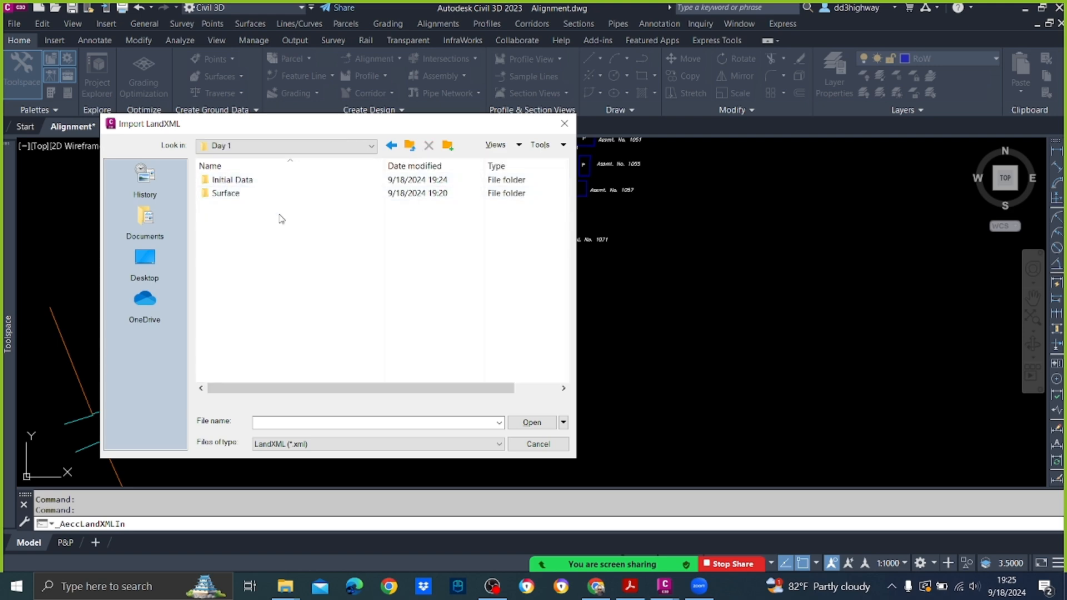
double_click(222, 194)
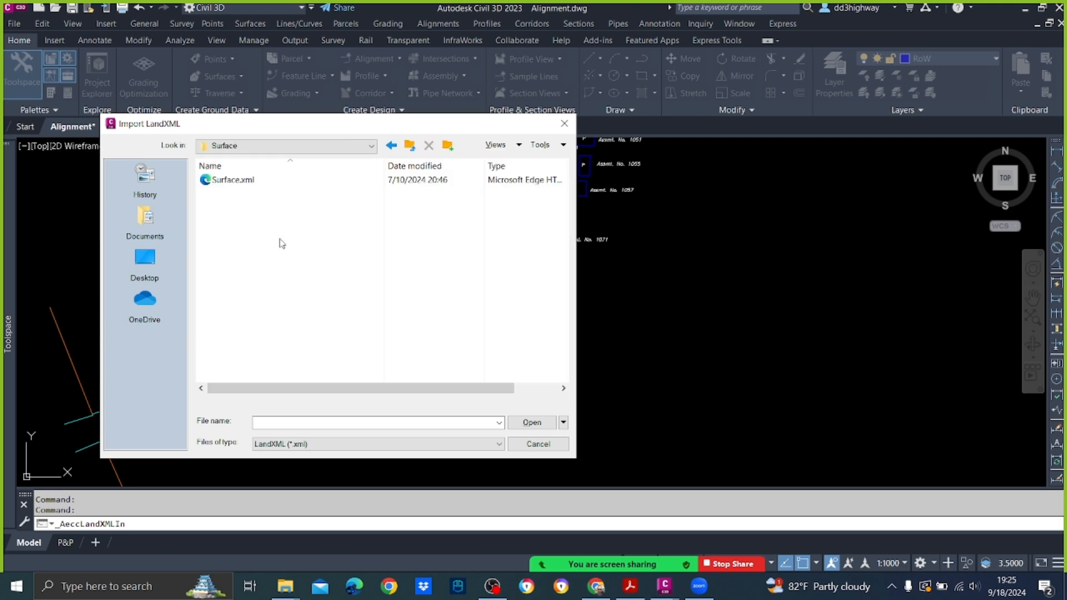
left_click(230, 181)
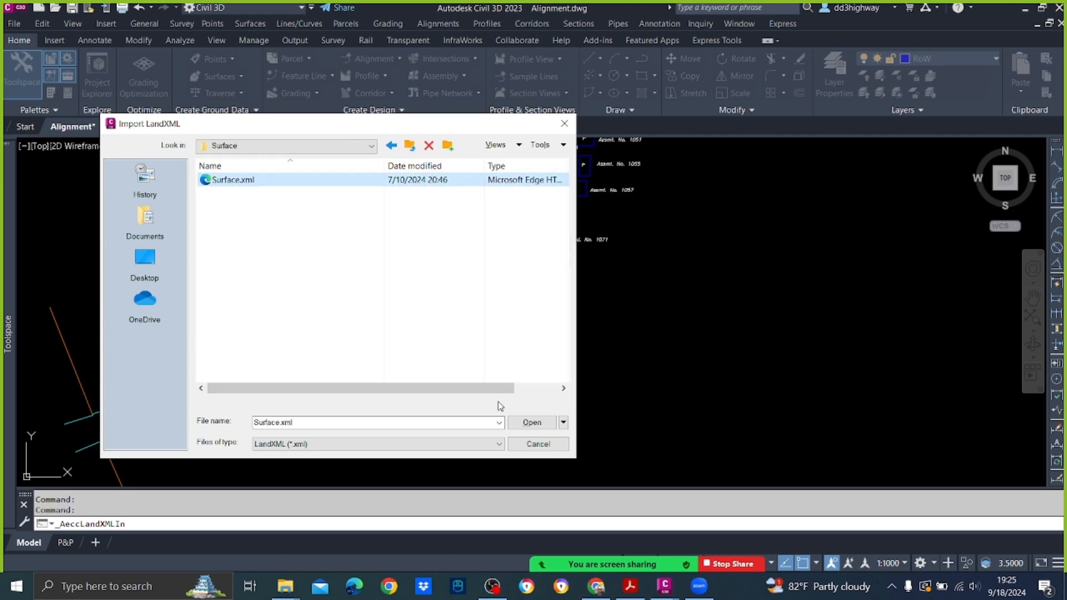
left_click(537, 423)
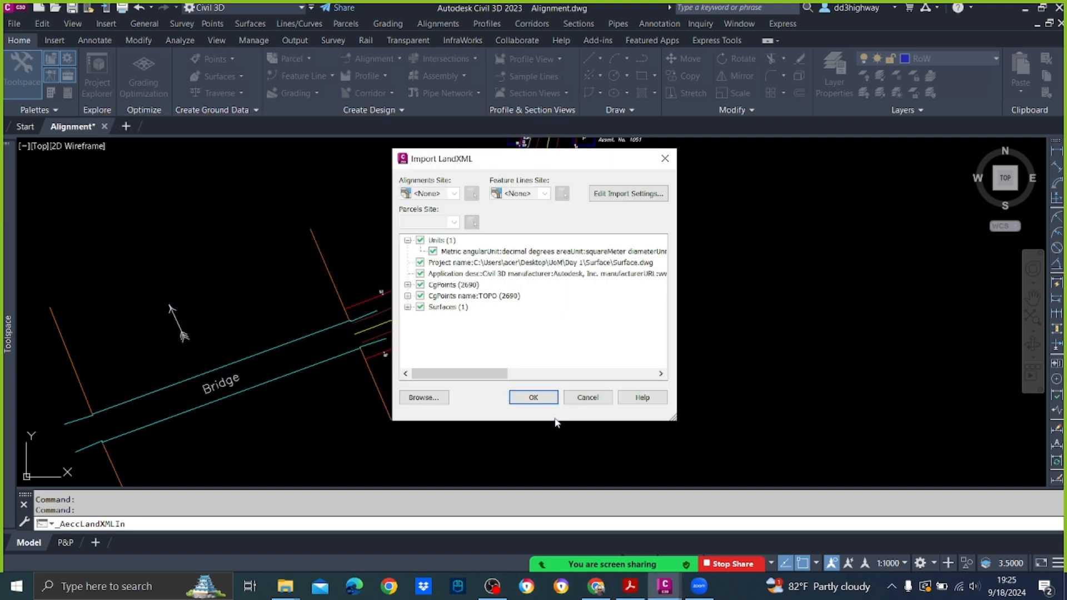
left_click(533, 397)
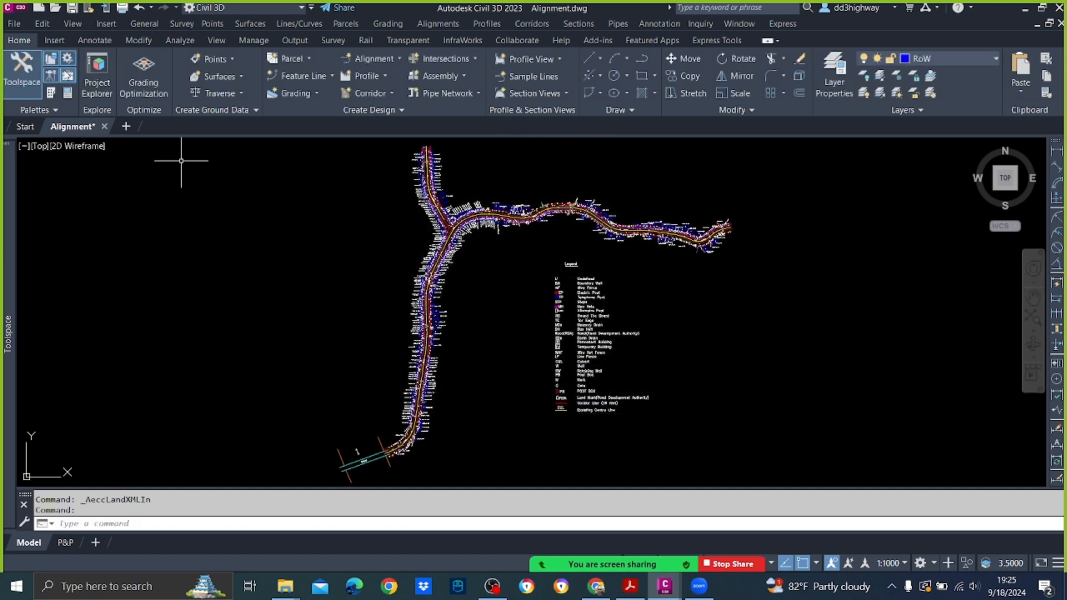
Step: Import Surface.xml from the UoM Day 1 Surface folder as LandXML, keeping all its points and surface entries included
left_click(17, 22)
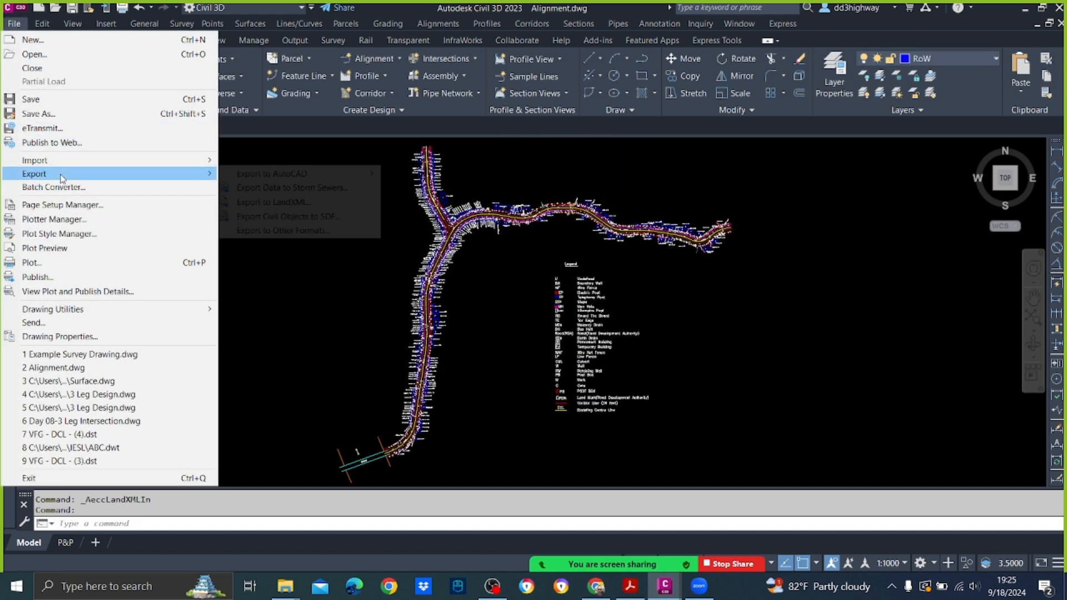
mouse_move(63, 164)
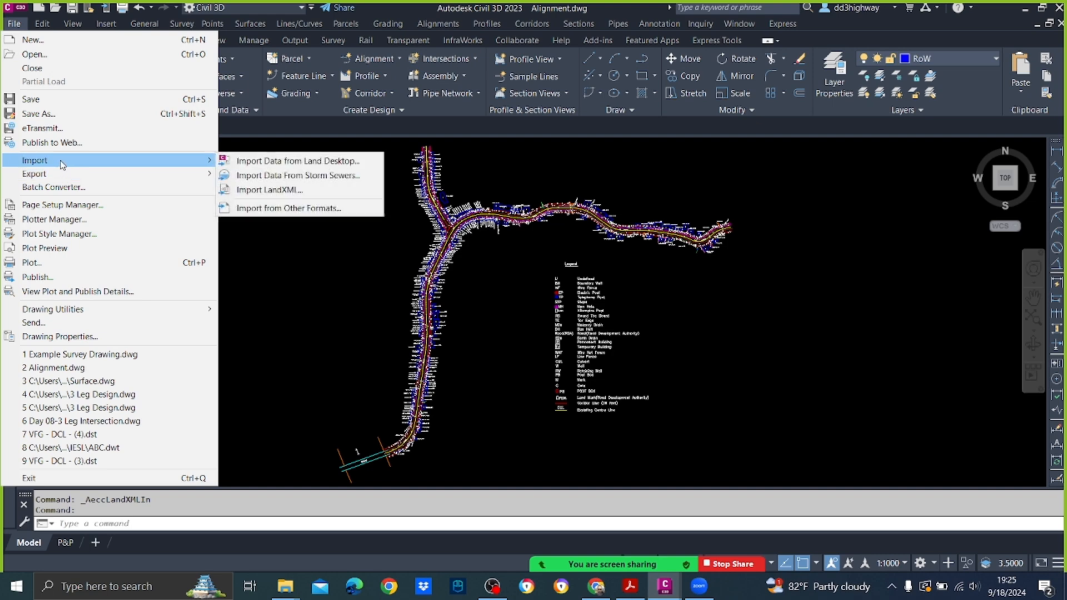
left_click(314, 194)
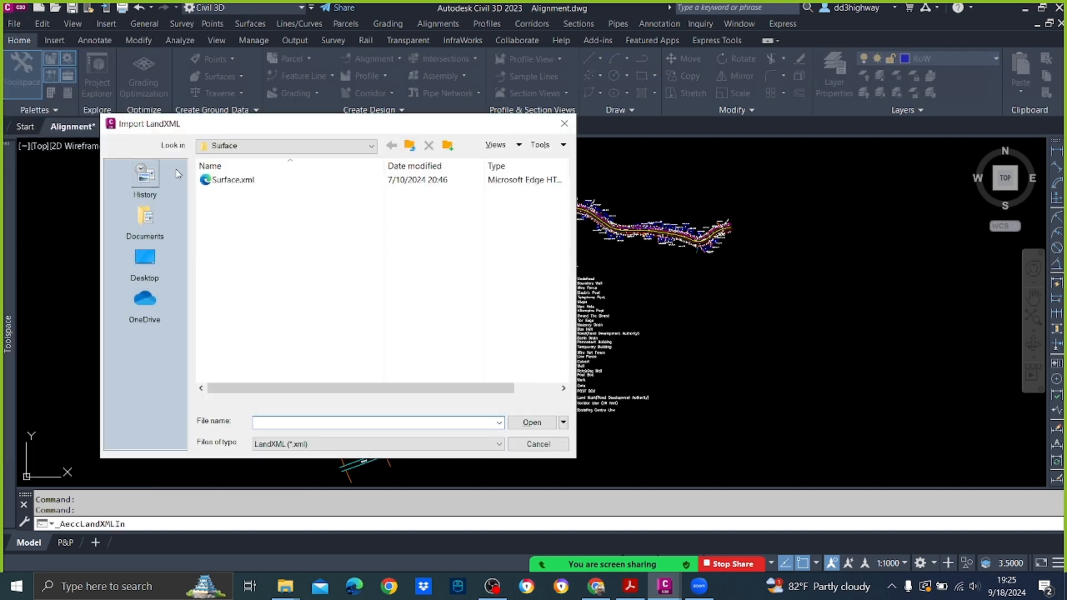
left_click(225, 179)
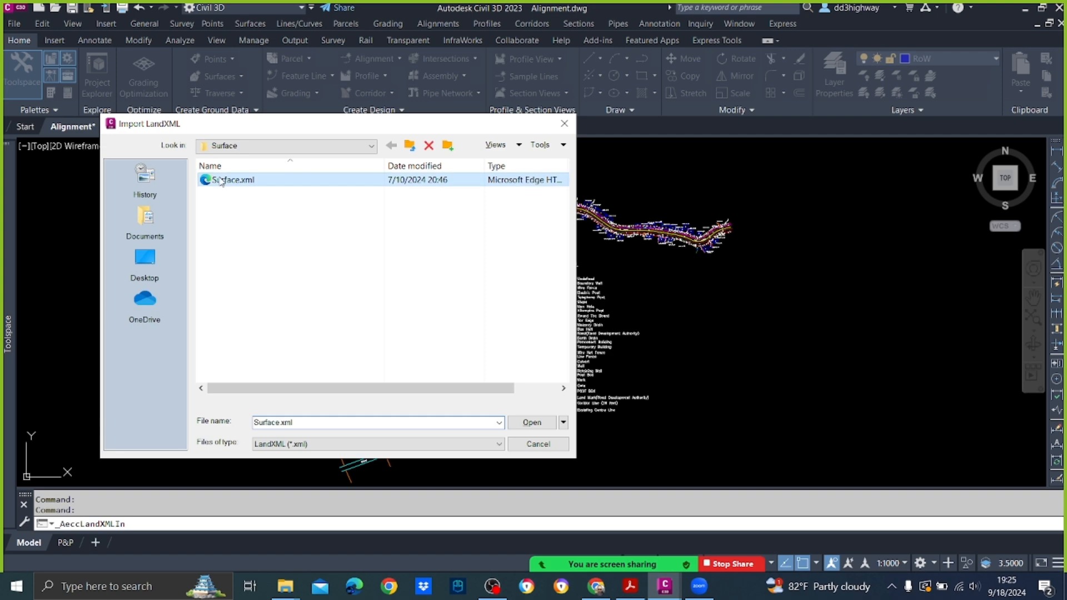
left_click(548, 424)
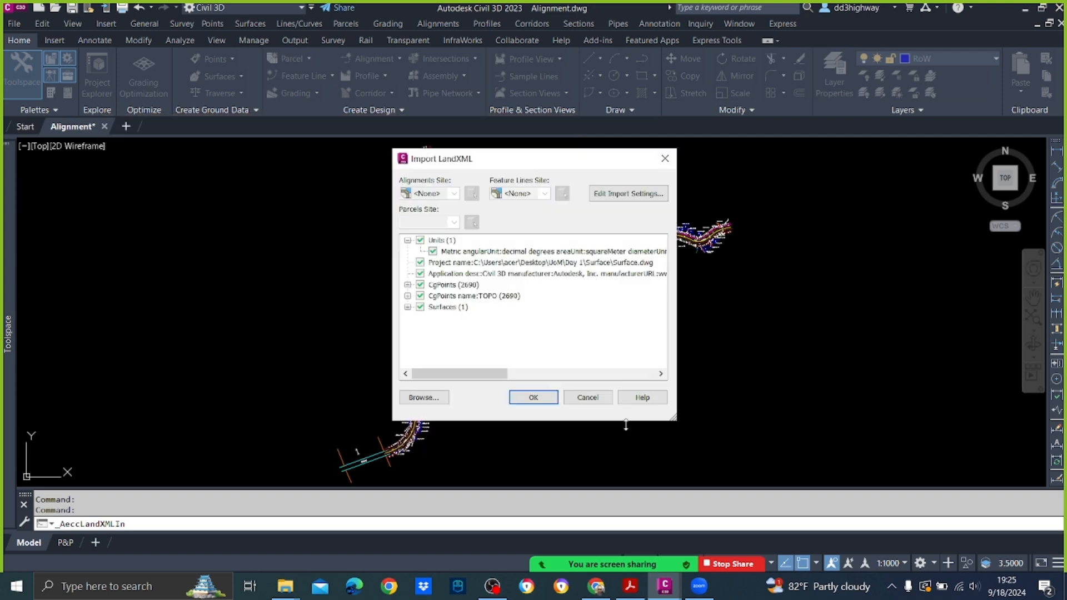
left_click(544, 398)
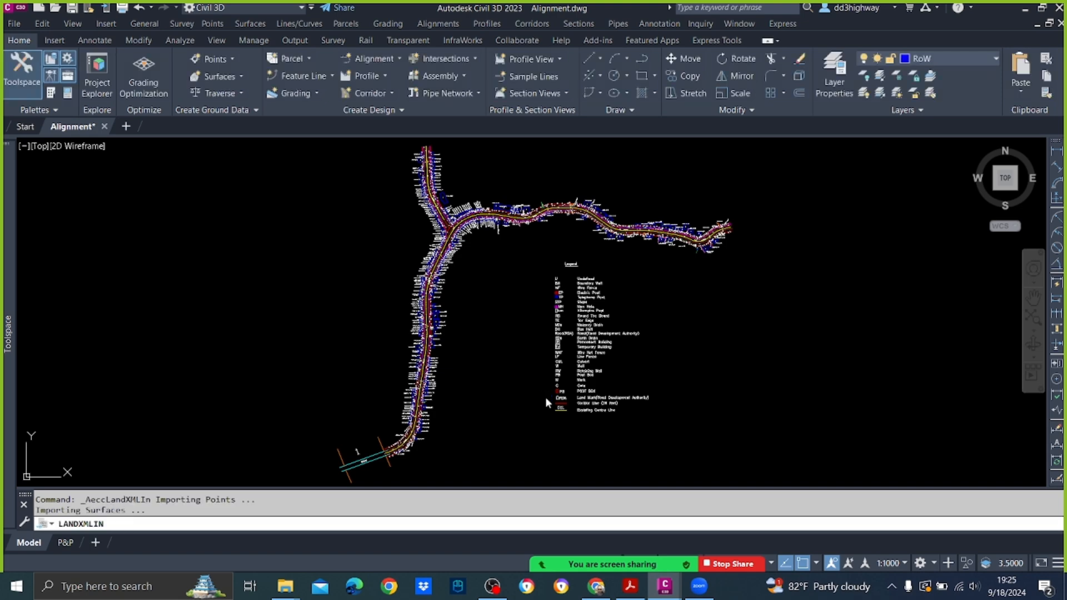
left_click(505, 393)
left_click(500, 401)
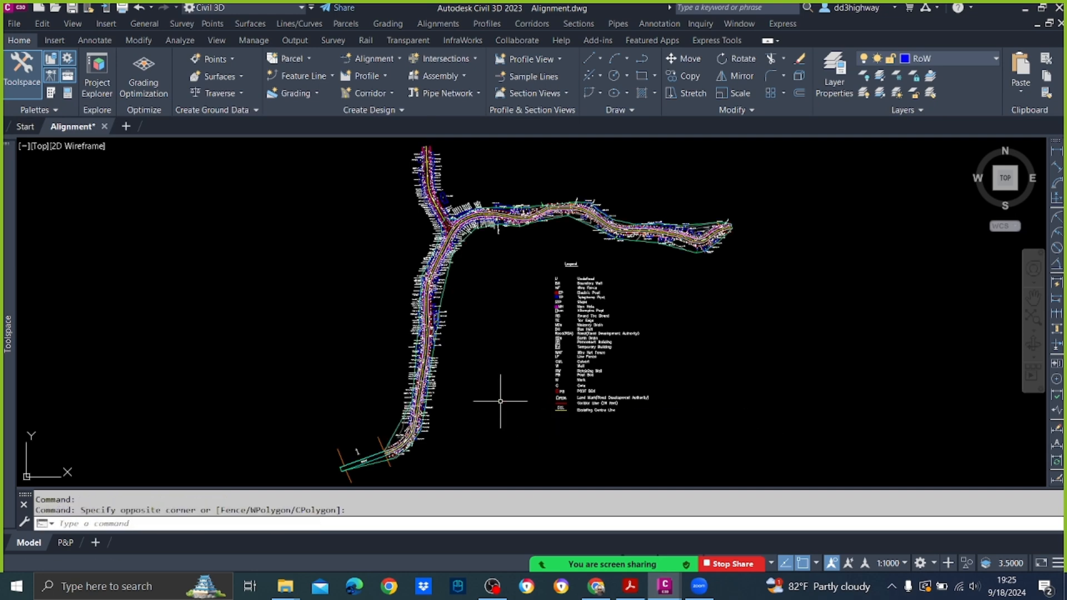
Step: Examine the imported surface's boundary, contours and points along the road bend near the bridge
scroll(414, 440, "up", 5)
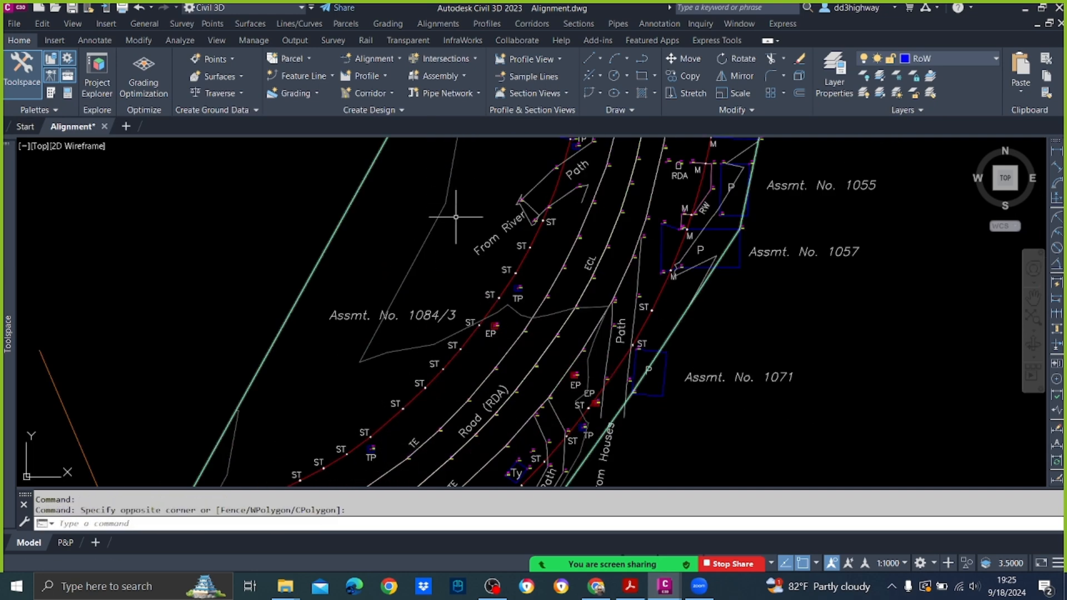
scroll(269, 369, "down", 6)
scroll(410, 350, "up", 3)
scroll(373, 332, "down", 3)
scroll(372, 332, "up", 6)
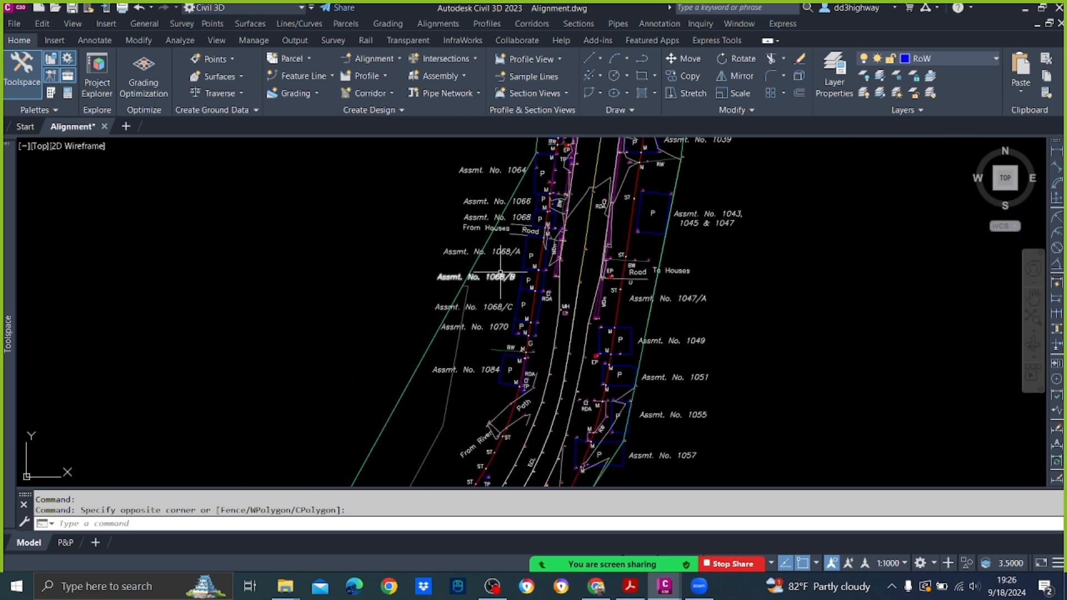
mouse_move(500, 275)
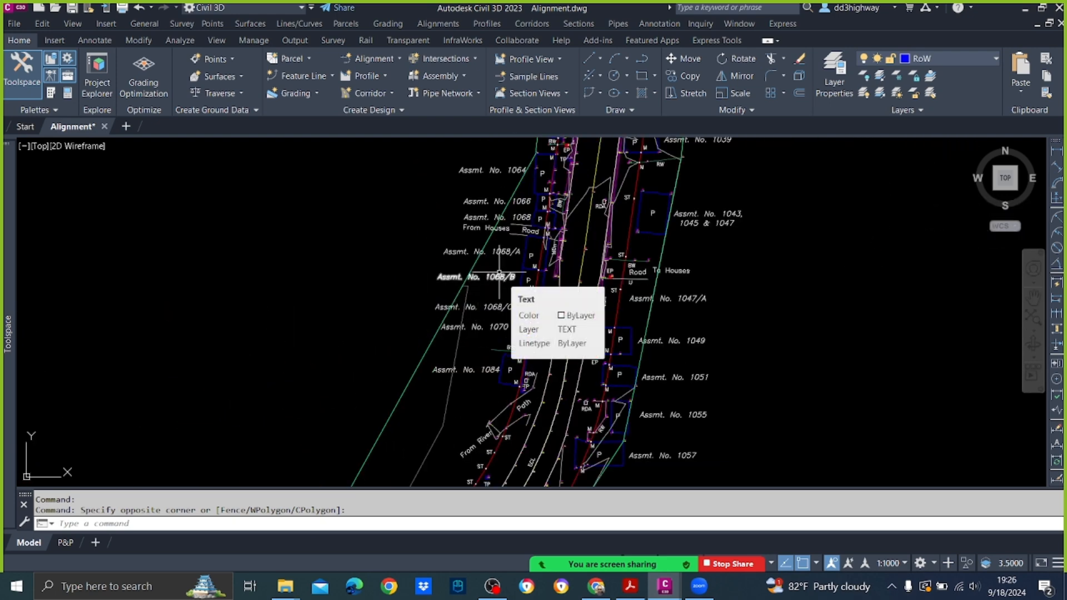
scroll(500, 172, "down", 3)
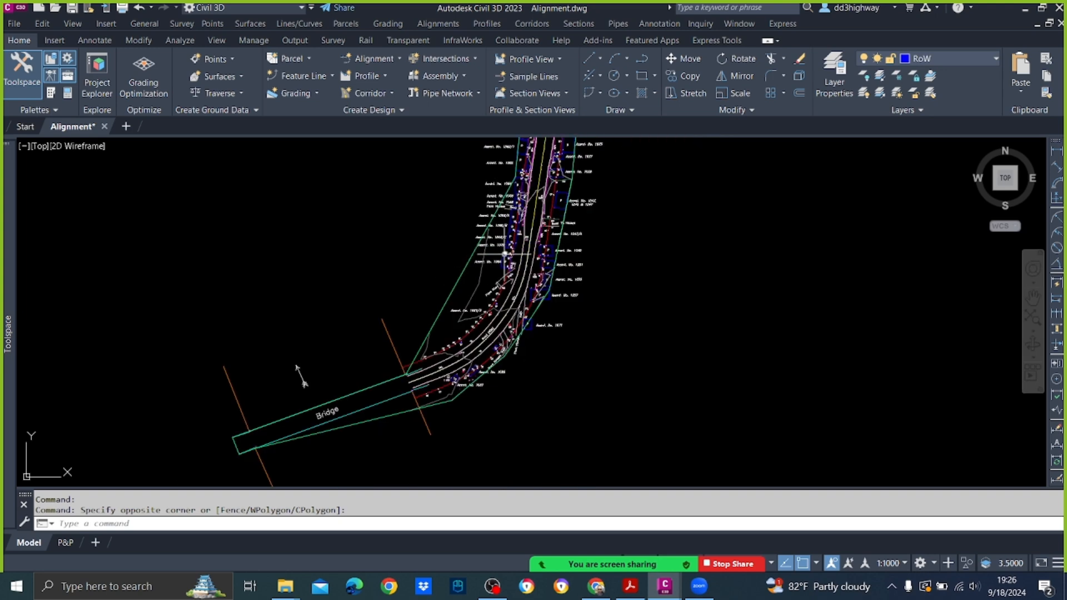
scroll(493, 286, "up", 3)
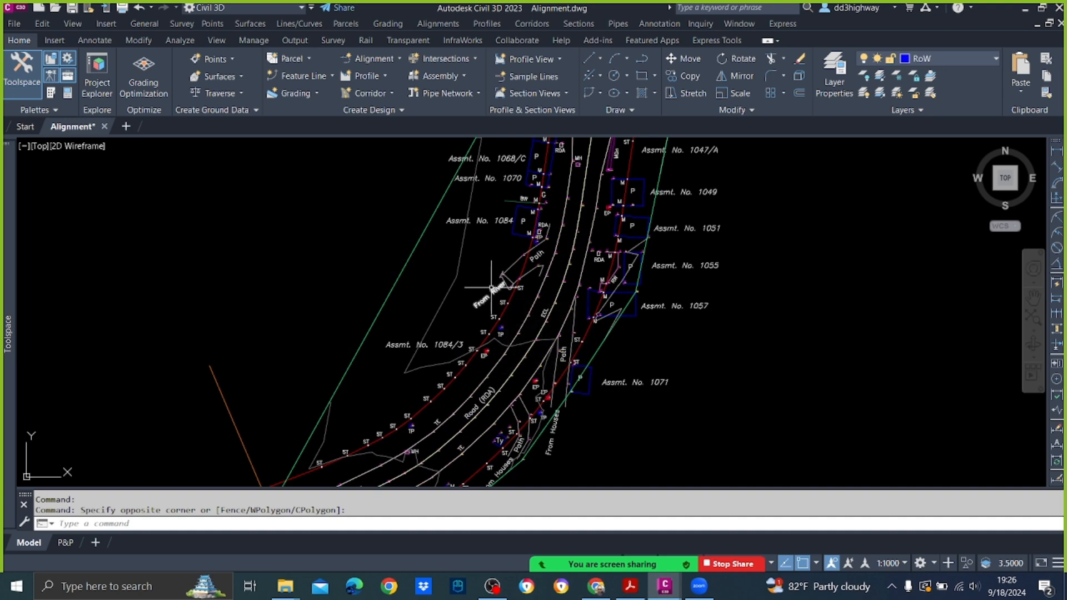
scroll(445, 286, "down", 4)
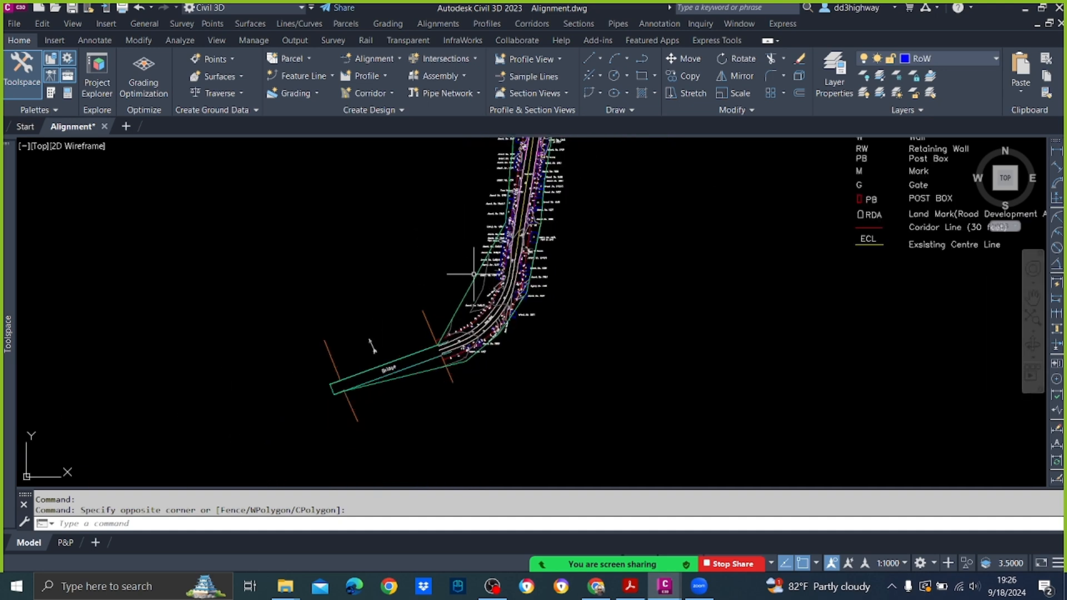
scroll(497, 278, "up", 2)
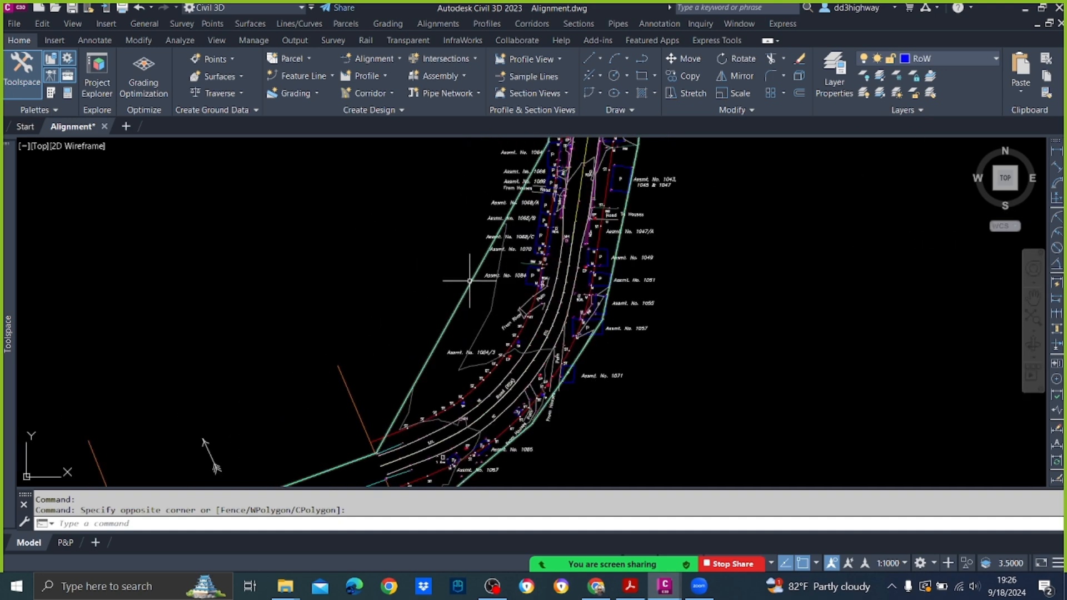
Step: Apply the Contours points and Triangles & borders style to the EG surface
left_click(470, 285)
right_click(470, 286)
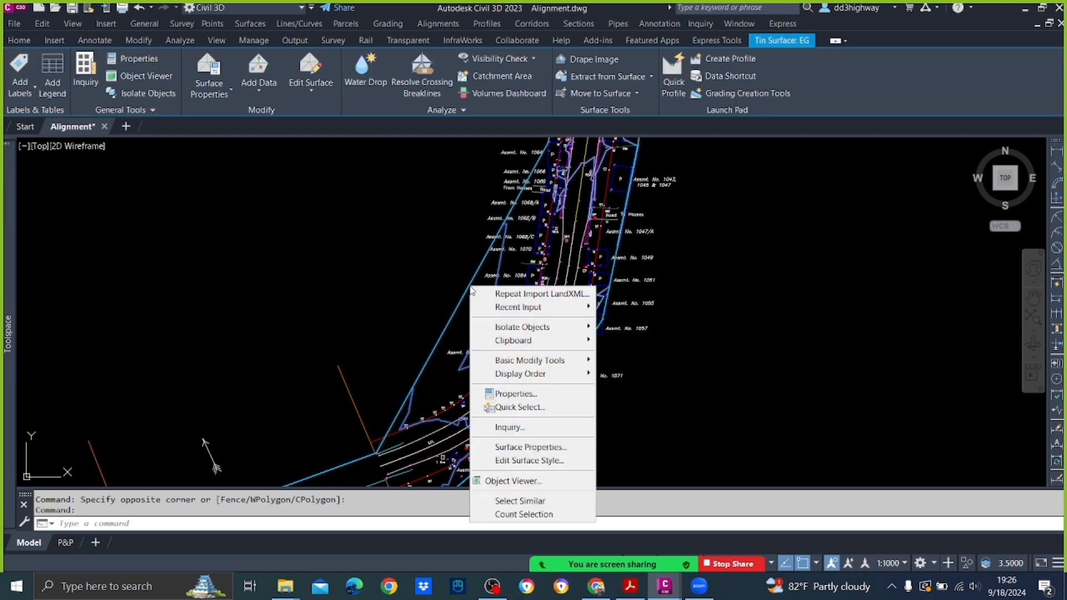
left_click(531, 448)
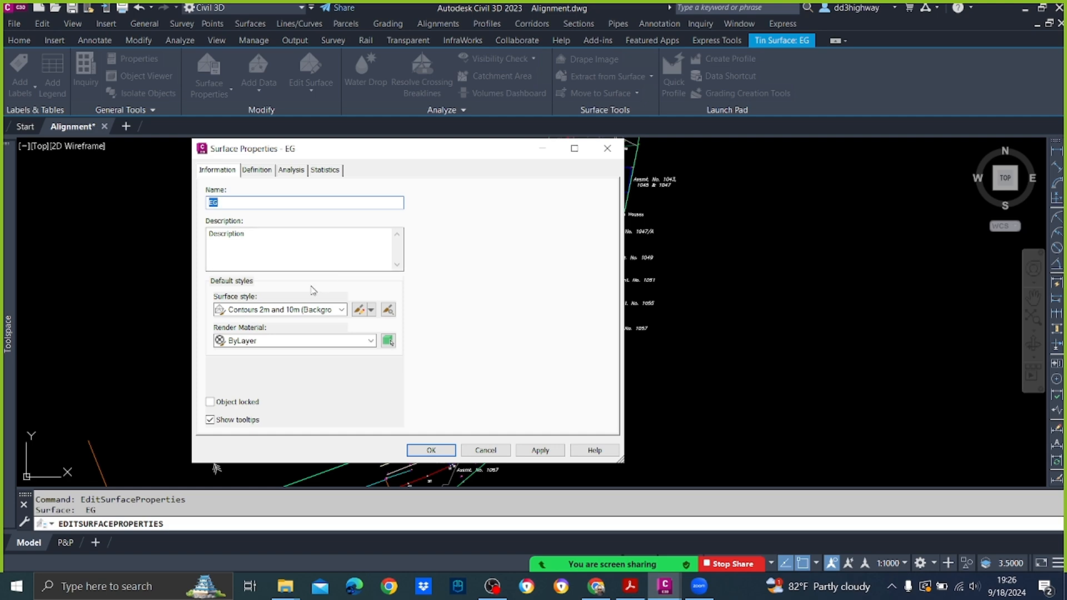
left_click(327, 311)
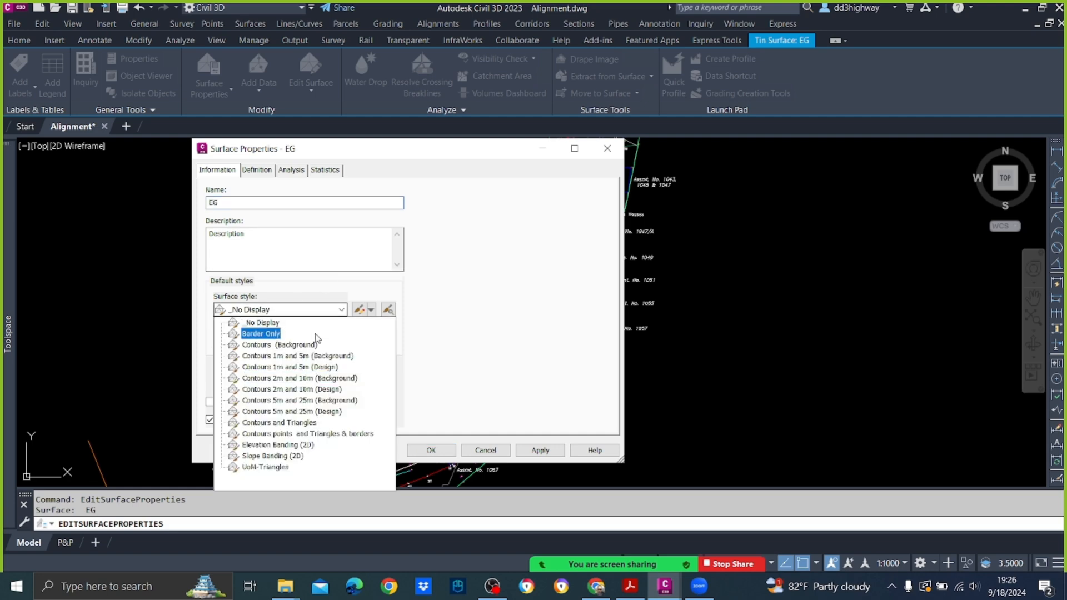
left_click(326, 435)
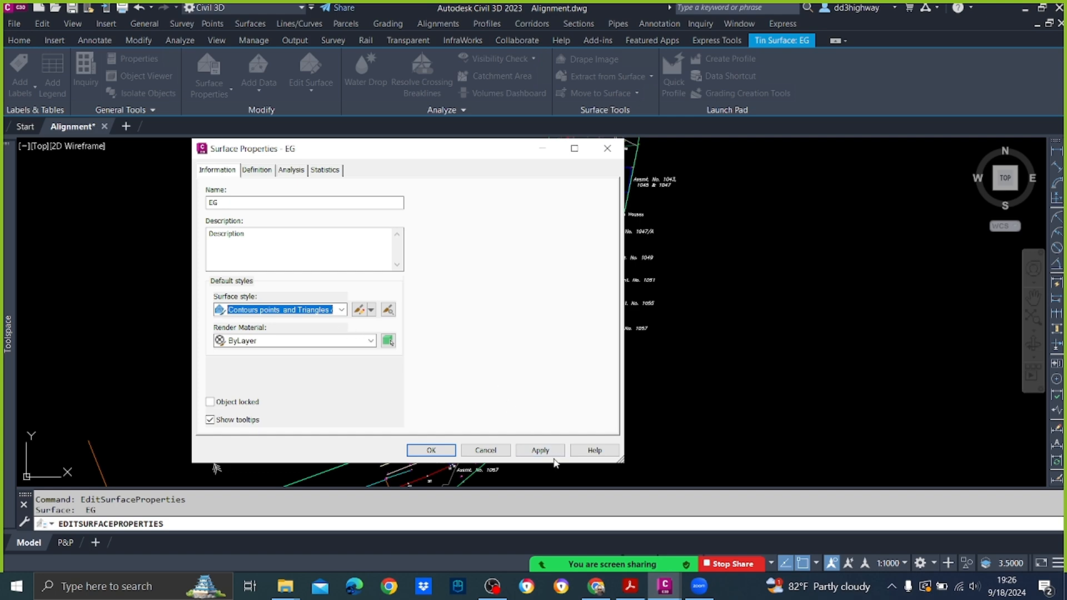
left_click(540, 451)
left_click(432, 450)
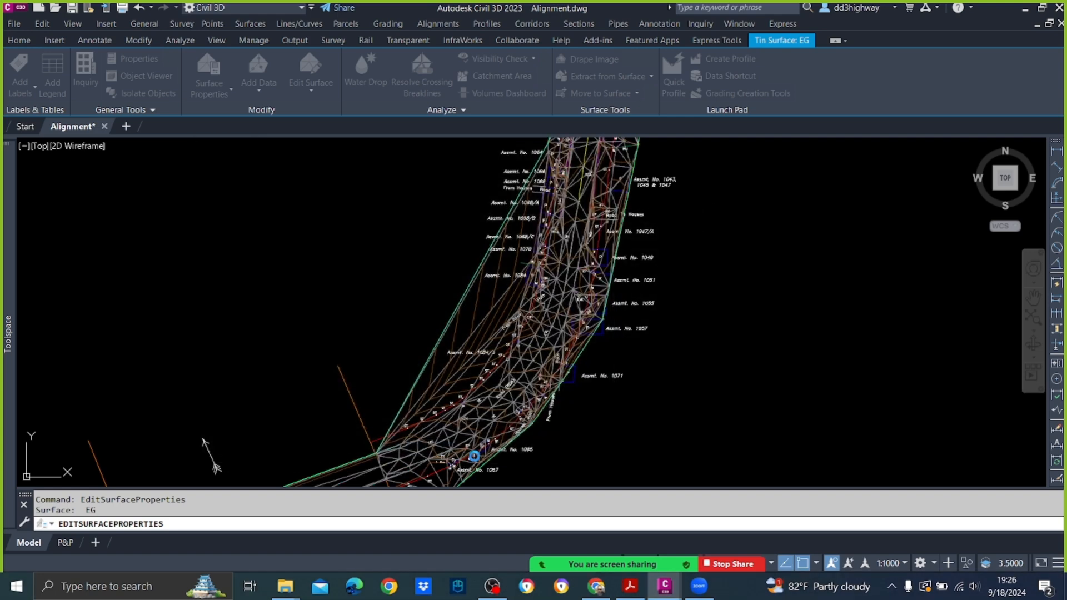
key("Escape")
Step: Examine the EG surface's triangulation along the whole road corridor, from the junction down to the bend near the bridge
scroll(522, 281, "down", 5)
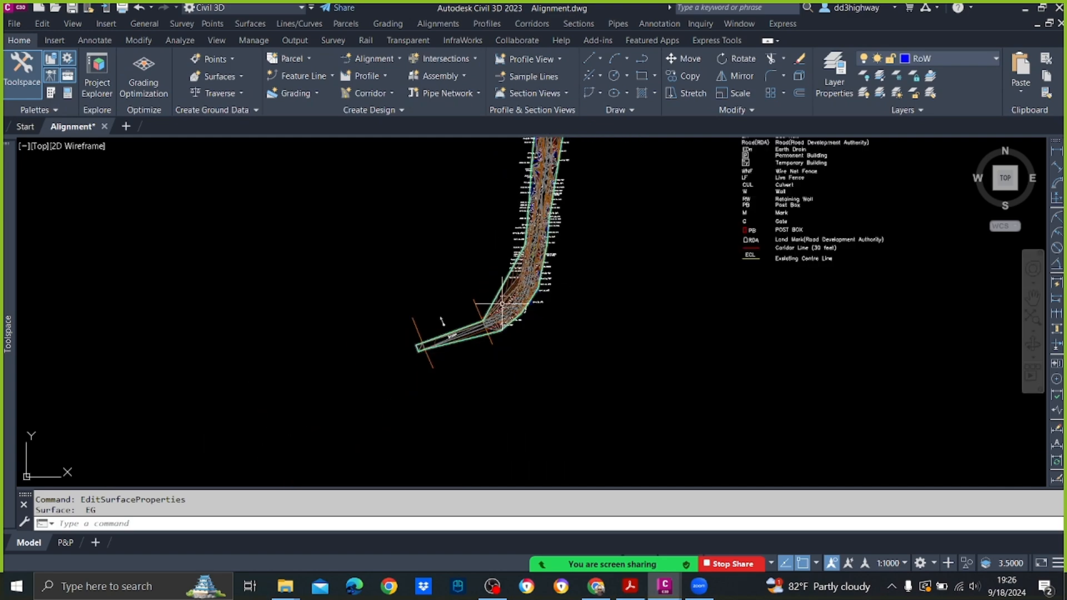
scroll(502, 303, "up", 3)
scroll(489, 333, "down", 6)
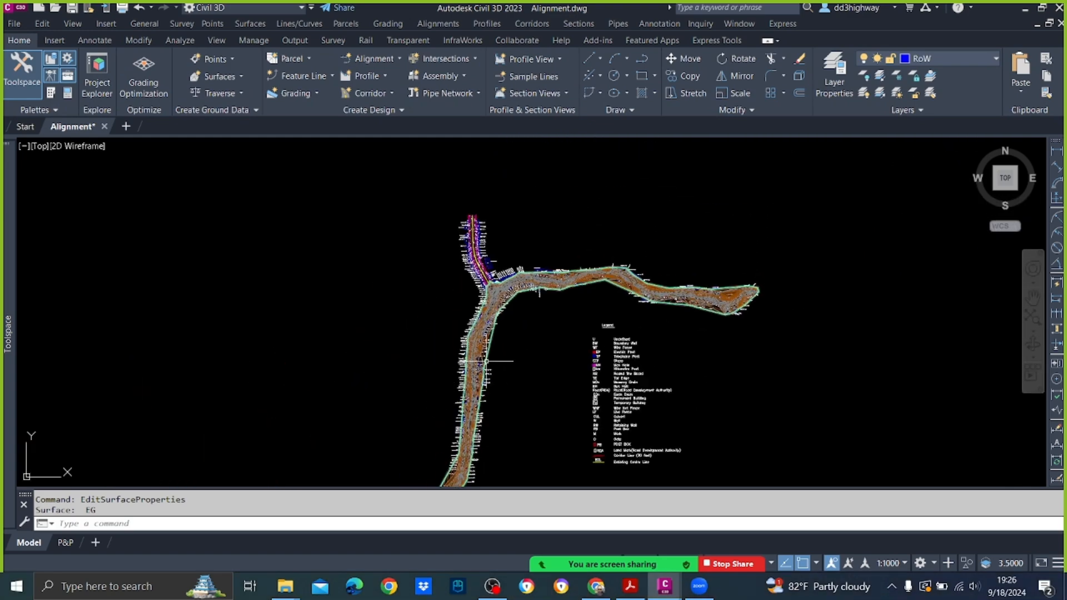
scroll(502, 289, "up", 5)
scroll(500, 286, "down", 8)
scroll(452, 352, "up", 6)
scroll(452, 353, "down", 5)
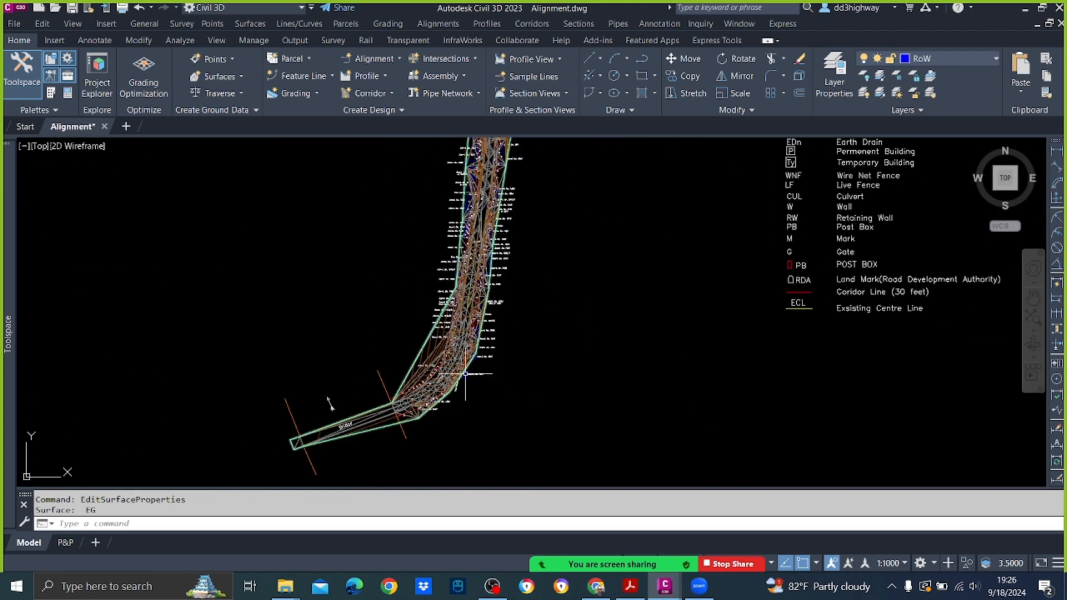
scroll(466, 373, "up", 5)
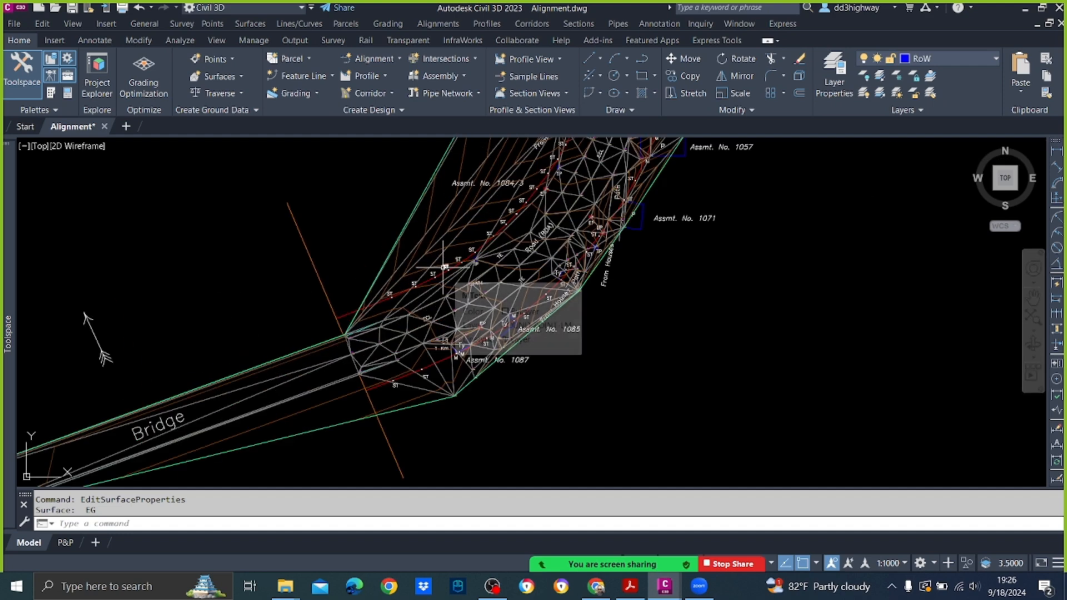
Step: Hide the EG surface by setting its surface style to _No Display
left_click(423, 238)
right_click(423, 238)
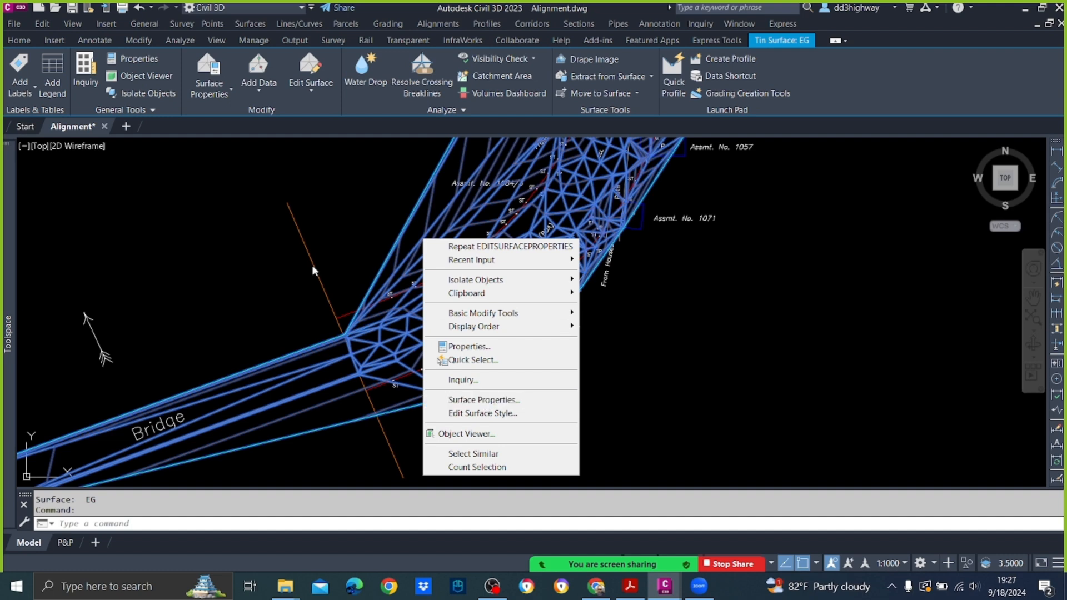
left_click(497, 401)
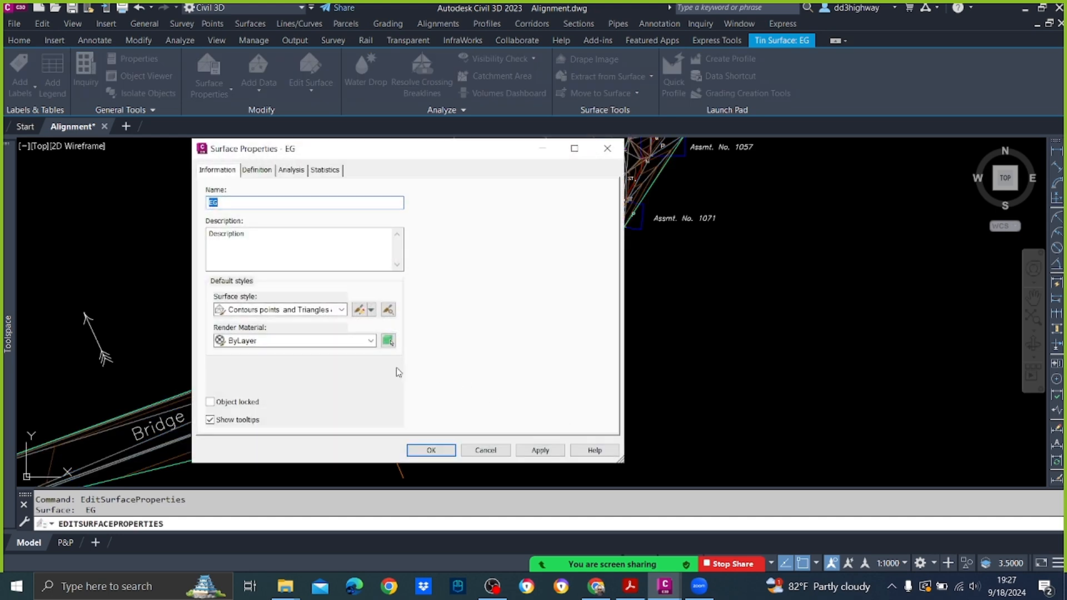
left_click(328, 309)
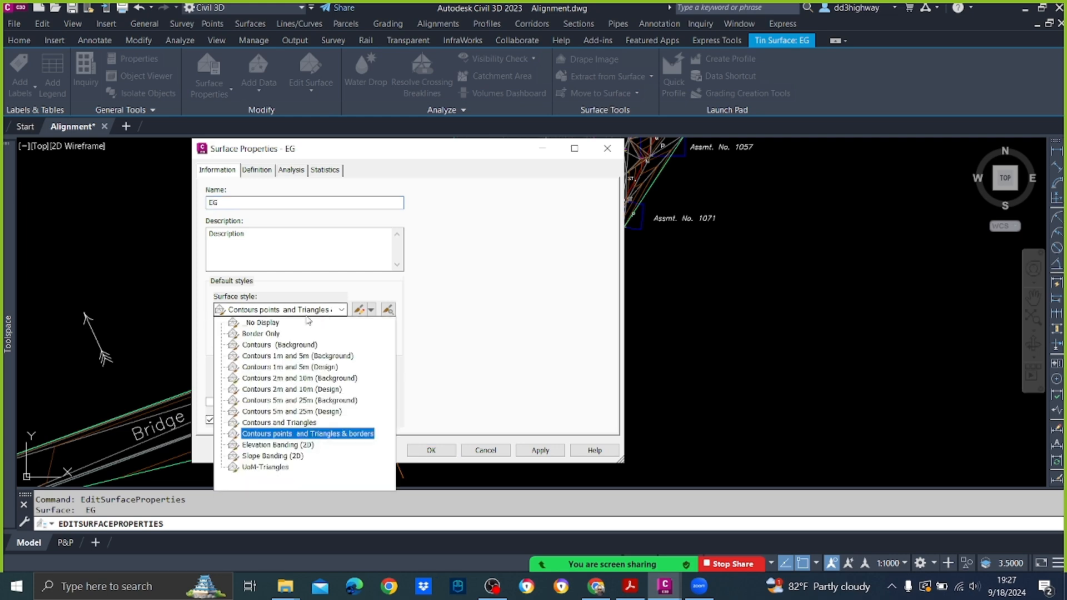
left_click(275, 323)
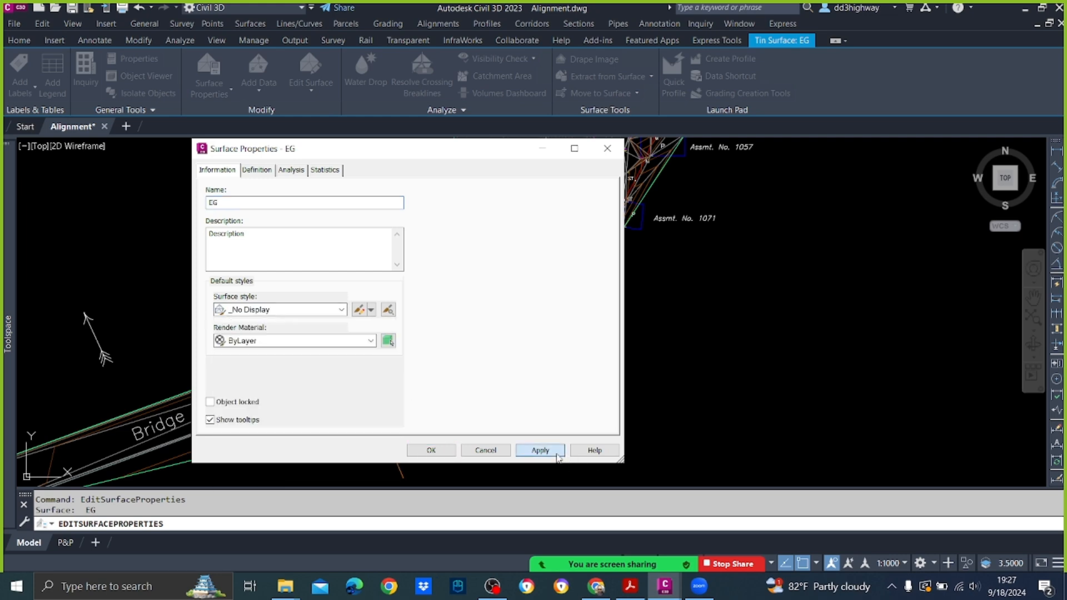
left_click(540, 451)
left_click(472, 453)
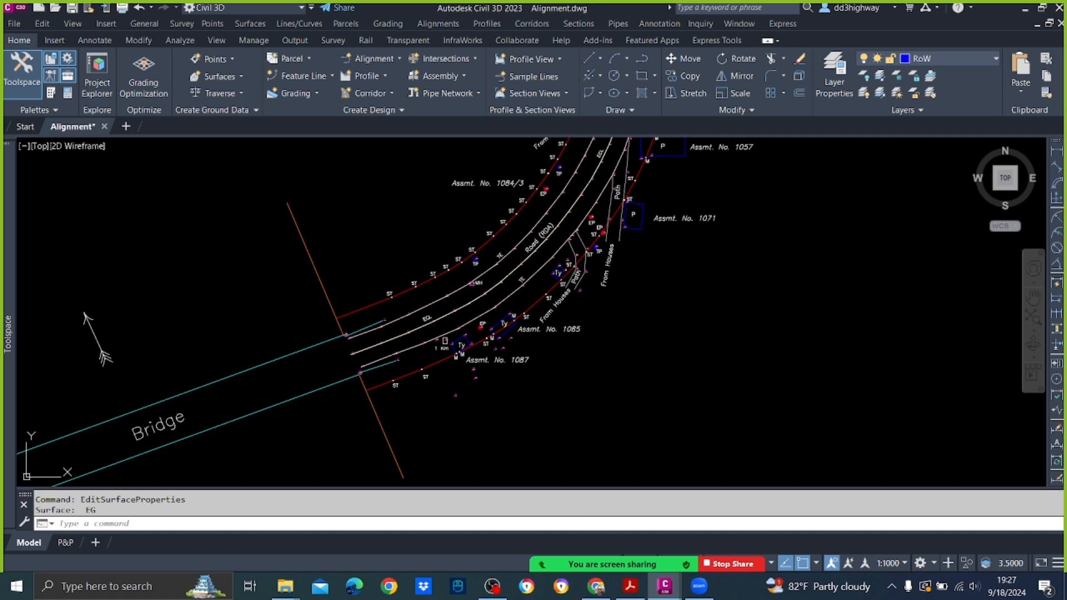
Step: Identify the layer of the centre feature line on the road bend and freeze that layer, EG_Breaklines
scroll(518, 253, "up", 5)
scroll(519, 252, "down", 6)
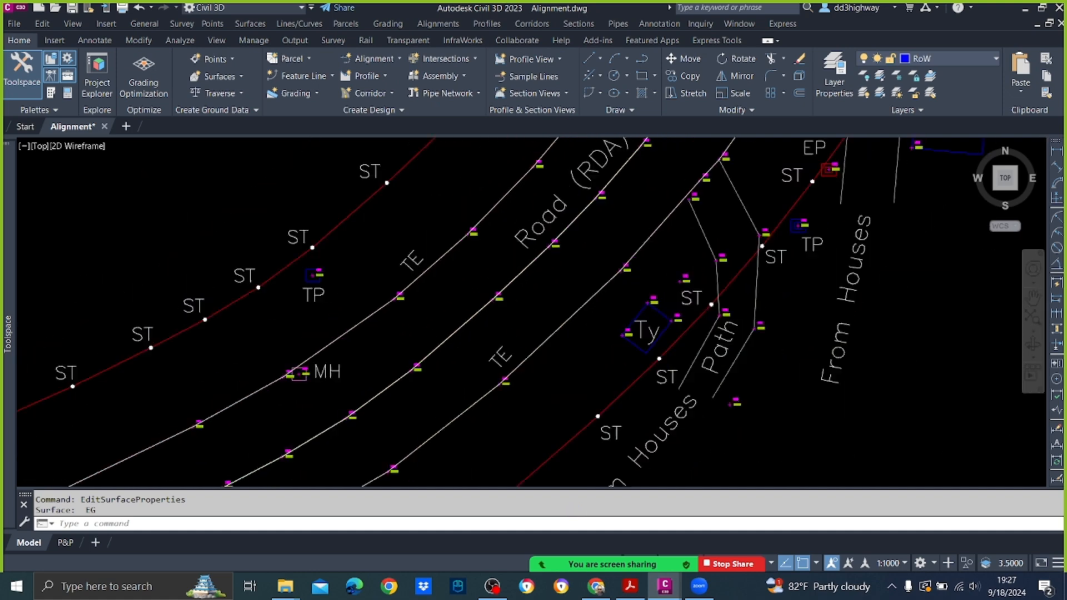
left_click(500, 267)
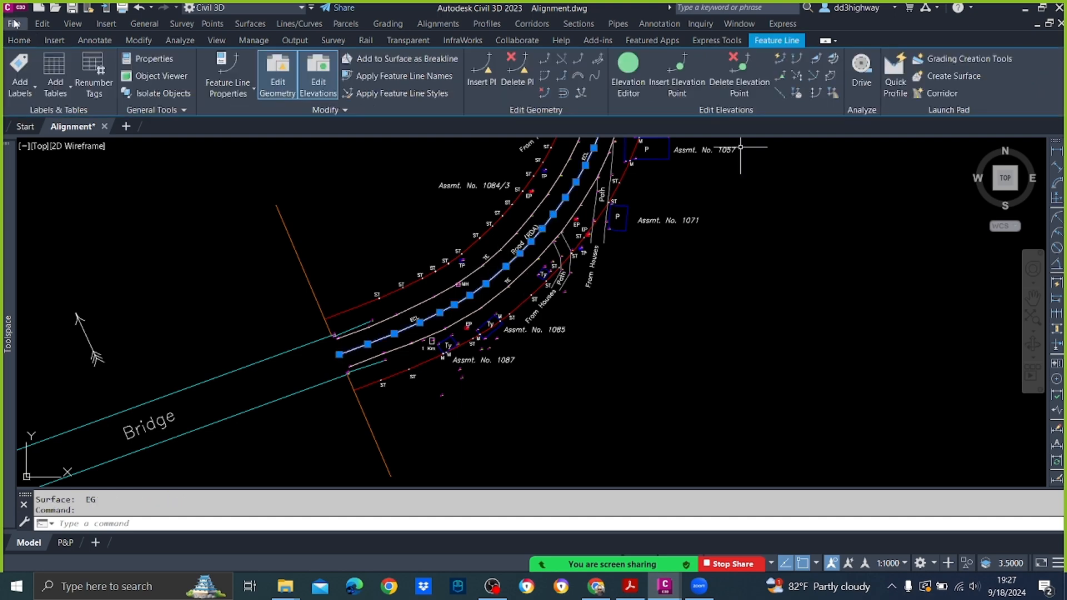
left_click(18, 40)
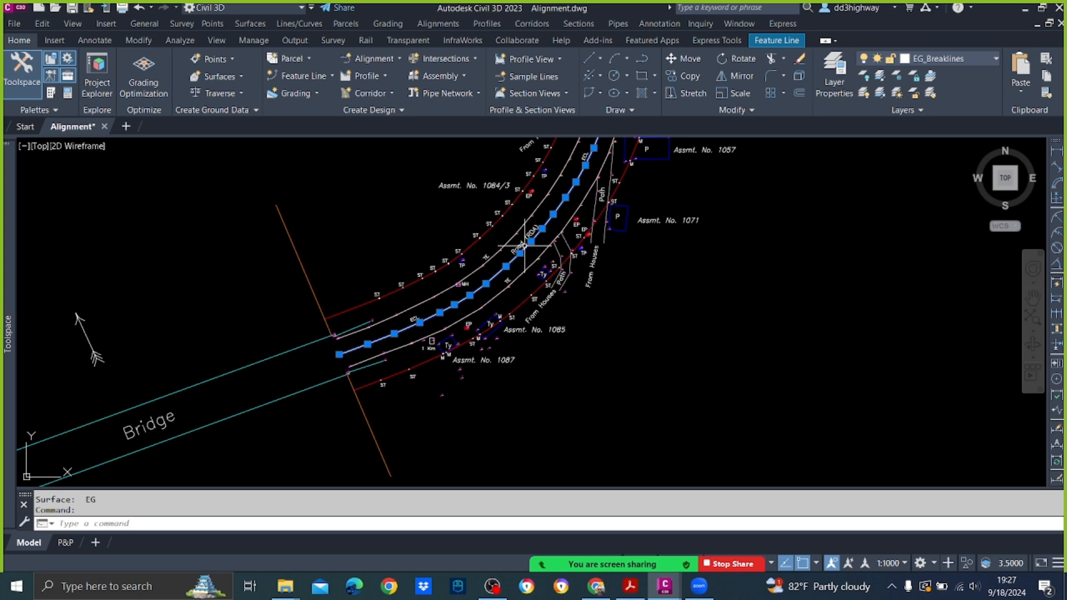
left_click(982, 57)
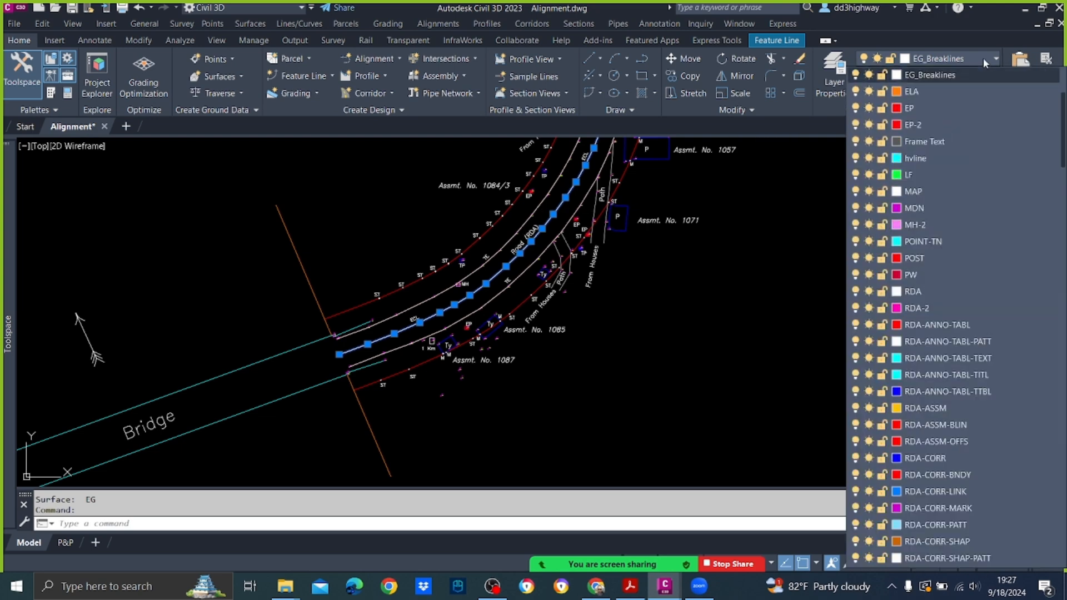
left_click(867, 82)
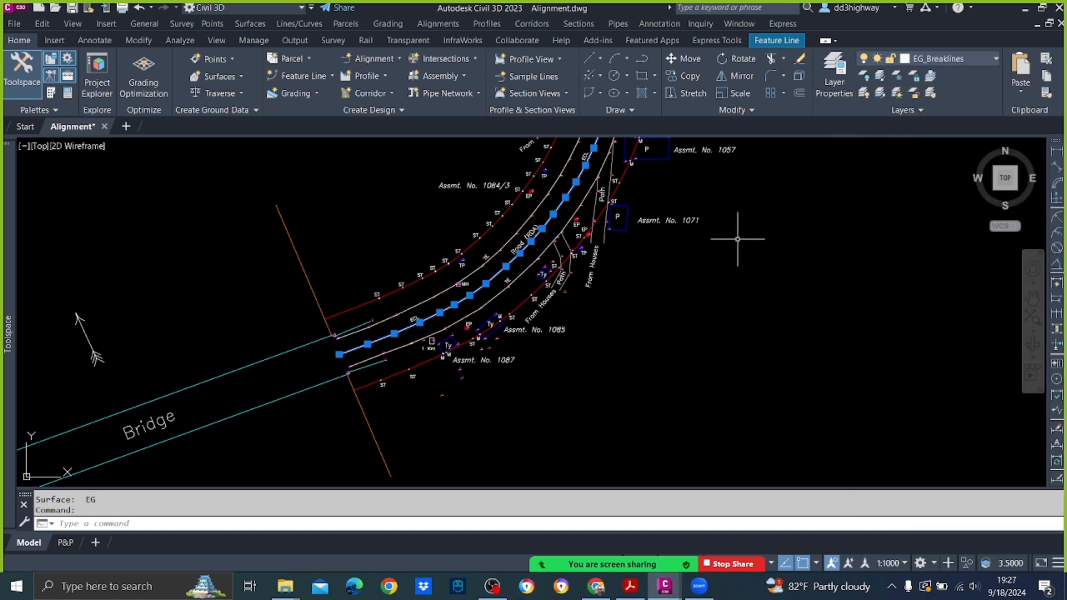
left_click(971, 62)
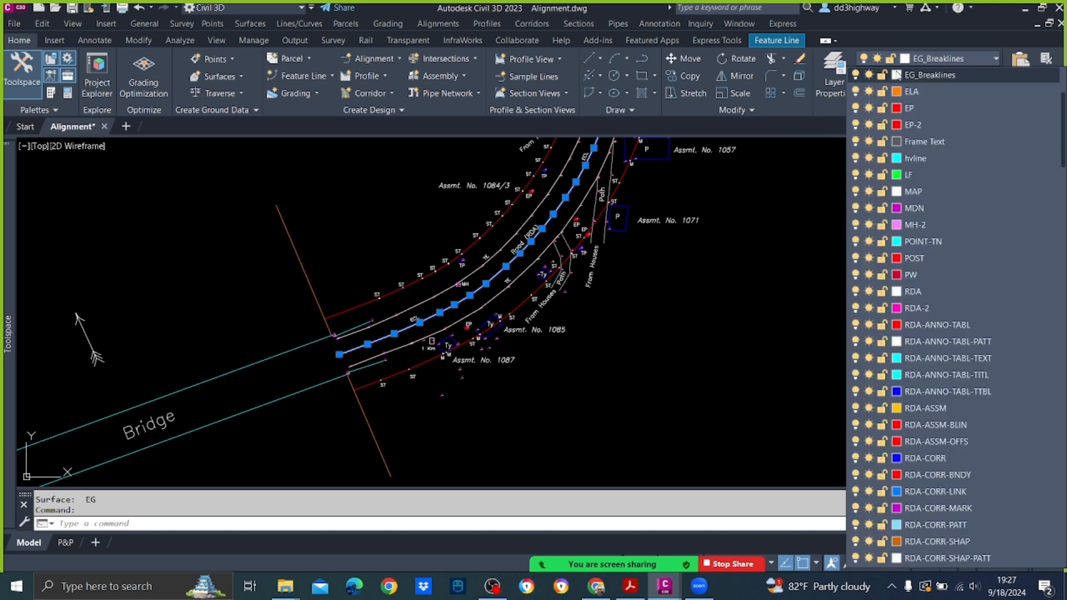
left_click(870, 75)
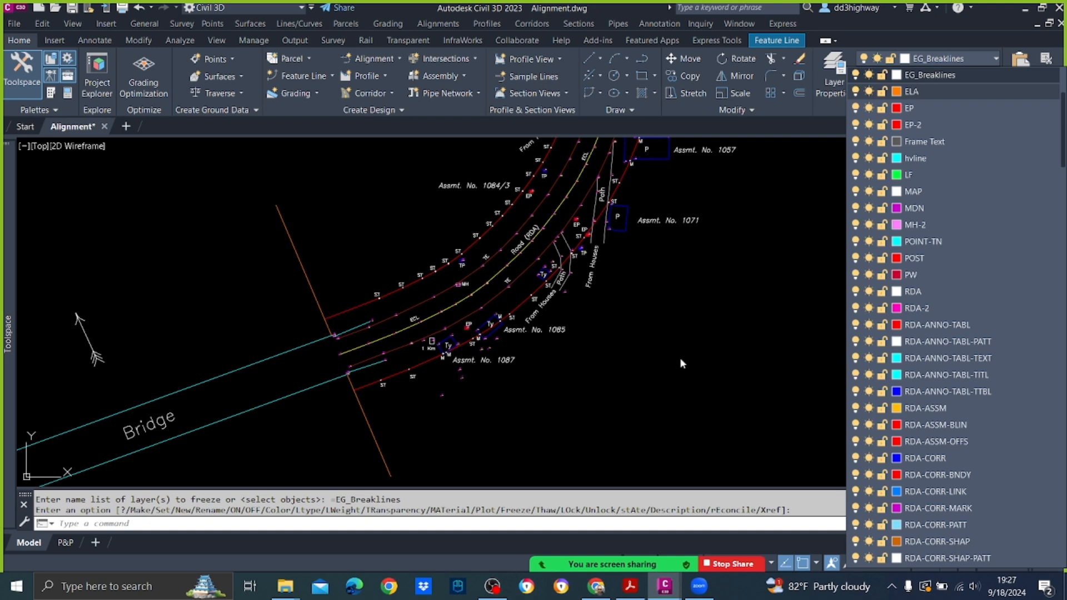
left_click(679, 358)
Step: Inspect the survey points' number and elevation labels along the road edge and check which layer point 1366 is on
scroll(404, 319, "up", 5)
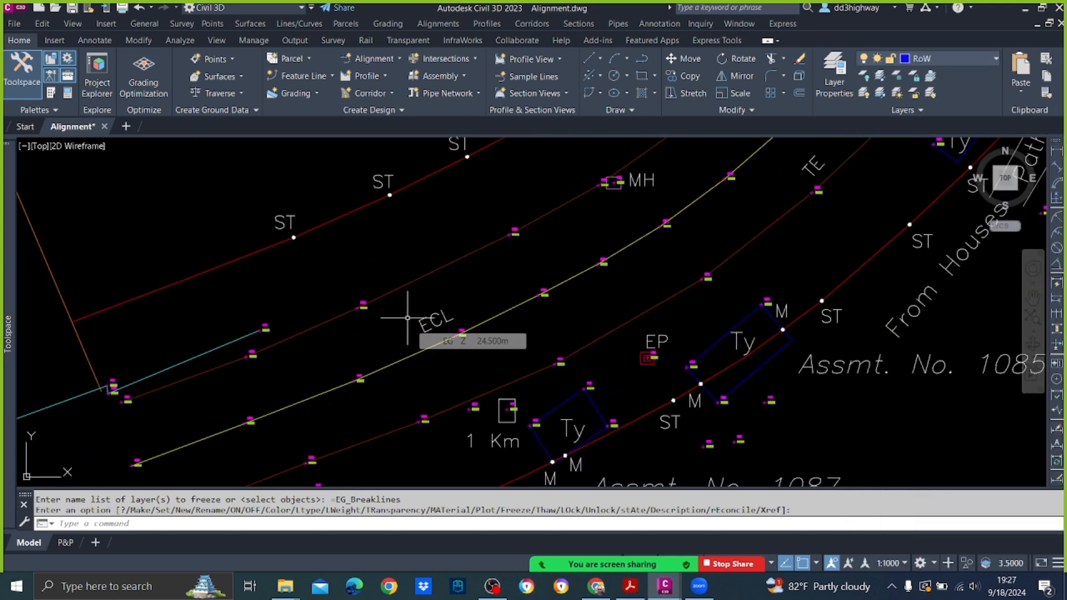
scroll(407, 318, "down", 5)
scroll(463, 311, "up", 5)
scroll(463, 311, "up", 4)
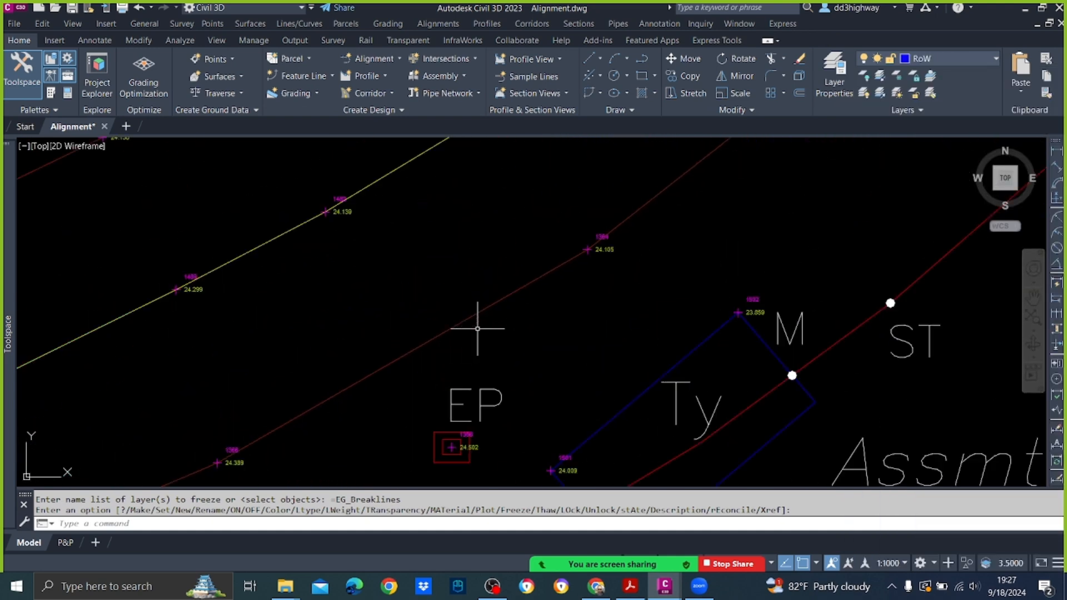
scroll(472, 303, "down", 4)
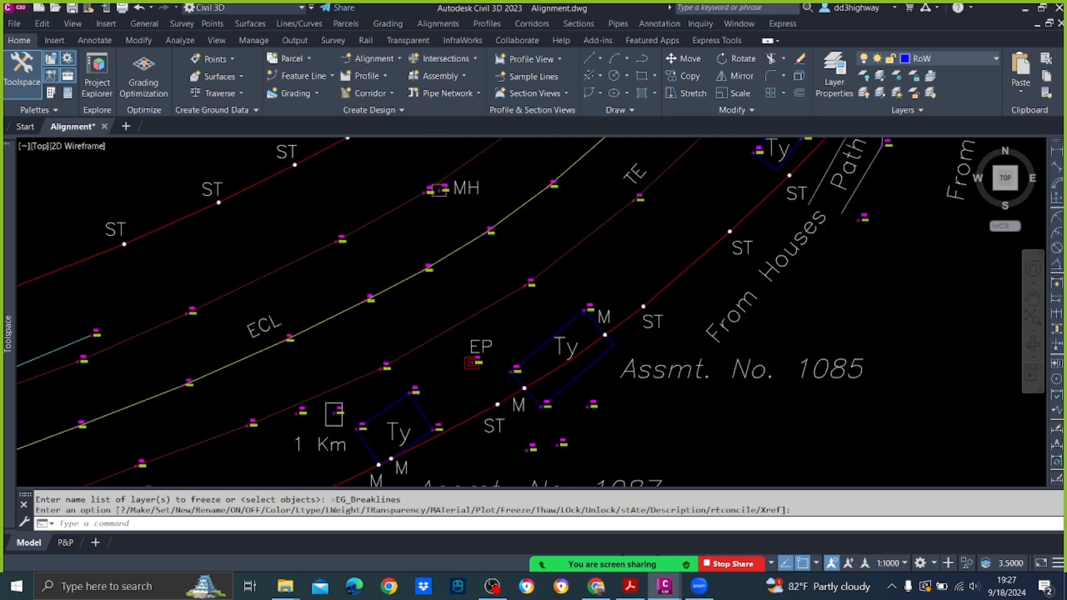
scroll(384, 361, "up", 8)
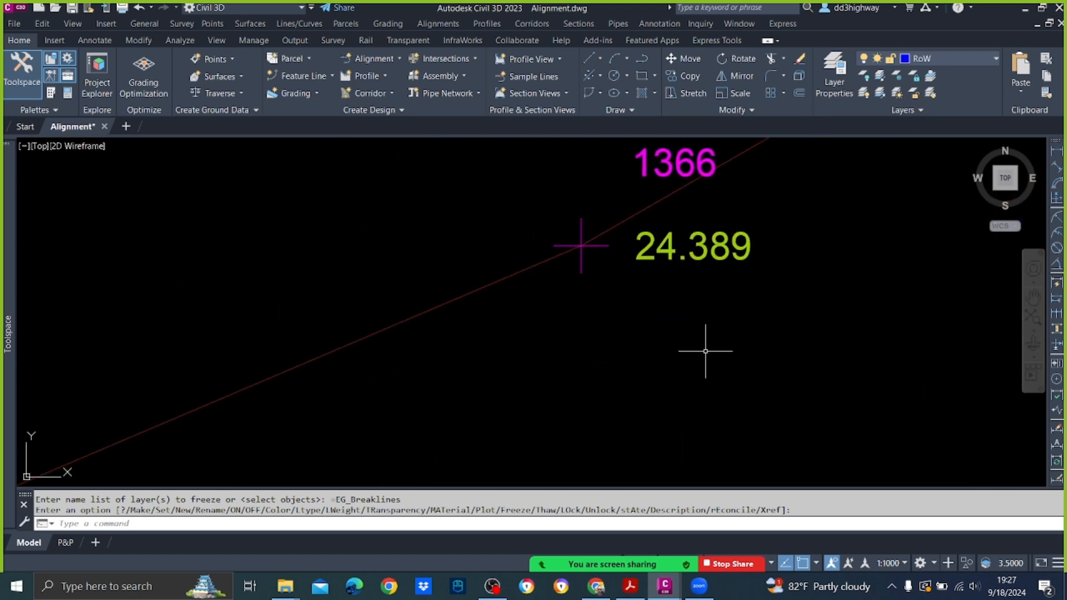
scroll(701, 354, "down", 3)
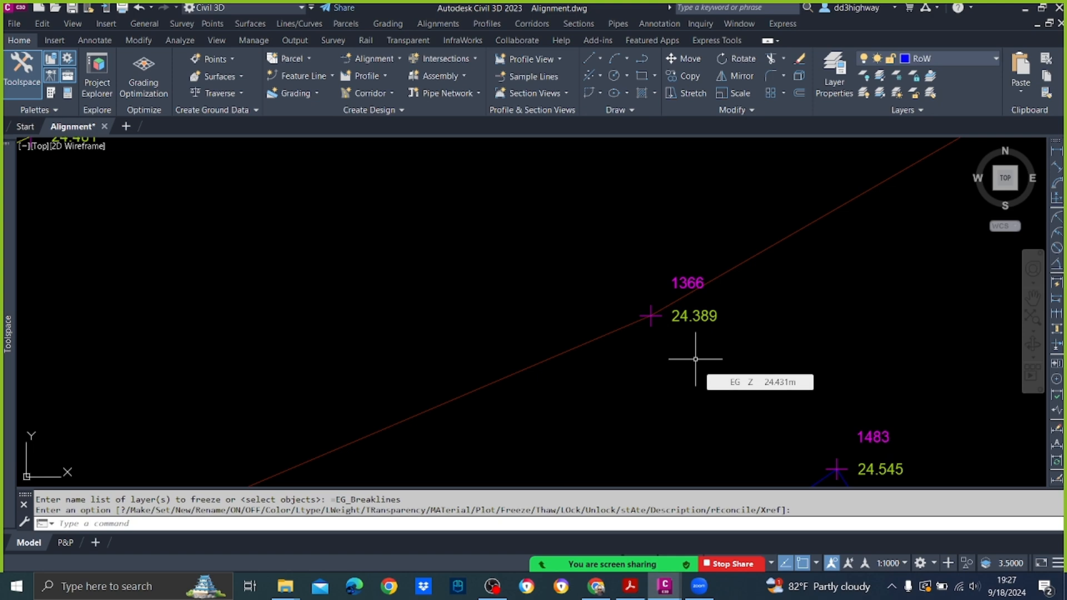
key("Return")
left_click(684, 312)
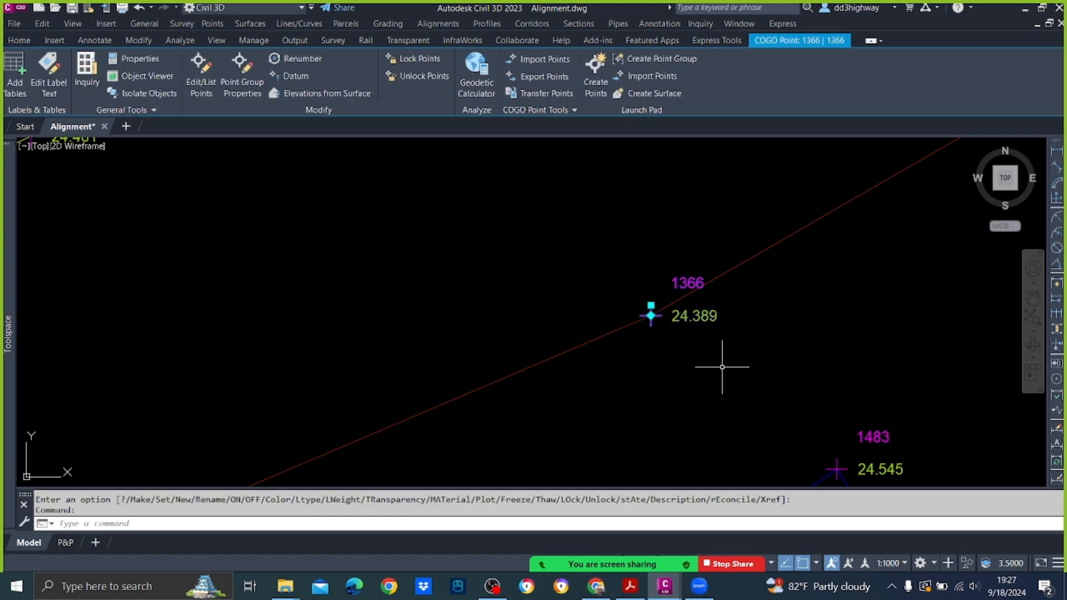
left_click(25, 42)
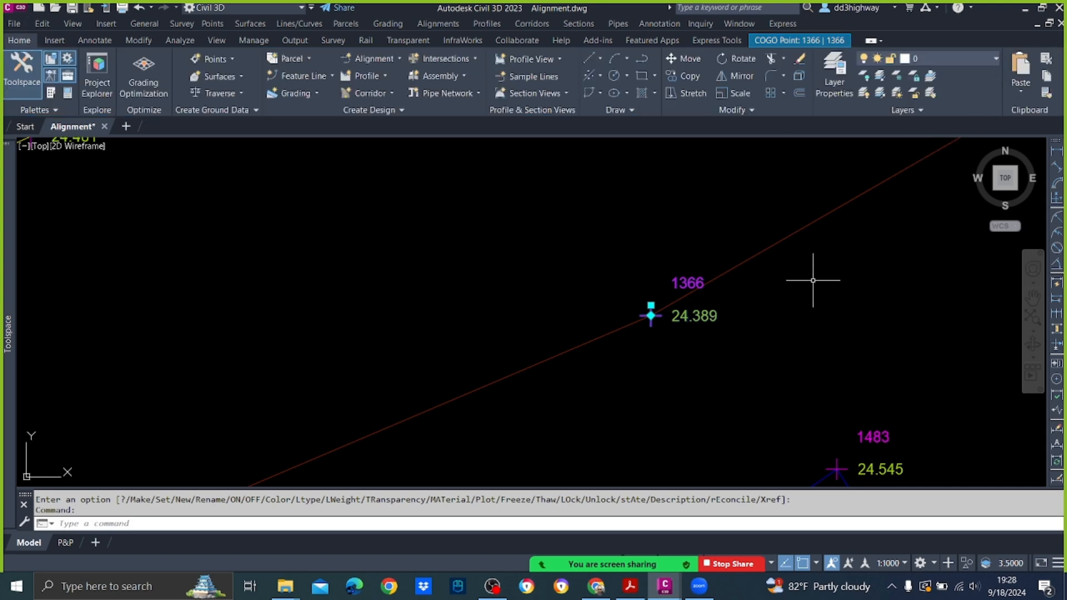
key("Escape")
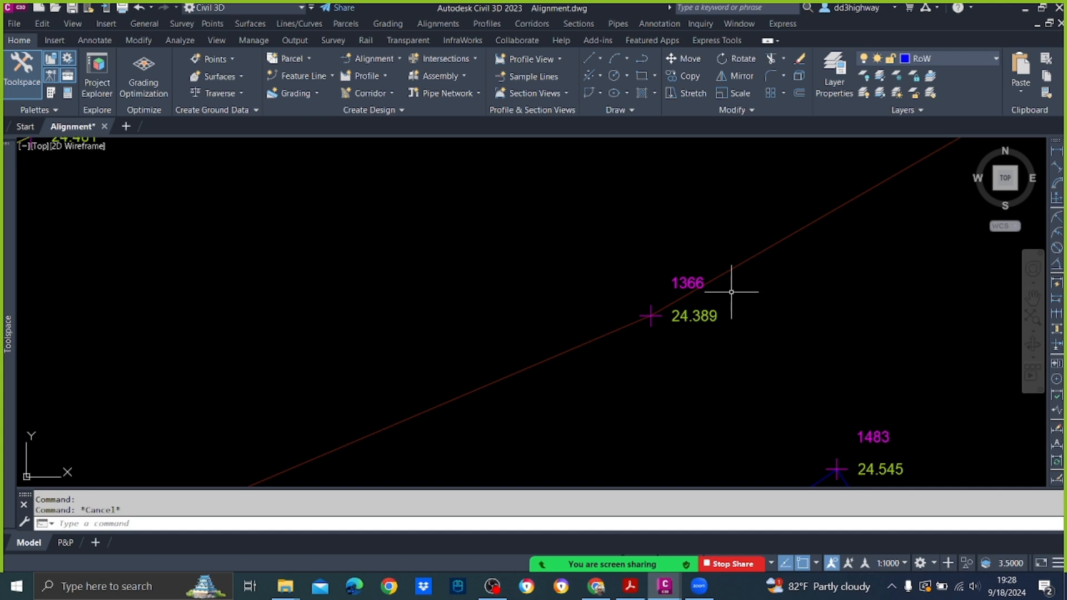
Step: Freeze layer 0, which holds survey point 1366, to hide the survey points along the road
left_click(651, 316)
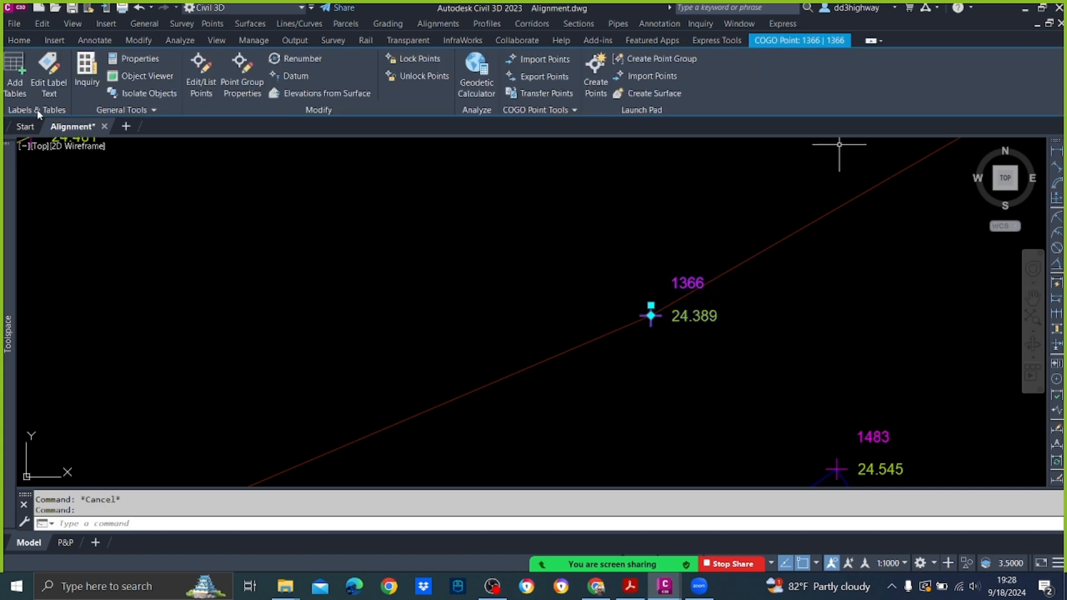
left_click(22, 40)
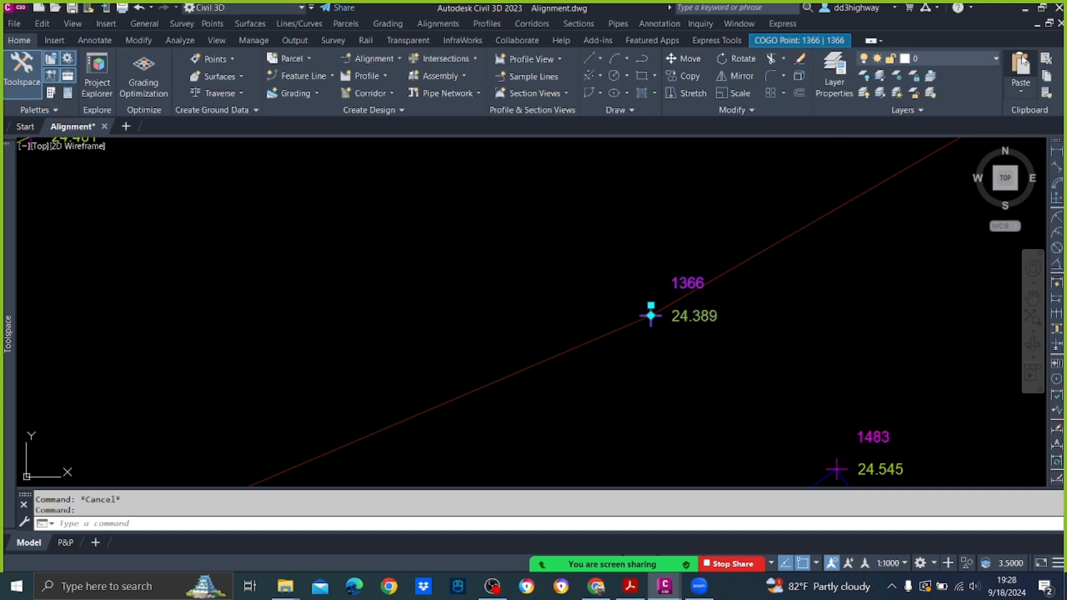
left_click(995, 57)
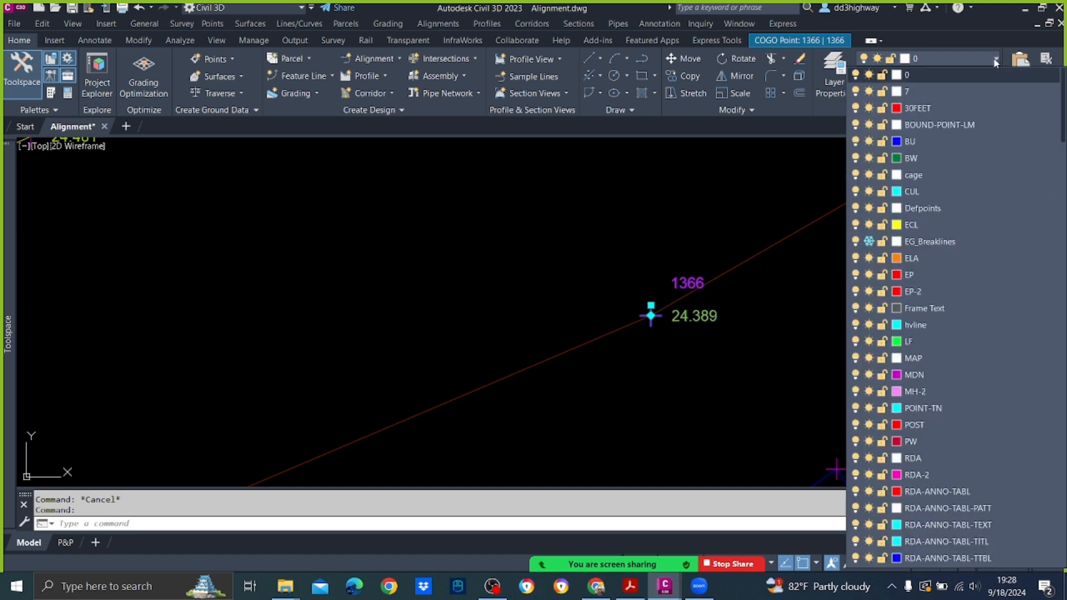
left_click(868, 77)
left_click(709, 267)
scroll(735, 328, "down", 10)
scroll(772, 264, "up", 4)
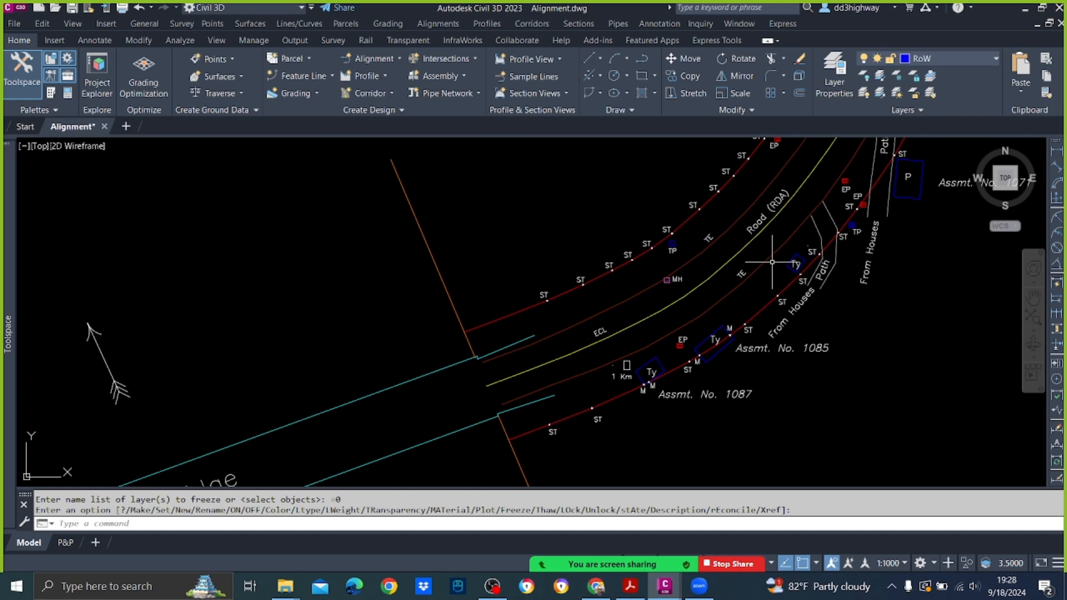
middle_click_drag(745, 263, 584, 365)
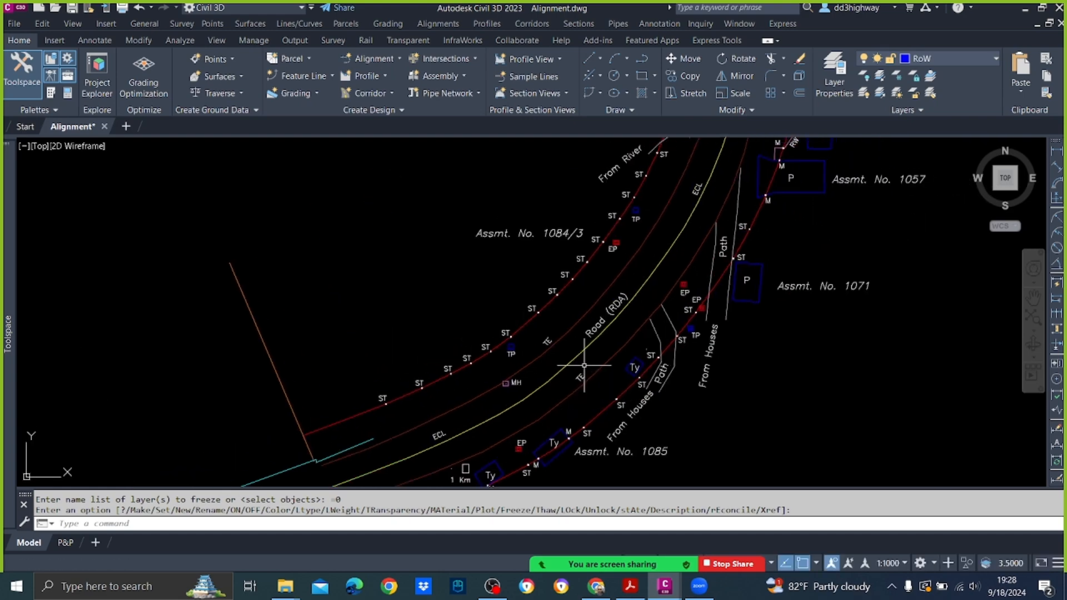
scroll(584, 366, "down", 12)
scroll(630, 237, "up", 9)
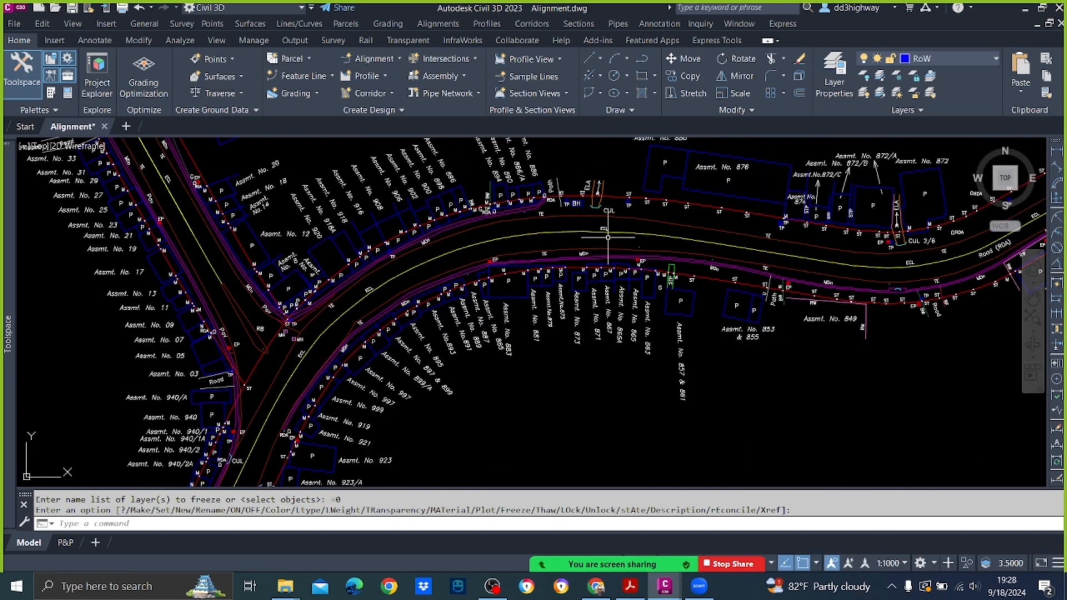
Step: Select the red corridor lines on both sides of the road bend beside the bridge and freeze their layer, 30FEET
scroll(608, 237, "up", 3)
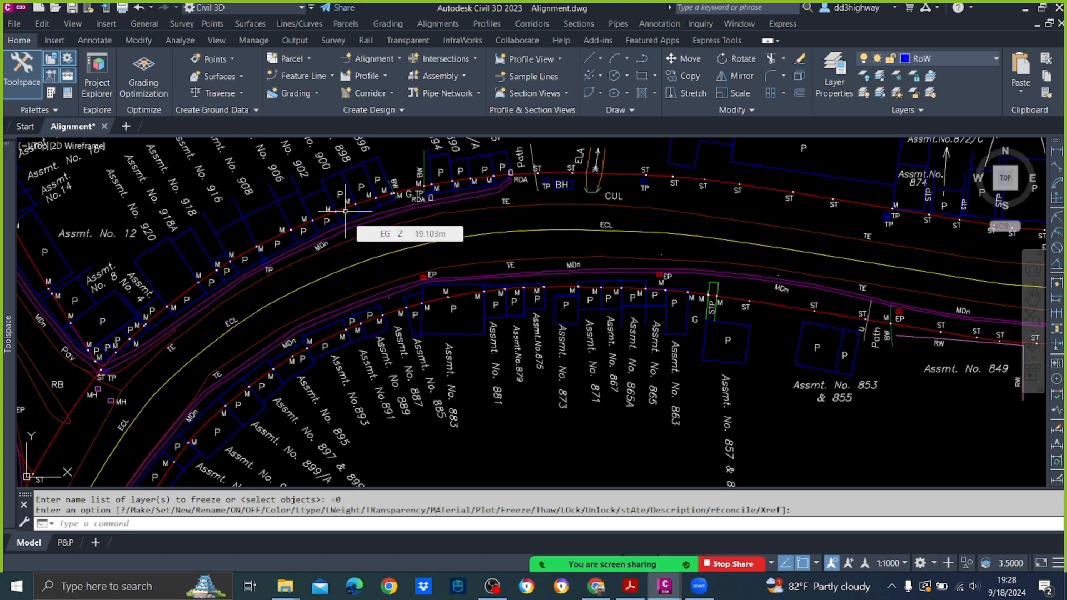
scroll(416, 196, "down", 8)
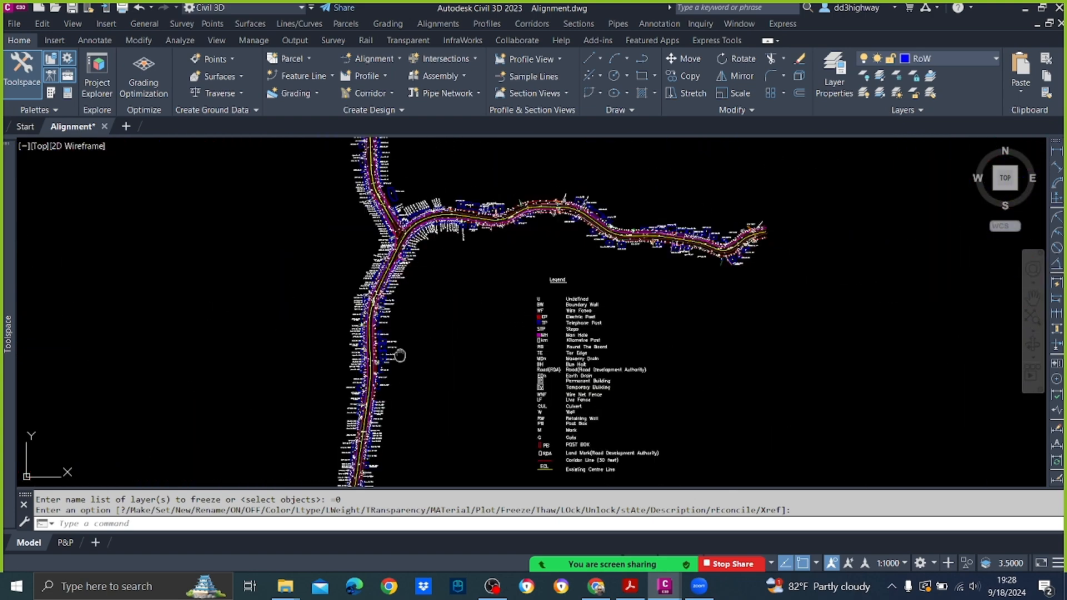
scroll(400, 354, "up", 3)
scroll(460, 277, "up", 5)
middle_click_drag(493, 296, 495, 219)
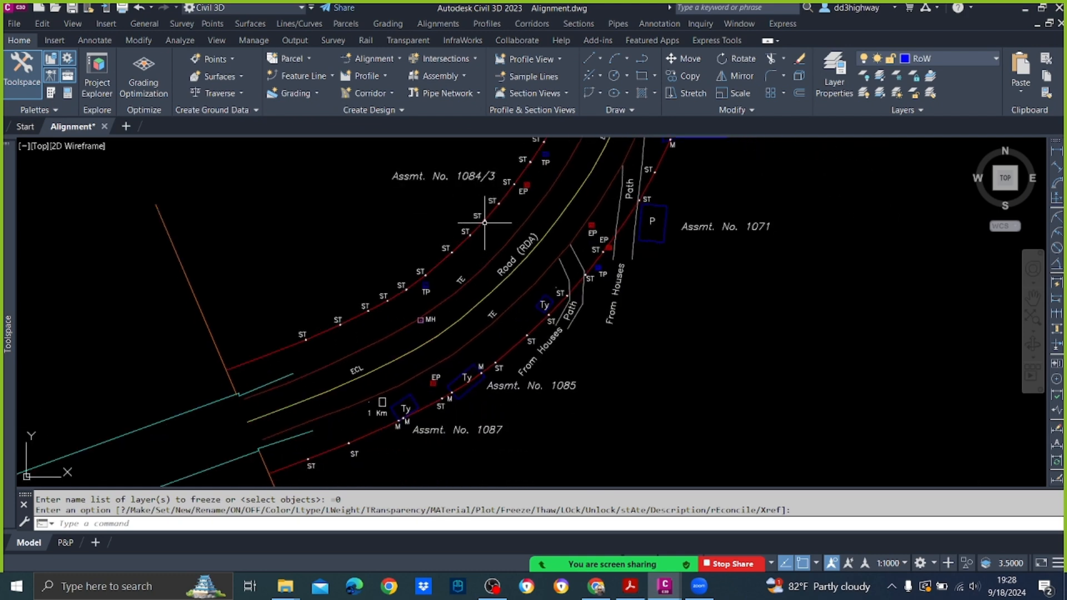
key("Escape")
left_click(484, 223)
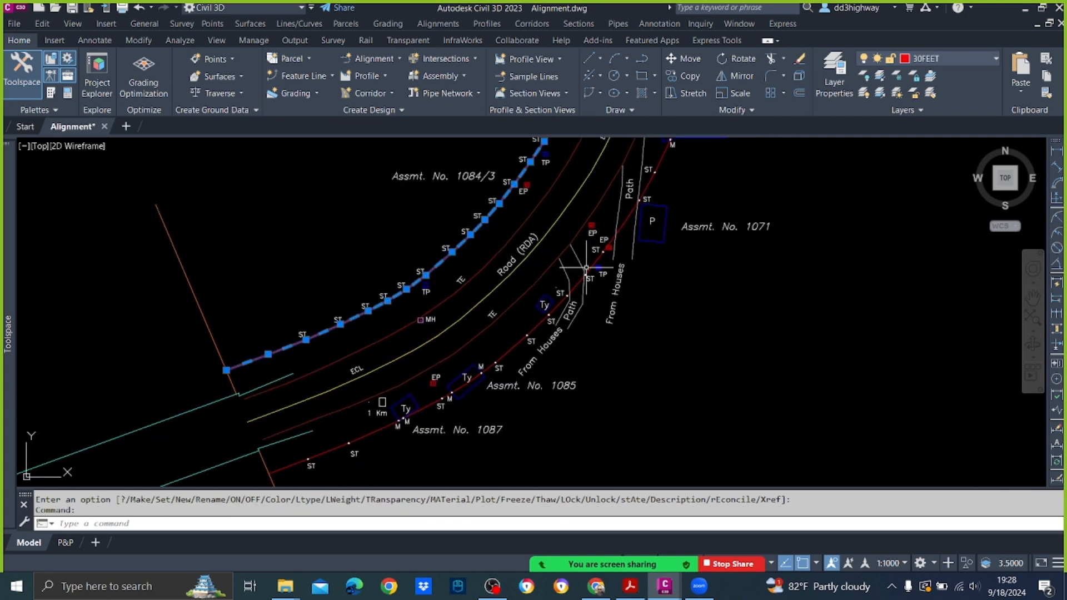
left_click(586, 270)
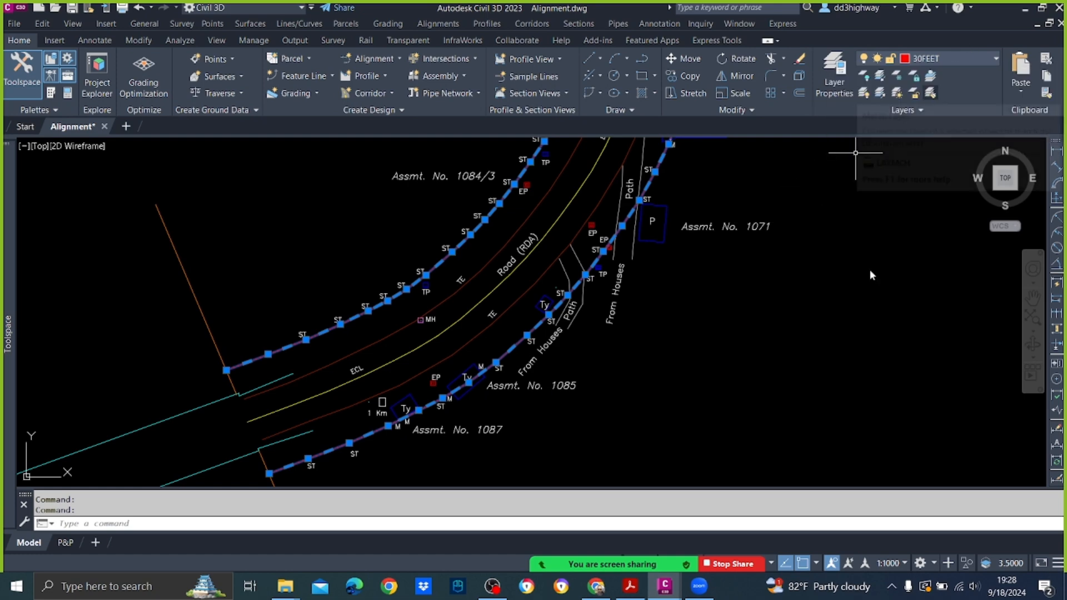
scroll(695, 374, "down", 4)
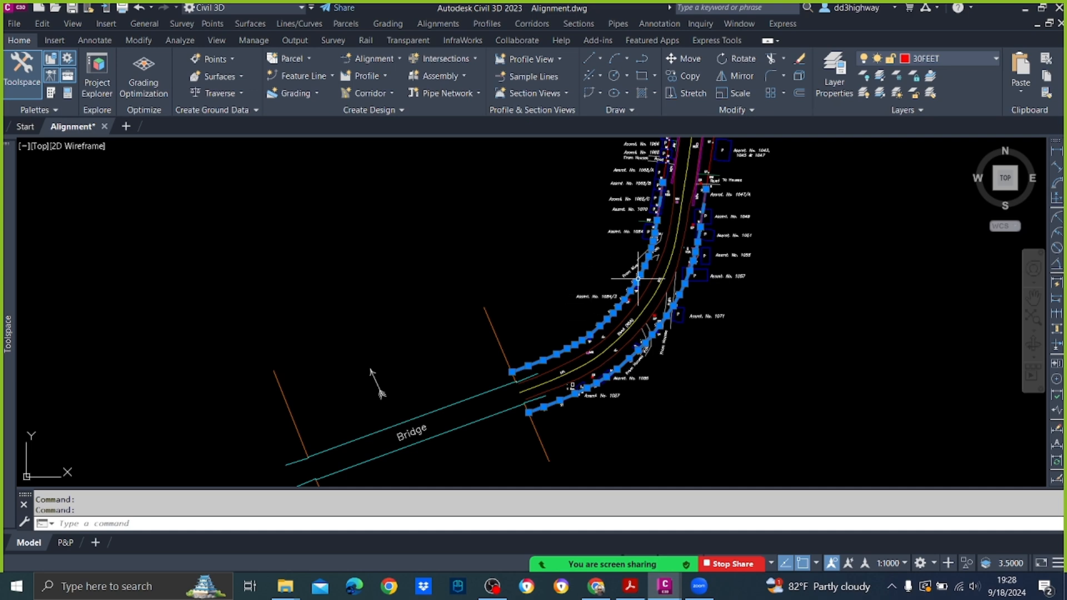
scroll(643, 281, "up", 4)
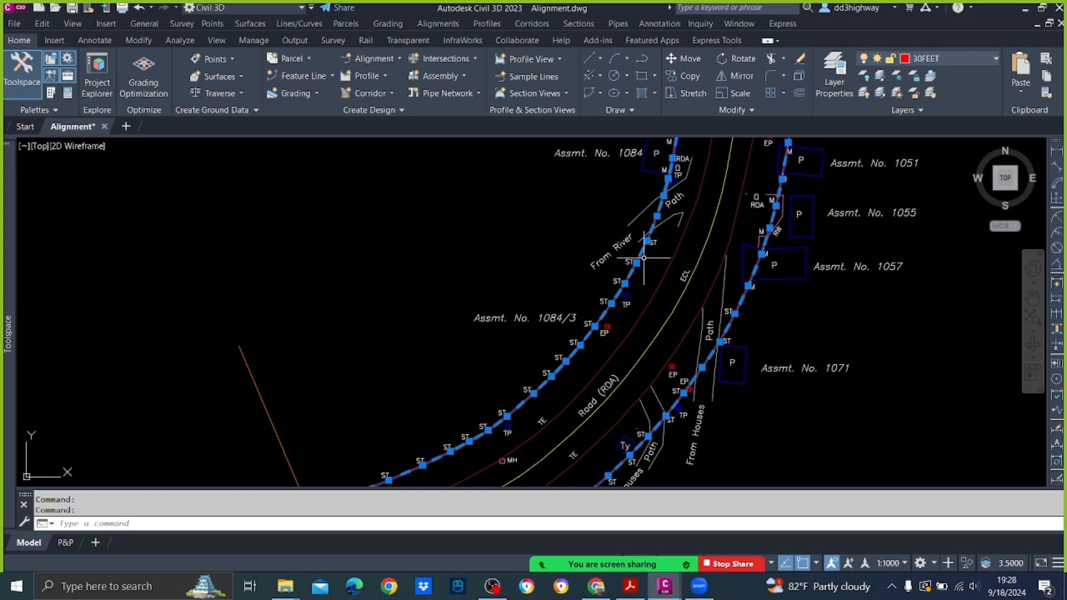
left_click(982, 60)
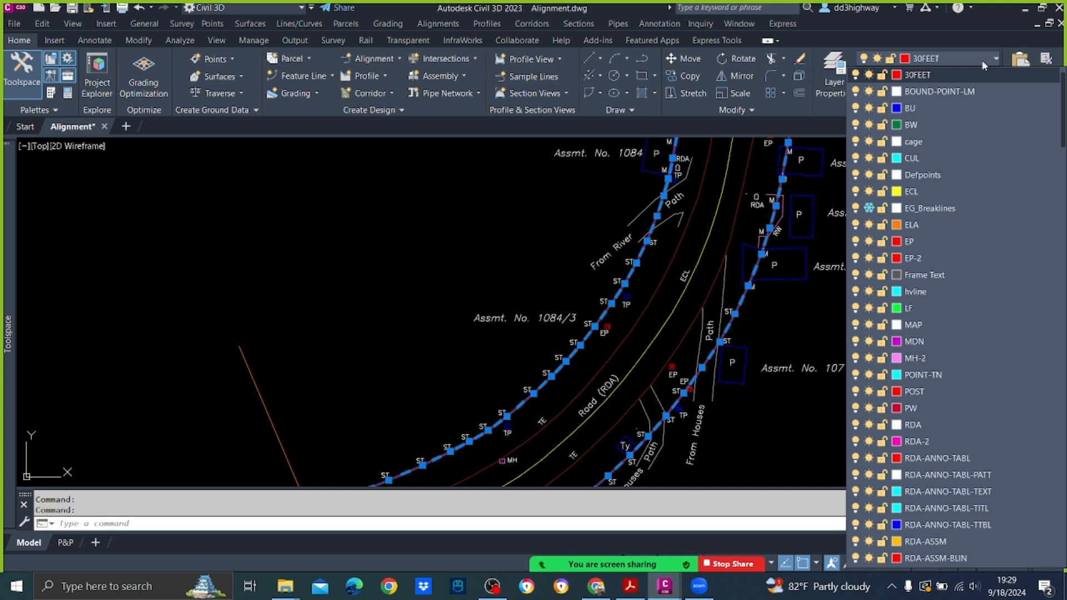
left_click(870, 75)
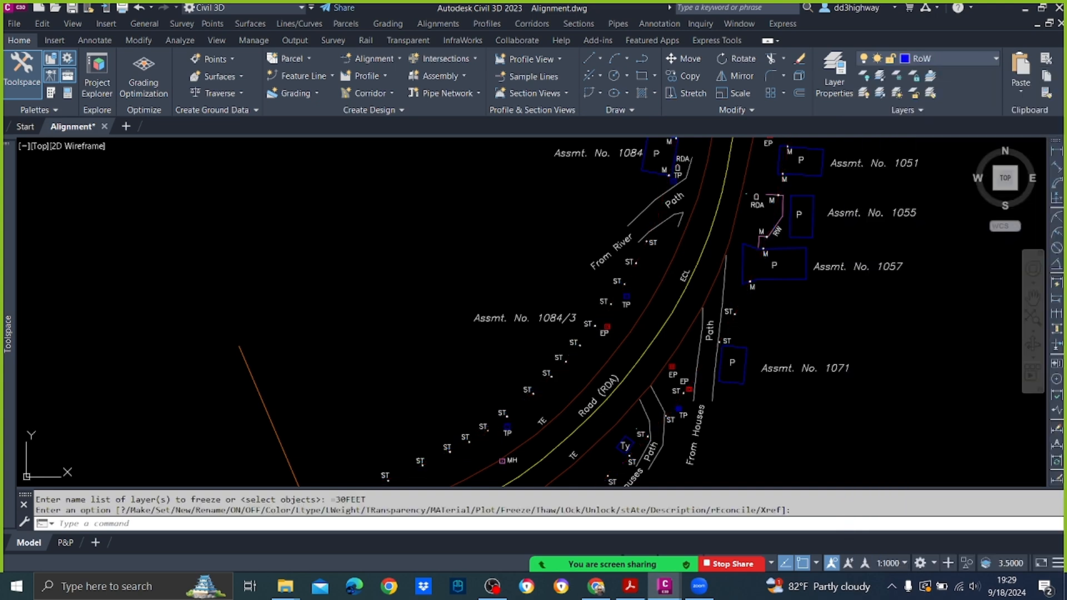
Step: Examine the road bend beside the bridge, following its existing centre line, tar edges and adjoining buildings
scroll(686, 314, "down", 5)
scroll(706, 296, "up", 10)
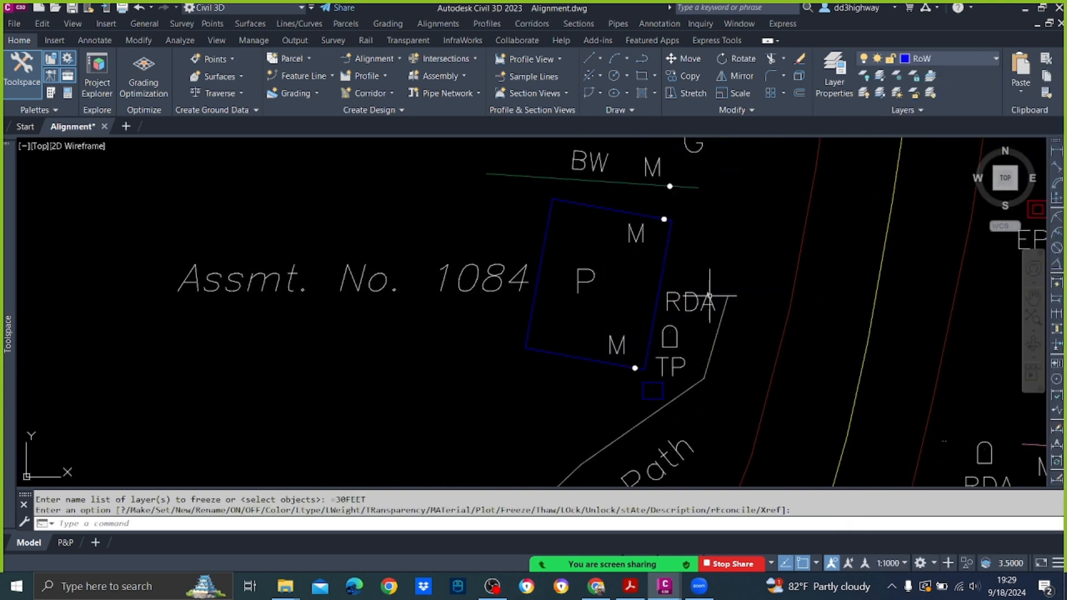
scroll(591, 292, "down", 5)
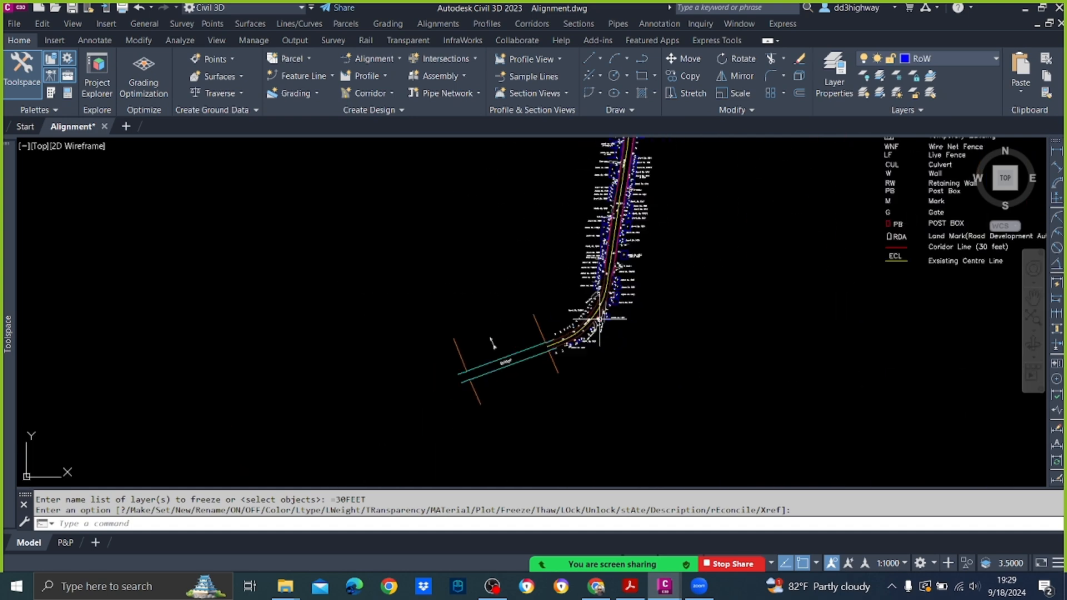
scroll(600, 311, "up", 6)
scroll(579, 369, "up", 2)
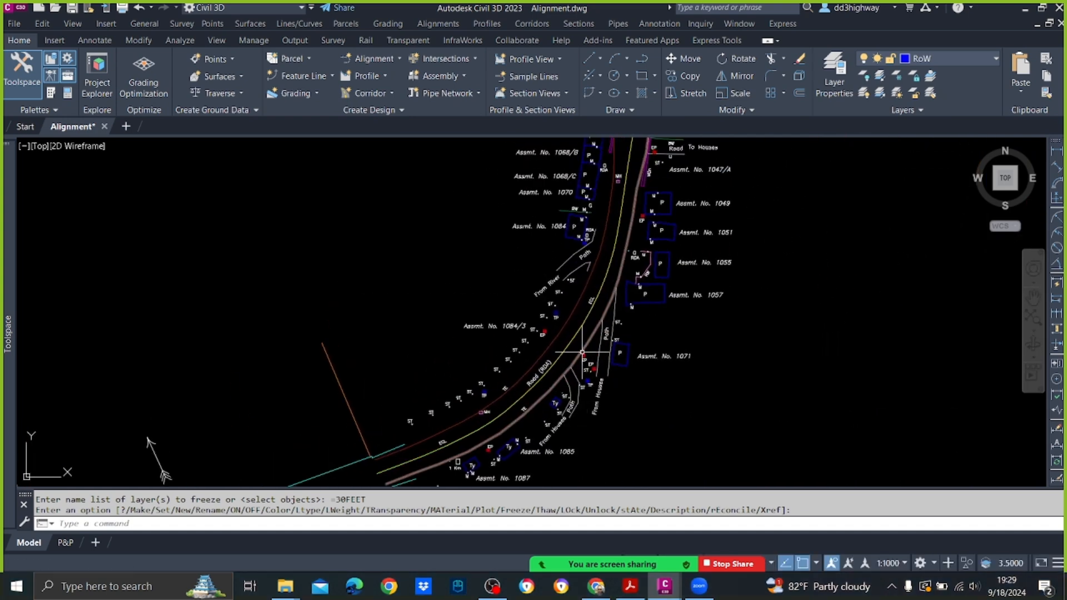
scroll(582, 352, "down", 5)
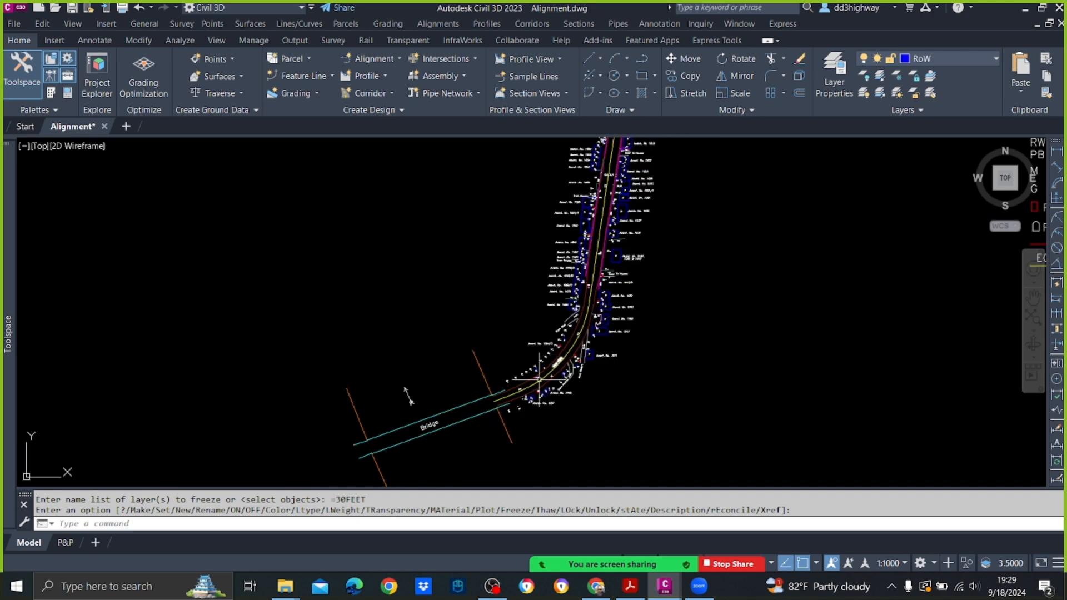
scroll(557, 361, "up", 5)
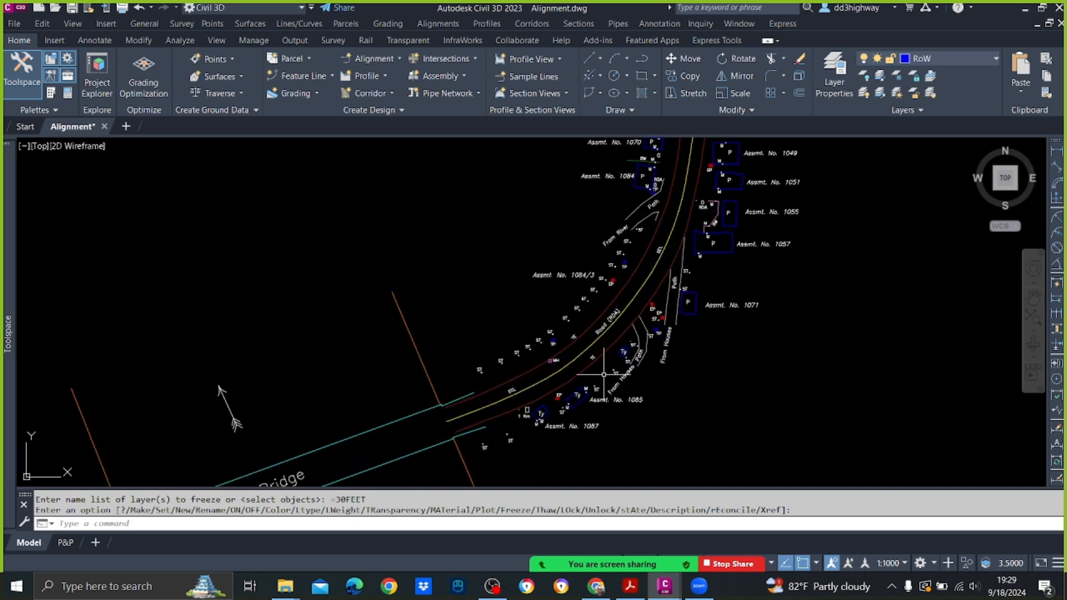
mouse_move(572, 344)
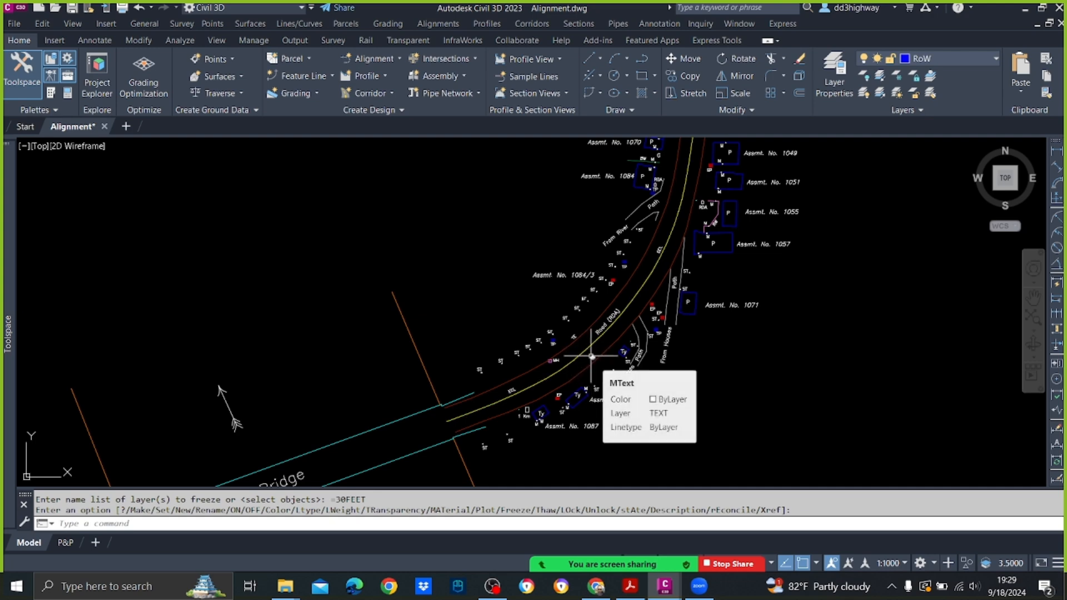
scroll(635, 314, "down", 3)
middle_click_drag(643, 259, 402, 329)
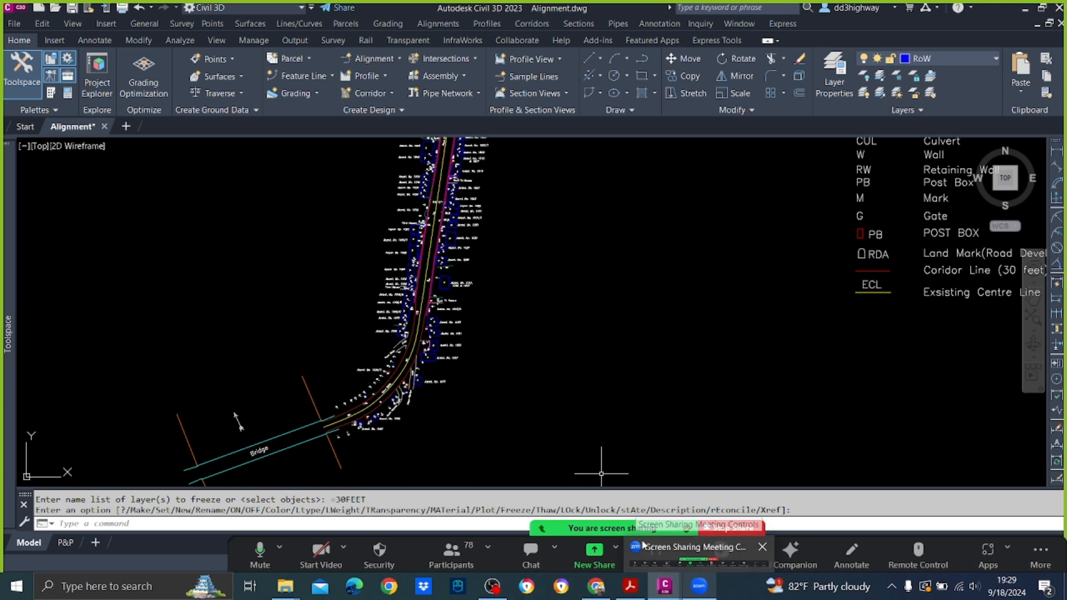
Step: Switch to the Highway Design Theory PDF in Acrobat and compare the minimum radii in Table 9.2 with the adverse crossfall radii in Table 9.3
left_click(630, 586)
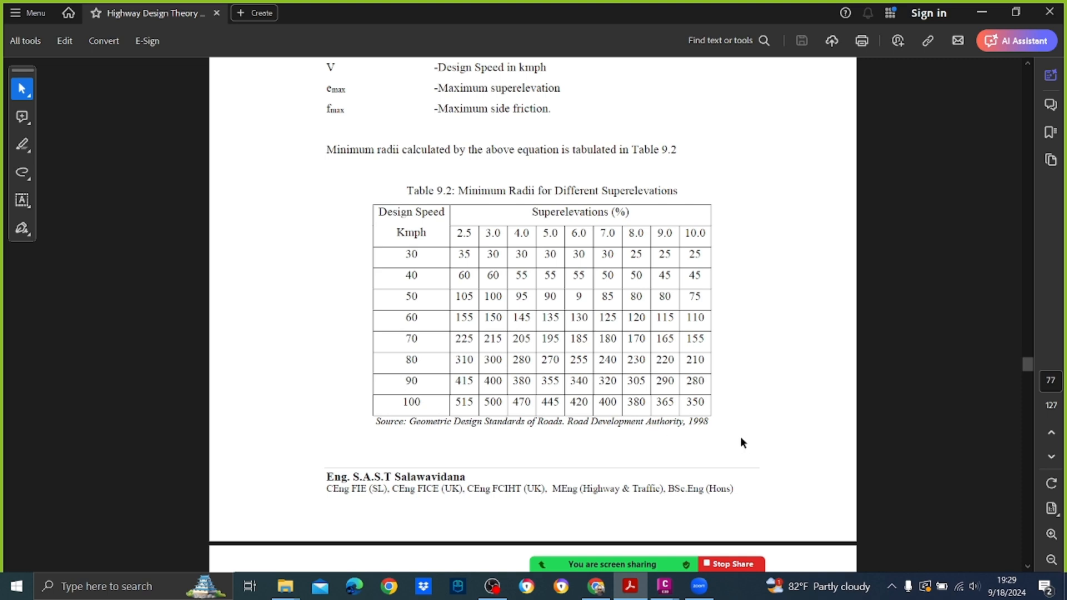
mouse_move(746, 552)
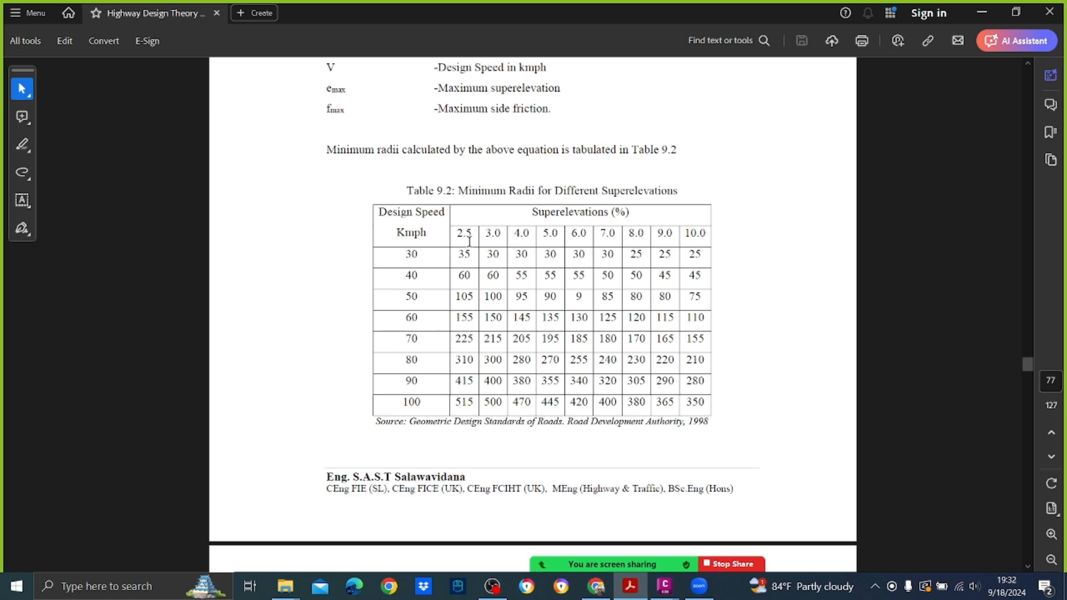
scroll(473, 250, "down", 8)
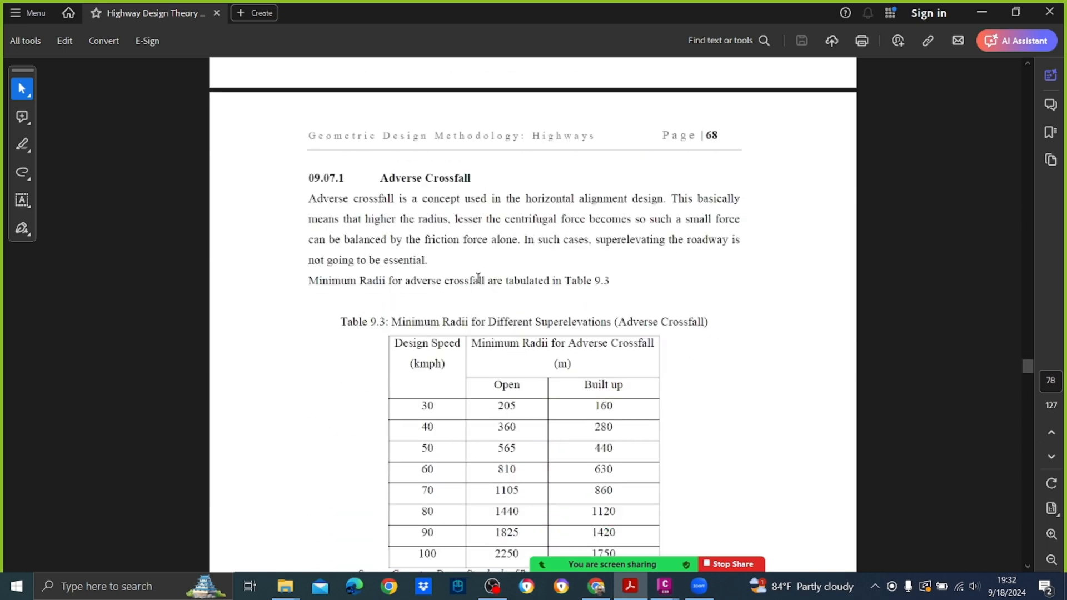
scroll(478, 272, "down", 4)
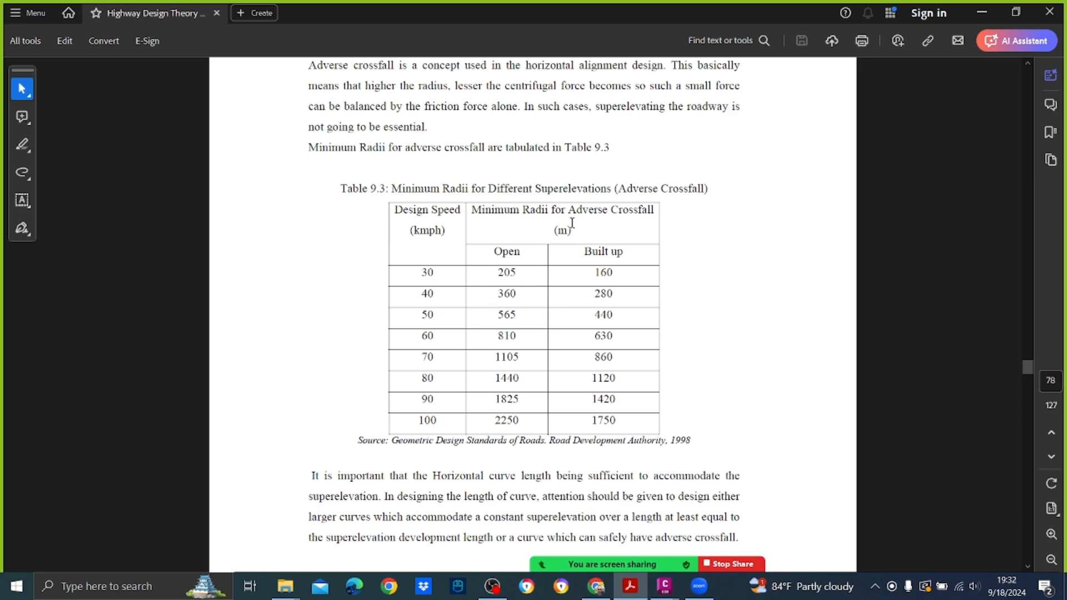
scroll(573, 223, "up", 5)
scroll(572, 222, "up", 4)
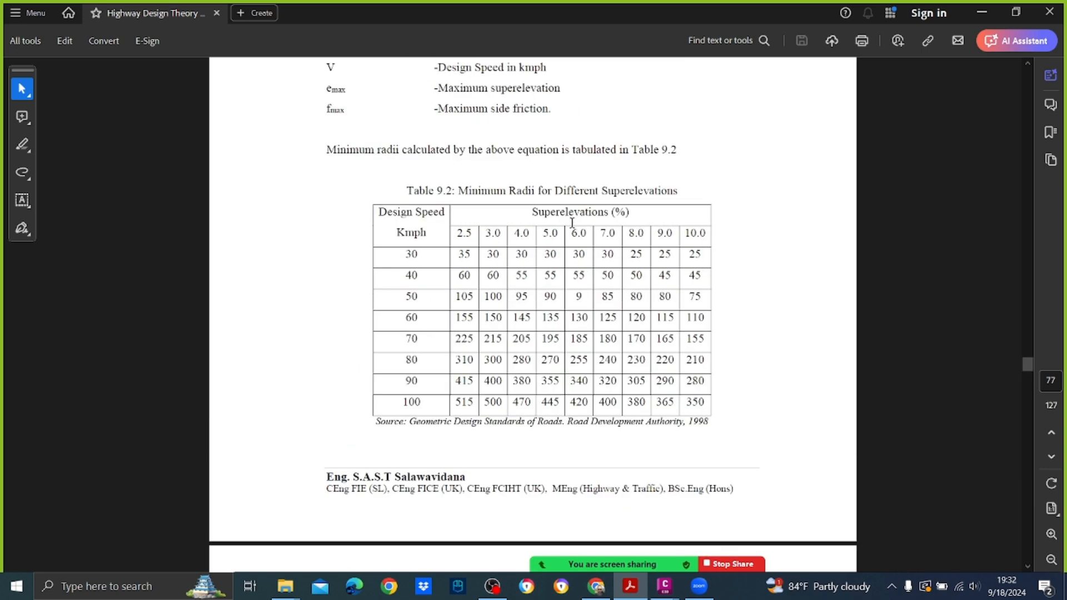
scroll(572, 222, "down", 10)
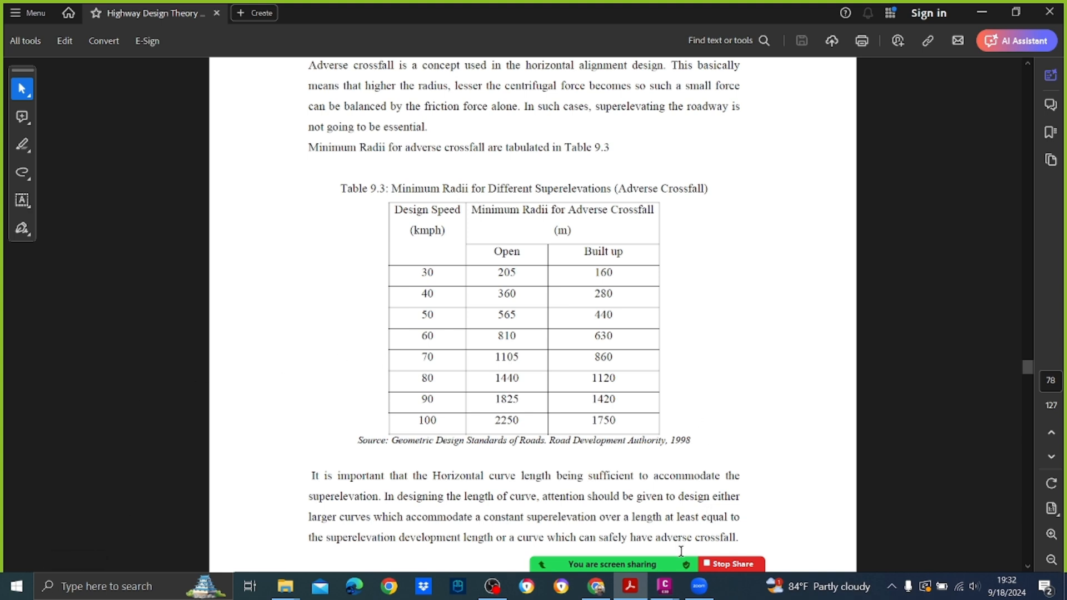
Step: Switch back to the Alignment drawing in Civil 3D and examine the road's route from the bridge bend to the junction and its branches
mouse_move(665, 586)
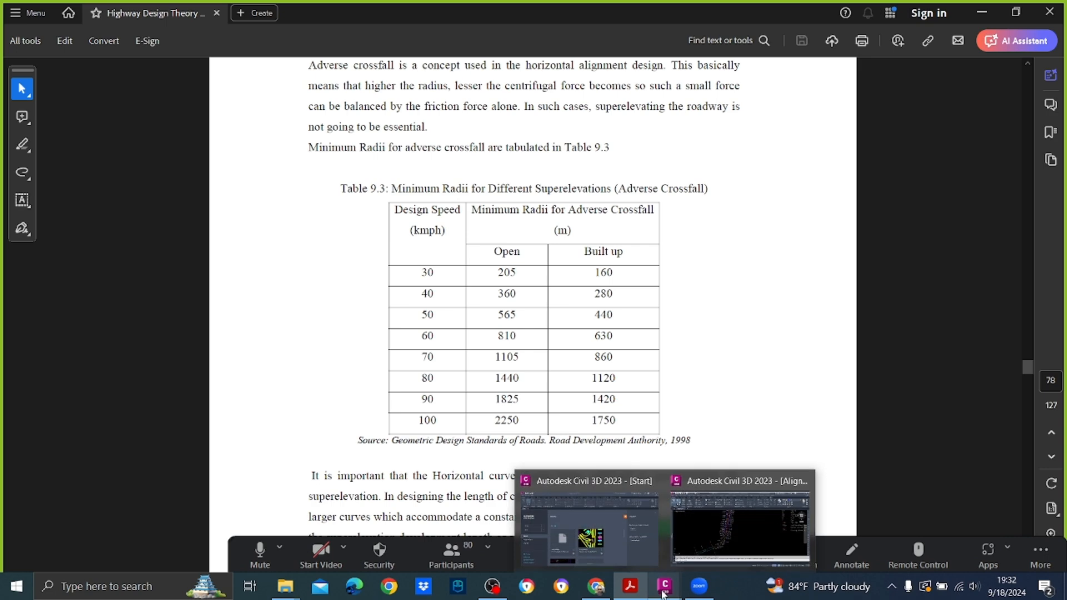
left_click(703, 553)
scroll(517, 294, "down", 2)
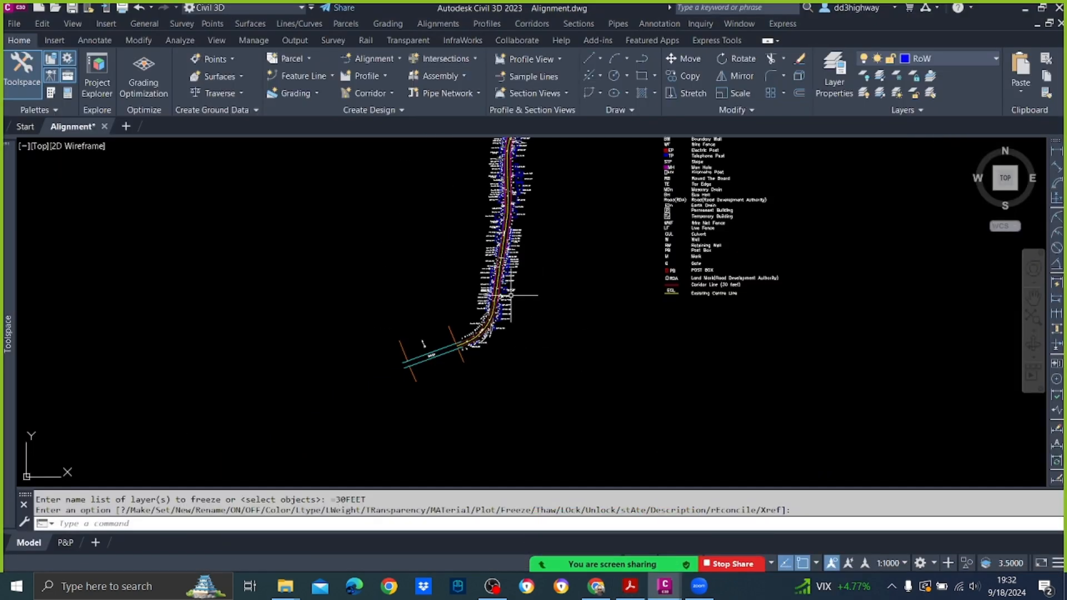
scroll(439, 335, "up", 4)
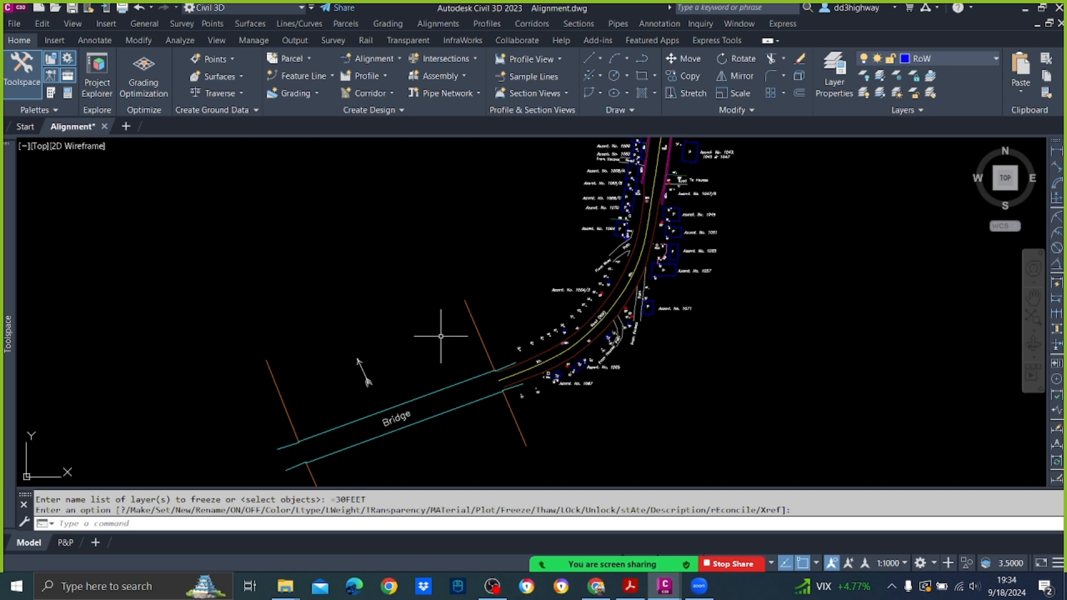
scroll(556, 428, "down", 5)
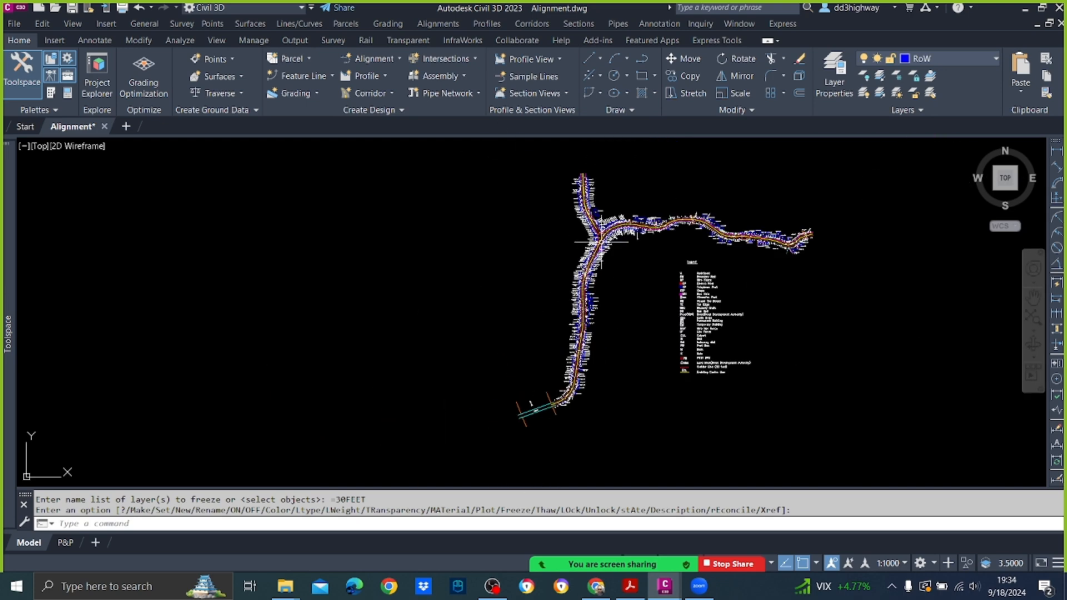
scroll(614, 208, "up", 6)
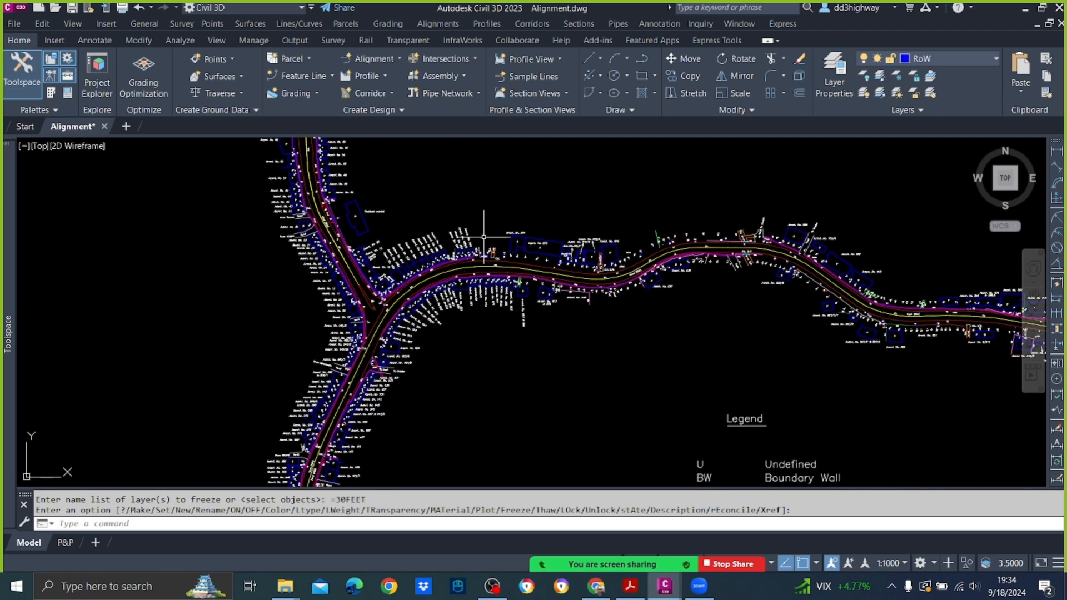
scroll(619, 227, "down", 5)
scroll(564, 282, "up", 8)
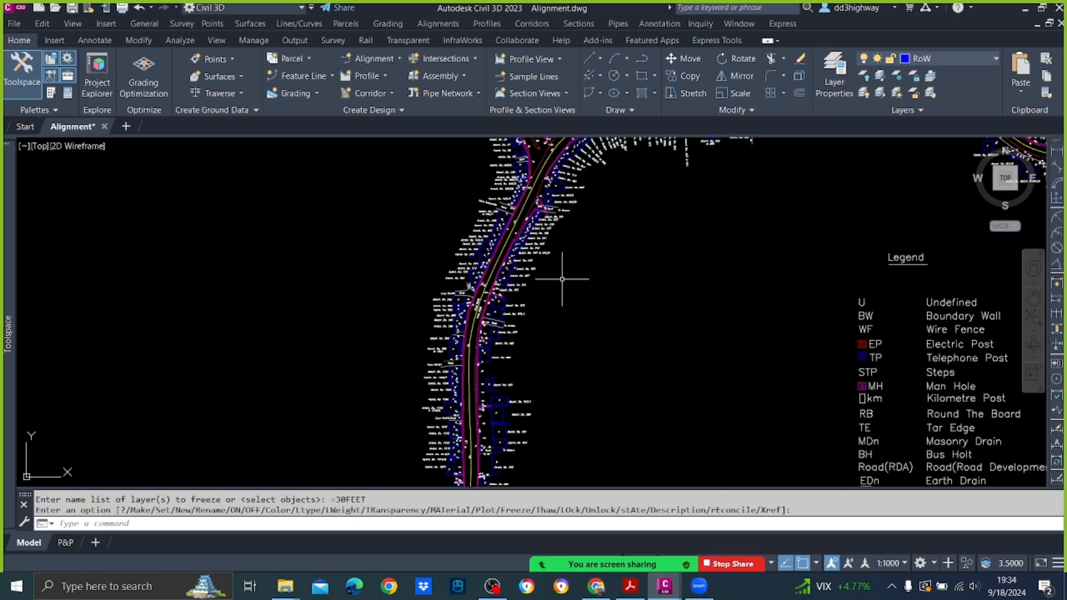
scroll(547, 262, "up", 2)
scroll(489, 242, "down", 4)
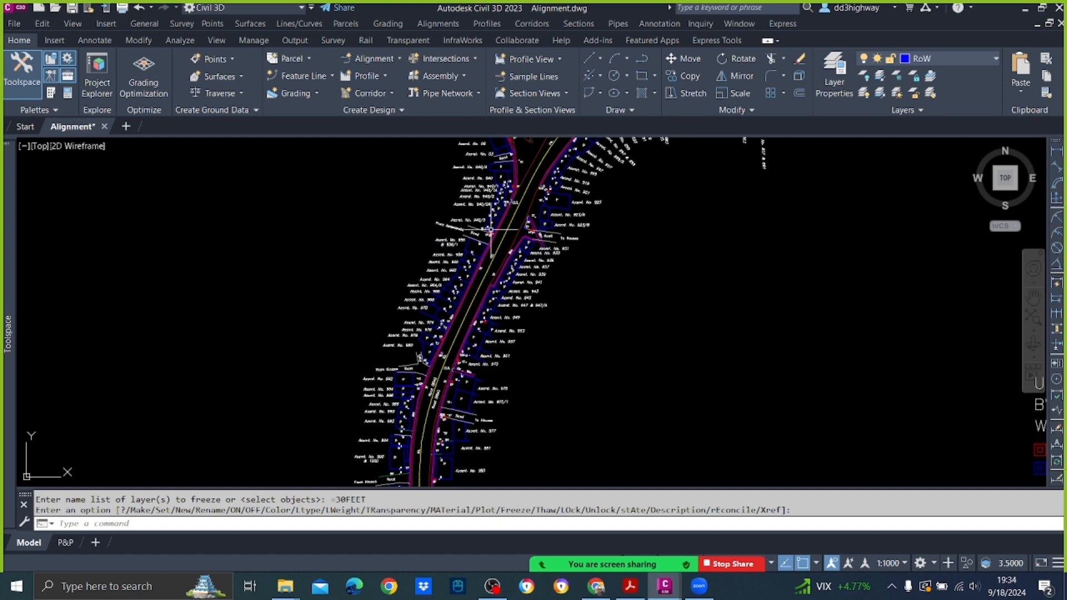
scroll(489, 237, "up", 2)
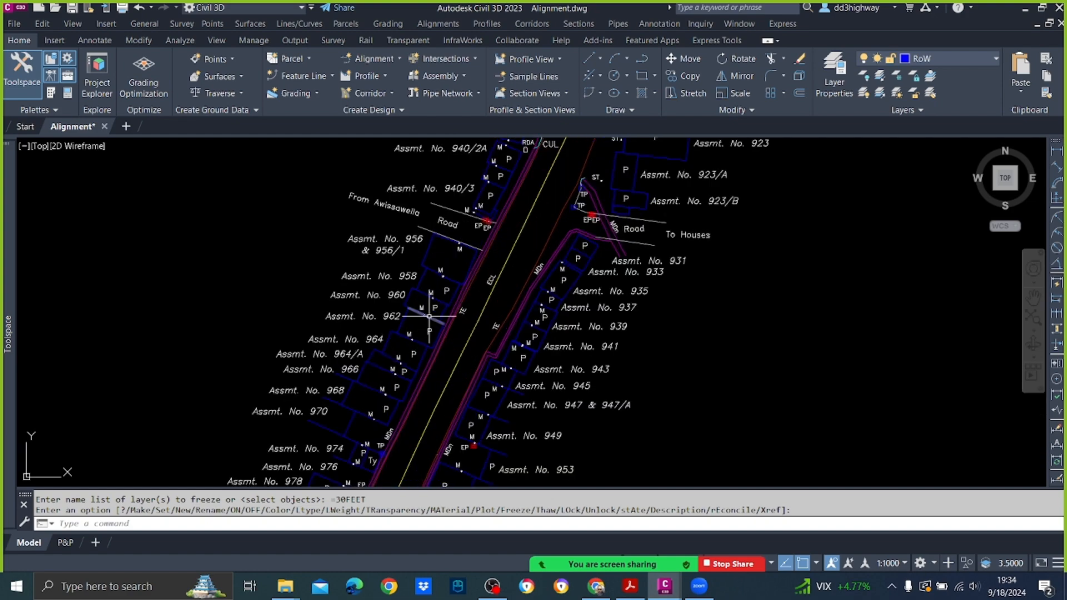
scroll(476, 272, "down", 5)
scroll(481, 267, "up", 3)
scroll(486, 264, "down", 3)
scroll(486, 264, "down", 4)
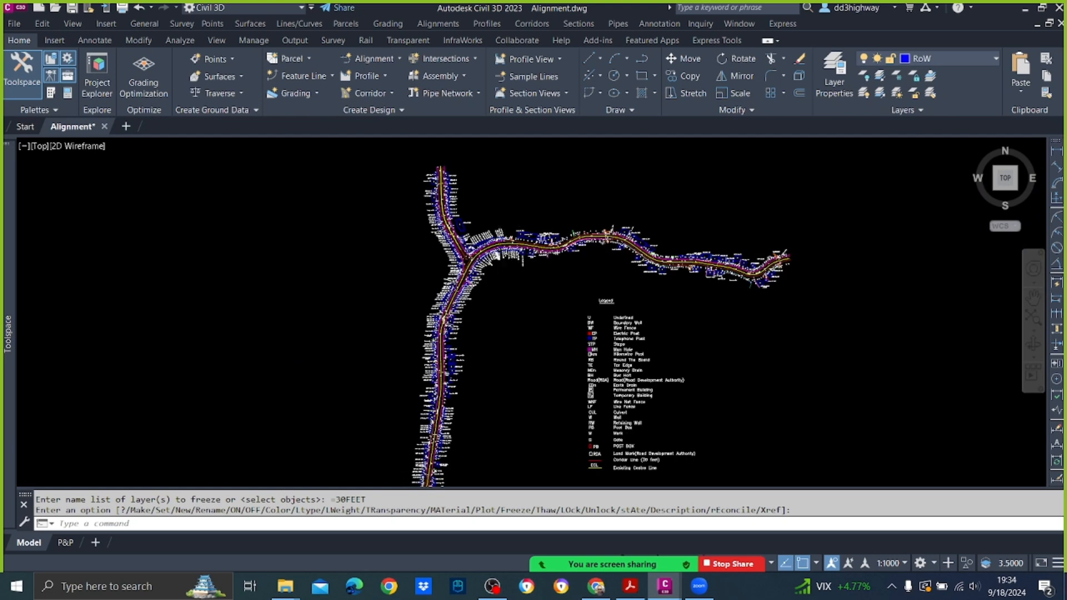
scroll(499, 253, "up", 2)
mouse_move(500, 253)
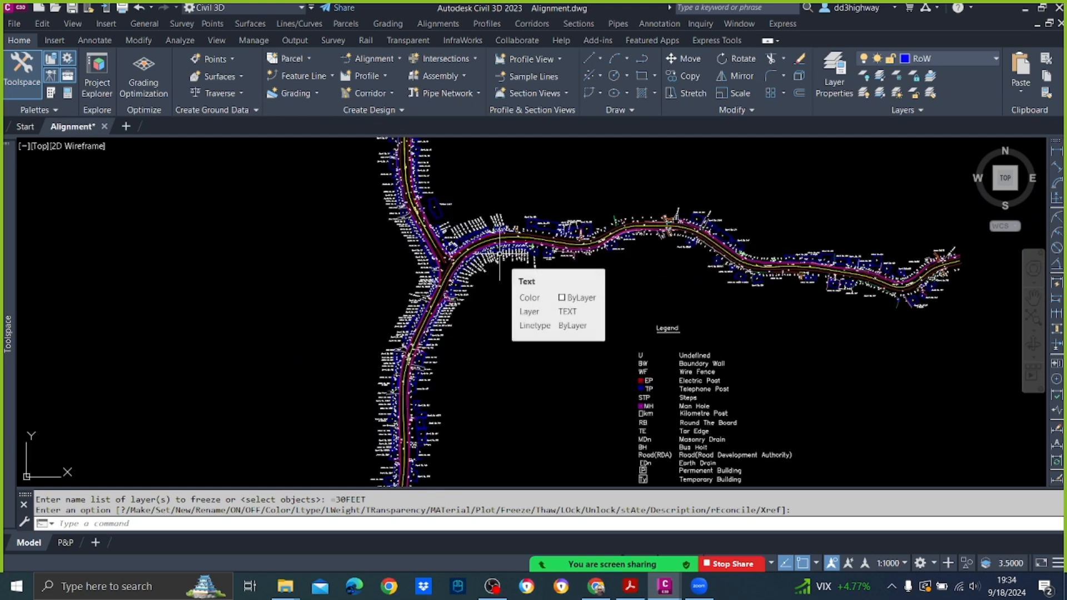
scroll(499, 253, "down", 3)
scroll(476, 345, "up", 6)
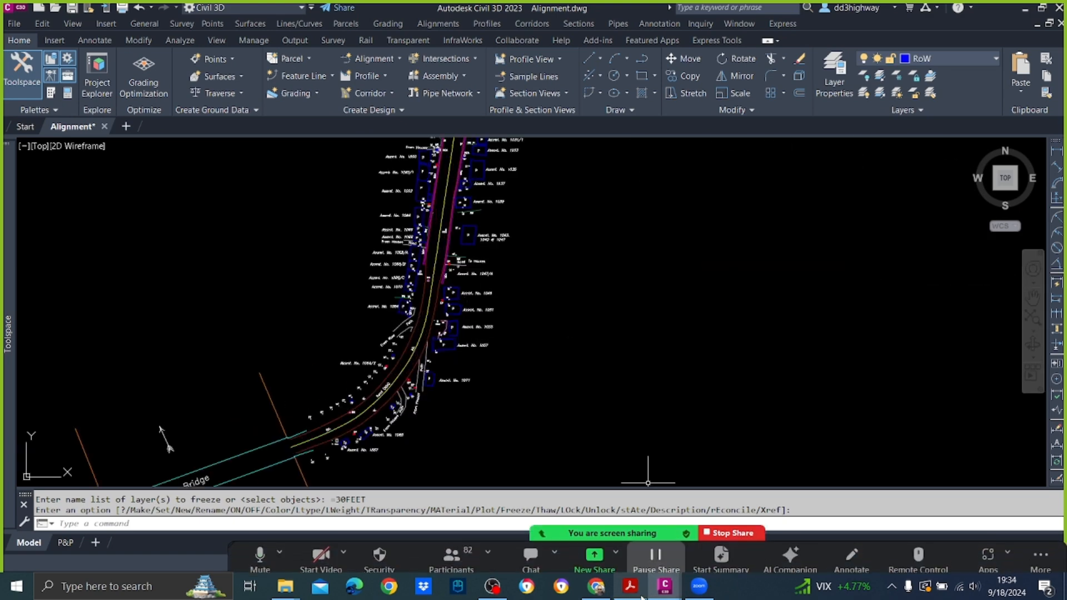
Step: Switch to the Highway Design Theory PDF in Acrobat and review the minimum radii for different superelevations in Table 9.2
mouse_move(615, 595)
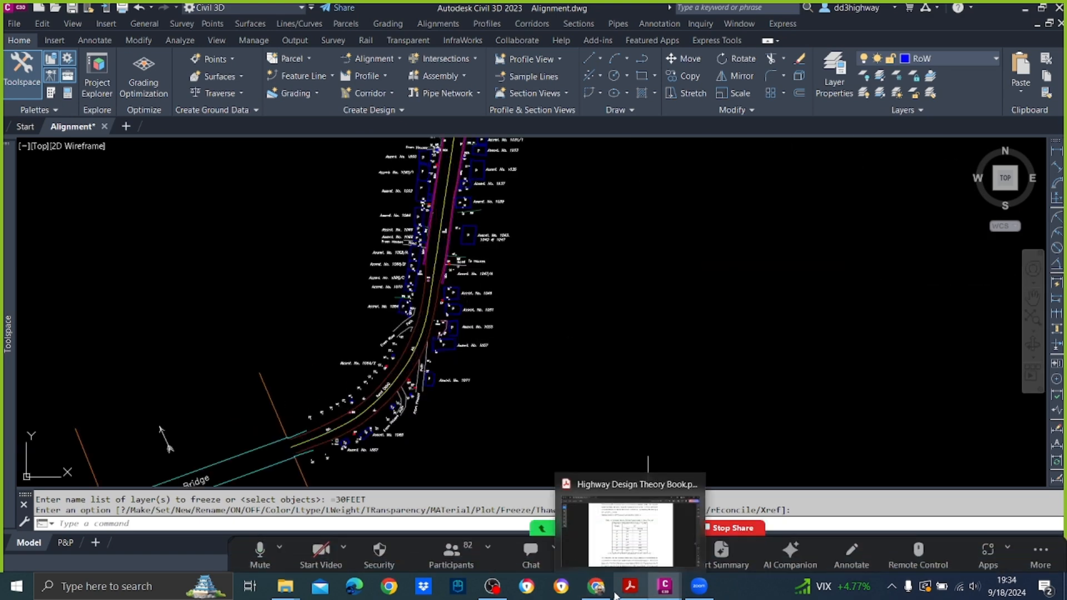
left_click(622, 557)
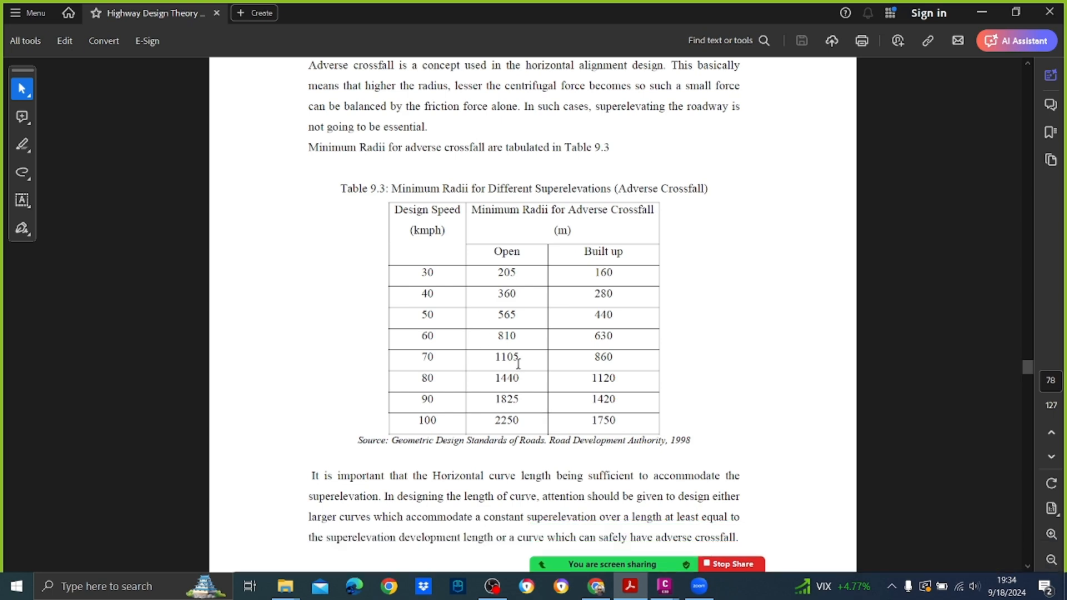
scroll(523, 423, "up", 6)
scroll(524, 376, "up", 2)
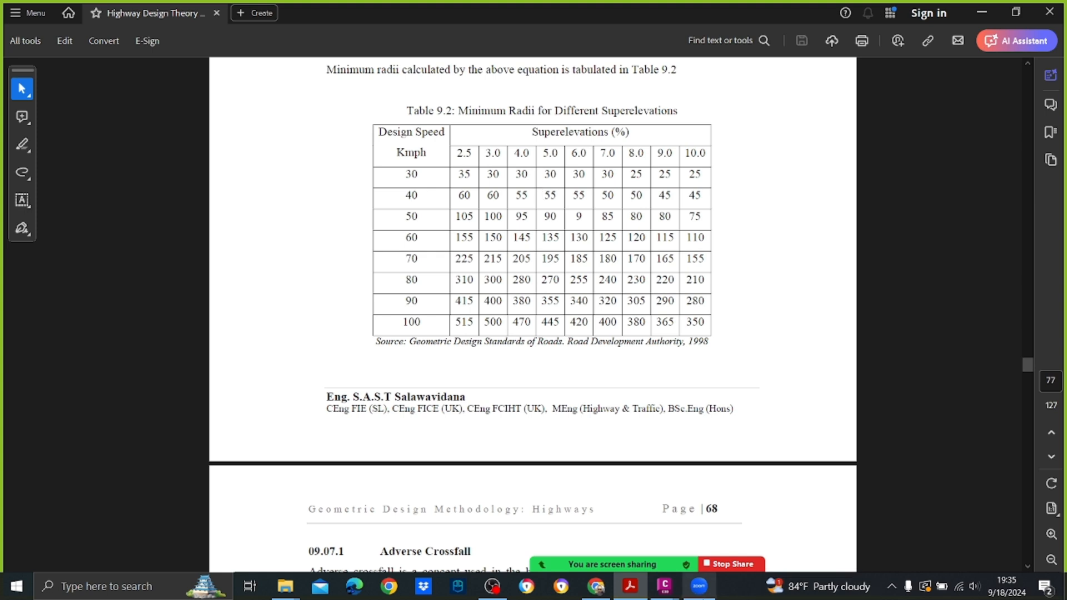
Step: Open Civil 3D 2023.pdf from the Day 1 folder and look through its table of contents for the horizontal alignment chapter
mouse_move(665, 586)
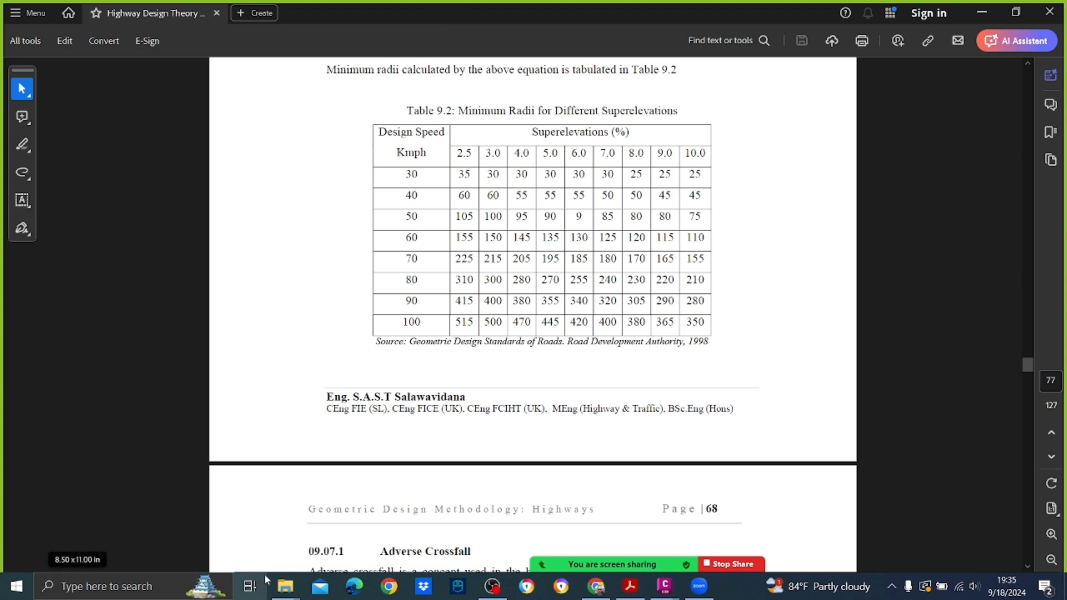
mouse_move(285, 587)
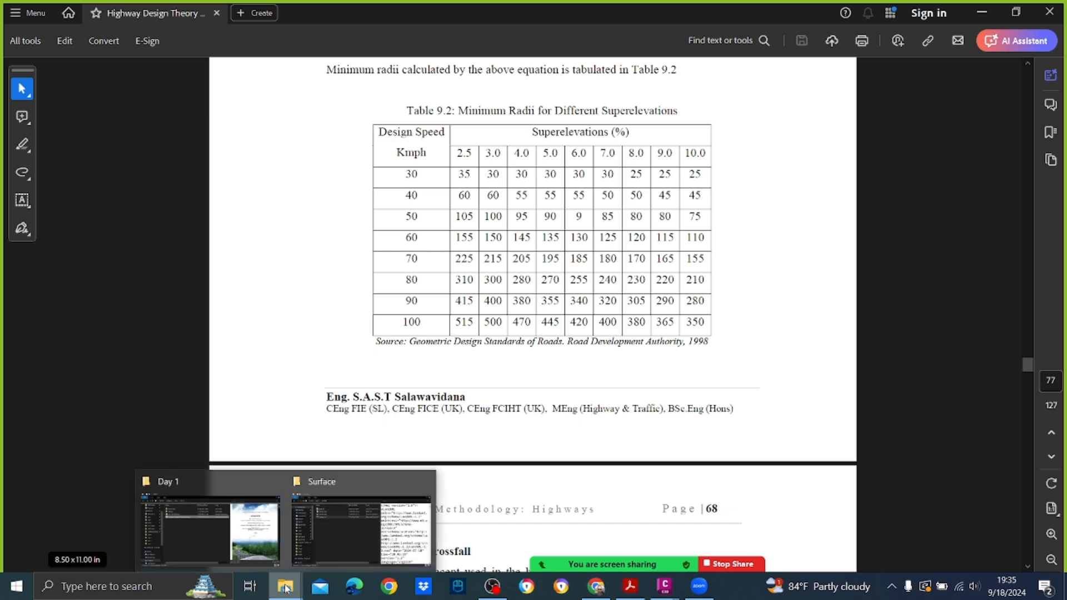
left_click(256, 537)
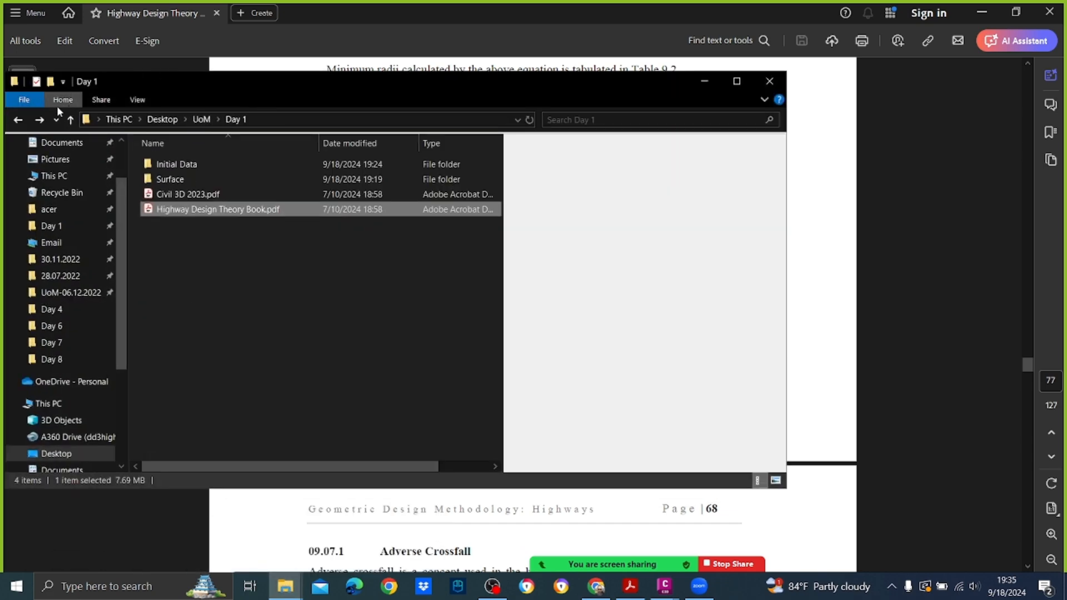
left_click(200, 195)
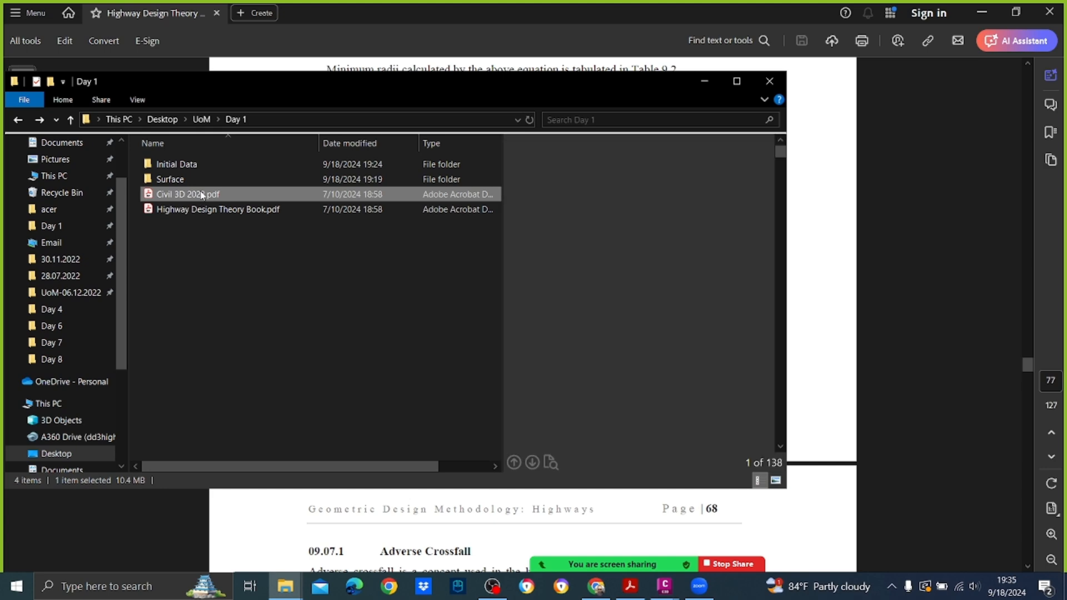
double_click(202, 195)
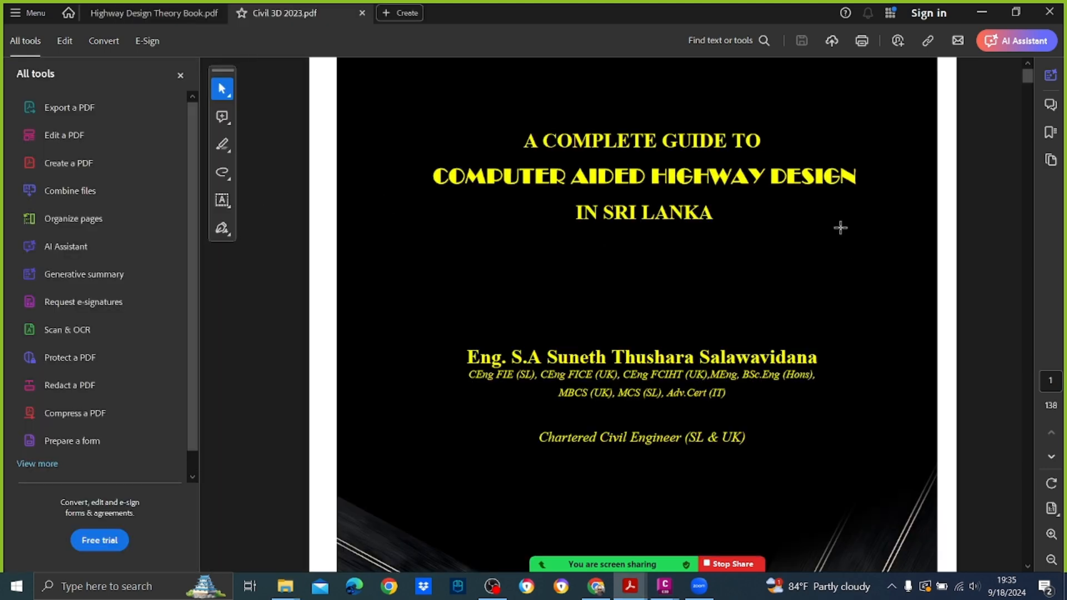
scroll(791, 196, "down", 10)
scroll(792, 195, "down", 8)
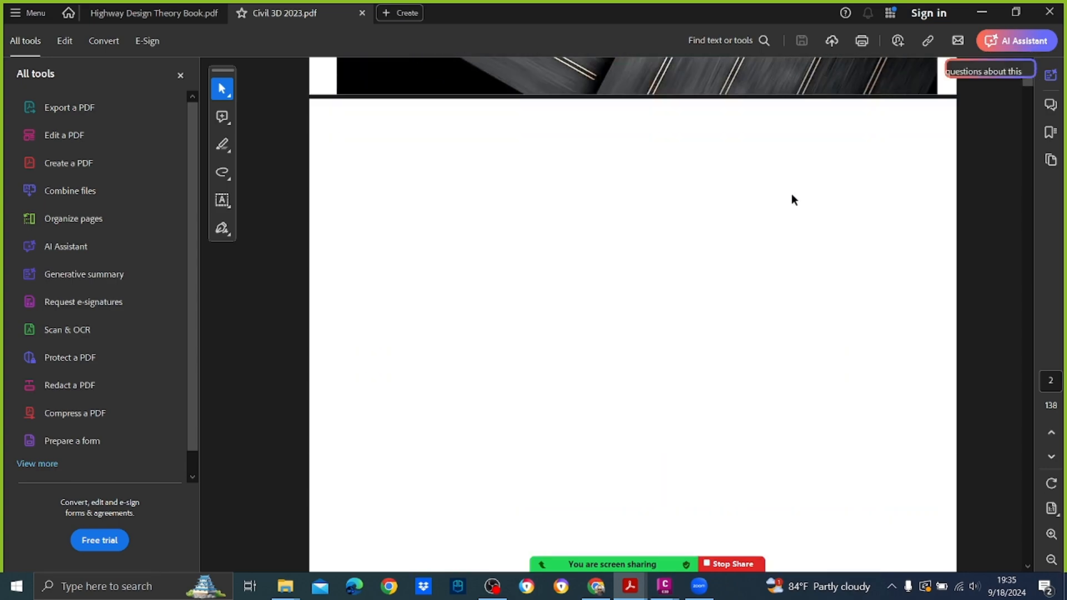
scroll(791, 197, "down", 2)
scroll(791, 197, "down", 8)
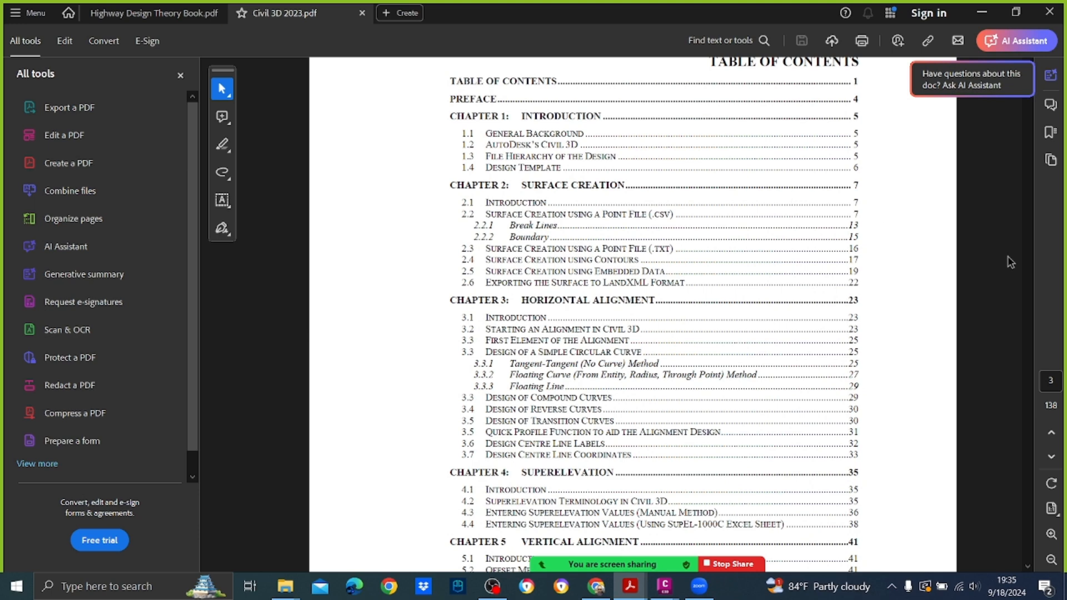
Step: Go to page 23 of the guide and read Chapter 3 through section 3.2, Starting an Alignment in Civil 3D
left_click(1051, 380)
type("23")
key("Return")
scroll(1050, 381, "down", 15)
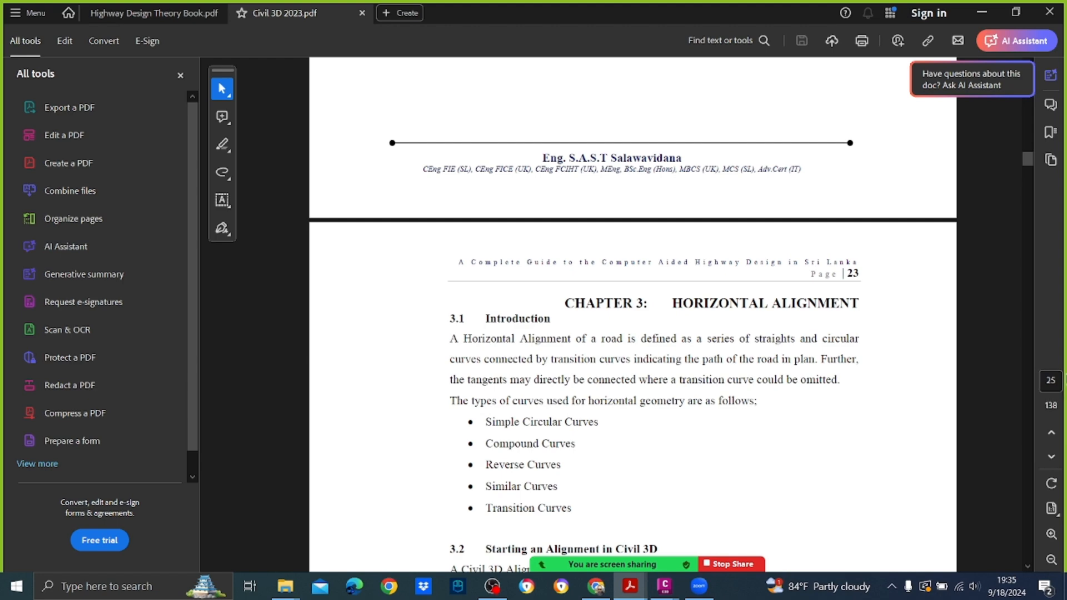
scroll(690, 405, "down", 4)
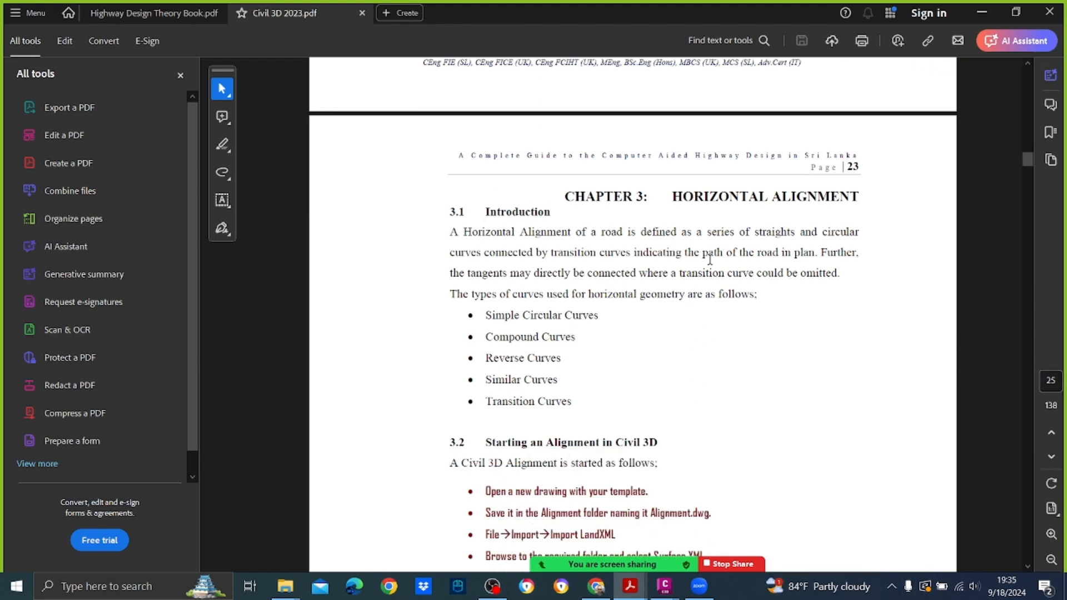
scroll(706, 257, "down", 10)
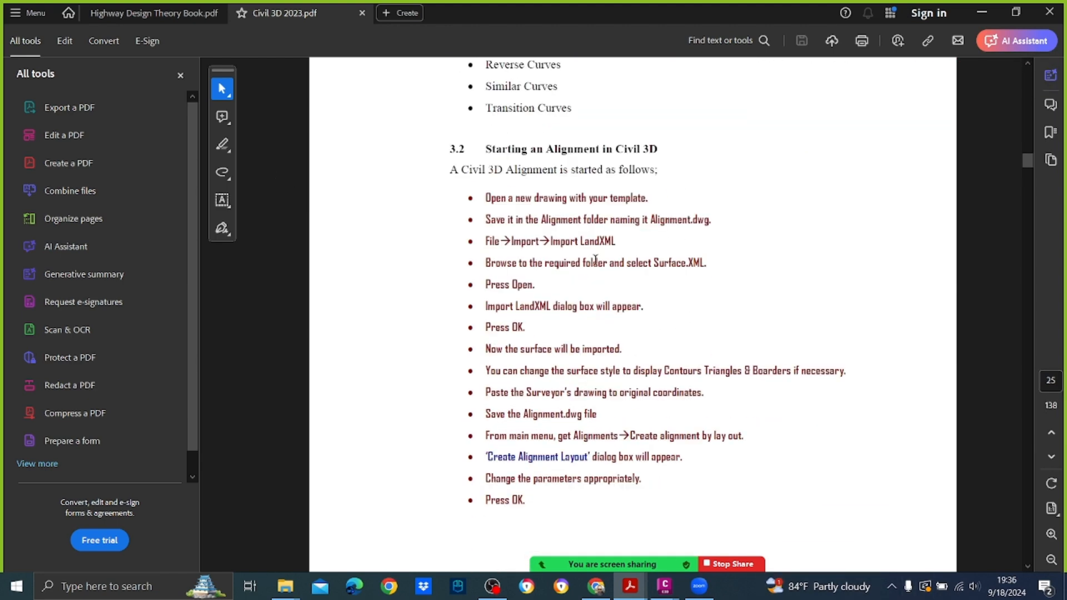
scroll(595, 259, "up", 8)
scroll(545, 364, "down", 4)
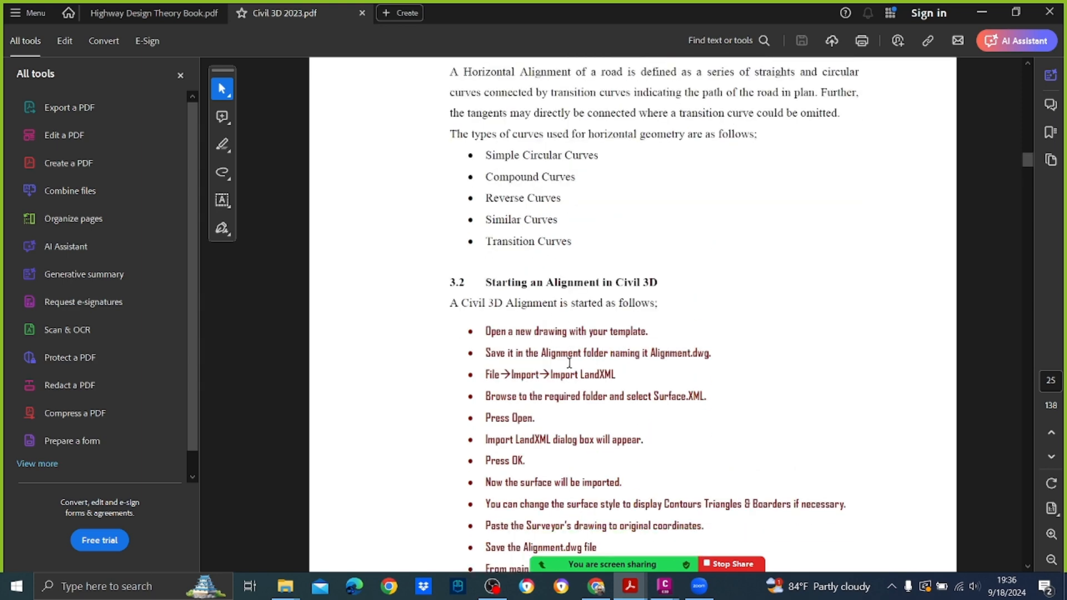
scroll(641, 287, "down", 3)
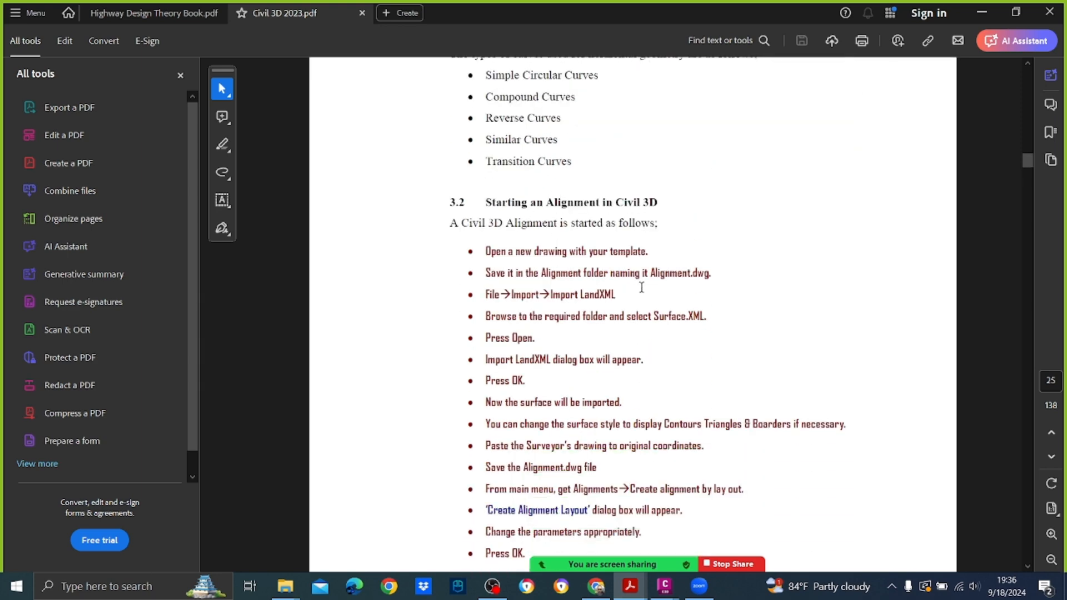
scroll(641, 287, "down", 2)
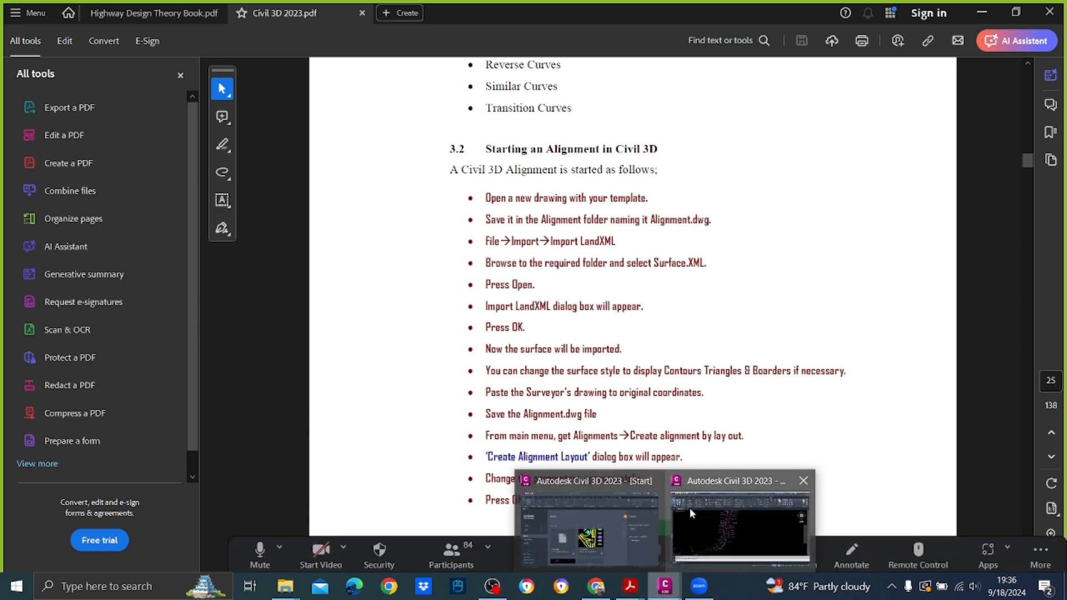
Step: Switch back to the Alignment drawing in Civil 3D and start a new alignment by layout named DCL
left_click(727, 546)
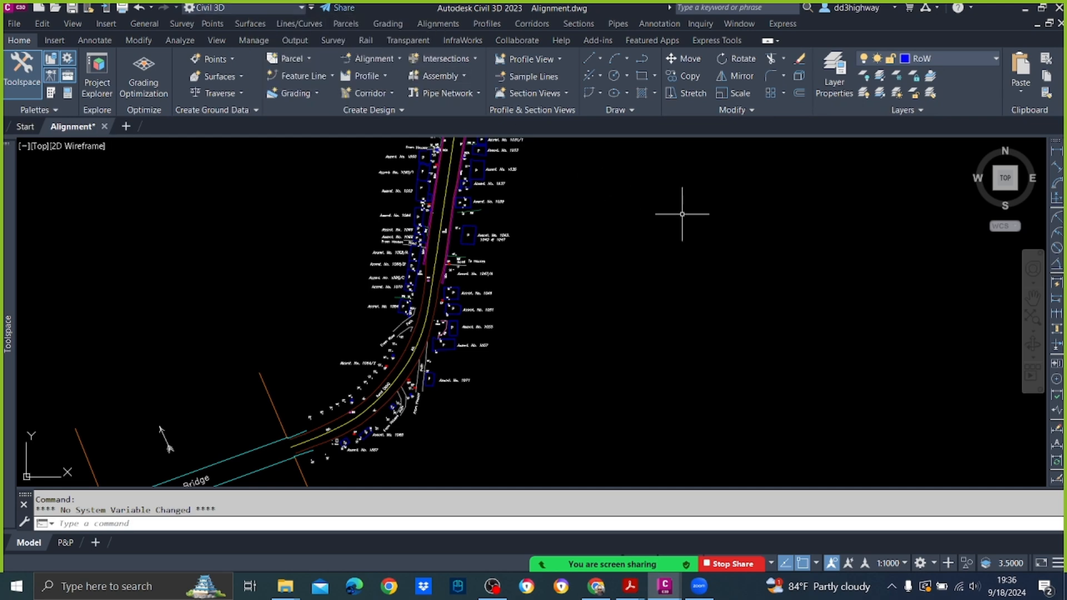
left_click(455, 24)
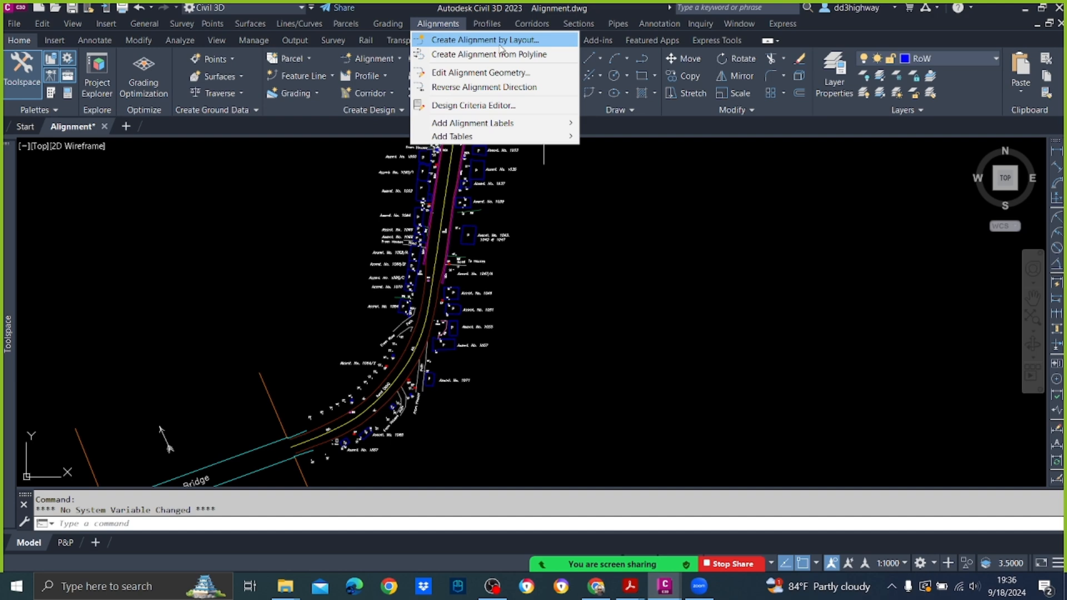
left_click(534, 41)
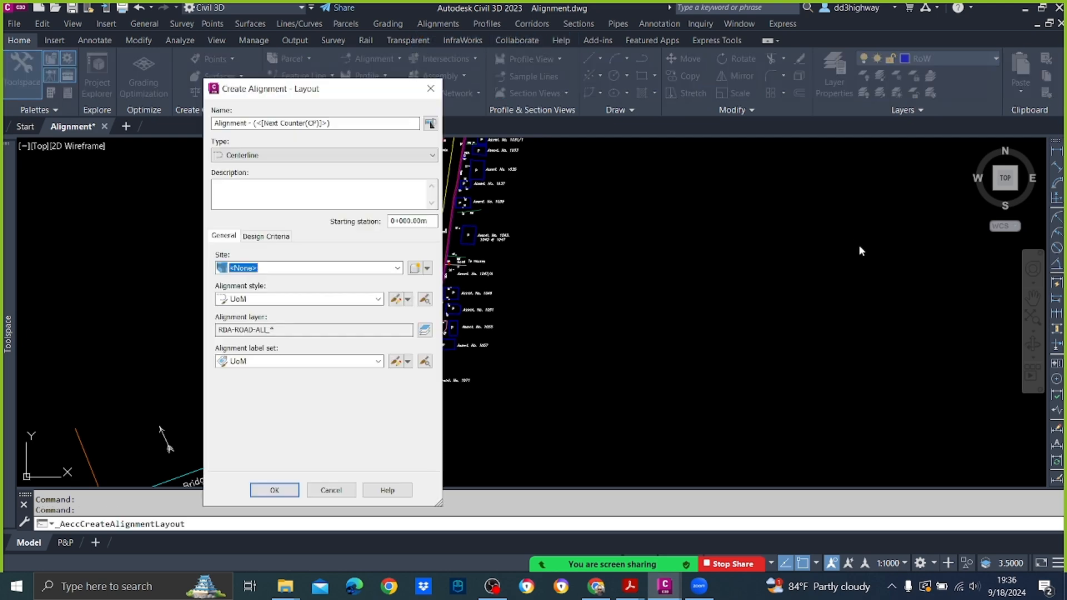
left_click_drag(293, 92, 513, 100)
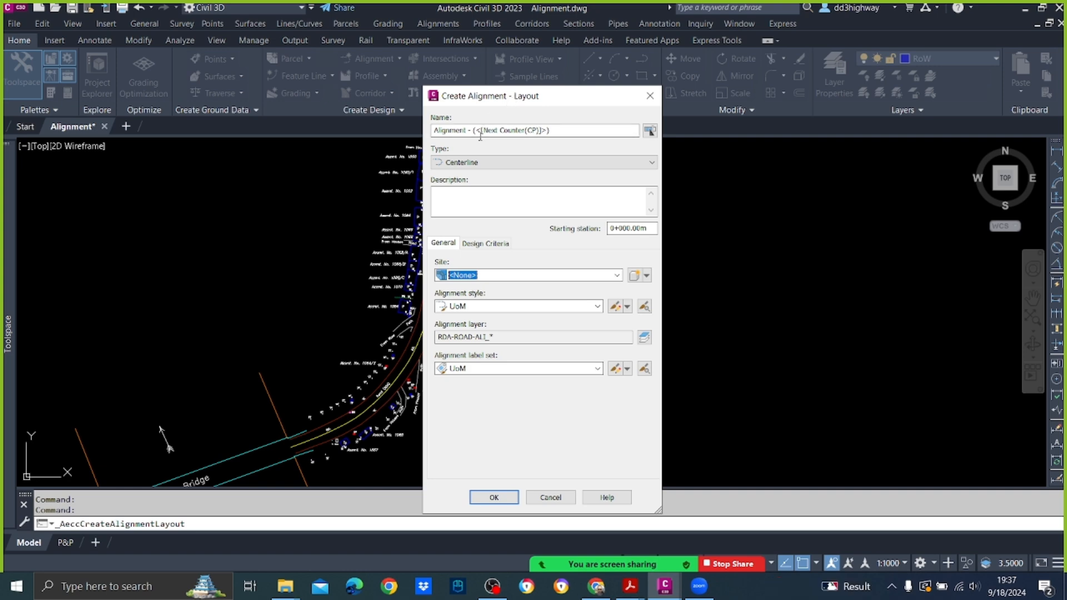
left_click(536, 132)
left_click_drag(554, 133, 410, 133)
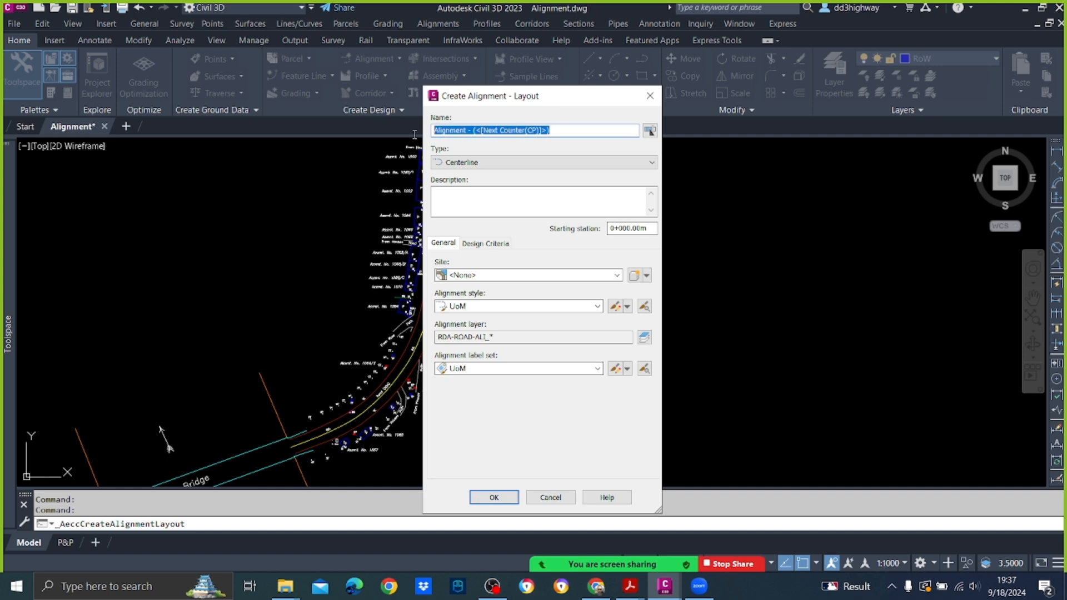
type("DCL")
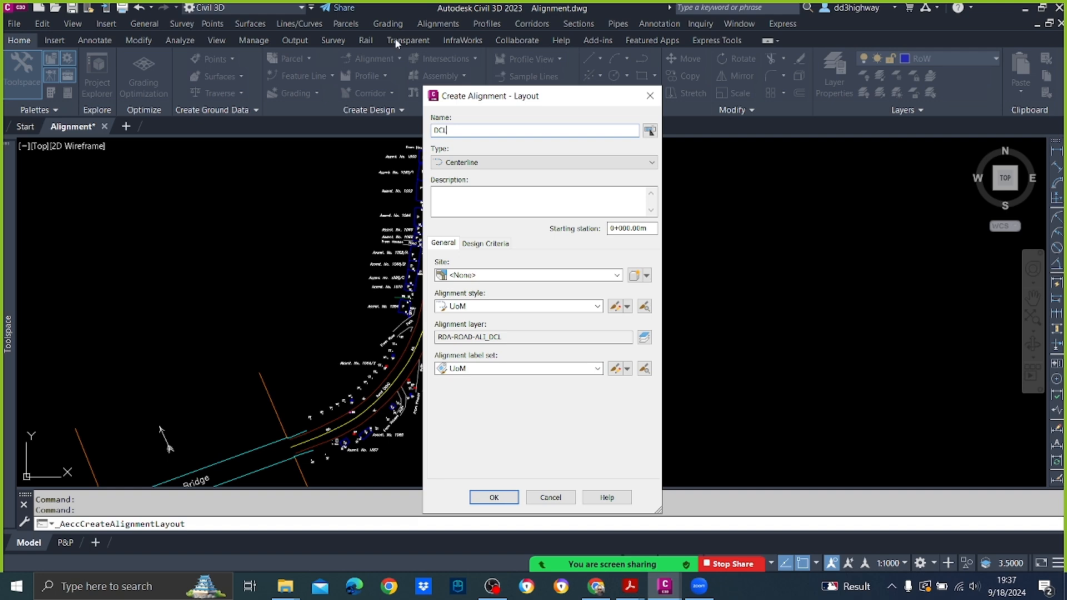
Step: Create a new site named Site 1 for the DCL alignment and keep UoM as the alignment style
left_click(532, 276)
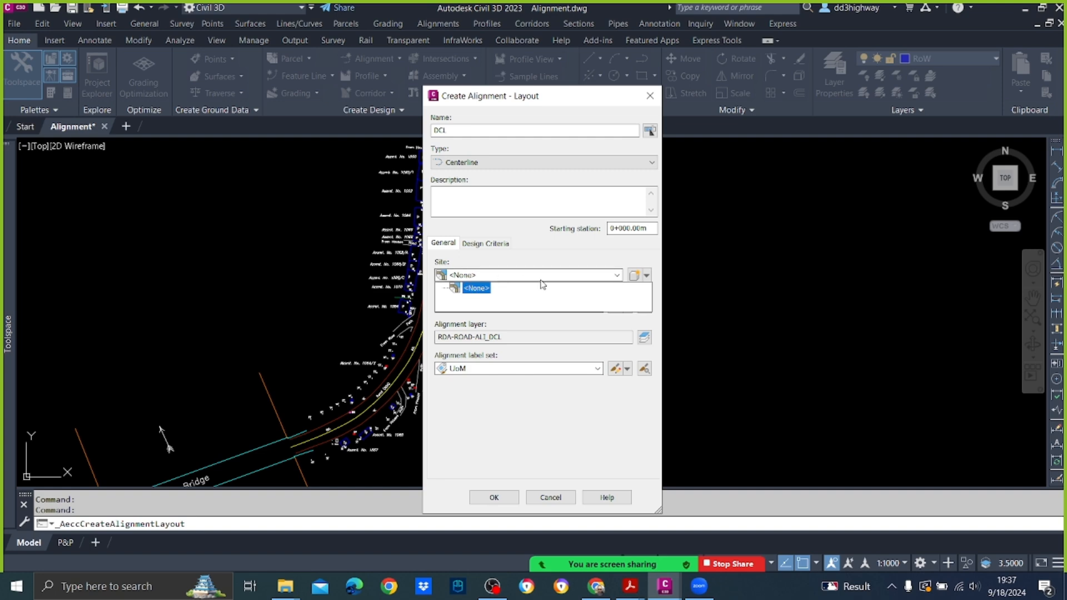
left_click(516, 267)
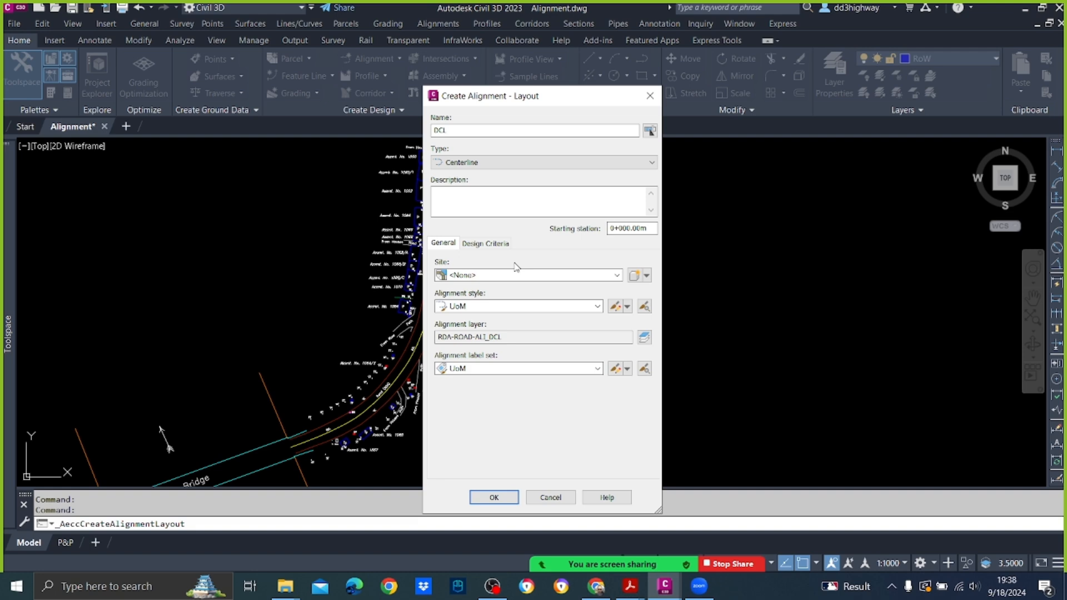
left_click(514, 263)
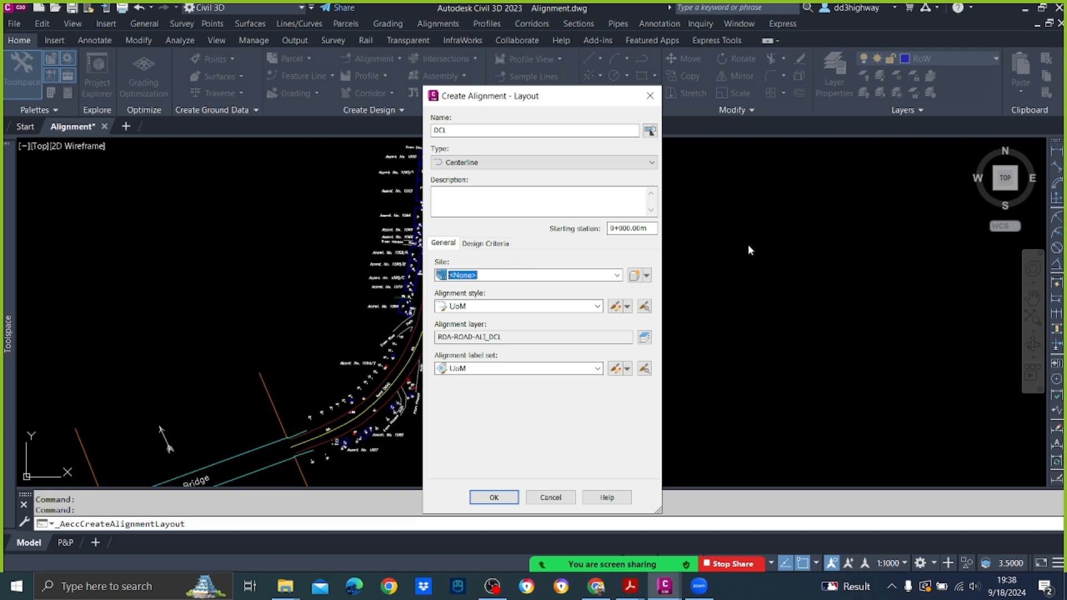
left_click(635, 276)
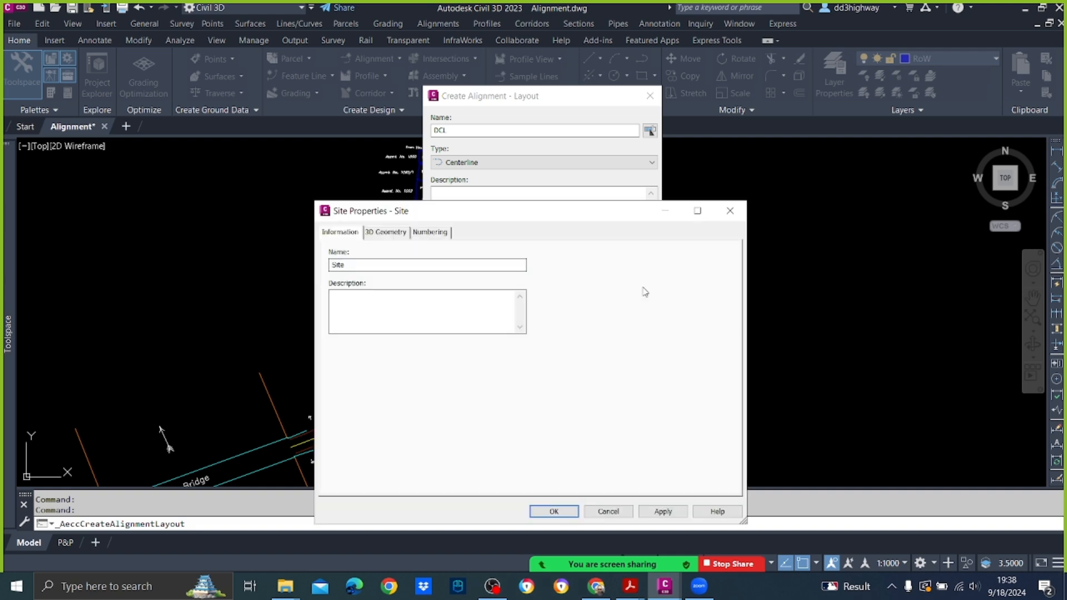
left_click(347, 267)
type("1")
left_click(554, 511)
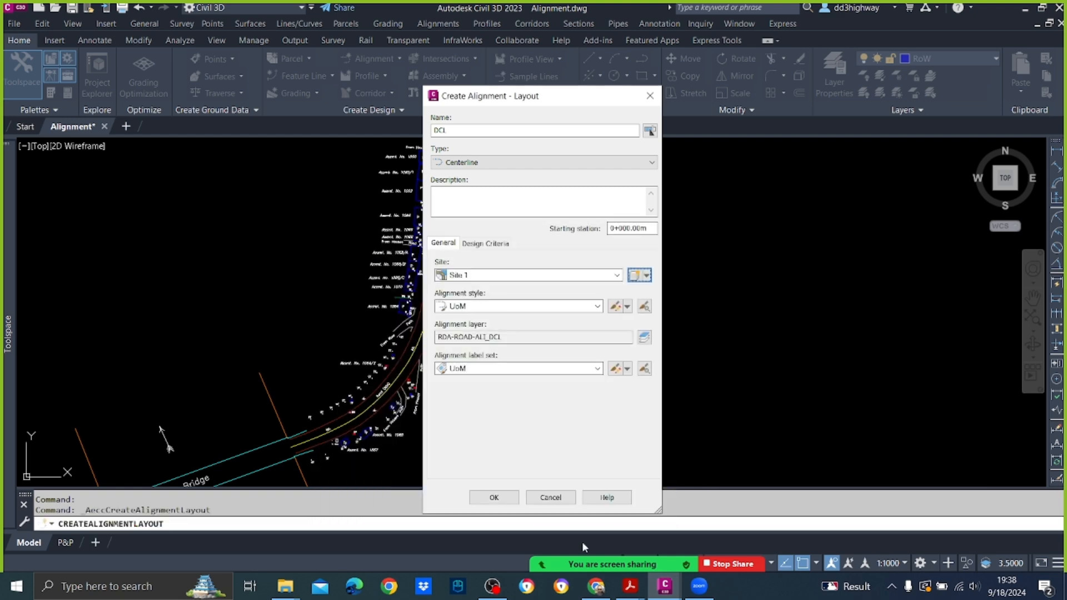
left_click(598, 307)
left_click(559, 362)
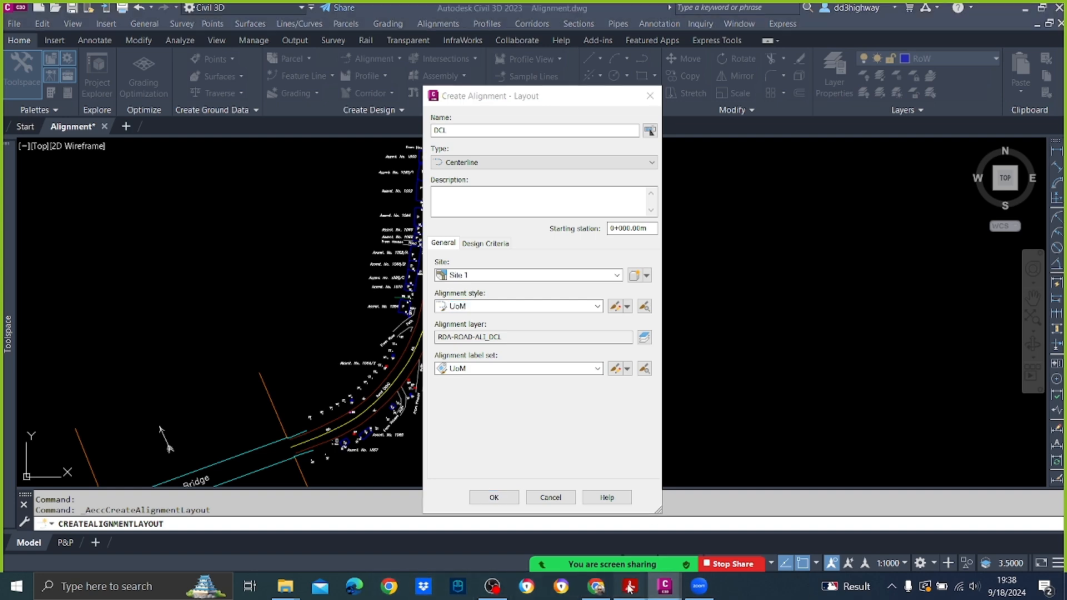
Step: Switch to Civil 3D 2023.pdf in Acrobat and check the example Create Alignment - Layout settings on page 24
mouse_move(628, 587)
left_click(553, 559)
scroll(574, 242, "down", 2)
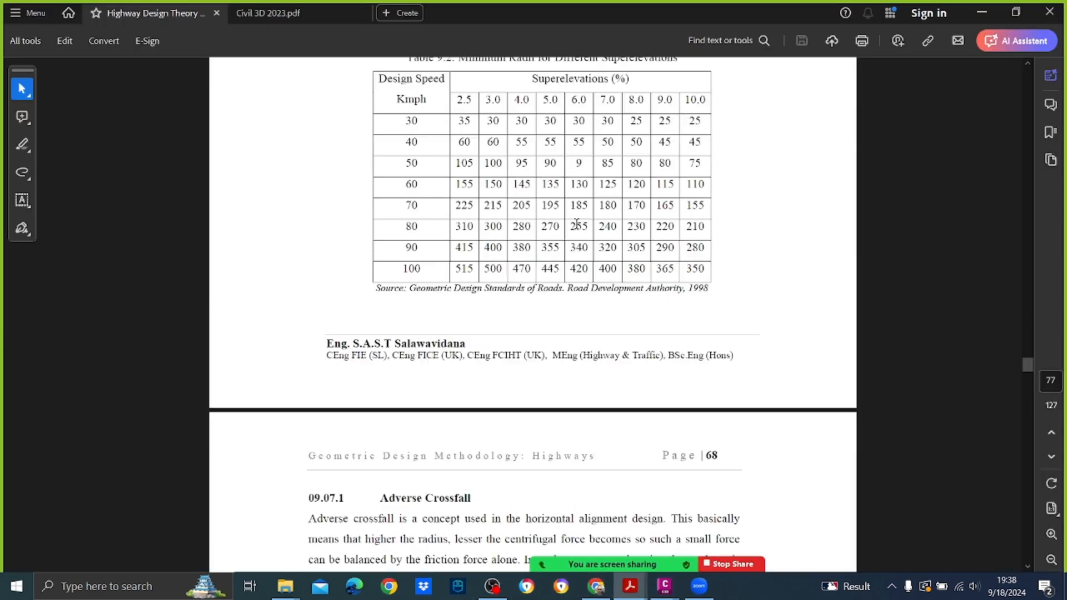
mouse_move(630, 586)
left_click(673, 538)
scroll(633, 334, "down", 20)
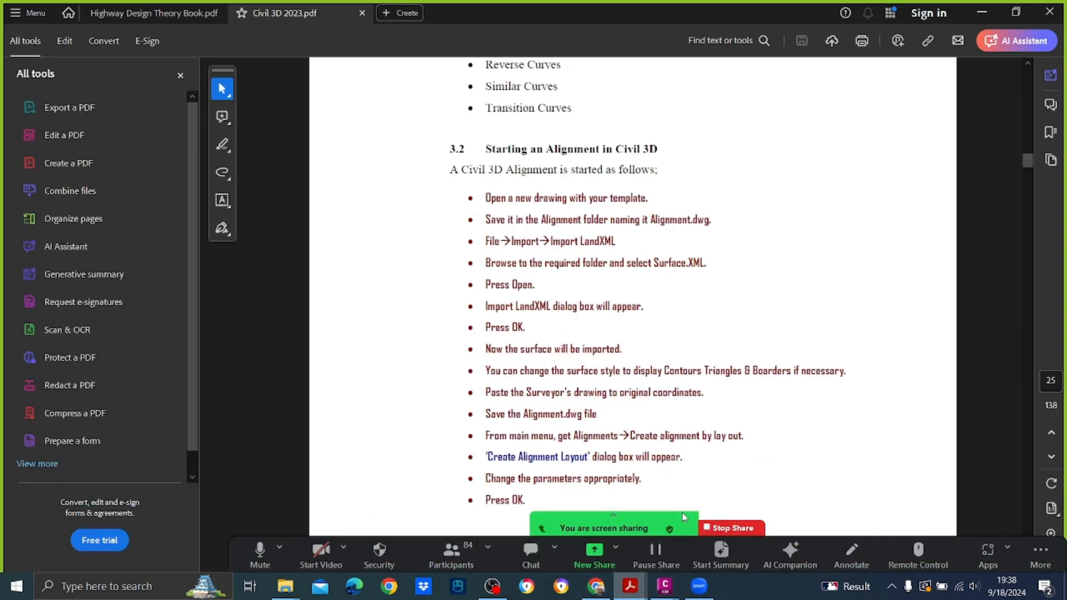
scroll(642, 295, "down", 2)
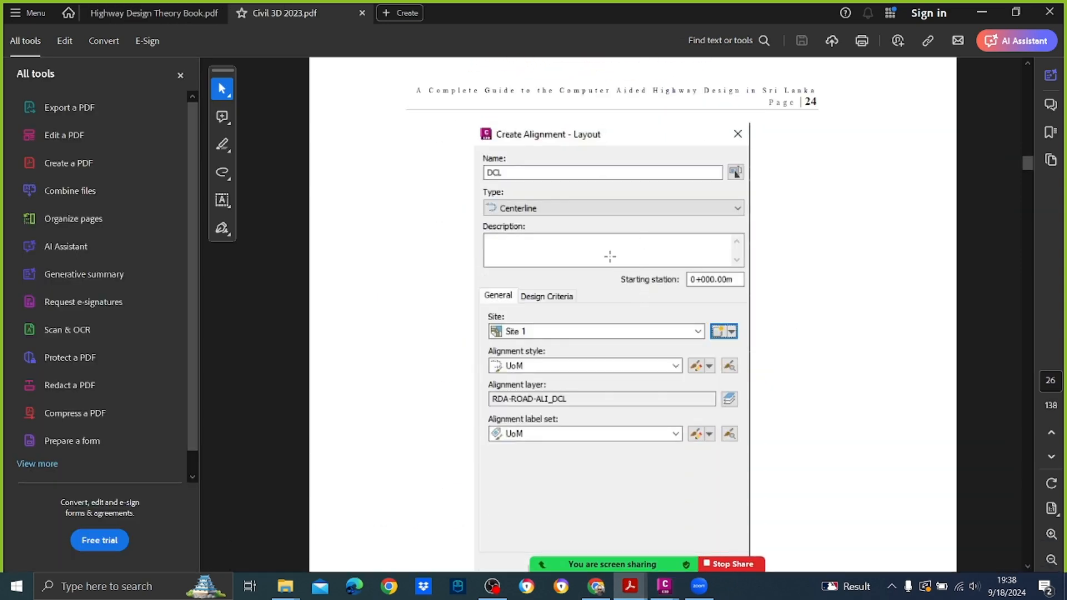
scroll(600, 213, "down", 2)
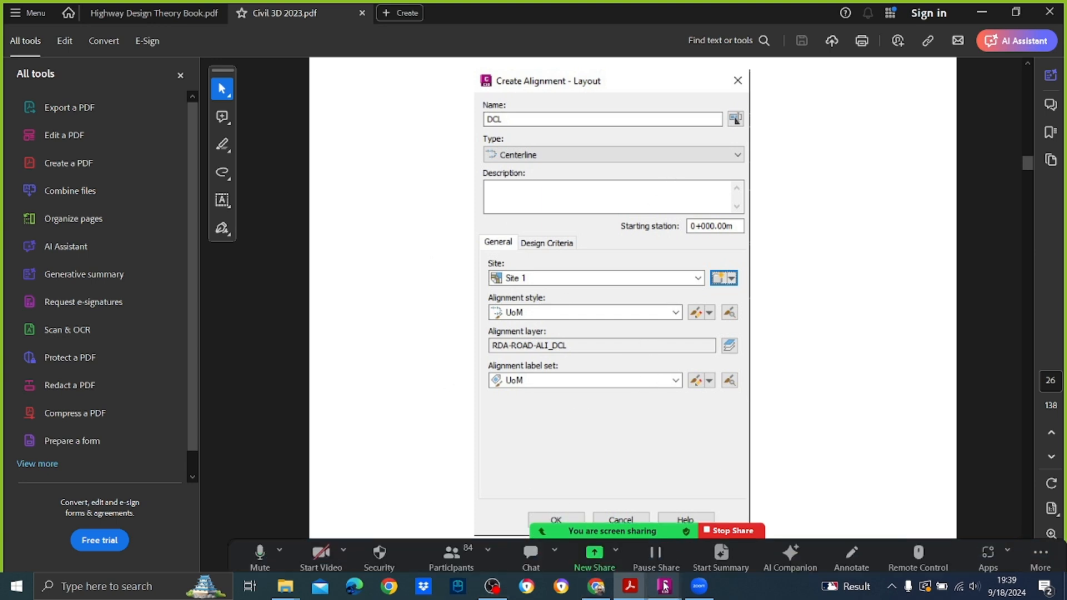
Step: Switch back to Civil 3D, accept the DCL alignment settings and move the Alignment Layout Tools clear of the road
mouse_move(664, 580)
left_click(730, 526)
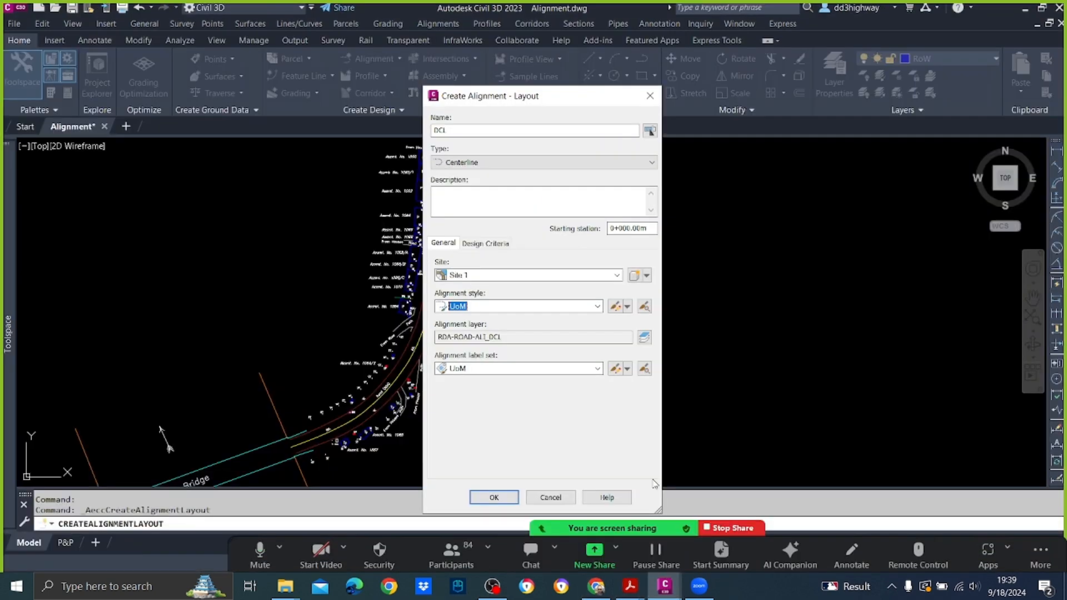
left_click(493, 498)
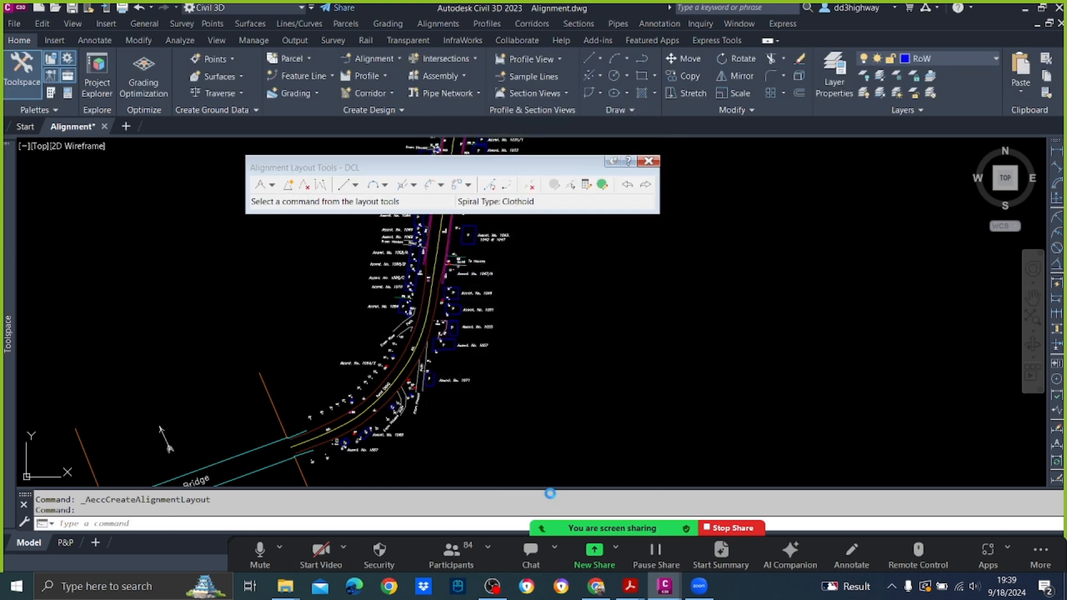
left_click_drag(332, 170, 566, 195)
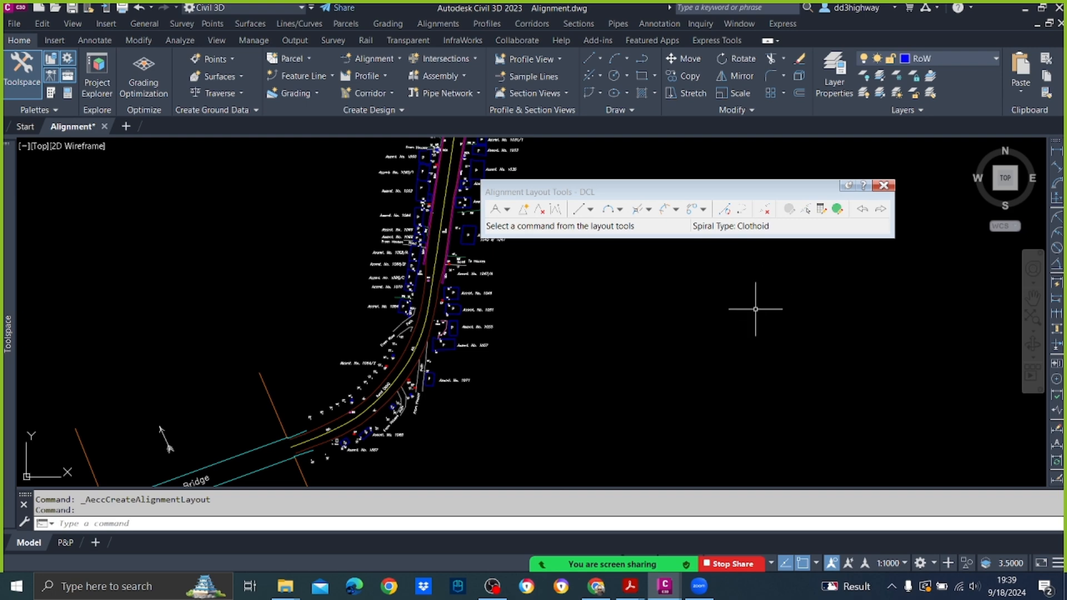
Step: Move the Alignment Layout Tools further off the road and examine the existing centreline from the bridge through the bend and the straight beyond
left_click_drag(647, 195, 762, 161)
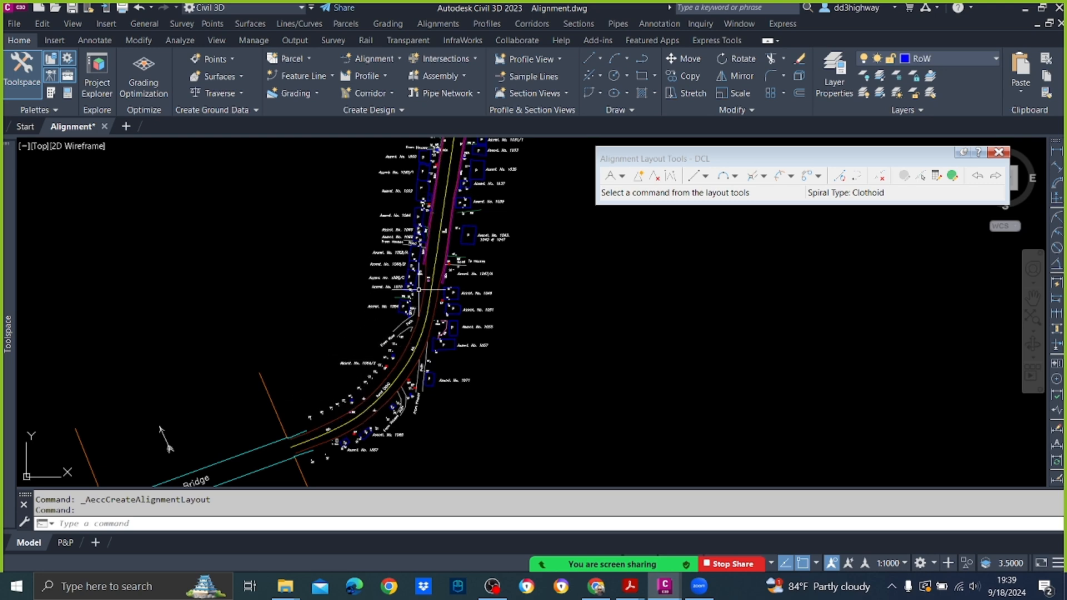
scroll(360, 390, "up", 3)
middle_click_drag(360, 390, 441, 250)
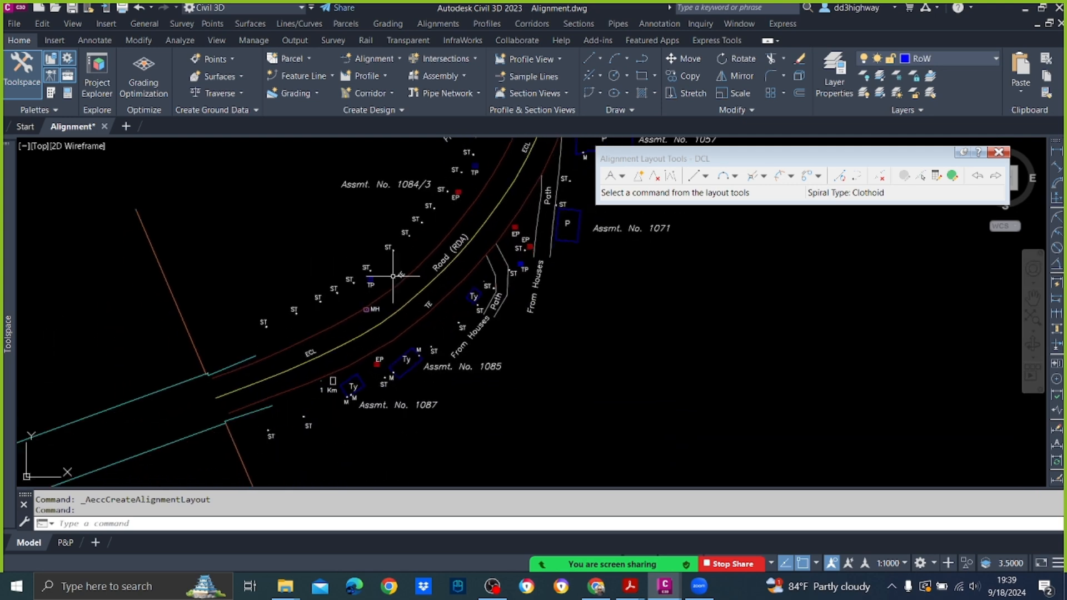
scroll(441, 252, "down", 5)
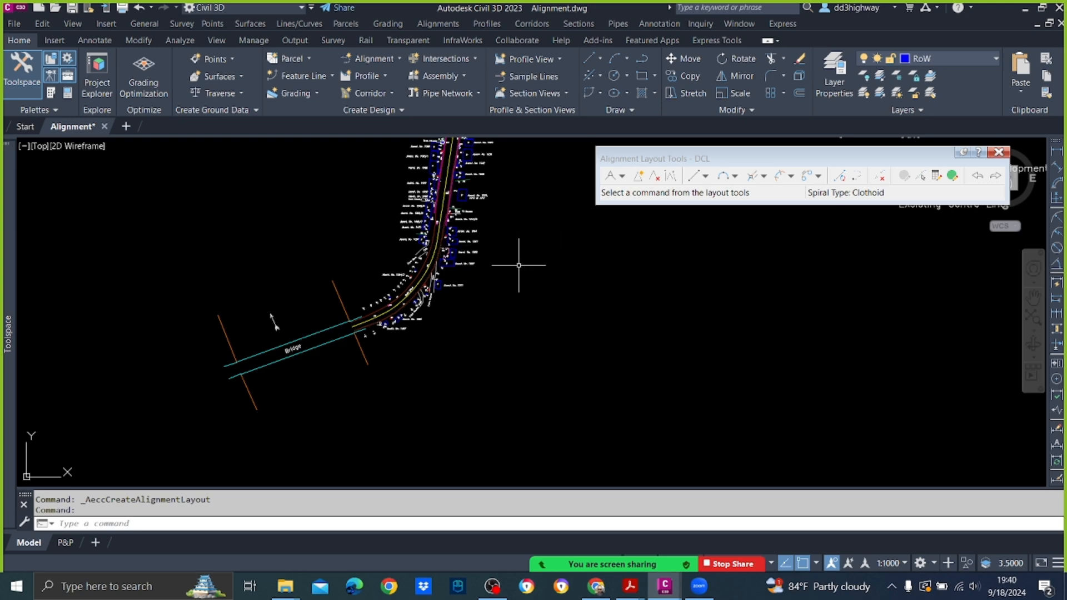
scroll(517, 265, "up", 3)
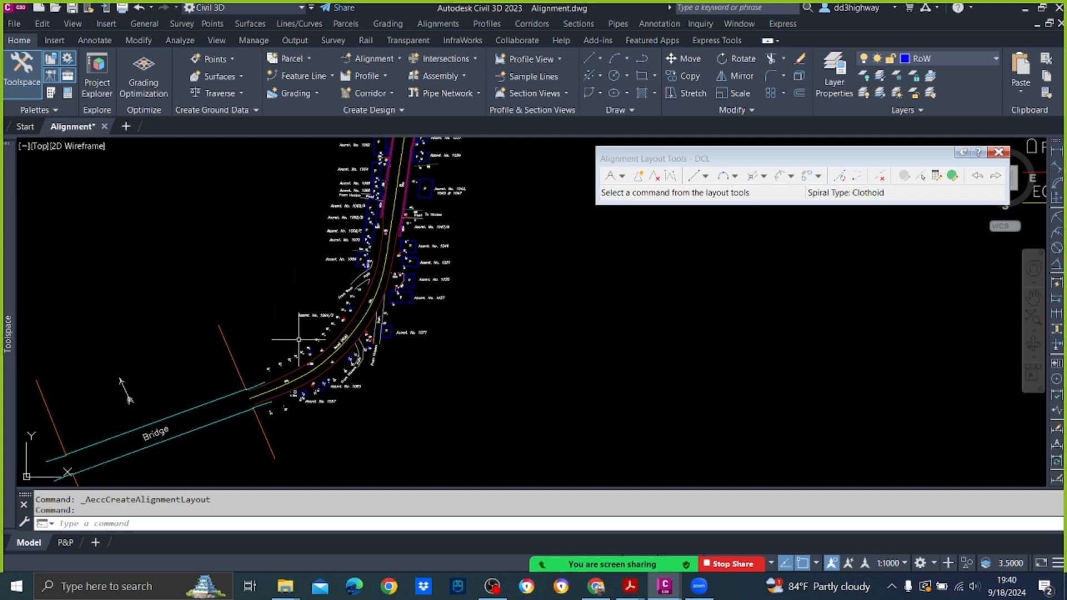
scroll(269, 357, "up", 4)
scroll(339, 364, "down", 4)
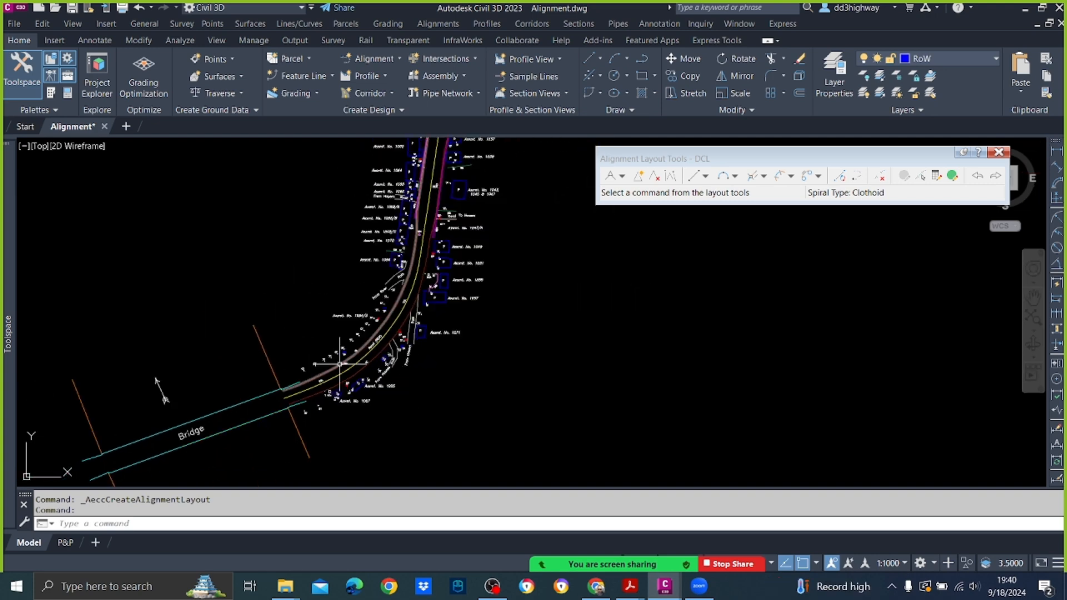
scroll(317, 397, "up", 4)
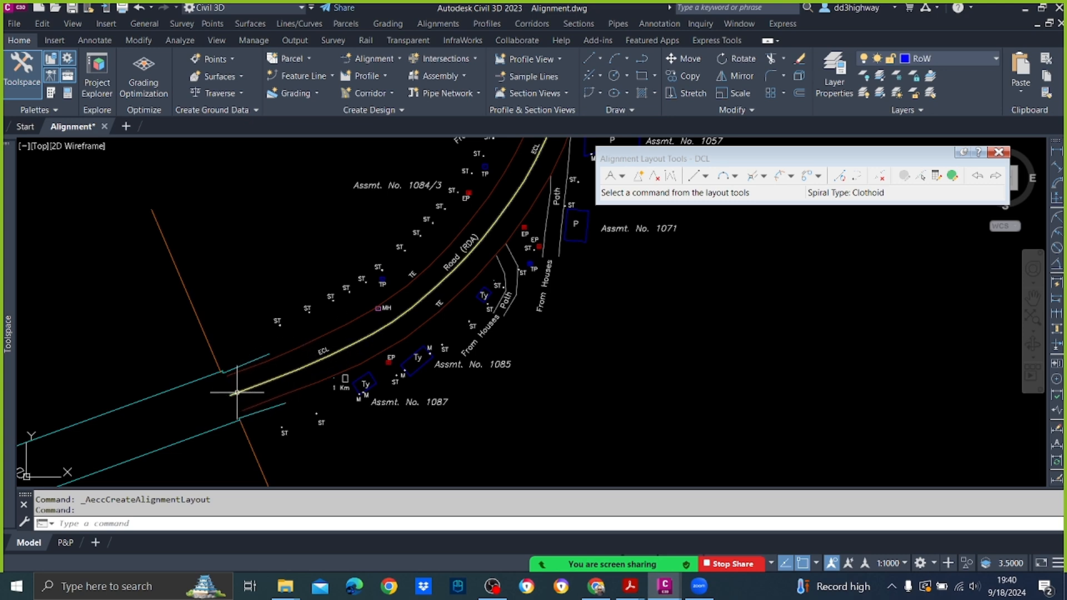
scroll(336, 352, "down", 4)
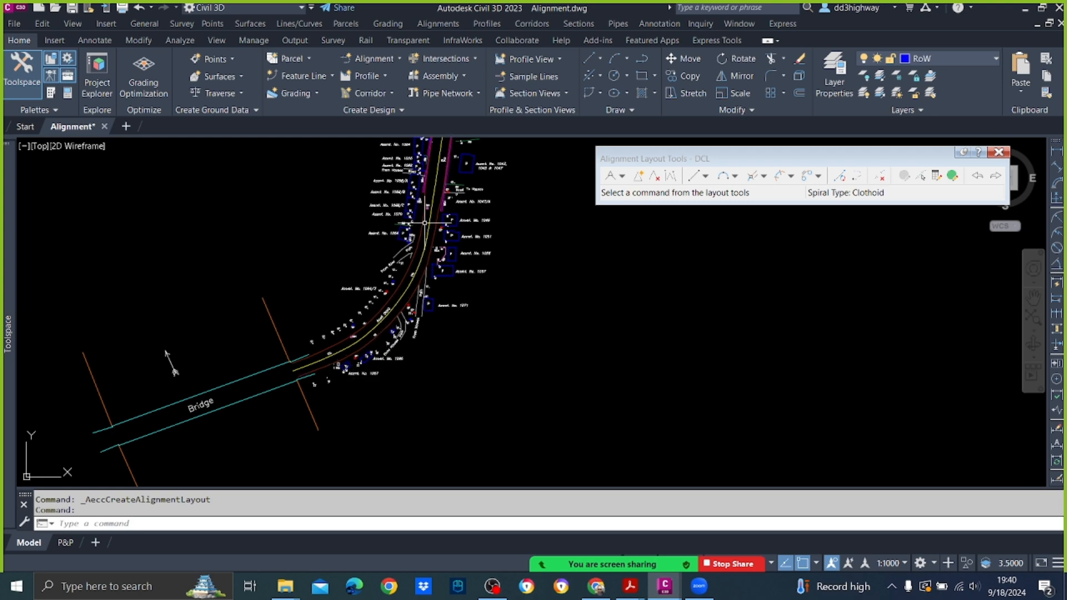
scroll(424, 222, "down", 3)
scroll(459, 170, "up", 4)
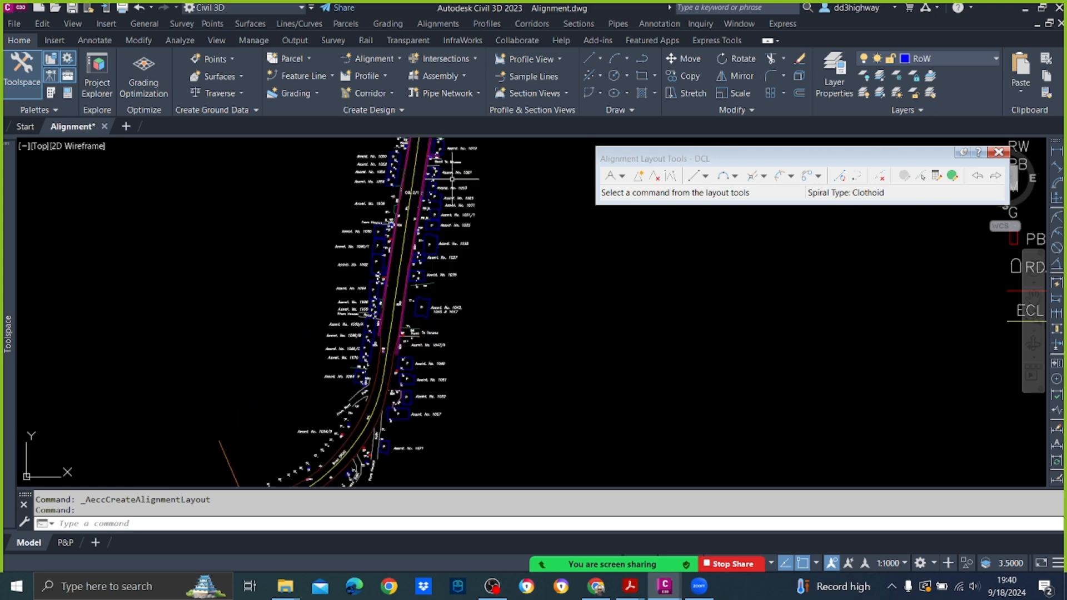
scroll(423, 228, "down", 2)
scroll(387, 336, "up", 3)
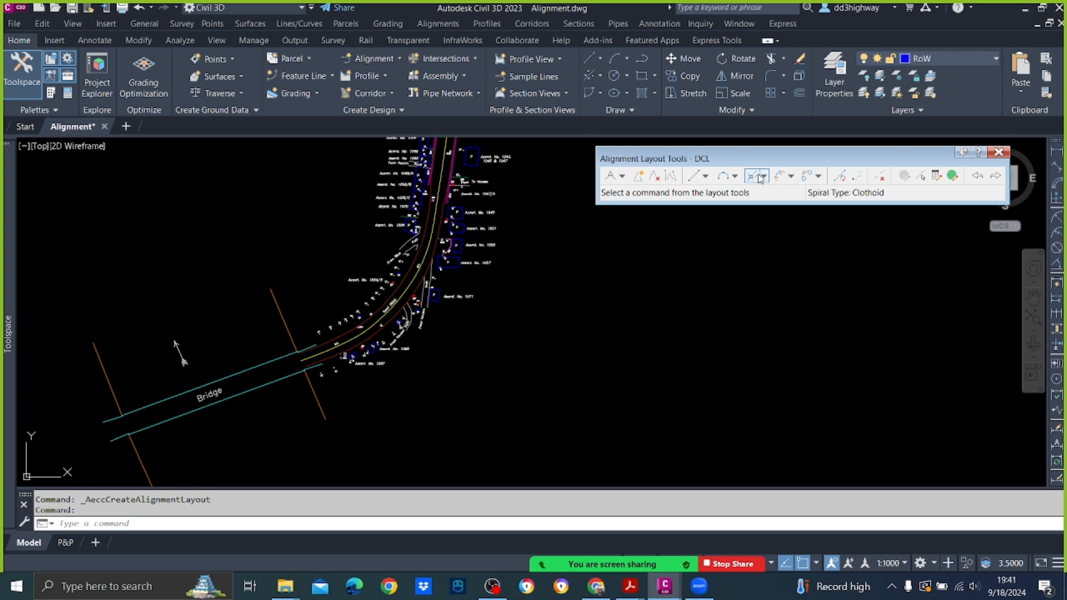
Step: Draw the first DCL tangent as a two-point Fixed Line about 34.5 m long from the existing centreline's bridge end, with object snap off for its endpoint
left_click(705, 176)
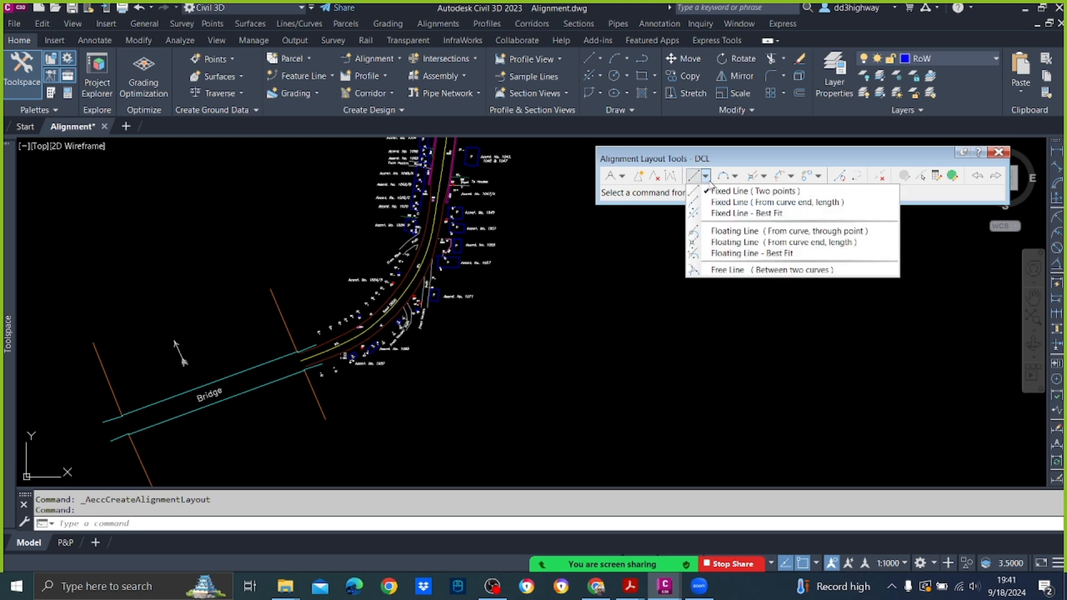
left_click(798, 194)
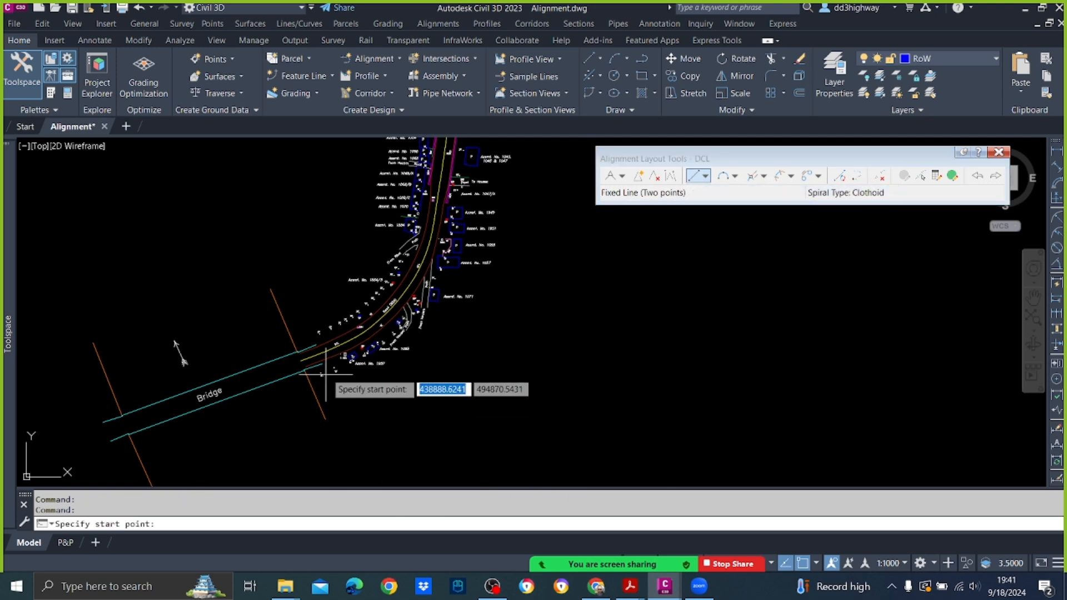
scroll(286, 354, "up", 3)
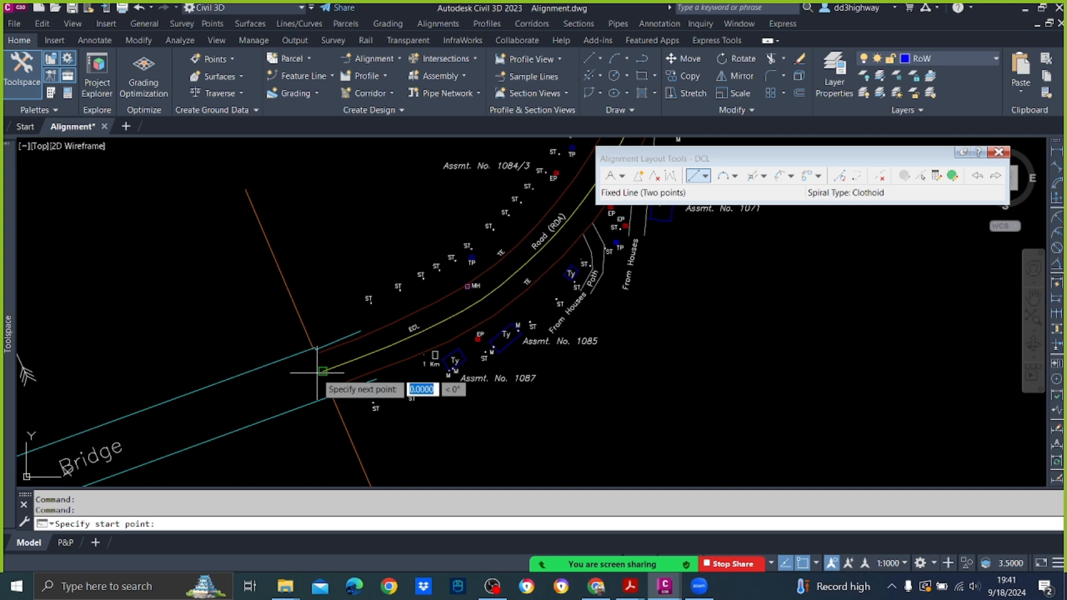
left_click(322, 371)
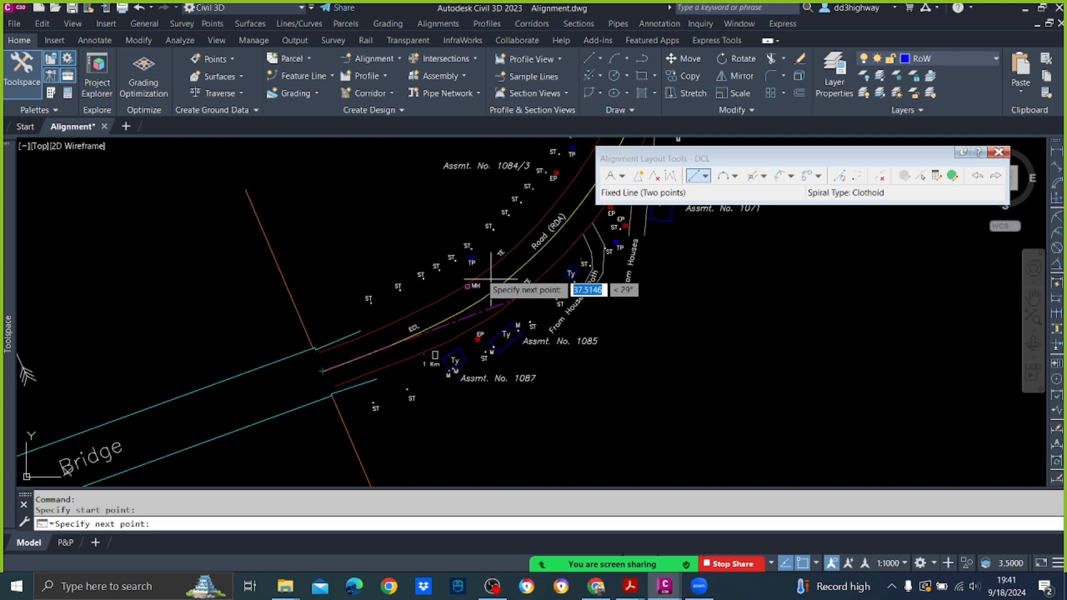
key("F3")
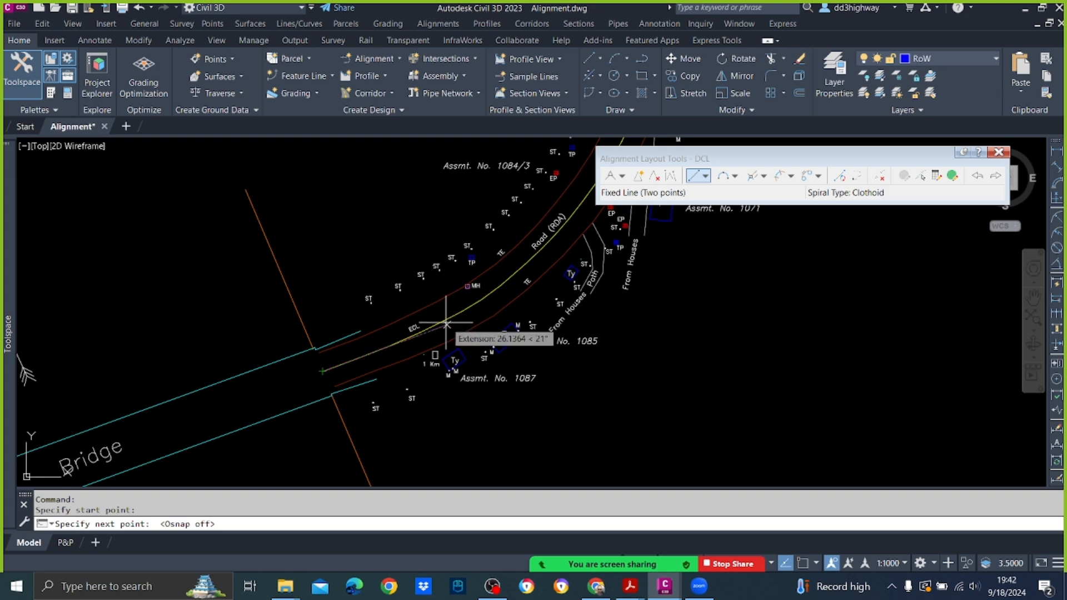
left_click(488, 310)
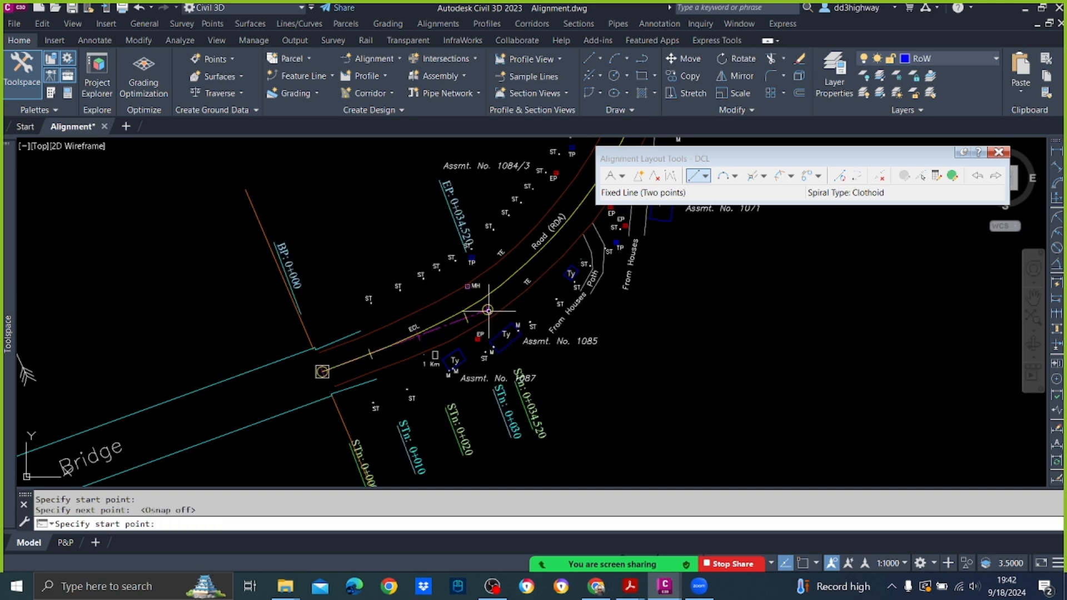
key("Return")
Step: Draw a Start, End, Direction arc of about 82 m radius over the existing centreline's bend, with object snap on
scroll(508, 325, "down", 2)
scroll(510, 327, "up", 3)
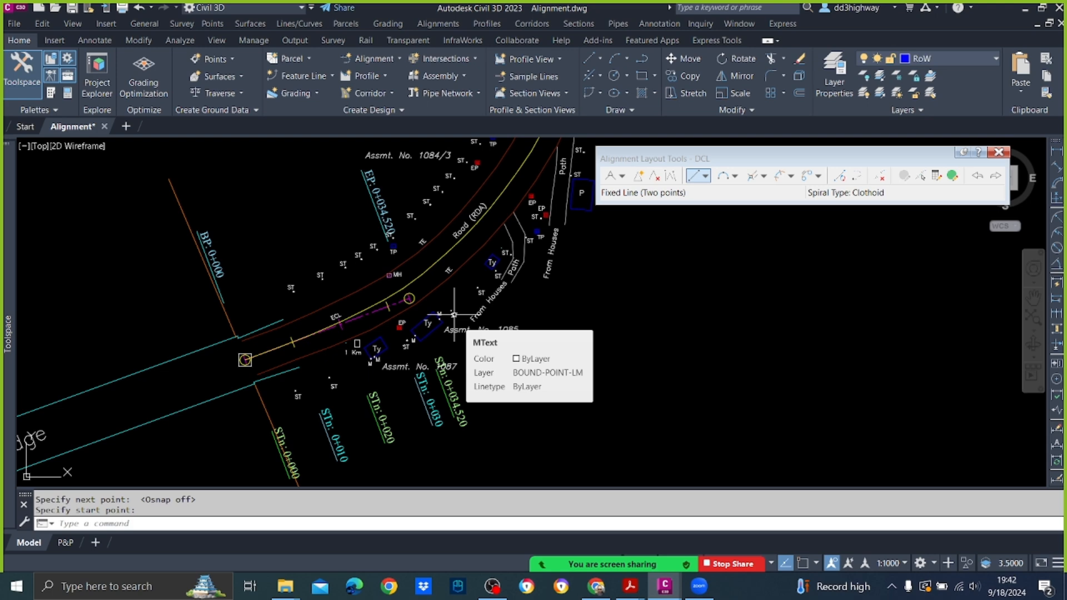
scroll(554, 356, "down", 4)
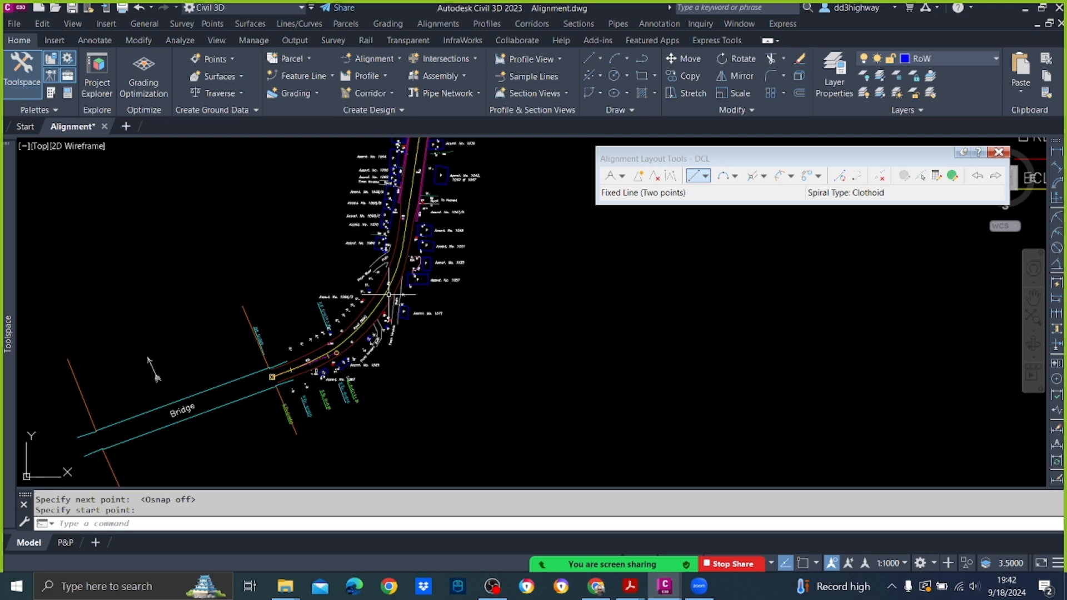
scroll(392, 297, "up", 2)
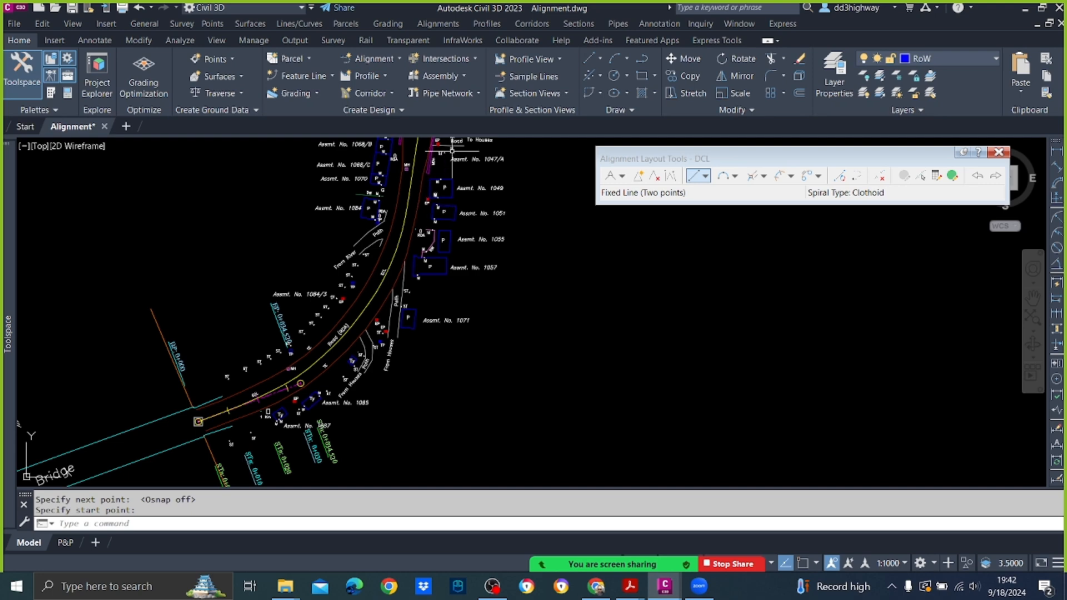
left_click(628, 58)
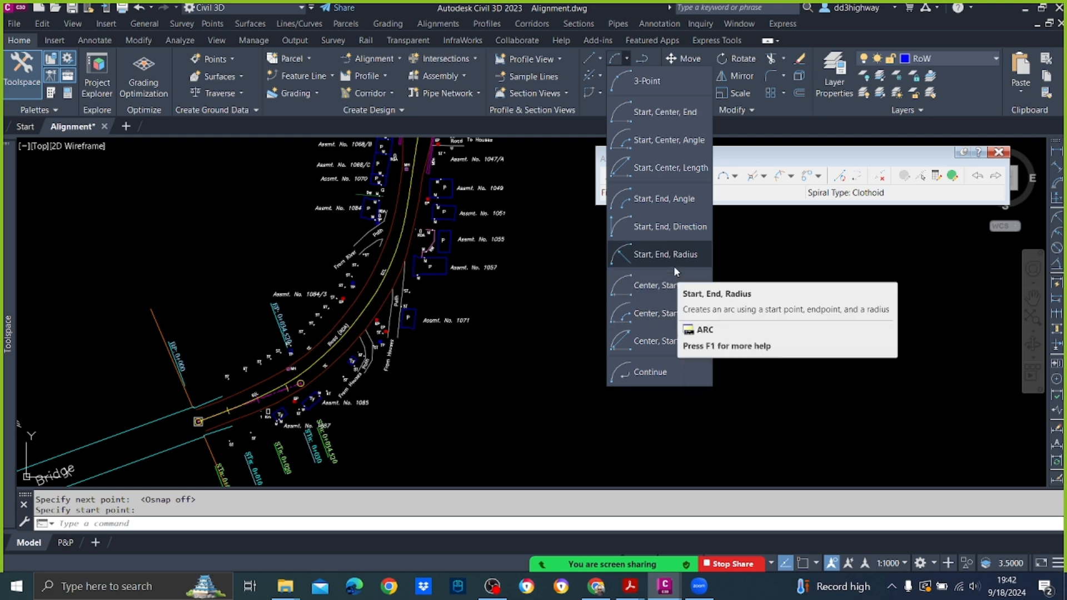
left_click(670, 227)
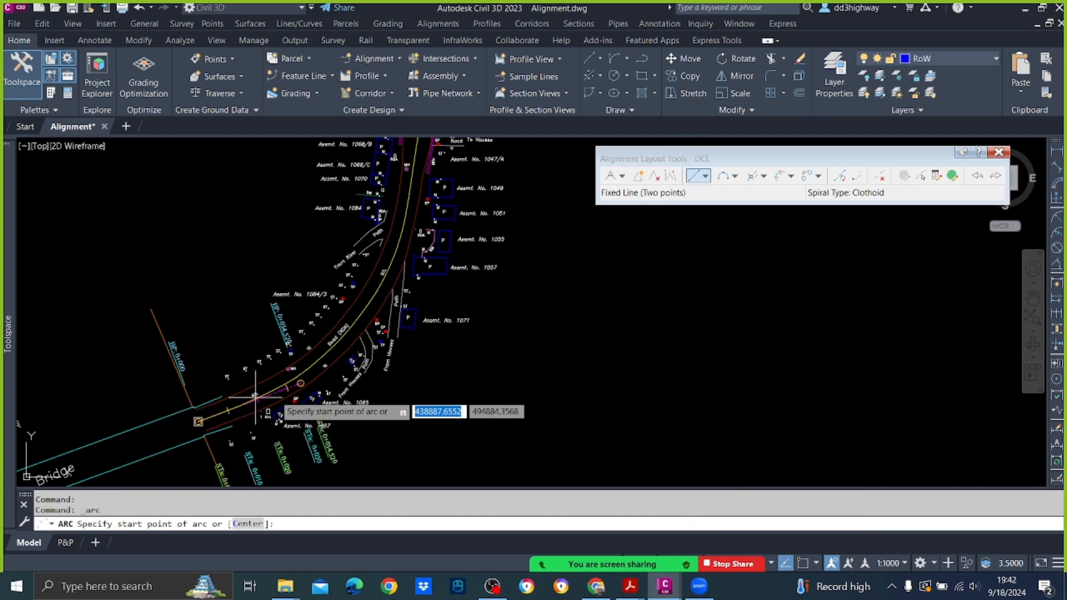
key("F3")
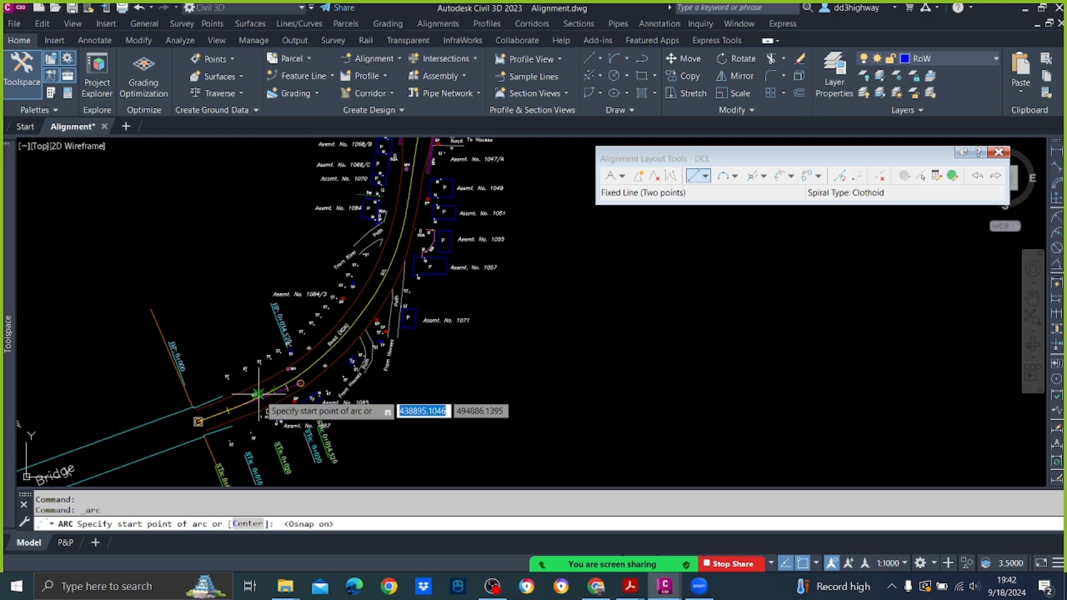
scroll(259, 397, "up", 6)
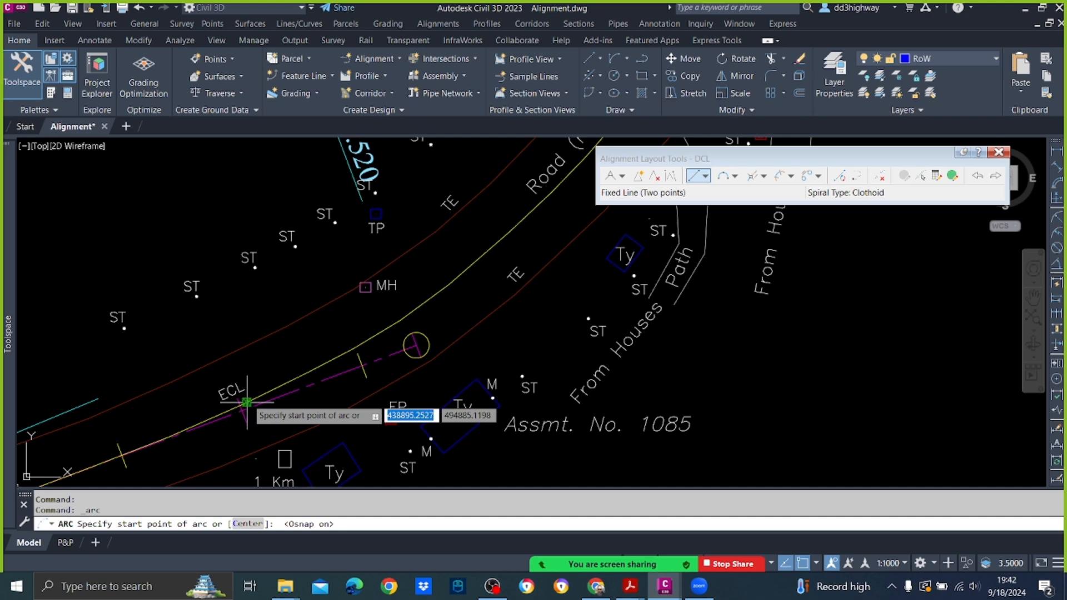
left_click(262, 391)
scroll(262, 392, "down", 5)
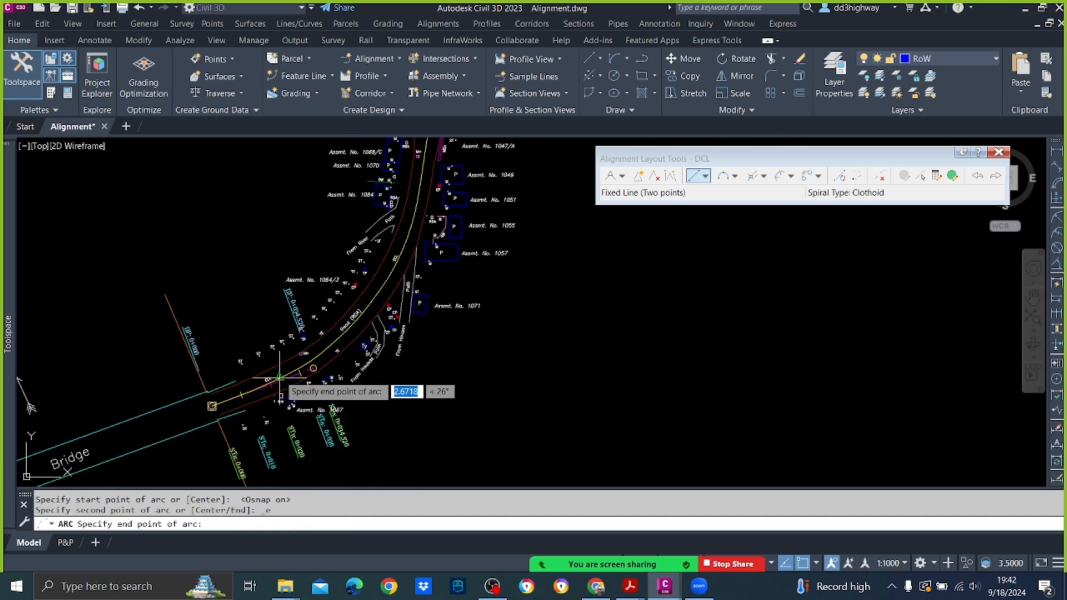
left_click(424, 209)
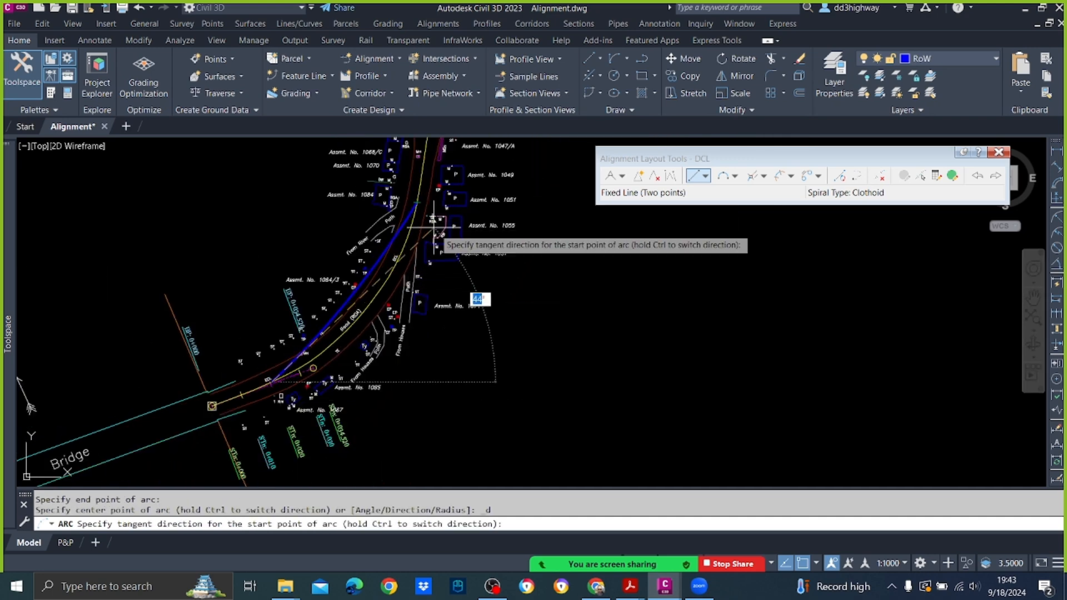
scroll(447, 274, "up", 4)
scroll(448, 274, "down", 2)
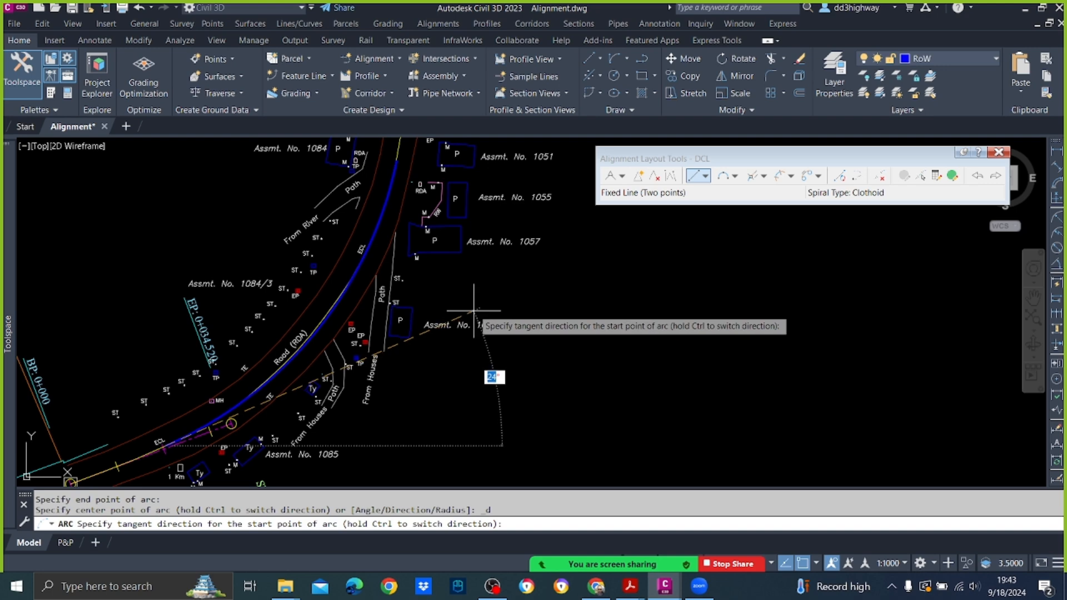
key("Escape")
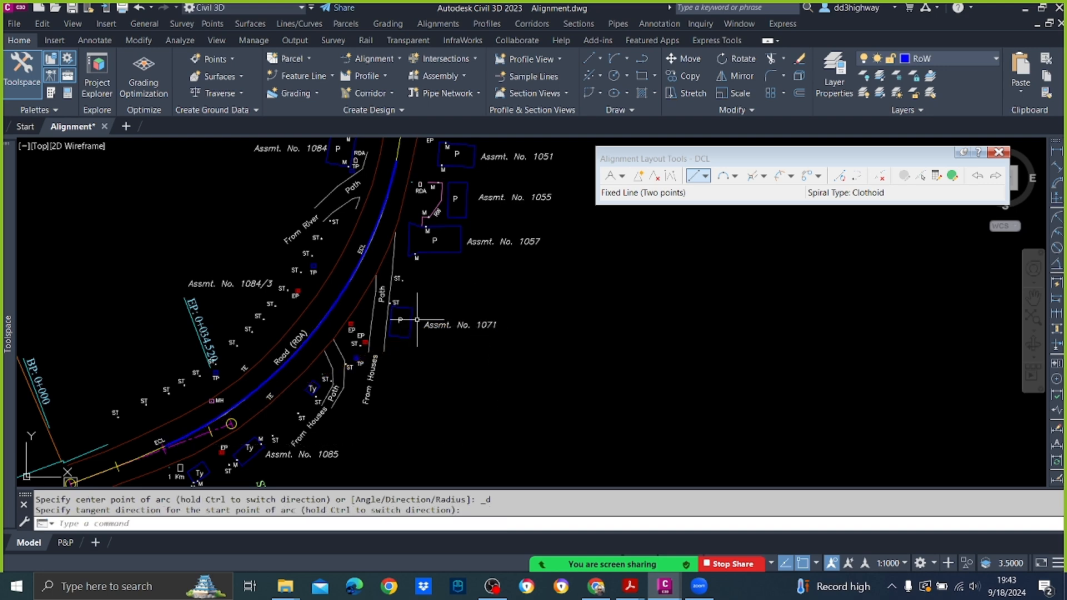
Step: List the bend arc's properties to read its radius
left_click(335, 312)
type("LI")
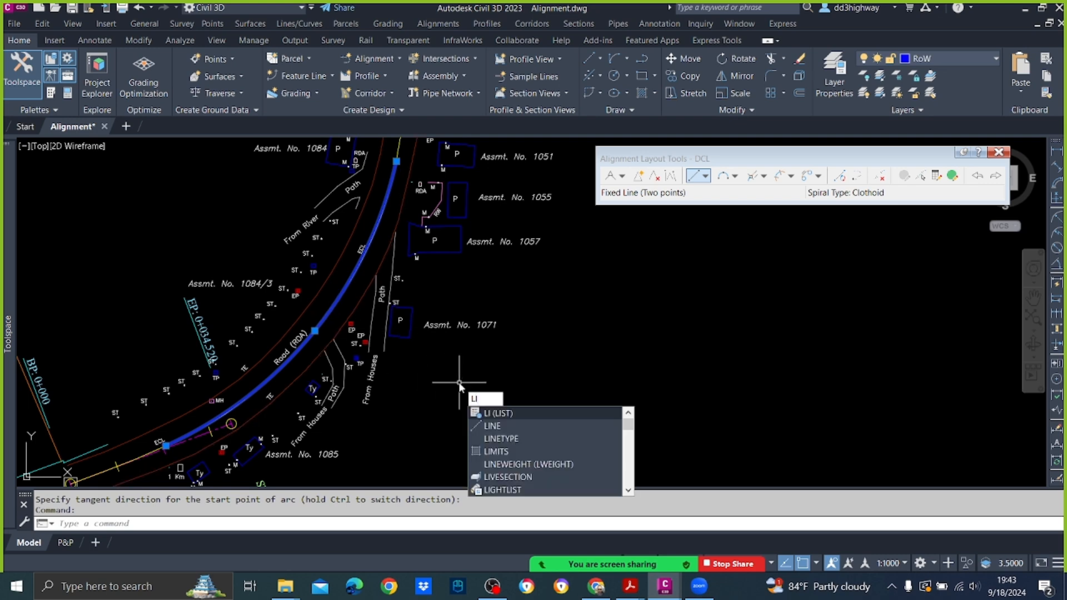
key("Return")
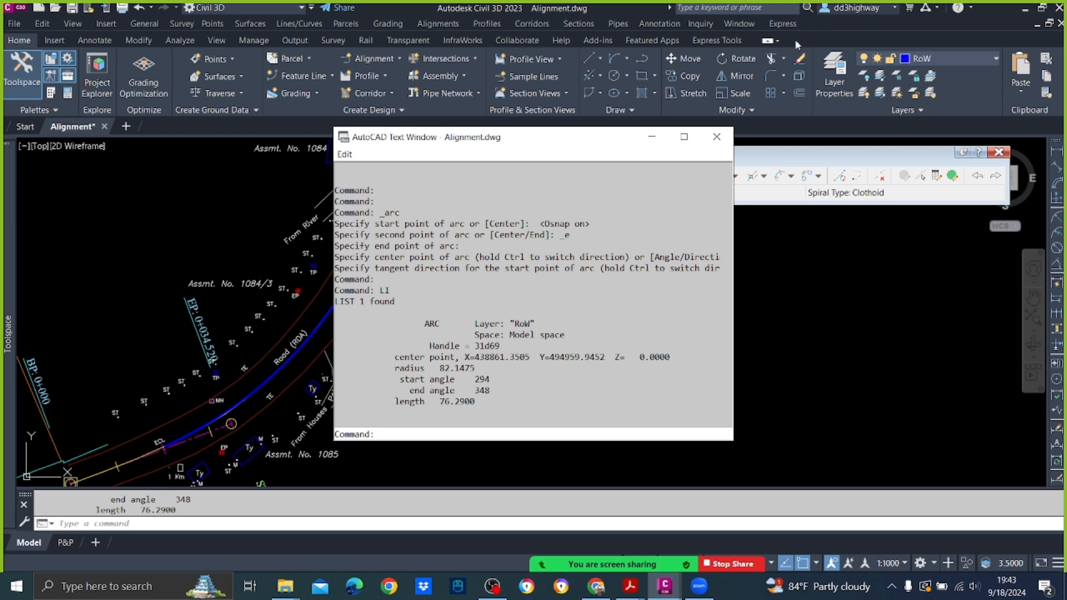
left_click(717, 136)
Step: Erase the trial arc from the bend of the existing centreline
left_click(312, 328)
mouse_move(316, 332)
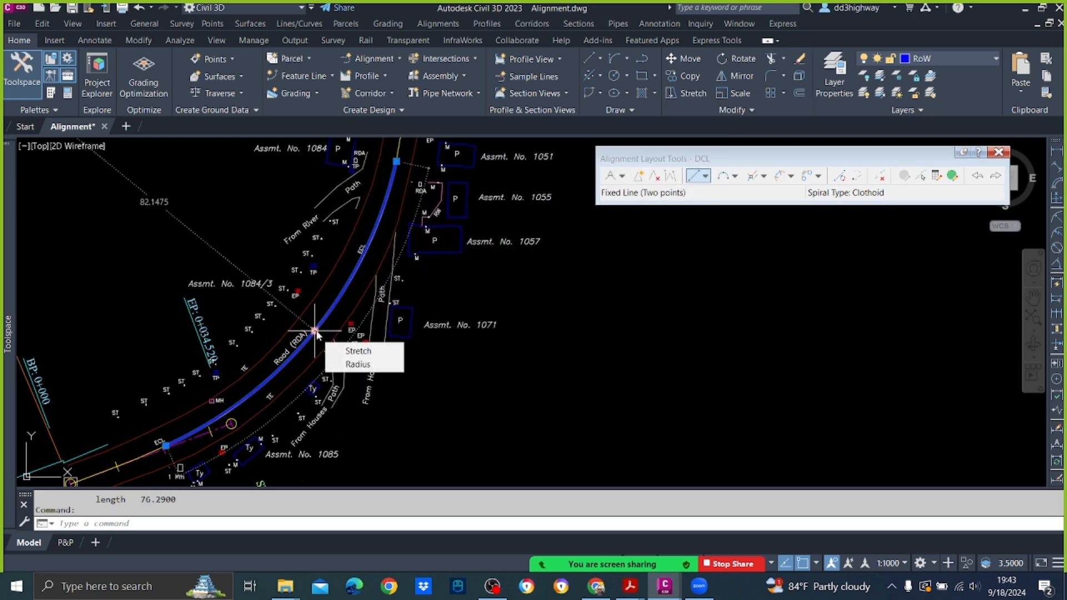
key("Delete")
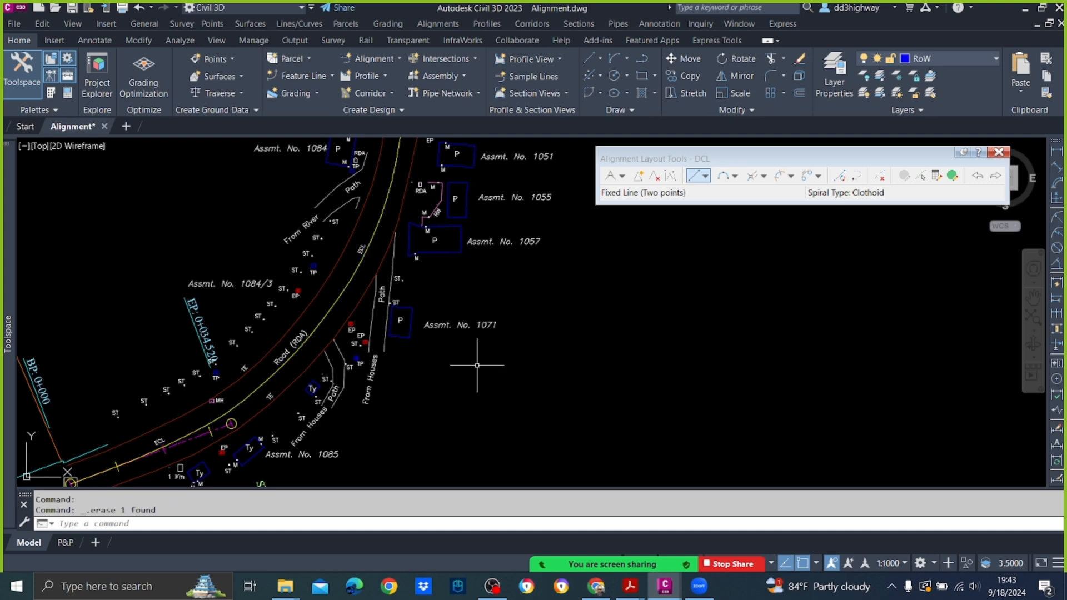
Step: Draw a Start, End, Direction arc of about 85.3 m radius and 57 m length over the existing centreline's bend, starting near the DCL tangent's end
scroll(476, 366, "down", 5)
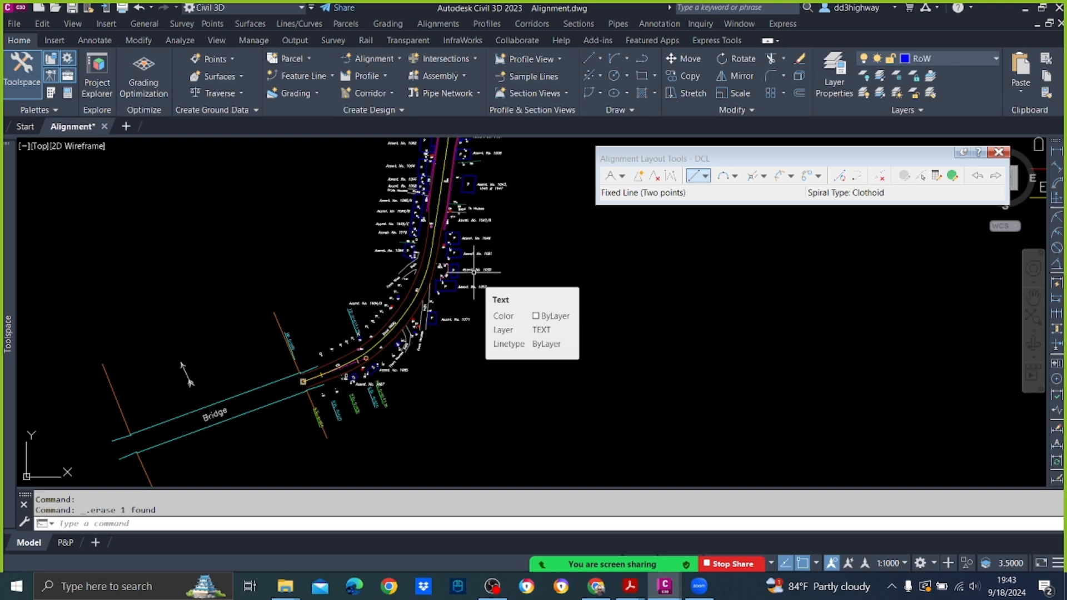
scroll(319, 361, "up", 6)
scroll(324, 378, "down", 2)
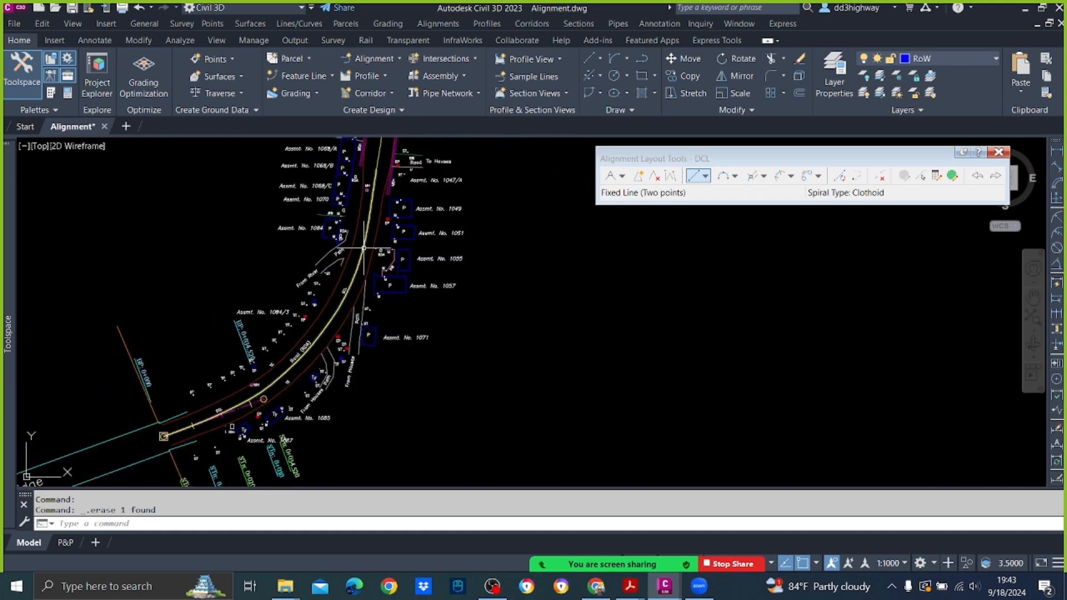
left_click(626, 59)
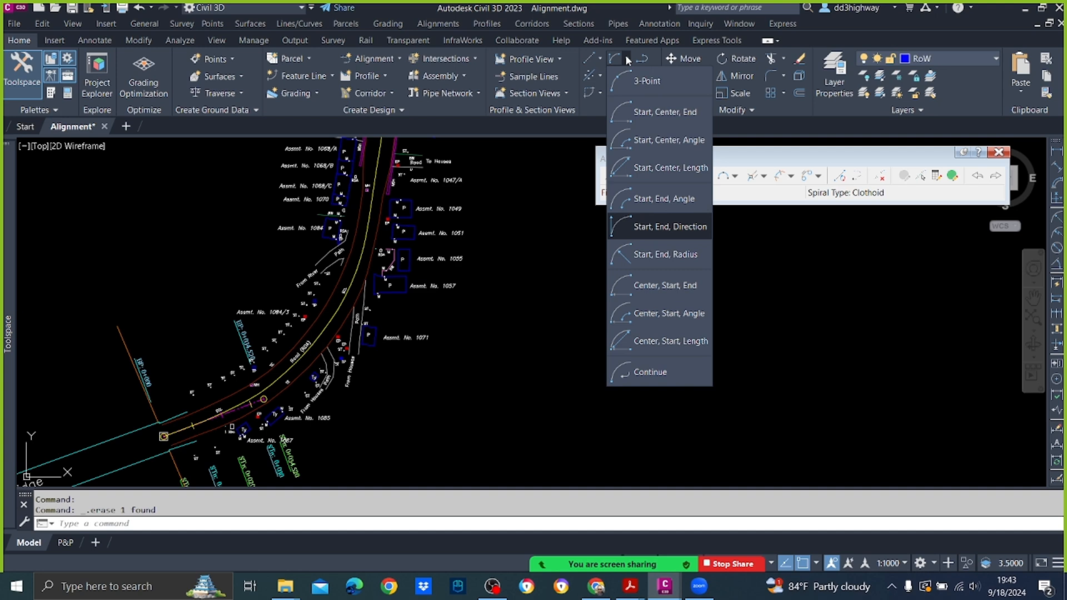
left_click(646, 227)
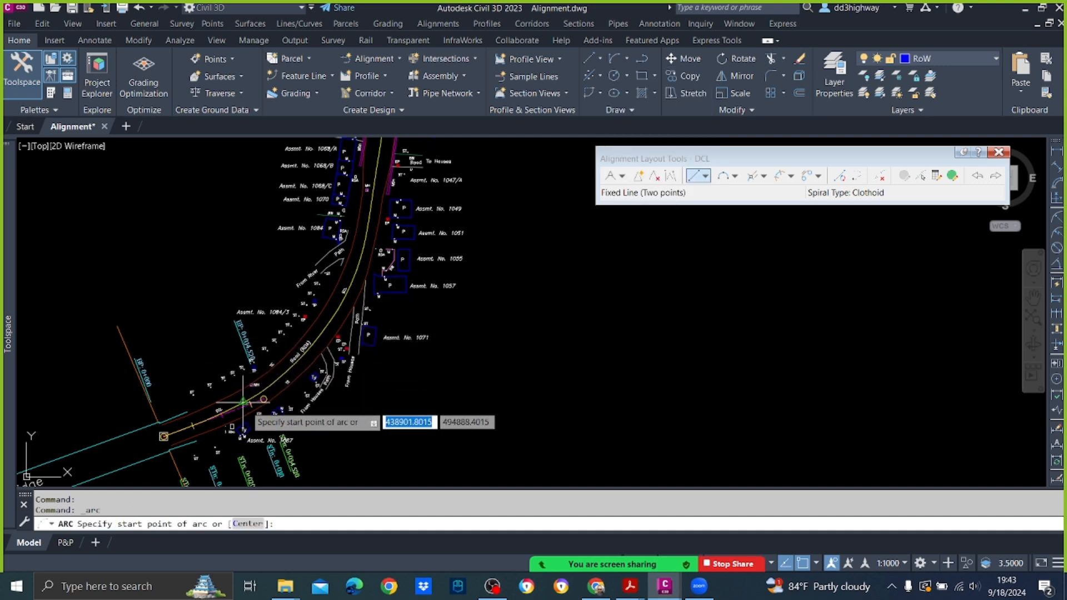
scroll(243, 402, "up", 2)
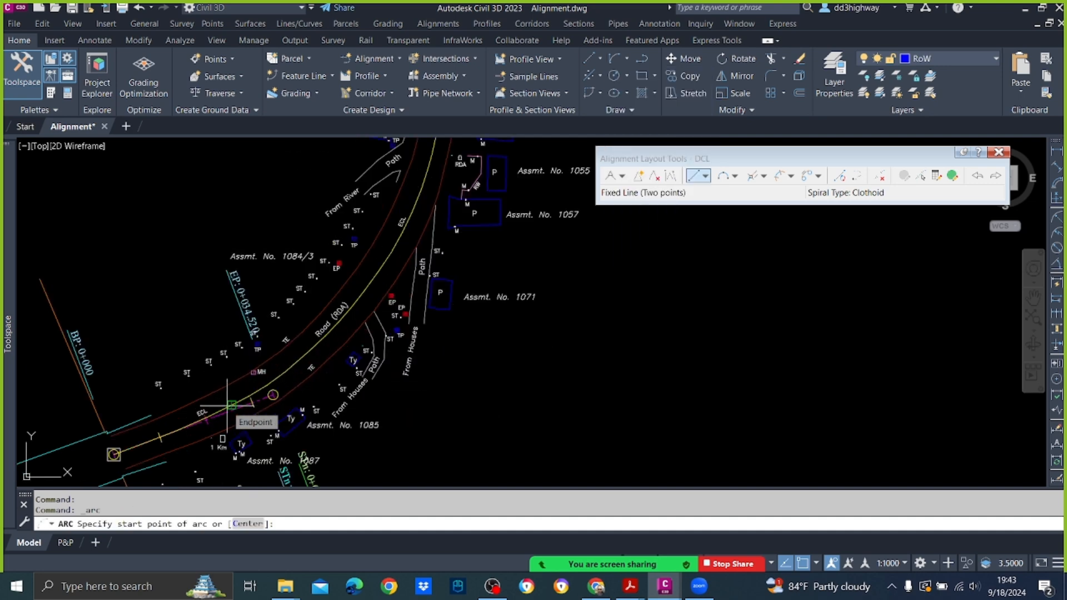
left_click(229, 405)
type("e")
key("Return")
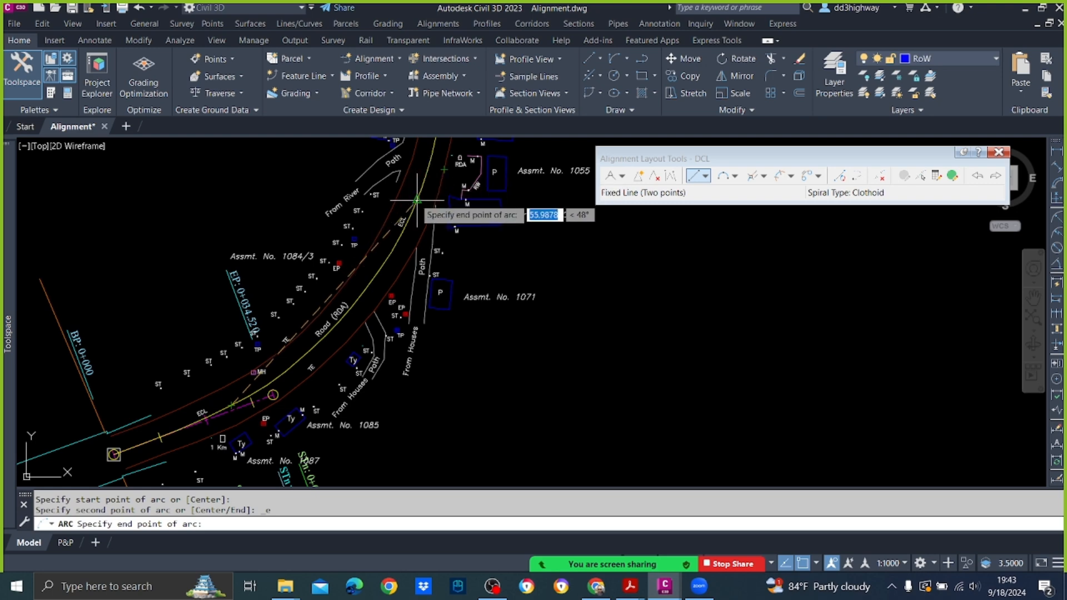
left_click(416, 198)
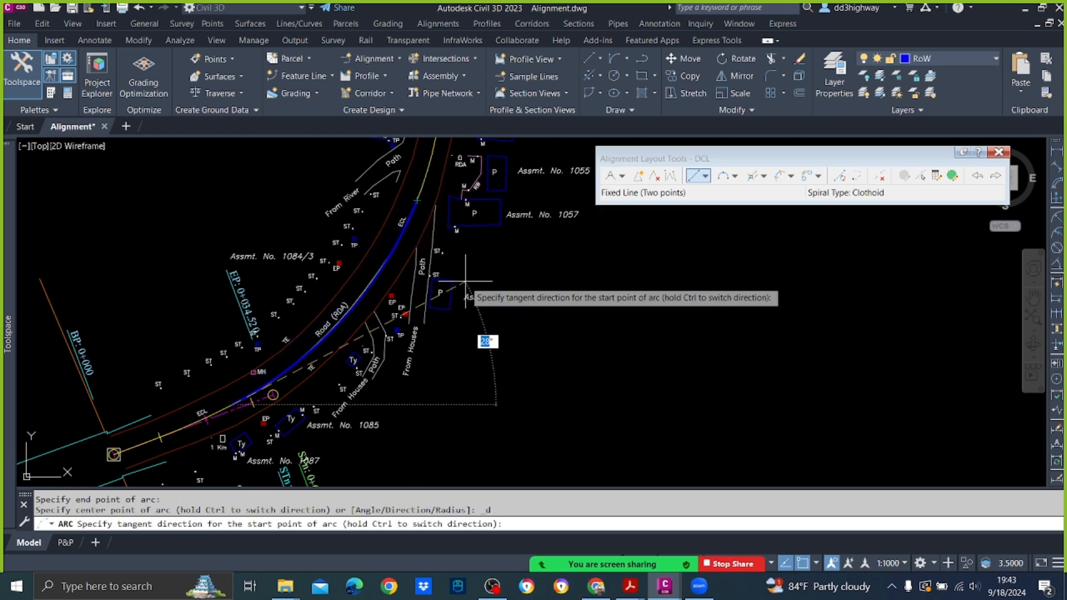
scroll(543, 277, "up", 2)
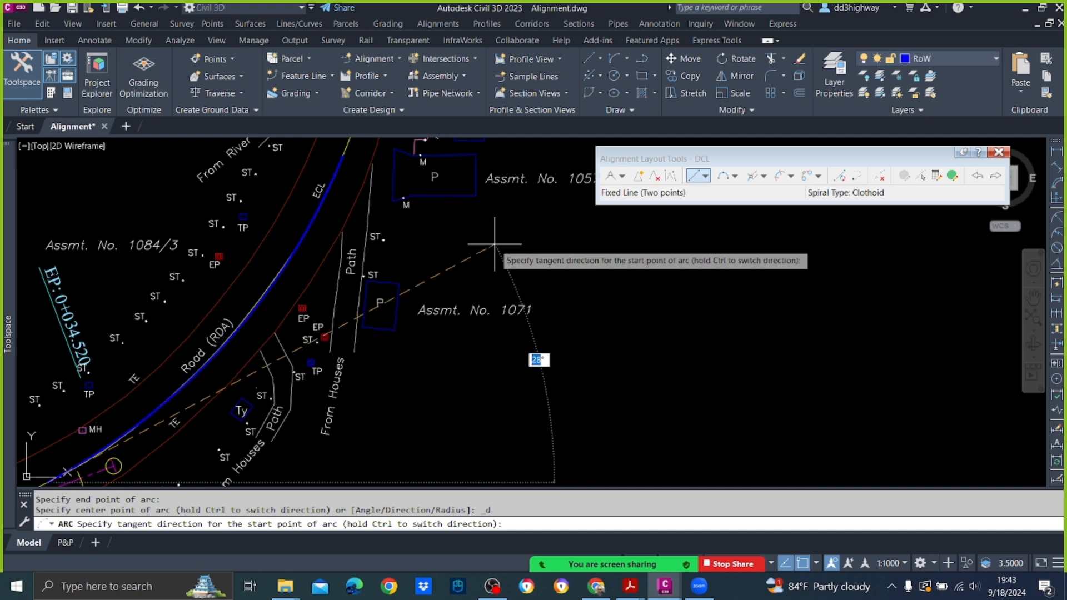
key("Escape")
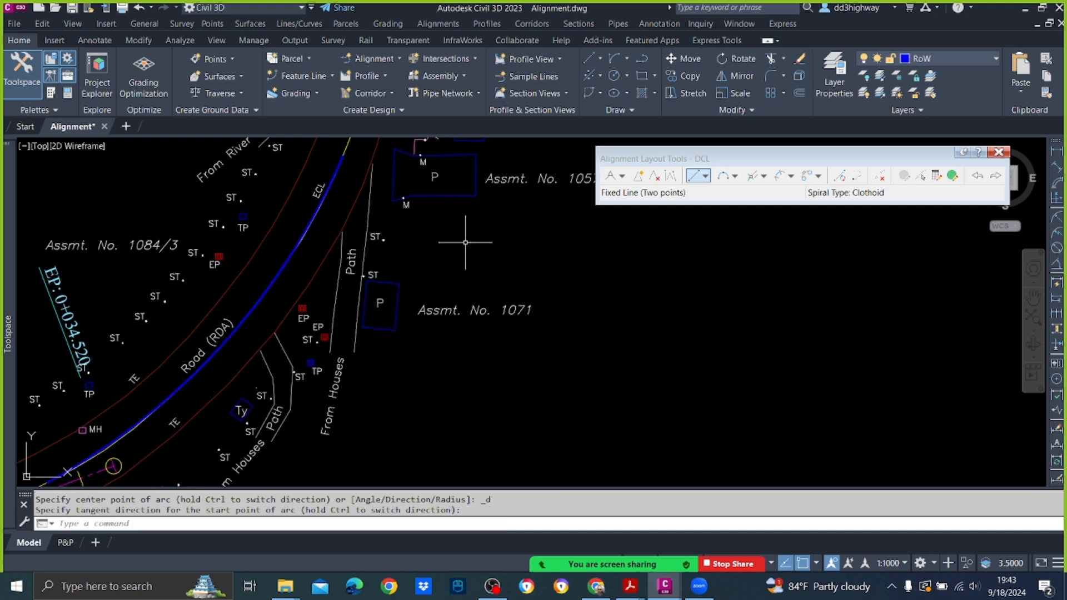
Step: List the properties of the new trial arc on the bend to read its radius
left_click(290, 262)
type("LI")
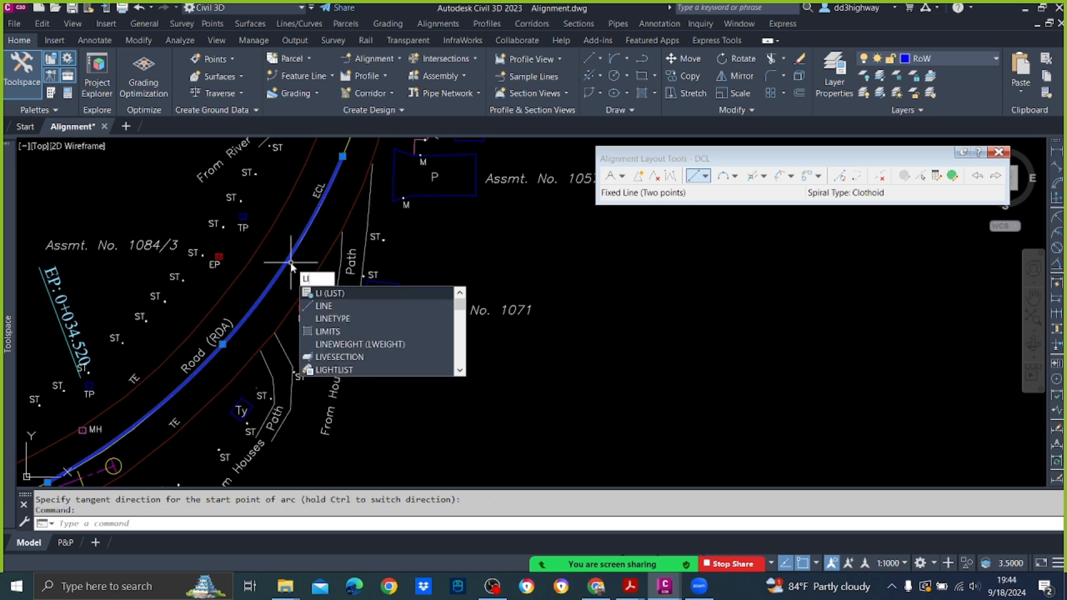
key("Return")
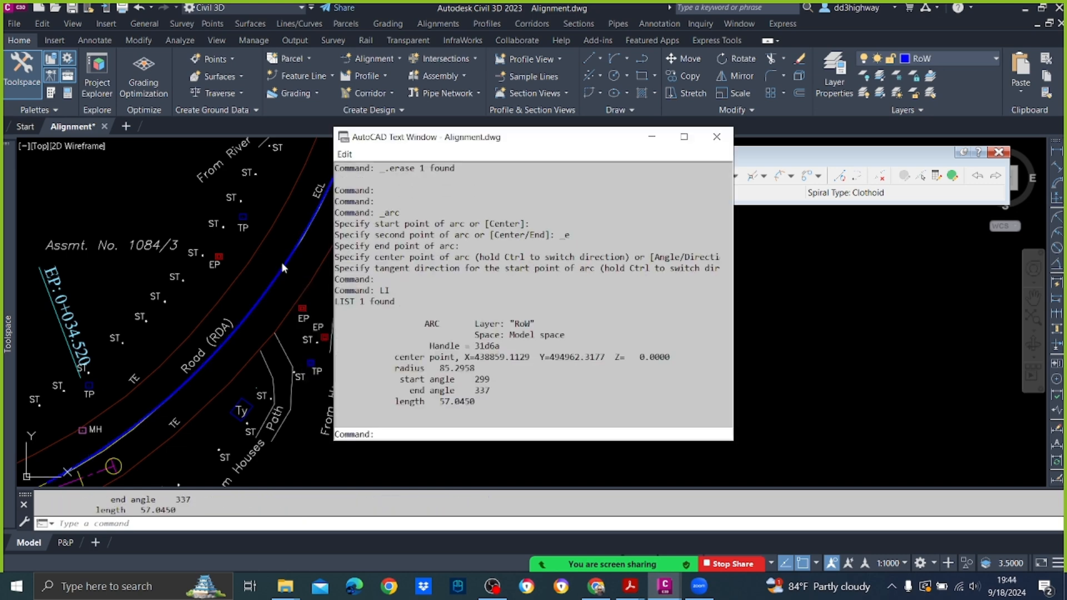
left_click(716, 137)
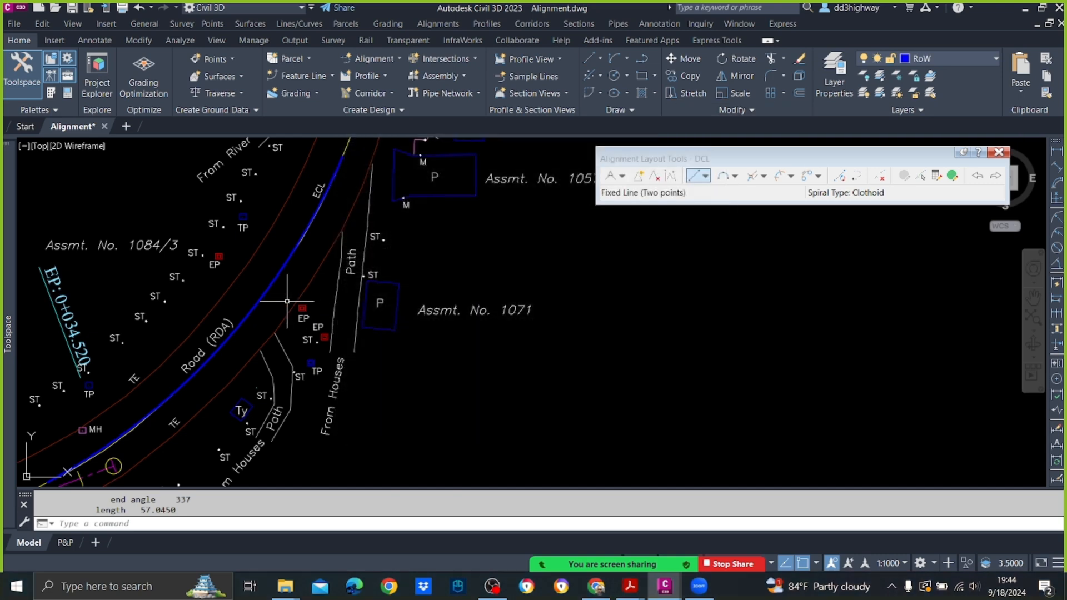
Step: Erase the second trial arc from the existing centreline's bend
left_click(280, 272)
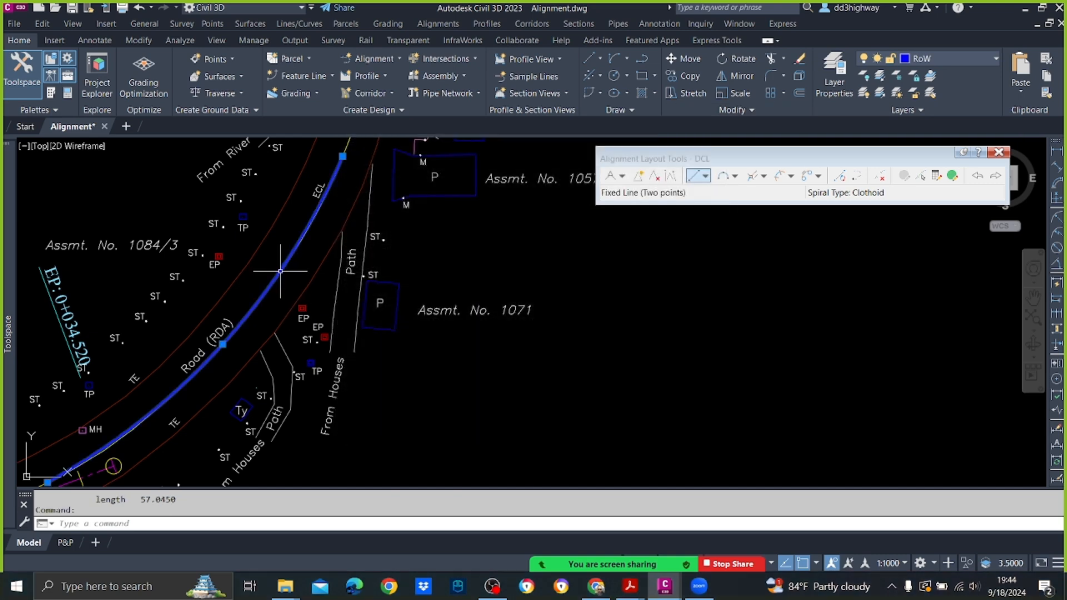
key("Delete")
scroll(322, 298, "down", 3)
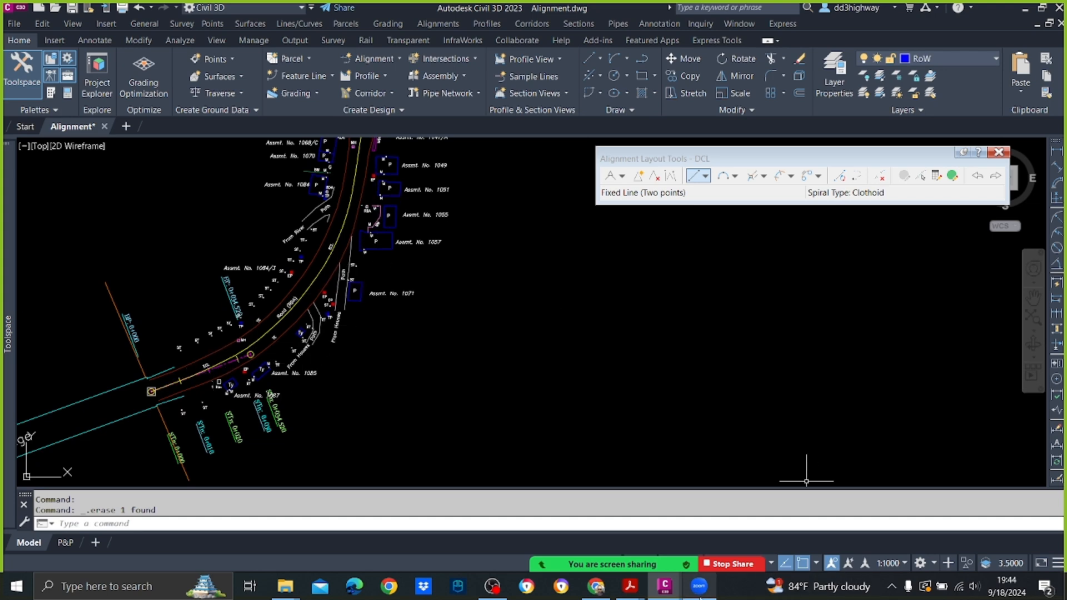
Step: Check the bend's radius against the minimum radii and superelevations table in the Highway Design Theory PDF in Acrobat, and return to the Civil 3D drawing
left_click(640, 592)
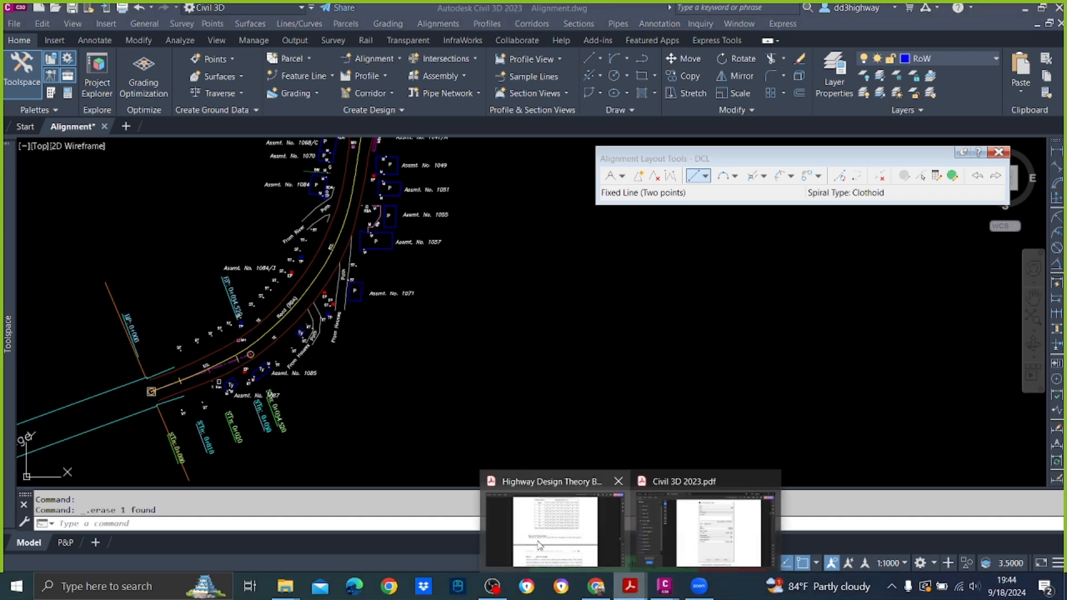
left_click(541, 549)
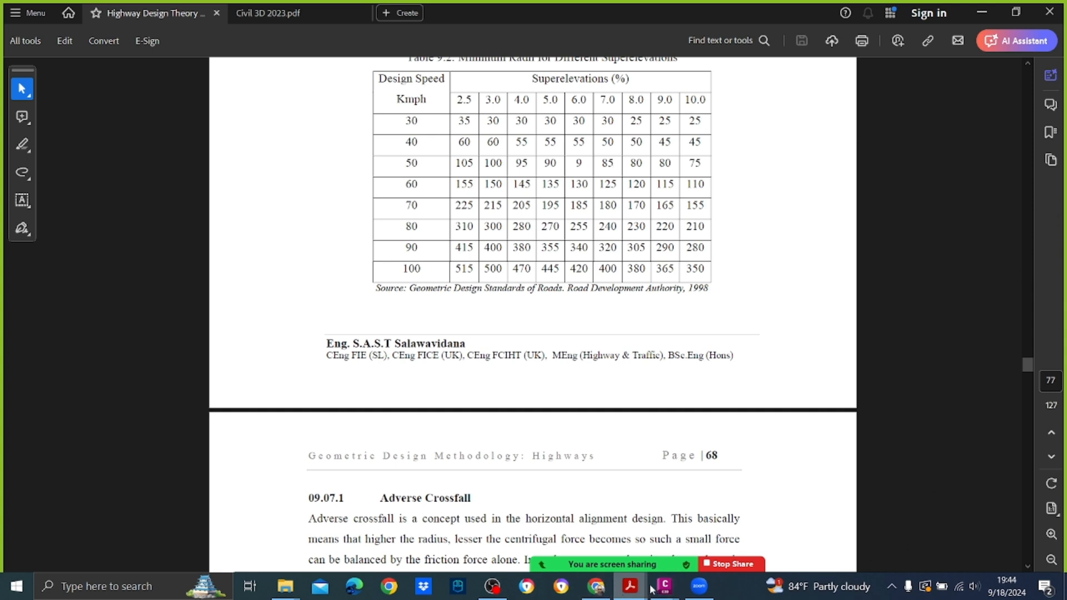
mouse_move(664, 588)
left_click(707, 538)
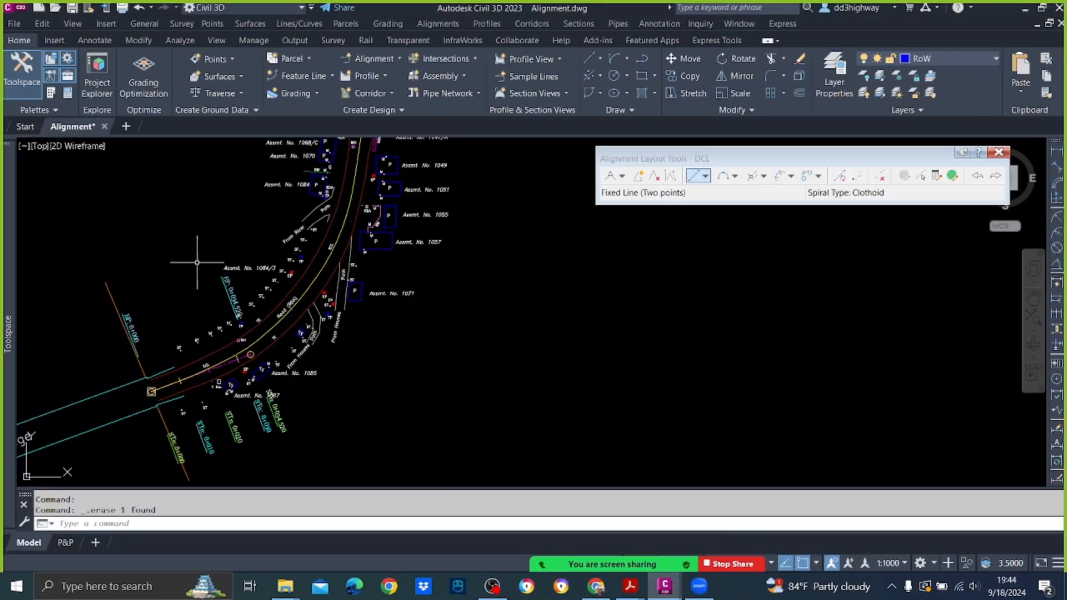
scroll(317, 244, "down", 5)
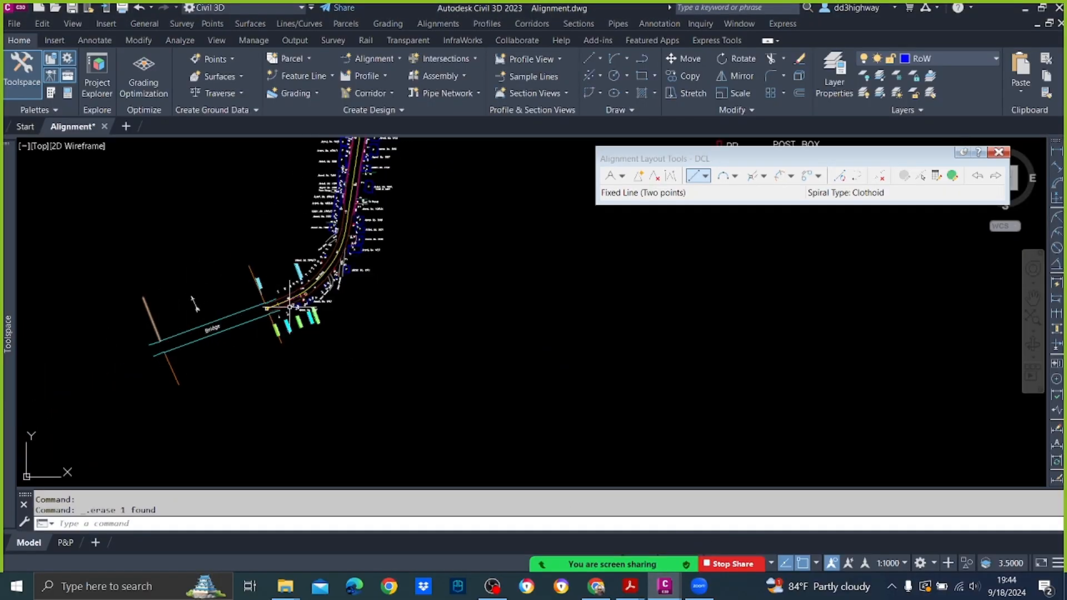
scroll(287, 305, "up", 4)
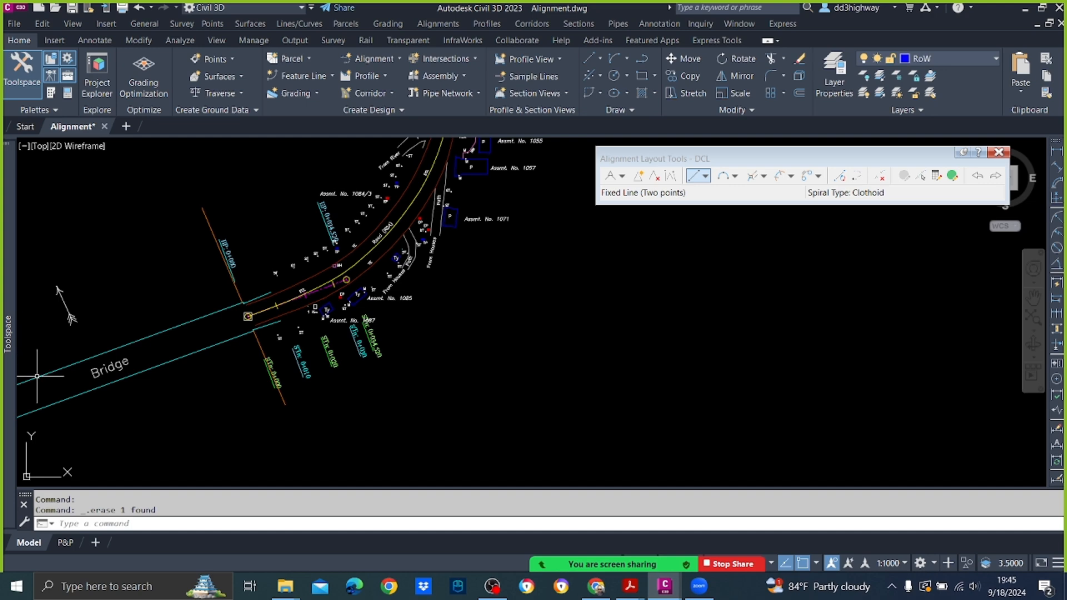
mouse_move(640, 589)
left_click(561, 525)
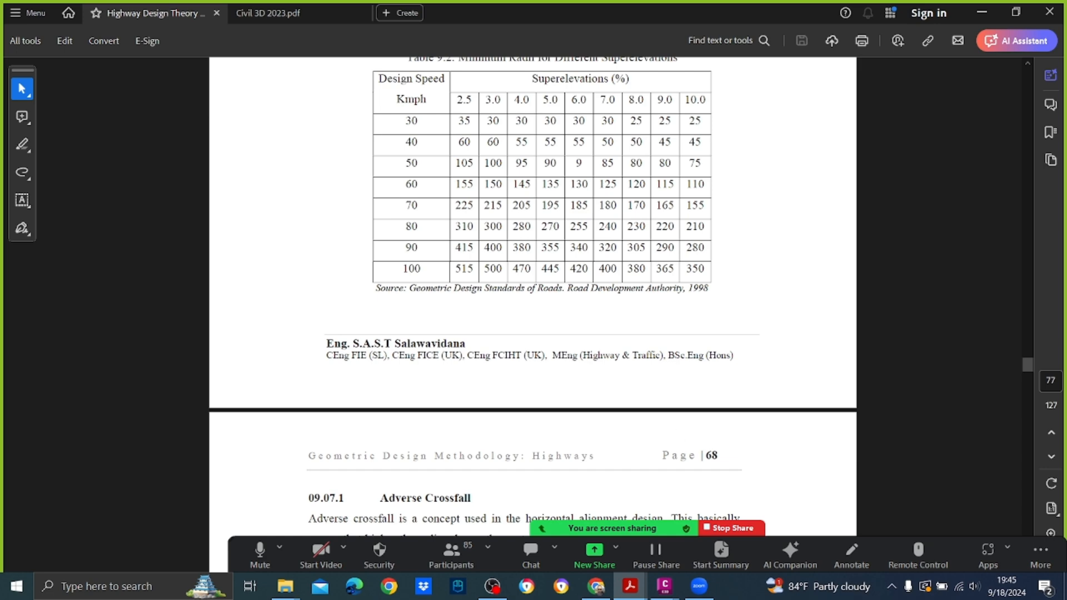
mouse_move(665, 586)
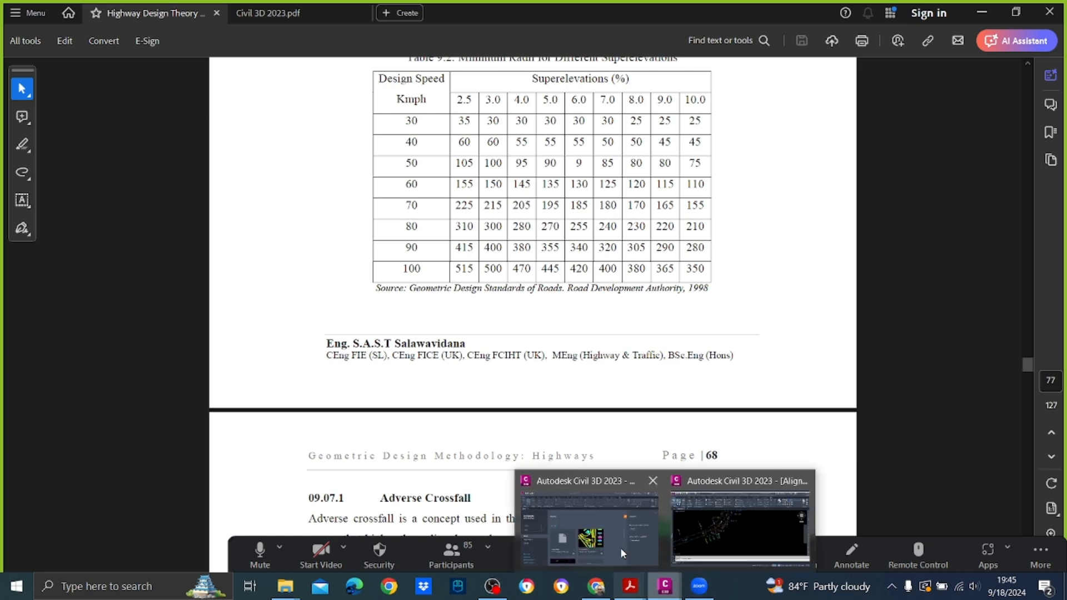
left_click(701, 528)
Step: Start a Floating Curve (From entity, radius, through point) attached to the end of the first DCL tangent, with a radius of 85 m
middle_click_drag(511, 174, 520, 256)
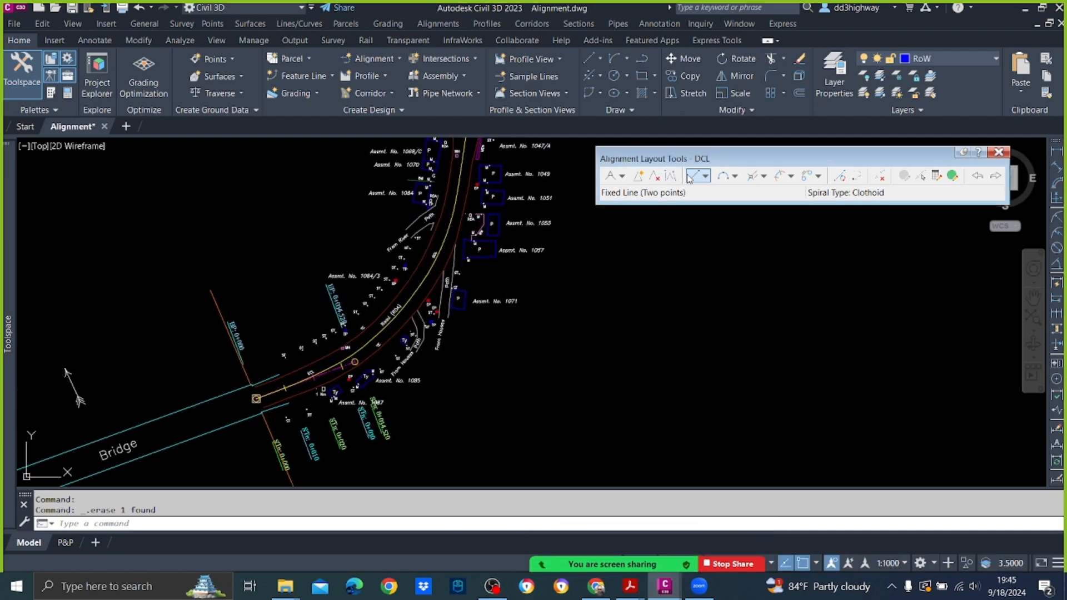
left_click(734, 176)
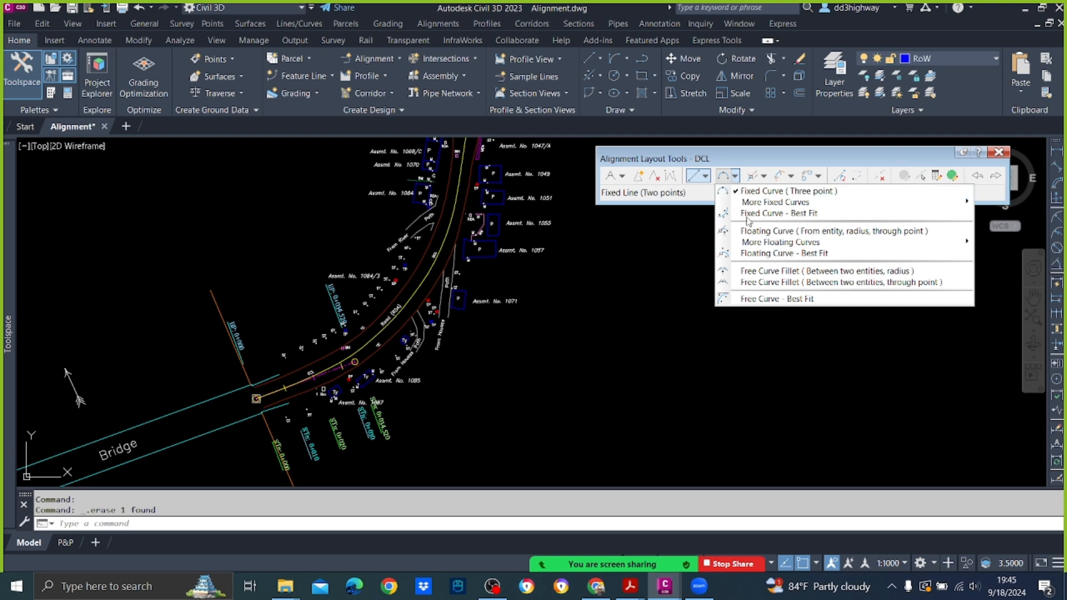
mouse_move(749, 246)
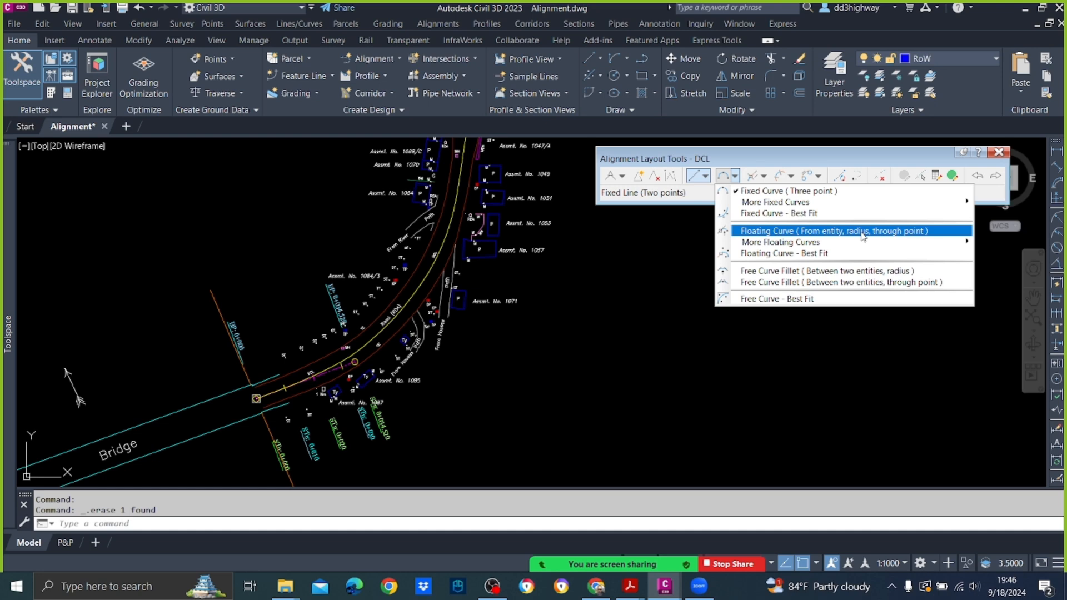
left_click(897, 232)
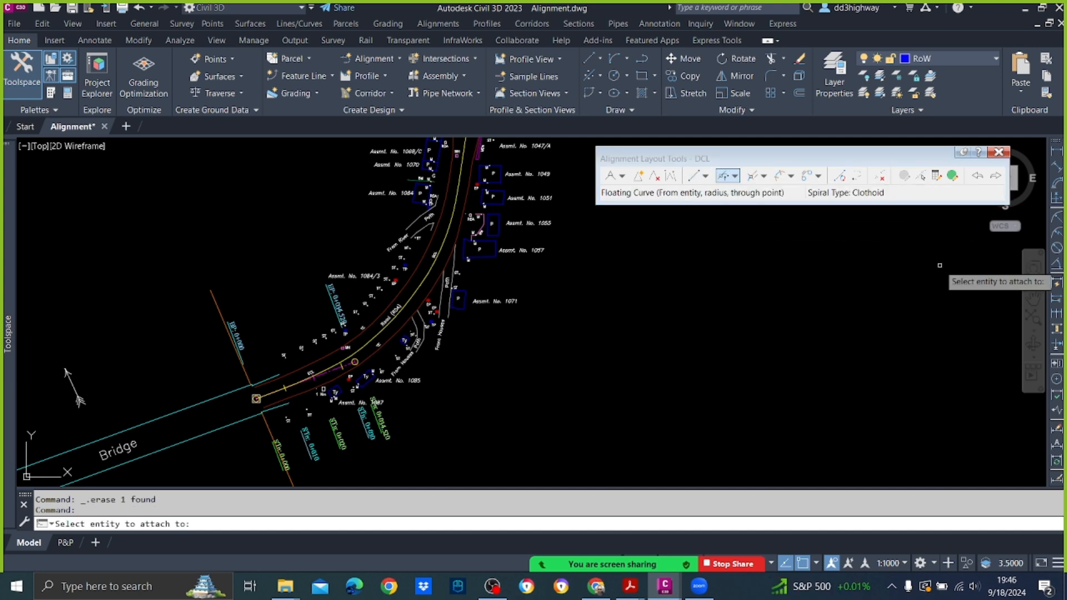
scroll(361, 360, "up", 4)
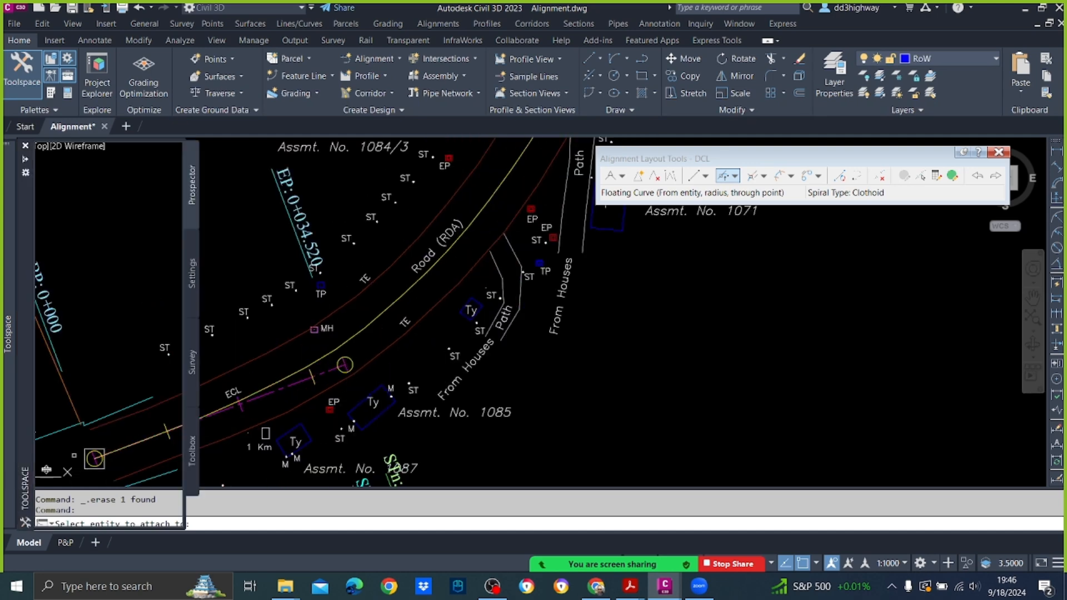
mouse_move(329, 388)
middle_mouse_down()
mouse_move(558, 314)
mouse_move(418, 361)
middle_mouse_up()
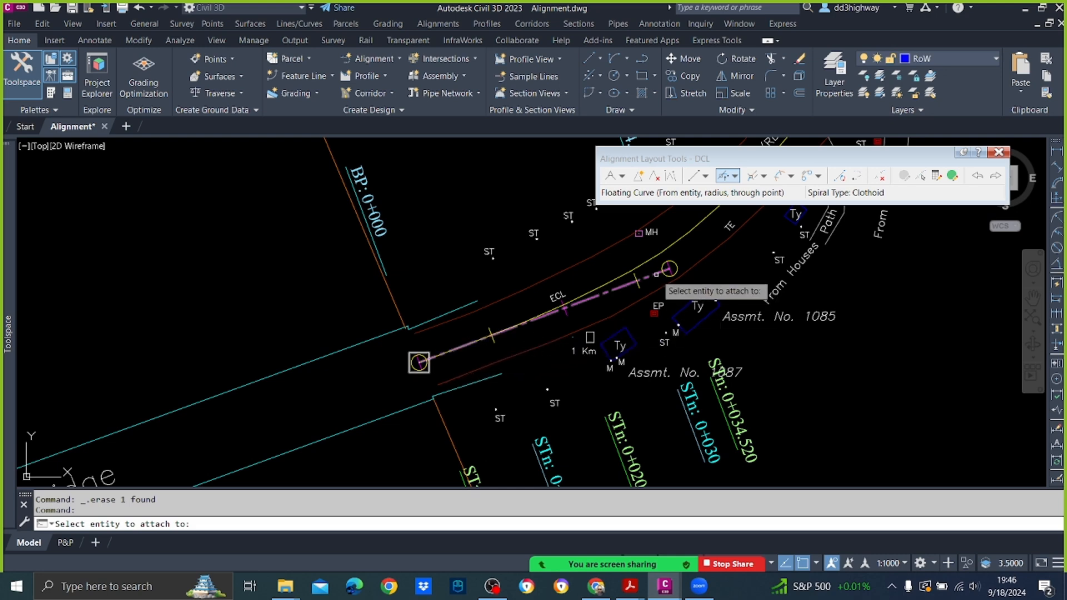
left_click(657, 274)
scroll(673, 289, "down", 5)
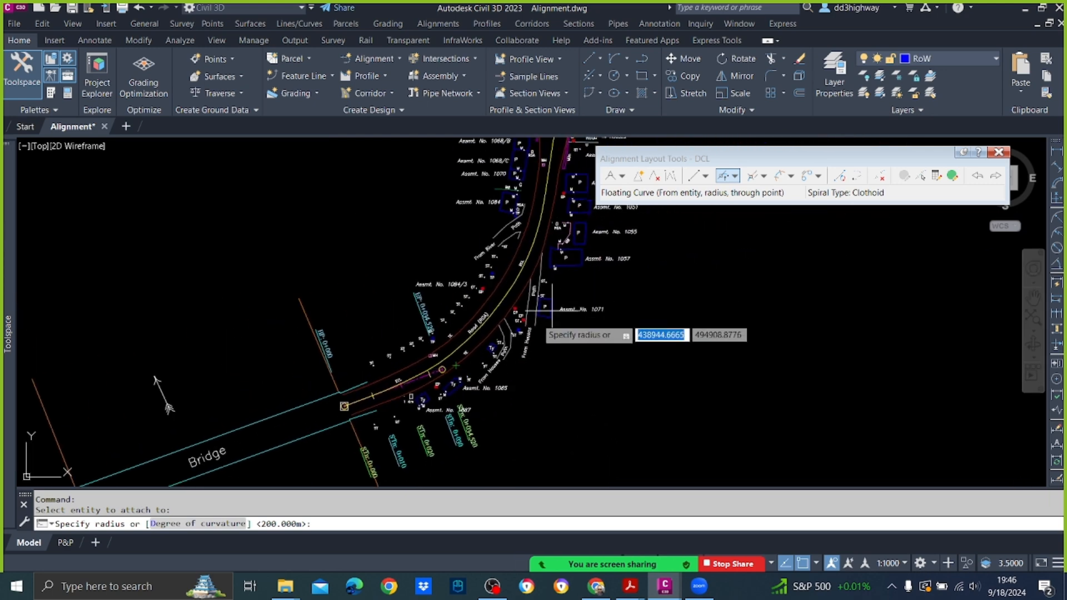
middle_click_drag(550, 317, 473, 367)
type("85")
key("Return")
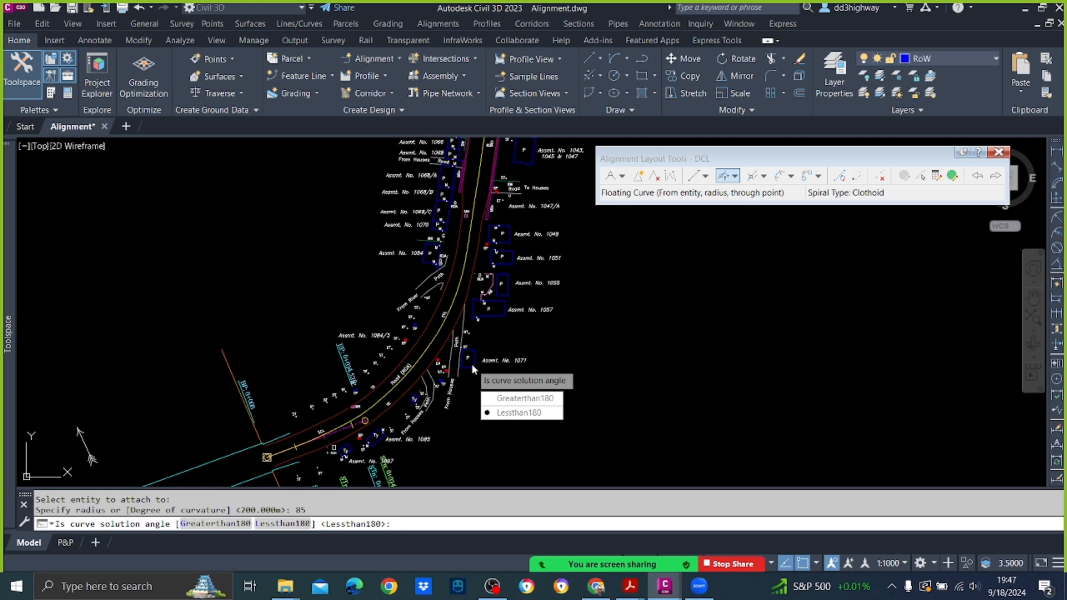
Step: Finish the 85 m floating curve with the Lessthan180 solution and object snap off, ending on the existing centreline at about station 0+105
left_click(520, 415)
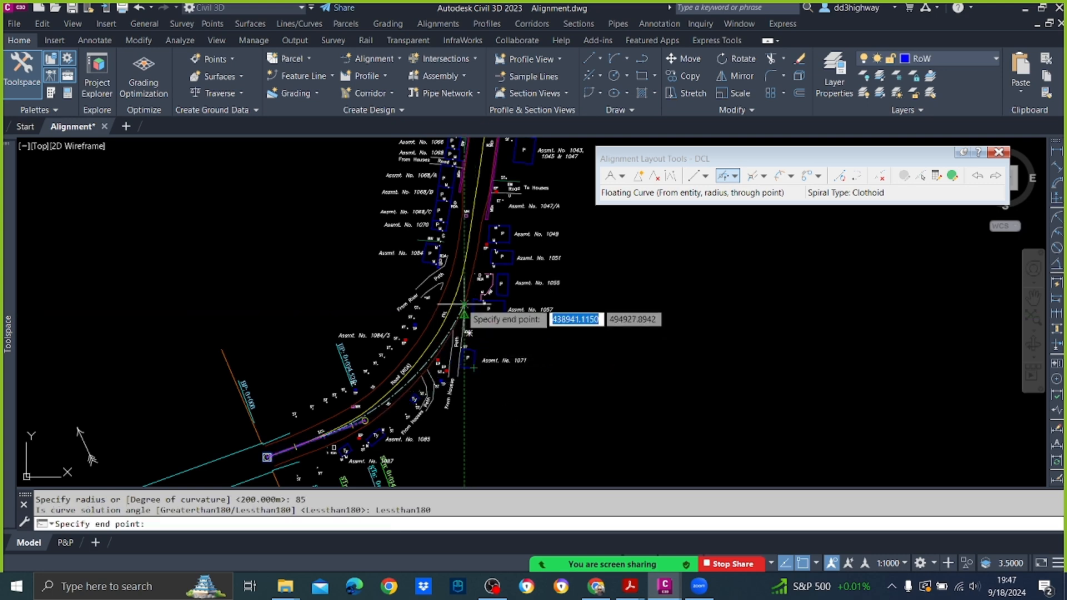
key("F3")
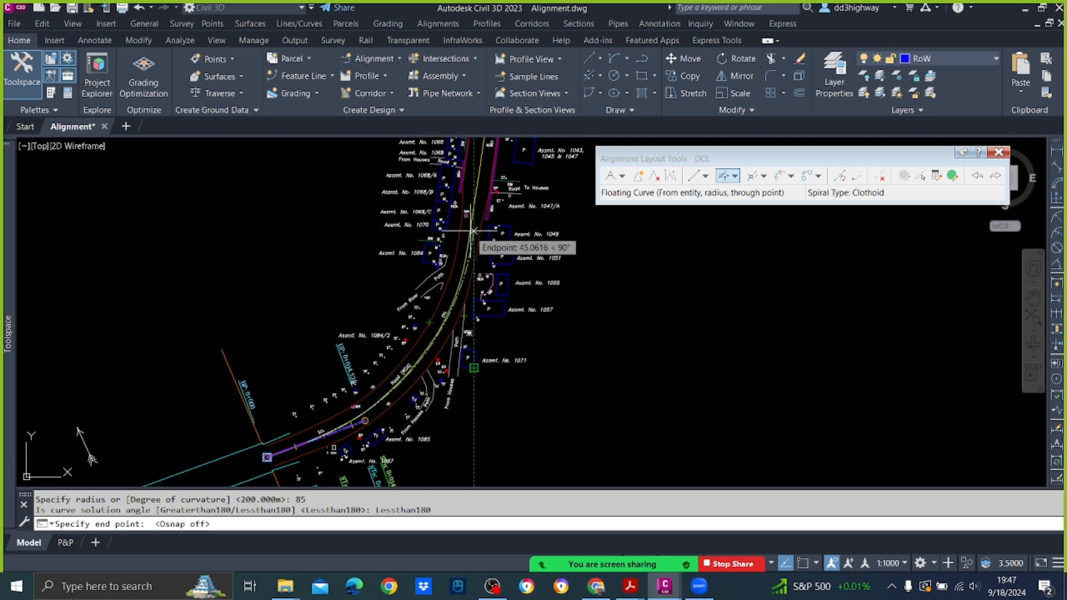
scroll(464, 235, "up", 4)
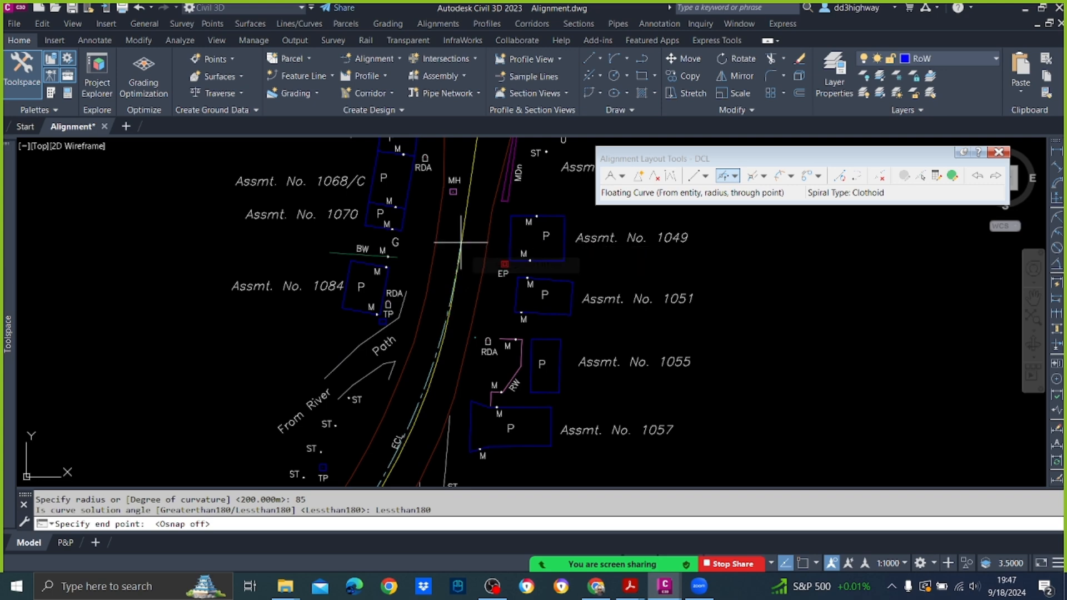
left_click(461, 242)
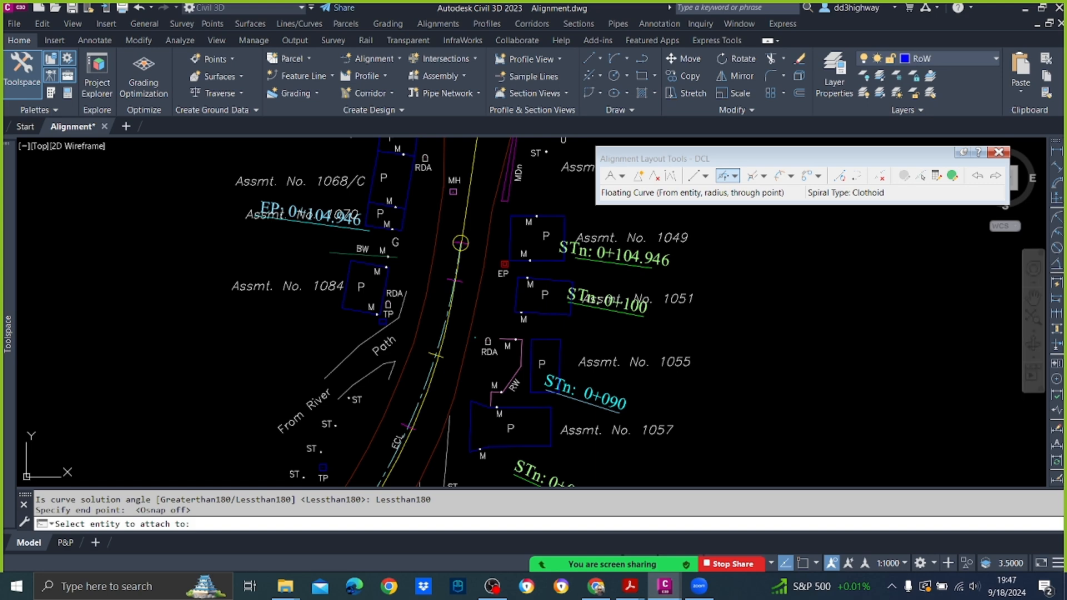
scroll(461, 242, "down", 2)
key("Escape")
scroll(312, 245, "down", 3)
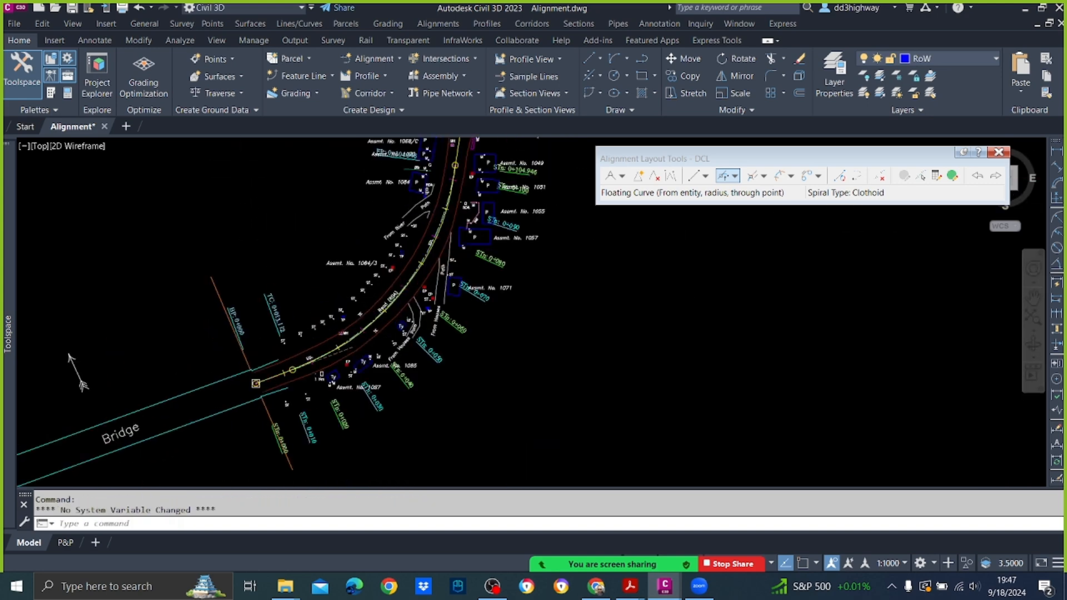
Step: Draw two crossing straight lines in the empty area beside the road, below the survey legend
scroll(375, 299, "up", 2)
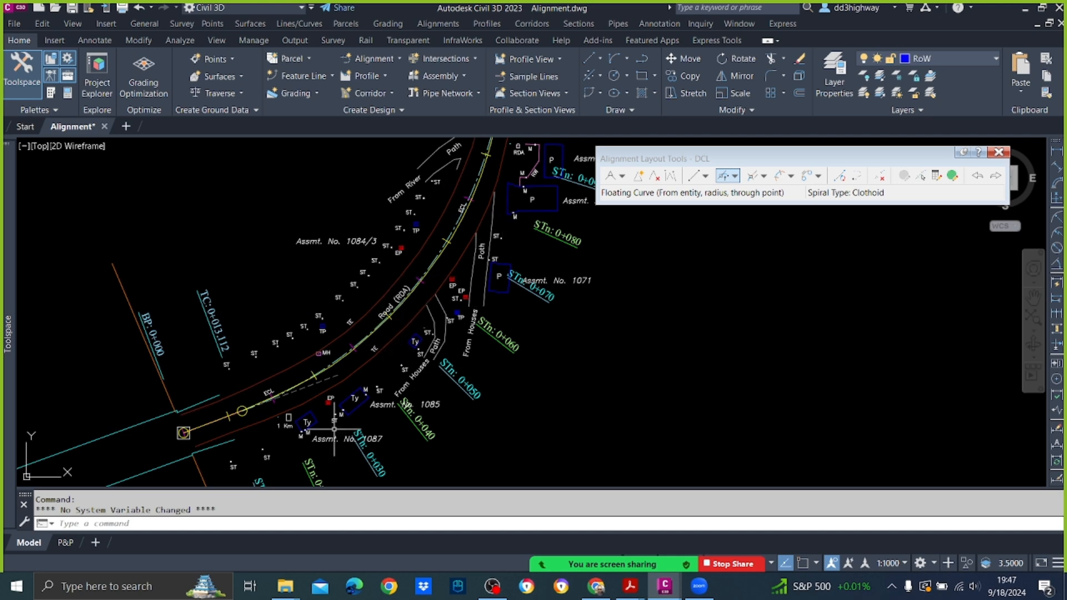
scroll(432, 245, "down", 3)
scroll(460, 213, "up", 3)
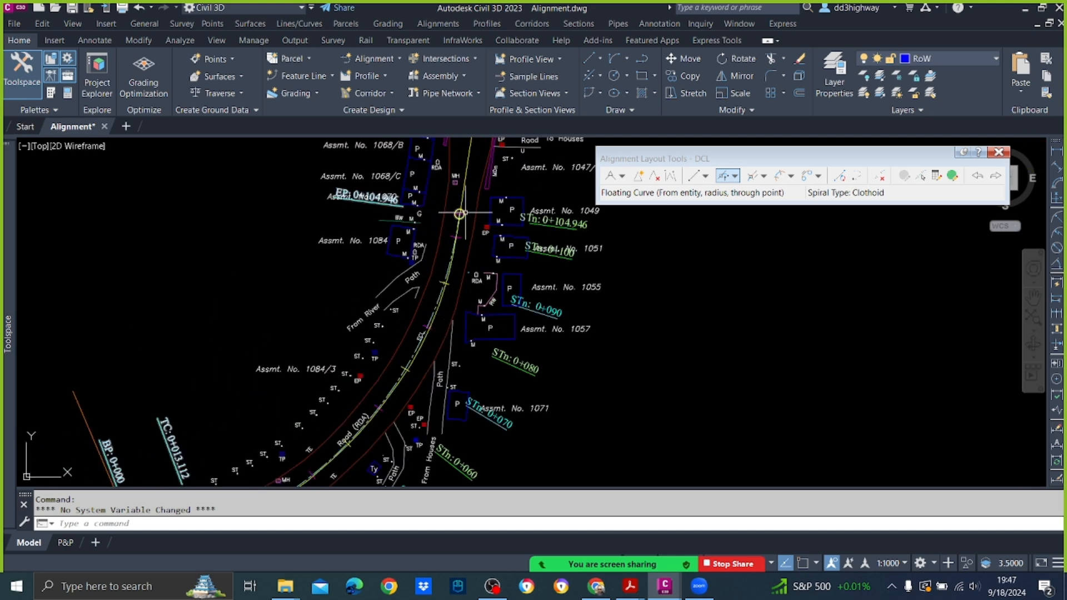
scroll(466, 228, "down", 7)
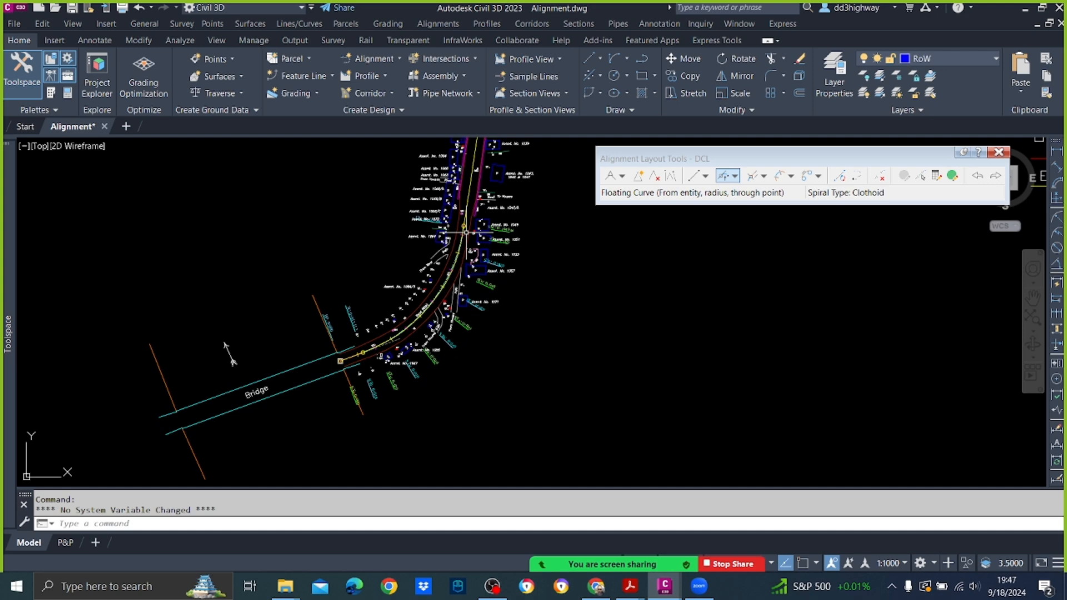
middle_click_drag(527, 340, 260, 343)
type("L")
key("Return")
left_click(343, 420)
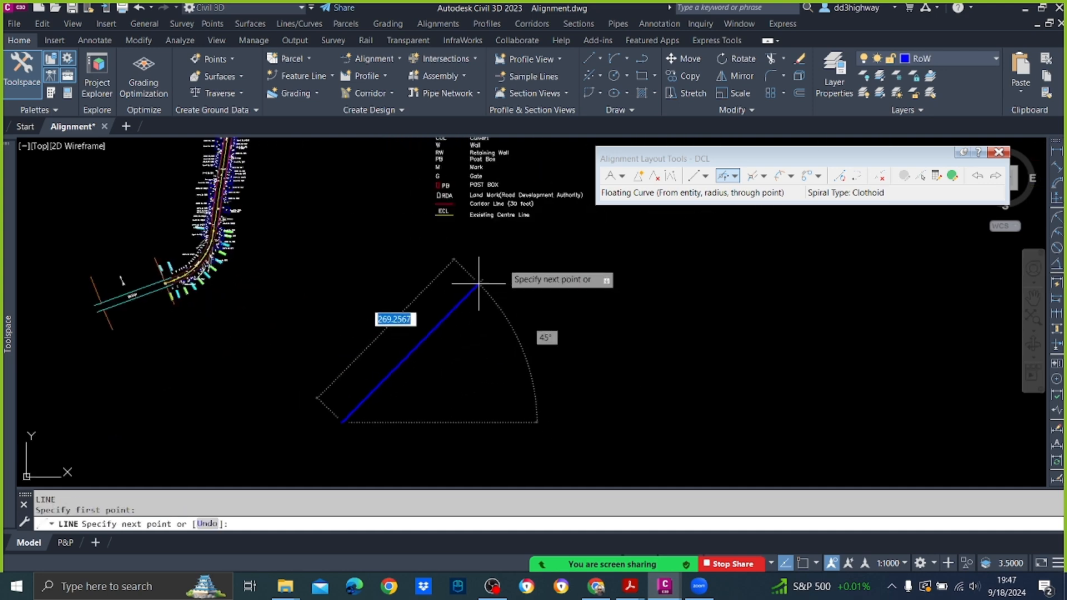
left_click(512, 256)
key("Return")
type("L")
key("Return")
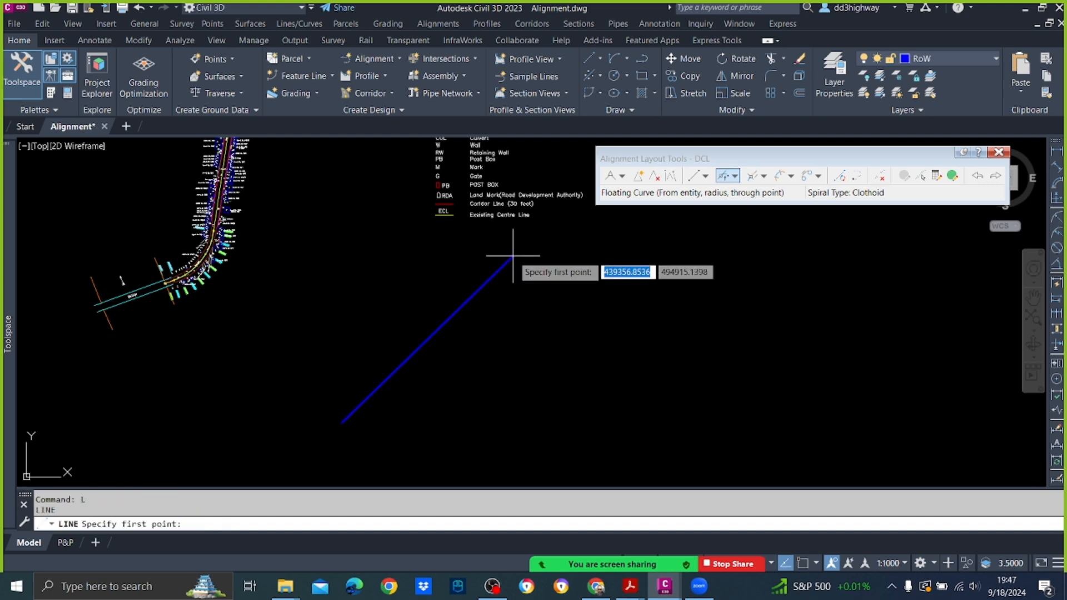
left_click(309, 272)
left_click(549, 424)
key("Escape")
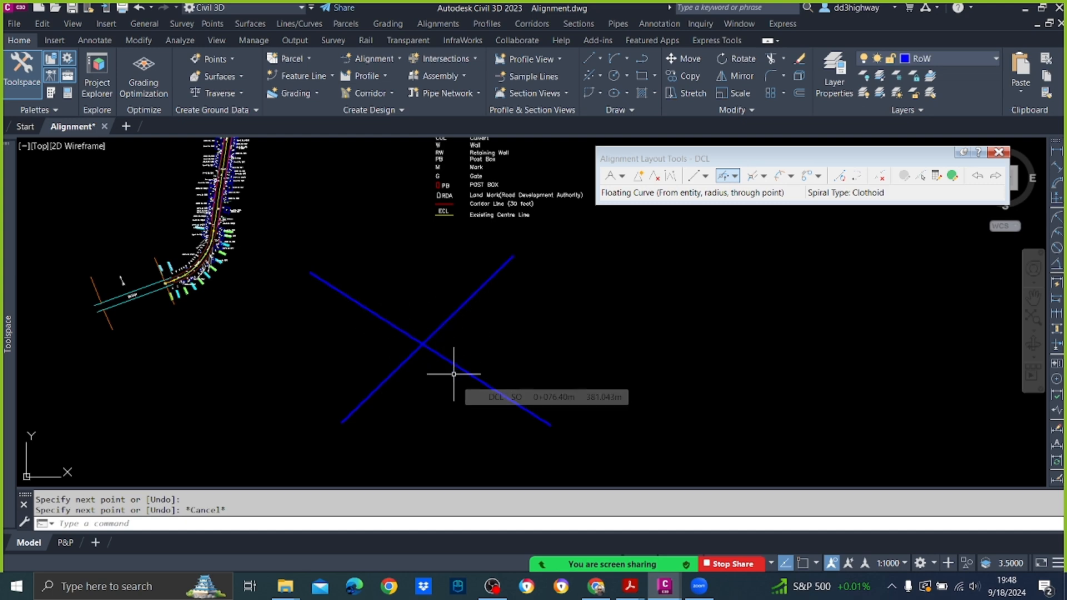
Step: Erase the two crossing lines beside the road
mouse_move(447, 371)
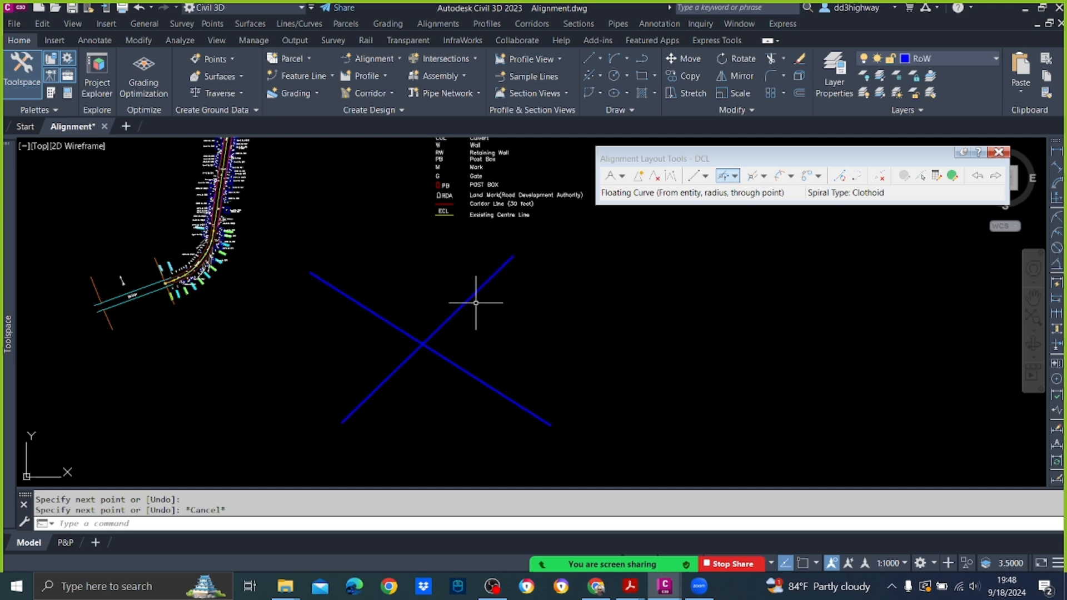
left_click(493, 438)
left_click(360, 299)
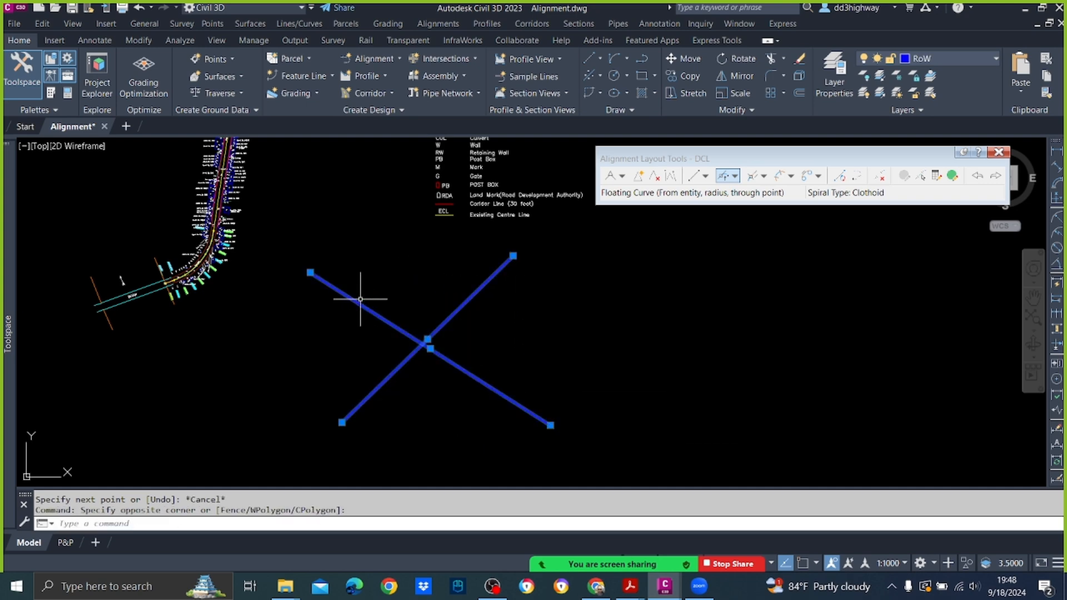
key("Delete")
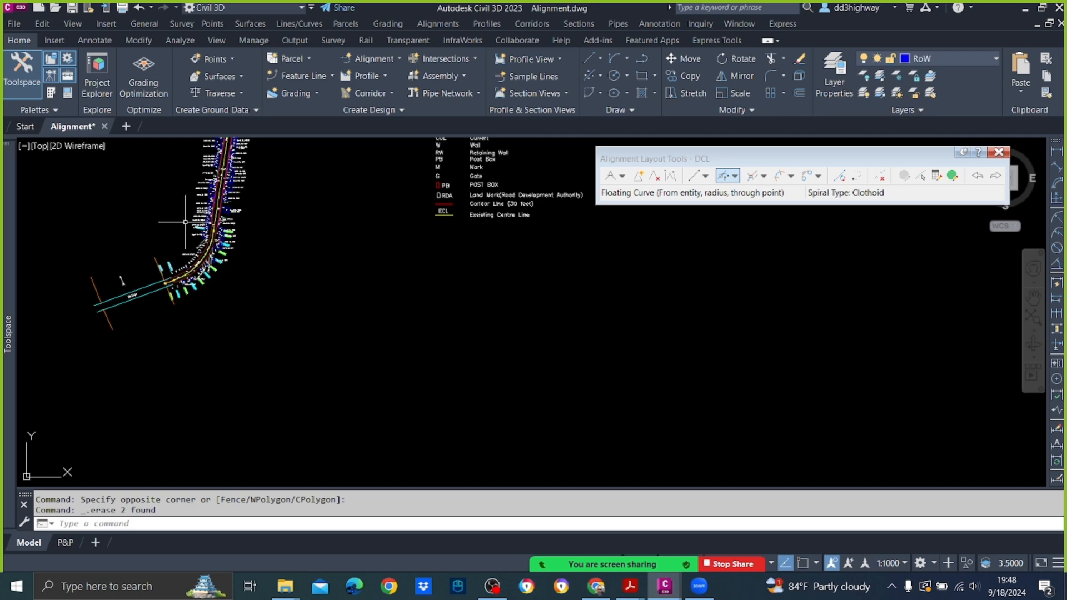
Step: Examine the fit of the new DCL curve around the bend and the straight stretch of road beyond its end
scroll(211, 216, "up", 3)
scroll(210, 215, "up", 5)
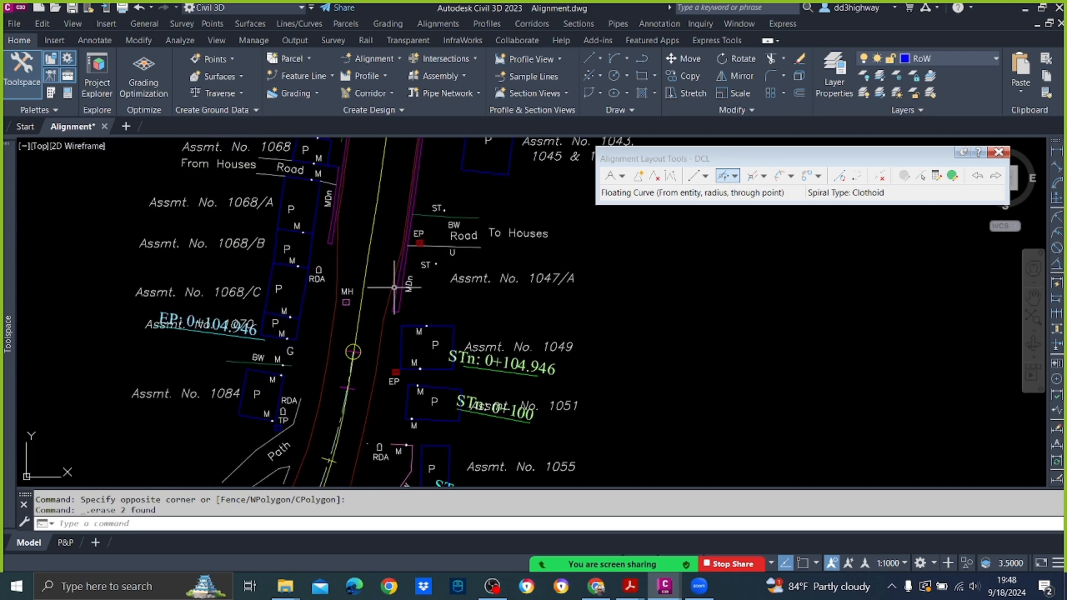
scroll(409, 328, "down", 5)
scroll(378, 401, "up", 5)
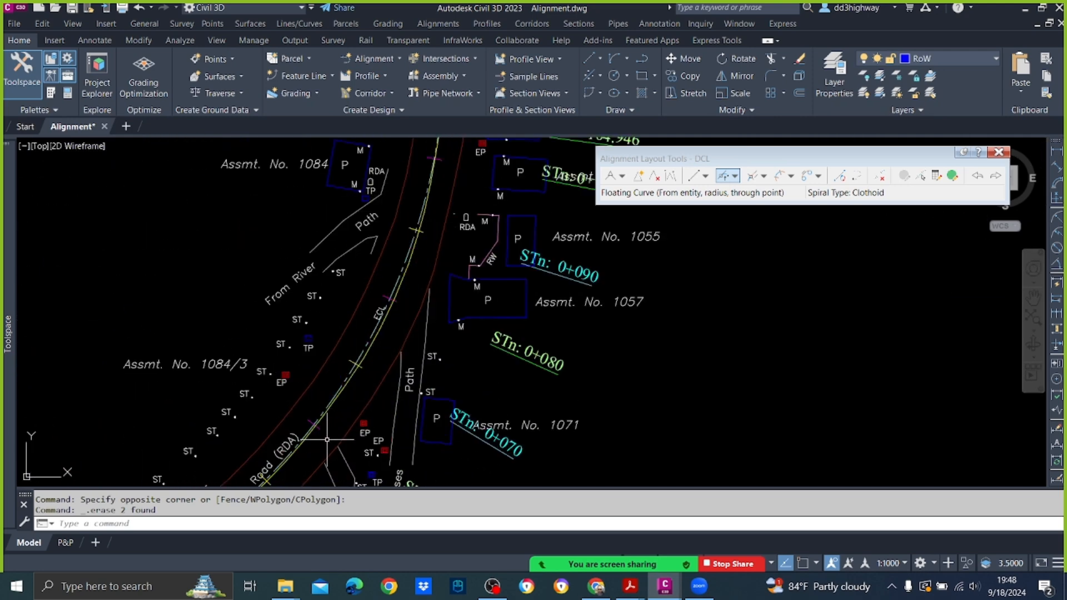
scroll(358, 403, "down", 3)
scroll(402, 284, "up", 2)
scroll(402, 284, "down", 5)
middle_click_drag(374, 396, 369, 415)
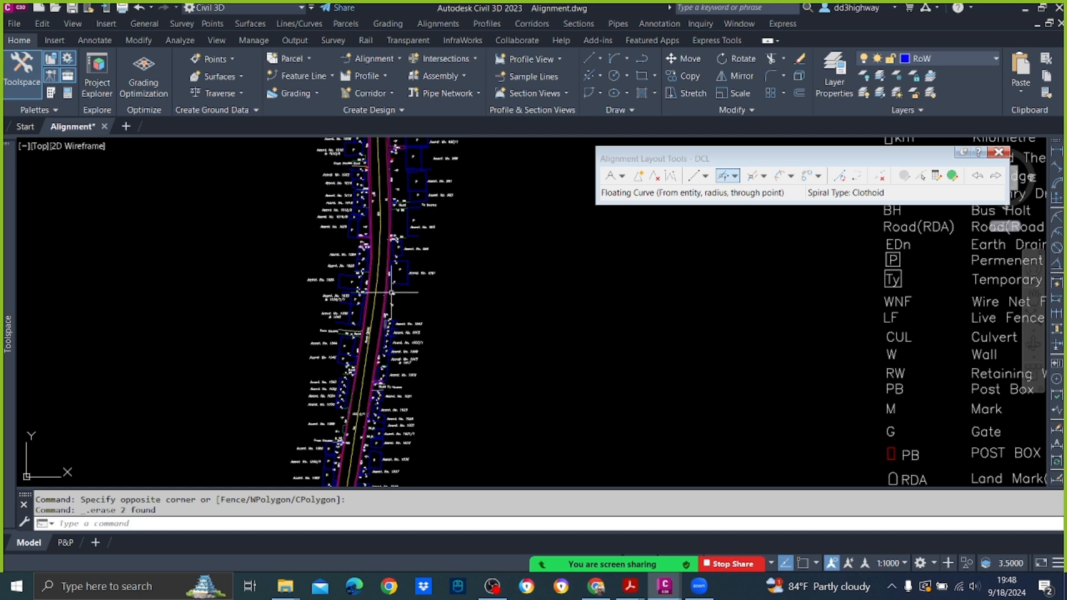
scroll(418, 283, "down", 3)
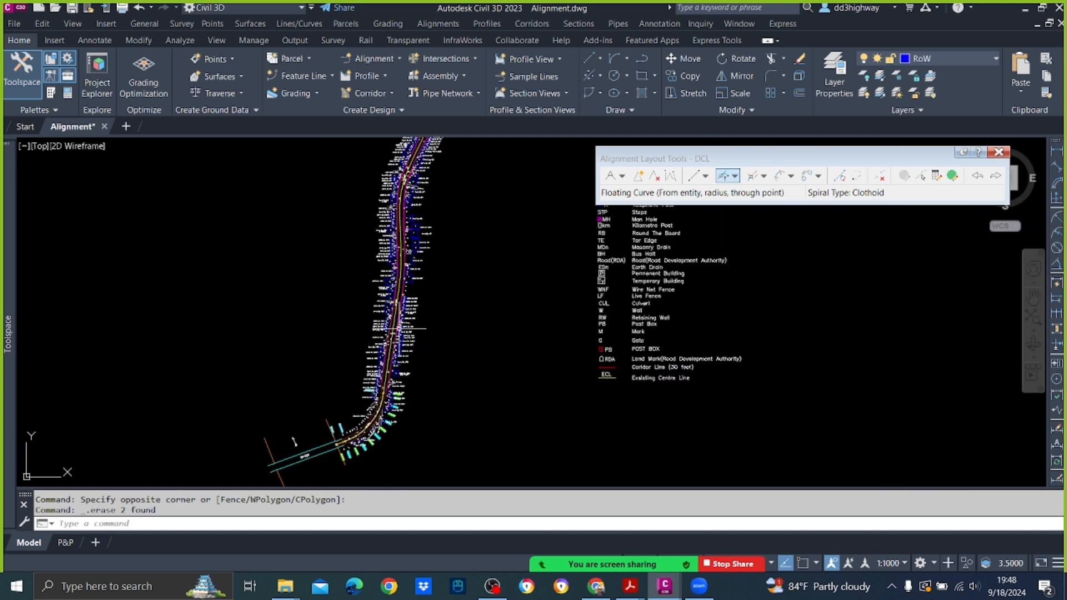
scroll(418, 282, "up", 1)
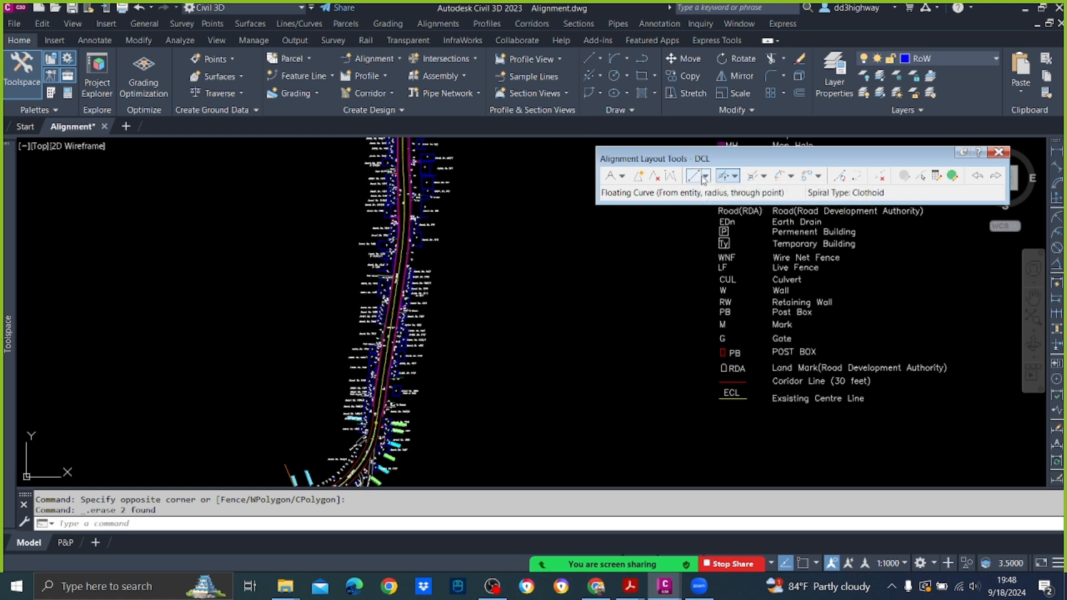
Step: Start a Floating Line (From curve, through point) attached to the end of the 85 m DCL curve
left_click(706, 176)
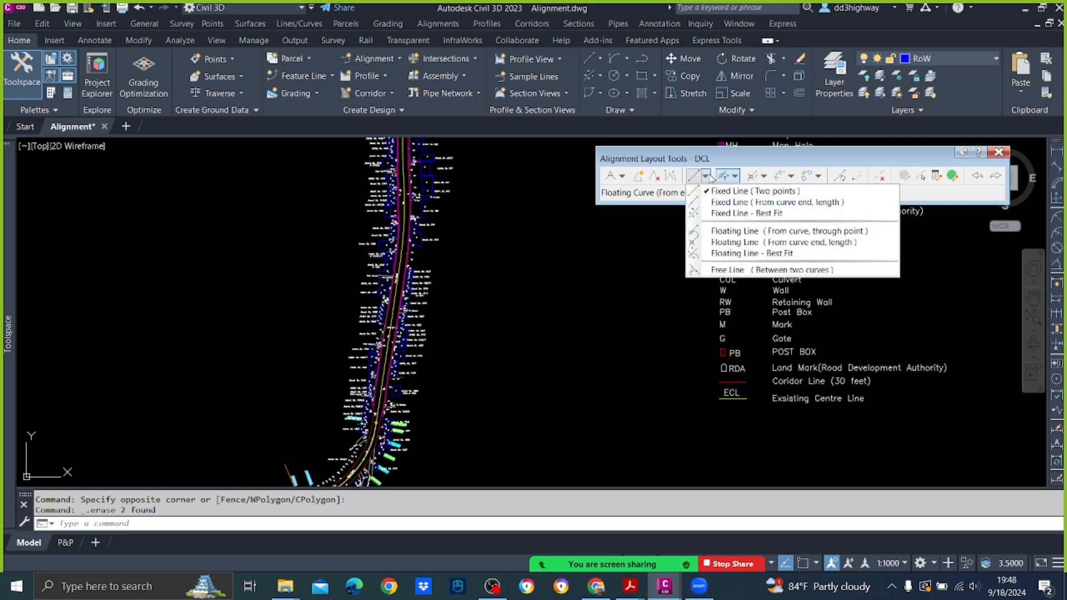
left_click(718, 231)
scroll(350, 430, "up", 3)
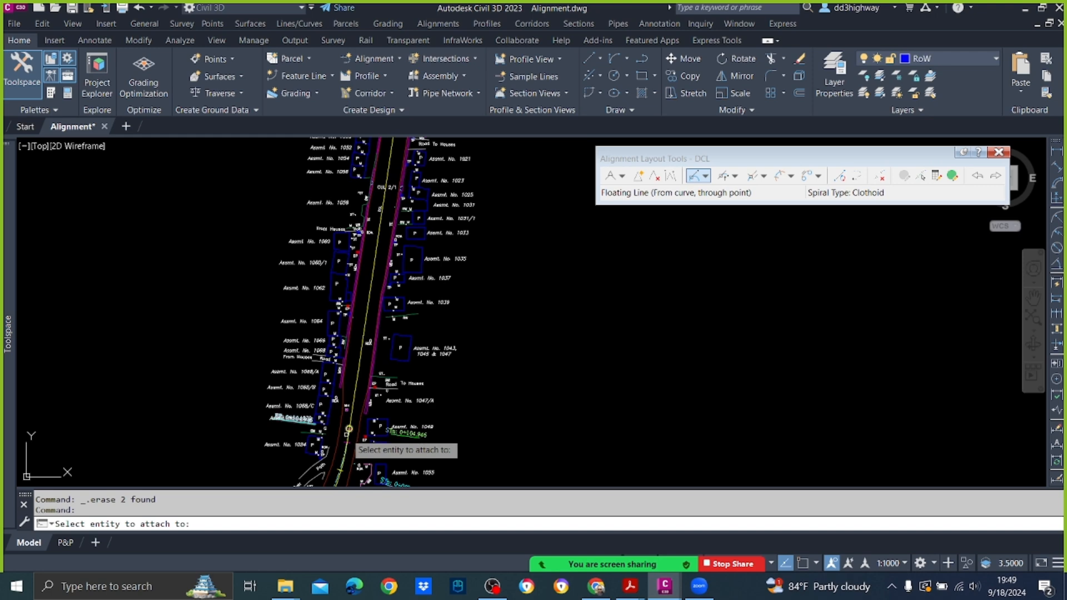
scroll(348, 429, "up", 5)
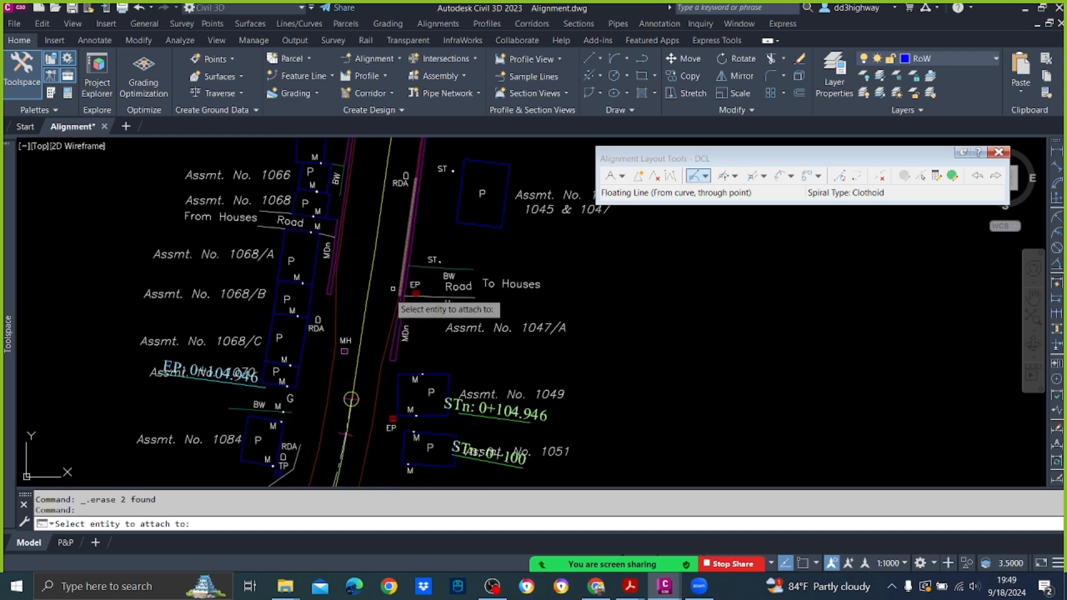
scroll(348, 428, "up", 6)
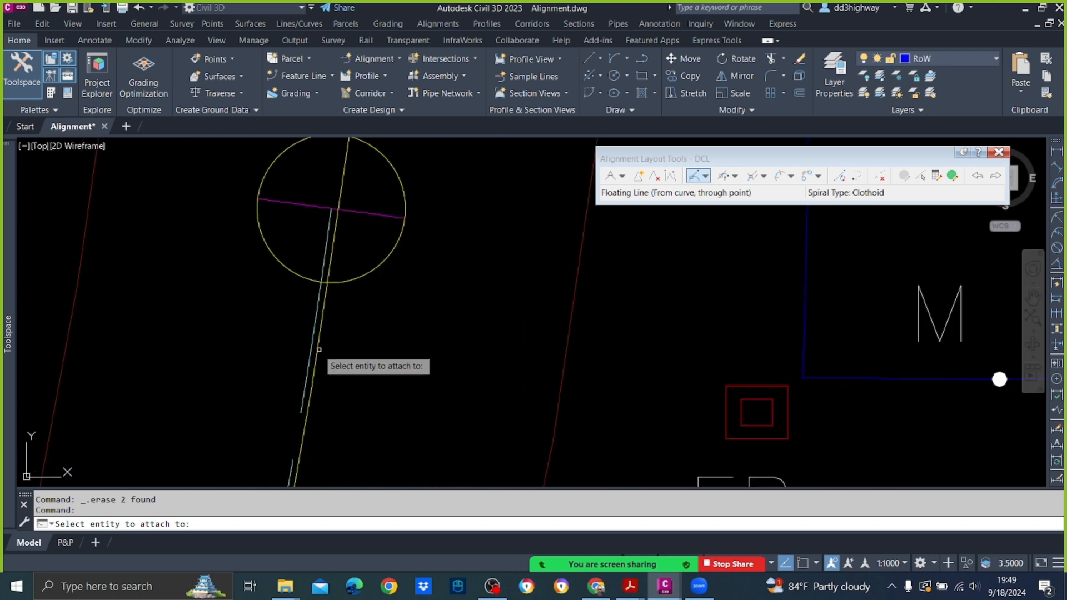
left_click(318, 333)
Step: End the floating line near the existing centreline where the straight stretch finishes, at about station 0+284, and close the command
scroll(345, 305, "down", 8)
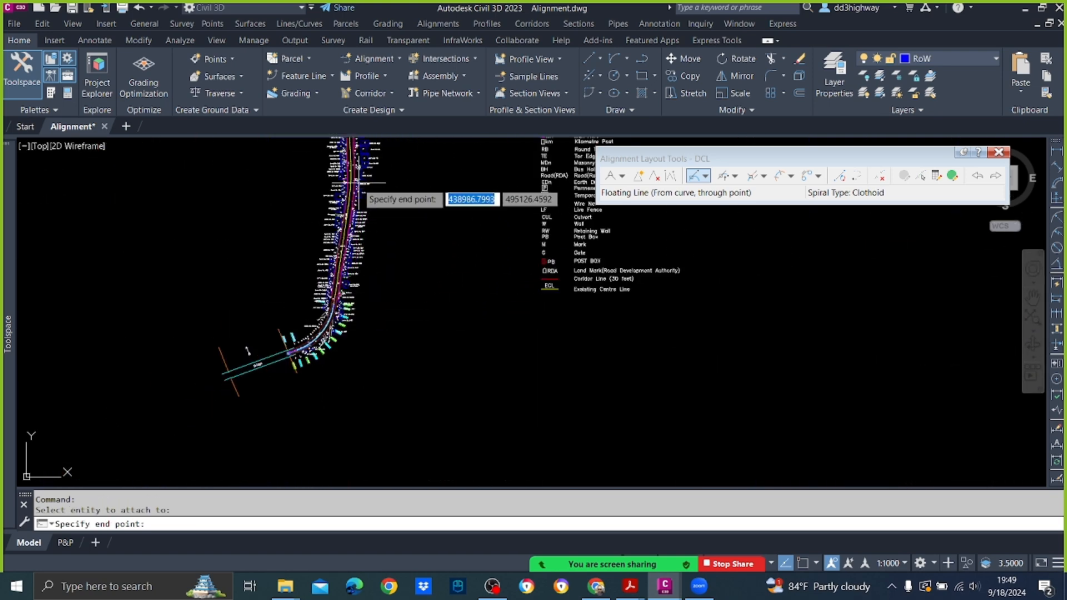
scroll(355, 244, "up", 5)
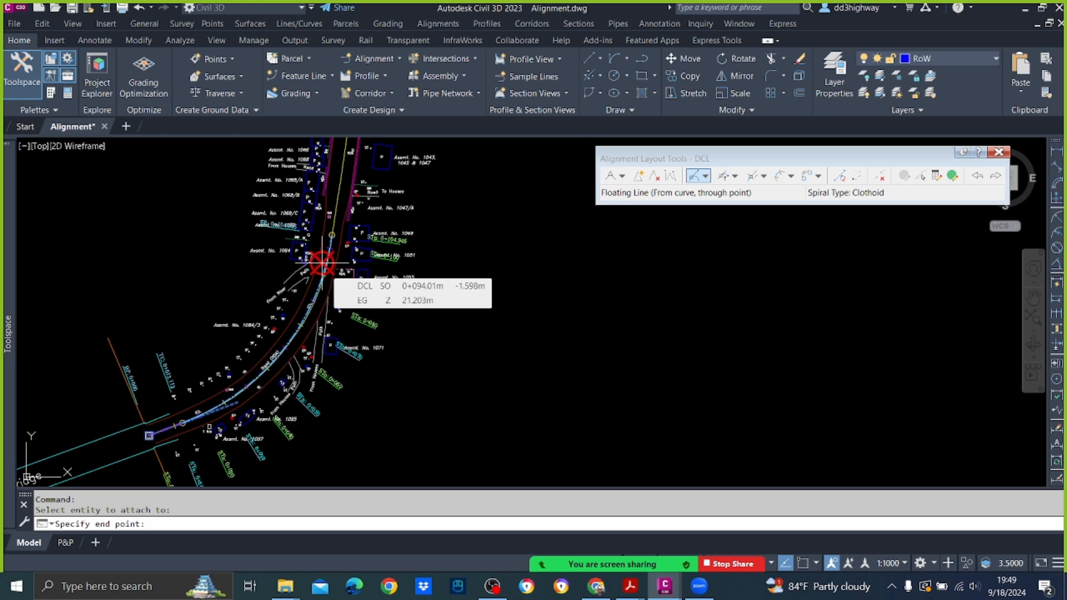
scroll(336, 283, "down", 2)
mouse_move(394, 181)
middle_mouse_down()
mouse_move(375, 211)
mouse_move(369, 324)
middle_mouse_up()
scroll(369, 289, "down", 2)
scroll(362, 239, "up", 4)
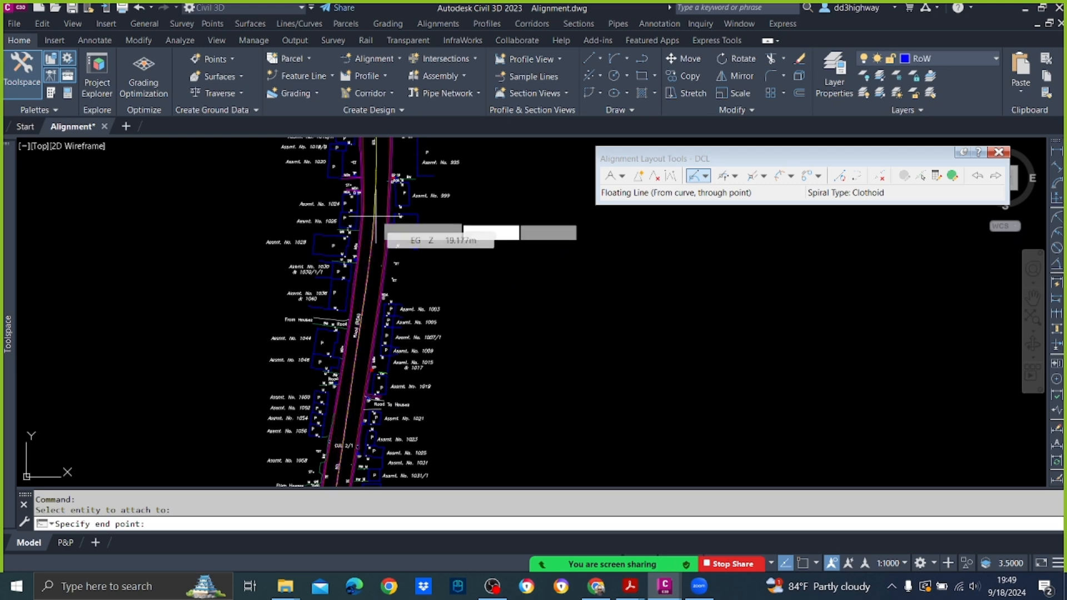
left_click(378, 195)
key("Return")
Step: Examine the existing centreline beyond the end of the new DCL tangent for the next bend
scroll(378, 194, "down", 4)
scroll(386, 227, "up", 8)
middle_click_drag(387, 226, 421, 396)
scroll(421, 395, "down", 6)
scroll(411, 393, "up", 7)
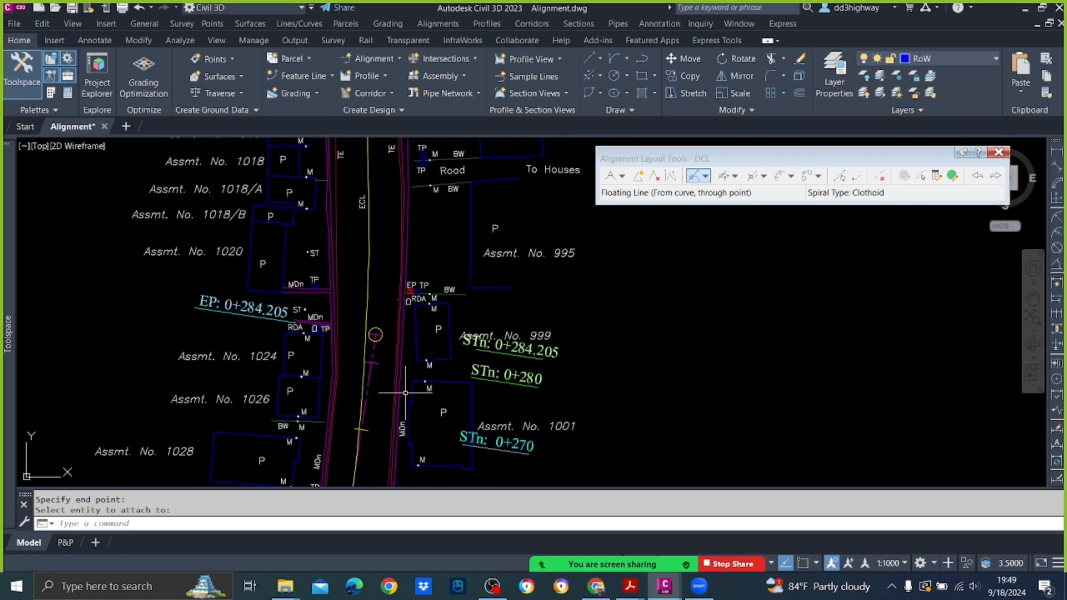
scroll(405, 393, "down", 3)
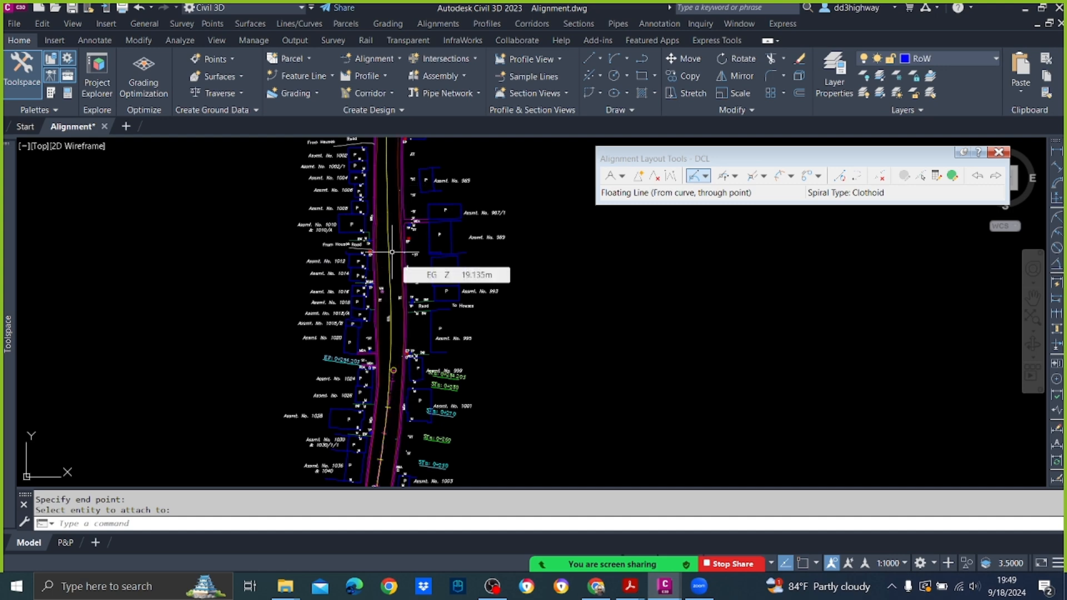
scroll(391, 251, "up", 5)
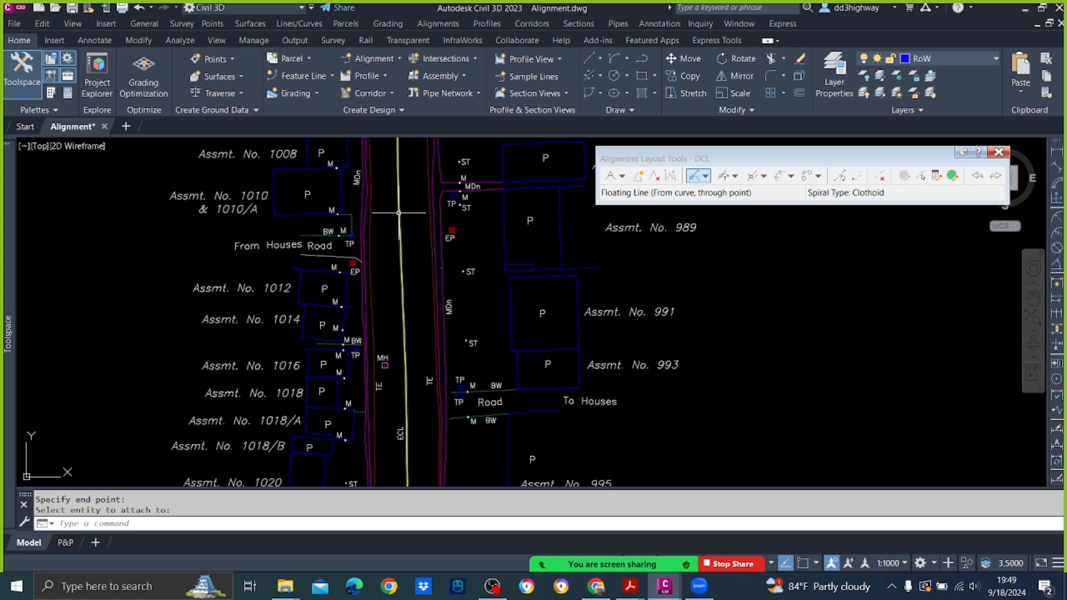
scroll(404, 238, "down", 5)
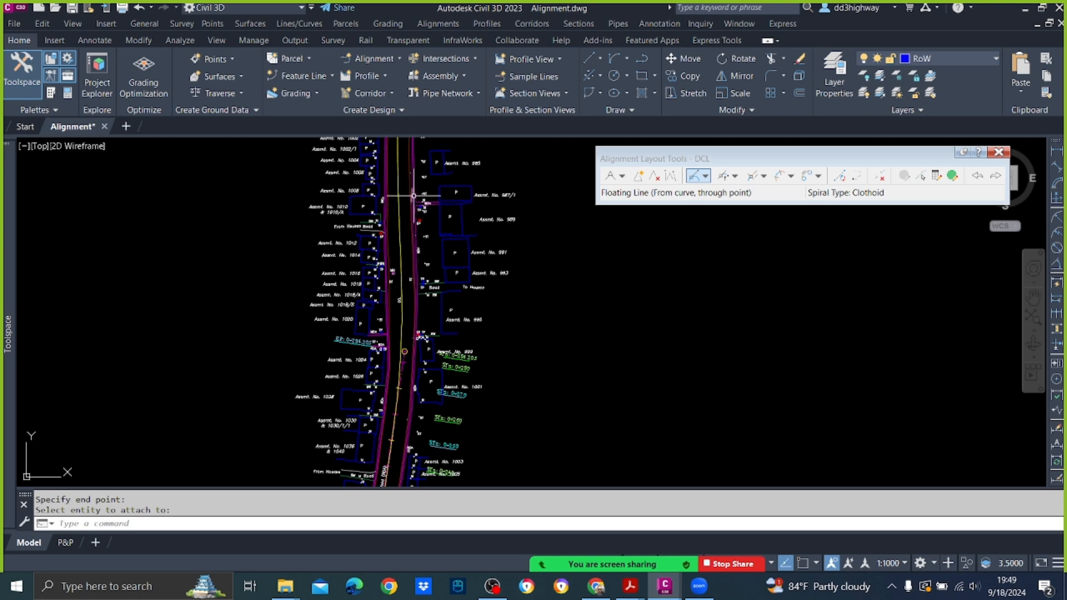
Step: Start a Floating Curve (From entity, radius, through point) from the end of the last DCL tangent, with a 250 m radius and the Lessthan180 solution
left_click(735, 177)
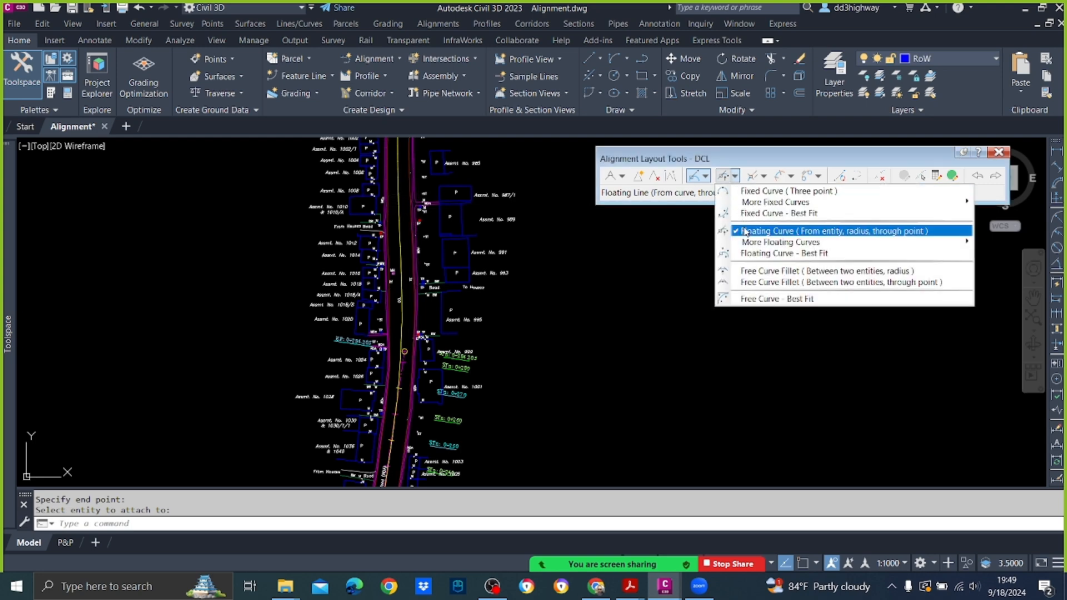
left_click(745, 233)
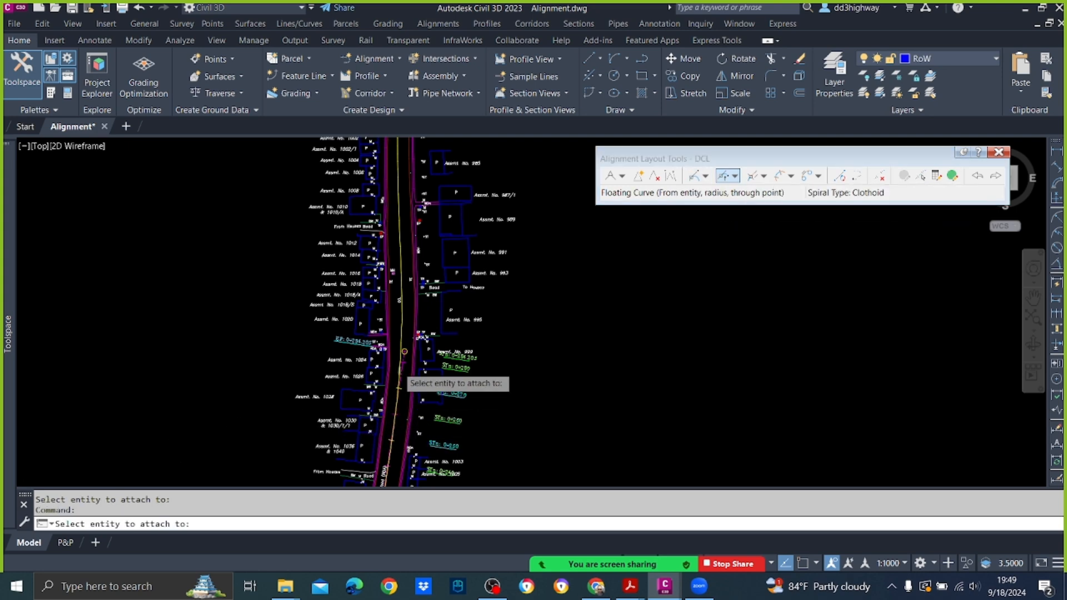
scroll(403, 363, "up", 4)
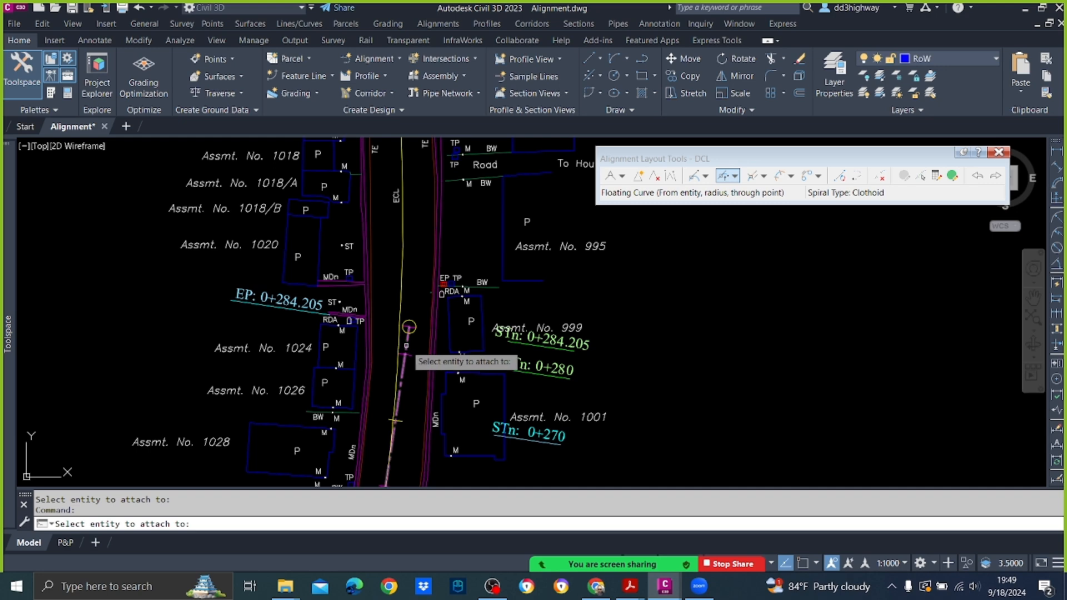
left_click(405, 355)
scroll(402, 360, "down", 4)
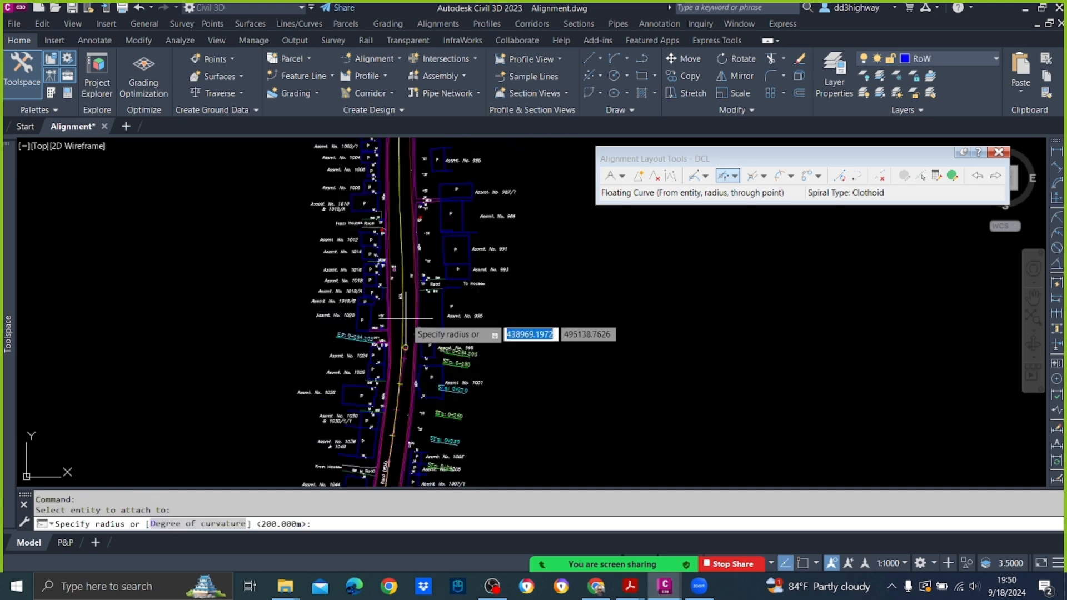
type("25")
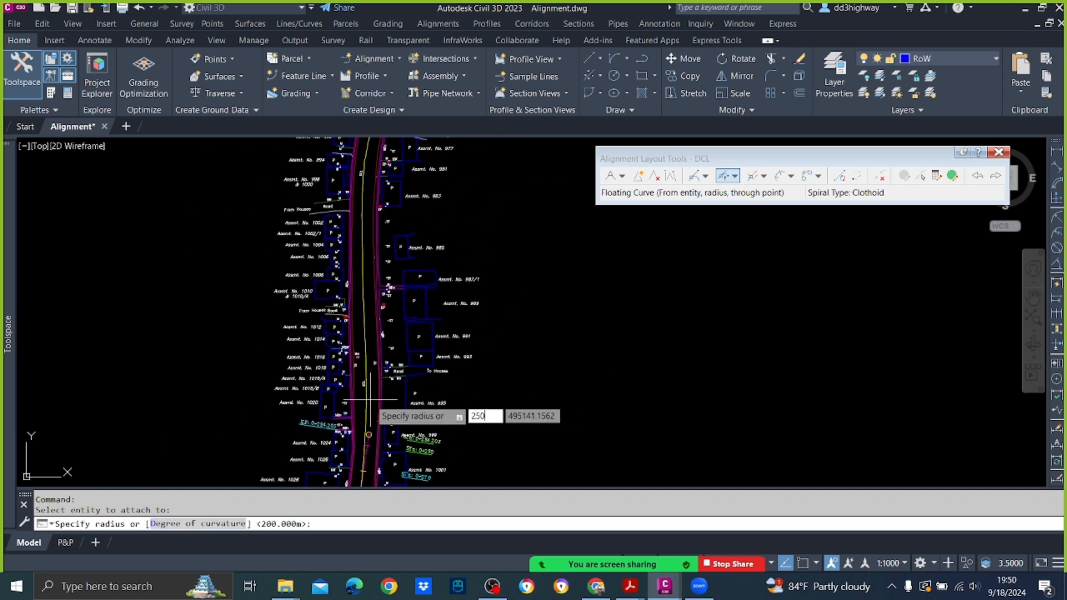
type("0")
key("Return")
key("Return")
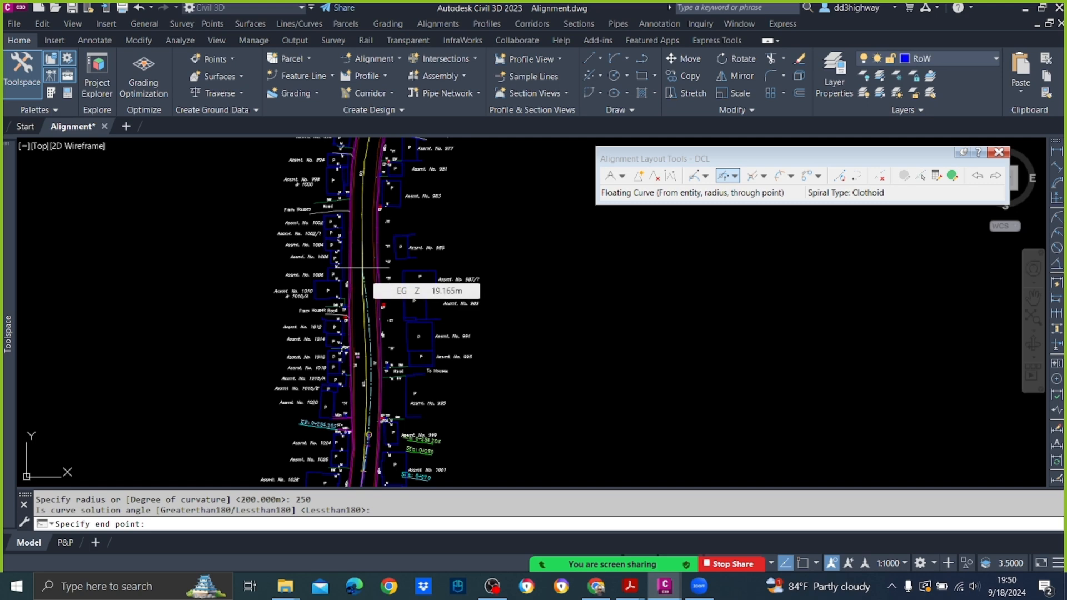
Step: End the 250 m floating curve on the existing centreline at about station 0+346 and close the command
scroll(363, 268, "up", 5)
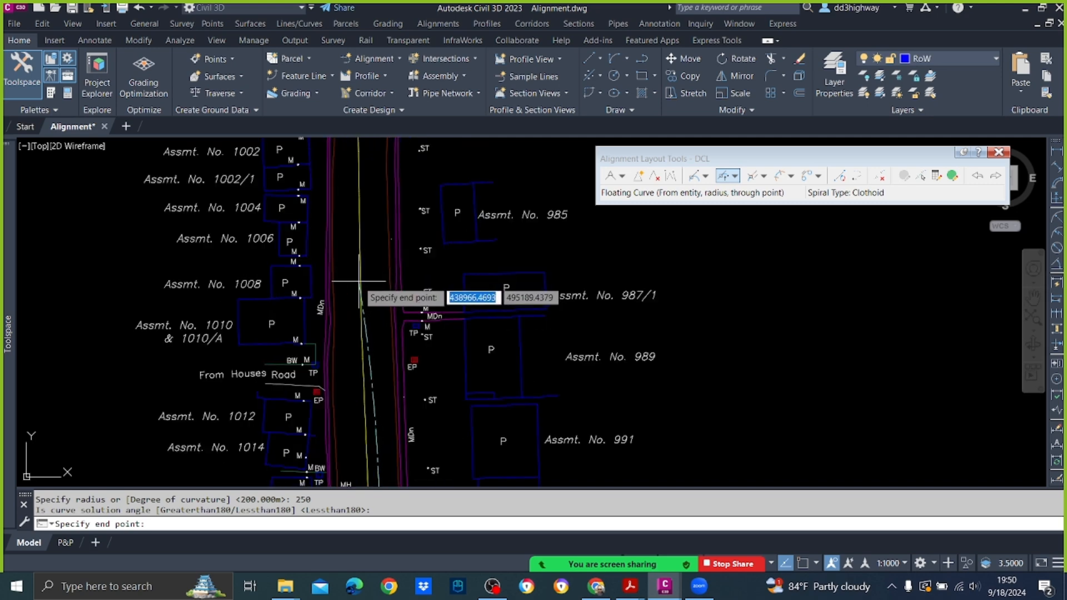
left_click(360, 282)
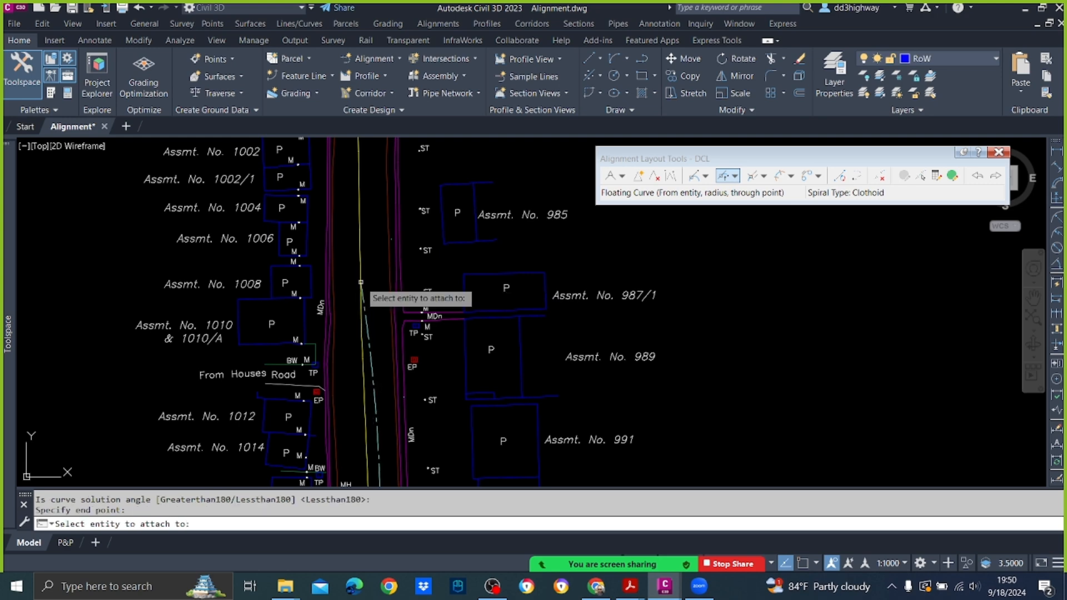
key("Return")
scroll(539, 307, "down", 4)
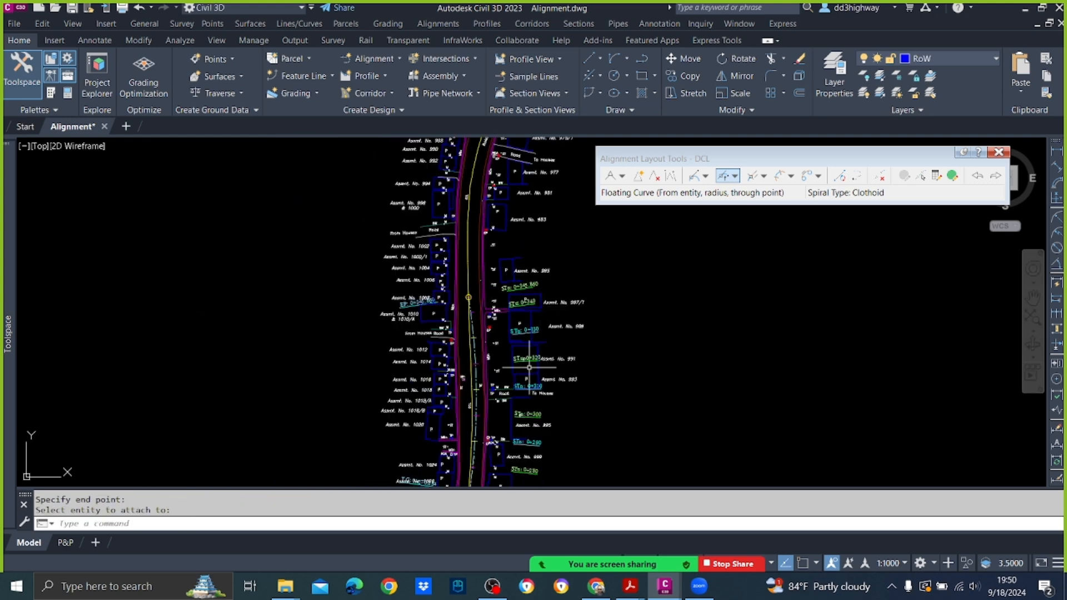
Step: Open the new curve's layout parameters for editing and set its radius to 300 m
left_click(921, 177)
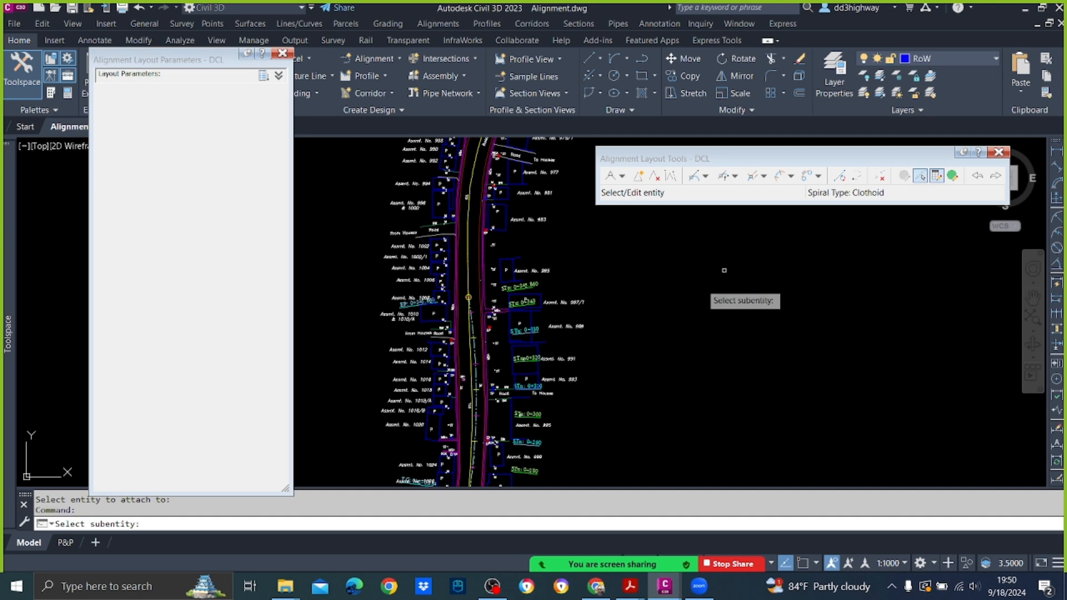
left_click(479, 358)
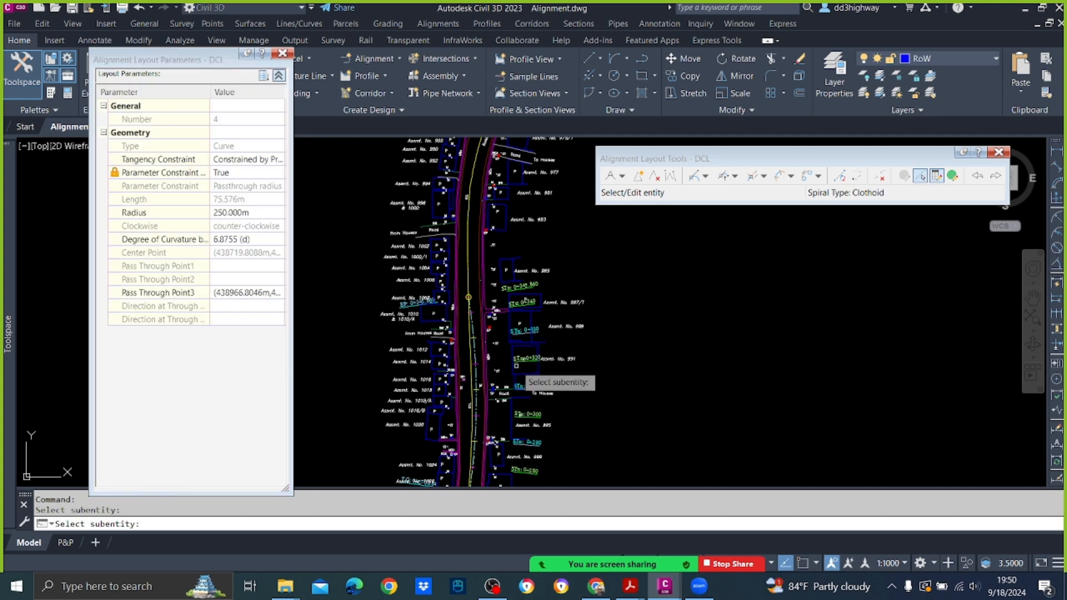
left_click(248, 213)
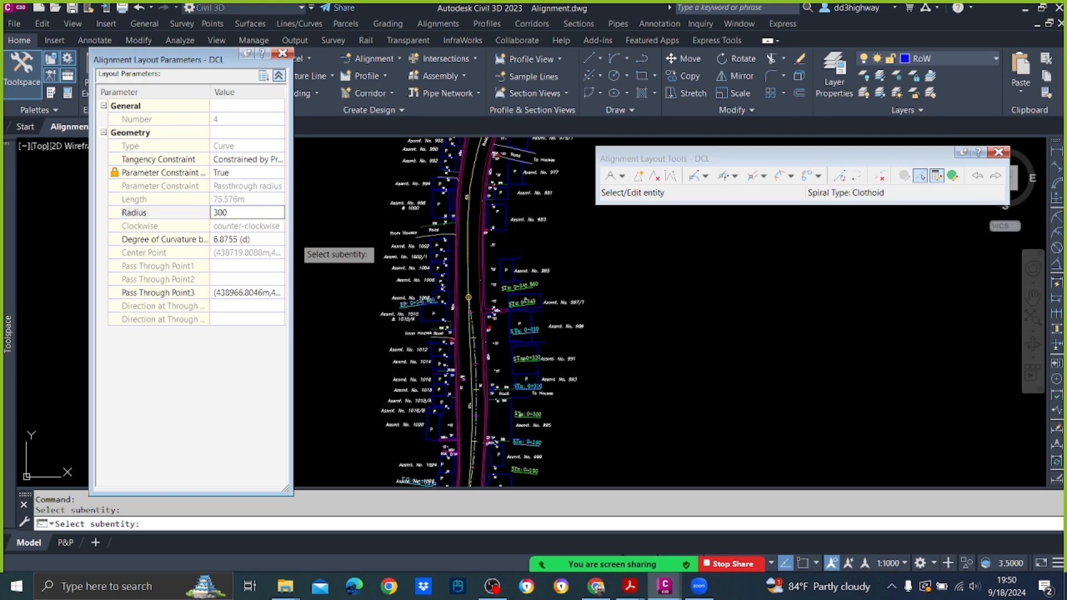
key("Return")
scroll(444, 406, "up", 2)
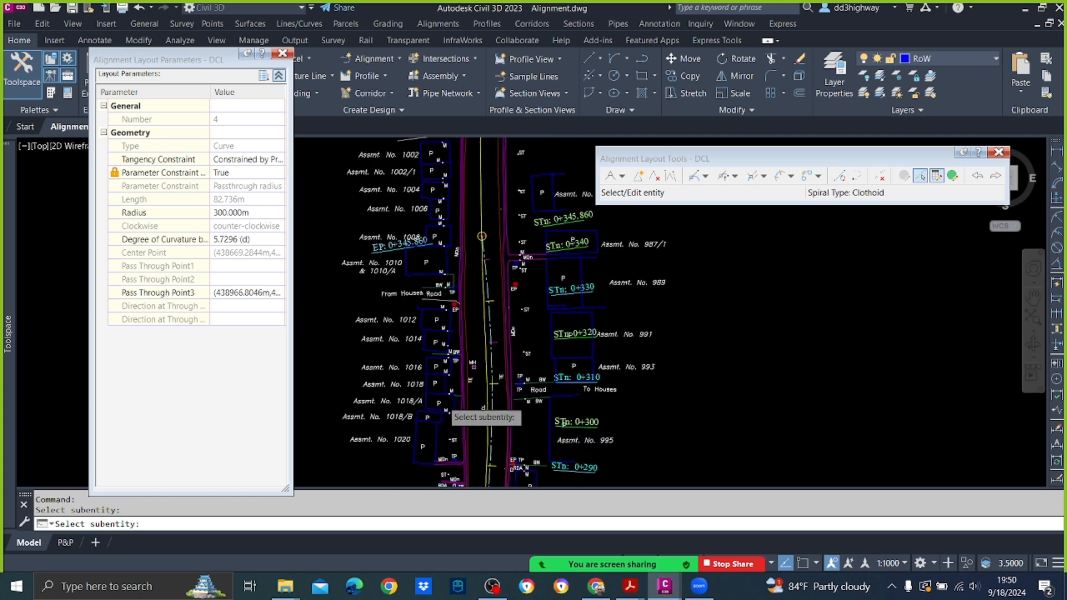
Step: Set the same curve's radius to 400 m after checking its fit against the existing centreline
scroll(444, 400, "up", 2)
left_click(259, 213)
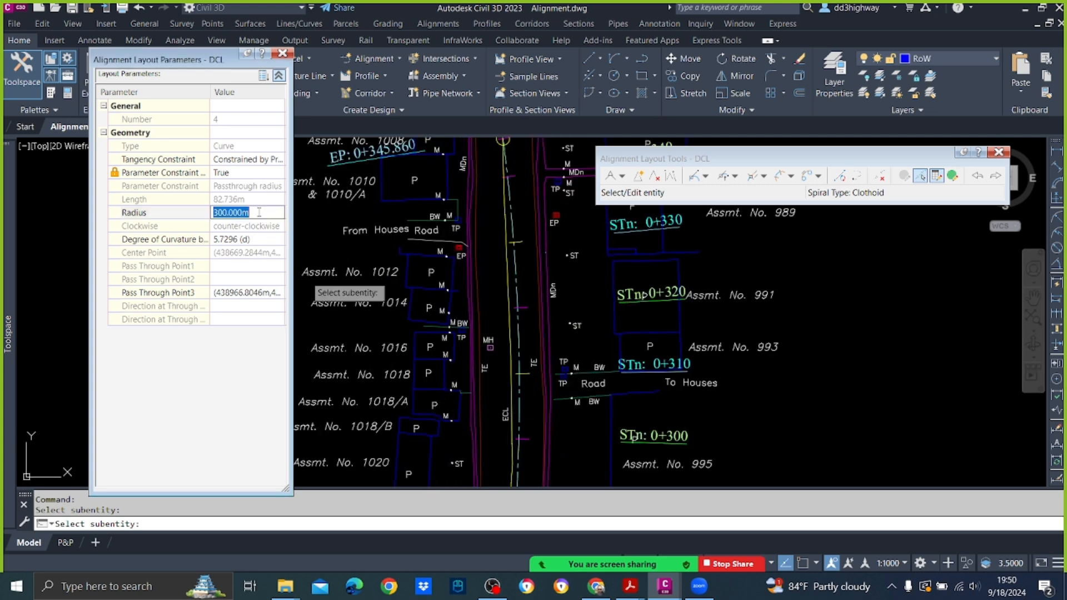
key("Return")
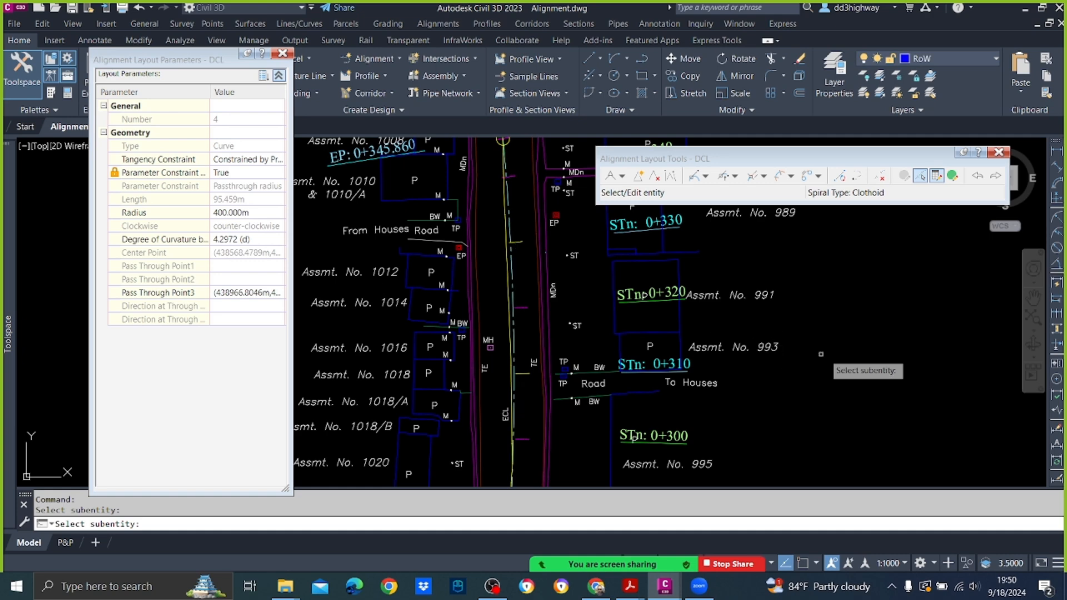
Step: Set the curve's radius to 500 m, check its fit along the road and finish editing the entity
left_click(269, 213)
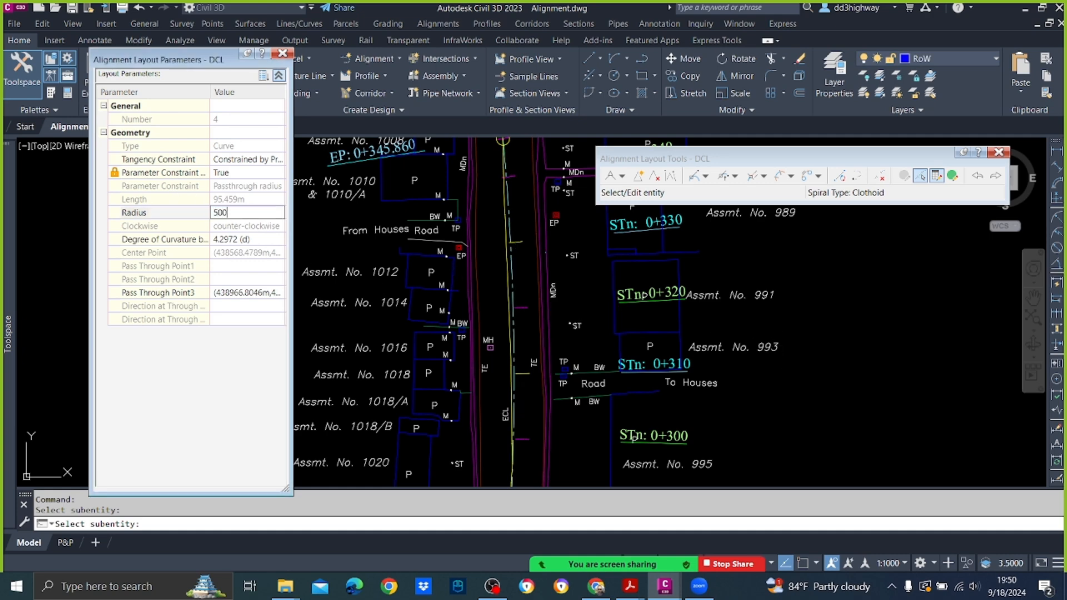
key("Return")
scroll(745, 335, "down", 4)
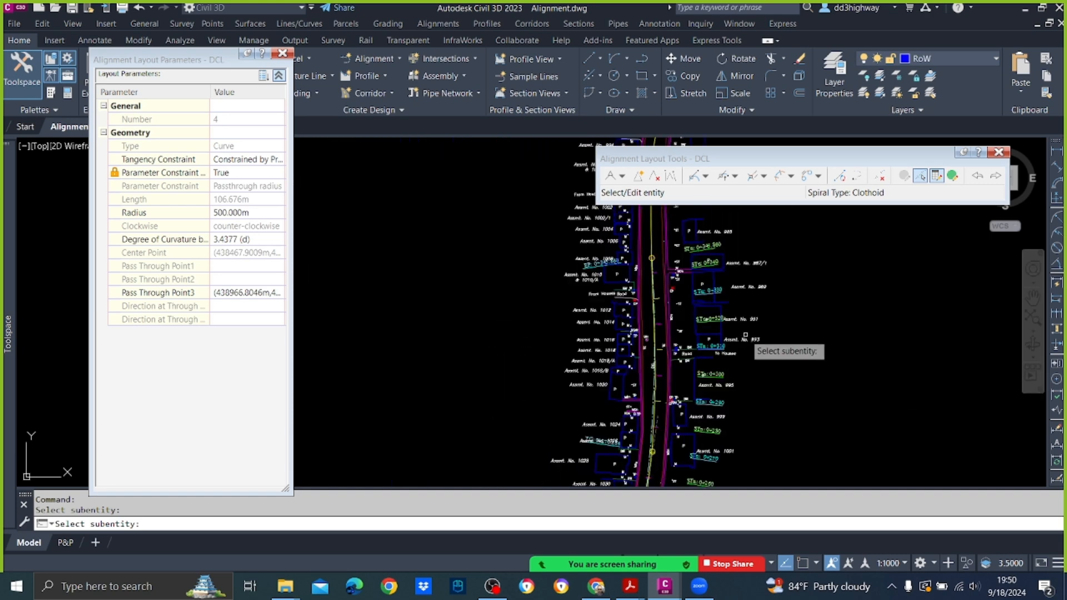
scroll(717, 338, "up", 3)
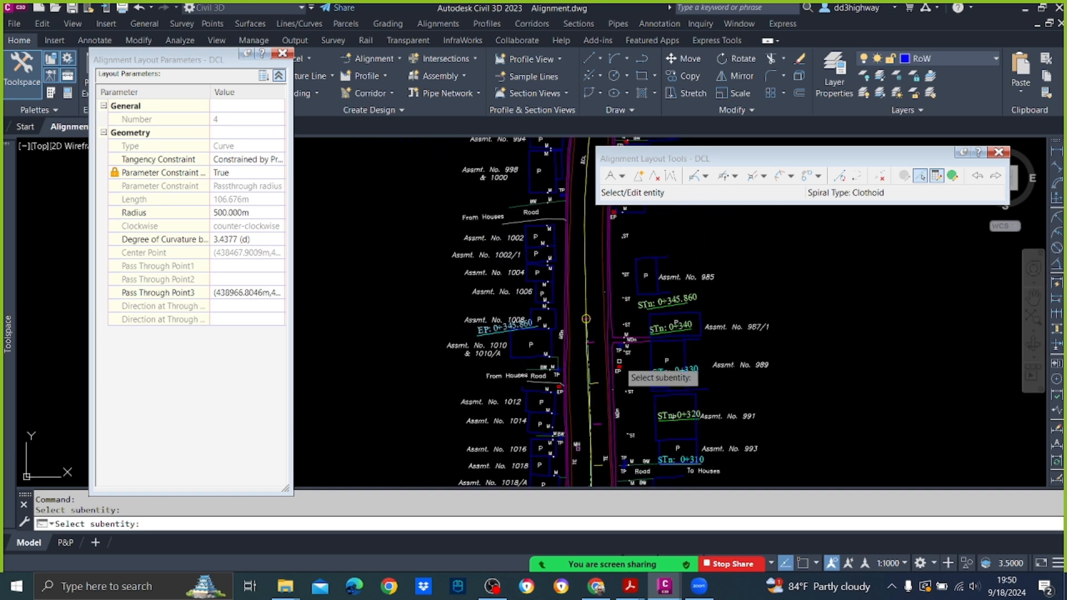
key("Escape")
Step: Add a Floating Line (From curve, through point) from the end of the 500 m curve to the existing centreline at about station 0+377
scroll(618, 370, "down", 5)
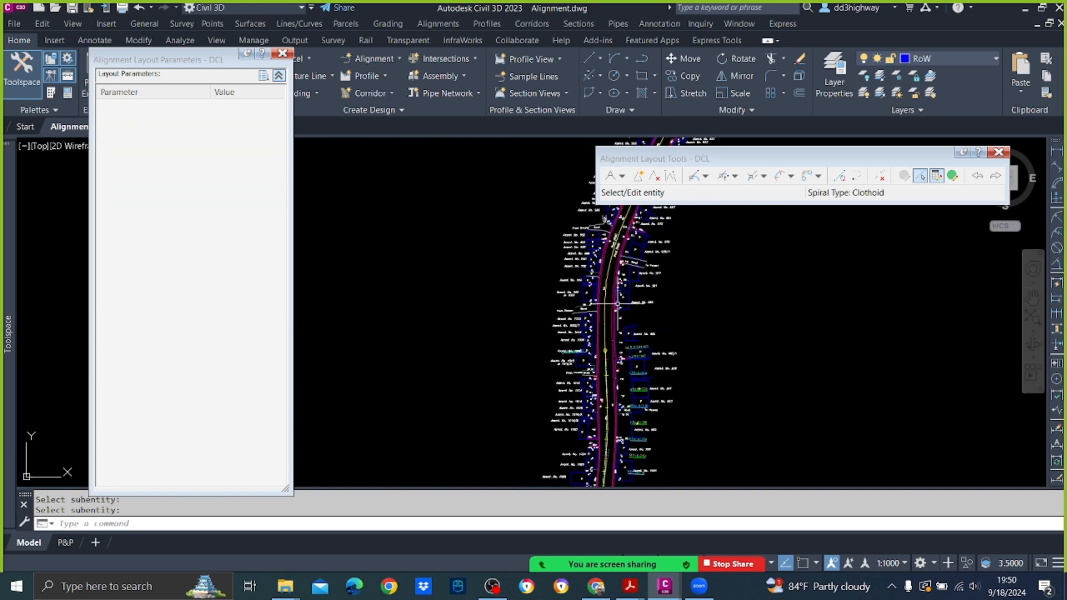
scroll(578, 348, "up", 5)
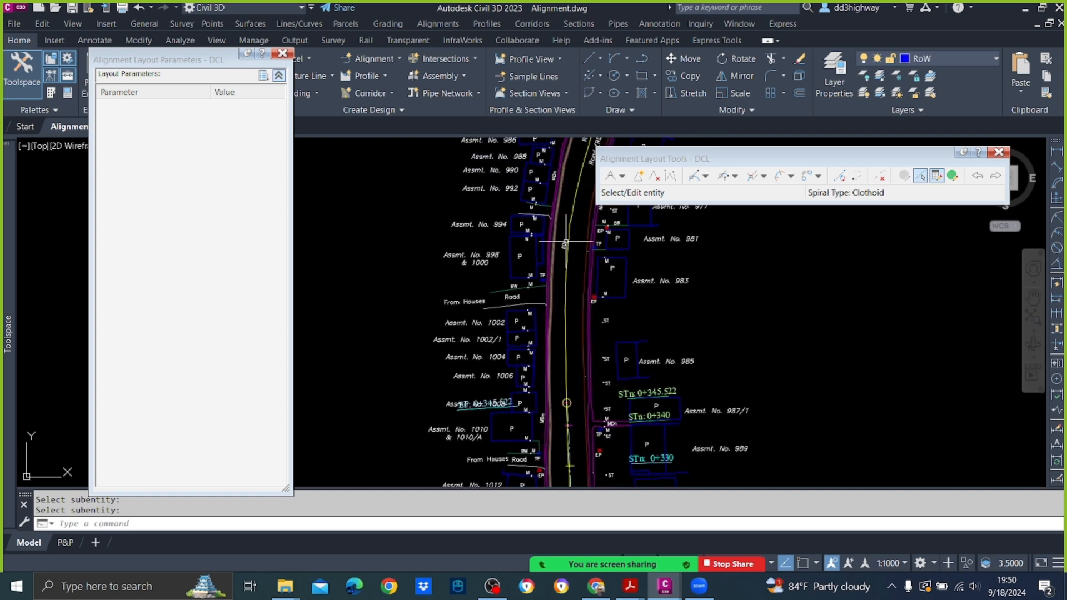
left_click(705, 177)
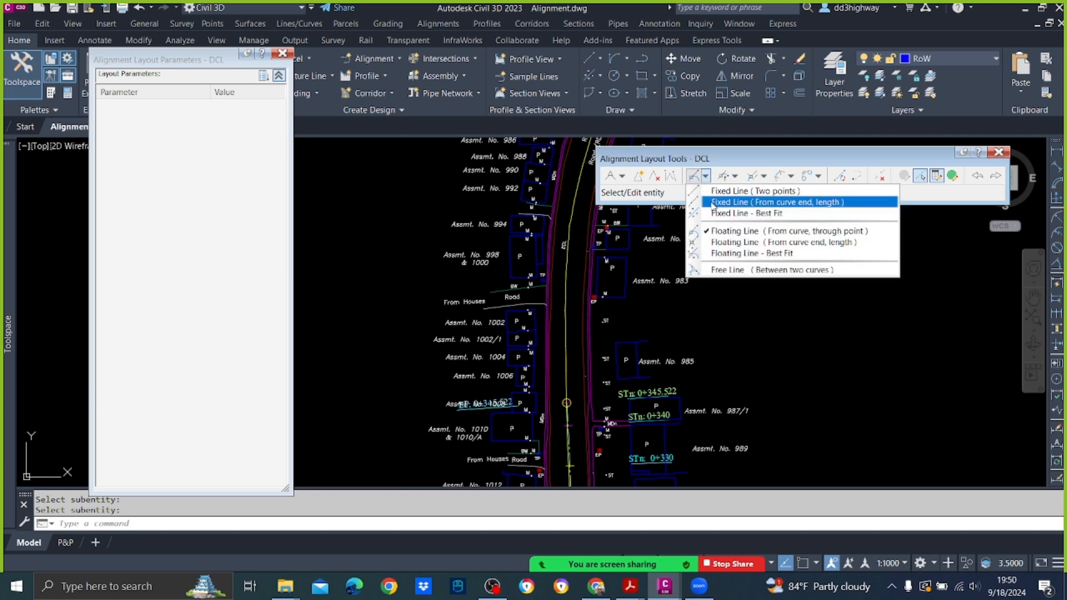
left_click(722, 228)
scroll(582, 412, "up", 5)
scroll(582, 413, "up", 2)
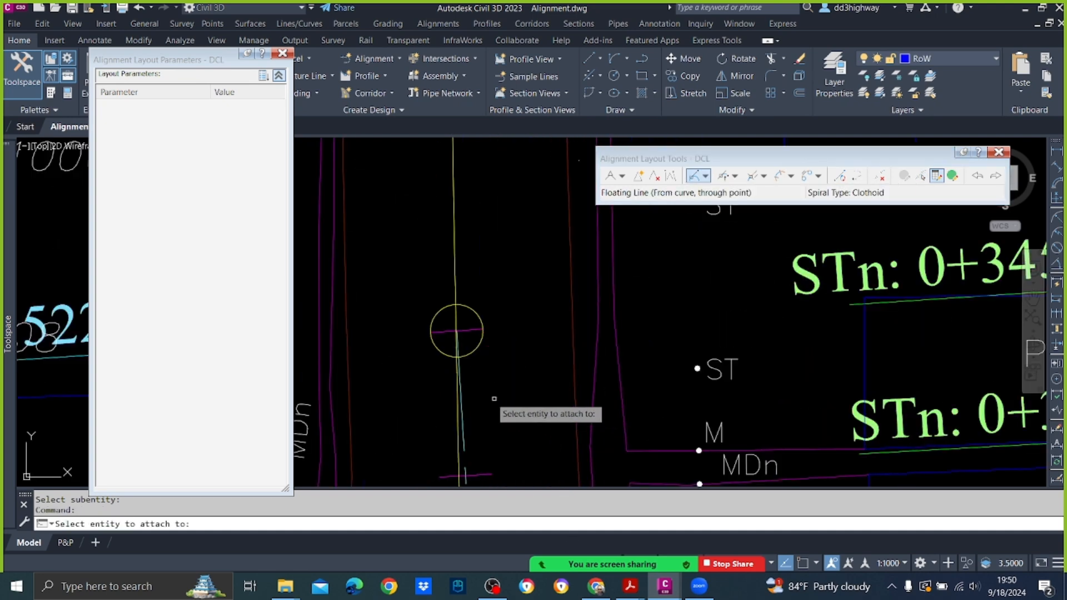
left_click(463, 395)
scroll(463, 383, "down", 4)
middle_click_drag(470, 234, 457, 275)
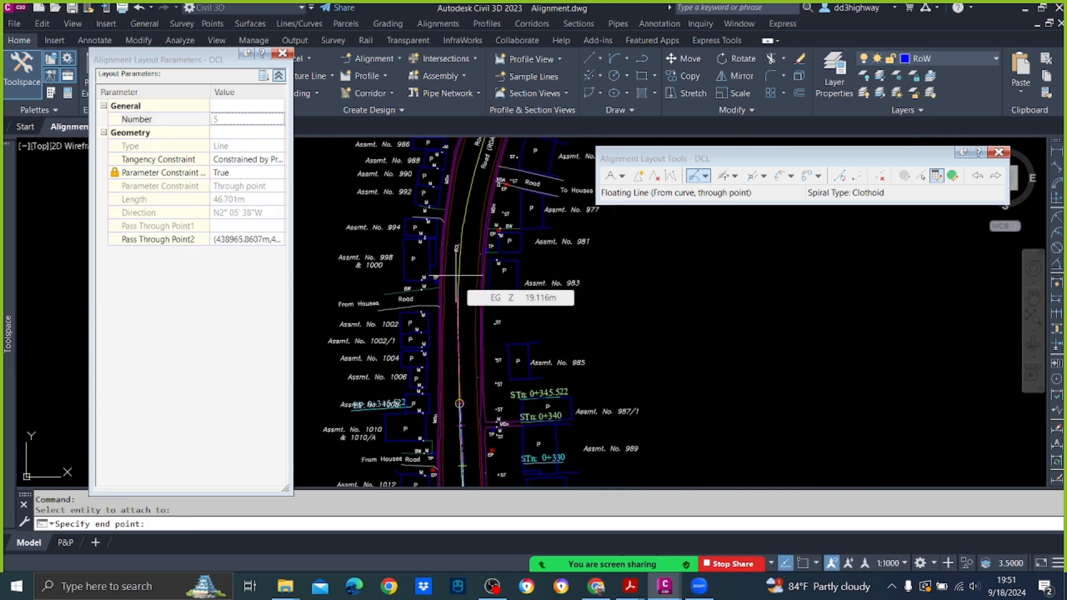
left_click(457, 275)
Step: Start a Floating Curve from the end of the new tangent at station 0+377, with a 250 m radius and the Lessthan180 solution
mouse_move(493, 230)
middle_mouse_down()
mouse_move(483, 333)
mouse_move(439, 406)
middle_mouse_up()
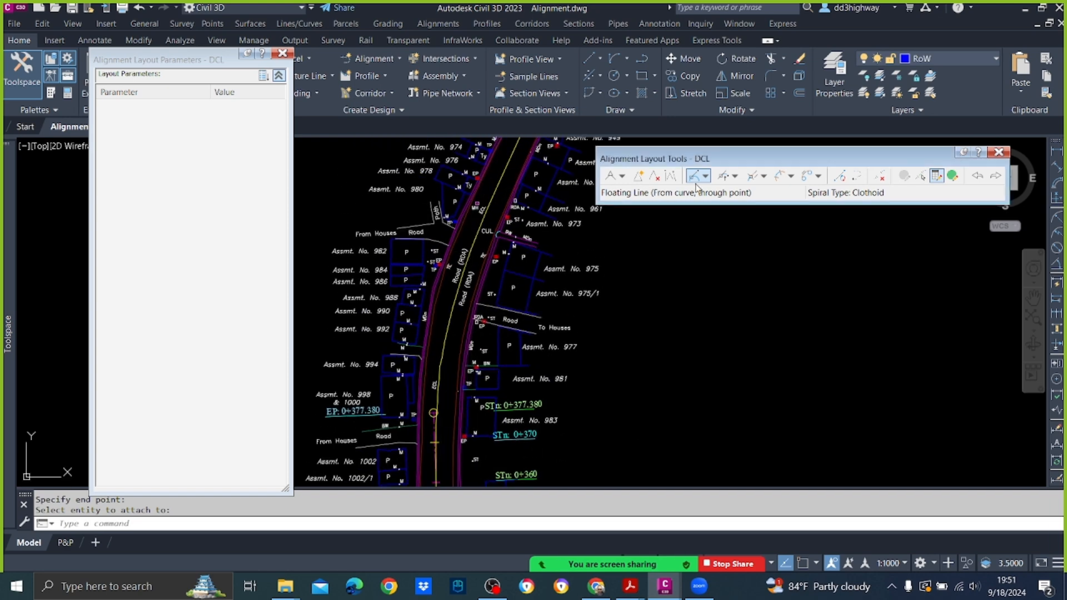
left_click(722, 175)
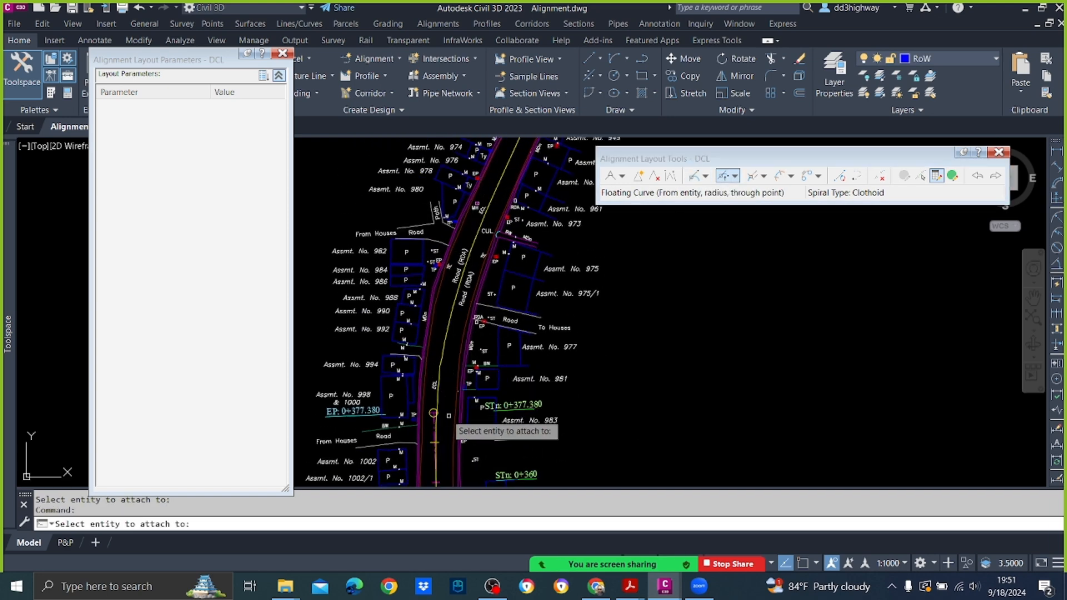
scroll(433, 414, "up", 2)
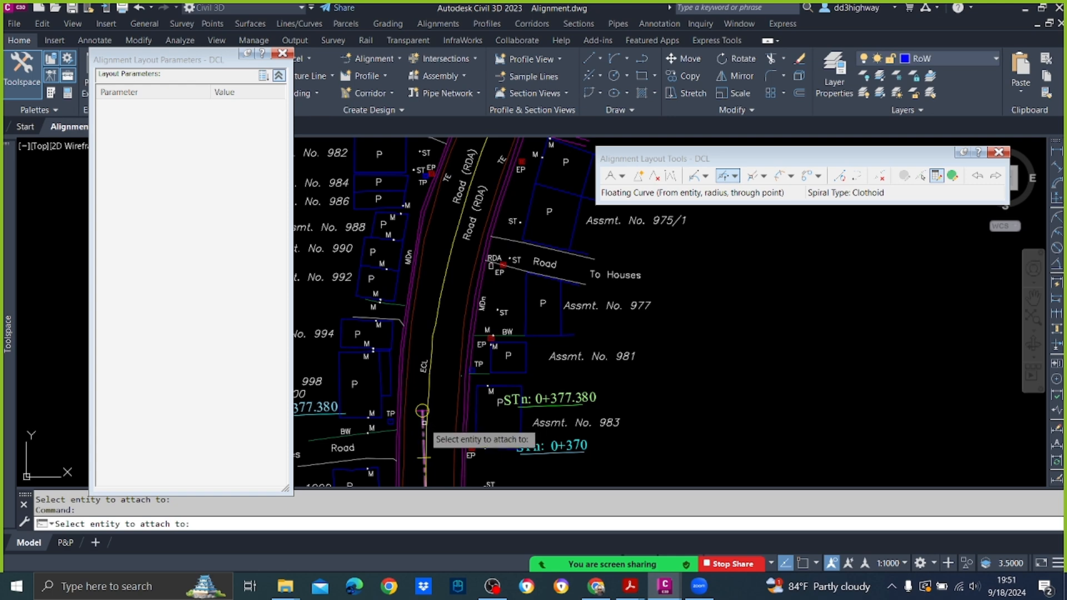
left_click(423, 420)
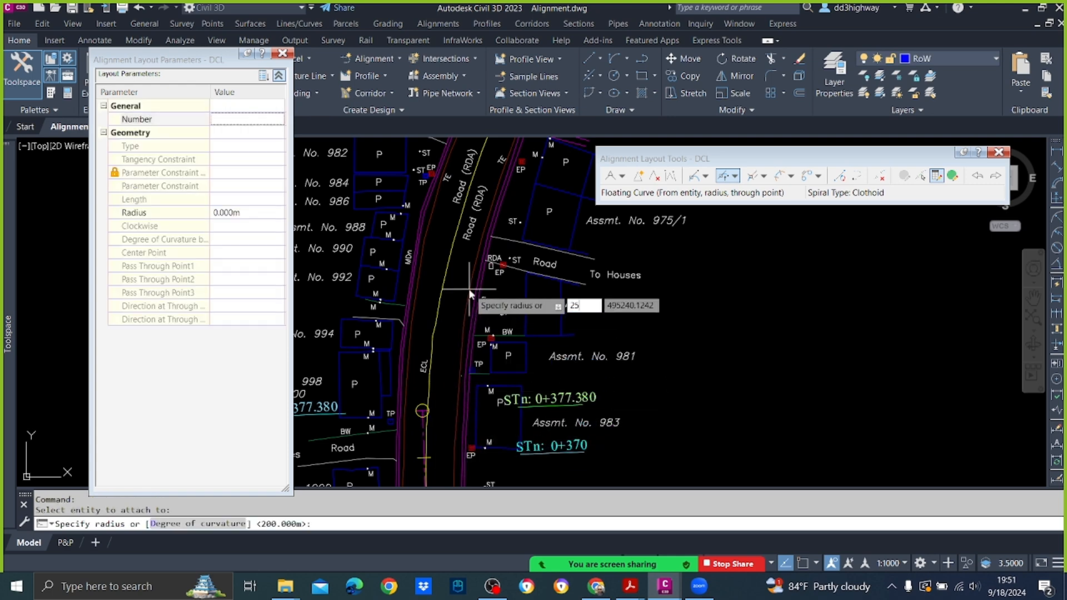
key("Return")
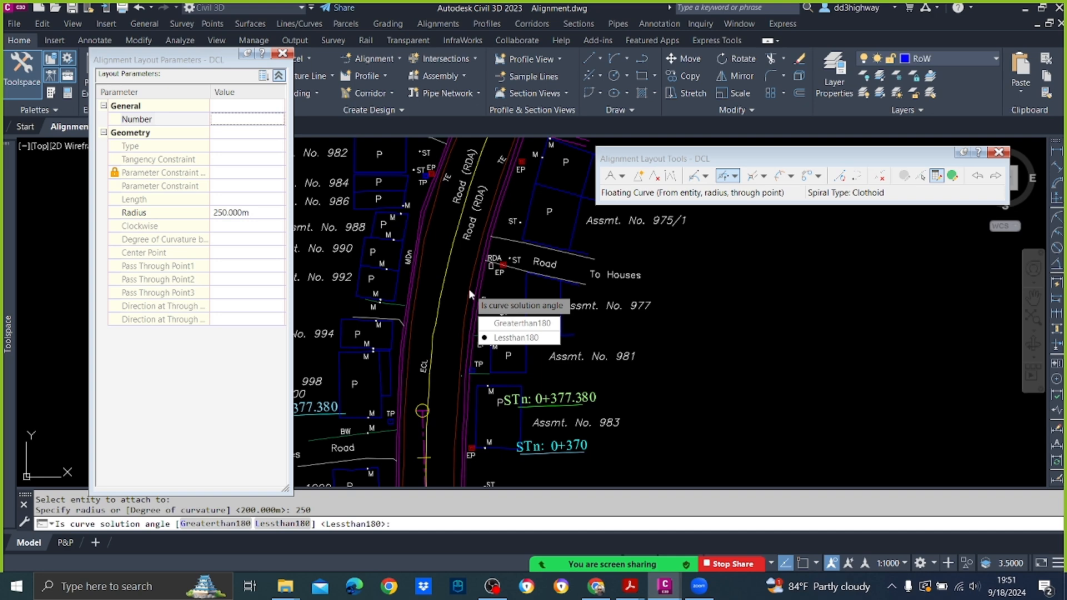
key("Return")
Step: End the 250 m curve on the existing centreline beyond the bend, making it about 105 m long, and close the command
middle_click_drag(460, 202, 395, 443)
scroll(447, 350, "down", 2)
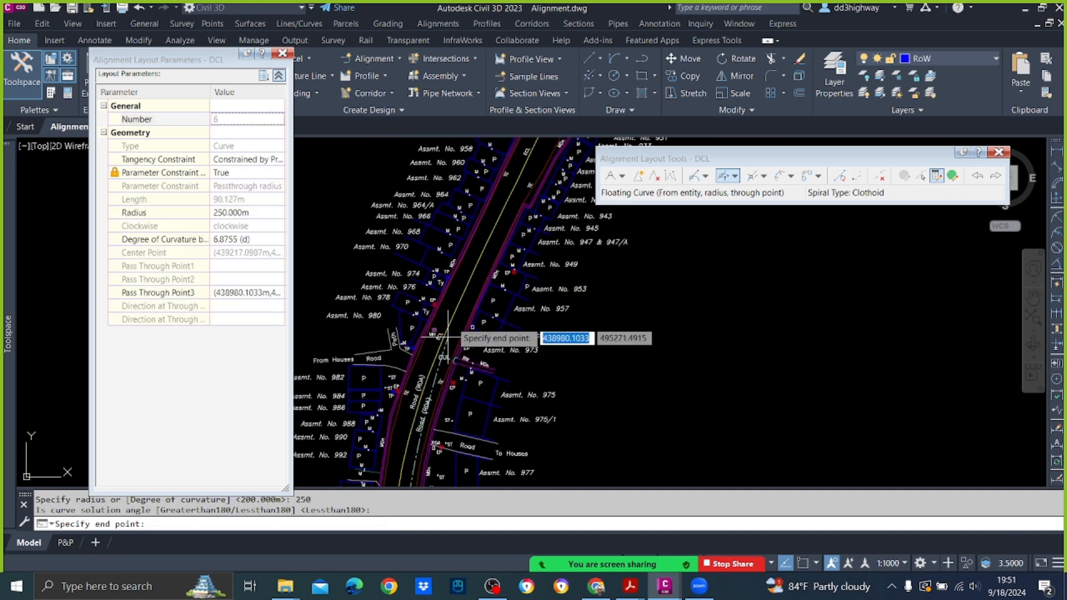
left_click(469, 284)
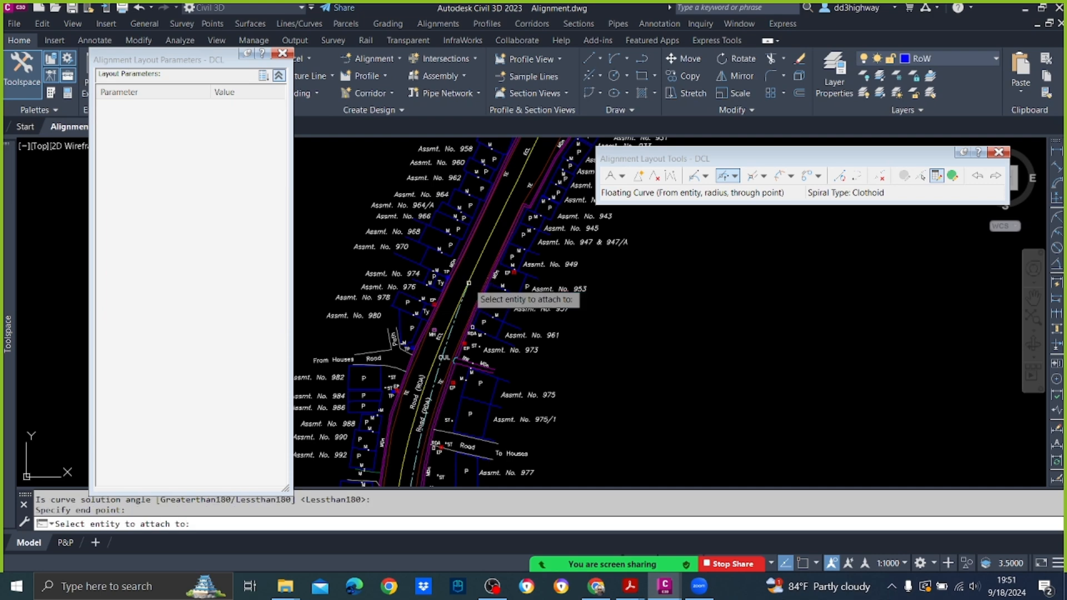
key("Return")
Step: Select the newest DCL curve for editing and set its radius to 200 m
scroll(472, 307, "down", 4)
scroll(440, 381, "up", 4)
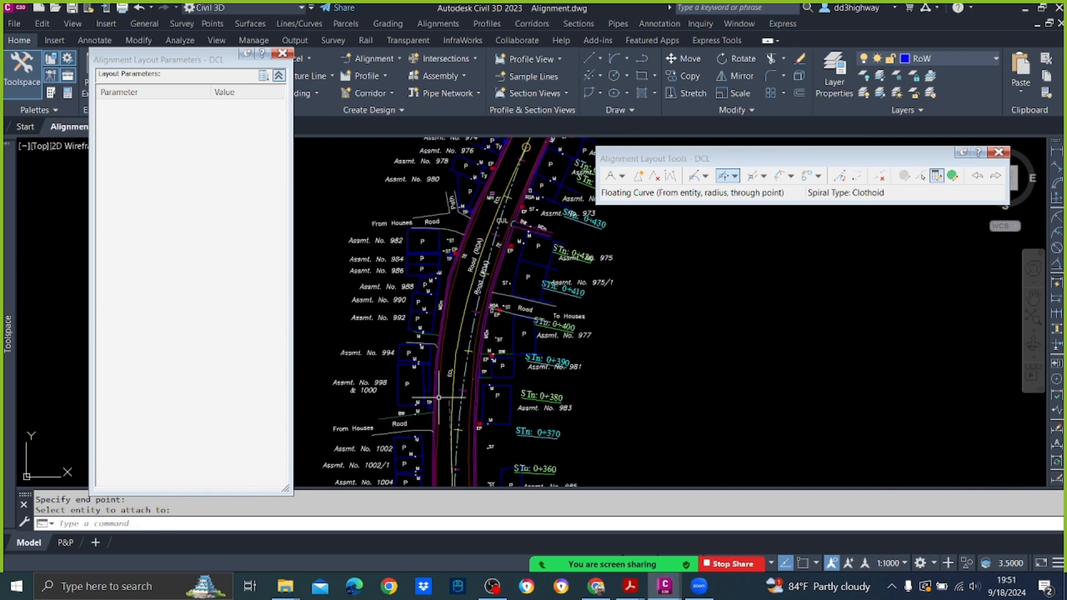
left_click(921, 178)
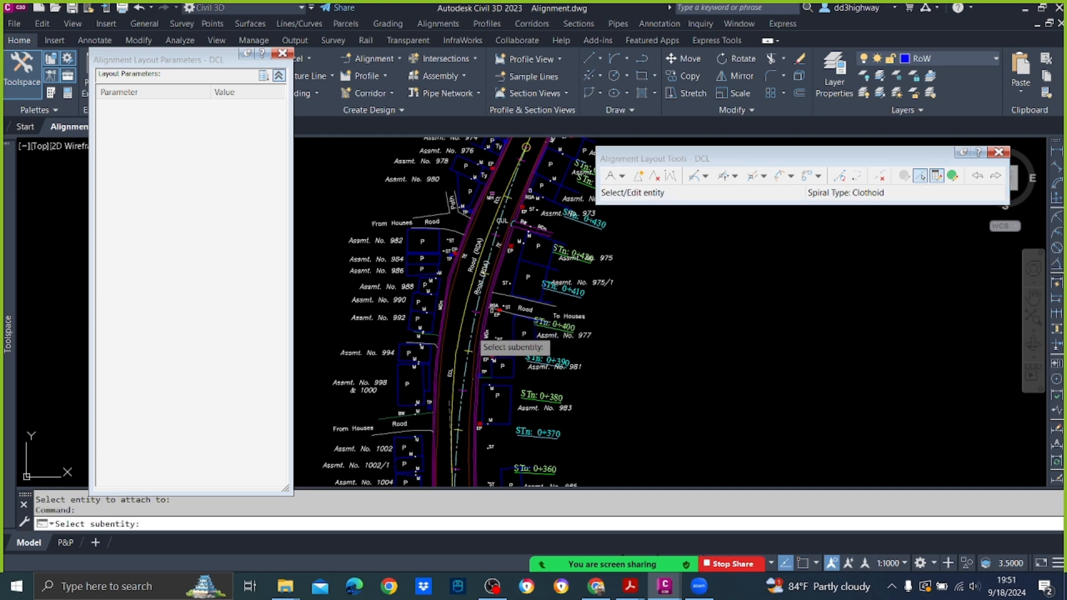
left_click(469, 351)
left_click(232, 213)
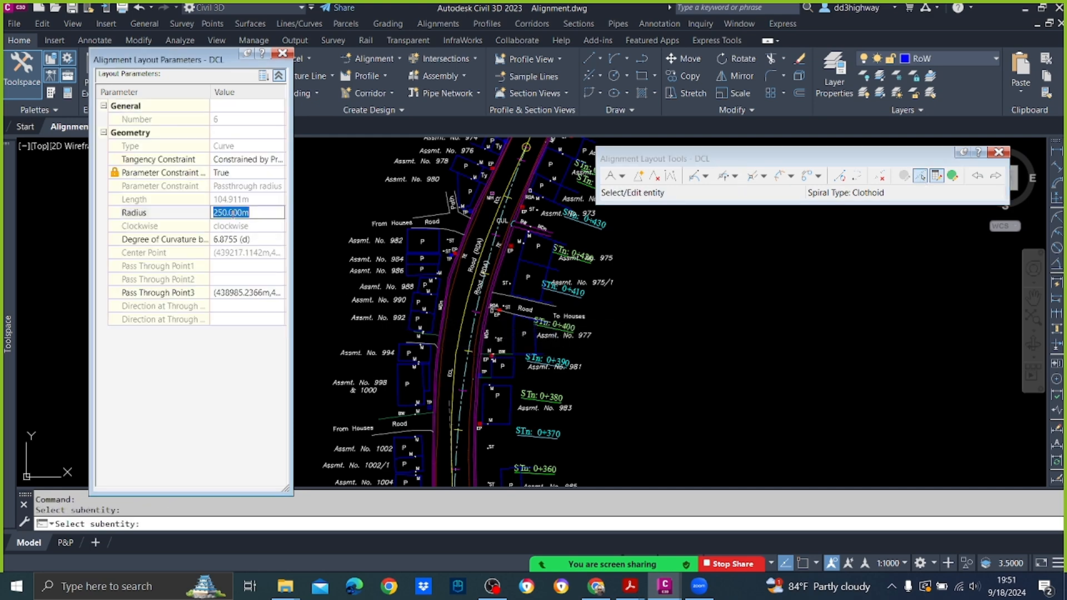
key("Return")
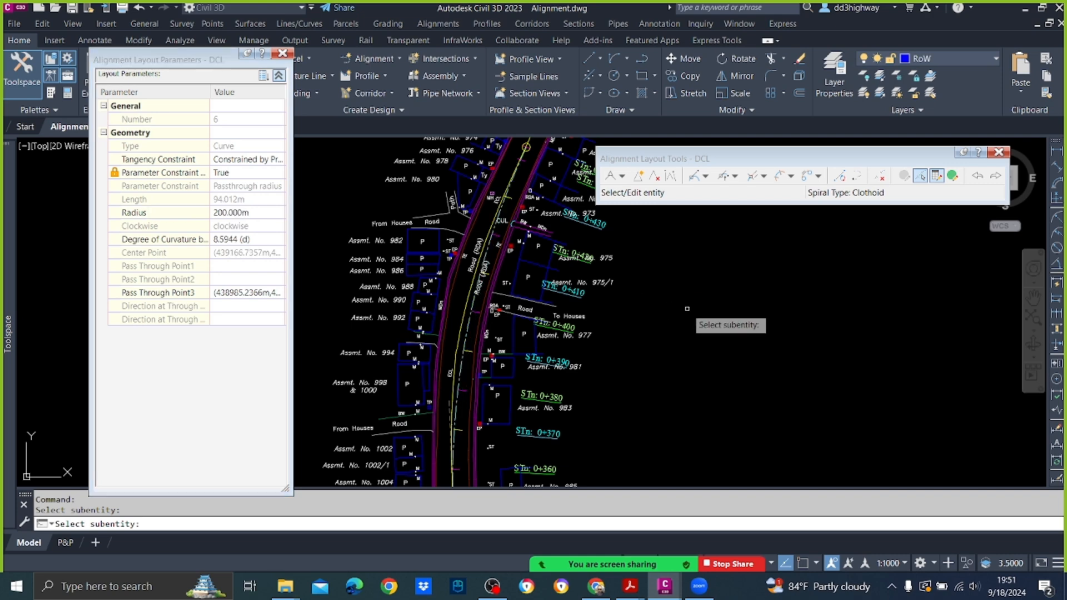
Step: Try a 150 m radius on the selected DCL curve
left_click(247, 213)
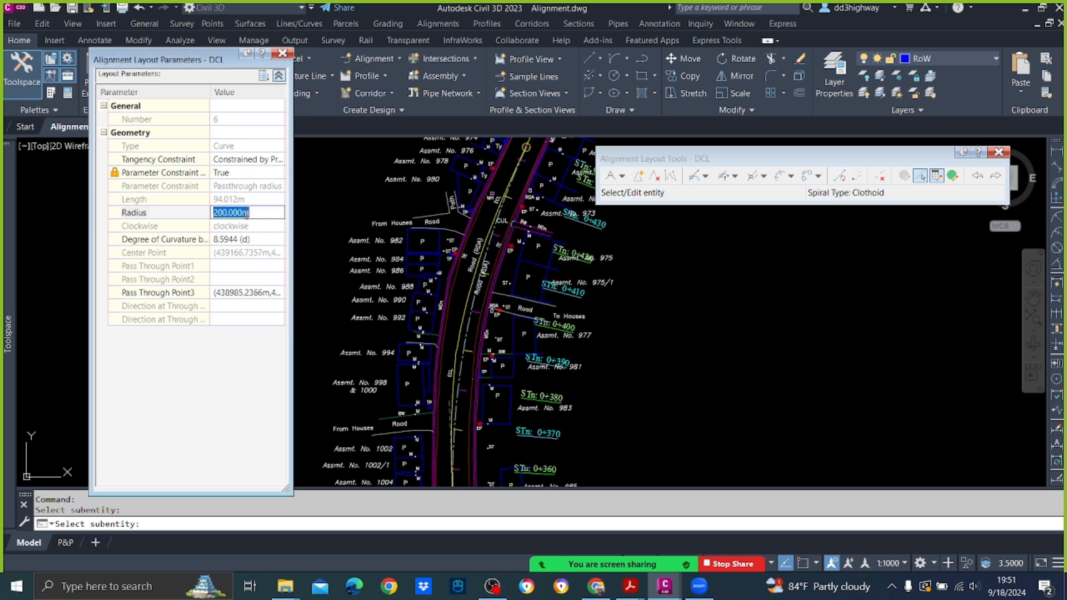
type("150")
key("Return")
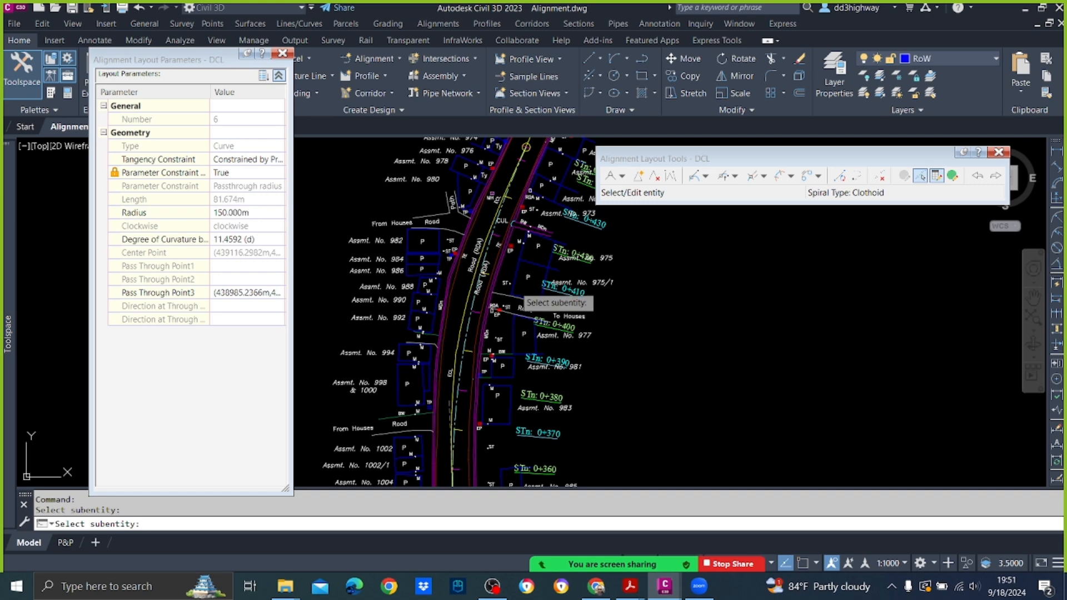
Step: Set the selected DCL curve's radius to 160 m and finish editing the entity
left_click(235, 213)
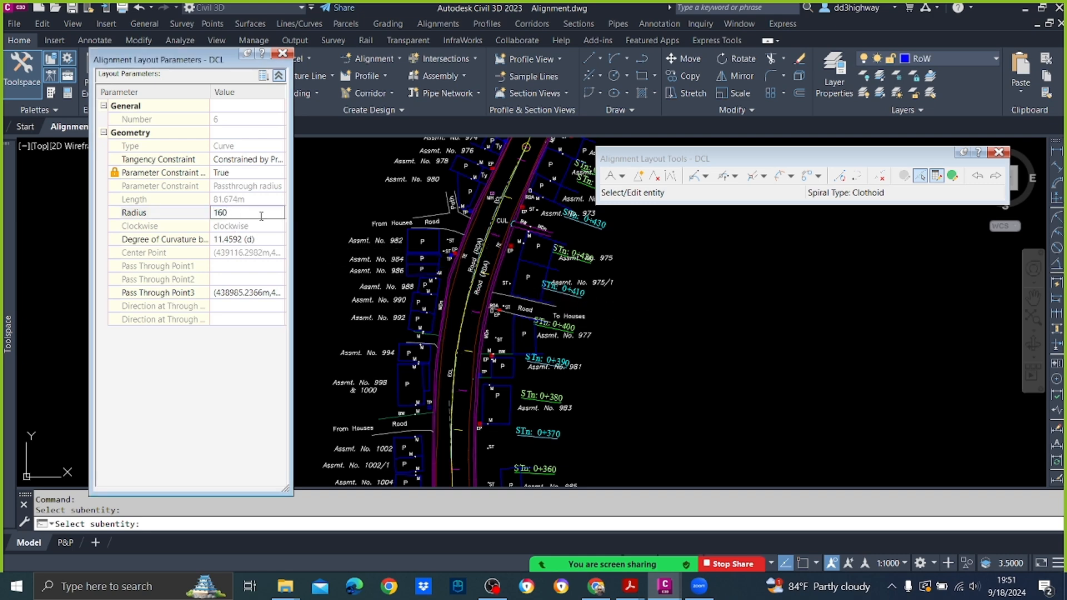
key("Return")
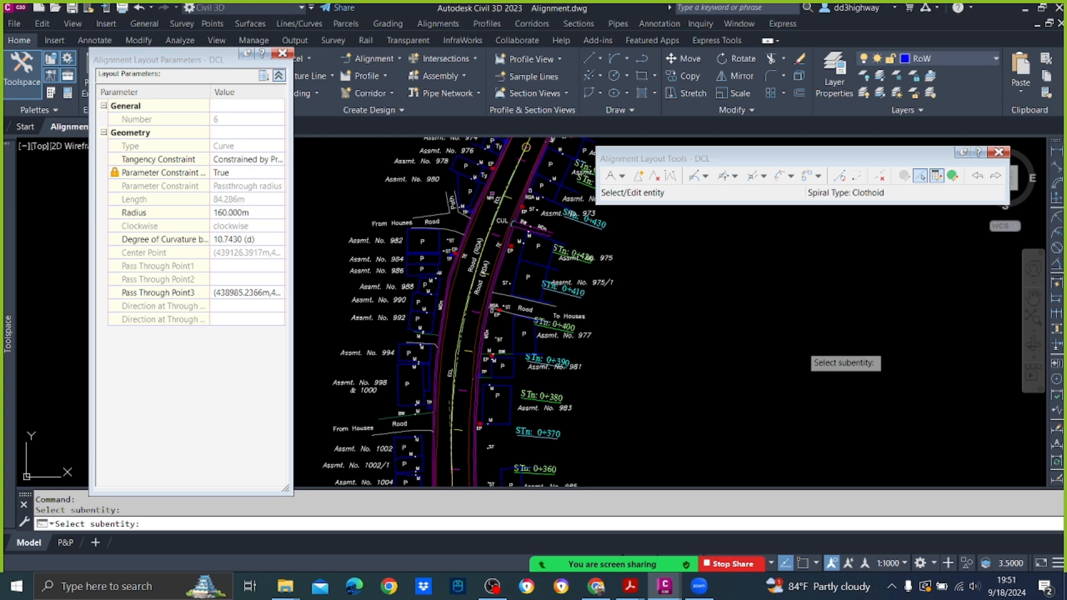
key("Return")
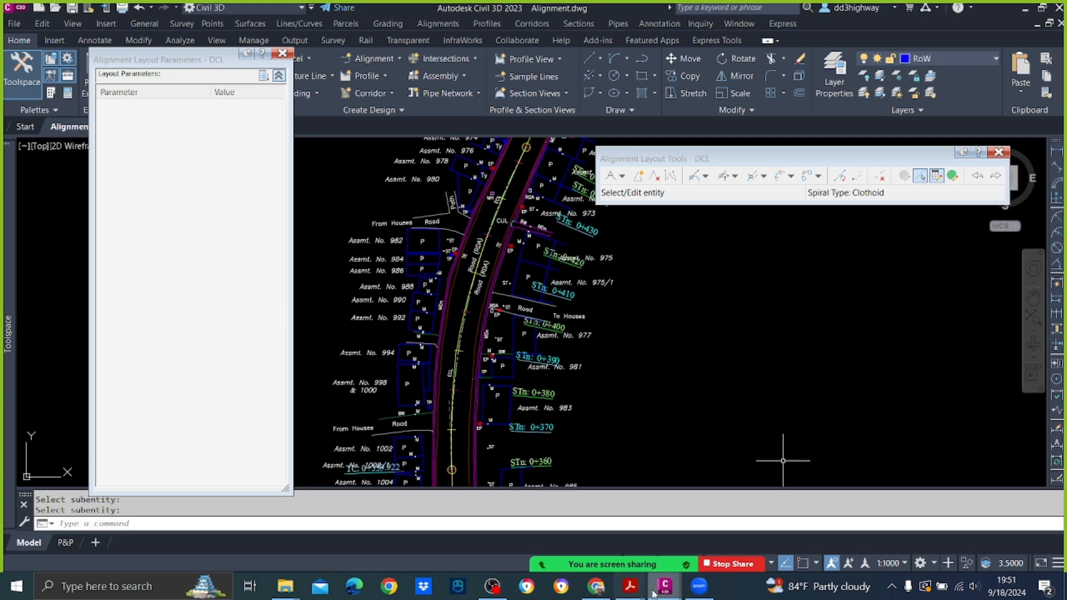
Step: Switch to Adobe Acrobat, check the minimum radii for different superelevations in the Highway Design Theory Book, and return to the Civil 3D drawing
left_click(630, 586)
left_click(731, 509)
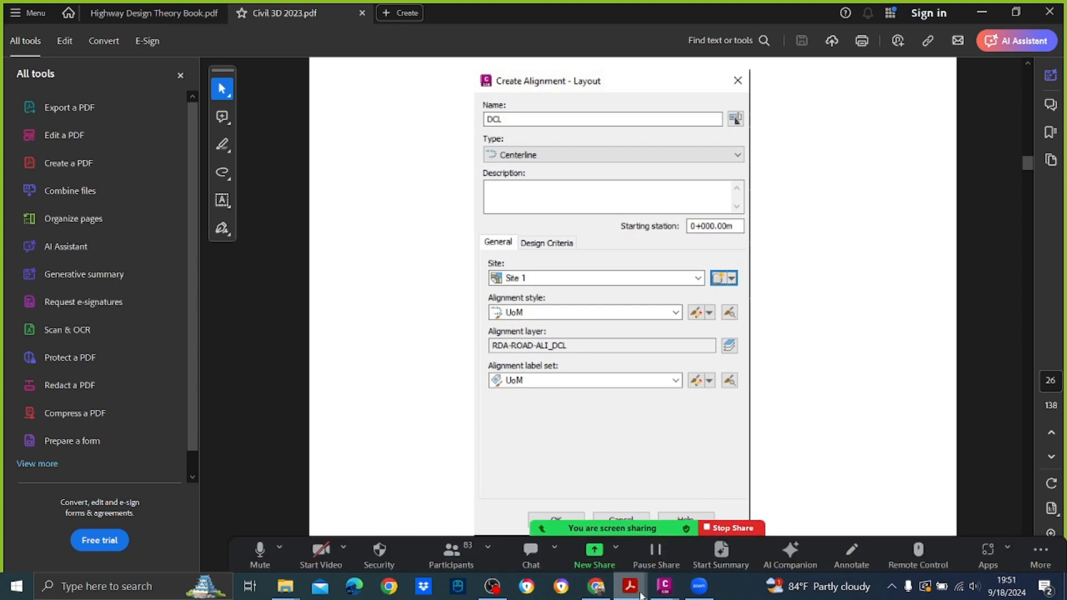
mouse_move(639, 594)
left_click(556, 525)
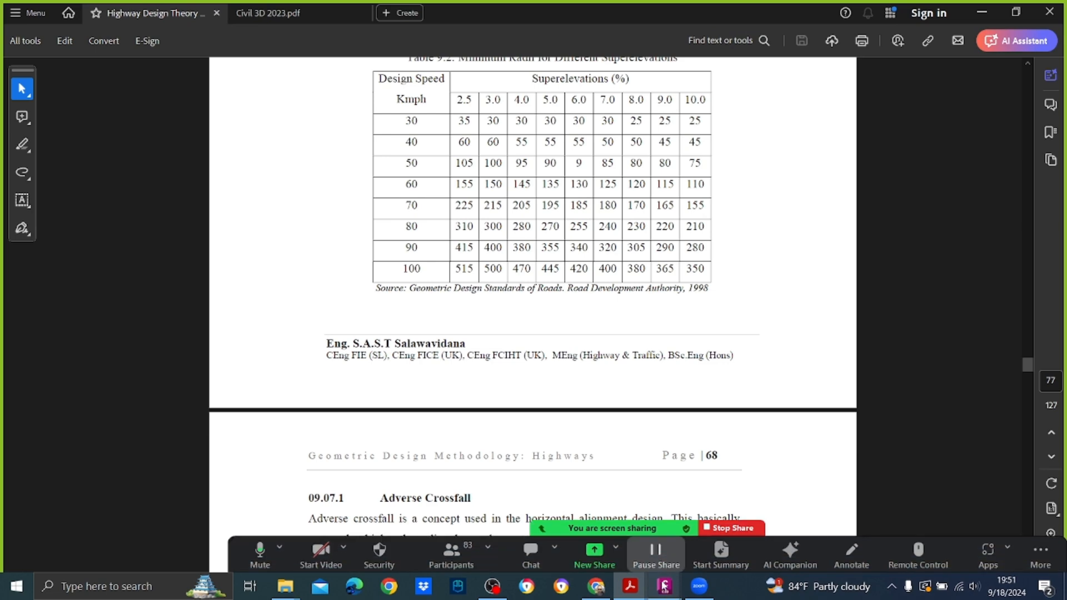
mouse_move(664, 587)
left_click(722, 535)
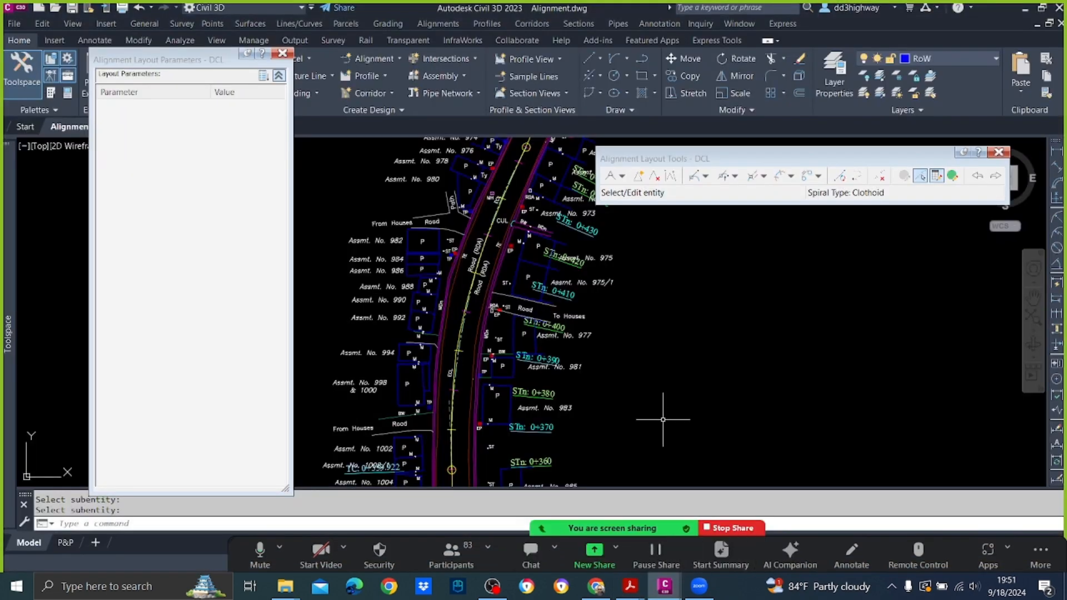
Step: Add a Floating Line (From curve, through point) about 108 m long from the 160 m curve's end to the existing centreline at the road junction
scroll(663, 420, "down", 4)
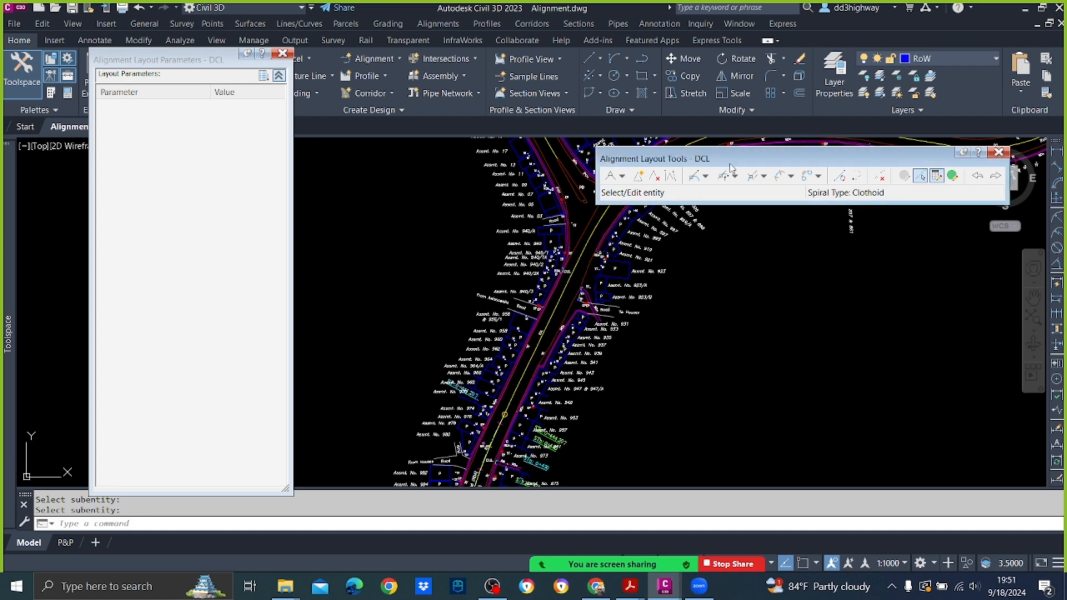
left_click(706, 176)
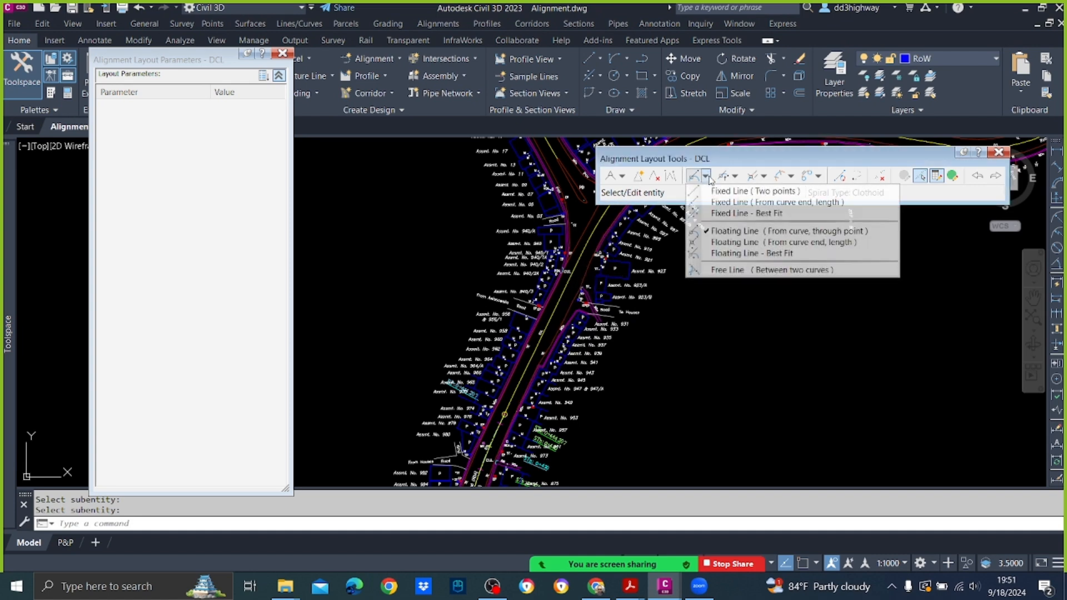
left_click(723, 236)
scroll(482, 472, "up", 4)
scroll(531, 354, "up", 3)
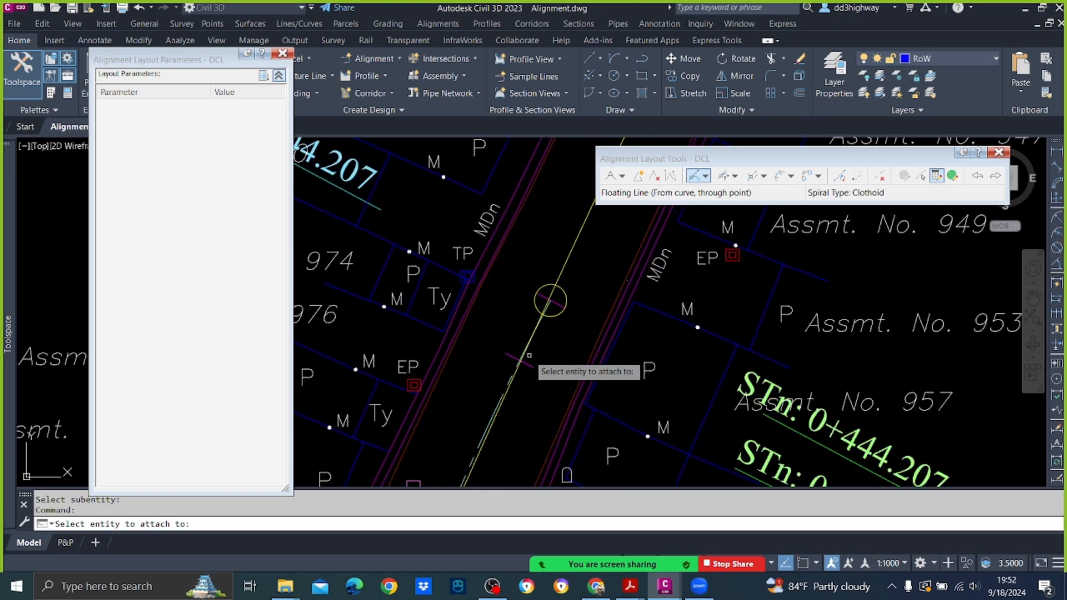
scroll(543, 329, "up", 5)
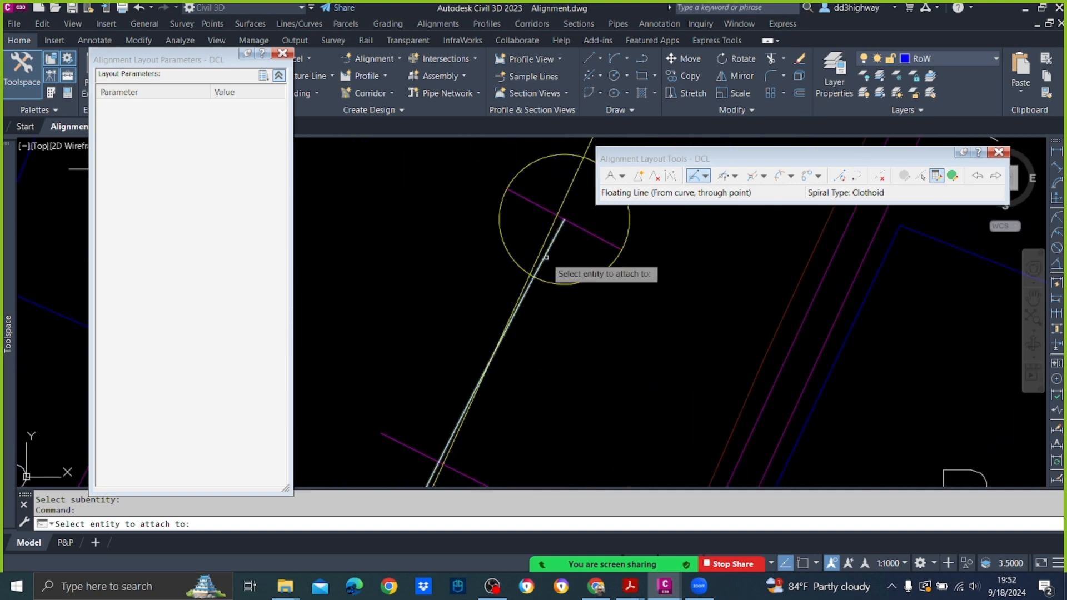
left_click(546, 257)
scroll(552, 317, "down", 5)
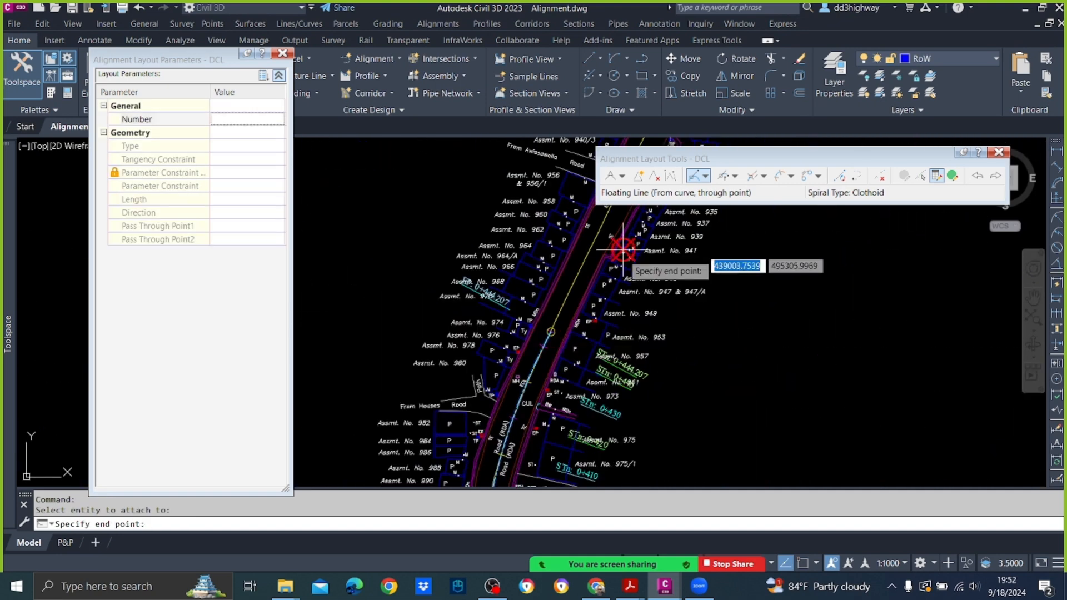
scroll(620, 278, "down", 4)
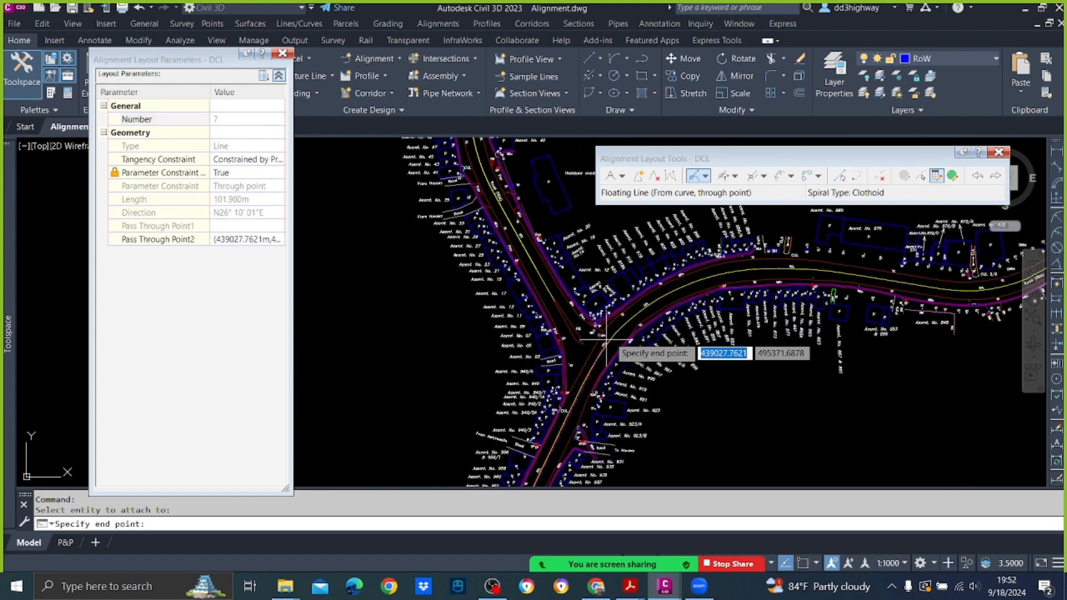
scroll(605, 334, "up", 2)
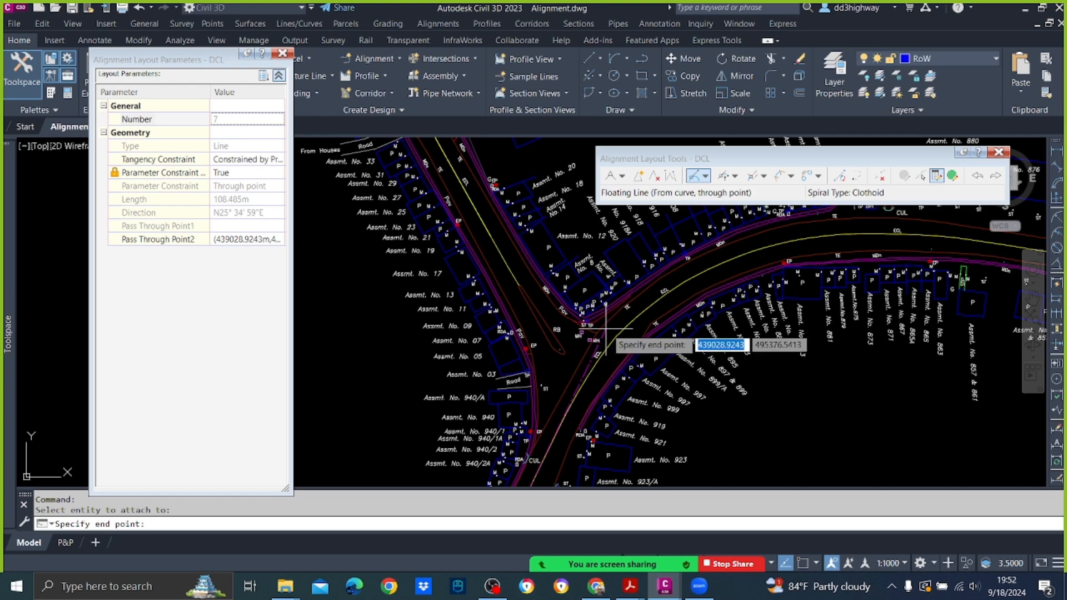
left_click(607, 329)
key("Return")
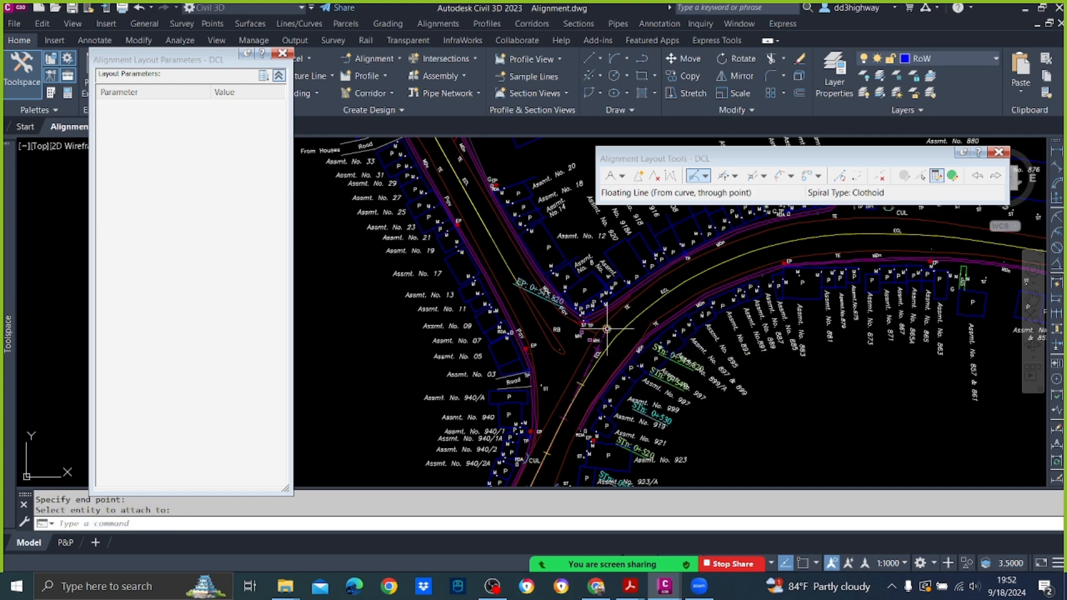
Step: Add a Floating Curve from the new tangent around the junction bend, with a 100 m radius and the Lessthan180 solution, ending near the existing centreline
scroll(607, 328, "down", 6)
scroll(591, 380, "up", 6)
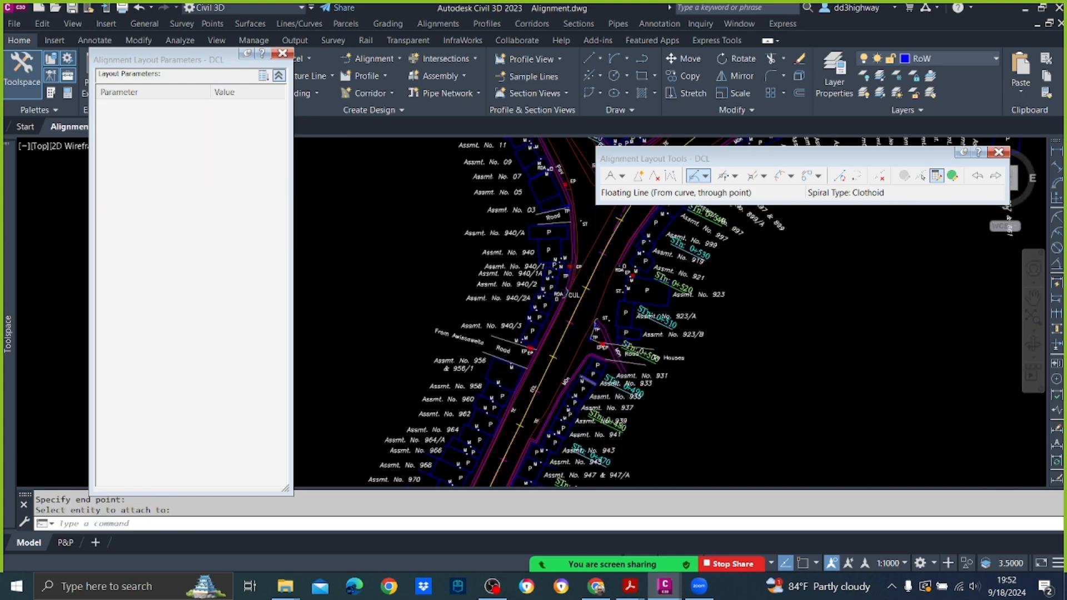
scroll(592, 380, "down", 4)
scroll(562, 400, "up", 3)
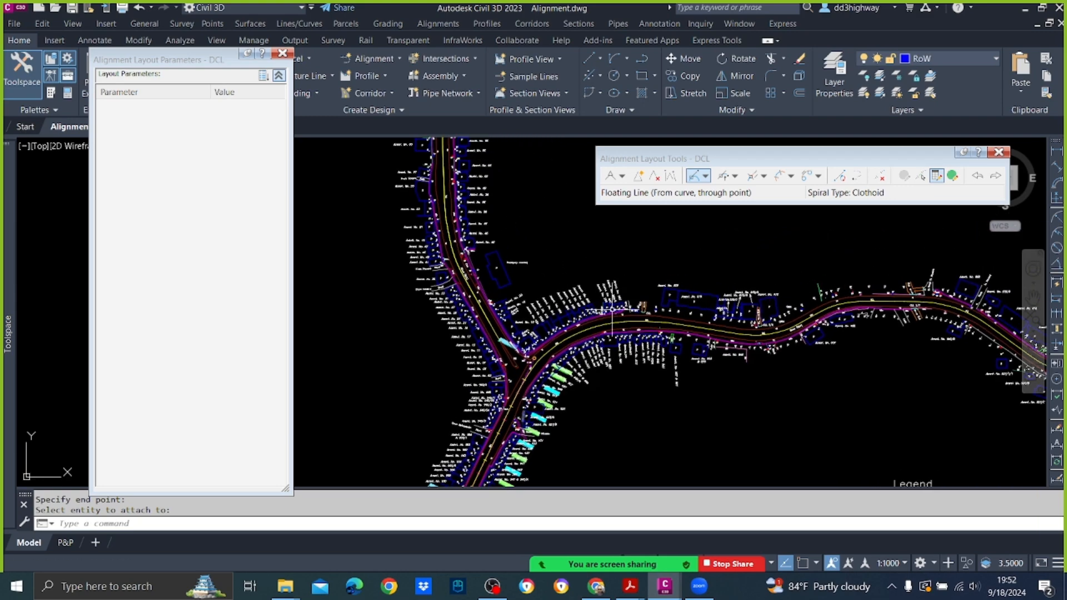
scroll(554, 335, "up", 5)
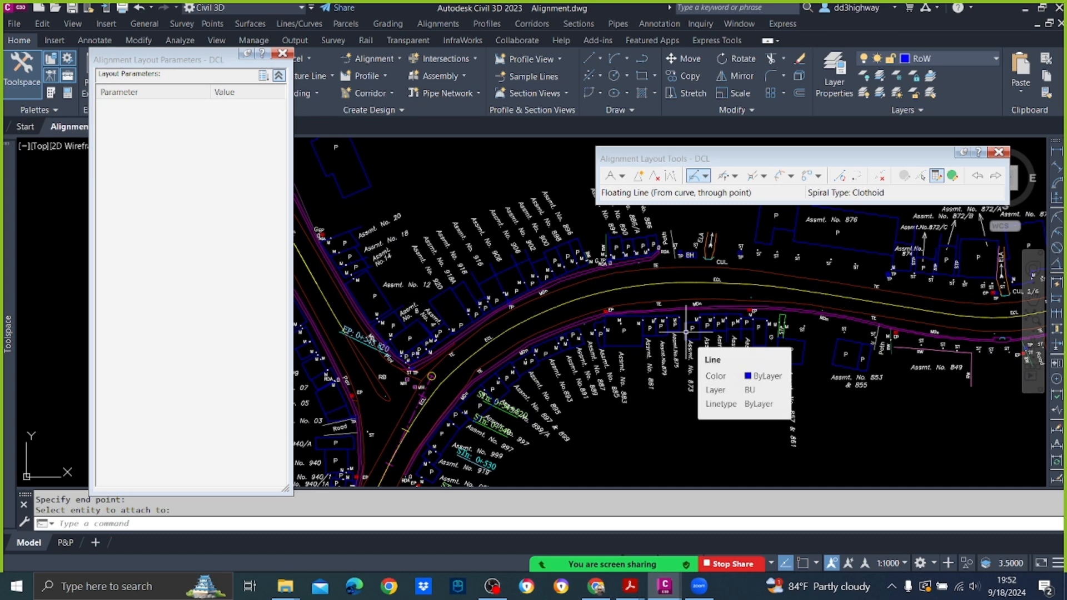
left_click(735, 176)
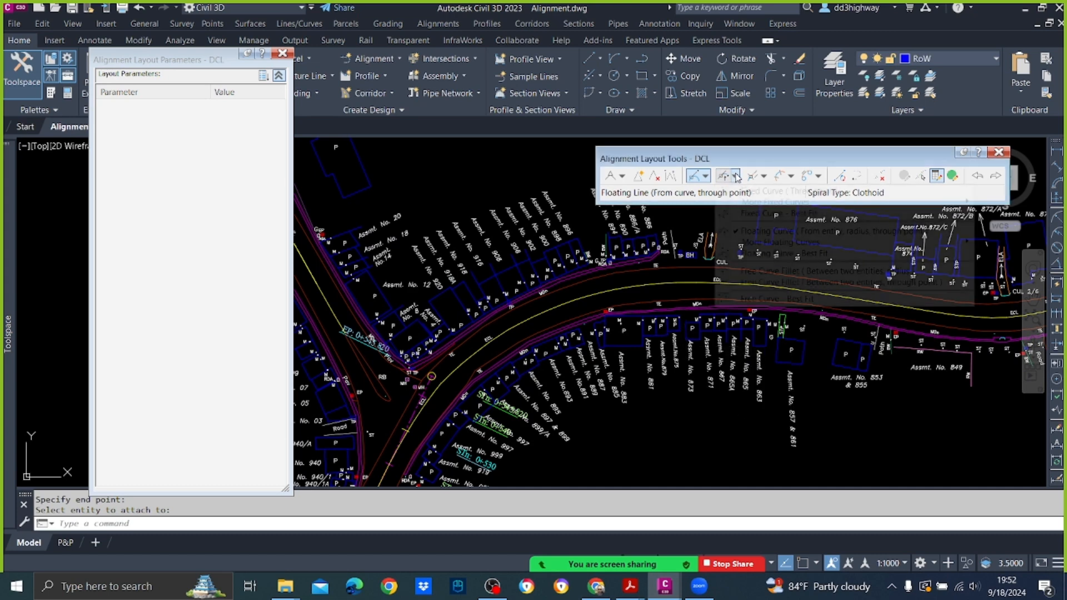
left_click(755, 232)
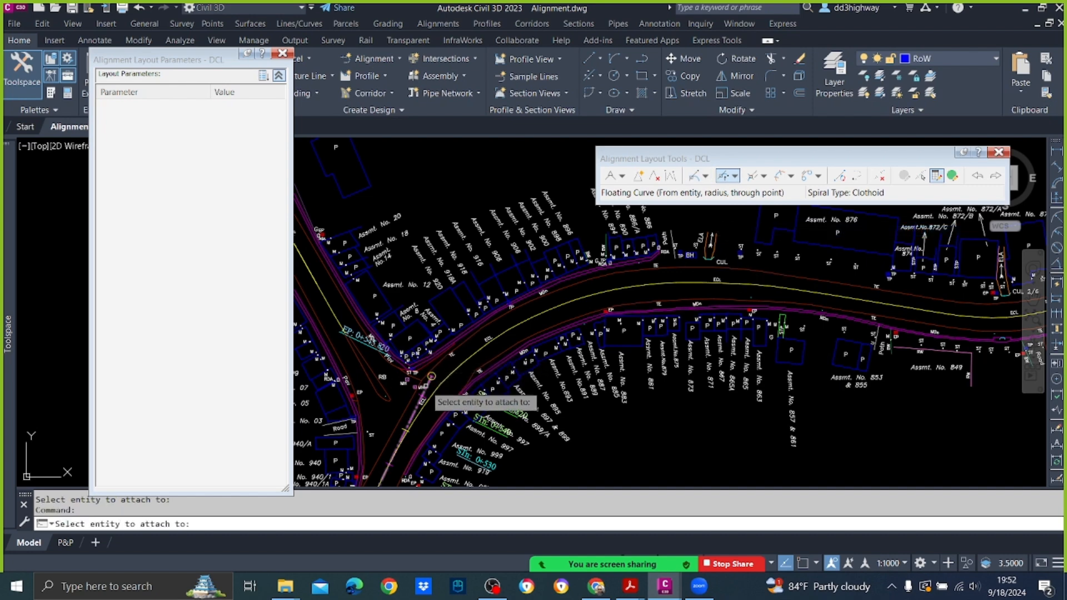
left_click(425, 383)
type("100")
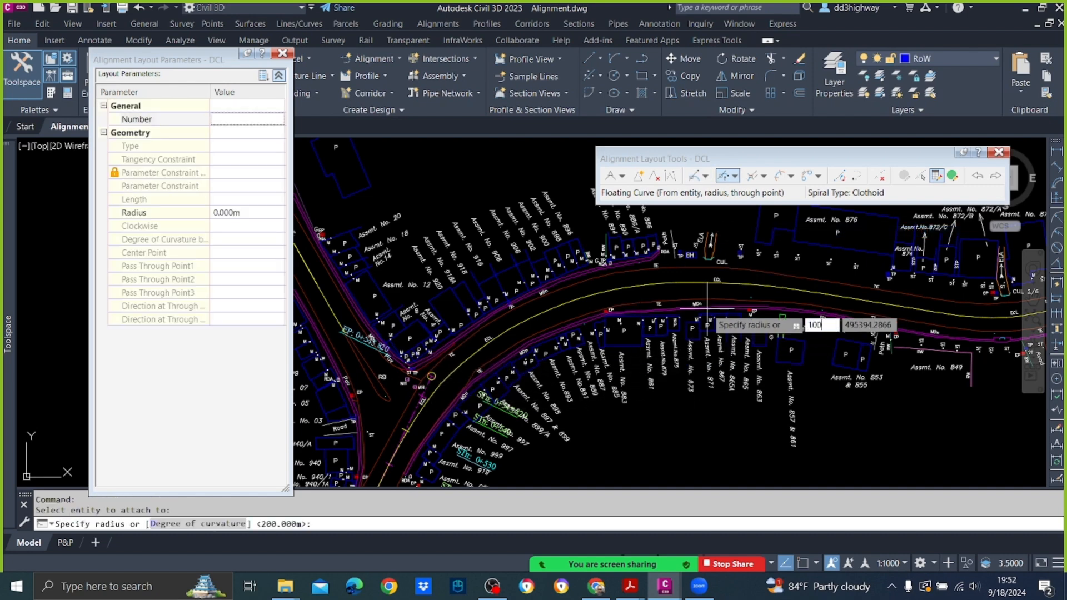
key("Return")
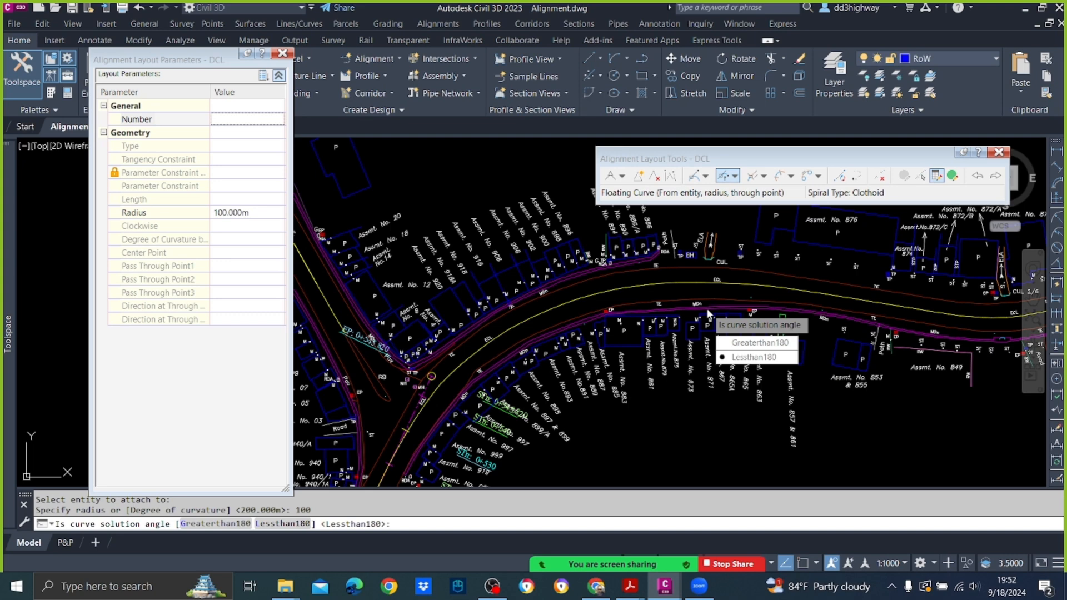
key("Return")
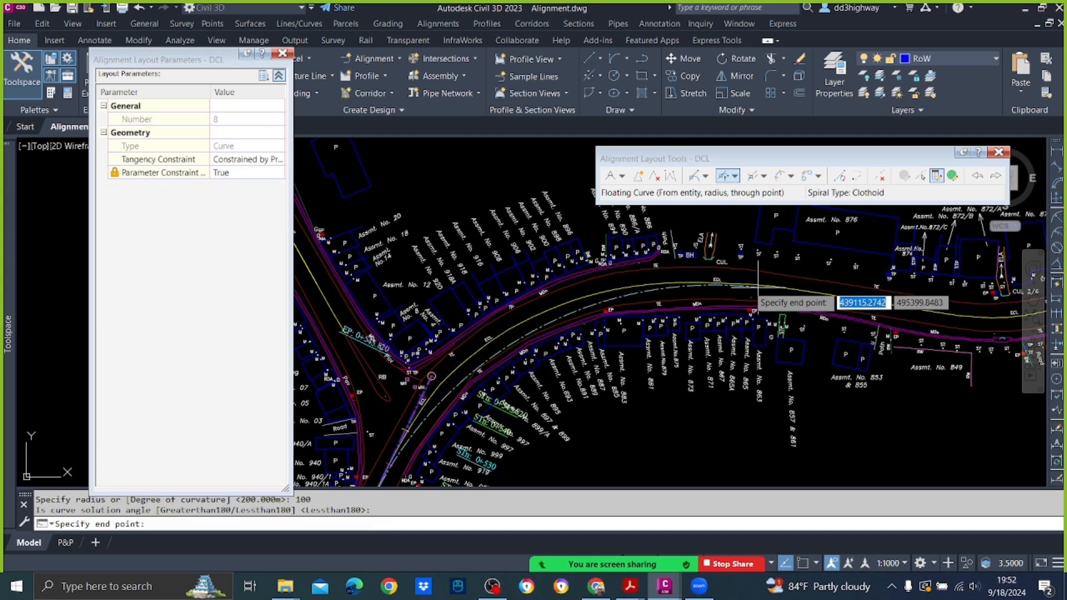
left_click(750, 288)
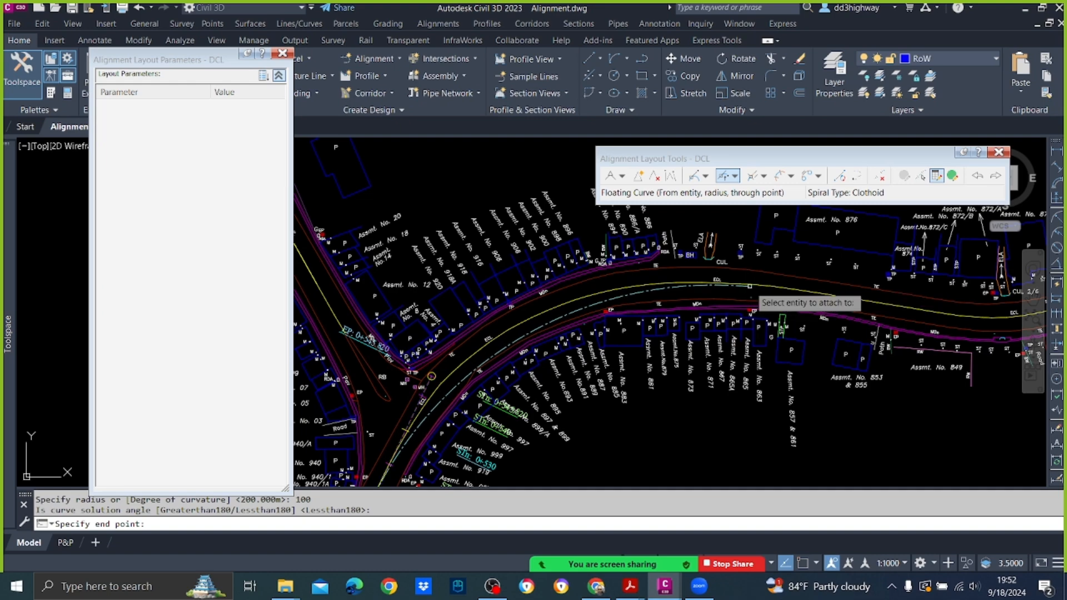
key("Return")
Step: Stretch the 100 m curve's end point onto the existing centreline, making the curve about 121 m long, and deselect the alignment
scroll(766, 300, "up", 4)
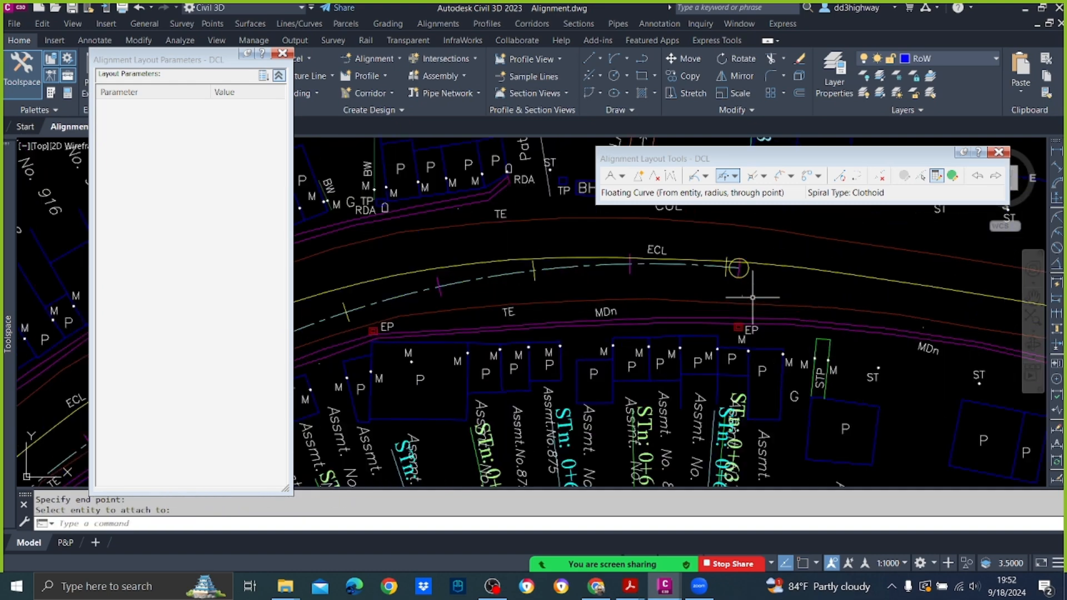
left_click(717, 268)
scroll(732, 270, "up", 5)
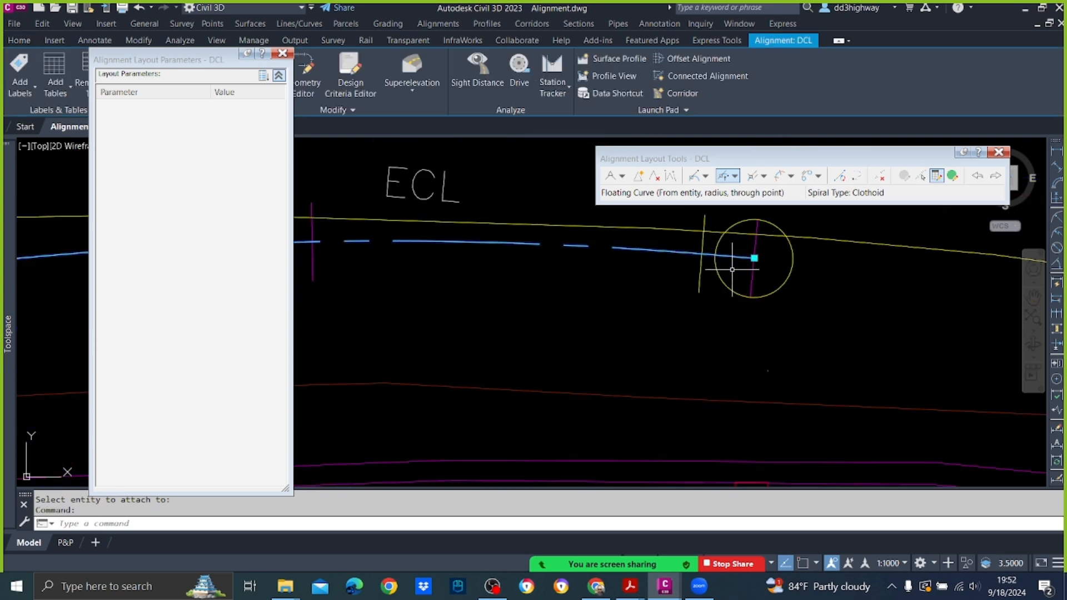
left_click(754, 258)
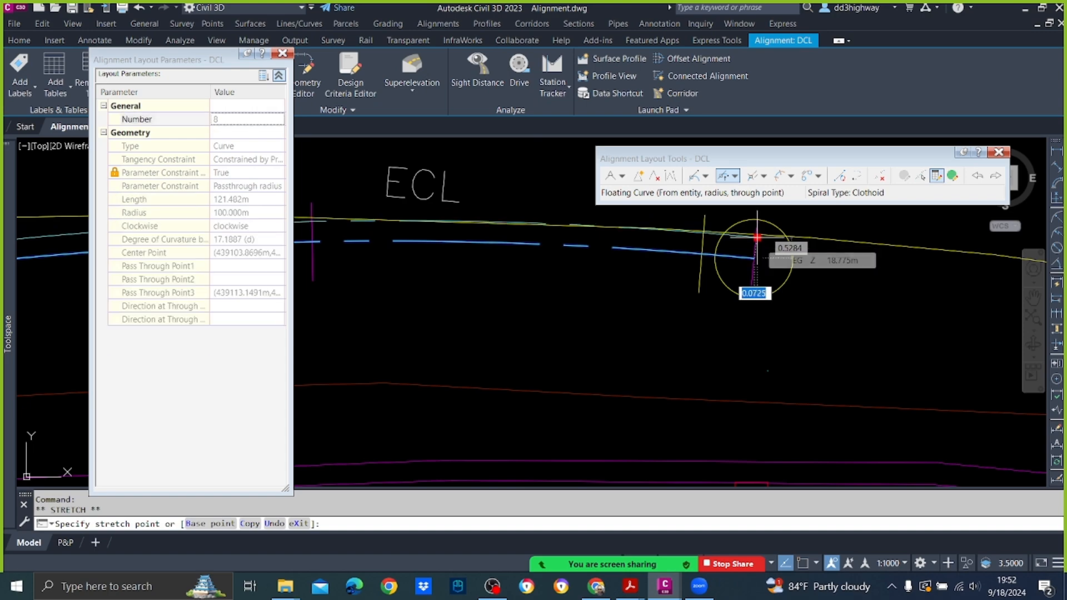
left_click(757, 238)
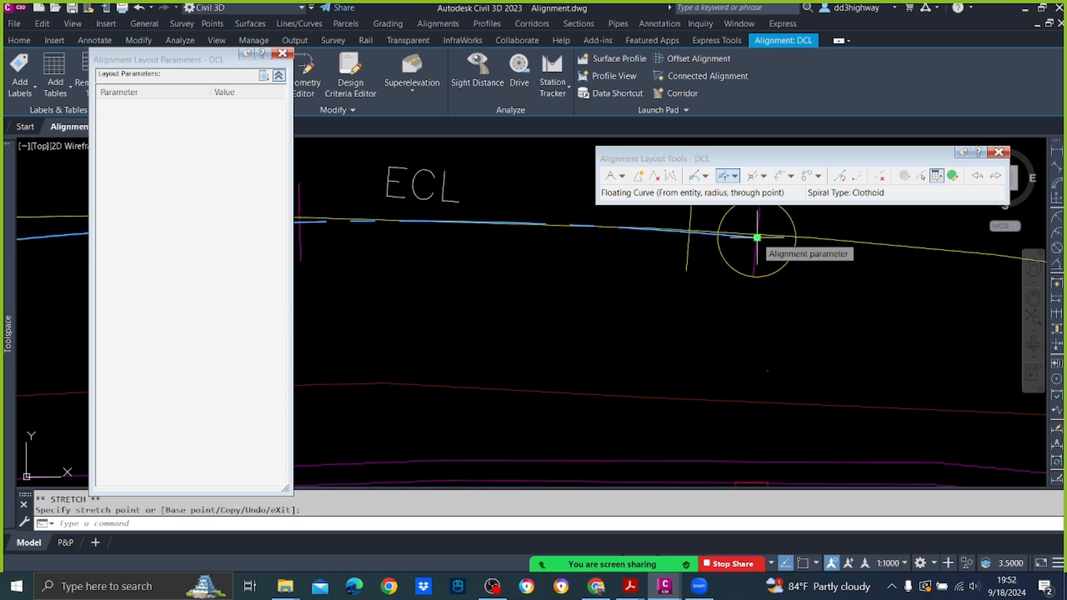
scroll(762, 340, "down", 5)
middle_click_drag(523, 380, 794, 192)
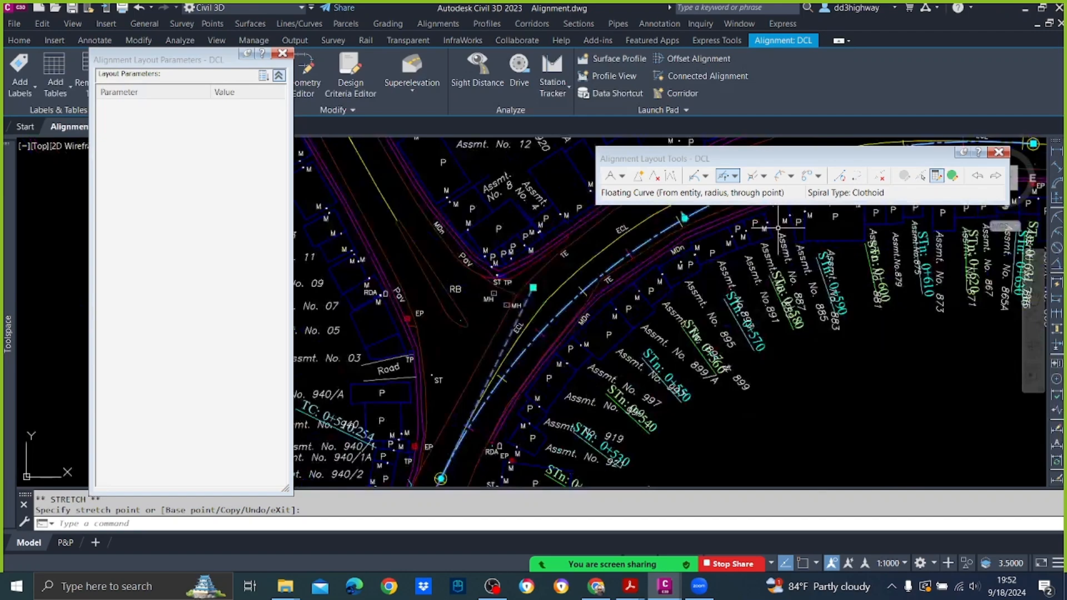
key("Escape")
Step: Open the layout parameters of the 100 m curve around the junction bend and select its radius value
middle_click_drag(673, 284, 662, 397)
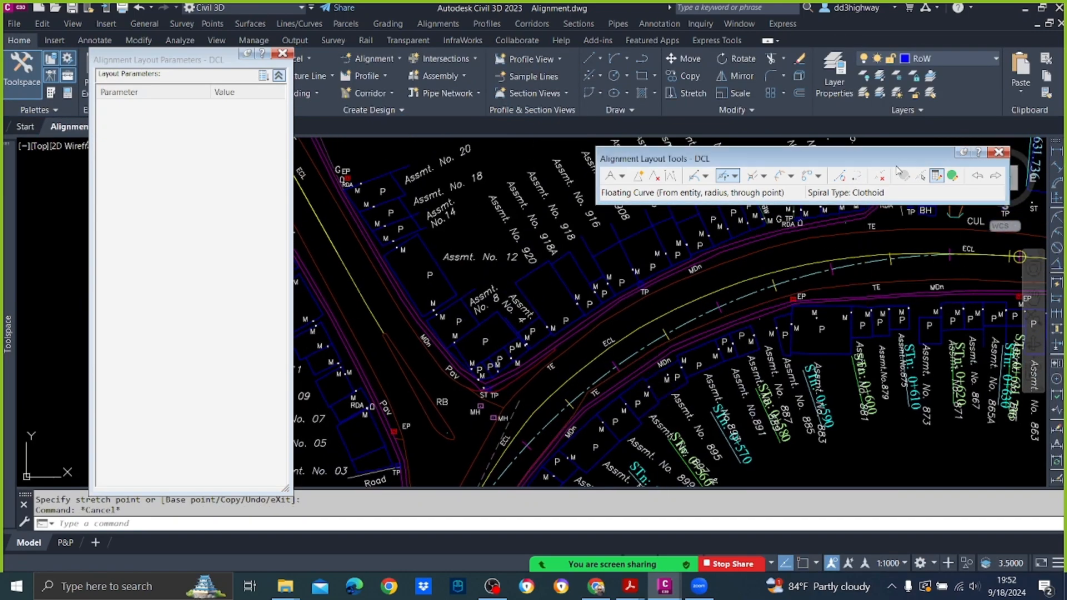
left_click(920, 176)
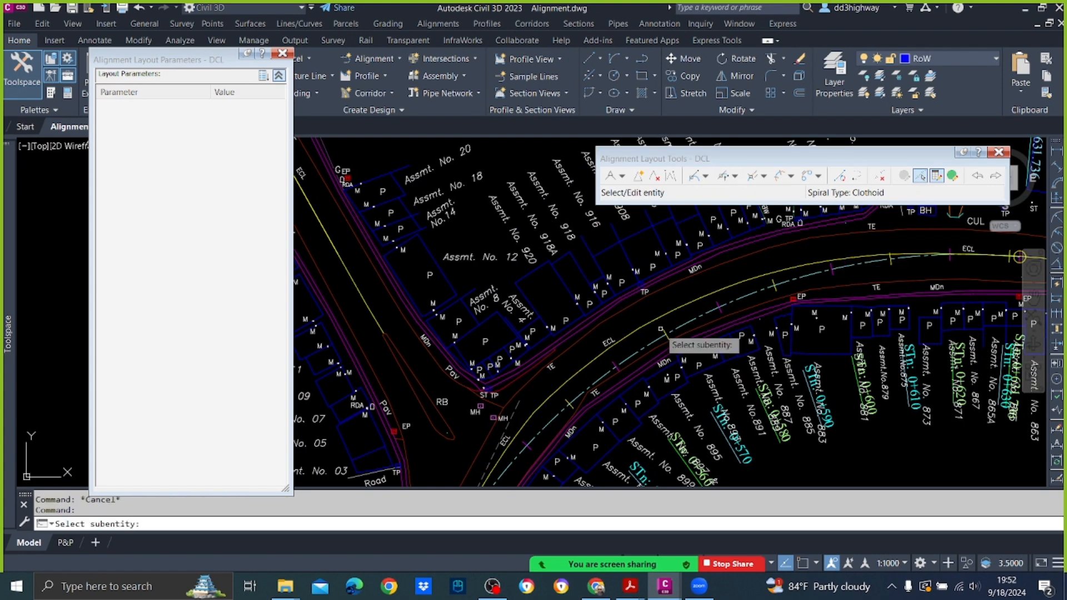
left_click(696, 320)
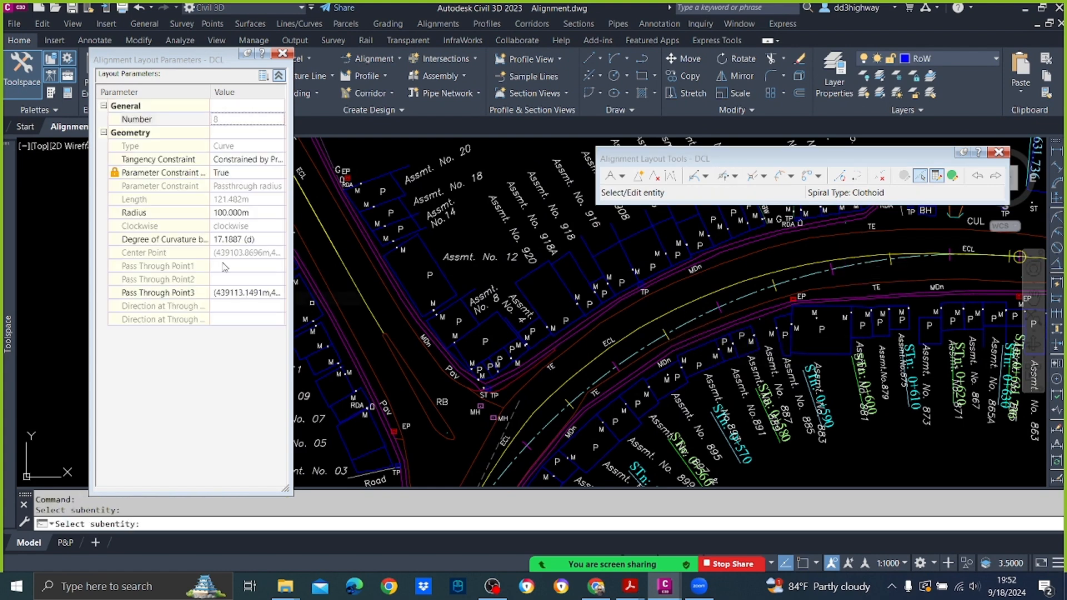
left_click(248, 213)
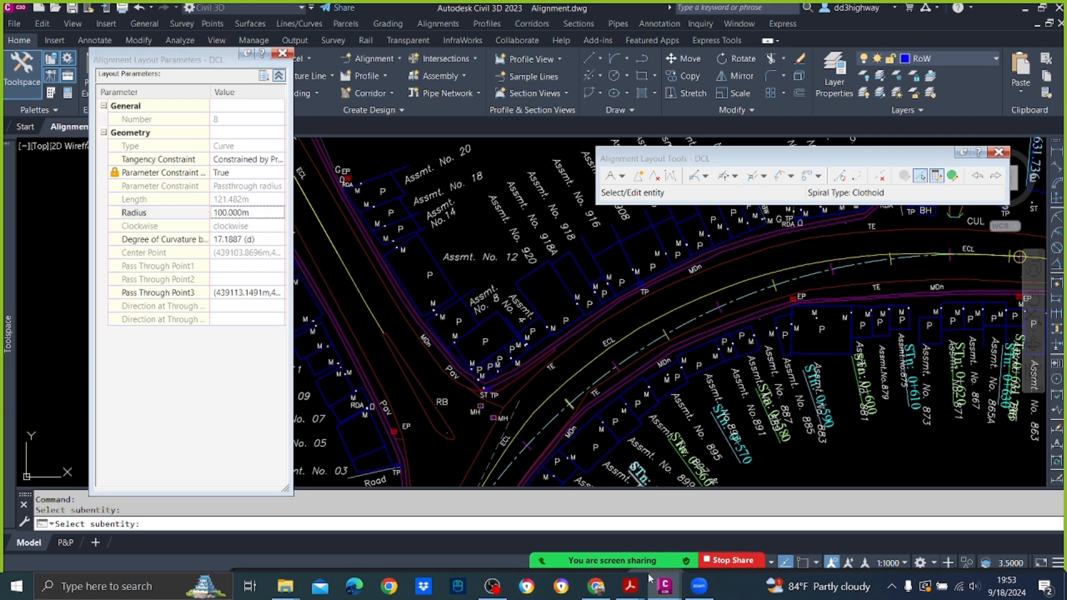
Step: Switch to Adobe Acrobat, check the minimum radii table in the Highway Design Theory Book, and return to the Civil 3D drawing
mouse_move(664, 583)
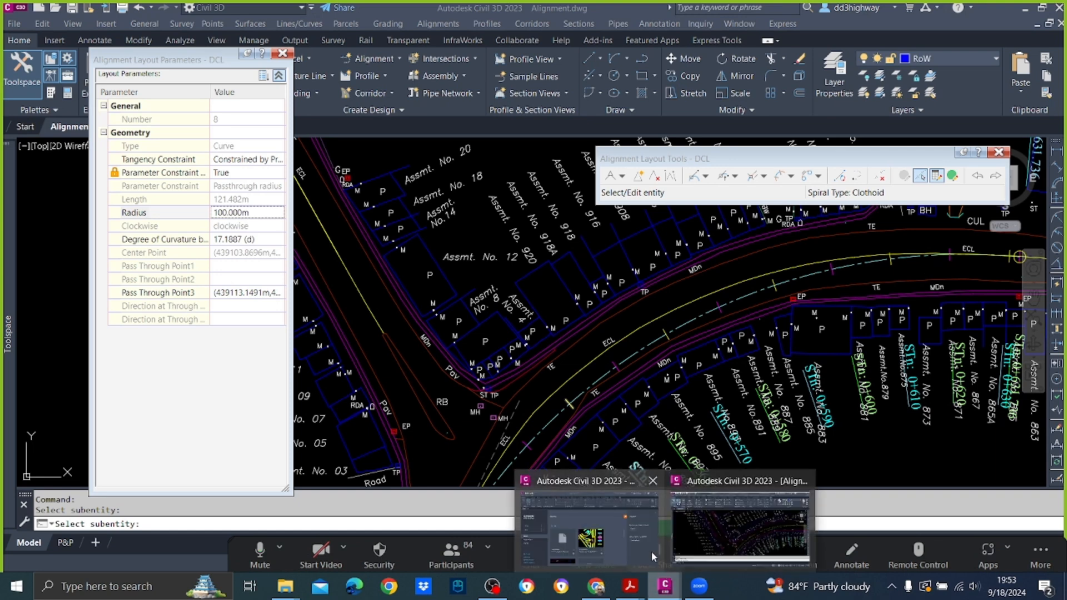
mouse_move(629, 584)
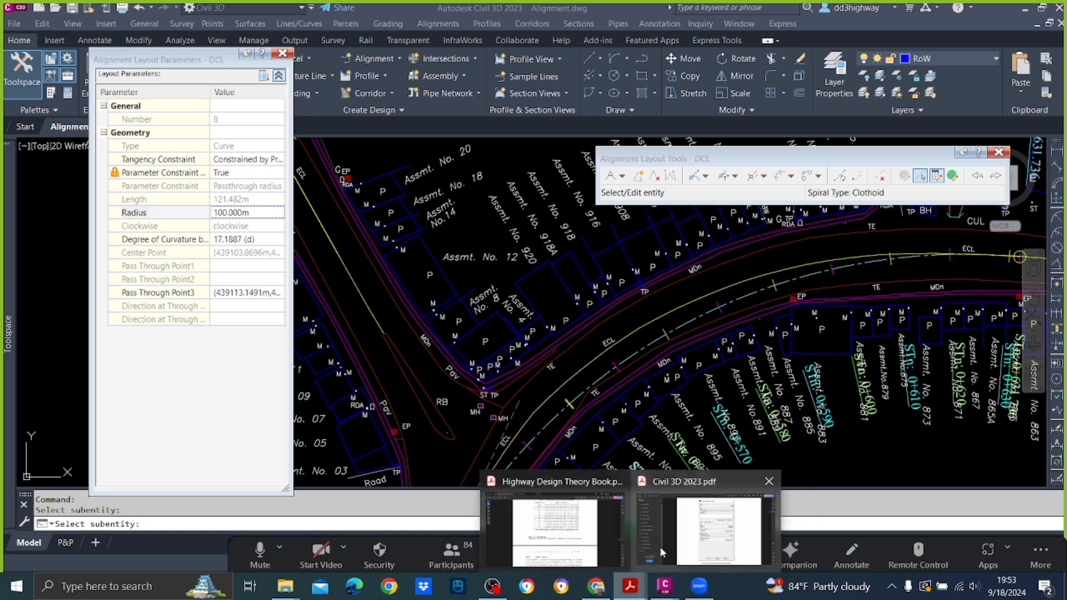
left_click(539, 548)
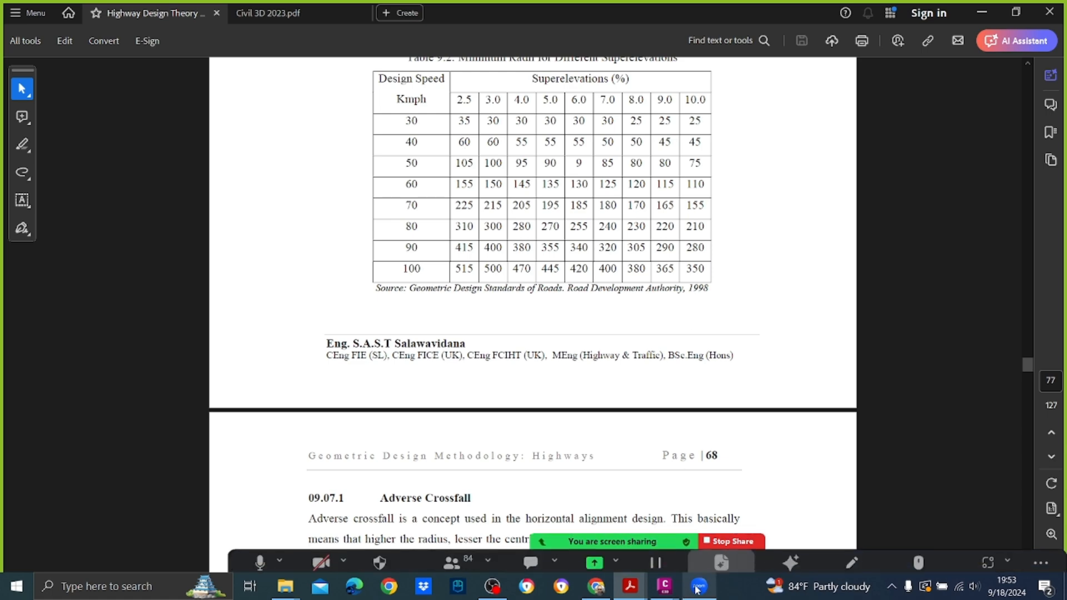
mouse_move(689, 588)
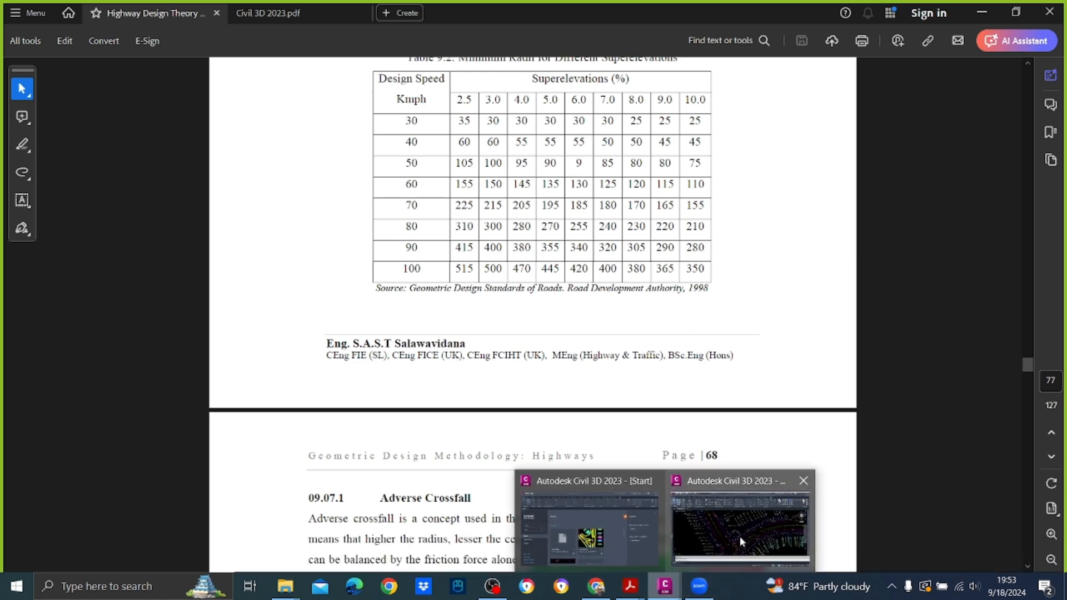
left_click(739, 535)
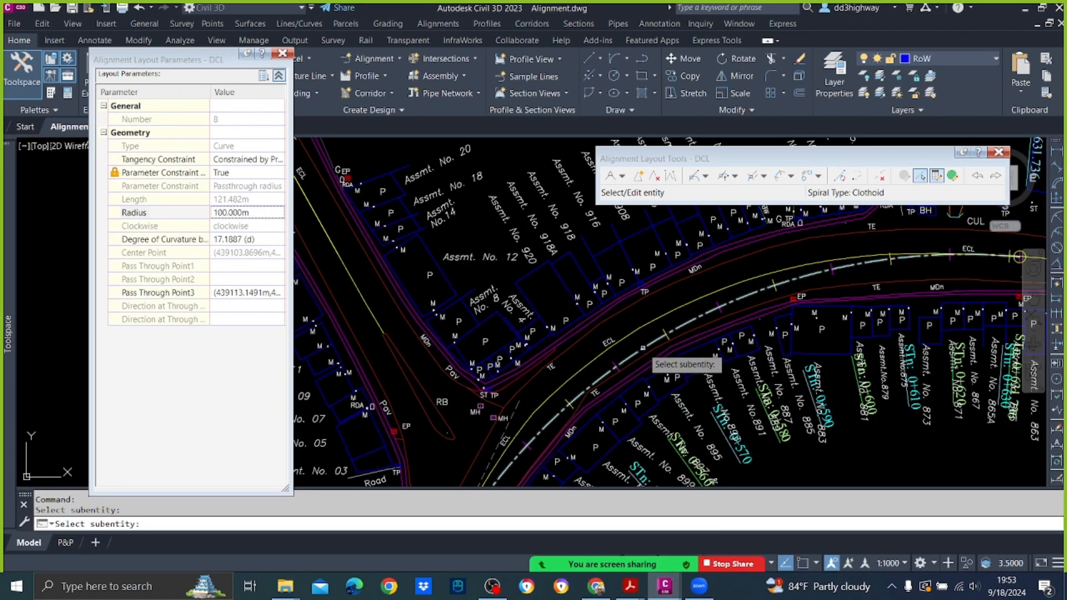
Step: Try an 80 m radius on the junction bend curve, set it to 90 m, and end the subentity selection
left_click(239, 214)
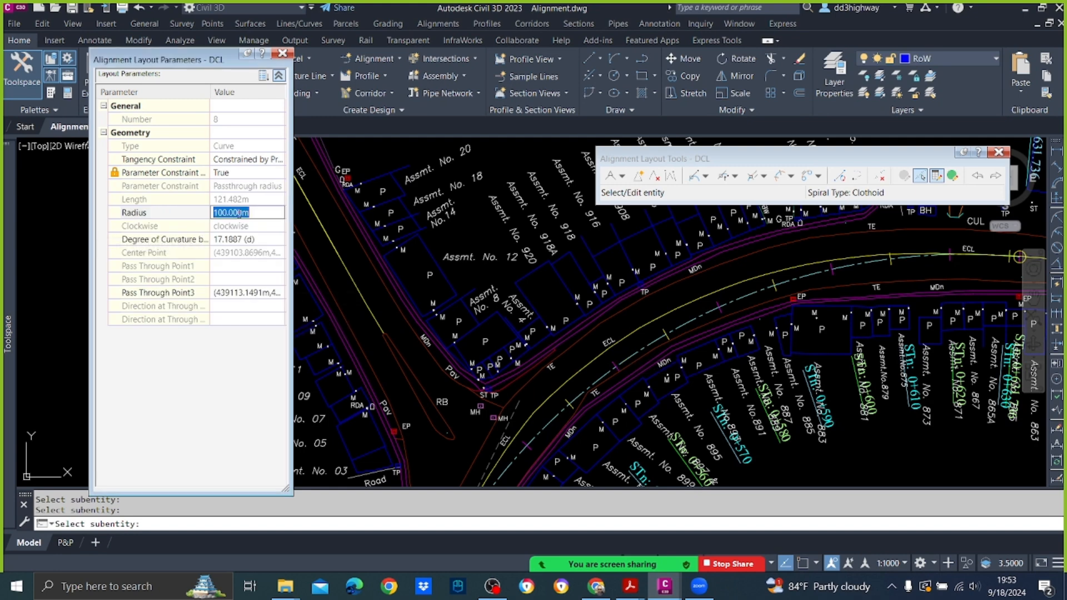
key("Return")
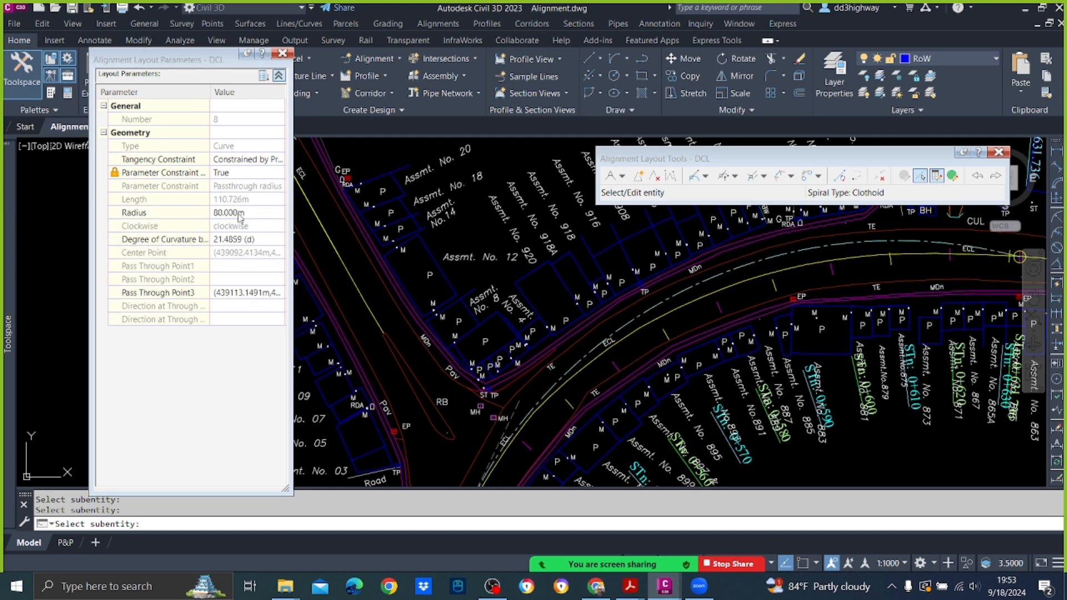
left_click(229, 215)
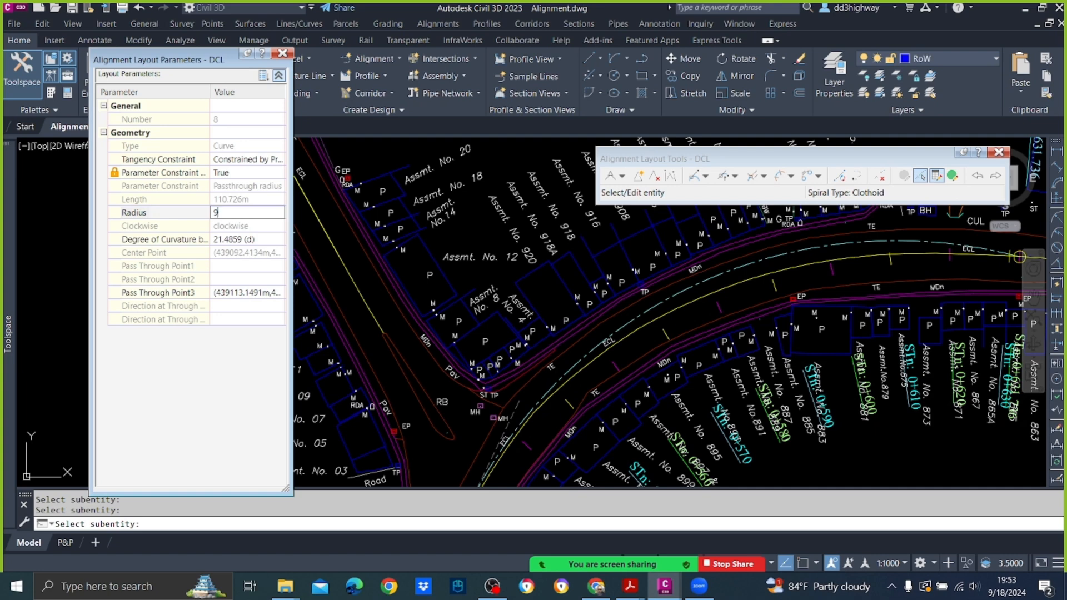
key("Return")
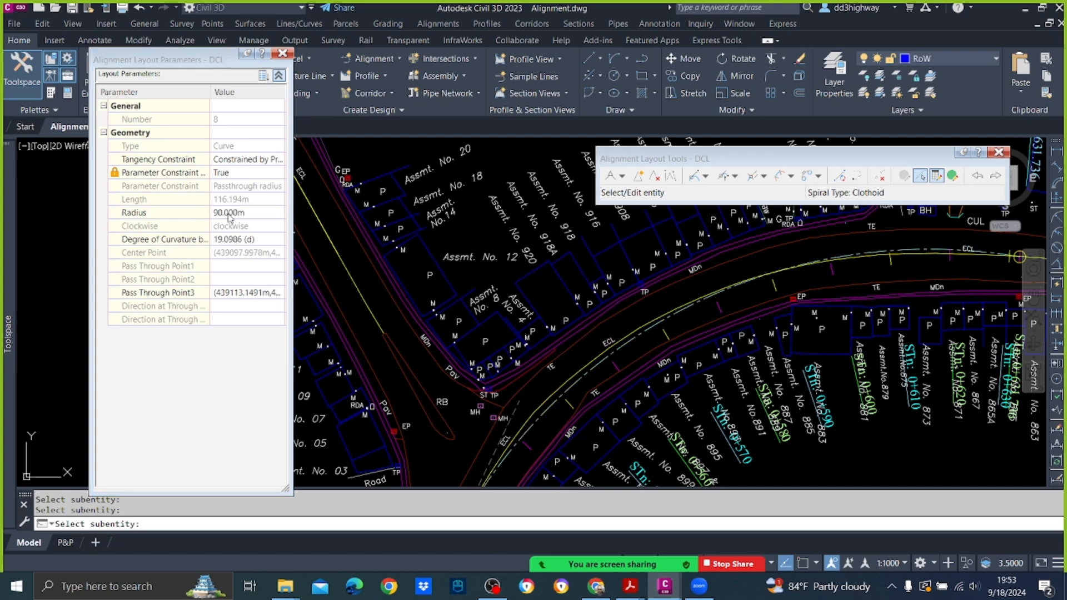
key("Escape")
Step: Stretch the junction bend curve's end point back along the existing centreline, making the curve about 69 m long, and deselect the alignment
scroll(772, 298, "down", 2)
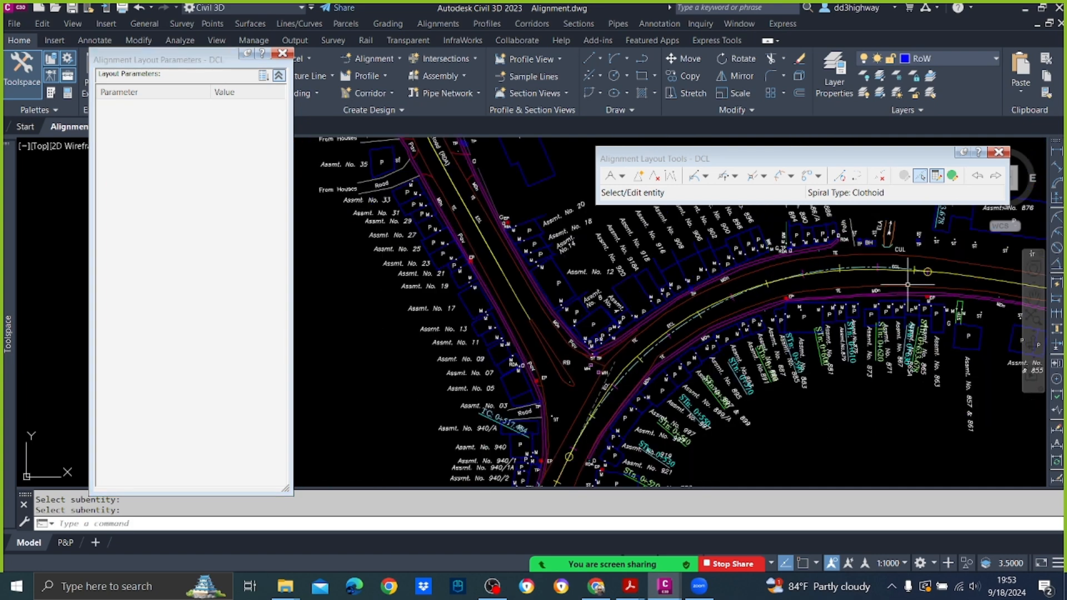
scroll(907, 282, "up", 4)
left_click(812, 241)
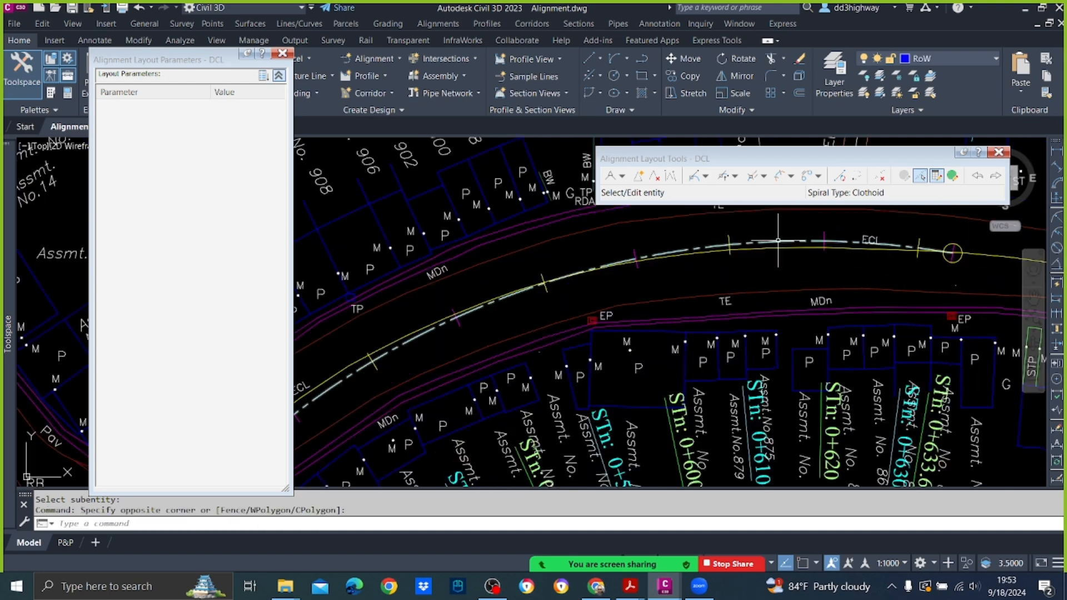
left_click(778, 240)
left_click(953, 252)
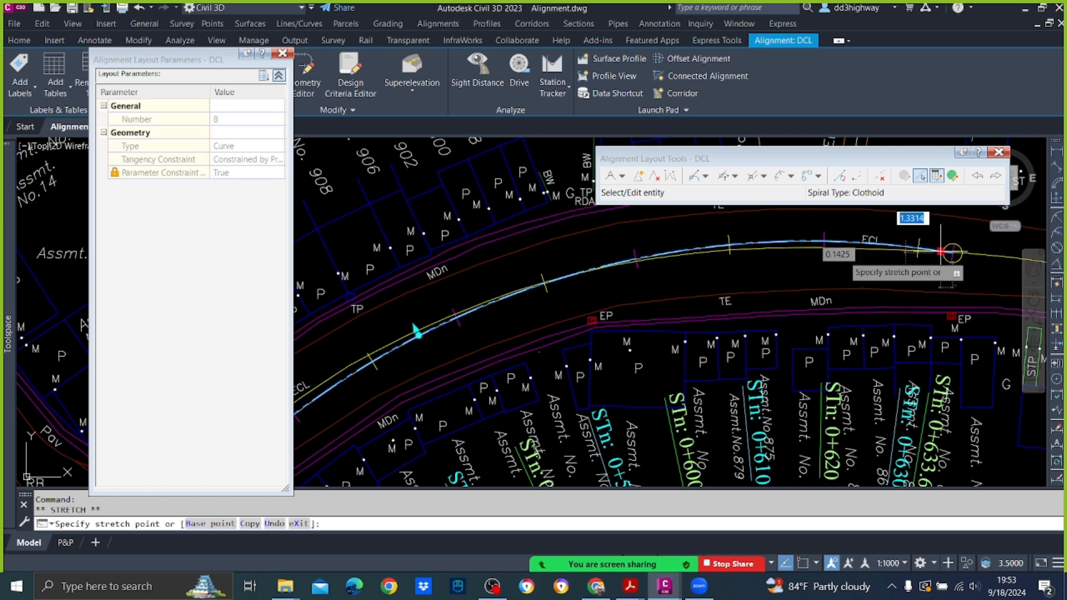
scroll(524, 302, "up", 2)
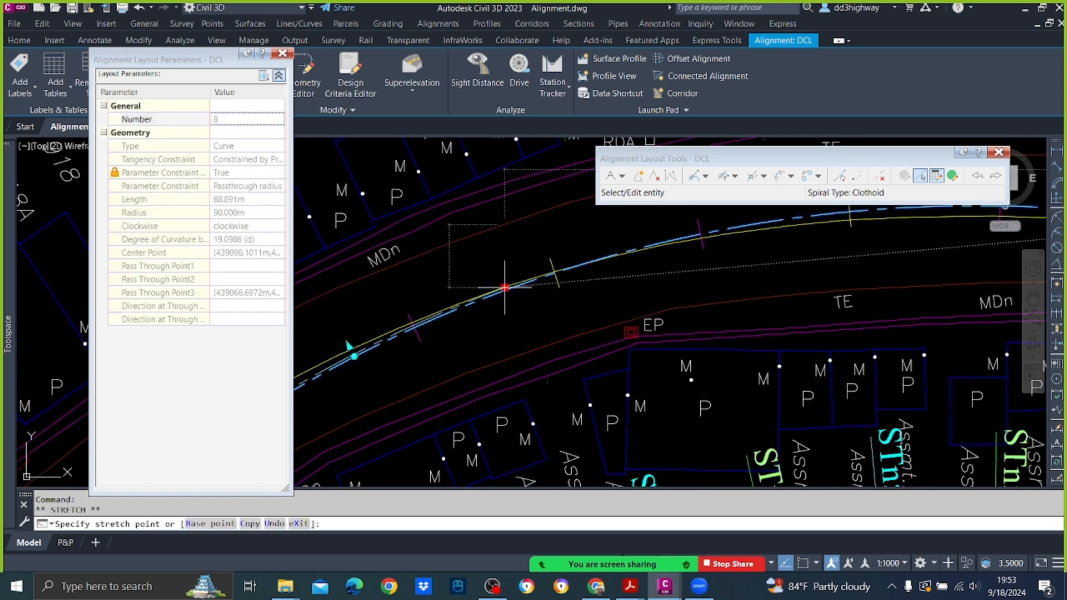
left_click(504, 287)
scroll(487, 321, "down", 3)
middle_click_drag(487, 322, 742, 236)
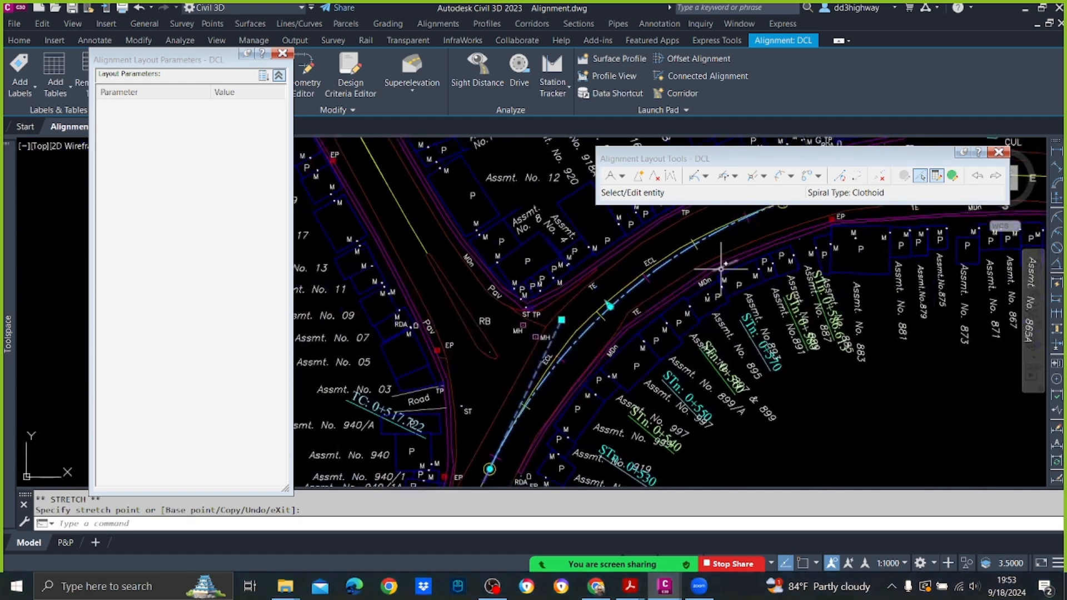
key("Escape")
Step: Set the shortened junction bend curve's radius to 80 m and end the subentity selection
middle_click_drag(717, 270, 702, 315)
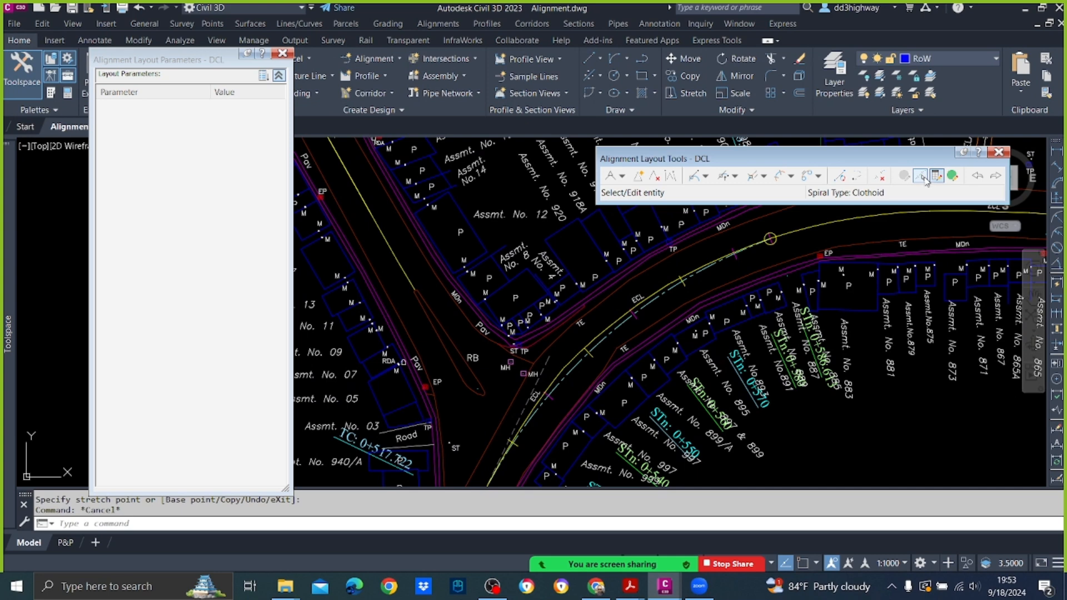
left_click(920, 176)
left_click(581, 324)
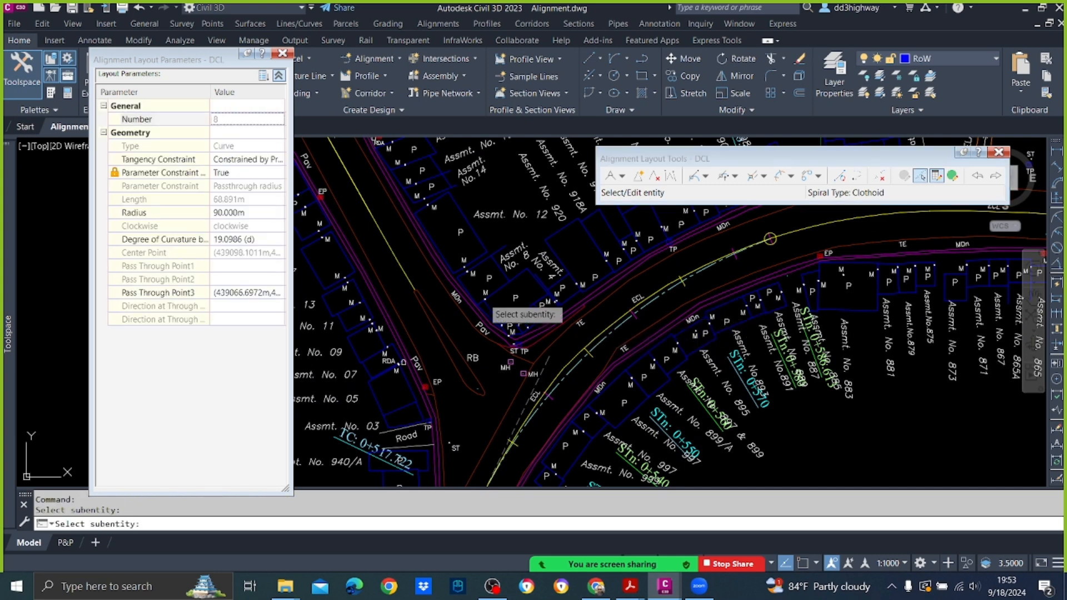
left_click(264, 214)
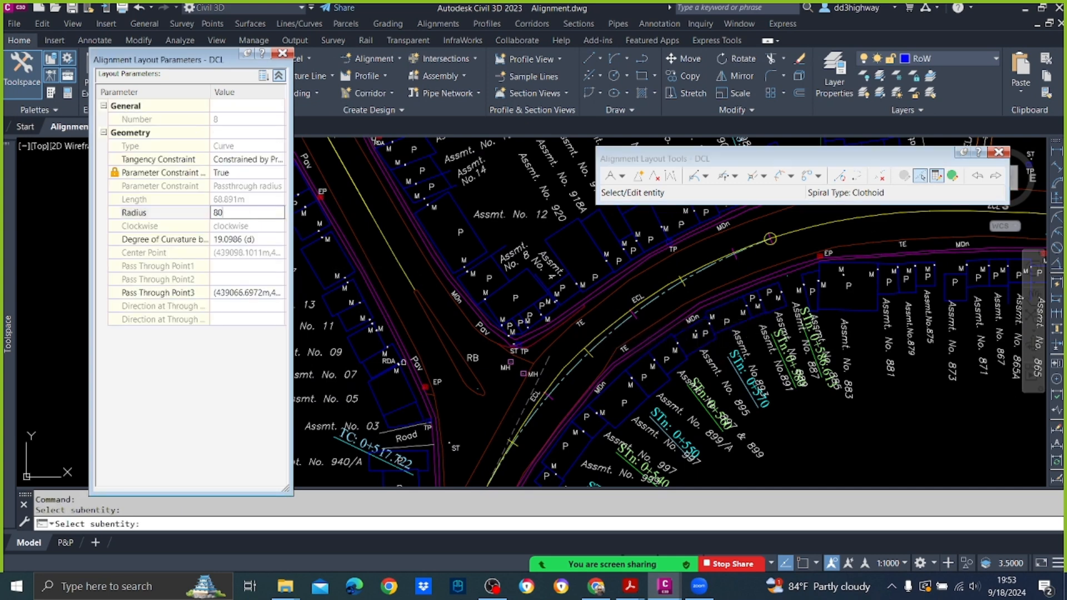
key("Return")
key("Return")
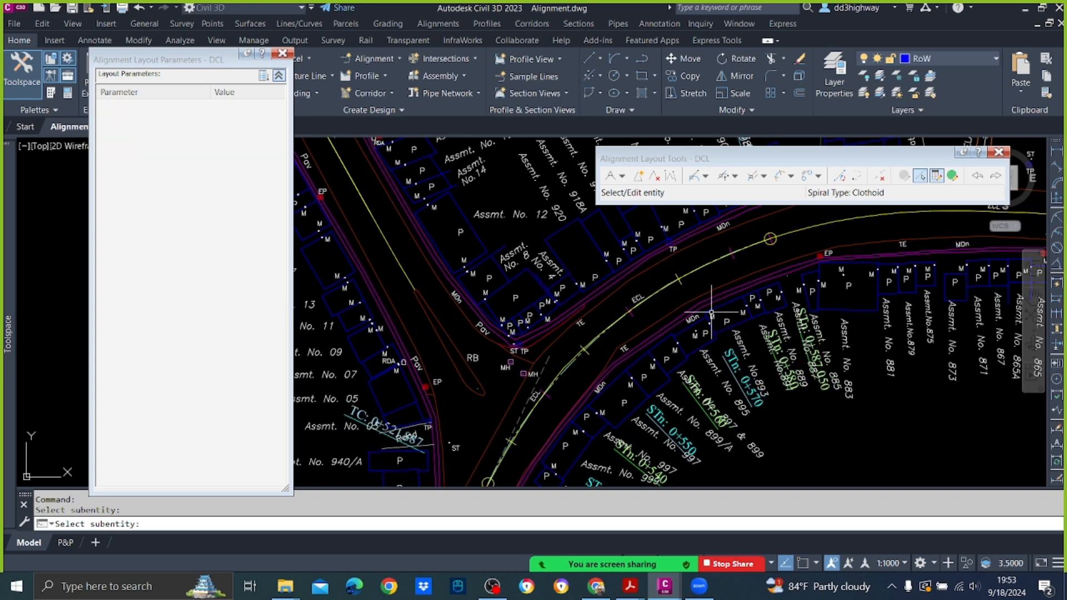
Step: Add a compound Floating Curve from the 80 m curve's end, with 100 m radius and Lessthan180 solution, ending about 69 m along the existing centreline
scroll(711, 314, "down", 5)
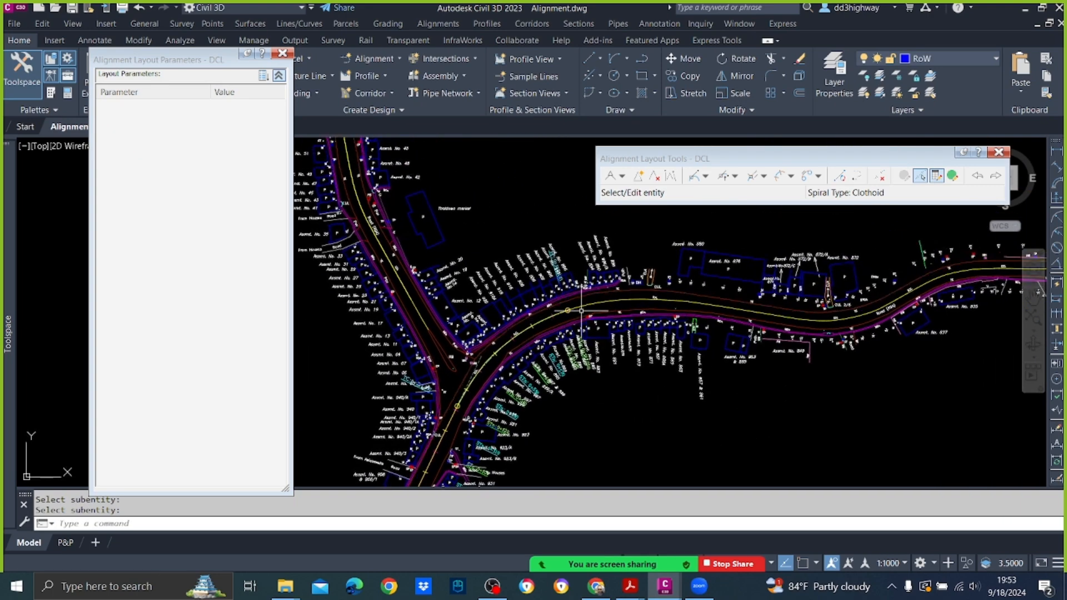
scroll(581, 311, "up", 5)
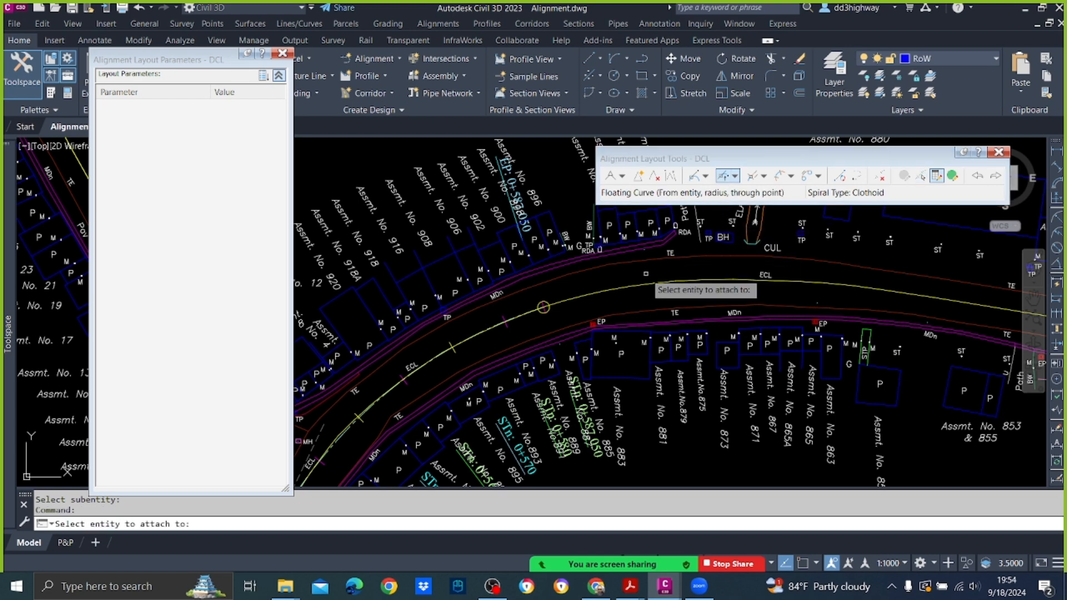
scroll(644, 273, "up", 6)
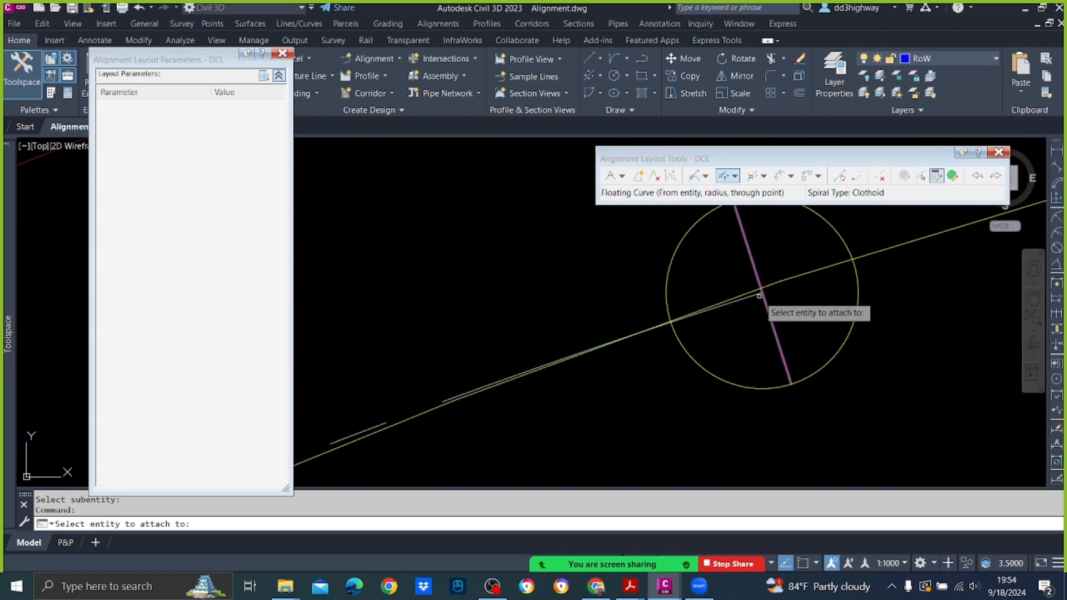
left_click(748, 296)
scroll(717, 328, "down", 5)
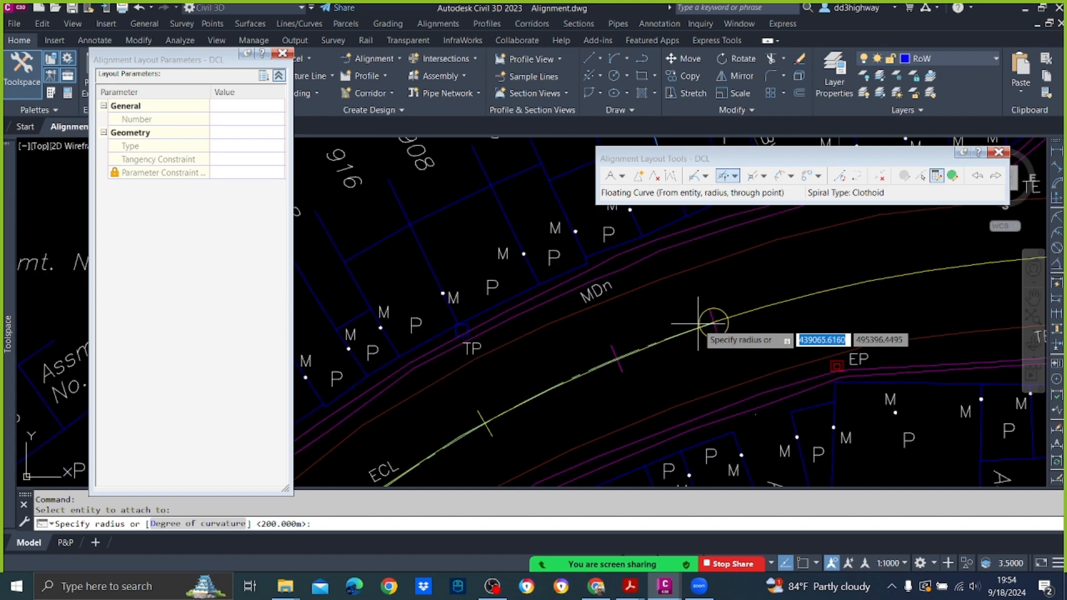
type("100")
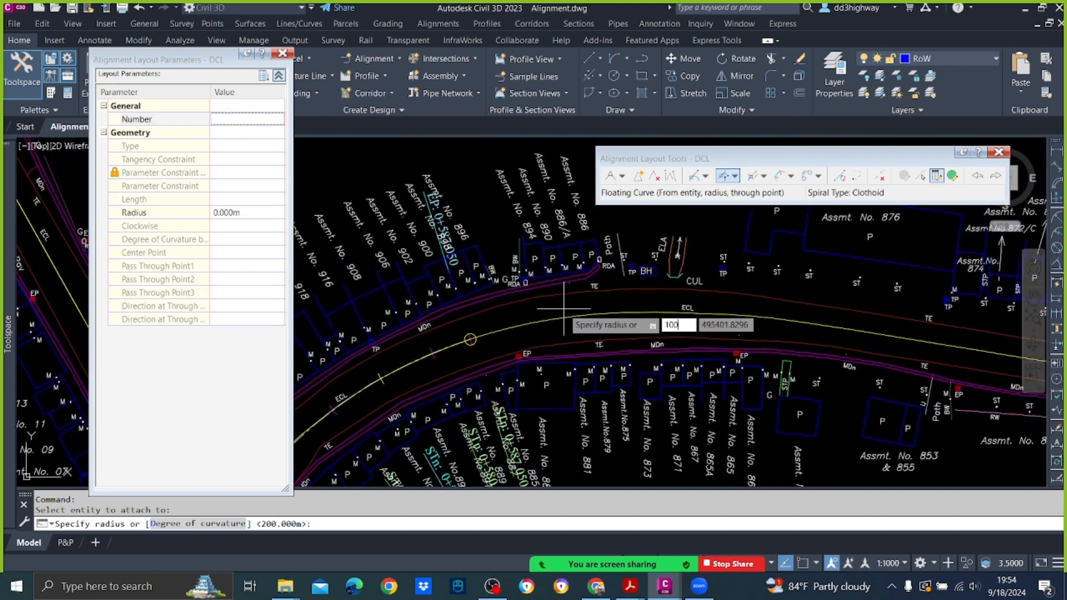
key("Return")
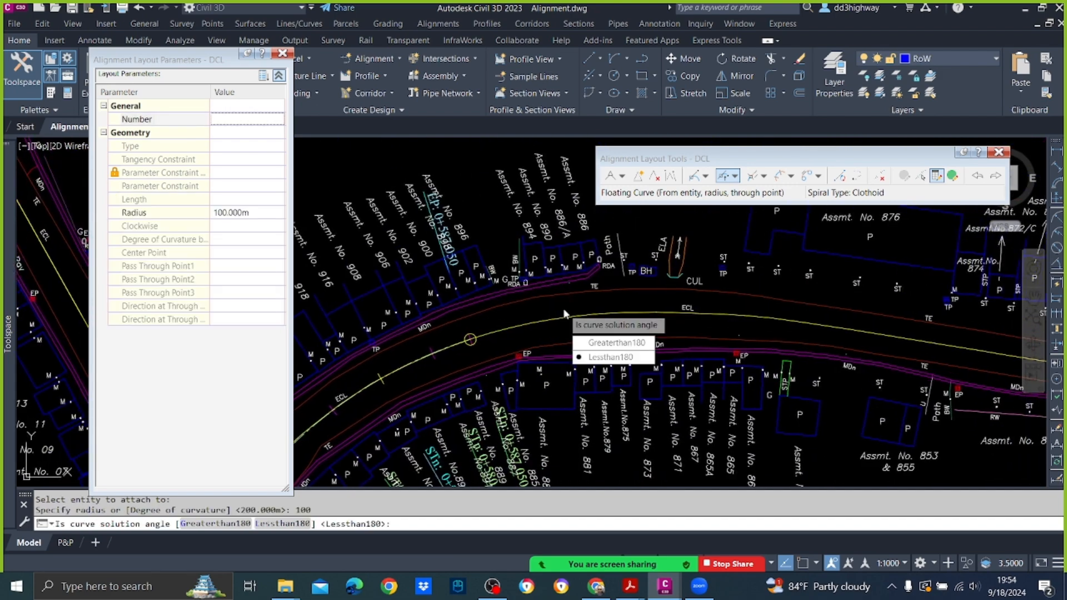
key("Return")
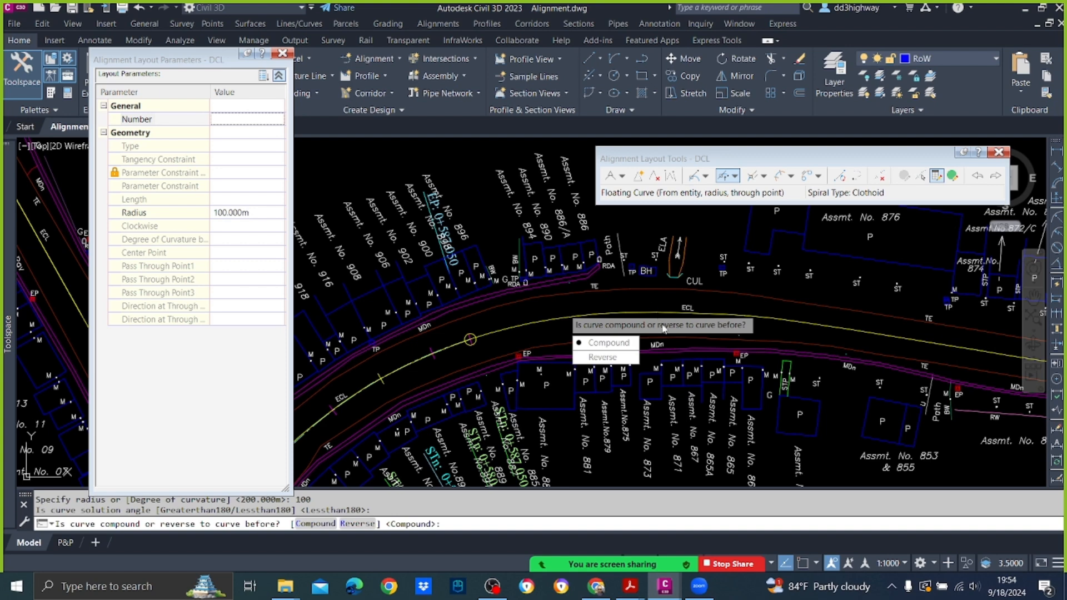
left_click(607, 343)
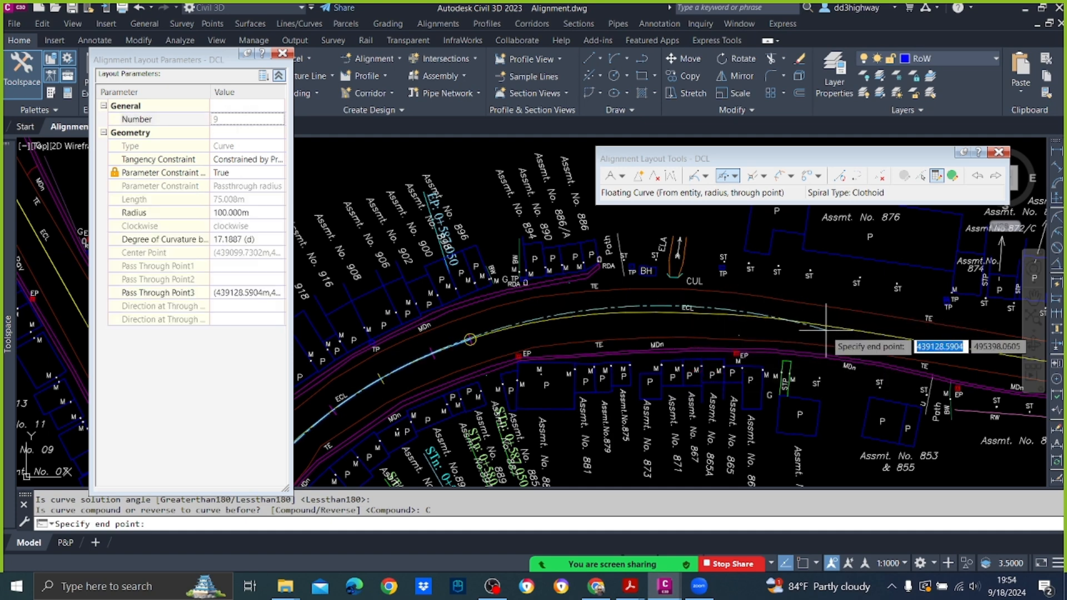
left_click(791, 321)
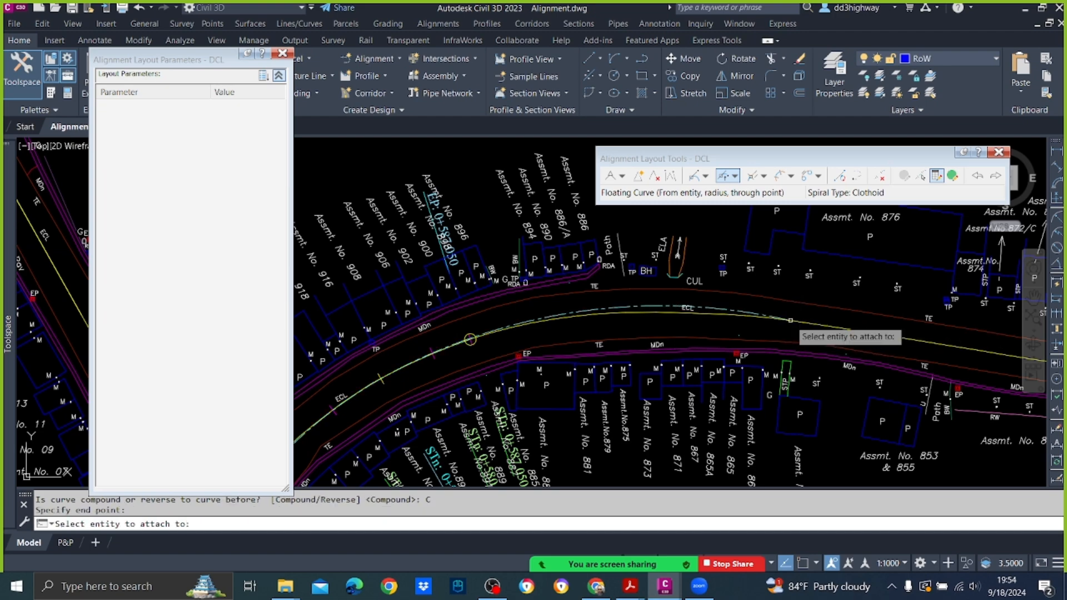
key("Return")
Step: Try radii of 110 m and 120 m on the newly added compound curve and end the subentity selection
scroll(729, 314, "up", 3)
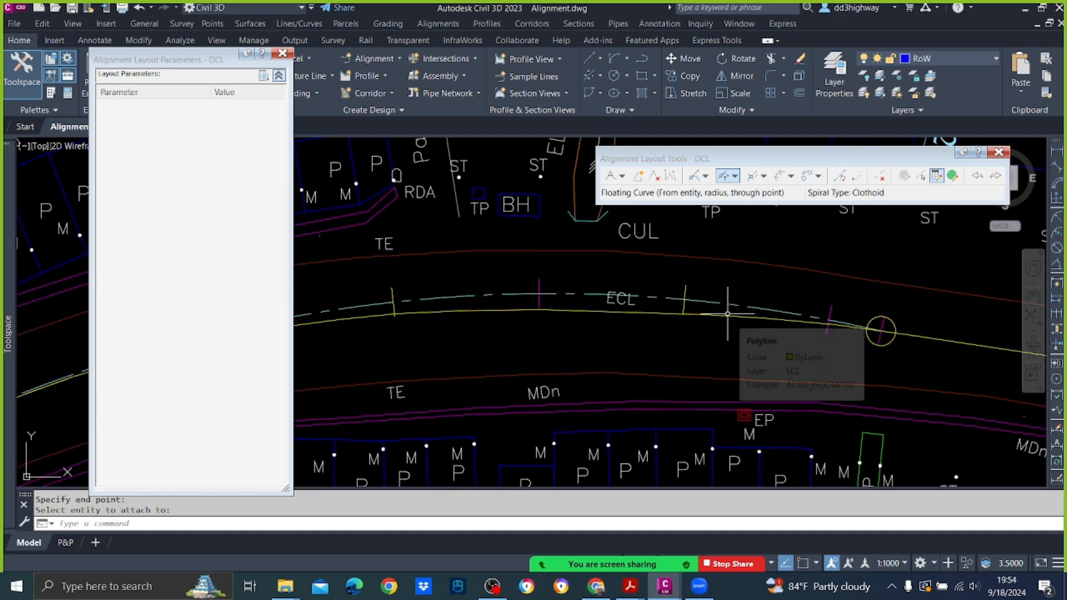
scroll(723, 314, "down", 4)
scroll(667, 312, "up", 5)
scroll(689, 325, "down", 1)
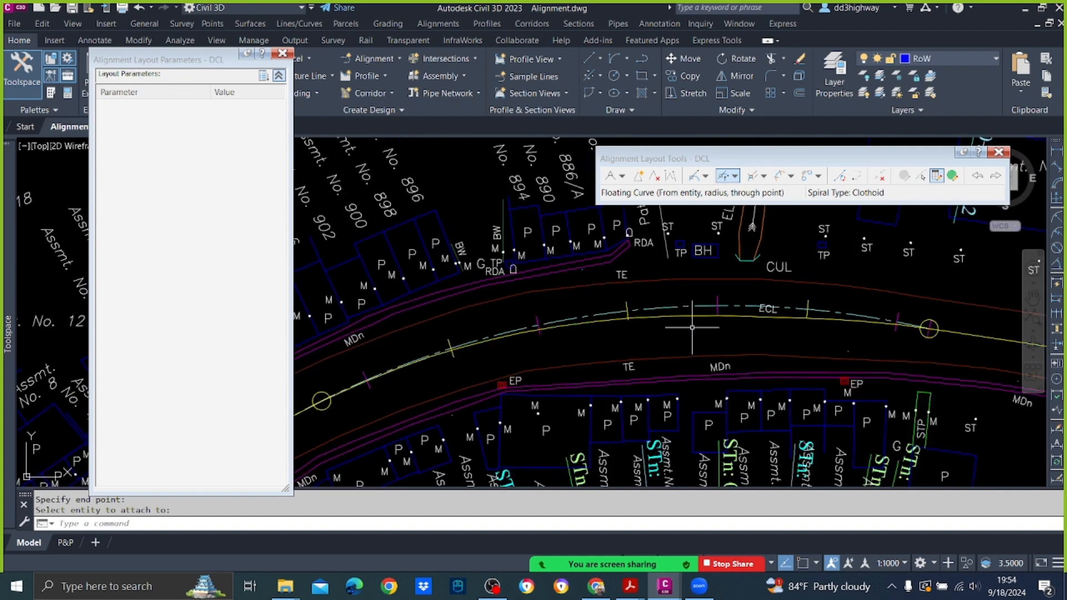
left_click(920, 177)
left_click(742, 309)
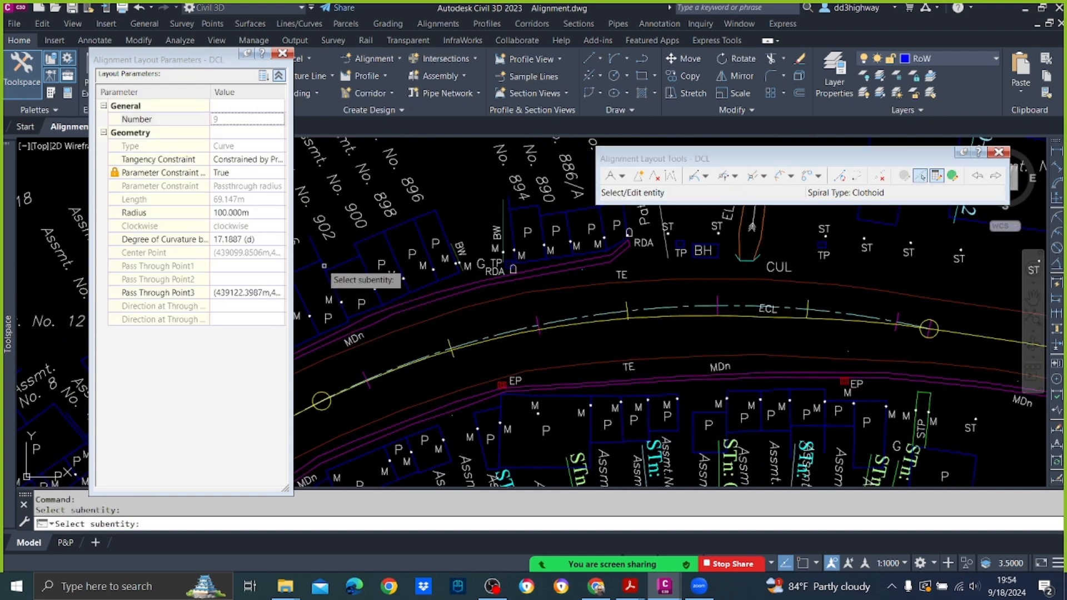
left_click(258, 213)
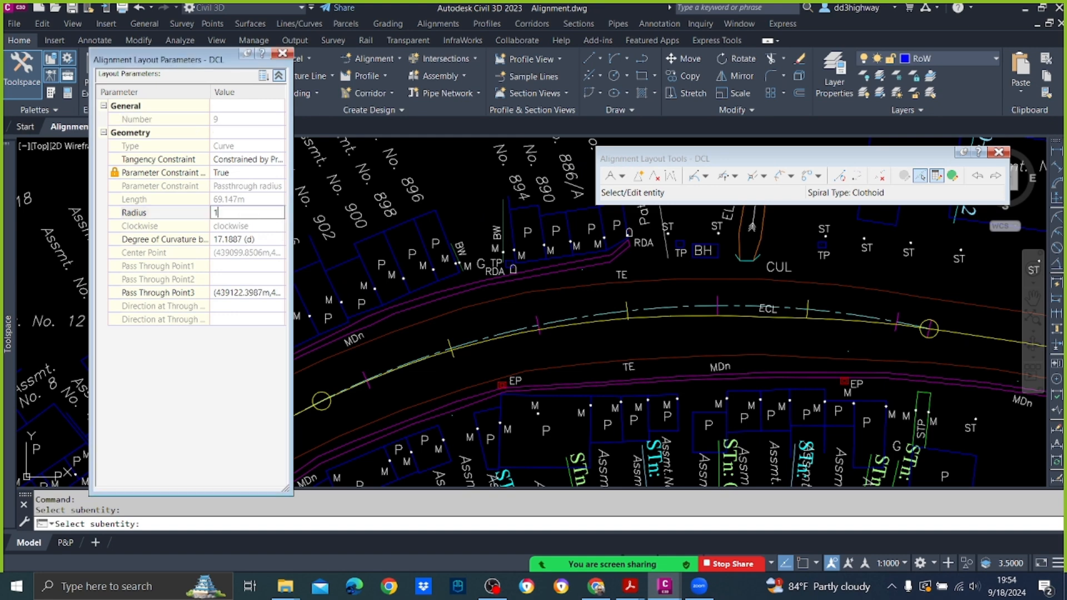
type("110.000m")
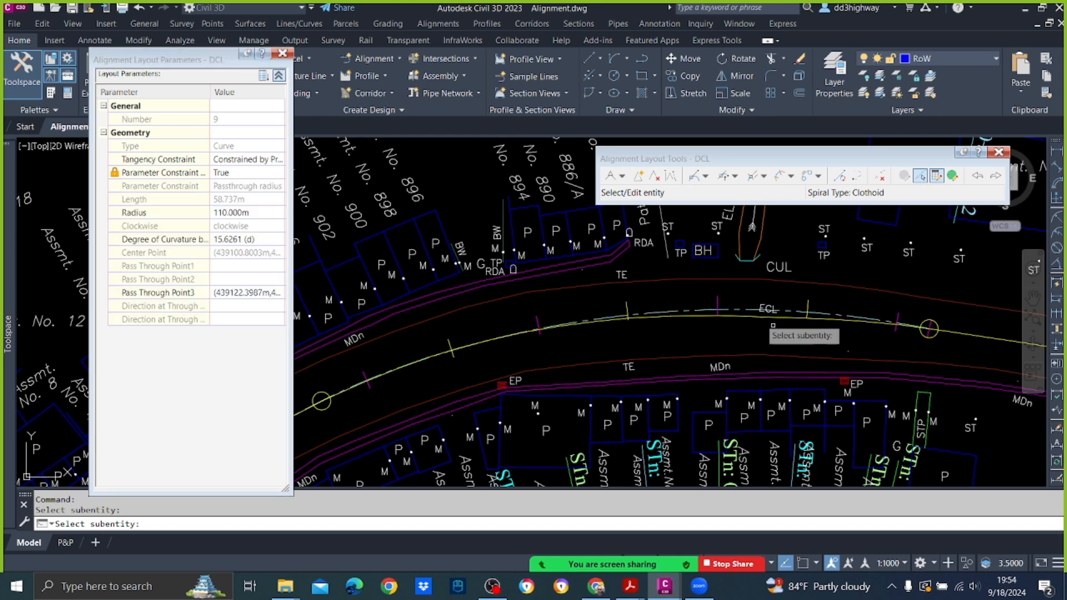
key("Return")
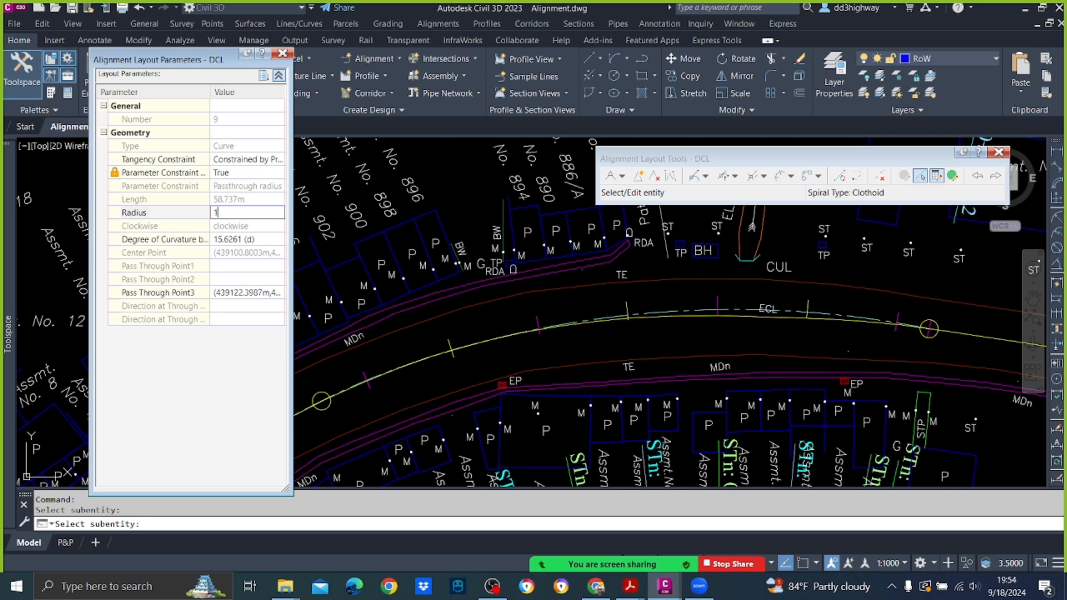
key("Return")
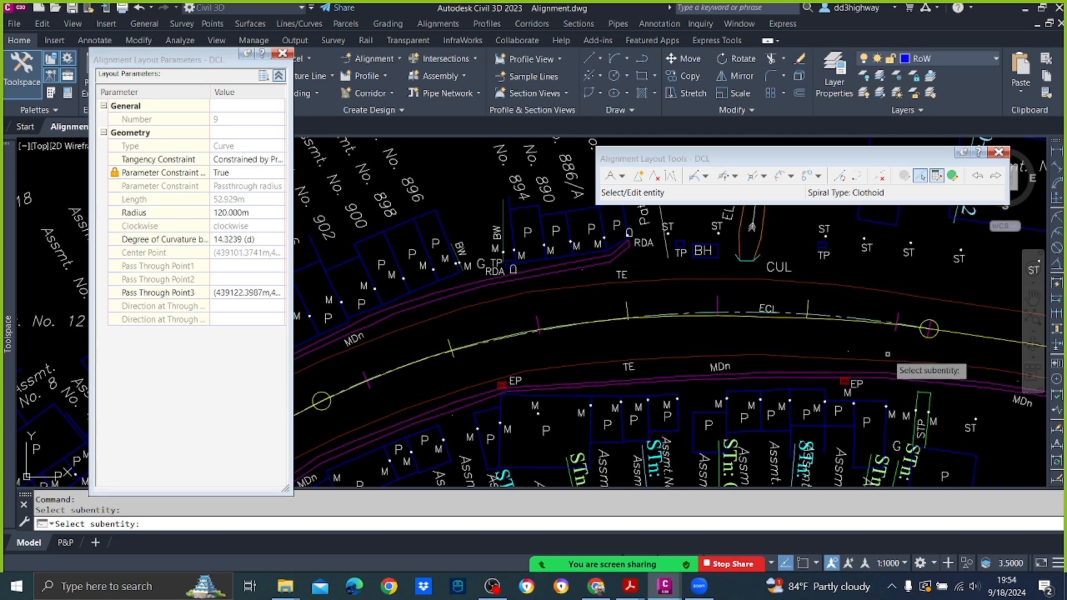
key("Return")
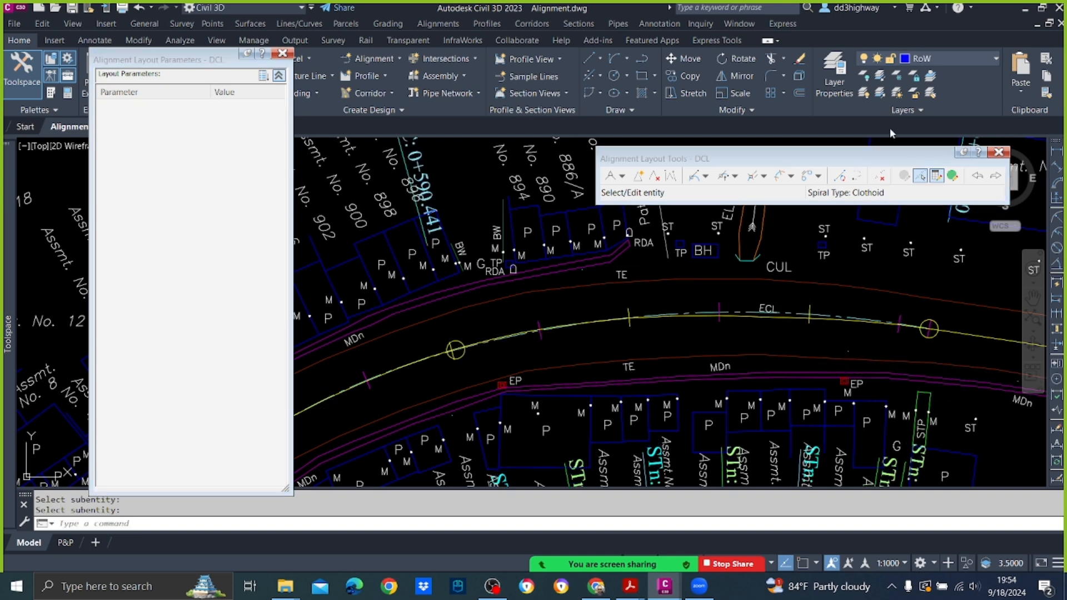
Step: Set the compound curve's radius to 130 m and end the subentity selection
left_click(922, 177)
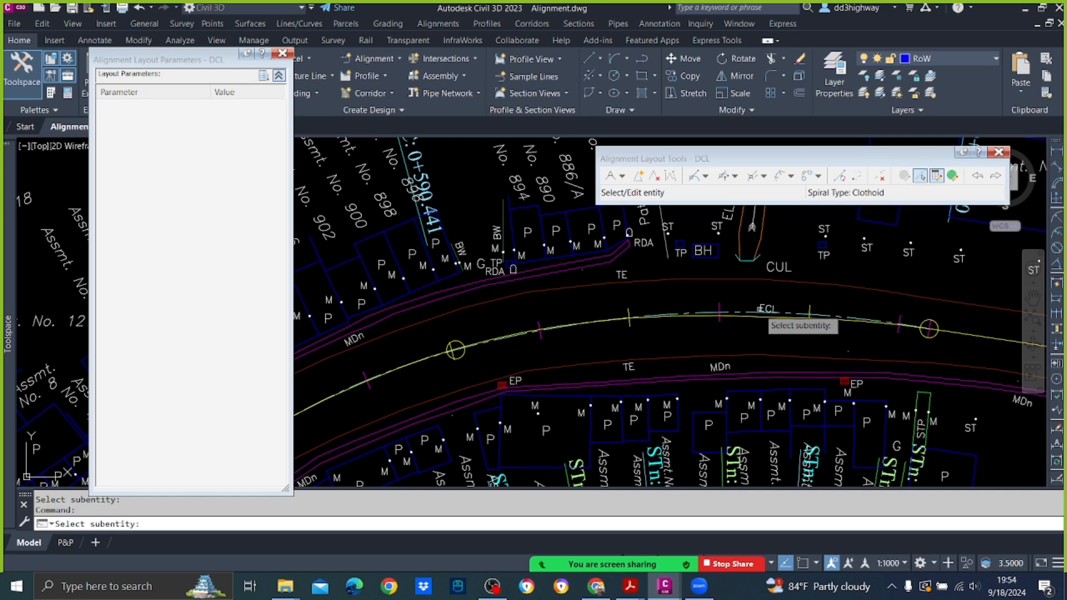
left_click(756, 309)
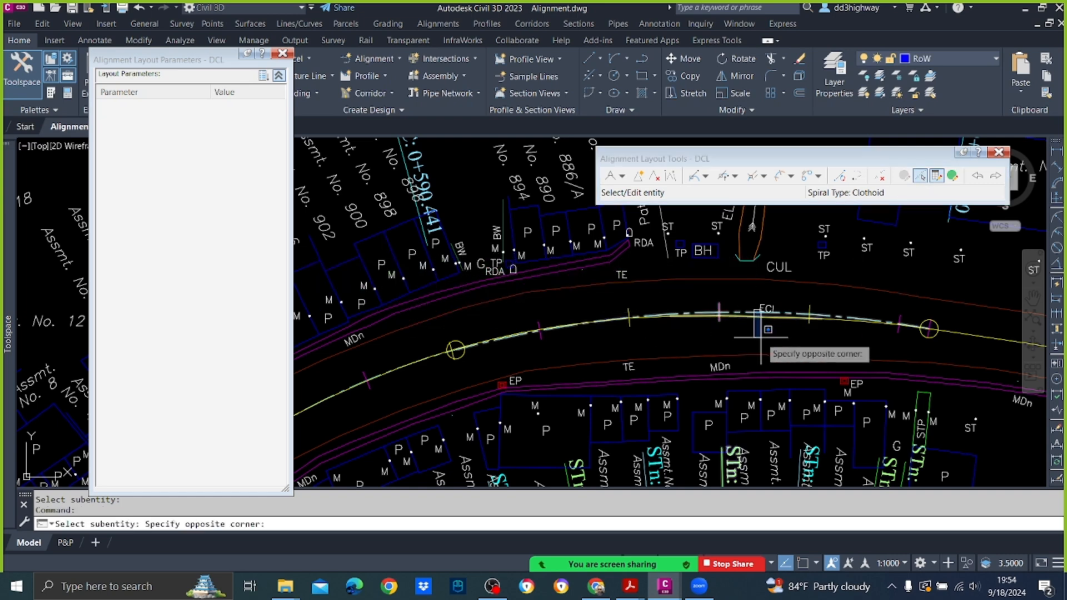
left_click(752, 311)
left_click(752, 310)
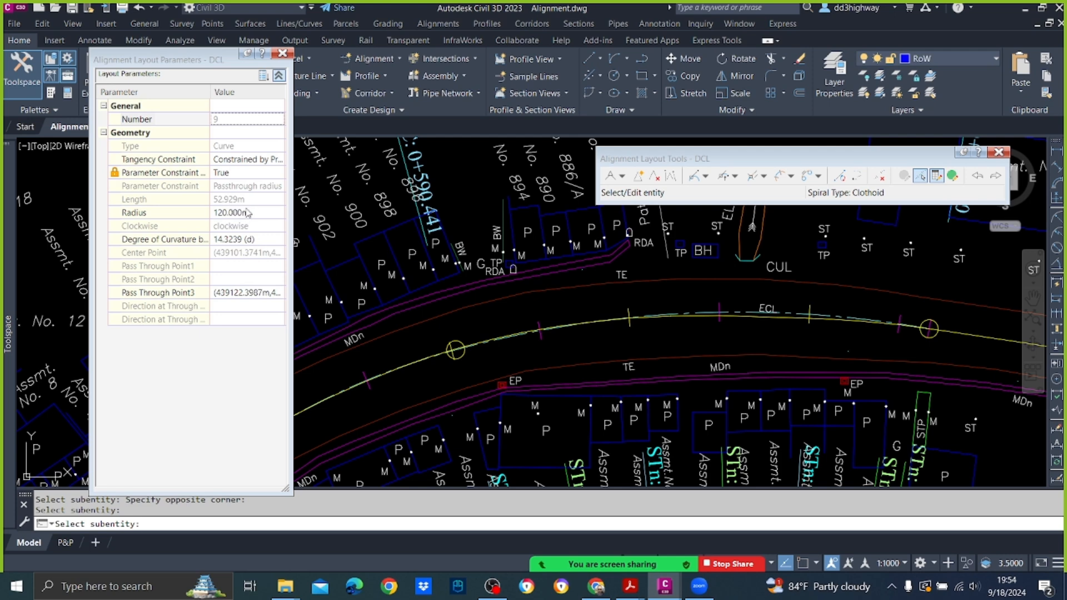
left_click(247, 213)
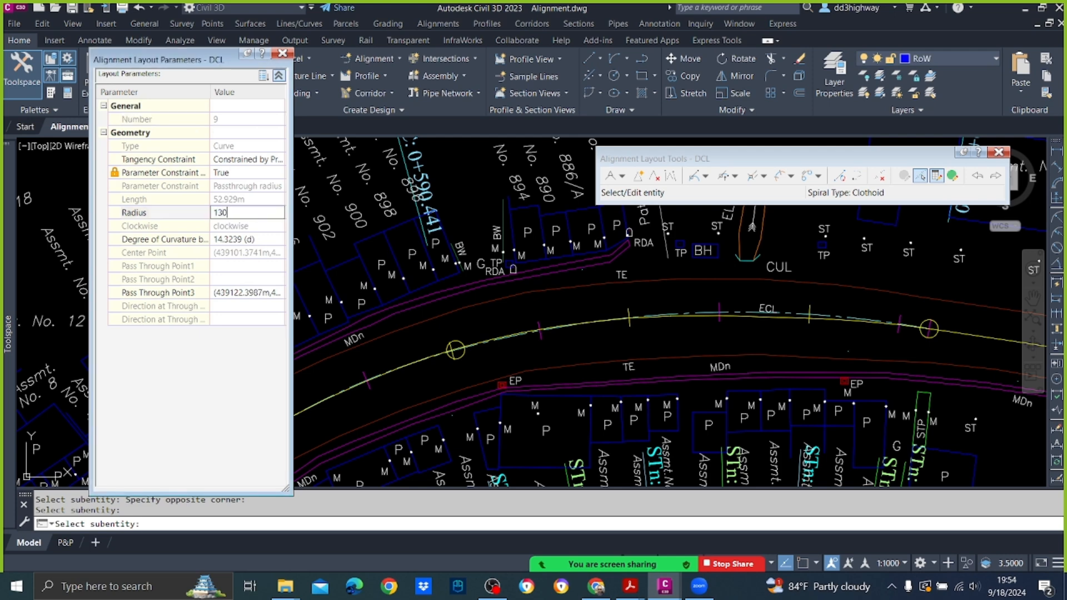
key("Return")
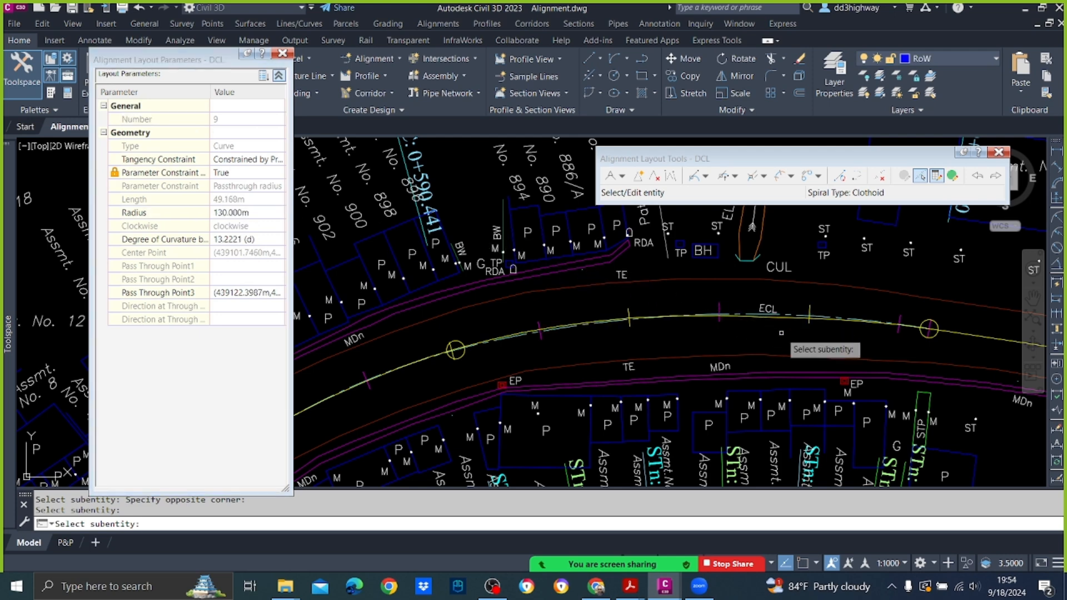
key("Return")
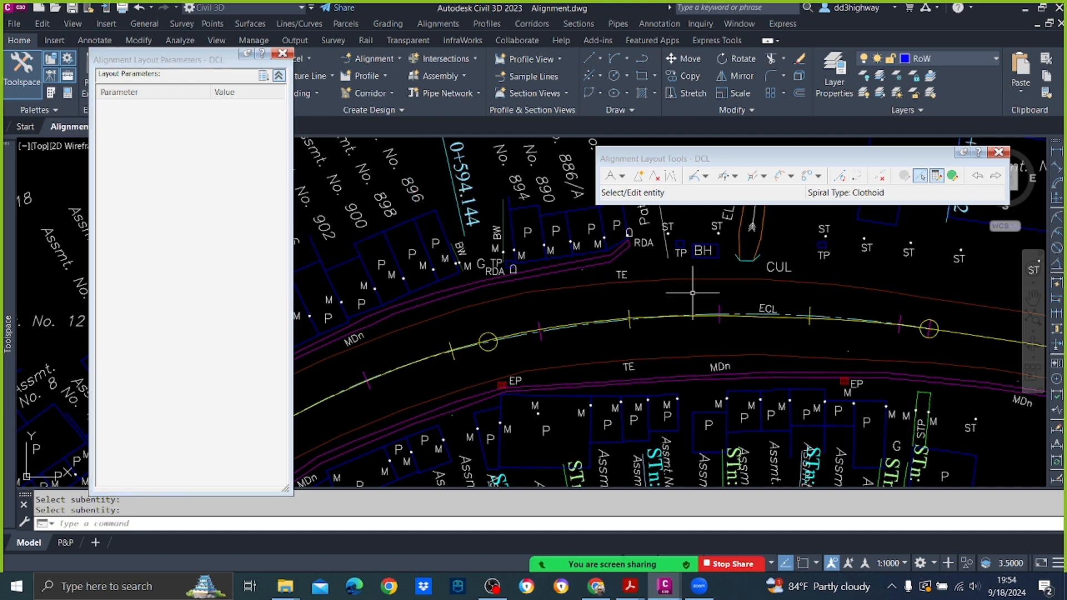
scroll(676, 303, "down", 4)
scroll(771, 319, "up", 4)
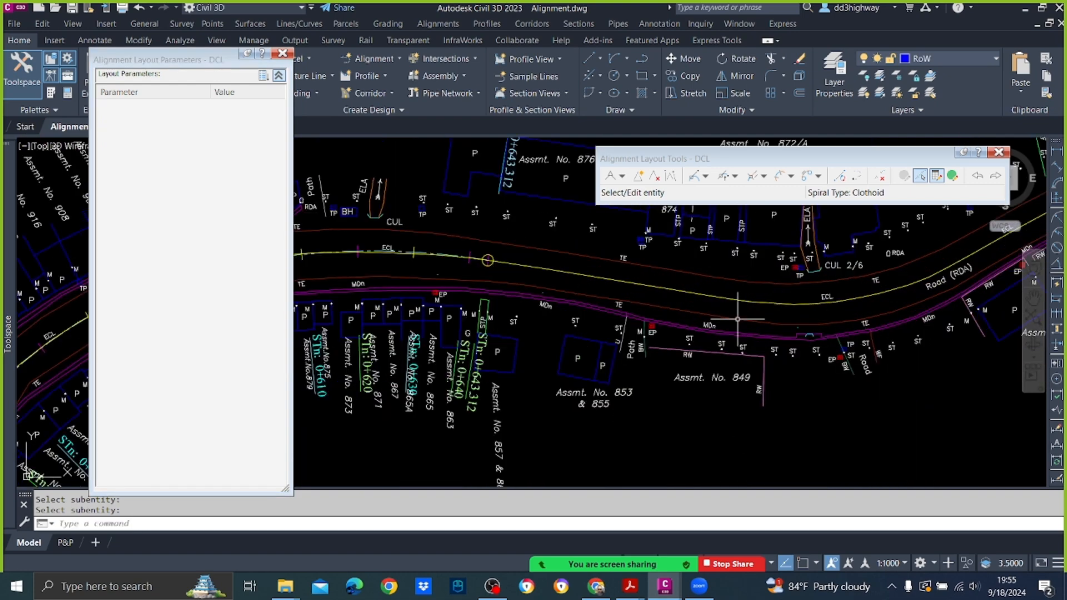
Step: Reopen the Sub-entity Editor, display the compound curve's parameters, and close the alignment layout tools
left_click(282, 53)
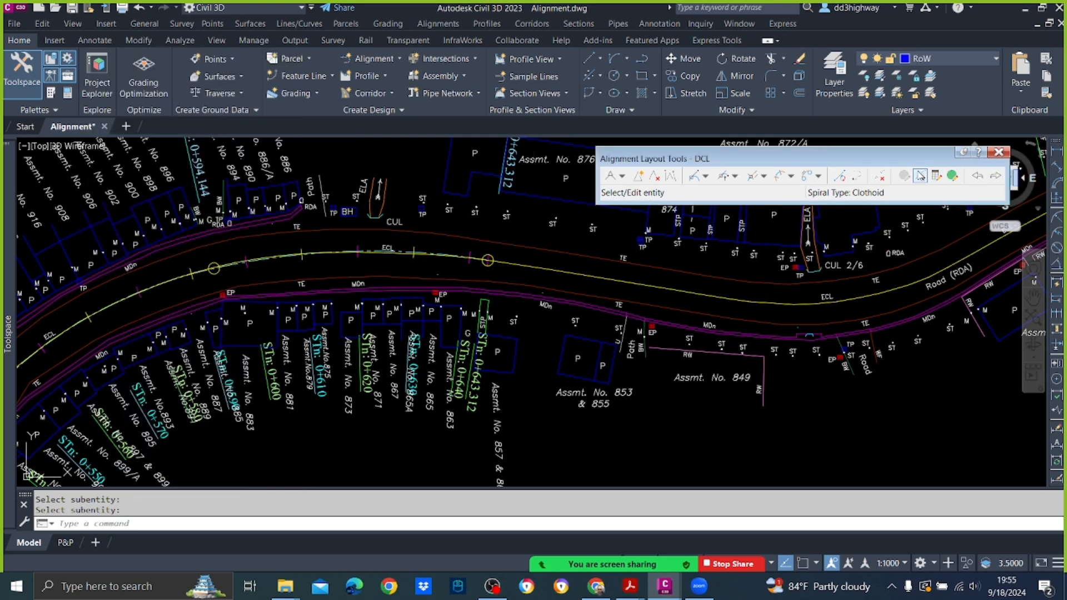
left_click(920, 177)
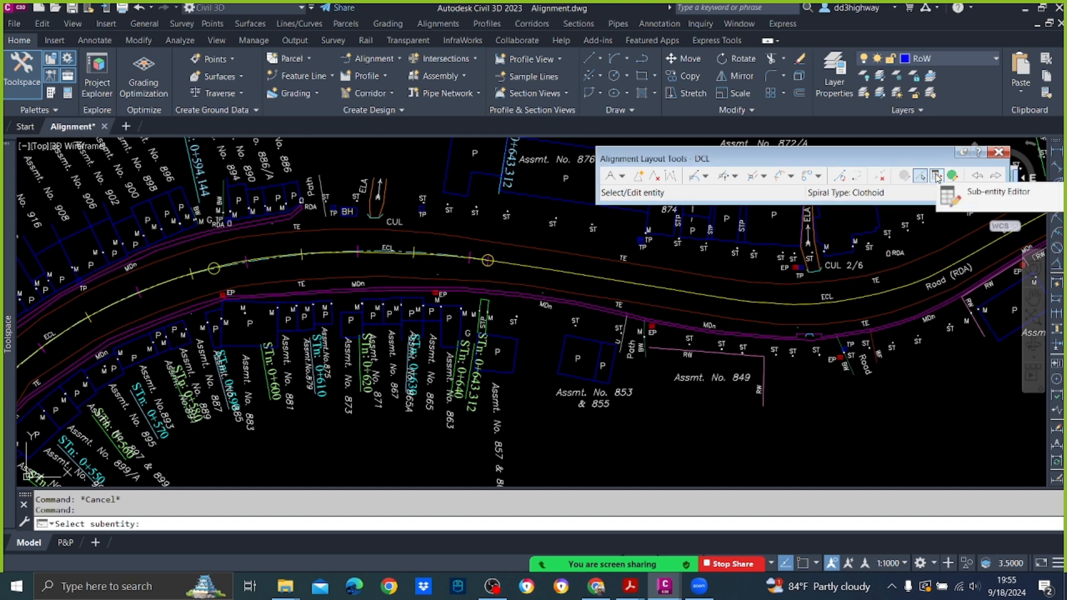
left_click(937, 177)
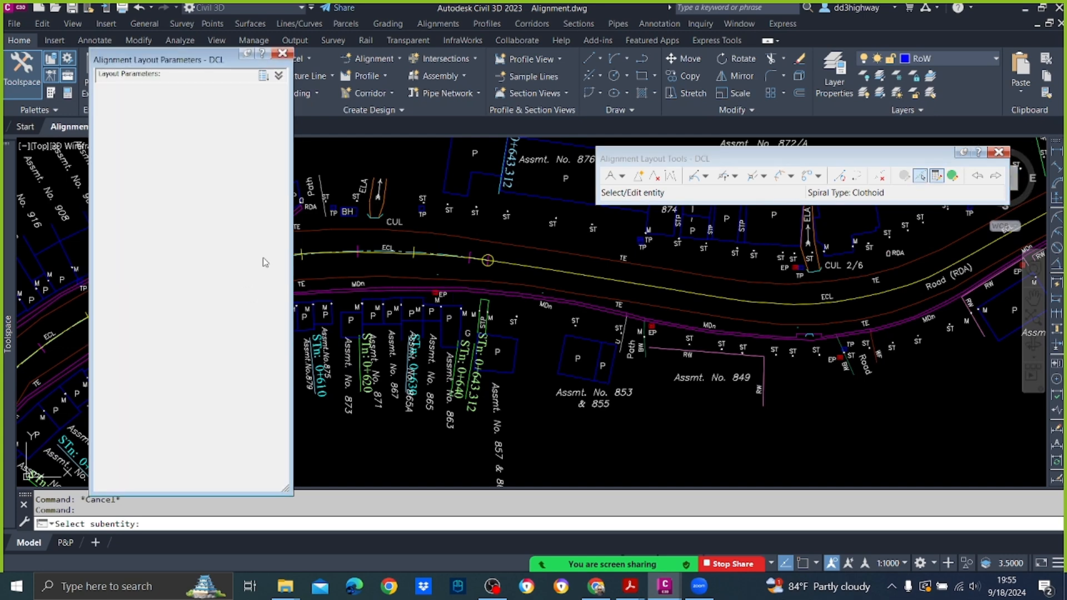
scroll(377, 259, "up", 4)
left_click(382, 239)
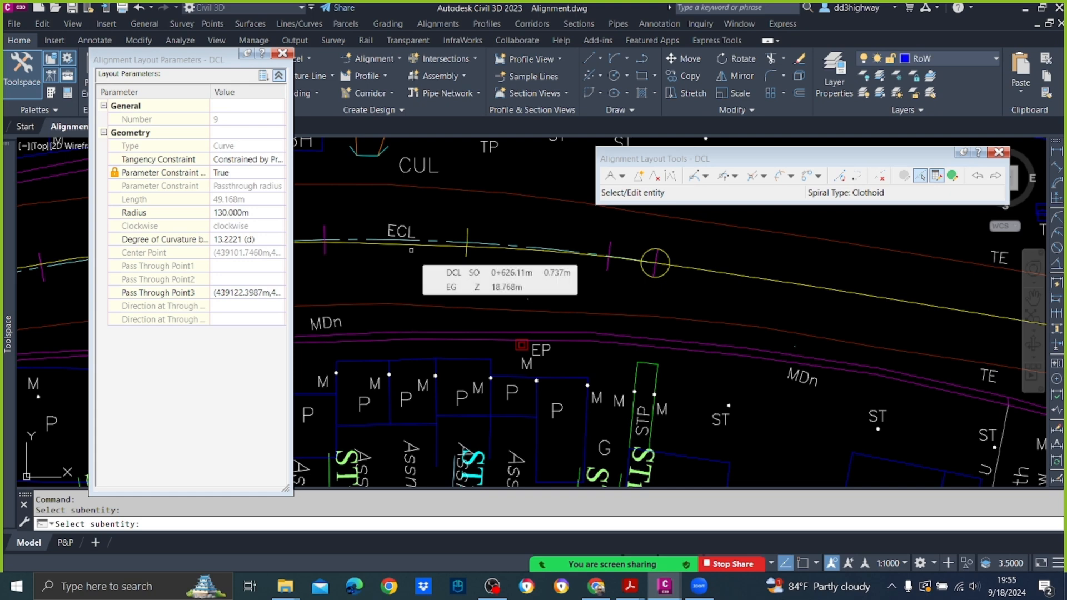
key("Escape")
left_click(999, 153)
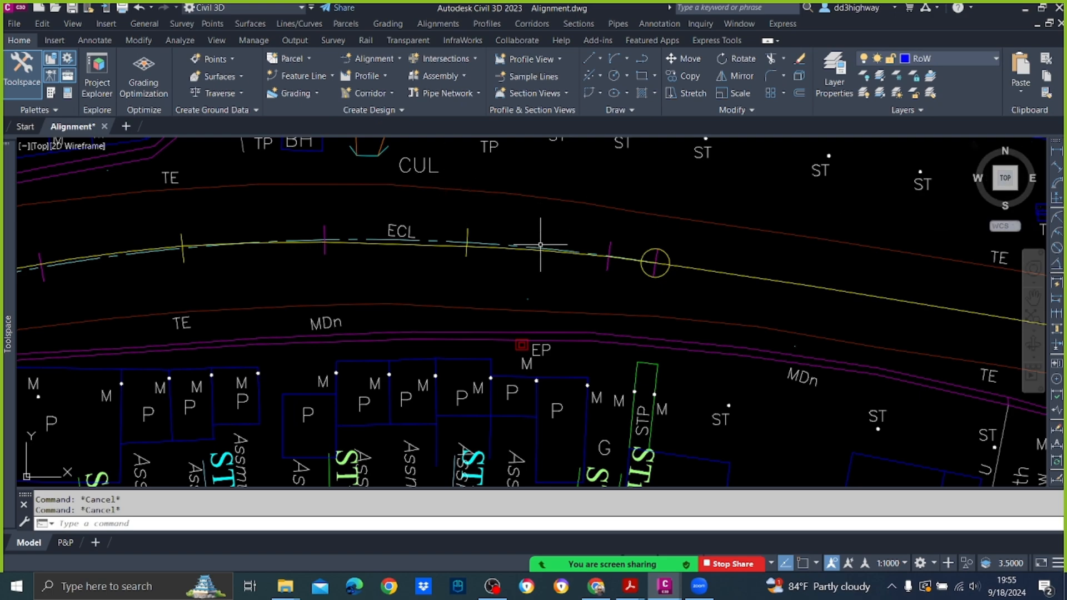
Step: Open the DCL alignment's geometry for editing again and deselect the alignment
scroll(542, 245, "down", 5)
scroll(549, 254, "up", 4)
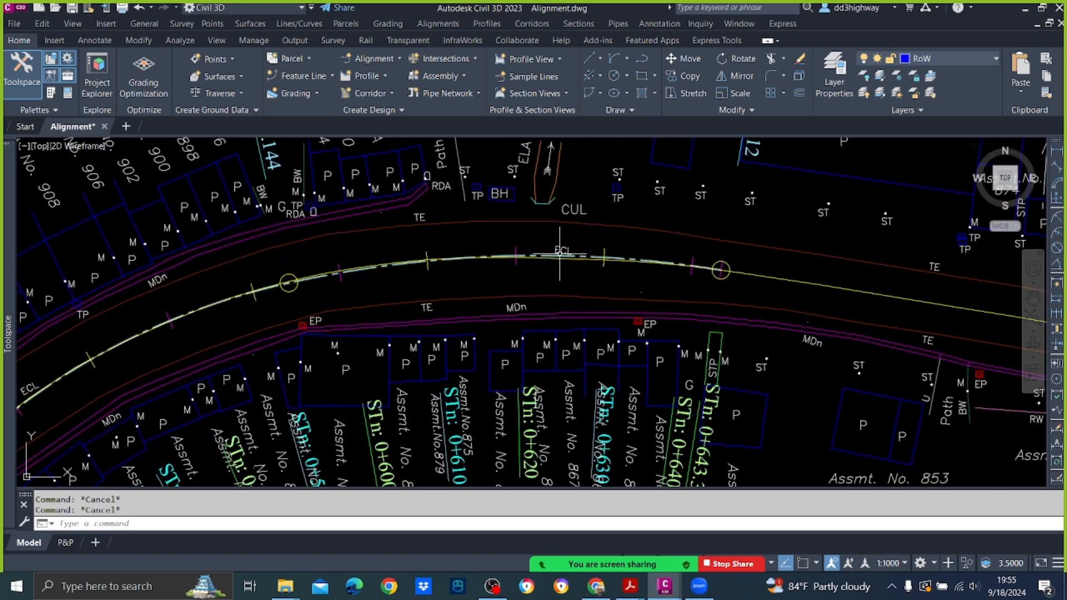
left_click(560, 256)
right_click(536, 254)
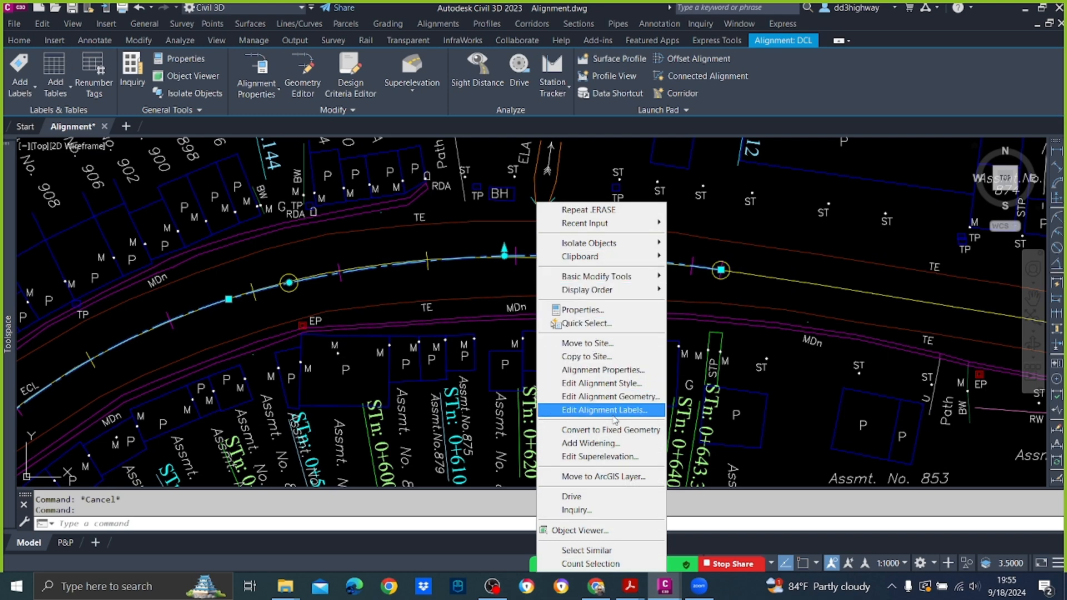
left_click(620, 397)
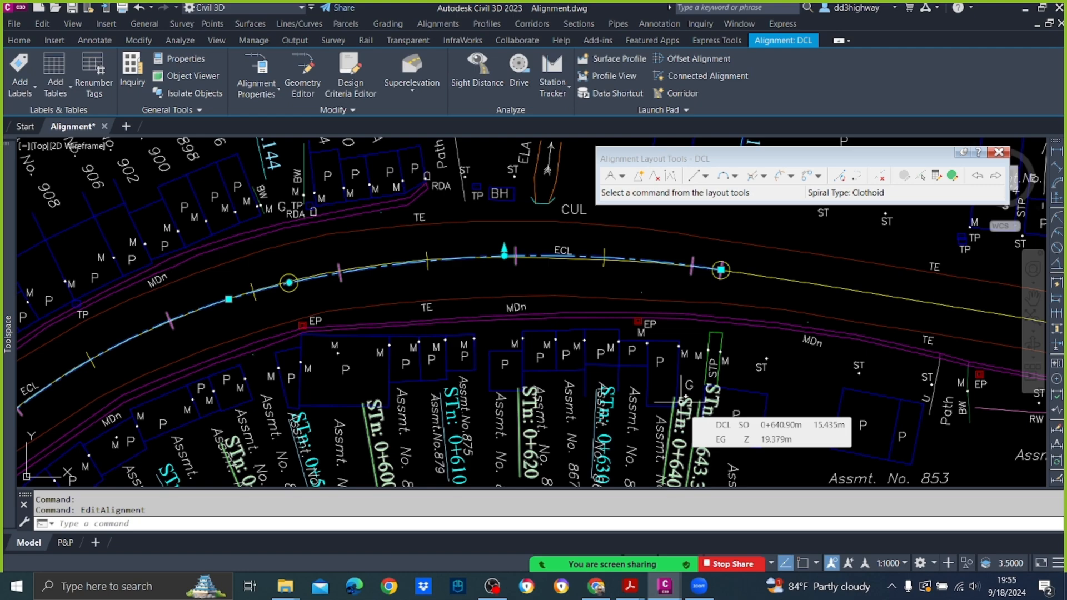
scroll(565, 269, "down", 4)
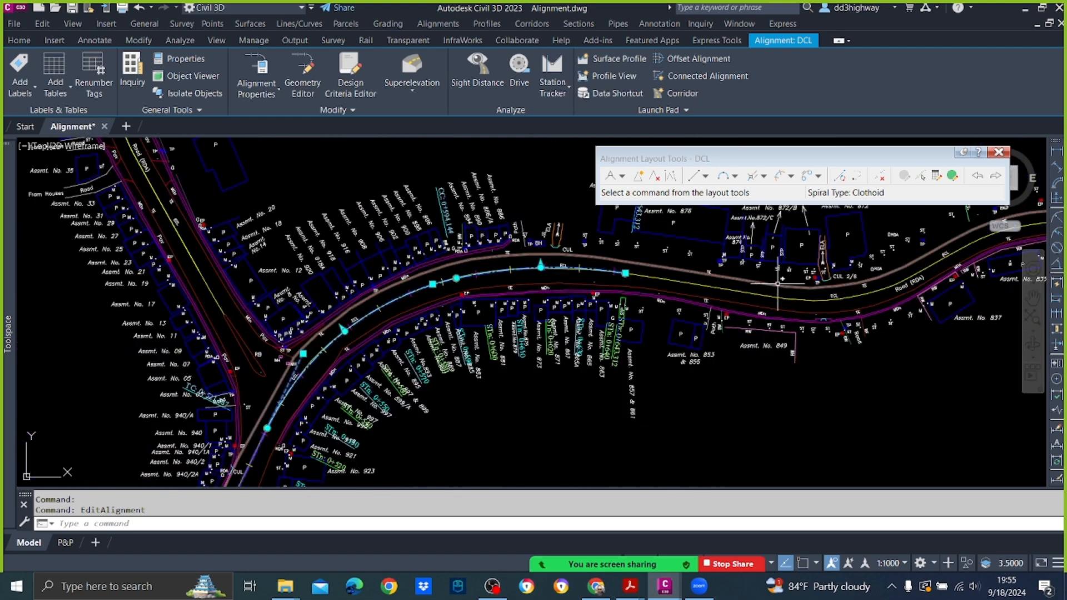
scroll(777, 284, "up", 2)
key("Escape")
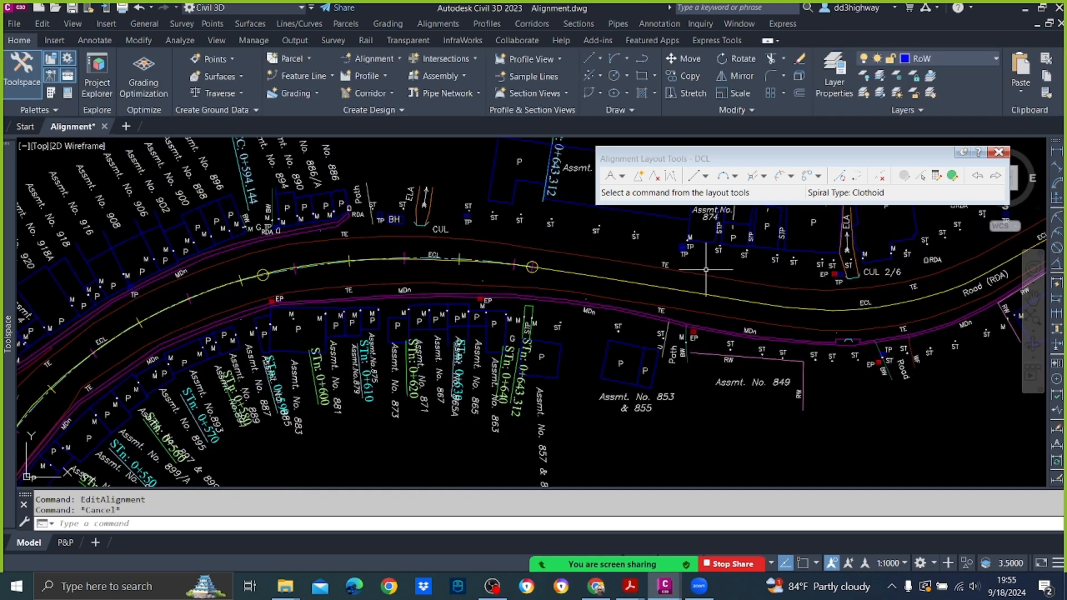
Step: Add a Floating Line (From curve, through point) from the 130 m curve's end along the existing centreline, ending near CUL 2/6
scroll(706, 269, "down", 2)
middle_click_drag(781, 257, 647, 269)
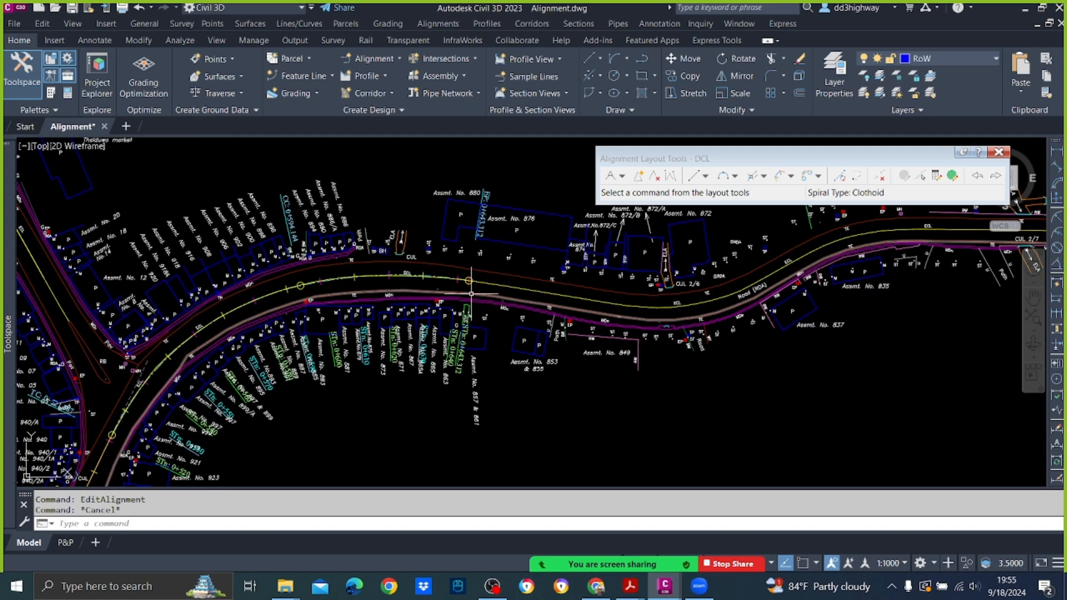
left_click(706, 176)
left_click(724, 230)
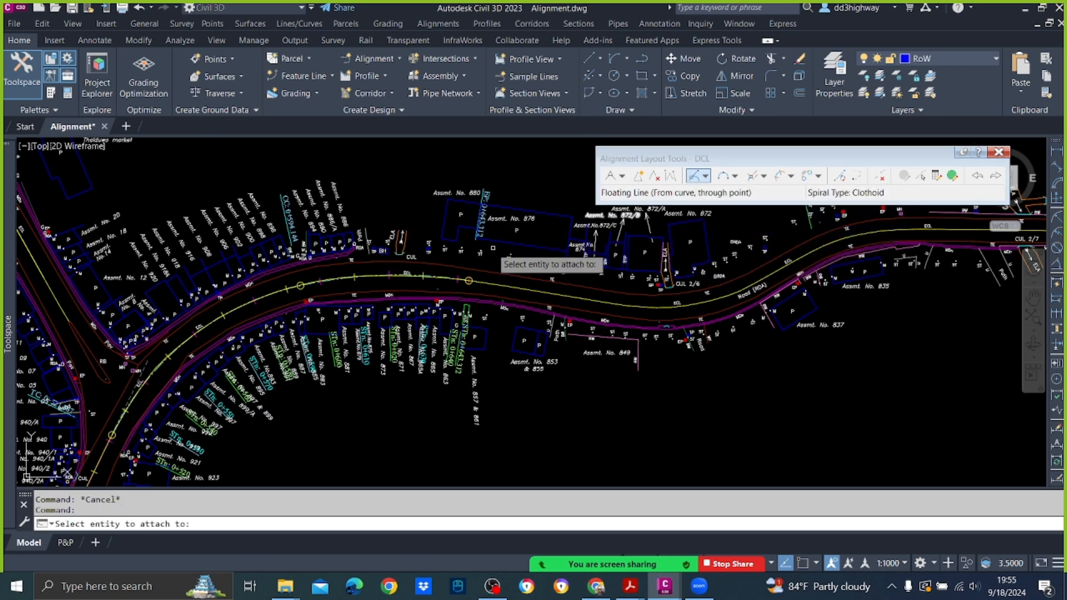
scroll(483, 278, "up", 5)
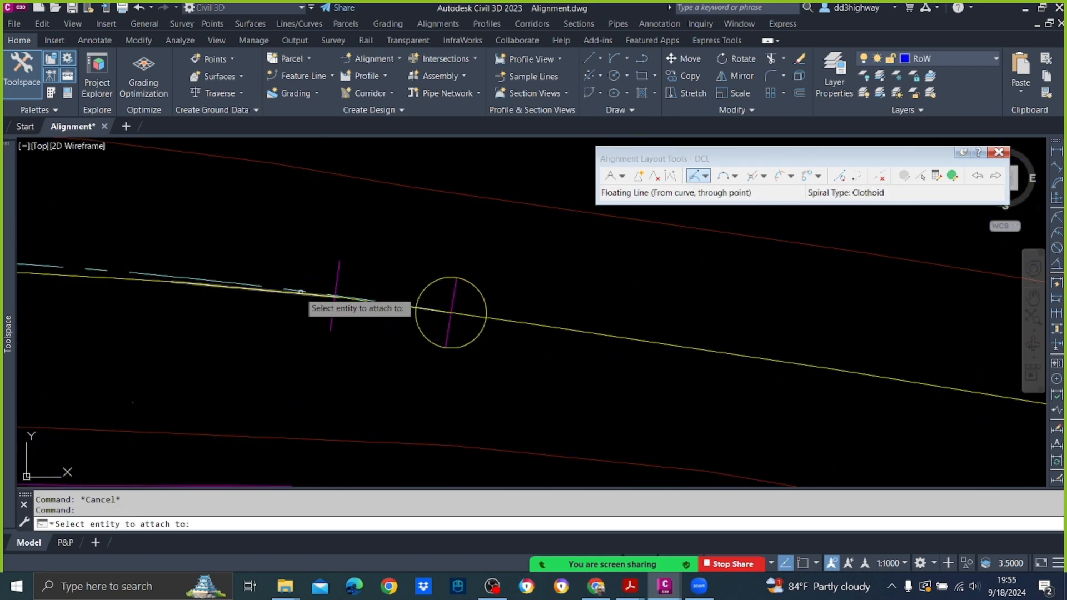
scroll(293, 287, "up", 4)
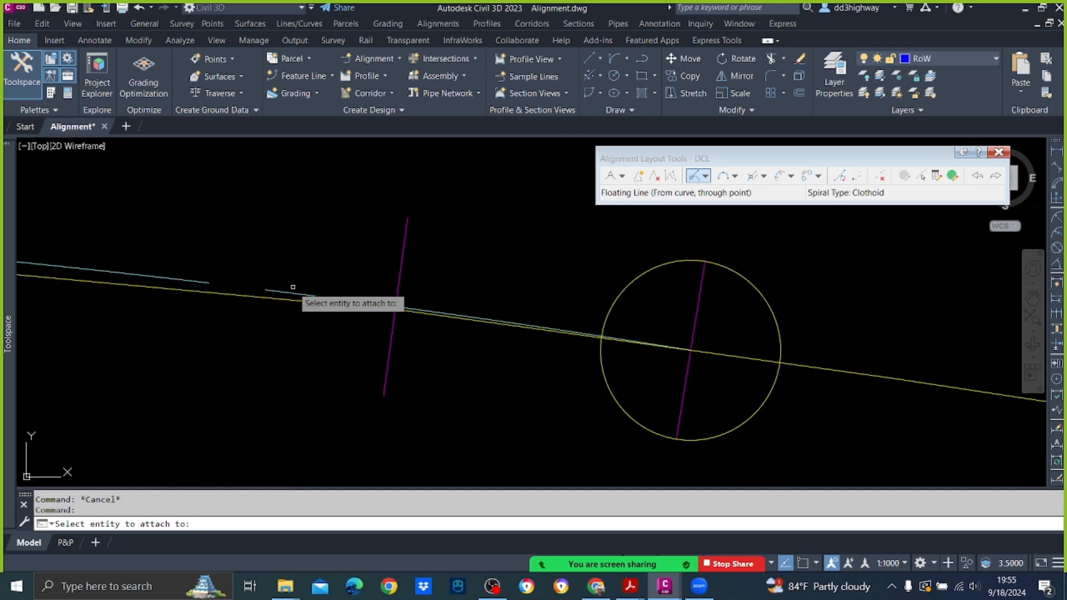
left_click(293, 288)
scroll(354, 312, "down", 2)
scroll(355, 312, "down", 6)
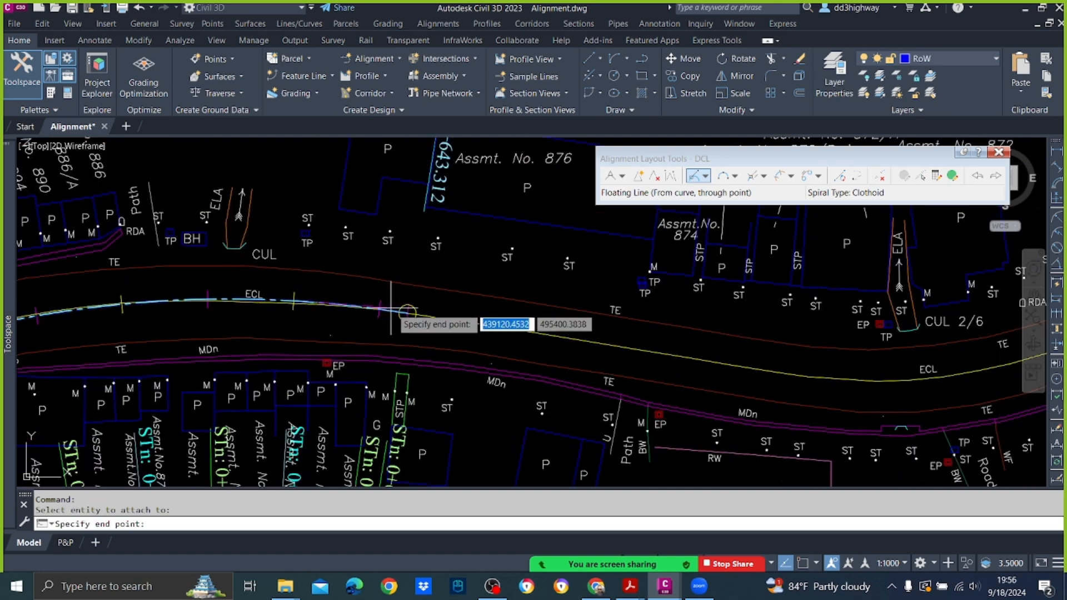
scroll(711, 362, "up", 2)
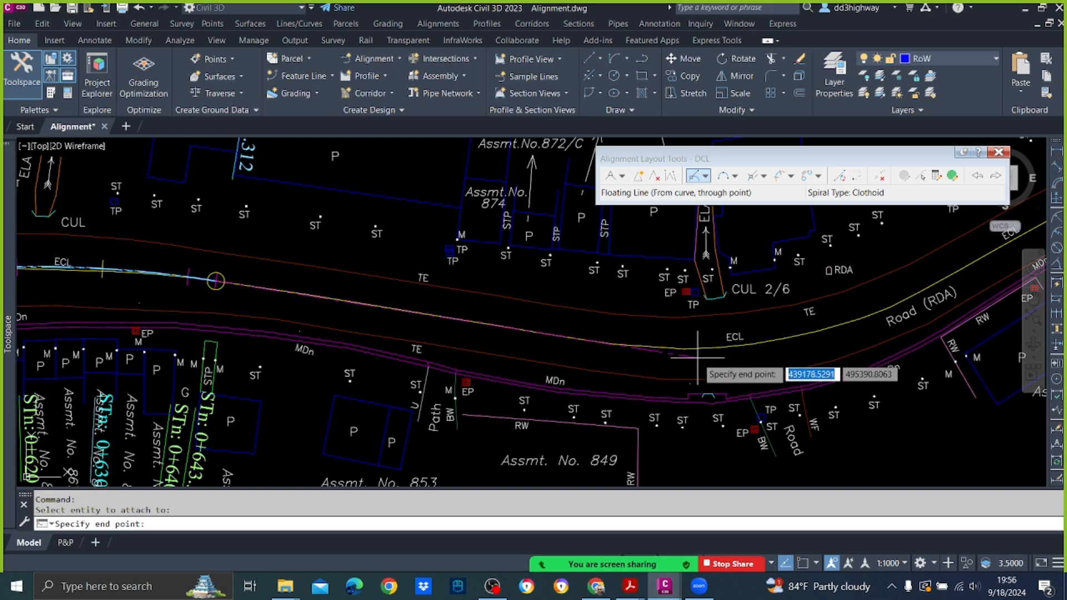
left_click(697, 358)
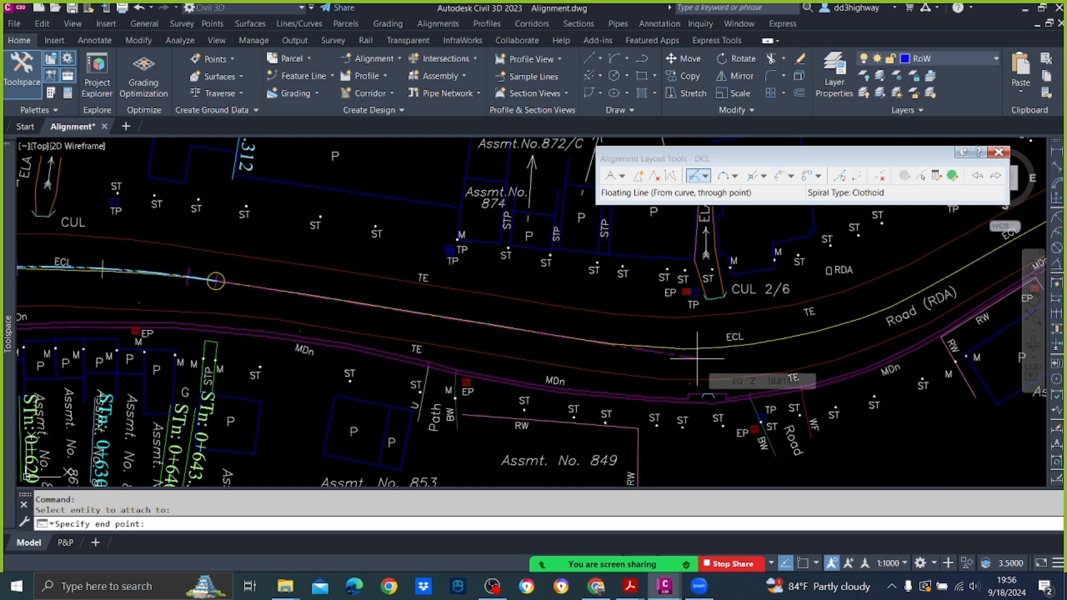
scroll(697, 362, "down", 3)
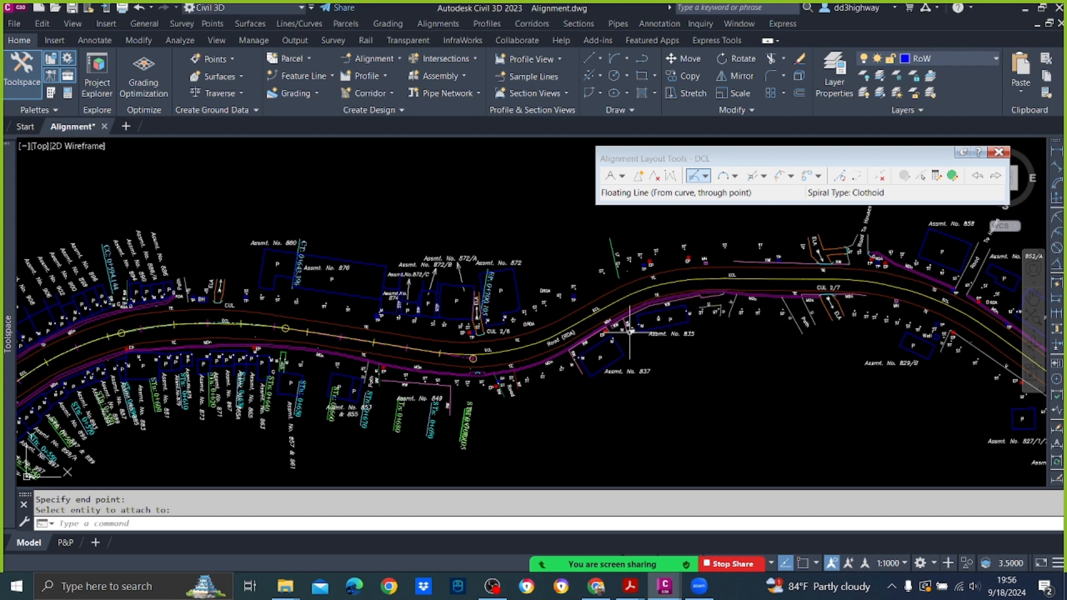
Step: Add a Floating Curve (From entity, radius, through point) from the line near CUL 2/6, radius 60 m, Lessthan180, ending on the centreline beside Road (RDA)
left_click(693, 176)
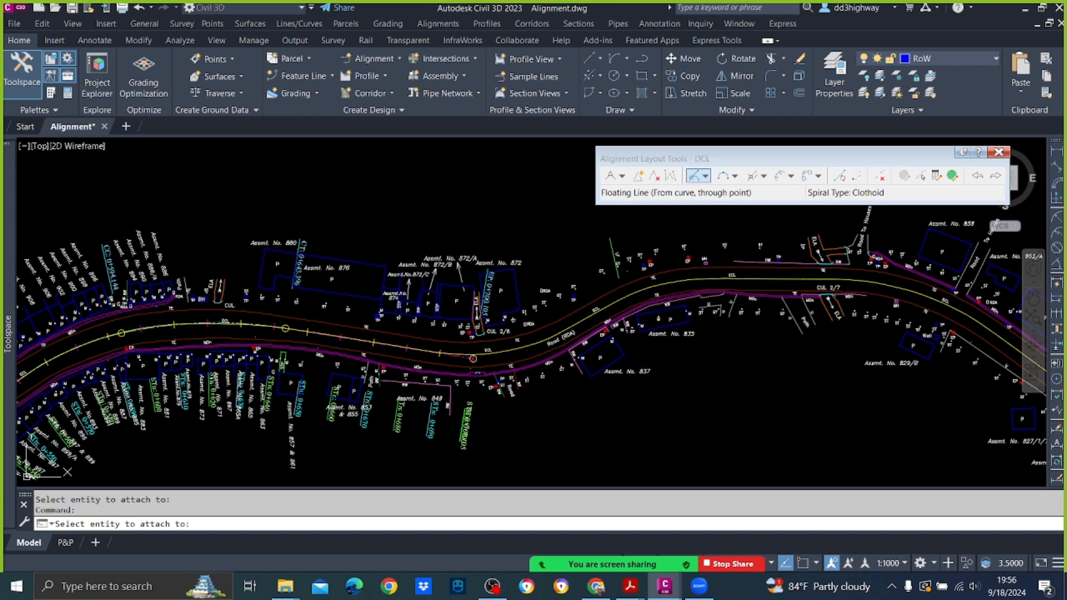
left_click(736, 176)
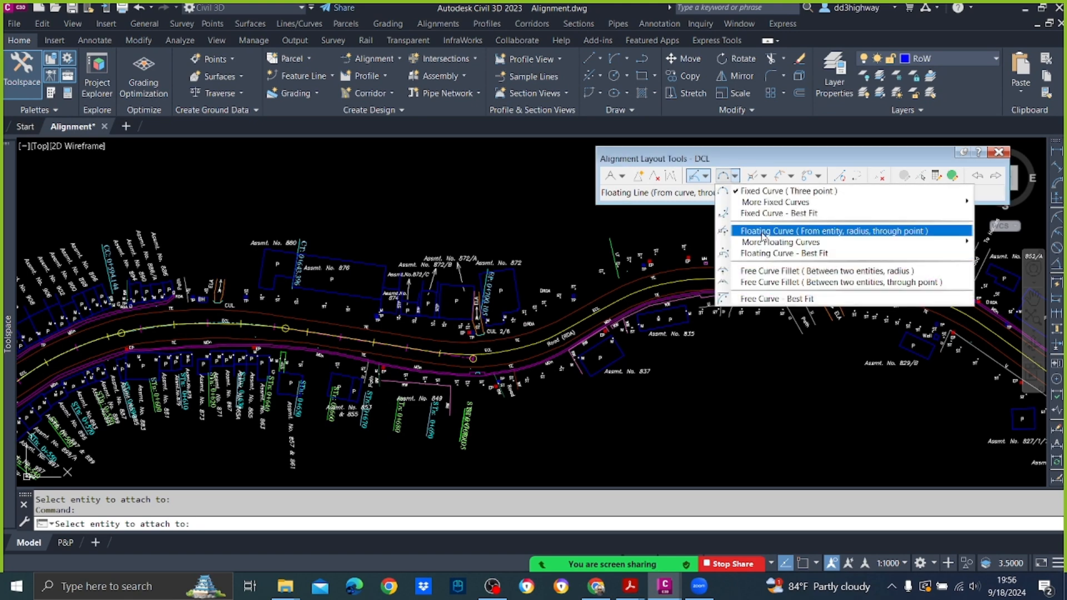
left_click(762, 231)
scroll(491, 337, "up", 2)
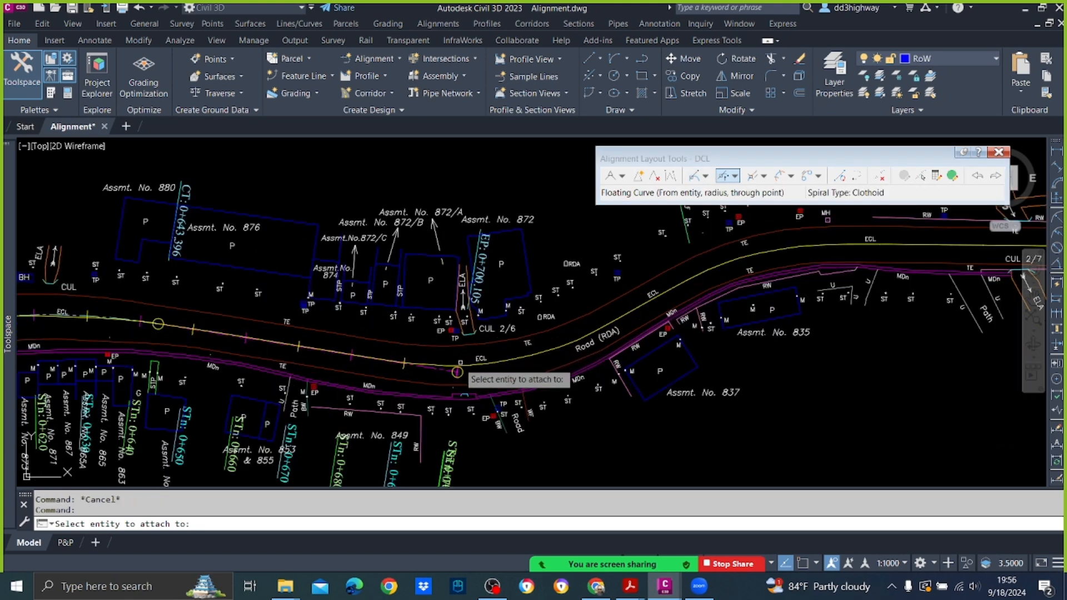
left_click(457, 372)
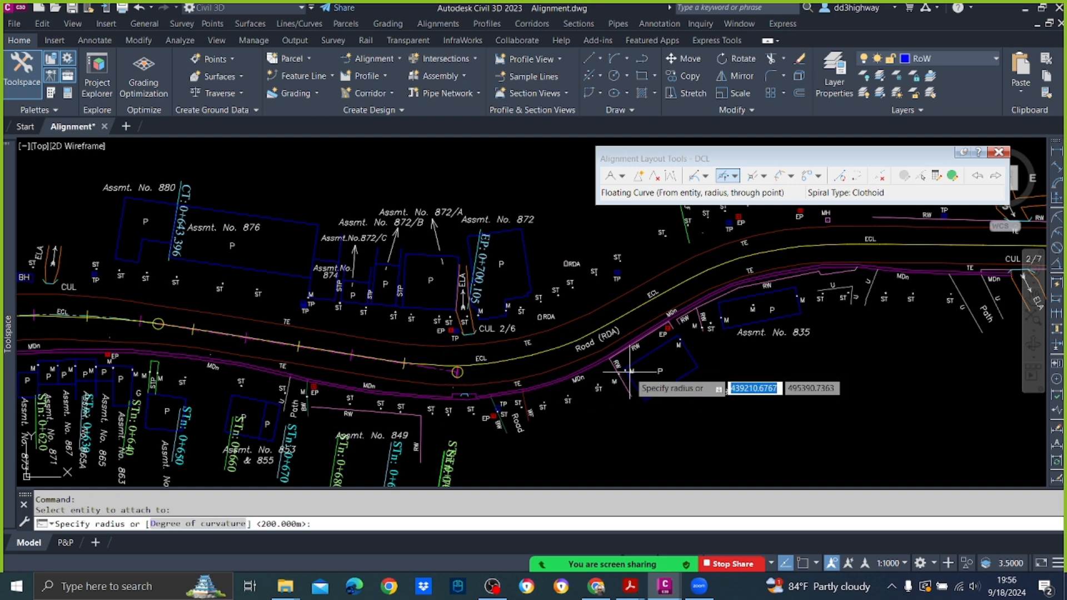
type("60")
key("Return")
key("Return")
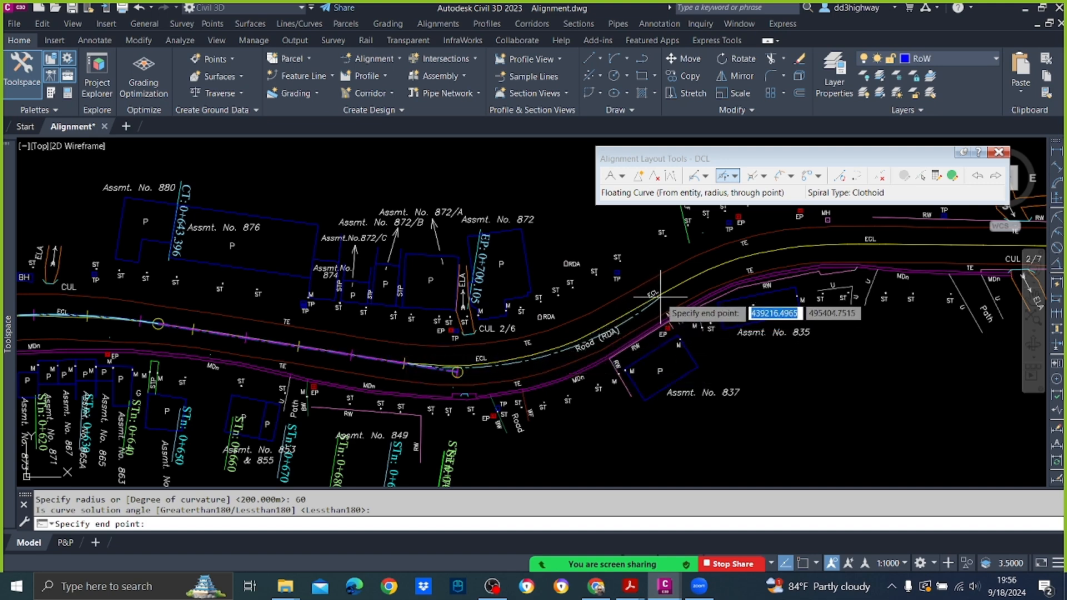
left_click(627, 312)
left_click(671, 311)
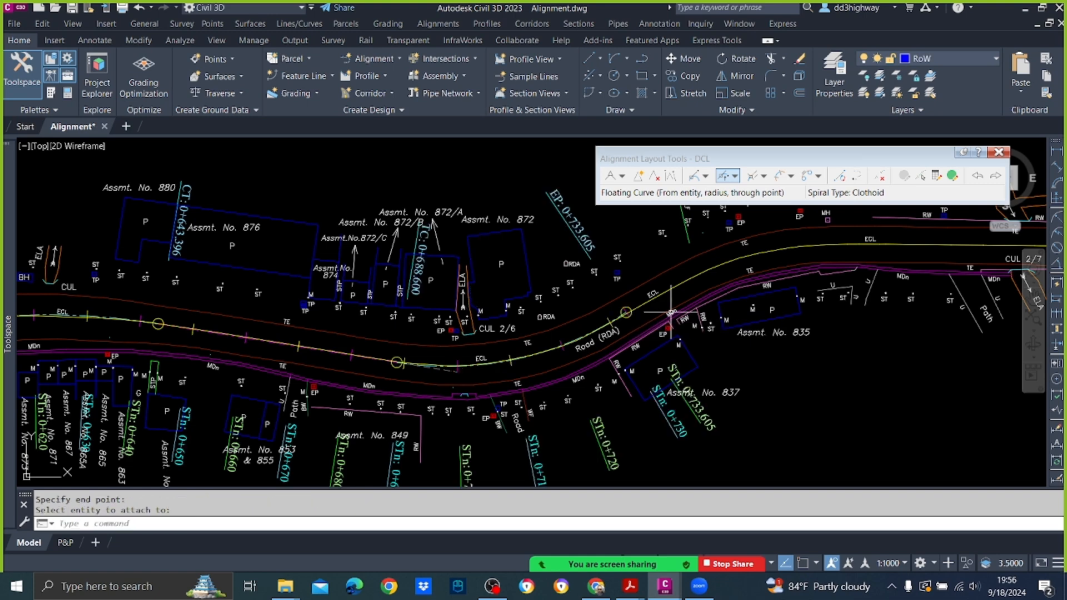
Step: Add a Floating Line (From curve, through point) about 18 m long from the 60 m curve along the existing centreline, ending near Assmt. No. 835
middle_click_drag(746, 293, 627, 325)
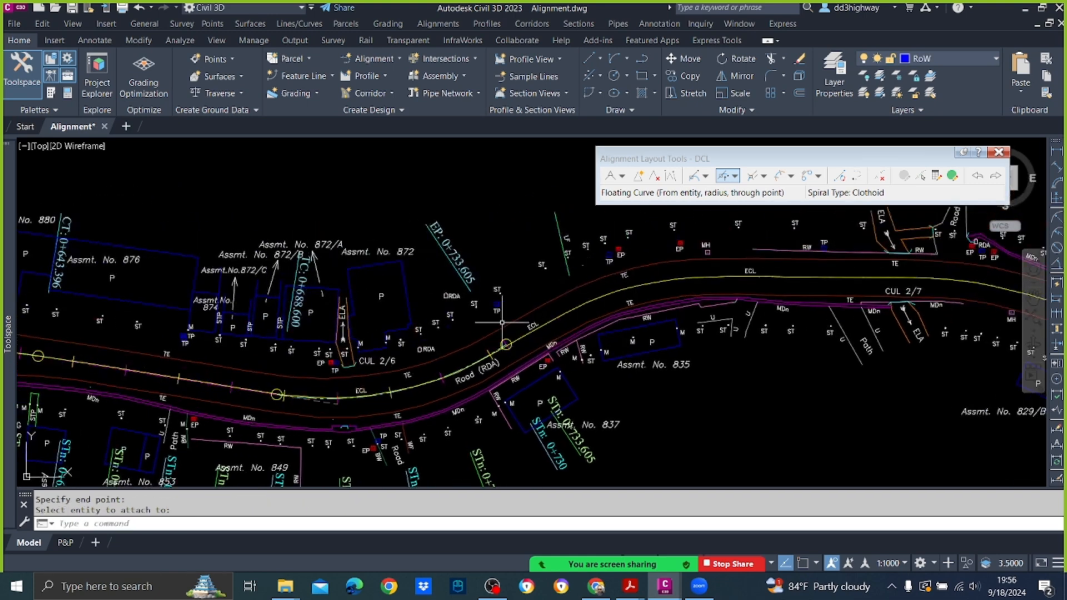
left_click(694, 175)
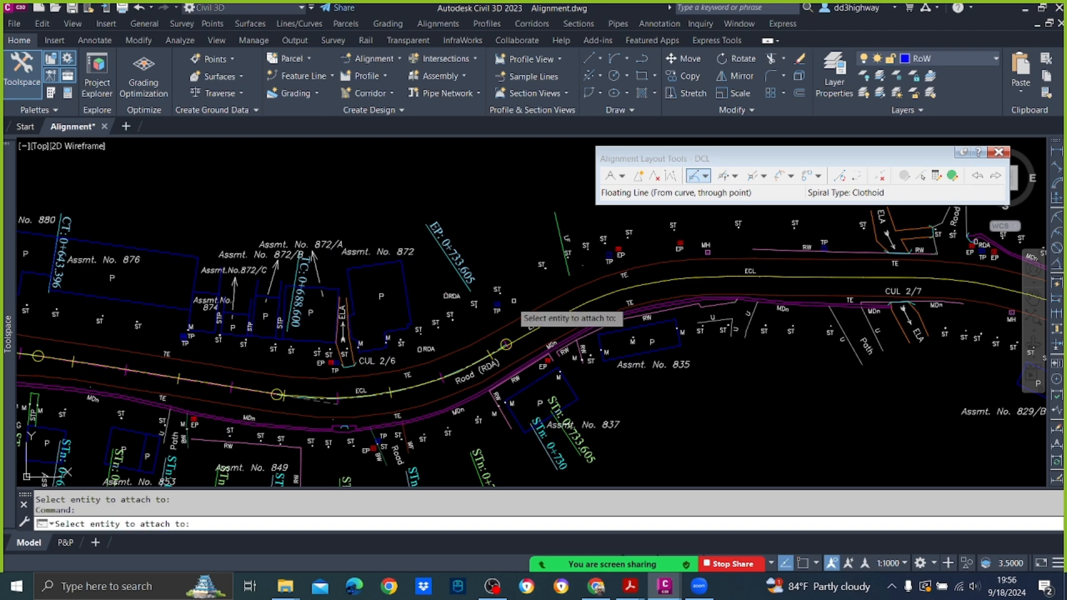
scroll(481, 356, "up", 5)
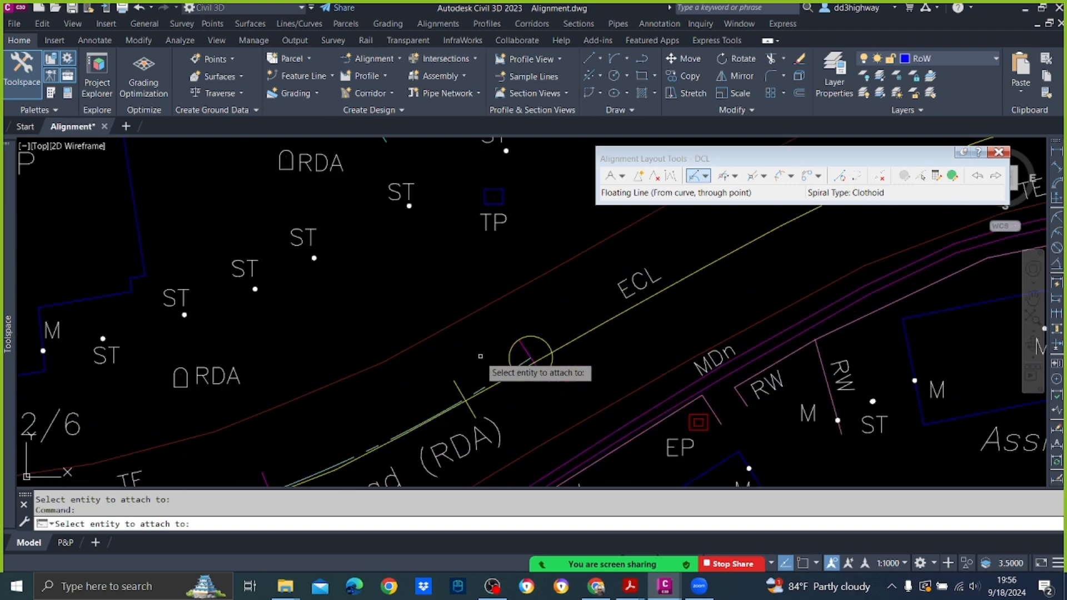
left_click(529, 359)
scroll(447, 411, "down", 2)
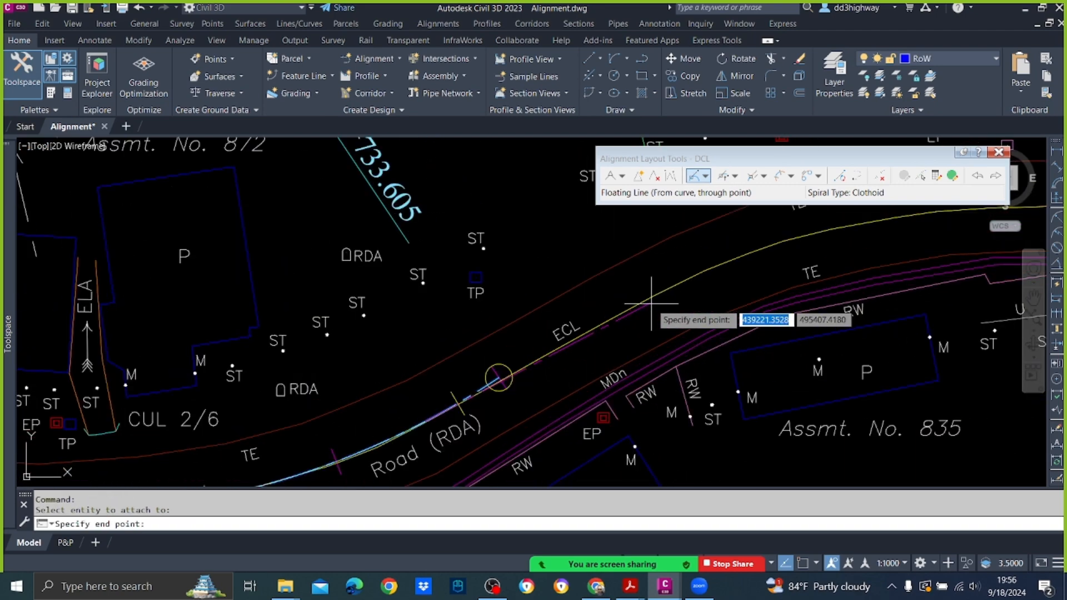
left_click(655, 295)
key("Return")
scroll(655, 295, "down", 5)
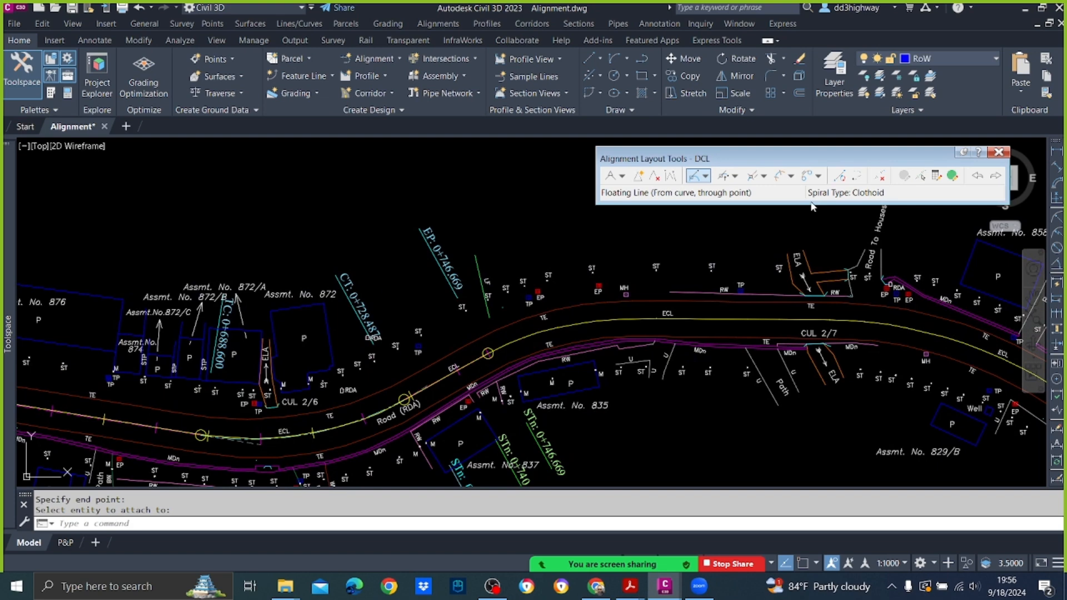
Step: Add a Floating Curve from that line's end with radius 60 m, Lessthan180, about 34 m long, ending on the centreline before CUL 2/7
left_click(728, 177)
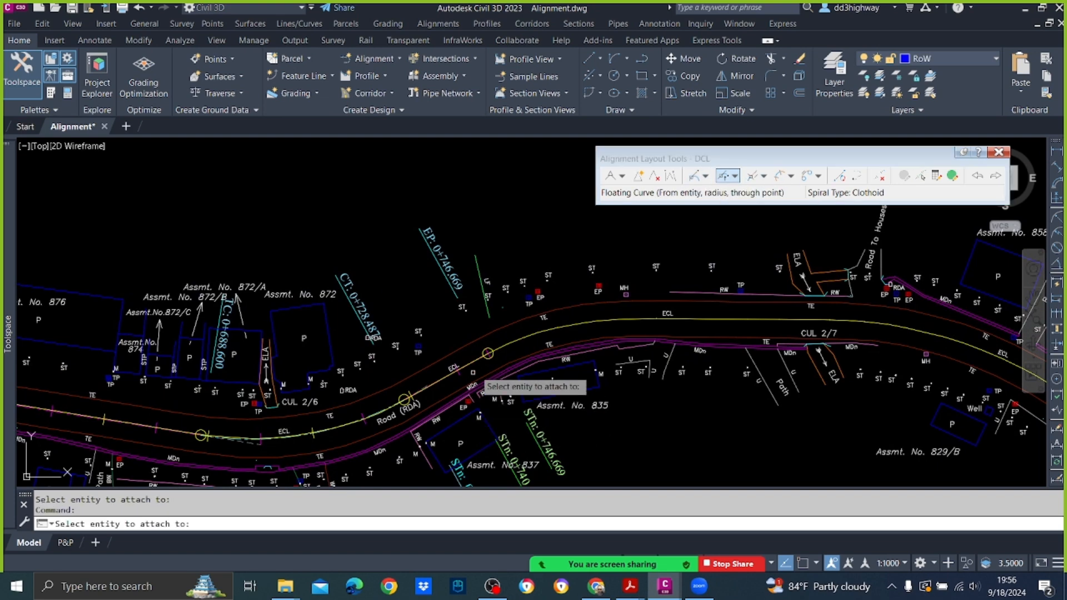
scroll(485, 337, "up", 6)
left_click(504, 279)
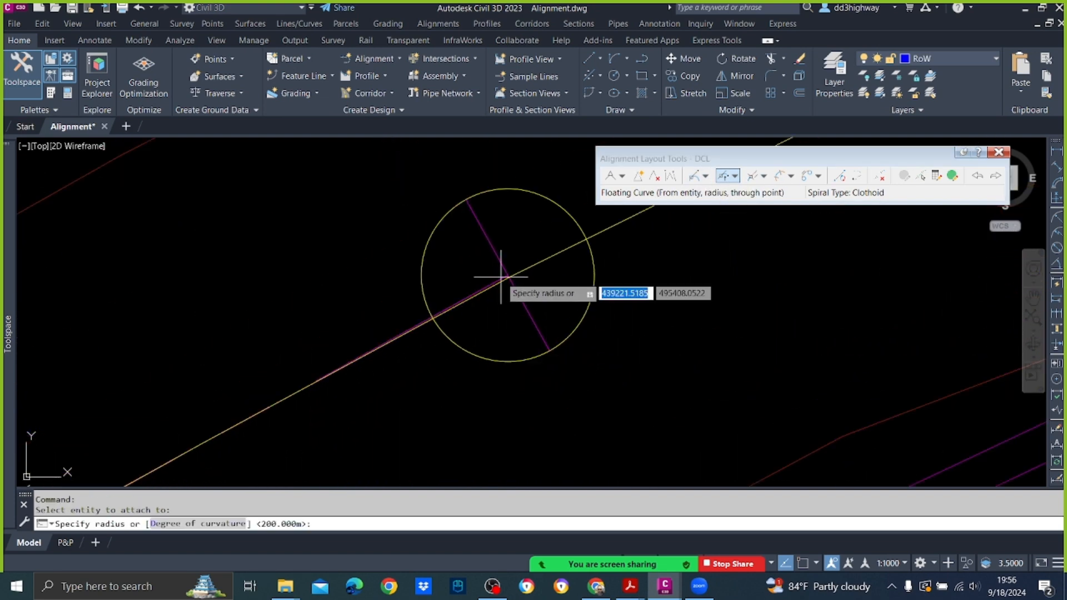
scroll(521, 300, "down", 4)
scroll(521, 293, "down", 5)
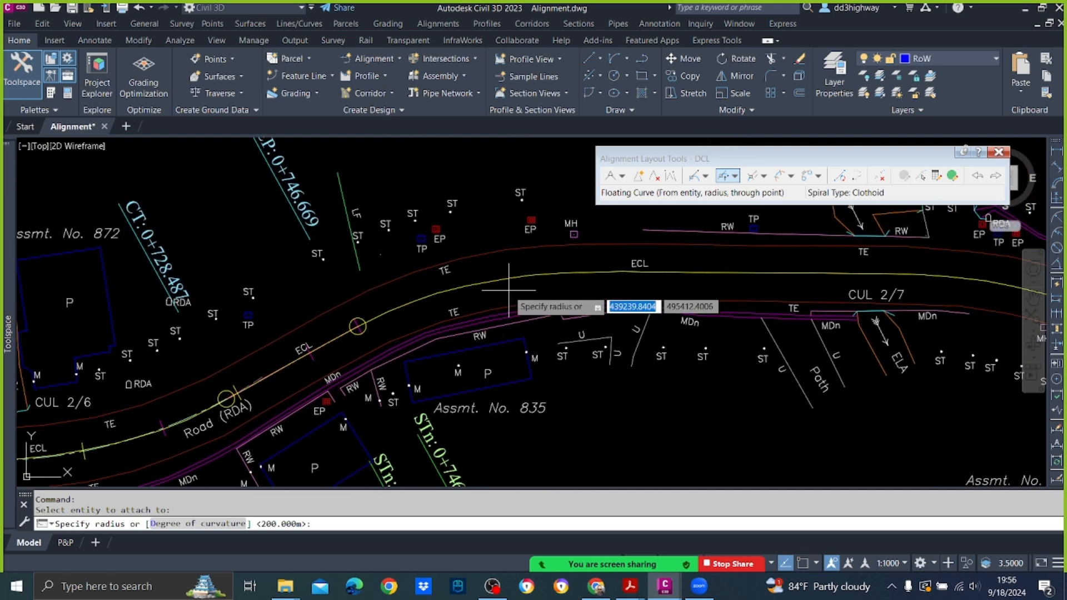
type("60")
key("Return")
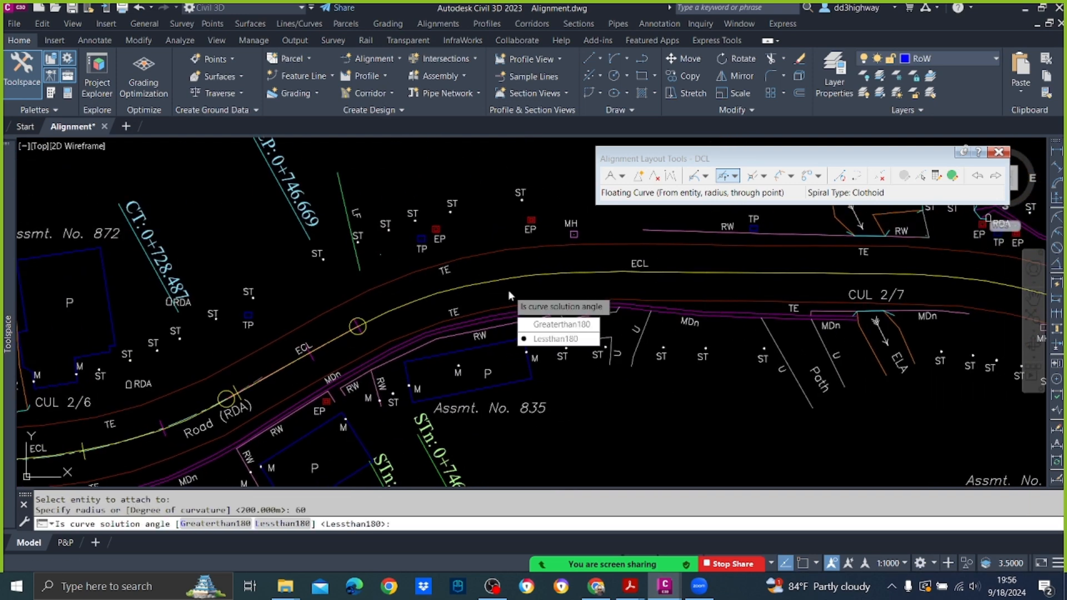
key("Return")
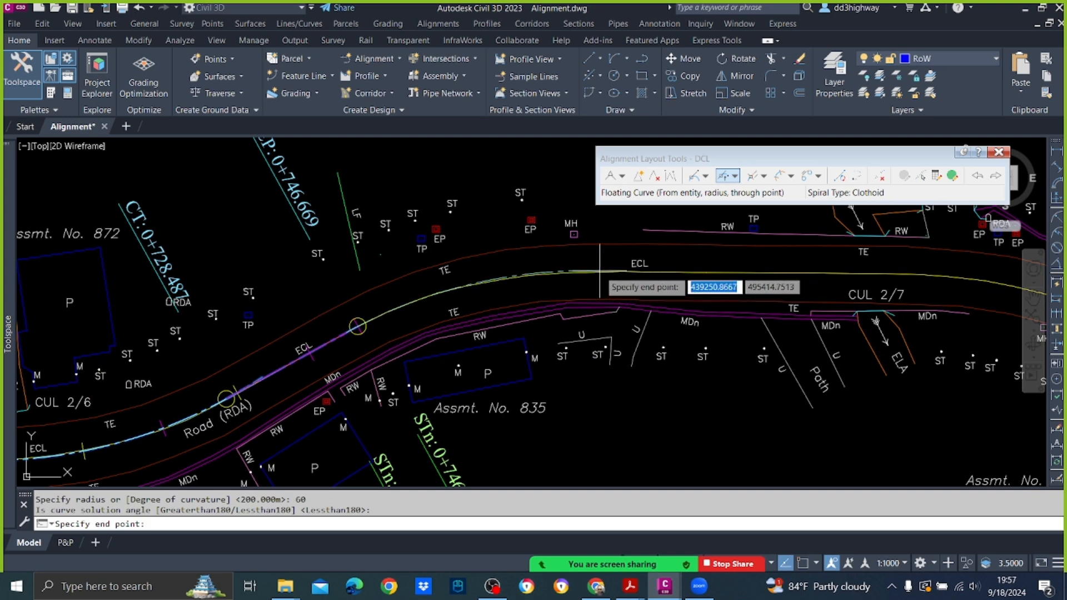
scroll(600, 273, "up", 4)
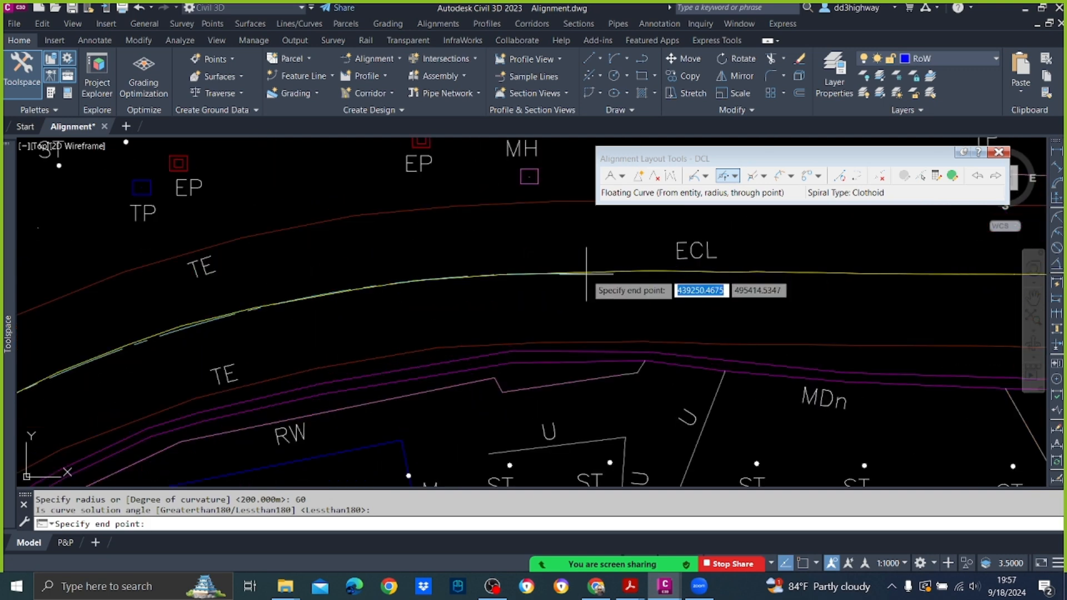
left_click(651, 269)
left_click(651, 270)
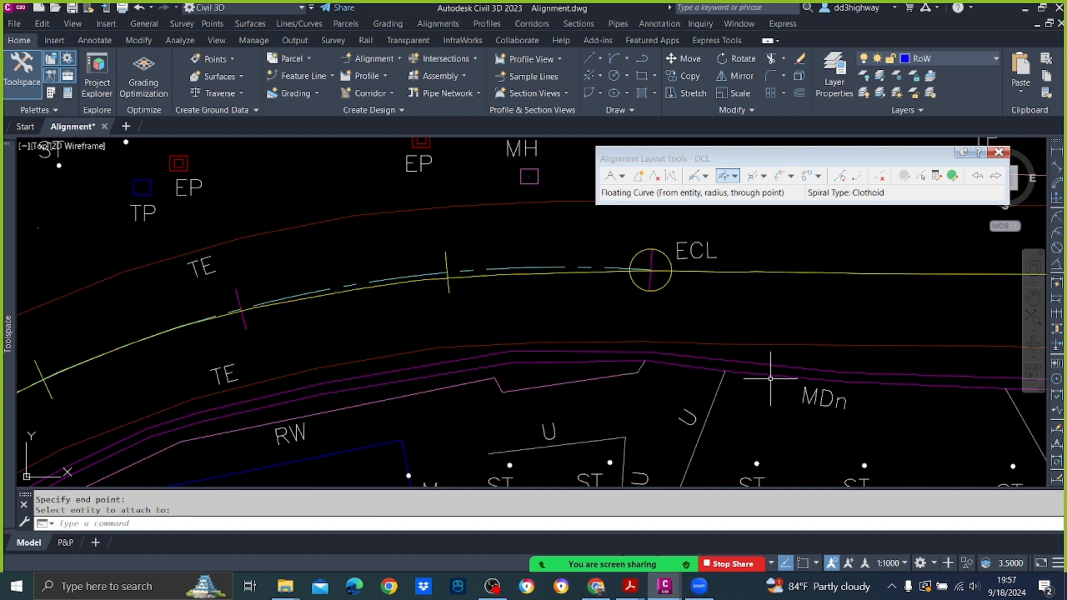
Step: Edit the new curve before CUL 2/7 as a subentity, trying a 70 m radius and settling on 65 m
left_click(921, 176)
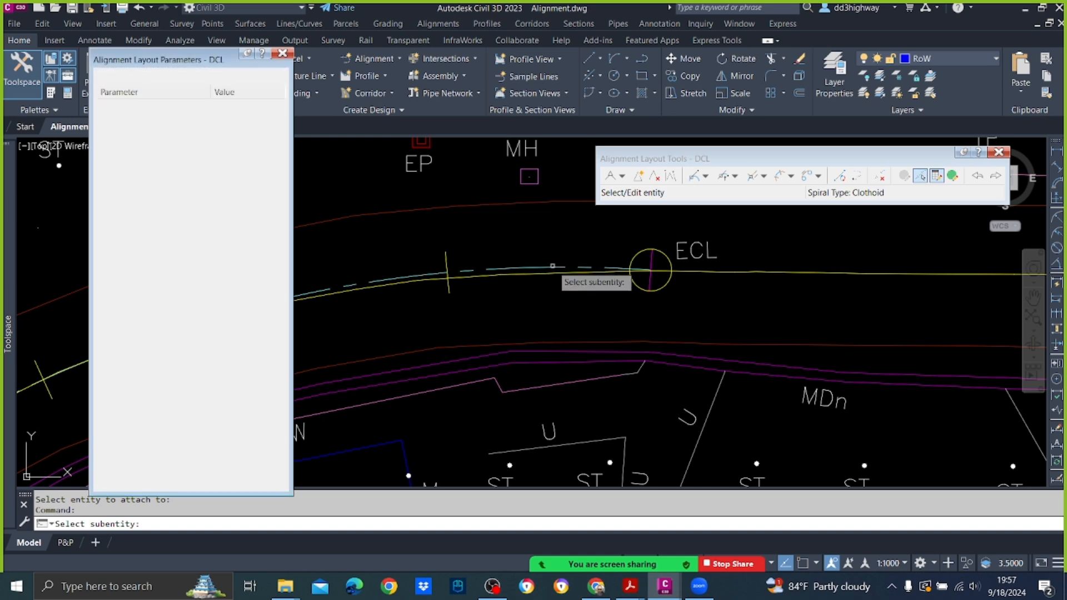
left_click(553, 266)
left_click(254, 213)
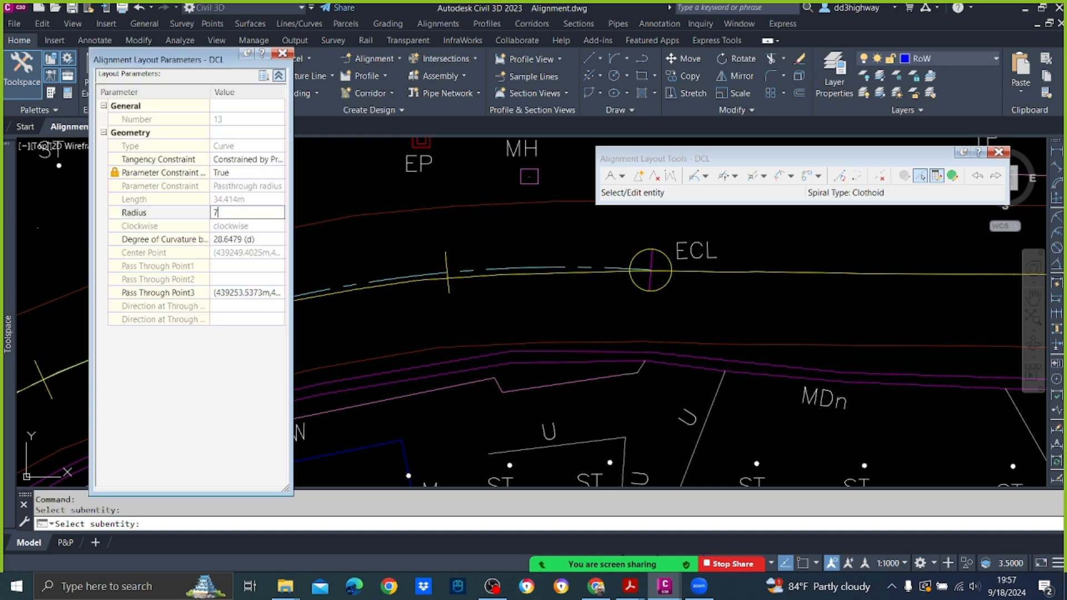
key("Return")
left_click(254, 213)
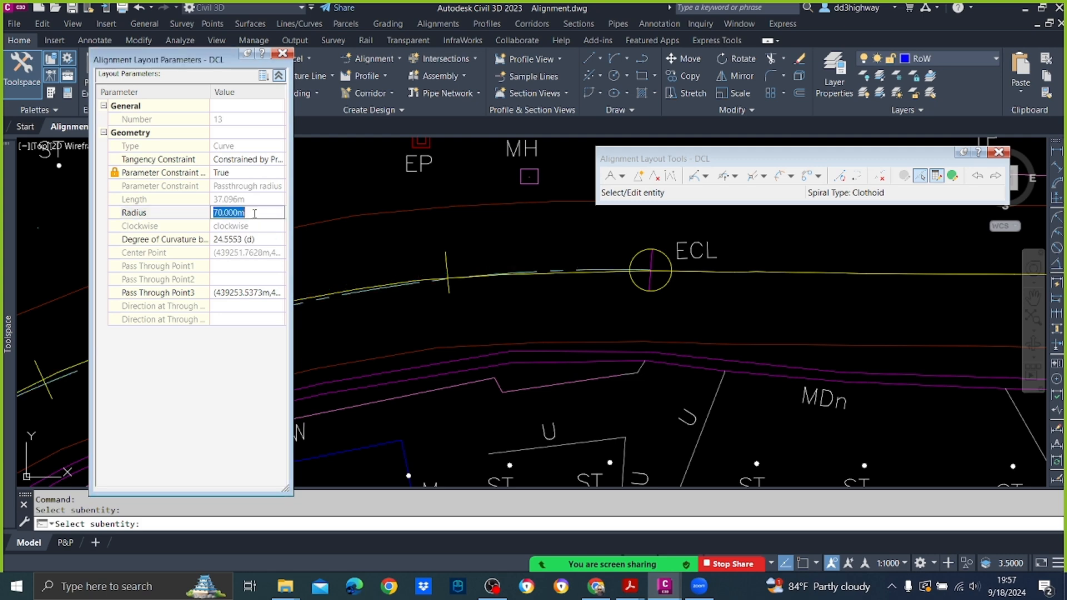
key("Return")
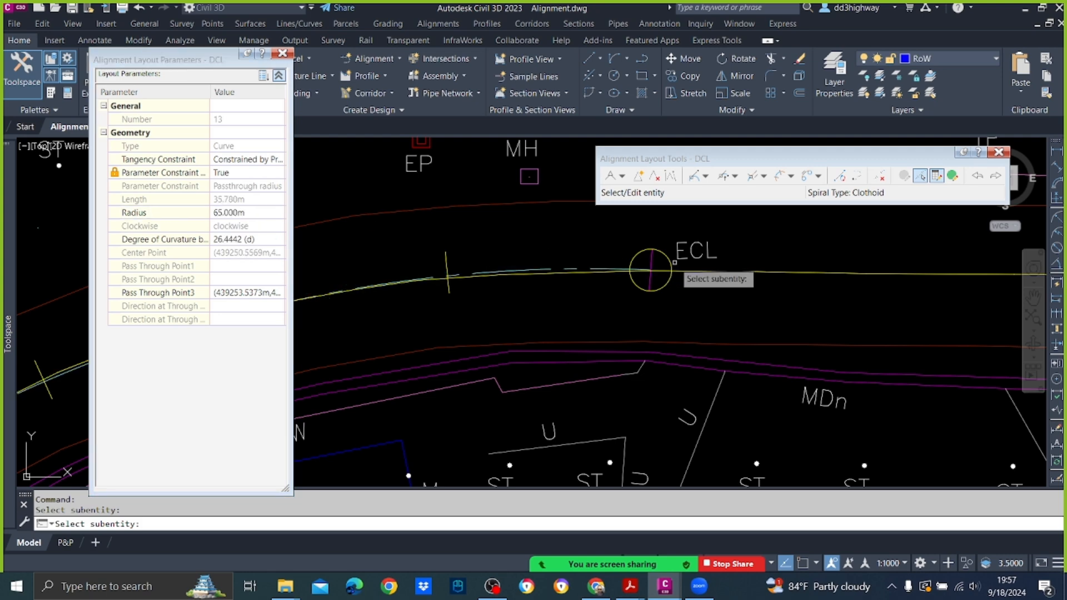
key("Escape")
Step: Add a Floating Line (From curve, through point) about 50 m long from the 65 m curve's end along the centreline, ending just past CUL 2/7
scroll(707, 271, "down", 3)
middle_click_drag(670, 282, 590, 282)
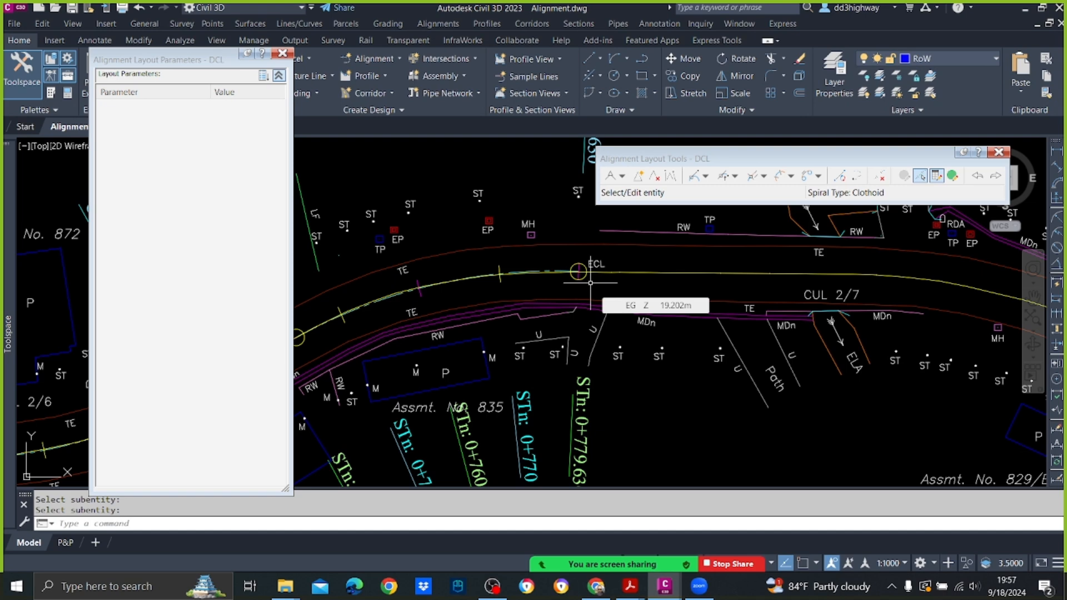
middle_click_drag(541, 275, 389, 289)
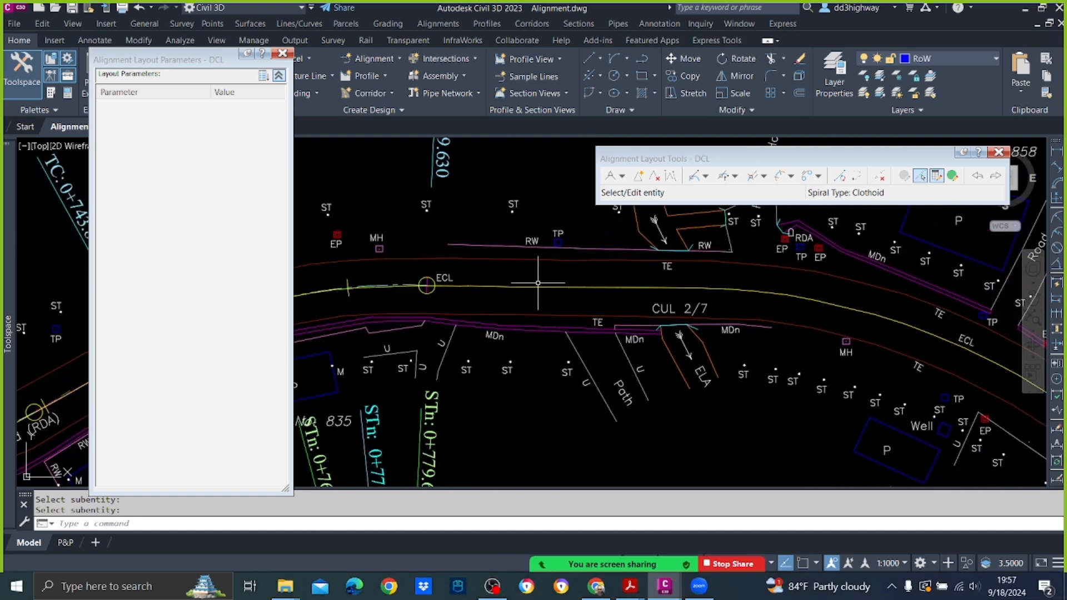
left_click(707, 177)
left_click(728, 238)
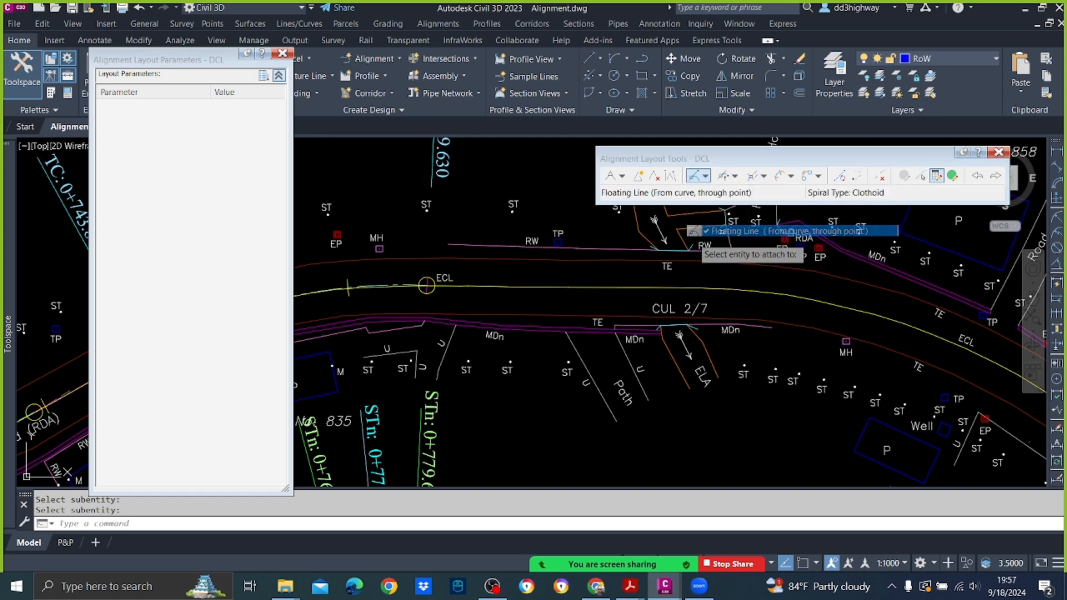
scroll(427, 285, "up", 3)
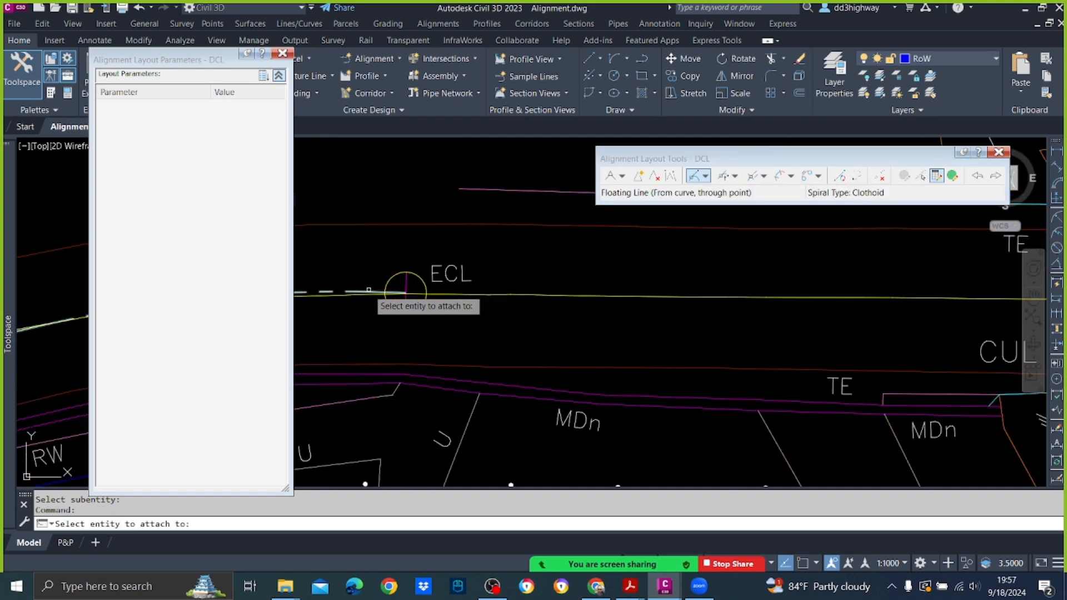
left_click(406, 290)
scroll(368, 289, "down", 3)
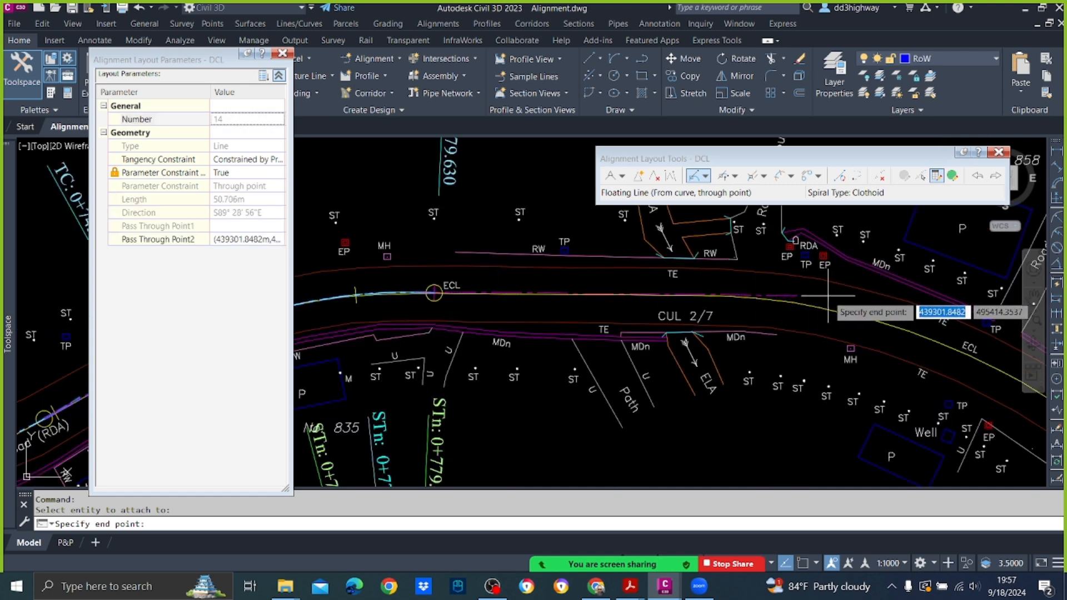
left_click(827, 296)
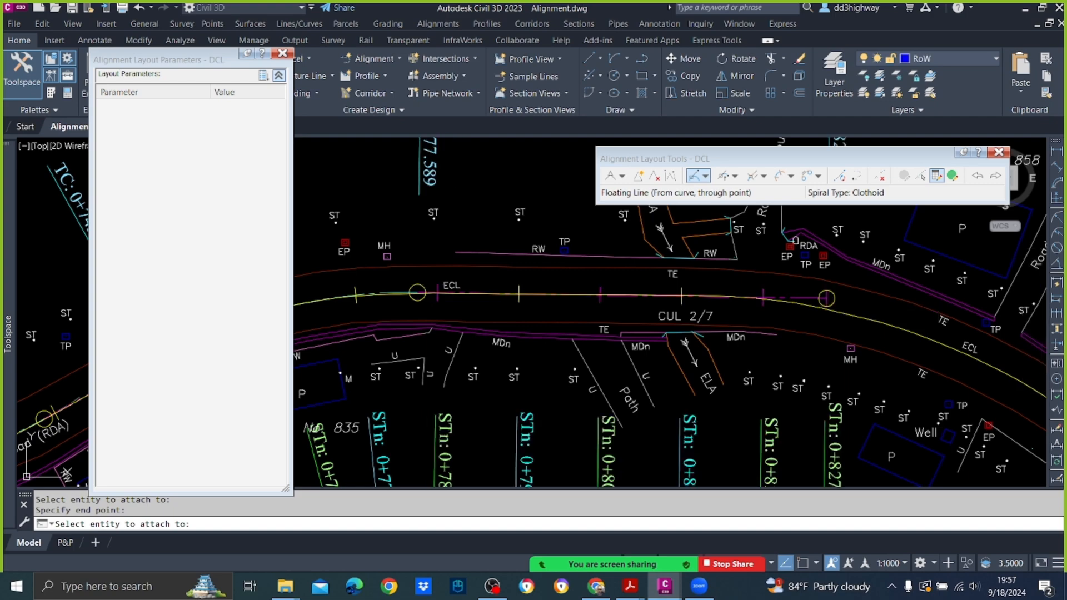
key("Return")
Step: Add a Floating Curve from the line past CUL 2/7 with radius 100 m, Lessthan180, about 60 m long, ending on the existing centreline near Assmt. No. 852
scroll(830, 298, "down", 3)
middle_click_drag(839, 299, 522, 269)
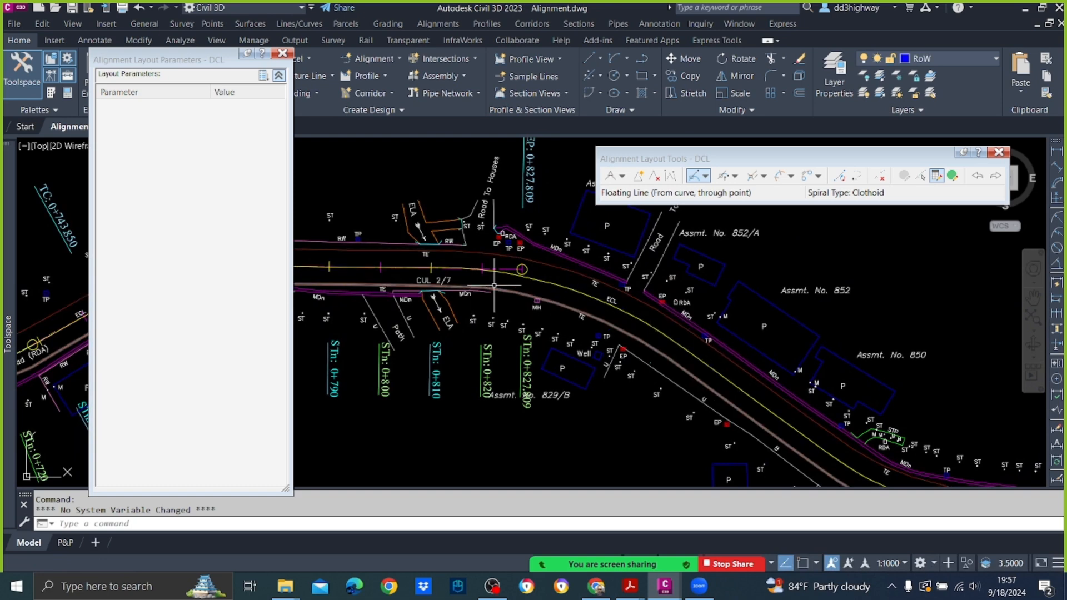
left_click(723, 176)
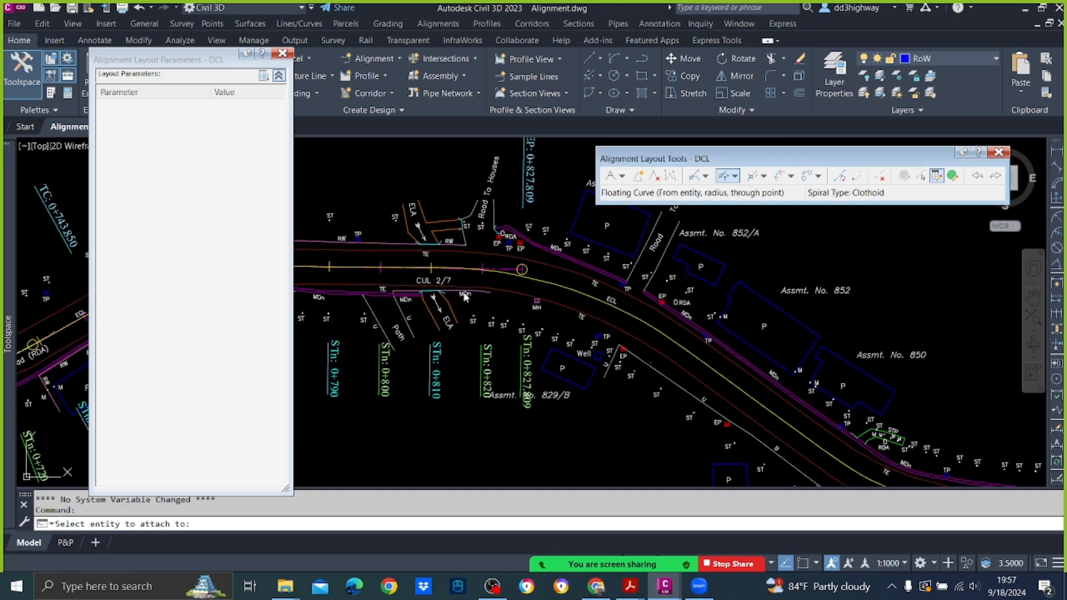
scroll(522, 269, "up", 3)
left_click(553, 263)
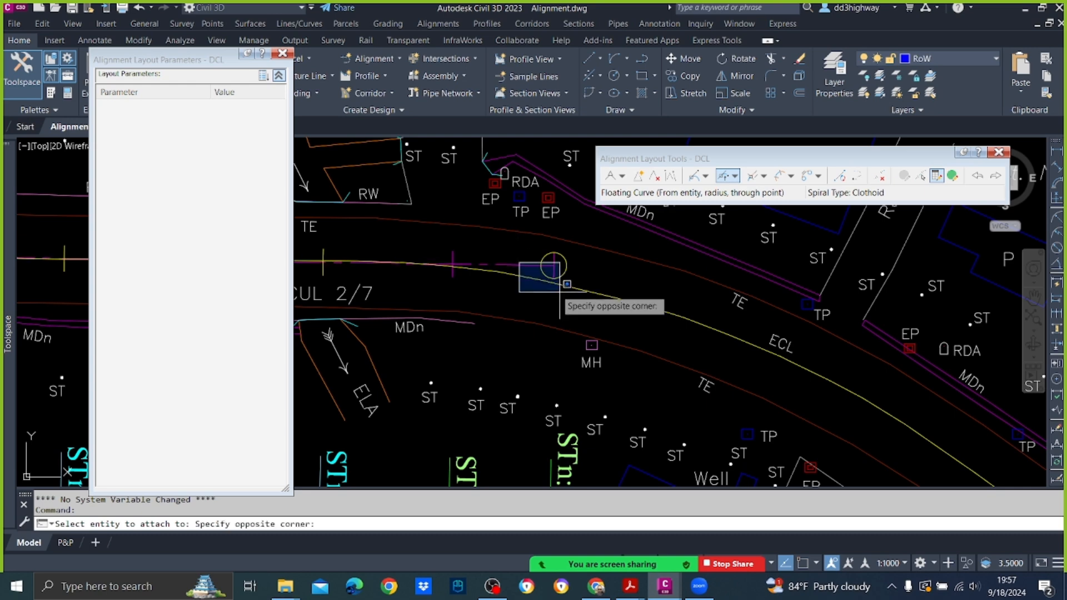
left_click(540, 278)
left_click(549, 272)
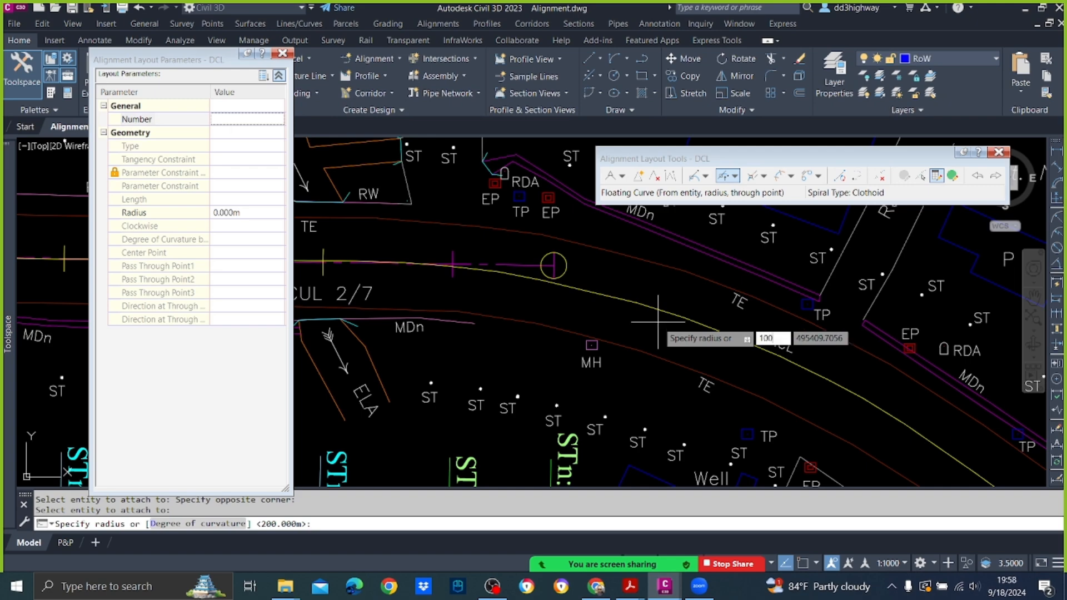
key("Return")
key("Return")
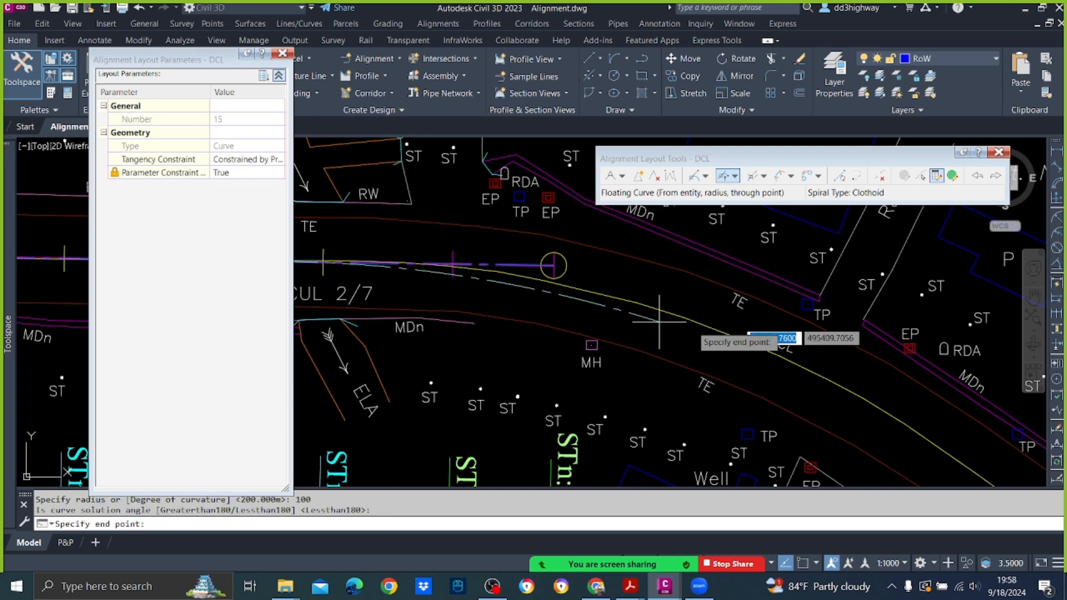
scroll(709, 339, "down", 5)
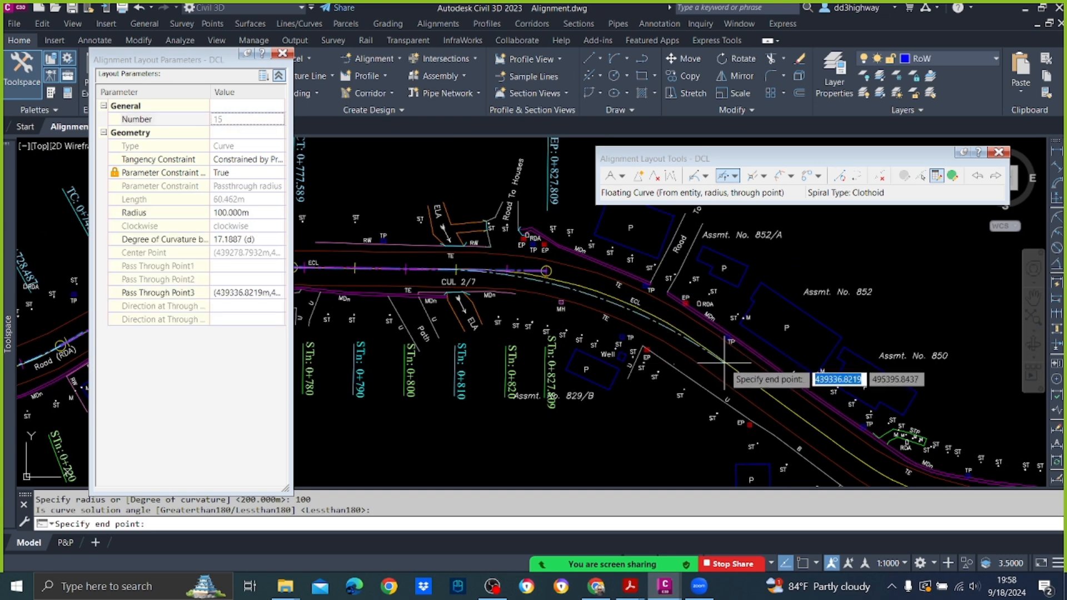
scroll(723, 362, "up", 4)
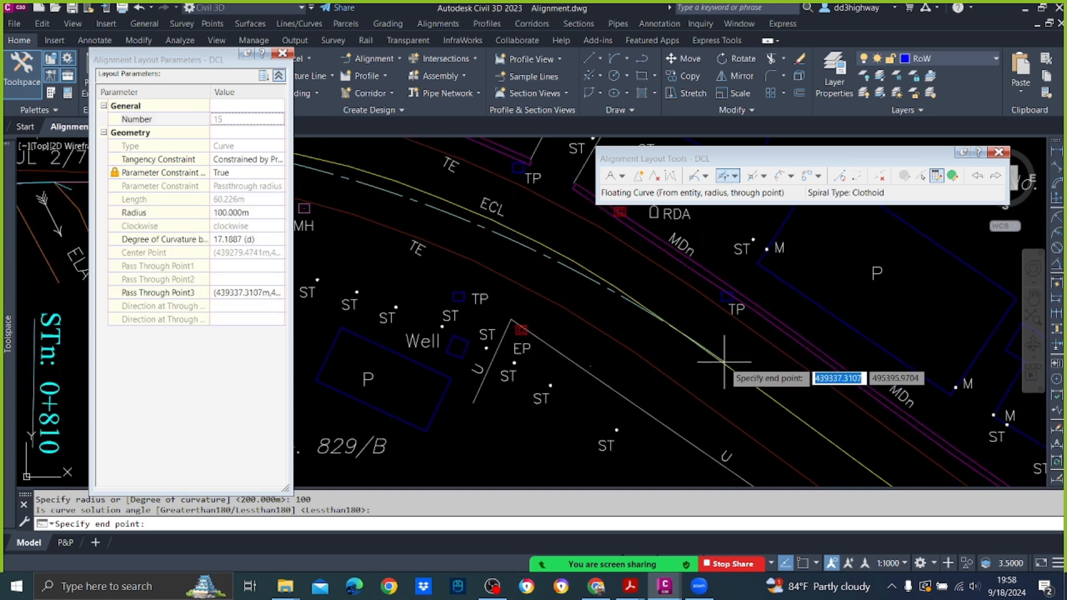
left_click(723, 363)
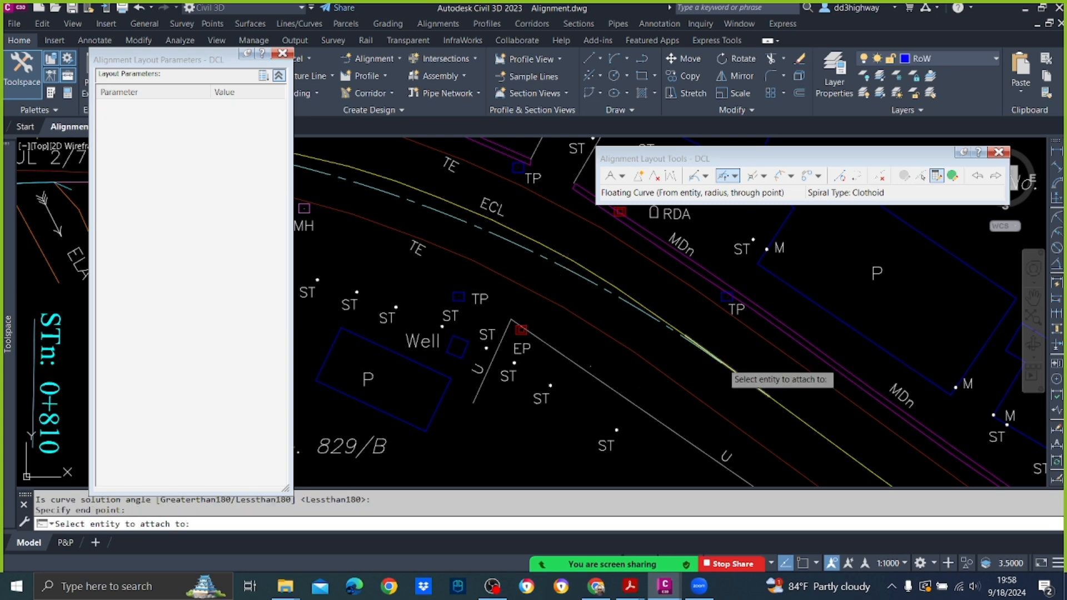
scroll(706, 359, "down", 5)
key("Escape")
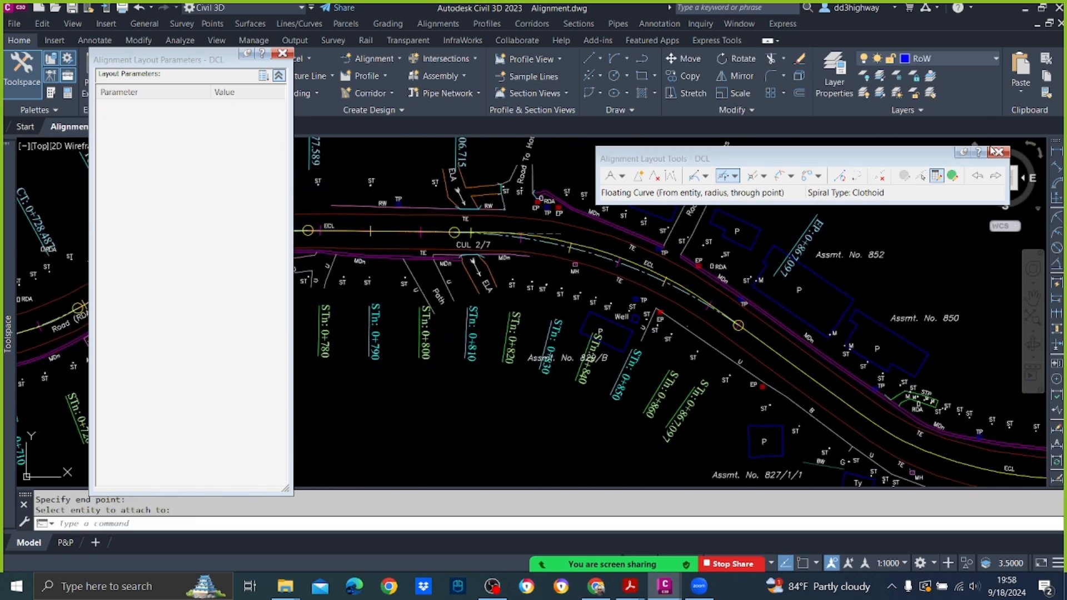
Step: Edit the new curve past CUL 2/7 as a subentity, trying radii of 90 m and 85 m and settling on 80 m
left_click(921, 178)
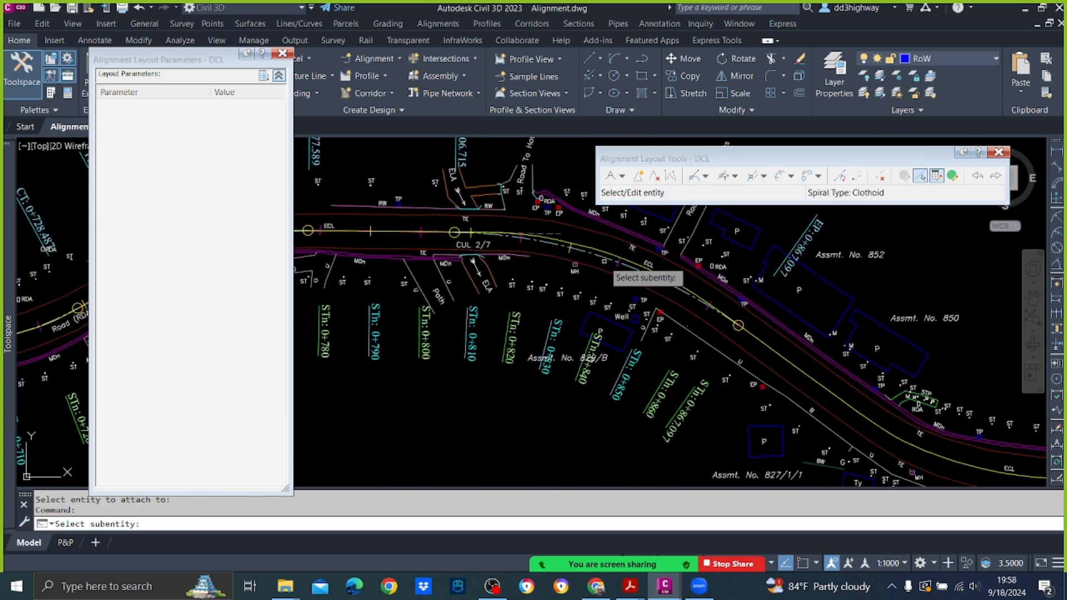
left_click(609, 267)
left_click(272, 214)
key("Return")
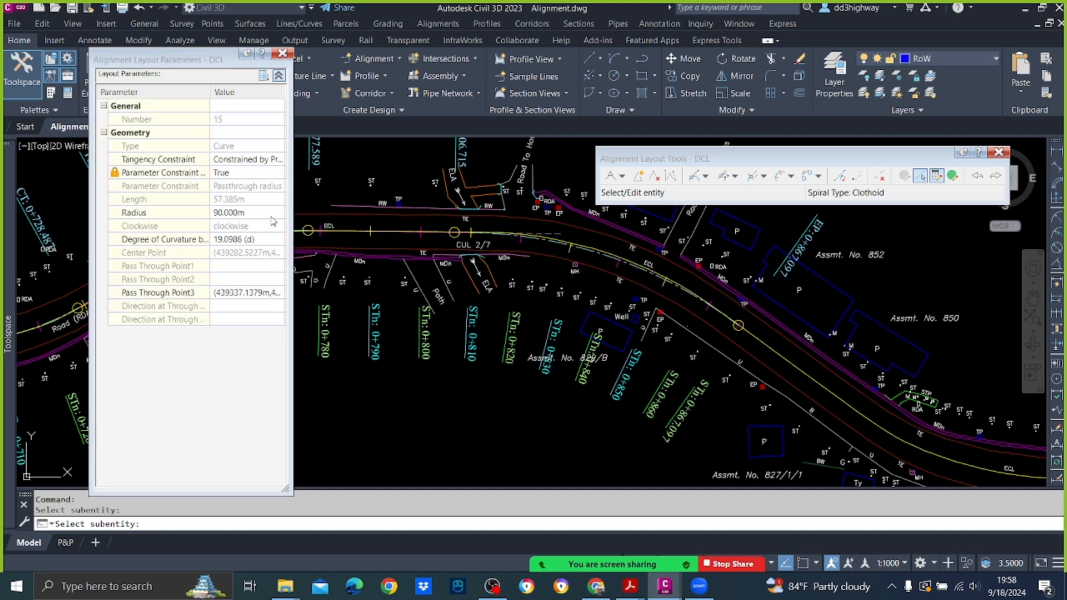
left_click(272, 214)
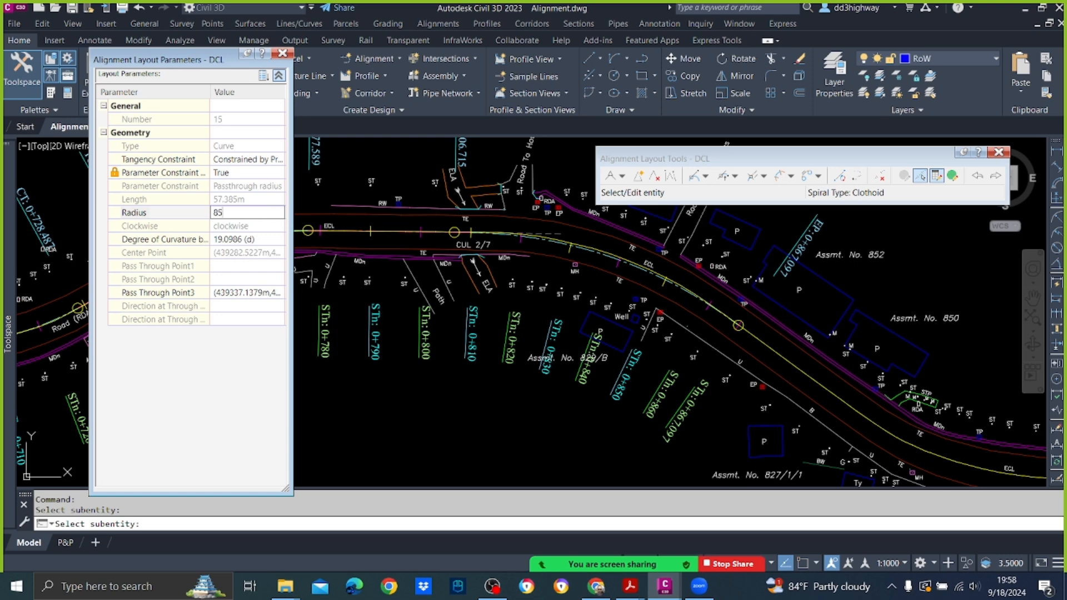
key("Return")
scroll(680, 255, "up", 2)
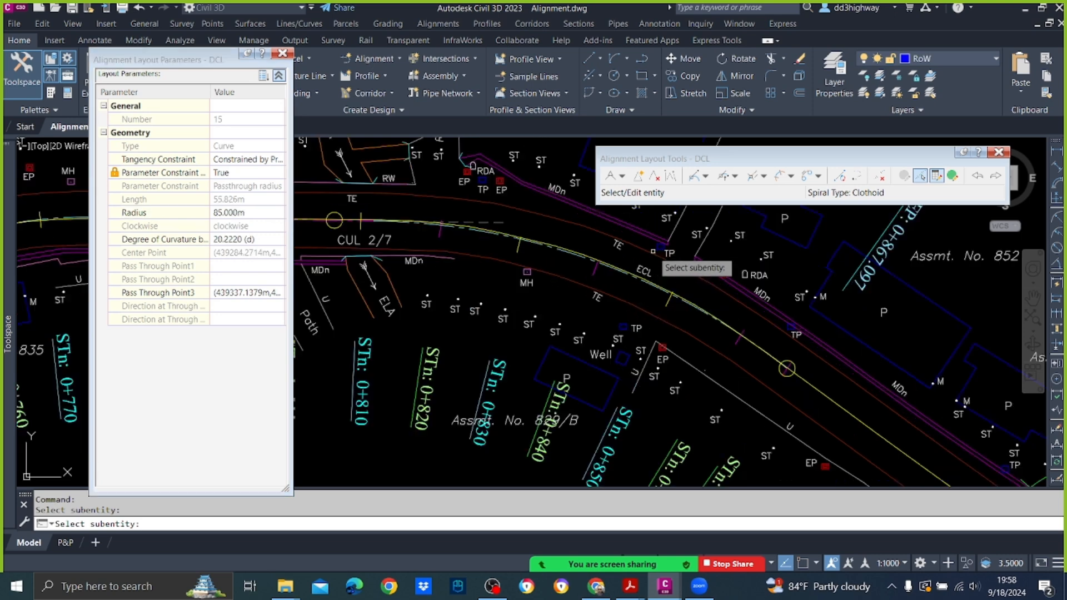
left_click(276, 215)
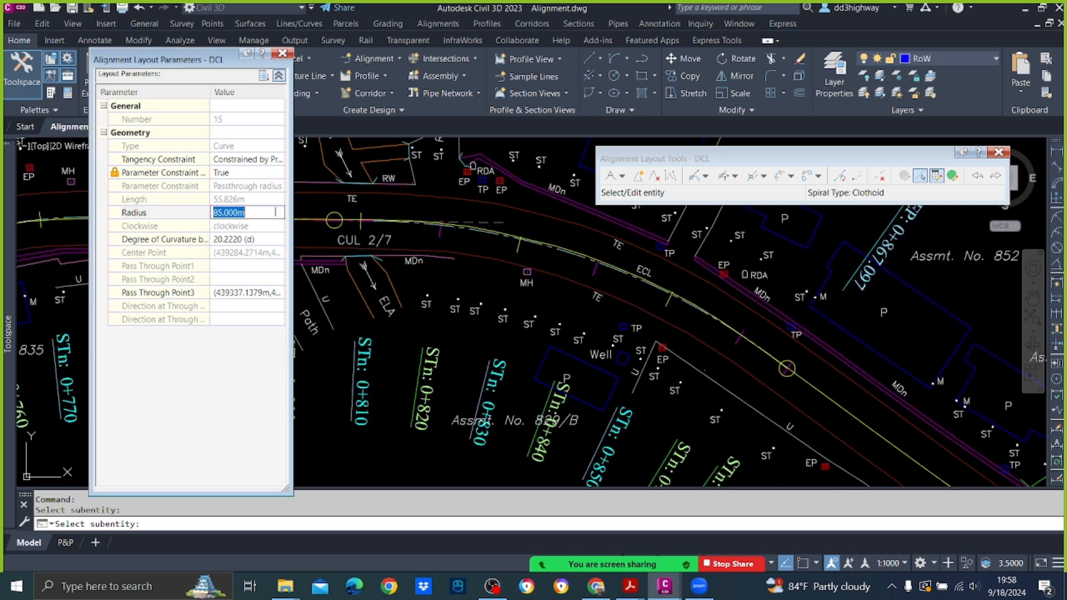
key("Return")
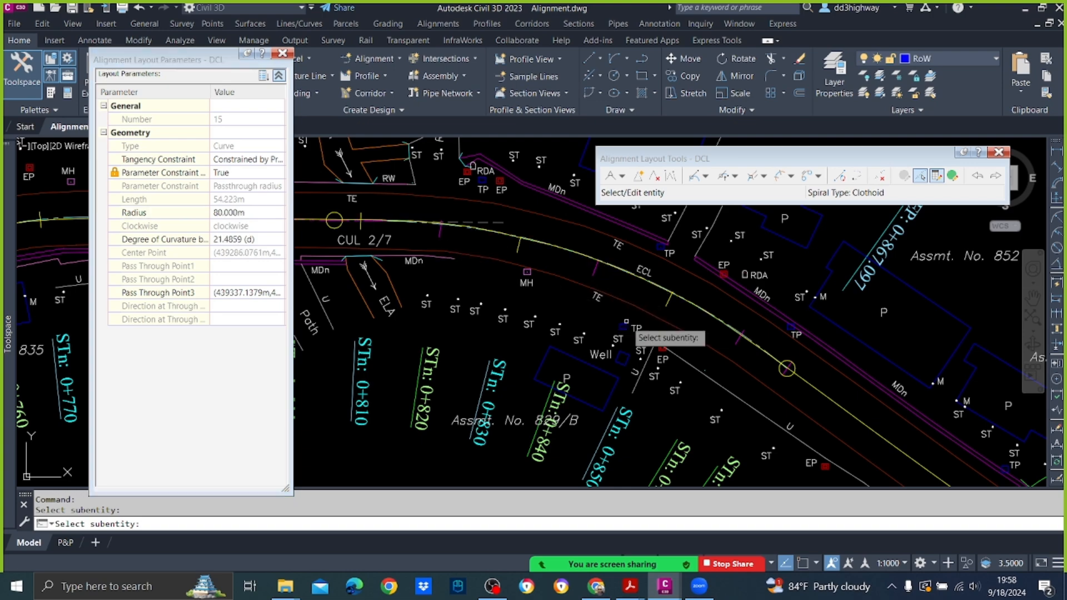
key("Return")
scroll(710, 348, "up", 3)
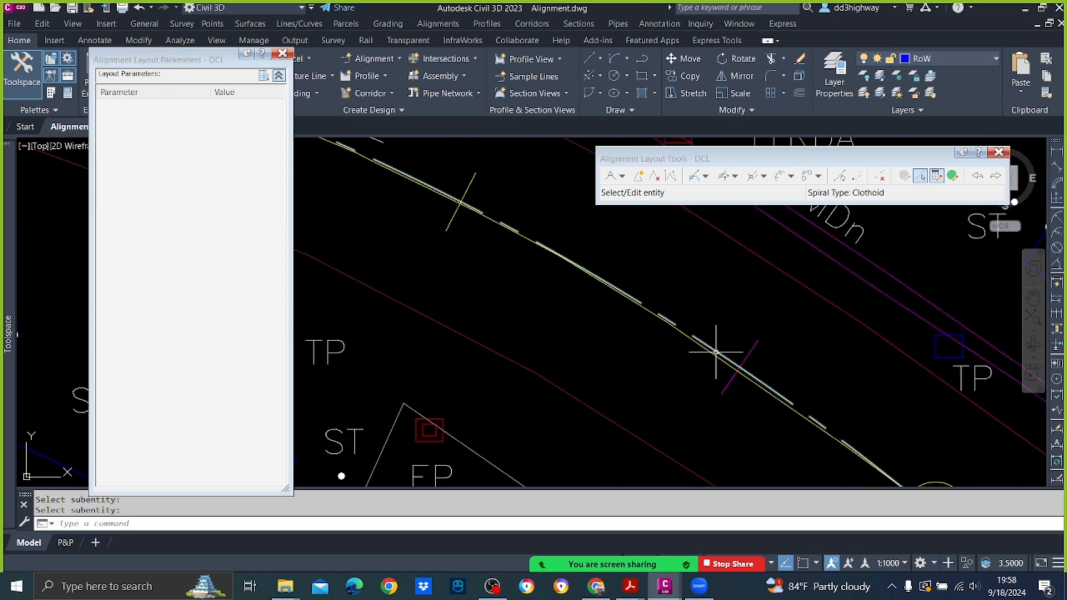
Step: Add a Floating Line (From curve, through point) about 48 m long from the 80 m curve along the centreline, ending near the MH by Assmt. No. 827/B
scroll(717, 351, "down", 5)
middle_click_drag(788, 386, 505, 242)
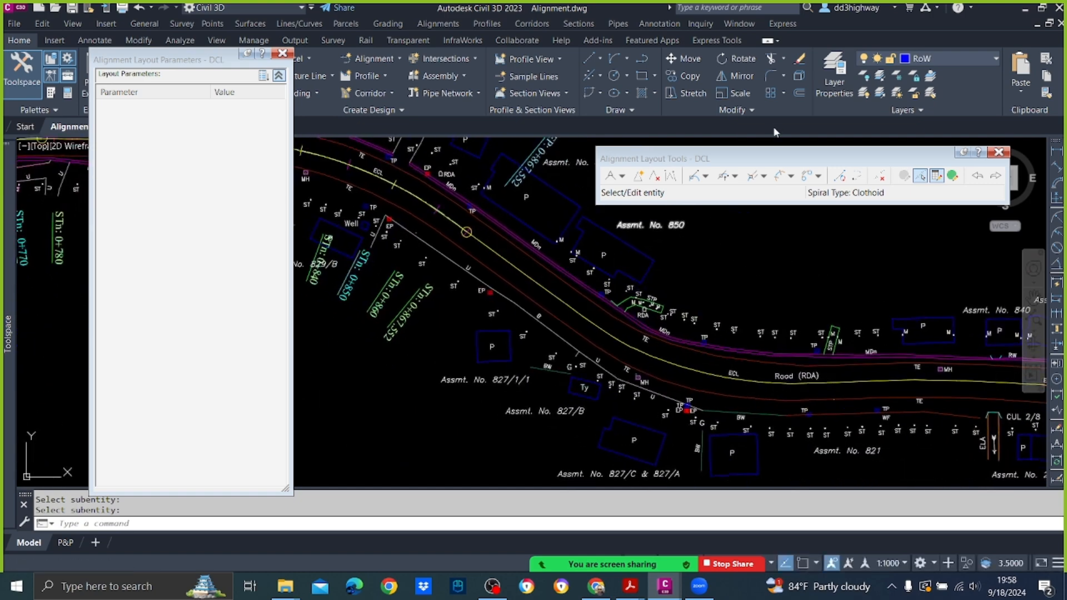
left_click(692, 179)
scroll(513, 232, "up", 6)
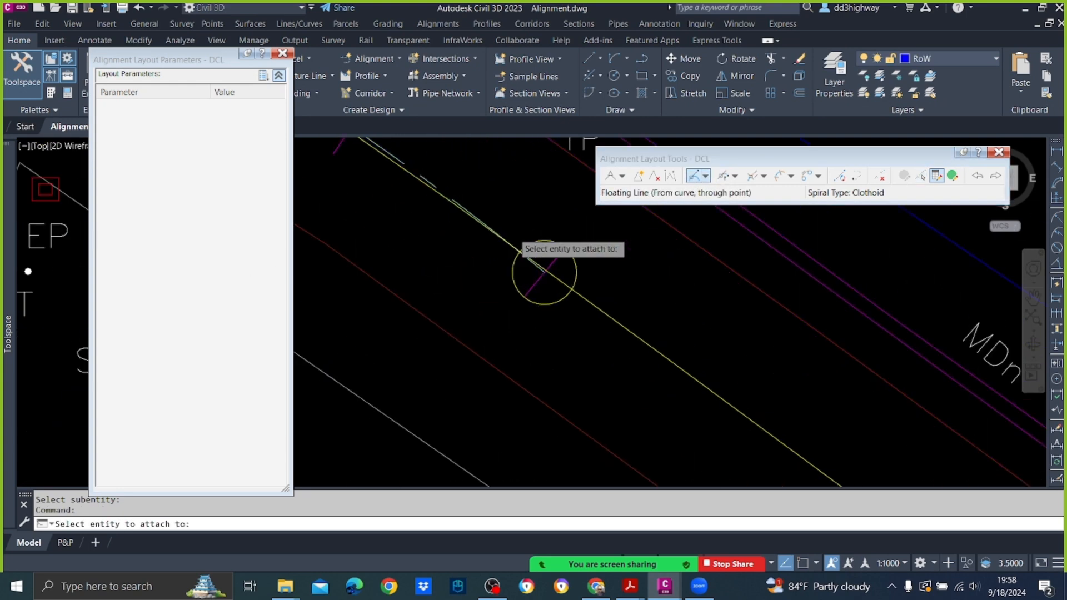
scroll(513, 232, "up", 2)
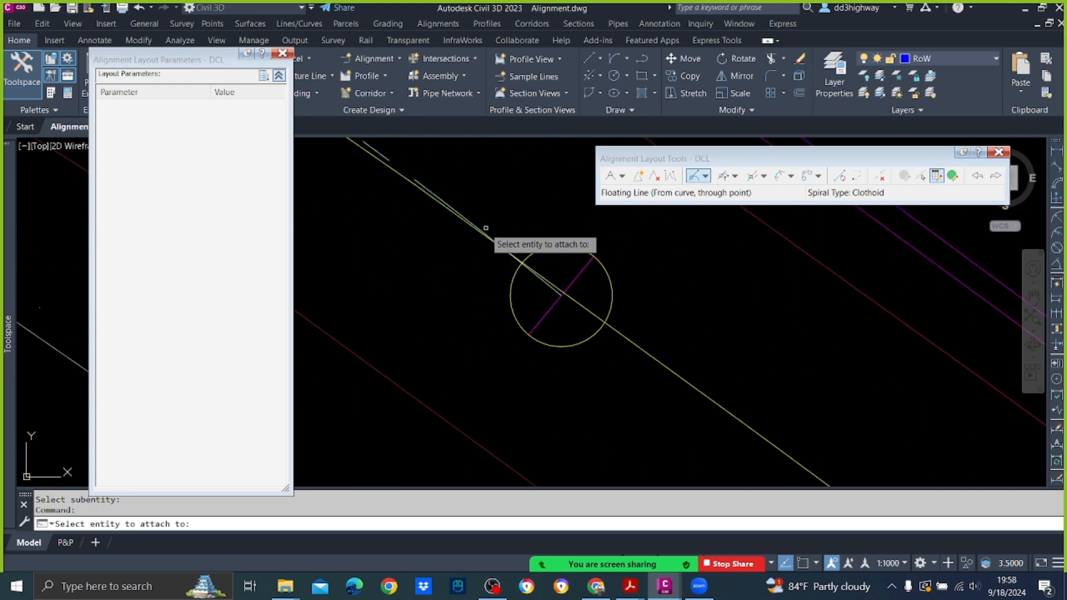
left_click(449, 204)
scroll(489, 231, "down", 6)
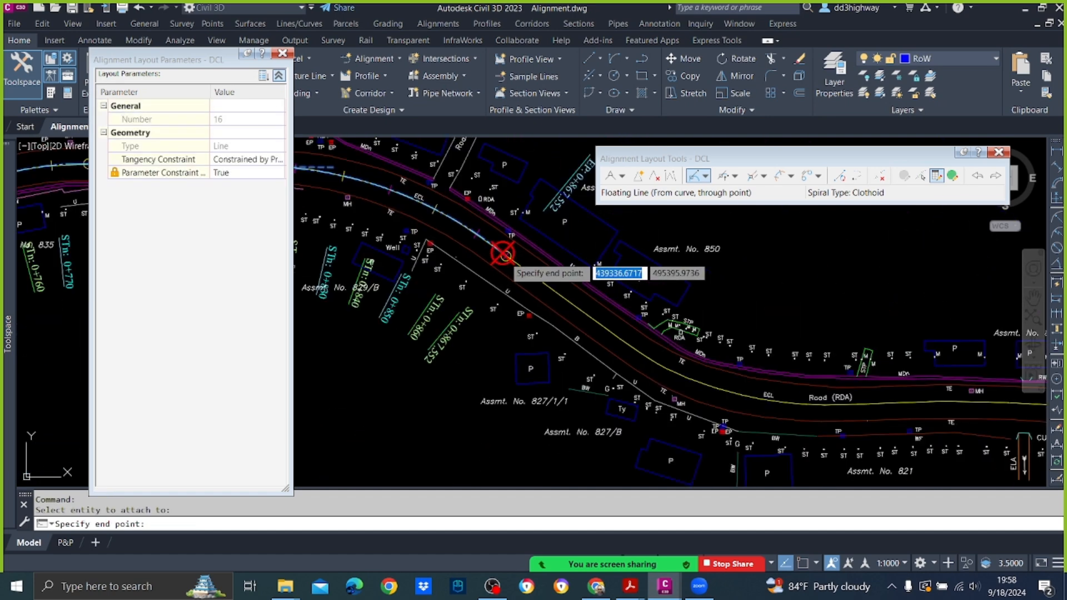
scroll(614, 345, "up", 3)
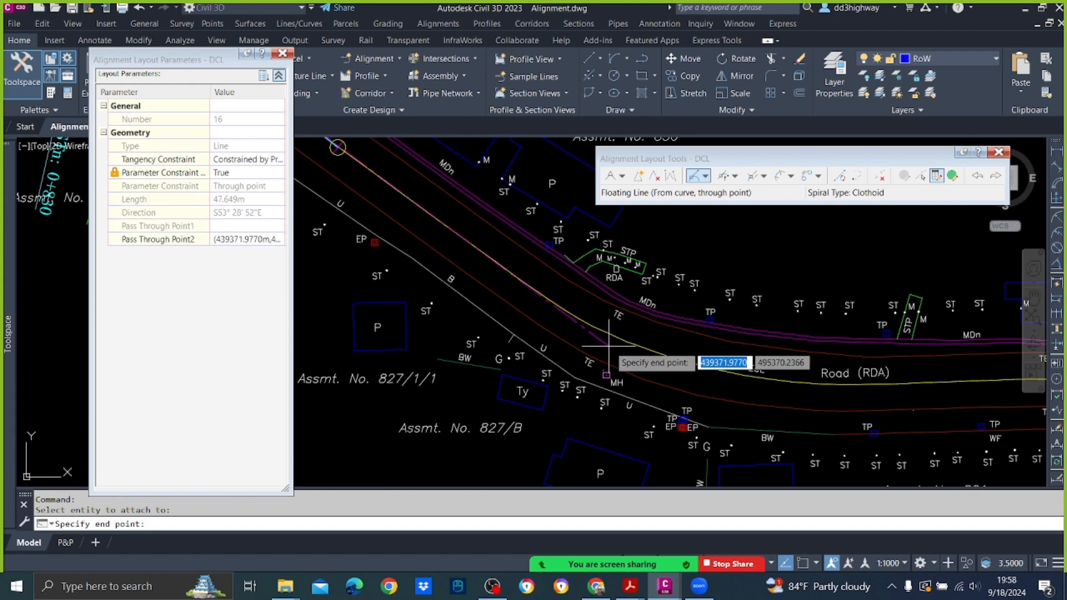
left_click(609, 345)
scroll(611, 341, "down", 6)
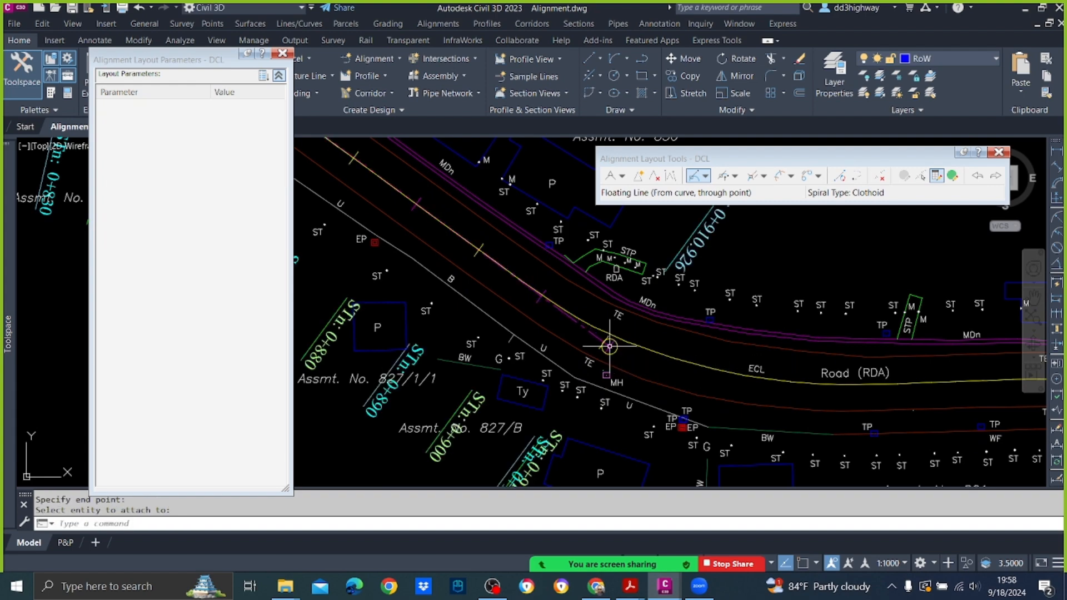
Step: Add a Floating Curve from that line's end with radius 100 m, Lessthan180, about 69 m long, ending on the centreline just past the Road (RDA) label
scroll(627, 340, "up", 5)
middle_click_drag(572, 337, 471, 319)
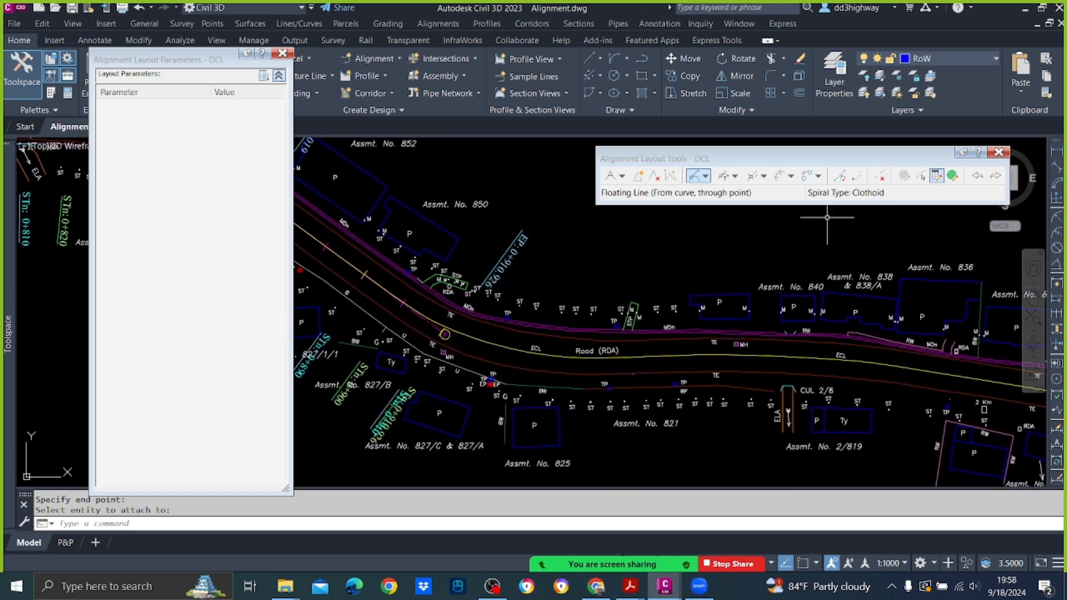
left_click(724, 178)
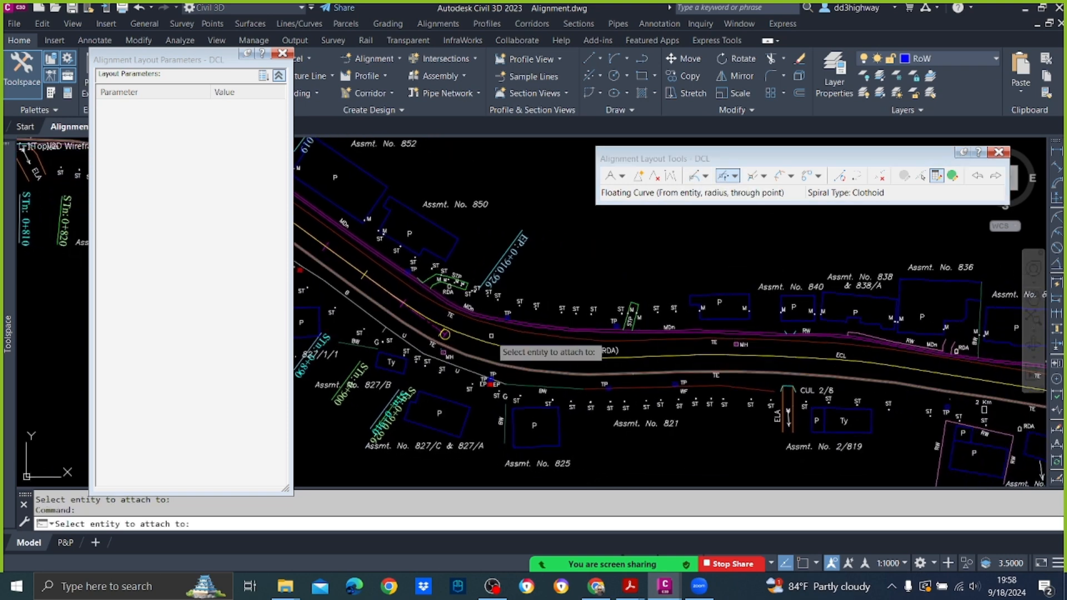
left_click(444, 334)
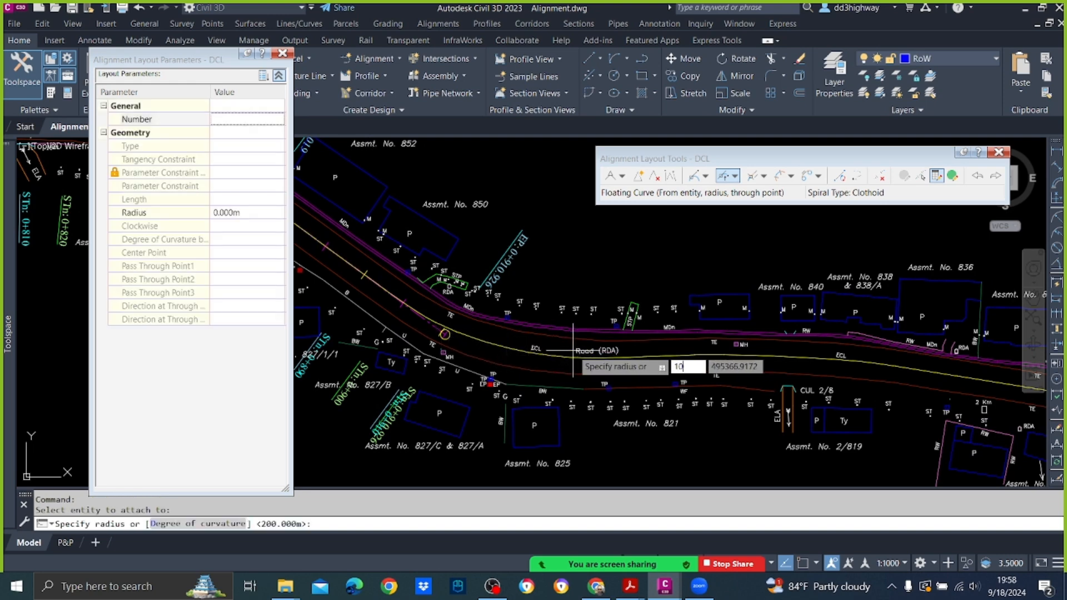
key("Return")
key("Return")
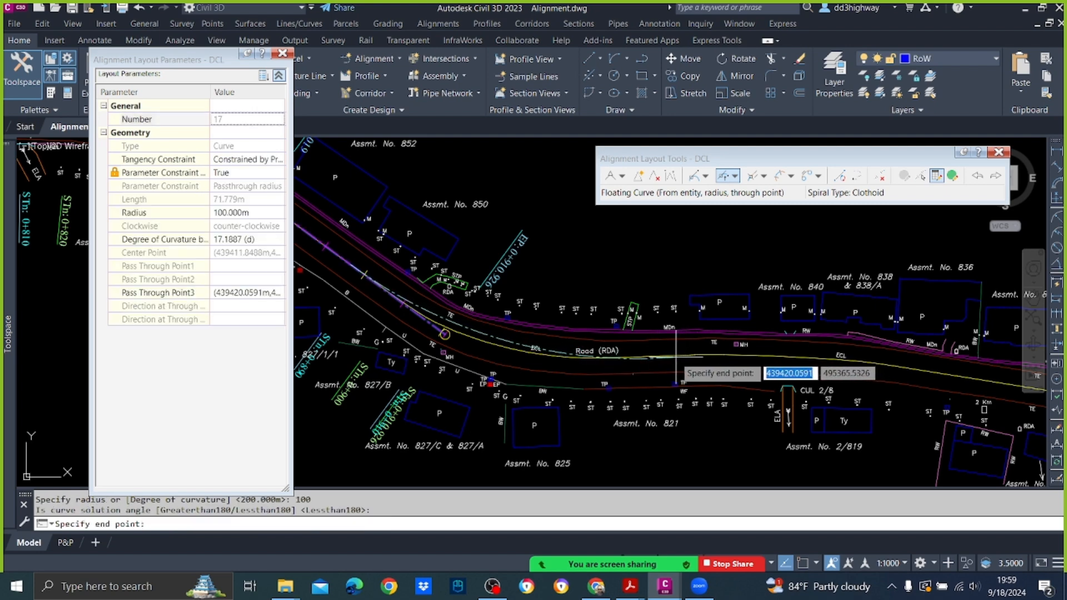
left_click(659, 358)
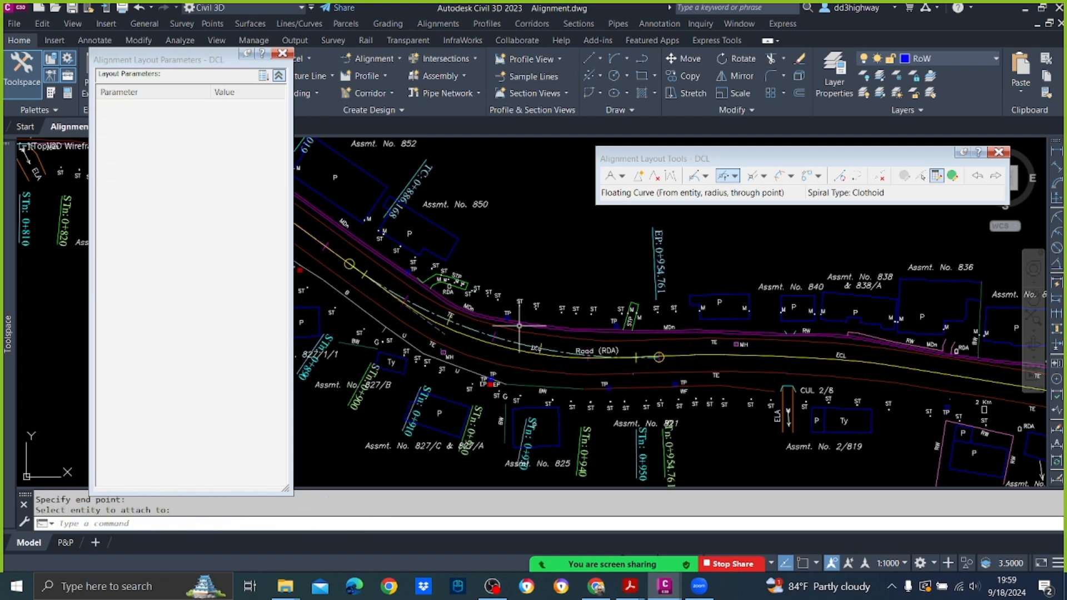
Step: Stretch the new curve's end point slightly back along the road onto the existing centreline, at about station 0+952
scroll(480, 321, "up", 3)
scroll(917, 397, "up", 2)
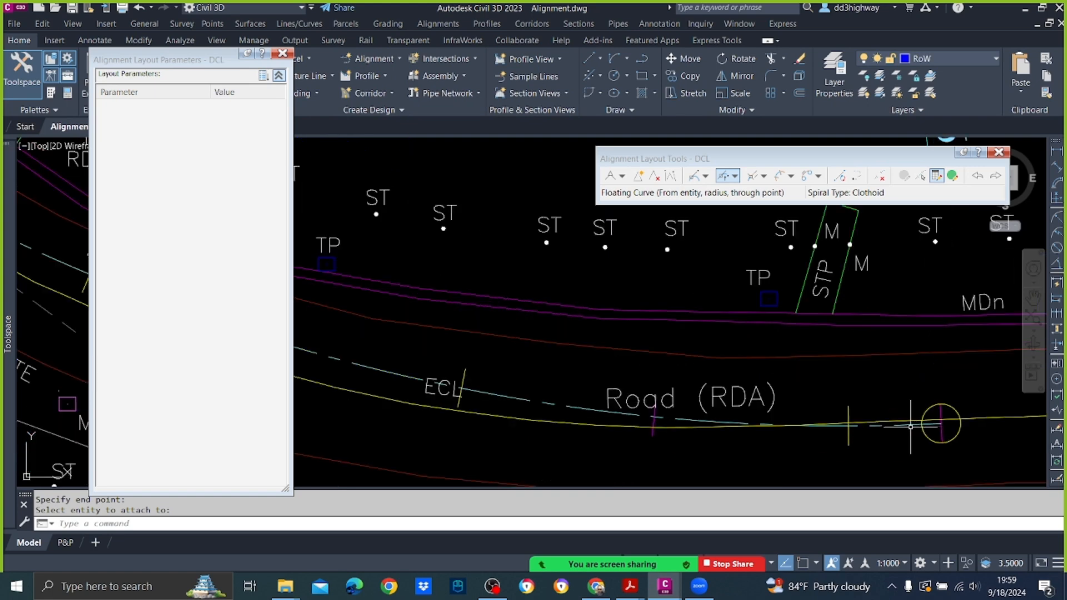
left_click(923, 424)
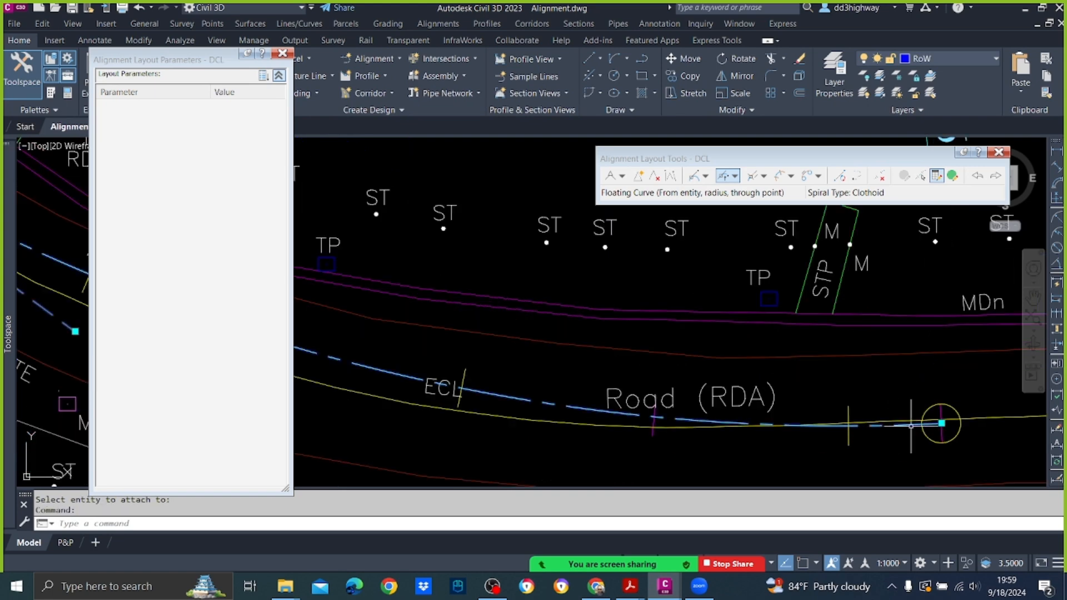
left_click(941, 423)
scroll(987, 424, "up", 2)
scroll(903, 423, "up", 2)
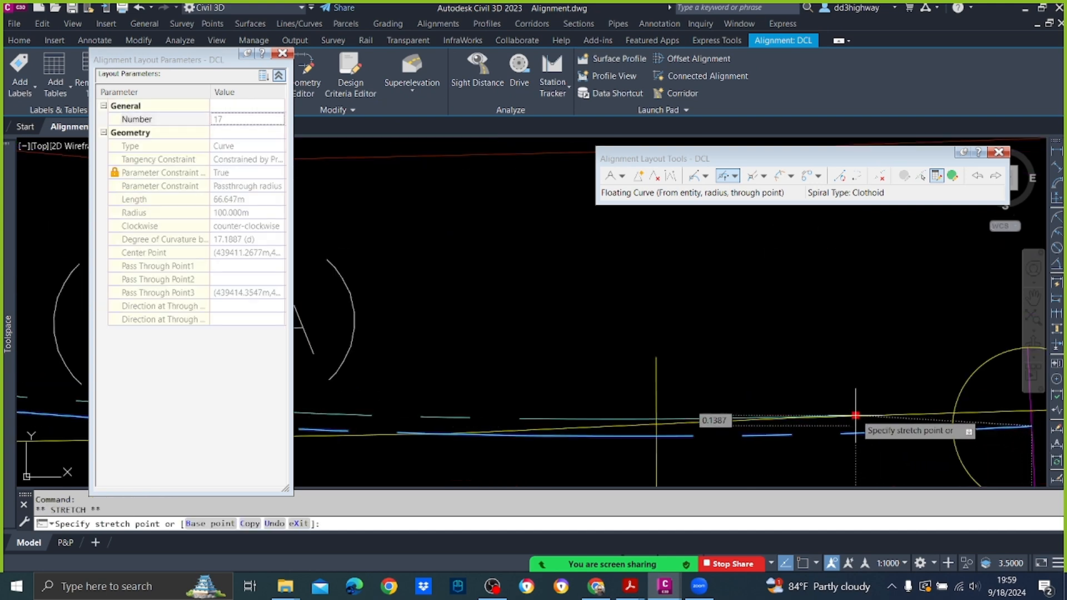
left_click(861, 414)
scroll(867, 417, "up", 3)
scroll(871, 418, "down", 3)
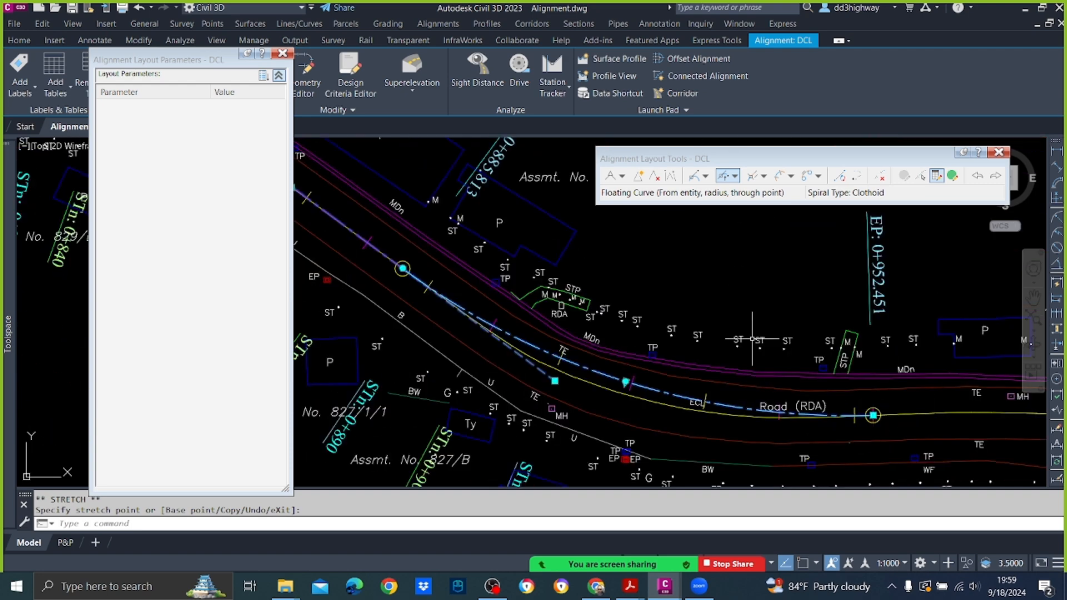
Step: Edit the last curve by the Road (RDA) label as a subentity, trying a radius of 90 m and settling on 80 m
left_click(919, 176)
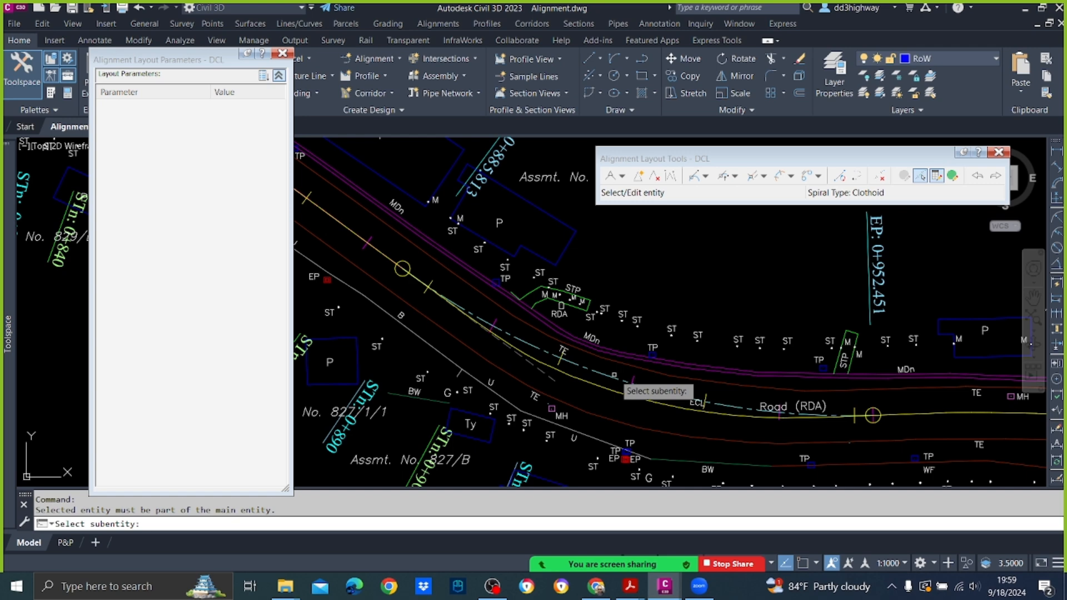
left_click(606, 376)
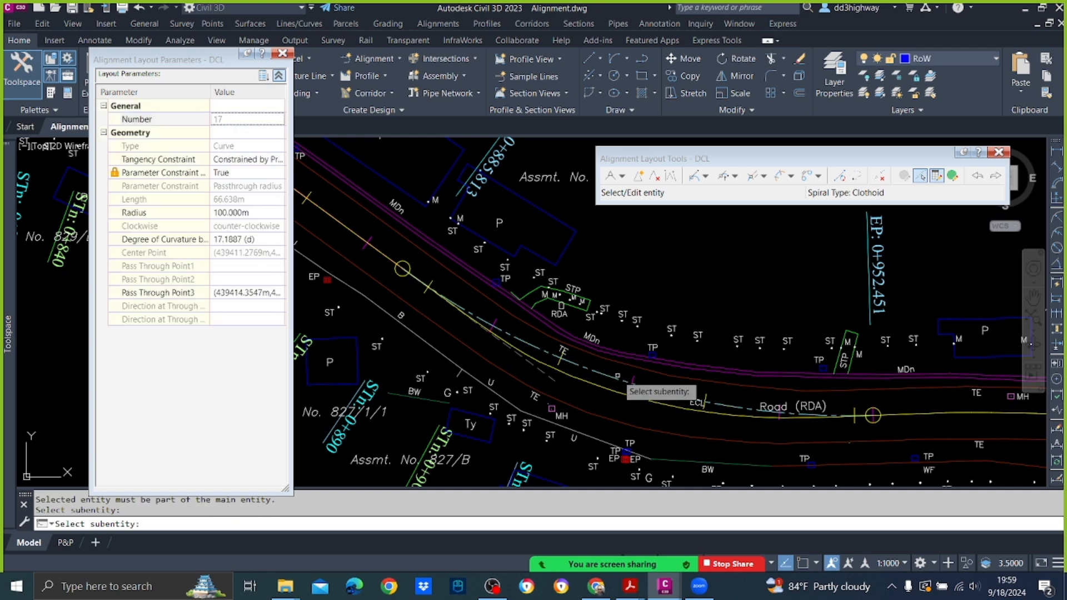
left_click(248, 211)
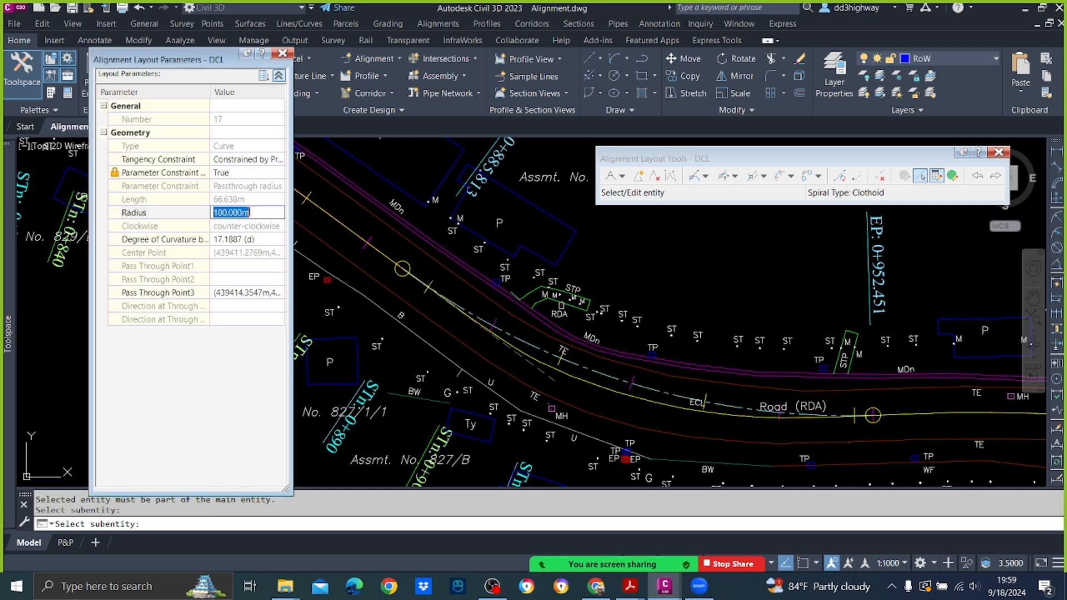
key("Return")
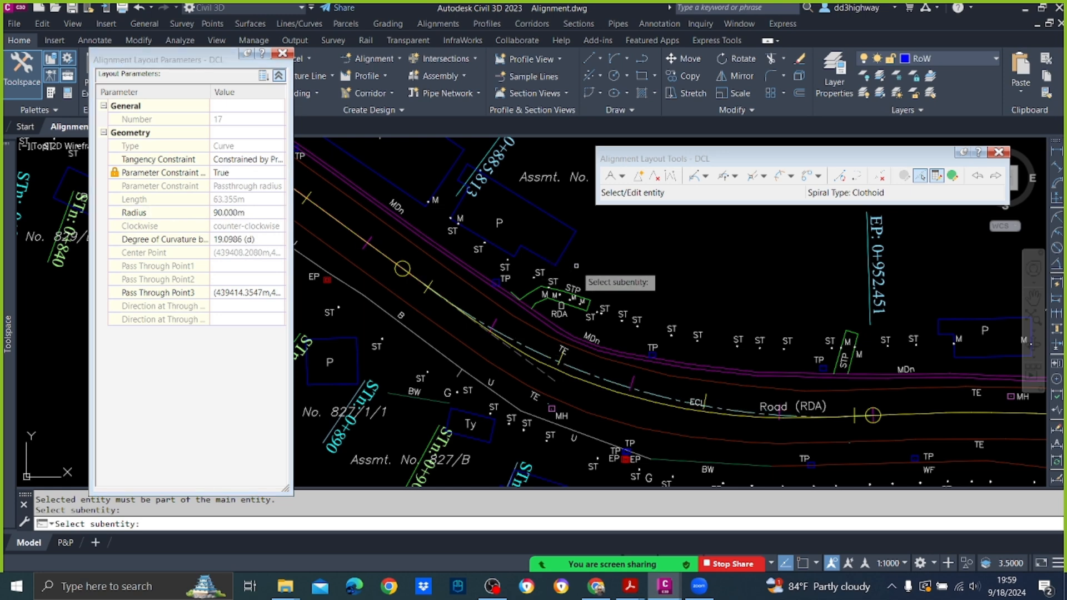
left_click(251, 213)
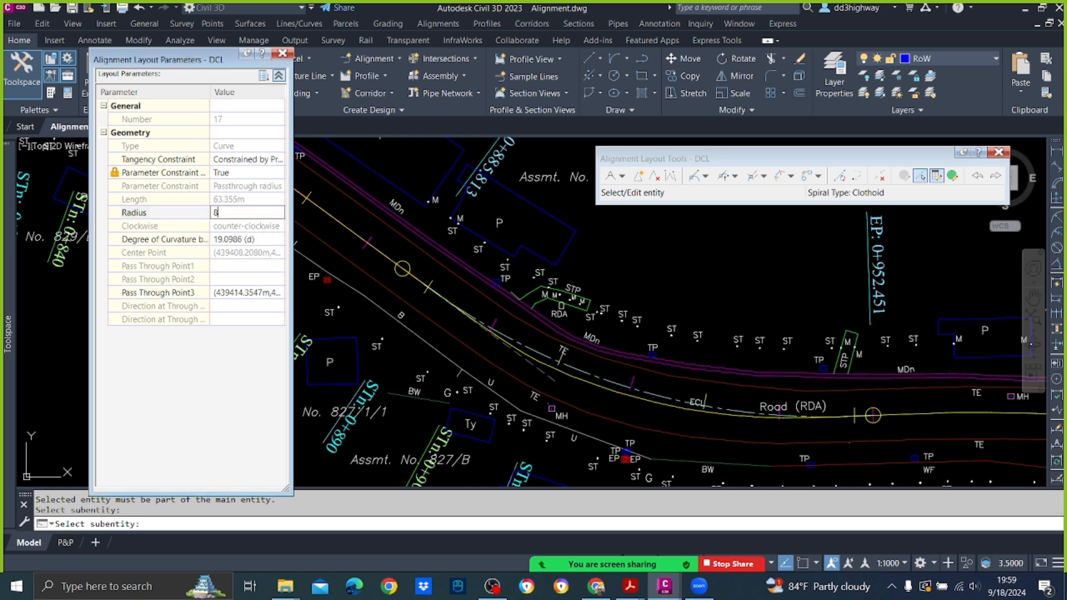
key("Return")
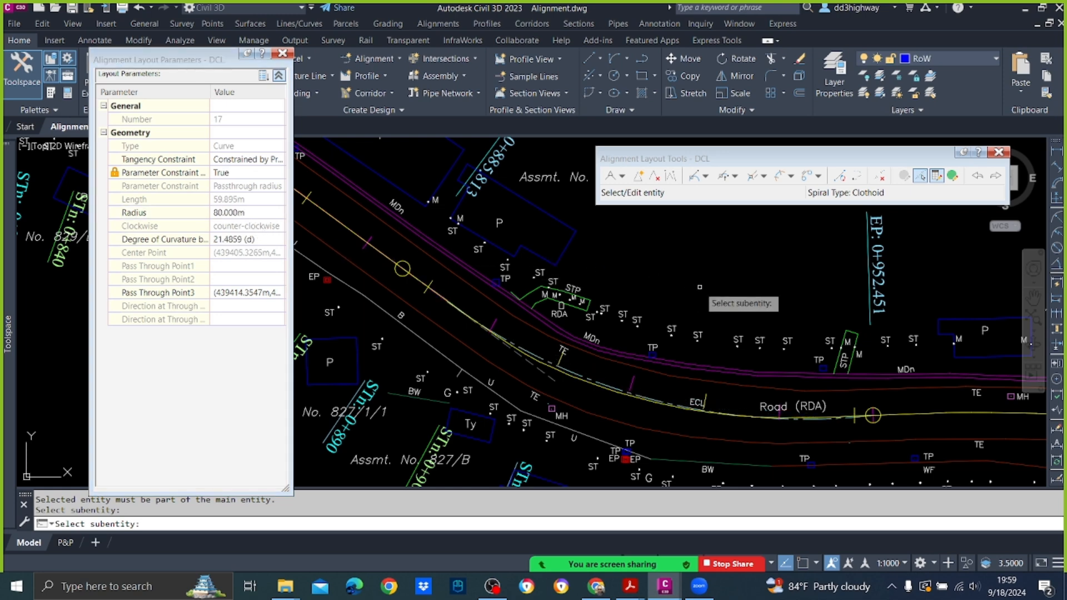
key("Return")
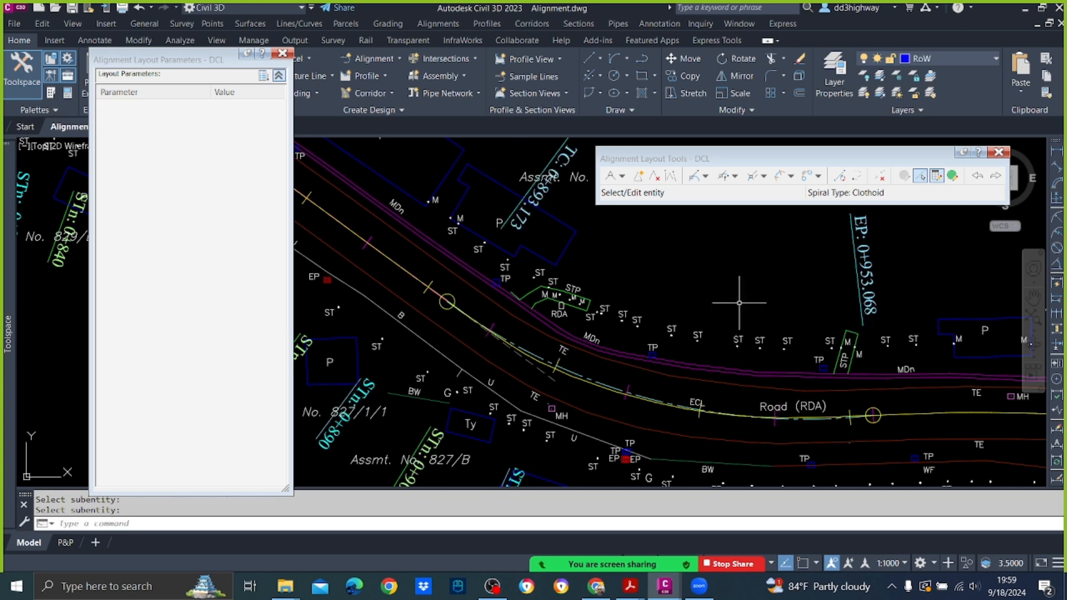
Step: Stretch the 80 m curve's end point back along the road by about 10 m, to the centreline under the Road (RDA) label
scroll(834, 406, "up", 2)
left_click(826, 419)
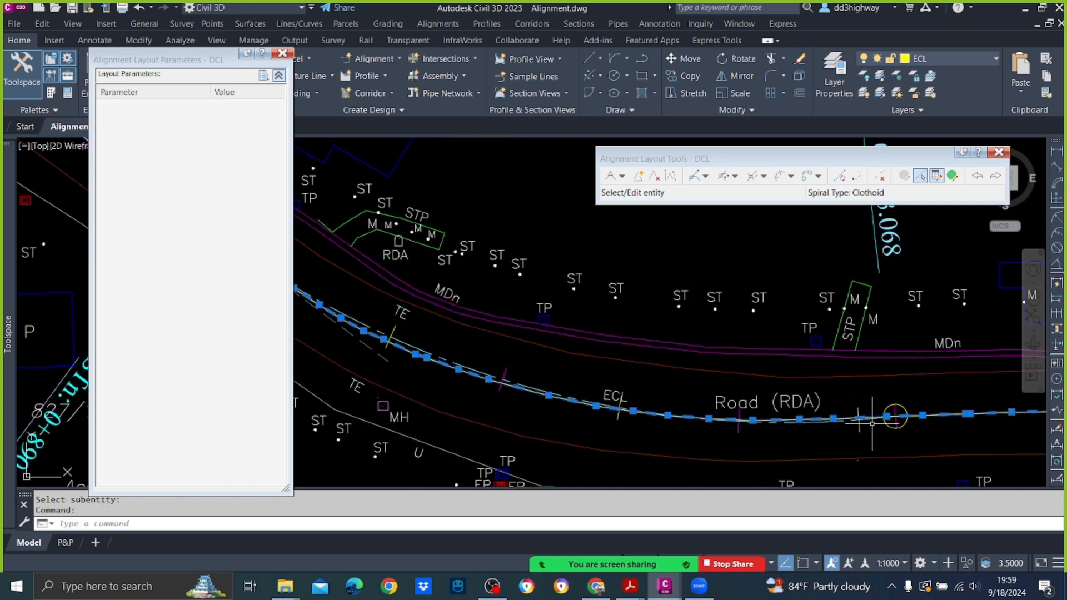
key("Escape")
left_click(889, 416)
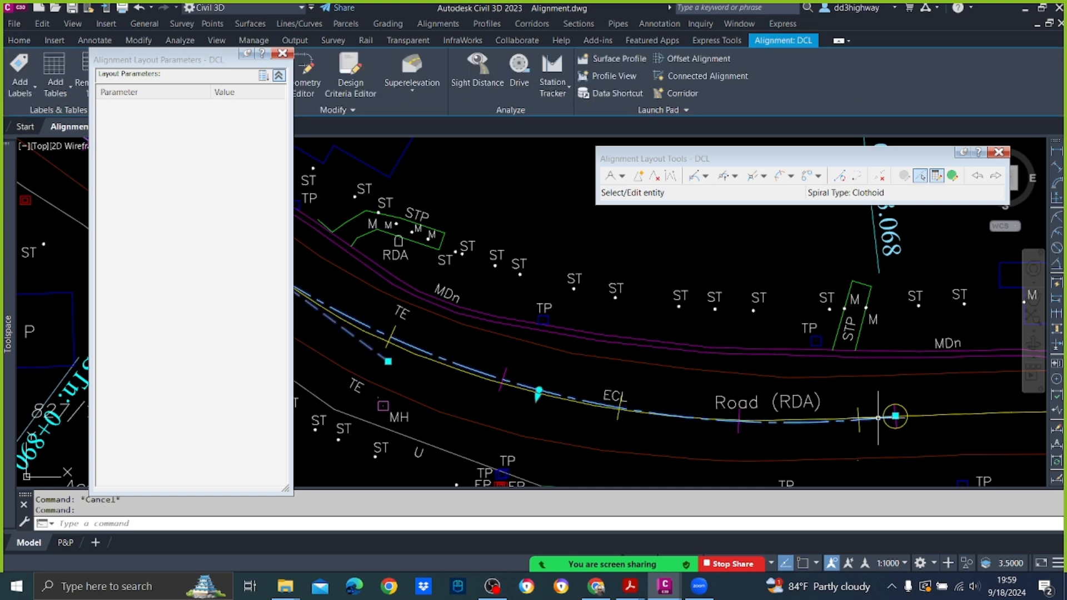
left_click(895, 415)
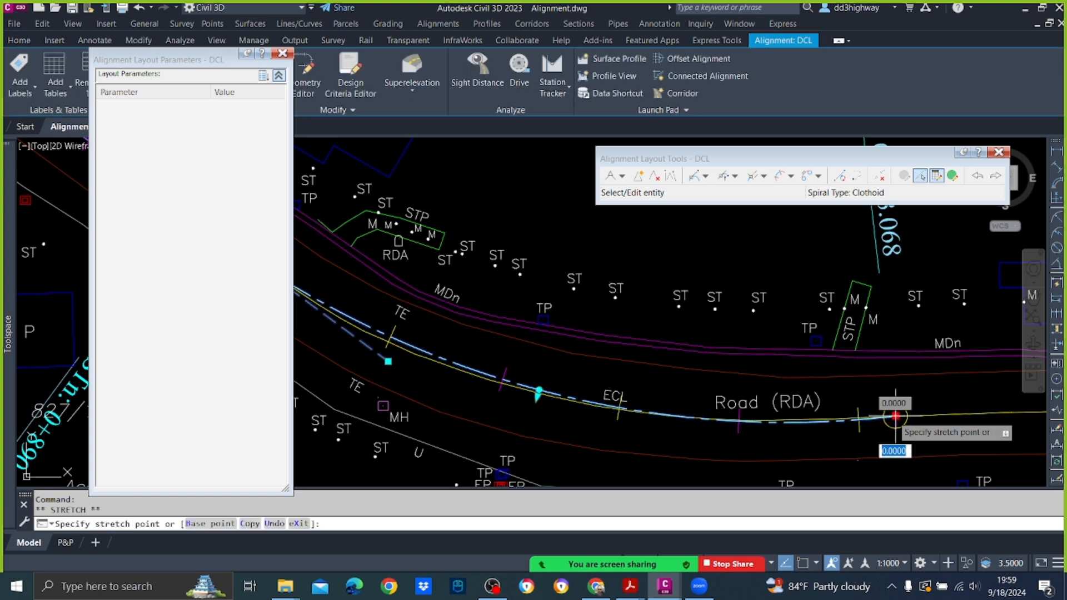
scroll(773, 427, "up", 2)
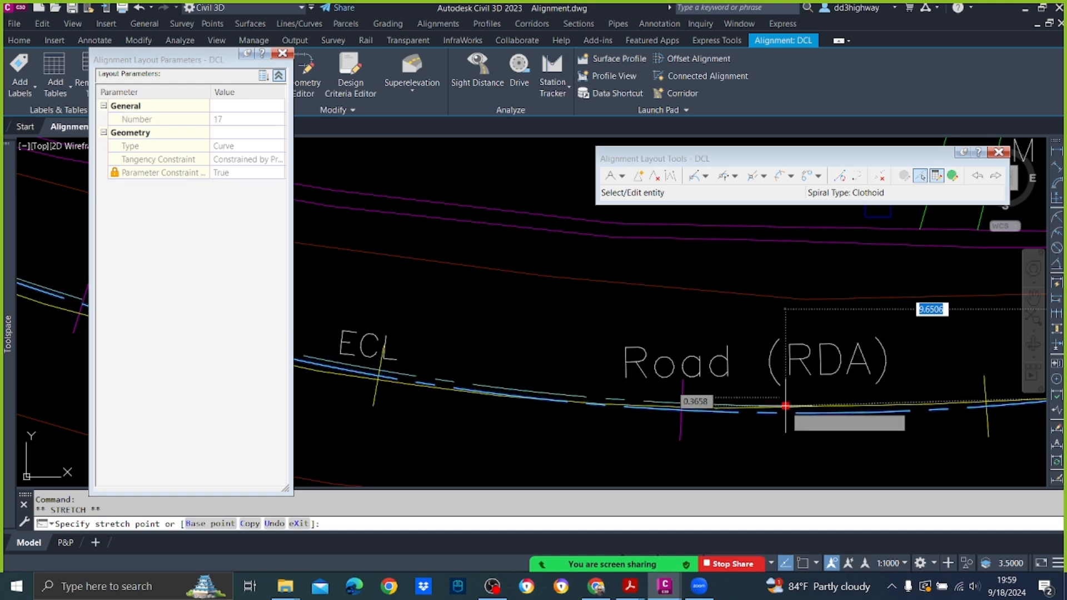
left_click(785, 406)
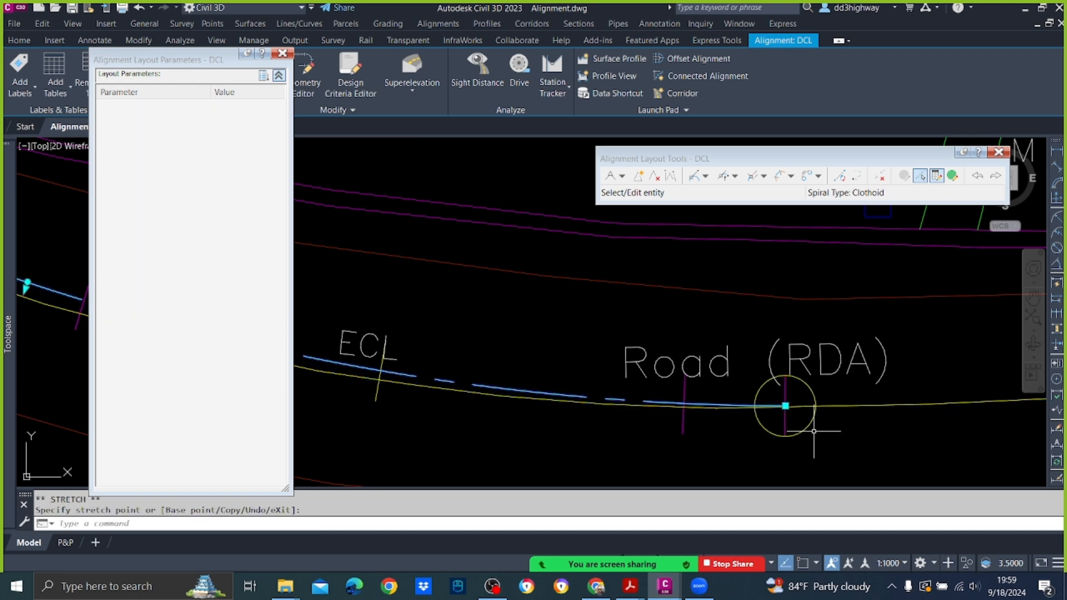
Step: Fine-tune the 80 m curve's end point onto the existing centreline, at about station 0+943
scroll(813, 430, "up", 6)
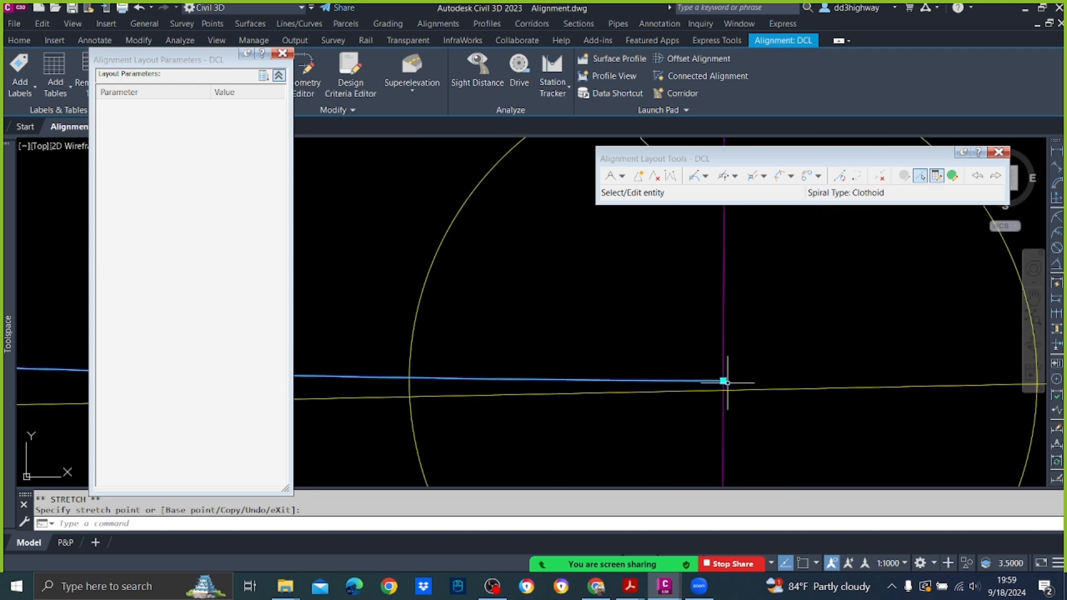
left_click(723, 380)
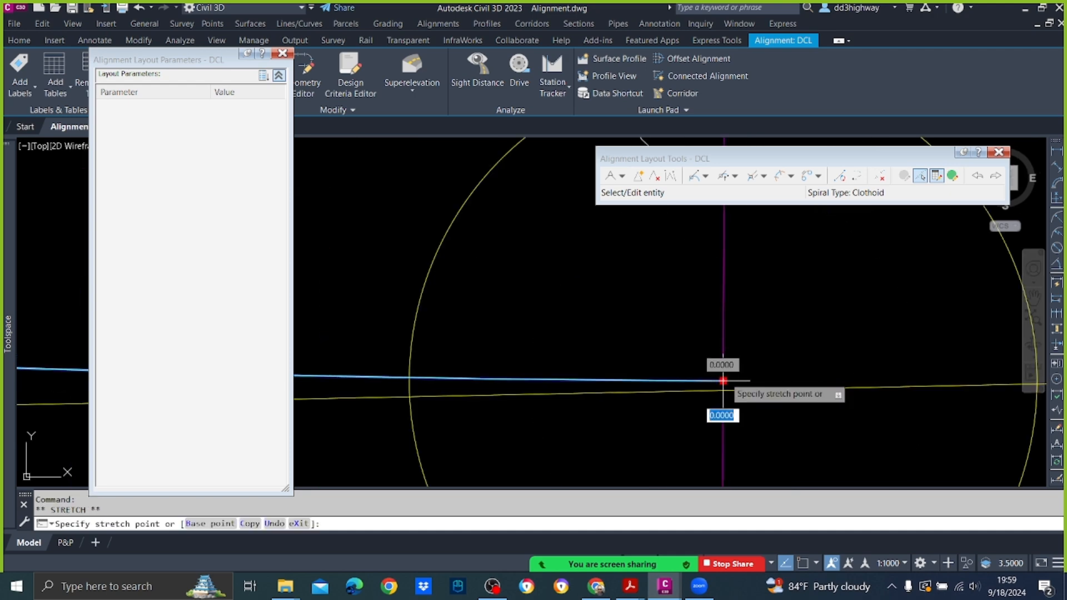
left_click(722, 386)
scroll(723, 386, "down", 5)
scroll(723, 386, "down", 4)
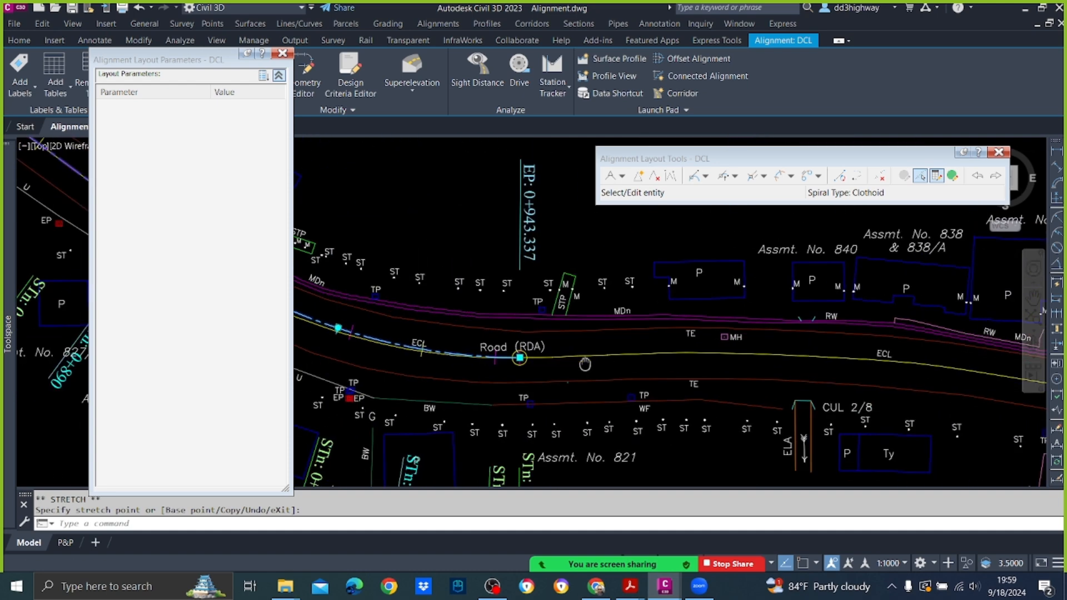
key("Escape")
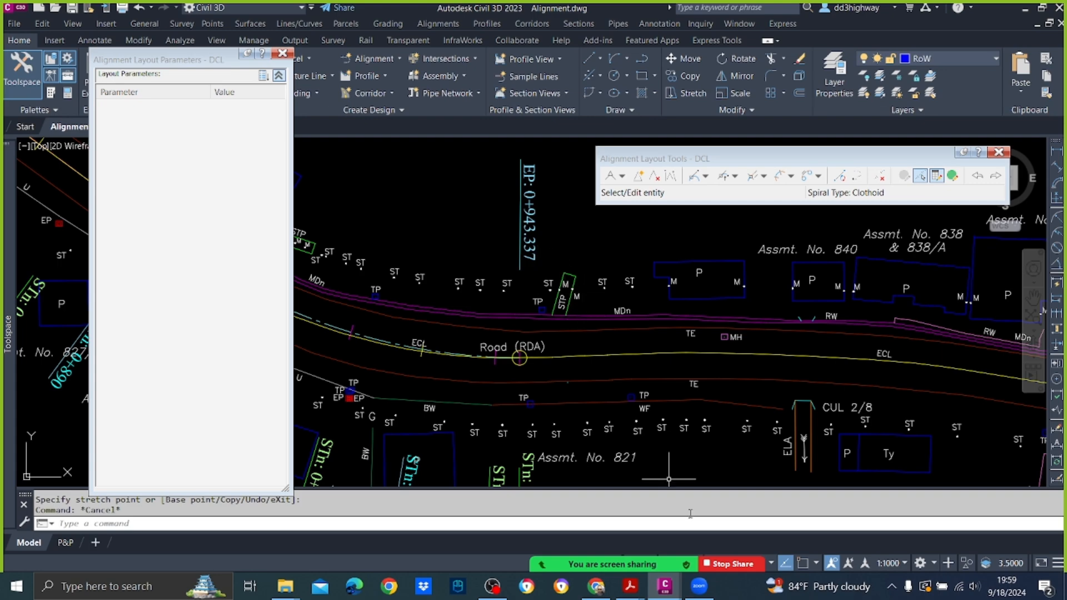
Step: Add a Floating Curve from the 80 m curve's end with radius 250 m, Lessthan180, Reverse, about 58 m long, ending on the centreline past CUL 2/8
scroll(626, 413, "down", 5)
scroll(535, 360, "up", 4)
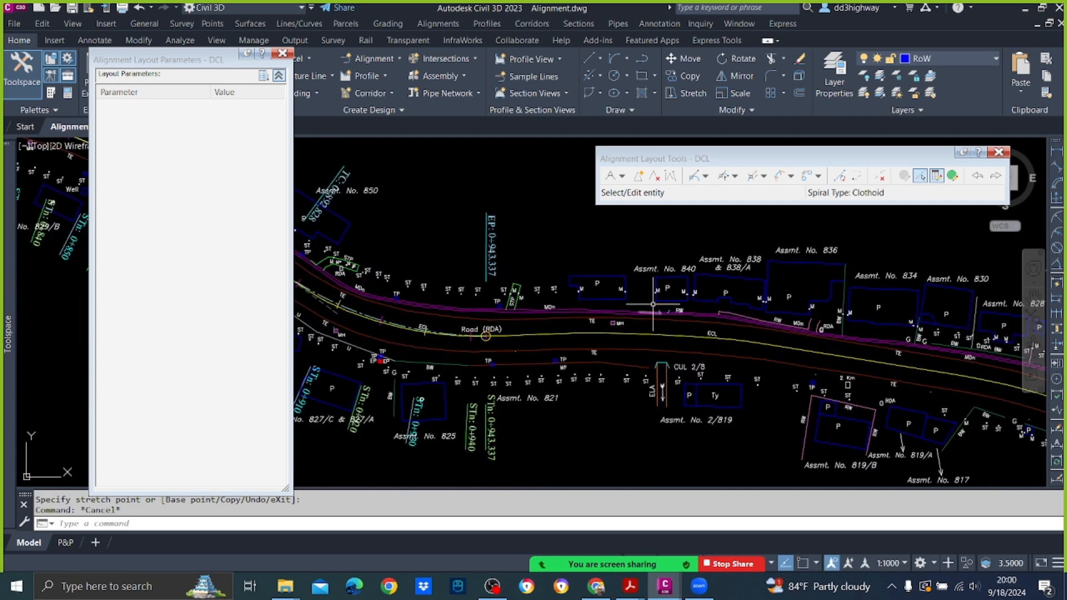
left_click(725, 179)
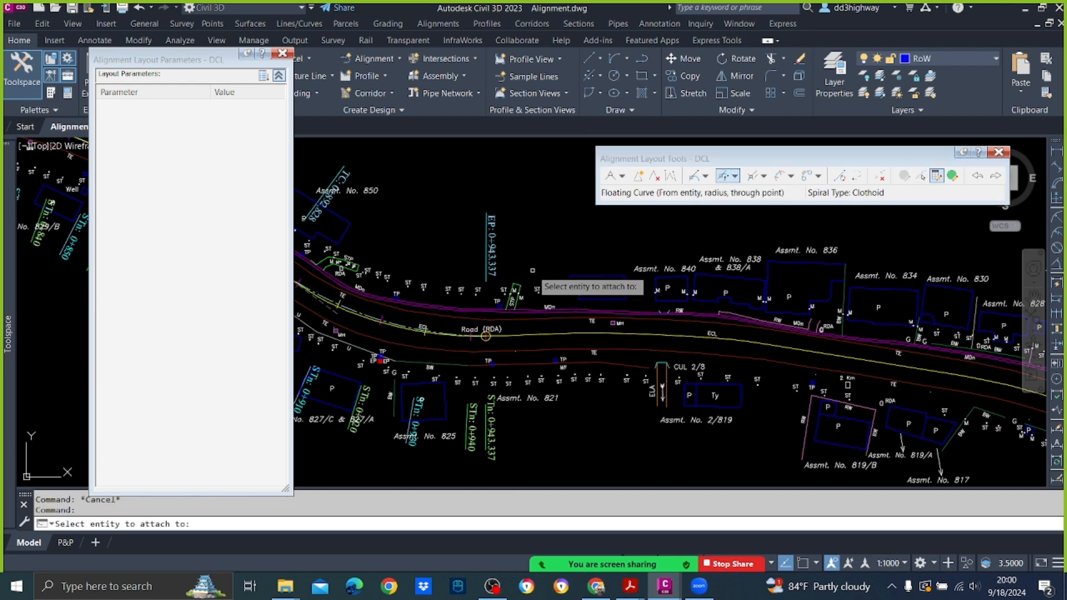
scroll(481, 348, "up", 8)
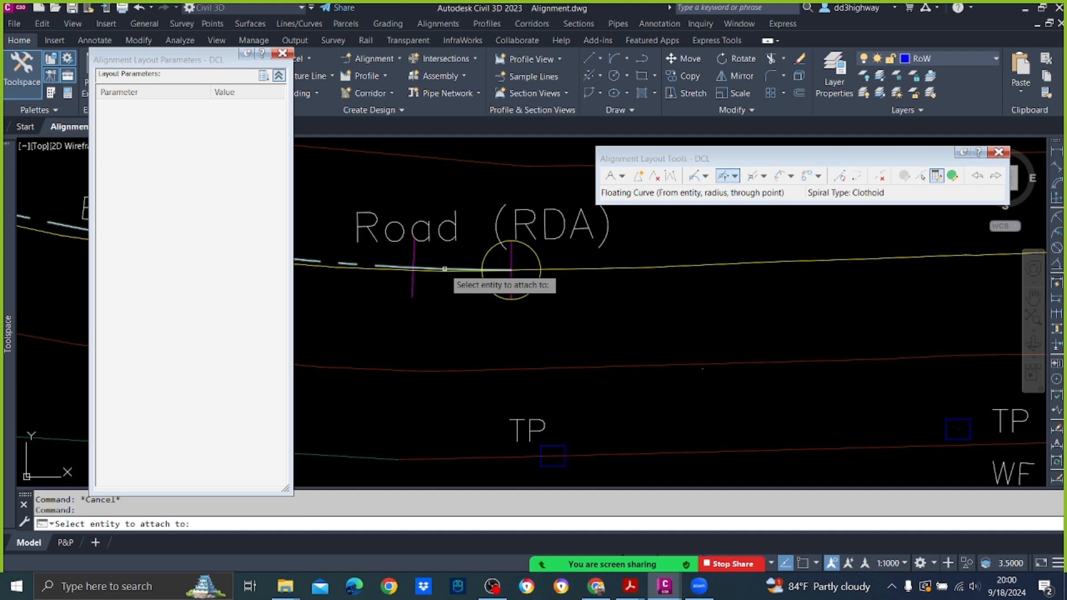
left_click(510, 270)
scroll(500, 292, "down", 4)
type("250")
key("Return")
key("Return")
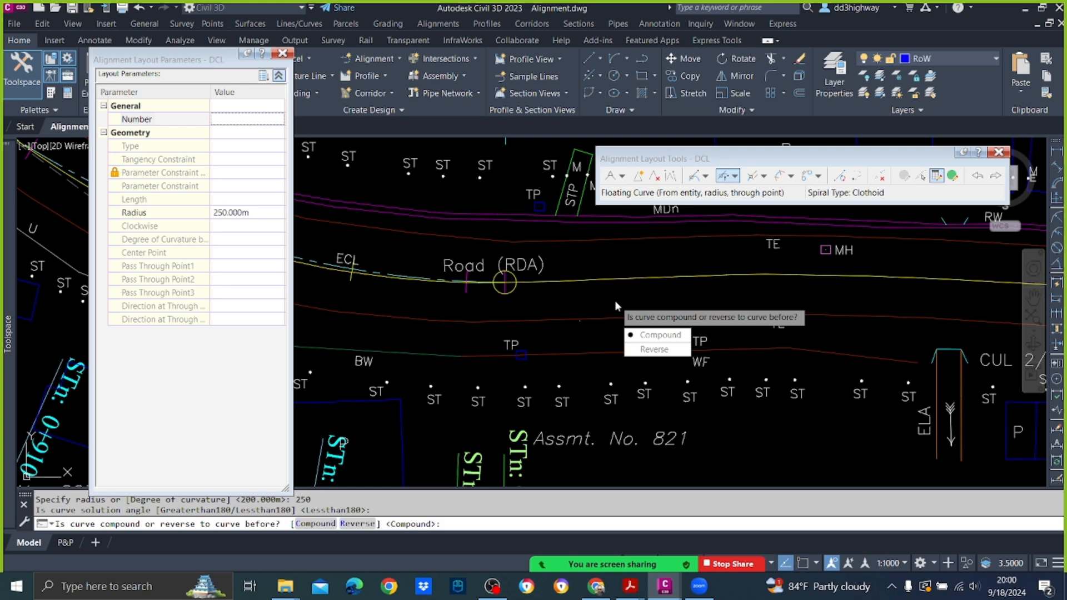
type("r")
key("Return")
scroll(717, 356, "down", 2)
scroll(745, 358, "down", 2)
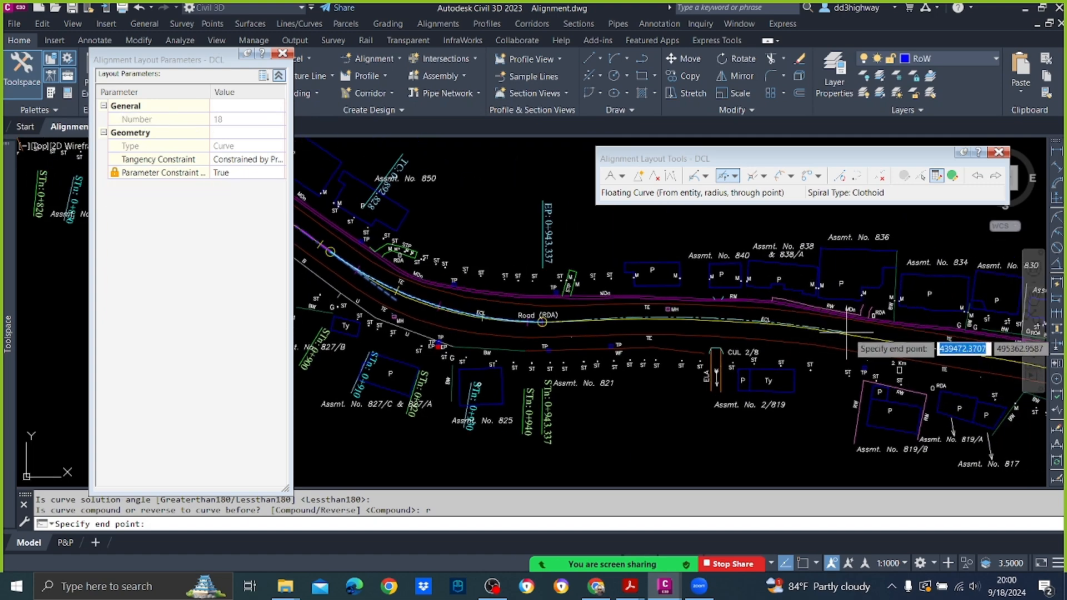
scroll(854, 335, "down", 2)
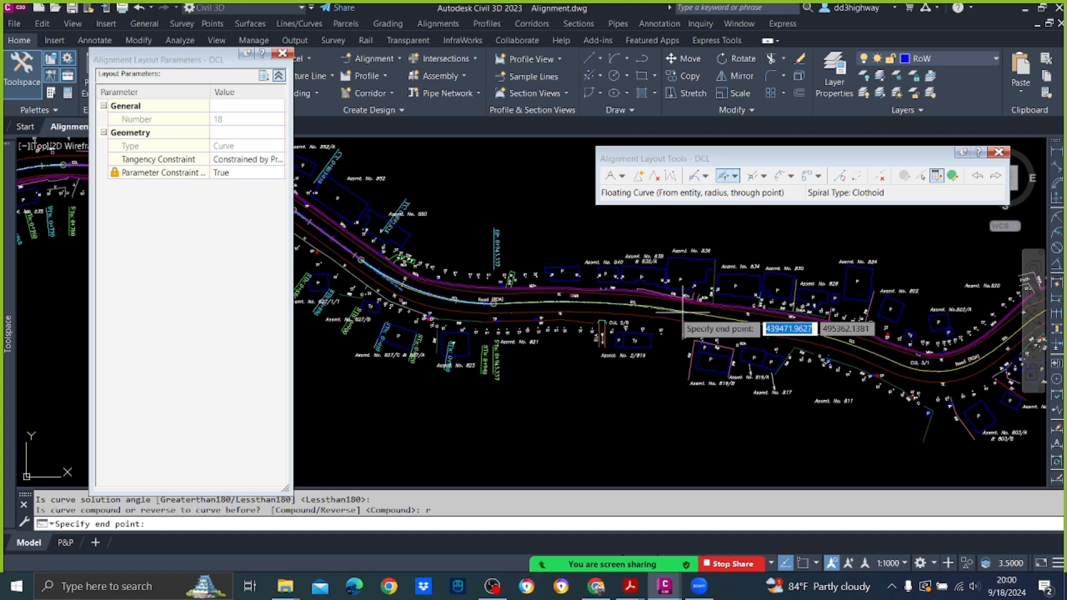
left_click(673, 308)
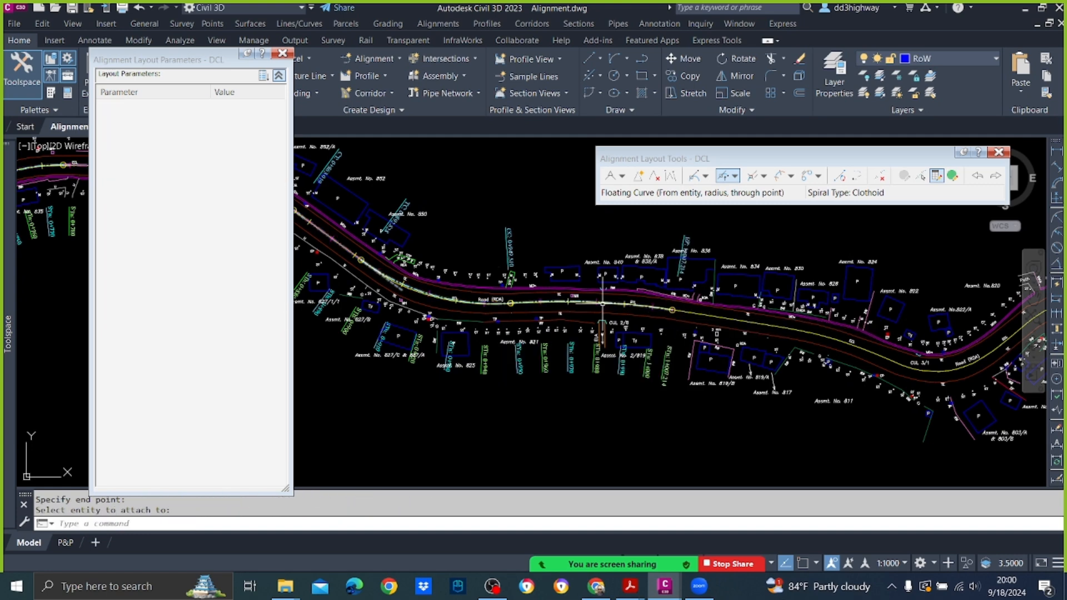
Step: Edit the new reverse curve above CUL 2/8 as a subentity and set its radius to 300 m
scroll(589, 298, "up", 3)
left_click(919, 177)
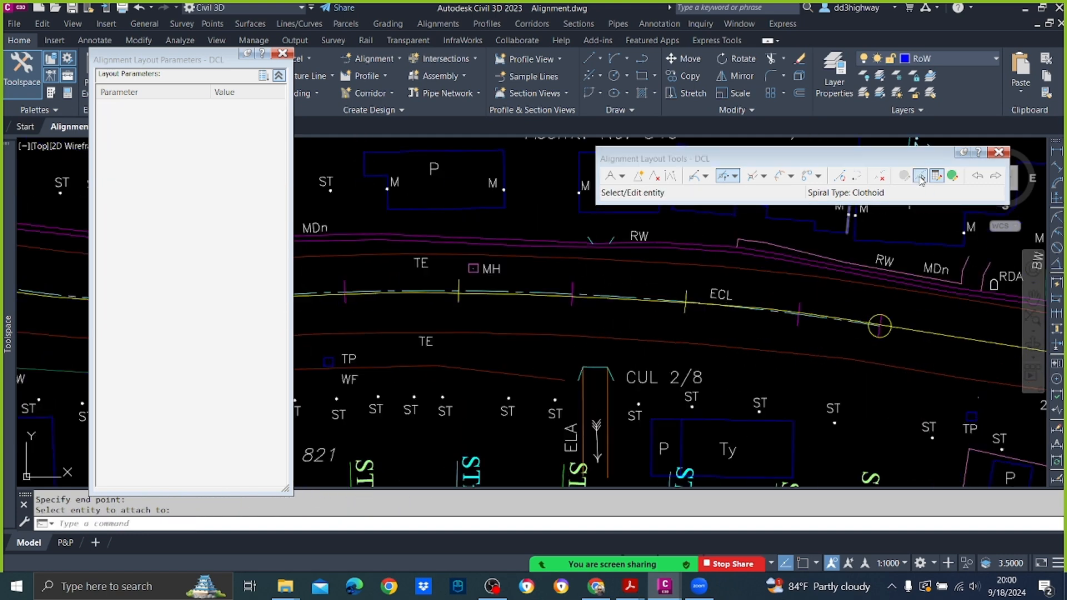
left_click(555, 294)
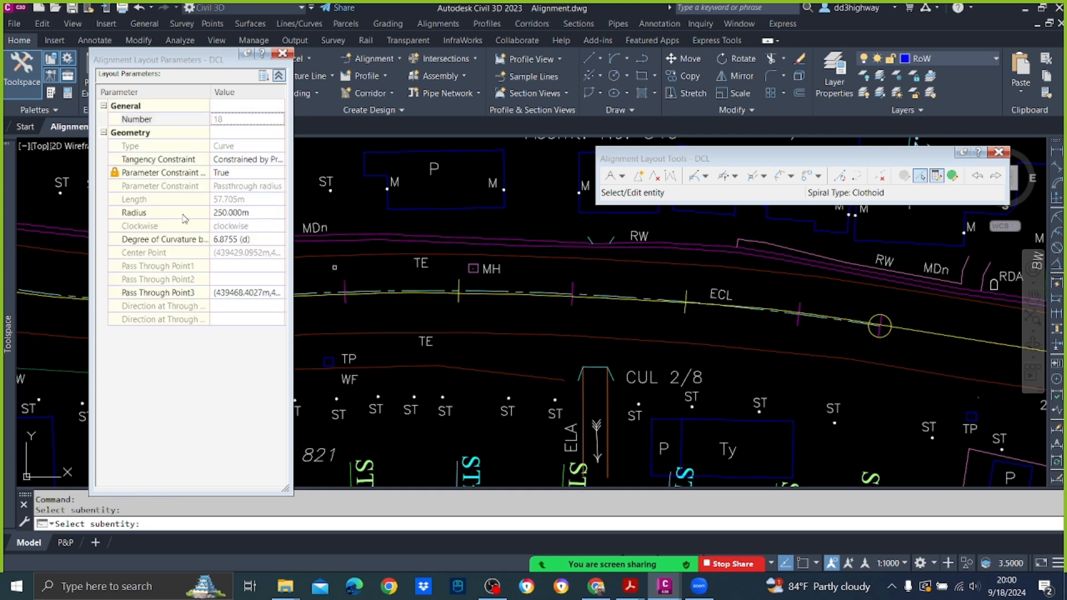
left_click(243, 214)
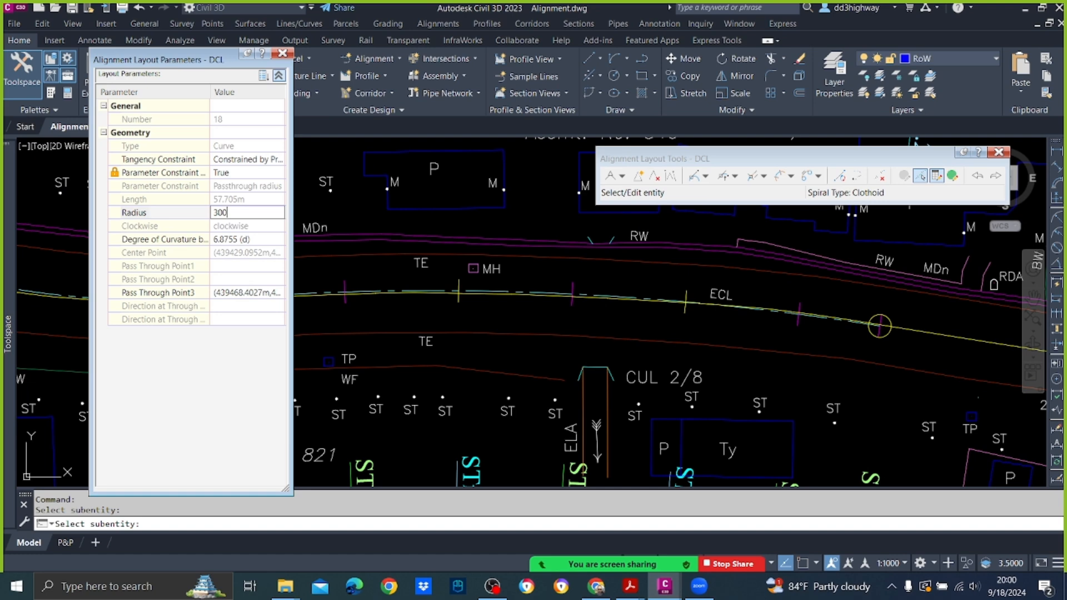
key("Return")
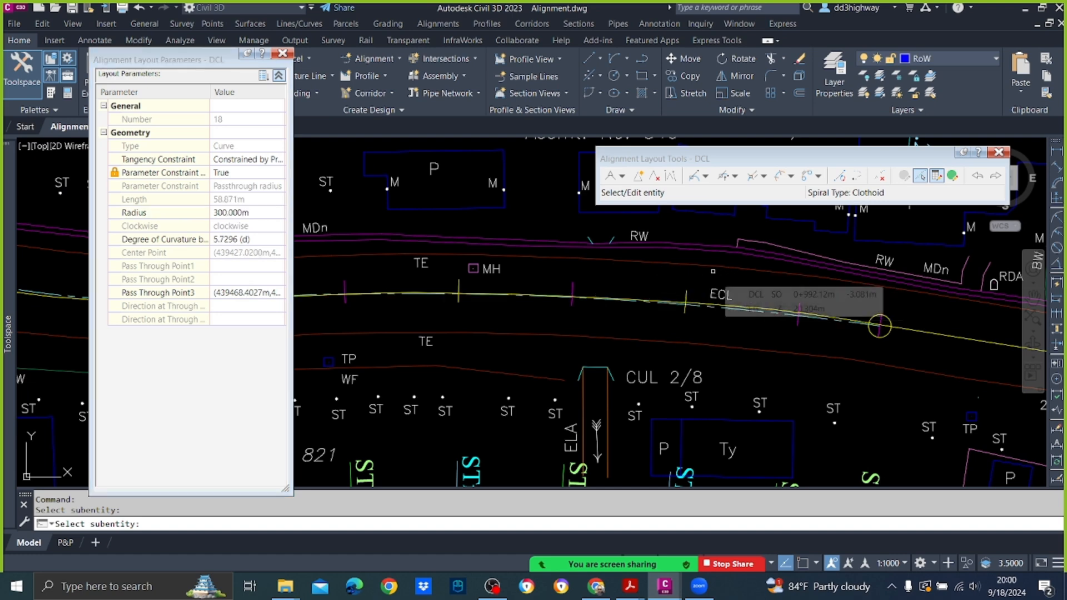
key("Return")
Step: Add a Floating Line (From curve, through point) about 50 m long from the 300 m curve along the centreline, ending below Assmt. No. 828
scroll(715, 277, "down", 2)
middle_click_drag(824, 303, 432, 268)
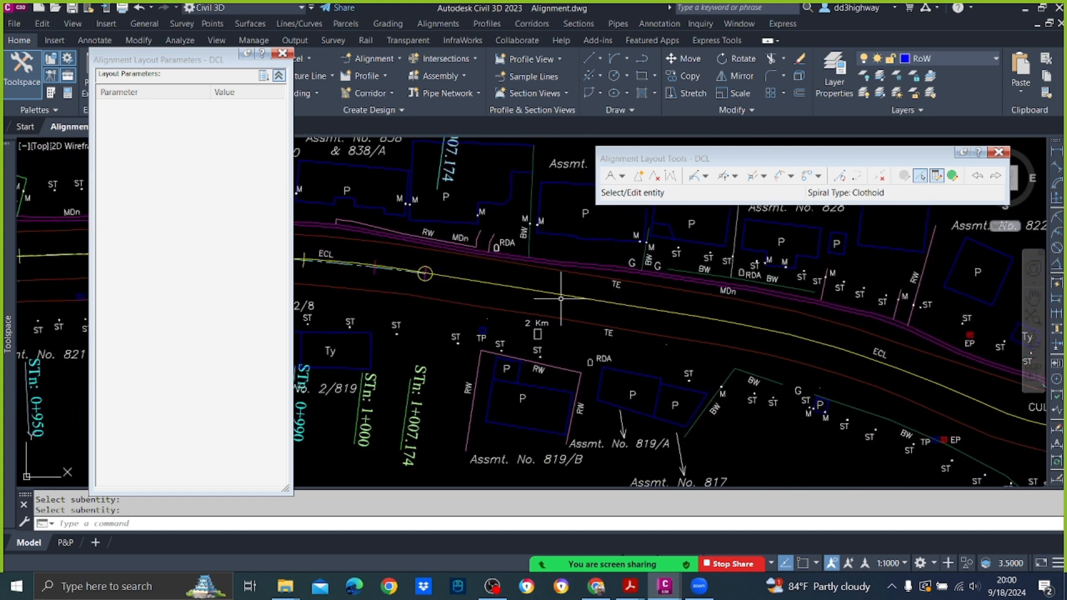
left_click(707, 176)
left_click(733, 230)
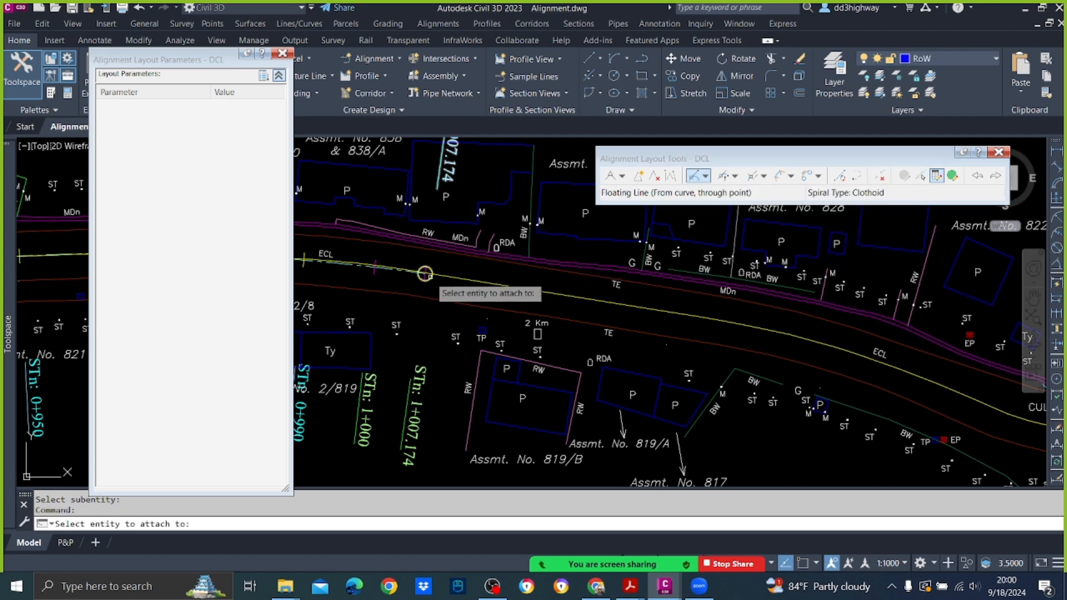
scroll(426, 273, "up", 2)
left_click(421, 270)
scroll(495, 278, "down", 3)
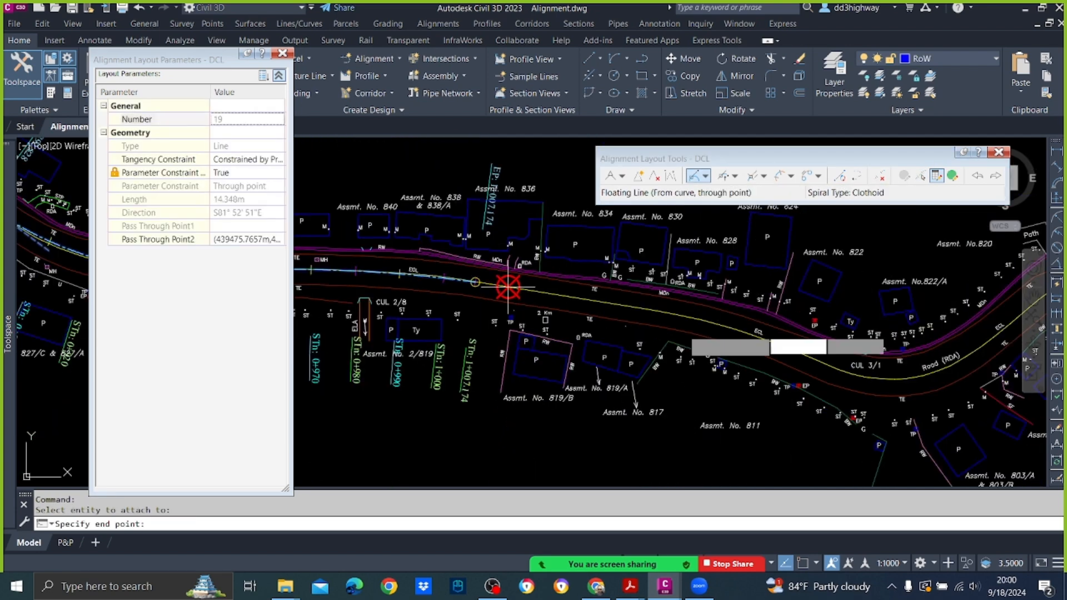
left_click(715, 320)
key("Return")
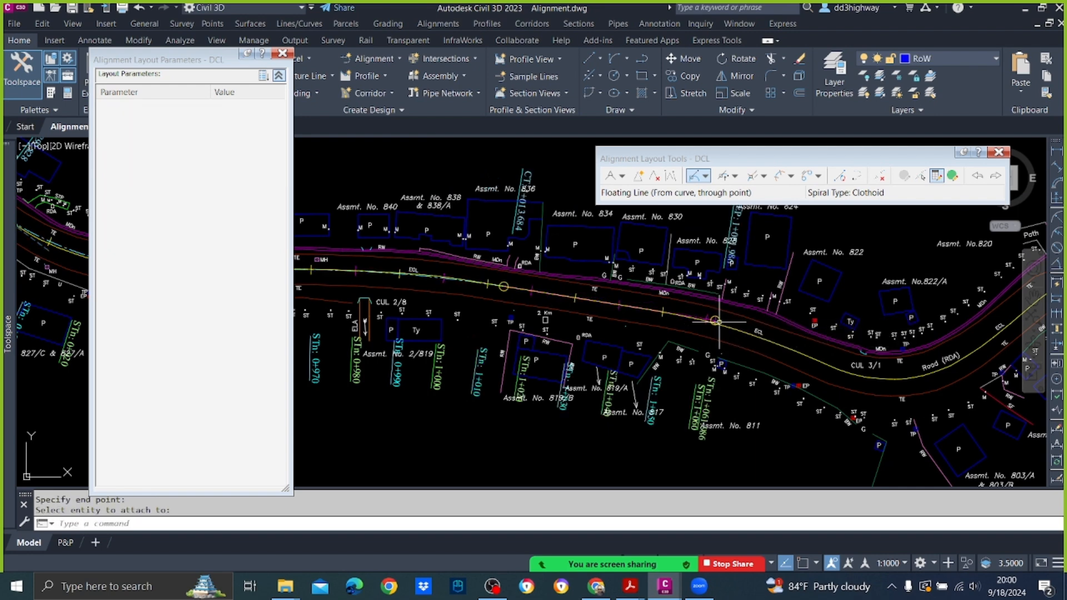
scroll(625, 307, "down", 3)
middle_click_drag(625, 306, 591, 303)
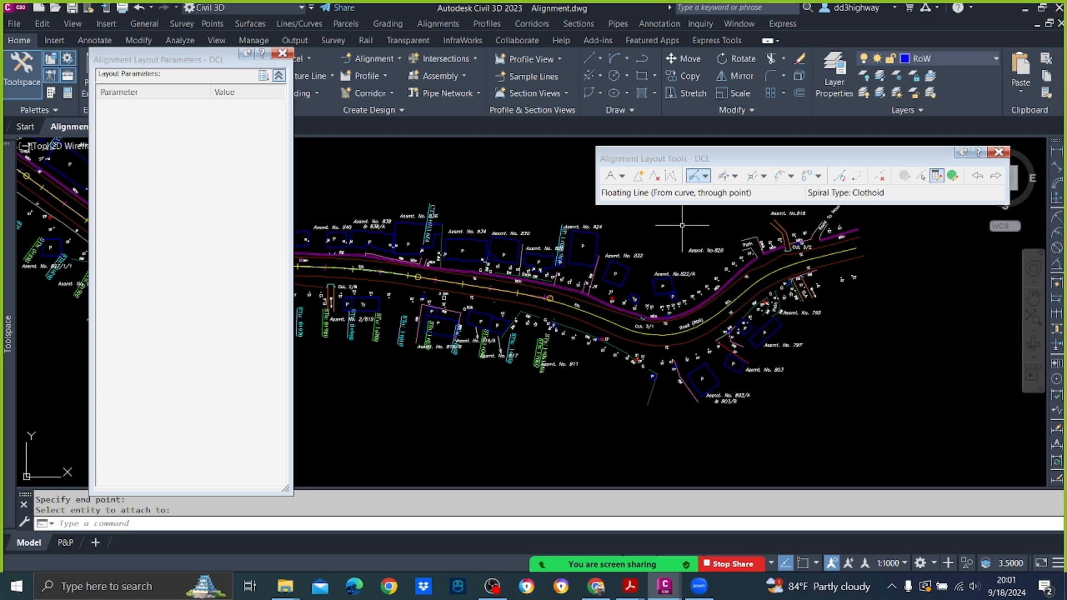
left_click(723, 176)
scroll(551, 302, "up", 3)
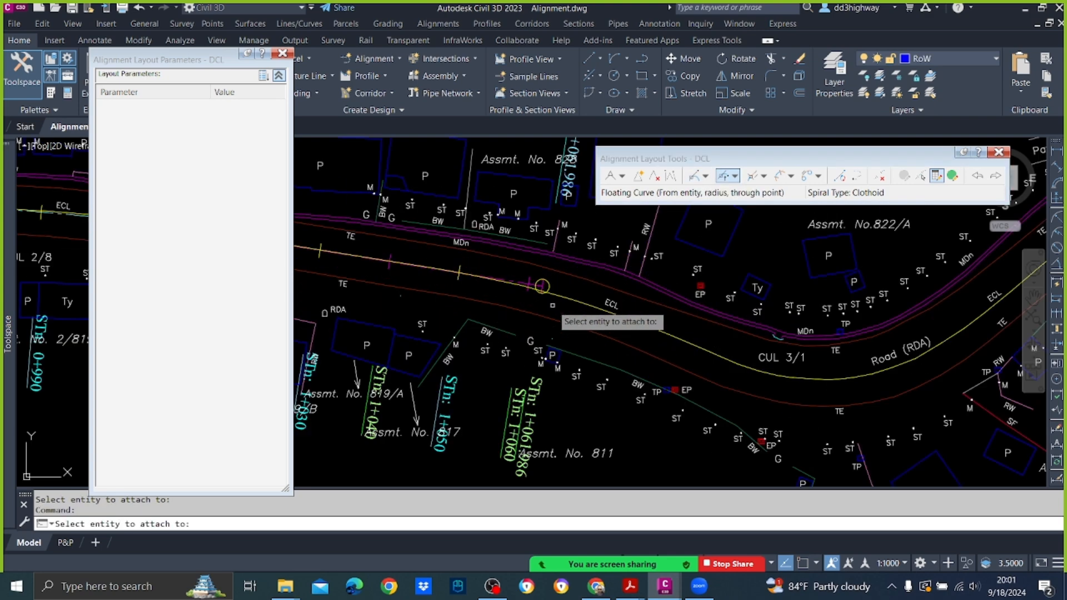
left_click(542, 286)
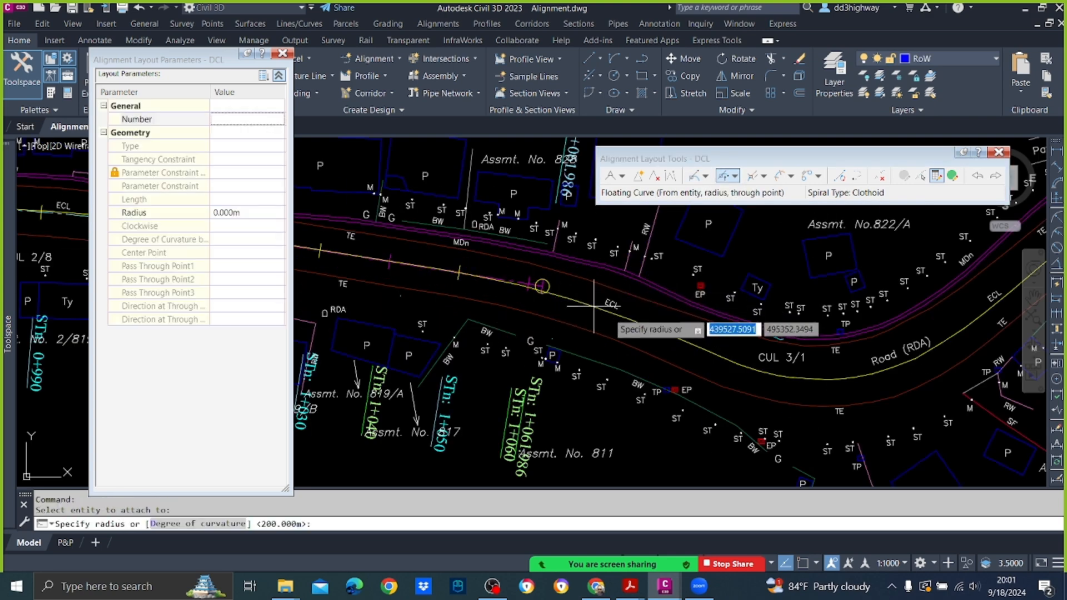
type("100")
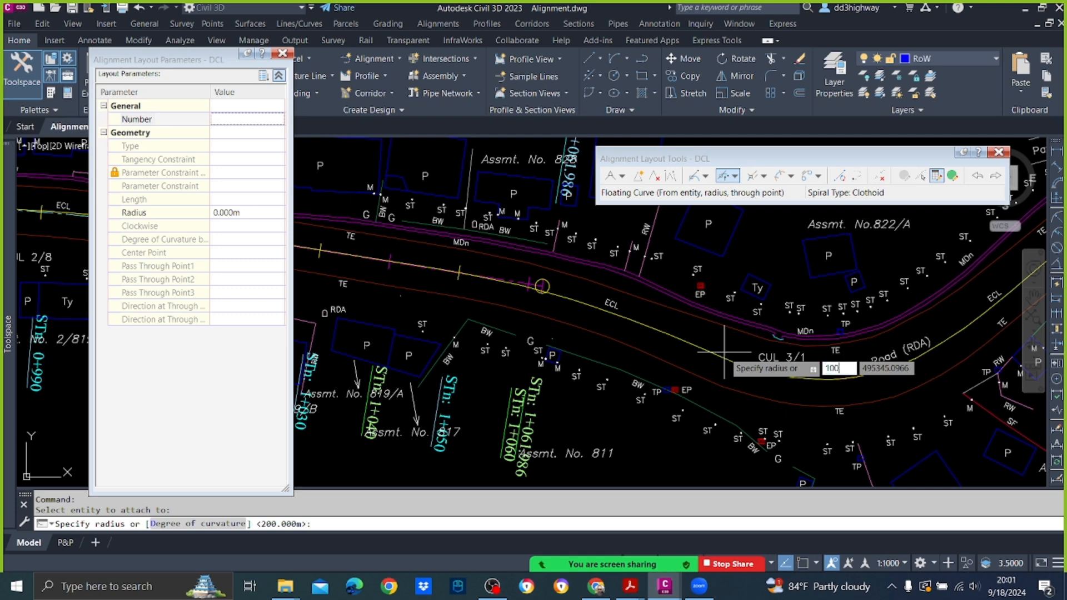
key("Return")
key("Return")
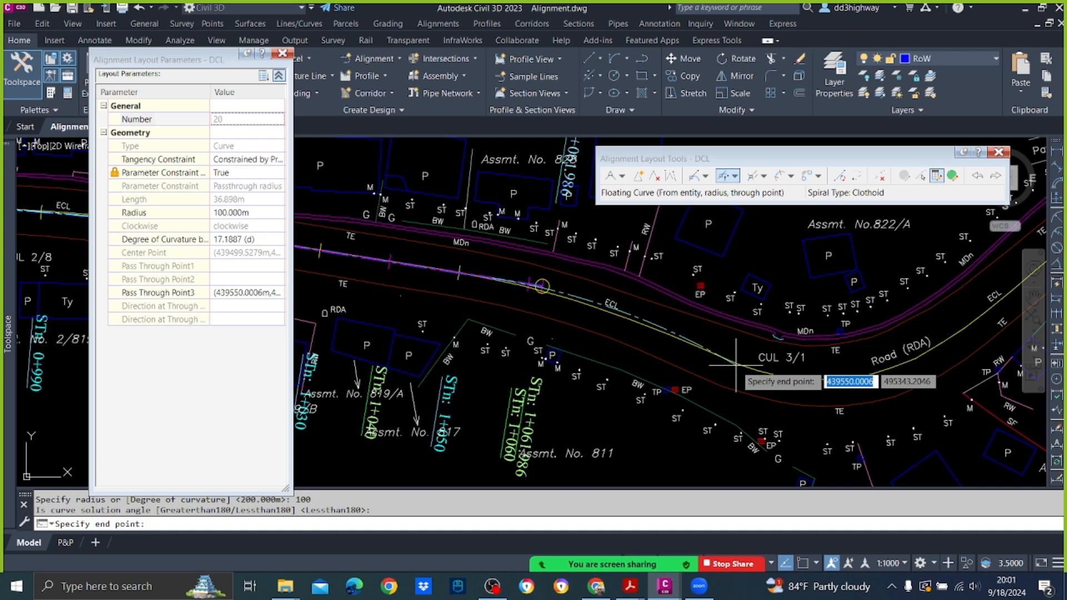
key("Escape")
Step: Add a Floating Curve from the last line's end with radius 250 m, Lessthan180, about 60 m long, ending on the centreline beside CUL 3/1
scroll(567, 305, "up", 5)
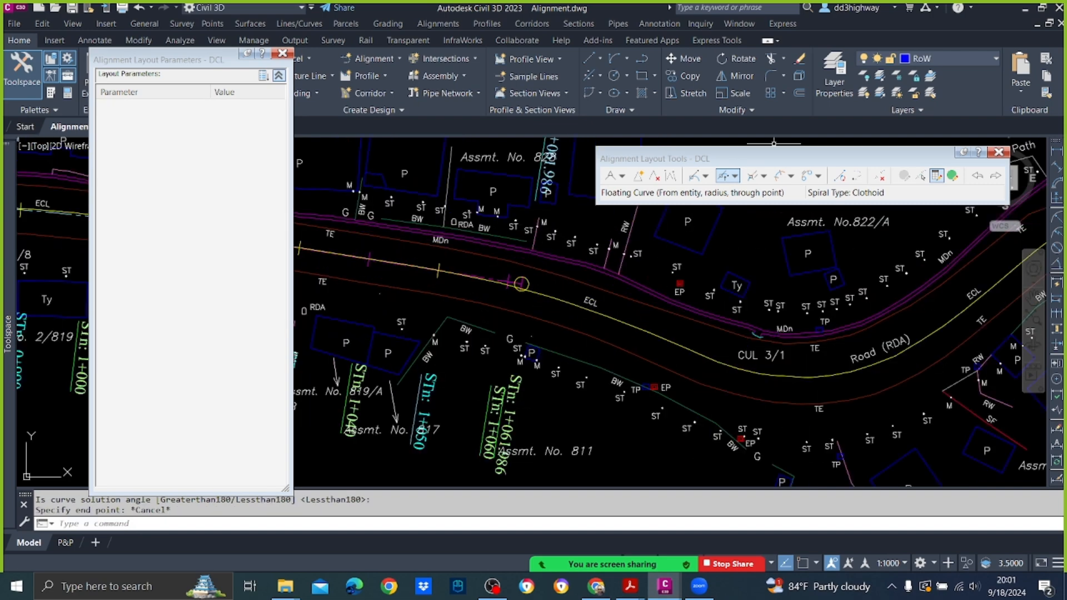
left_click(725, 177)
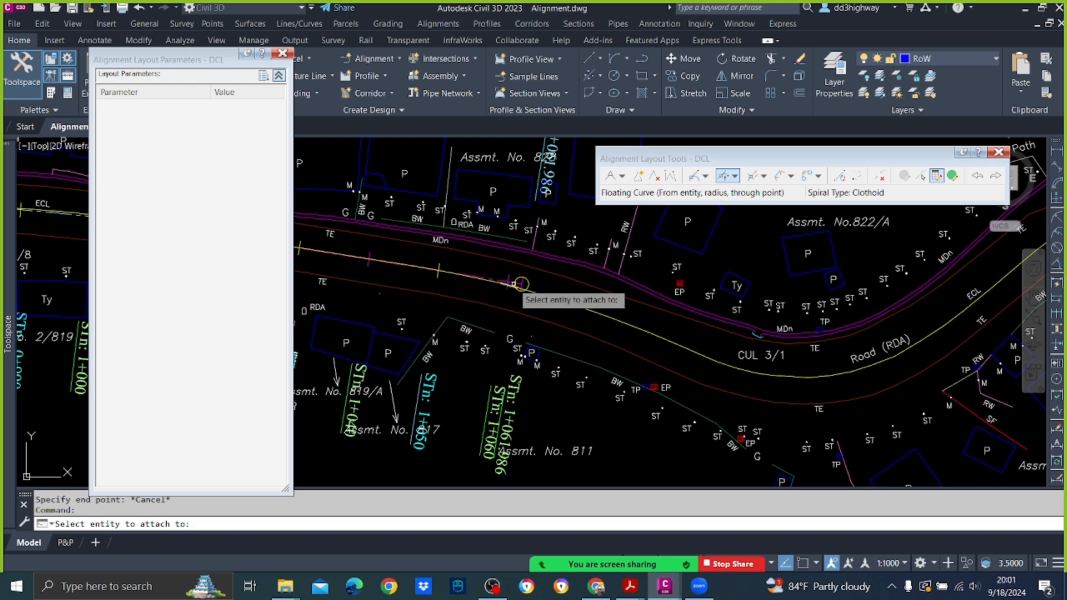
left_click(519, 284)
type("250")
key("Return")
key("Return")
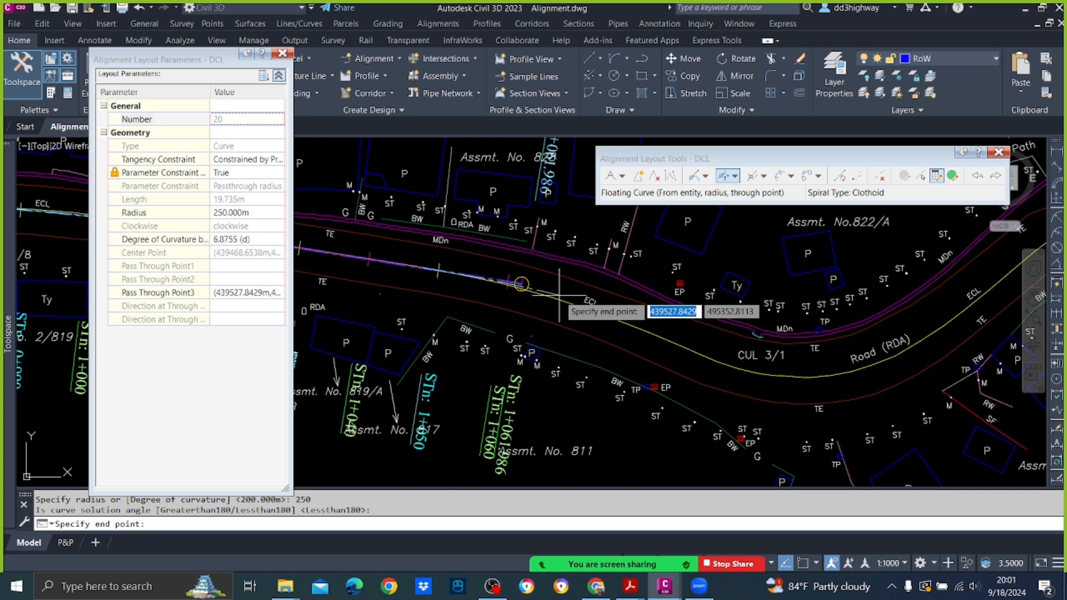
left_click(726, 368)
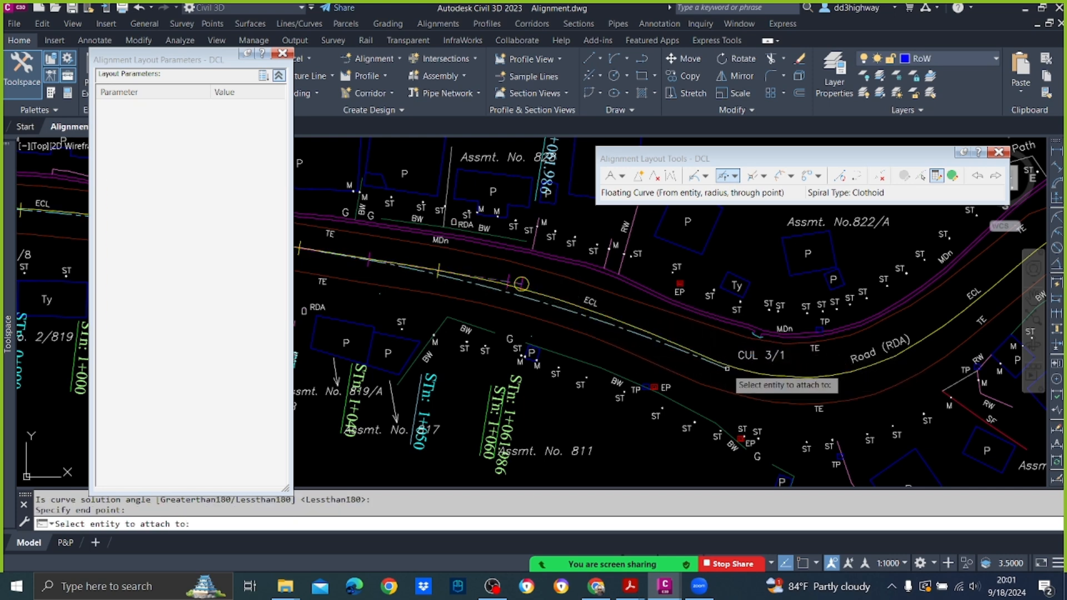
left_click(521, 283)
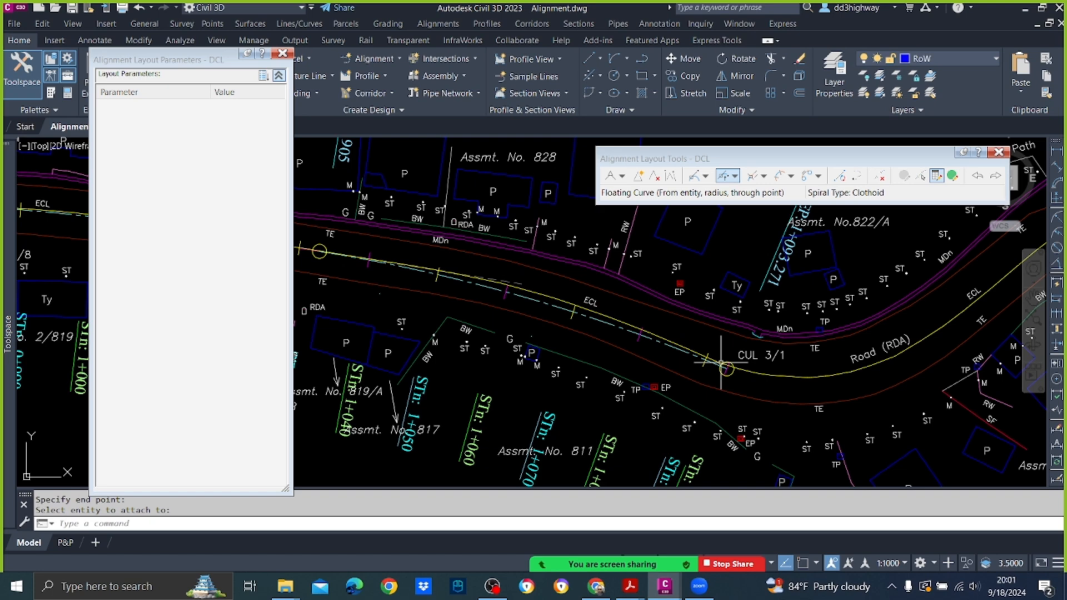
Step: Edit the new curve before CUL 3/1 as a subentity, trying a 200 m radius and settling on 150 m
left_click(920, 177)
left_click(631, 333)
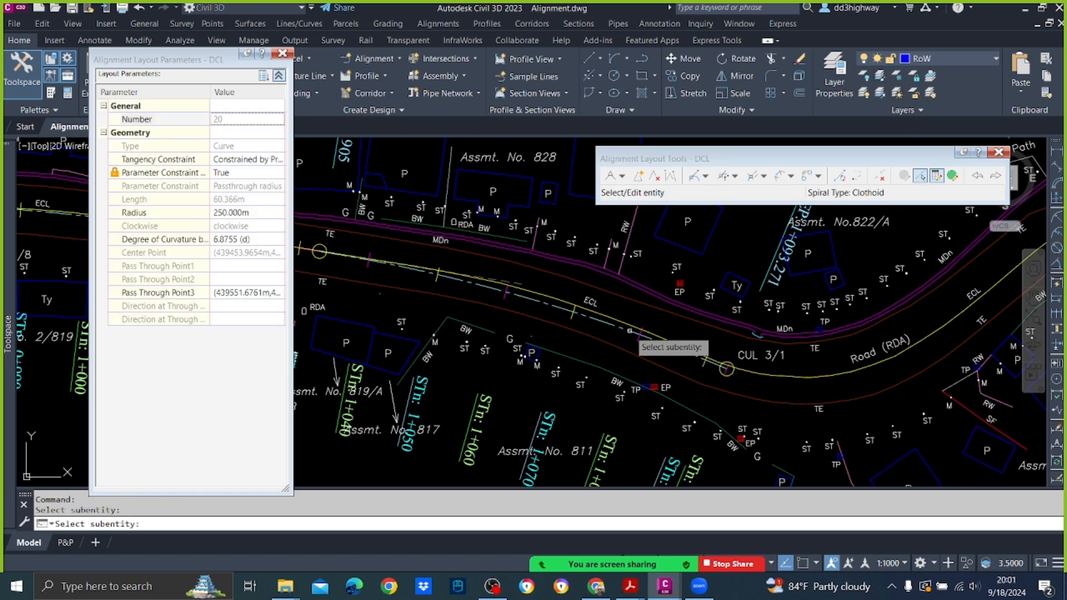
left_click(255, 212)
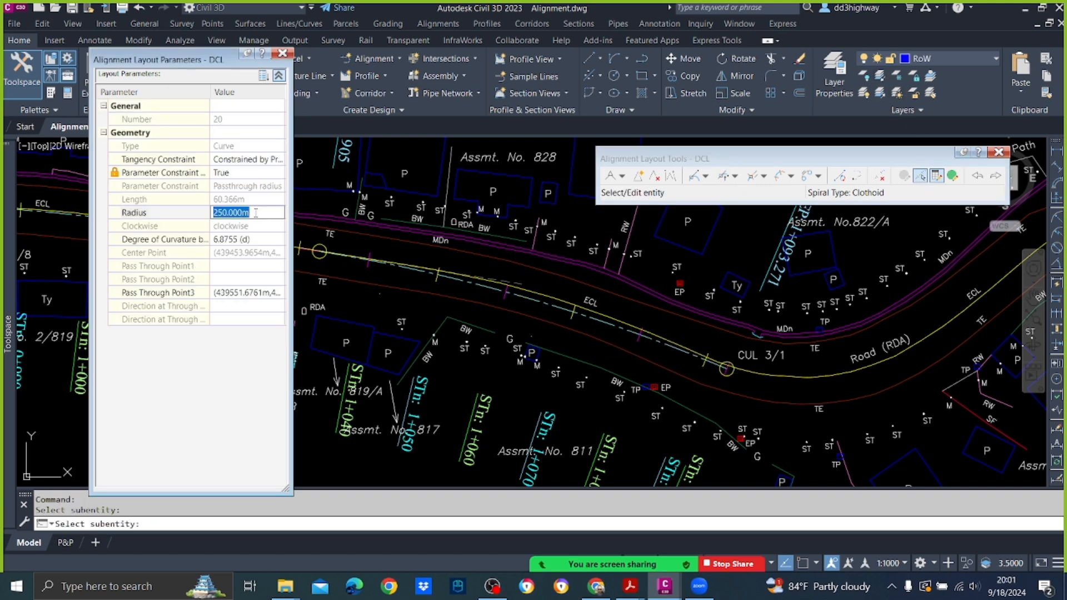
type("200")
key("Return")
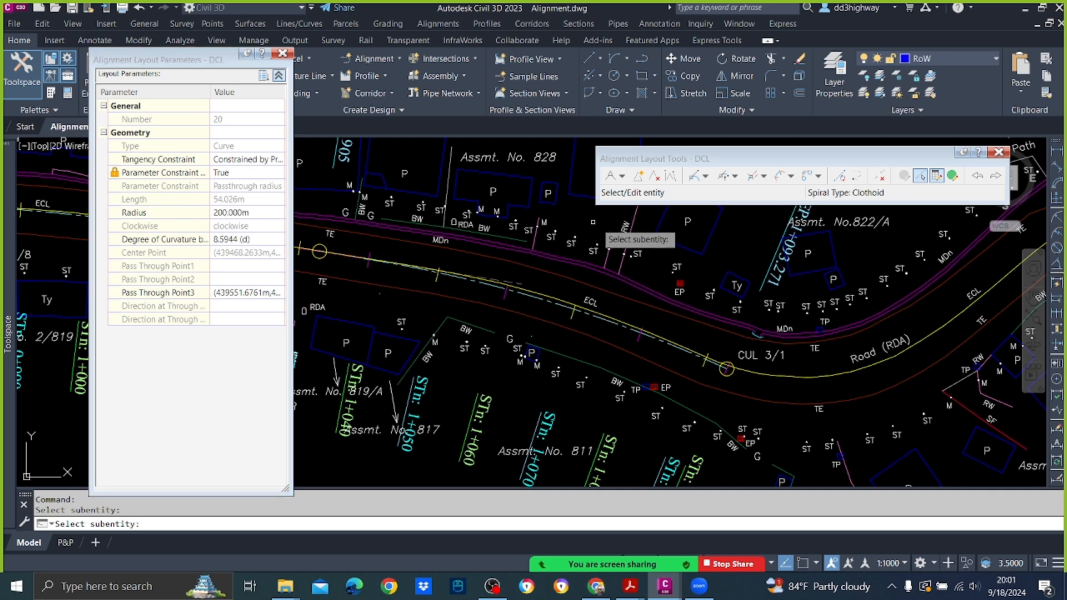
left_click(256, 212)
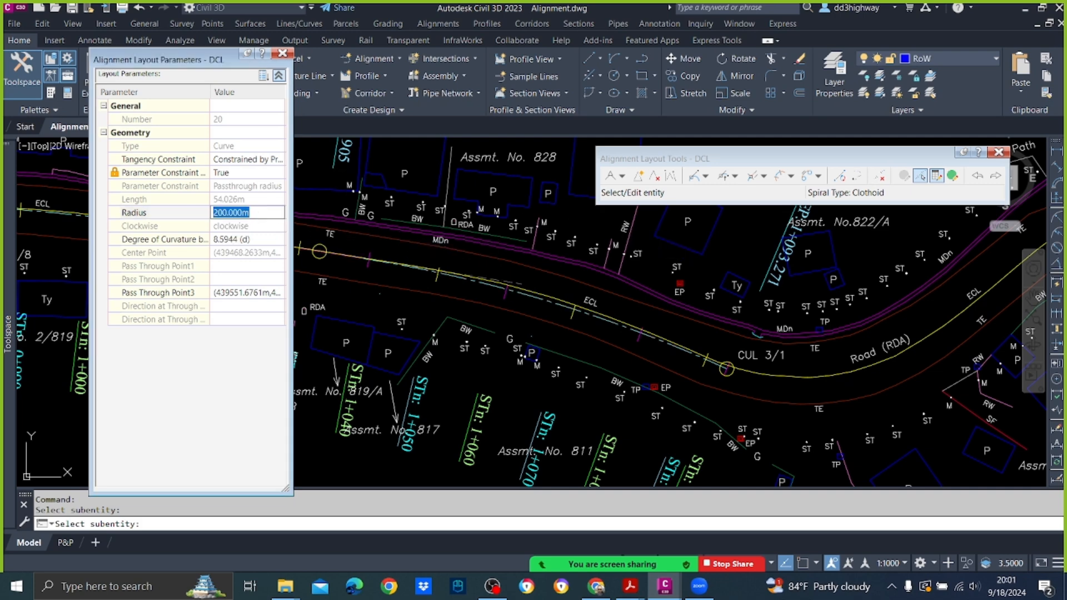
type("150")
key("Return")
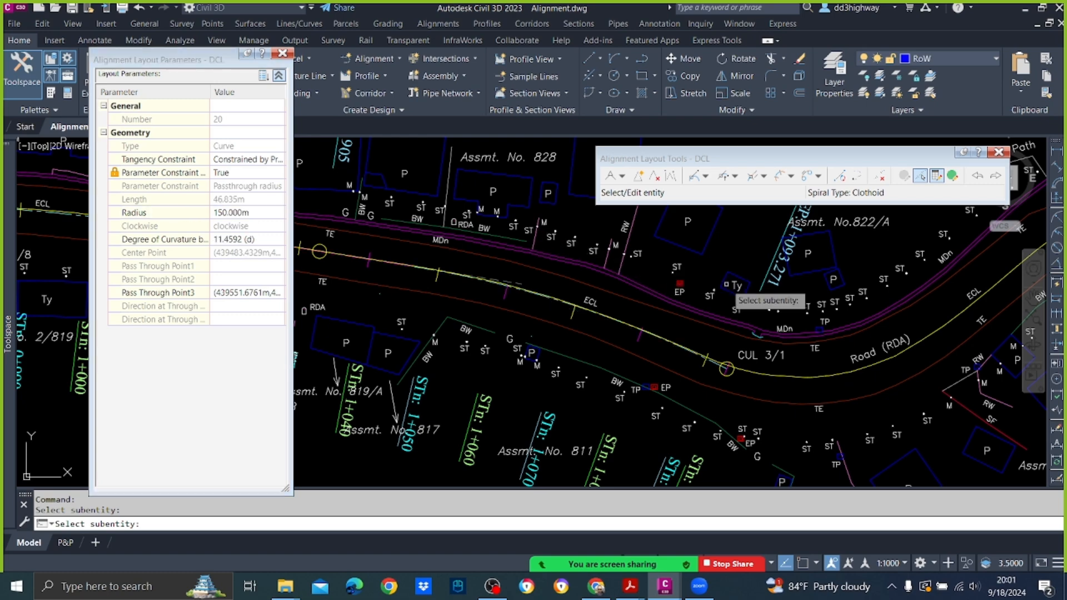
key("Escape")
Step: Add a Floating Curve from the 150 m curve with radius 60 m, Lessthan180, Reverse, ending on the centreline at about station 1+140
scroll(726, 285, "down", 5)
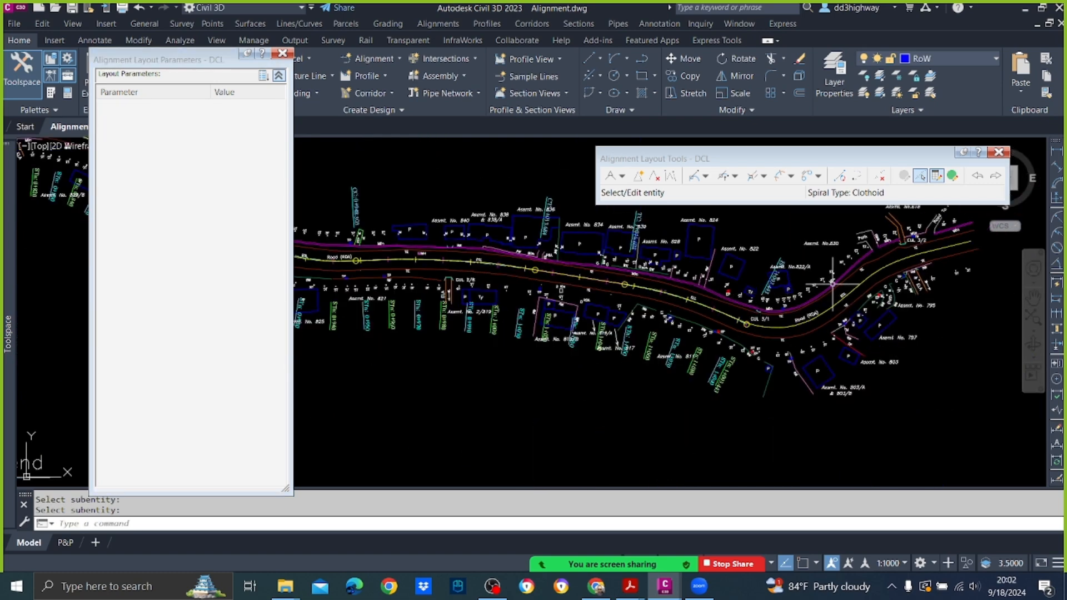
middle_click_drag(795, 285, 673, 298)
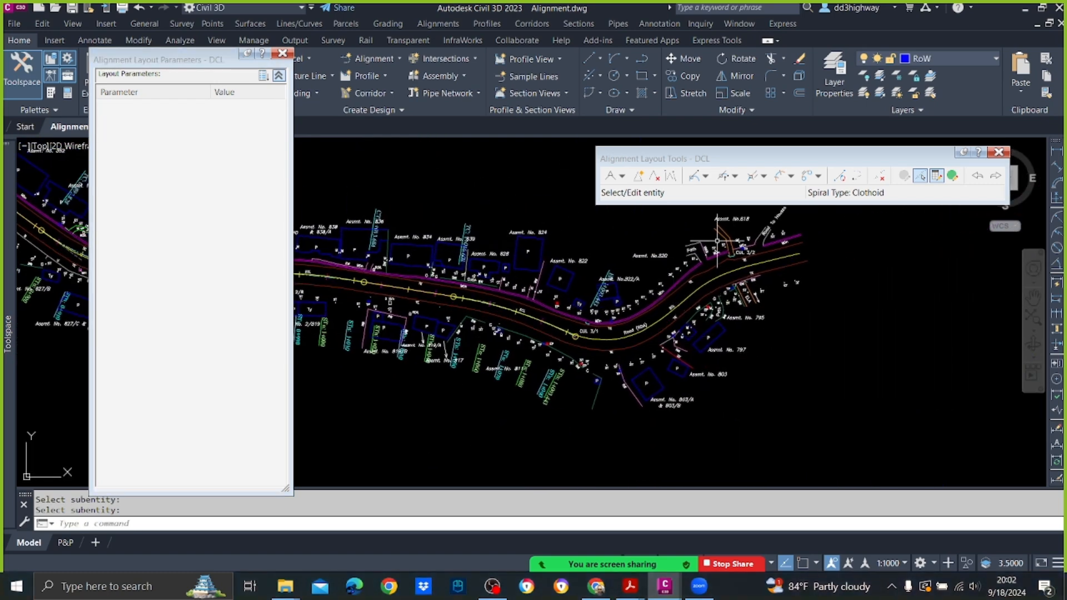
left_click(721, 176)
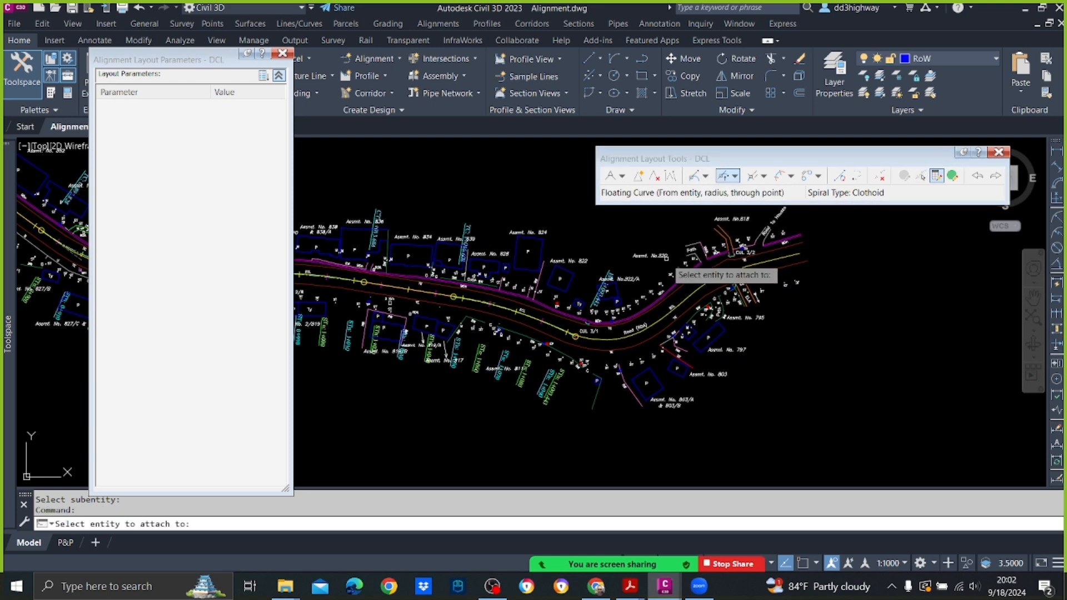
scroll(635, 309, "up", 4)
left_click(507, 382)
type("60")
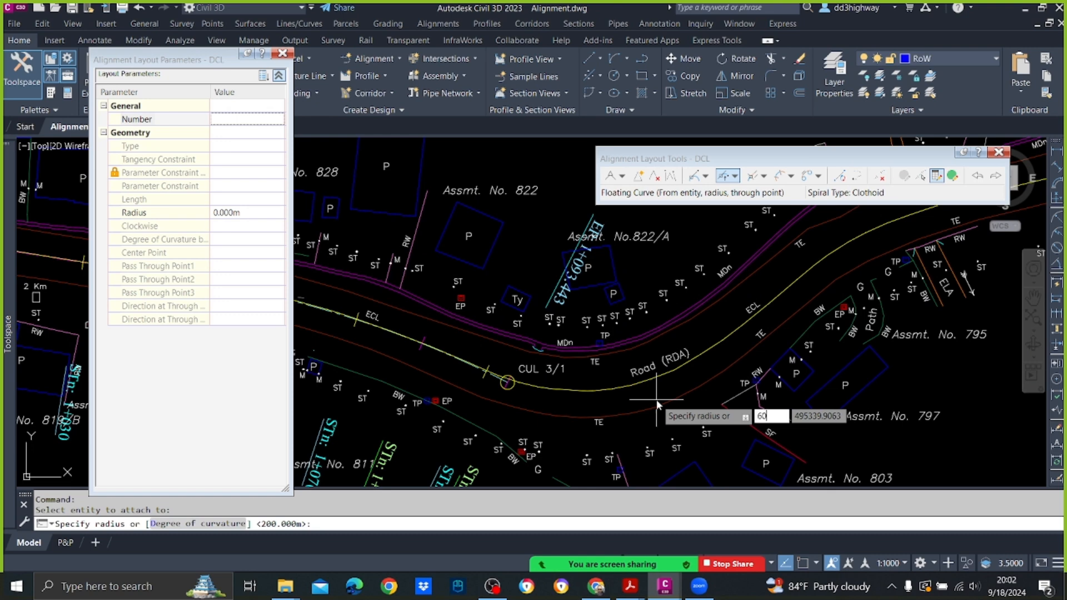
key("Return")
key("Return")
type("r")
key("Return")
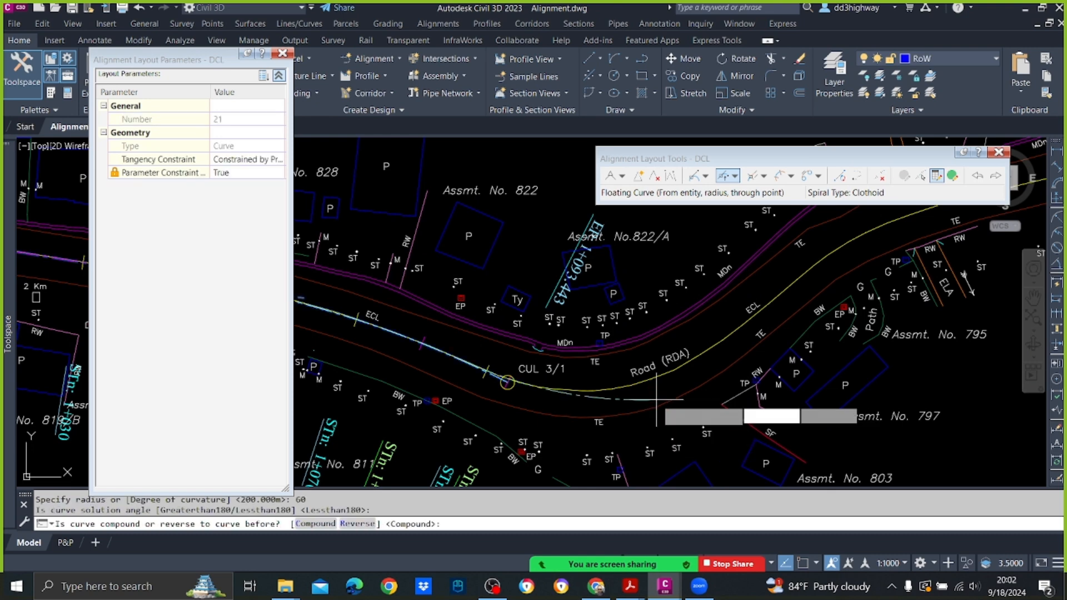
left_click(818, 261)
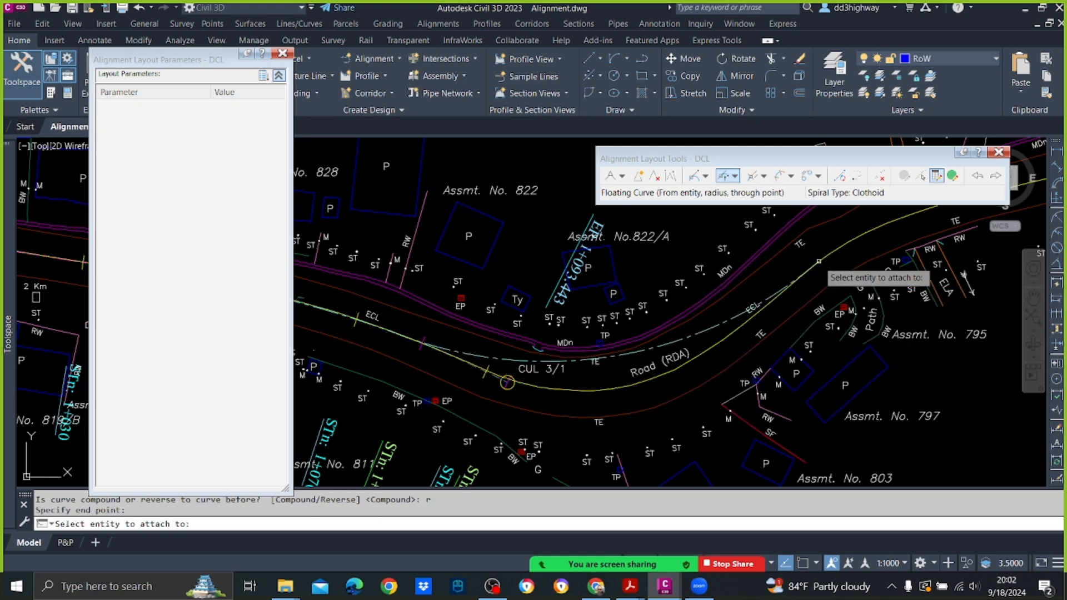
Step: Add a reverse Floating Curve from the 60 m curve with radius 60 m, Lessthan180, about 41 m long, snapped to the existing centreline's end past CUL 3/2
scroll(816, 306, "down", 4)
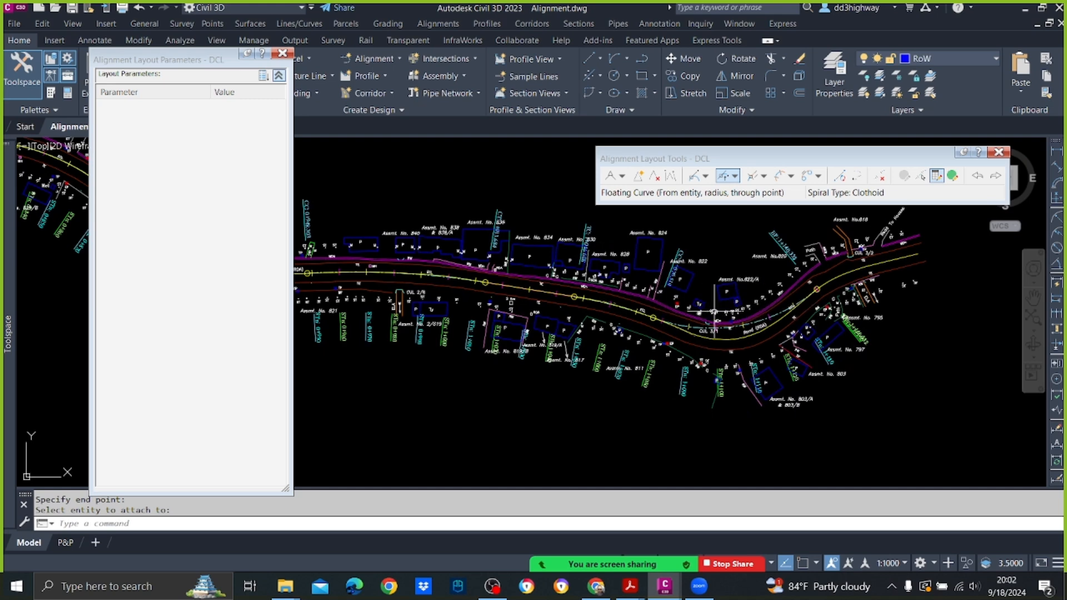
middle_click_drag(706, 312, 535, 354)
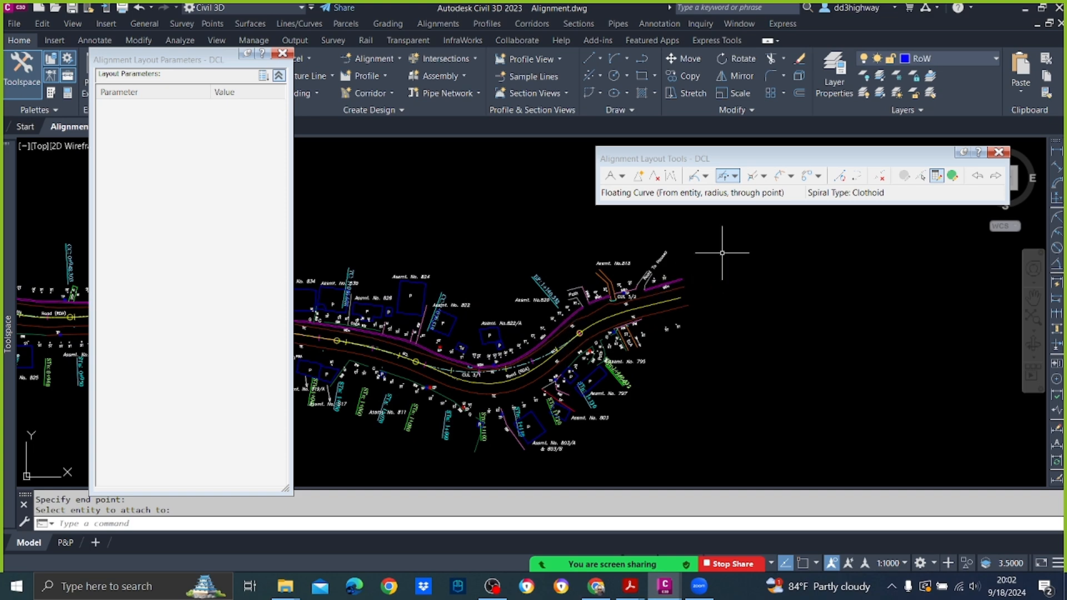
left_click(726, 176)
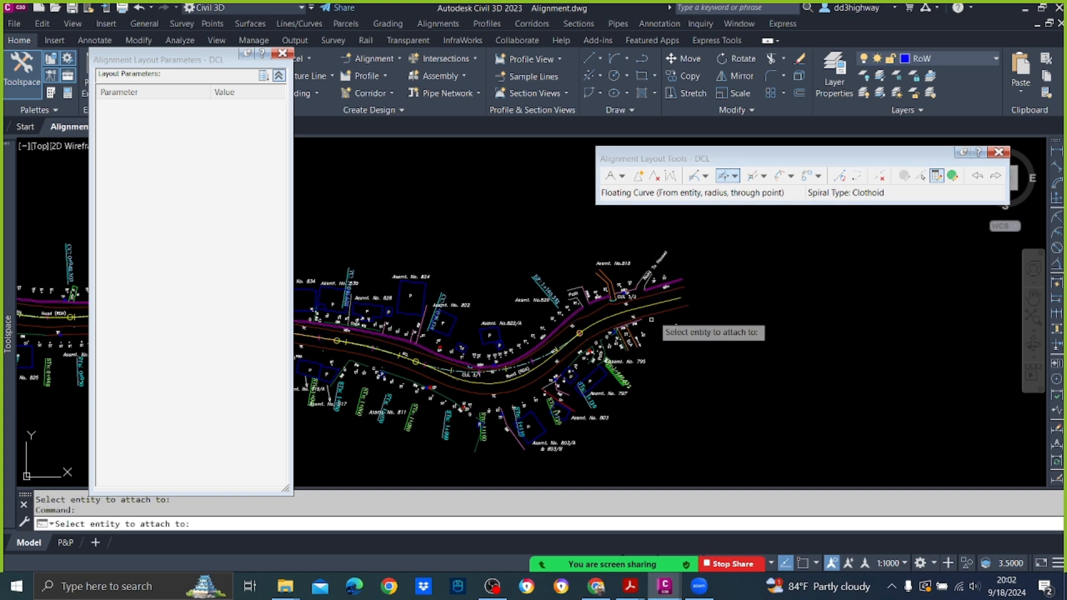
scroll(562, 345, "up", 4)
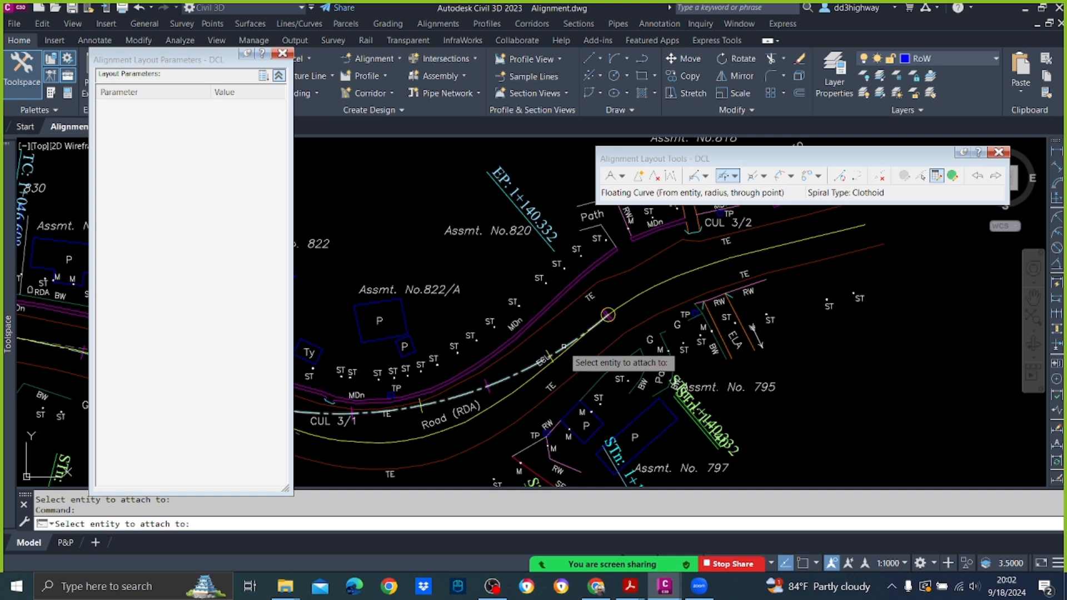
left_click(562, 343)
middle_click_drag(628, 339, 549, 361)
type("60")
key("Return")
key("Return")
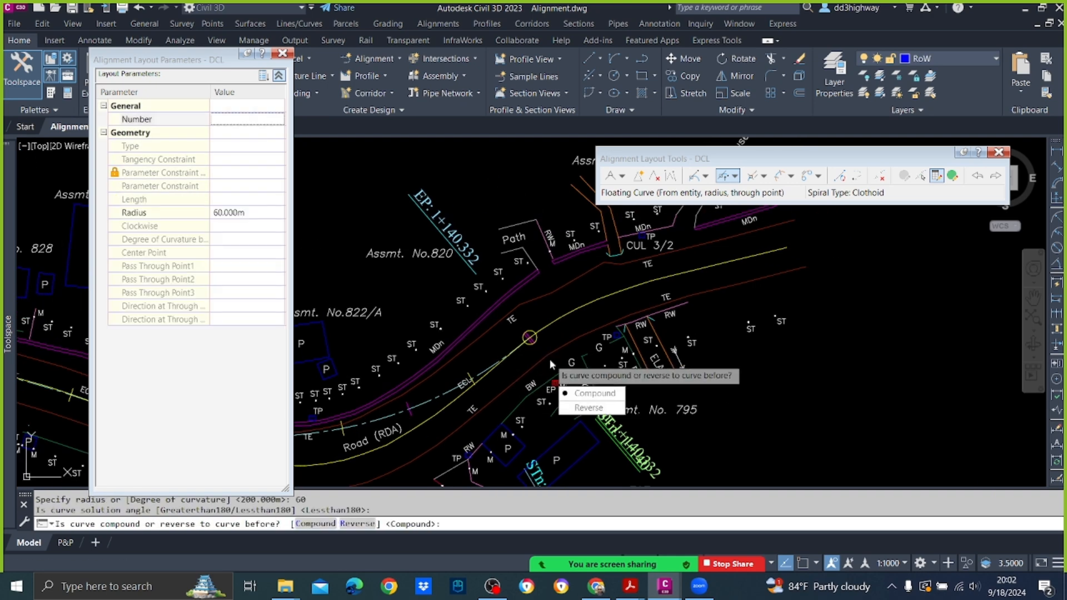
type("r")
key("Return")
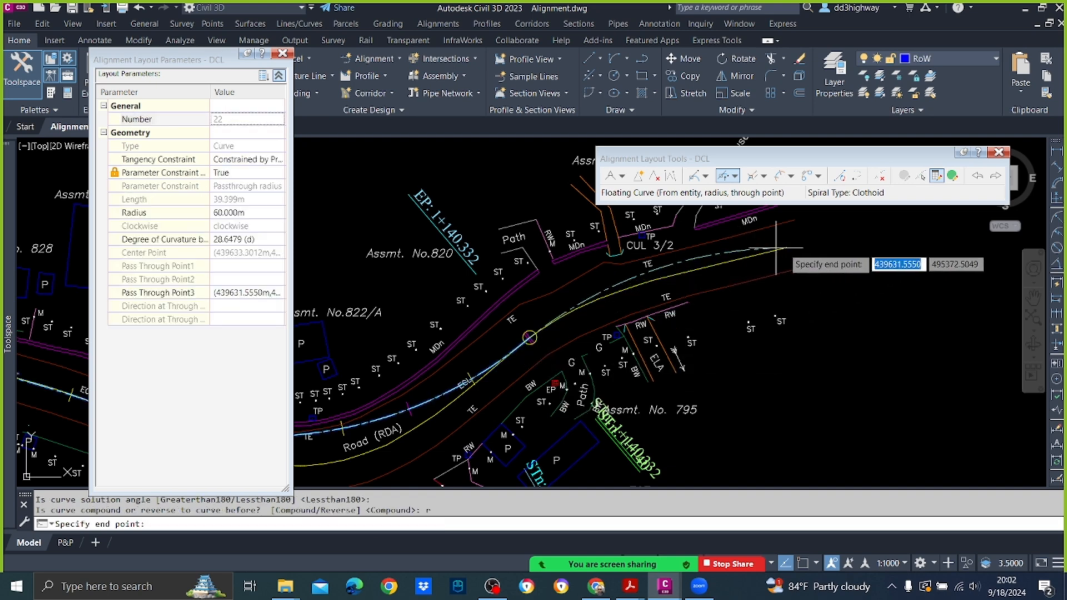
key("F3")
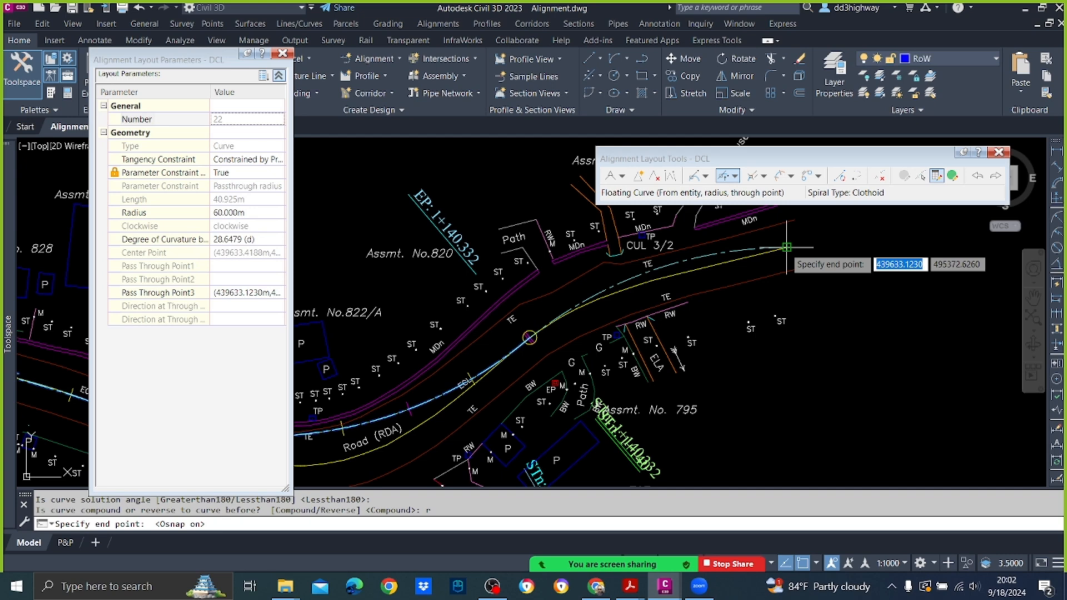
left_click(787, 248)
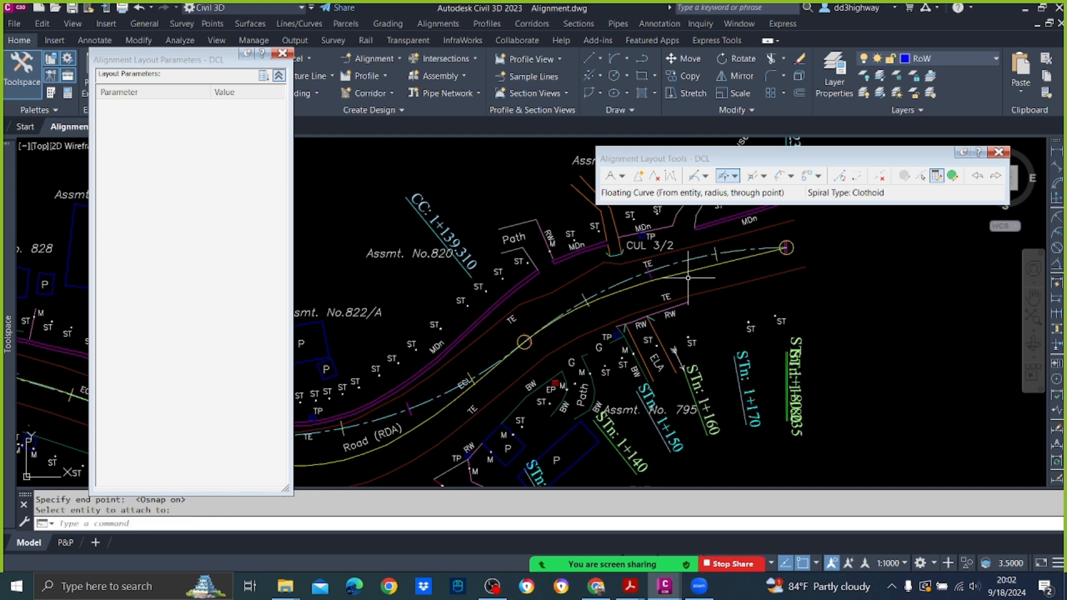
Step: Edit the final reverse curve below CUL 3/2 as a subentity and set its radius to 80 m
left_click(921, 177)
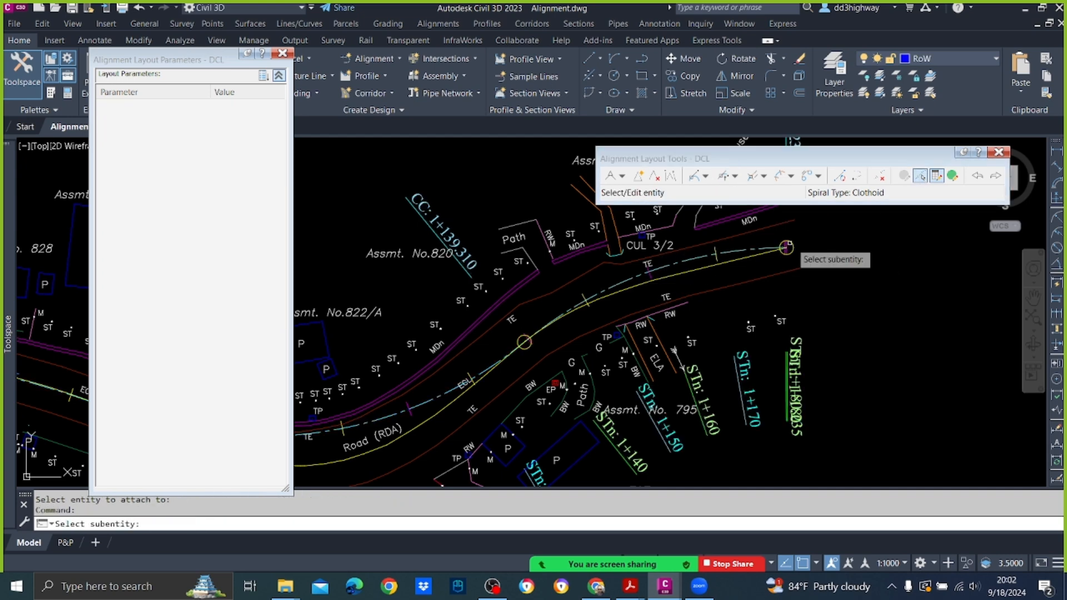
left_click(761, 257)
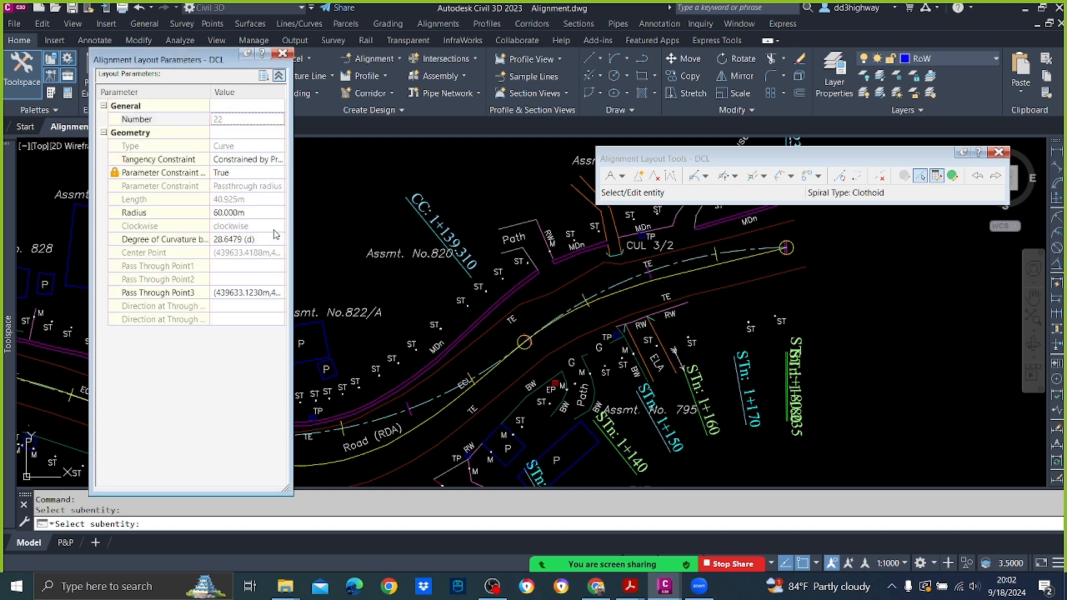
left_click(247, 214)
type("80")
key("Return")
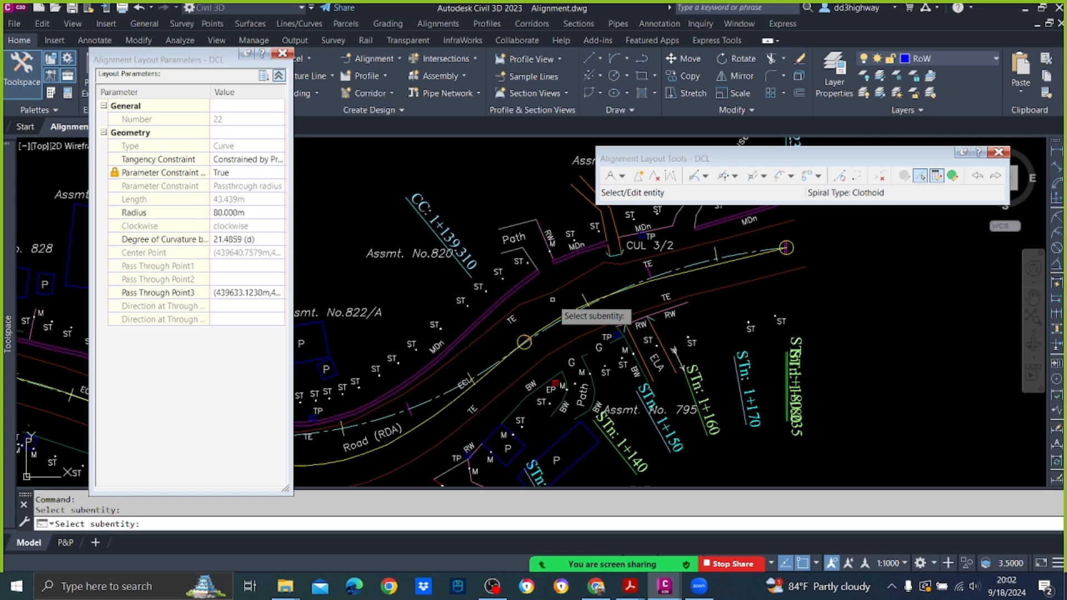
key("Return")
Step: Stretch the 80 m curve's end point back along the existing centreline to just past CUL 3/2, at about station 1+162
left_click(681, 272)
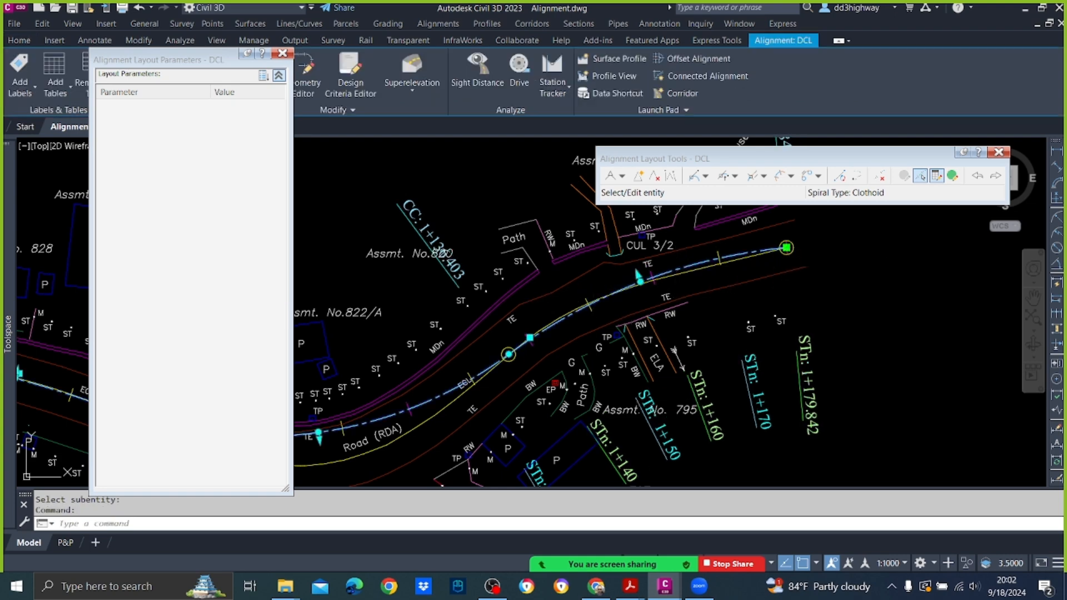
left_click(786, 247)
scroll(643, 284, "up", 3)
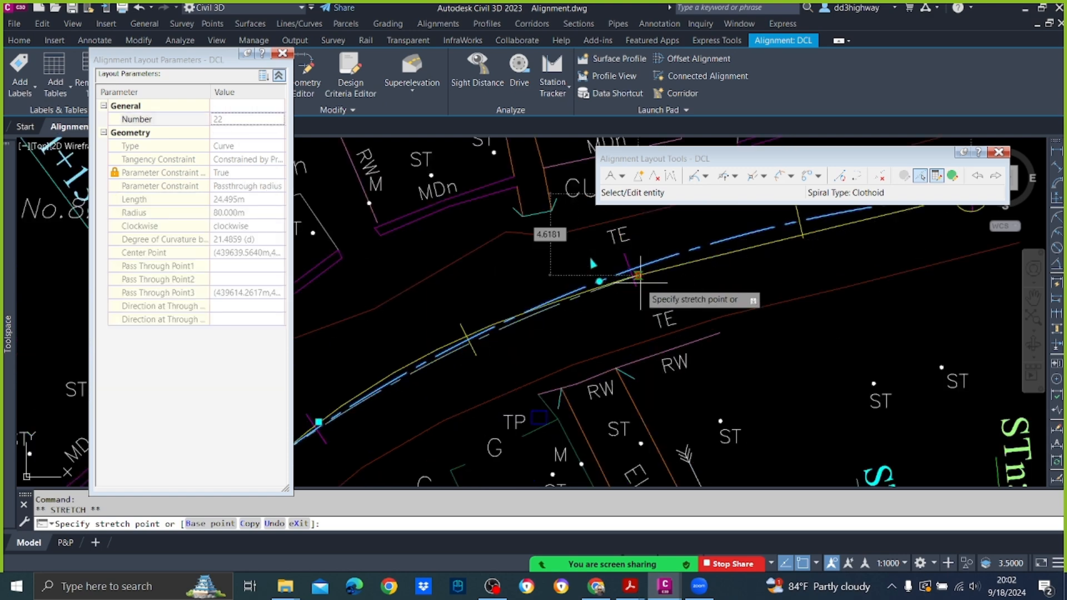
left_click(674, 267)
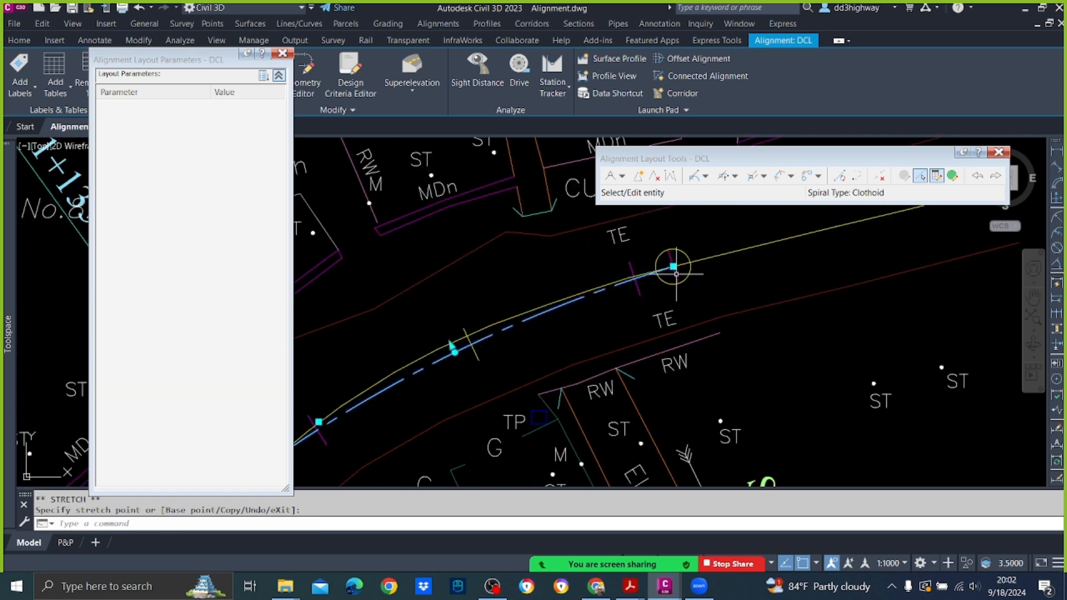
scroll(684, 295, "down", 4)
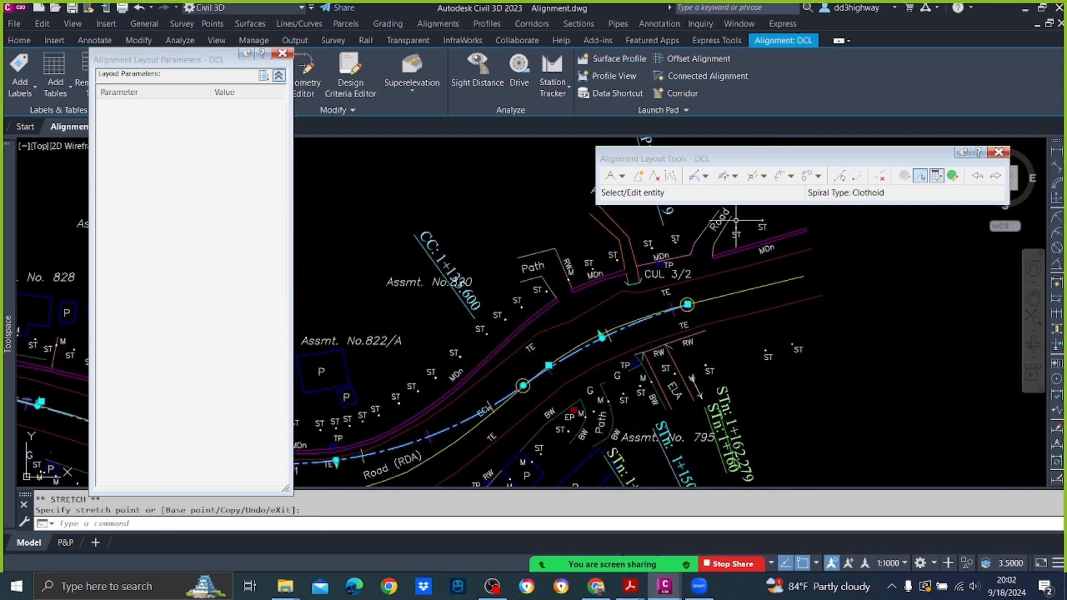
Step: Add a Floating Line (From curve, through point) from the 80 m curve to the existing centreline's end past CUL 3/2, about 12.5 m long
left_click(706, 176)
left_click(720, 232)
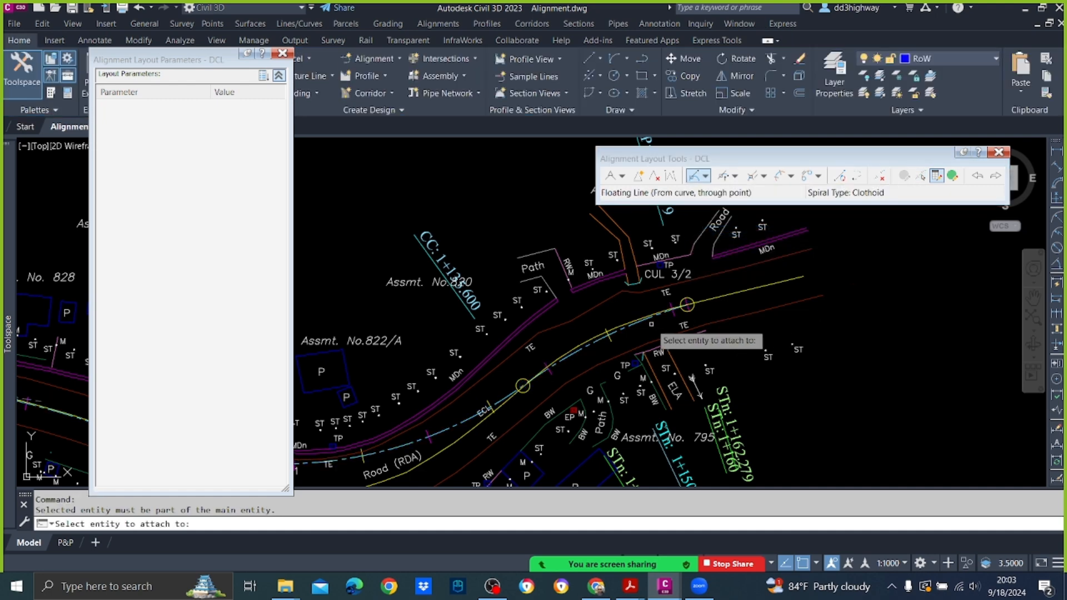
scroll(651, 324, "up", 2)
left_click(669, 305)
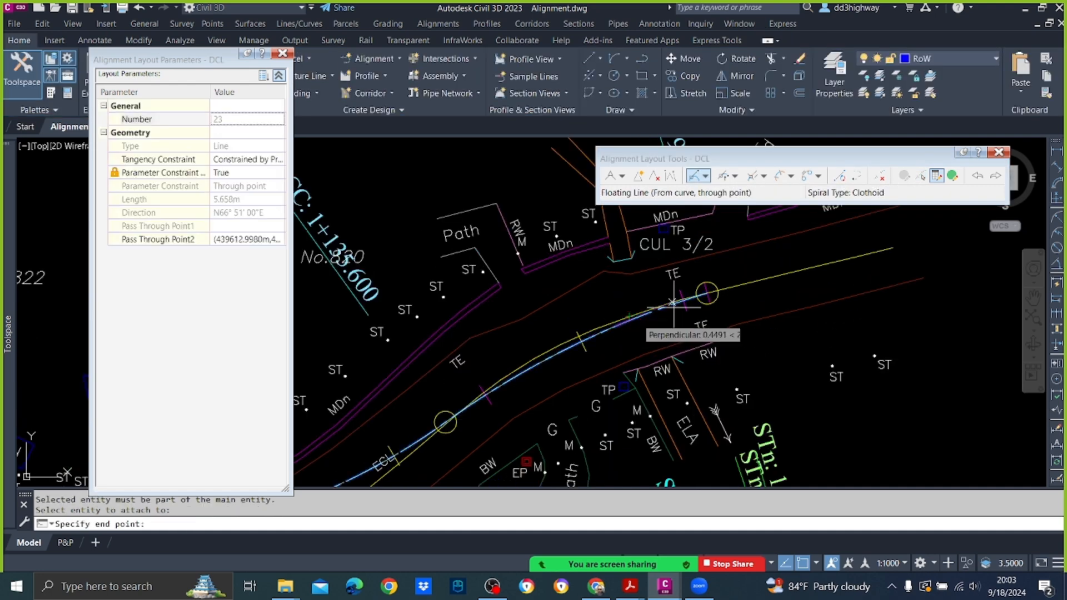
left_click(893, 248)
key("Return")
scroll(798, 270, "down", 8)
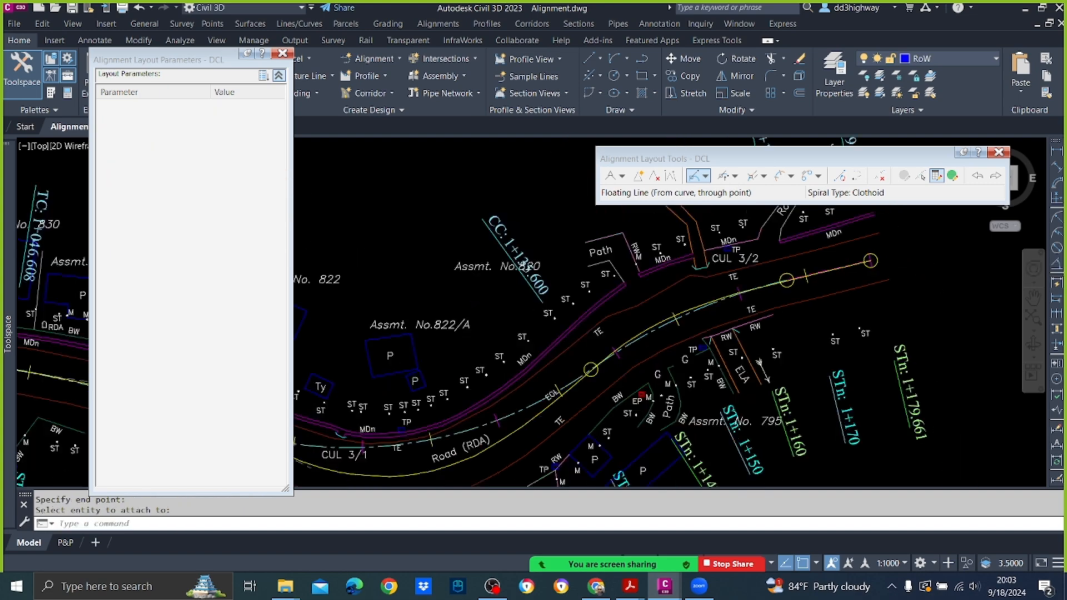
Step: Close the DCL alignment layout parameters and layout tools and save the drawing
left_click(282, 53)
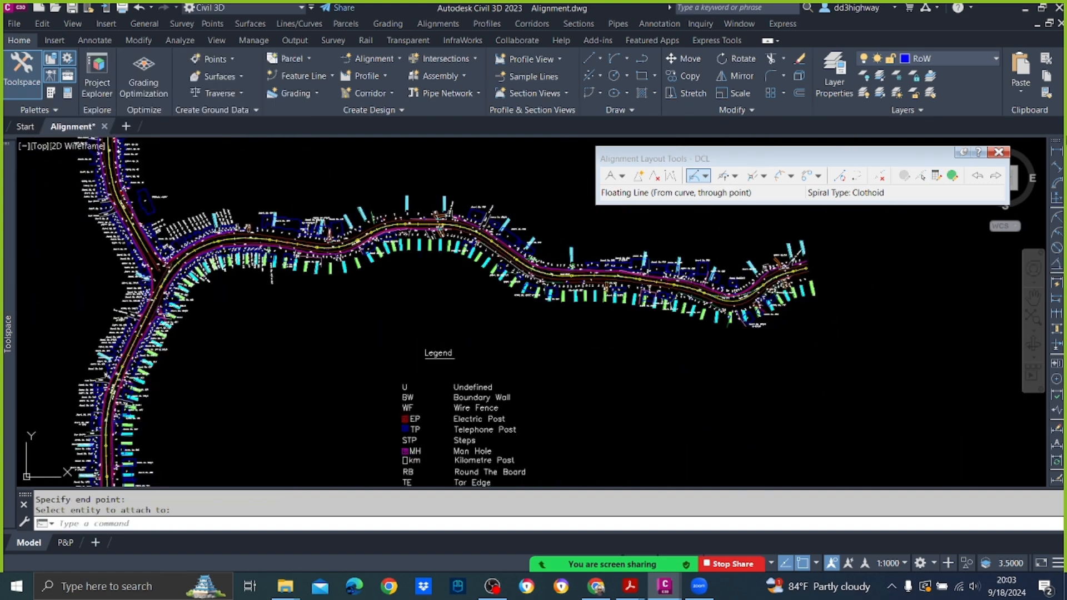
key("Escape")
key("Escape")
scroll(755, 272, "up", 6)
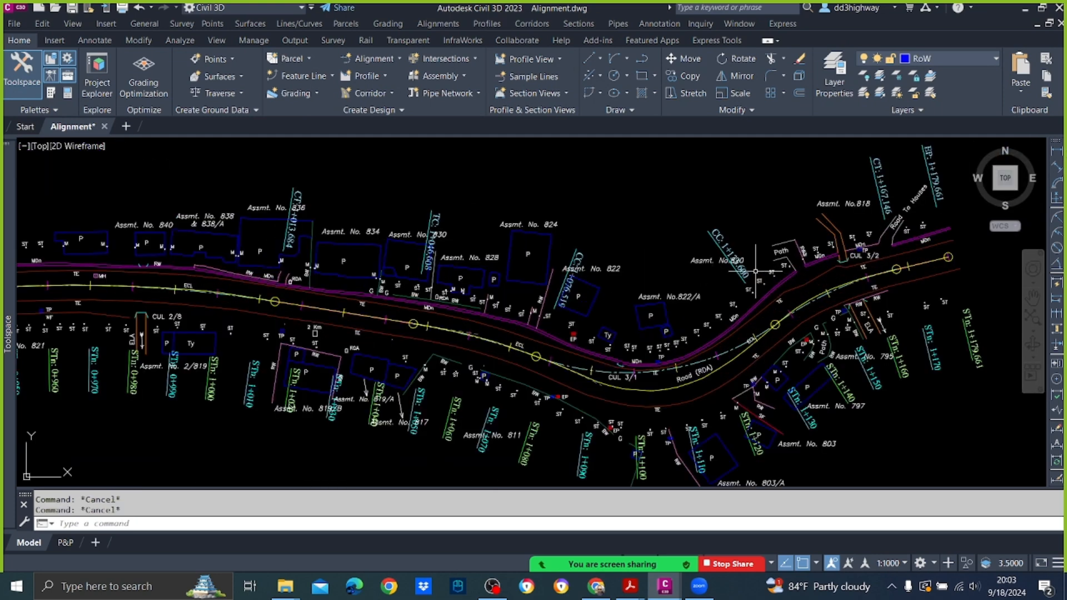
left_click(72, 7)
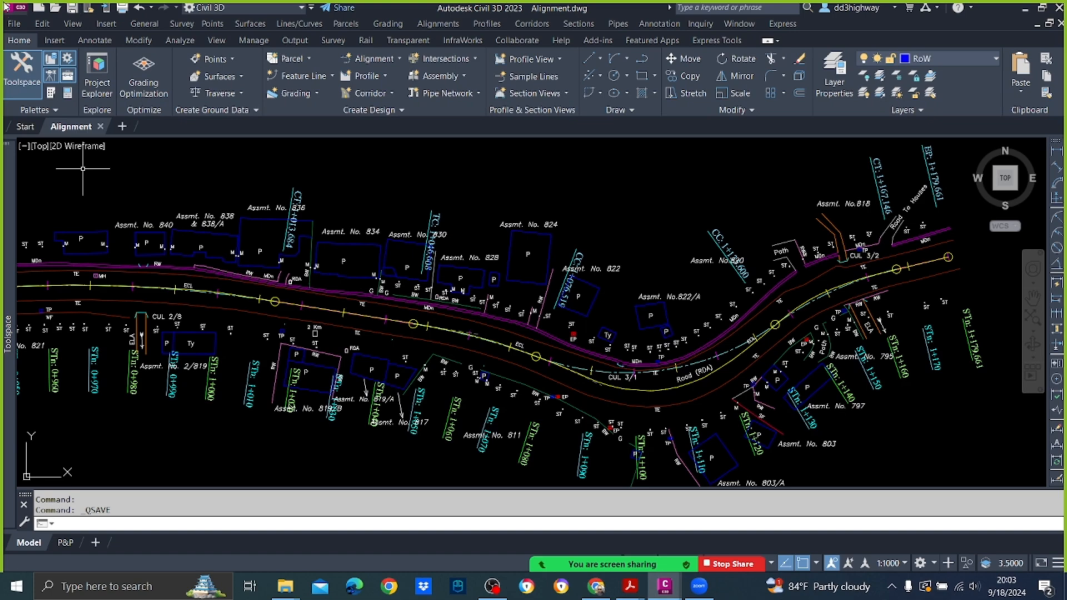
left_click(14, 23)
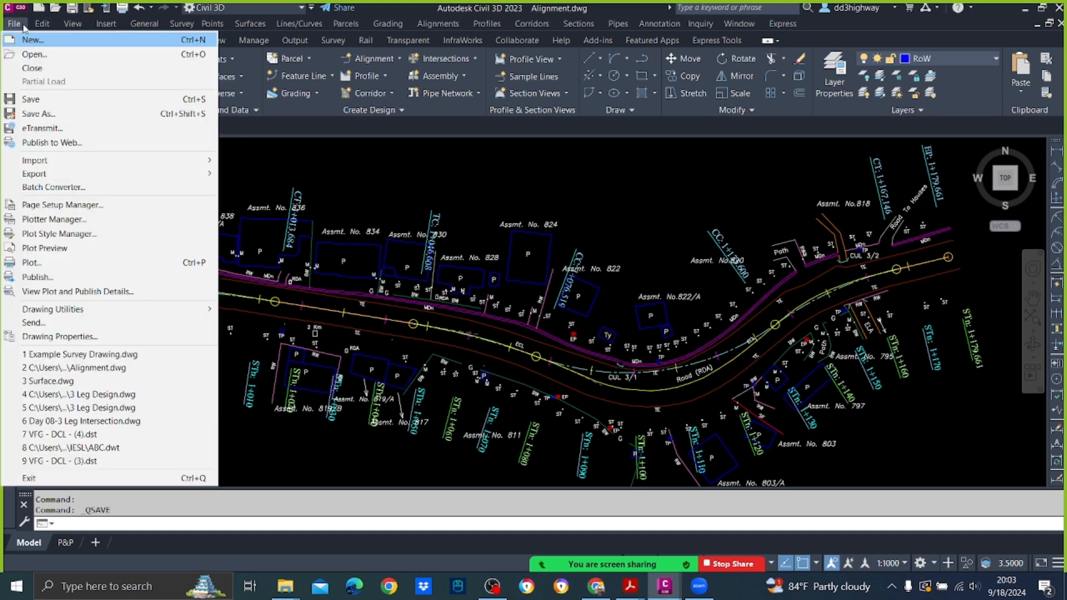
left_click(38, 113)
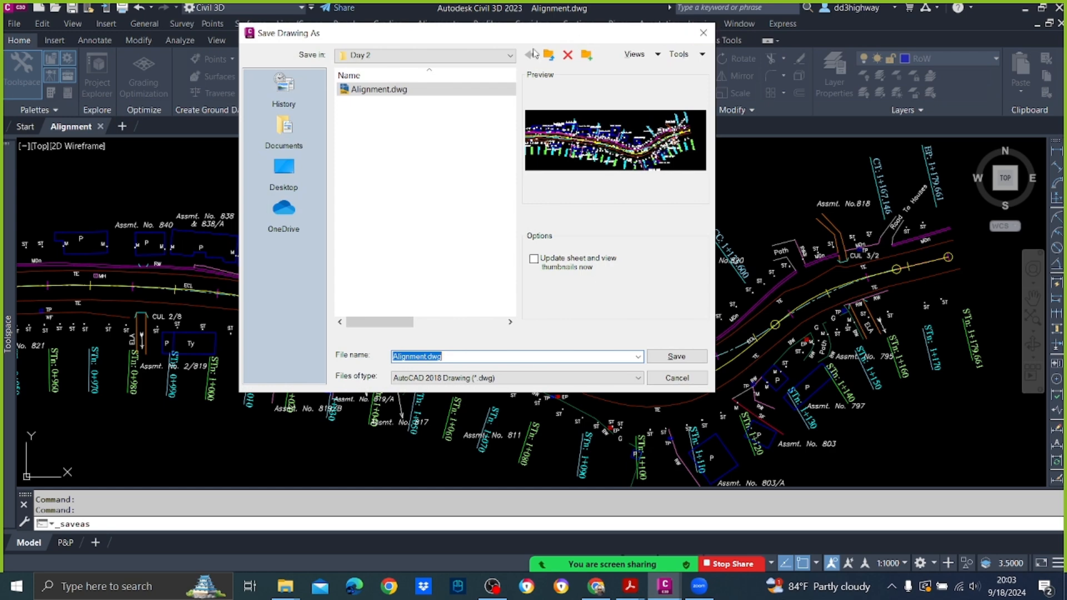
key("Escape")
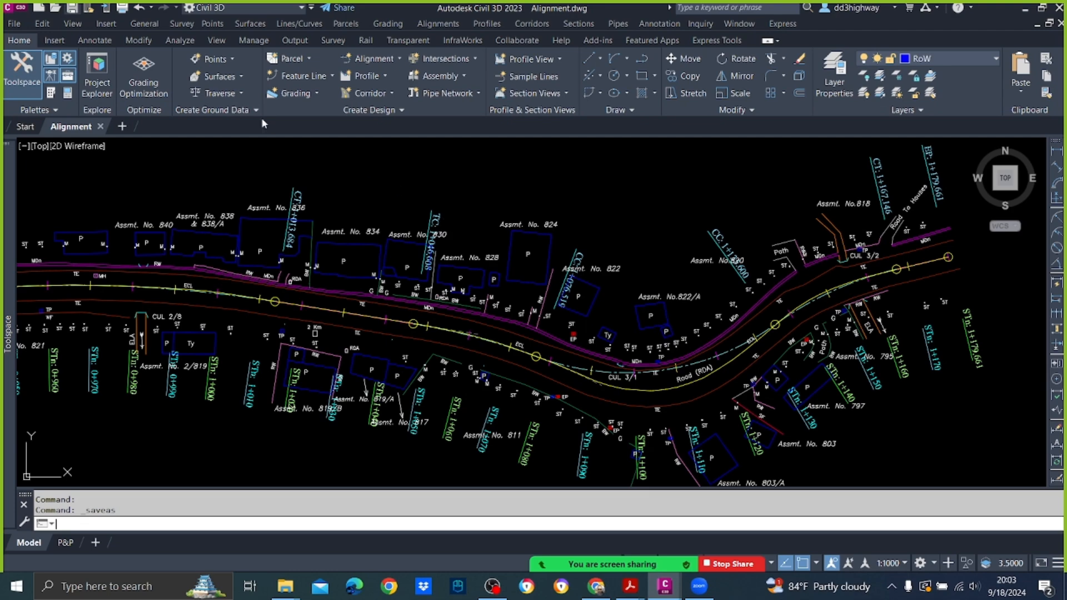
Step: Save the drawing again and save a copy as Alignment.dwg in the desktop's Email folder
key("ctrl+s")
left_click(14, 23)
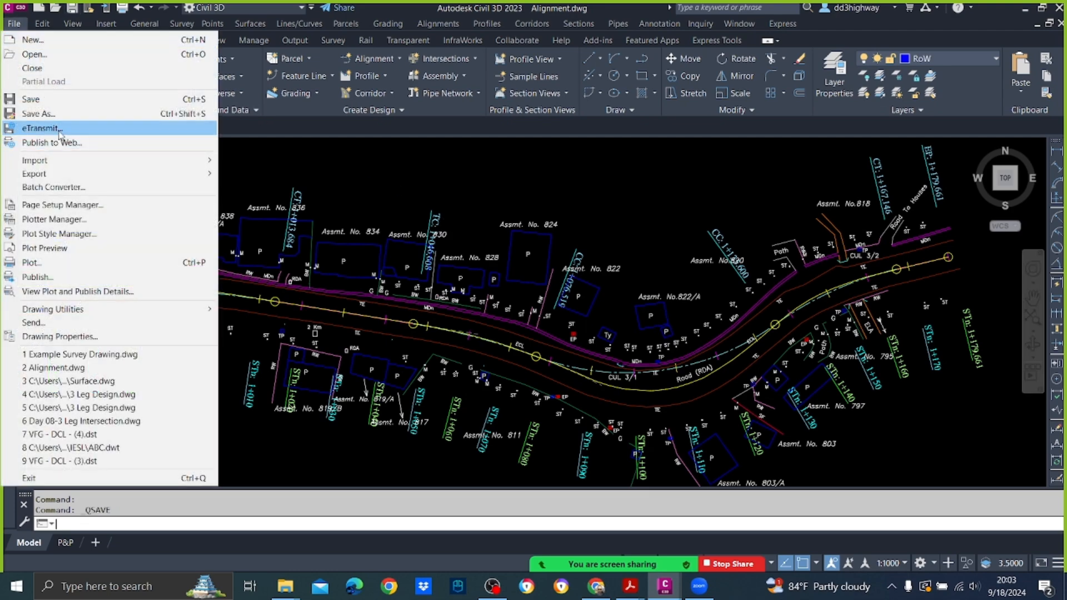
left_click(37, 113)
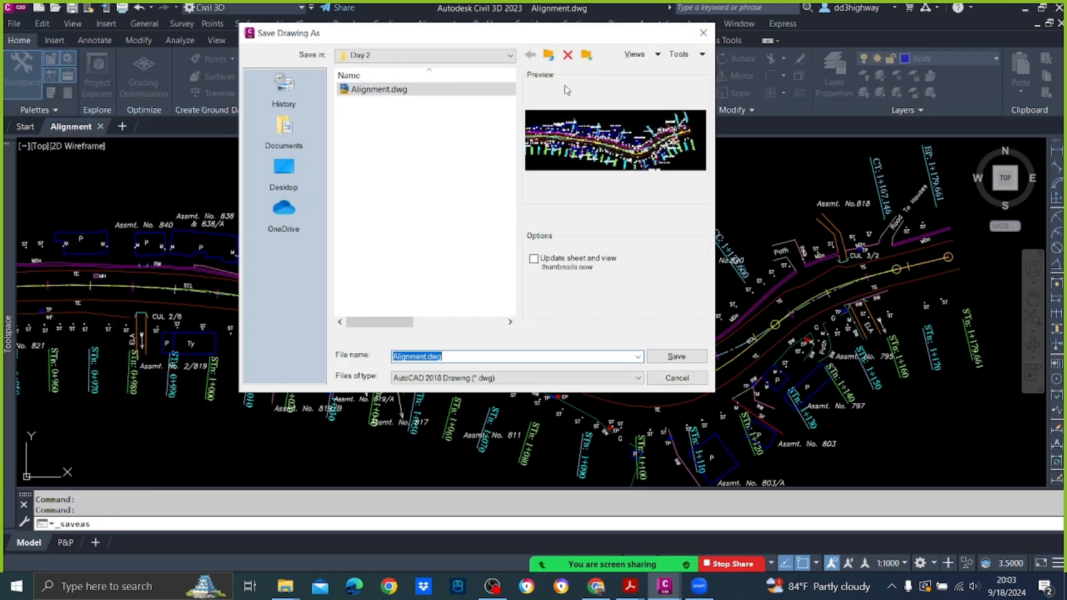
left_click(510, 56)
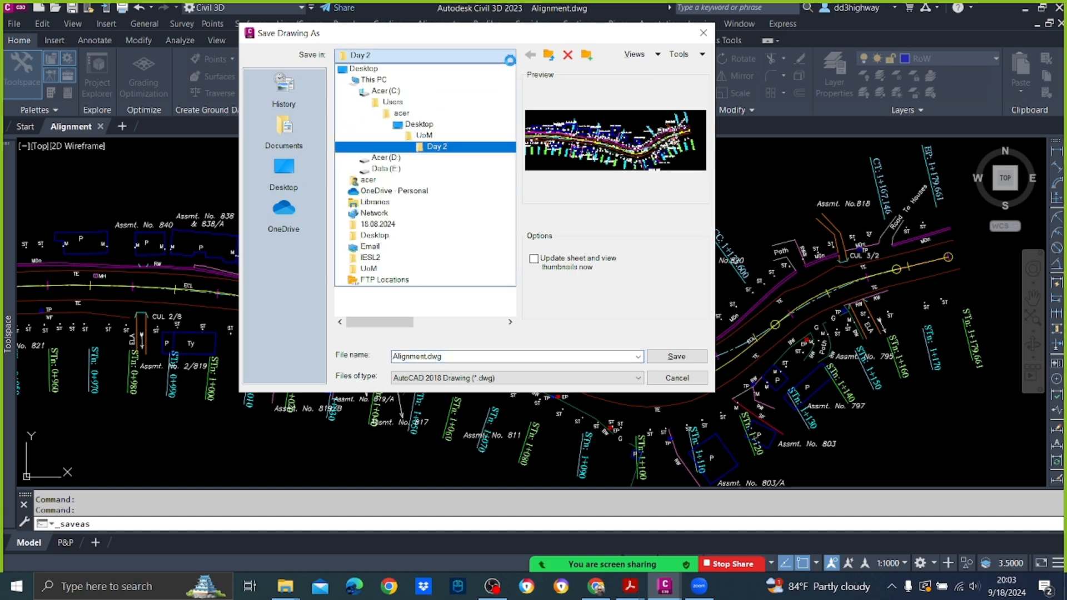
left_click(502, 170)
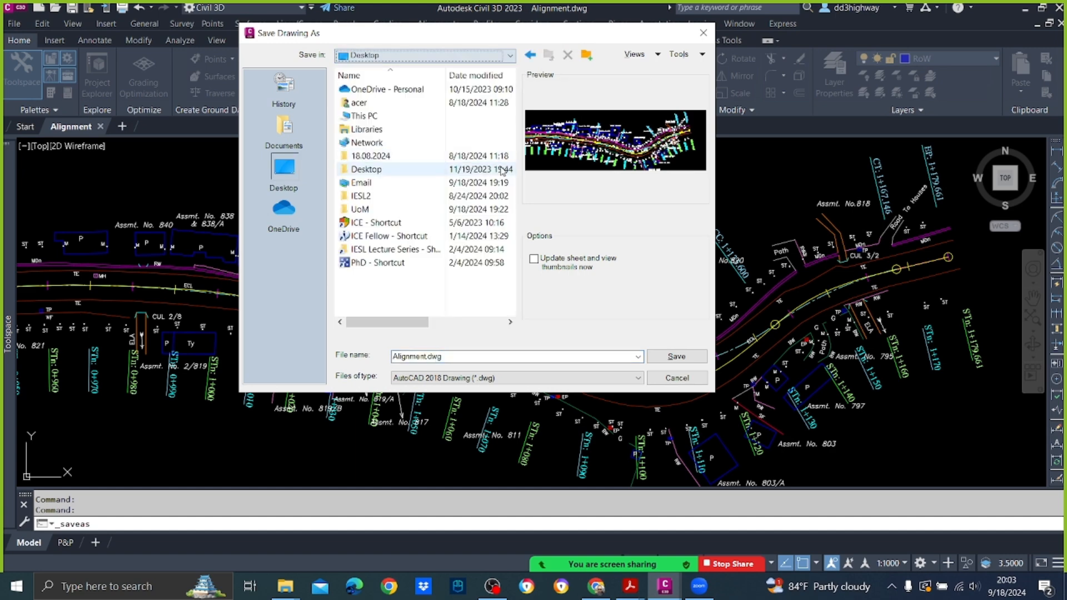
left_click(379, 187)
double_click(379, 187)
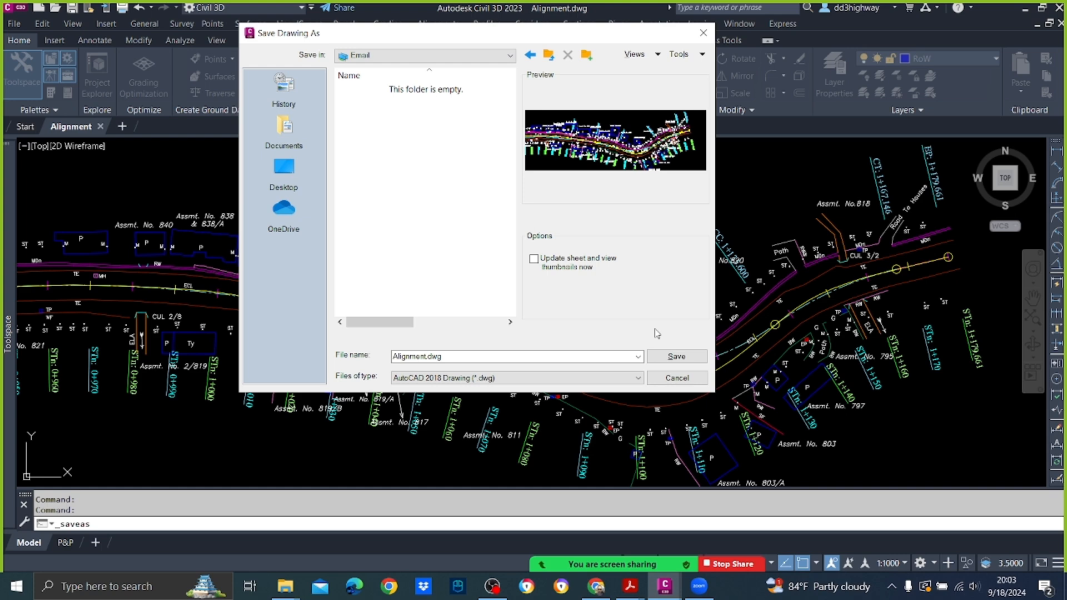
double_click(455, 355)
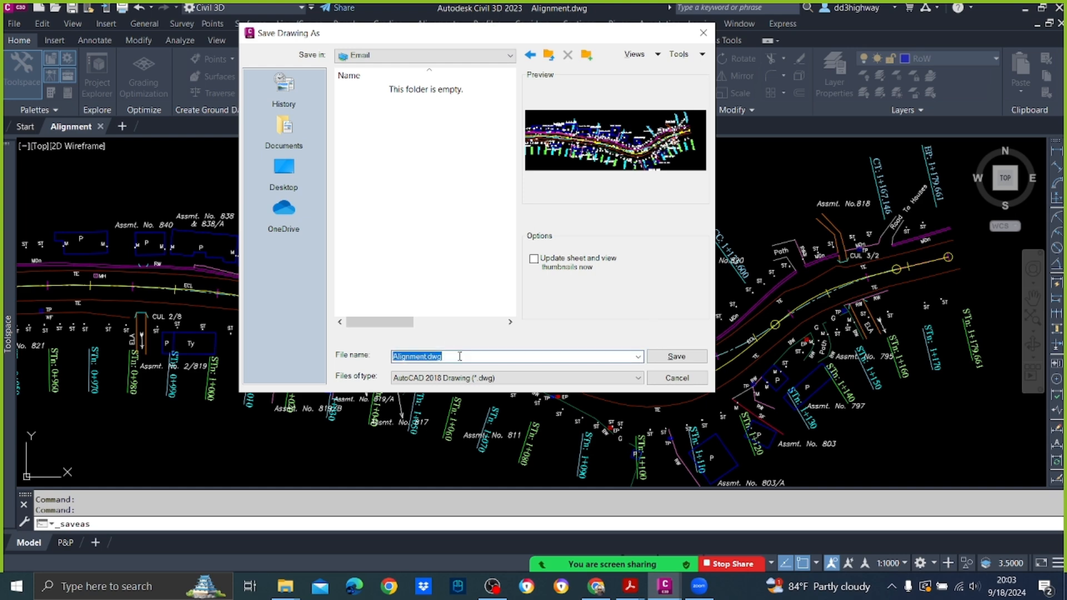
left_click(694, 356)
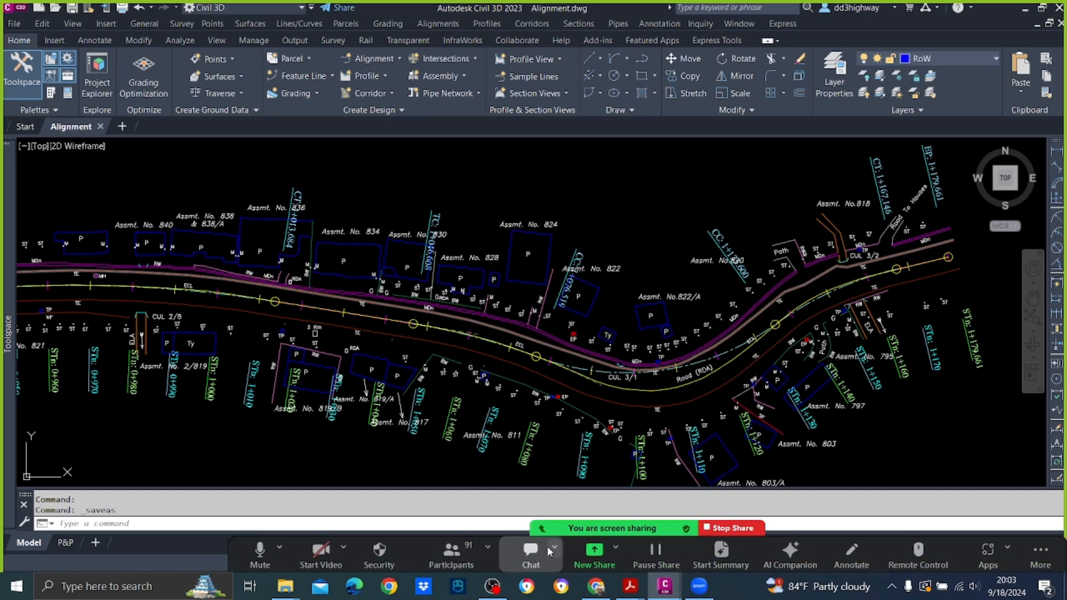
Step: Switch to the Zoom meeting chat and set the message recipient to Everyone in Meeting
left_click(532, 535)
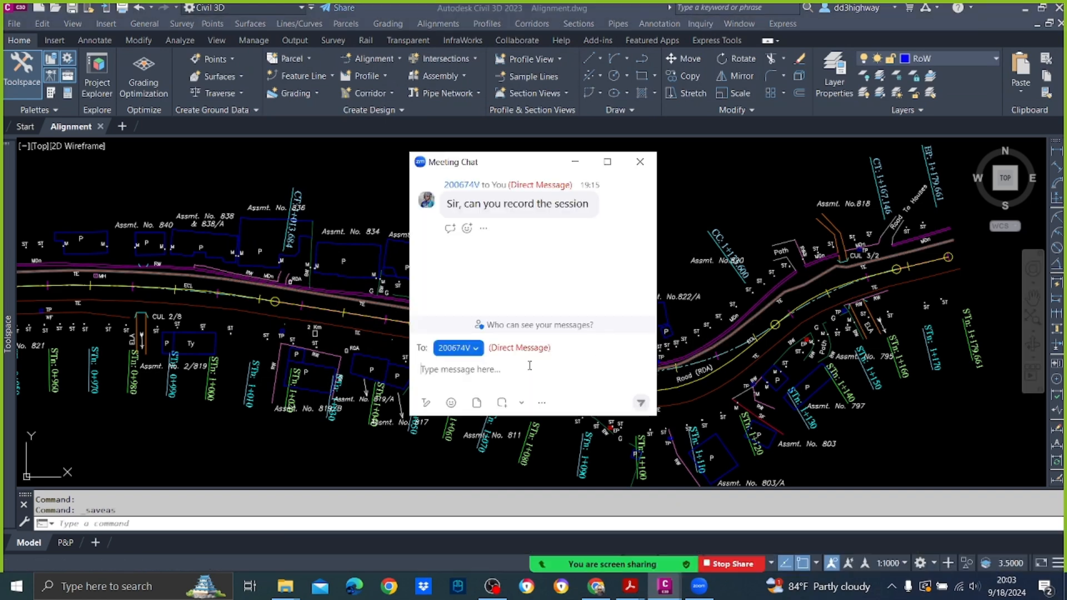
left_click(474, 349)
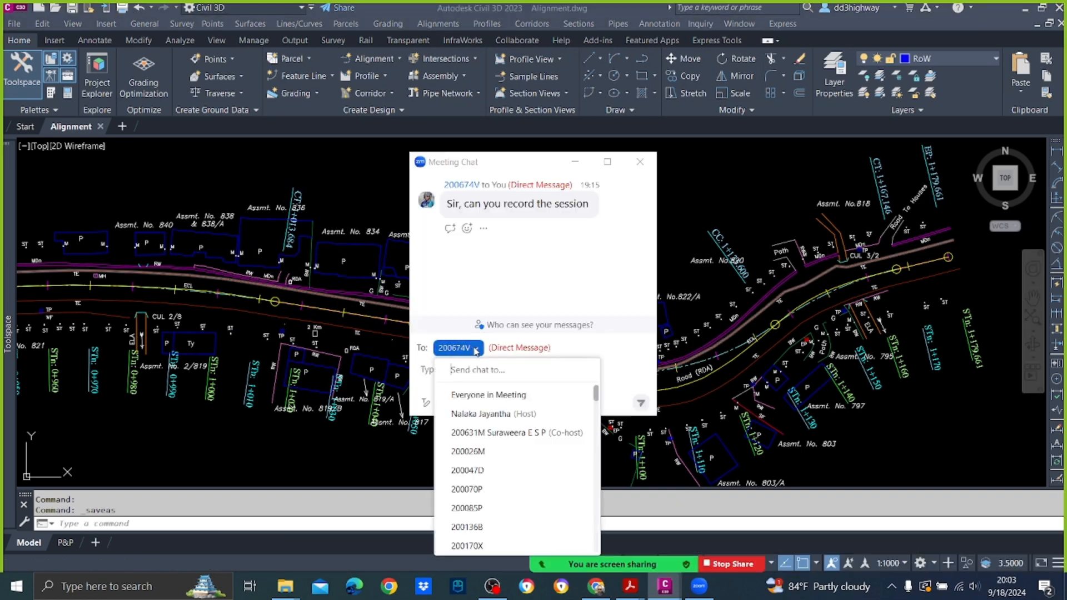
left_click(484, 395)
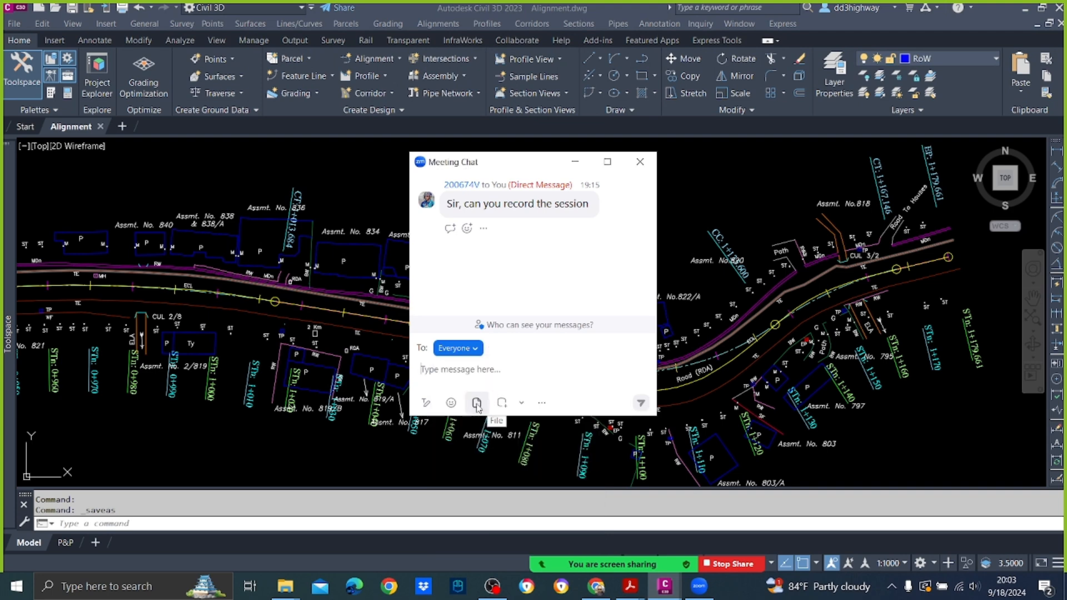
Step: Try to attach Alignment.dwg from the Email folder to the chat message
left_click(477, 404)
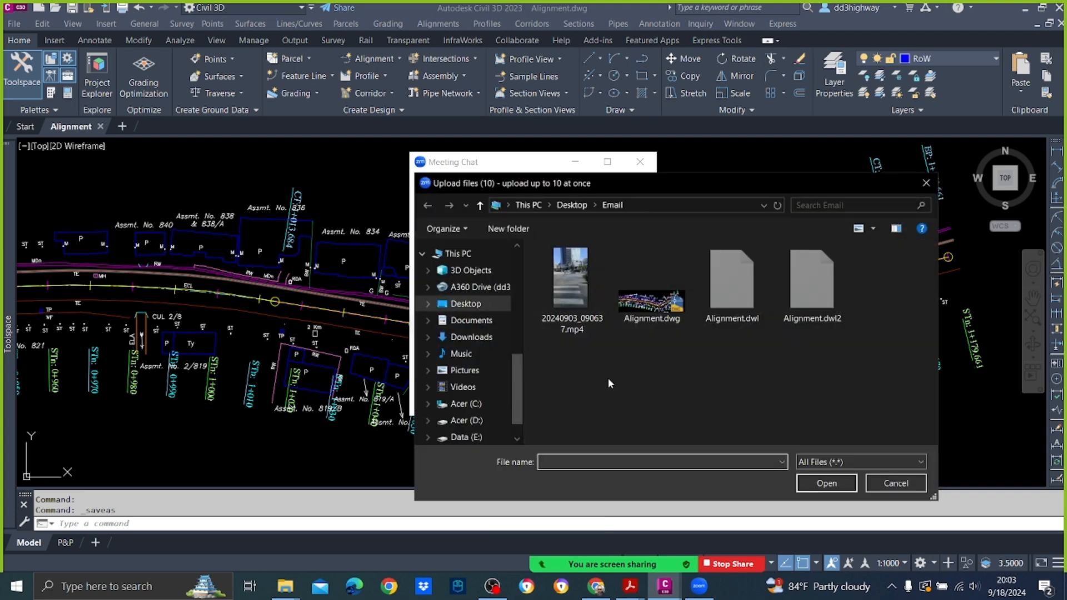
left_click(651, 295)
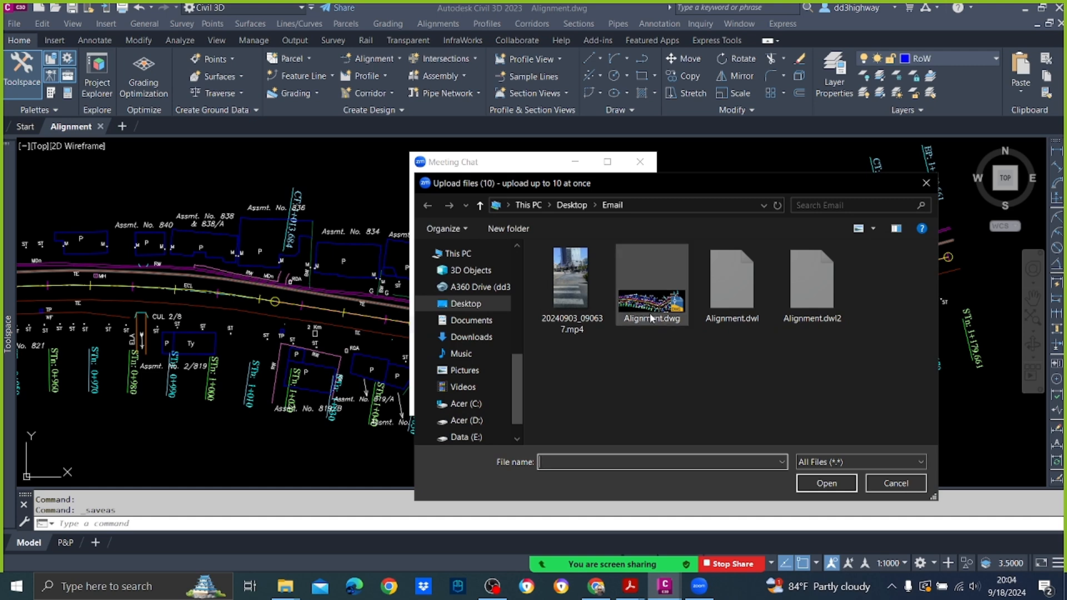
left_click(814, 484)
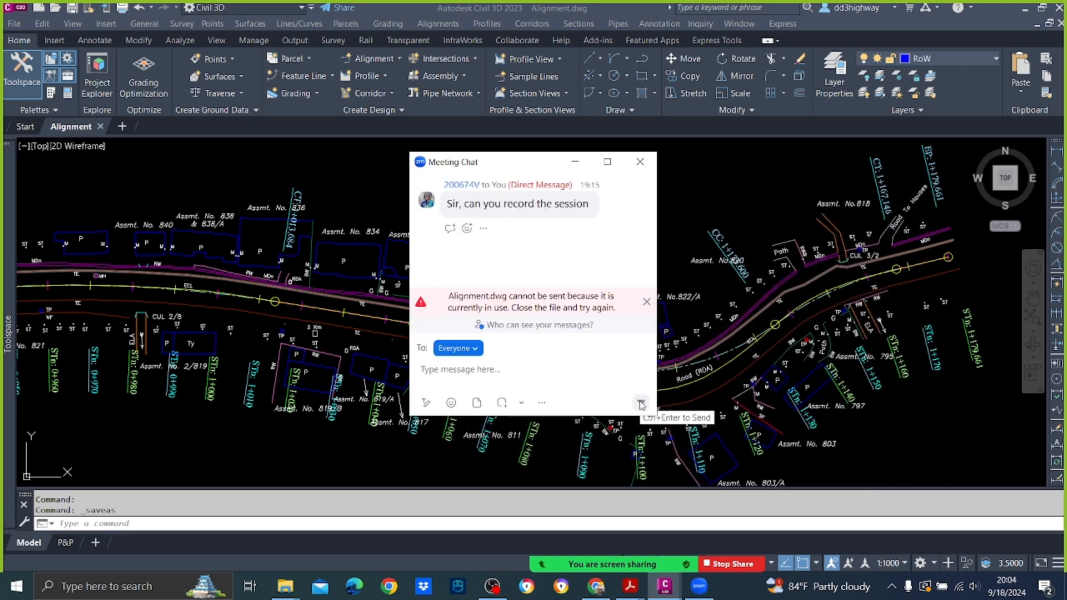
Step: Close Civil 3D with its open drawing, and send Alignment.dwg from the Email folder to Everyone in the meeting chat
left_click(1062, 24)
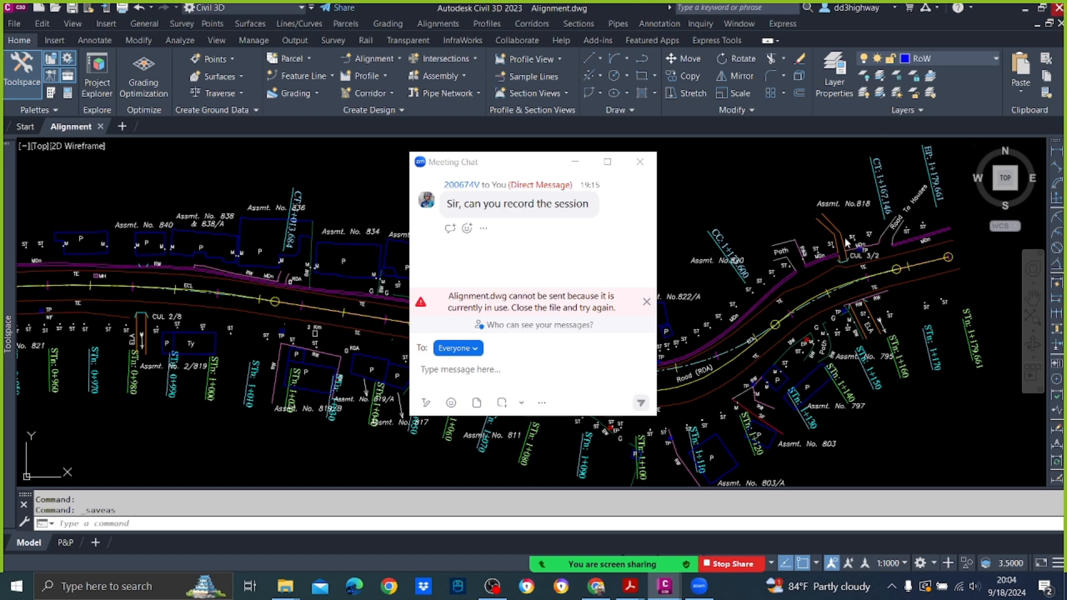
left_click(1061, 23)
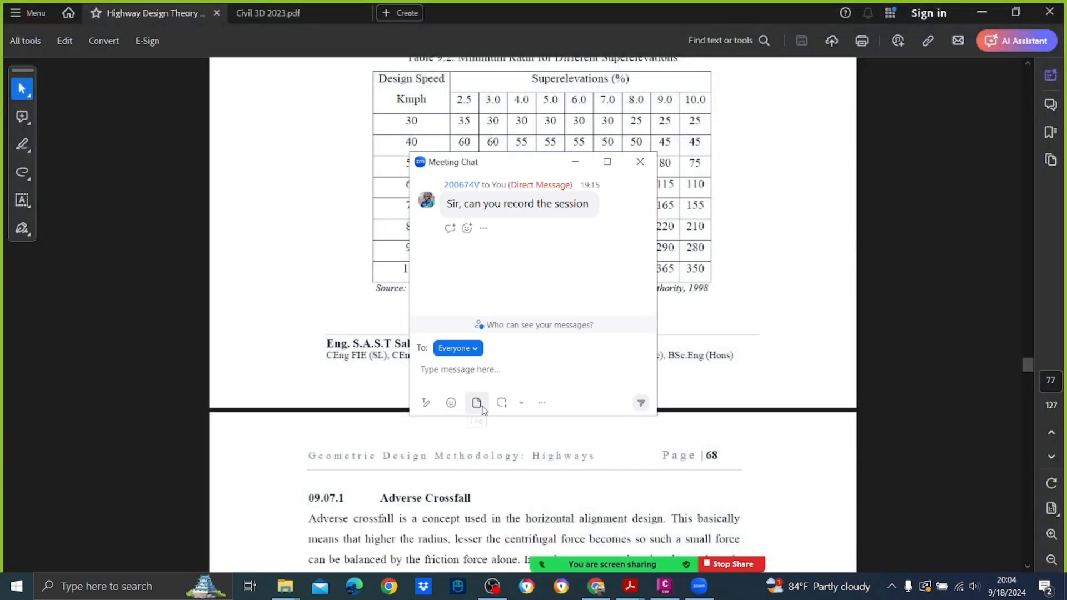
left_click(482, 410)
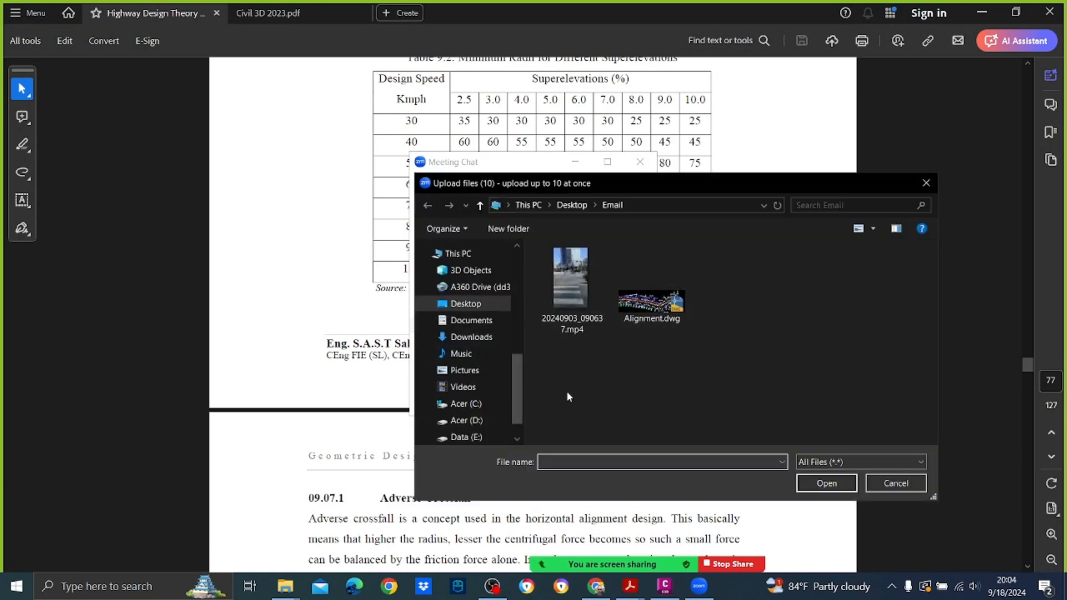
left_click(652, 302)
left_click(804, 483)
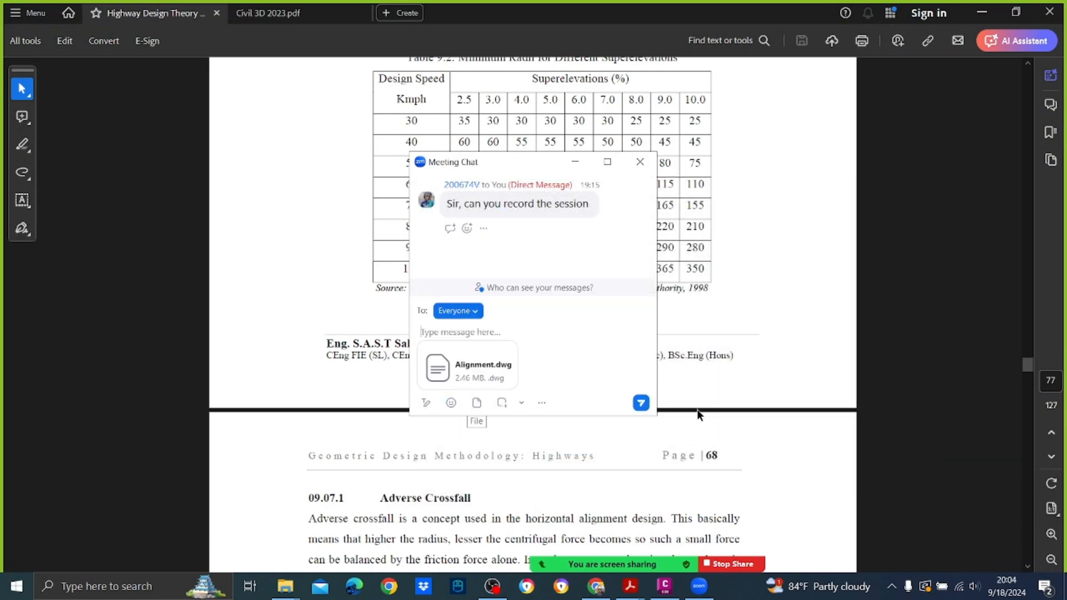
left_click(641, 403)
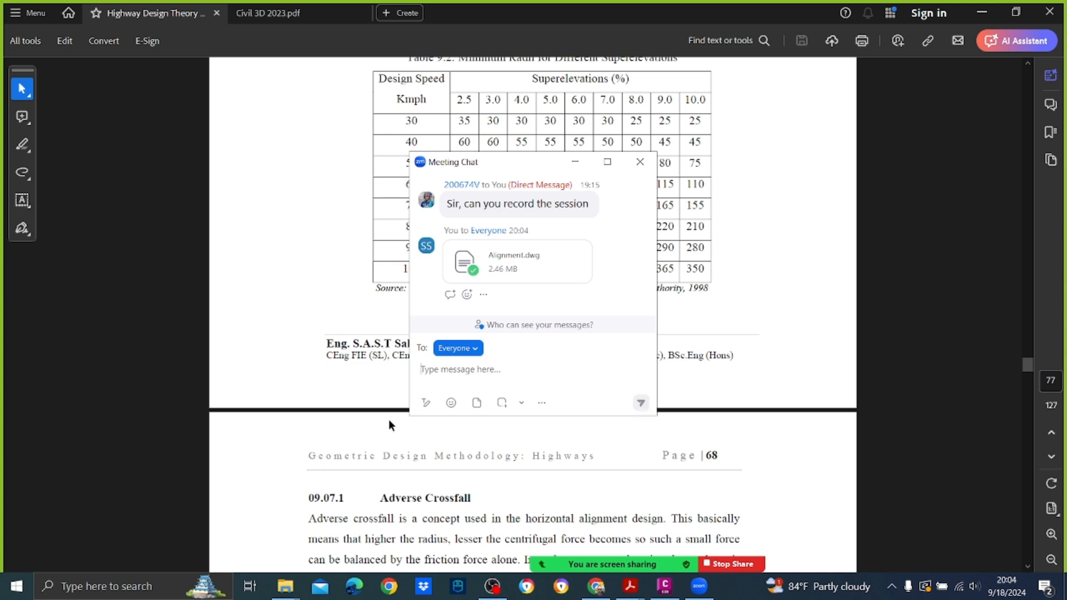
Step: Put the chat and the PDF out of view, switch to File Explorer and show the contents of UoM's Day 2 folder
left_click(289, 310)
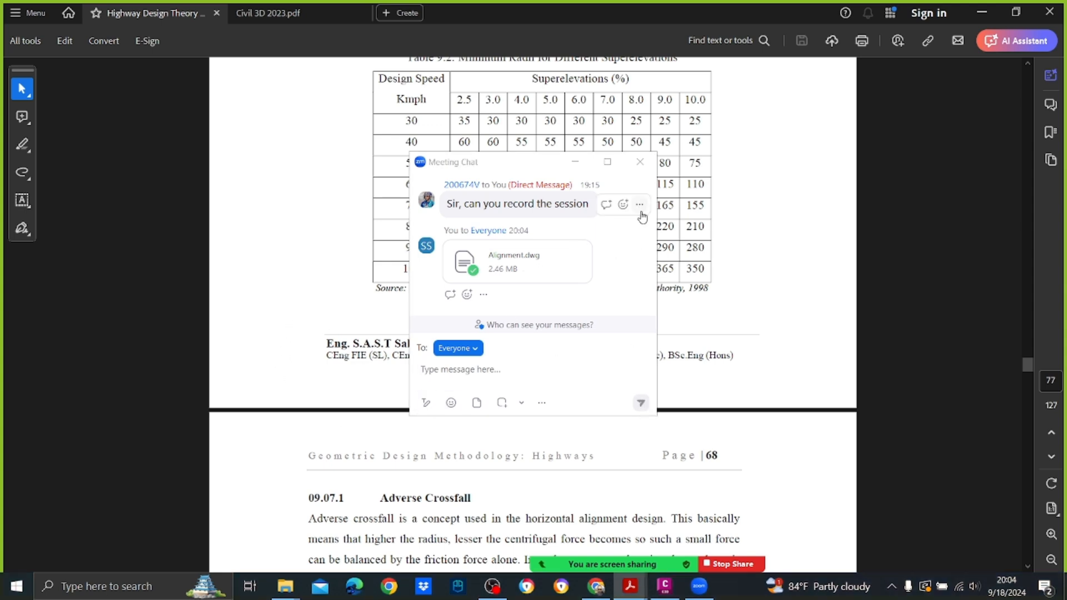
left_click(587, 165)
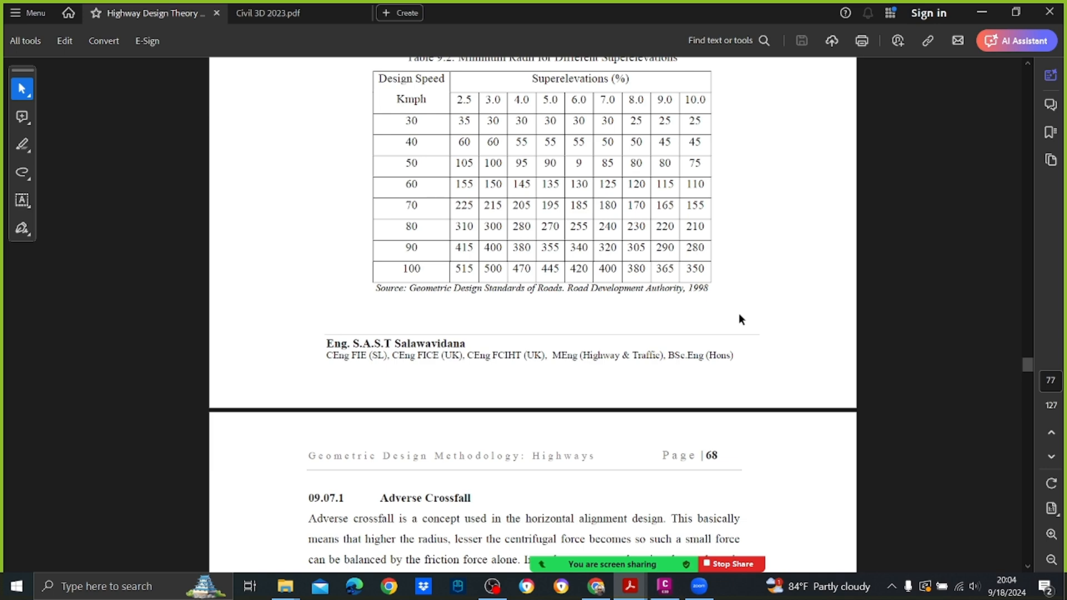
left_click(982, 13)
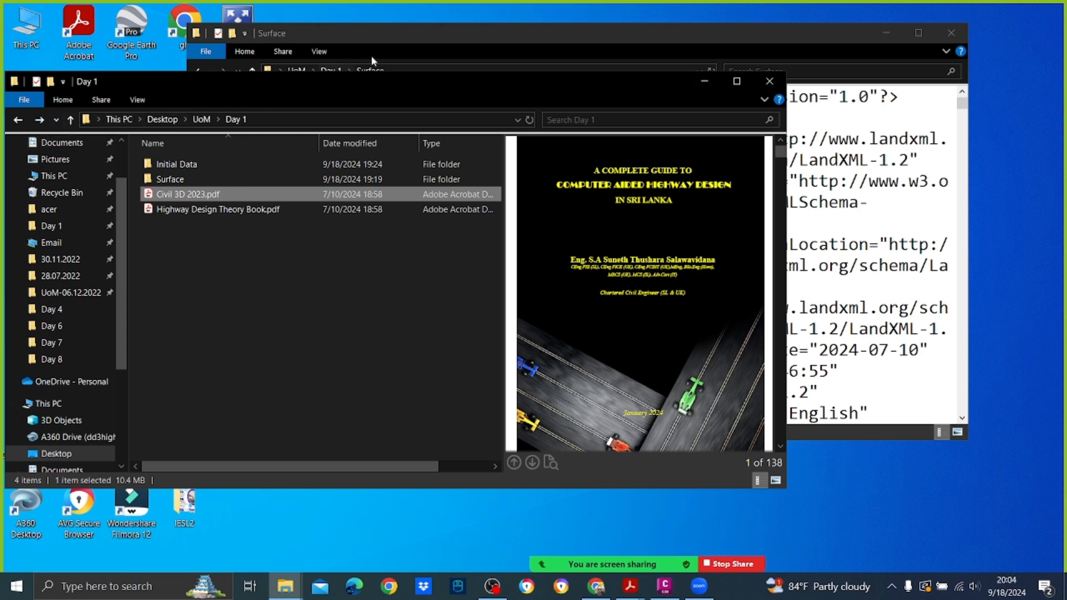
left_click(202, 119)
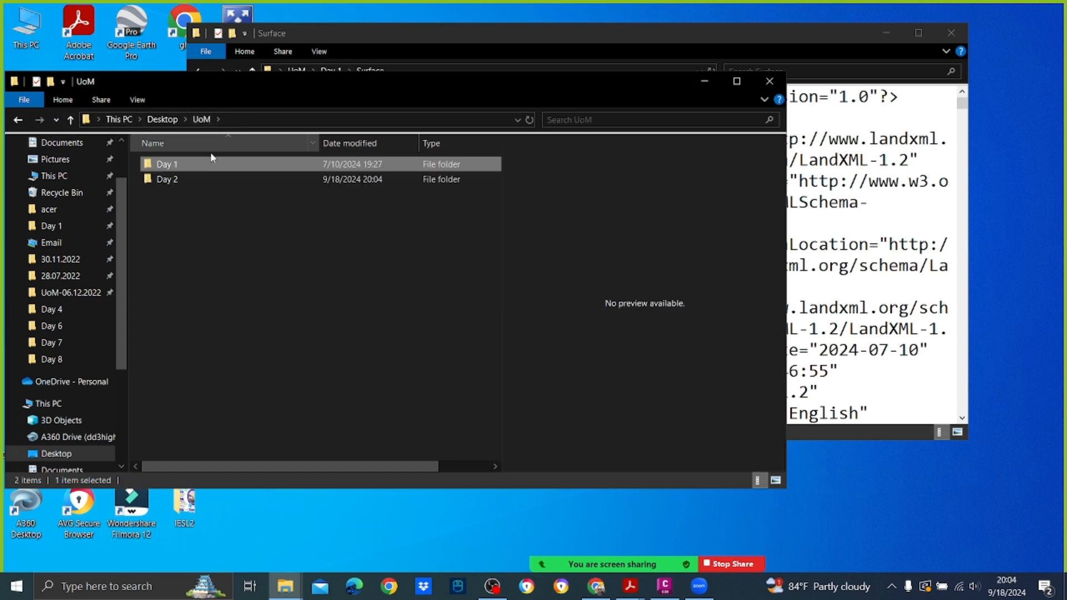
double_click(167, 179)
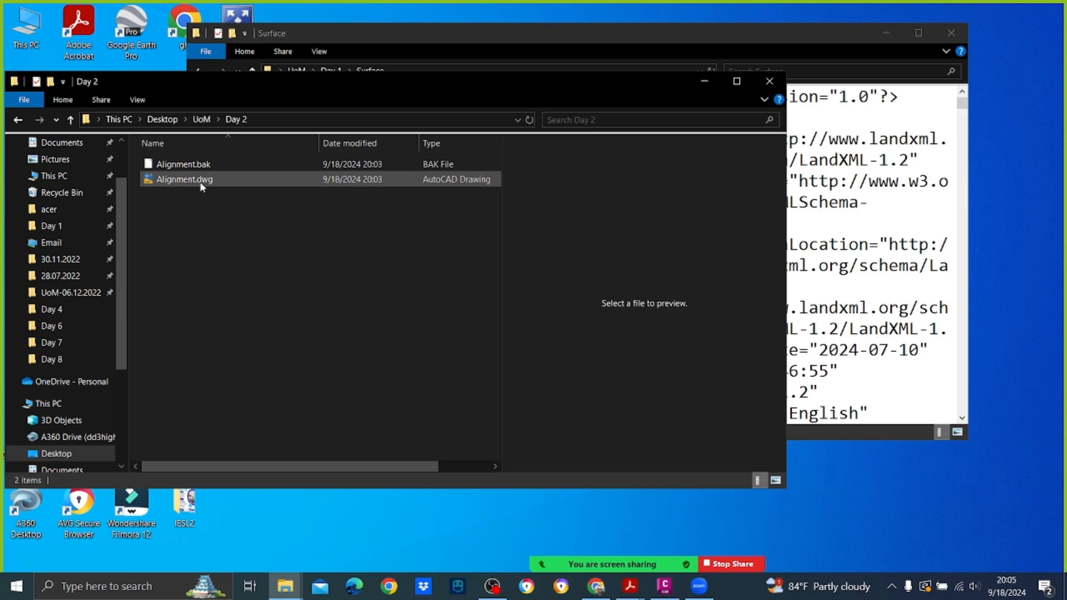
Step: Start Civil 3D 2023 Metric and open Alignment.dwg from UoM's Day 2 folder, continuing without converting the VBA content
left_click_drag(182, 88, 765, 92)
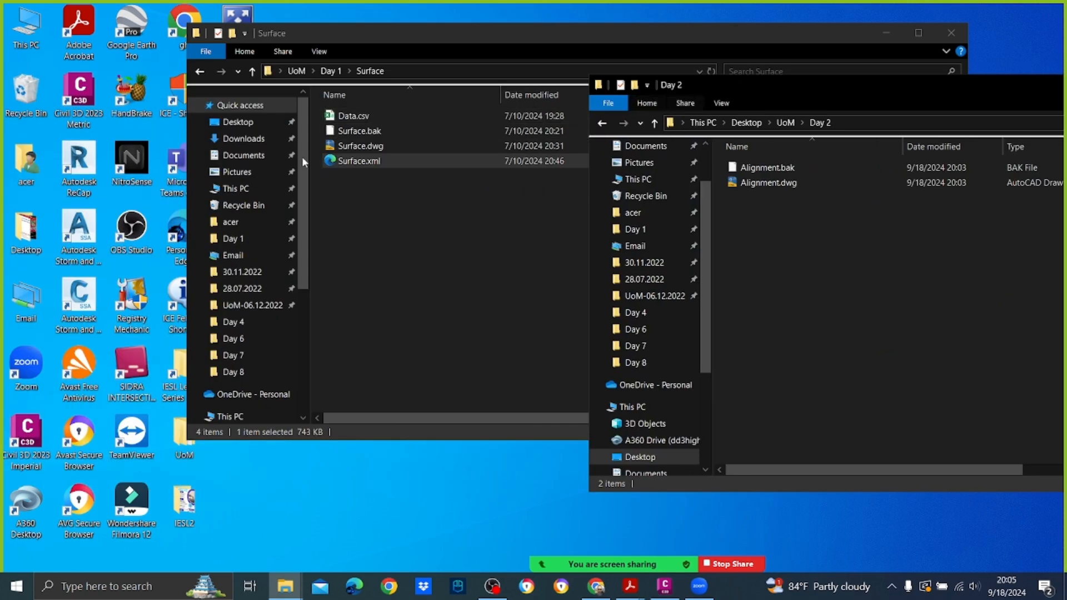
left_click(93, 95)
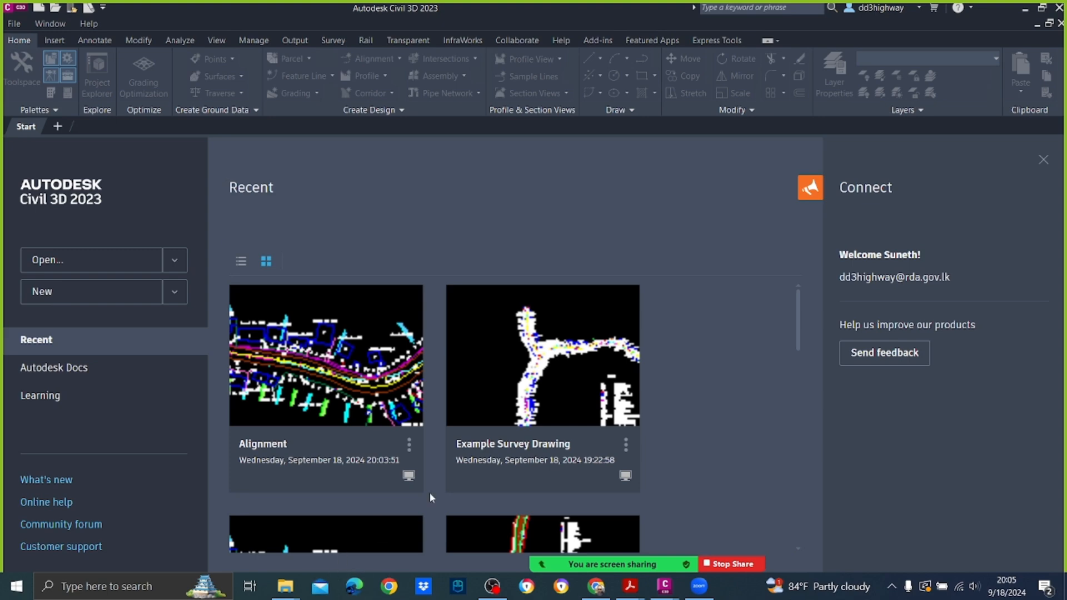
left_click(15, 24)
left_click(27, 53)
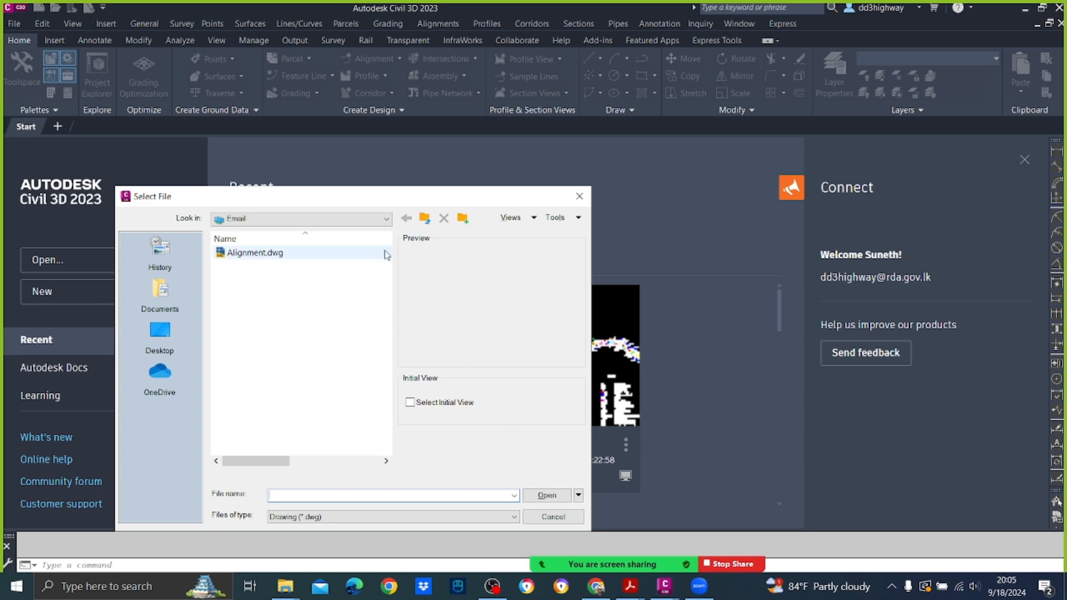
left_click(387, 219)
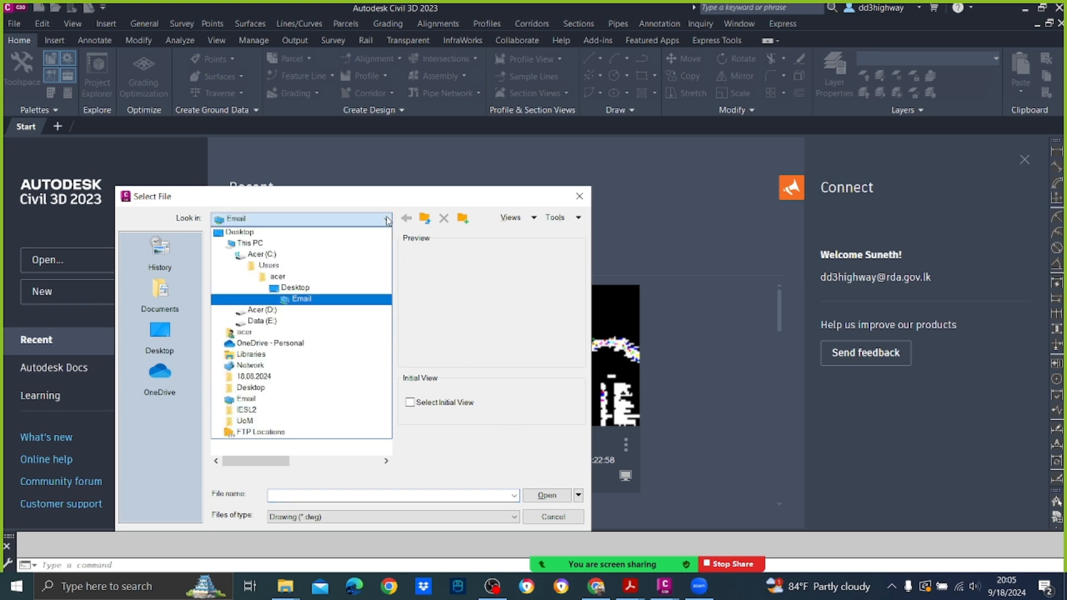
left_click(240, 232)
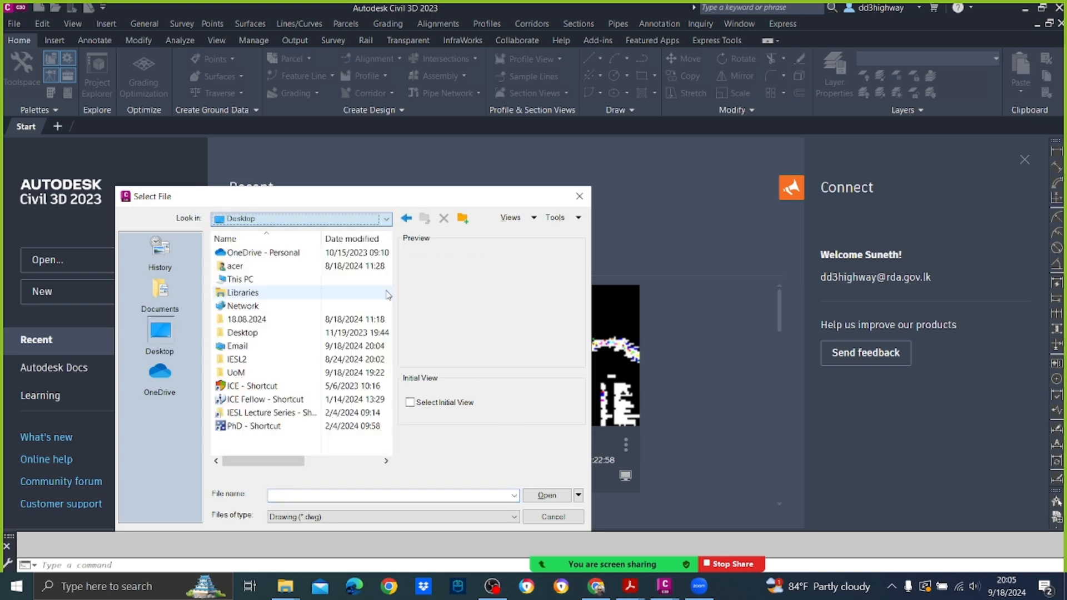
double_click(244, 377)
double_click(278, 267)
left_click(258, 252)
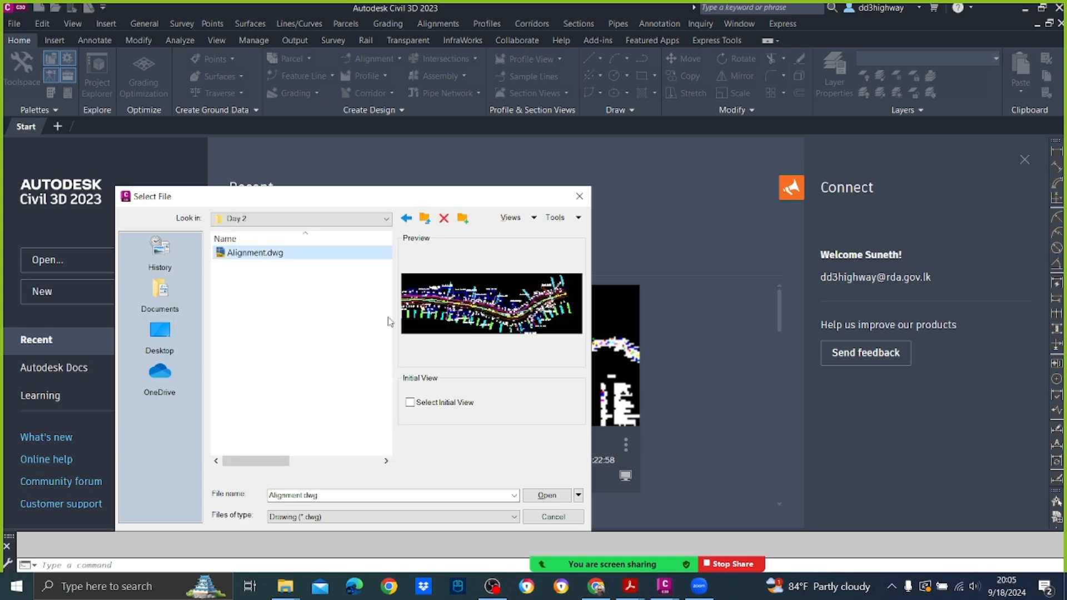
left_click(562, 494)
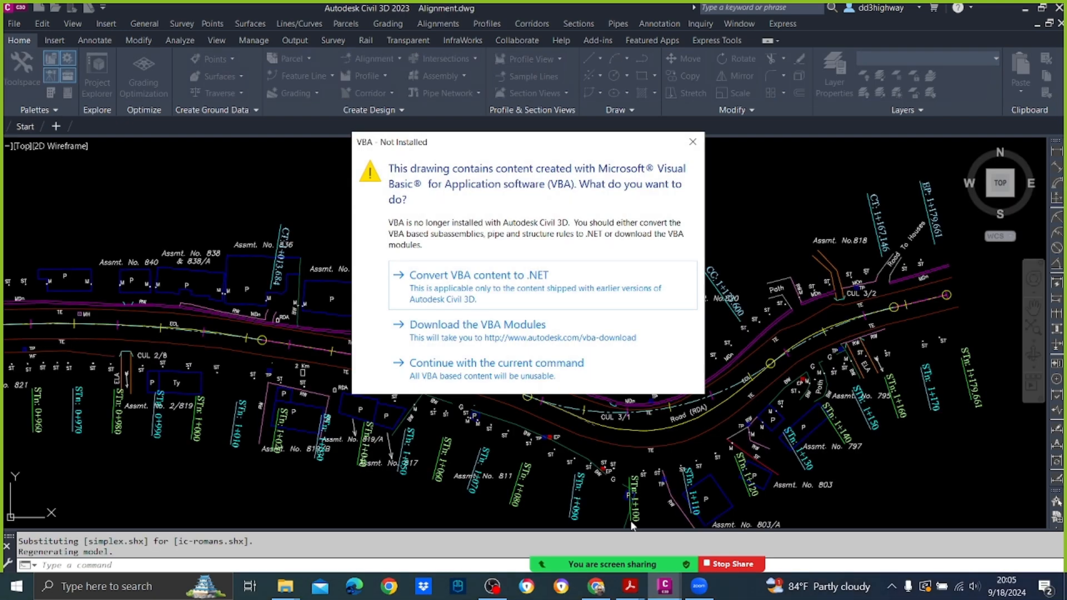
left_click(515, 366)
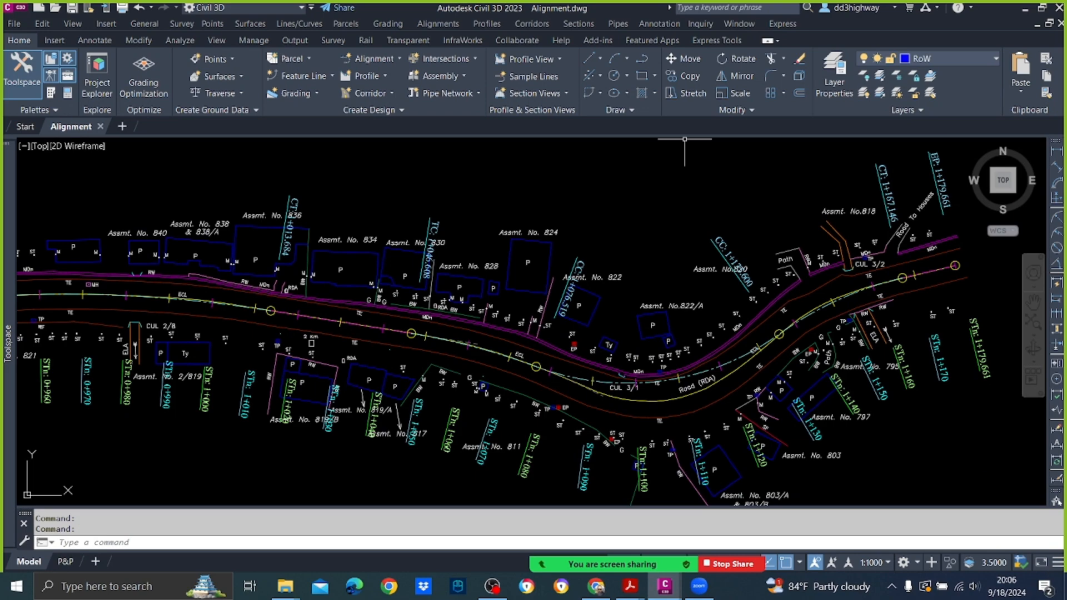
Step: Examine the start of the DCL alignment beside the bridge and its station labels from 0+000 onward
scroll(518, 249, "down", 6)
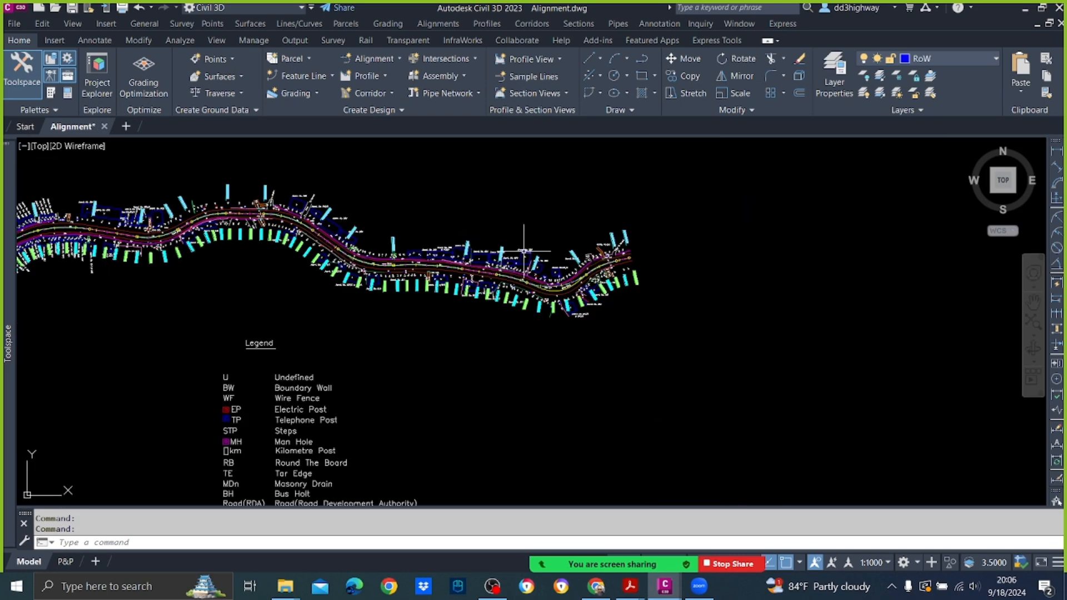
scroll(522, 249, "down", 2)
mouse_move(214, 306)
middle_mouse_down()
mouse_move(350, 153)
mouse_move(449, 159)
middle_mouse_up()
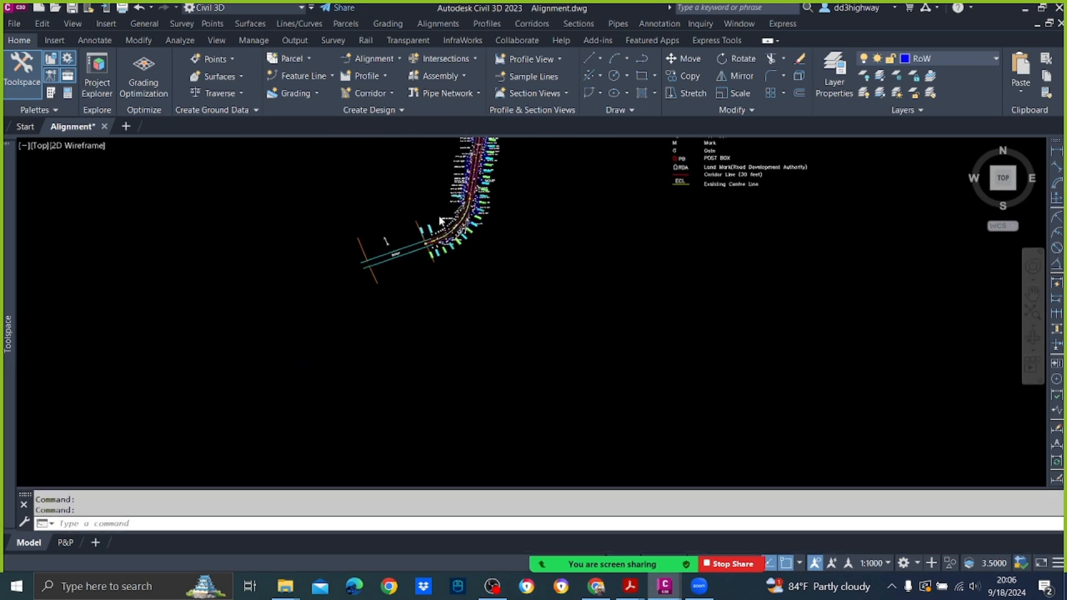
scroll(439, 221, "up", 2)
scroll(416, 216, "up", 3)
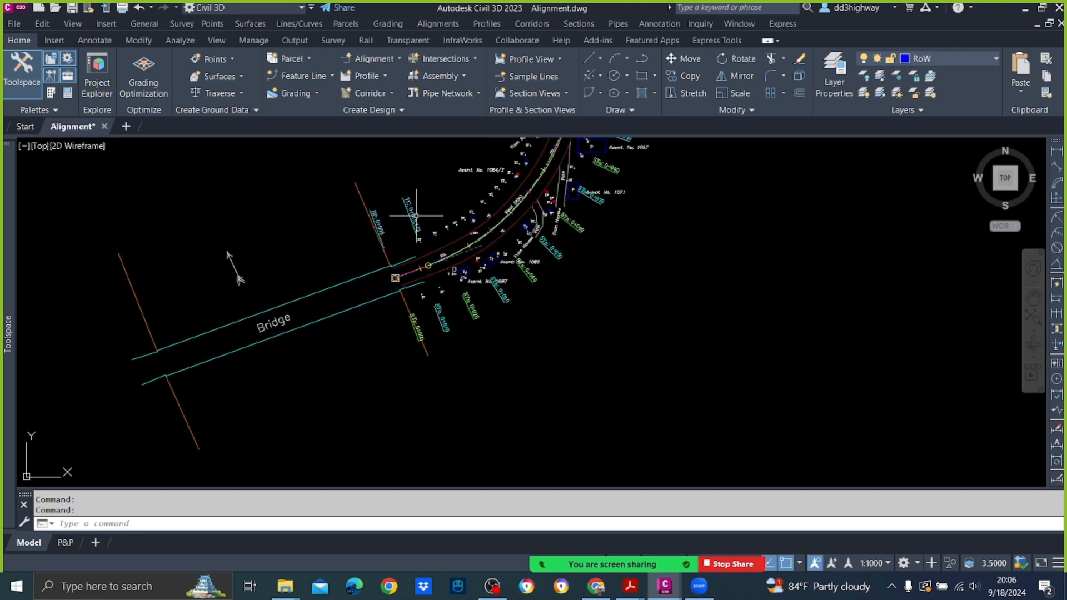
scroll(416, 215, "up", 1)
scroll(481, 321, "up", 3)
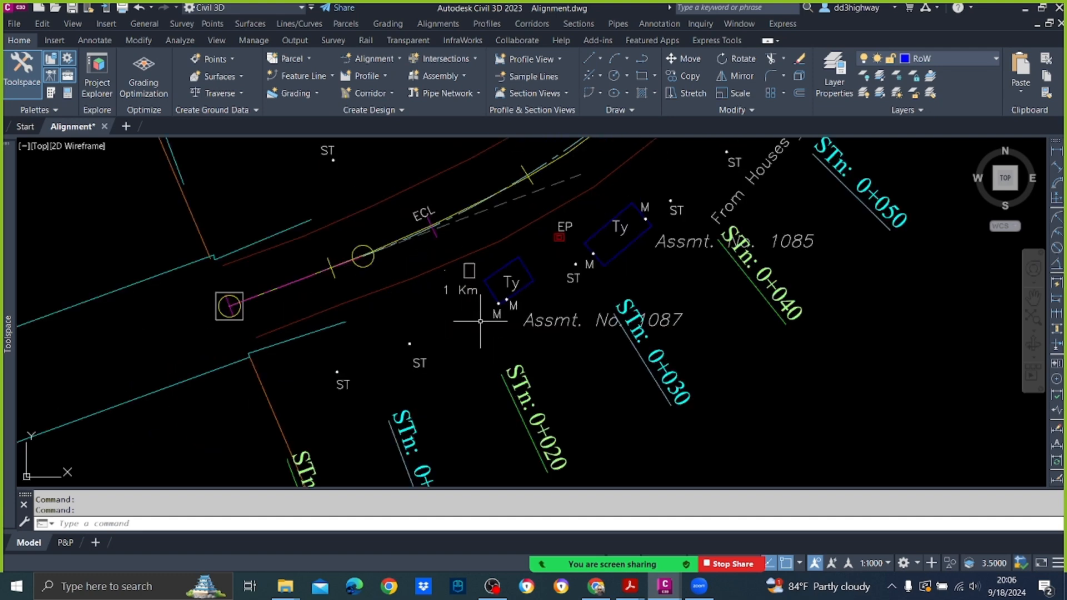
scroll(484, 328, "down", 2)
scroll(455, 389, "up", 1)
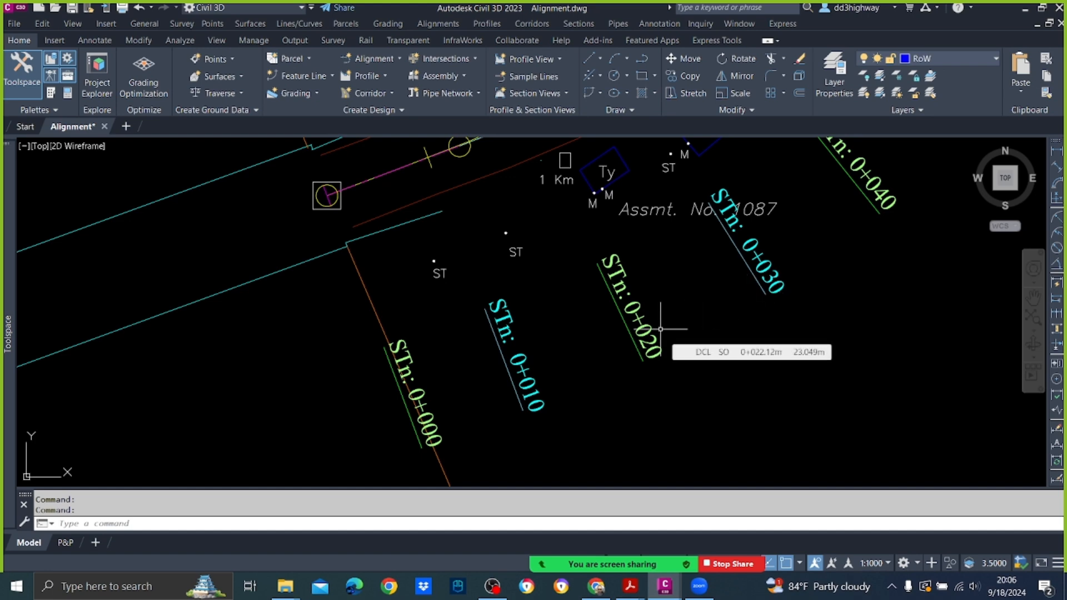
scroll(645, 328, "down", 4)
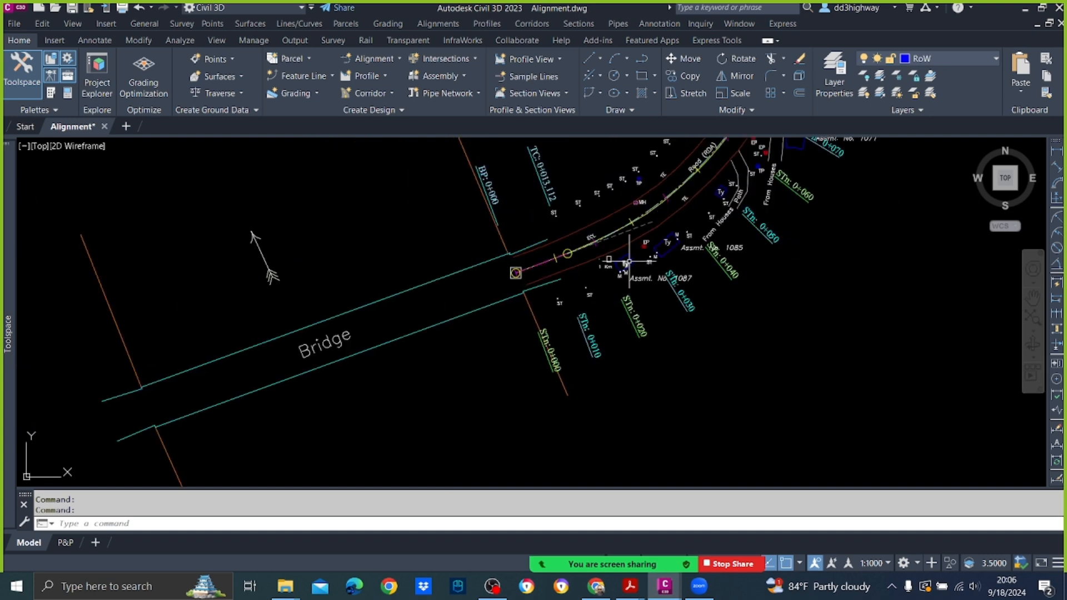
scroll(618, 220, "up", 4)
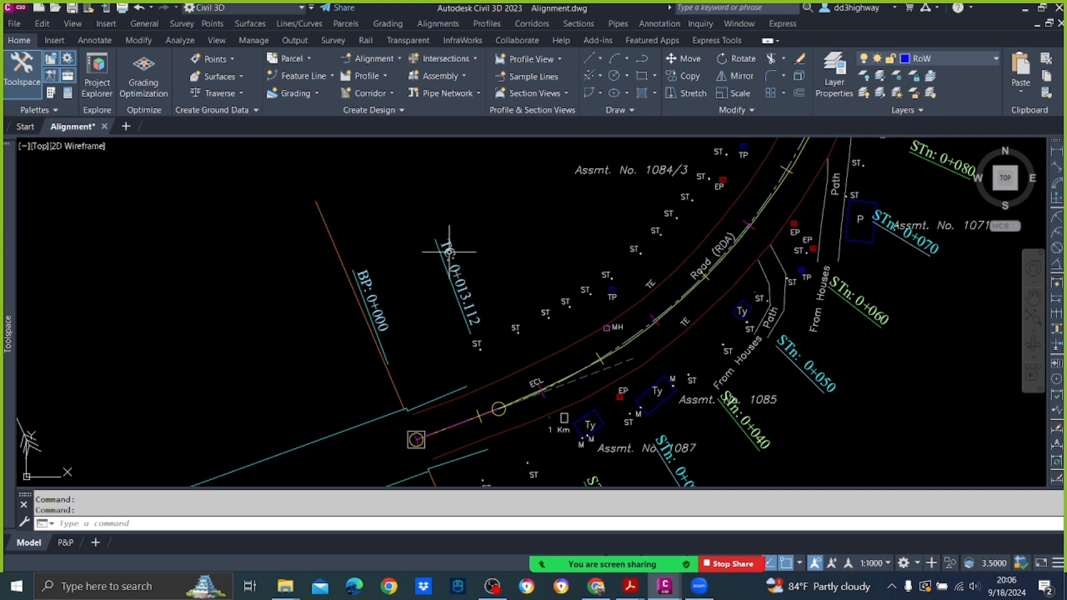
Step: Examine the TC and CT geometry point labels along the road and the centreline ticks near stations 0+060 and 0+070
scroll(456, 281, "down", 6)
scroll(500, 216, "up", 6)
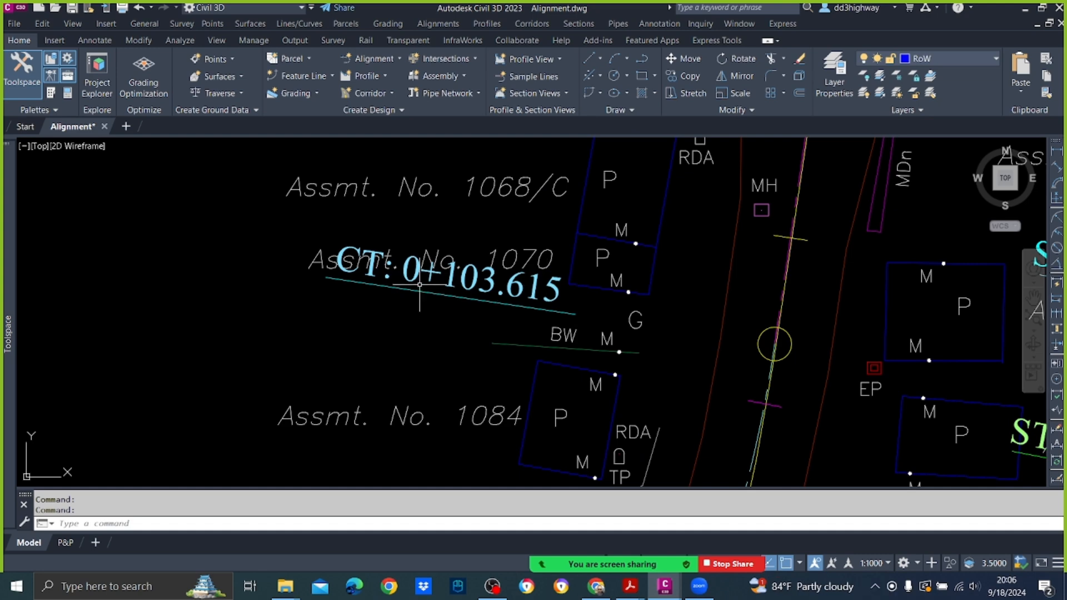
scroll(424, 294, "down", 6)
scroll(518, 187, "up", 7)
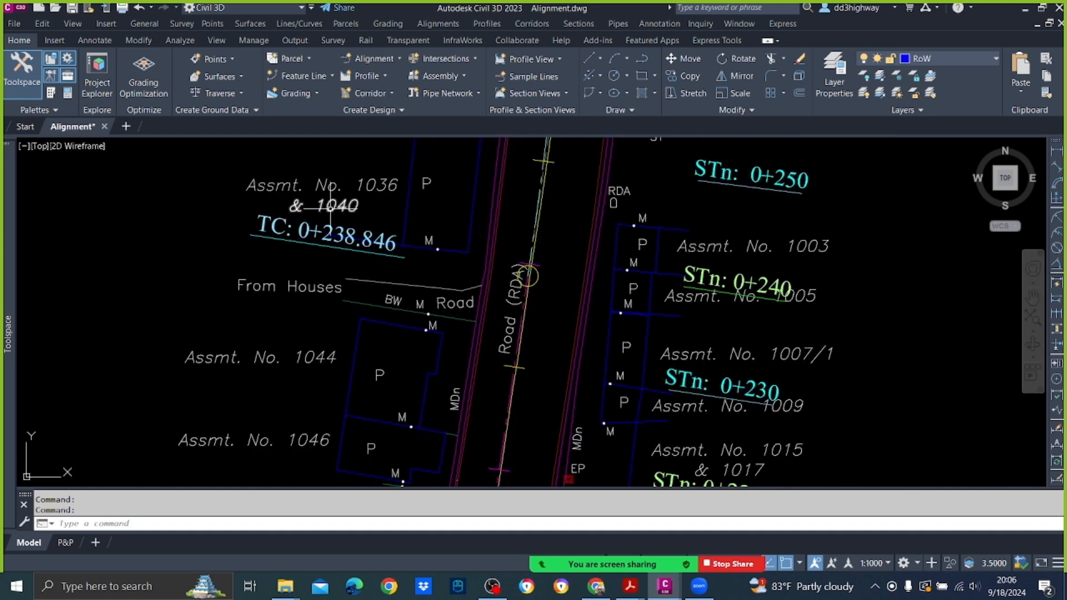
mouse_move(398, 218)
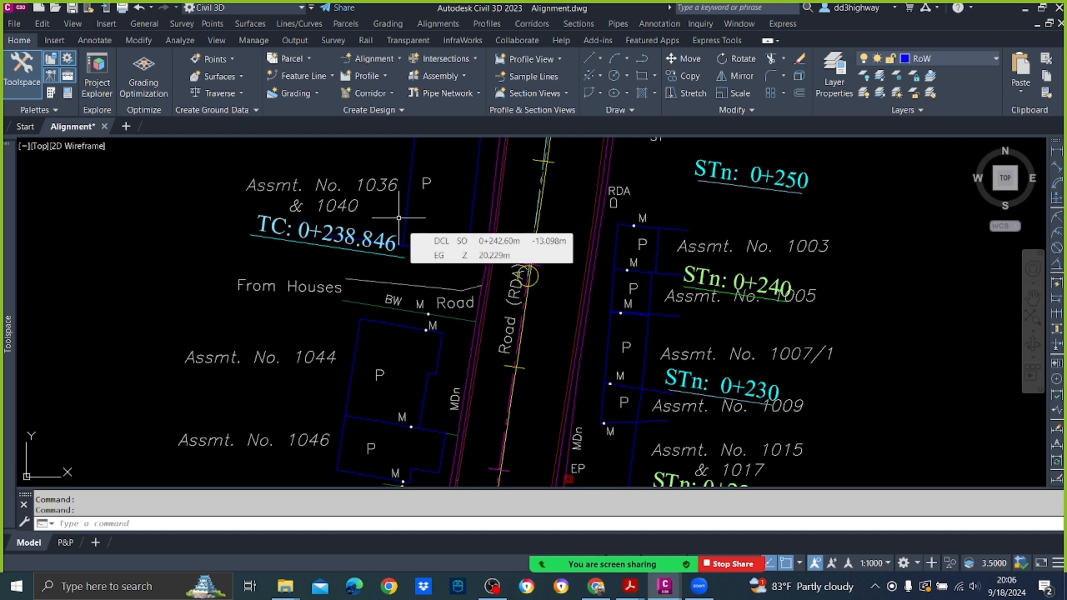
scroll(633, 239, "down", 6)
scroll(638, 283, "up", 7)
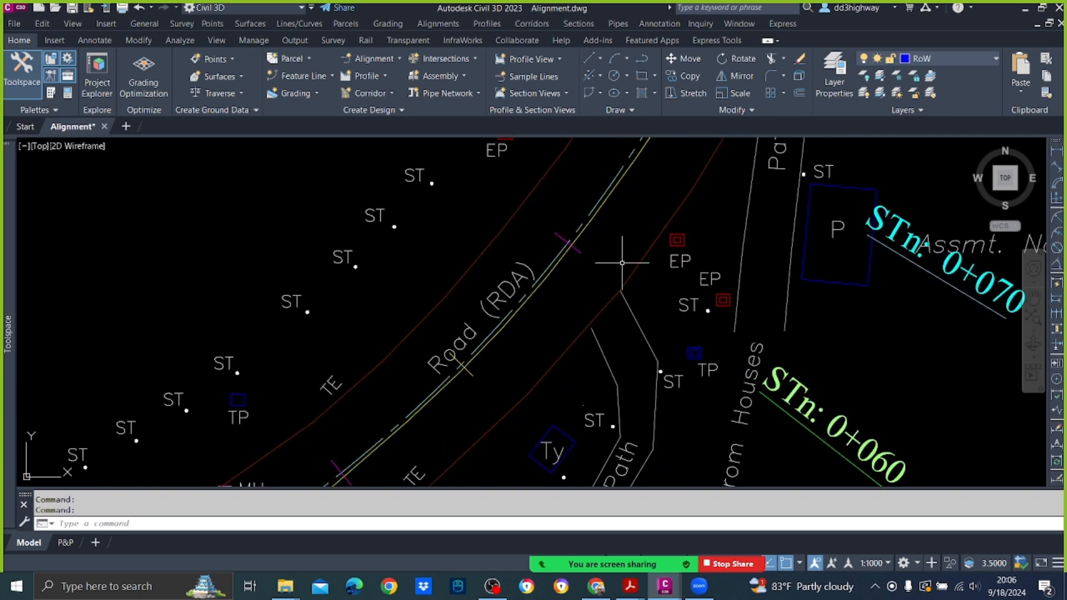
mouse_move(619, 256)
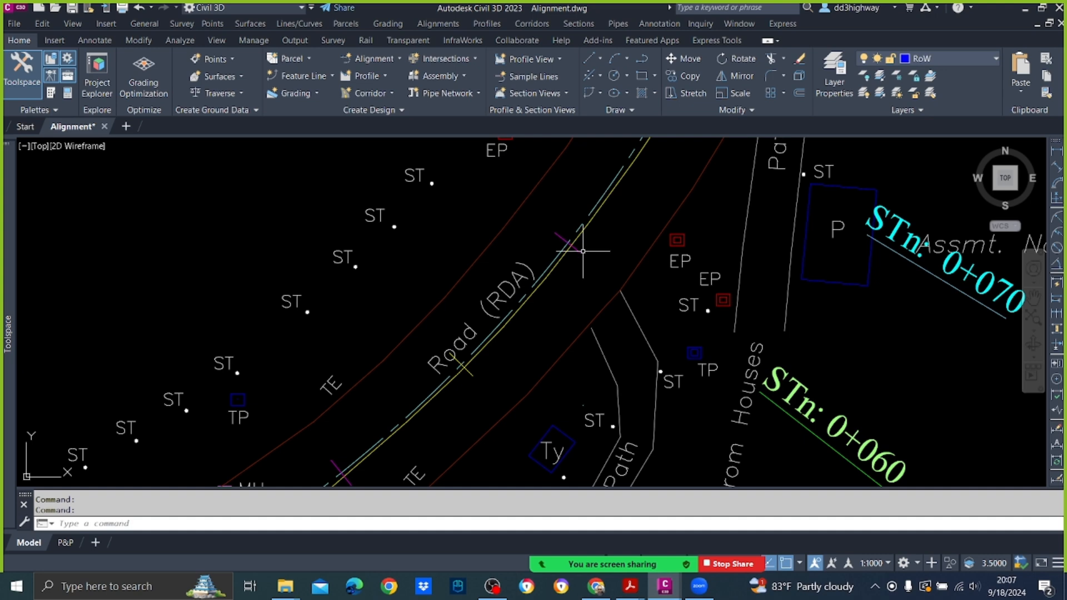
scroll(582, 249, "down", 4)
middle_click_drag(631, 211, 583, 299)
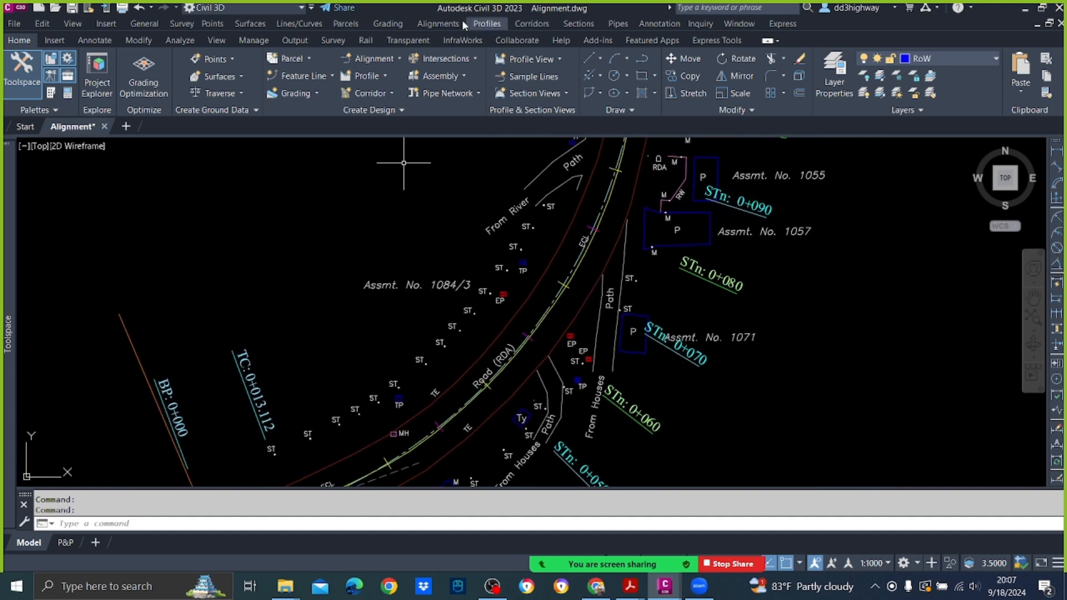
left_click(445, 25)
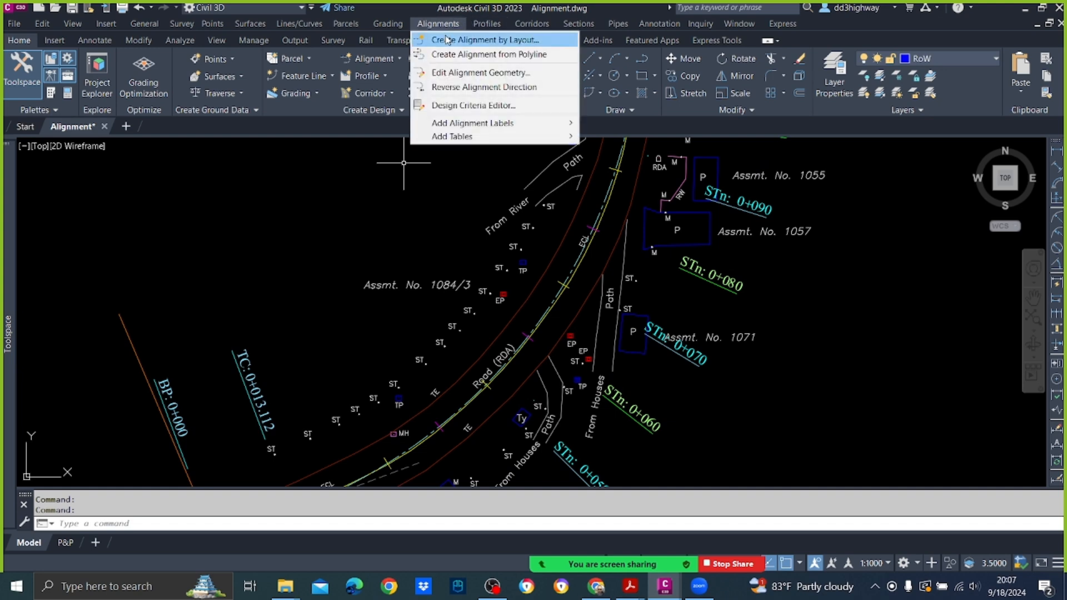
mouse_move(533, 136)
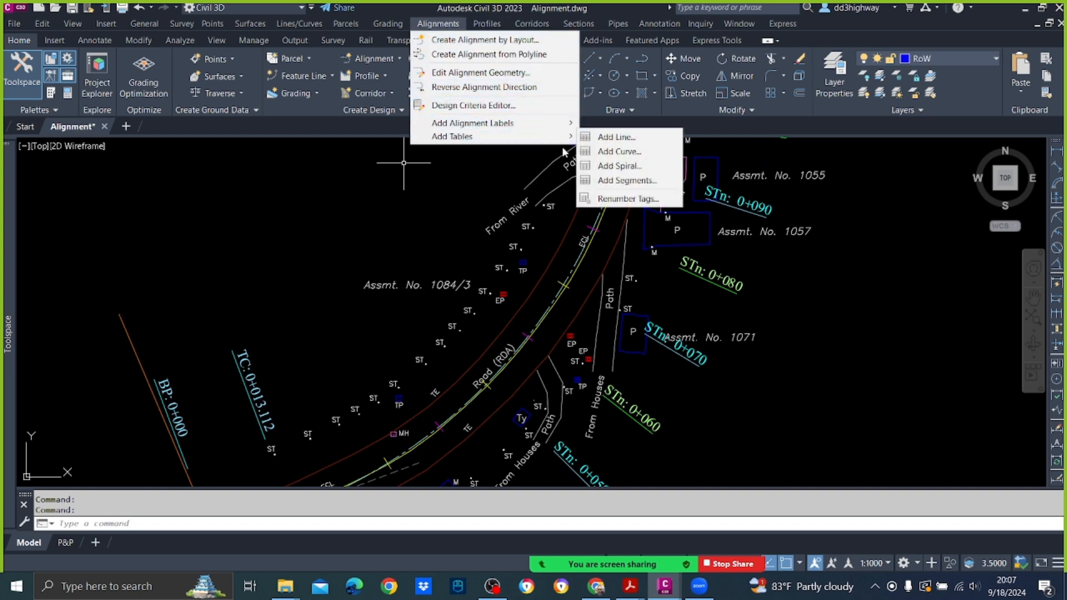
left_click(653, 200)
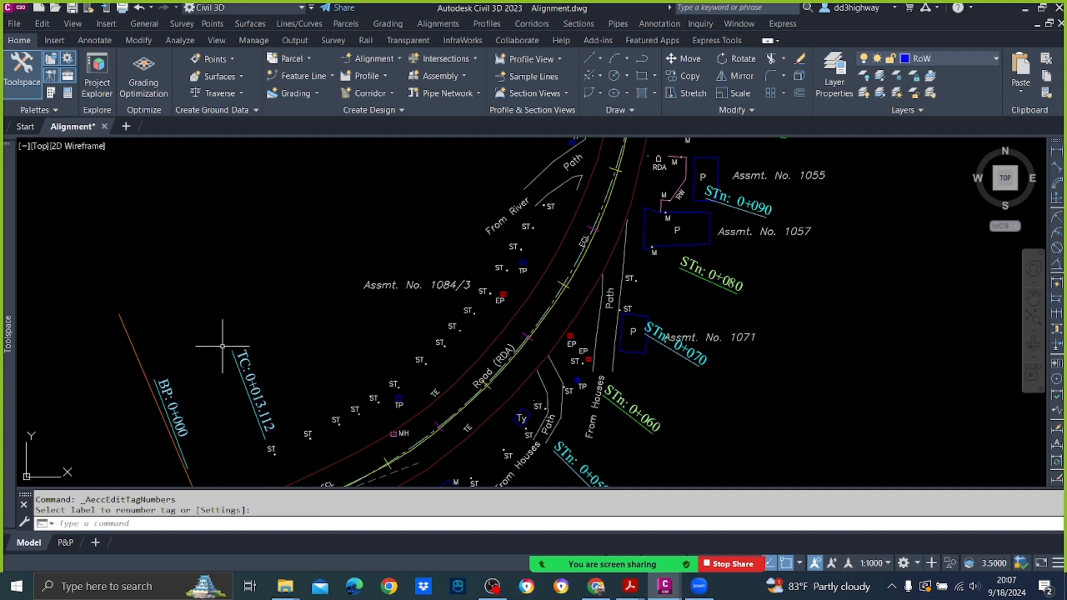
Step: In the Renumber Tags settings, set the table tag creation starting number to 1 for both lines and curves
left_click(454, 26)
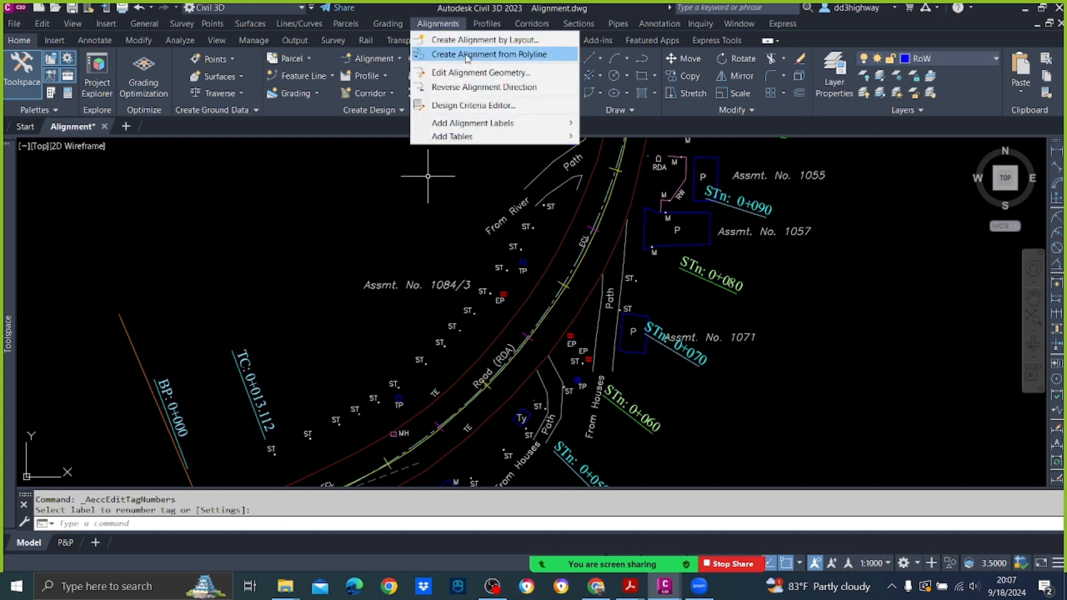
mouse_move(482, 138)
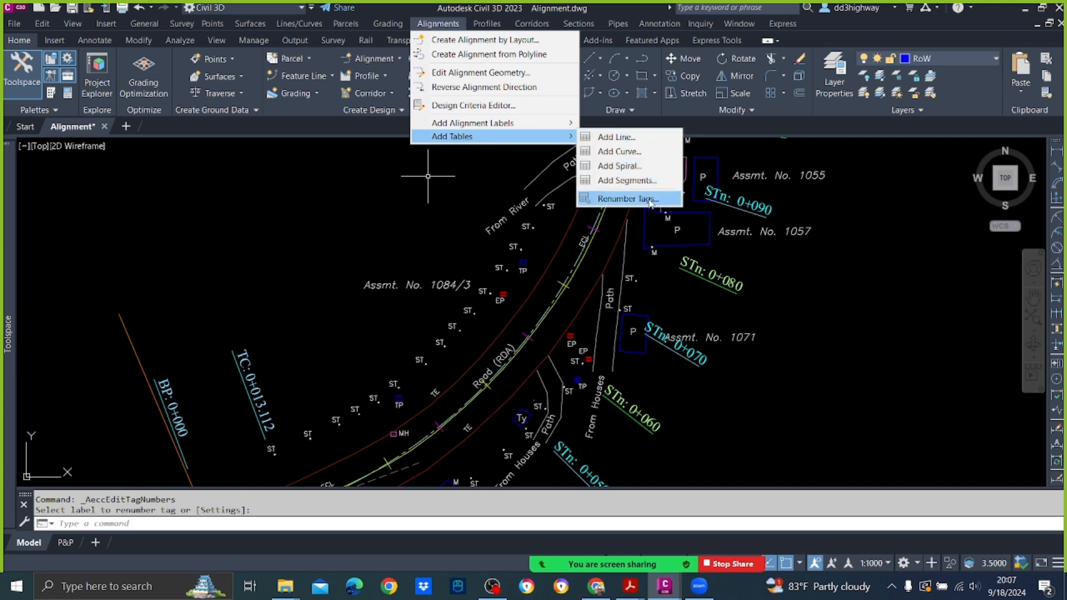
left_click(622, 199)
type("s")
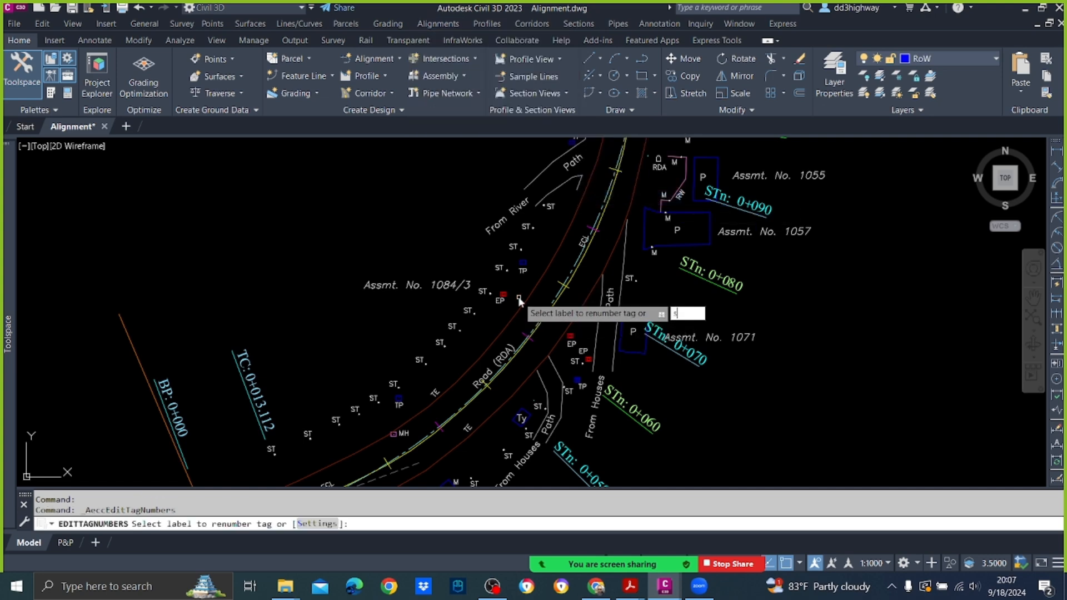
key("Return")
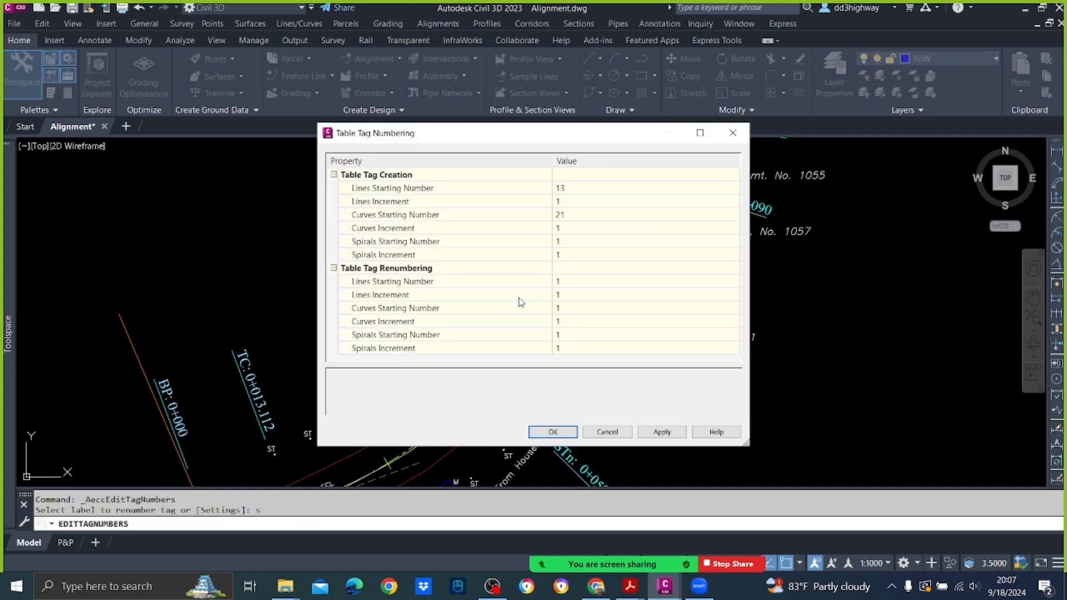
left_click(579, 189)
type("1")
left_click(574, 215)
type("1")
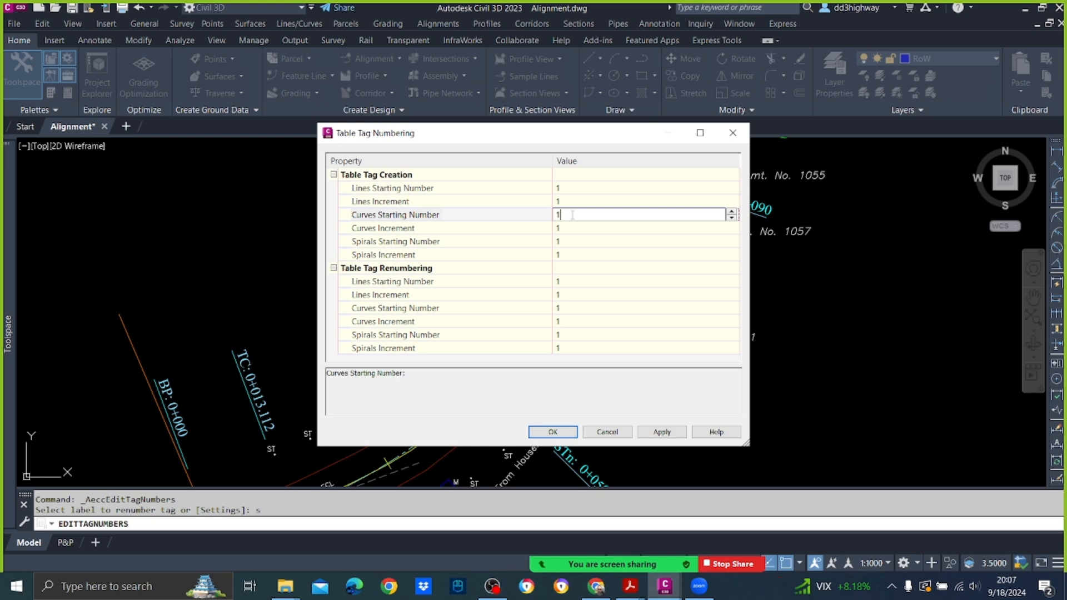
left_click(662, 433)
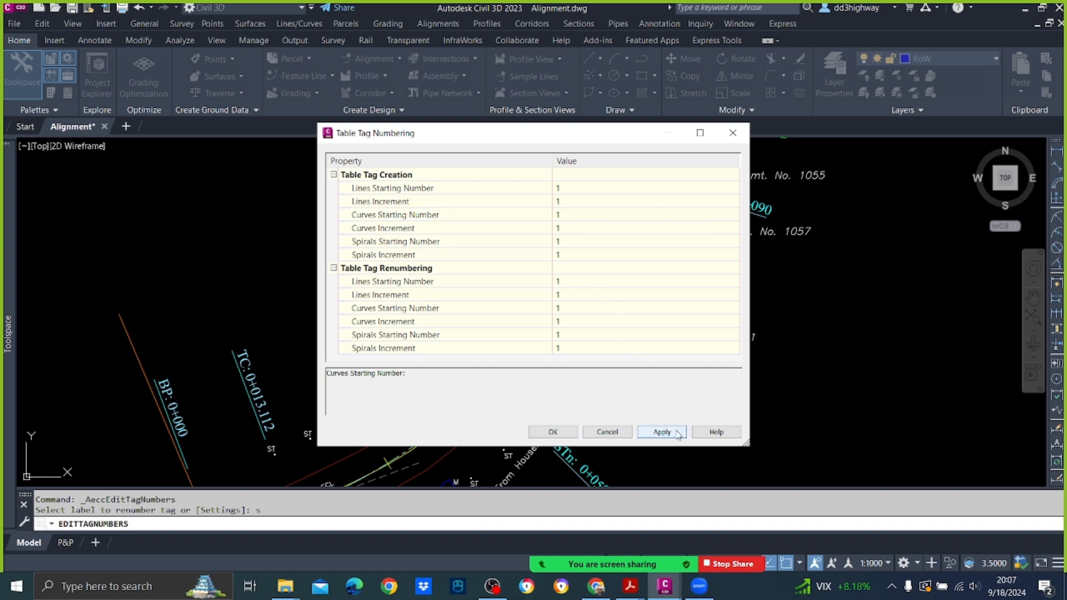
left_click(547, 437)
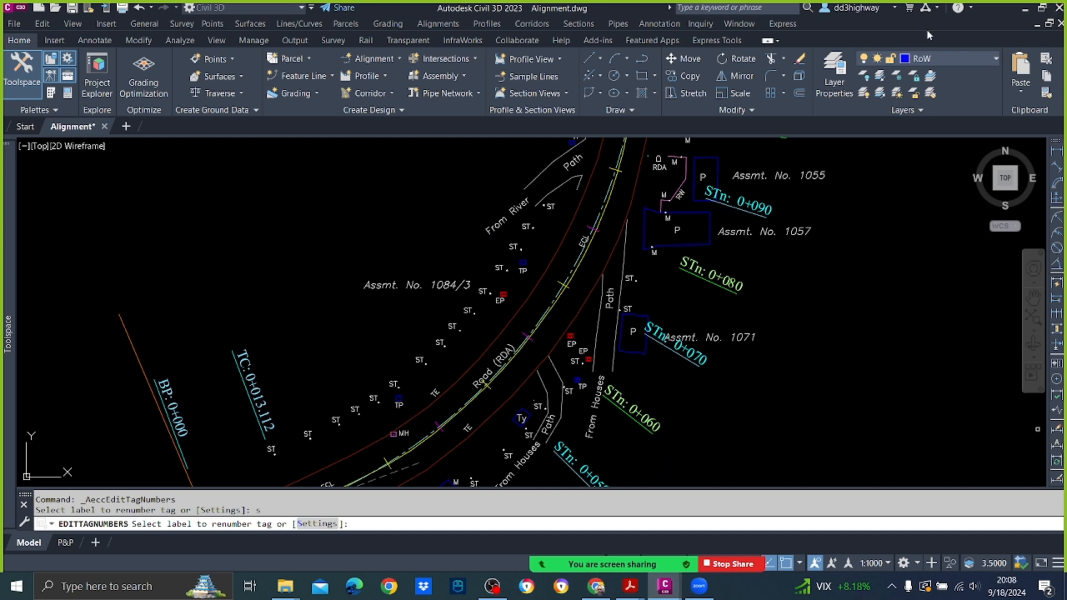
Step: Add Multiple Segment labels to the DCL centreline alignment
left_click(437, 26)
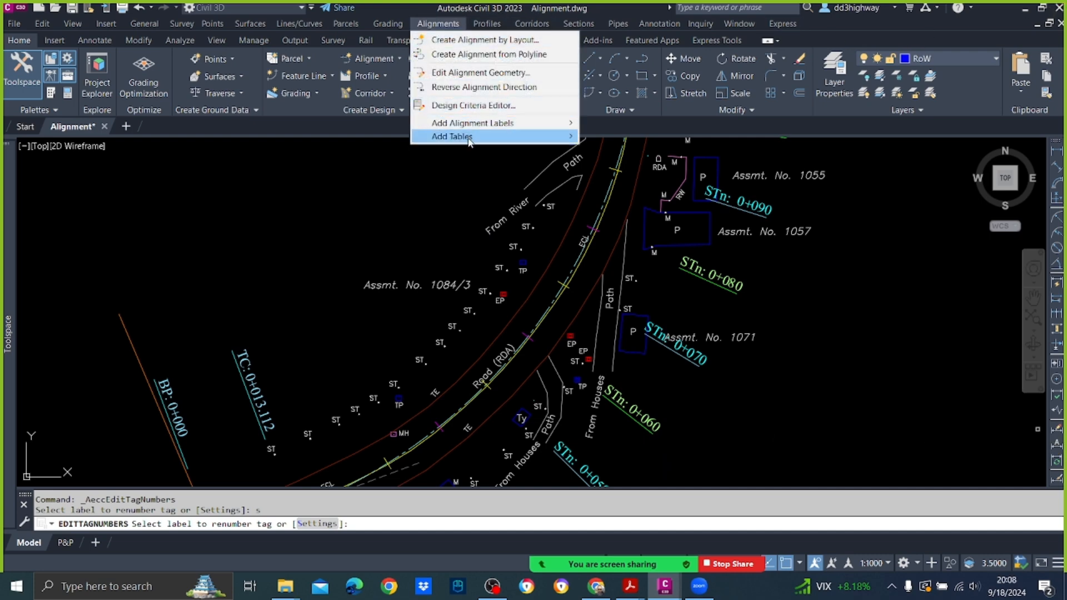
mouse_move(472, 128)
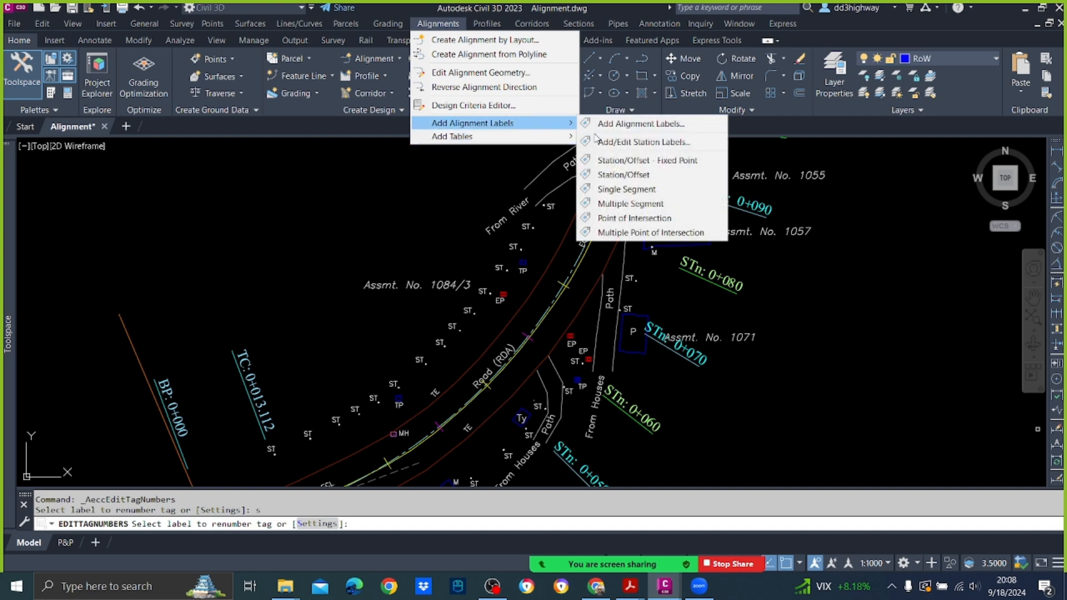
left_click(677, 205)
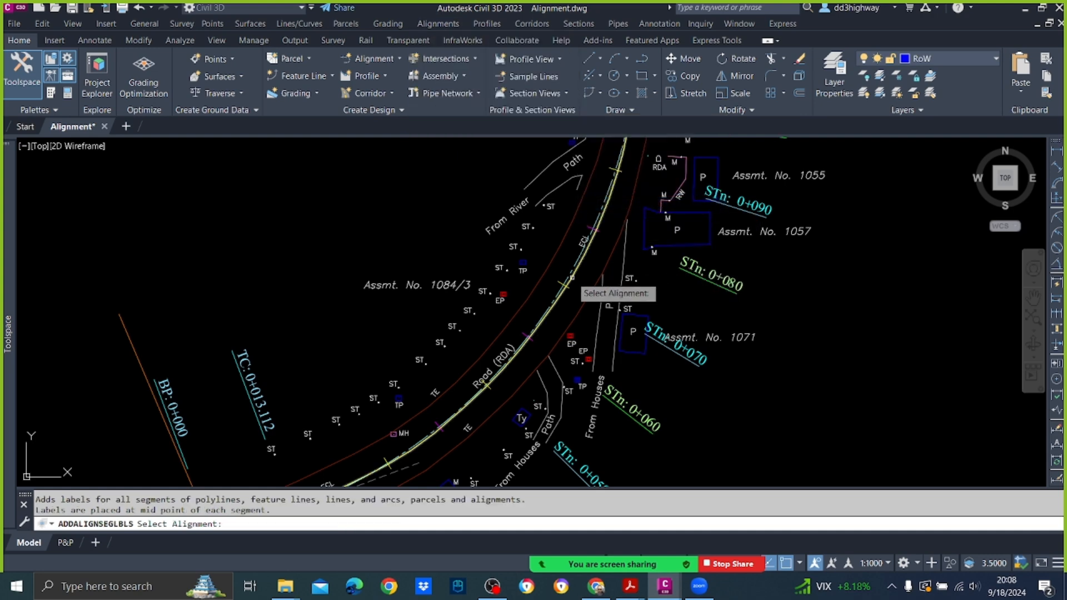
left_click(571, 272)
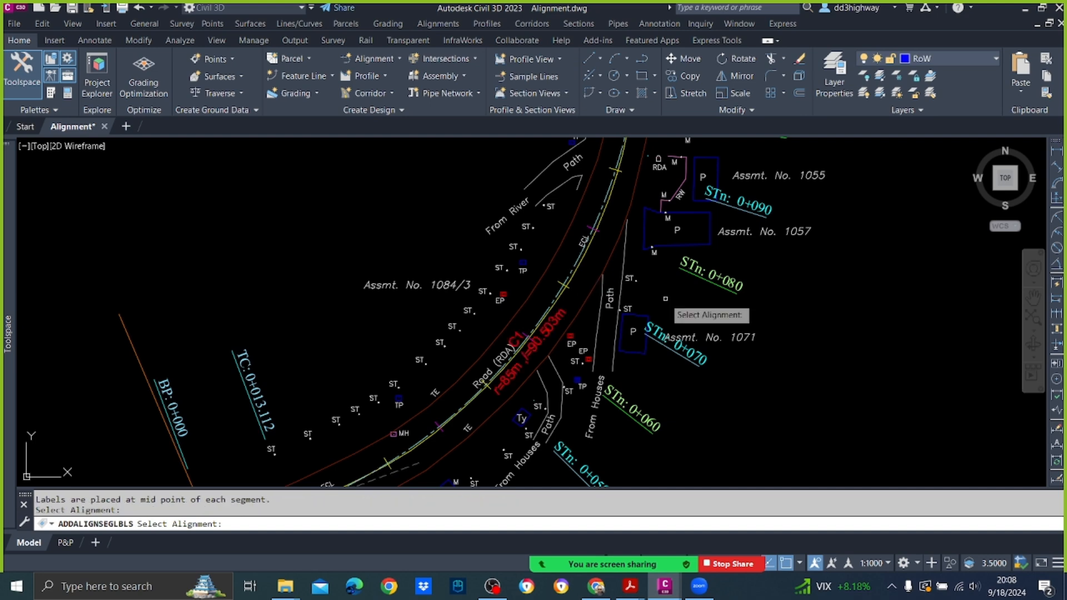
Step: Finish adding segment labels and examine the labels on the first tangent L1 and curve C1
key("Escape")
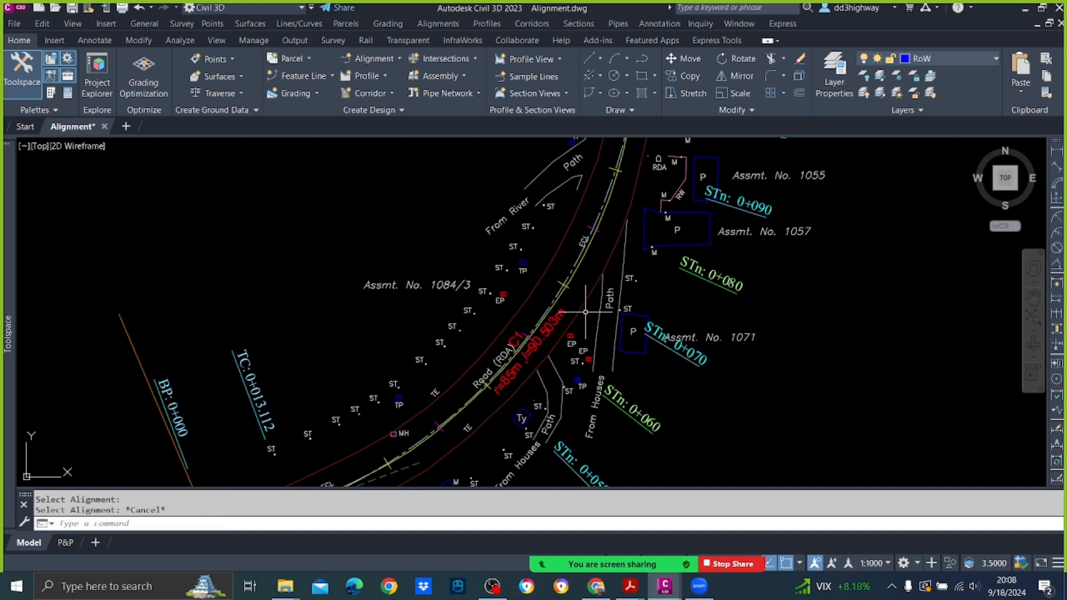
scroll(507, 403, "up", 4)
scroll(500, 352, "down", 8)
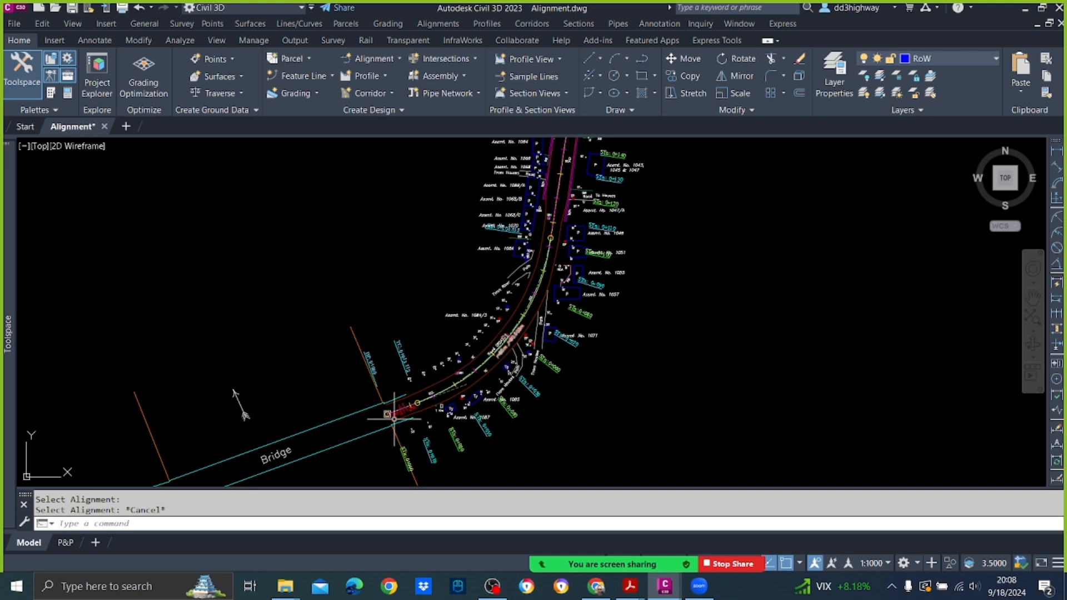
scroll(404, 409, "up", 8)
mouse_move(431, 373)
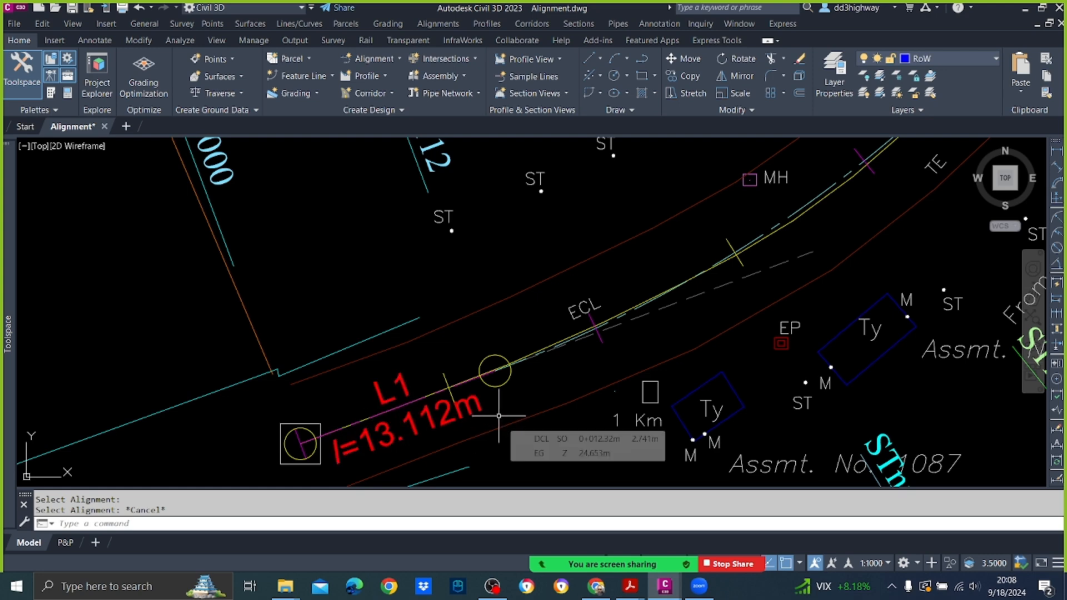
scroll(499, 416, "down", 5)
scroll(644, 303, "up", 6)
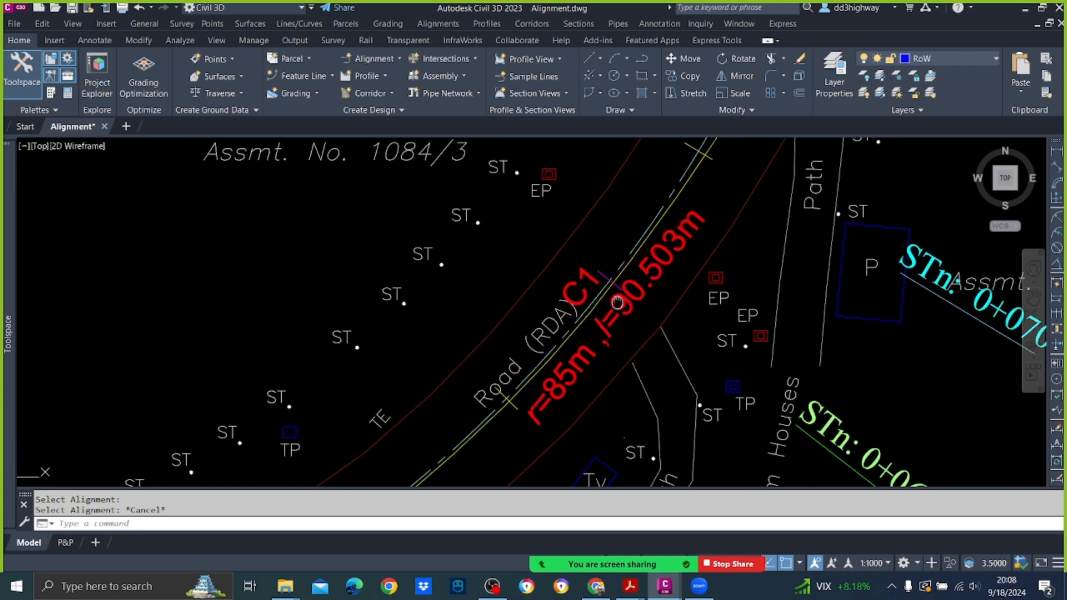
middle_click_drag(644, 350, 455, 357)
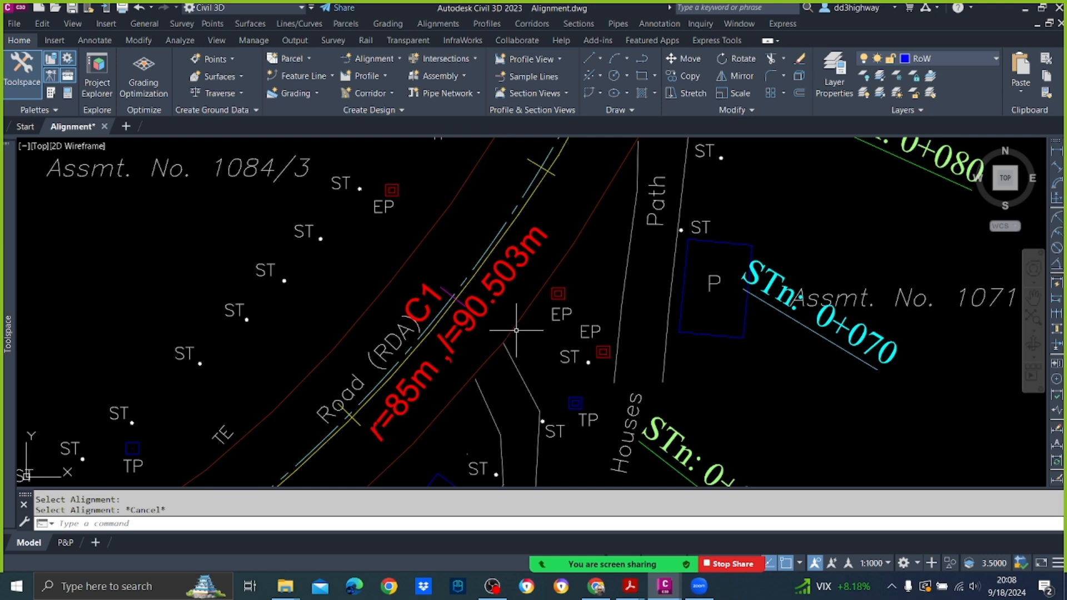
scroll(522, 341, "down", 6)
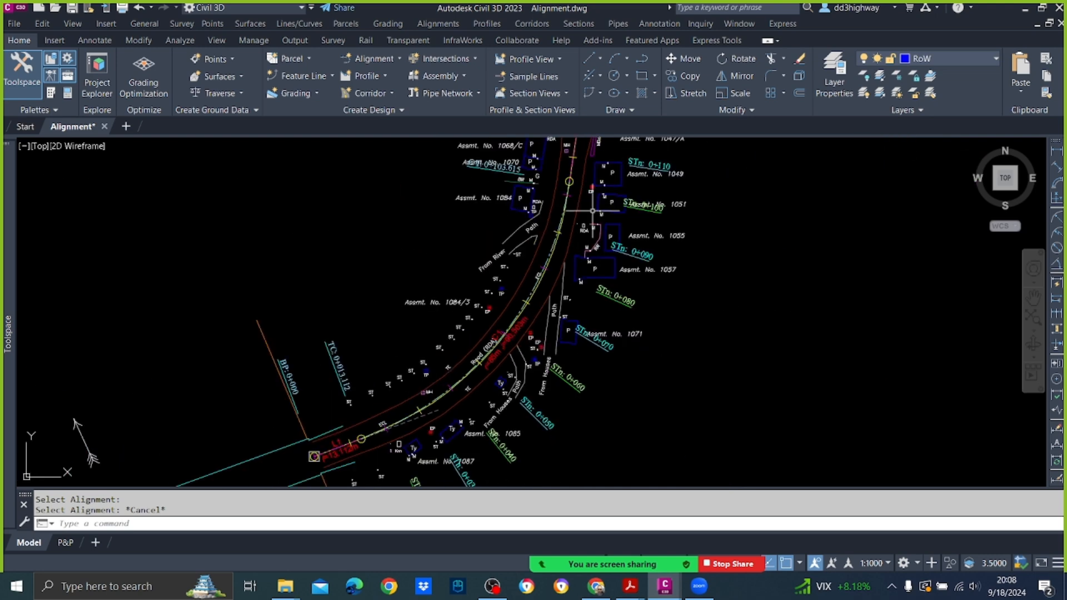
Step: Examine the segment labels on tangent L2 and curve C2 farther along the DCL centreline
middle_click_drag(594, 210, 525, 552)
scroll(557, 306, "up", 5)
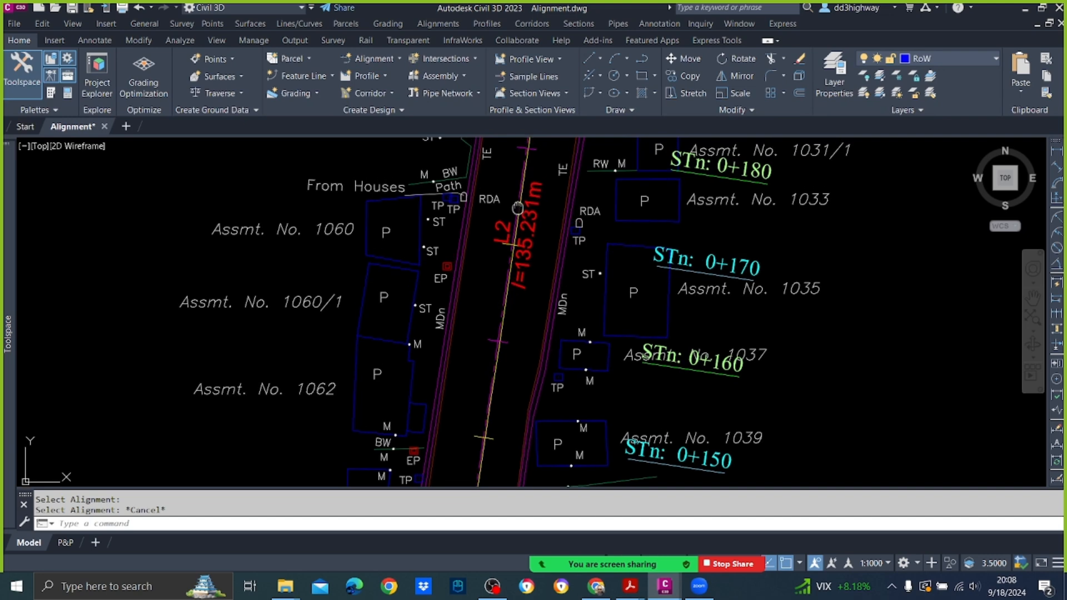
middle_click_drag(477, 197, 504, 342)
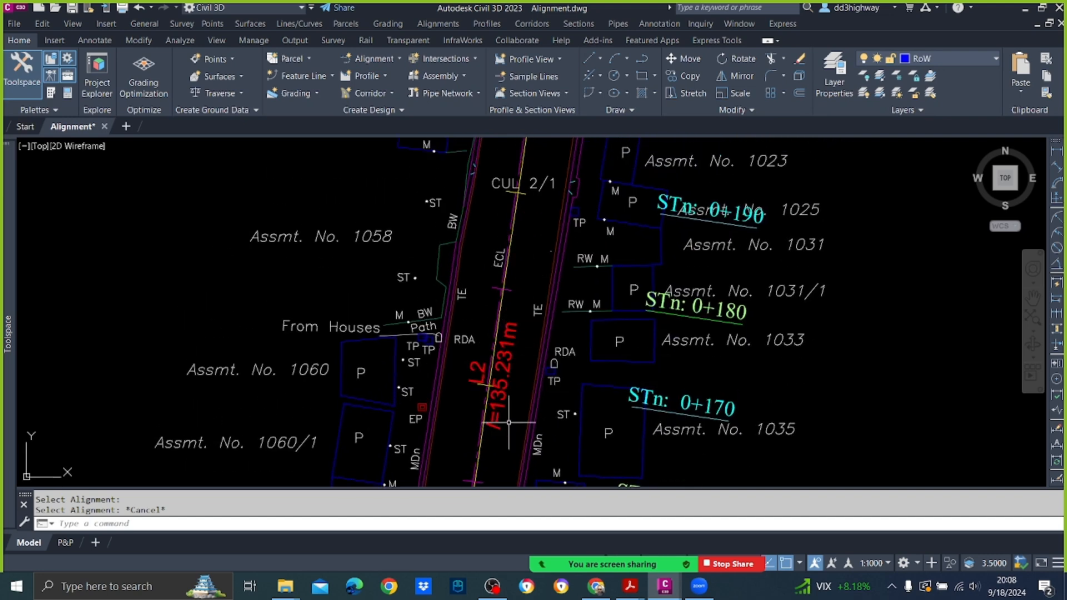
scroll(508, 423, "down", 8)
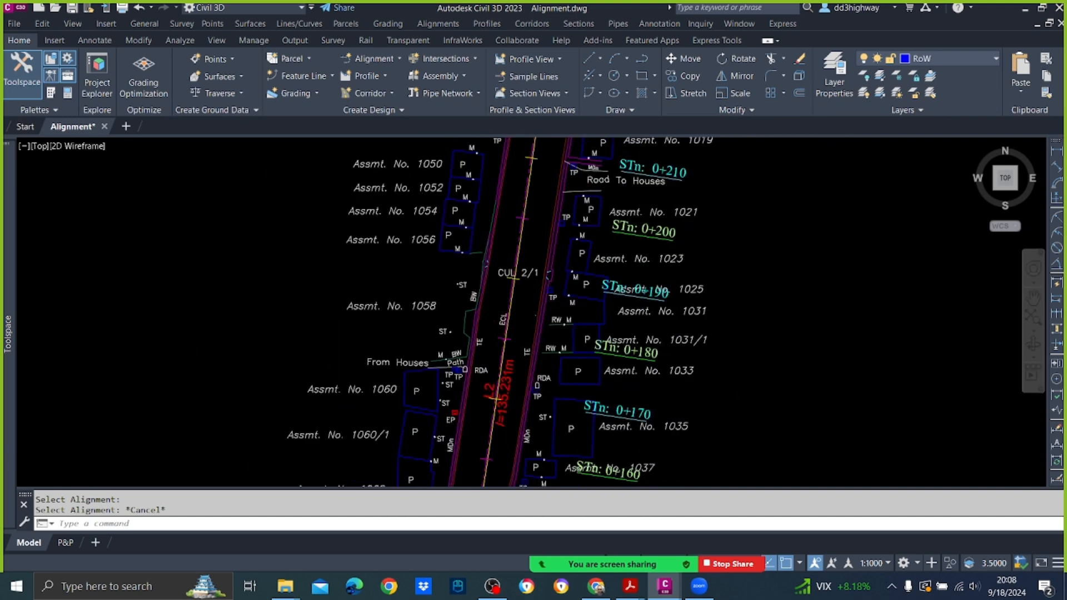
scroll(511, 413, "up", 7)
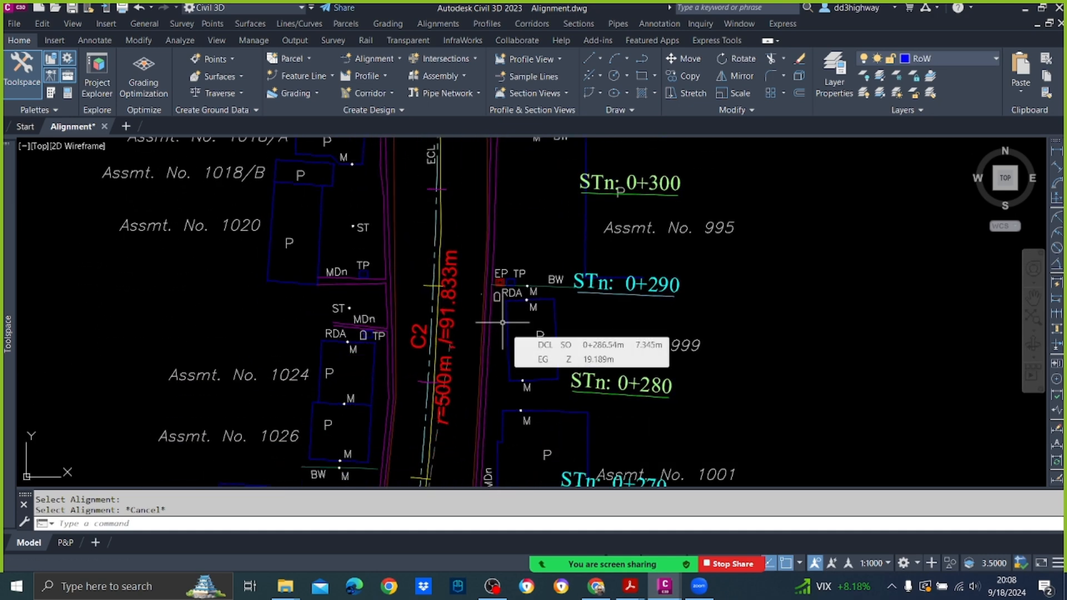
scroll(494, 356, "down", 4)
scroll(486, 389, "up", 2)
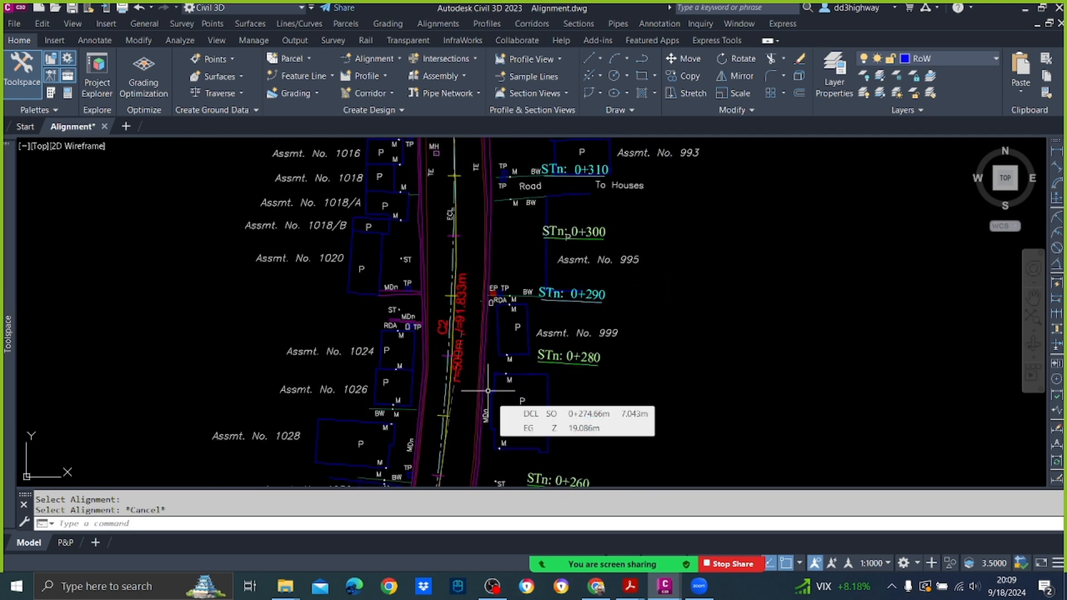
scroll(461, 319, "up", 5)
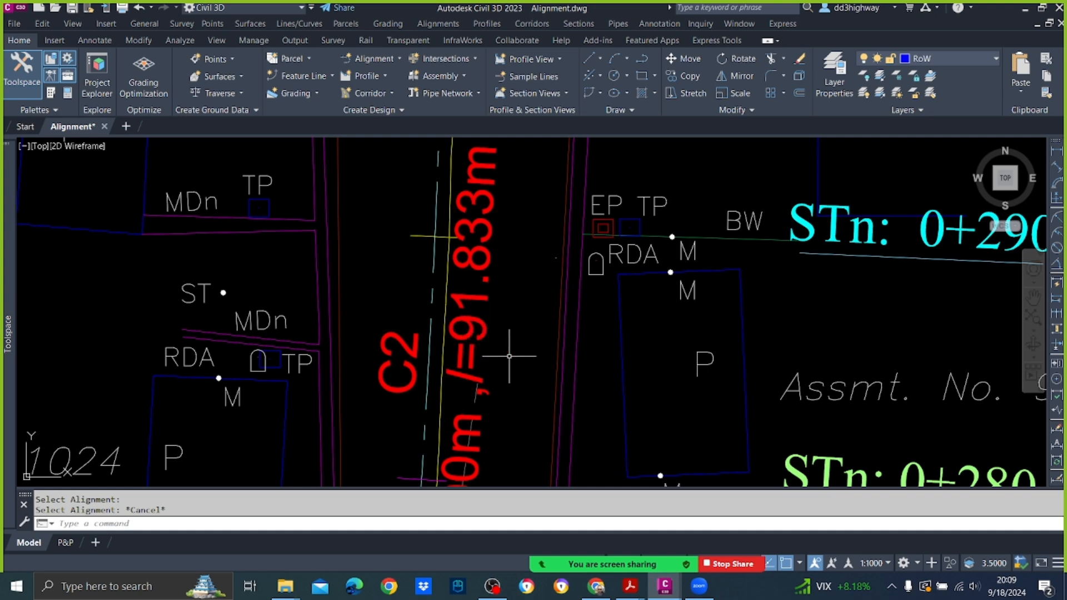
scroll(509, 356, "down", 4)
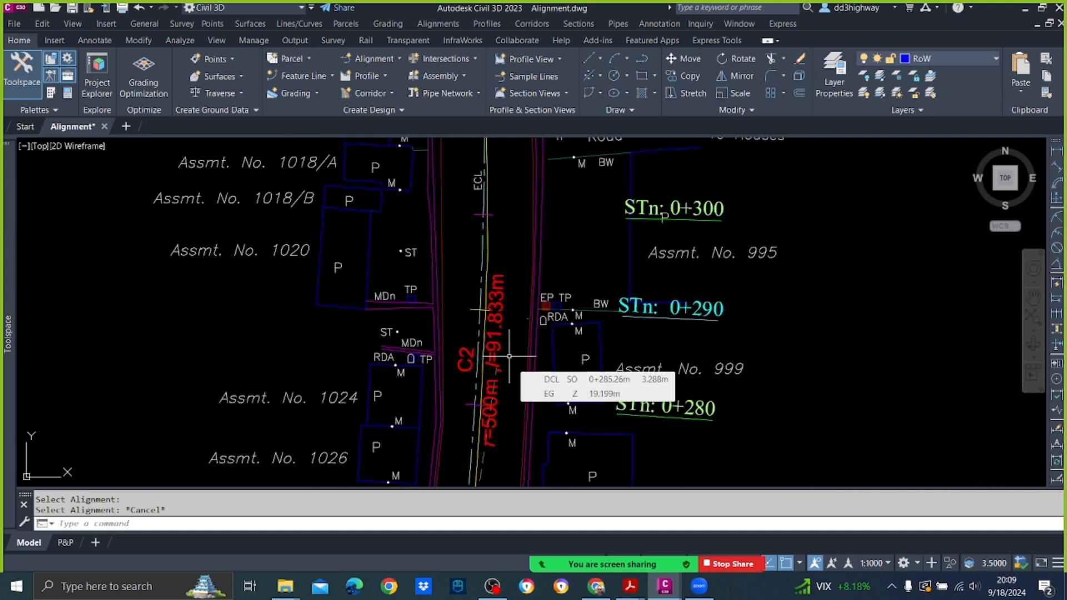
scroll(503, 256, "up", 2)
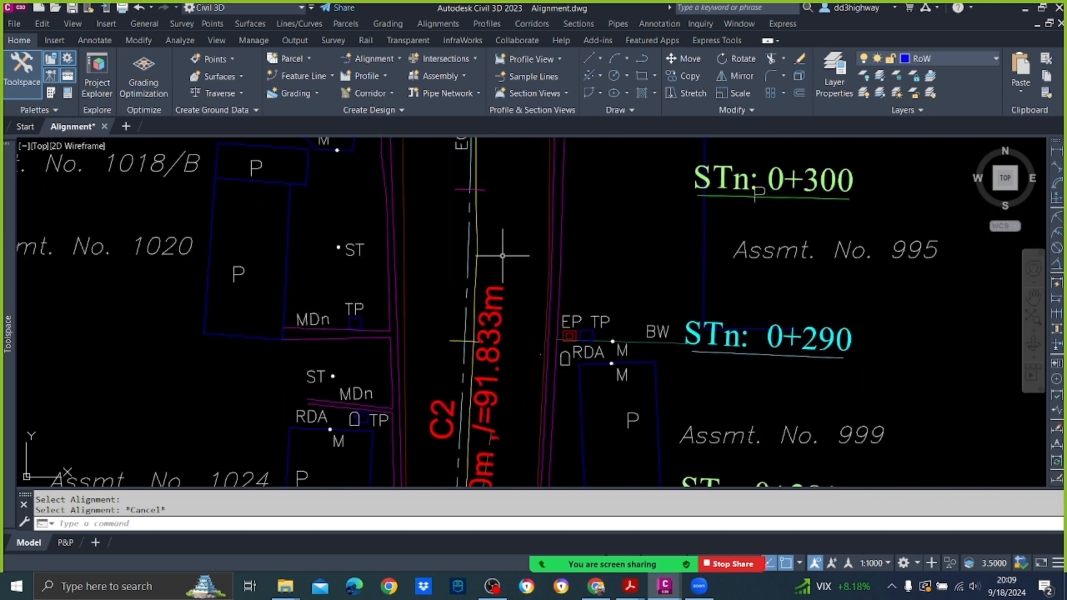
Step: Open the DCL alignment for geometry editing and display the layout parameters of curve C2
left_click(466, 244)
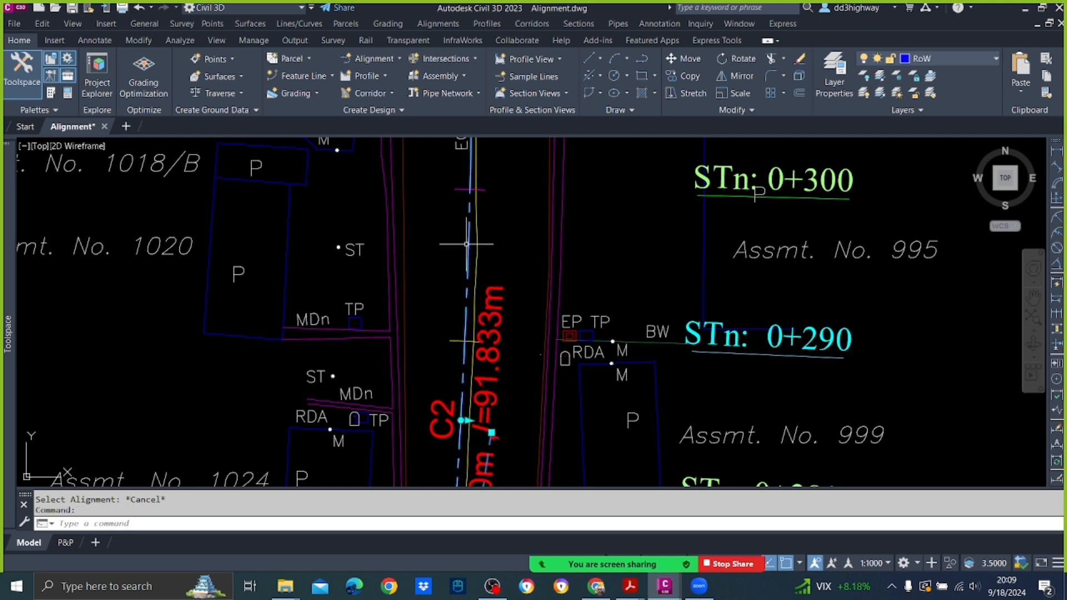
right_click(466, 244)
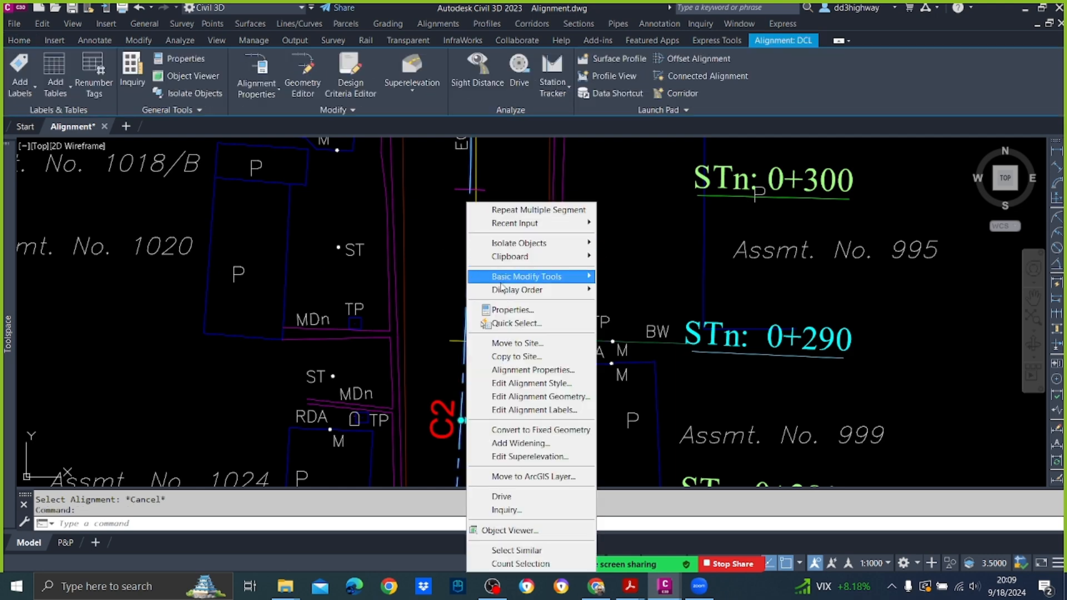
left_click(558, 397)
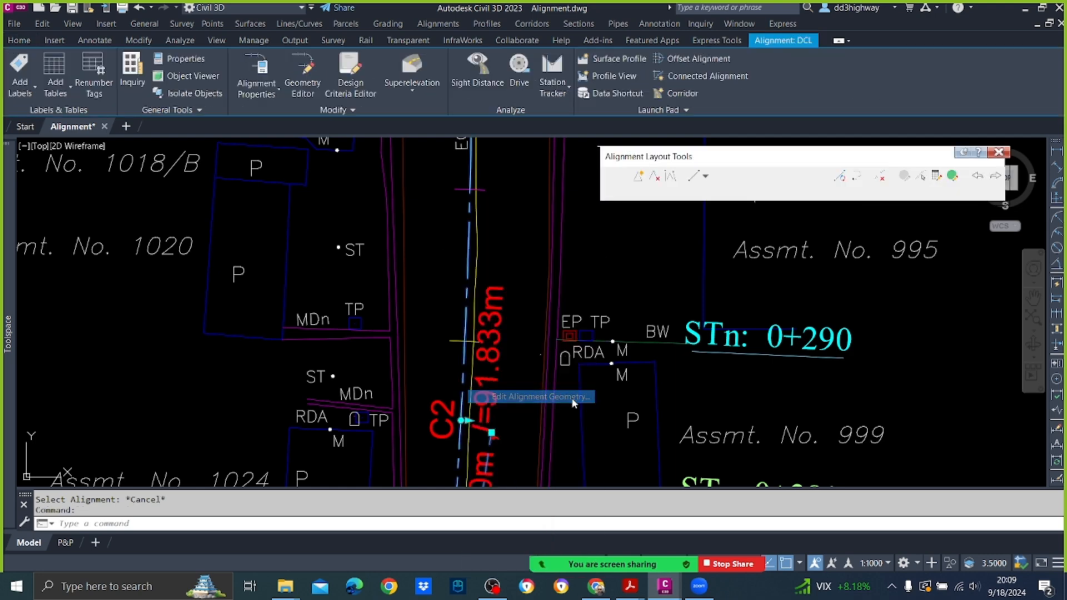
left_click(922, 176)
left_click(470, 441)
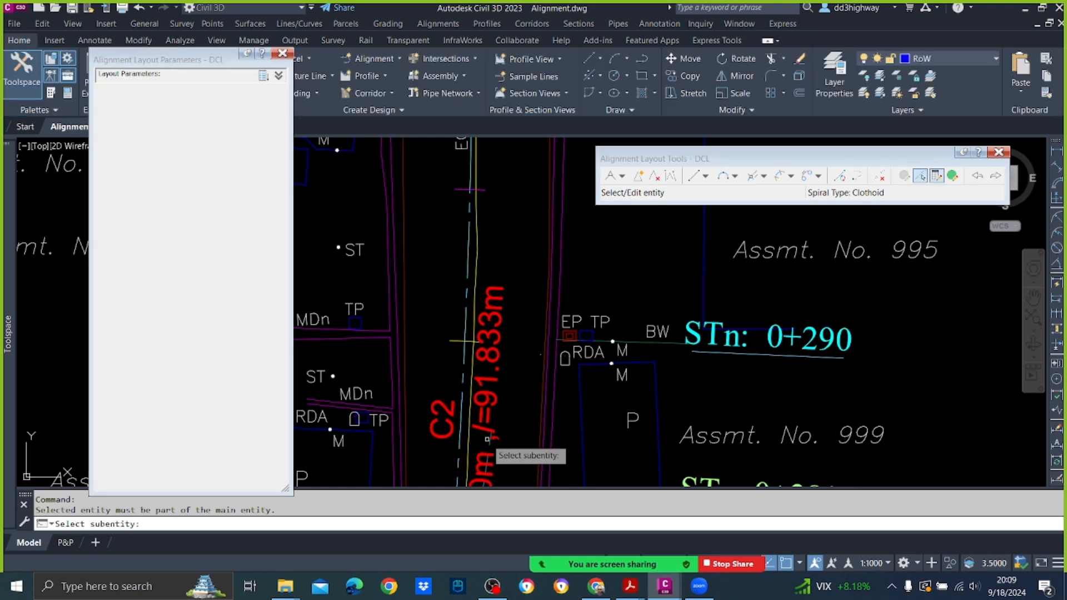
left_click(464, 417)
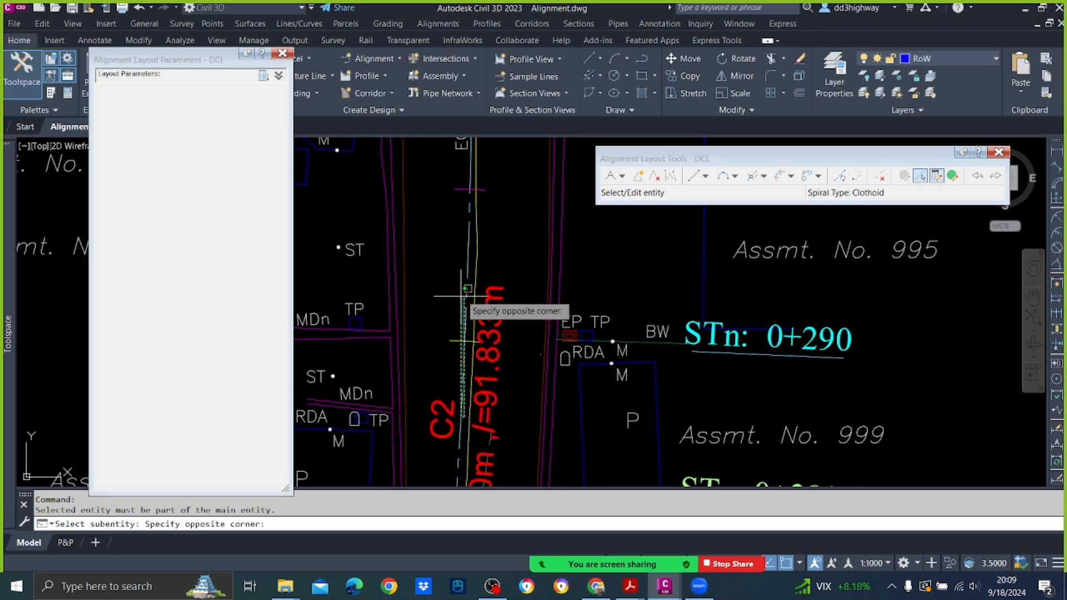
left_click(467, 373)
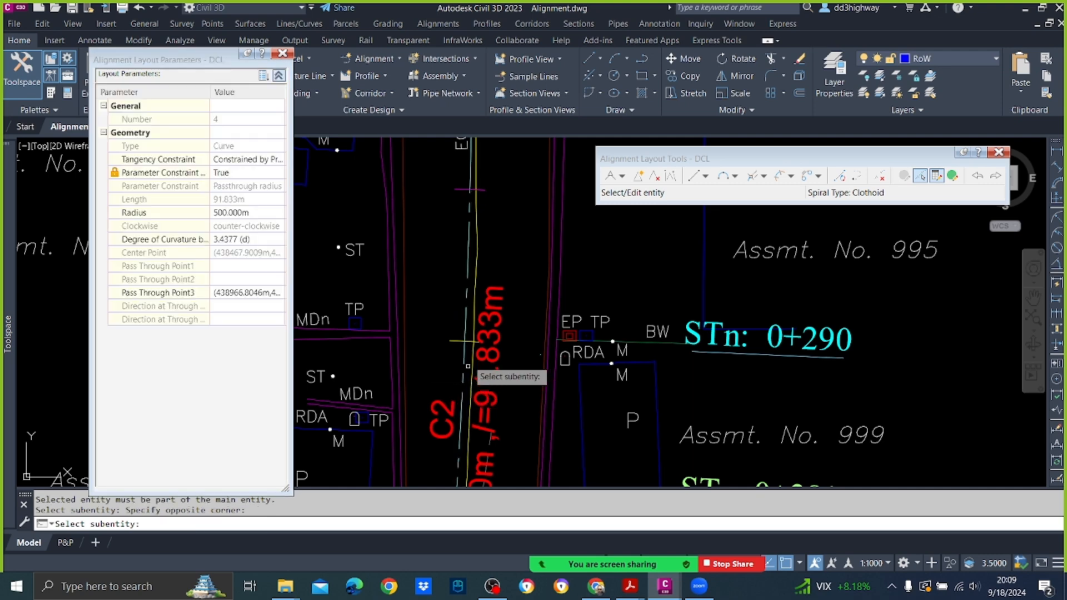
left_click(465, 358)
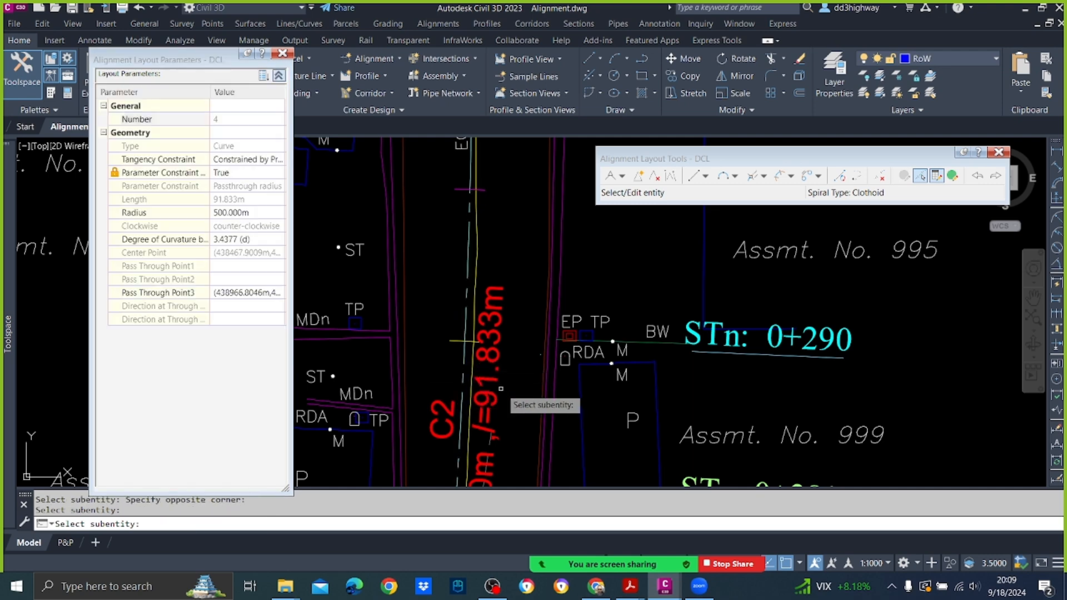
Step: Set the radius of curve C2 to 400 m and check the curve's label in the drawing
left_click(261, 214)
type("400")
key("Return")
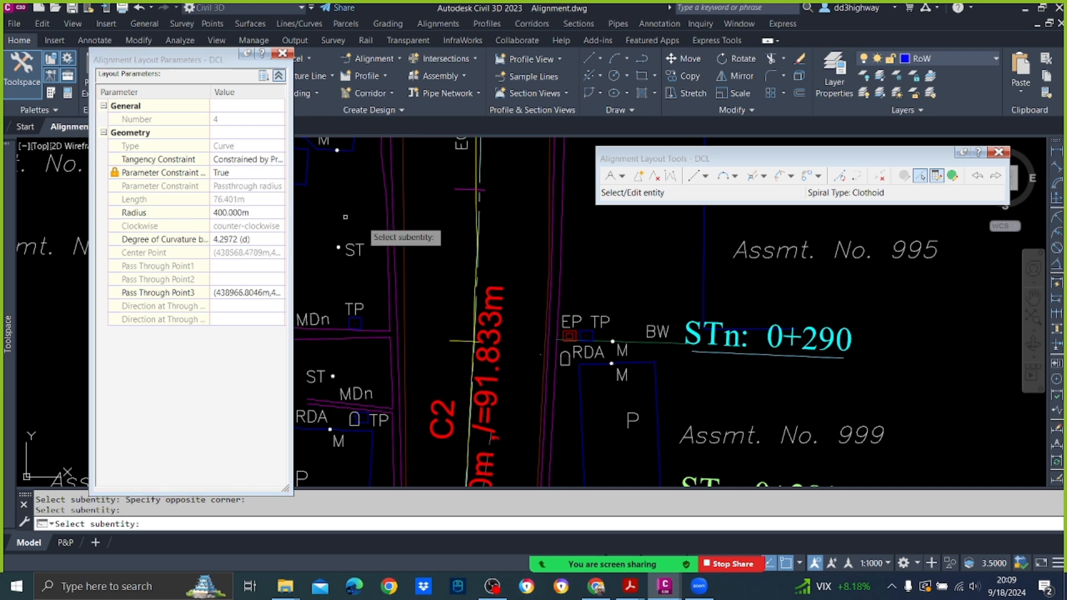
scroll(503, 268, "down", 4)
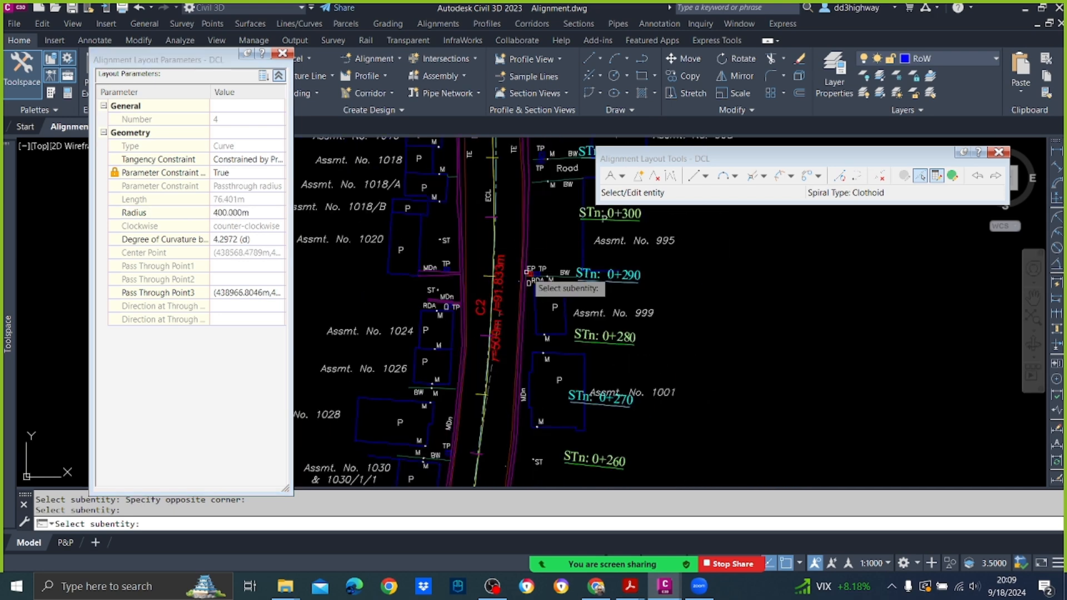
scroll(511, 245, "down", 3)
scroll(521, 235, "up", 5)
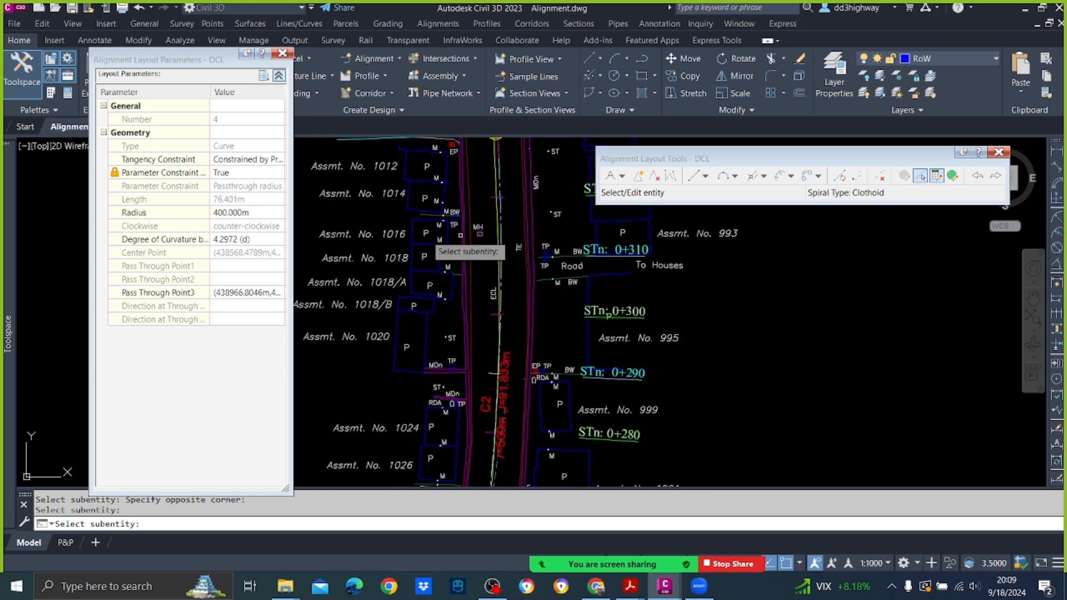
Step: Set the radius of curve C2 to 450 m, check its label and close the alignment geometry editing windows
left_click(272, 216)
type("450")
key("Return")
key("Escape")
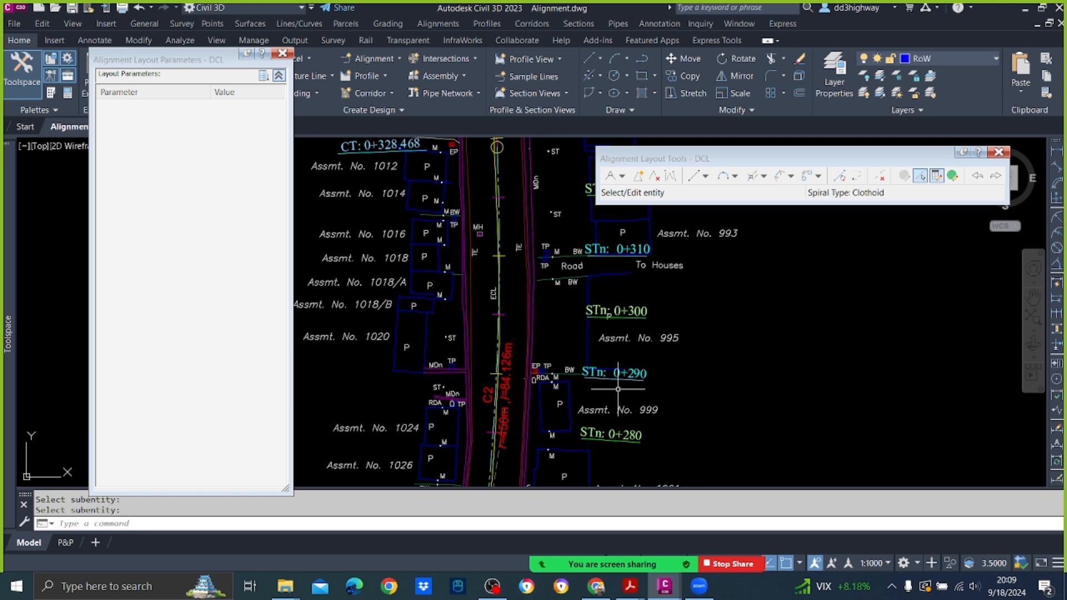
scroll(516, 394, "up", 3)
mouse_move(519, 393)
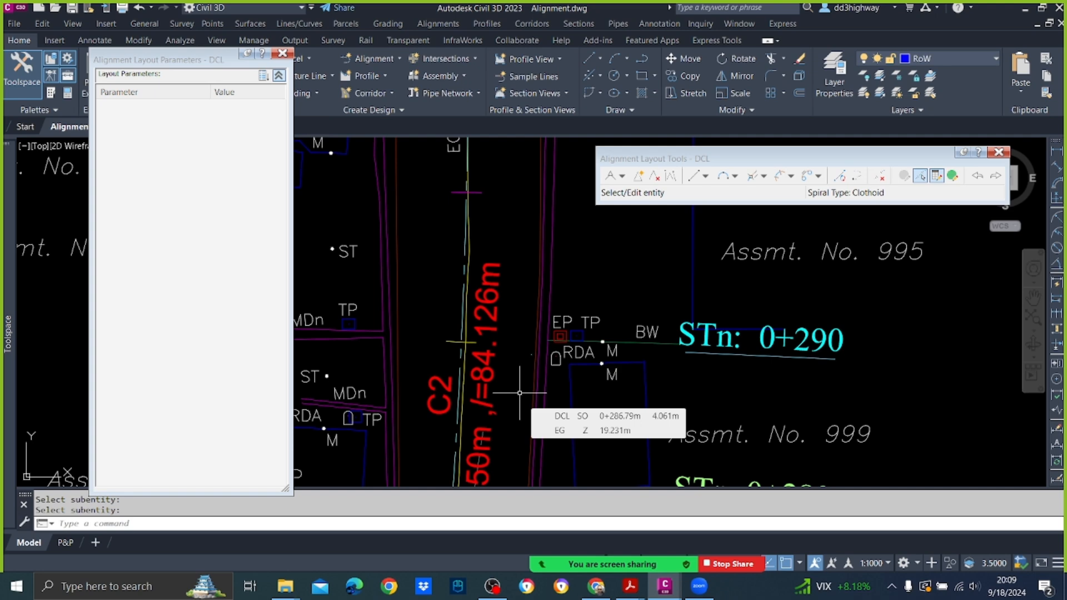
scroll(519, 392, "down", 5)
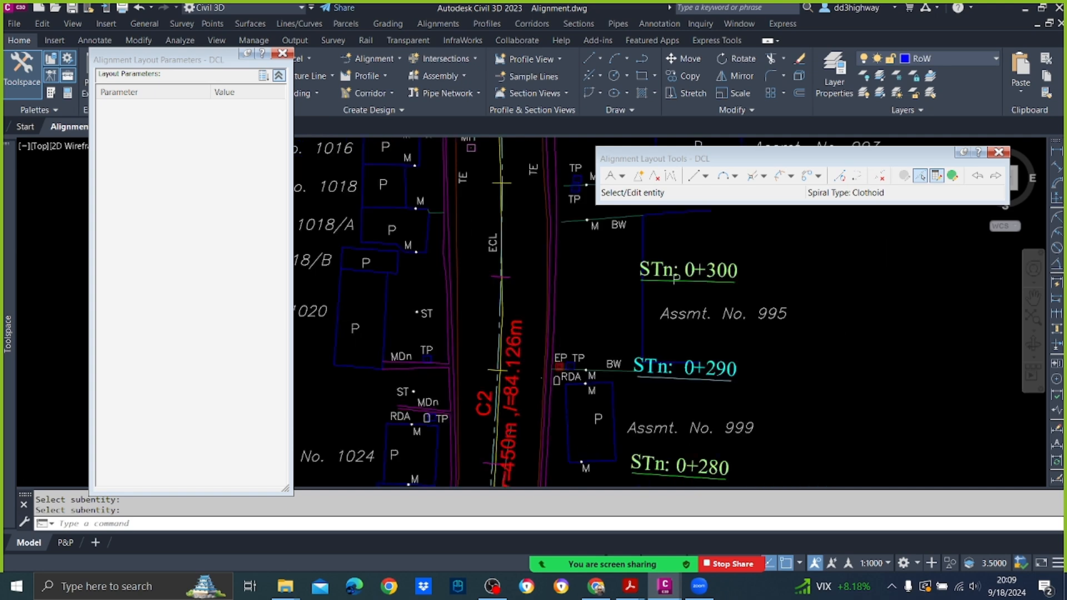
left_click(282, 53)
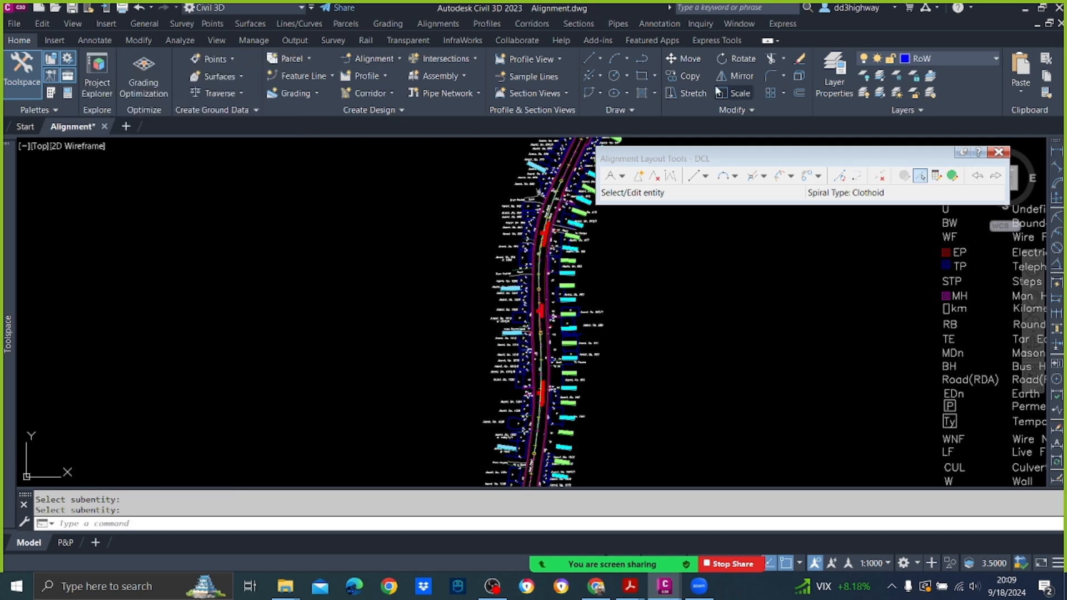
left_click(999, 152)
Step: Examine the DCL alignment back to its start at the bridge and along curve C1
scroll(706, 272, "down", 3)
scroll(682, 222, "up", 8)
scroll(681, 222, "down", 7)
scroll(649, 439, "up", 5)
mouse_move(635, 476)
middle_mouse_down()
mouse_move(625, 469)
mouse_move(653, 284)
middle_mouse_up()
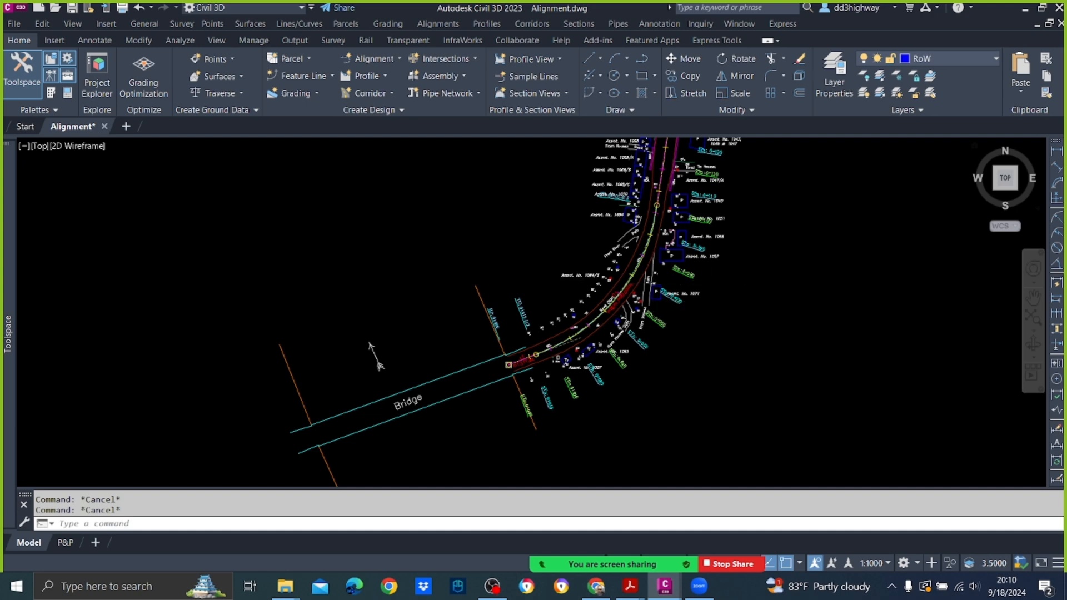
scroll(558, 278, "up", 5)
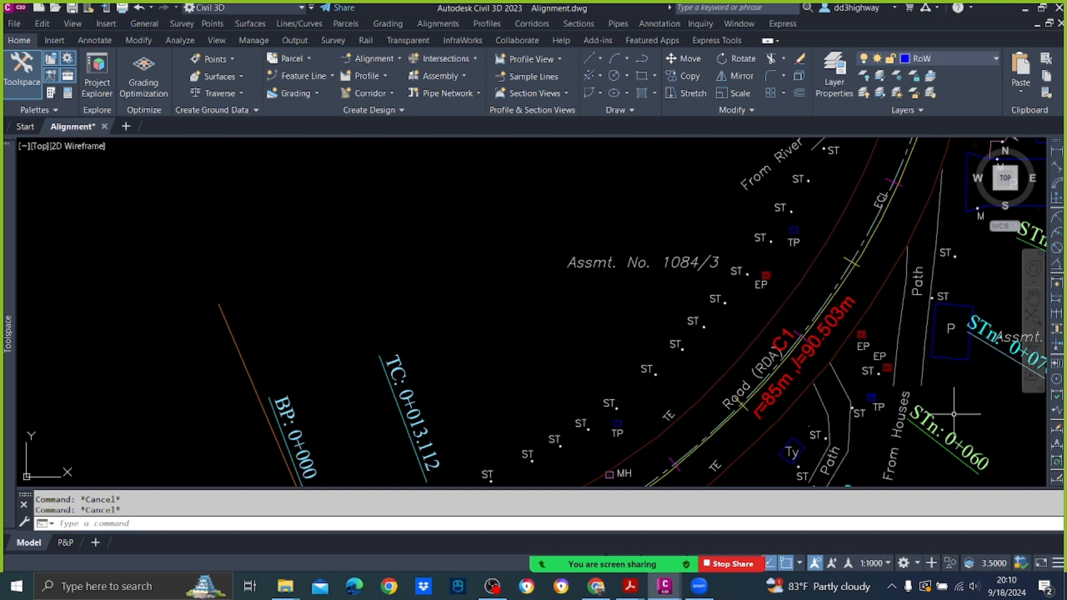
scroll(867, 350, "up", 5)
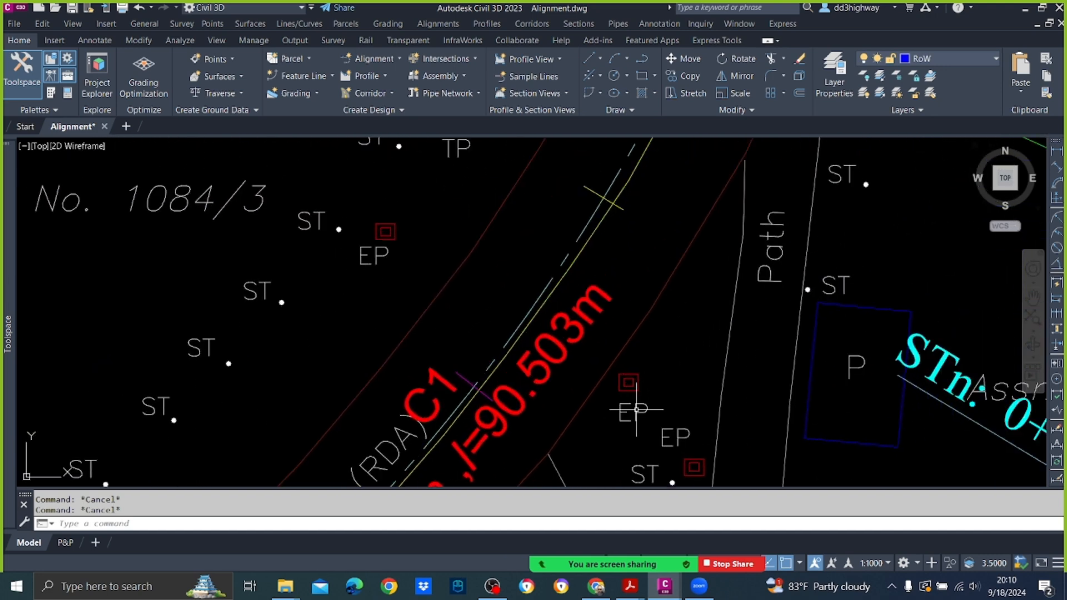
scroll(614, 309, "down", 4)
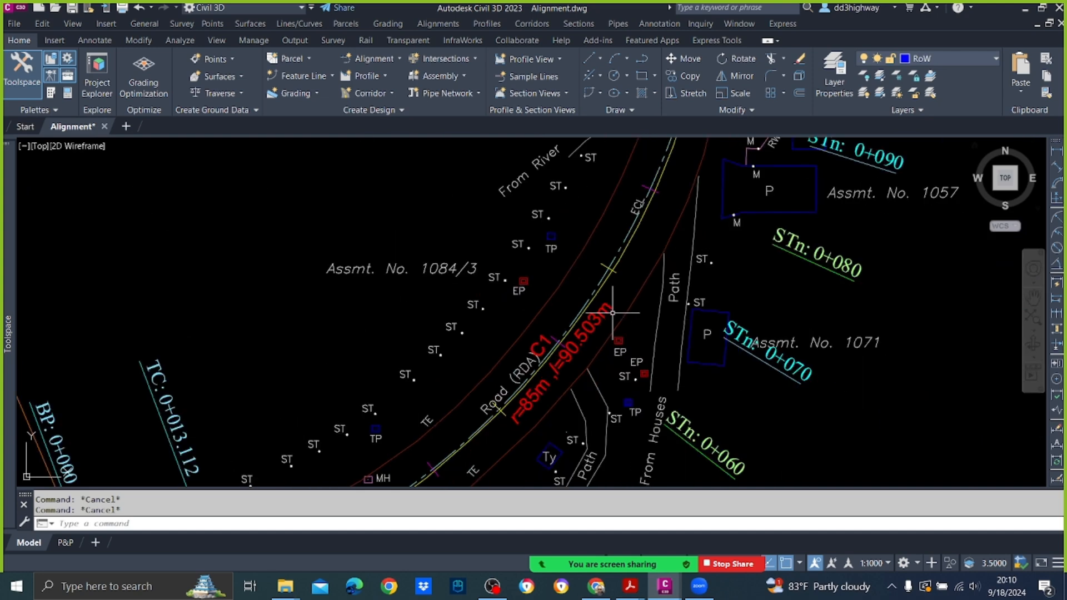
Step: Create one offset alignment on each side of the DCL centreline at 3.5 m, using the UoM alignment style
left_click(585, 297)
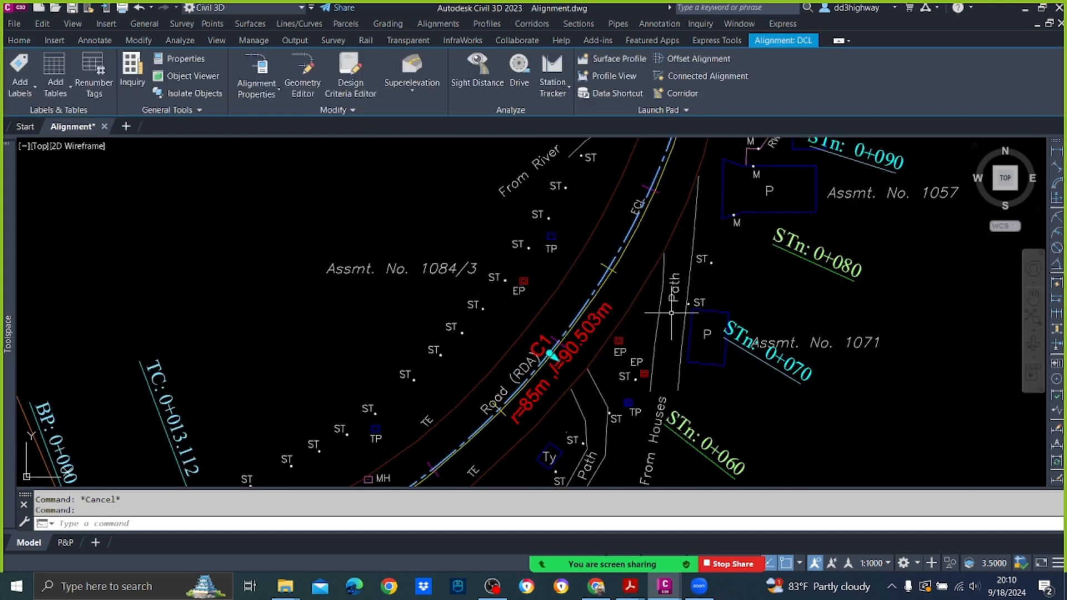
left_click(690, 60)
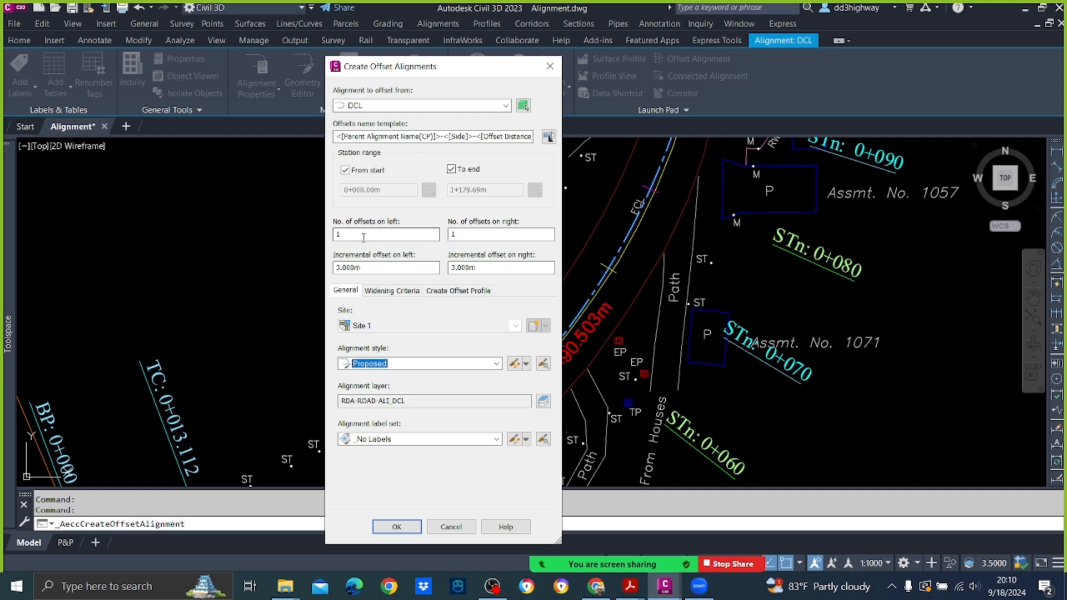
double_click(382, 266)
type("3.5")
key("Tab")
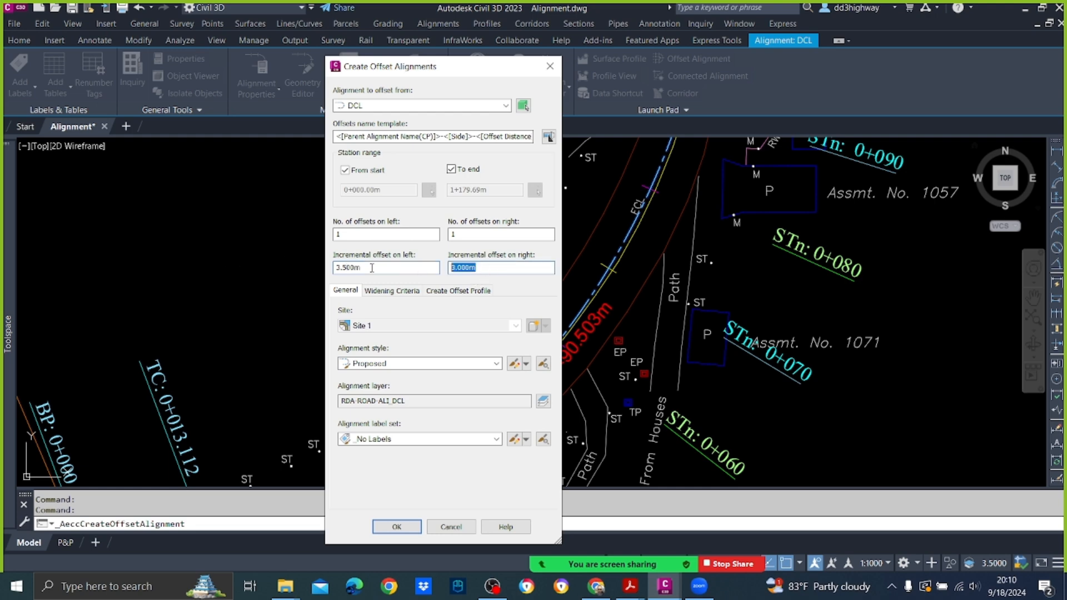
type("3.5")
left_click(414, 364)
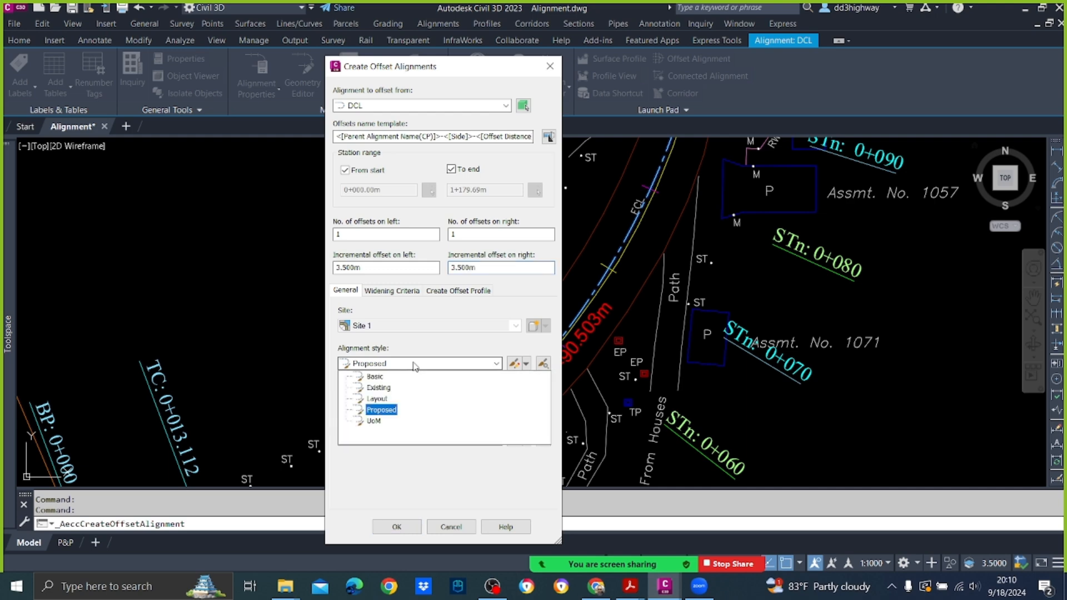
left_click(379, 422)
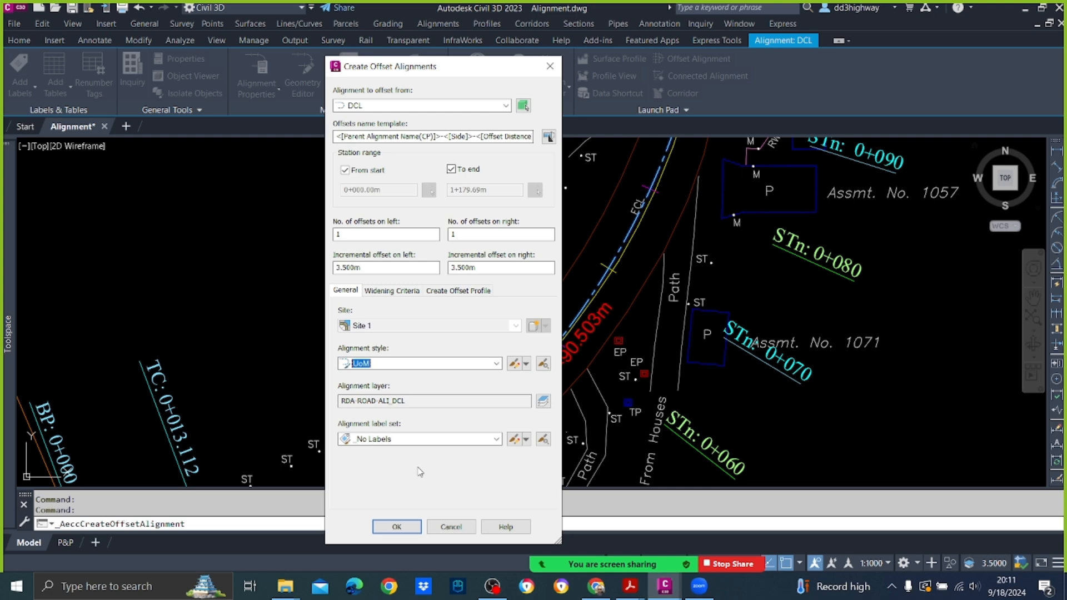
left_click(396, 526)
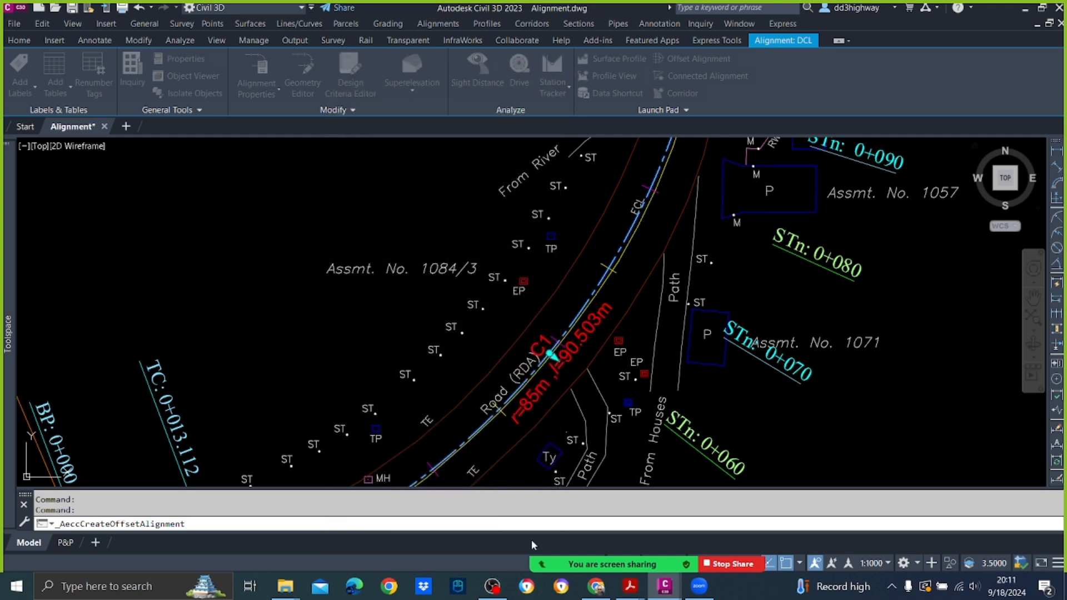
Step: Examine the new offset alignments on both sides of the centreline near the bridge and clear the selection
scroll(633, 178, "down", 3)
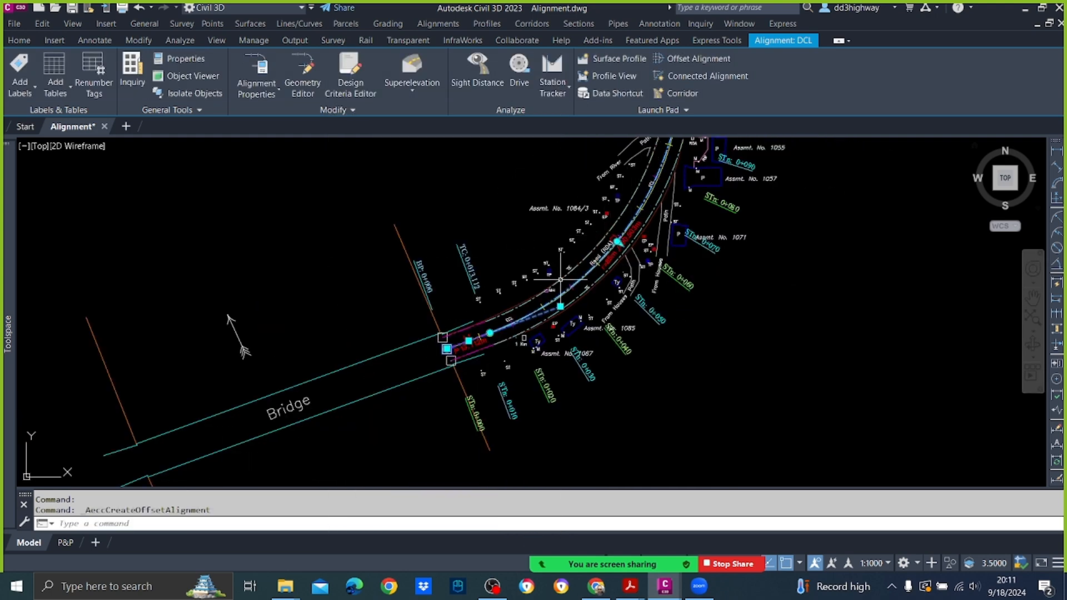
scroll(565, 272, "up", 4)
middle_click_drag(476, 329, 592, 175)
middle_click_drag(520, 219, 460, 312)
left_click(497, 261)
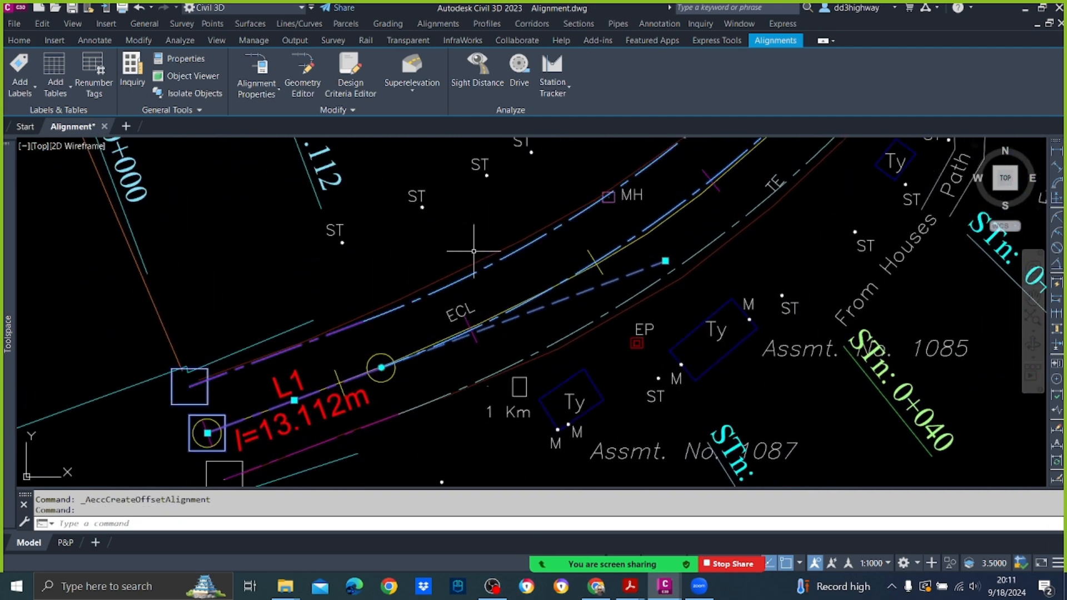
key("Escape")
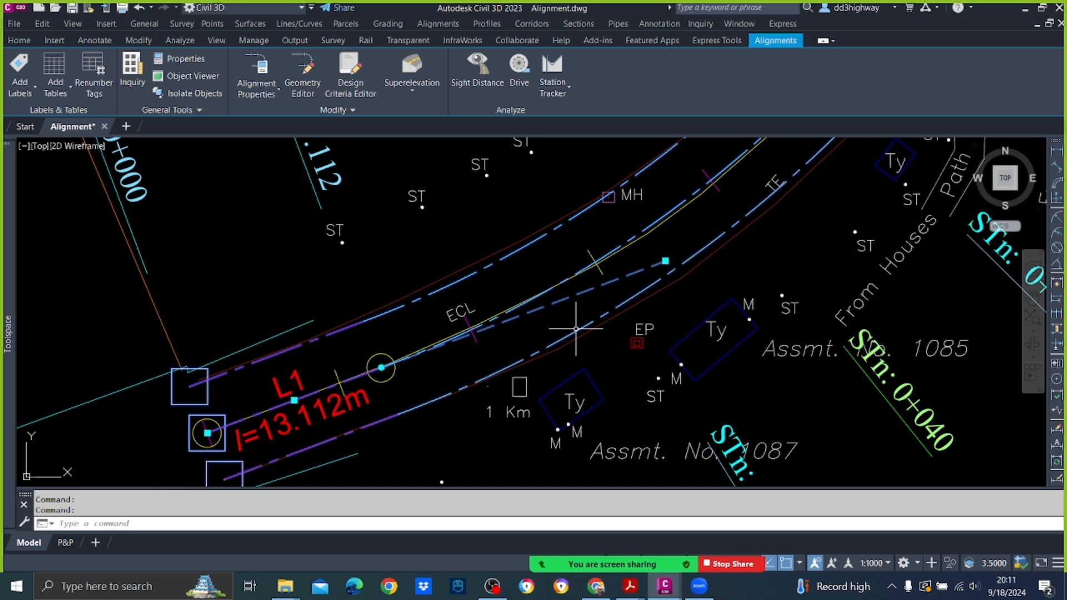
key("Escape")
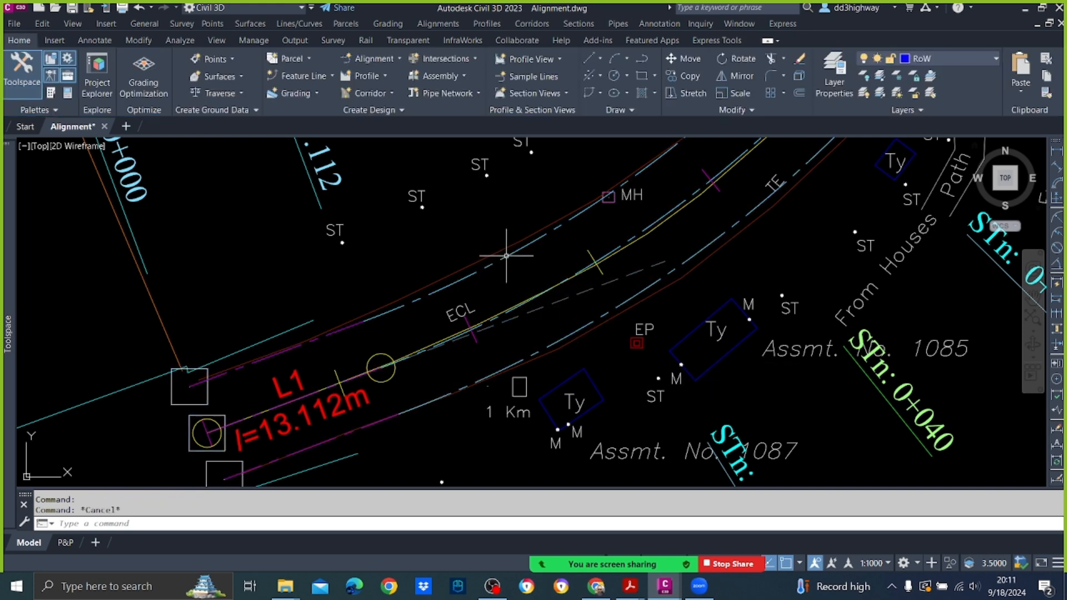
left_click(499, 267)
left_click(496, 261)
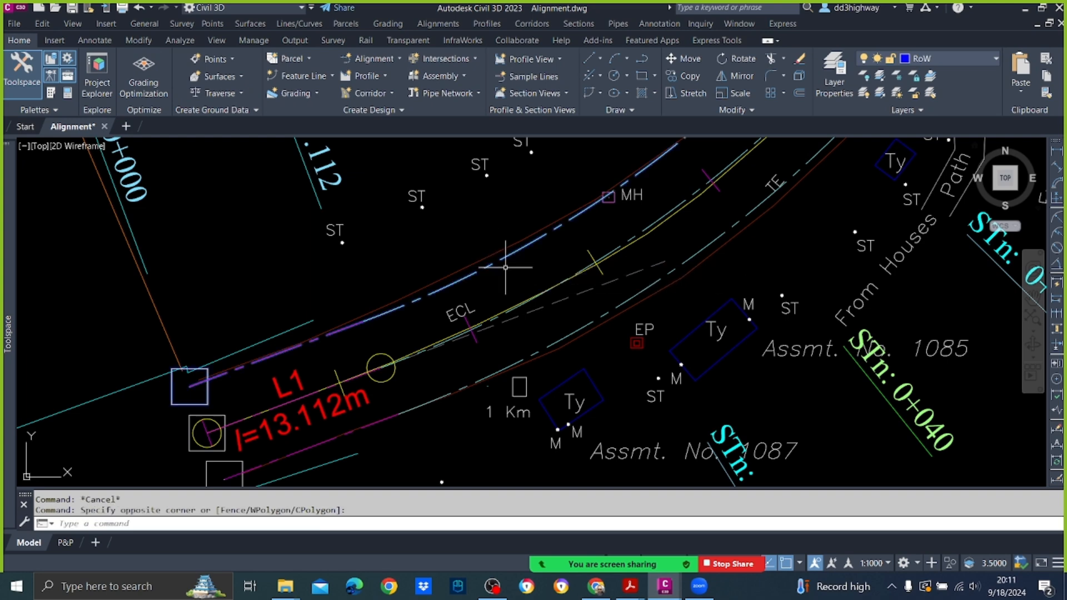
right_click(469, 193)
left_click(535, 357)
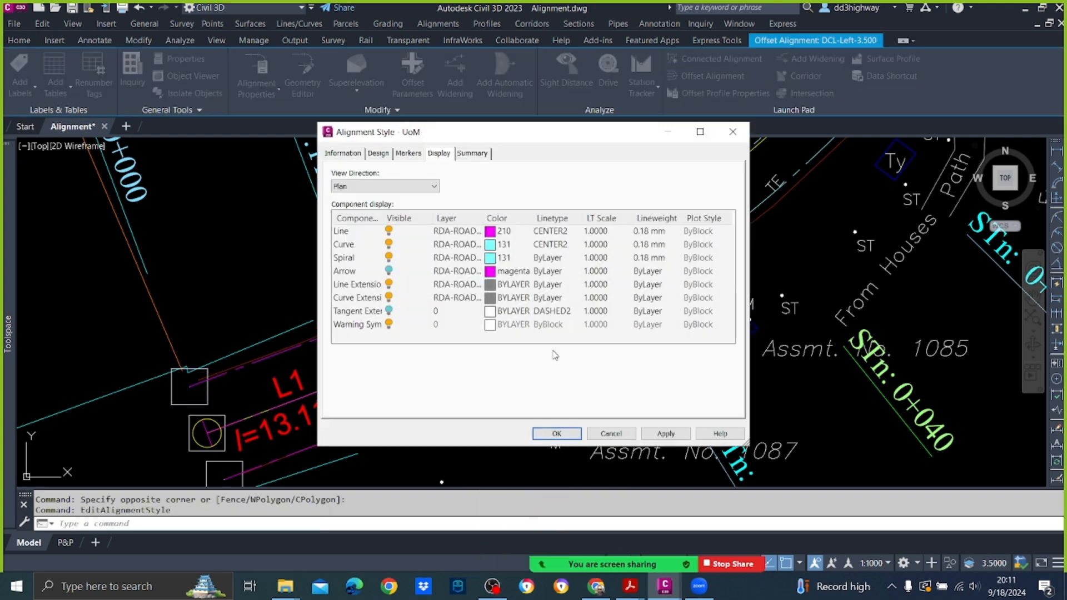
left_click(556, 434)
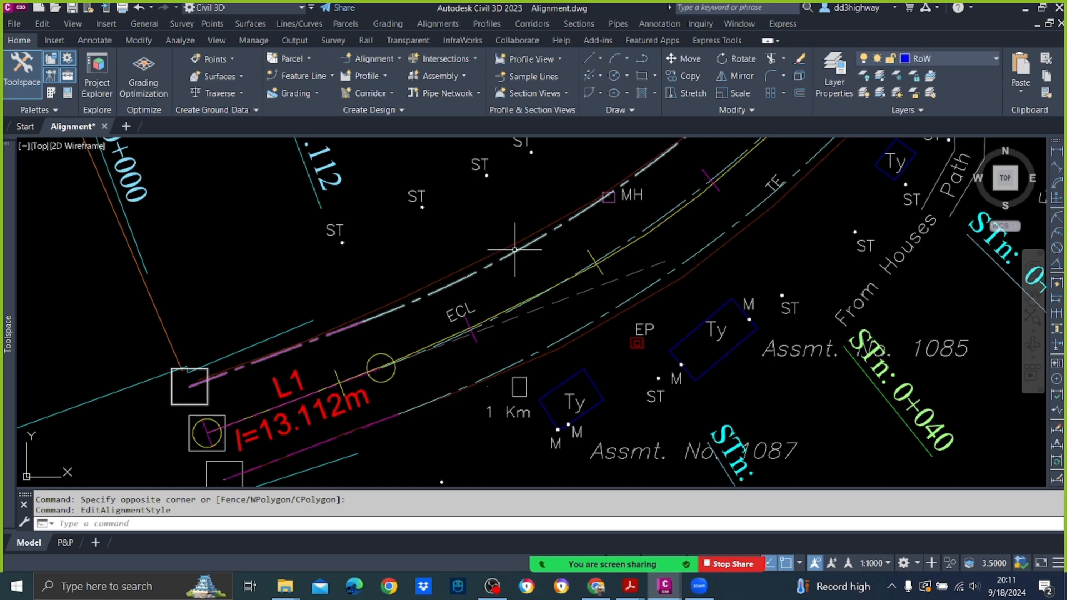
Step: Rename the left 3.5 m offset alignment as D-LHS in its alignment properties
left_click(514, 249)
right_click(485, 264)
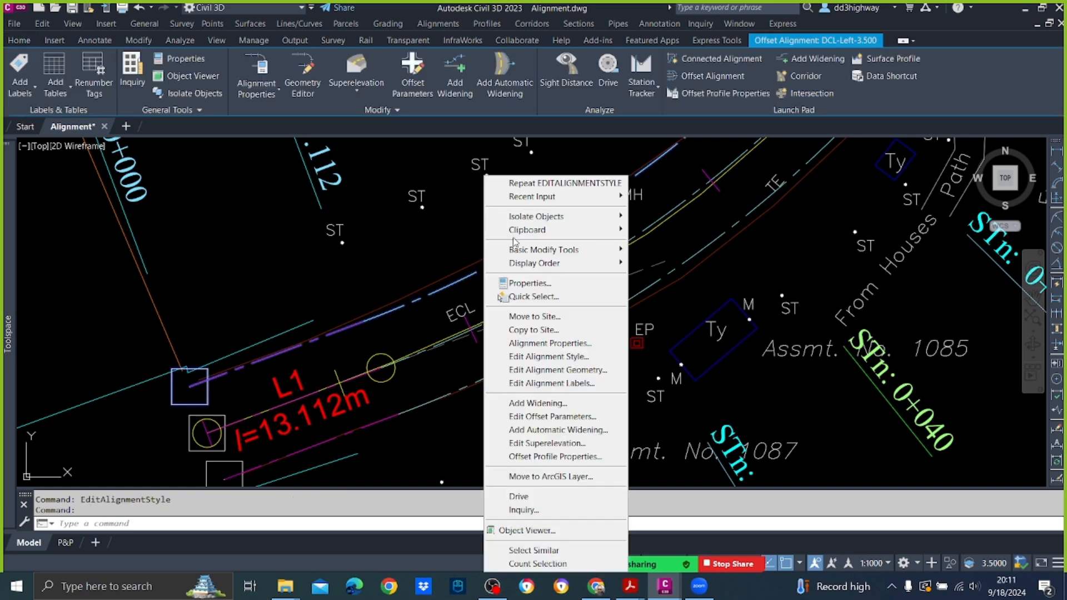
left_click(553, 345)
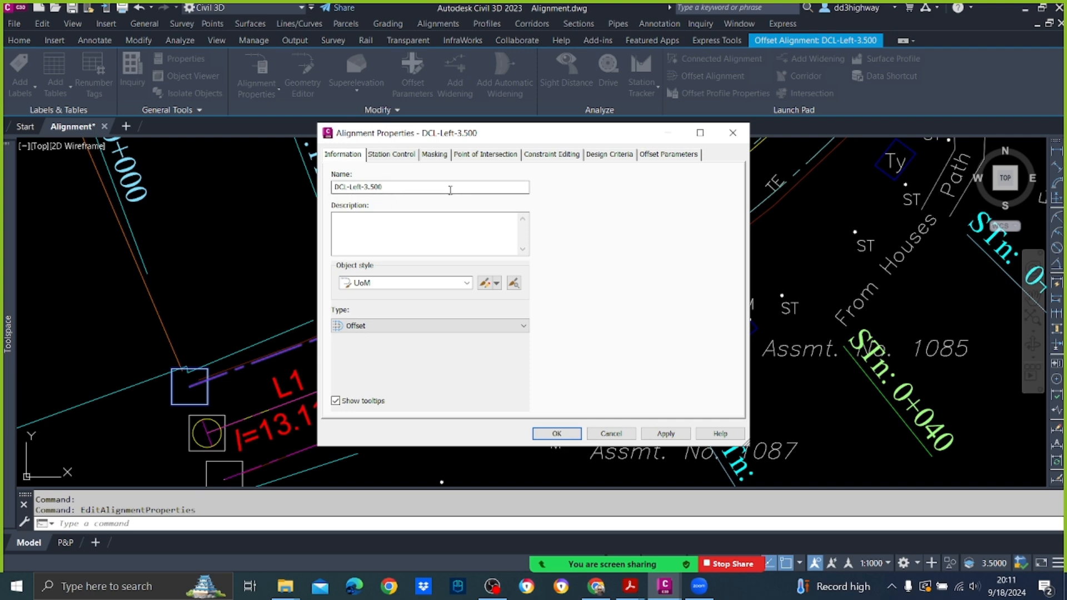
left_click_drag(428, 189, 86, 168)
type("D-LHS")
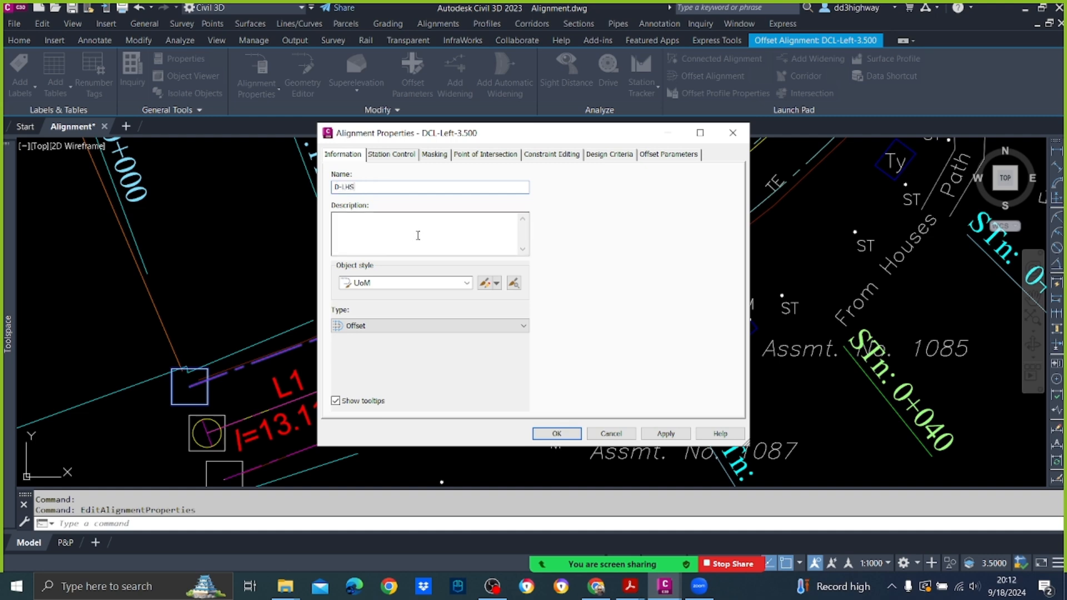
left_click(661, 434)
left_click(556, 434)
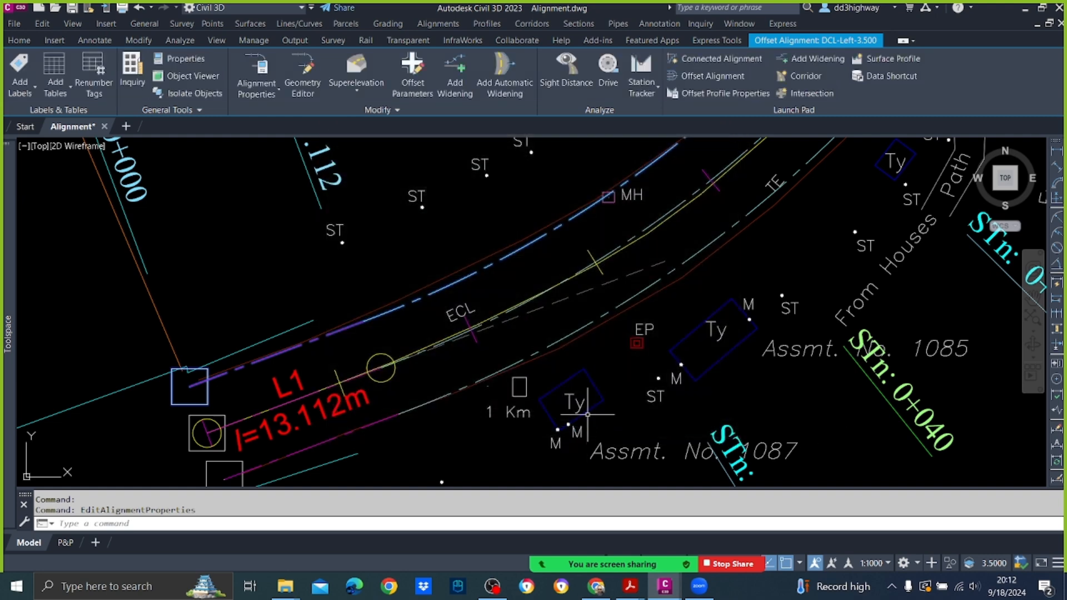
right_click(573, 331)
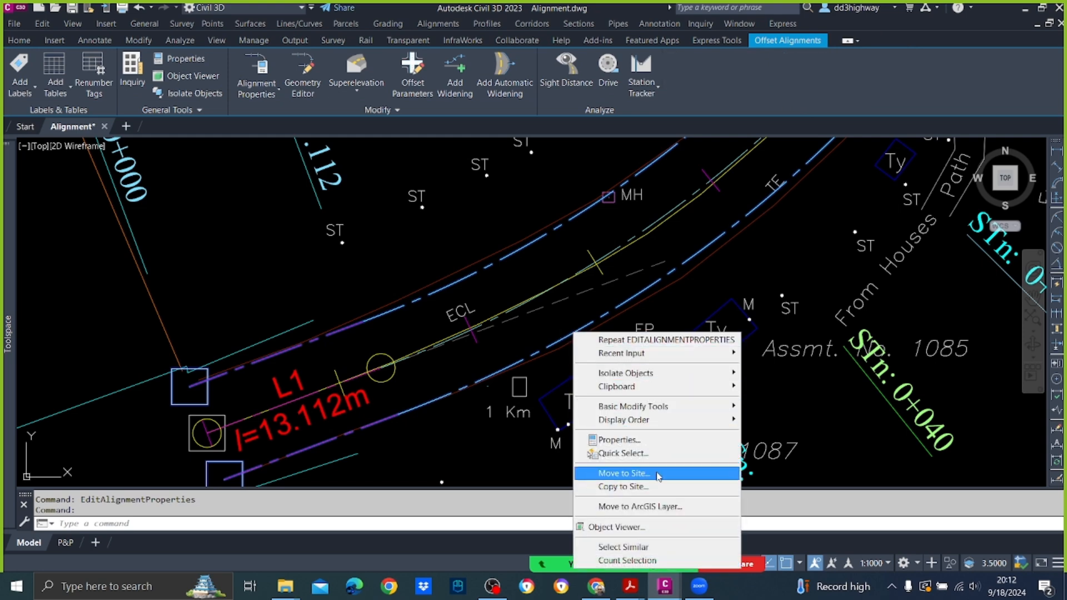
key("Escape")
key("Escape")
key("Escape")
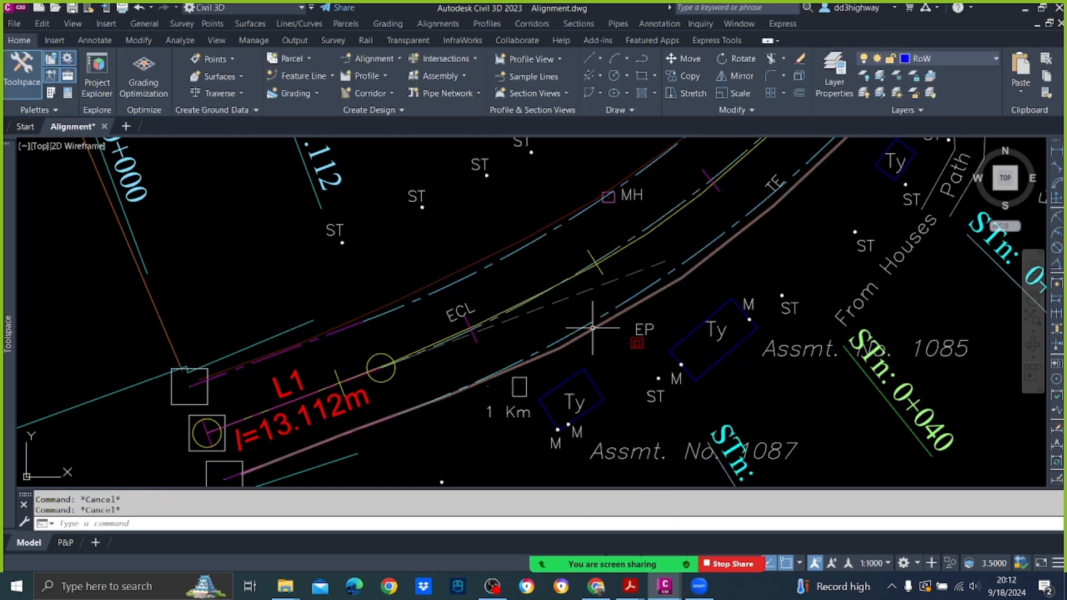
Step: Rename the right 3.5 m offset alignment as D-RHS in its alignment properties
left_click(582, 324)
right_click(572, 320)
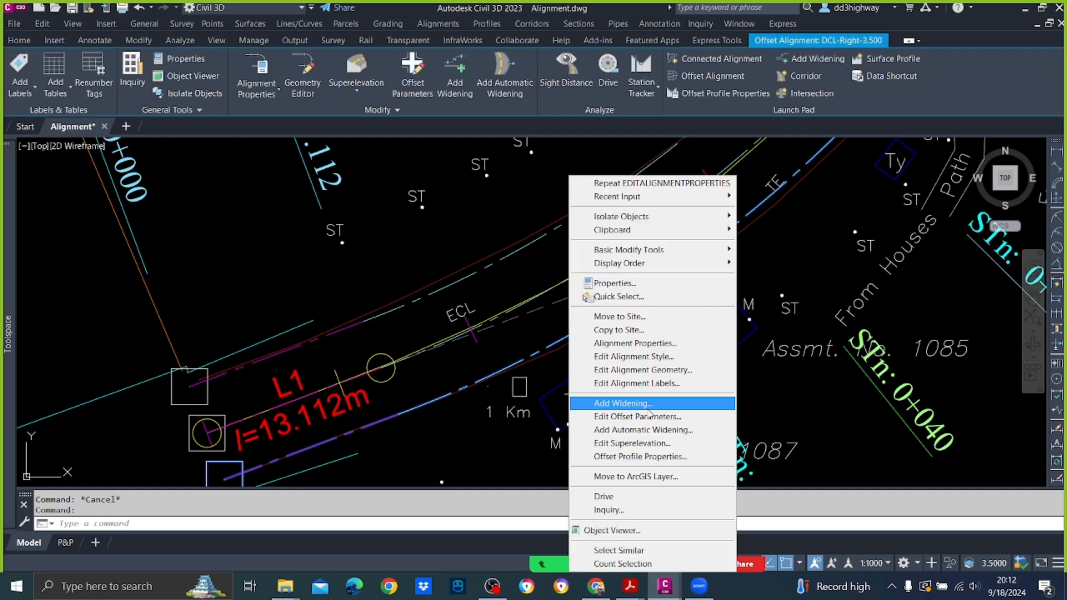
left_click(656, 343)
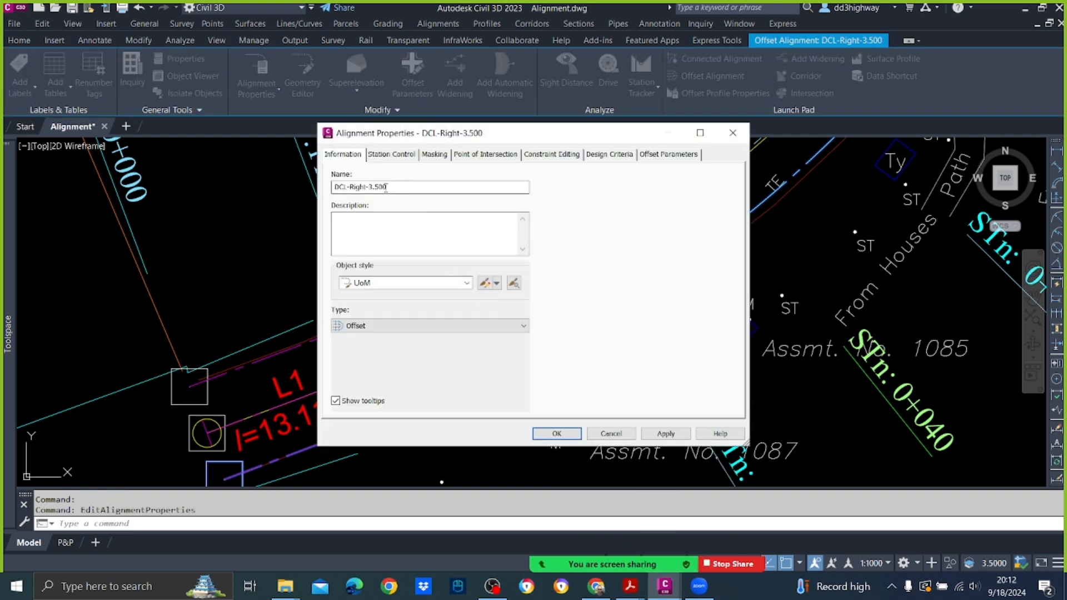
left_click_drag(398, 187, 202, 187)
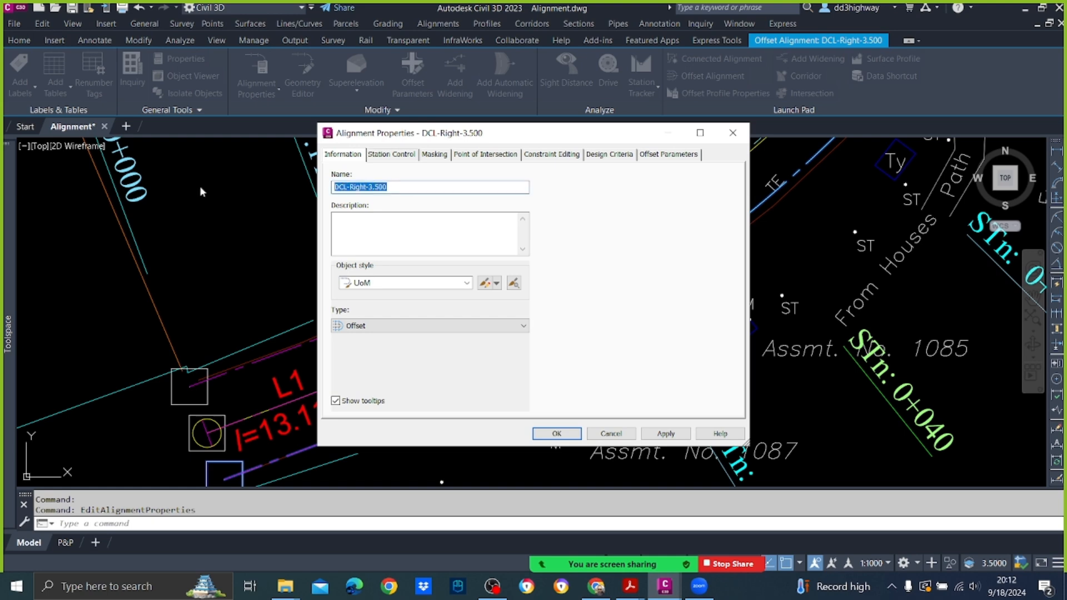
type("D-RHS")
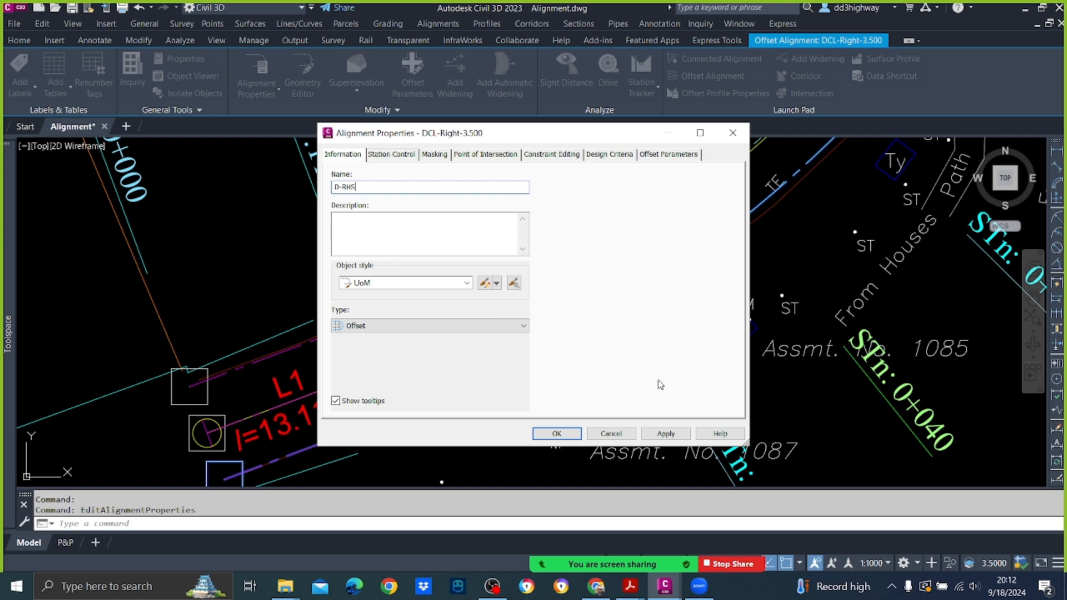
left_click(665, 433)
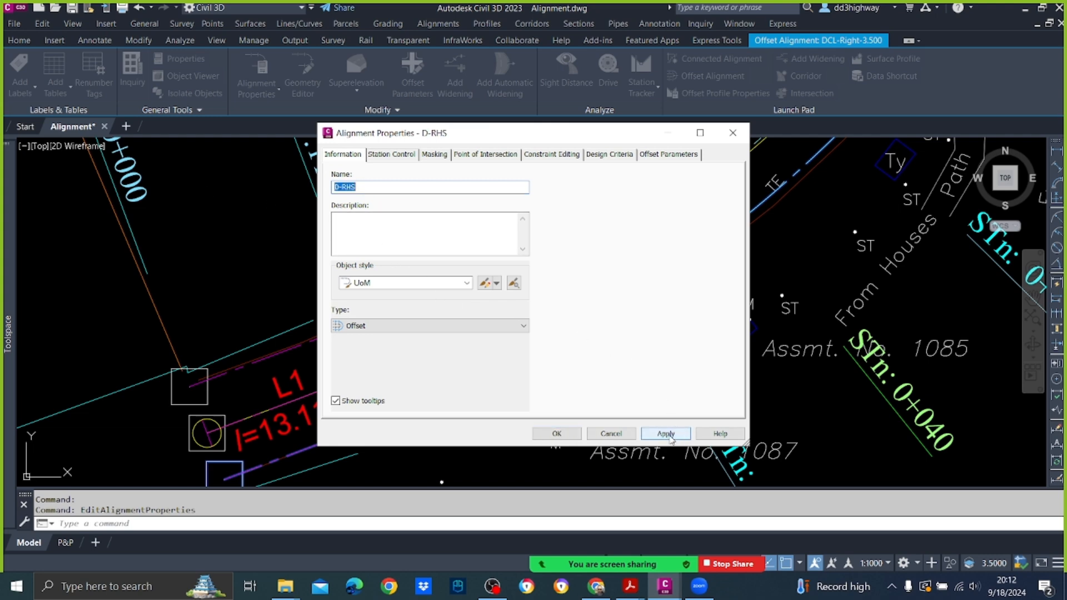
left_click(556, 434)
mouse_move(505, 257)
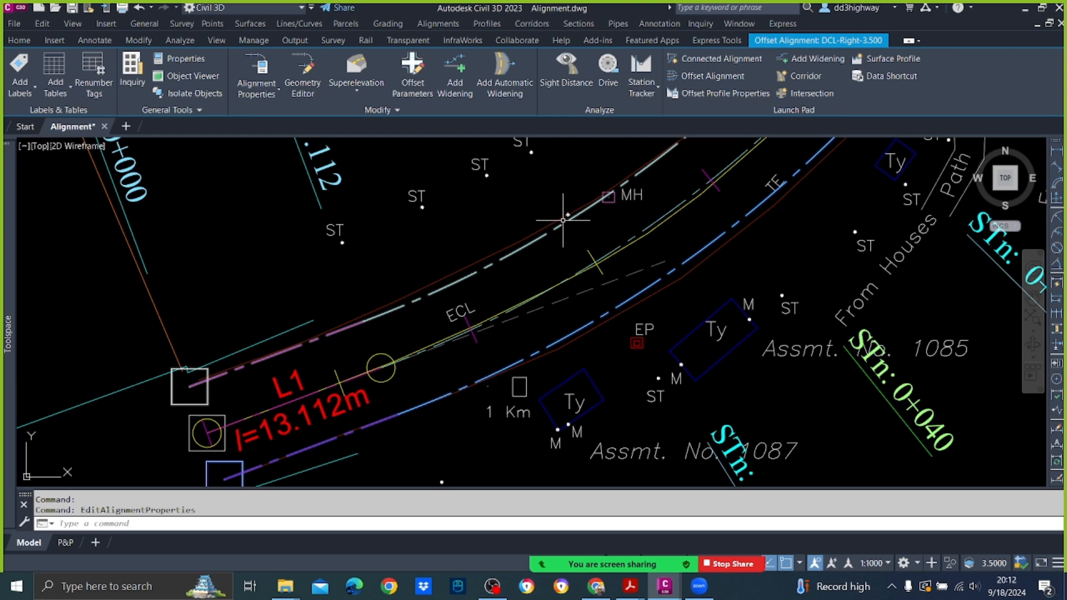
mouse_move(548, 204)
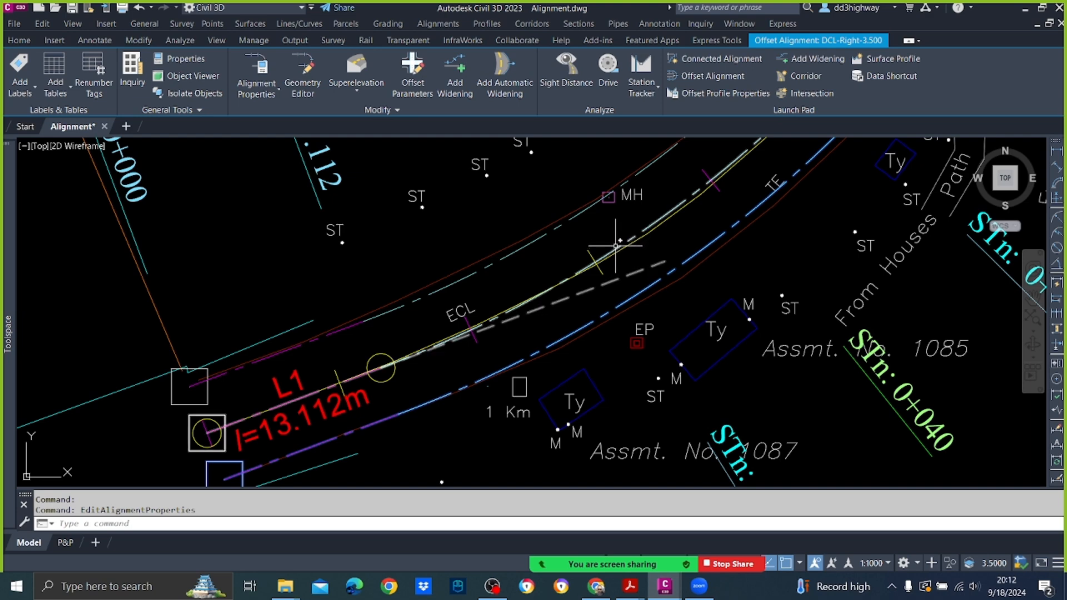
left_click(616, 245)
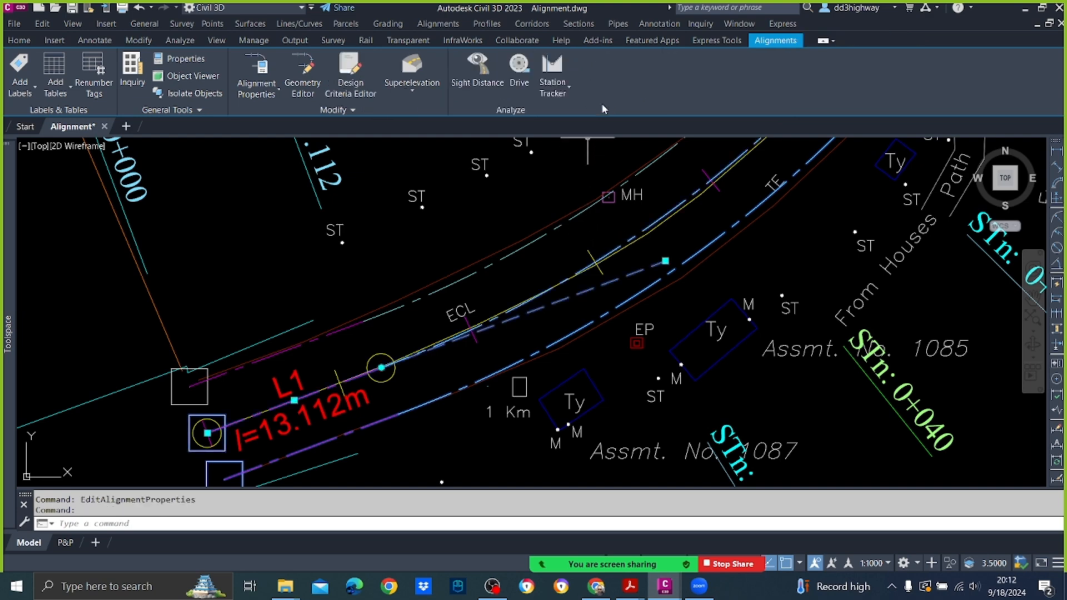
key("Escape")
key("Escape")
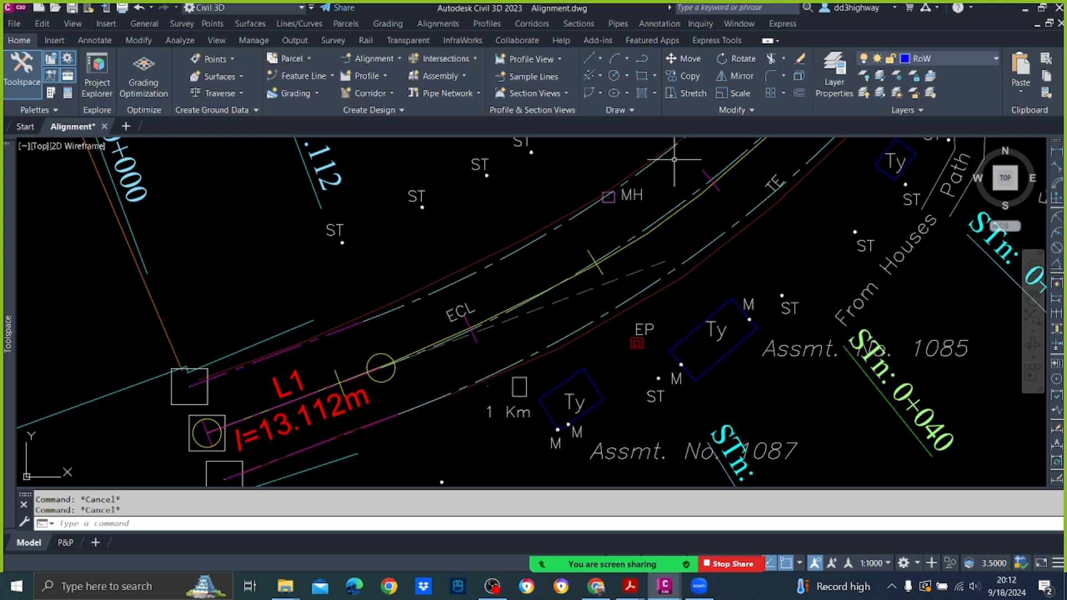
Step: Create another pair of offset alignments from the DCL centreline, 5 m on each side, using the UoM alignment style
scroll(679, 185, "up", 3)
left_click(677, 230)
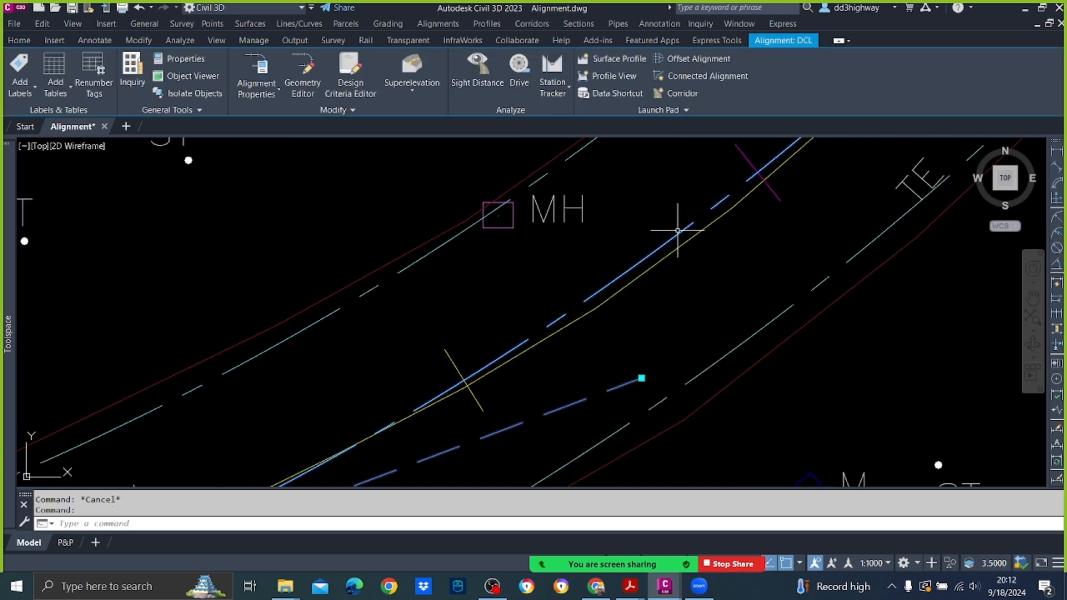
left_click(705, 59)
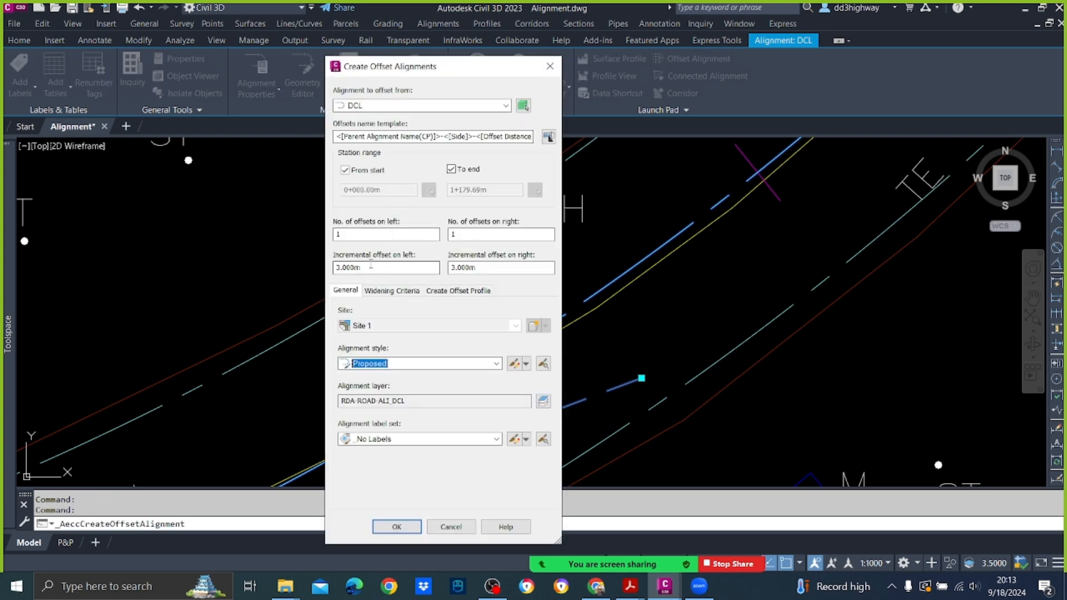
left_click_drag(385, 267, 240, 270)
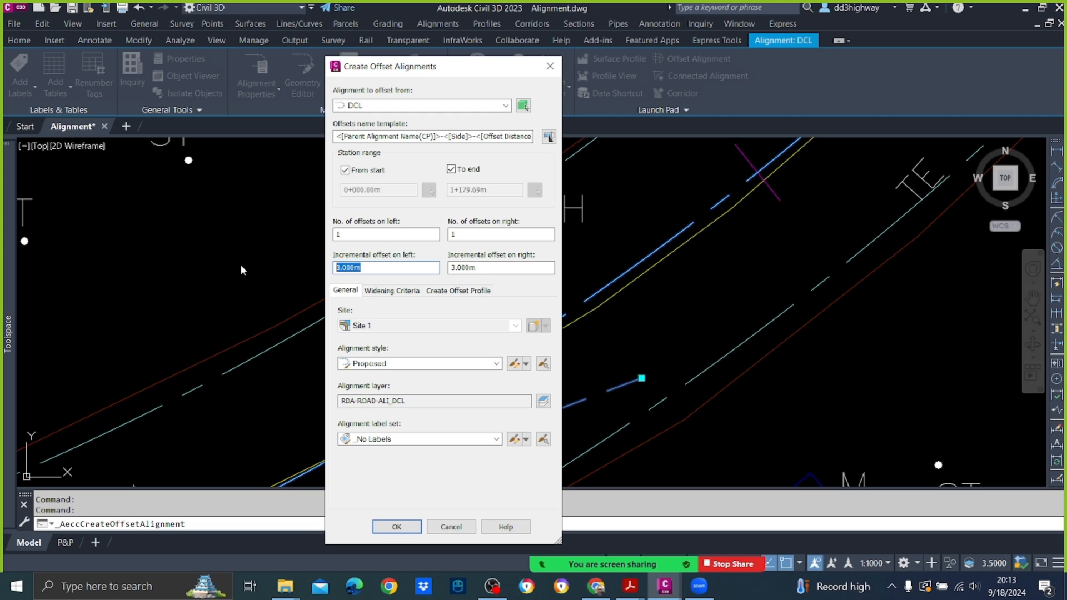
type("5")
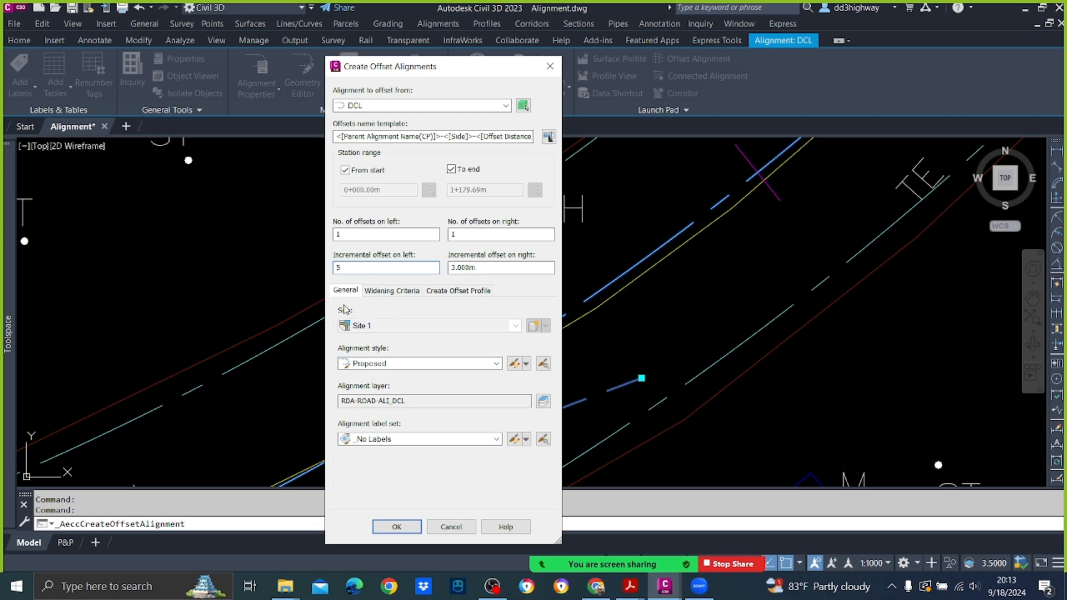
key("Tab")
type("5")
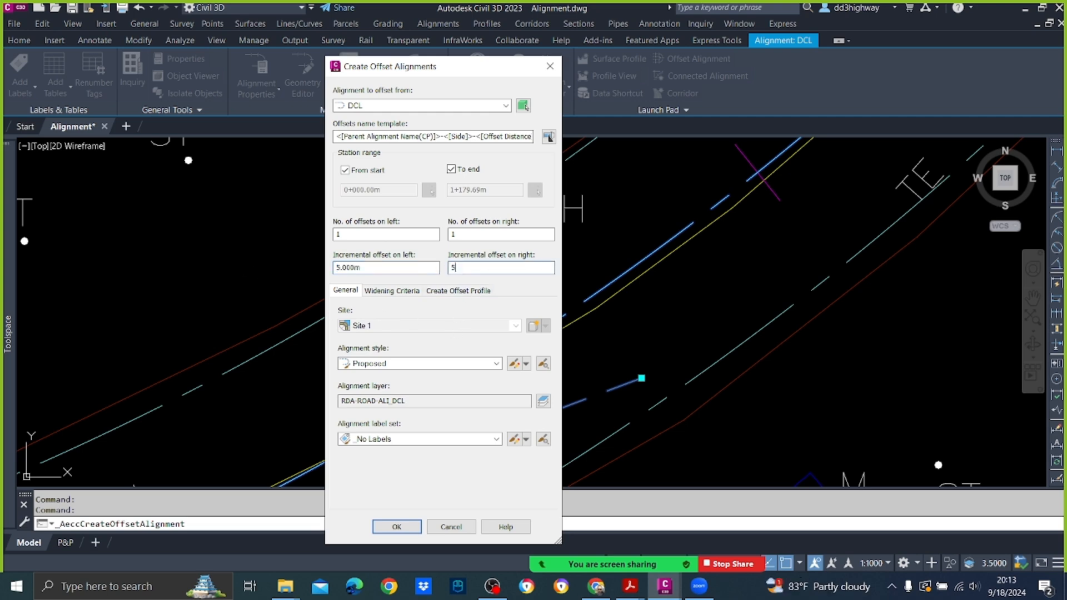
left_click(470, 364)
left_click(374, 427)
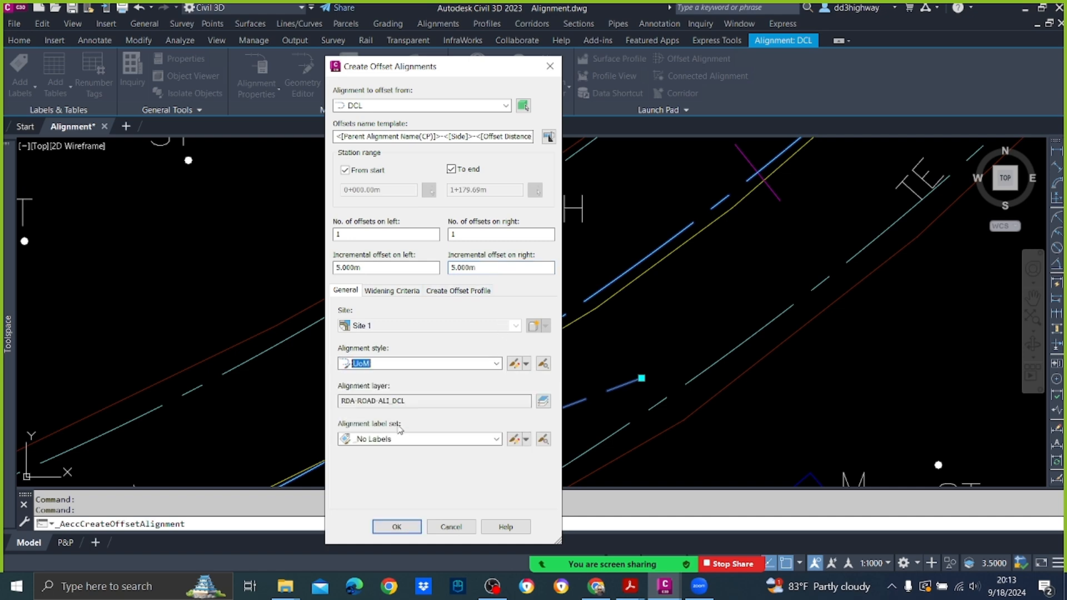
left_click(397, 527)
scroll(519, 255, "down", 5)
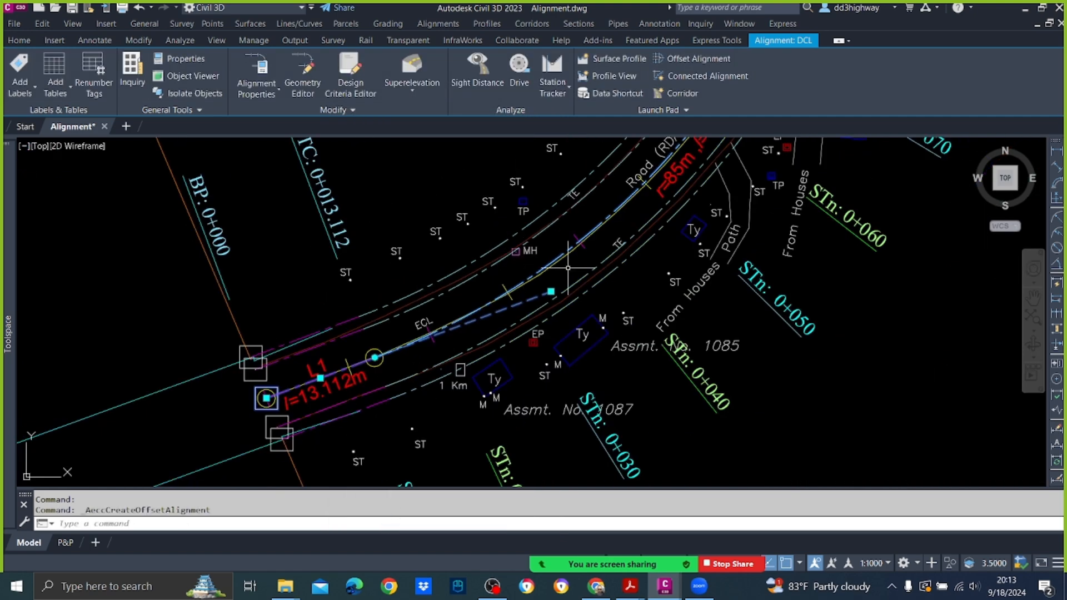
Step: Rename the left 5 m offset alignment as H-LHS in its alignment properties and clear the selection
scroll(571, 290, "up", 4)
middle_click_drag(502, 265, 572, 411)
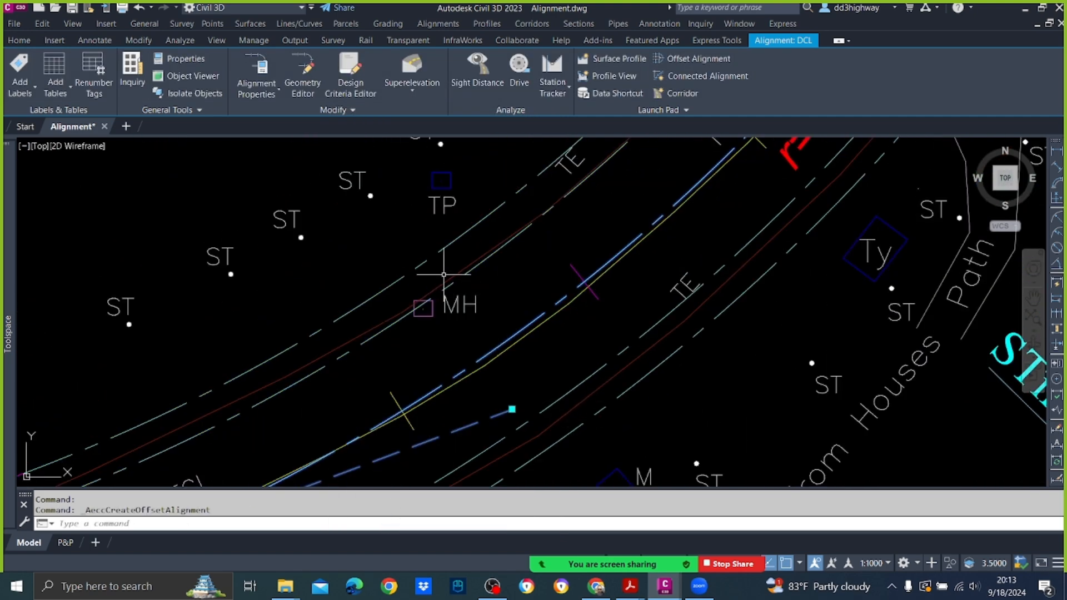
right_click(394, 226)
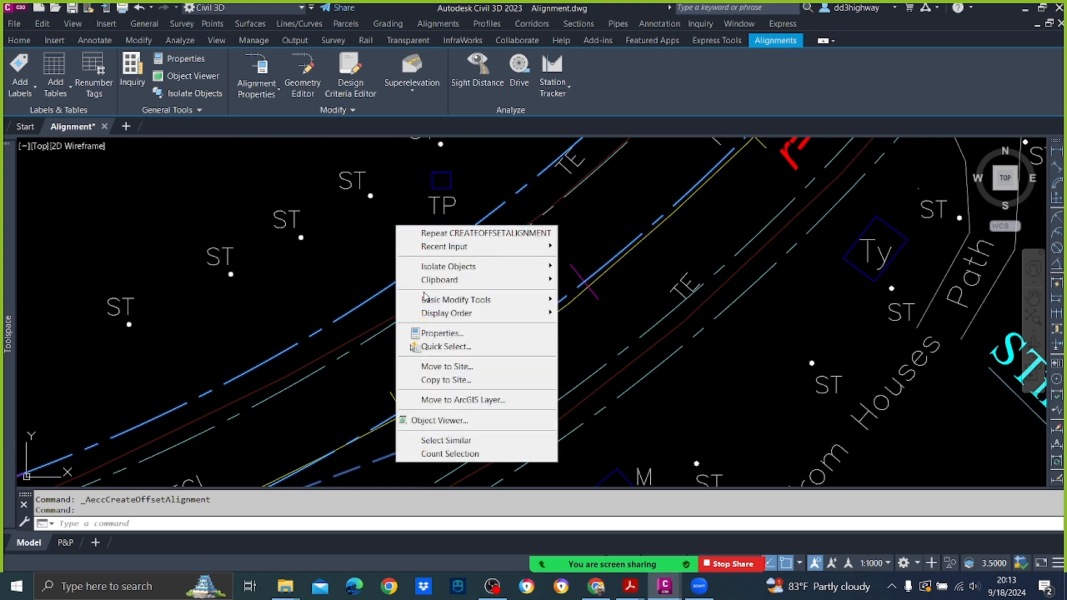
key("Escape")
left_click(393, 281)
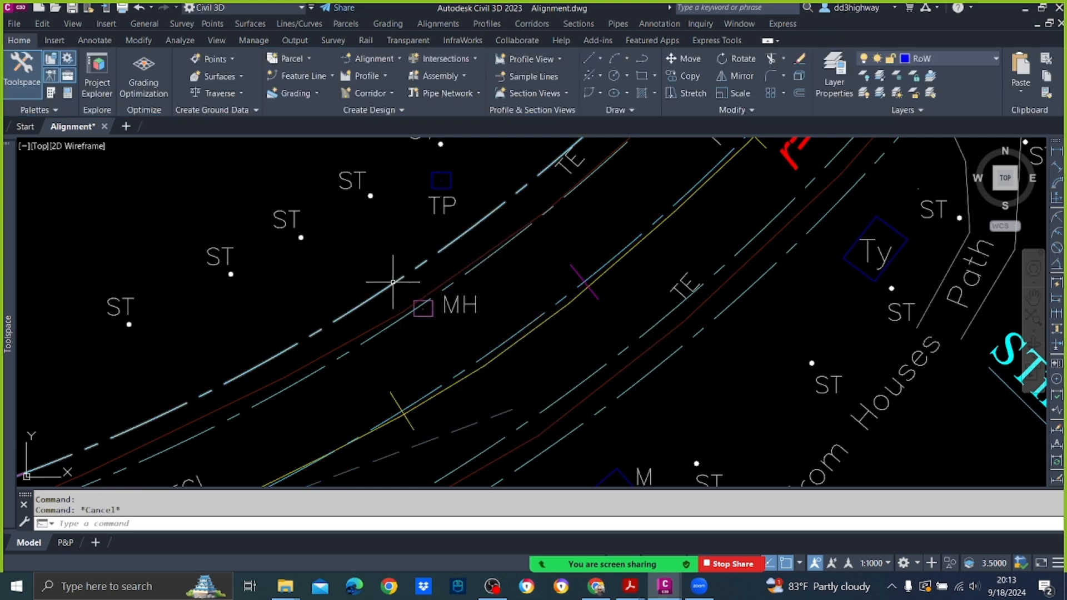
right_click(380, 281)
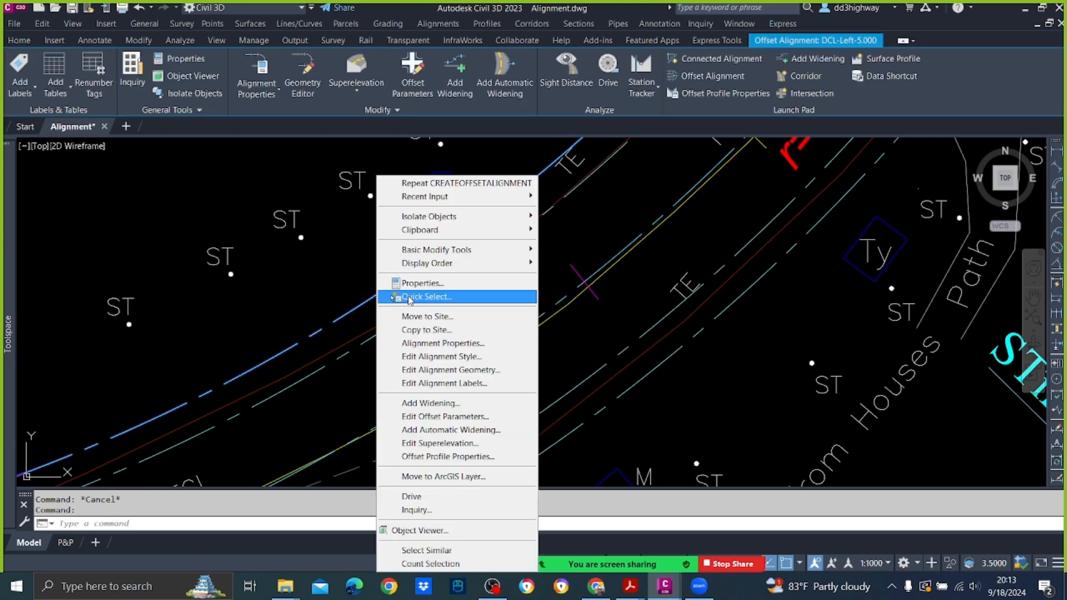
left_click(444, 343)
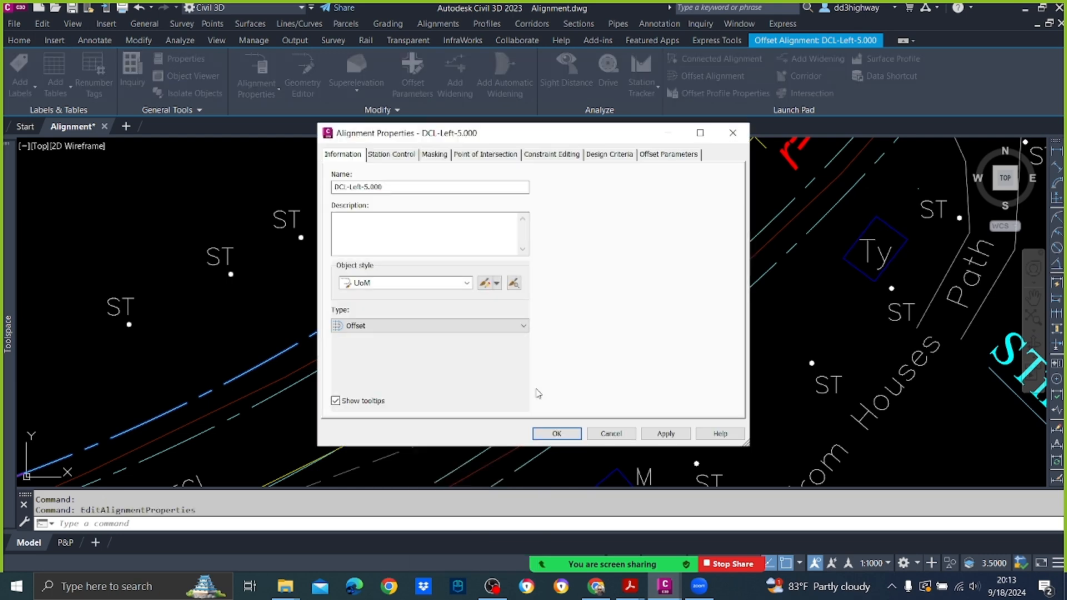
double_click(394, 186)
type("H-LHS")
left_click(371, 288)
left_click(372, 289)
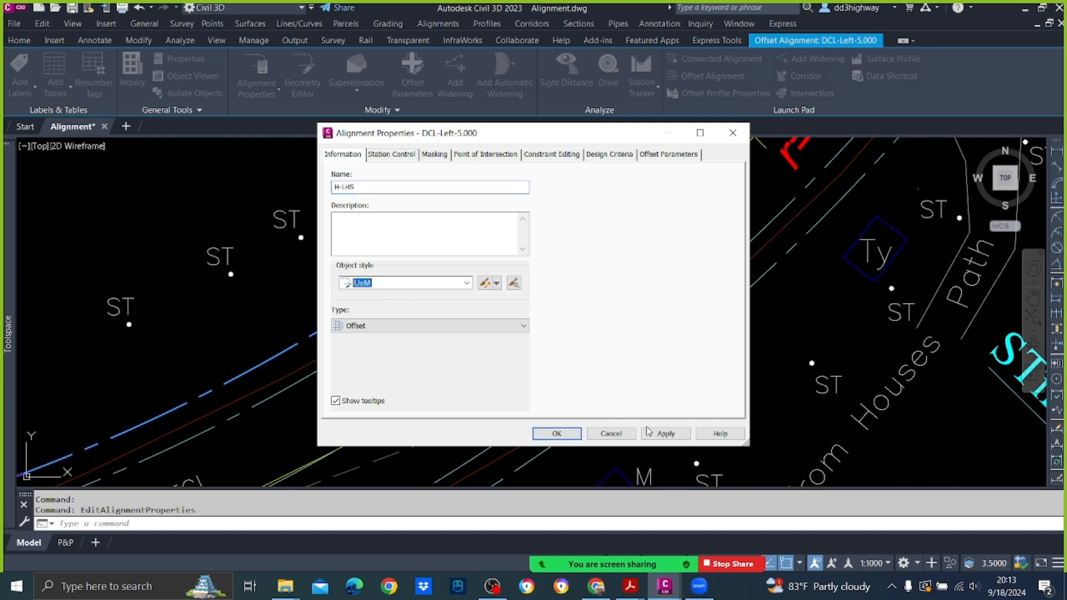
left_click(664, 434)
left_click(557, 434)
key("Escape")
Step: Rename the right 5 m offset alignment as H-RHS in its alignment properties
left_click(631, 383)
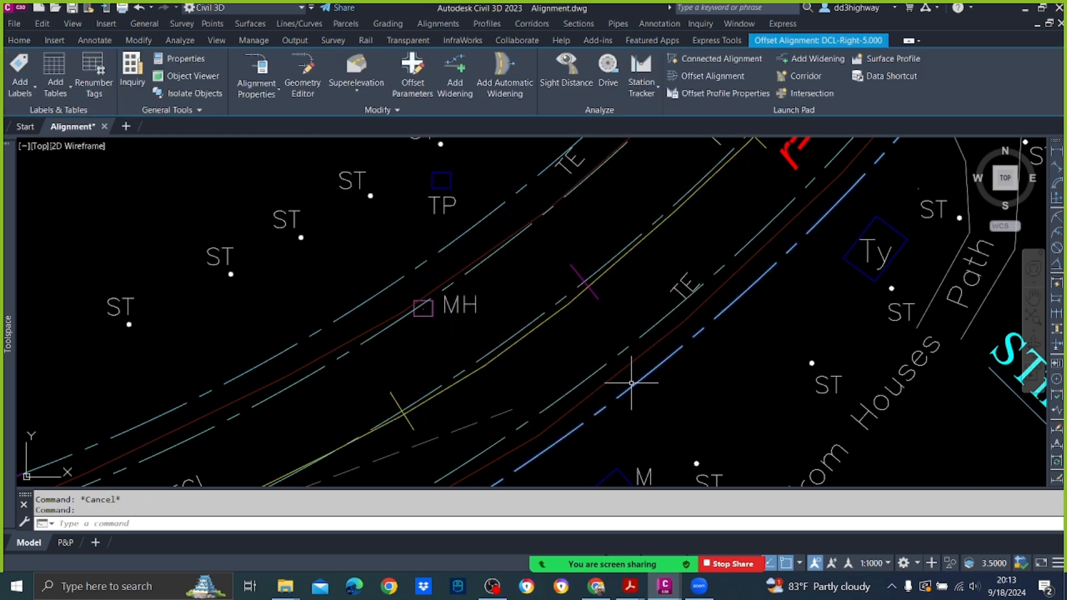
right_click(631, 383)
left_click(700, 343)
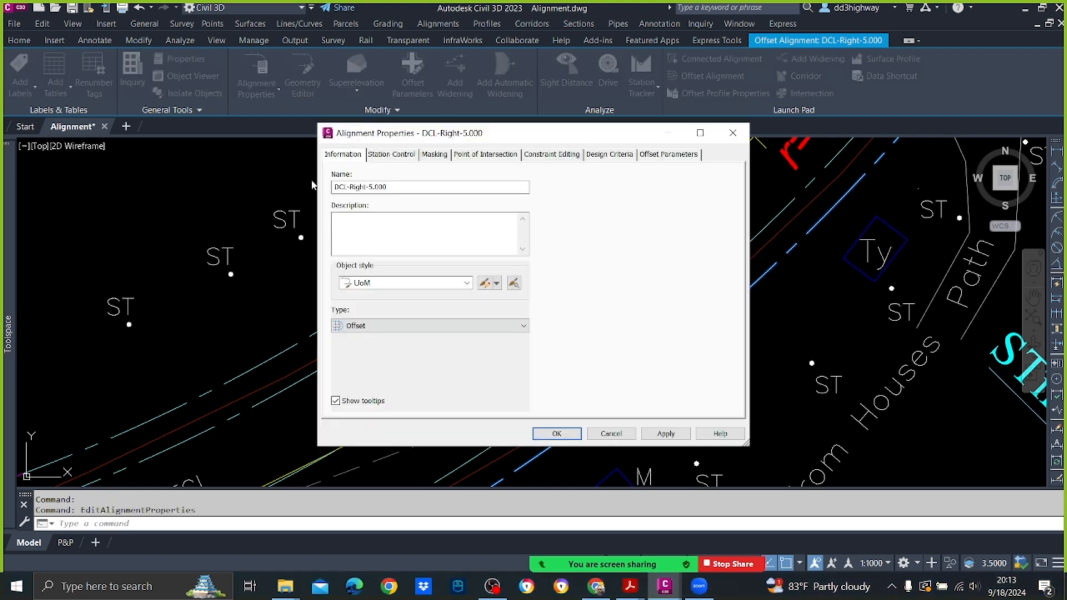
left_click_drag(393, 187, 153, 195)
type("H")
left_click(666, 434)
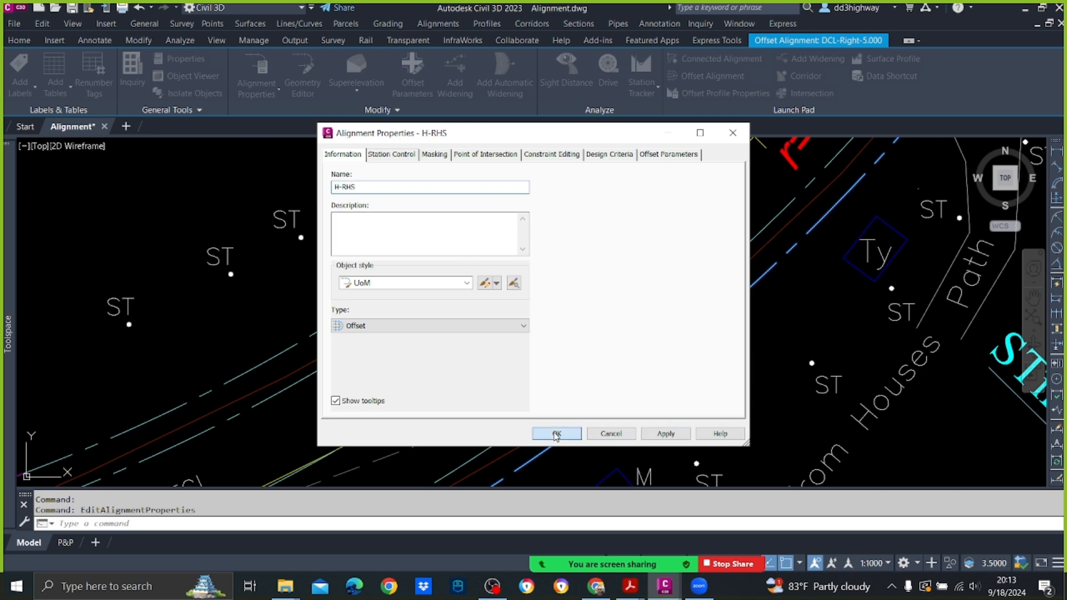
left_click(557, 433)
Step: Examine the offset alignments along the road from the bridge up to curve C5
scroll(575, 324, "down", 8)
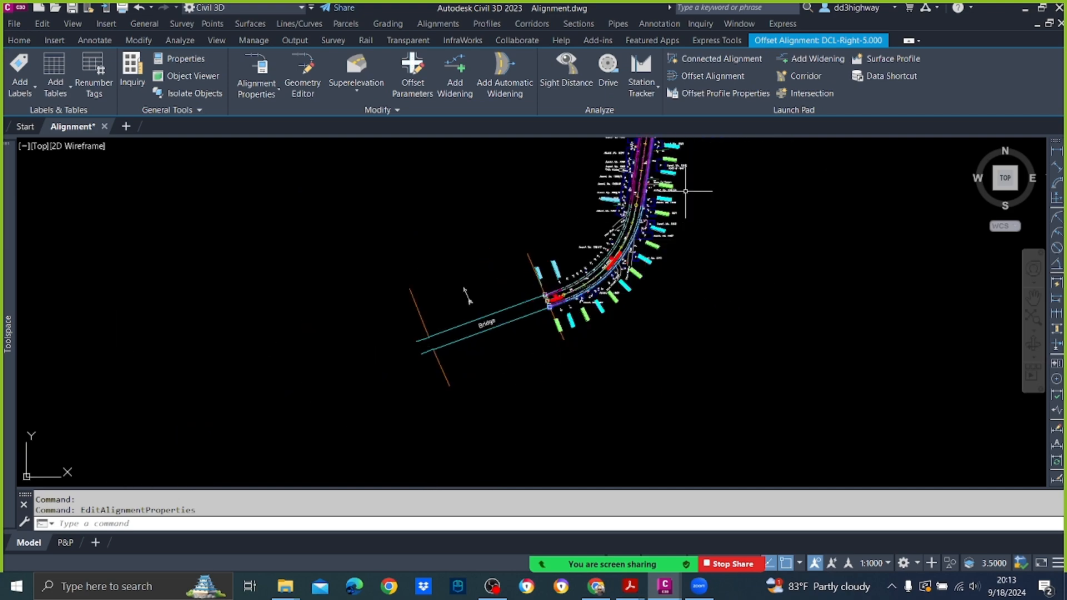
middle_click_drag(644, 268, 617, 298)
scroll(574, 257, "up", 8)
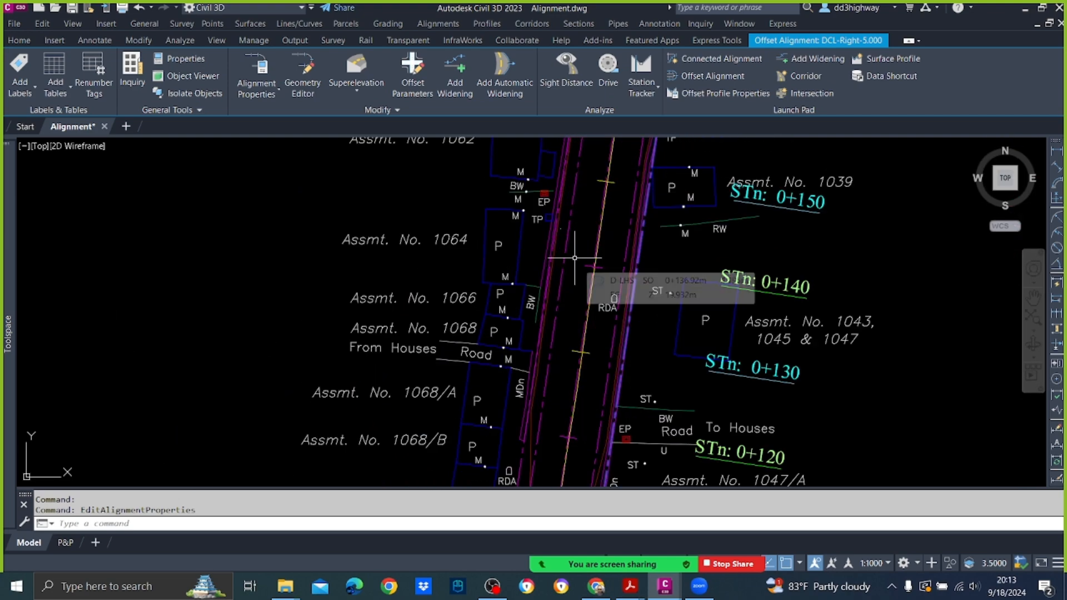
scroll(574, 258, "down", 6)
scroll(573, 244, "down", 5)
middle_click_drag(591, 237, 525, 493)
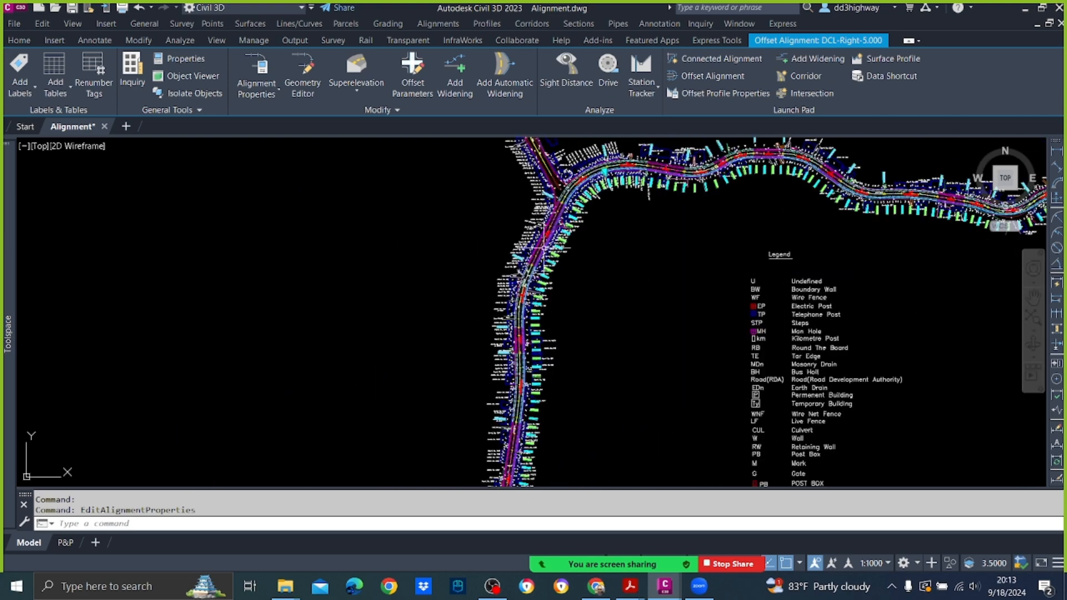
scroll(551, 218, "up", 7)
scroll(551, 216, "up", 6)
middle_click_drag(557, 214, 420, 439)
scroll(421, 438, "down", 6)
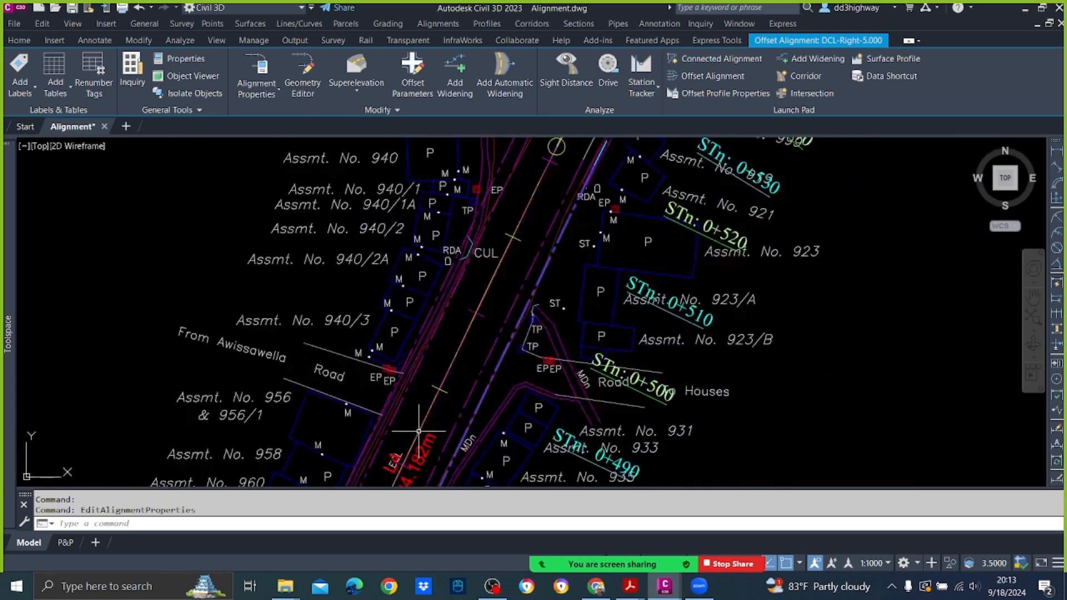
middle_click_drag(489, 319, 436, 432)
scroll(600, 379, "up", 6)
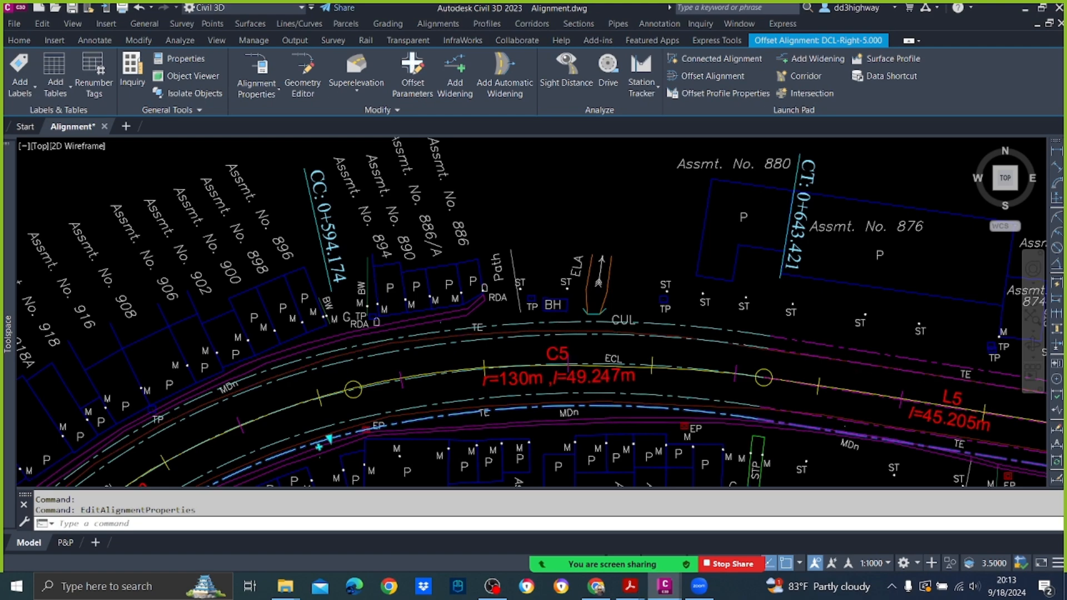
Step: Inspect how the centreline and its offset alignments follow the road around curves C5, C6 and C4
scroll(589, 366, "down", 6)
scroll(564, 345, "up", 6)
mouse_move(715, 339)
middle_mouse_down()
mouse_move(416, 358)
mouse_move(43, 347)
middle_mouse_up()
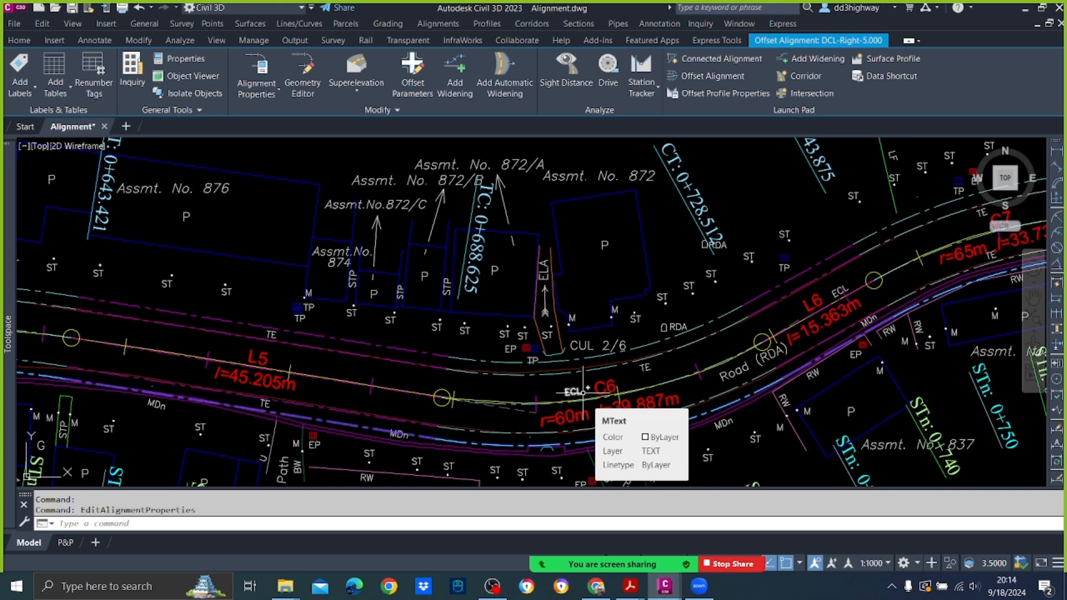
scroll(582, 393, "up", 2)
scroll(523, 401, "down", 3)
scroll(523, 400, "up", 5)
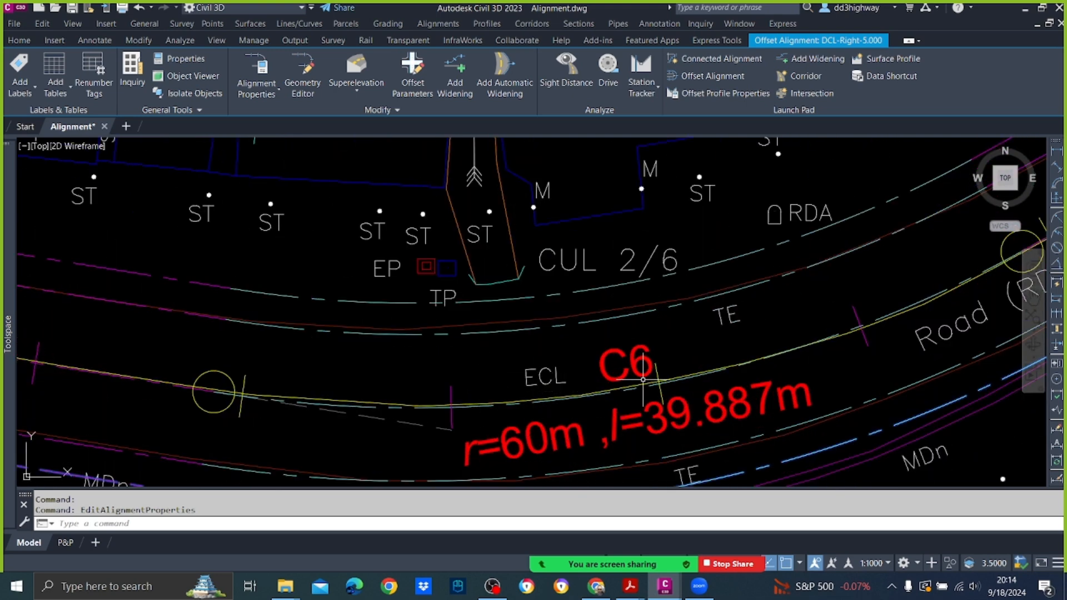
scroll(600, 328, "down", 4)
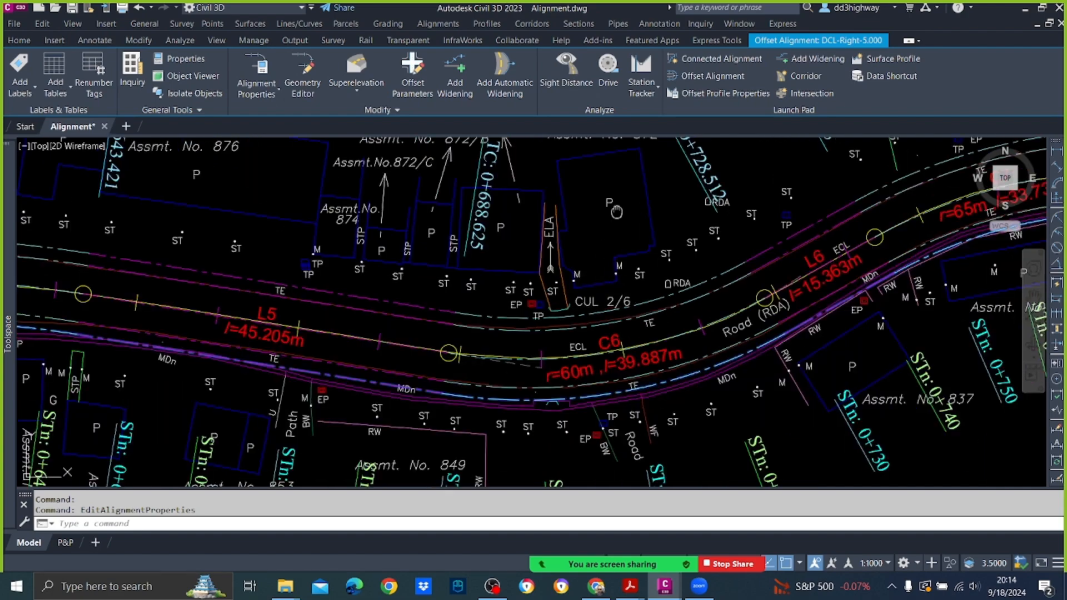
scroll(618, 212, "down", 3)
scroll(129, 306, "up", 3)
middle_click_drag(129, 306, 751, 254)
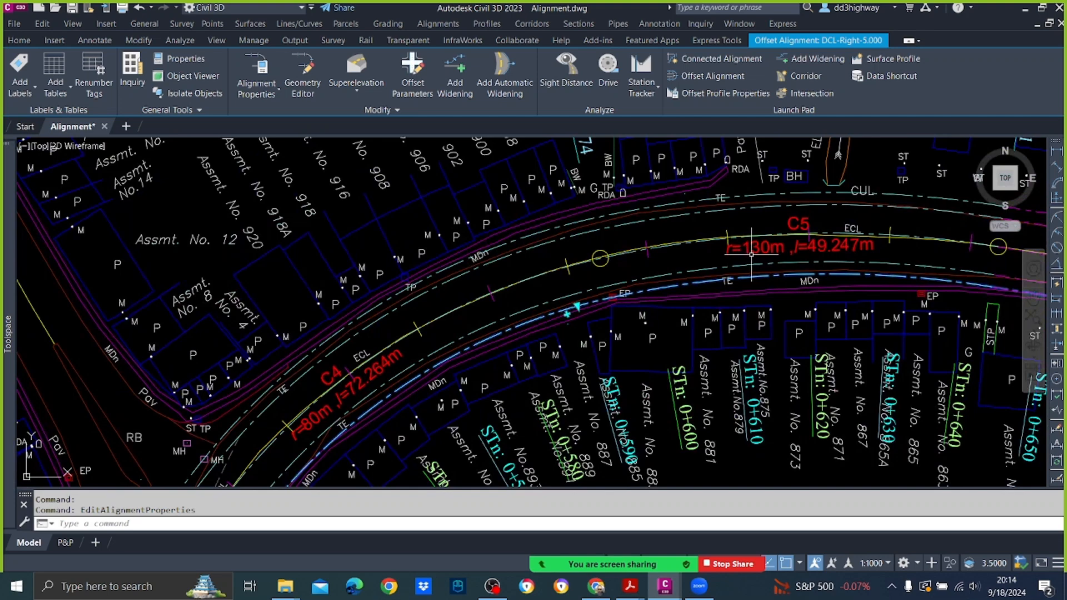
scroll(751, 254, "up", 3)
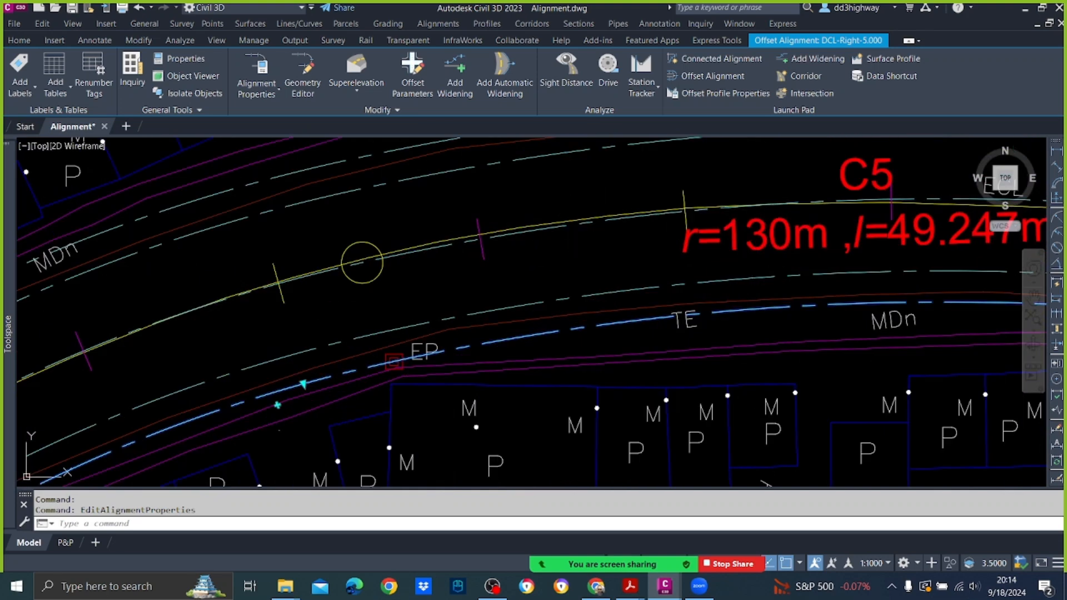
left_click(683, 210)
right_click(560, 193)
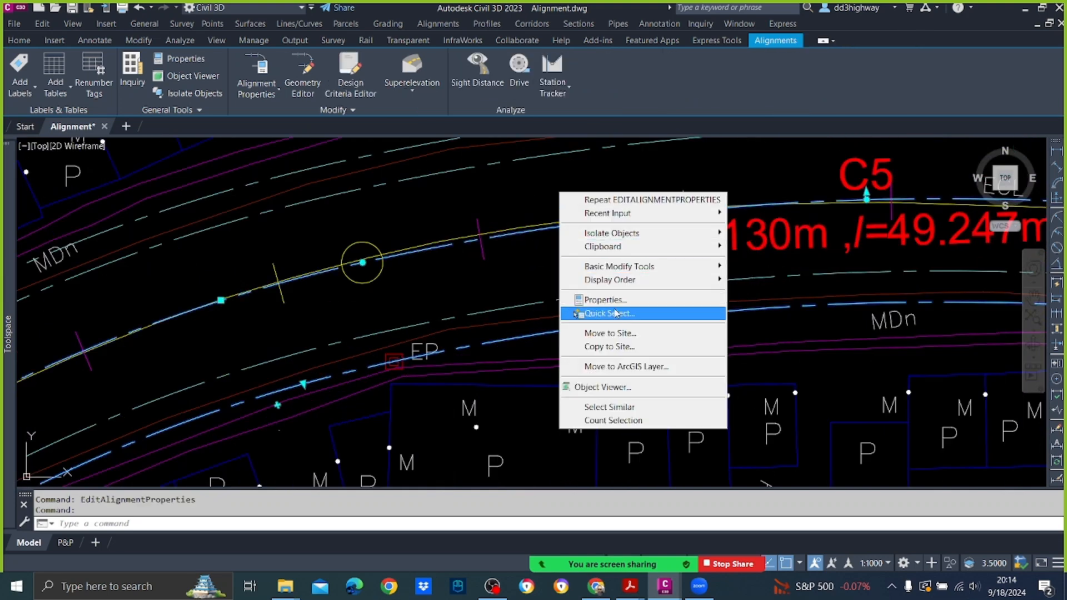
key("Escape")
key("Escape")
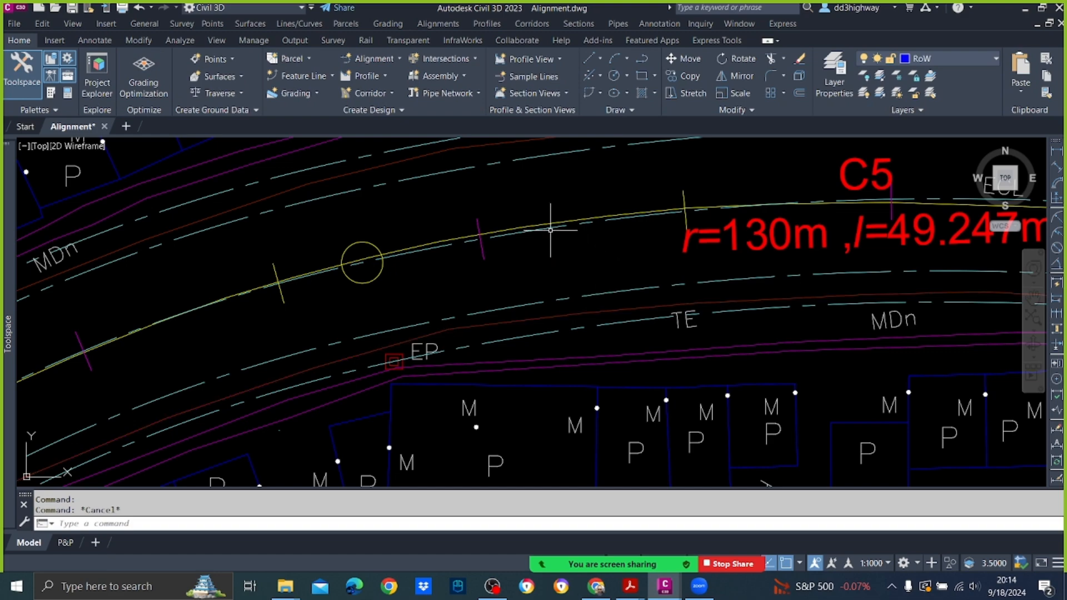
Step: Open the DCL centreline for geometry editing with the alignment layout tools and clear its selection
left_click(550, 228)
right_click(537, 162)
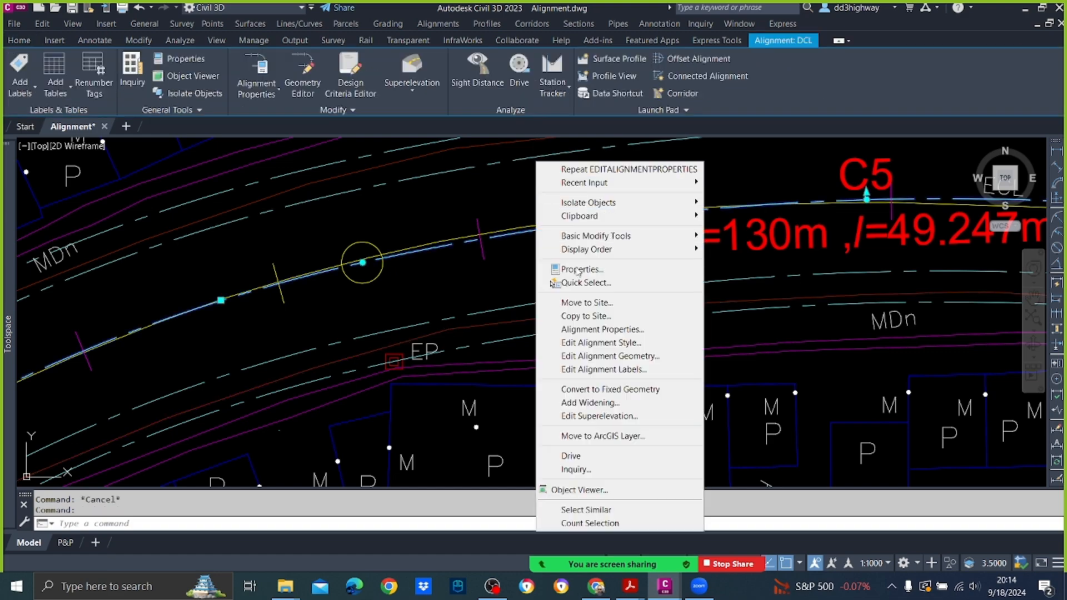
left_click(604, 358)
scroll(624, 381, "down", 5)
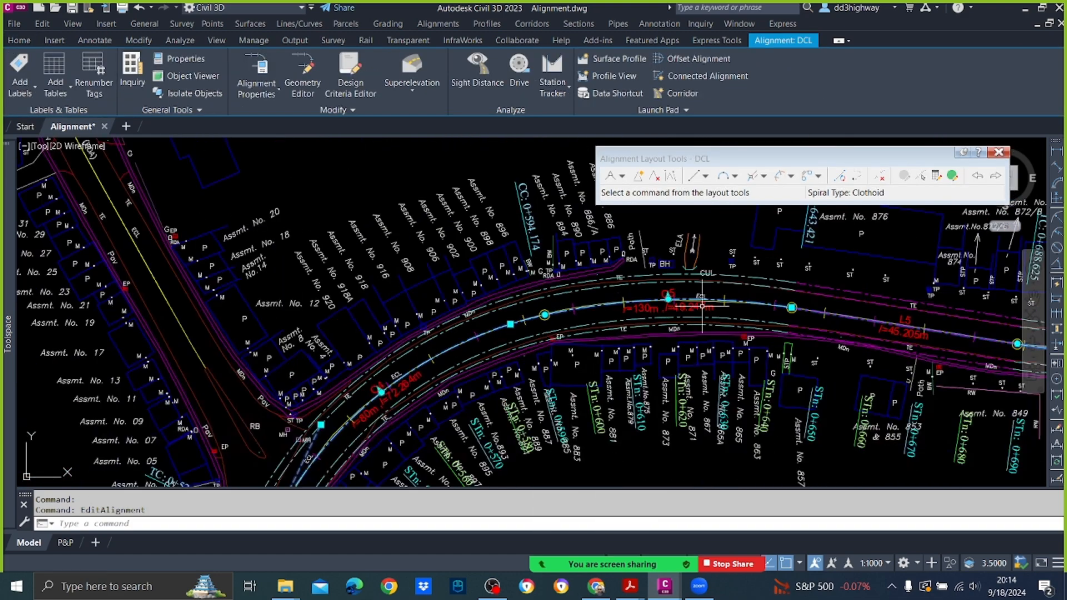
key("Escape")
Step: Pick curve C4 as the sub-entity to edit and show its layout parameters
scroll(612, 334, "down", 3)
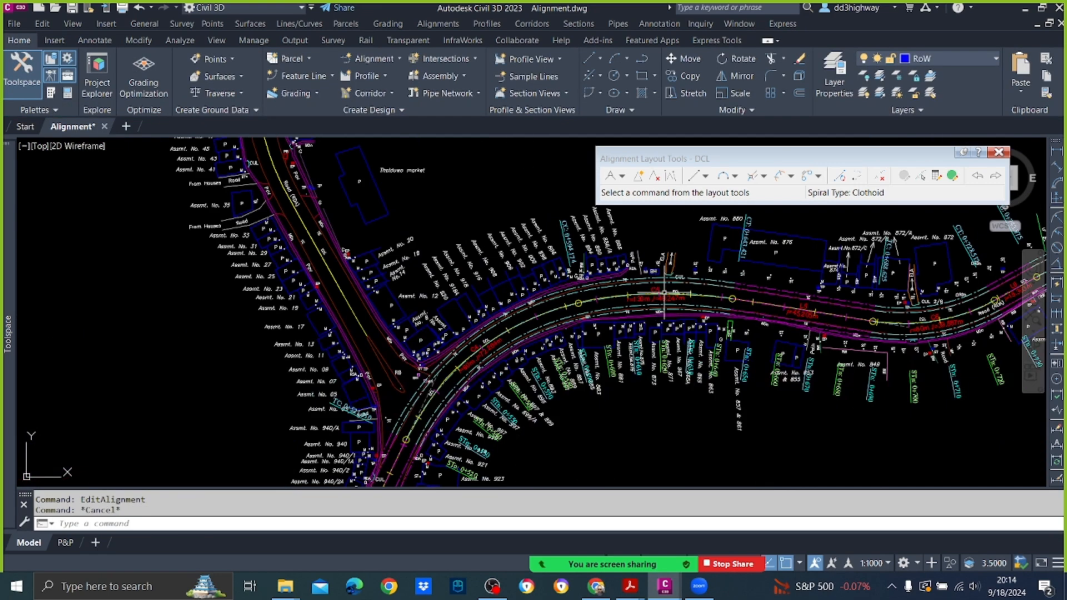
scroll(492, 371, "up", 4)
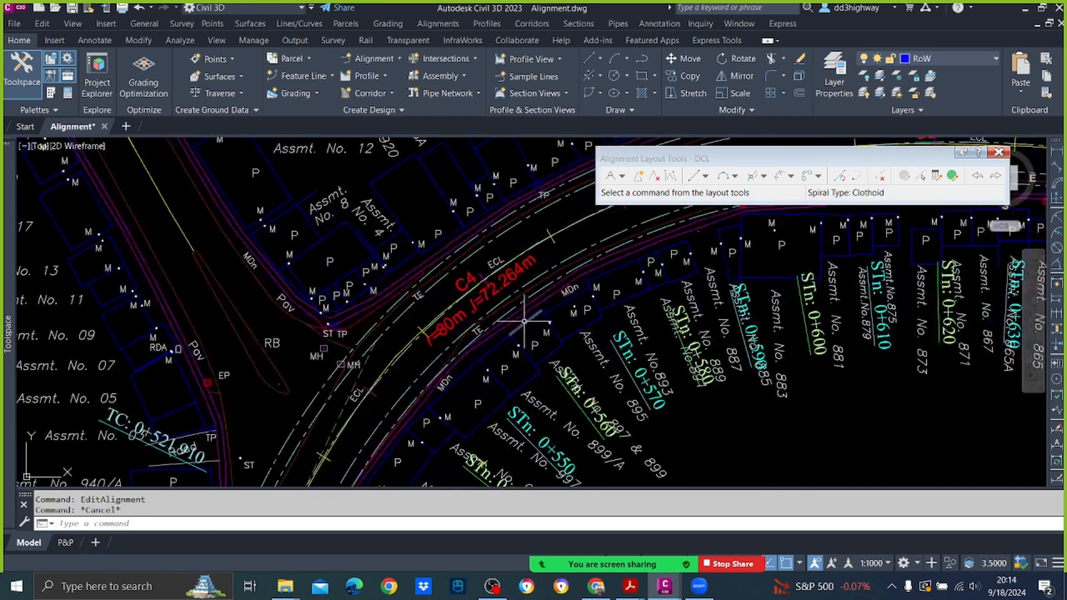
left_click(920, 176)
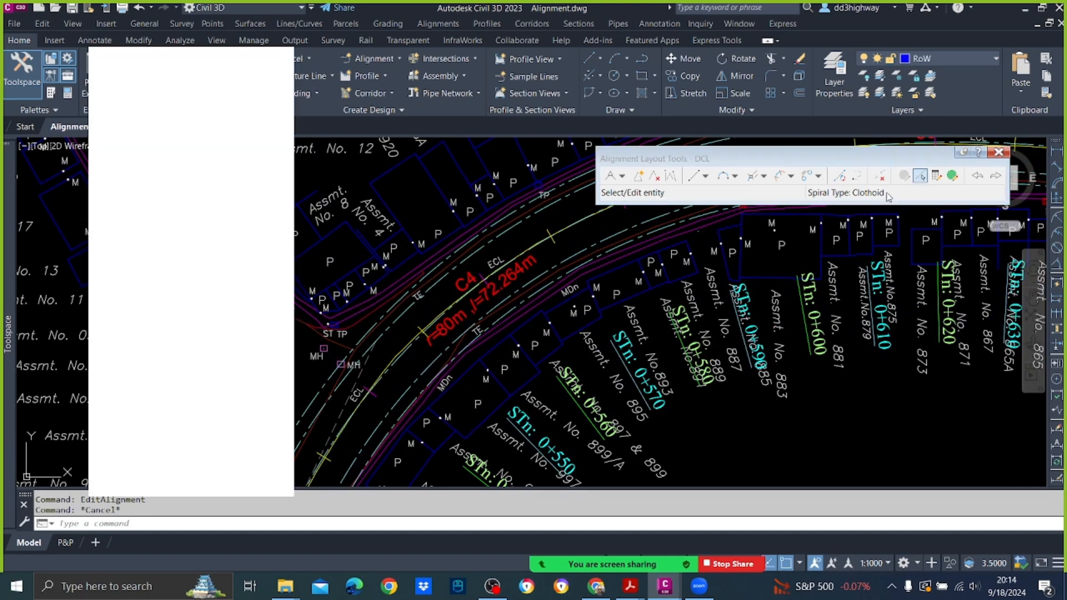
scroll(464, 300, "up", 3)
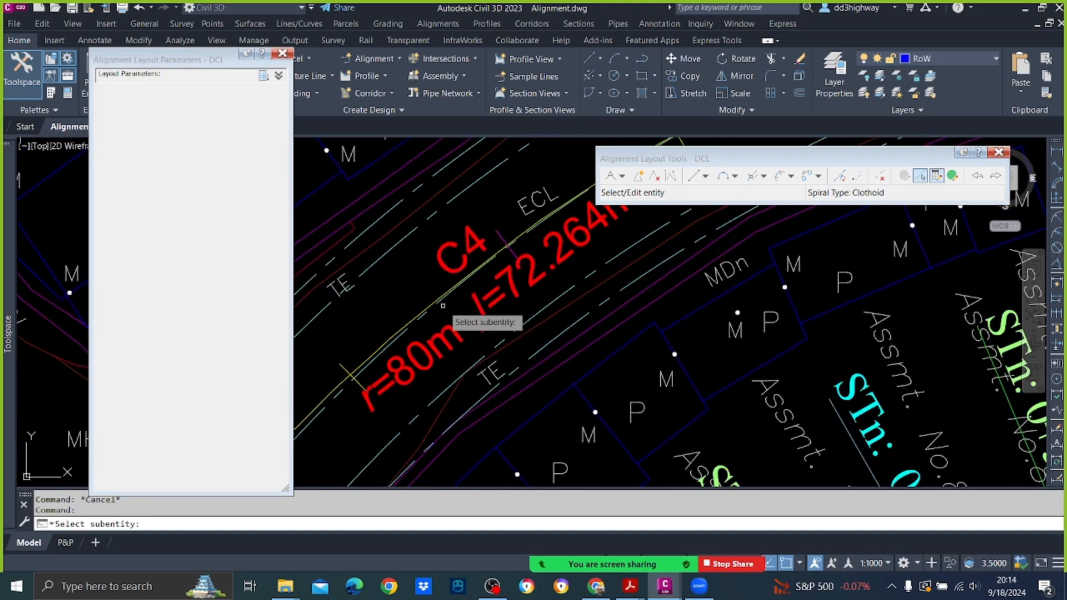
left_click(432, 309)
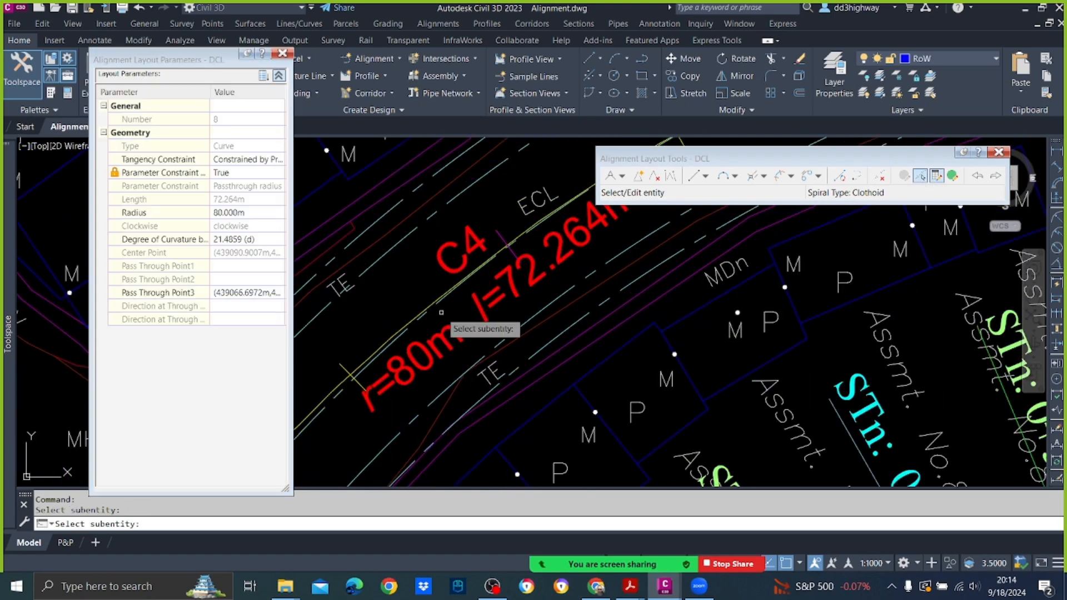
Step: Try to set the radius of curve C4 to 100 m in the layout parameters
scroll(462, 305, "down", 5)
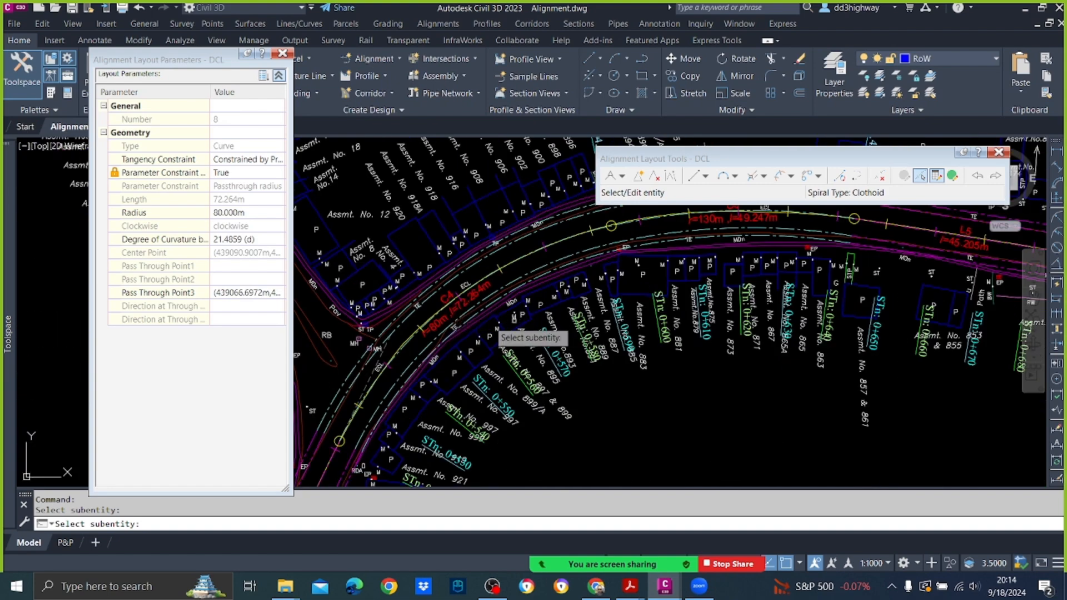
left_click(250, 211)
type("100")
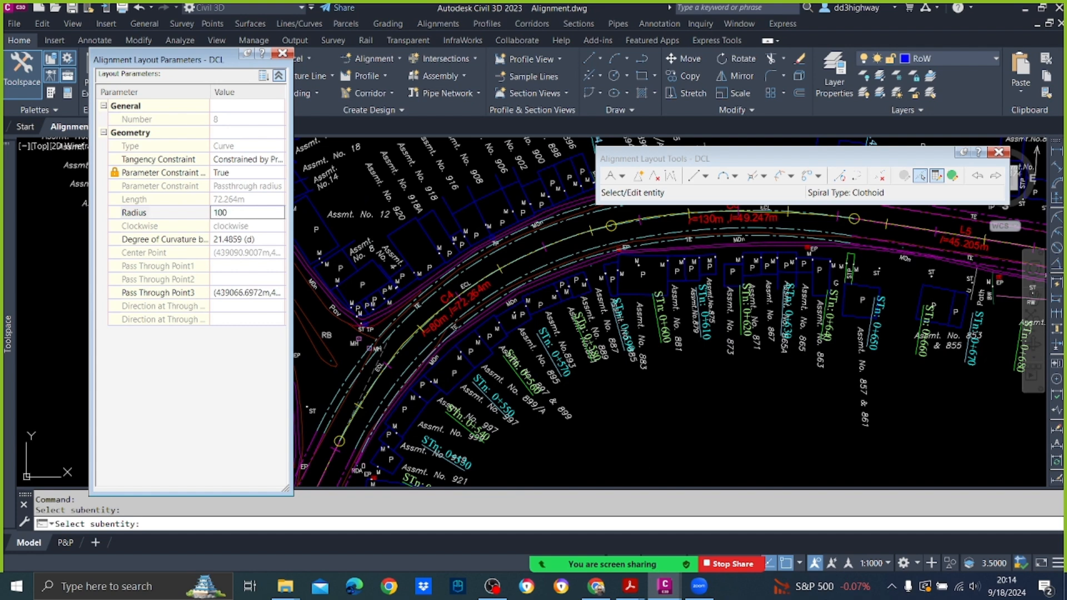
key("Return")
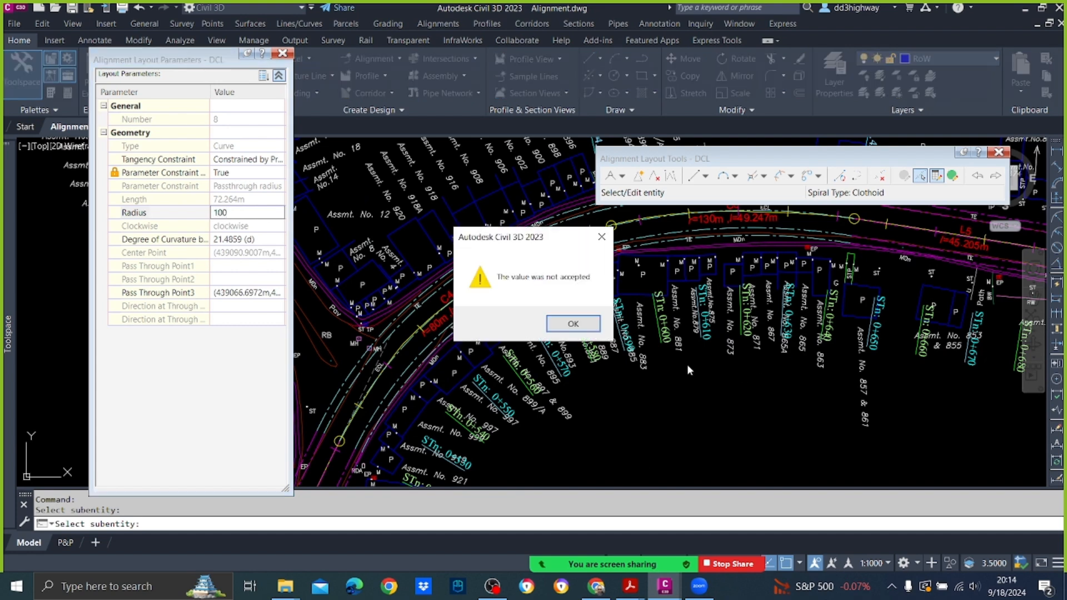
left_click(575, 328)
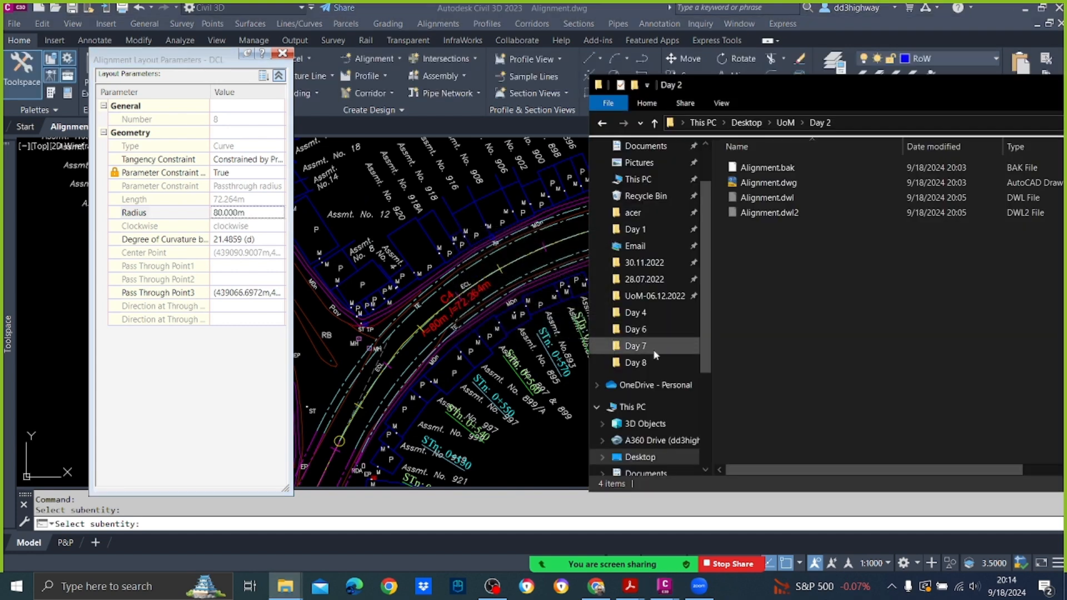
left_click(570, 398)
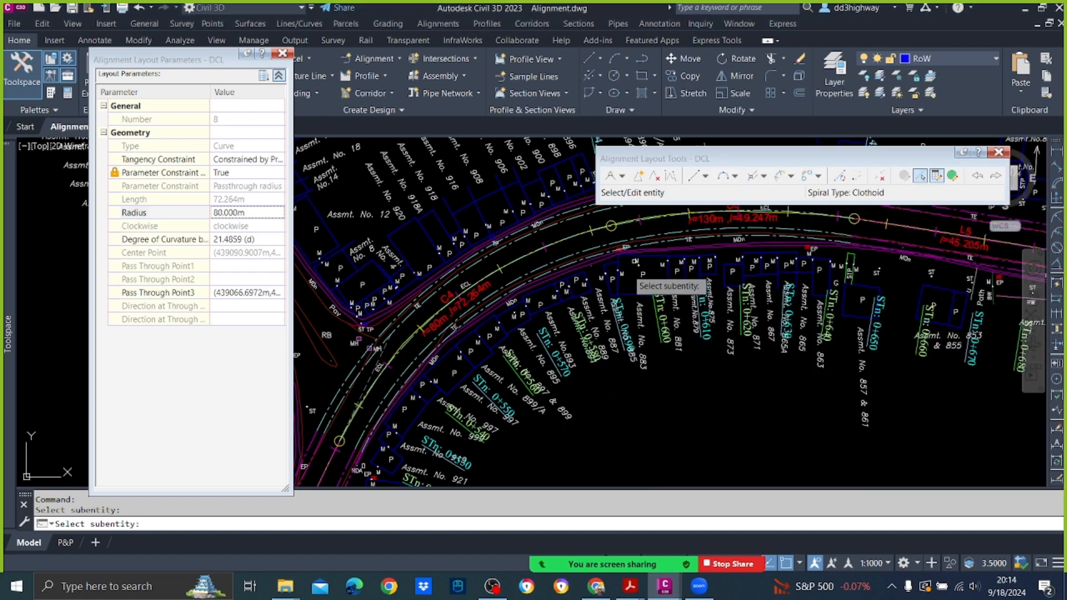
Step: Pick curve C3 of the DCL centreline near station 0+400 as the sub-entity to edit
scroll(663, 291, "down", 5)
mouse_move(523, 446)
middle_mouse_down()
mouse_move(556, 334)
mouse_move(611, 233)
middle_mouse_up()
scroll(554, 388, "up", 2)
scroll(542, 396, "up", 4)
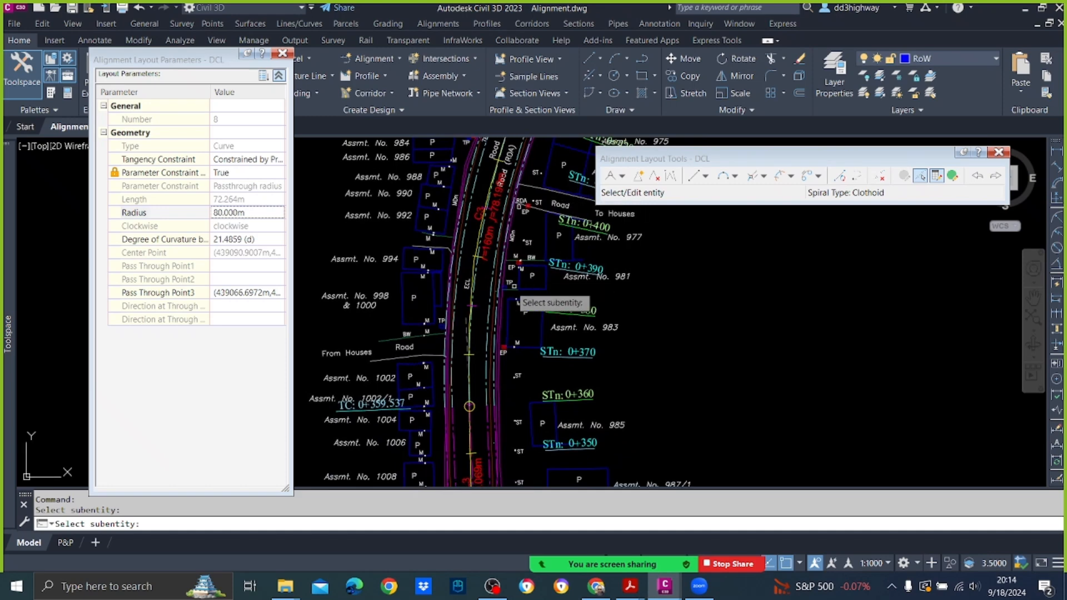
scroll(485, 281, "up", 2)
scroll(488, 284, "up", 3)
middle_click_drag(488, 284, 485, 361)
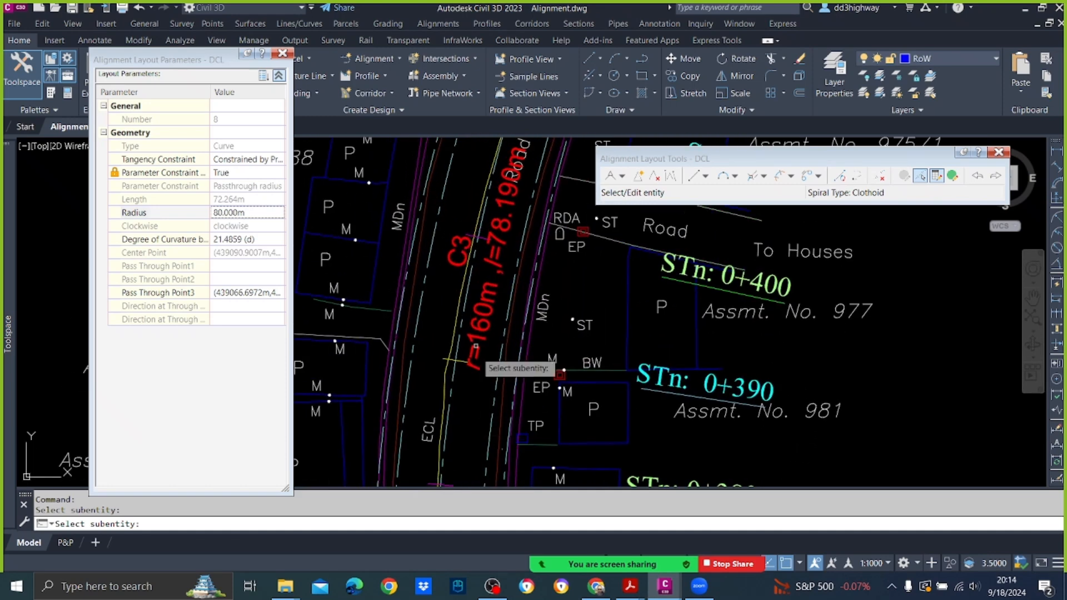
left_click(470, 298)
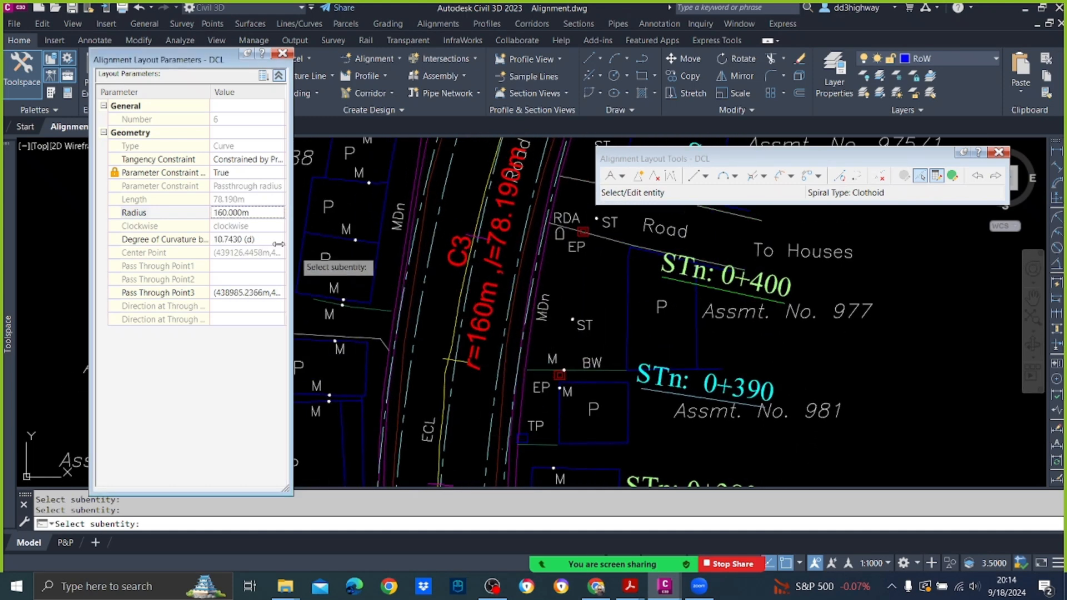
Step: Set the radius of curve C3 to 100 m and check how the offset alignments follow the change
left_click(262, 212)
type("100")
key("Return")
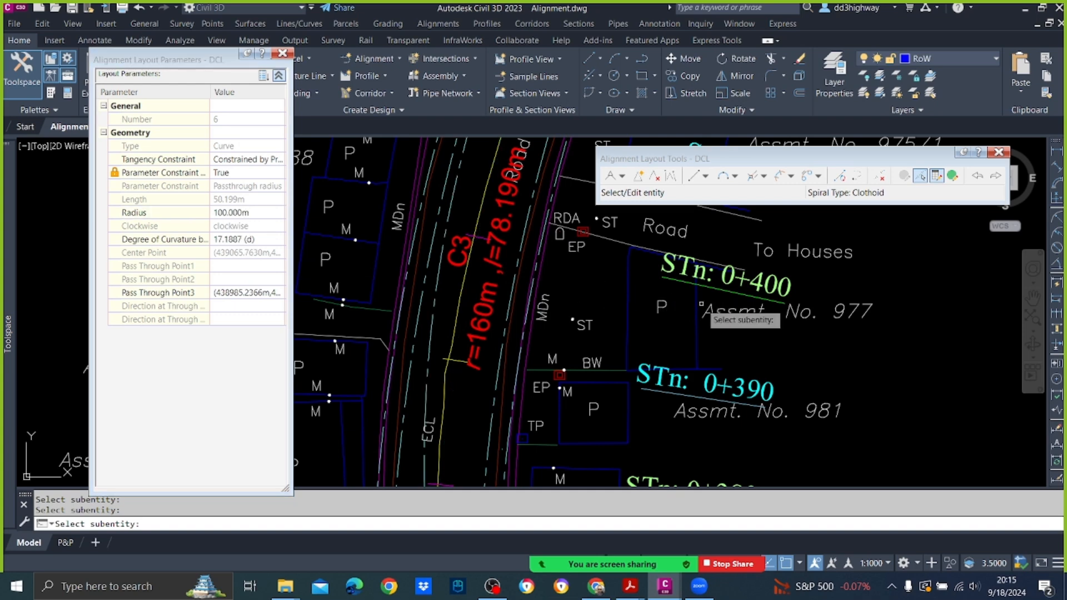
key("Escape")
scroll(687, 304, "down", 5)
scroll(633, 275, "up", 3)
scroll(632, 274, "up", 4)
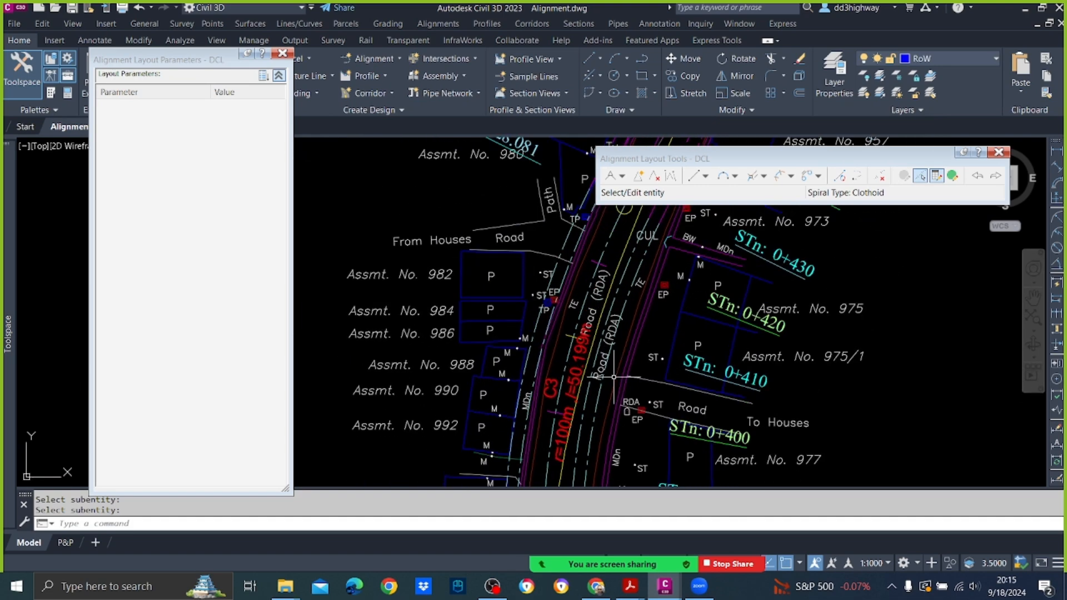
Step: Undo the radius change on curve C3
key("ctrl+z")
key("ctrl+z")
key("ctrl+z")
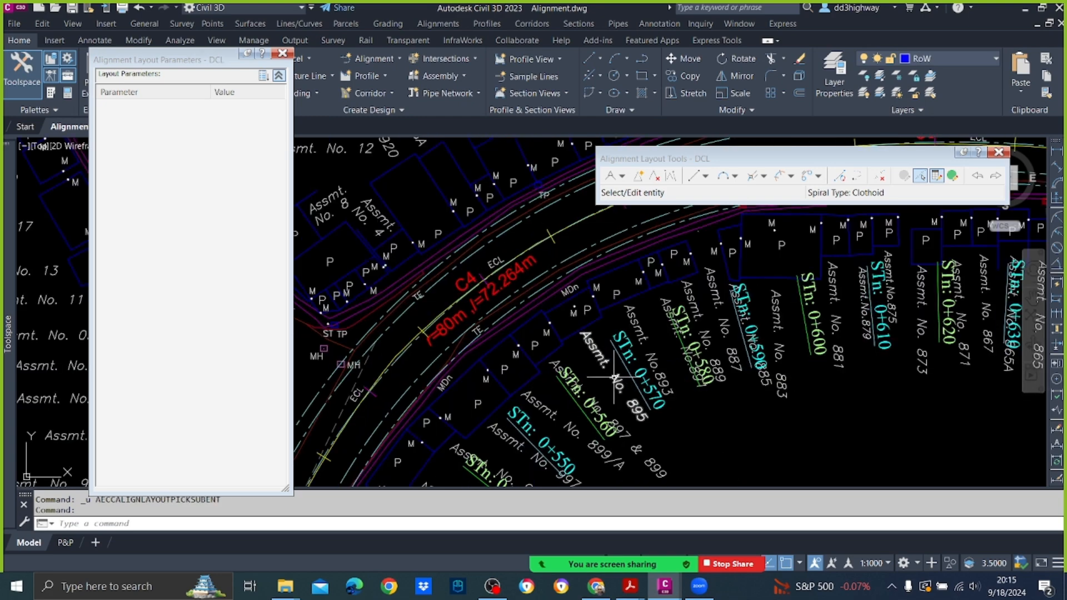
key("ctrl+z")
key("ctrl+z")
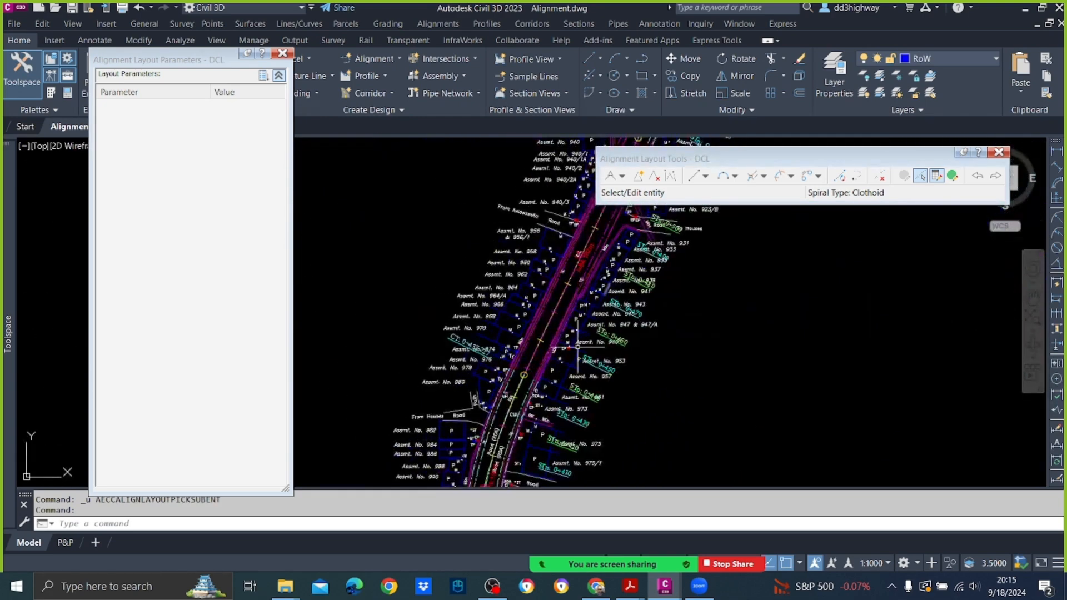
Step: Pick curve C3 again with the sub-entity editor and set its radius to 100 m
scroll(533, 428, "up", 5)
scroll(588, 328, "up", 2)
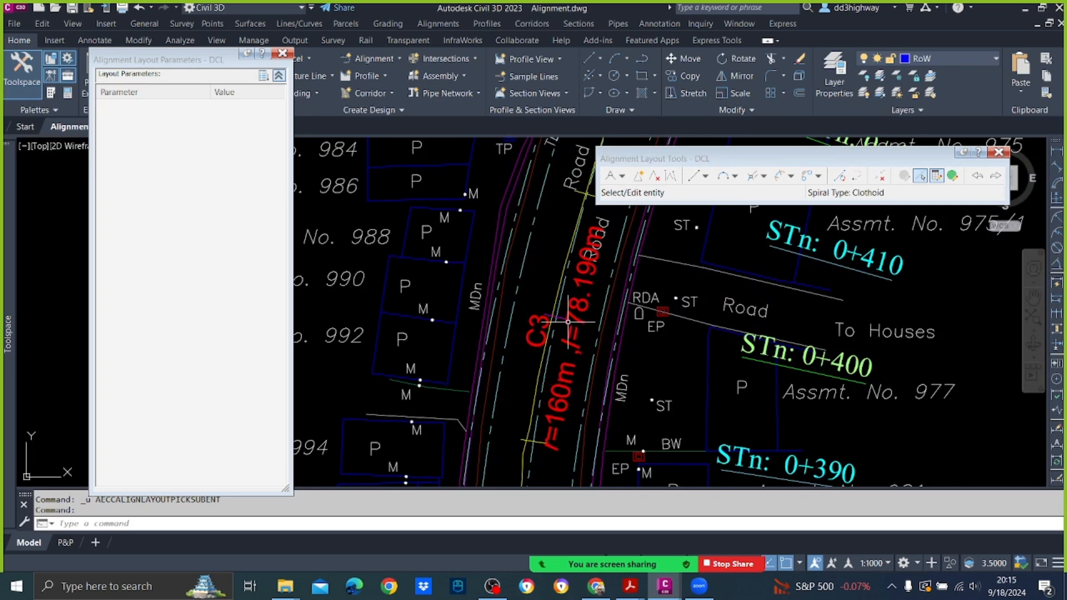
left_click(936, 178)
left_click(546, 367)
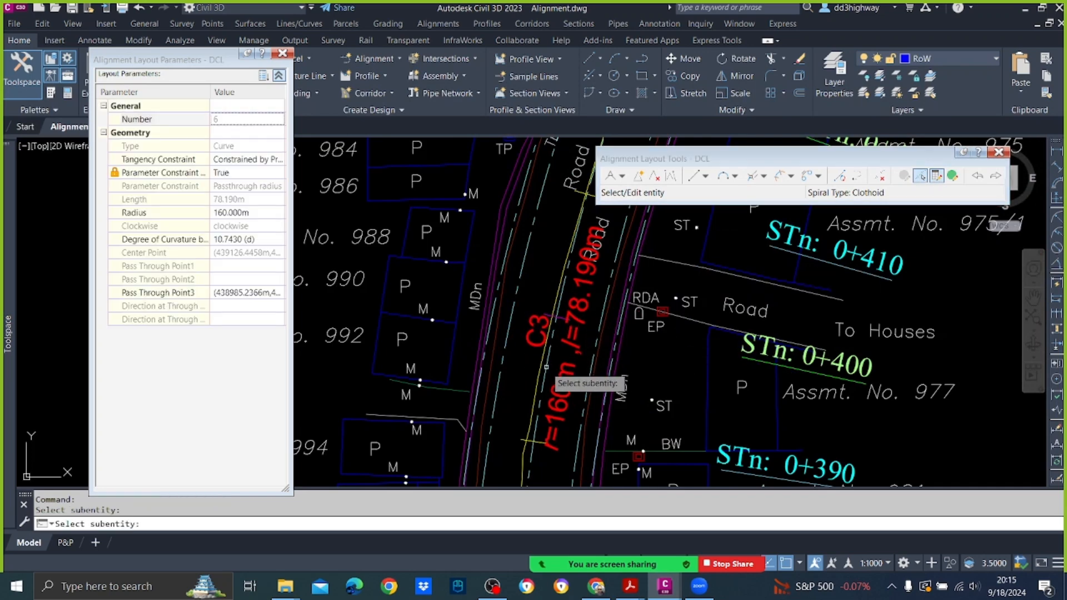
left_click(255, 214)
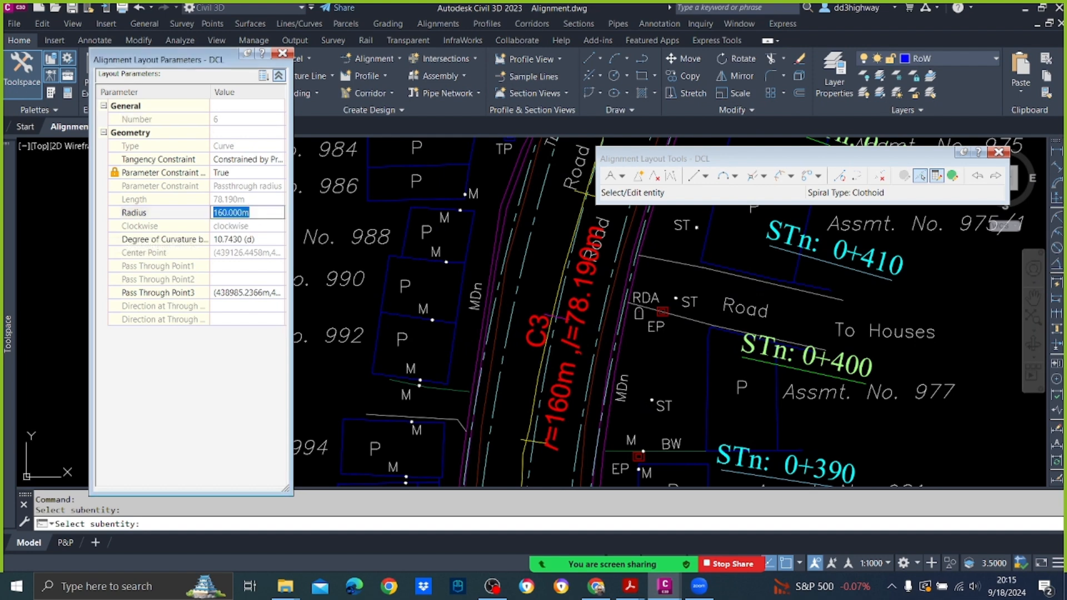
type("10")
key("Return")
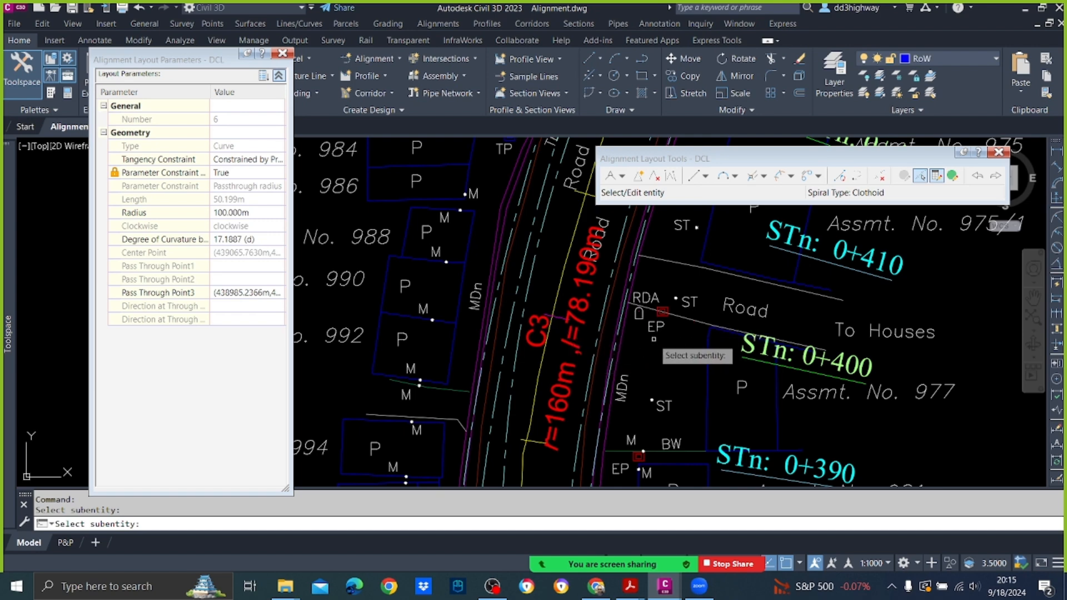
scroll(653, 339, "down", 3)
key("Return")
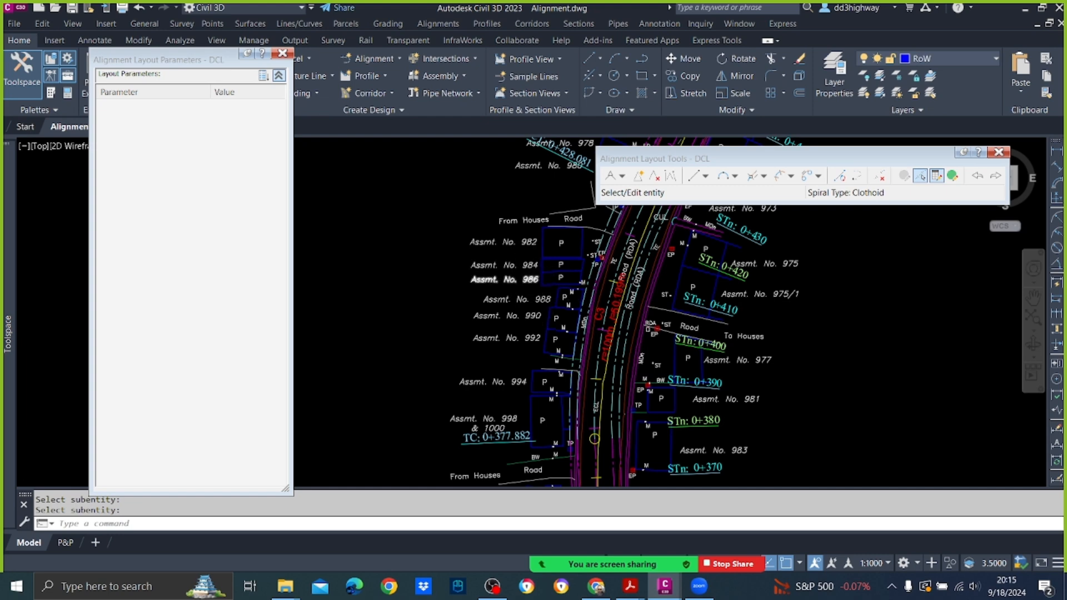
Step: Compare the offset alignments with the road around curve C3, and undo its repeated radius change
scroll(532, 314, "up", 3)
scroll(694, 310, "down", 4)
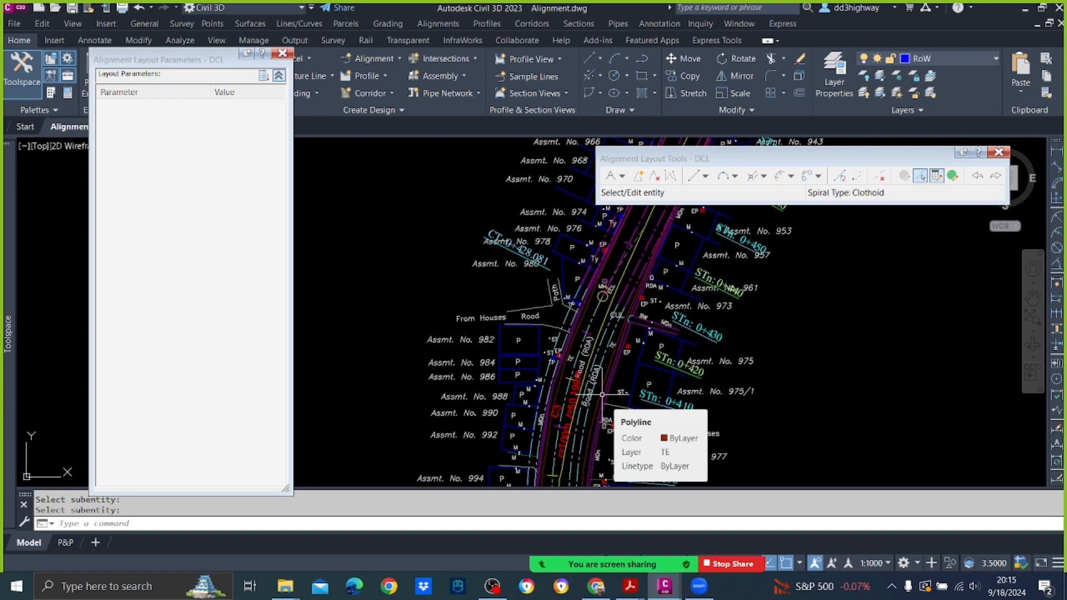
middle_click_drag(601, 394, 645, 298)
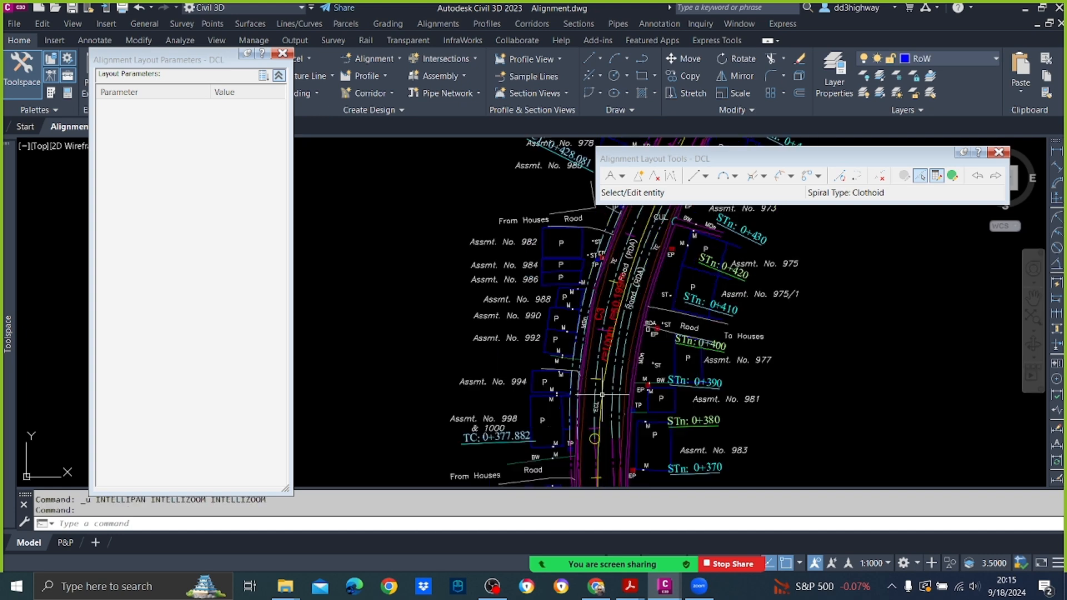
scroll(641, 336, "up", 5)
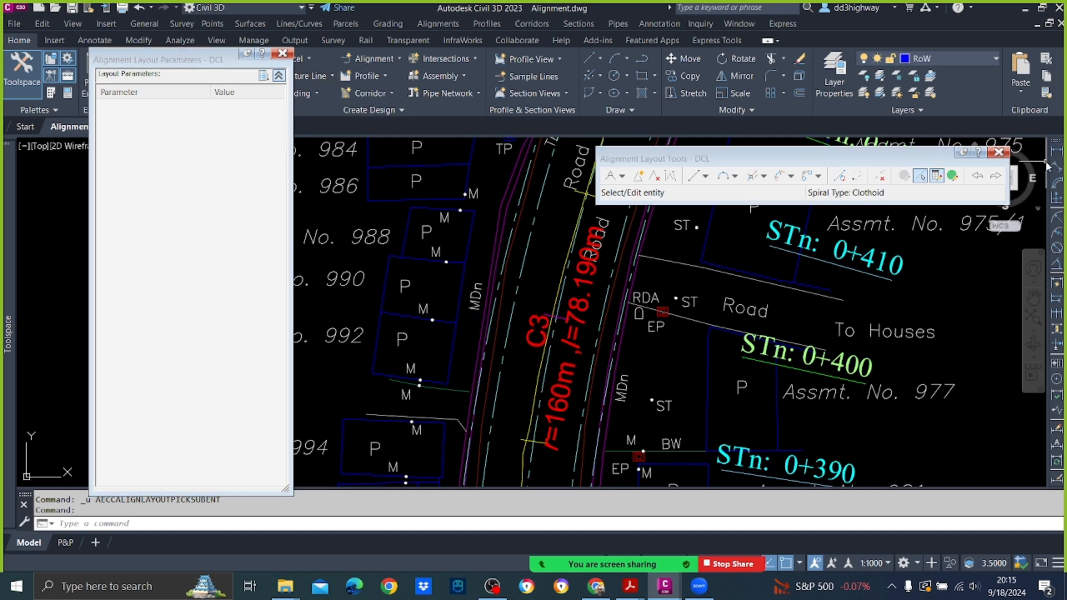
Step: Close the alignment layout tools and save the Alignment drawing with the whole road in view
left_click(999, 154)
scroll(628, 278, "down", 10)
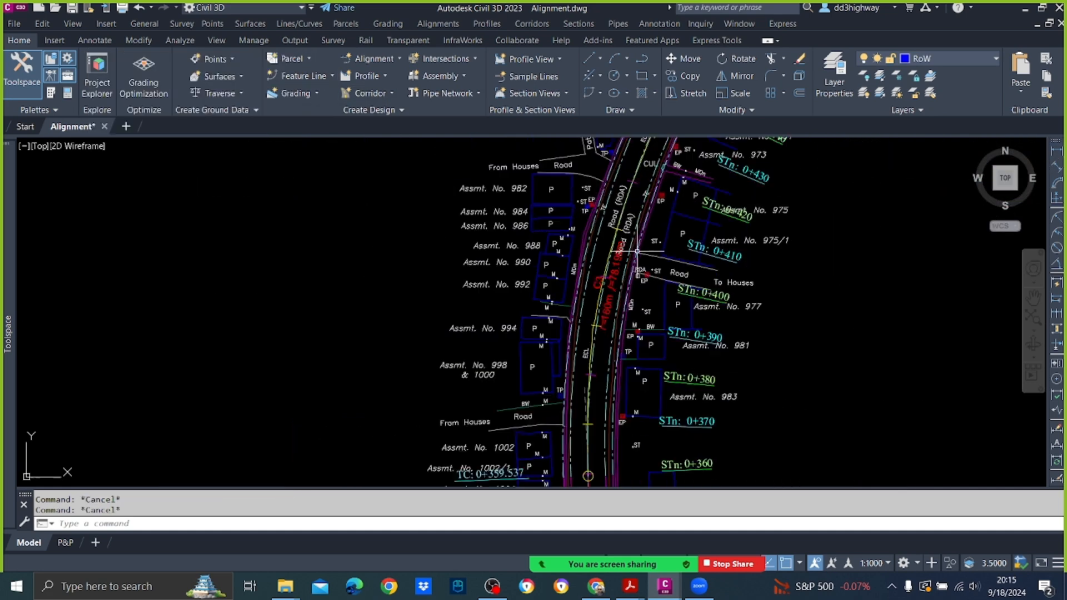
scroll(339, 188, "down", 10)
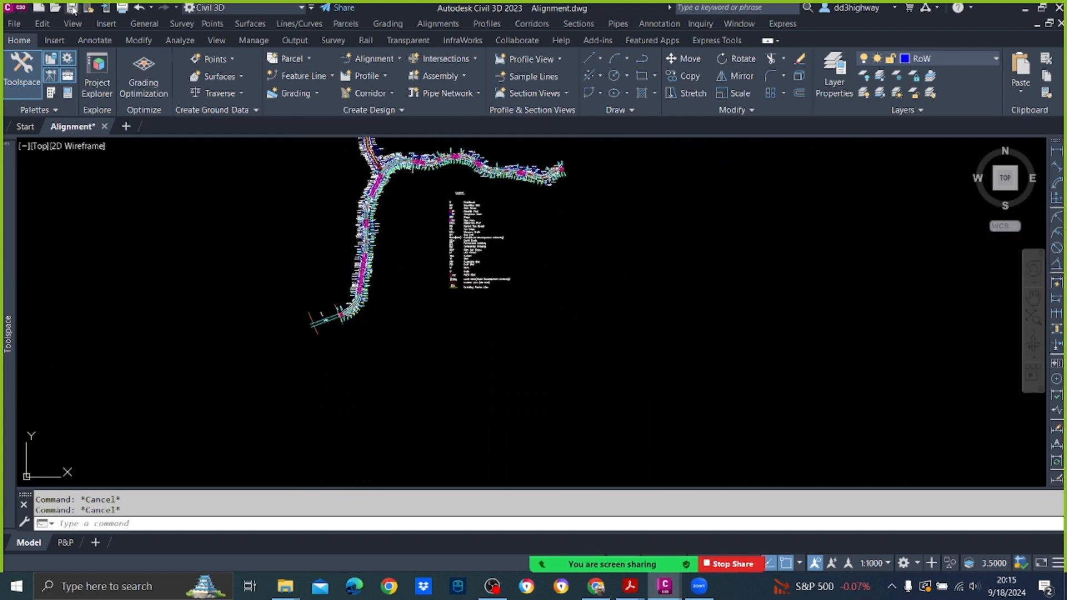
key("ctrl+s")
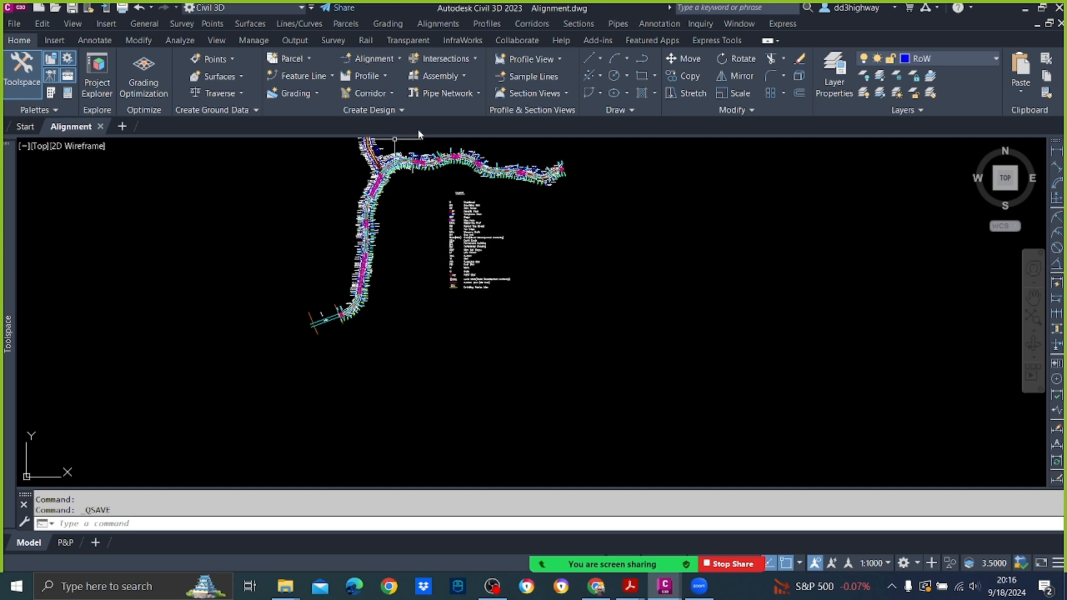
Step: Save a copy of the drawing as Profile in the Day 2 folder, in AutoCAD 2018 Drawing format
left_click(21, 24)
left_click(39, 114)
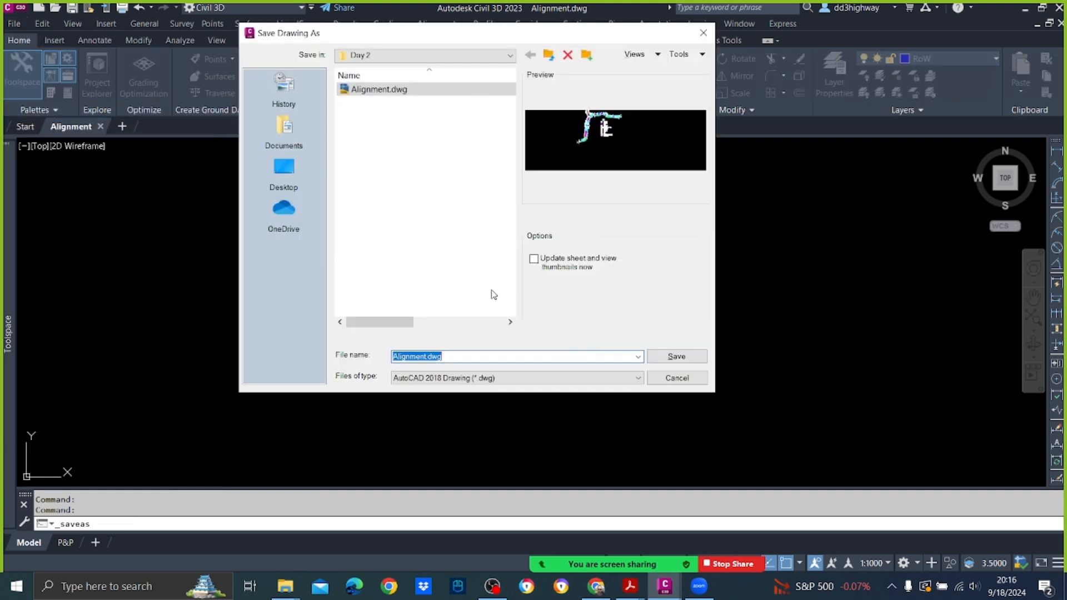
left_click(468, 377)
left_click(468, 364)
type("Profile")
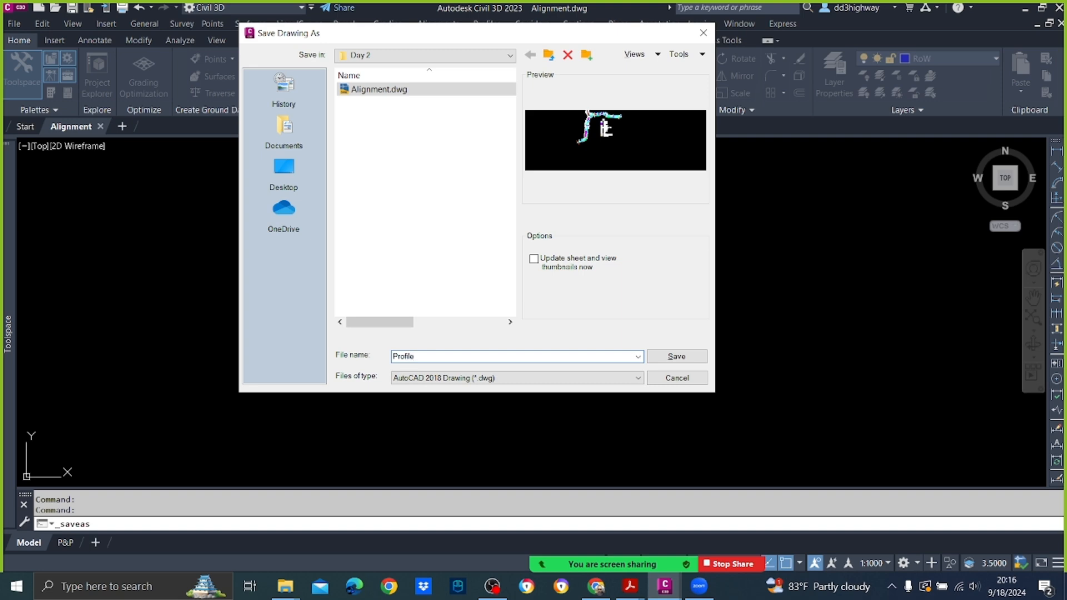
left_click(677, 356)
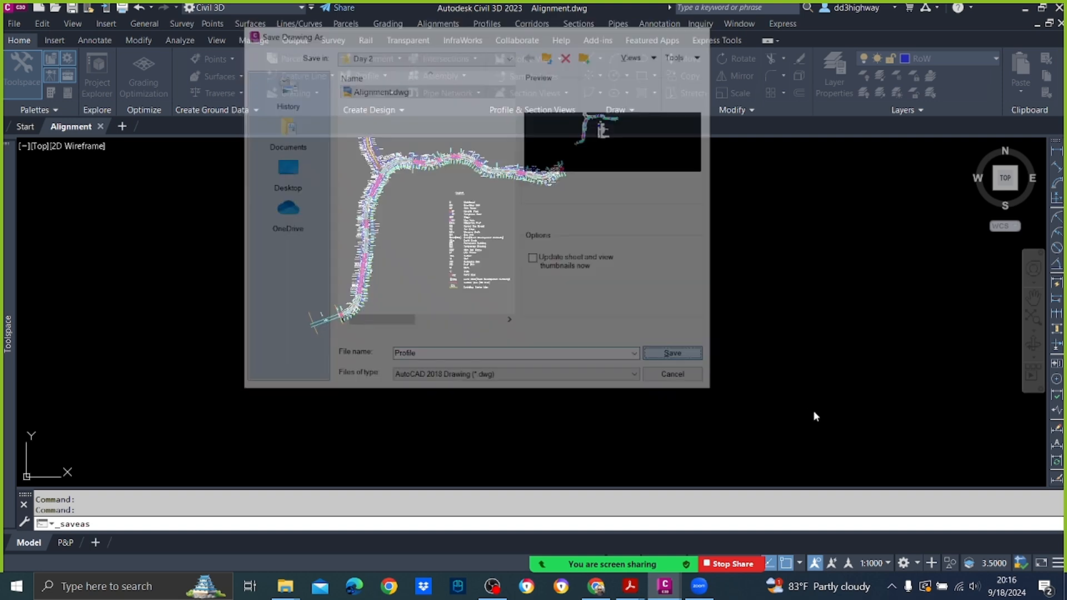
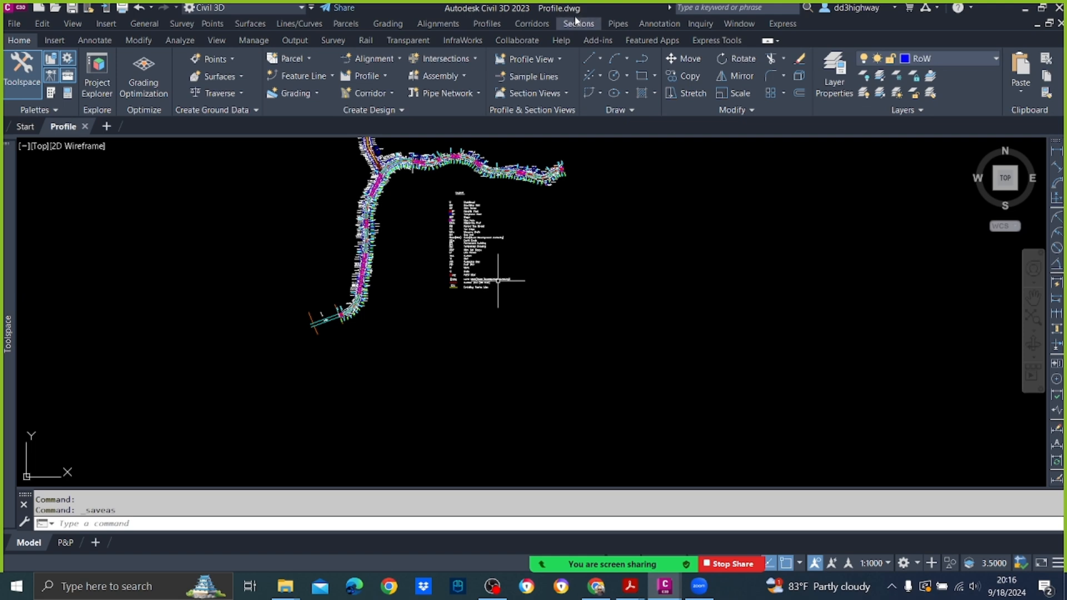
left_click(488, 25)
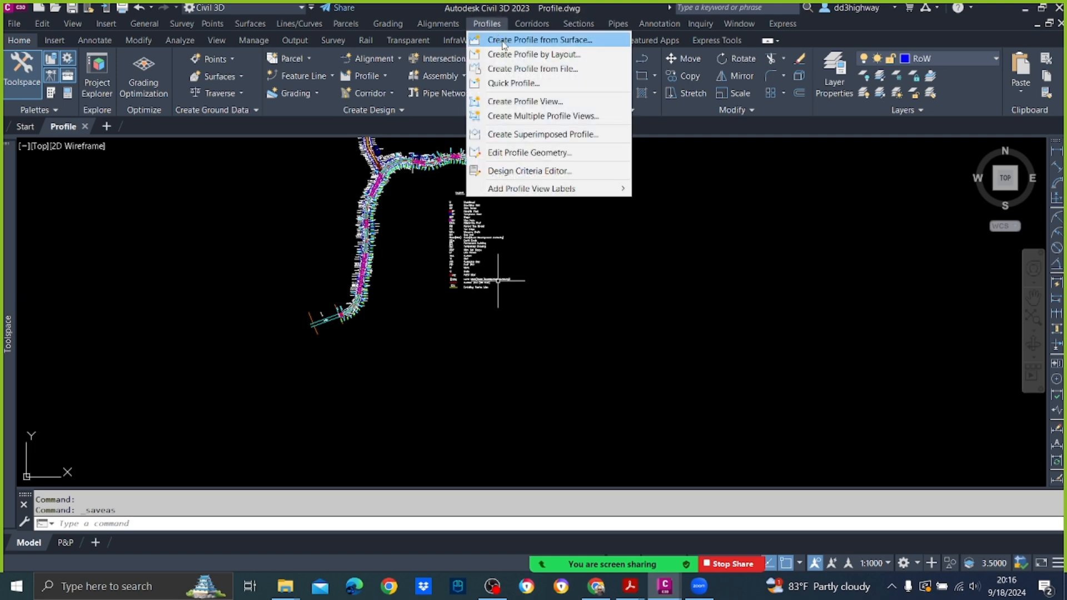
left_click(503, 41)
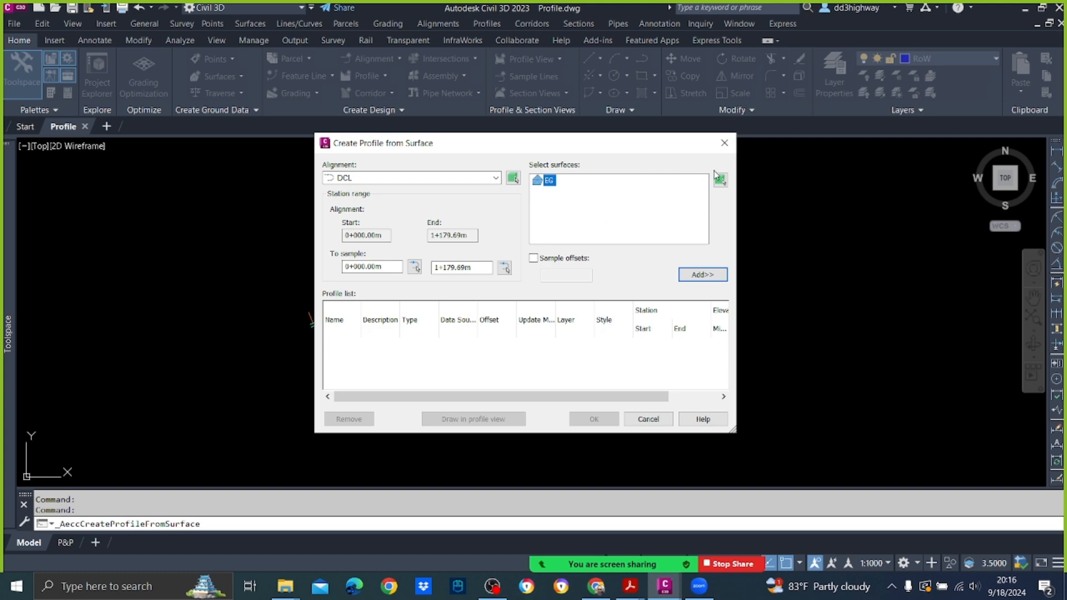
left_click(724, 144)
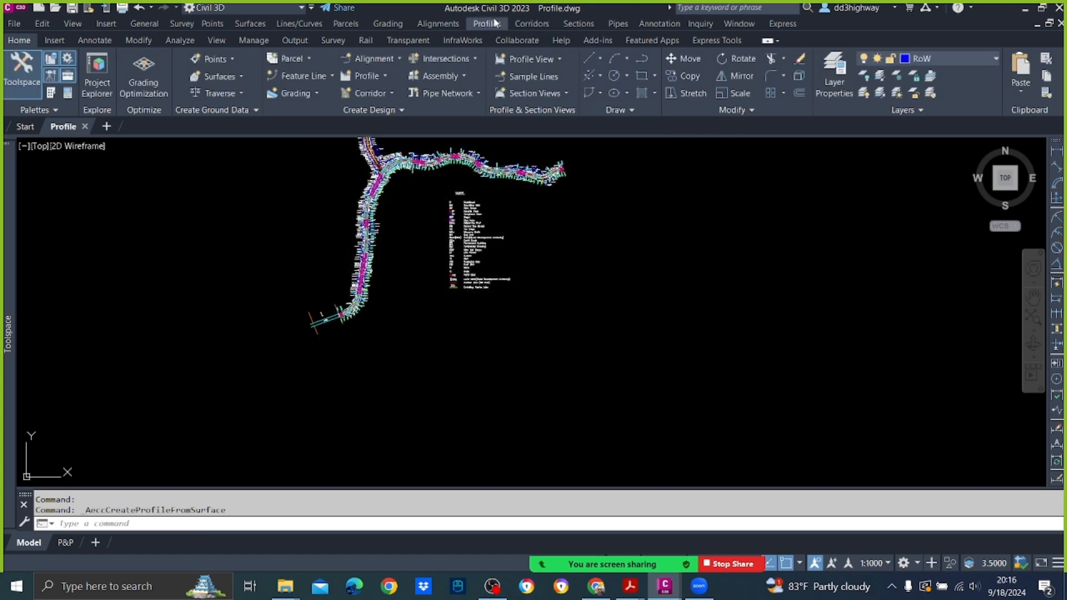
Step: Create a surface profile from EG along the full length of alignment DCL and proceed to draw it in a profile view
left_click(487, 23)
mouse_move(532, 23)
mouse_move(487, 23)
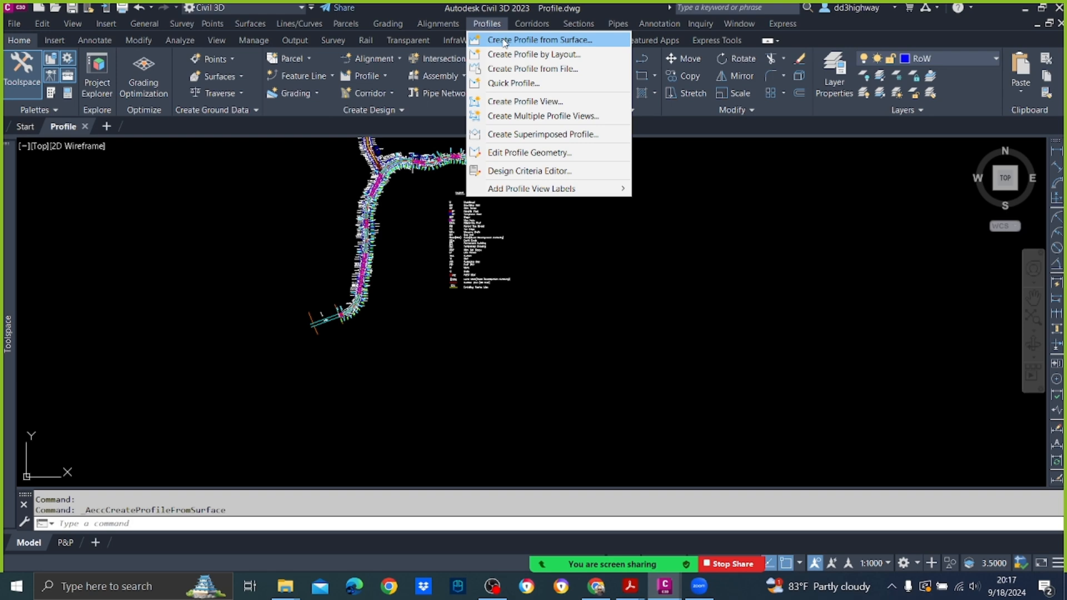
left_click(505, 40)
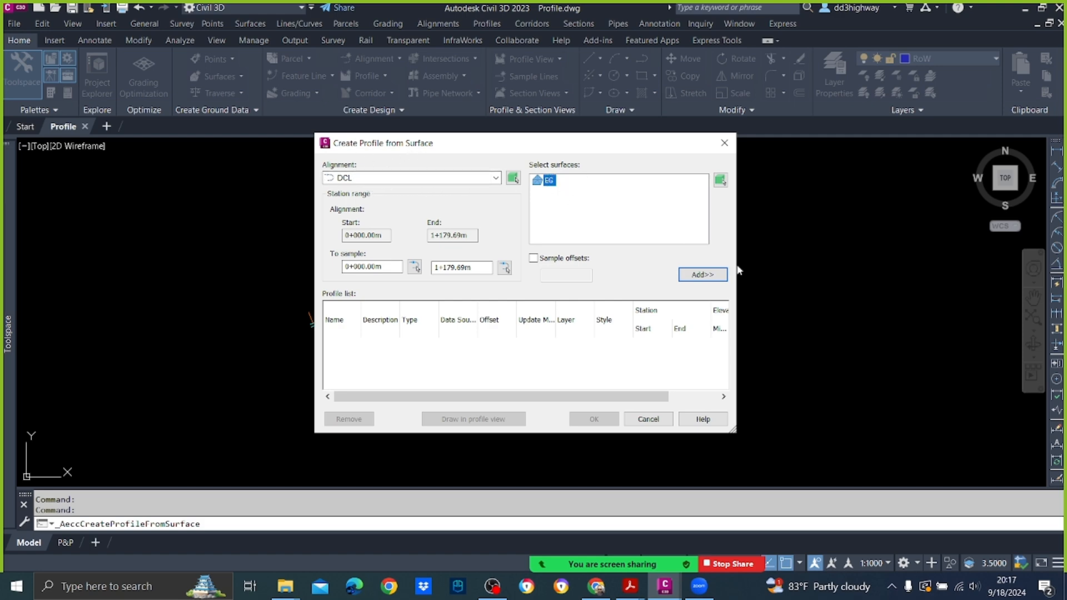
left_click(703, 276)
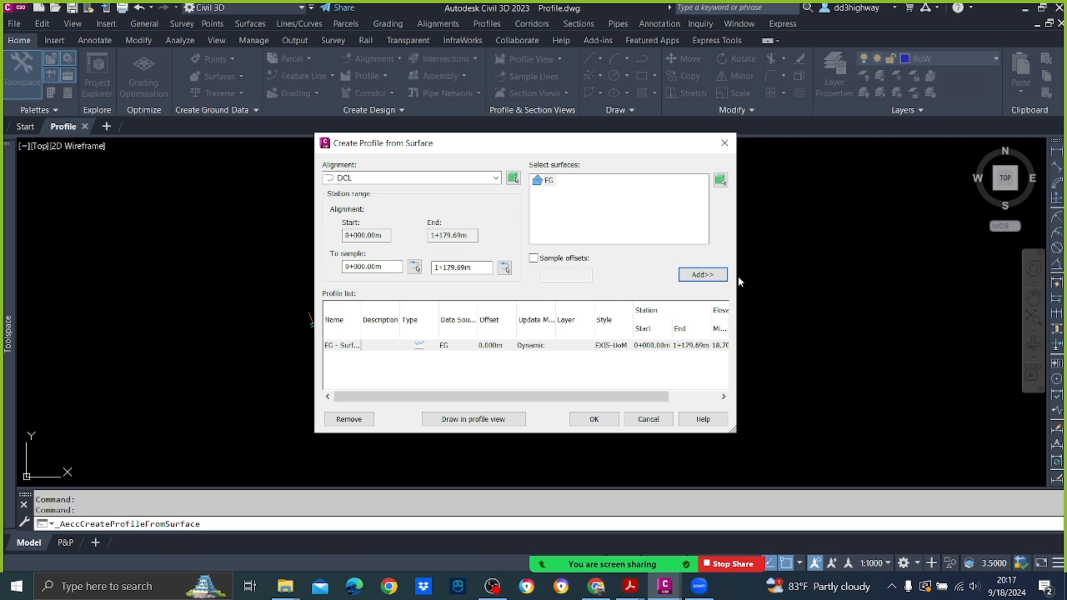
left_click(501, 420)
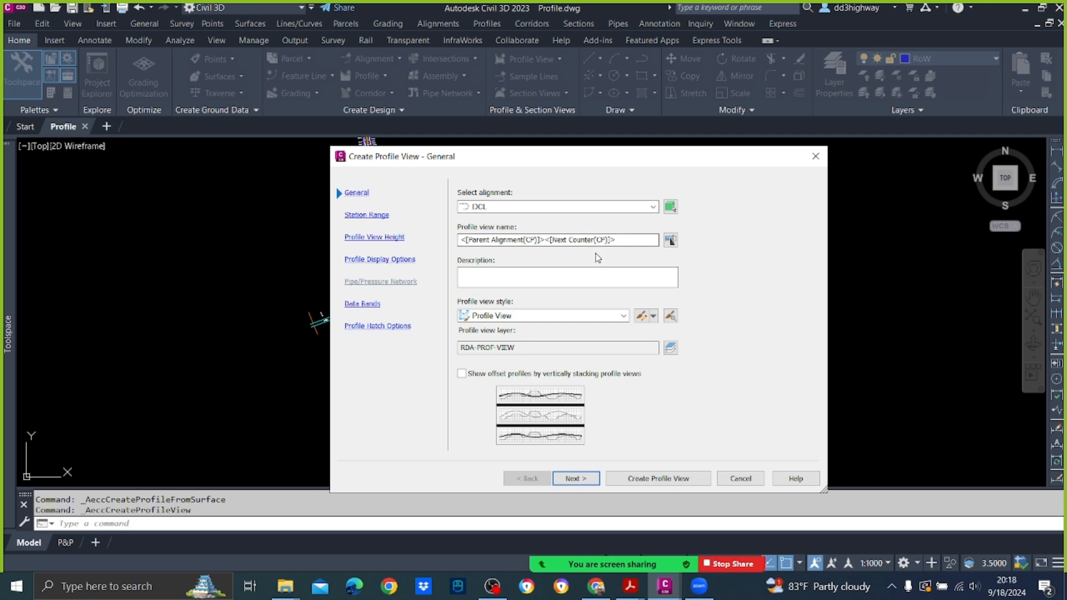
Step: Name the profile view EG and give it the 1000-UoM profile view style
left_click(623, 239)
left_click_drag(623, 240, 353, 221)
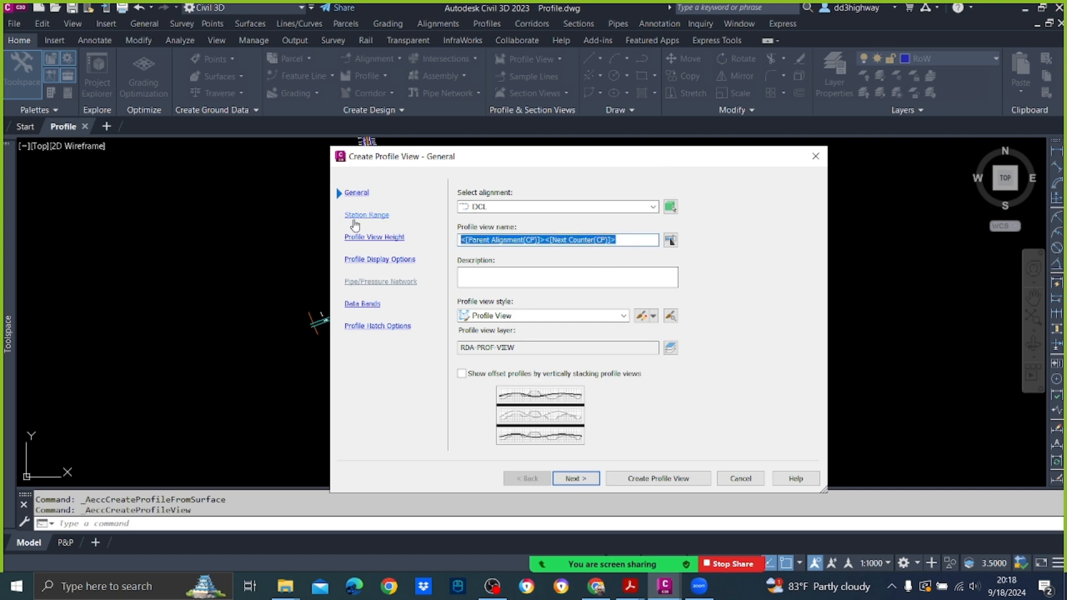
type("EG")
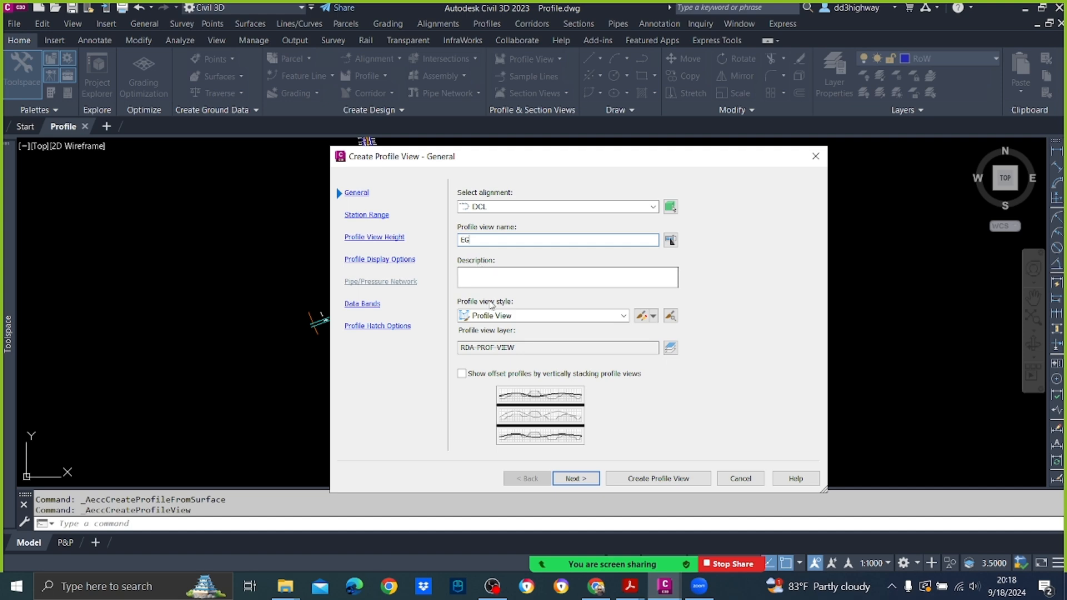
left_click(508, 317)
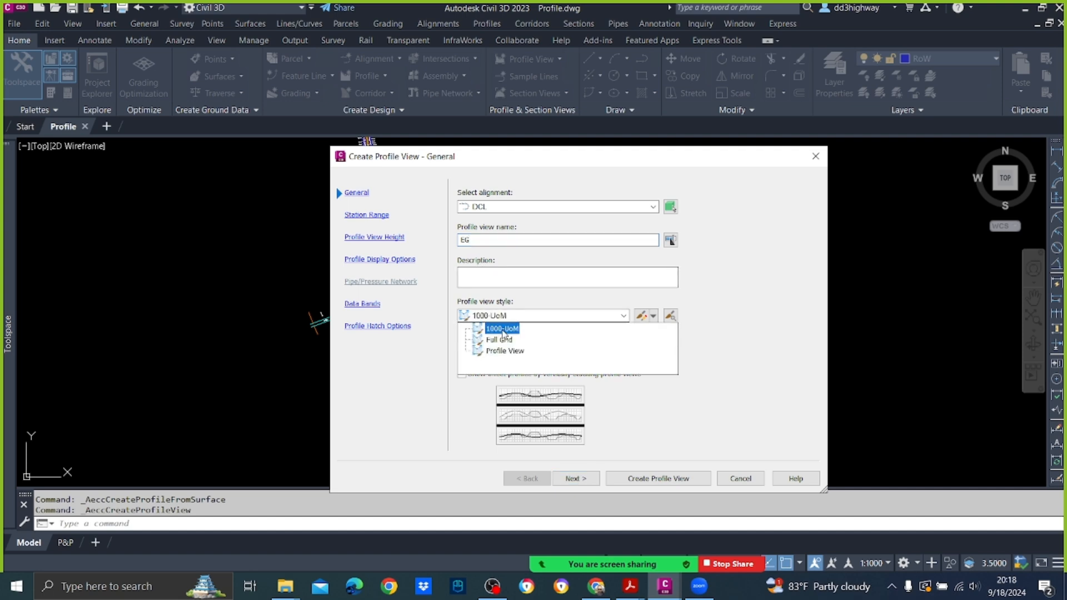
left_click(502, 329)
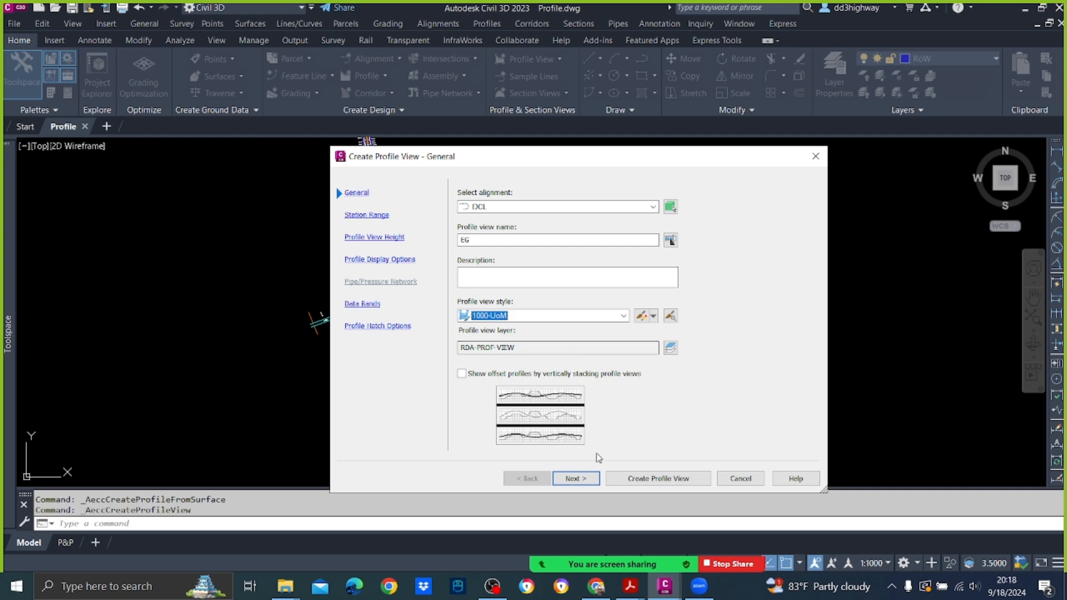
left_click(576, 478)
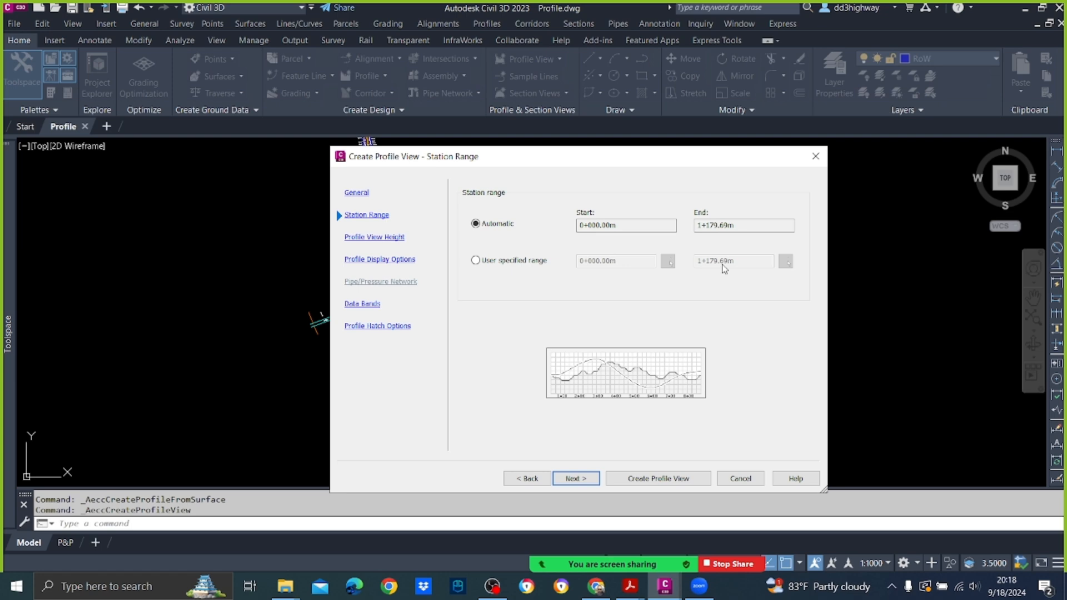
Step: Keep the automatic station range and height, and assign the 1000-UoM band set to the profile view
left_click(576, 478)
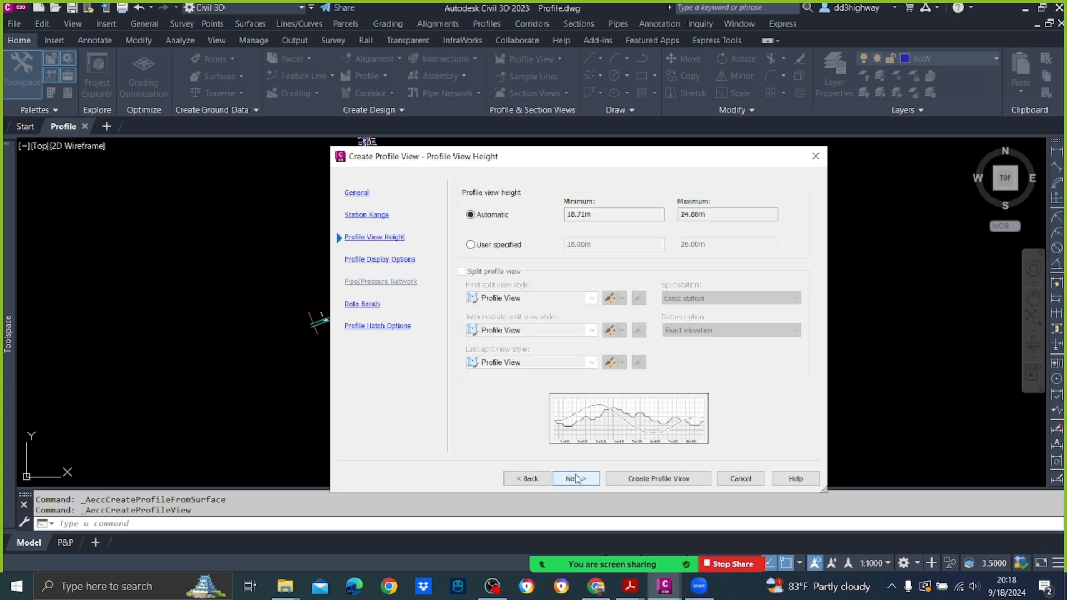
left_click(576, 478)
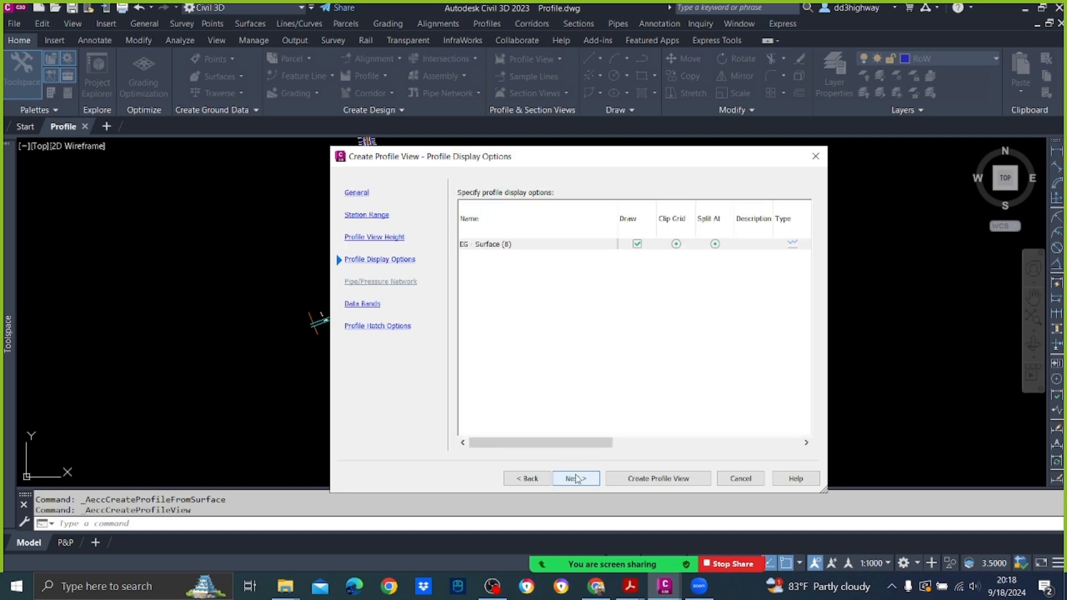
left_click(576, 478)
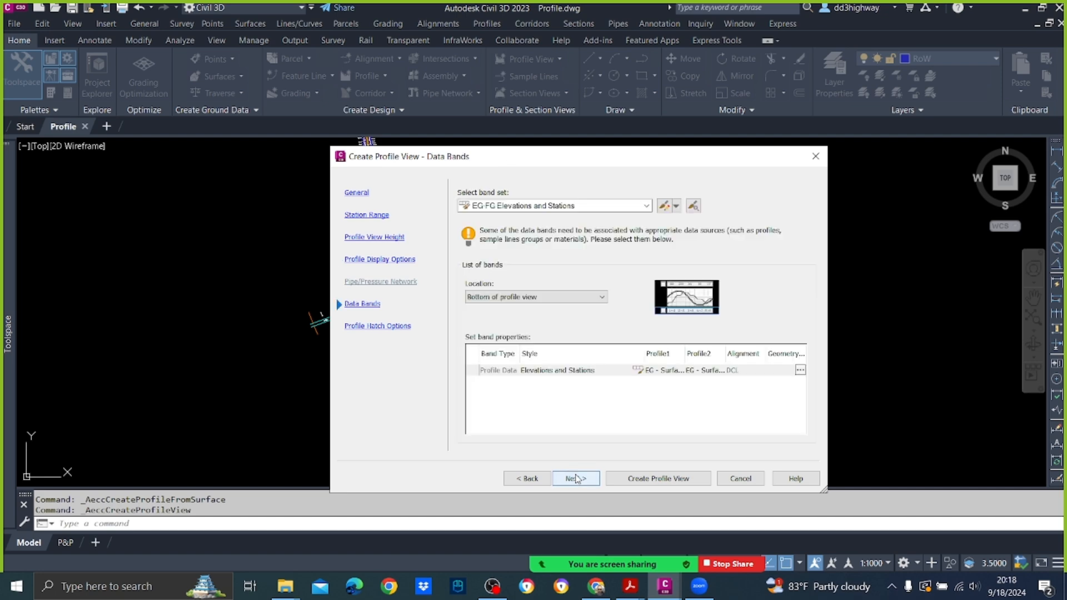
left_click(617, 206)
left_click(503, 230)
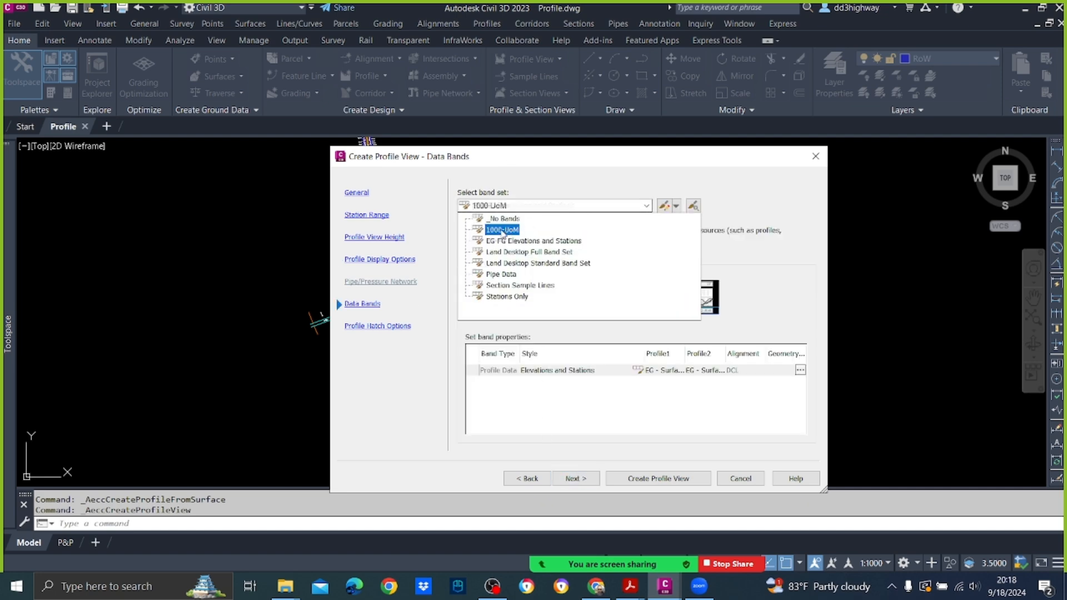
left_click(503, 230)
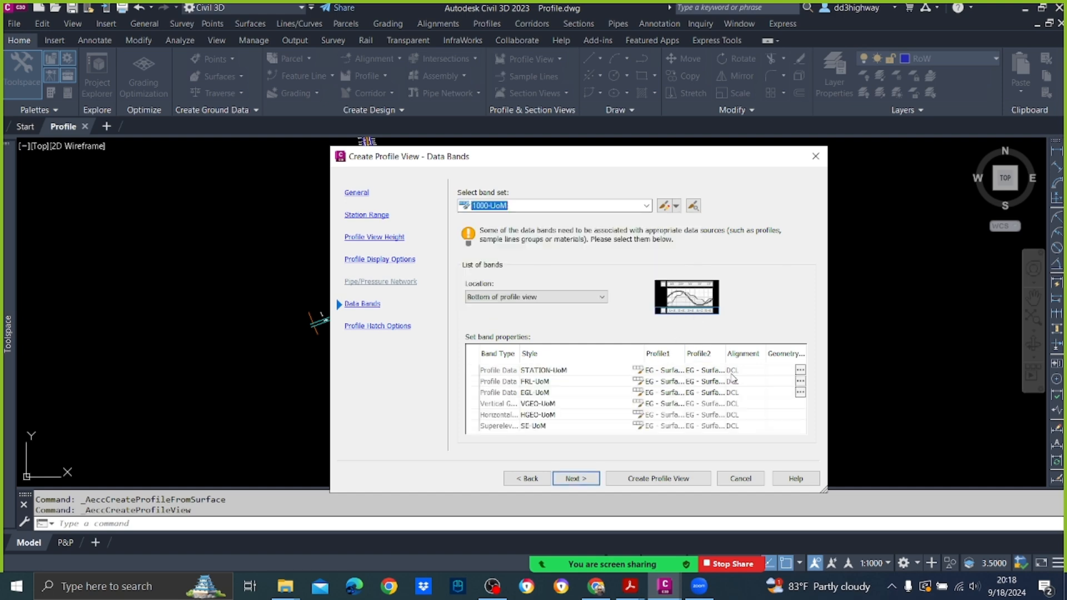
left_click(576, 479)
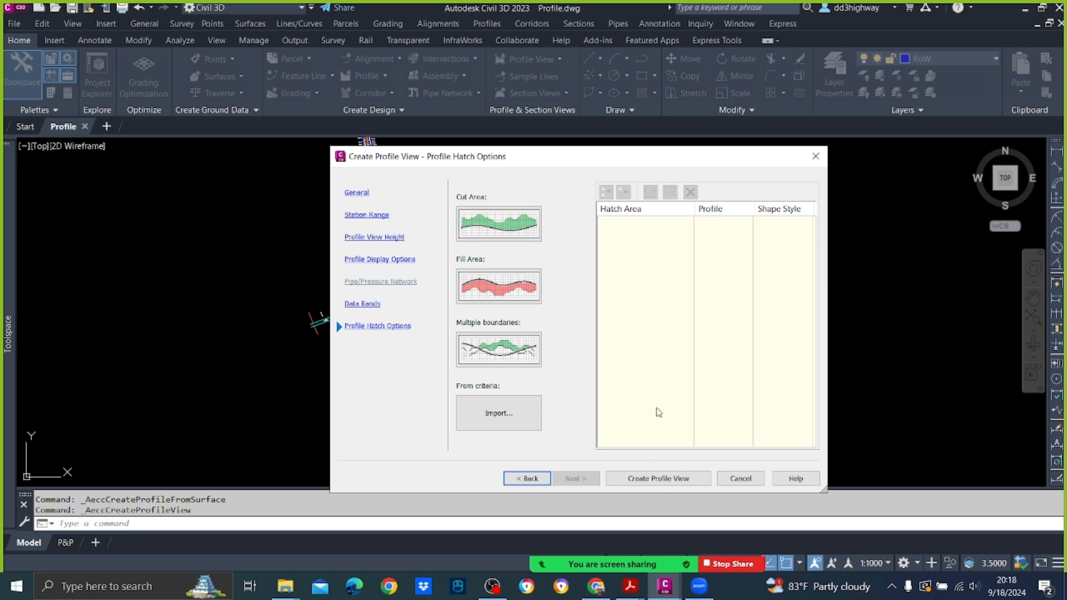
Step: Create the profile view and place its origin in the empty area east of the road plan
left_click(659, 478)
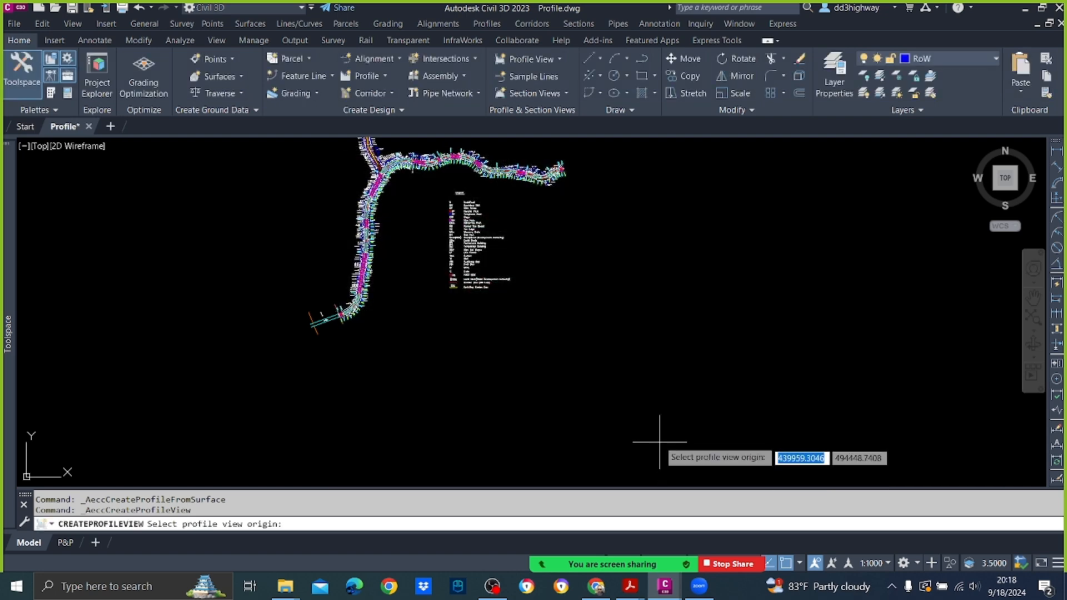
scroll(544, 254, "down", 4)
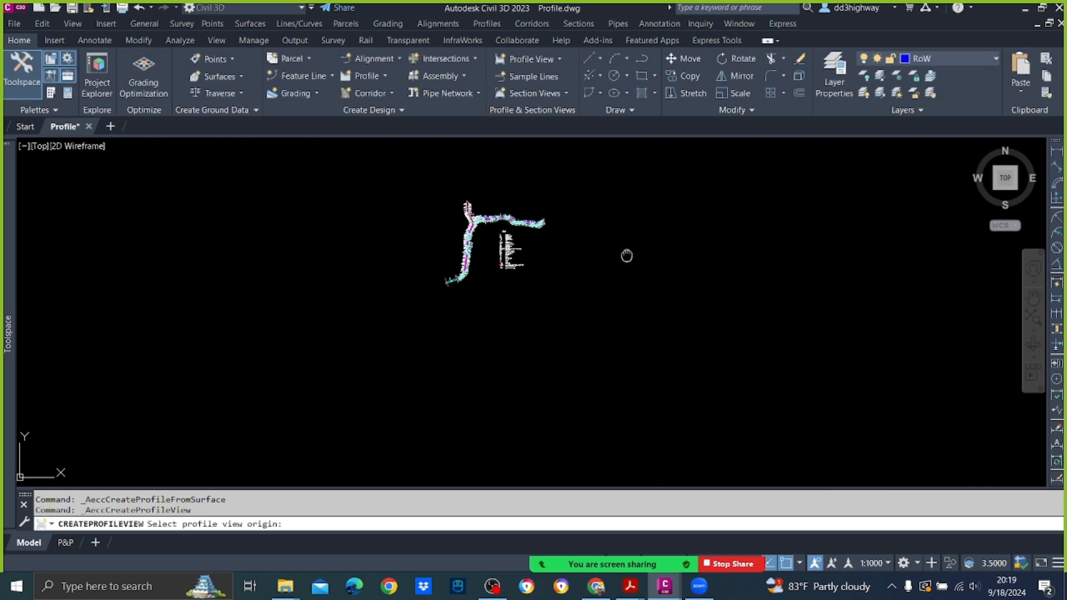
middle_click_drag(627, 255, 552, 259)
left_click(572, 266)
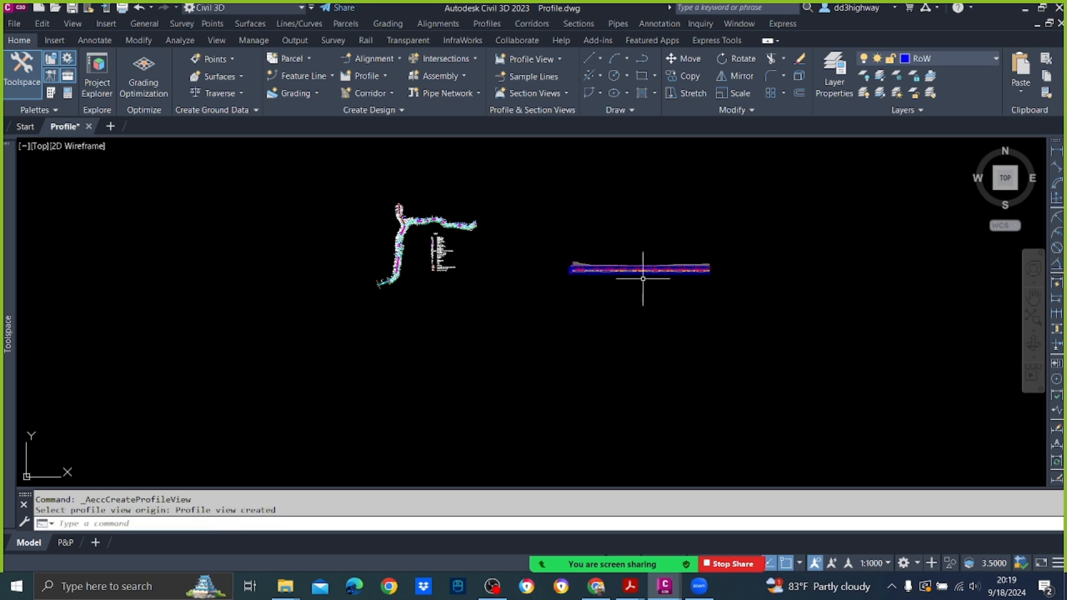
Step: Examine the EG profile view along its length, including the ground line and the station, level, geometry and superelevation bands
scroll(550, 244, "up", 7)
scroll(516, 245, "up", 2)
scroll(445, 211, "down", 5)
scroll(375, 184, "up", 4)
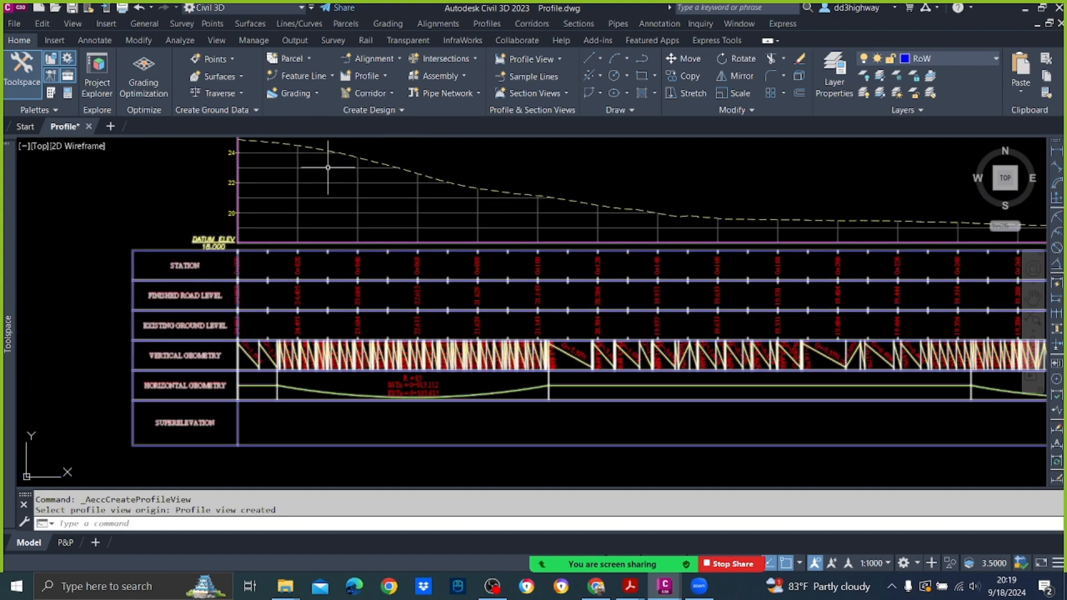
middle_click_drag(675, 300, 223, 298)
scroll(306, 279, "down", 4)
middle_click_drag(657, 292, 214, 290)
middle_click_drag(682, 264, 334, 268)
middle_click_drag(443, 257, 1040, 246)
middle_click_drag(133, 248, 550, 236)
scroll(550, 238, "up", 4)
mouse_move(551, 238)
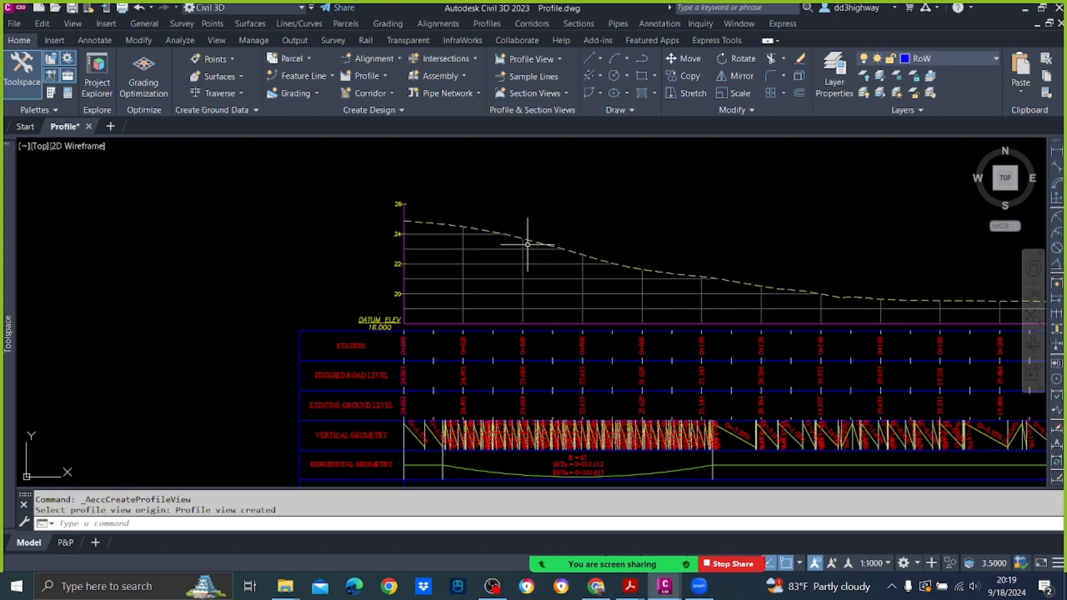
scroll(403, 366, "up", 4)
middle_click_drag(396, 365, 385, 264)
scroll(407, 274, "down", 5)
scroll(414, 261, "up", 2)
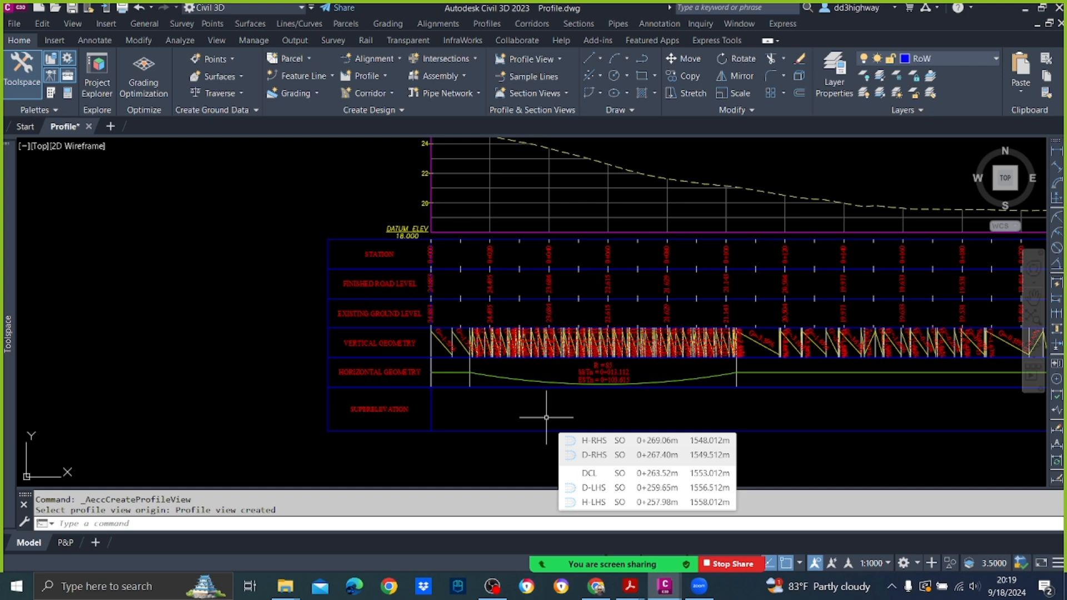
scroll(503, 357, "down", 3)
scroll(503, 325, "up", 5)
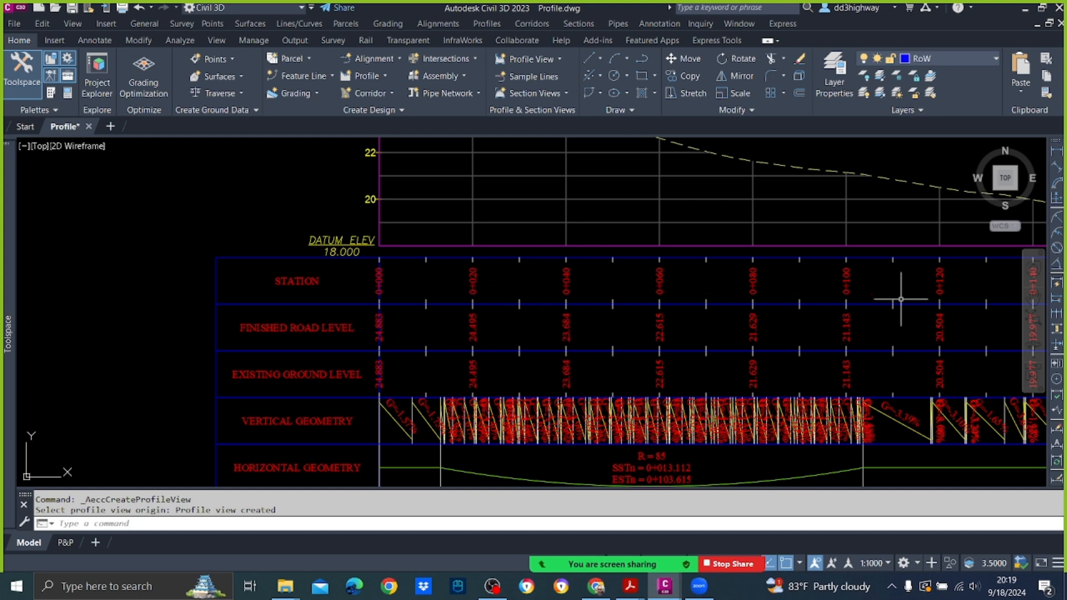
left_click(529, 246)
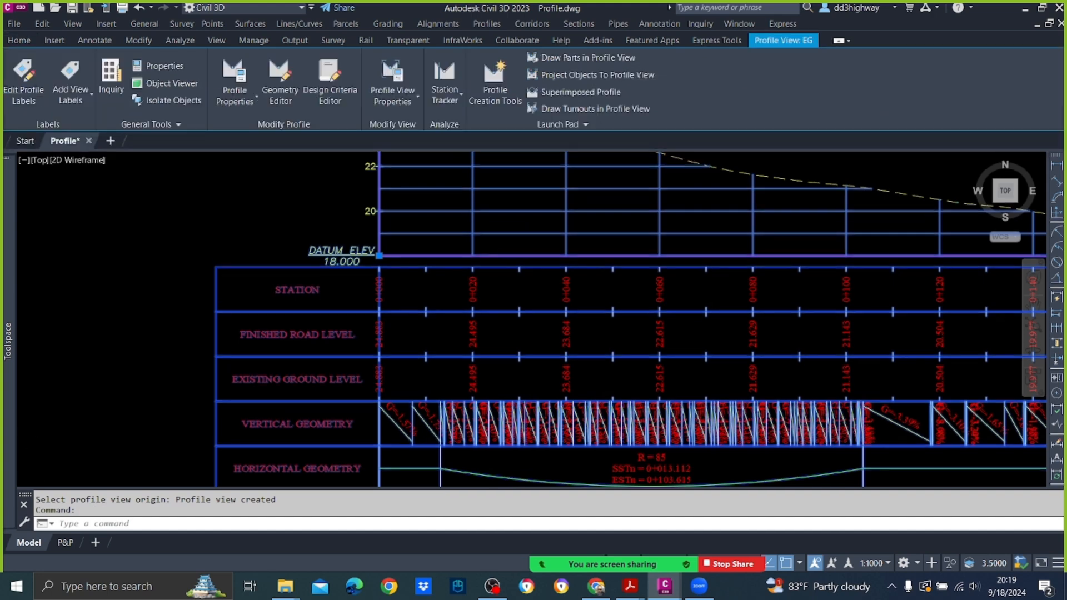
right_click(531, 249)
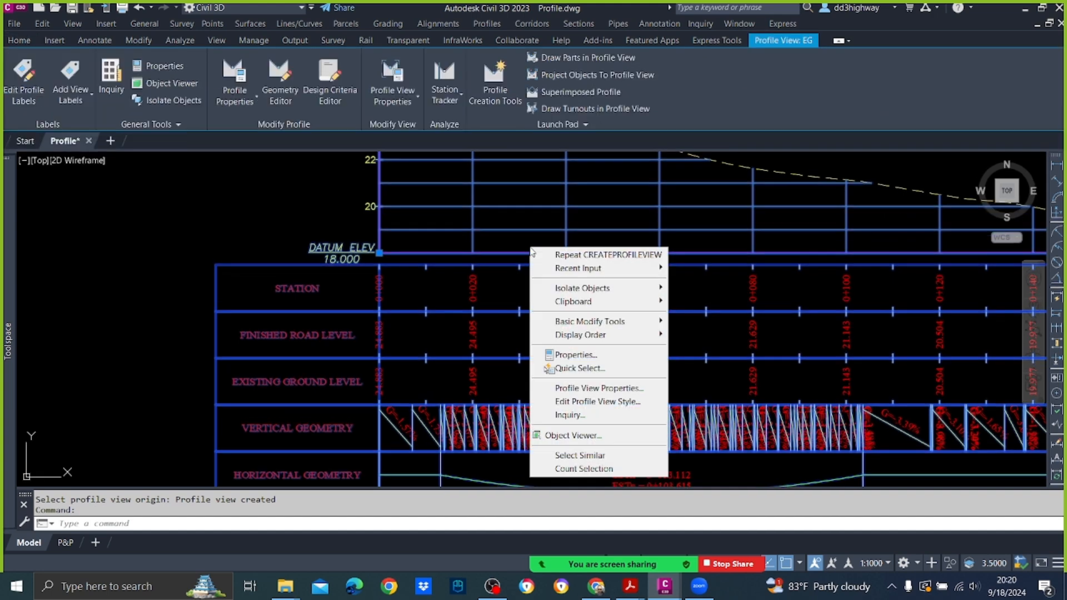
left_click(599, 402)
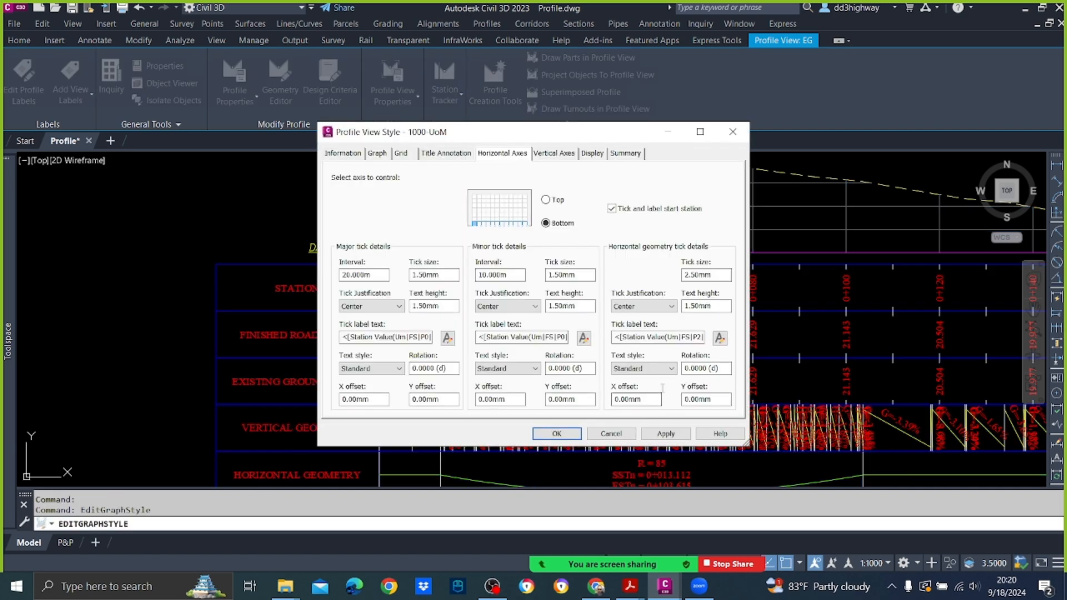
left_click(731, 132)
Step: Set the major tick interval of the bottom horizontal axis to 10 m in the 1000-UoM profile view style
left_click(479, 189)
right_click(486, 204)
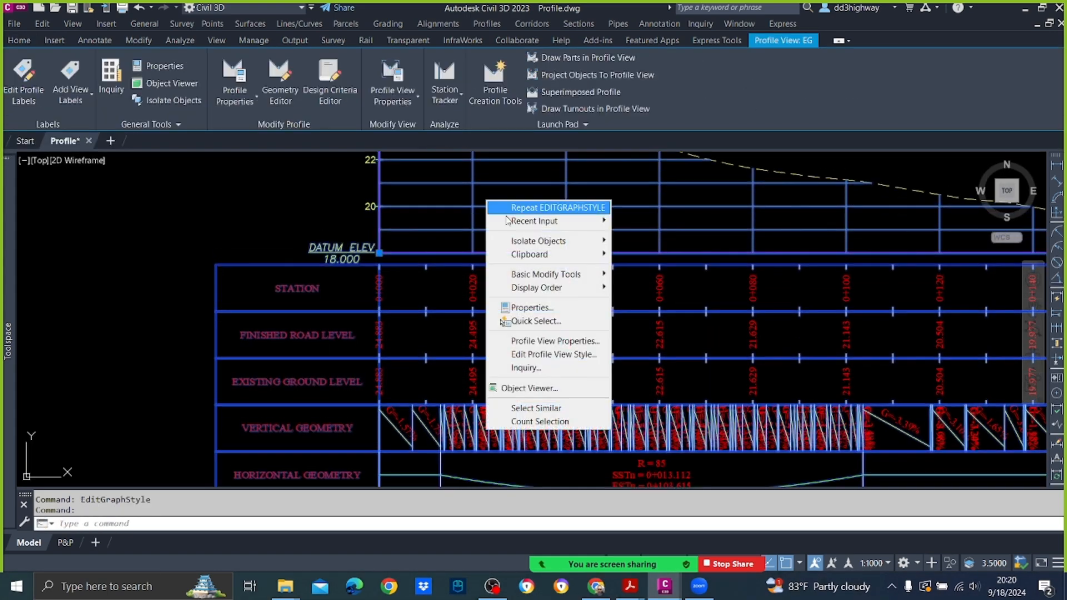
left_click(553, 356)
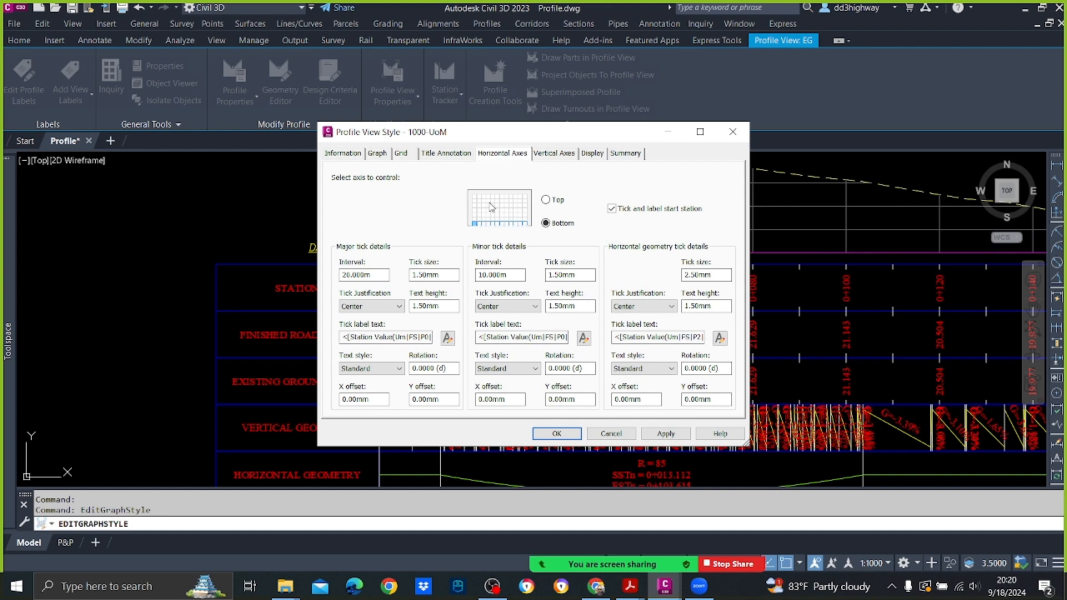
double_click(383, 274)
type("10")
left_click(662, 433)
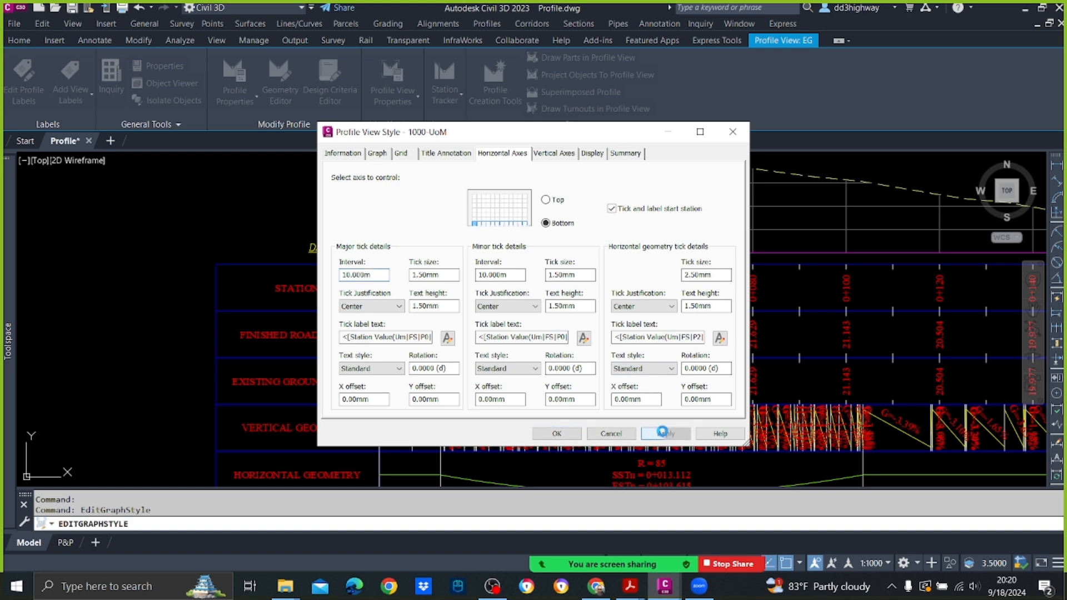
left_click(562, 433)
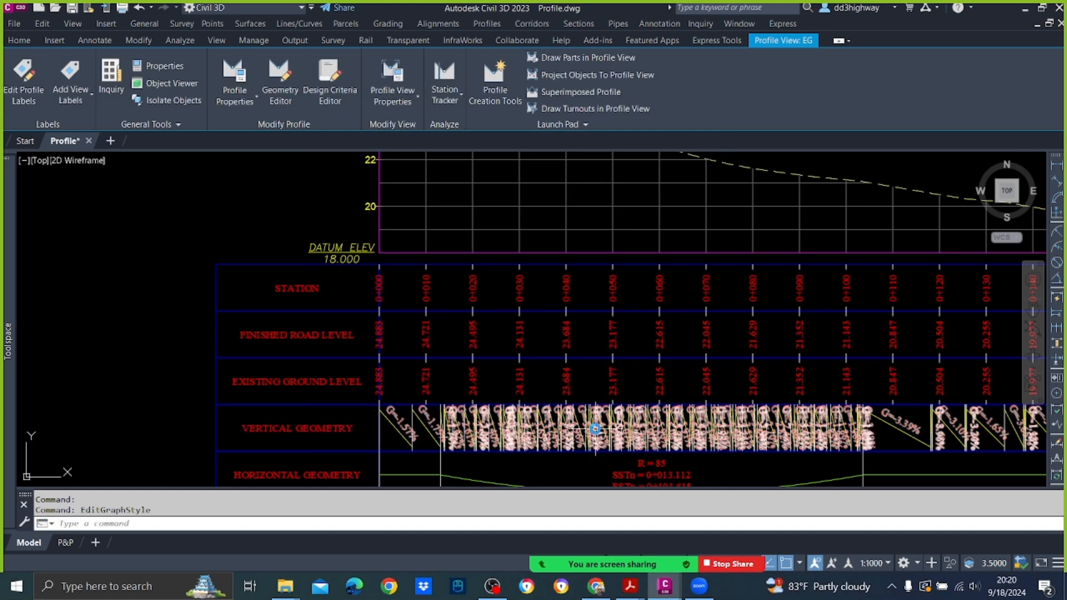
key("Escape")
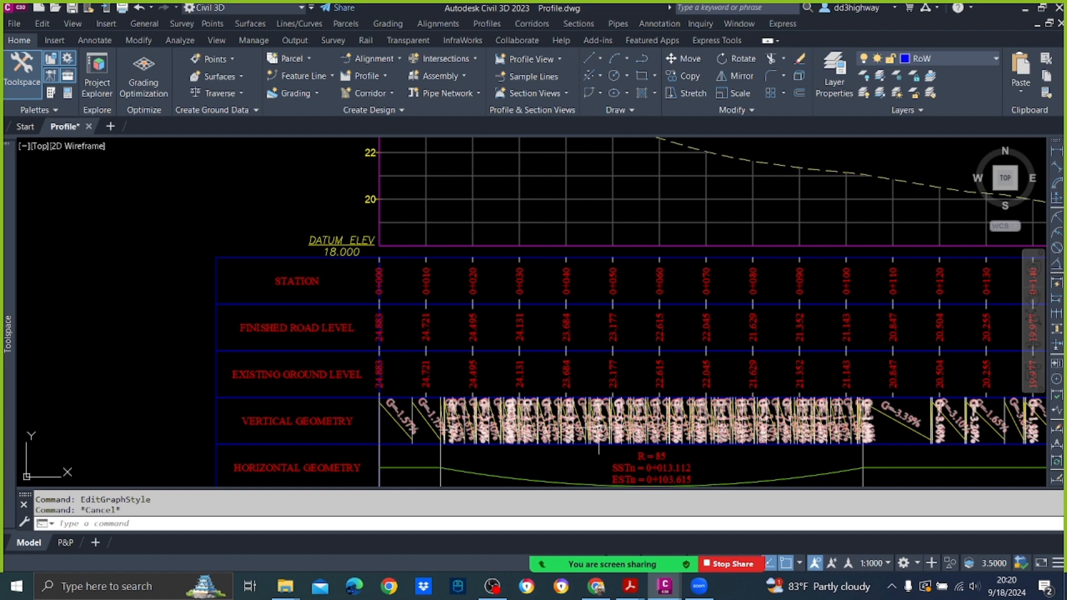
Step: Check the station, level and geometry bands near the start of the profile view
scroll(595, 428, "down", 4)
middle_click_drag(771, 264, 494, 279)
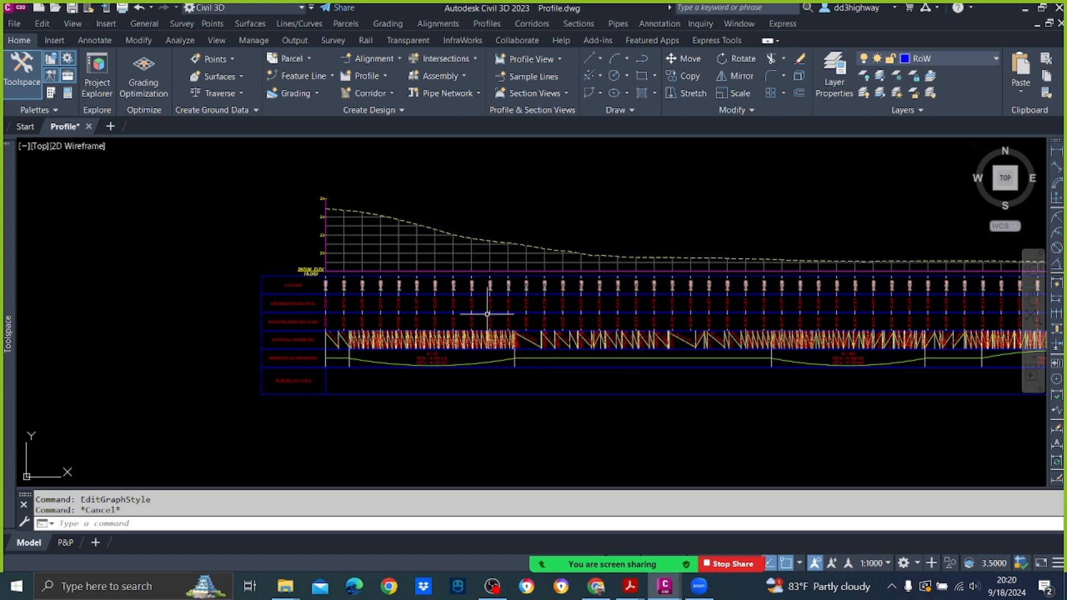
scroll(459, 376, "up", 4)
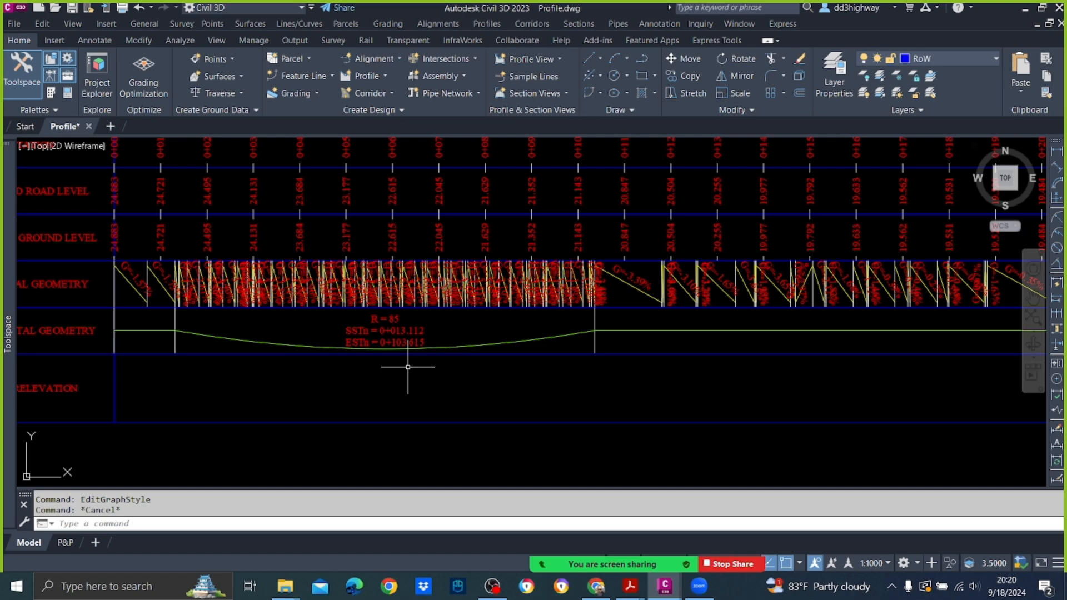
Step: Start calculating superelevation for the centerline alignment DCL under Site 1
scroll(420, 349, "down", 6)
scroll(342, 341, "up", 4)
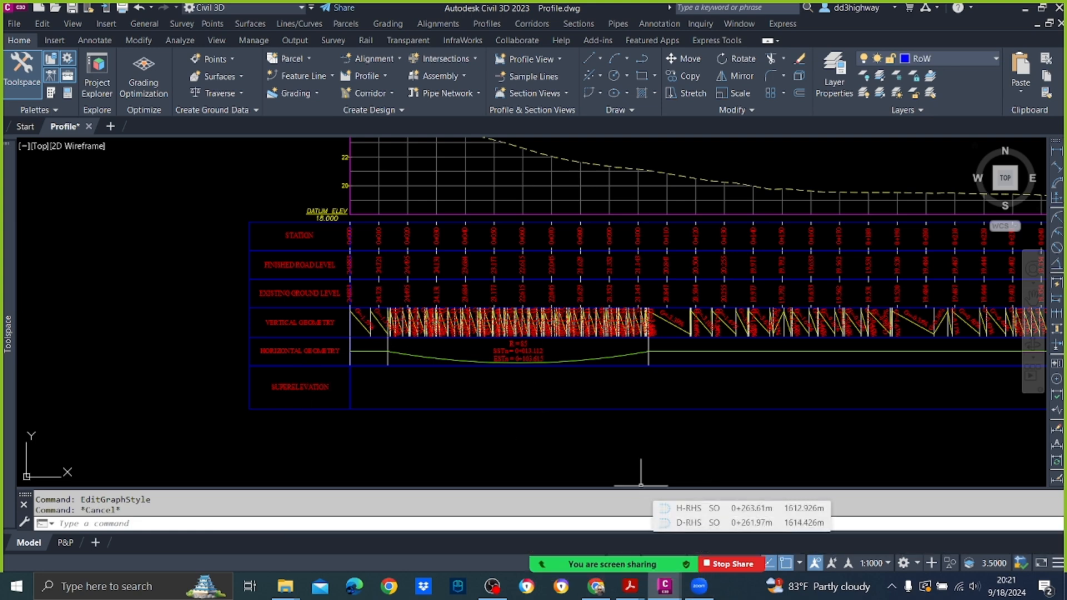
mouse_move(8, 334)
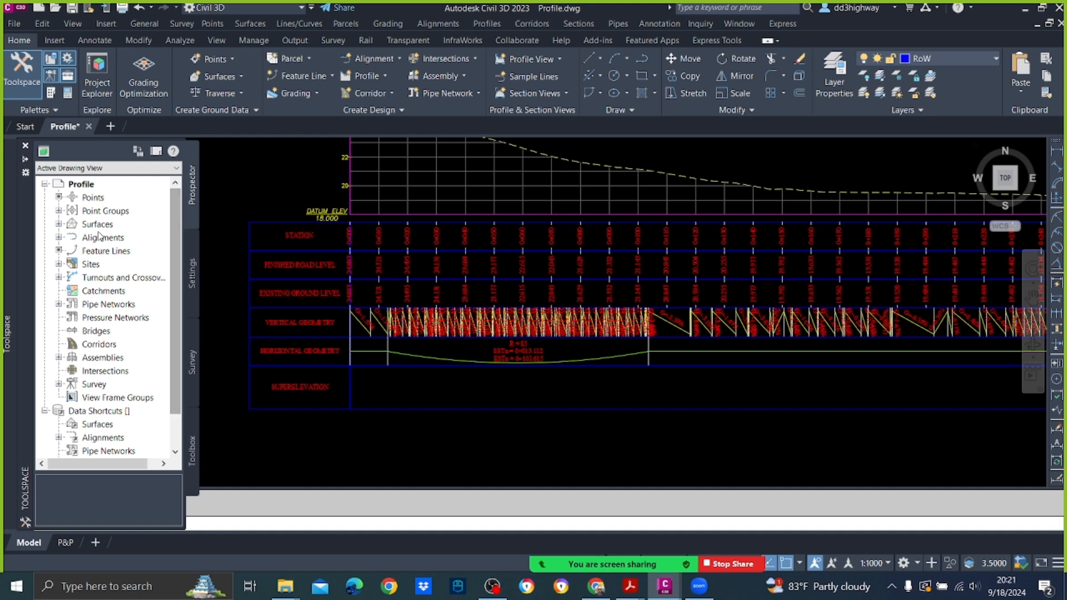
left_click(60, 238)
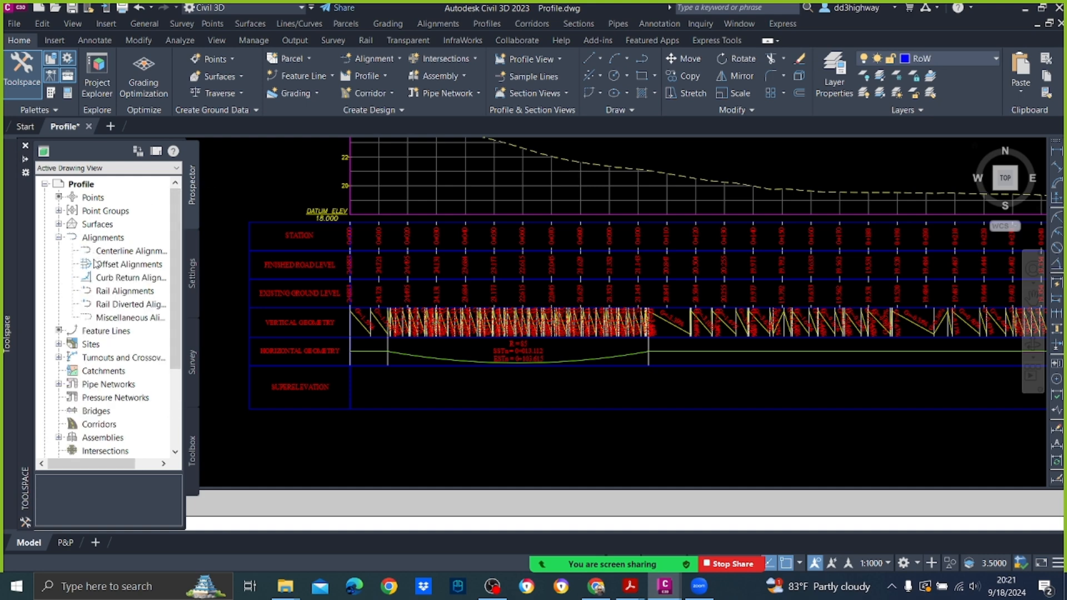
left_click(58, 344)
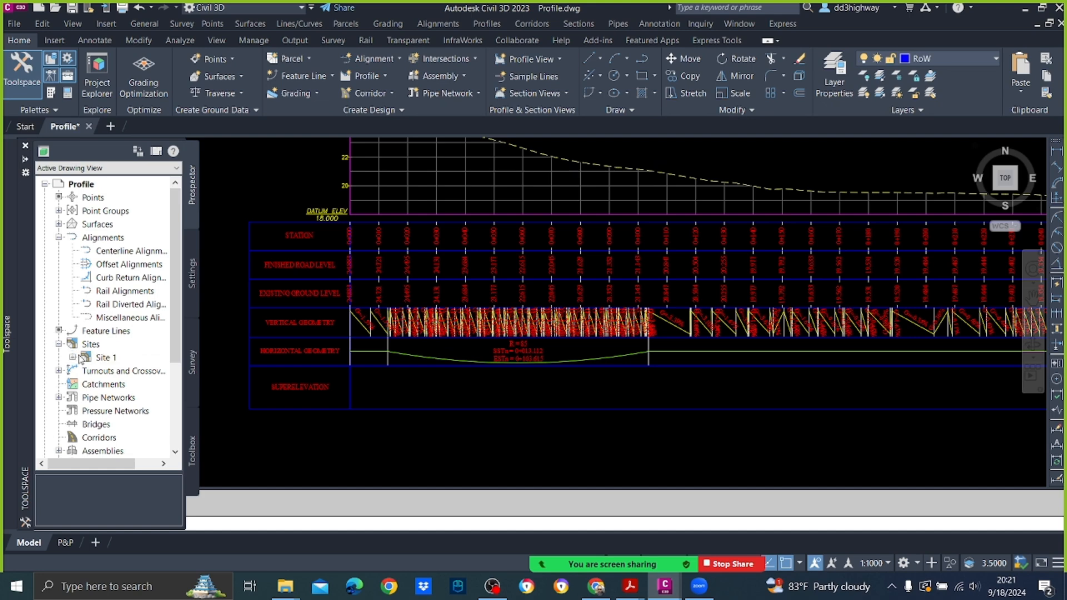
left_click(73, 358)
left_click(86, 371)
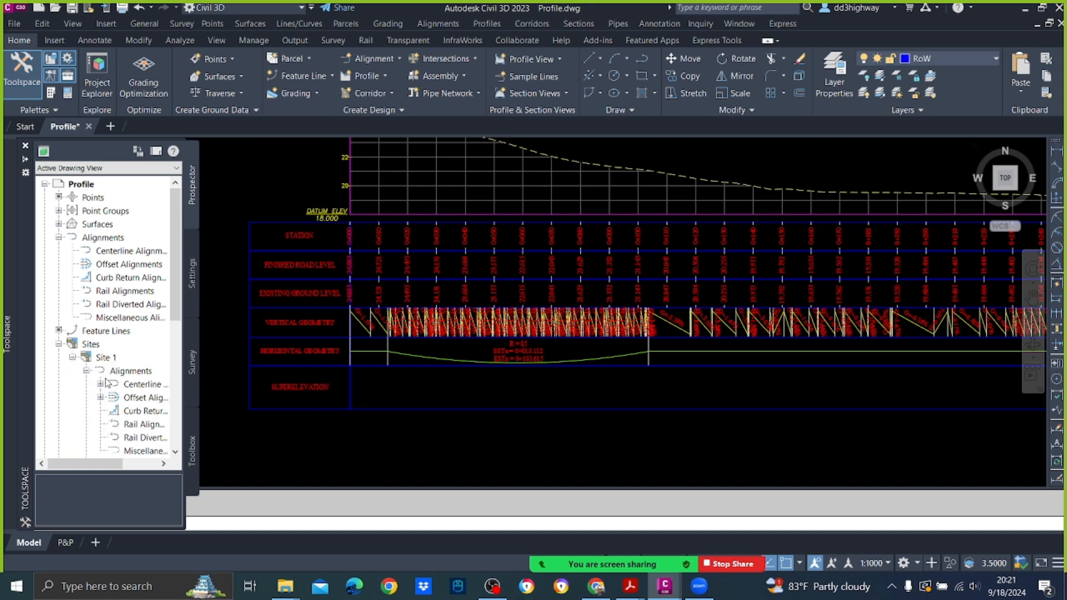
left_click(100, 384)
left_click(158, 398)
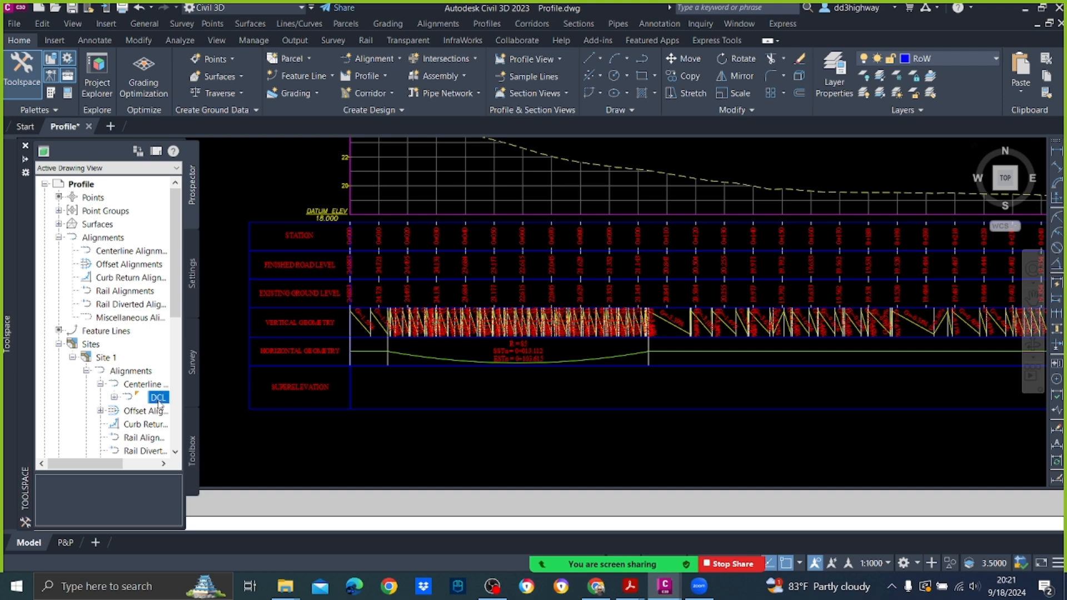
right_click(158, 398)
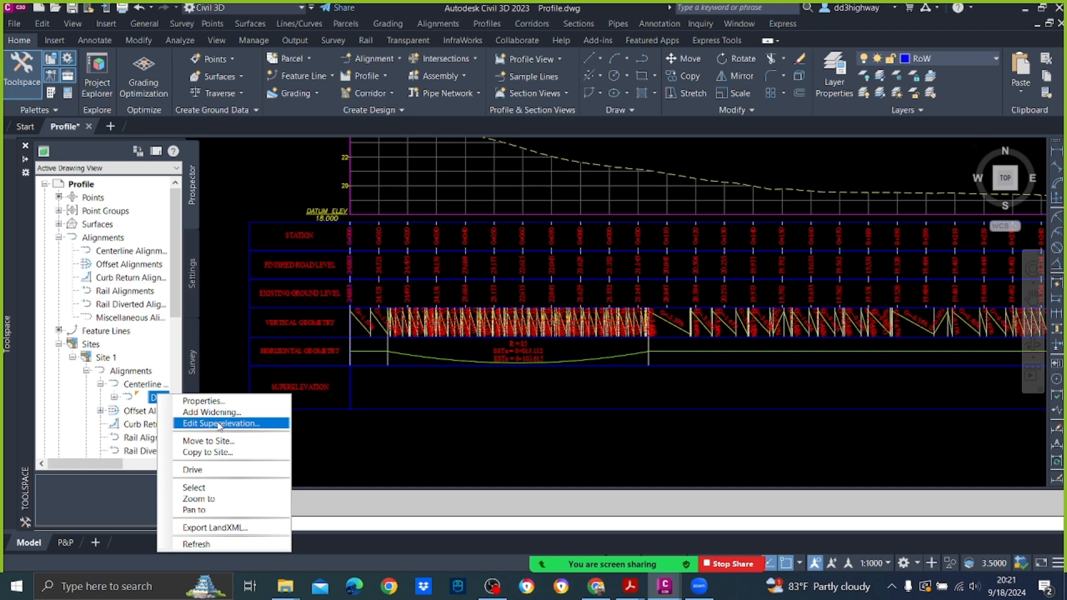
left_click(201, 424)
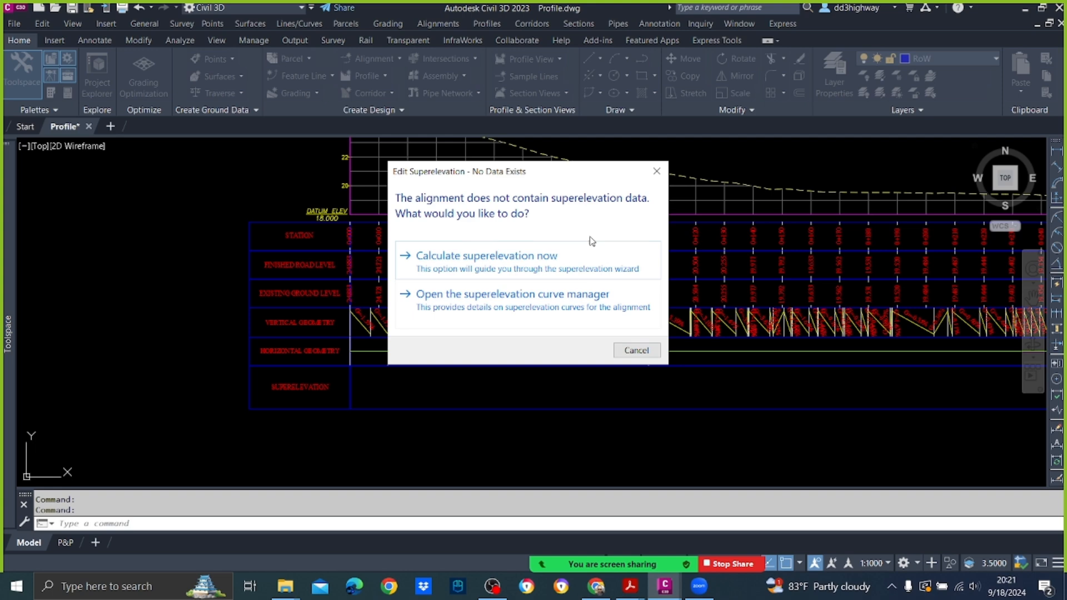
left_click(530, 276)
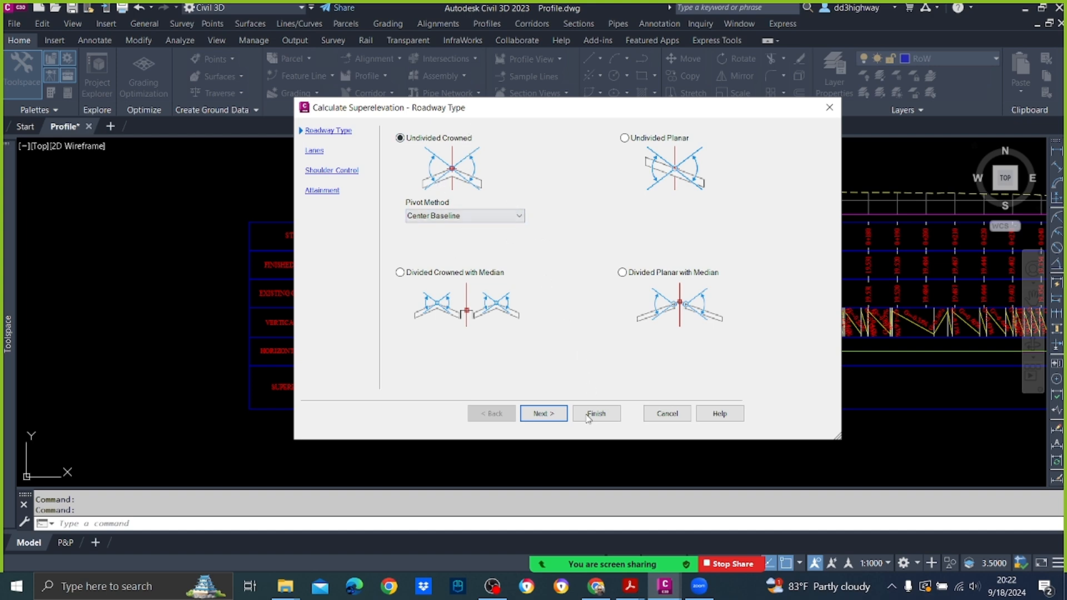
Step: Accept the undivided crowned roadway with center baseline pivot, and set the symmetric lanes to 3.5 m normal width and -2.5% slope
left_click(556, 422)
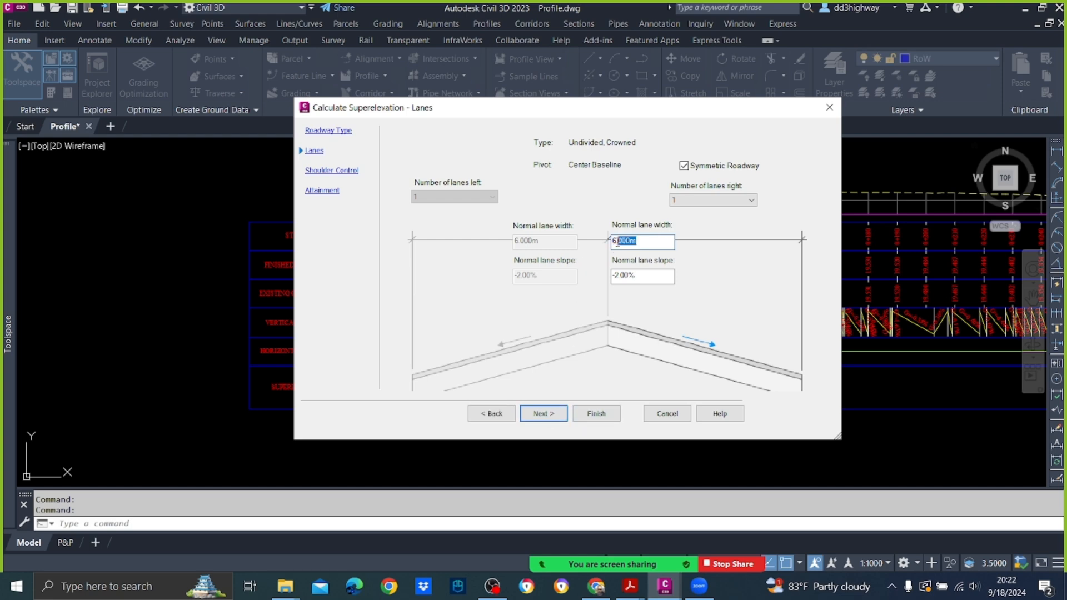
type("3.25")
key("BackSpace")
key("BackSpace")
type("5")
key("Tab")
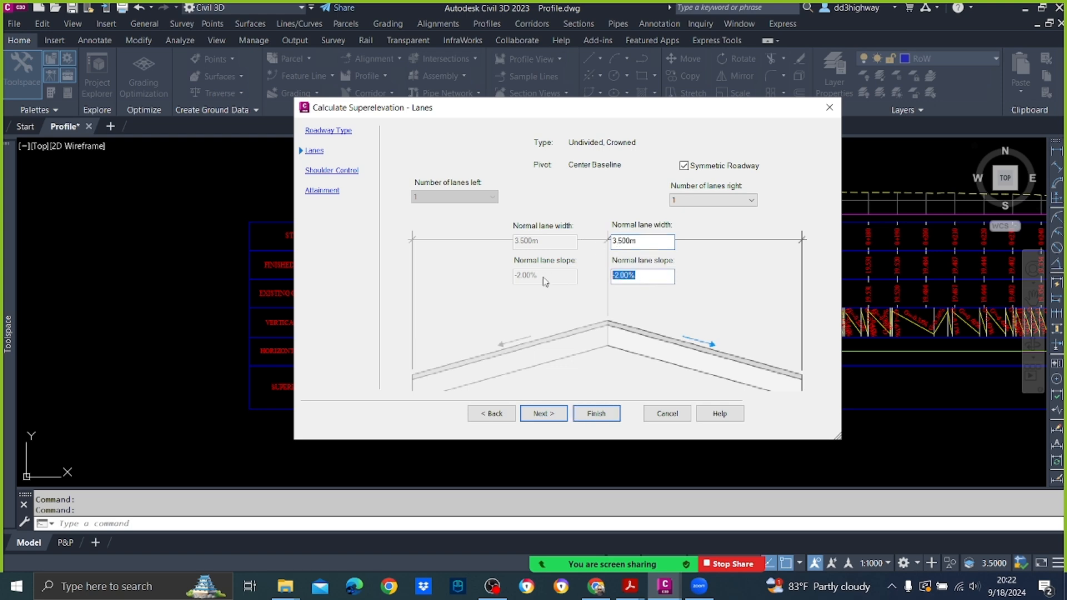
type("-2.5")
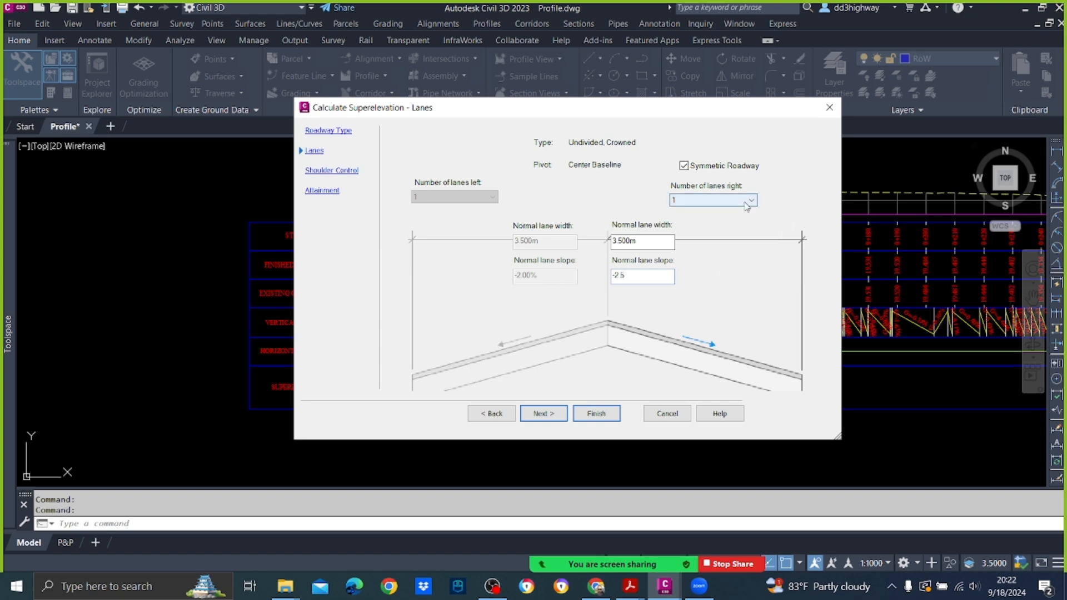
left_click(544, 413)
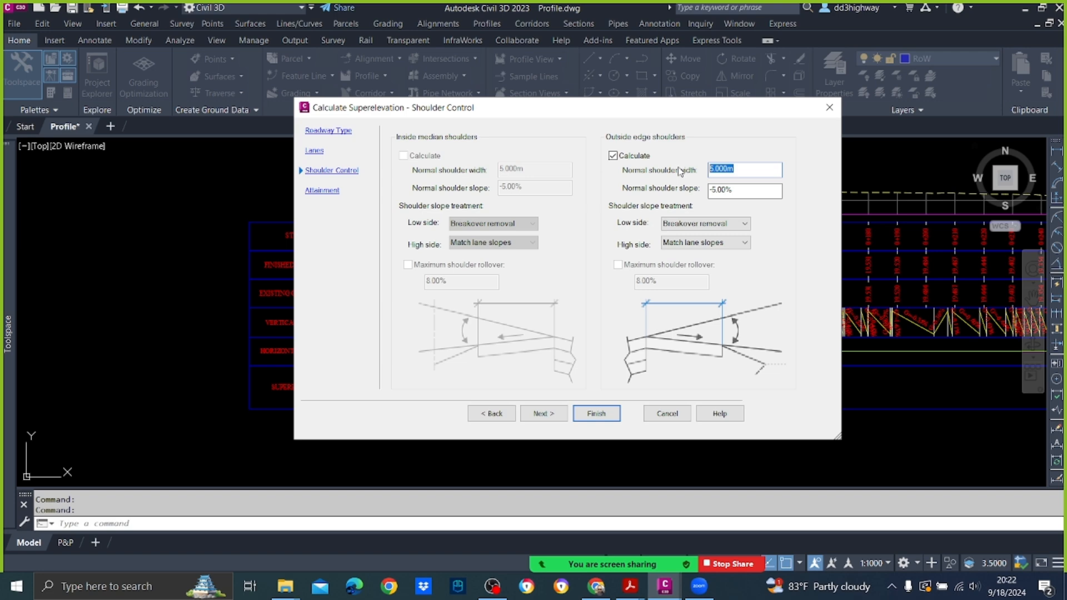
Step: Set the outside edge shoulders to a normal width of 1.5 m and a normal slope of -2.5%
type("1.5")
key("Tab")
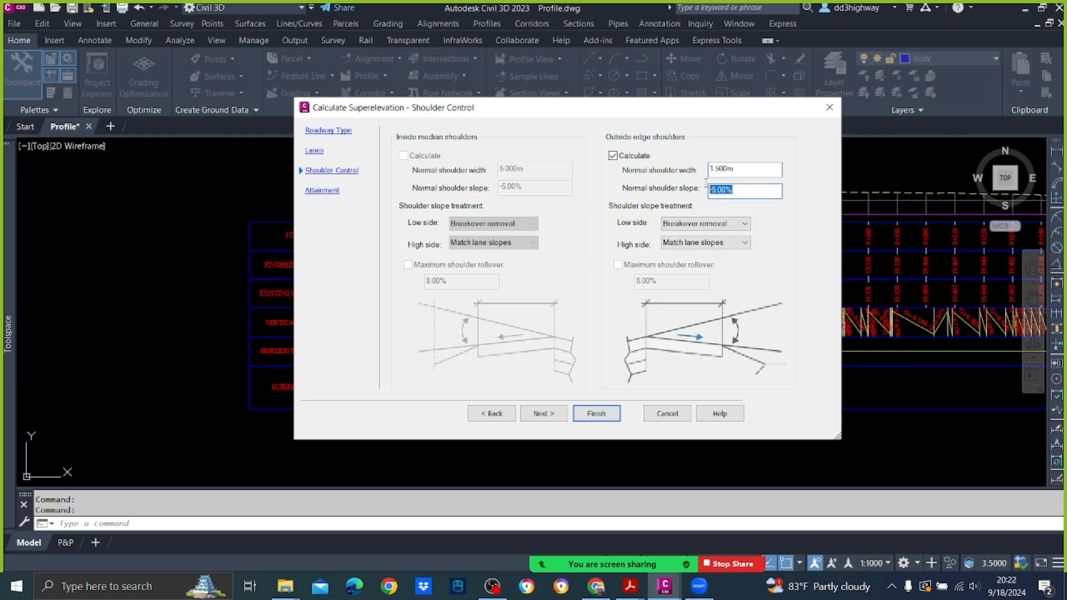
type("-2.5")
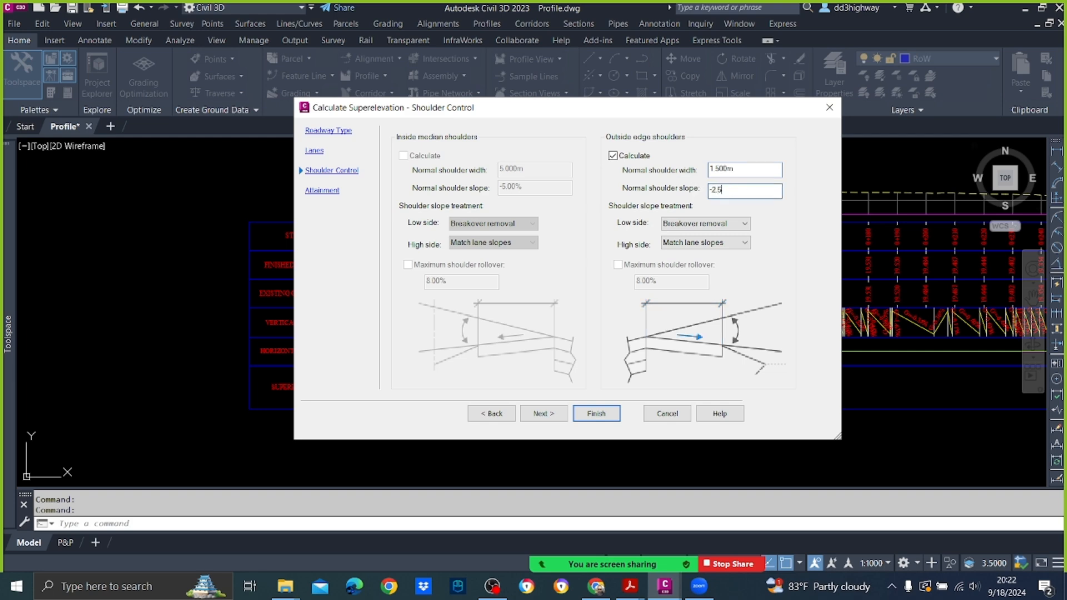
left_click(745, 242)
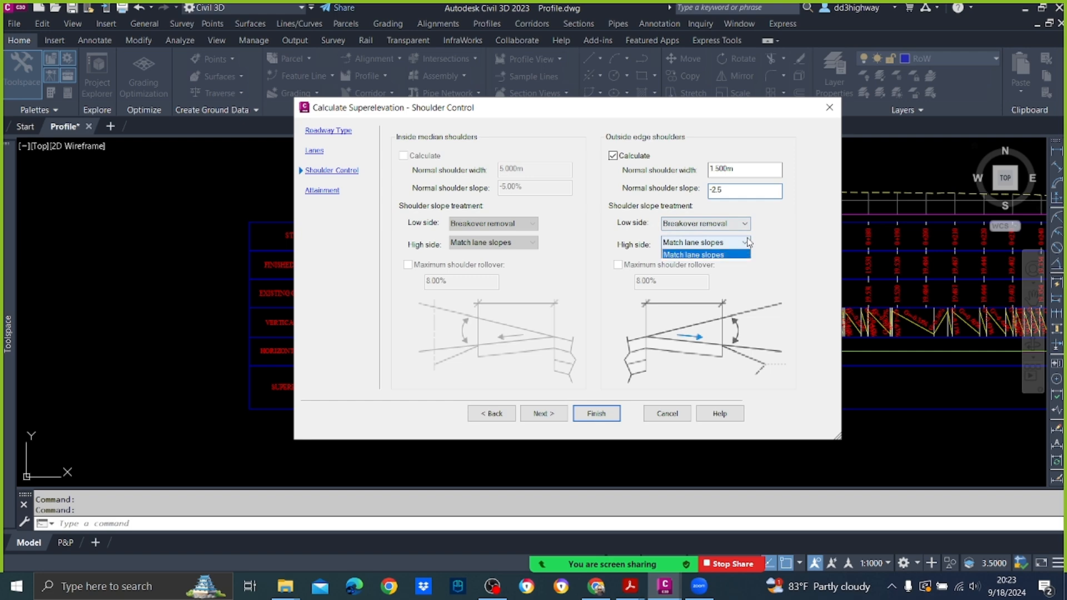
left_click(748, 242)
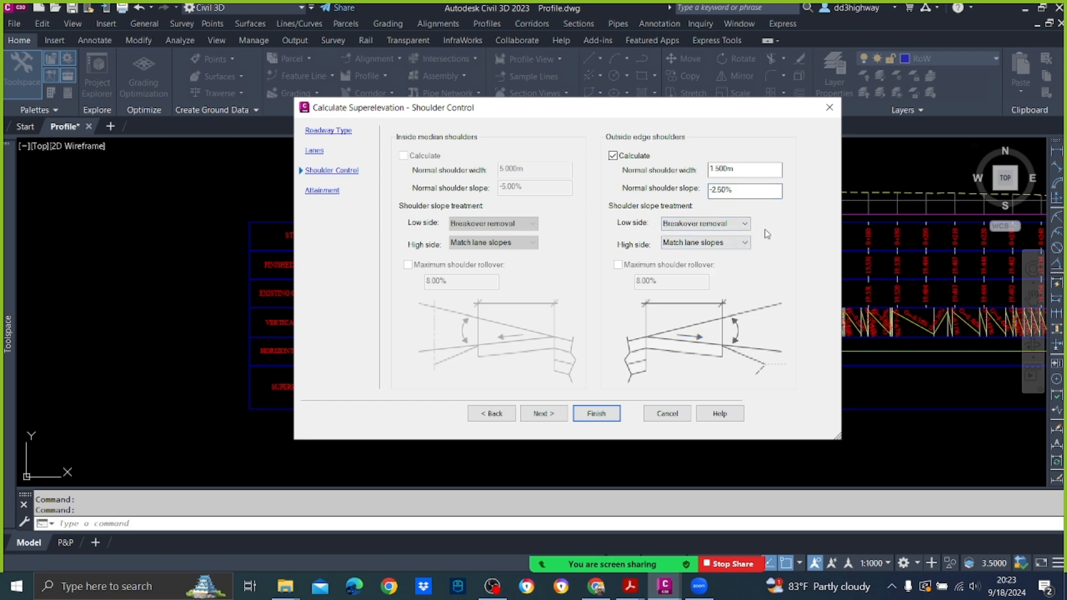
Step: Review the low-side and high-side slope treatment options for the outside edge shoulders
left_click(746, 224)
left_click(745, 225)
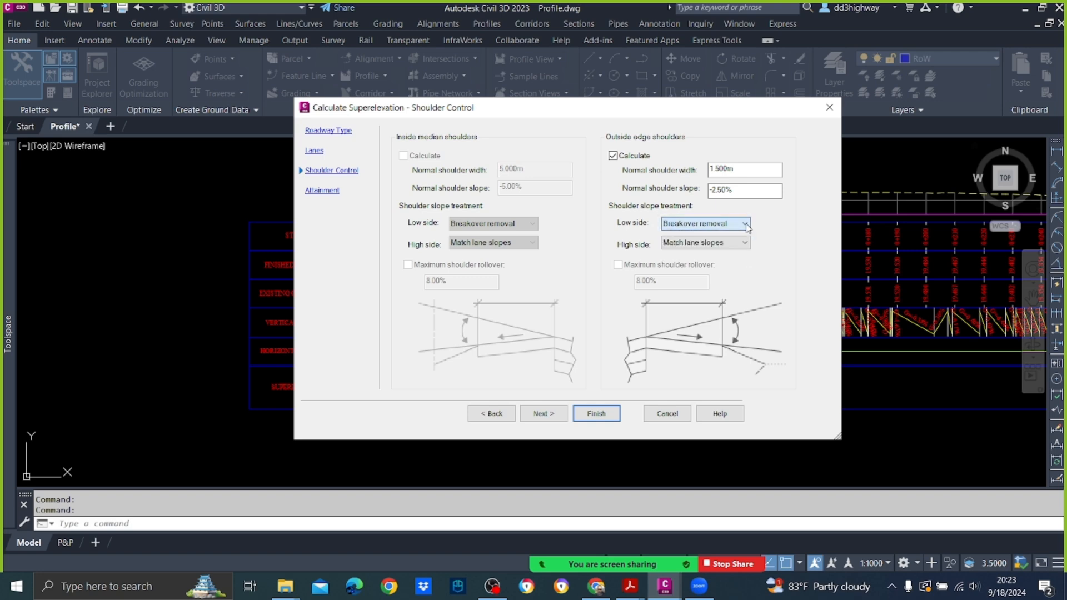
left_click(712, 245)
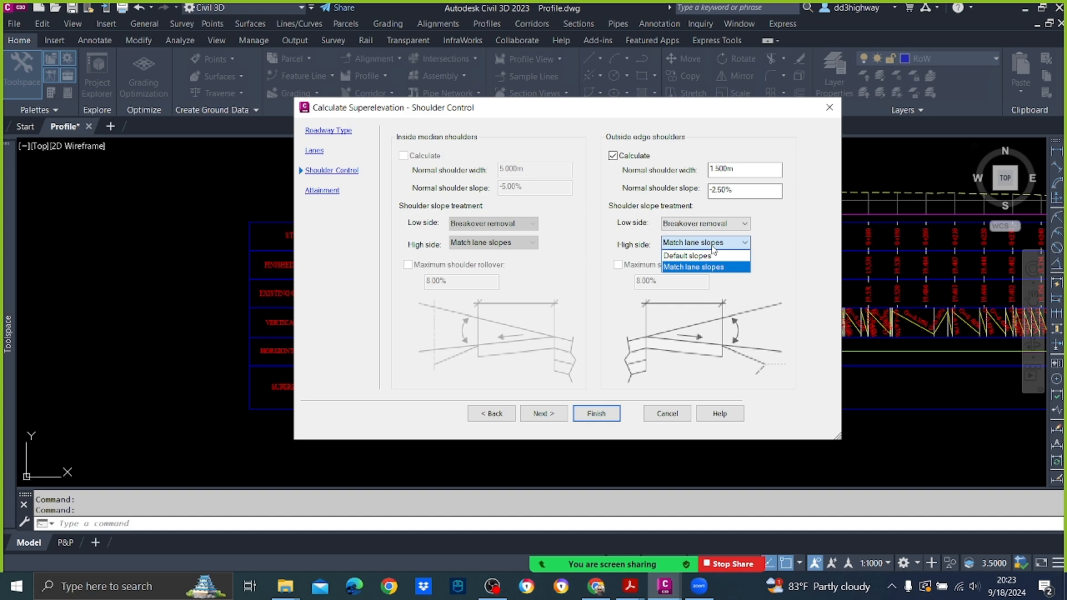
left_click(740, 223)
left_click(739, 224)
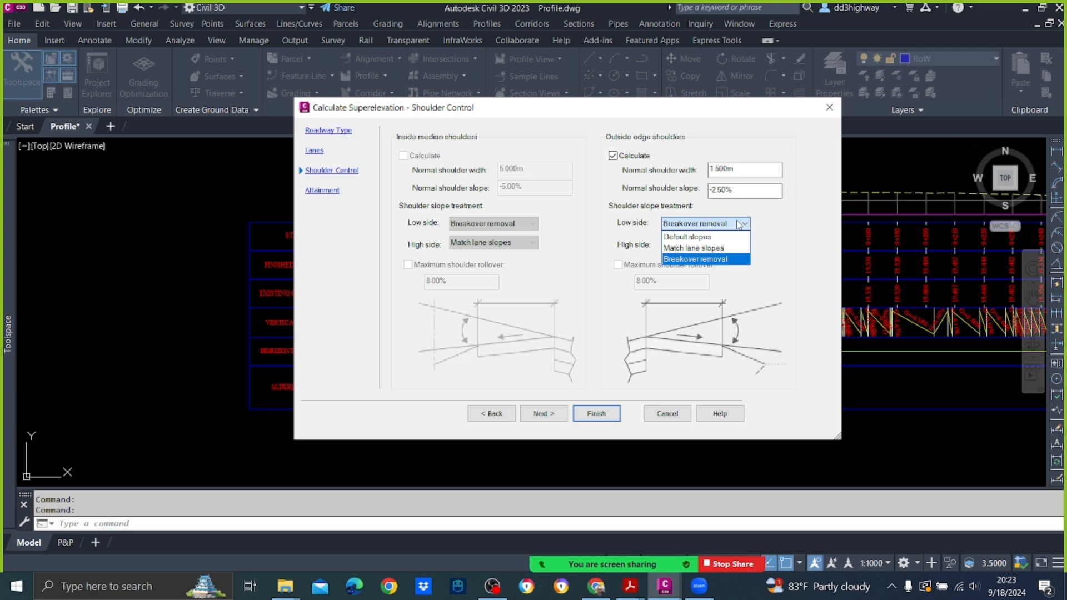
left_click(739, 224)
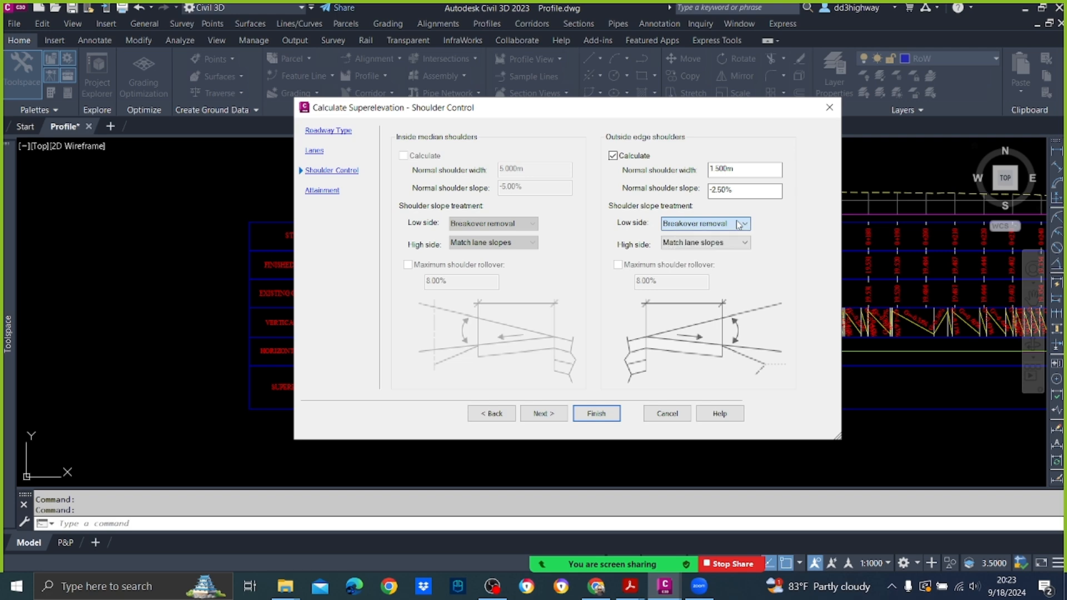
left_click(743, 243)
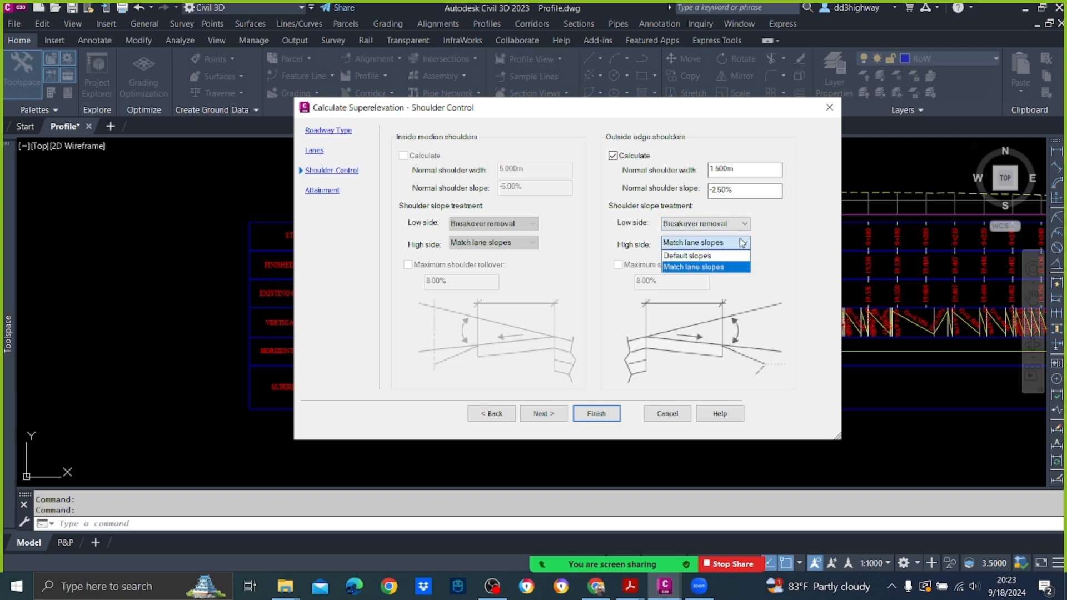
left_click(742, 243)
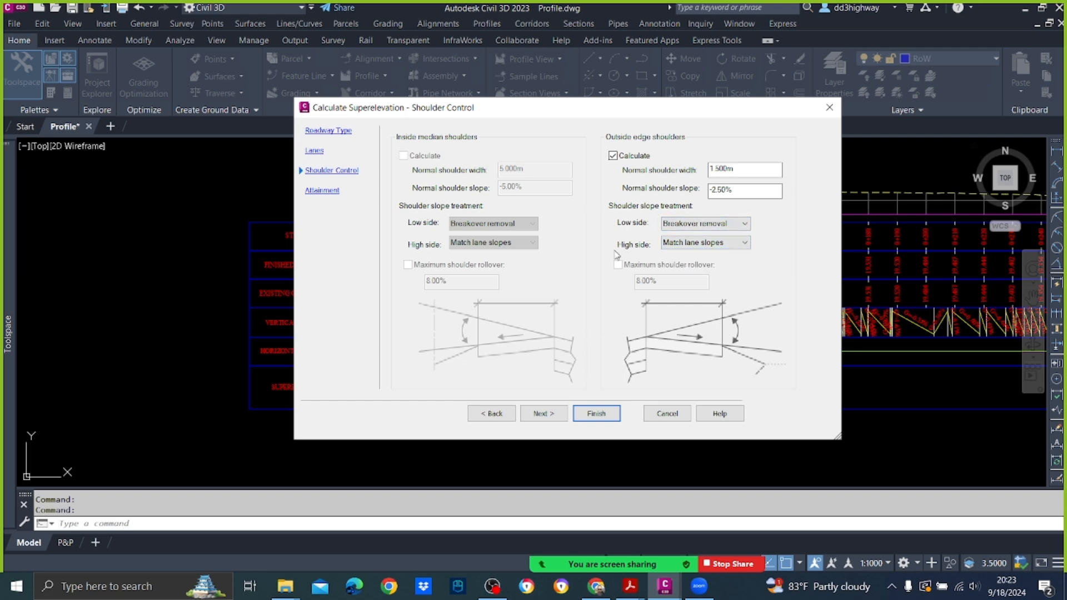
Step: Turn on automatic overlap resolution in the attainment settings, finish the superelevation calculation and close the resulting curve table
left_click(553, 414)
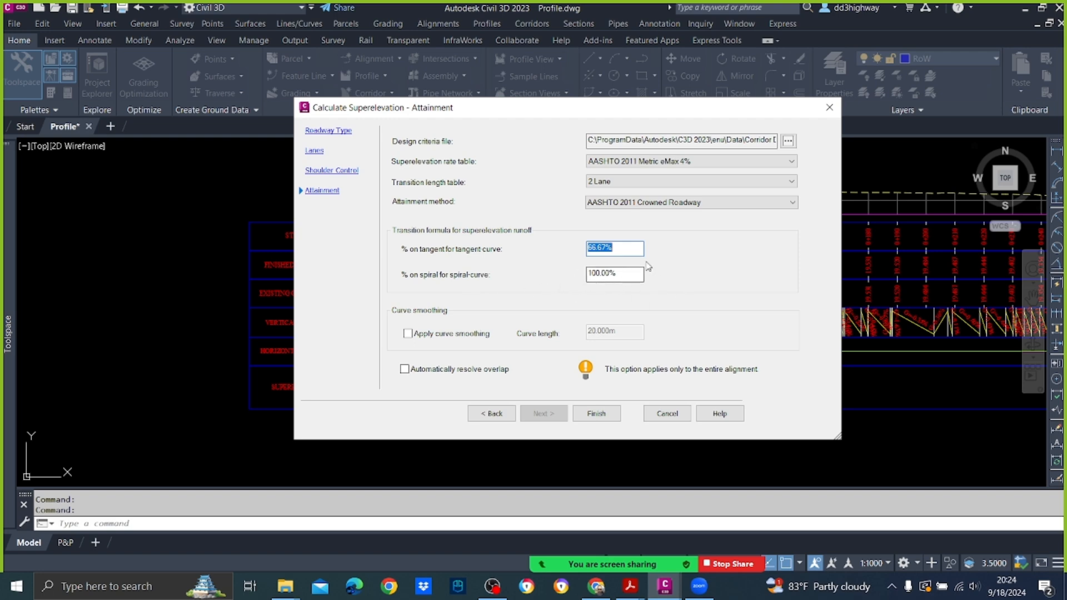
left_click(405, 369)
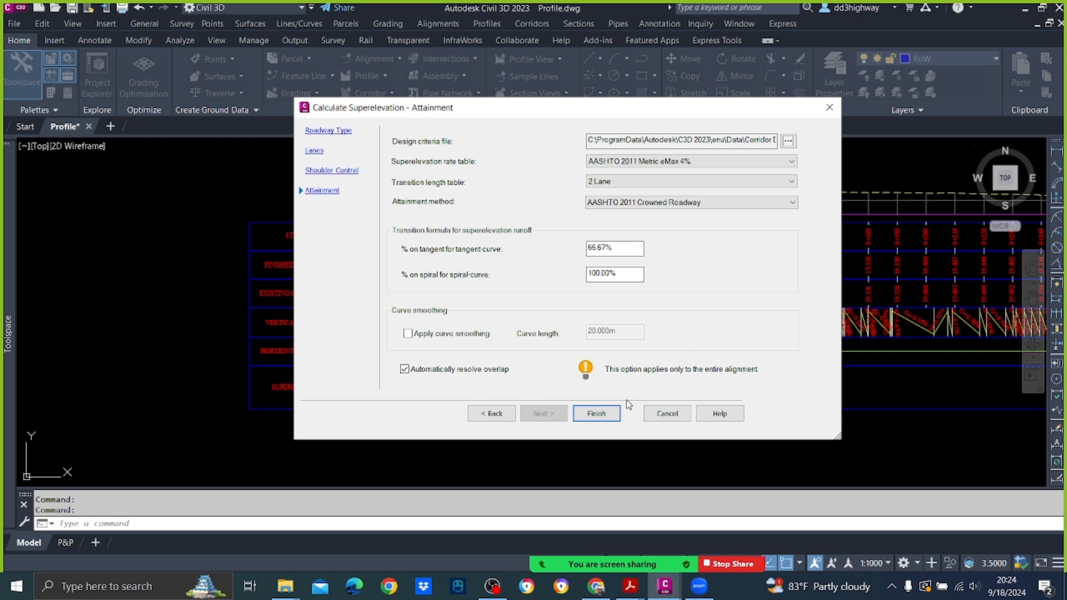
left_click(610, 414)
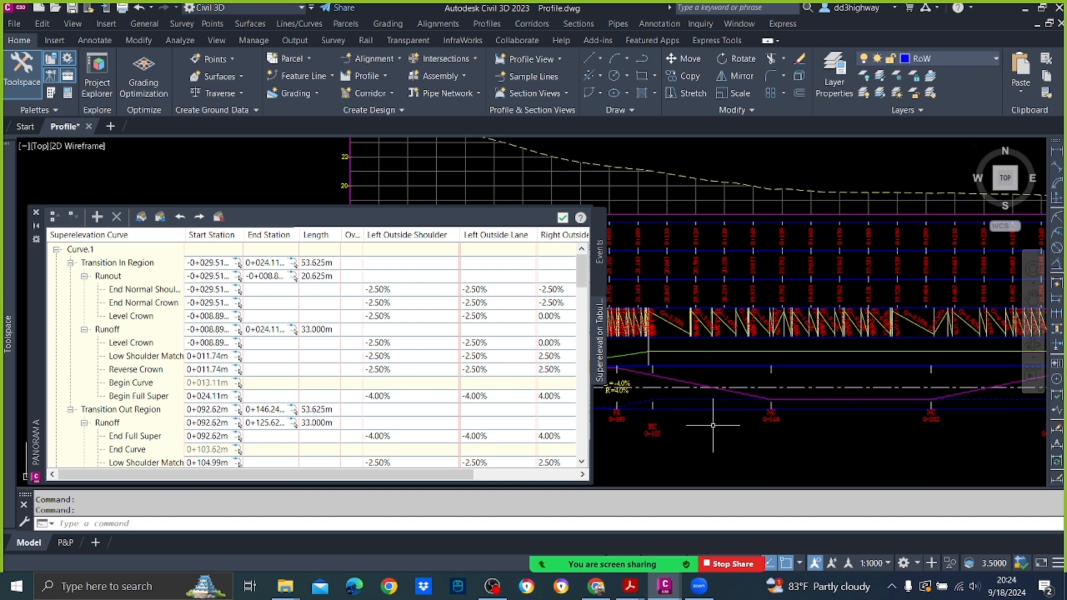
left_click(563, 217)
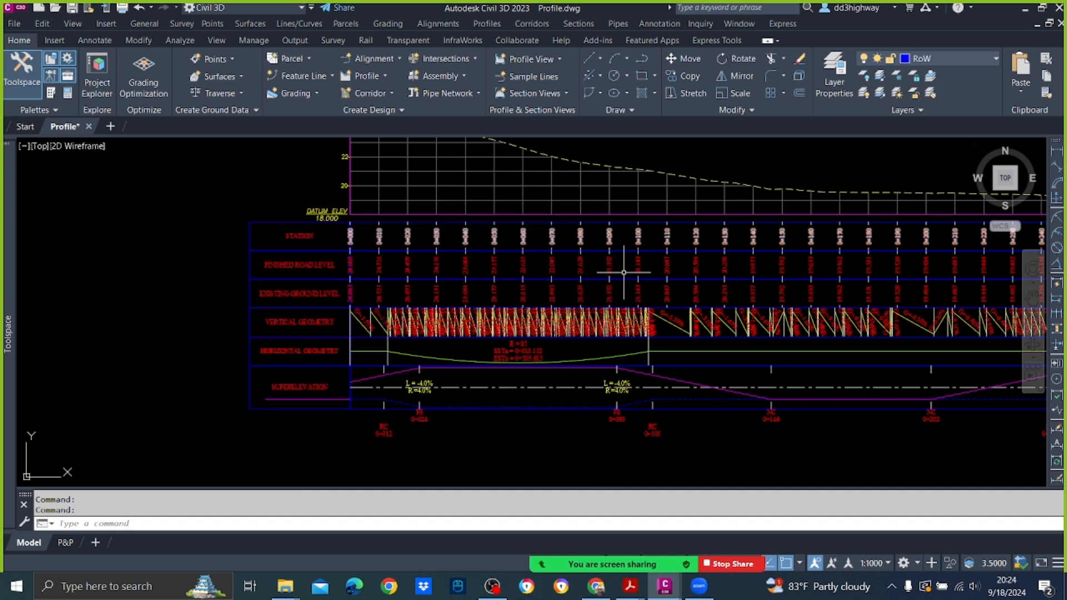
Step: Examine the superelevation band along the profile view, including the cross slopes, transitions and critical stations at each horizontal curve
scroll(613, 345, "down", 4)
scroll(722, 362, "up", 4)
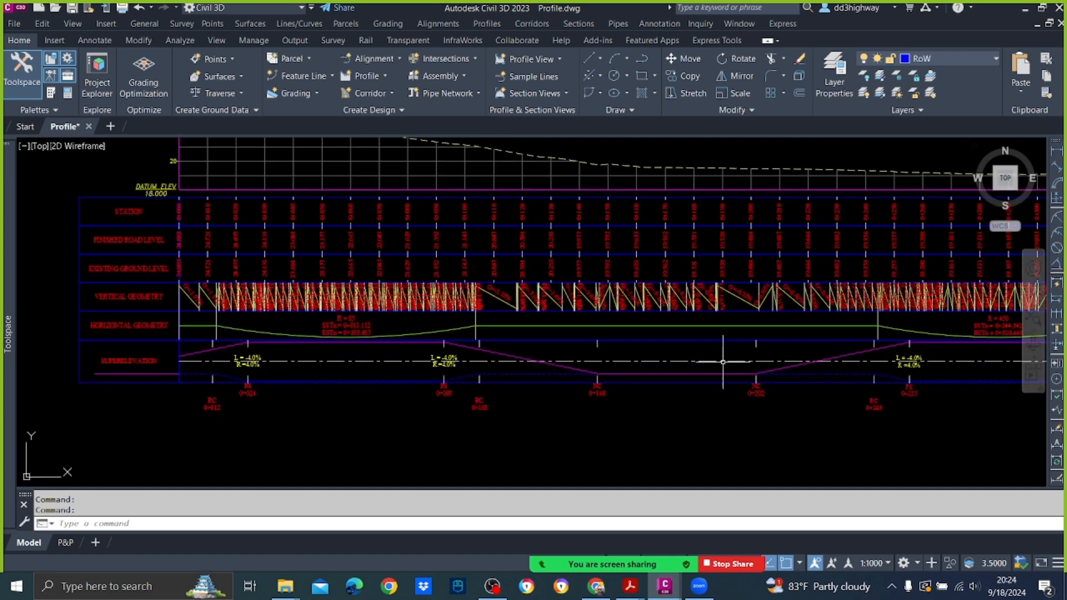
scroll(778, 354, "up", 2)
middle_click_drag(777, 355, 473, 350)
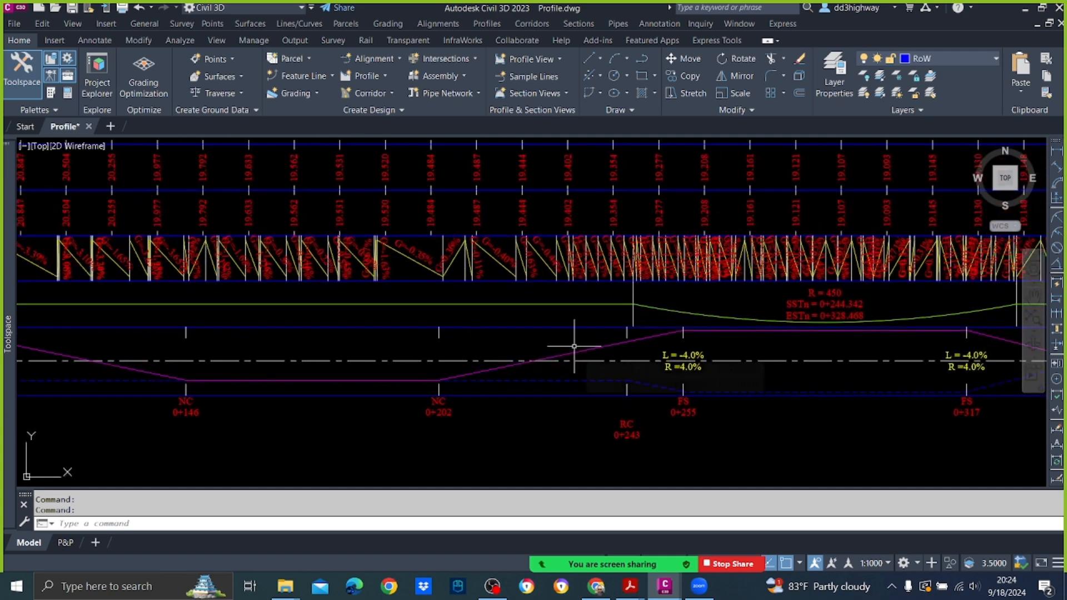
scroll(572, 355, "down", 3)
scroll(753, 343, "up", 4)
middle_click_drag(796, 349, 609, 349)
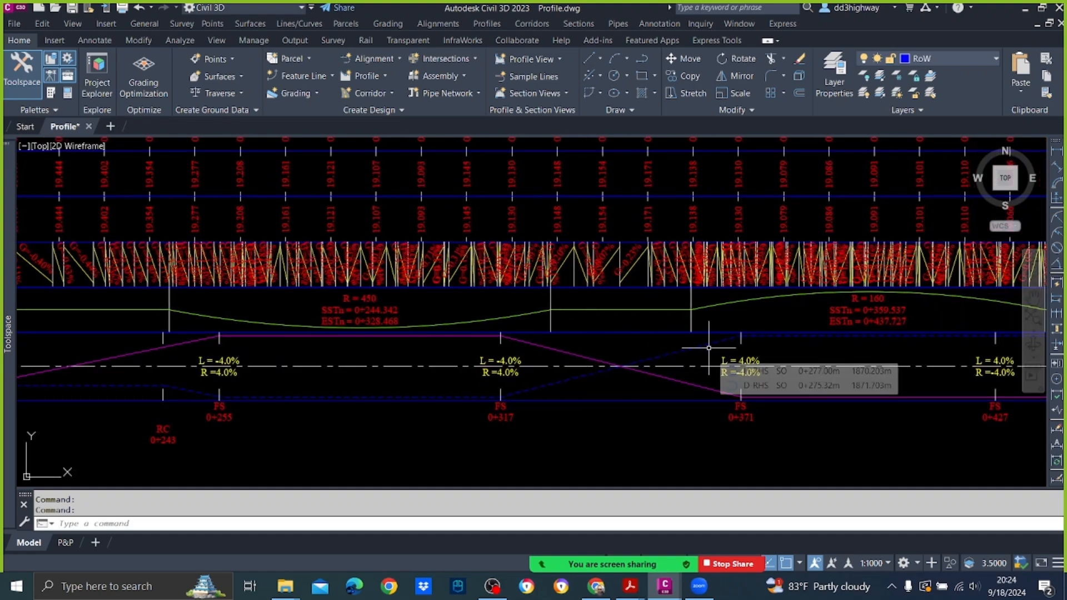
middle_click_drag(724, 327, 484, 325)
middle_click_drag(595, 314, 542, 315)
middle_click_drag(424, 327, 1054, 291)
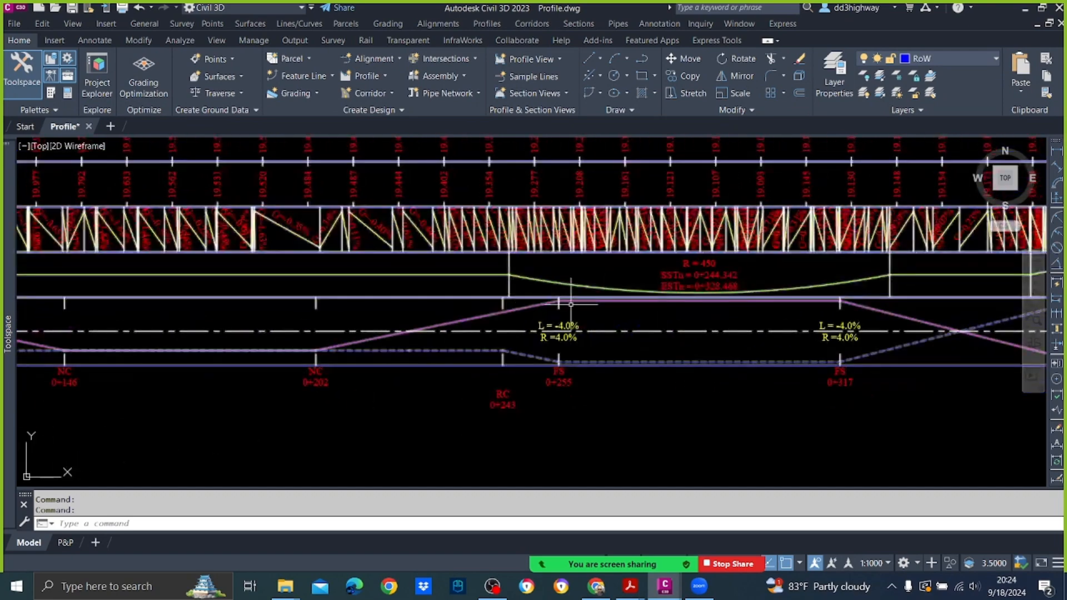
scroll(645, 289, "down", 4)
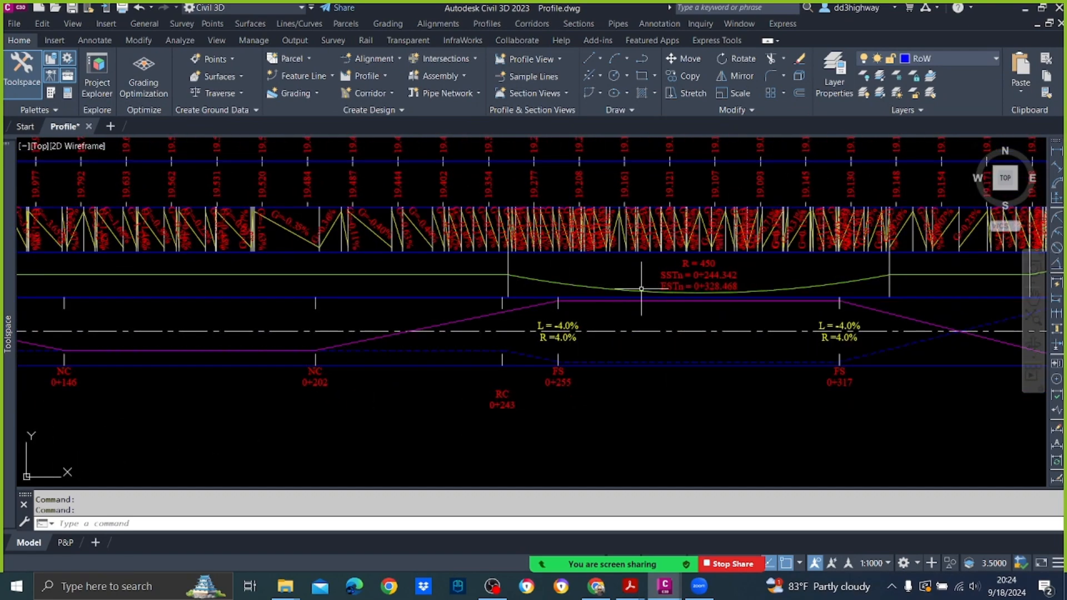
scroll(290, 304, "up", 4)
scroll(290, 304, "down", 4)
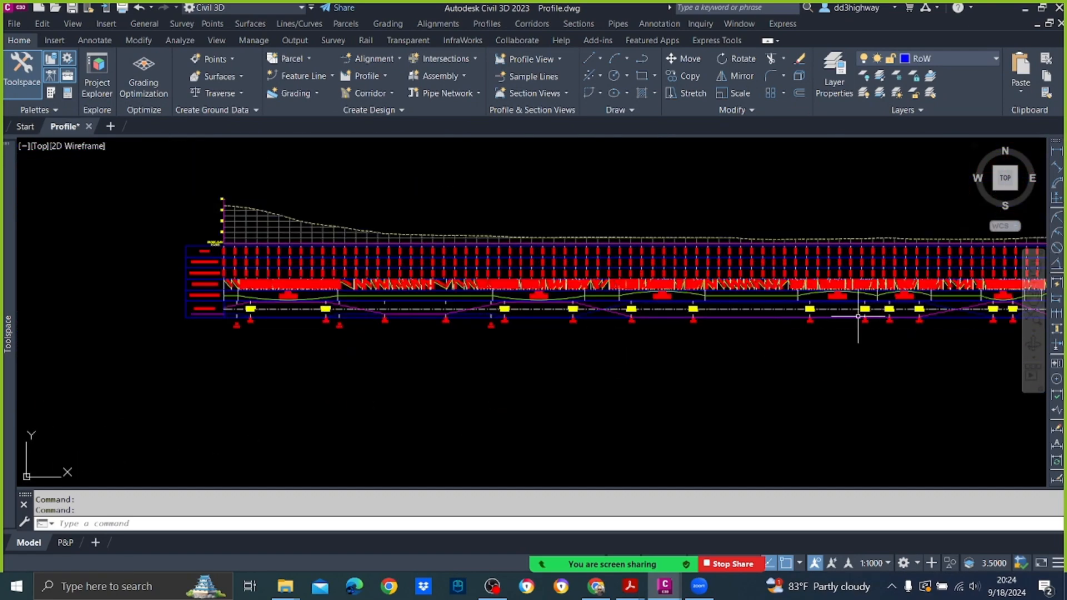
scroll(867, 314, "up", 3)
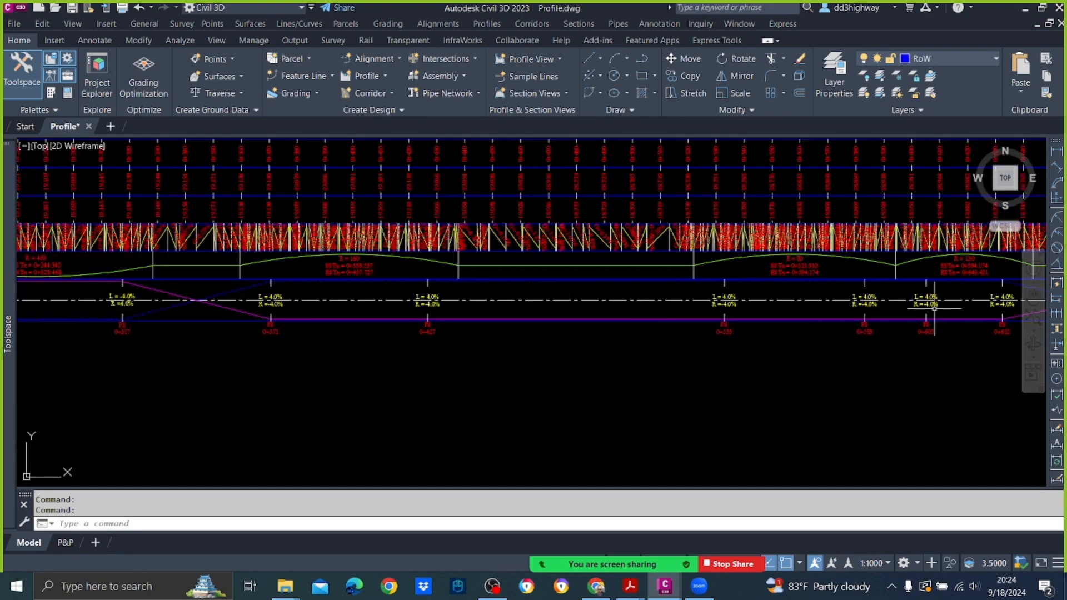
scroll(912, 310, "up", 3)
middle_click_drag(911, 310, 590, 311)
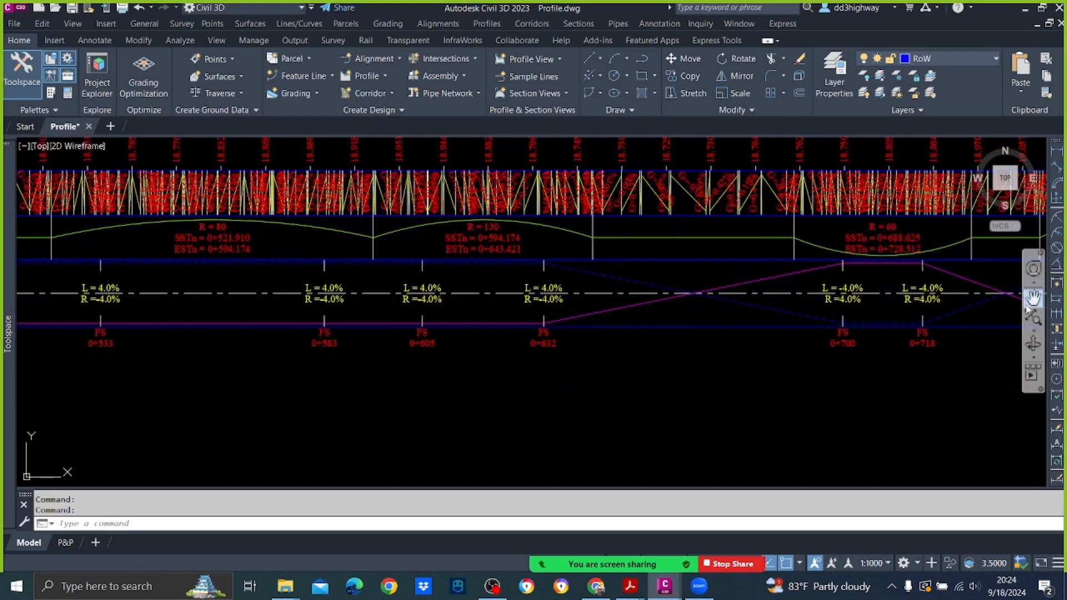
middle_click_drag(919, 281, 435, 294)
middle_click_drag(584, 295, 411, 300)
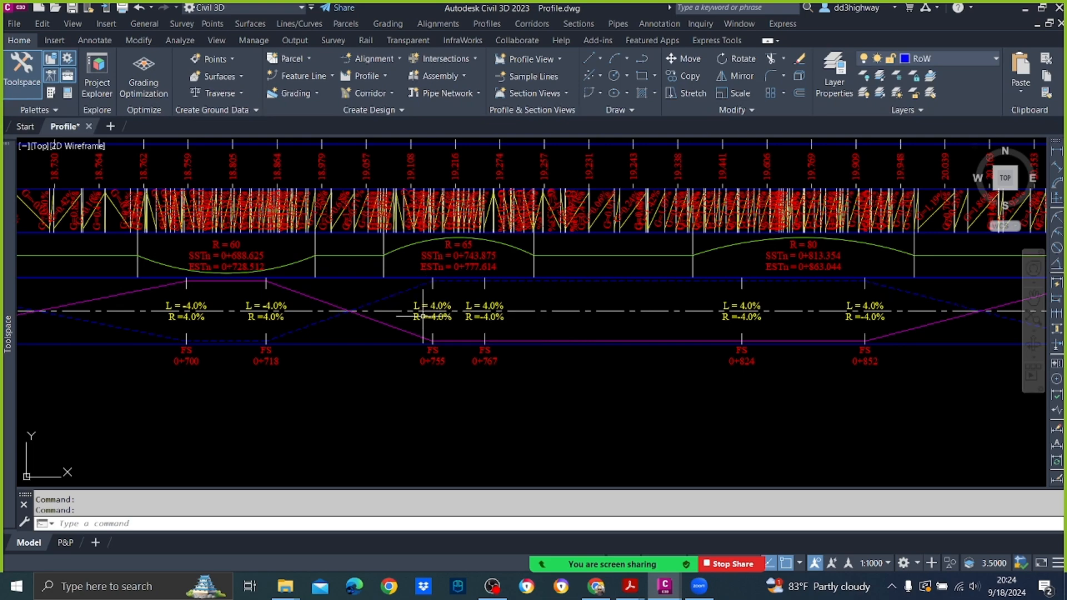
Step: Examine the superelevation band over the remaining curves from station 0+813 onward, including the labelled lane slopes and full-superelevation stations
scroll(791, 295, "down", 3)
scroll(758, 260, "up", 2)
scroll(733, 260, "up", 2)
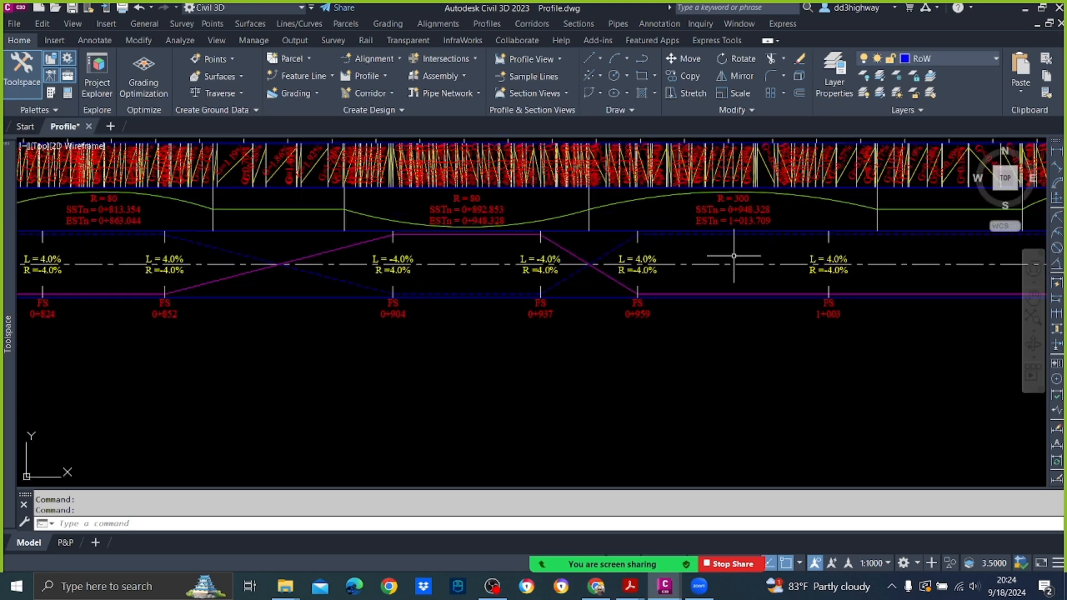
middle_click_drag(750, 266, 504, 285)
scroll(572, 264, "down", 3)
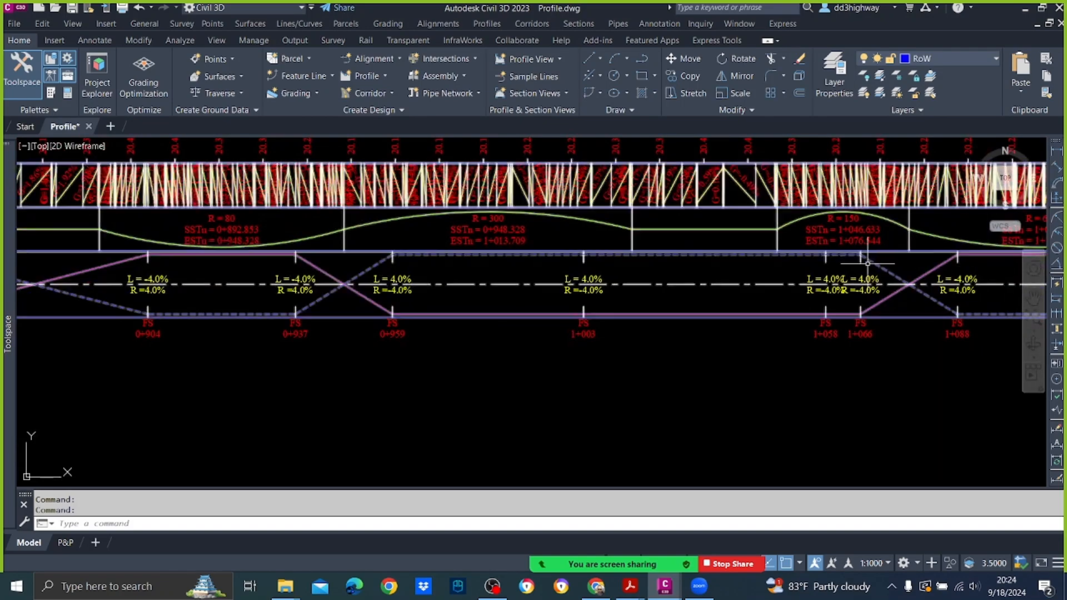
scroll(572, 264, "down", 2)
middle_click_drag(114, 276, 852, 278)
middle_click_drag(333, 277, 615, 282)
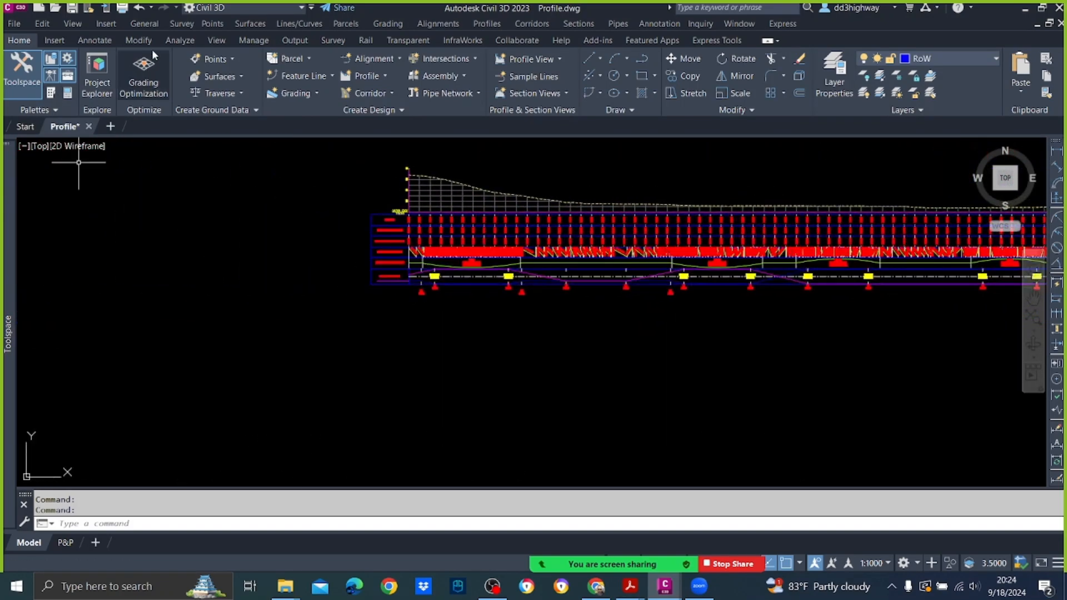
Step: Clear the calculated superelevation data of alignment DCL in the tabular editor and close the superelevation curve manager
mouse_move(7, 208)
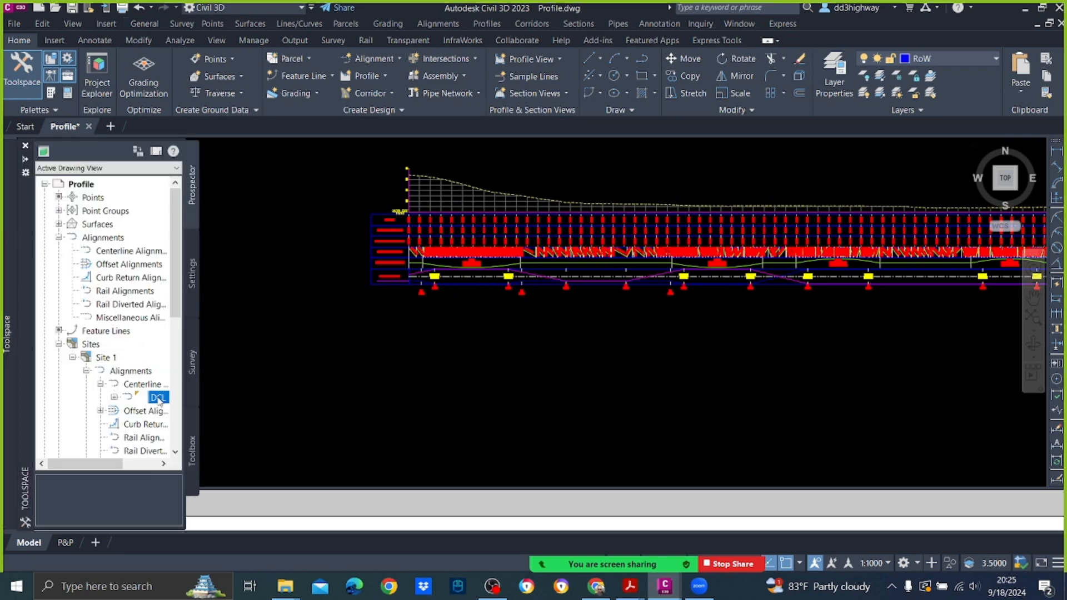
right_click(157, 398)
left_click(205, 426)
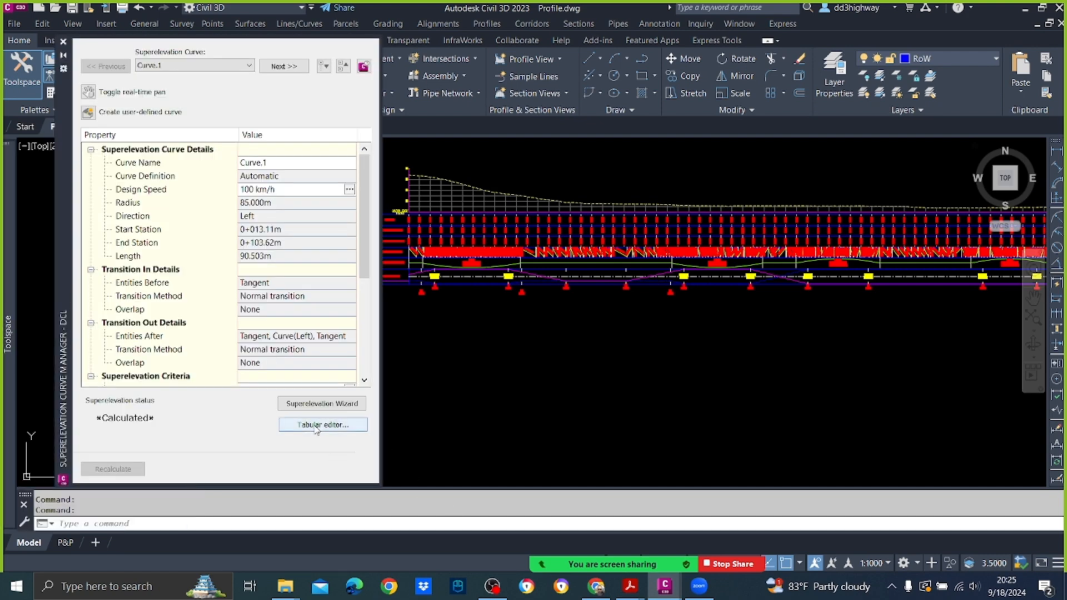
left_click(315, 426)
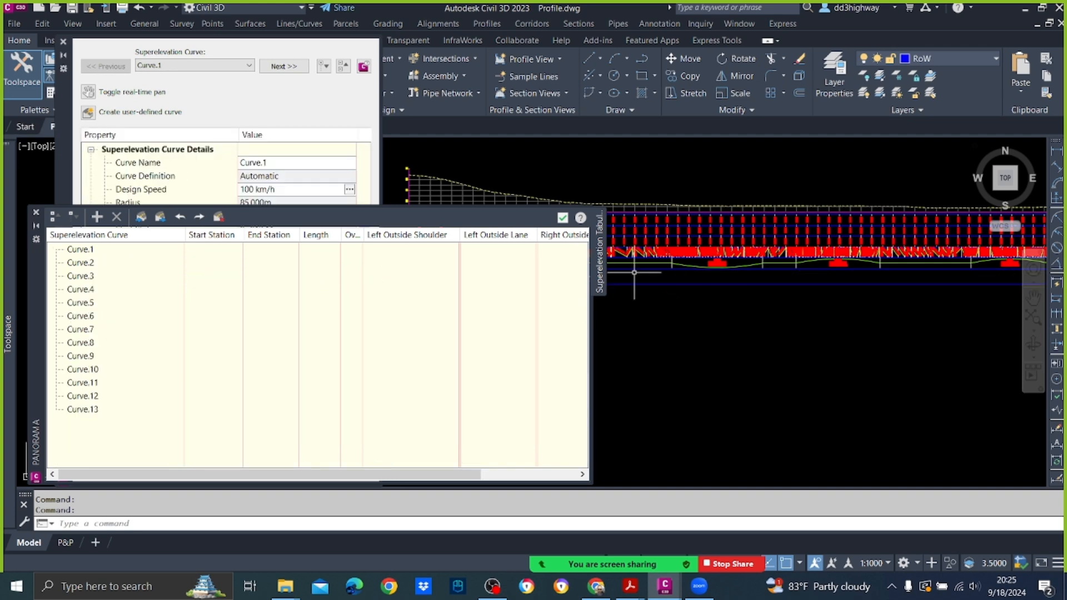
left_click(563, 217)
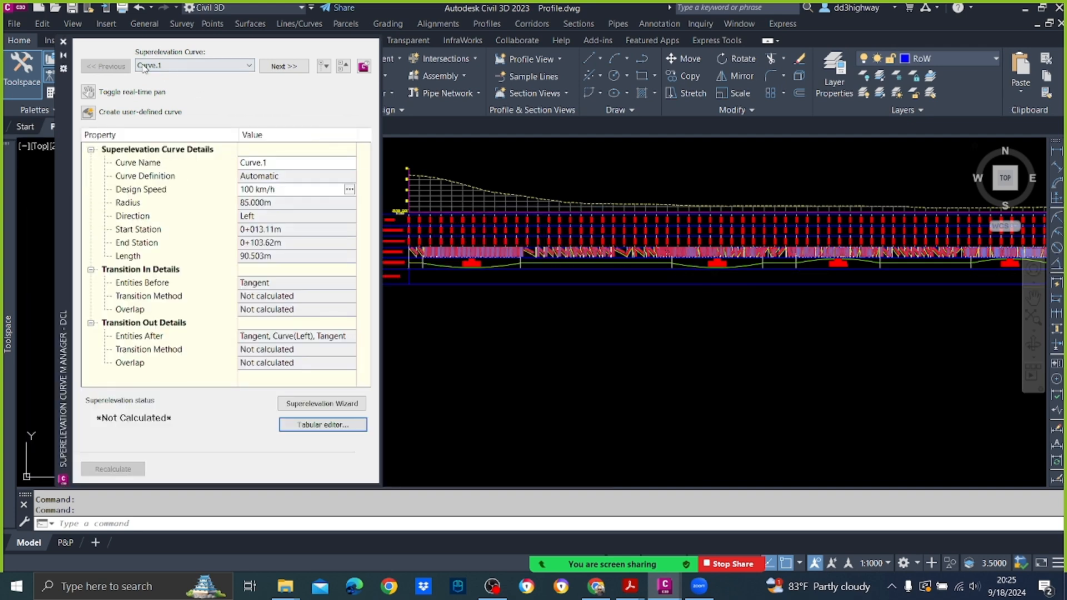
left_click(62, 41)
scroll(488, 288, "up", 4)
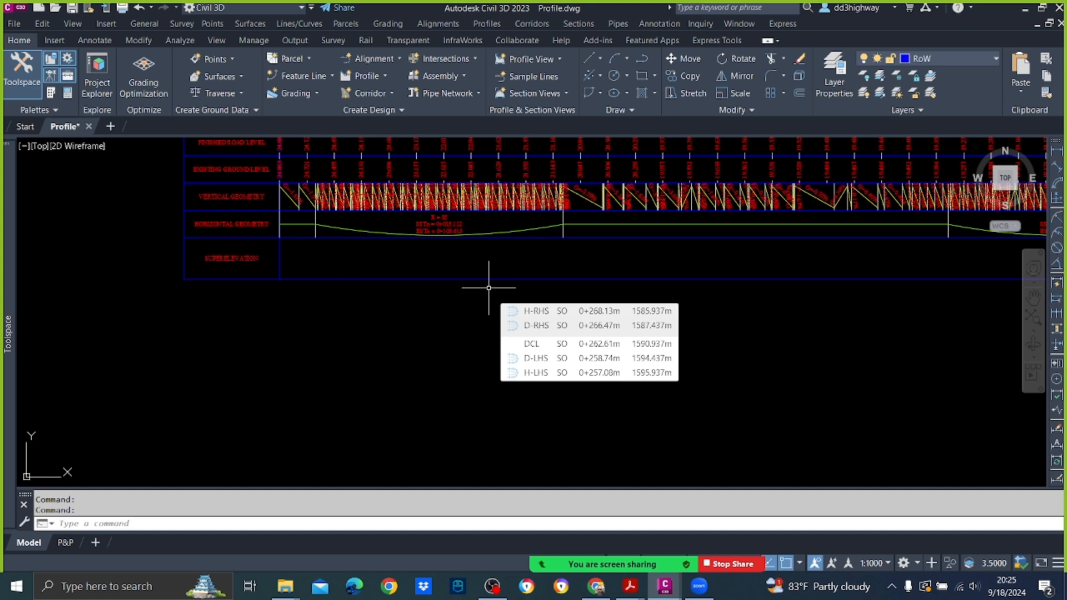
Step: Switch to the Highway Design Theory PDF in Acrobat and find the sections on axis of rotation and superelevation development length
left_click(625, 589)
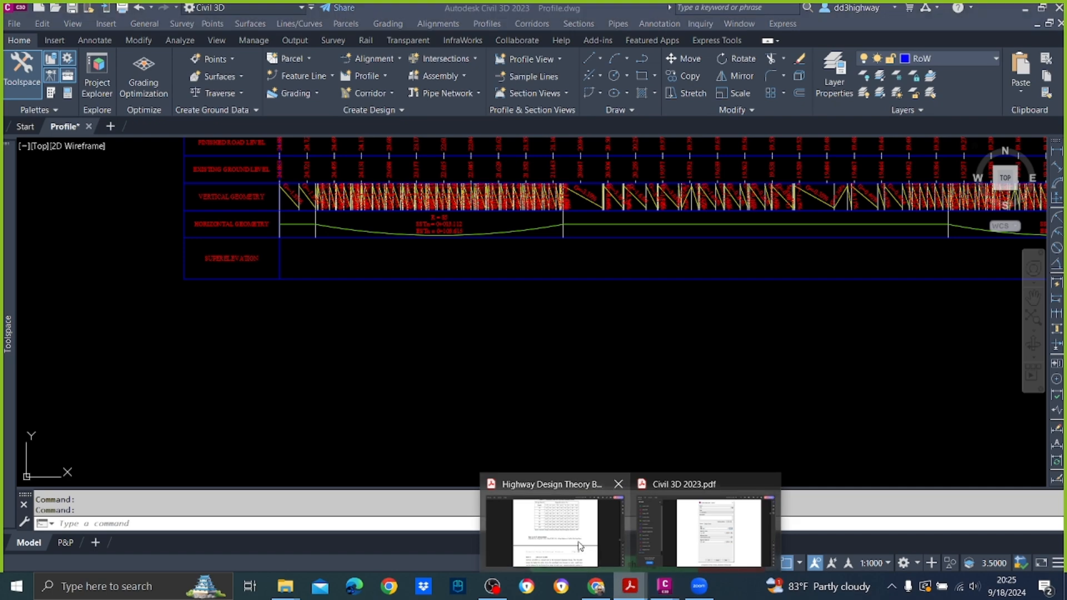
left_click(581, 546)
scroll(665, 262, "down", 10)
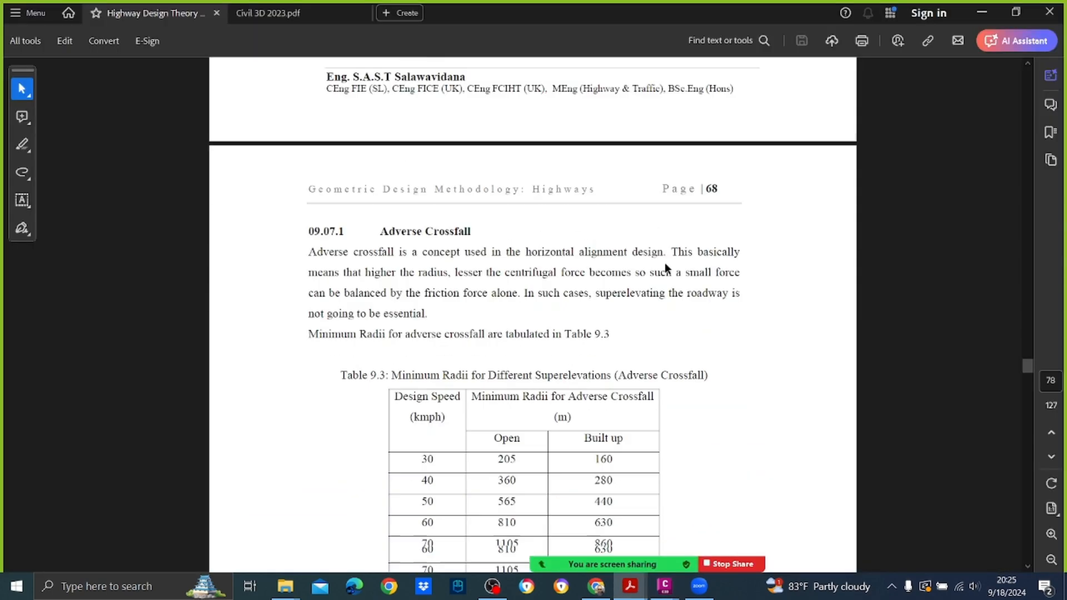
scroll(665, 268, "down", 3)
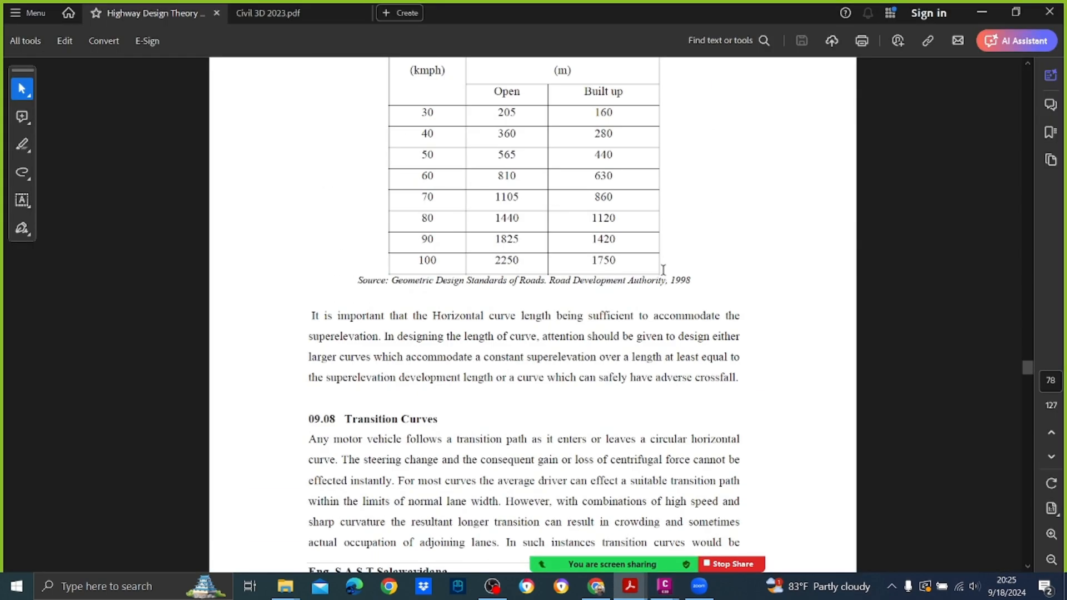
scroll(663, 270, "down", 20)
scroll(663, 269, "down", 20)
scroll(663, 272, "down", 20)
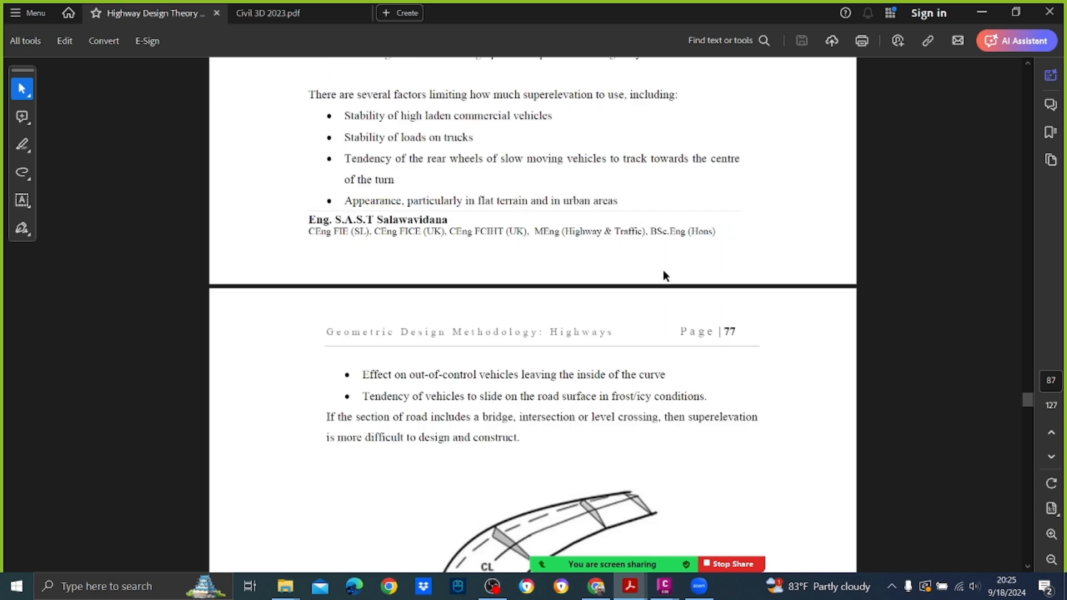
scroll(663, 272, "down", 15)
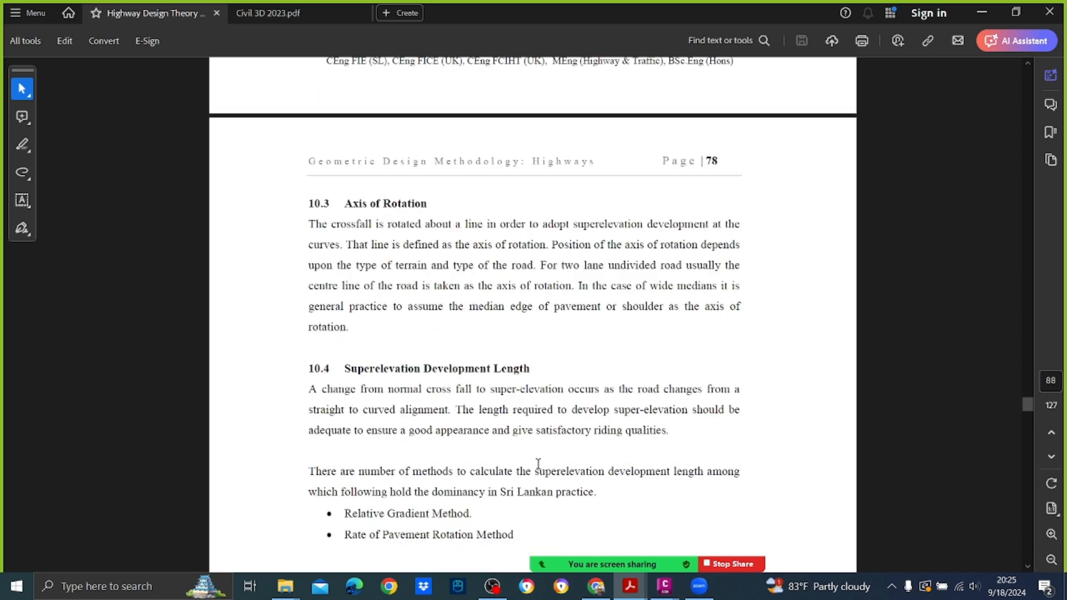
Step: Read the Relative Gradient and Rate of Pavement Rotation formulas for superelevation development length, and return to the Civil 3D drawing
scroll(534, 394, "down", 3)
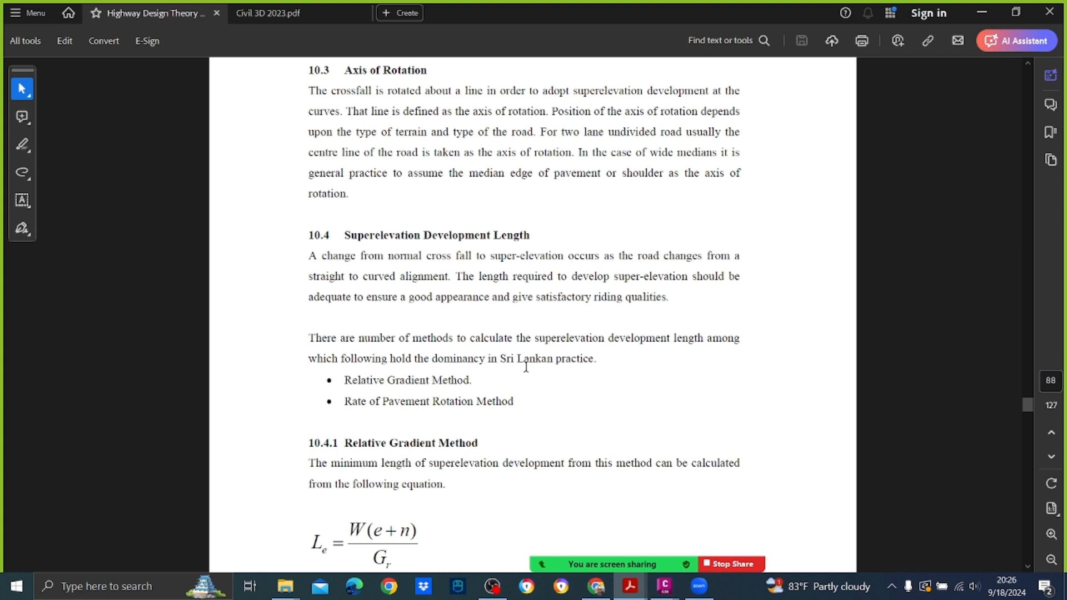
scroll(553, 329, "down", 2)
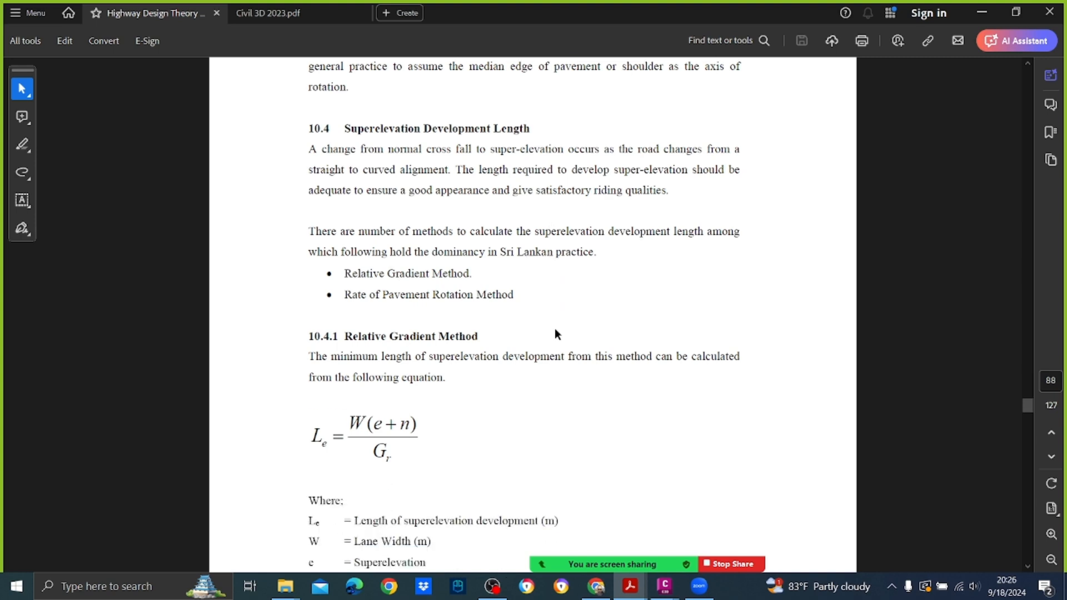
scroll(545, 310, "down", 5)
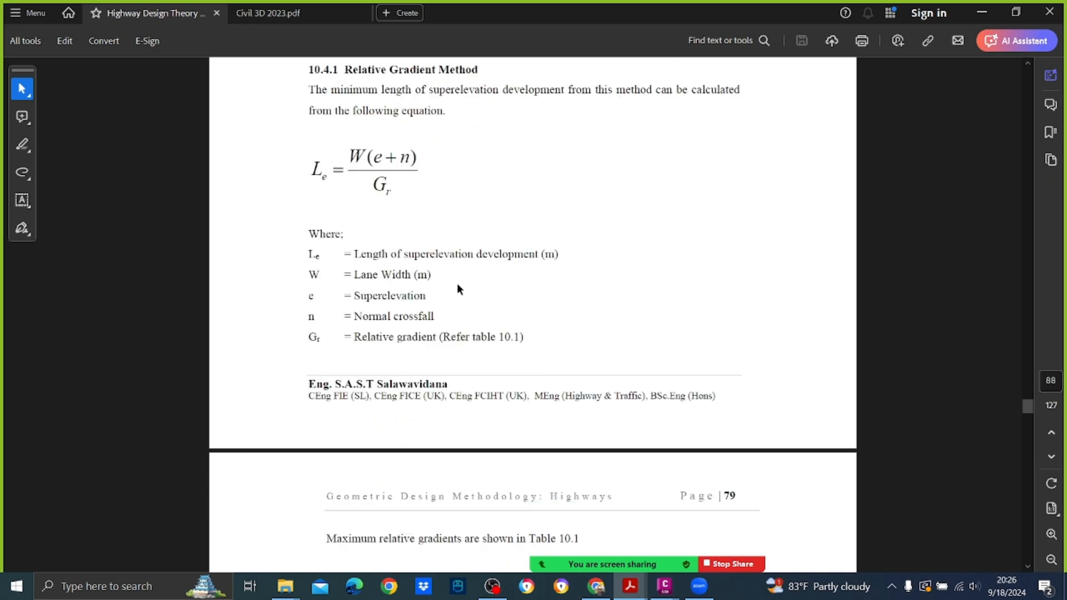
scroll(456, 289, "down", 7)
scroll(457, 289, "down", 4)
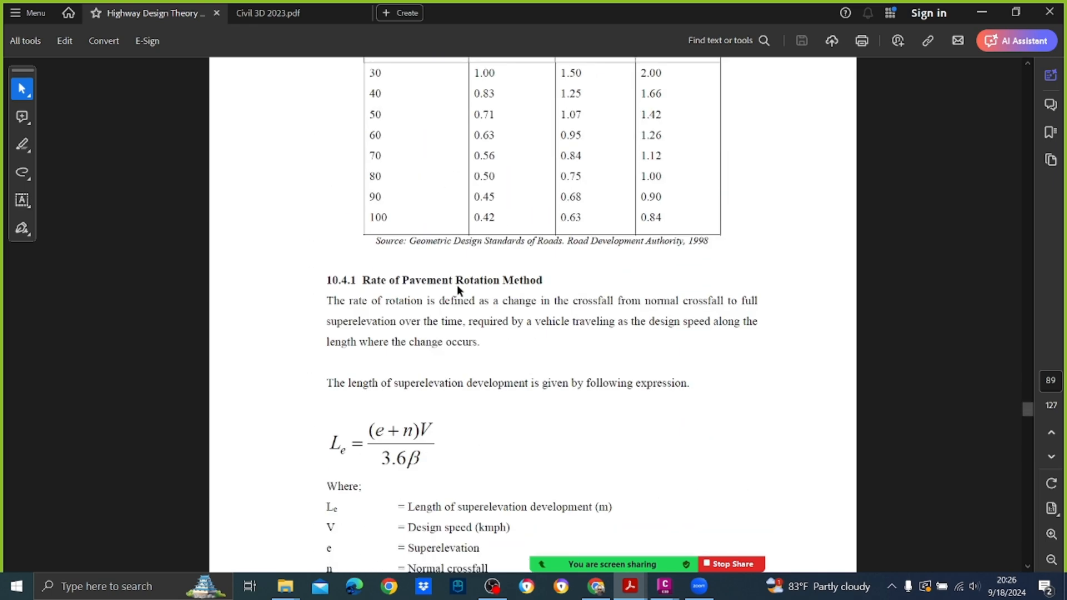
scroll(457, 287, "down", 2)
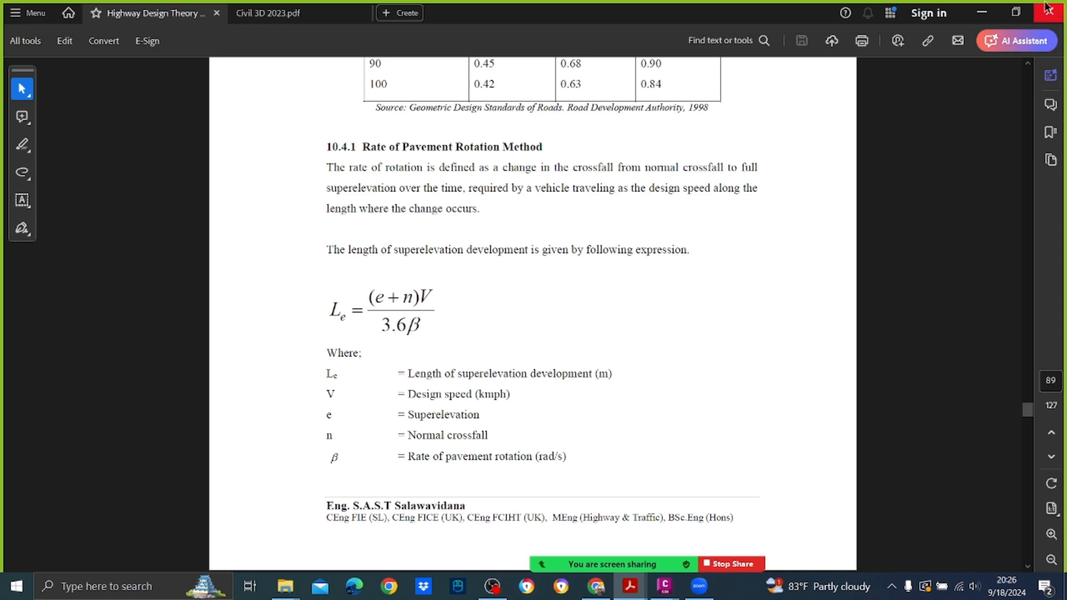
left_click(982, 12)
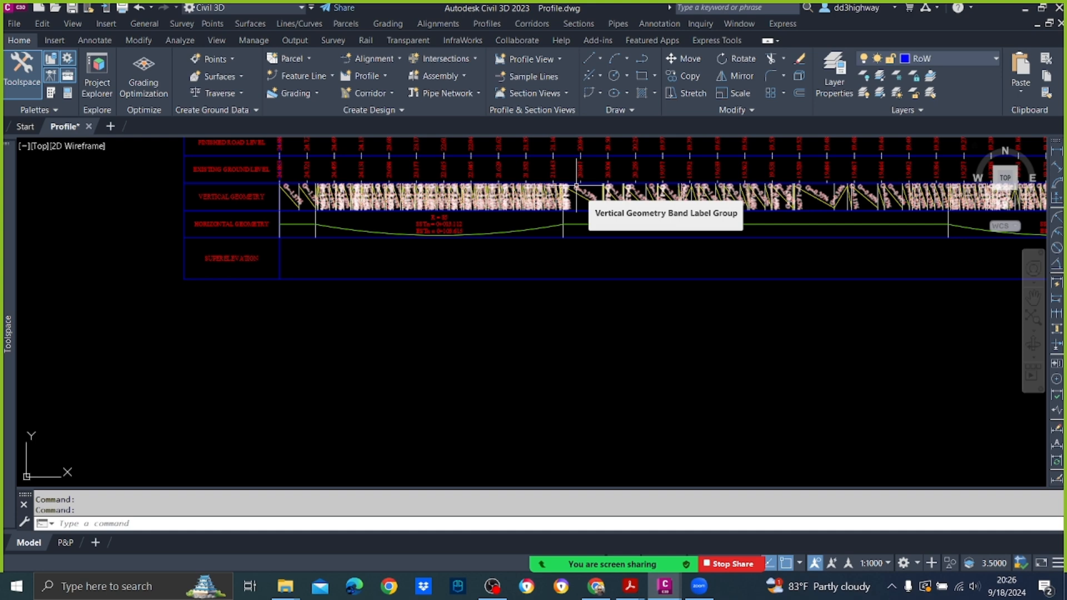
scroll(565, 245, "up", 5)
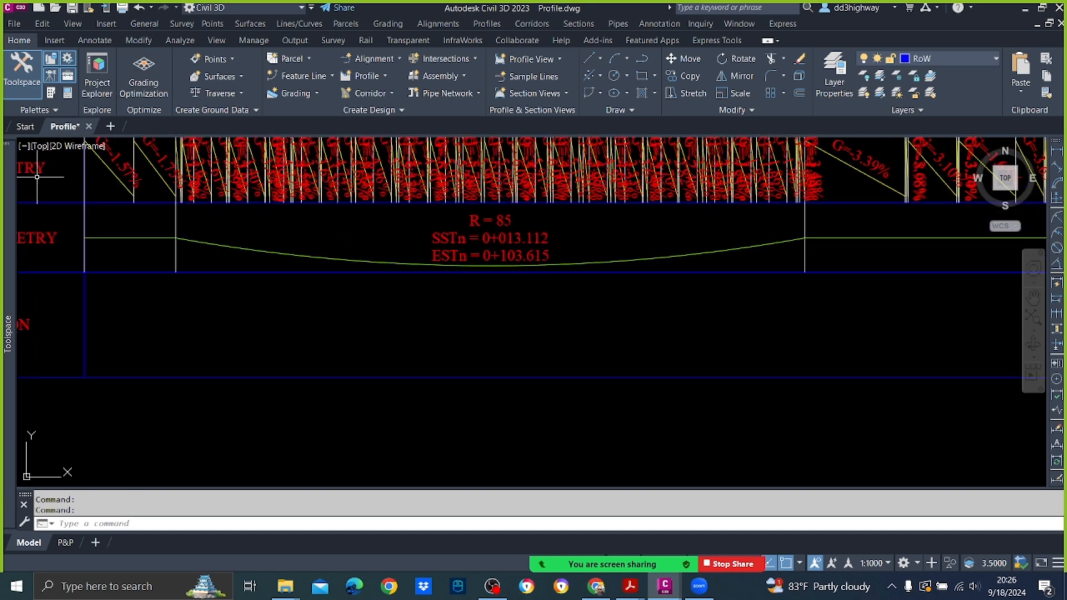
mouse_move(6, 230)
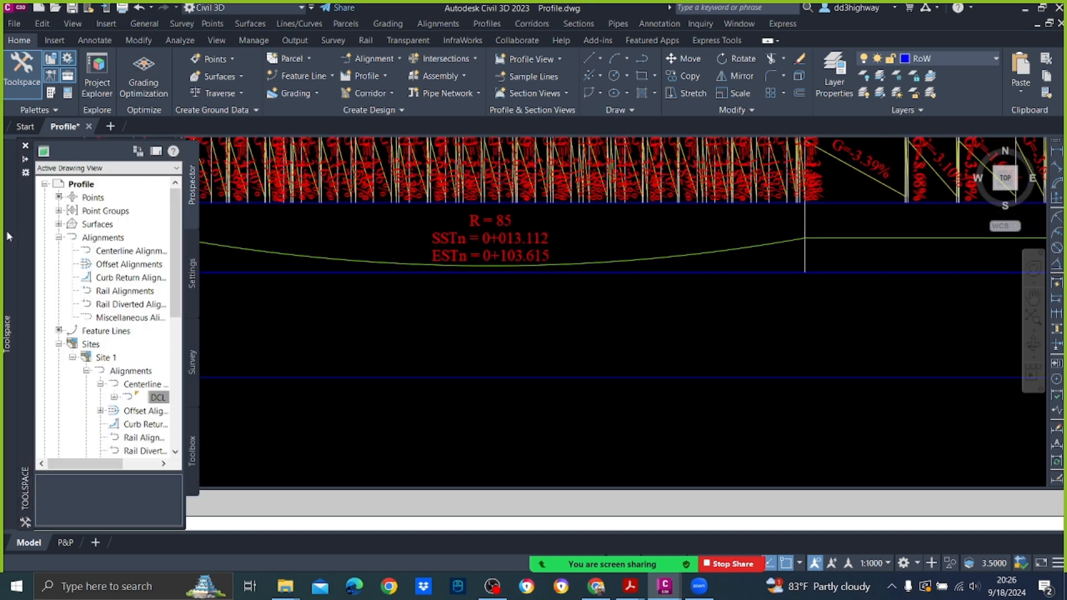
right_click(158, 398)
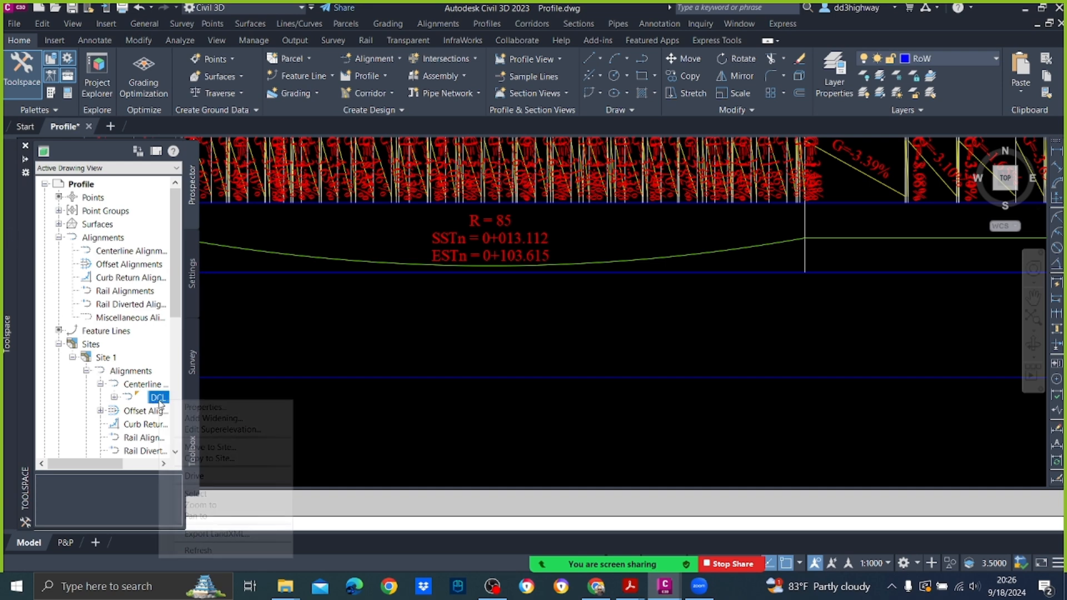
left_click(199, 429)
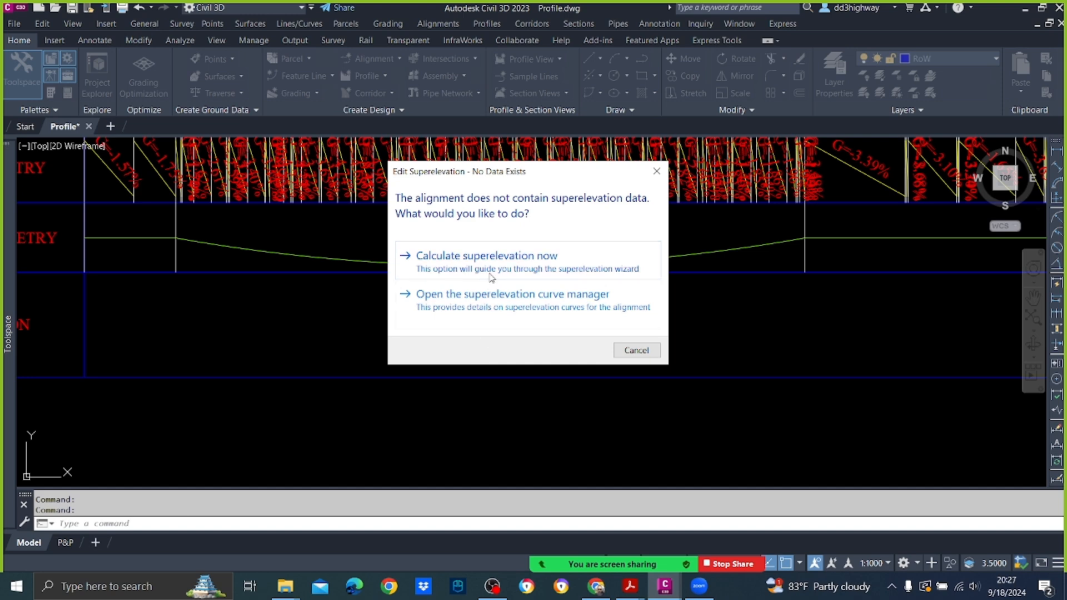
left_click(509, 295)
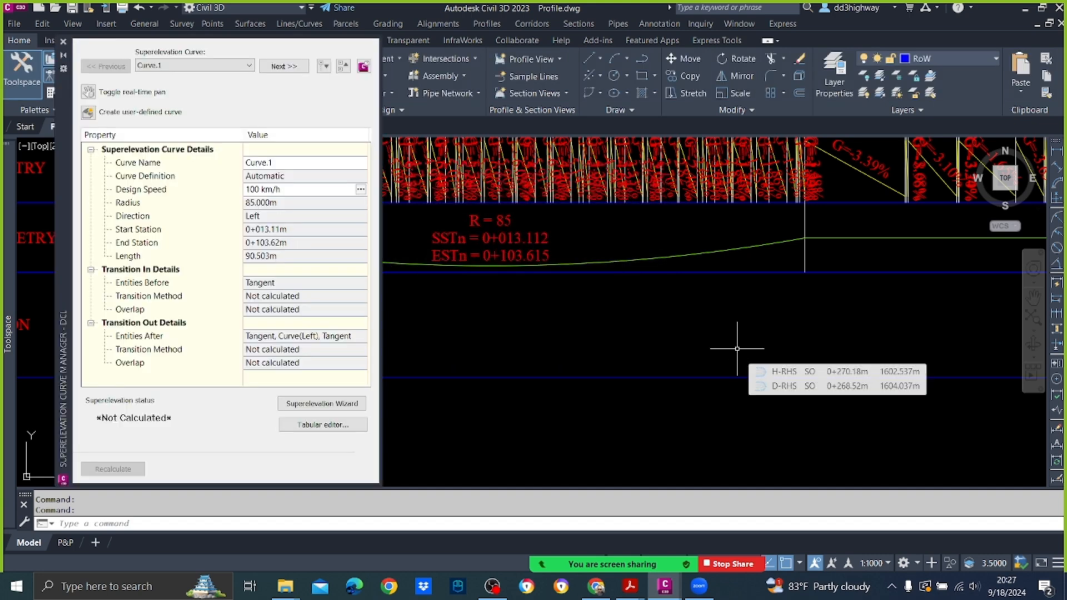
left_click(364, 424)
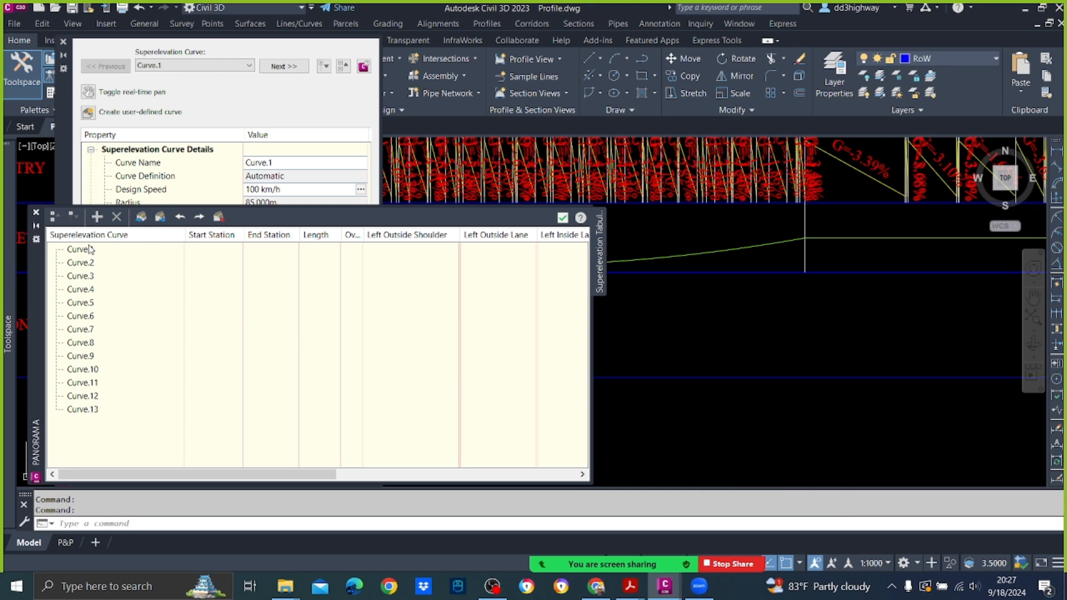
left_click(39, 202)
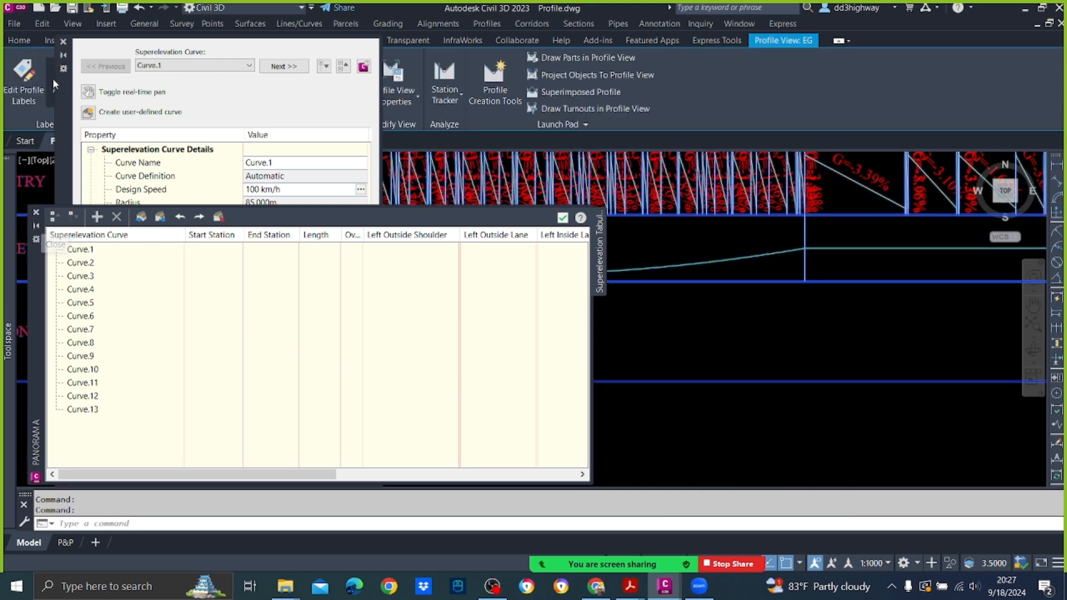
left_click(63, 42)
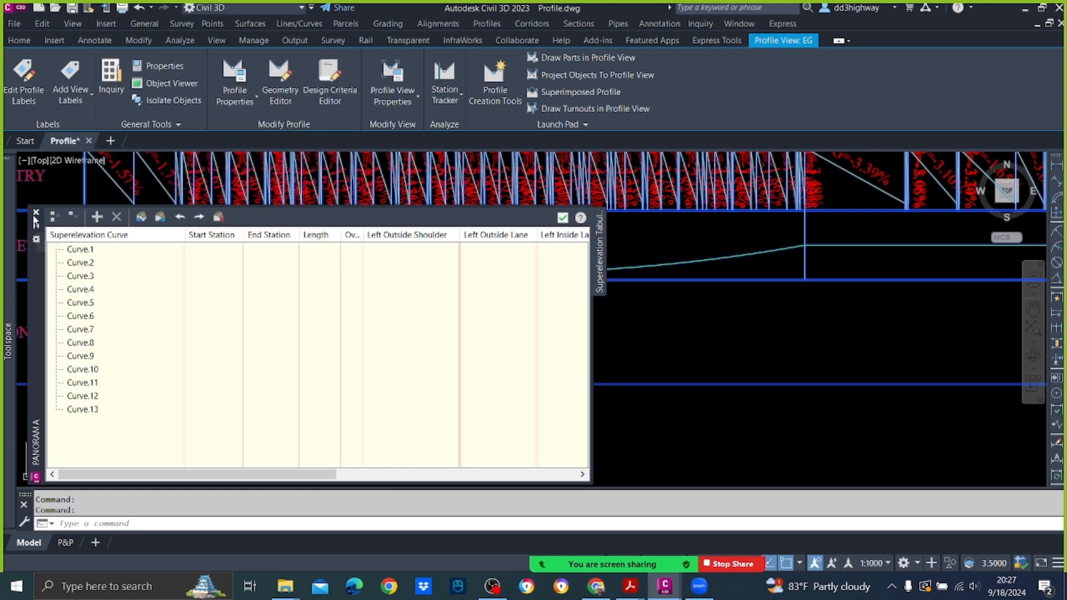
left_click(36, 213)
Step: Open the superelevation curve manager of alignment DCL and bring up its tabular editor
mouse_move(6, 321)
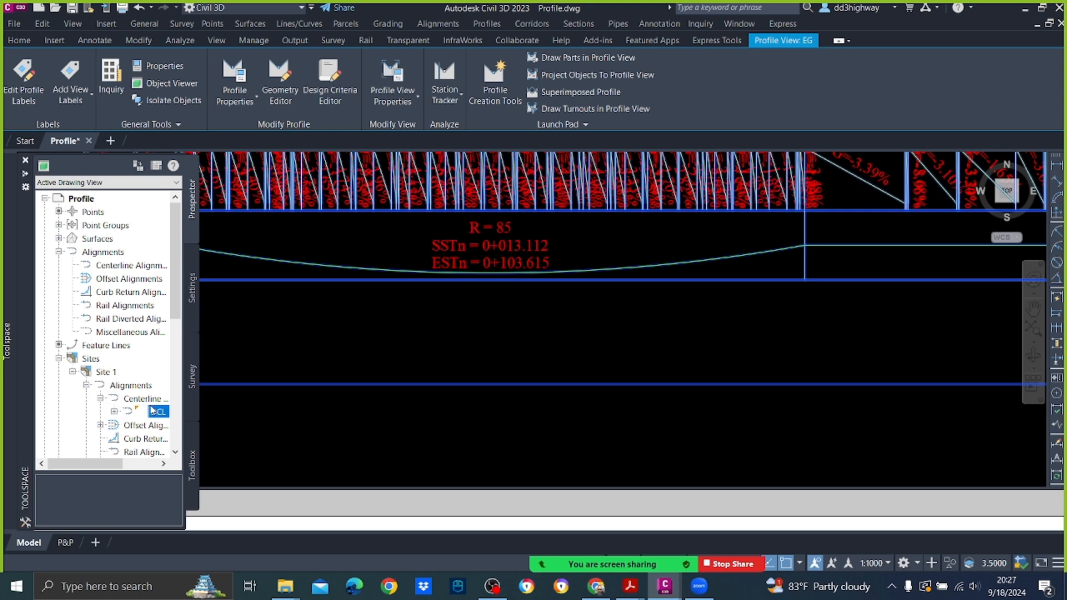
right_click(155, 414)
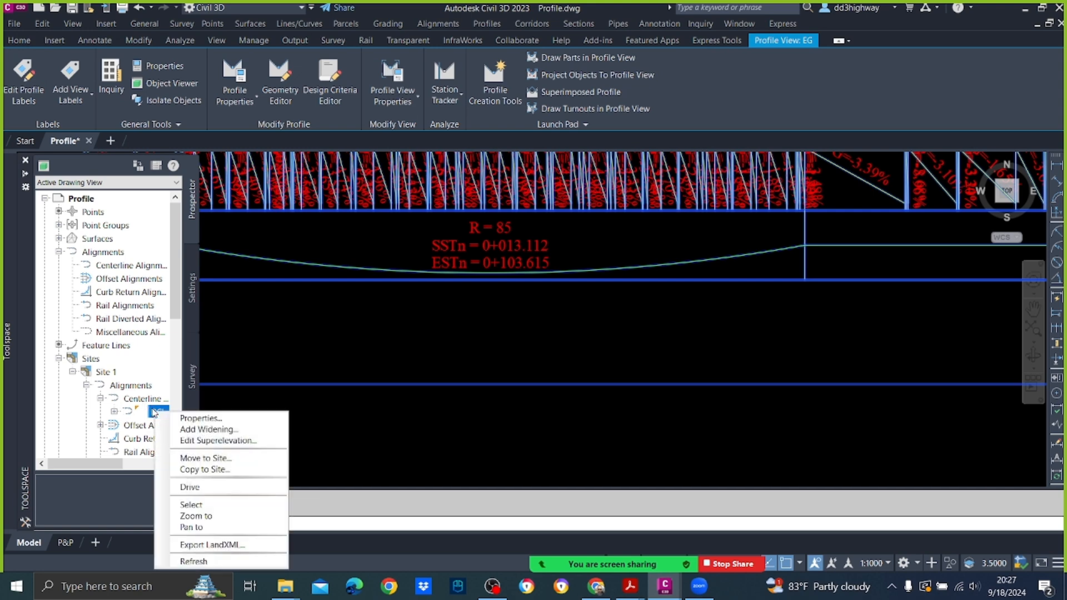
left_click(234, 440)
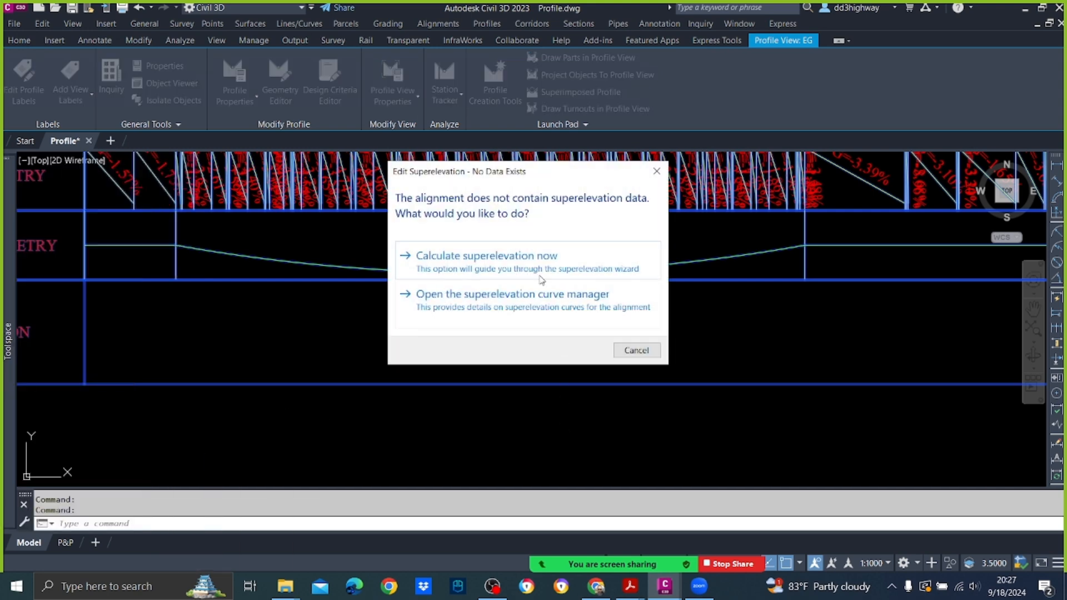
left_click(542, 294)
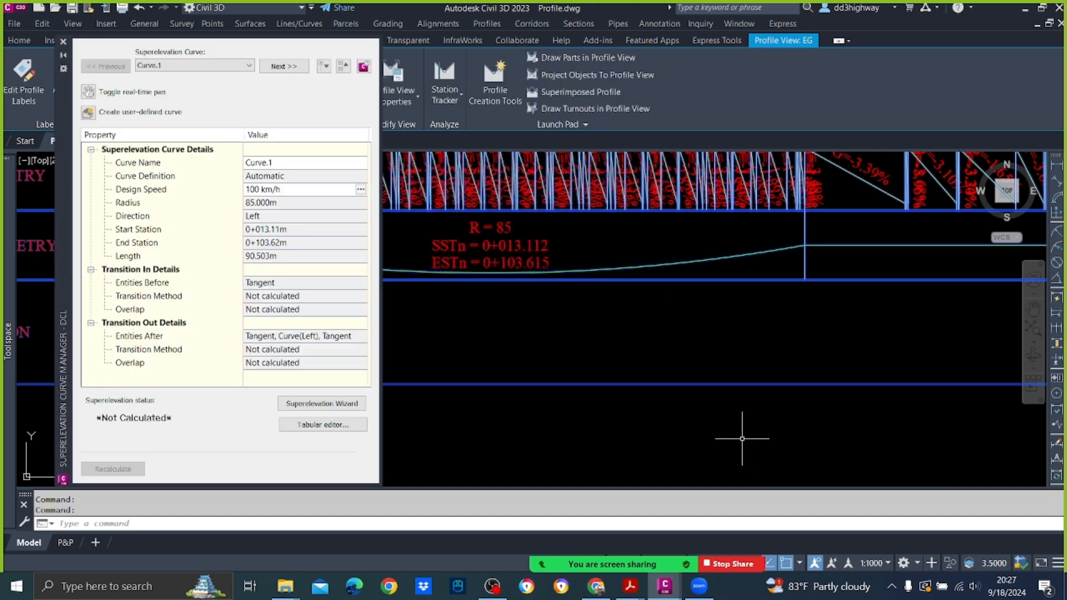
left_click(340, 425)
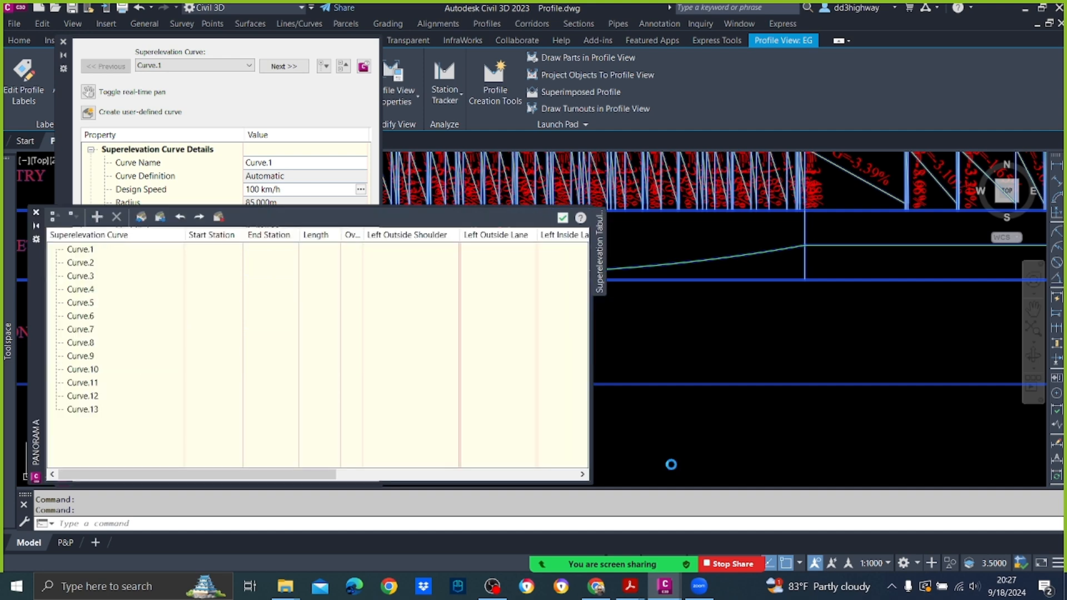
Step: Add a manual superelevation station at 0+000.00 to Curve.1
right_click(79, 249)
left_click(126, 255)
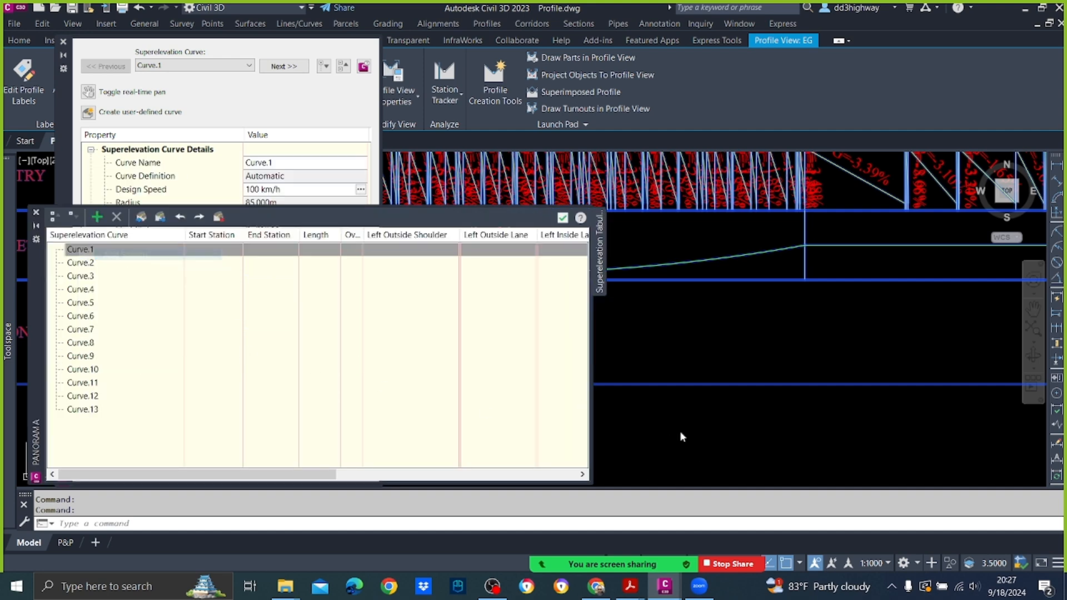
scroll(692, 368, "down", 3)
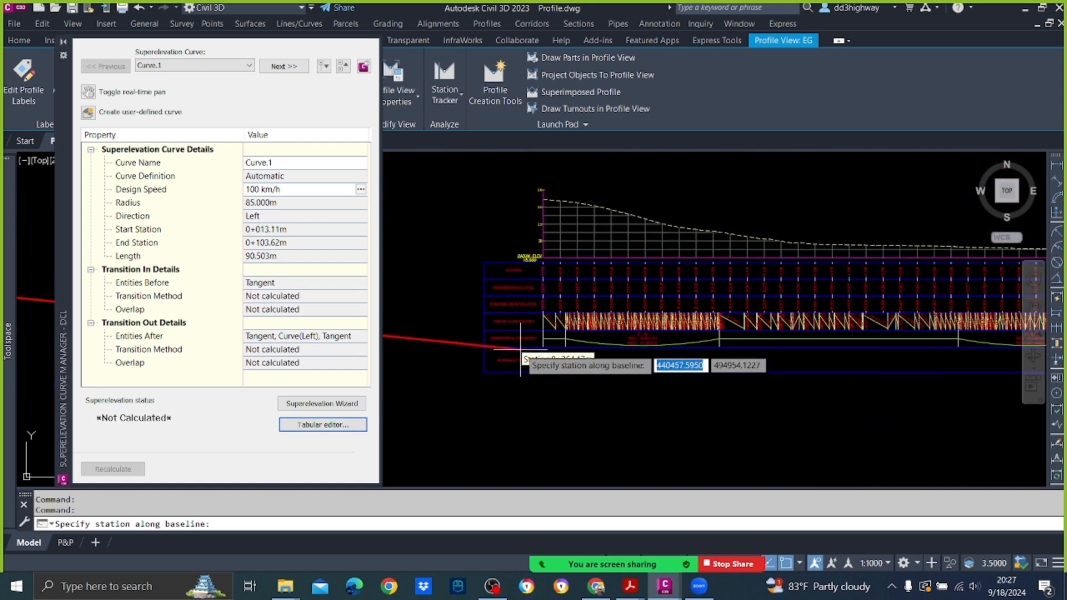
scroll(522, 358, "up", 6)
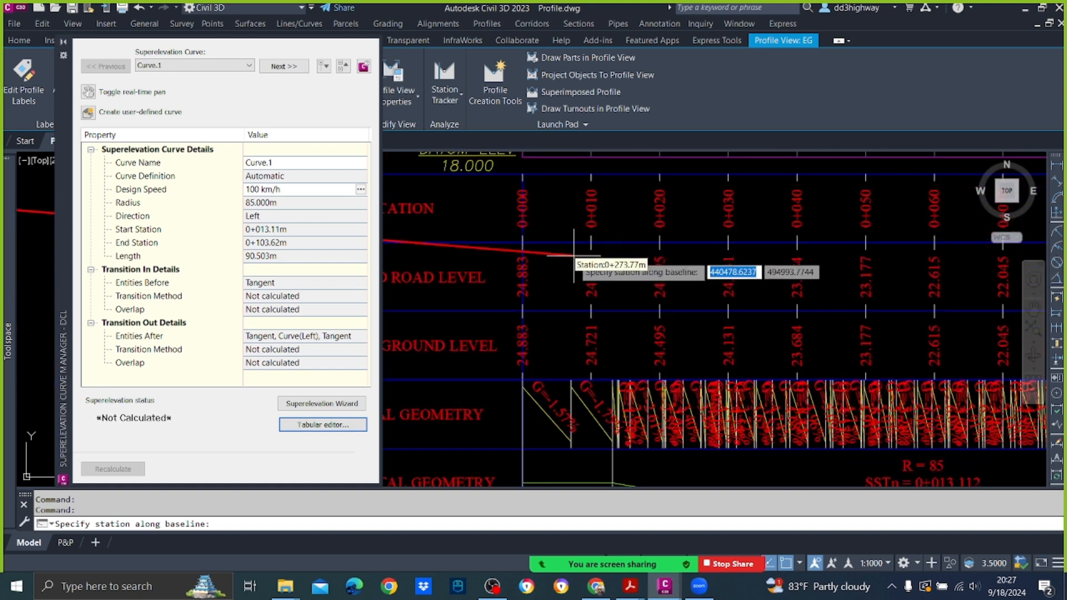
left_click(574, 255)
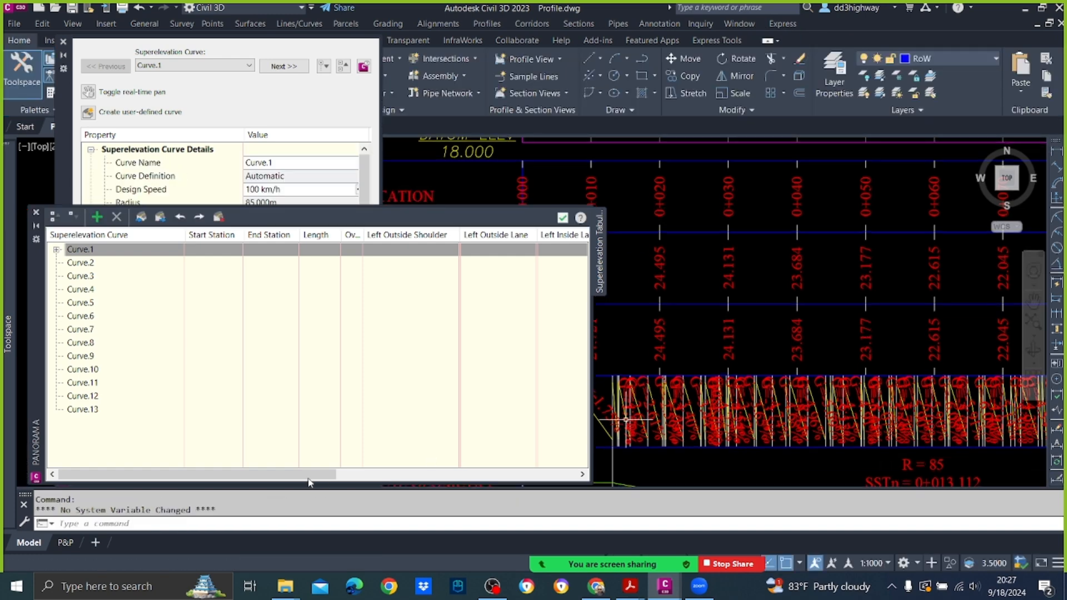
Step: Assign the Begin Normal Crown critical station to the manual station in Curve.1's transition-in region, then close and reopen the tabular editor
left_click(56, 250)
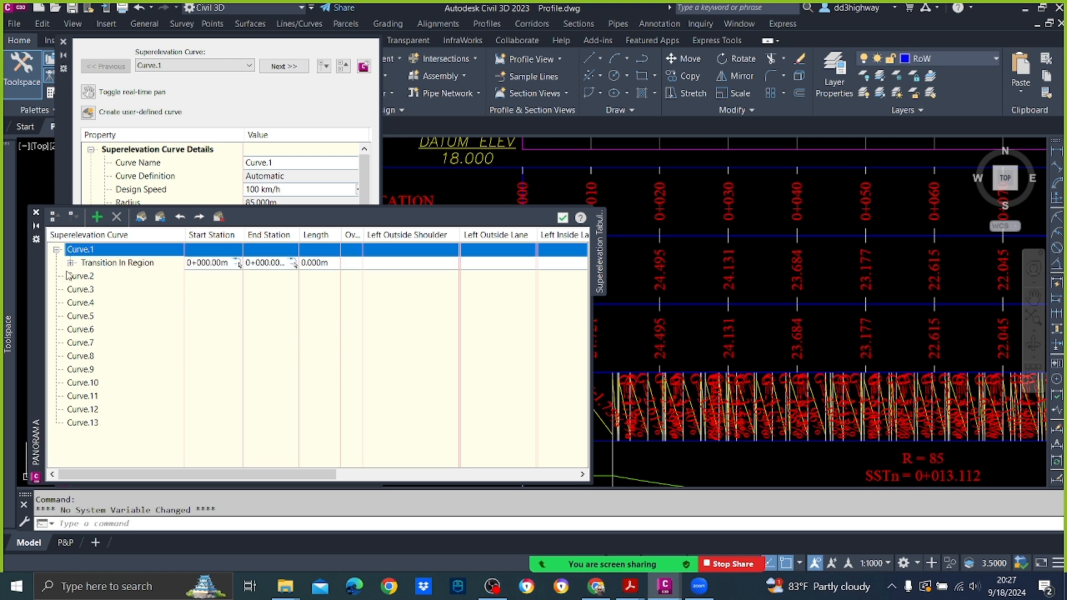
left_click(69, 264)
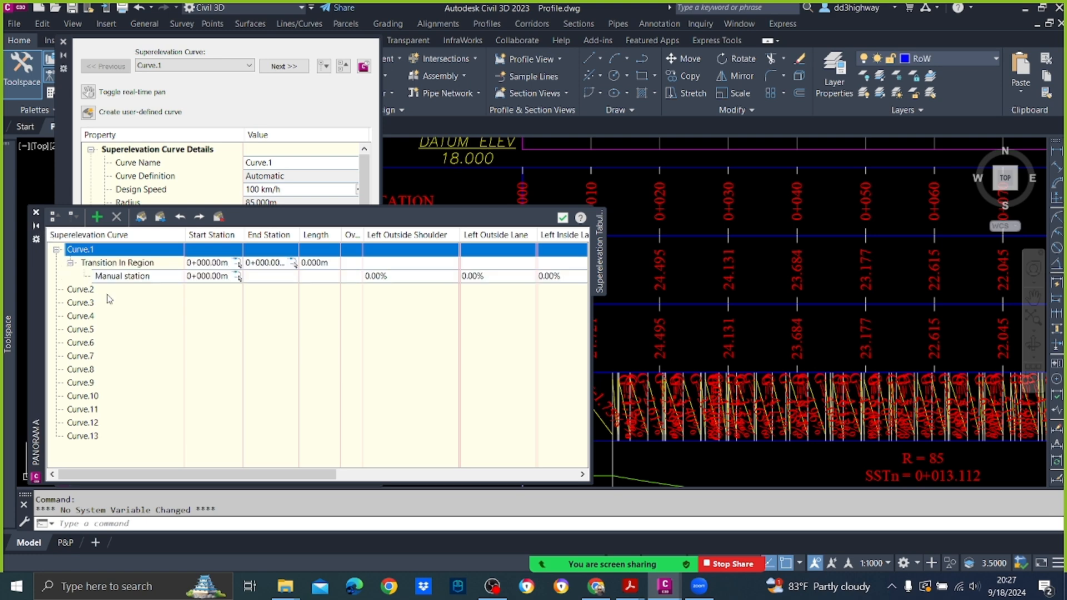
right_click(147, 277)
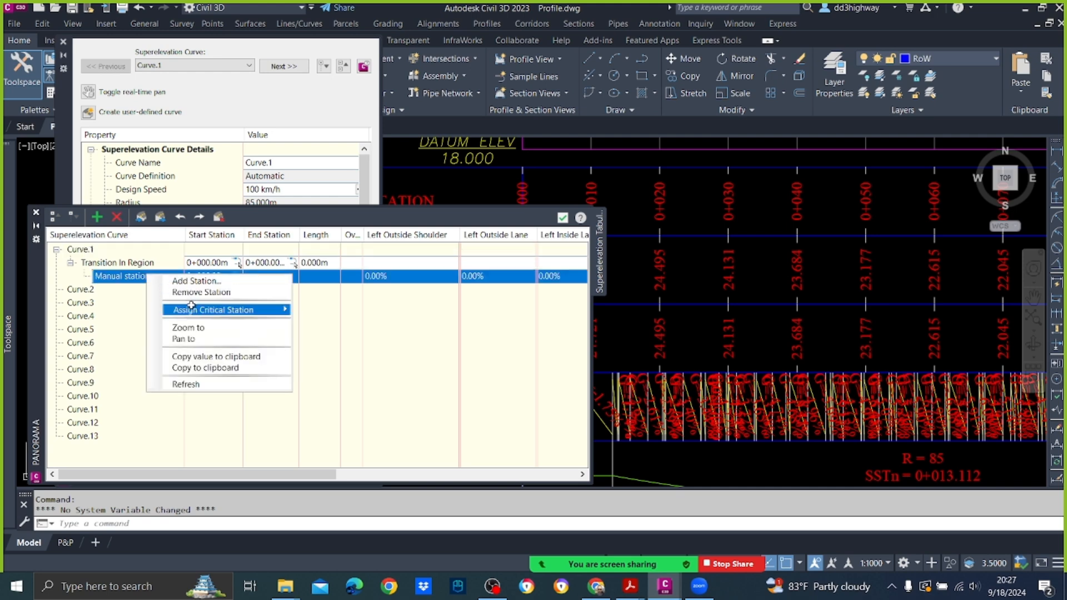
mouse_move(189, 309)
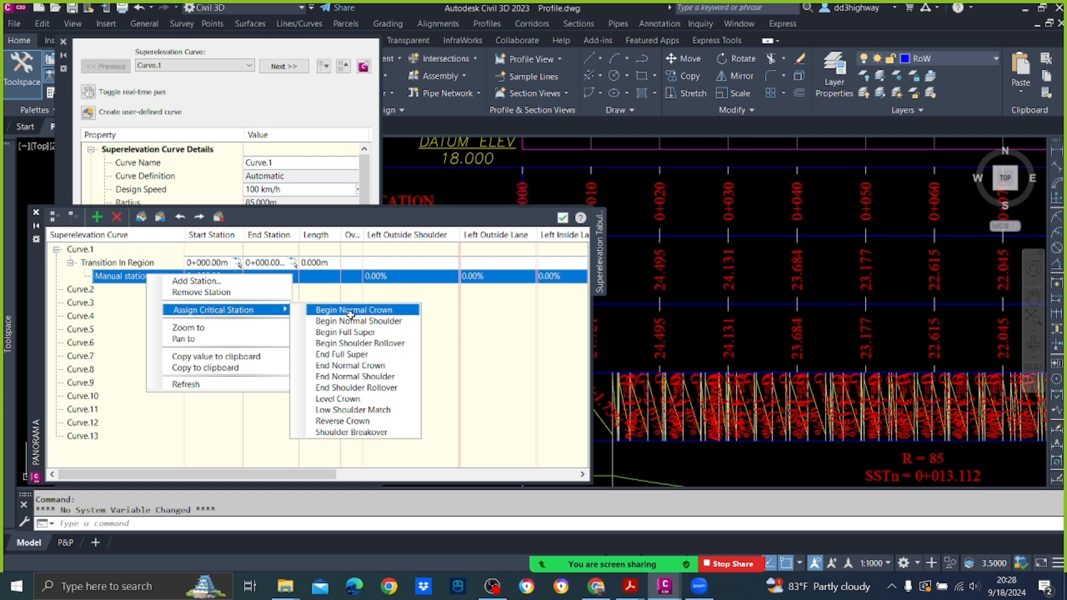
left_click(350, 311)
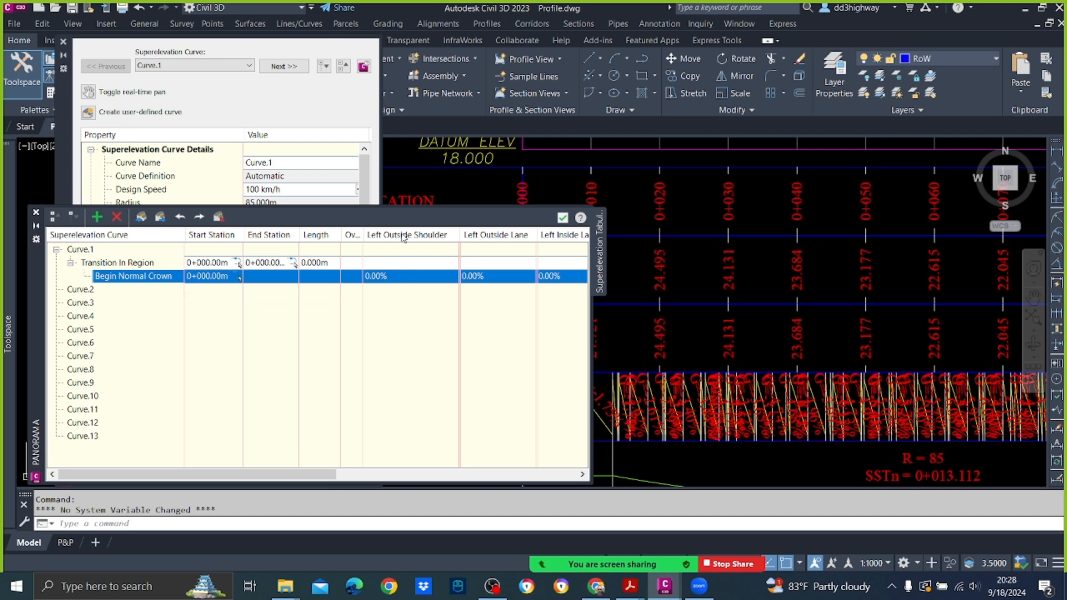
left_click(563, 219)
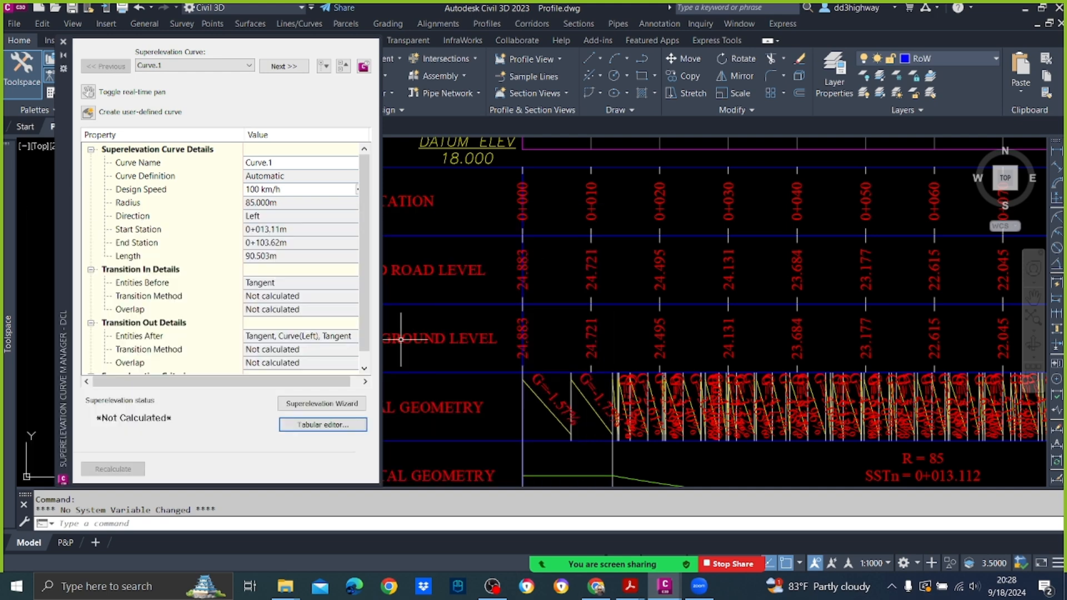
left_click(356, 425)
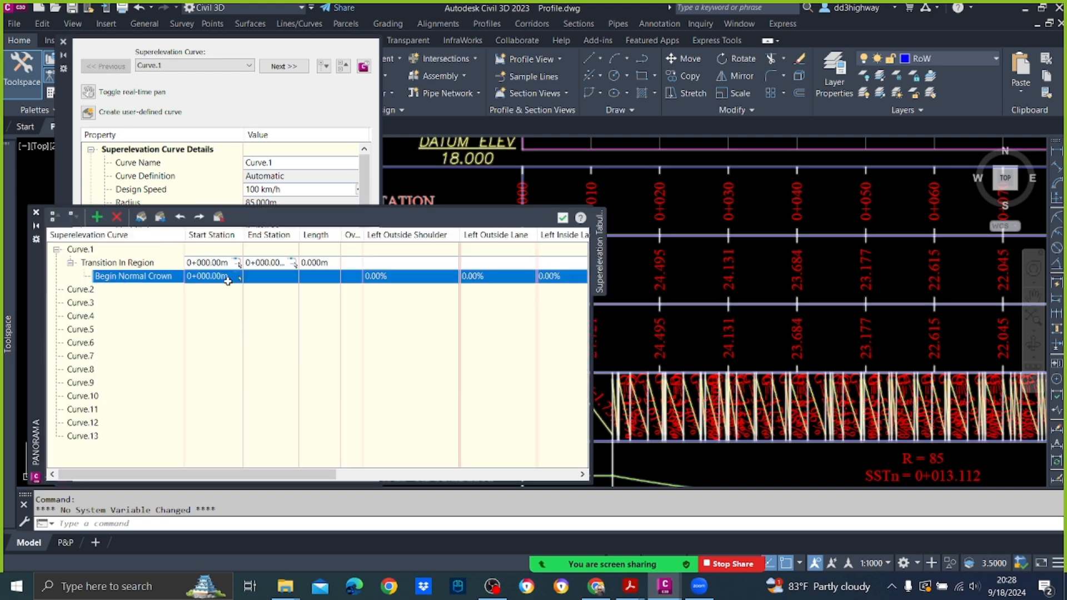
Step: Examine the superelevation band at the normal crown station 0+000 and the horizontal geometry band where the first curve starts
scroll(802, 322, "down", 4)
scroll(809, 345, "up", 2)
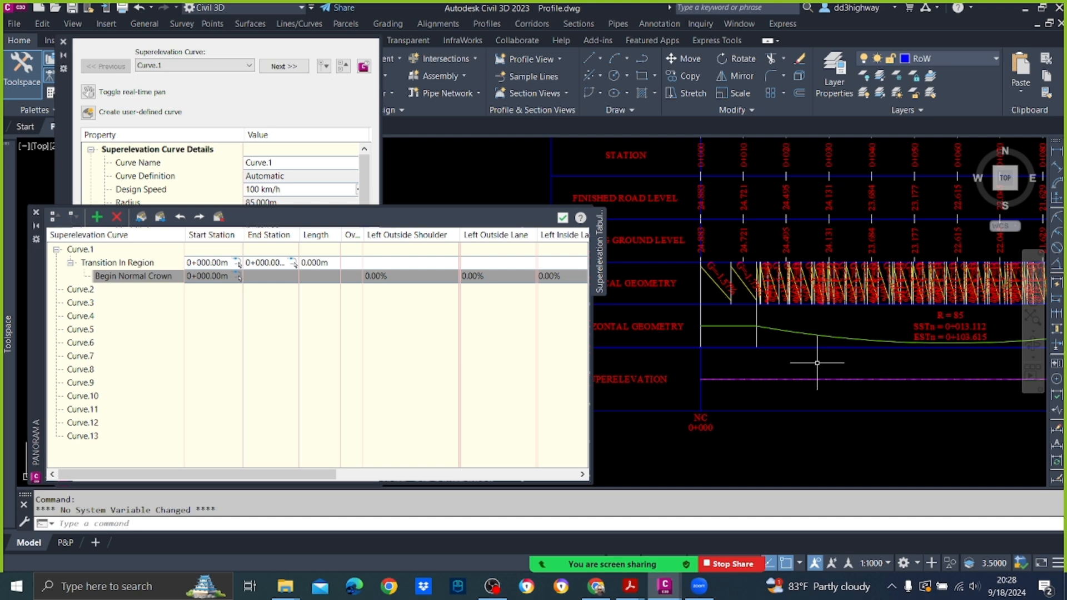
scroll(765, 326, "up", 2)
middle_click_drag(774, 324, 755, 412)
scroll(754, 375, "down", 2)
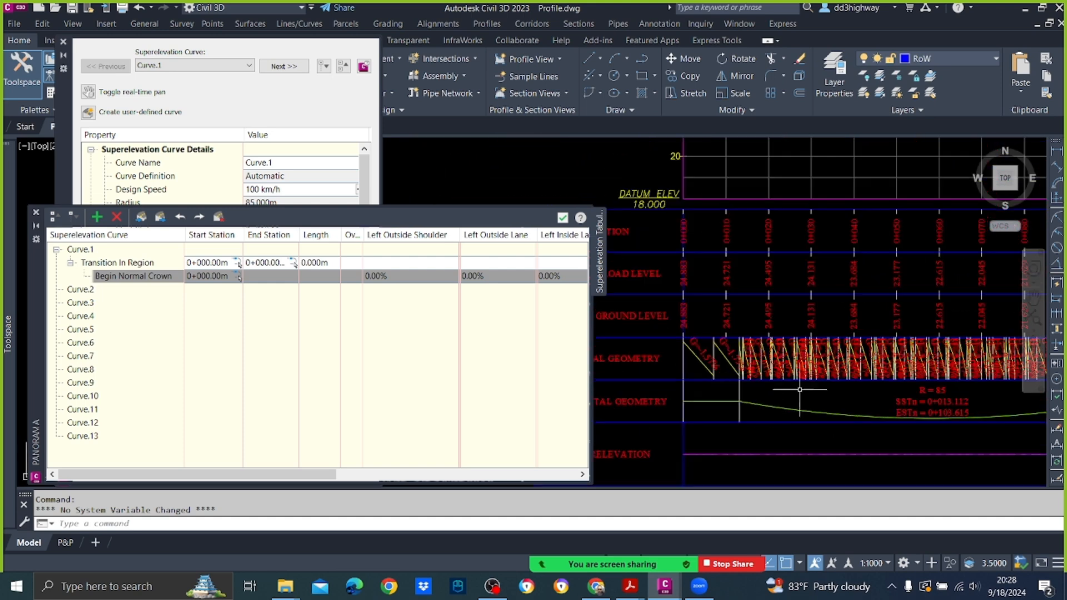
scroll(816, 430, "up", 2)
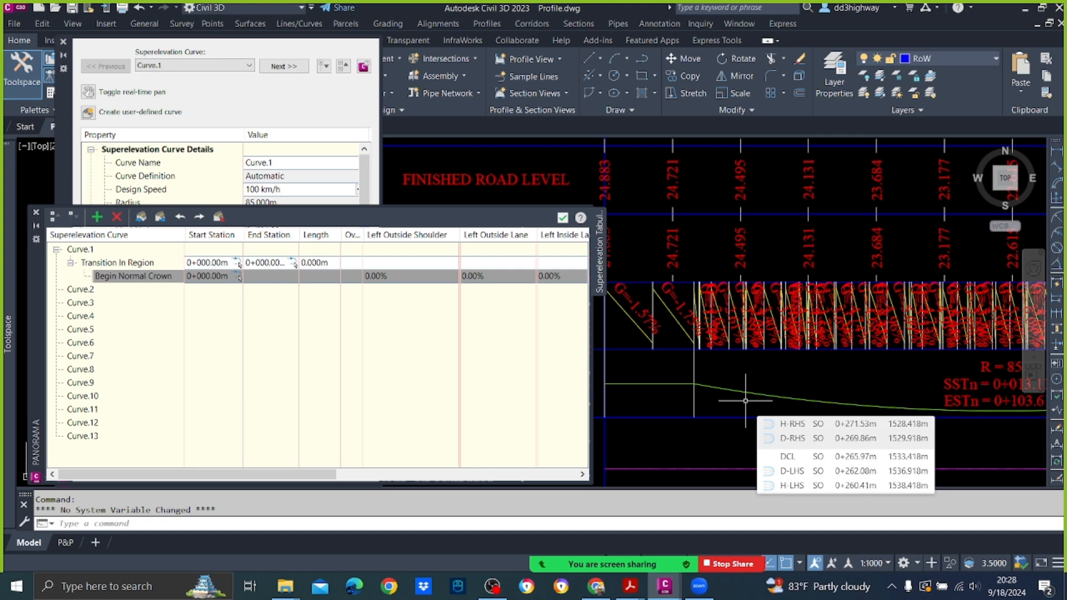
left_click(697, 383)
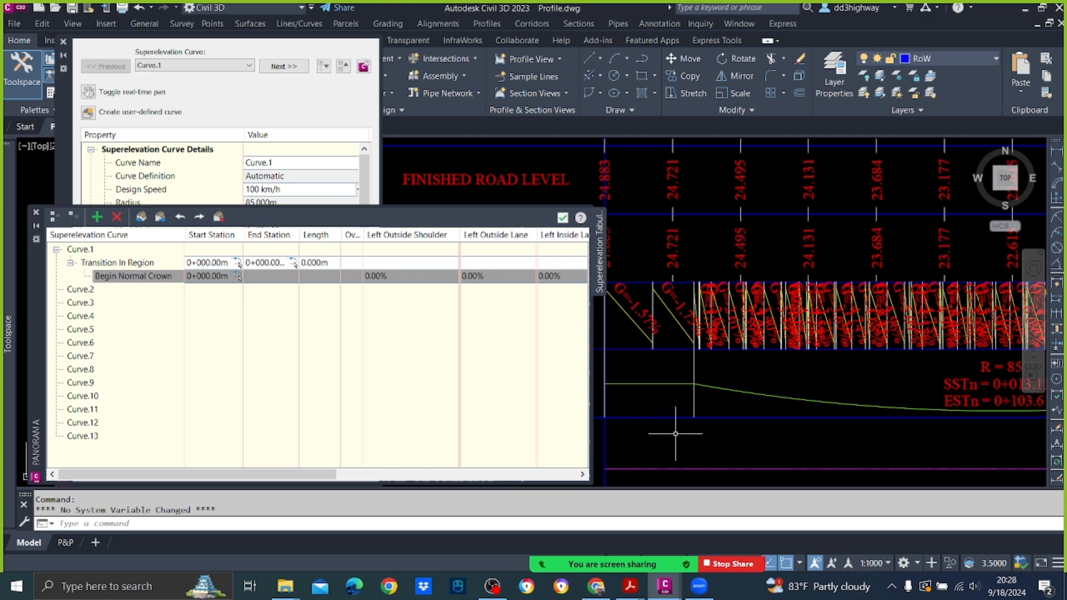
scroll(781, 417, "down", 4)
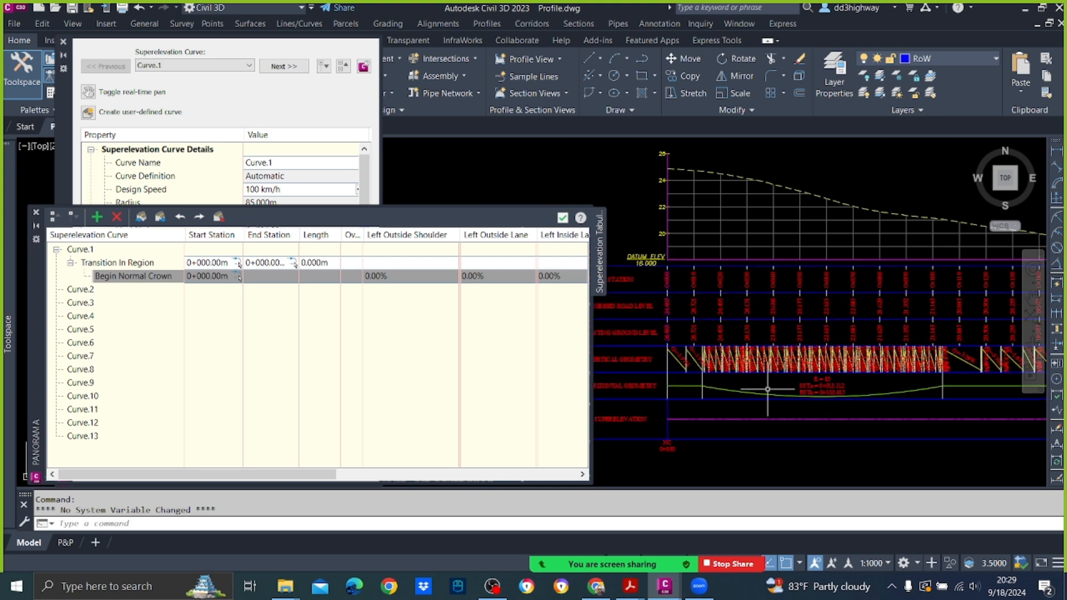
Step: Examine the first curve of the road alignment in plan, and come back to the profile view's superelevation band
mouse_move(757, 382)
scroll(878, 270, "down", 6)
scroll(879, 270, "down", 4)
middle_click_drag(622, 272, 909, 292)
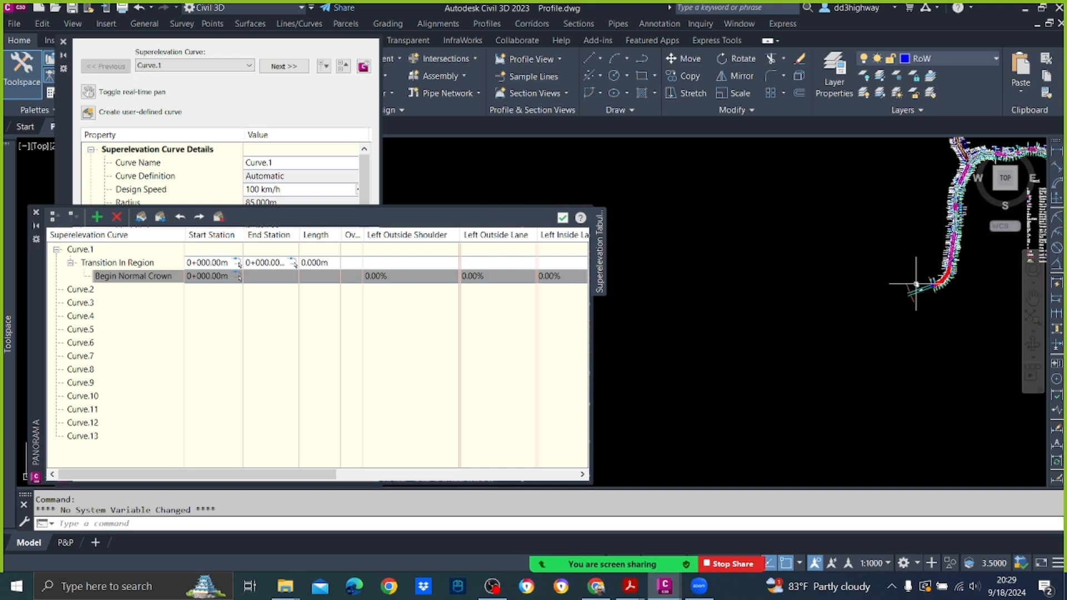
scroll(914, 283, "up", 5)
scroll(955, 266, "up", 5)
middle_click_drag(957, 266, 686, 271)
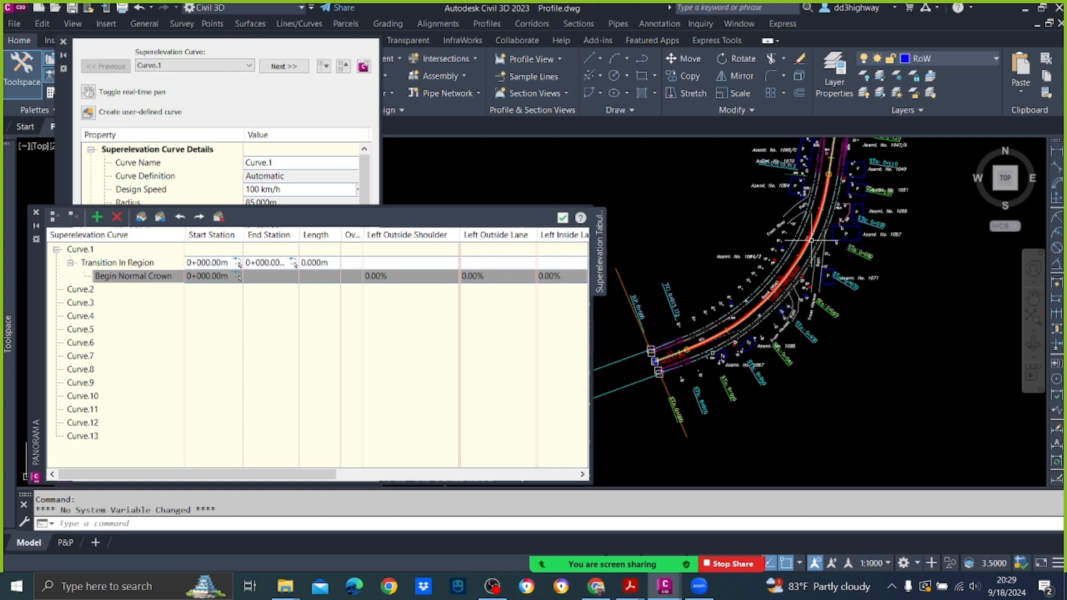
scroll(811, 240, "down", 10)
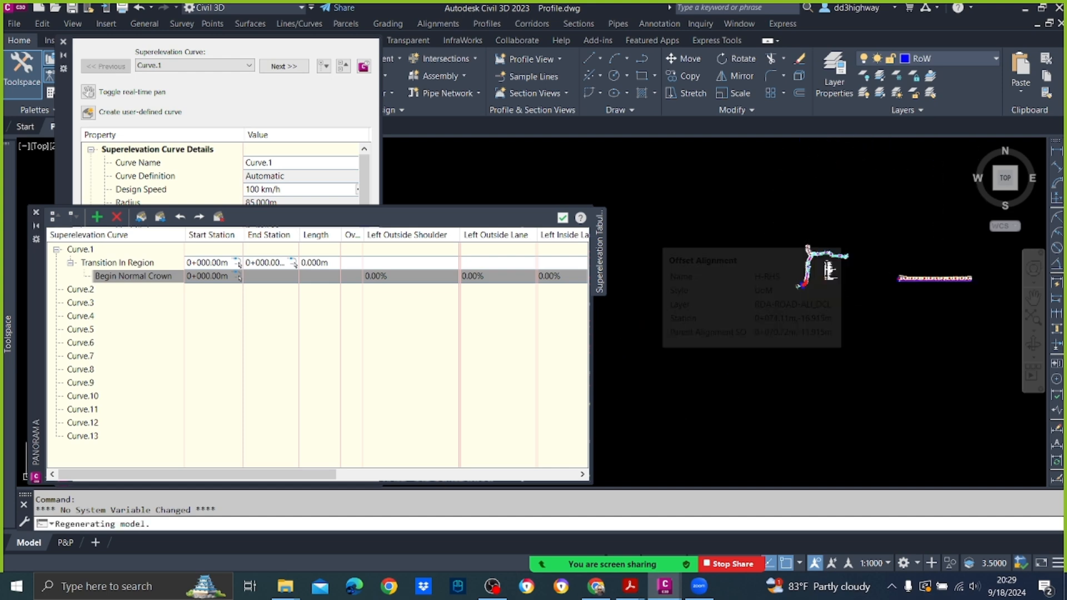
scroll(917, 286, "up", 10)
middle_click_drag(838, 360, 827, 338)
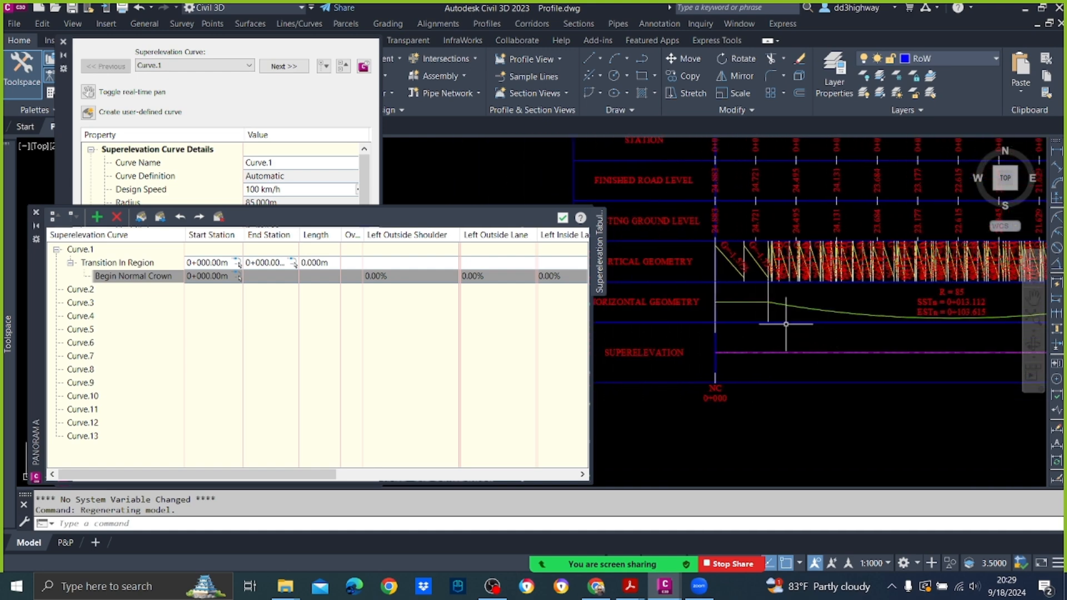
Step: Switch to the Highway Design Theory PDF in Acrobat, read Table 9.2 of minimum radii for different superelevations, and return to the Civil 3D drawing
left_click(629, 586)
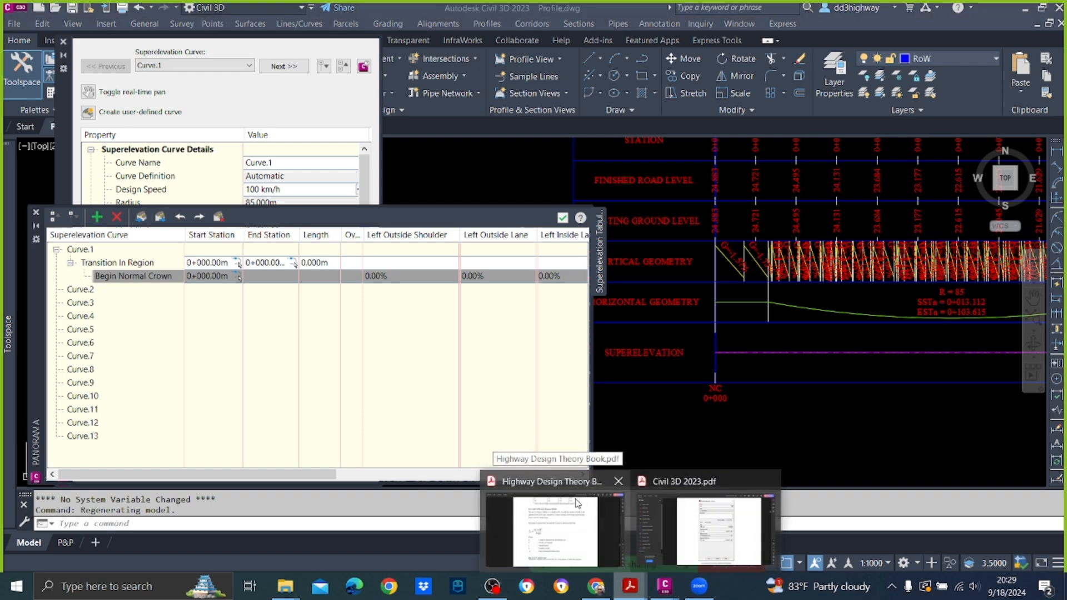
left_click(576, 505)
scroll(619, 323, "up", 10)
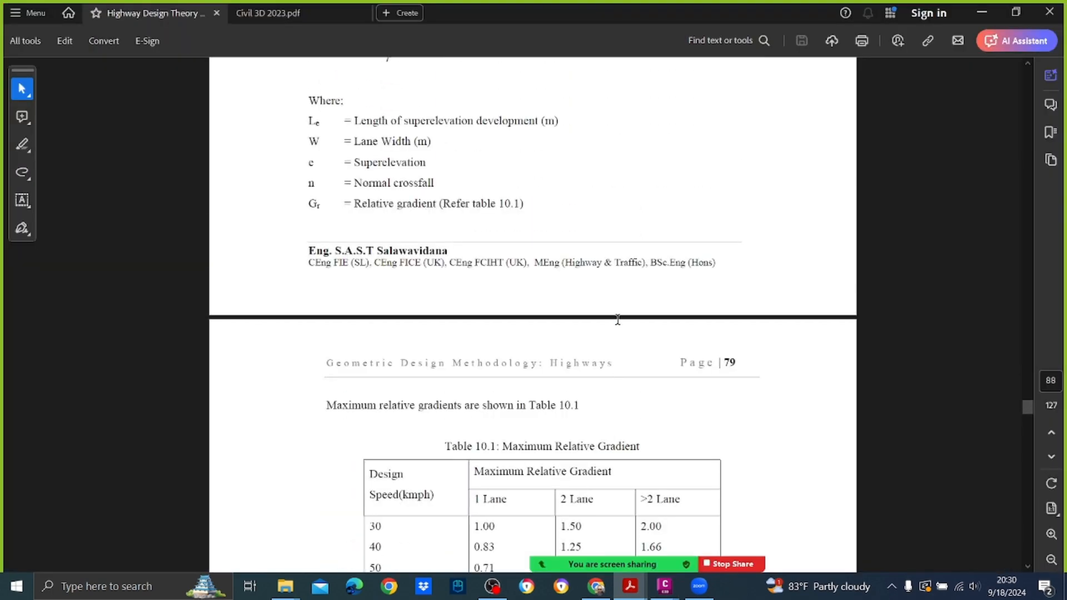
scroll(622, 321, "up", 20)
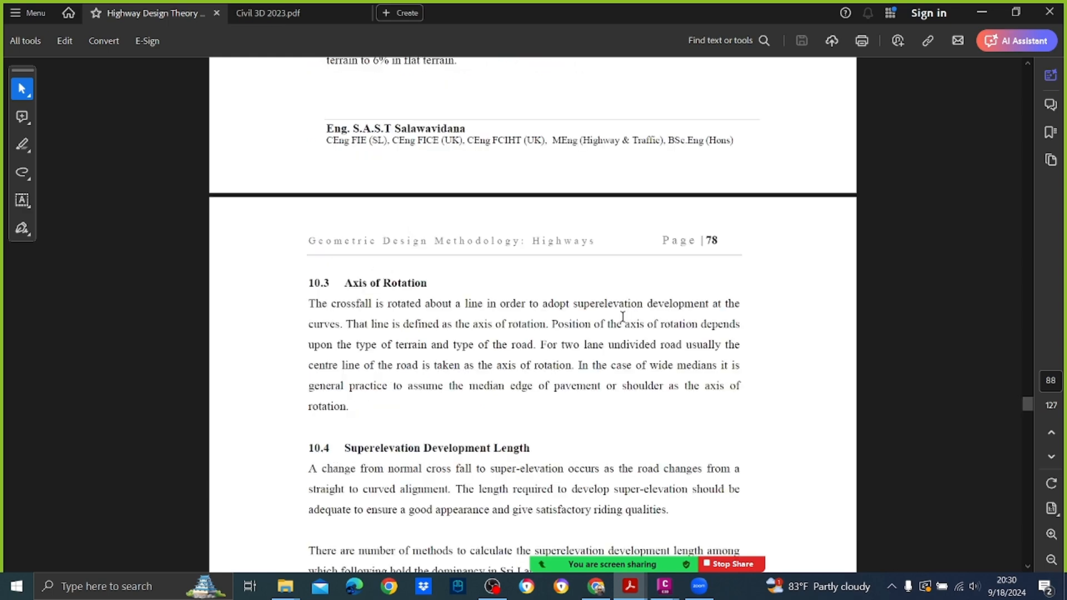
scroll(623, 316, "up", 20)
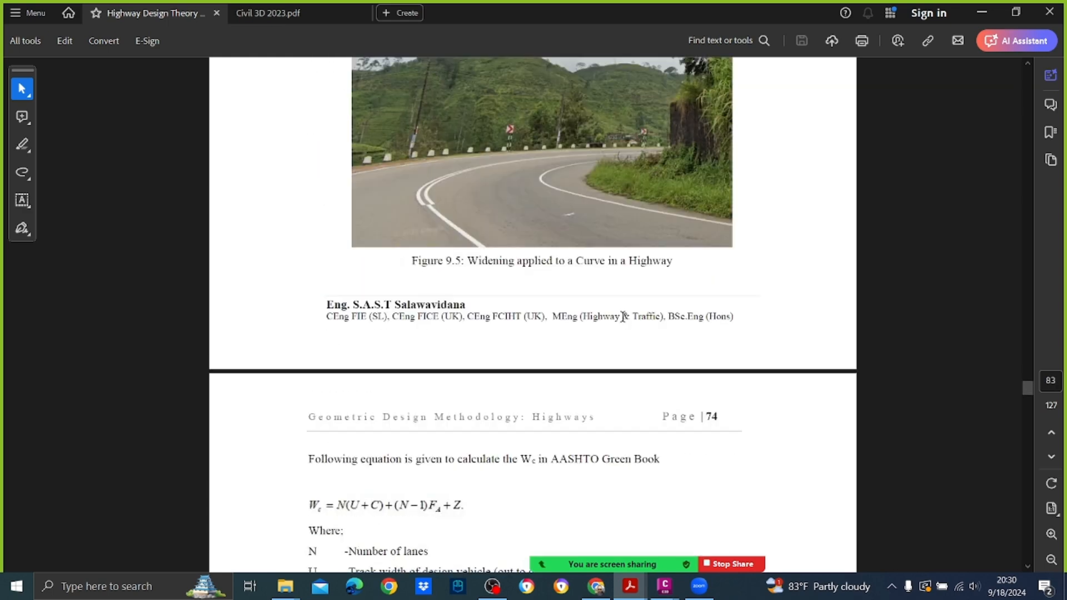
scroll(623, 316, "up", 20)
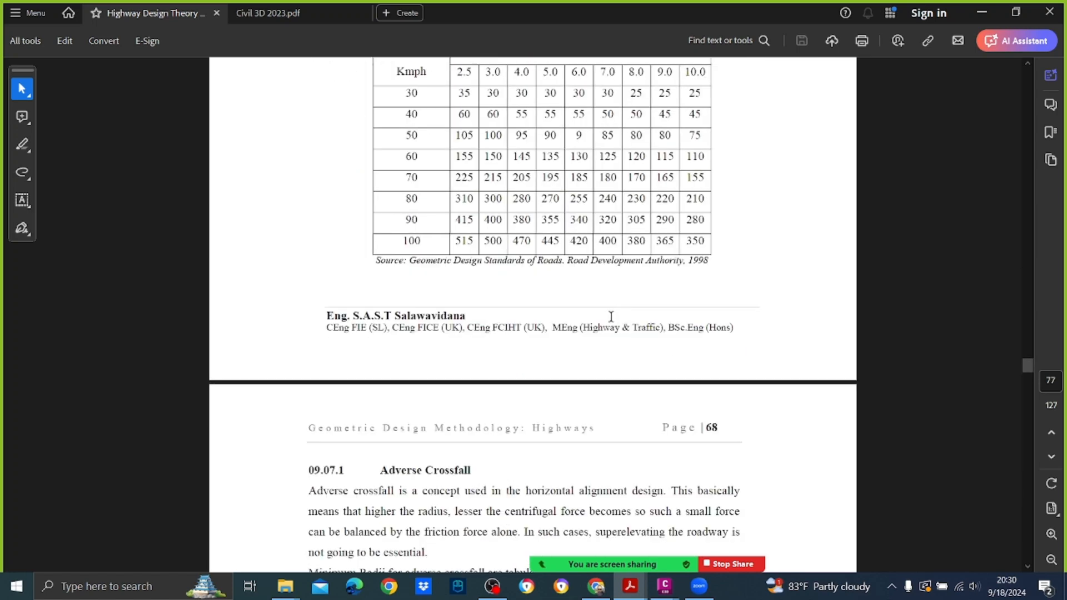
scroll(623, 316, "up", 2)
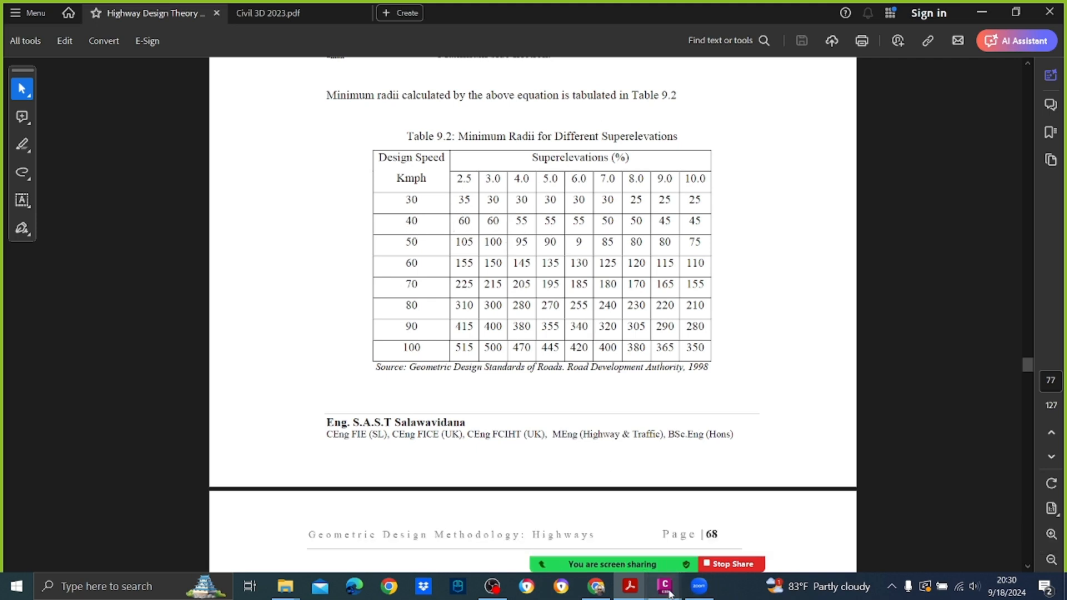
mouse_move(664, 586)
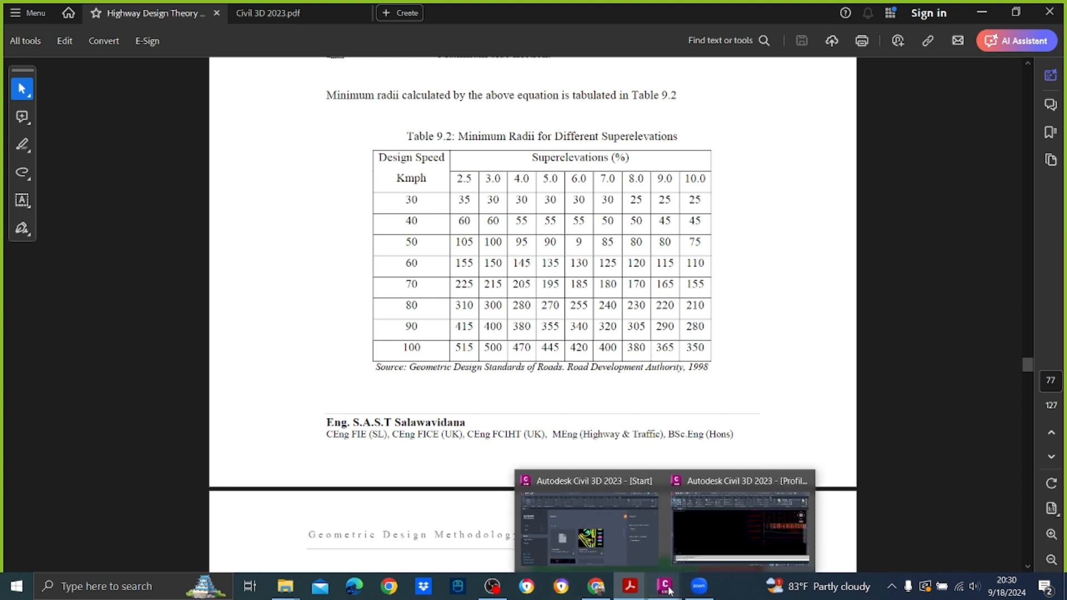
left_click(714, 542)
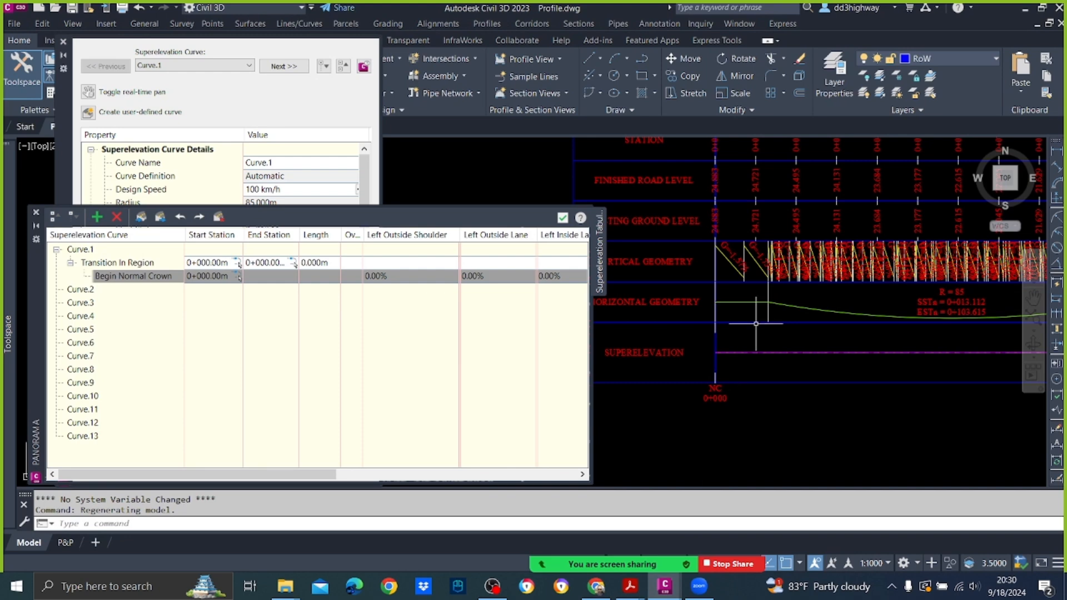
Step: Set the Left Outside Shoulder and Left Outside Lane slopes of Curve.1's Begin Normal Crown station to -2.50%
middle_click_drag(755, 324, 669, 330)
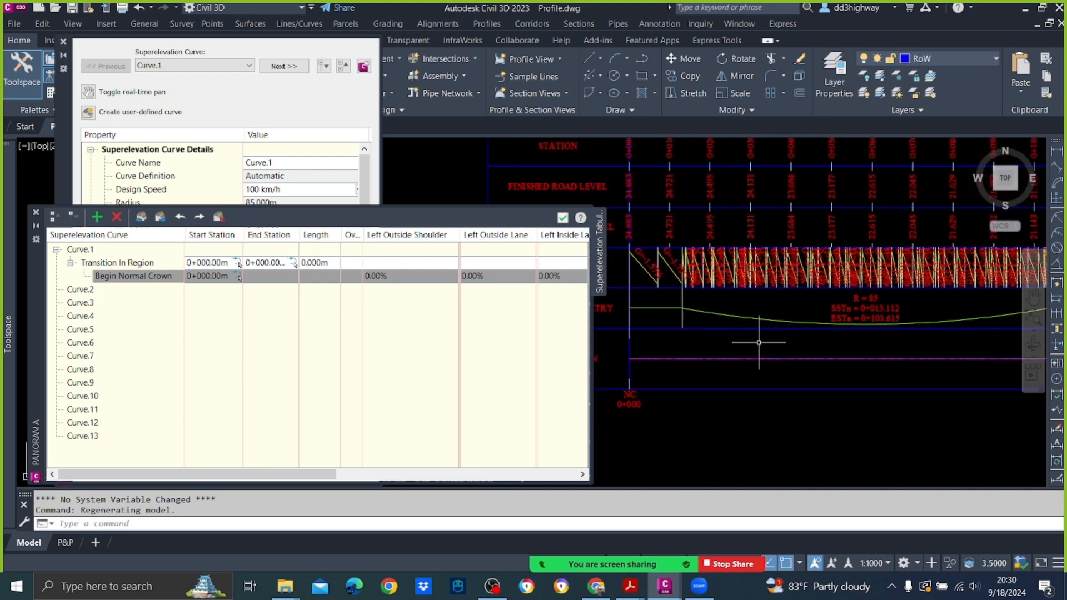
mouse_move(758, 342)
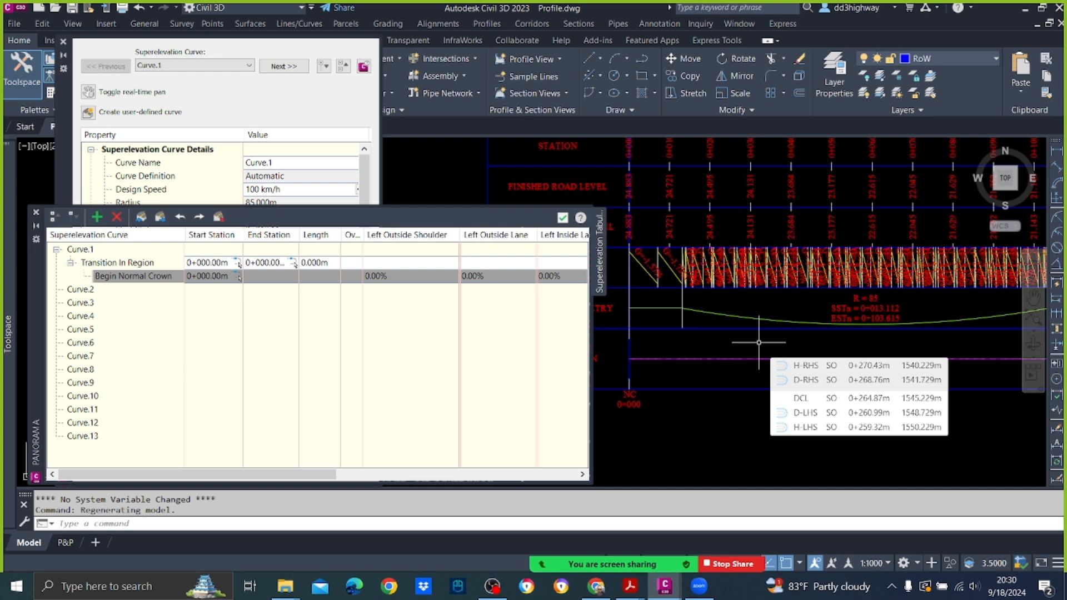
left_click(442, 276)
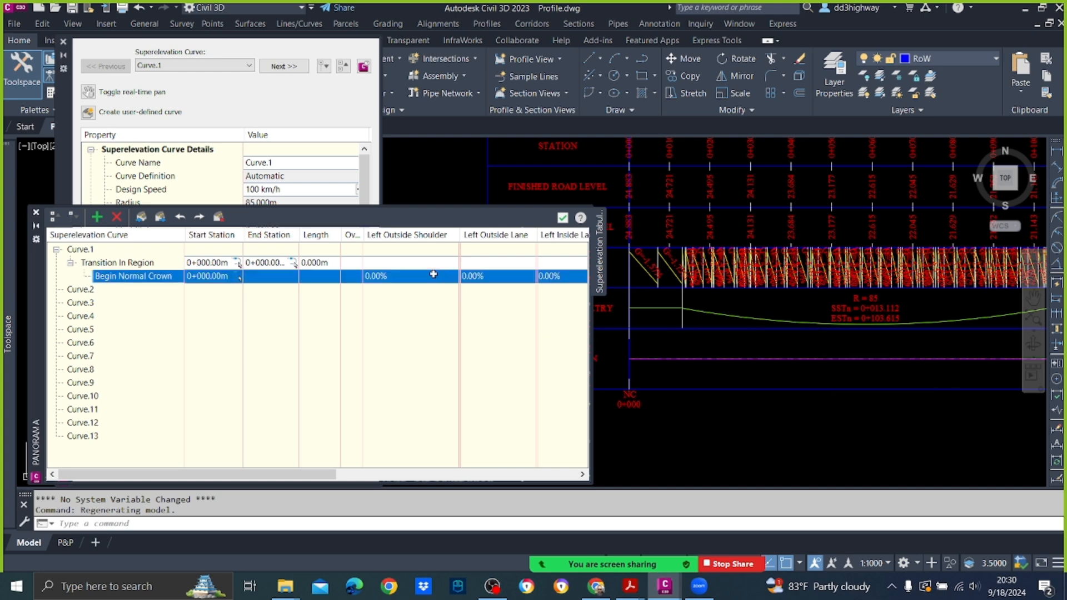
left_click(389, 277)
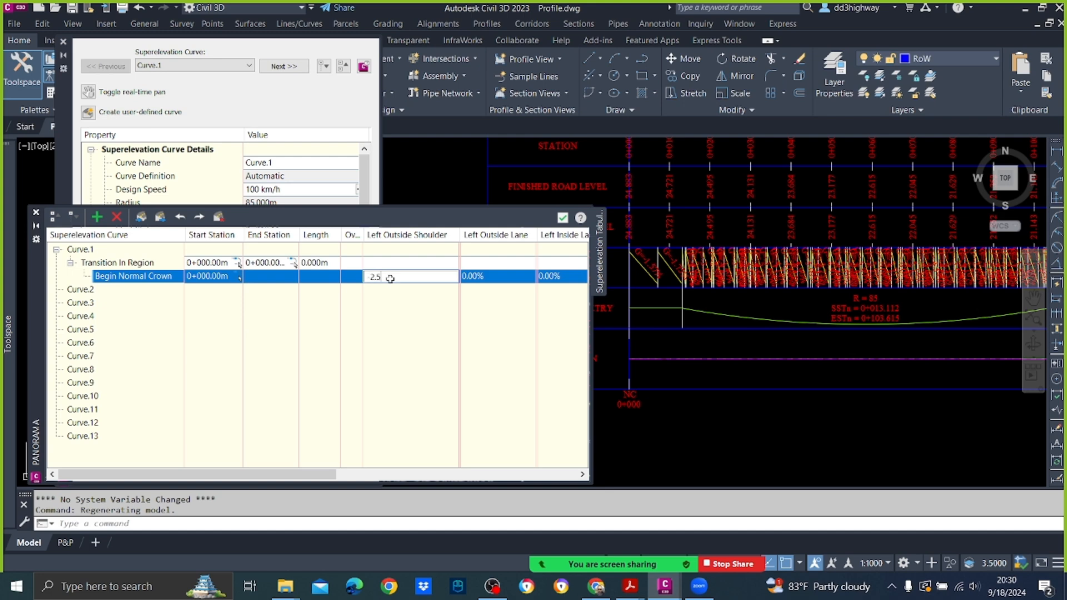
left_click(395, 316)
left_click(433, 332)
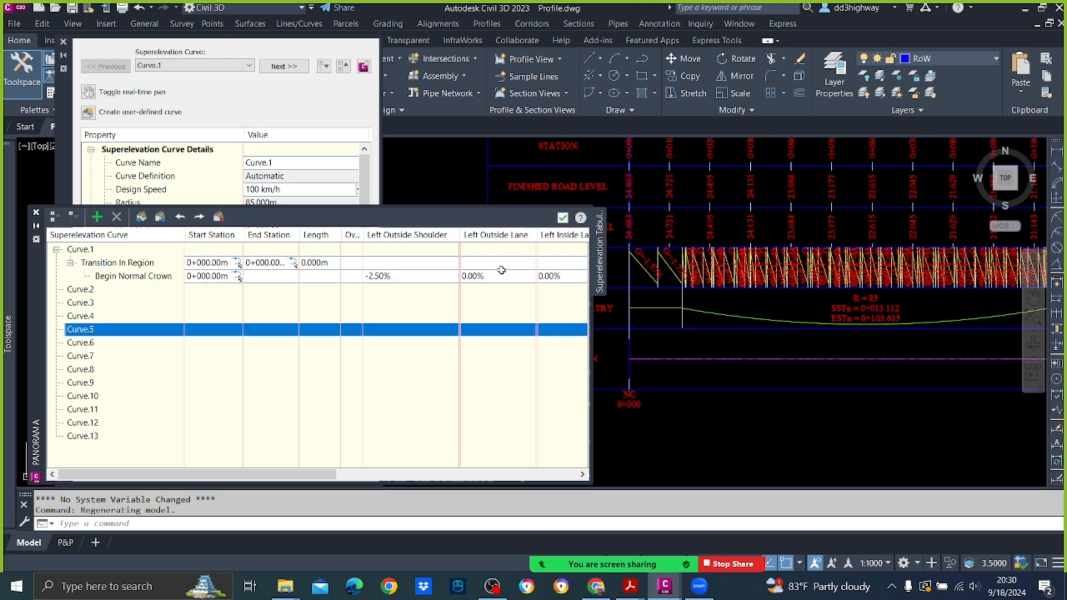
left_click(502, 276)
type("-2.5")
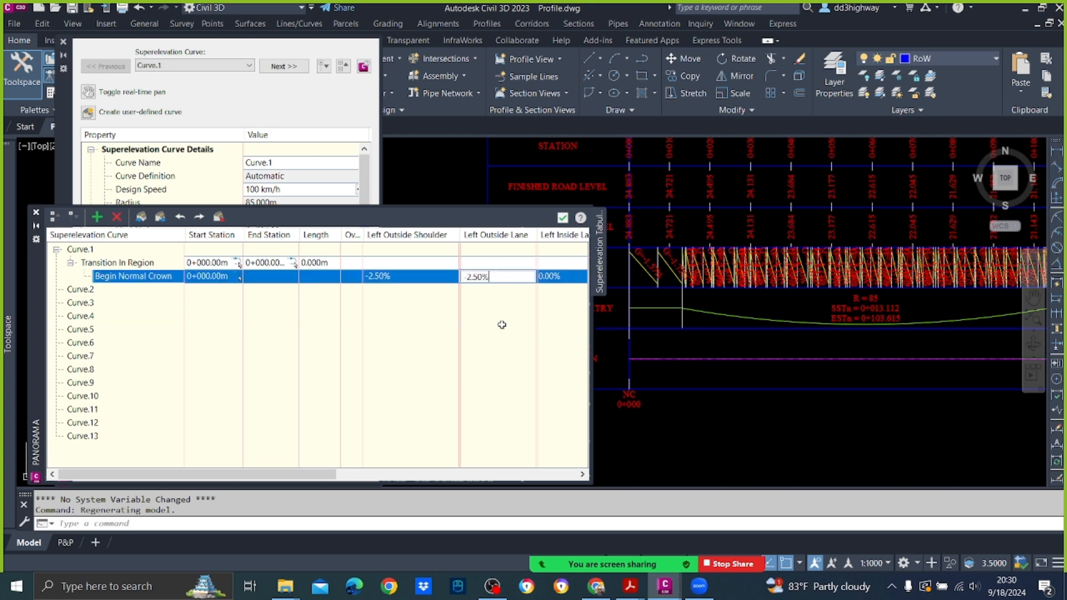
left_click(502, 321)
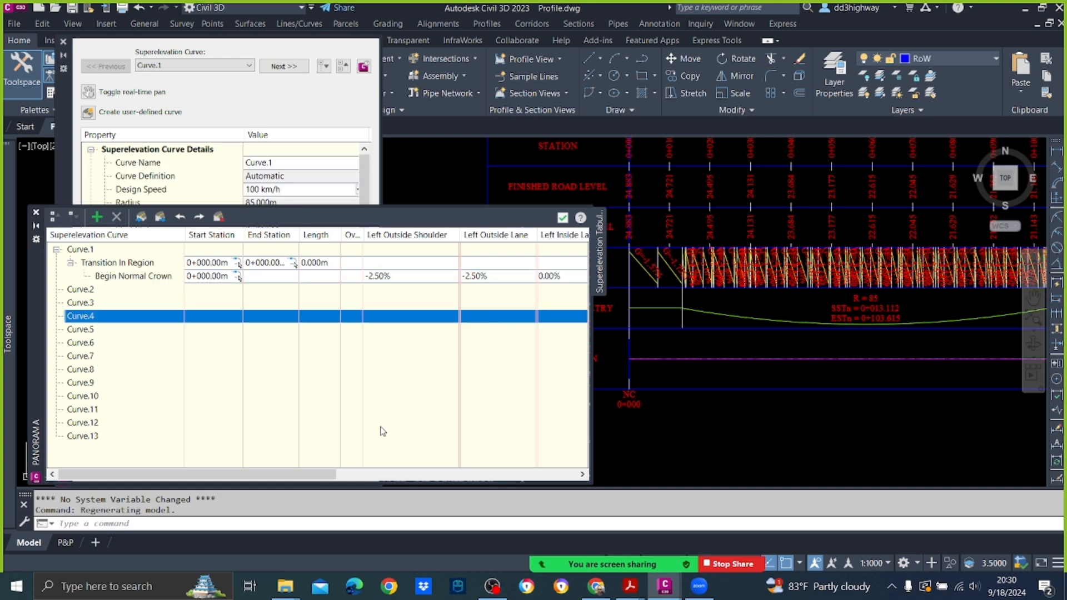
Step: For the Begin Normal Crown station, set Left Inside Shoulder and Left Inside Lane to -2.50% and Right Inside Shoulder to 2.50%
left_click_drag(322, 477, 495, 477)
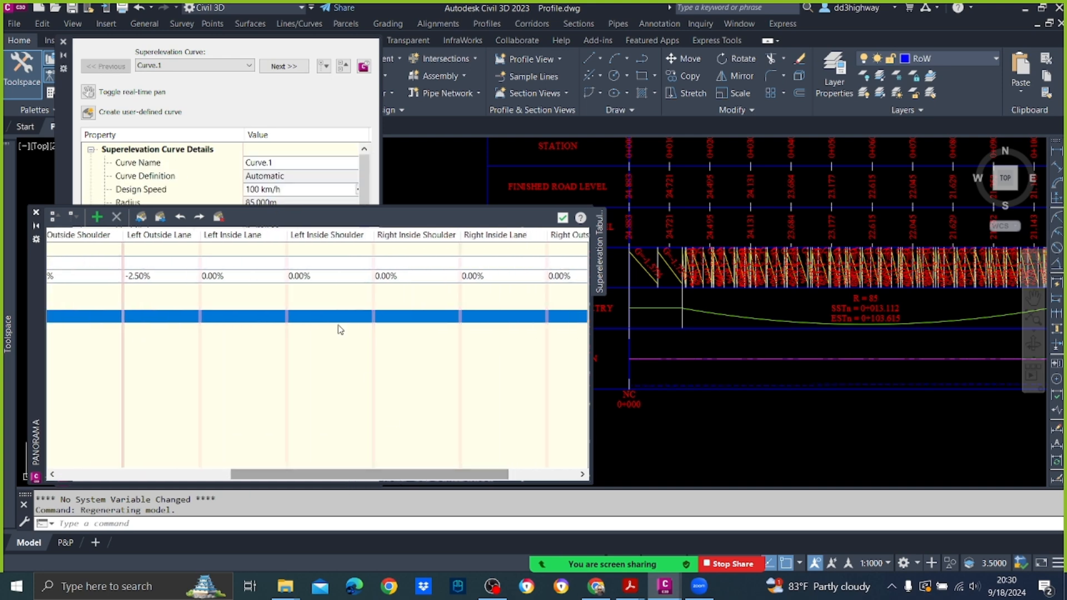
double_click(338, 276)
type("-2.50%")
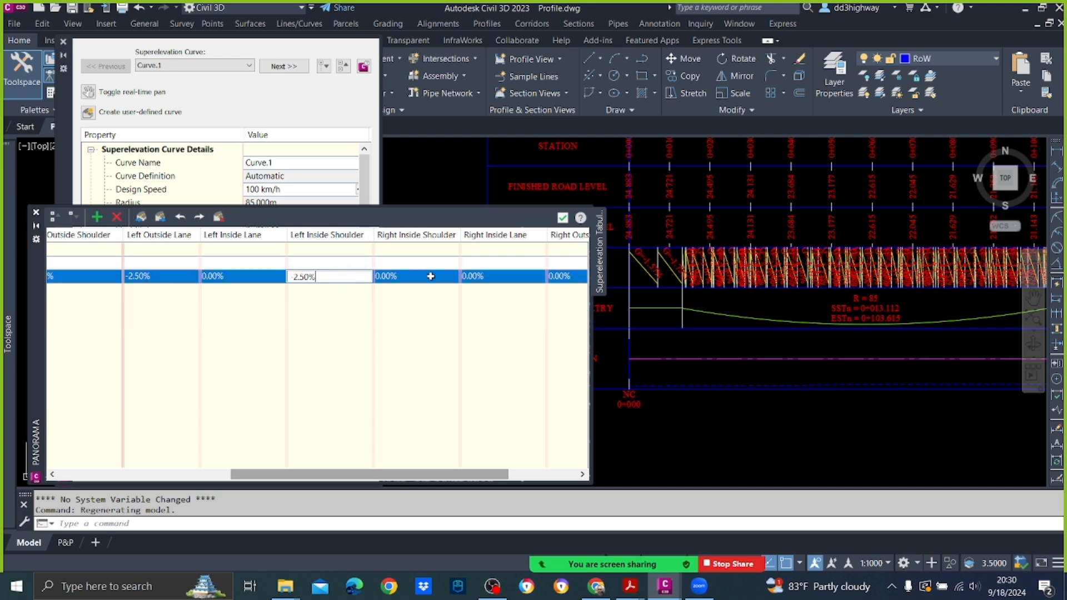
left_click(431, 276)
left_click(430, 277)
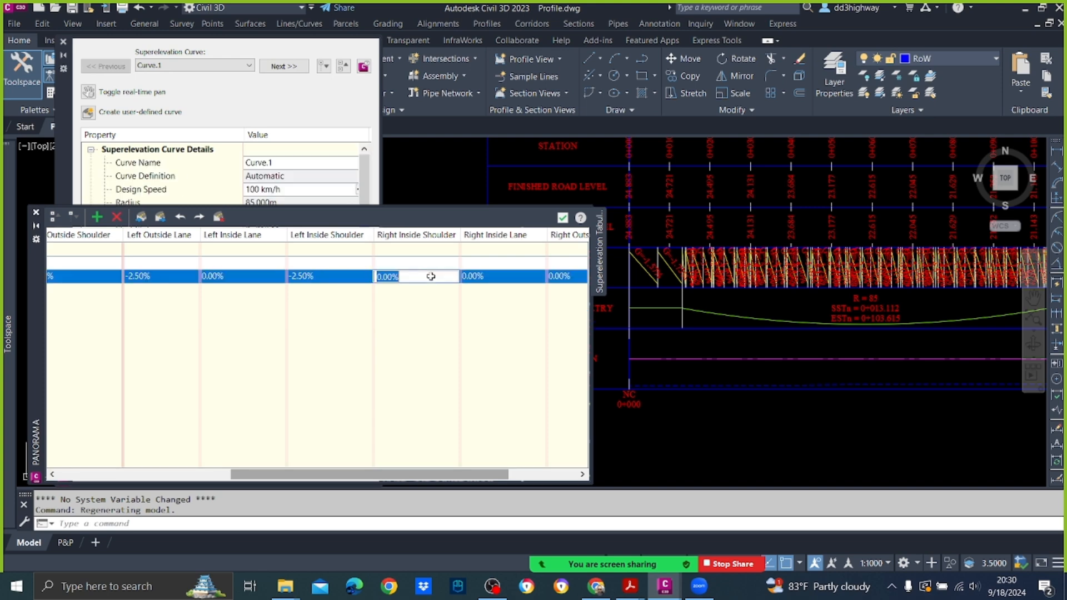
type("2.5")
left_click(447, 357)
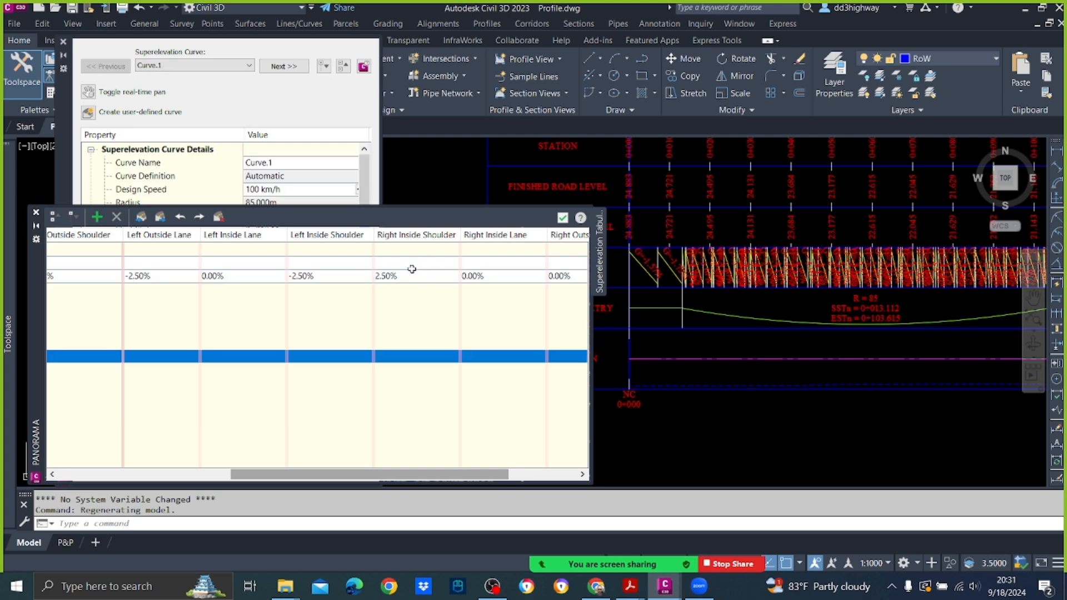
double_click(257, 276)
type("-2.5")
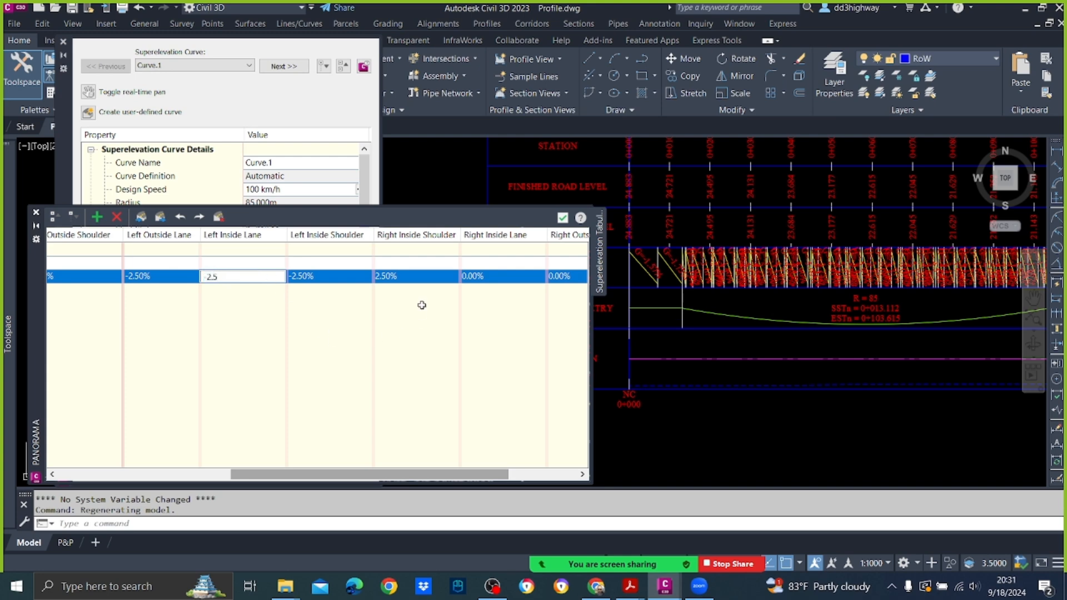
left_click(352, 343)
Step: Set the Begin Normal Crown station's Right Inside Lane, Right Outside Lane and Right Outside Shoulder slopes to 2.50%
double_click(395, 277)
key("ctrl+c")
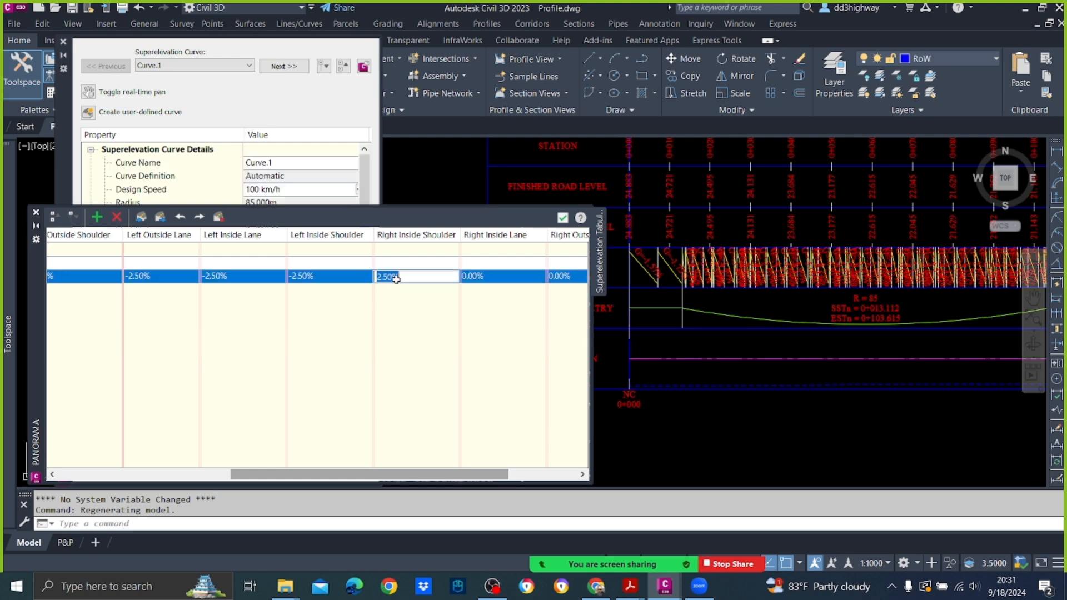
double_click(493, 280)
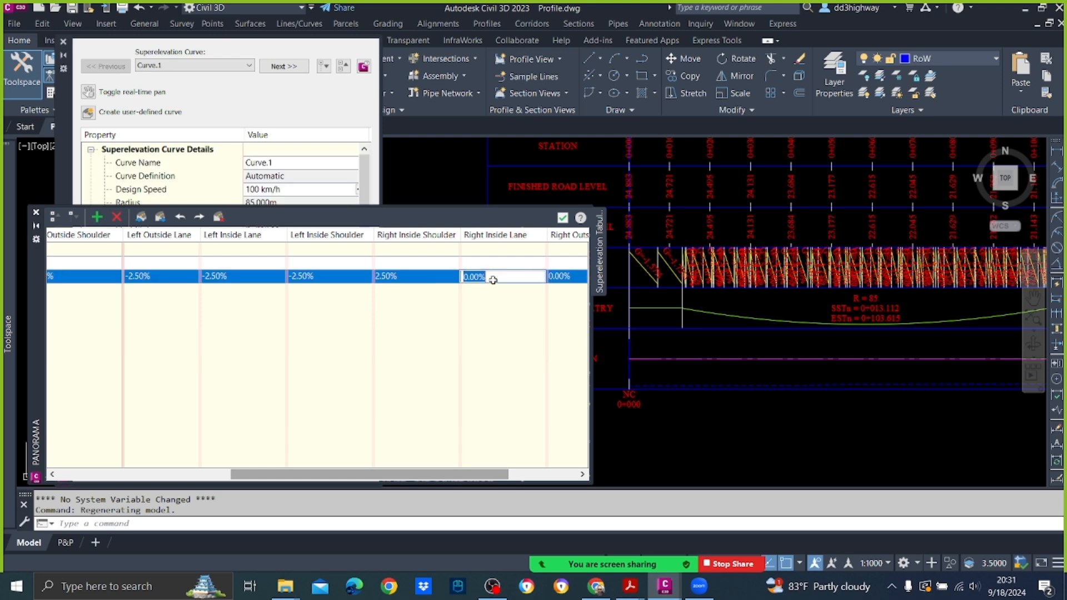
key("ctrl+v")
left_click(568, 276)
double_click(568, 276)
key("ctrl+v")
left_click(560, 303)
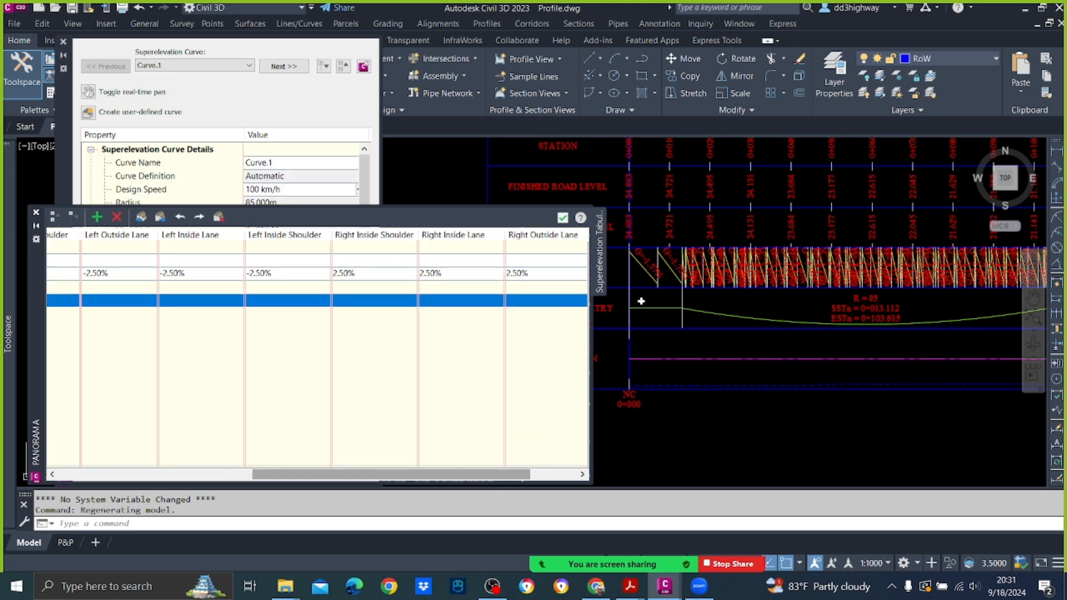
left_click_drag(469, 478, 526, 479)
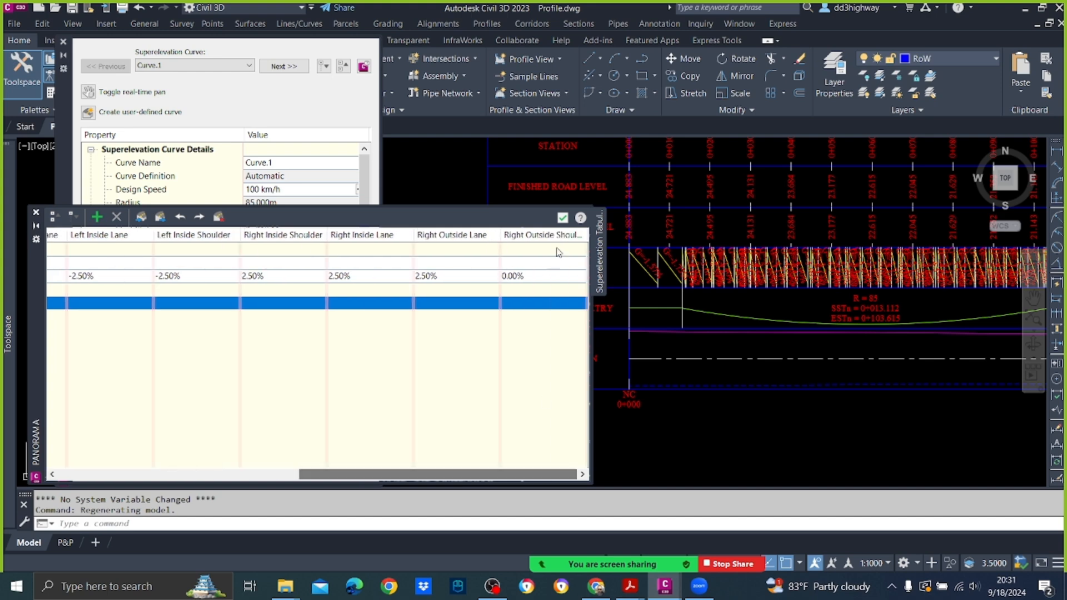
double_click(536, 281)
key("ctrl+v")
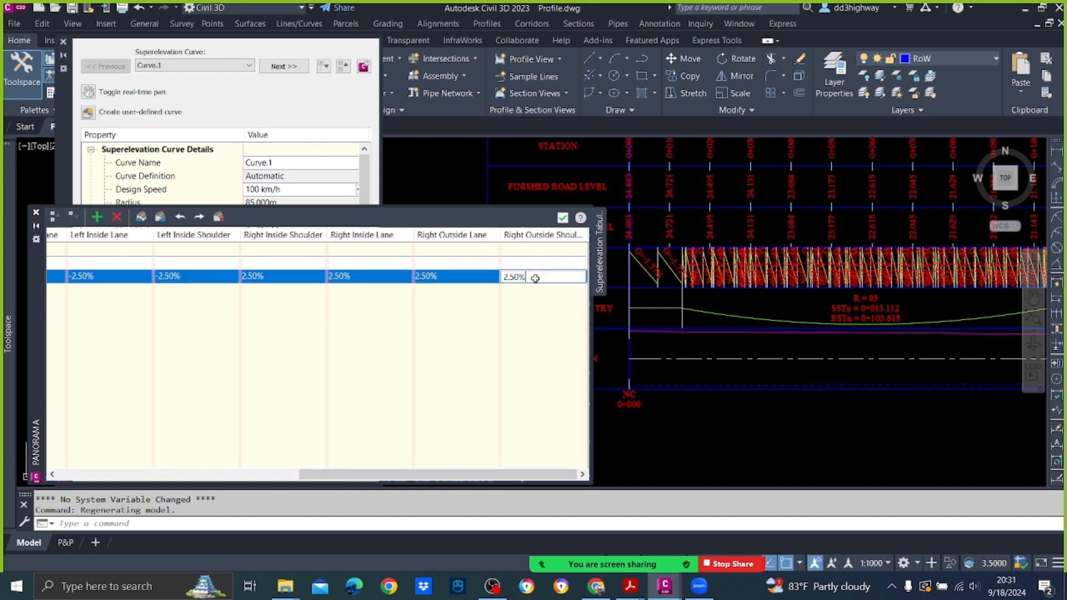
left_click(826, 479)
Step: Examine the superelevation and horizontal geometry bands along the first curve, from its start to its end station
scroll(860, 249, "down", 2)
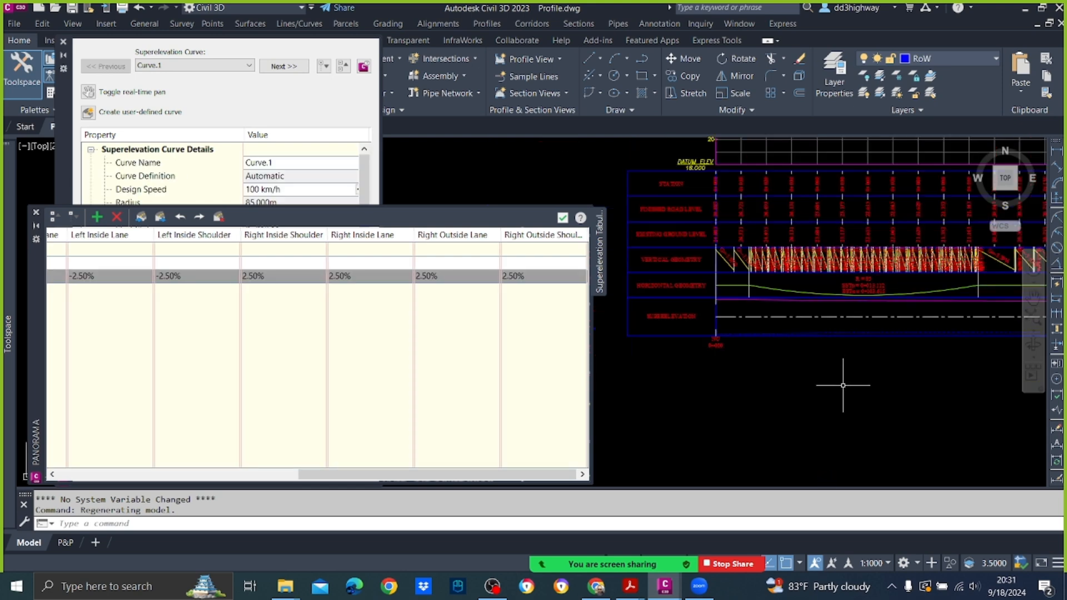
scroll(850, 322, "up", 3)
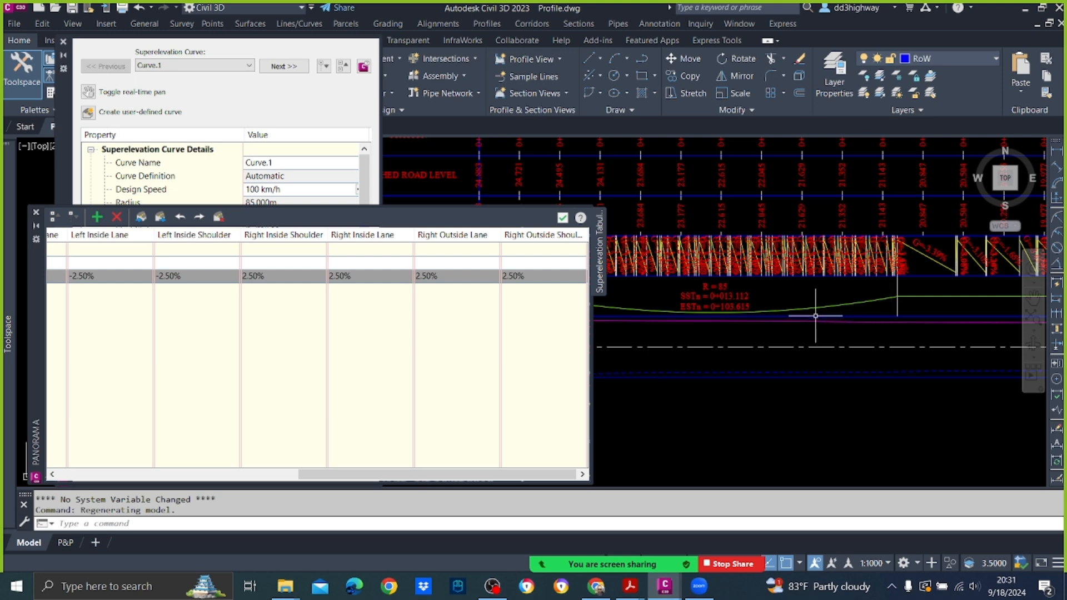
scroll(828, 312, "down", 3)
scroll(853, 308, "up", 4)
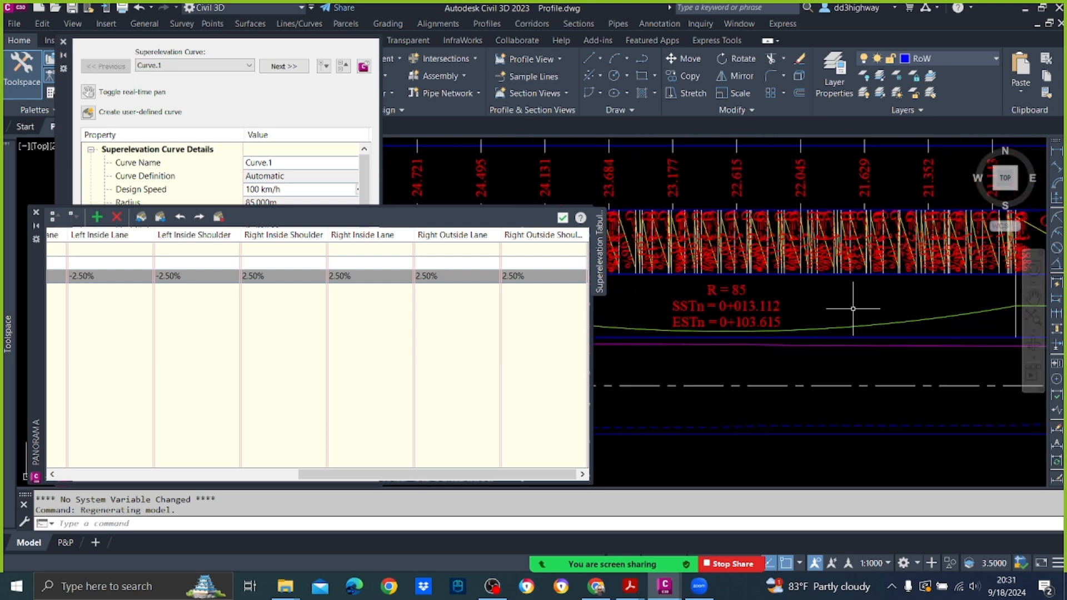
mouse_move(884, 311)
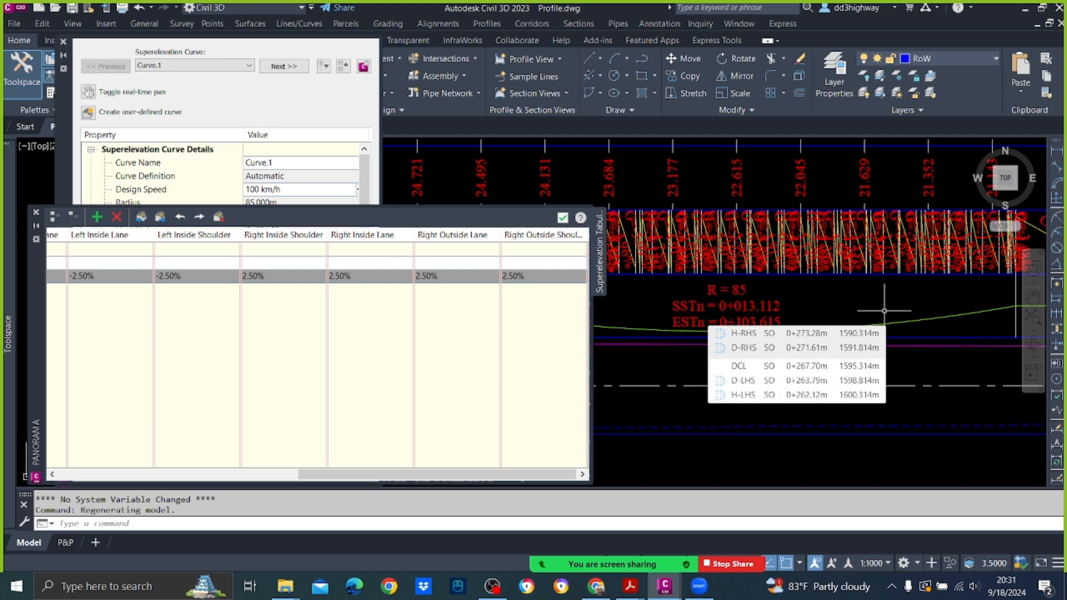
scroll(826, 313, "up", 2)
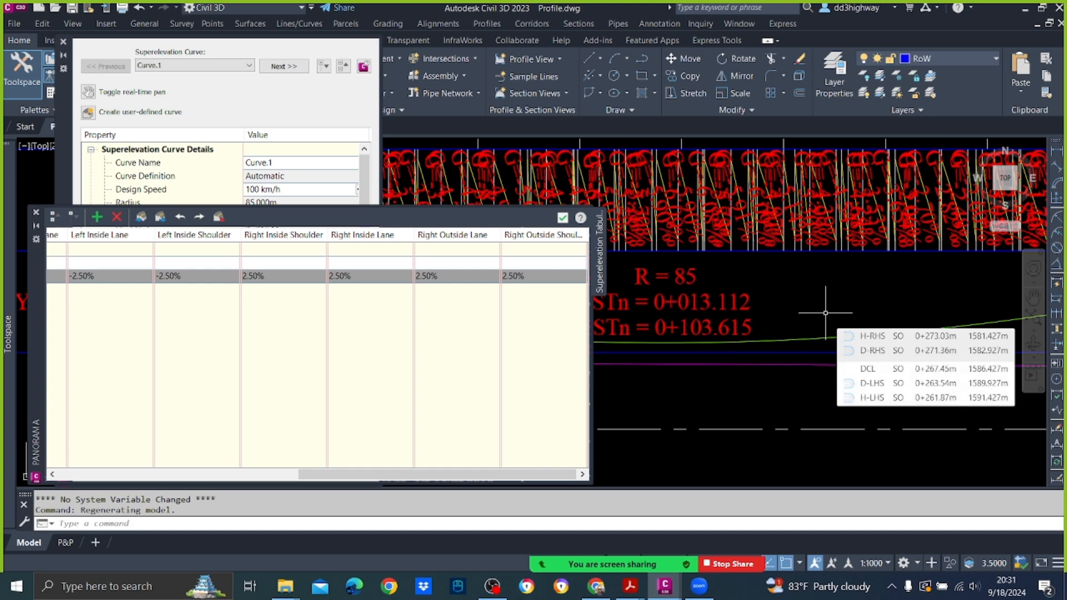
scroll(825, 313, "down", 3)
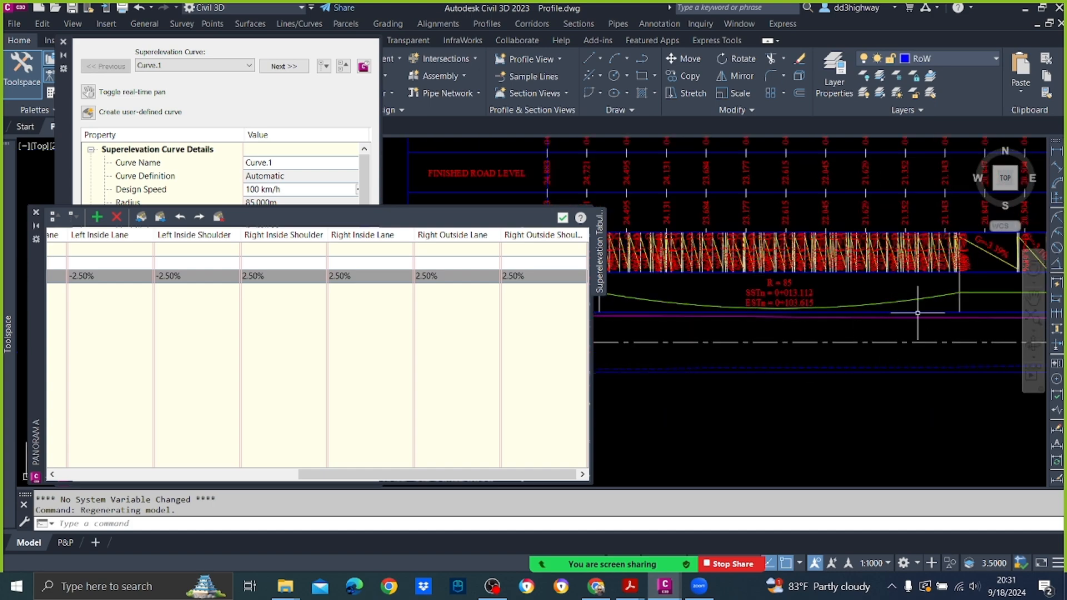
middle_click_drag(951, 309, 866, 311)
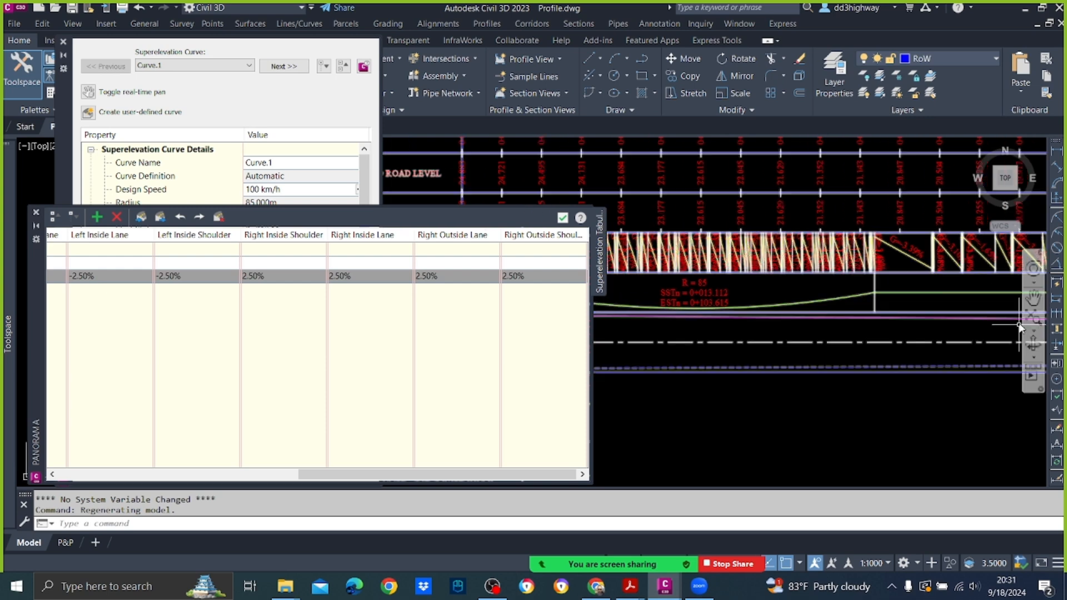
mouse_move(1008, 384)
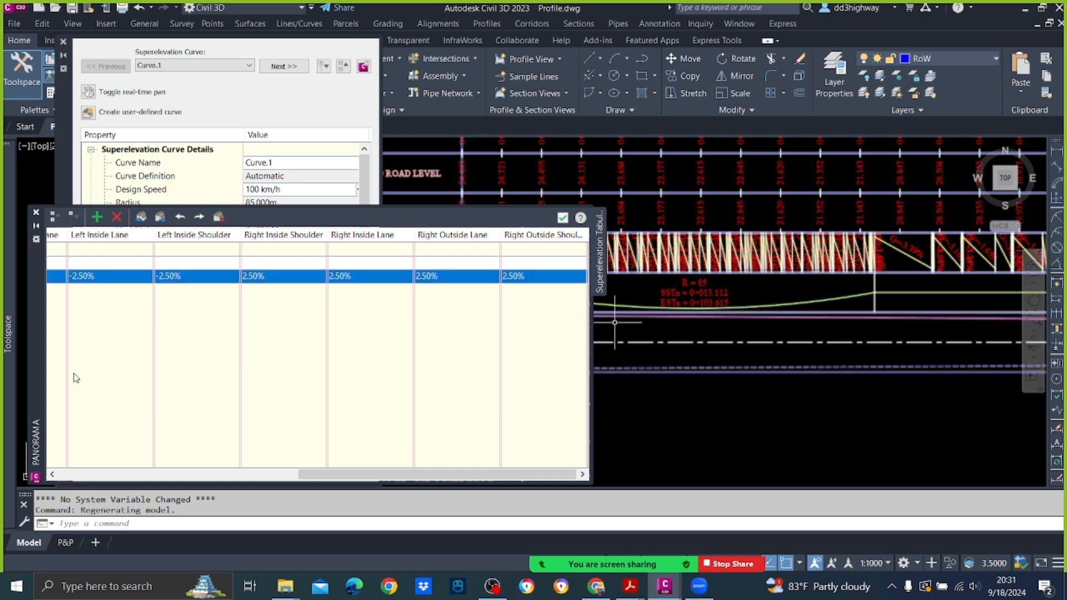
Step: Add a manual station at 92 along the baseline to Curve.1 and expand its Transition Out Region
left_click_drag(384, 478, 123, 463)
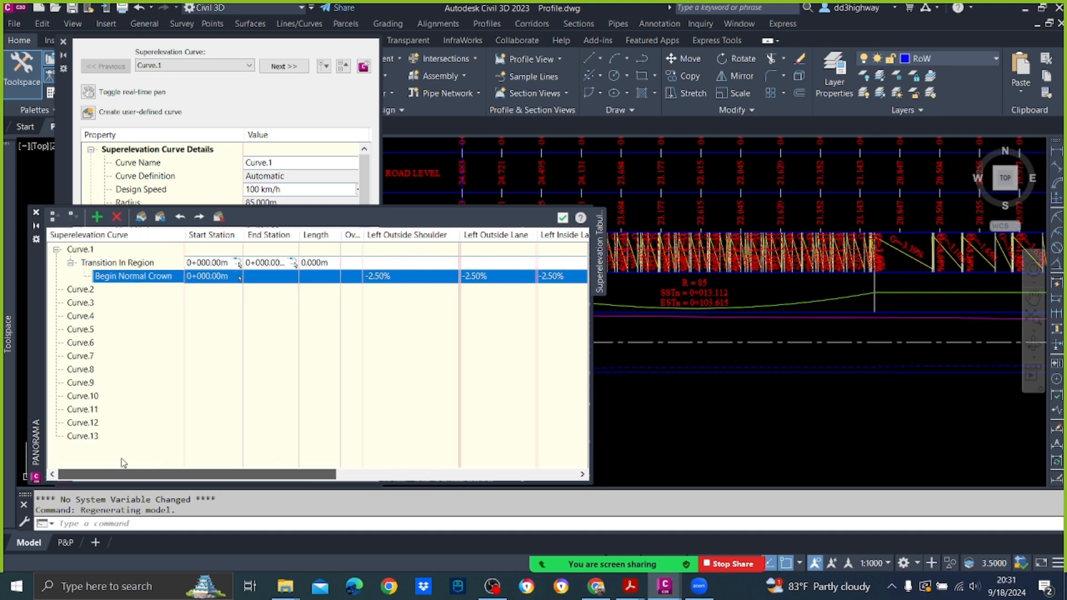
right_click(115, 277)
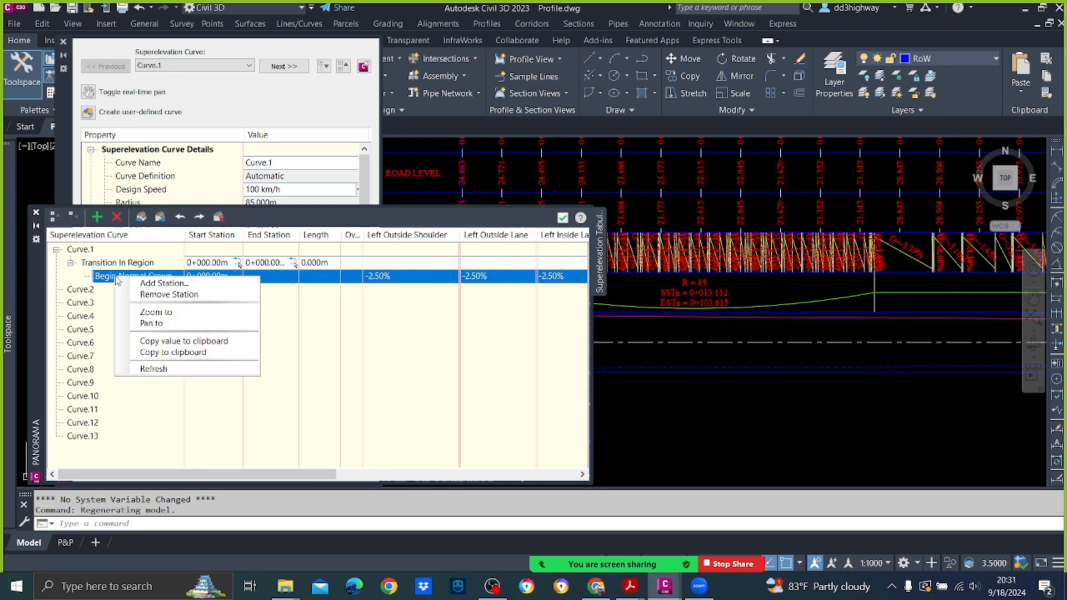
left_click(143, 284)
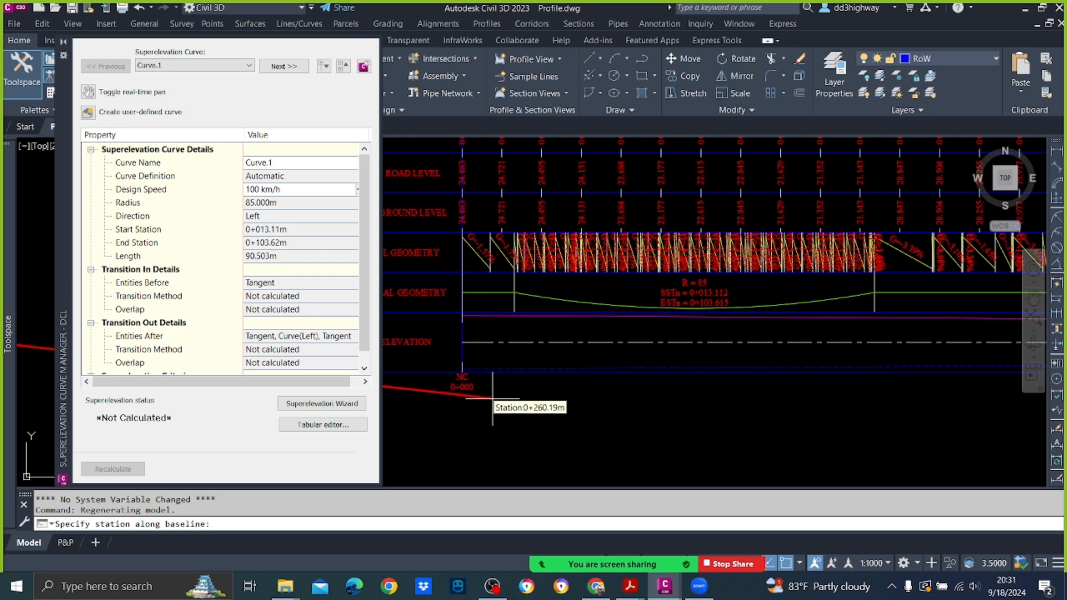
type("92")
key("Return")
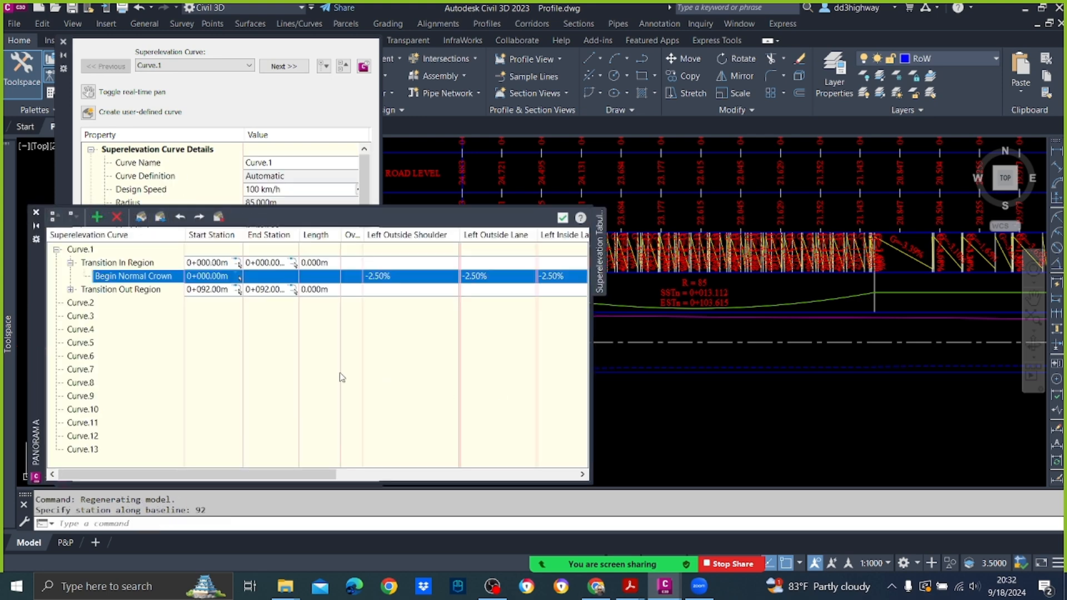
left_click(72, 289)
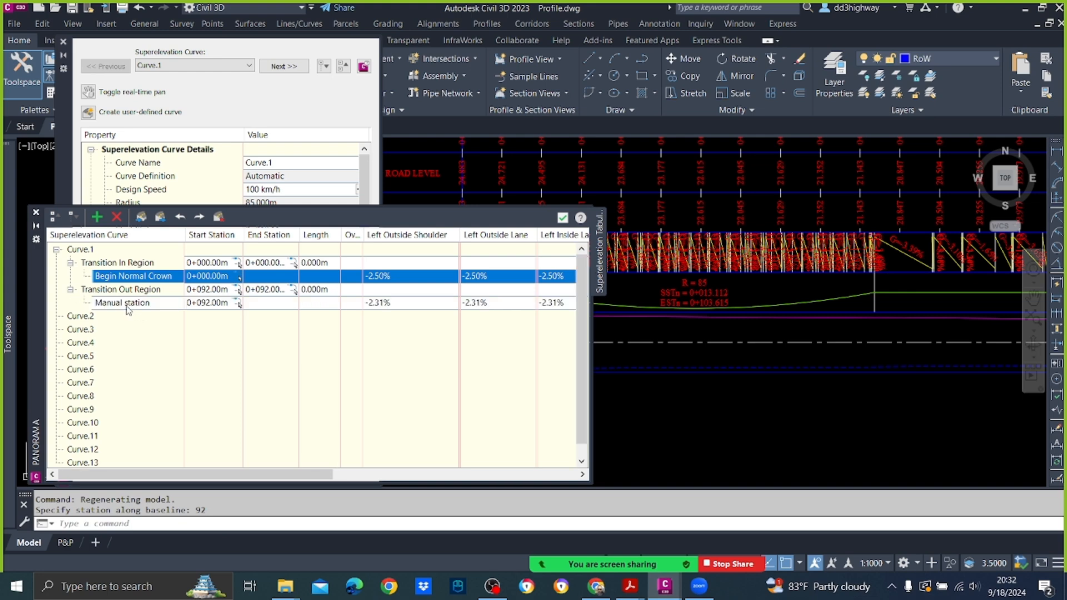
Step: Assign the End Full Super critical station to the manual station at 0+092, then close and reopen the tabular editor
left_click(127, 307)
right_click(127, 306)
mouse_move(214, 342)
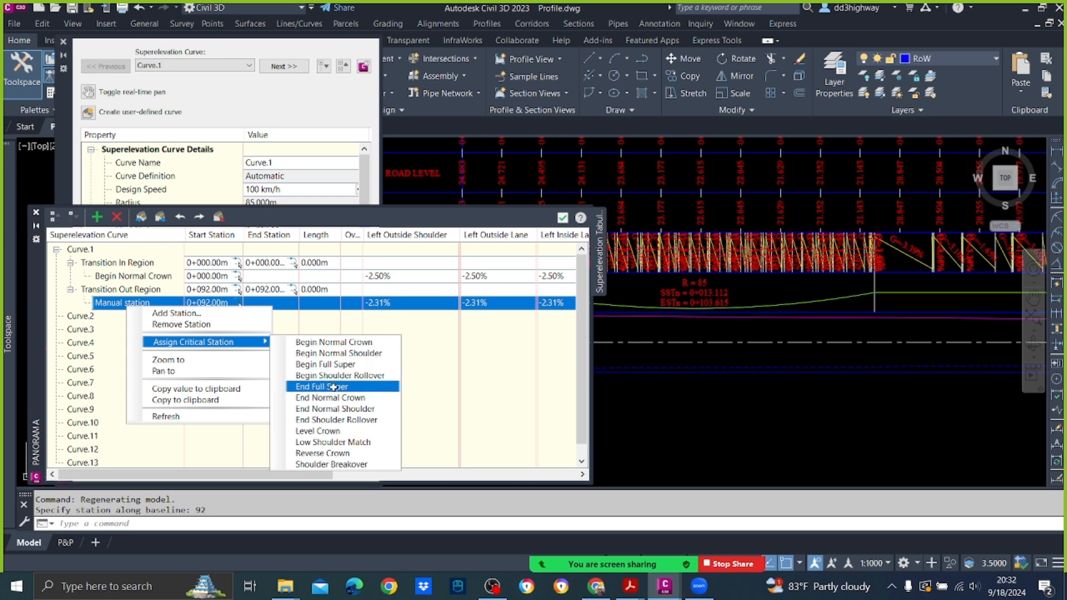
left_click(334, 387)
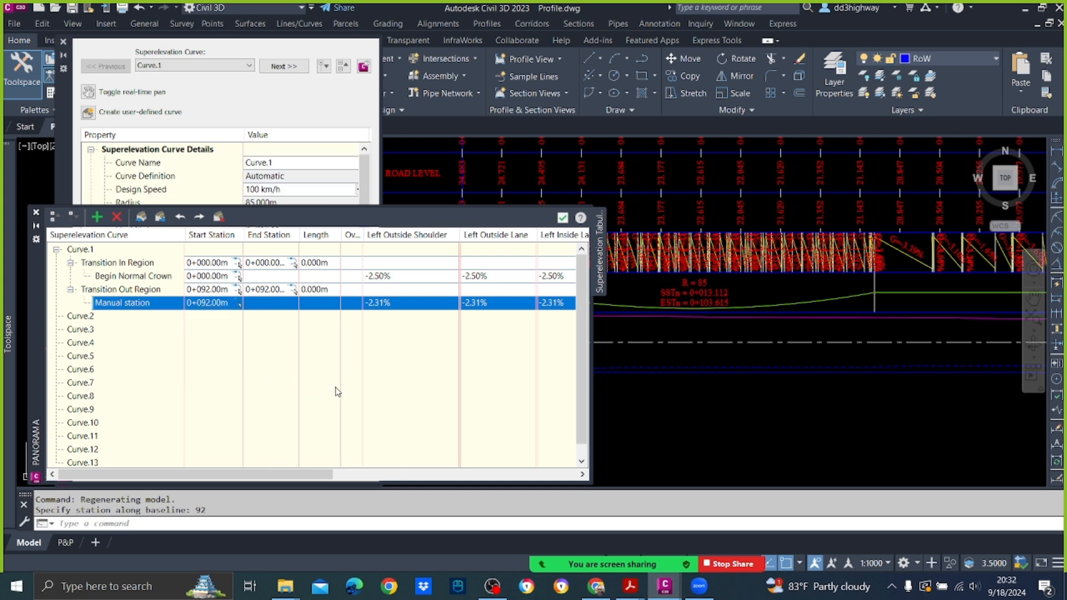
left_click(564, 218)
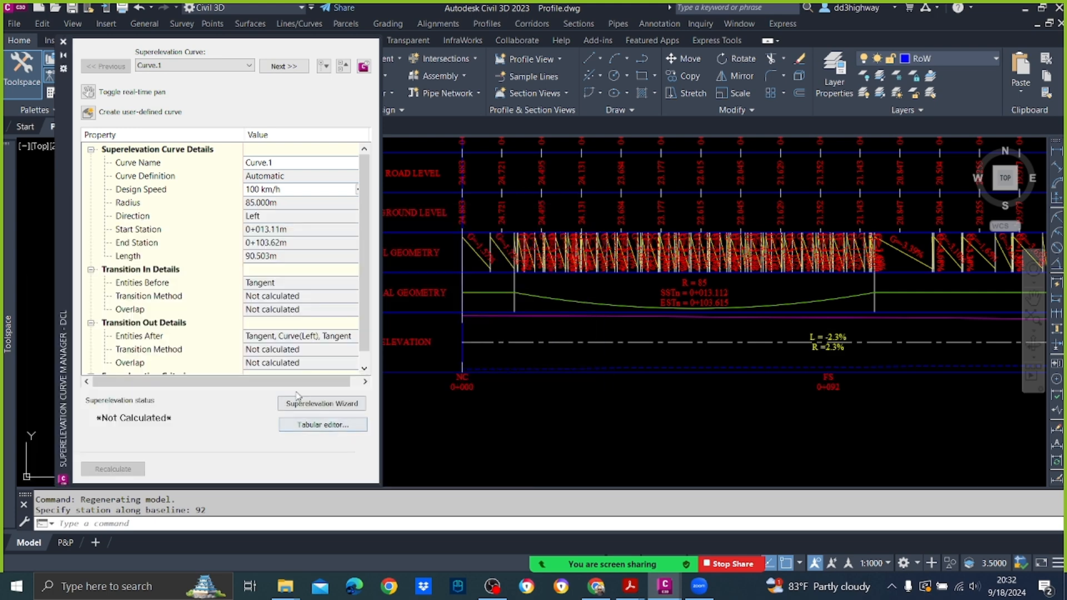
left_click(331, 433)
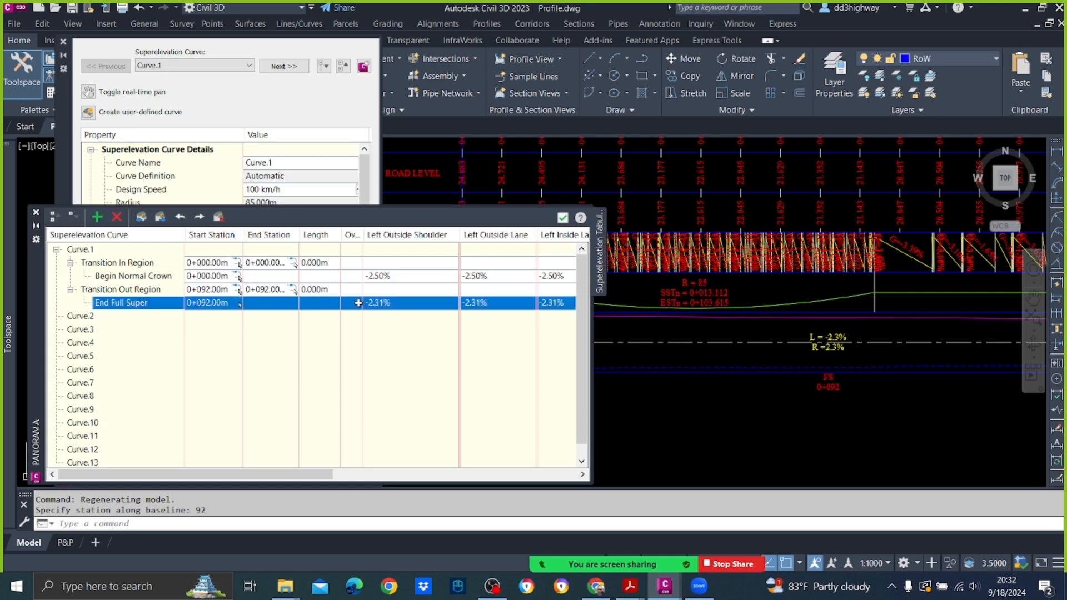
Step: Set the Left Outside Shoulder and Left Outside Lane slopes of the End Full Super station at 0+092 to -2.50%
left_click(380, 303)
type("2.5")
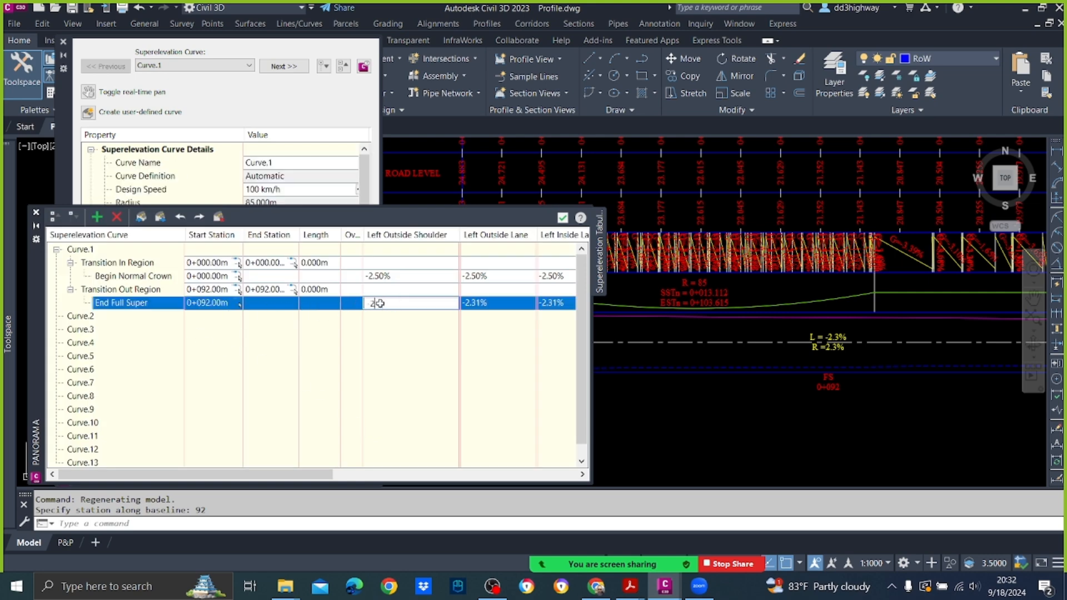
left_click(418, 370)
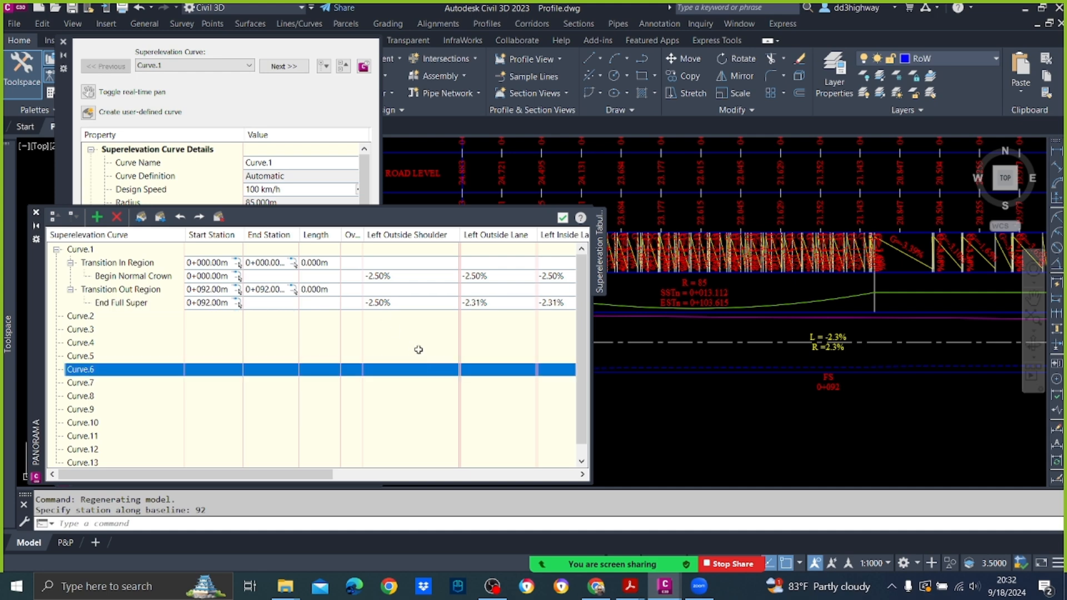
left_click(392, 303)
left_click(393, 300)
key("ctrl+c")
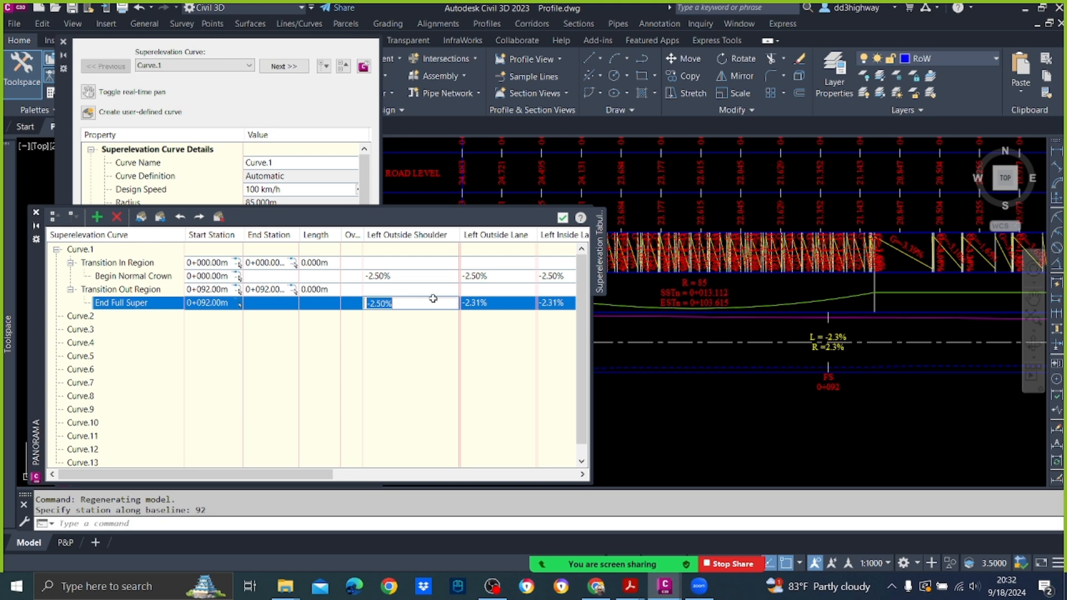
left_click(488, 304)
left_click(489, 304)
key("ctrl+v")
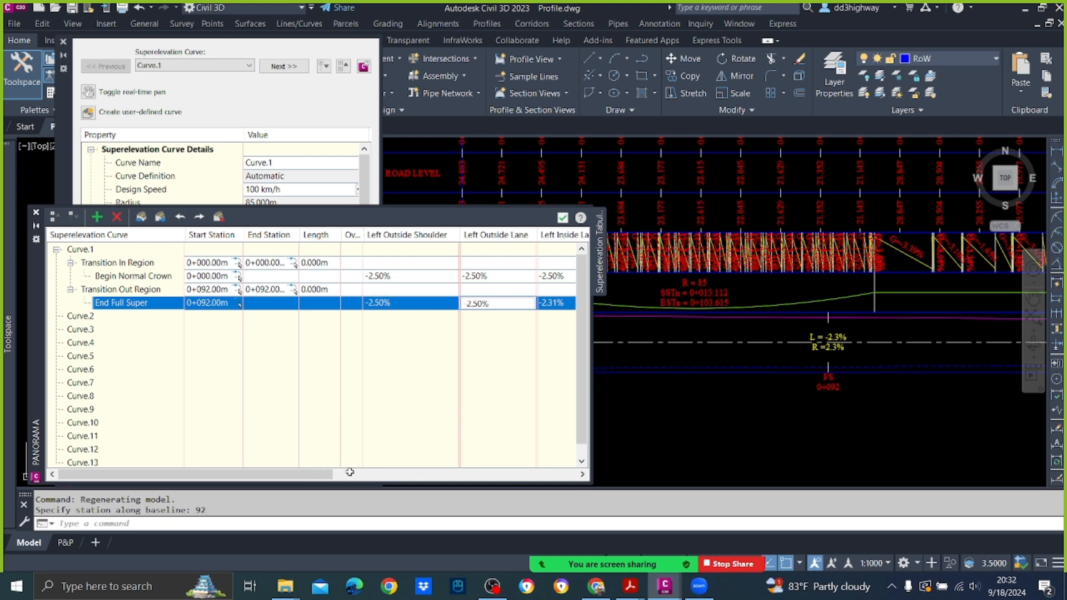
Step: Set the End Full Super station's Left Inside Lane and Left Inside Shoulder slopes to -2.50%
left_click_drag(357, 472, 467, 471)
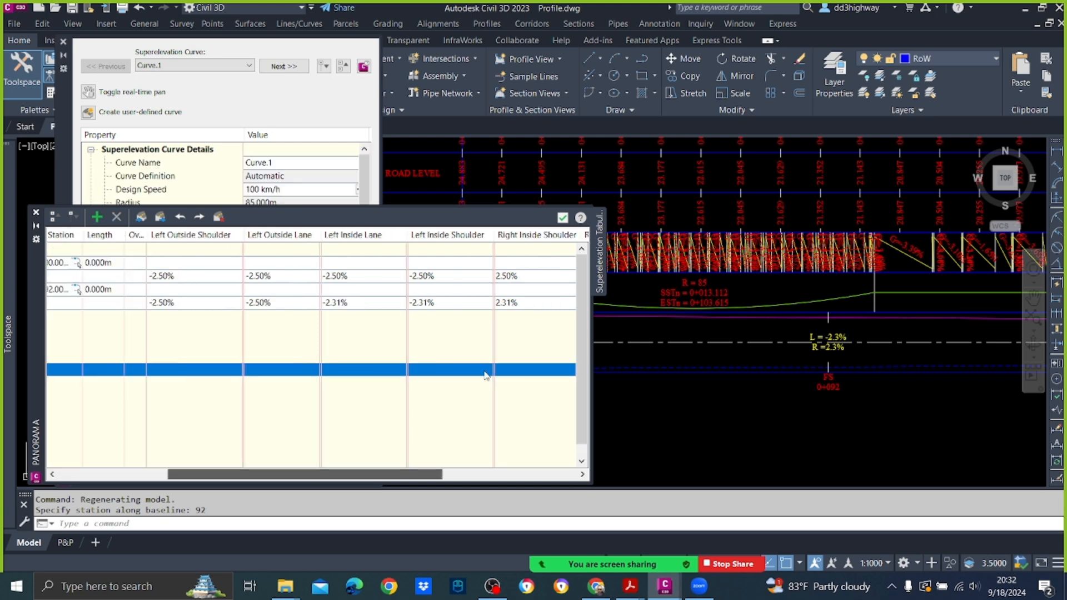
double_click(348, 301)
key("ctrl+v")
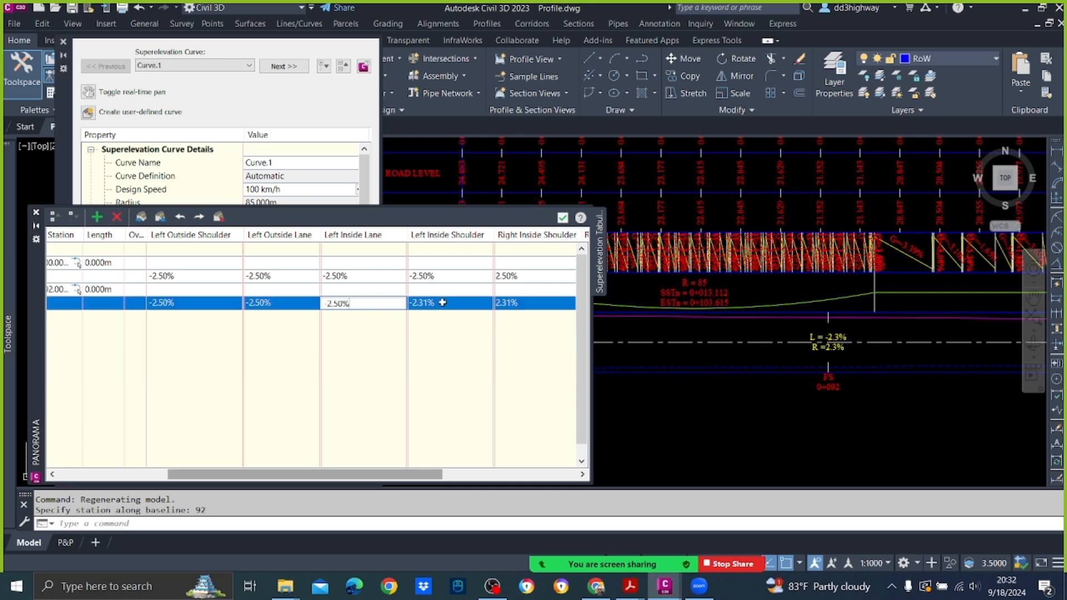
left_click(443, 302)
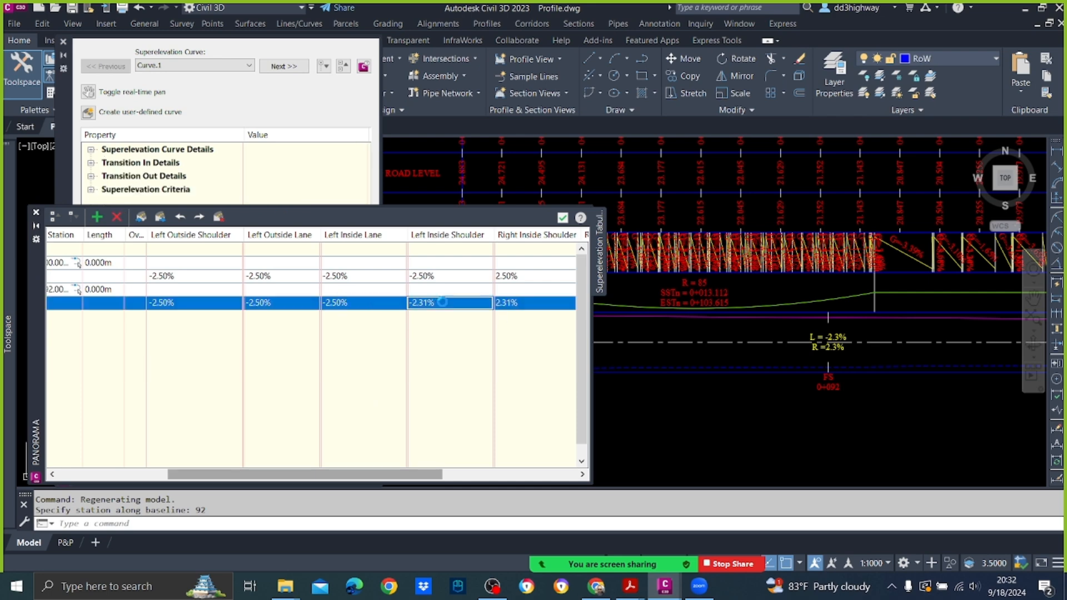
left_click_drag(442, 302, 416, 302)
left_click(414, 303)
left_click(381, 303)
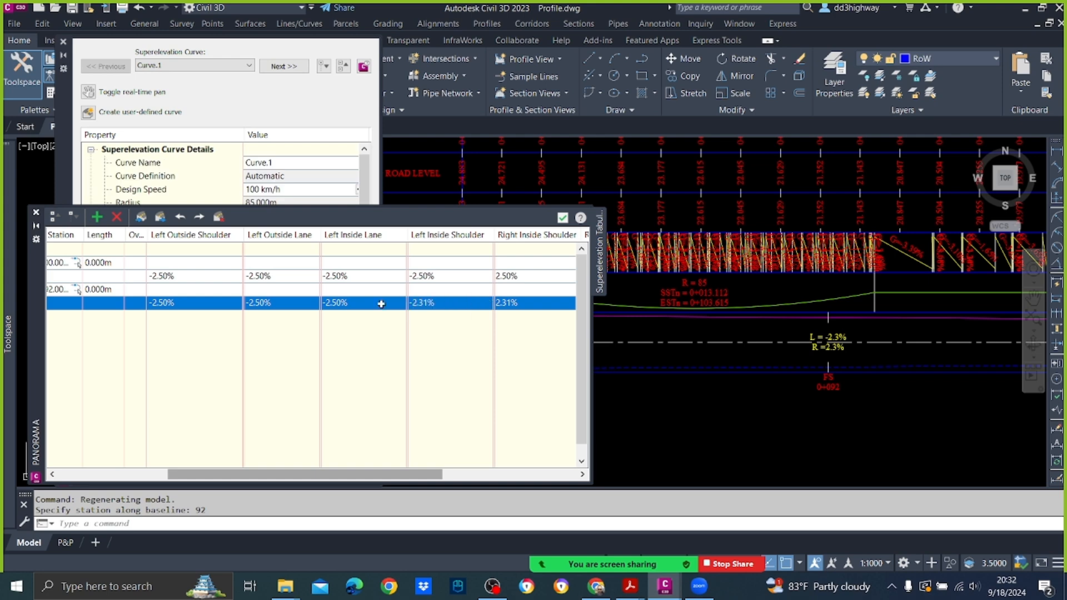
left_click(442, 303)
key("ctrl+v")
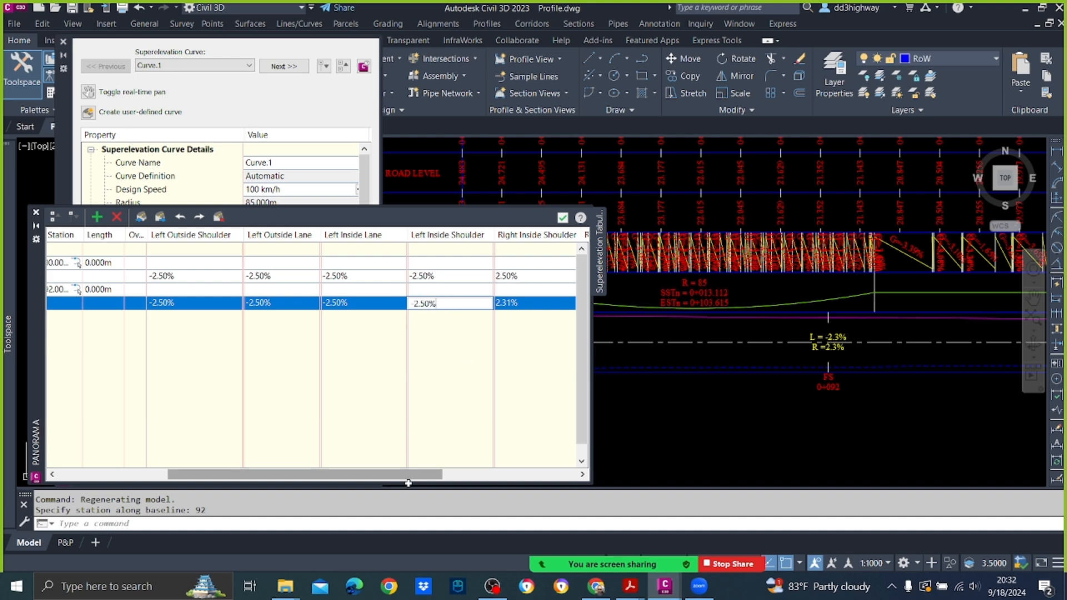
key("Return")
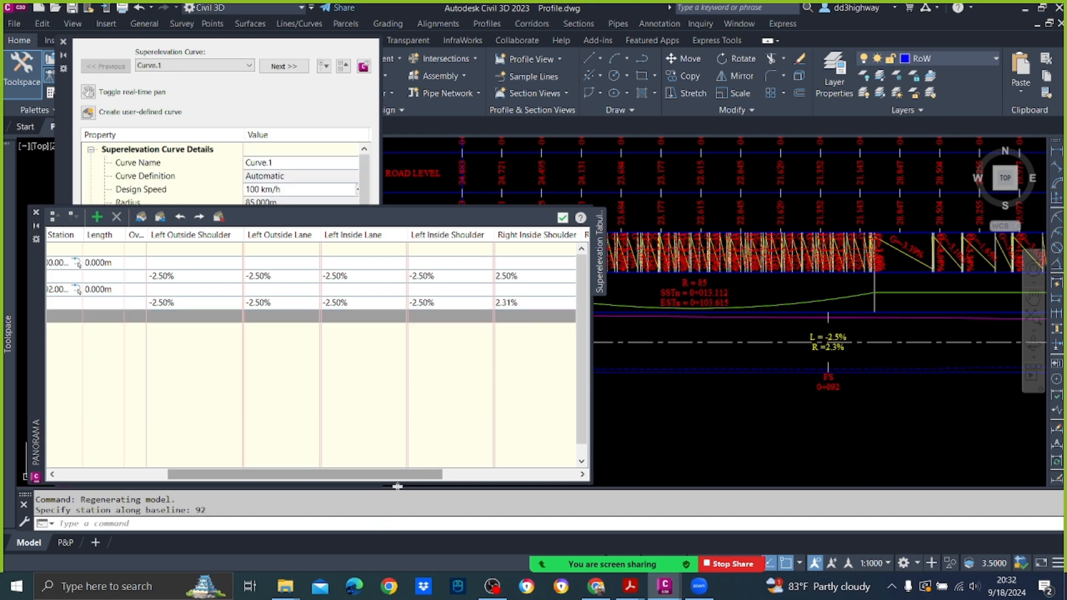
Step: Set the End Full Super station's Right Inside Shoulder and Right Inside Lane slopes to 2.50%, reusing the Begin Normal Crown value
left_click_drag(400, 476, 517, 475)
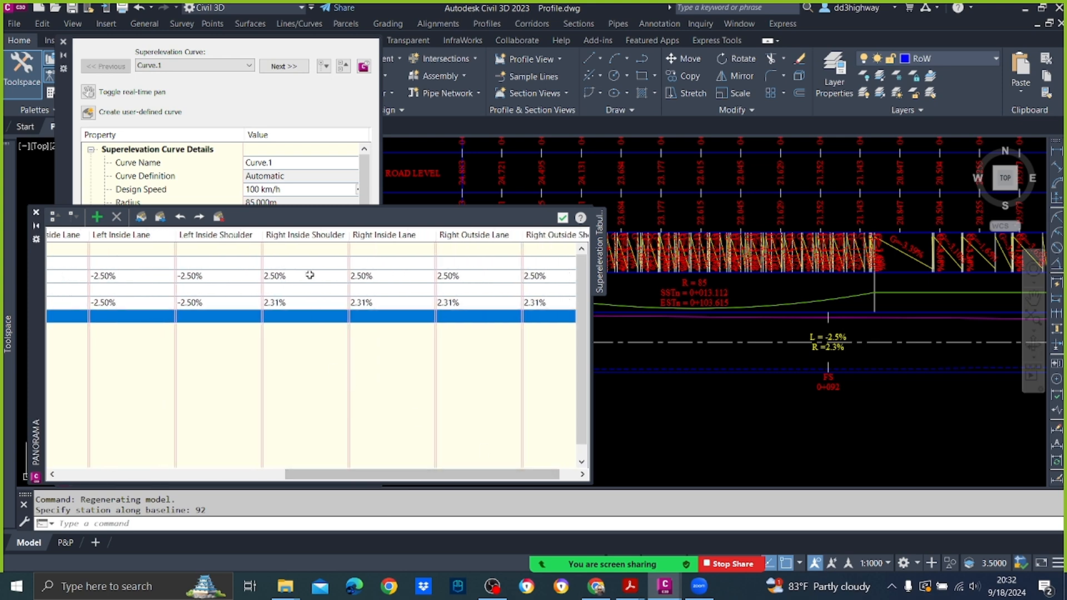
left_click(290, 288)
double_click(290, 277)
key("ctrl+c")
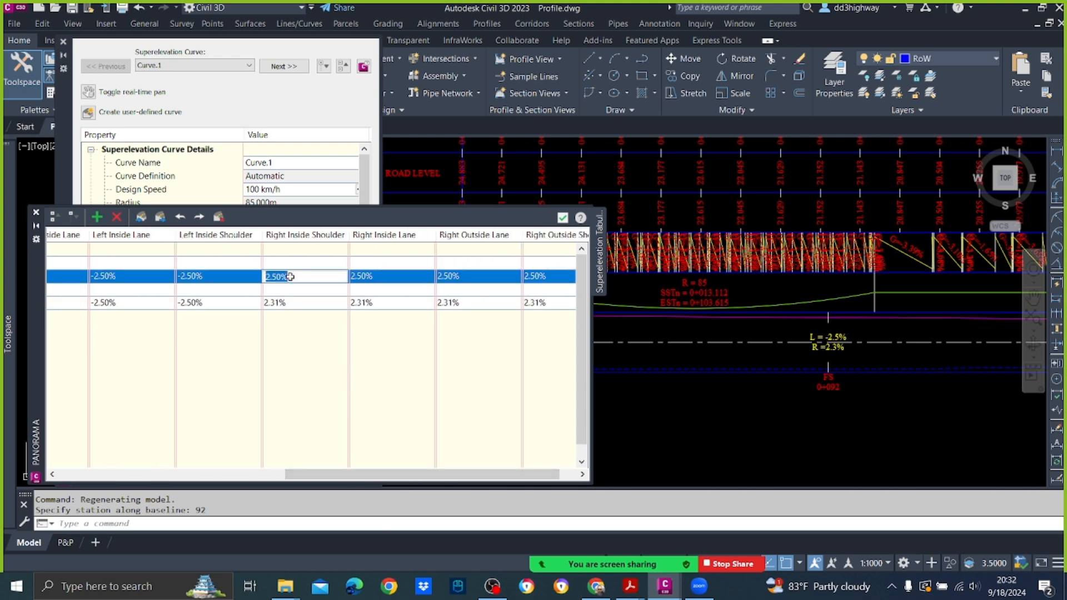
double_click(285, 304)
key("ctrl+v")
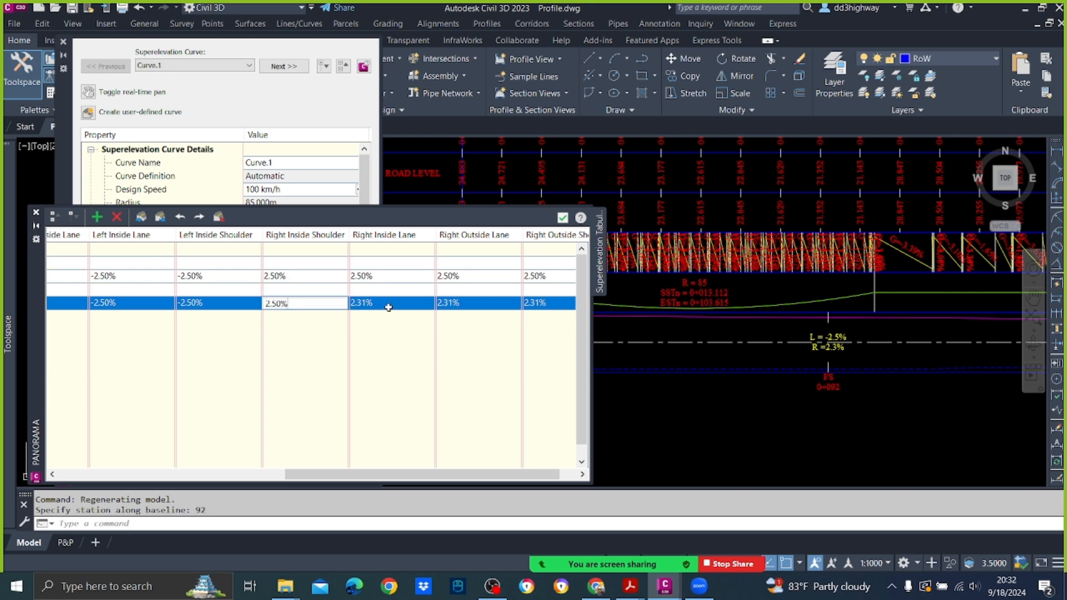
double_click(383, 305)
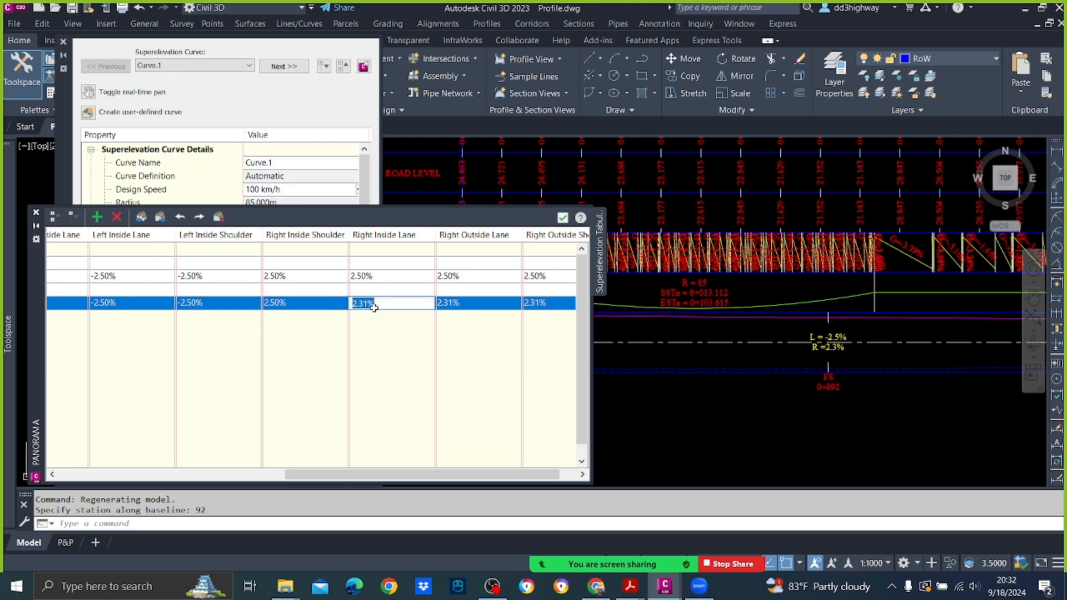
key("ctrl+v")
Step: Set the End Full Super station's Right Outside Lane and Right Outside Shoulder slopes to 2.50%
double_click(463, 303)
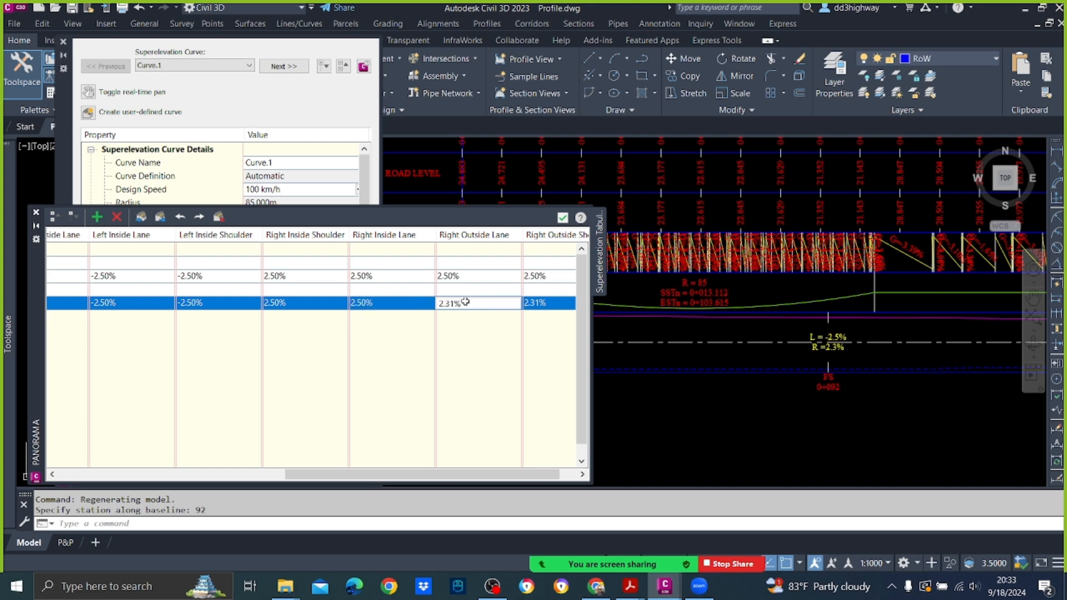
left_click_drag(467, 302, 434, 302)
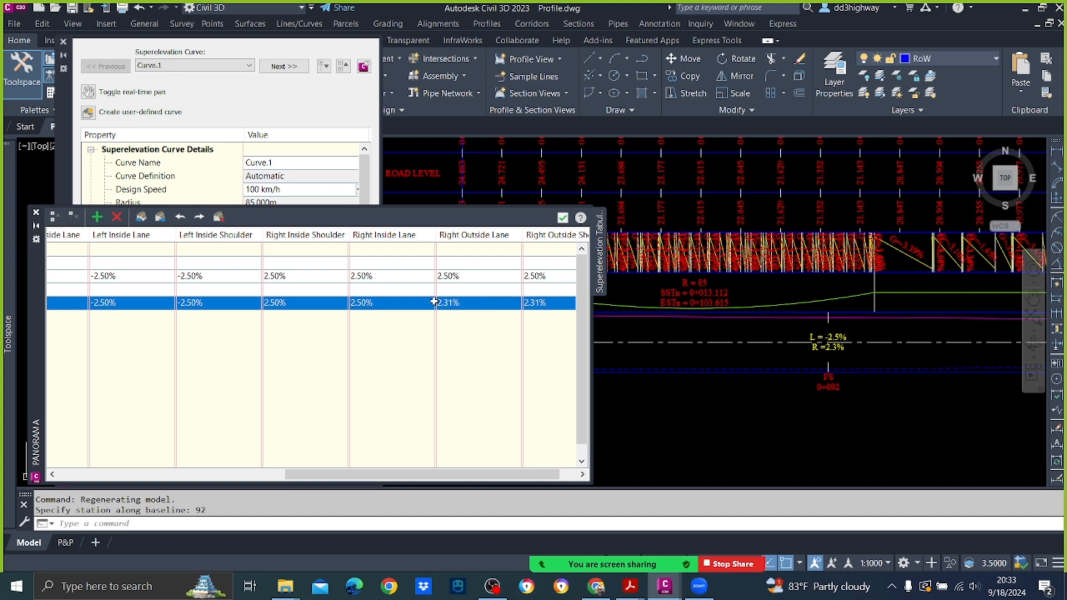
double_click(495, 303)
key("ctrl+v")
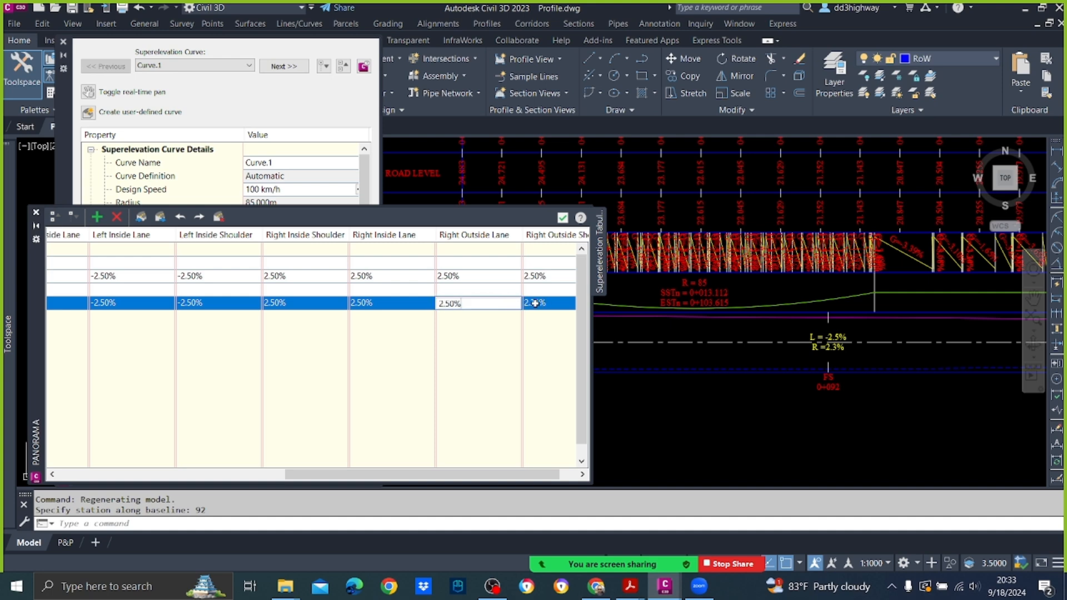
left_click(534, 303)
double_click(543, 303)
key("ctrl+v")
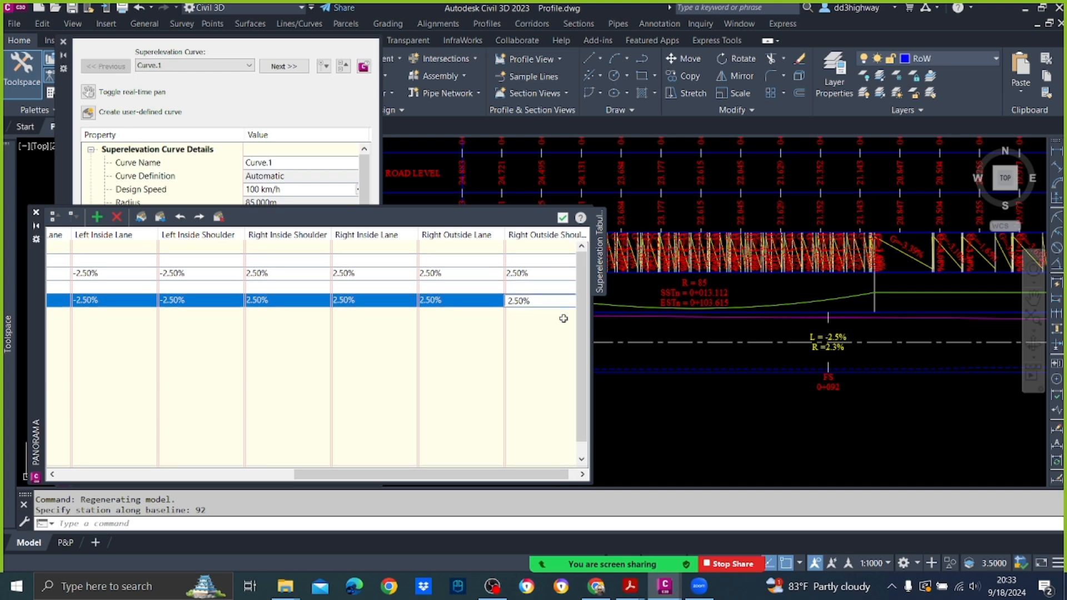
left_click(689, 386)
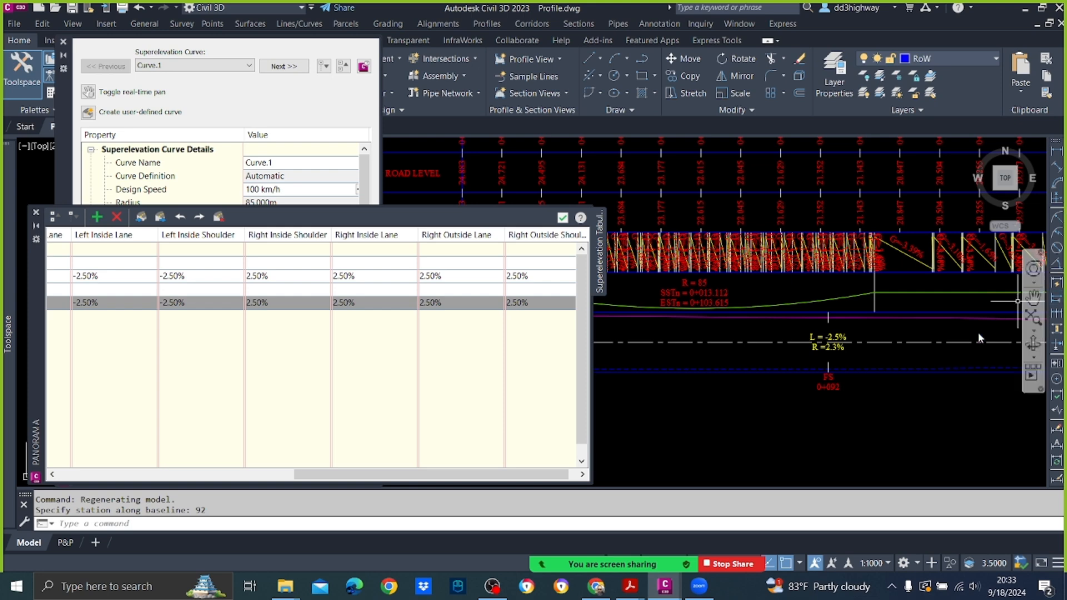
Step: Add a manual station at 128 along the baseline to Curve.1's Transition Out Region, after End Full Super
scroll(834, 331, "down", 3)
scroll(835, 338, "up", 3)
scroll(828, 338, "up", 2)
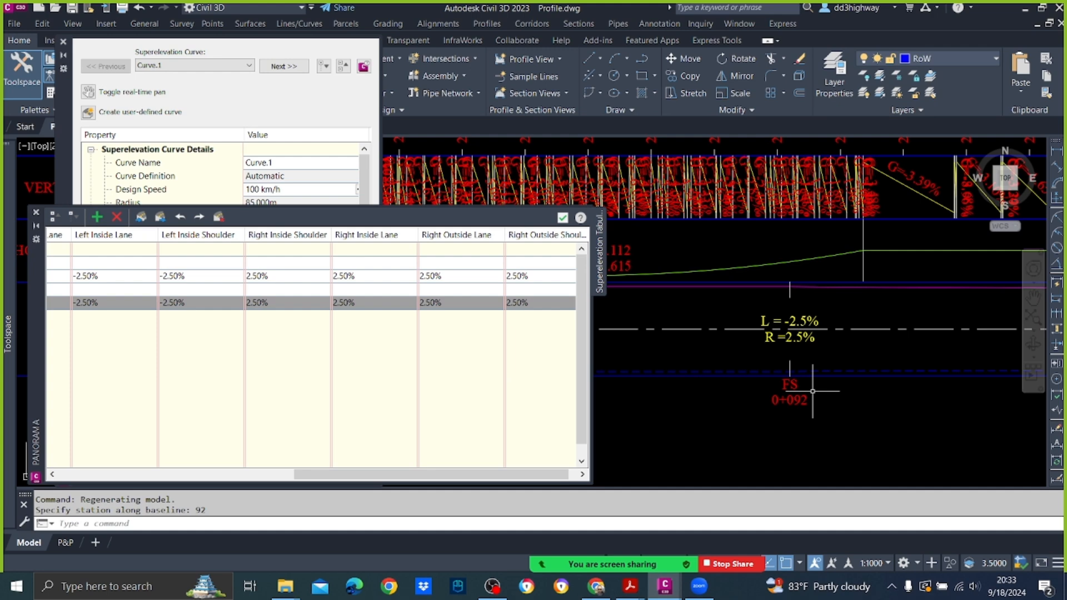
scroll(800, 339, "down", 3)
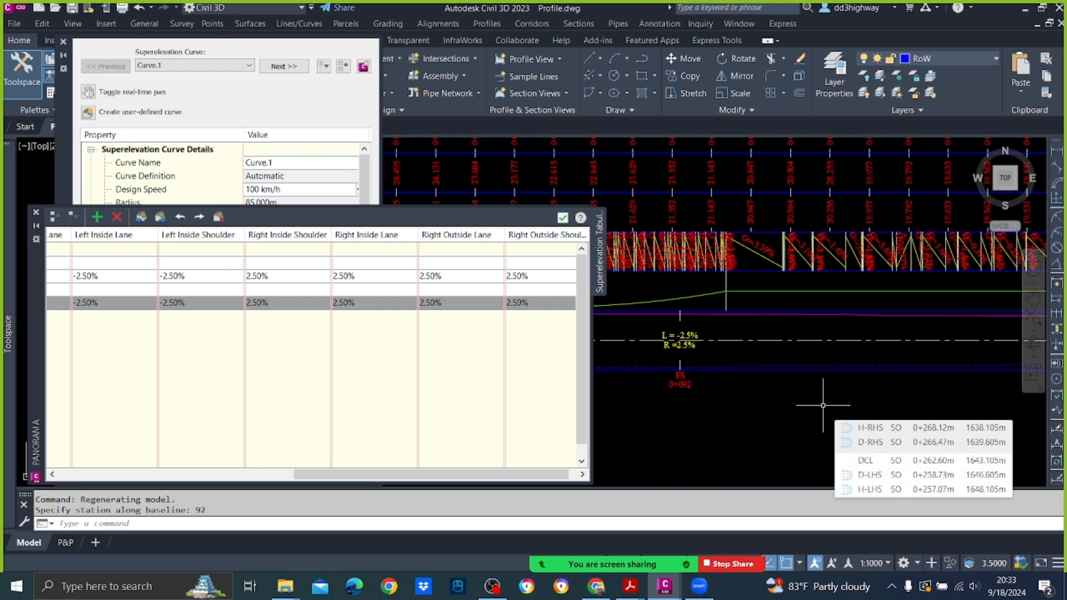
left_click_drag(428, 473, 117, 454)
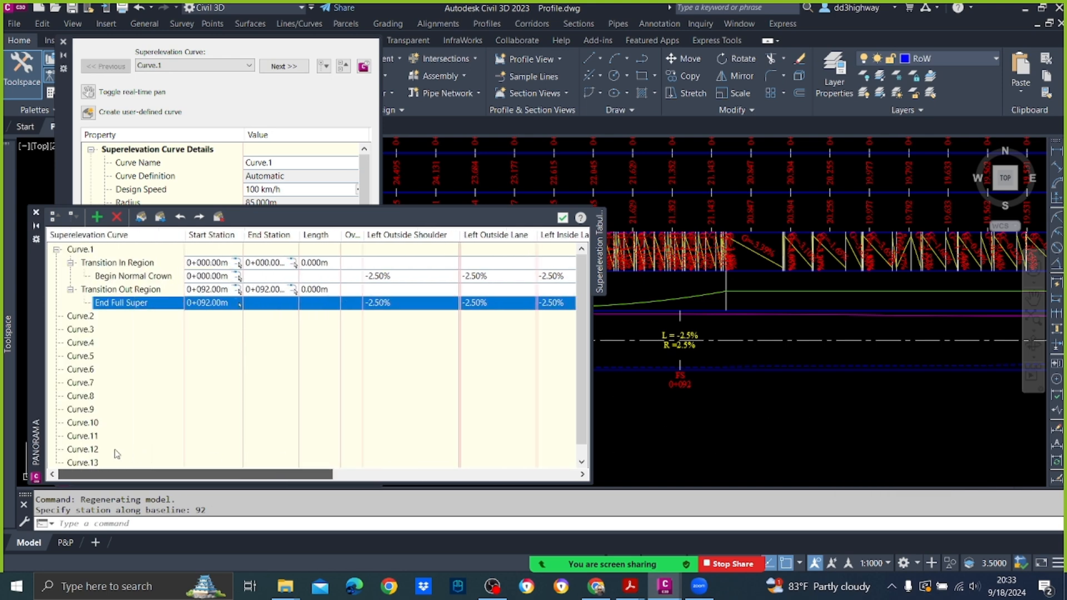
right_click(124, 310)
left_click(167, 312)
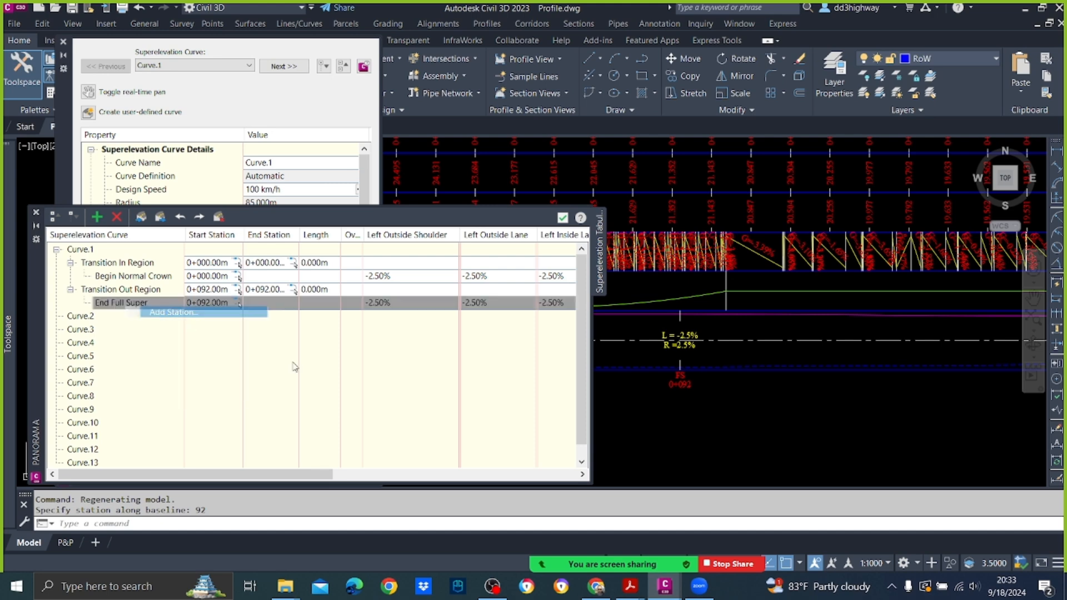
type("128")
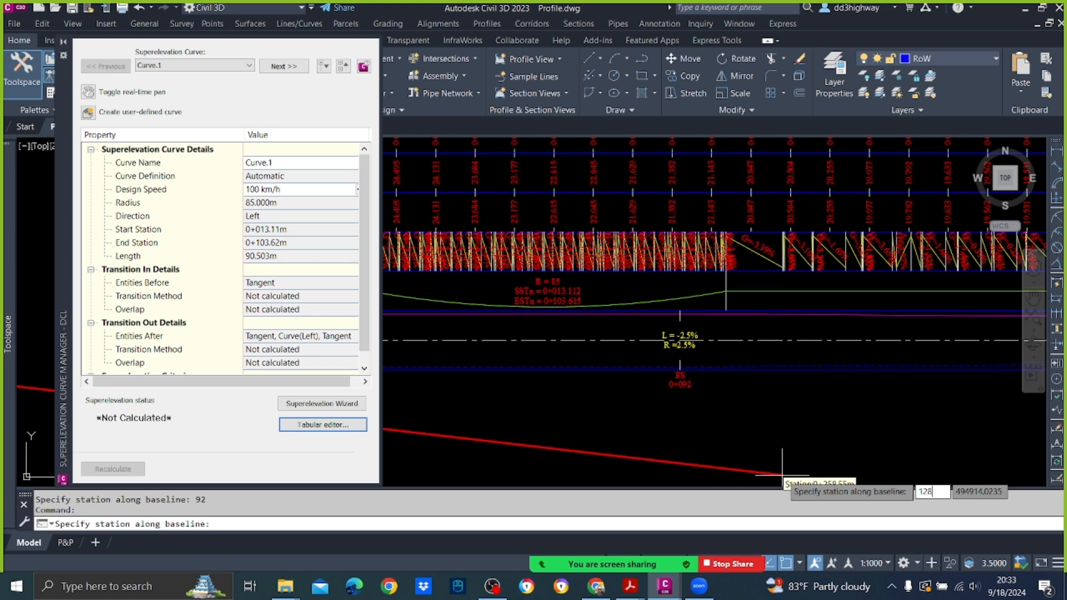
key("Return")
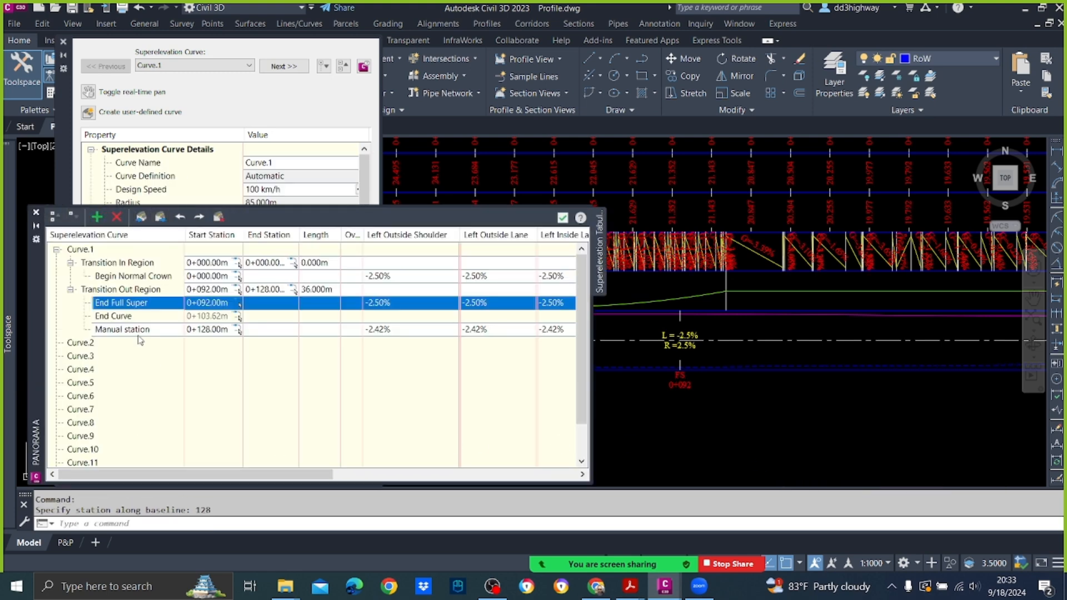
Step: Assign the Begin Normal Crown critical station to the manual station at 0+128, then close and reopen the tabular editor
right_click(140, 332)
mouse_move(213, 370)
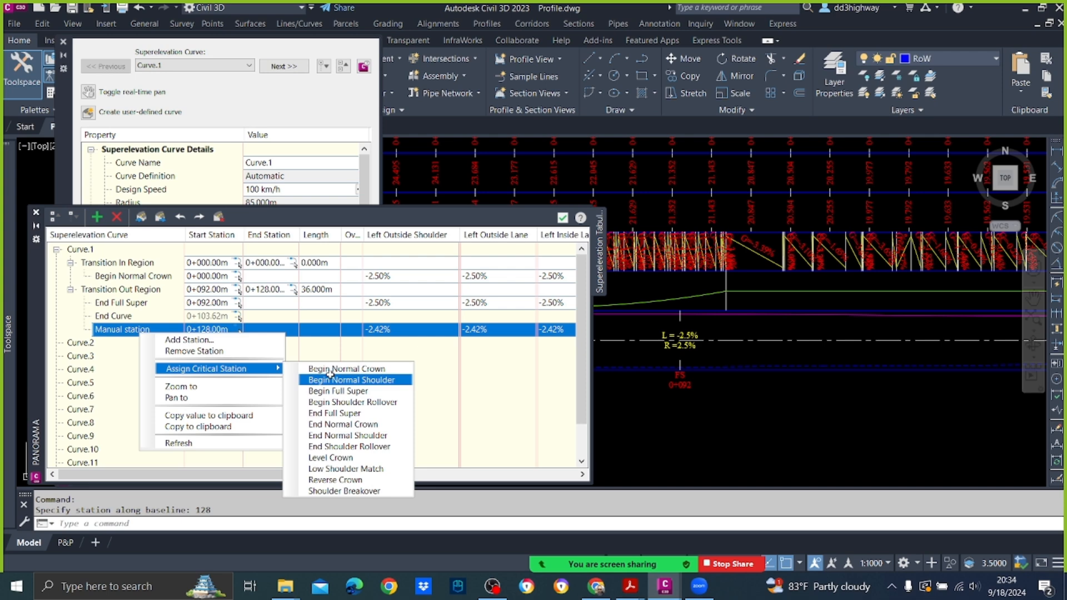
left_click(333, 369)
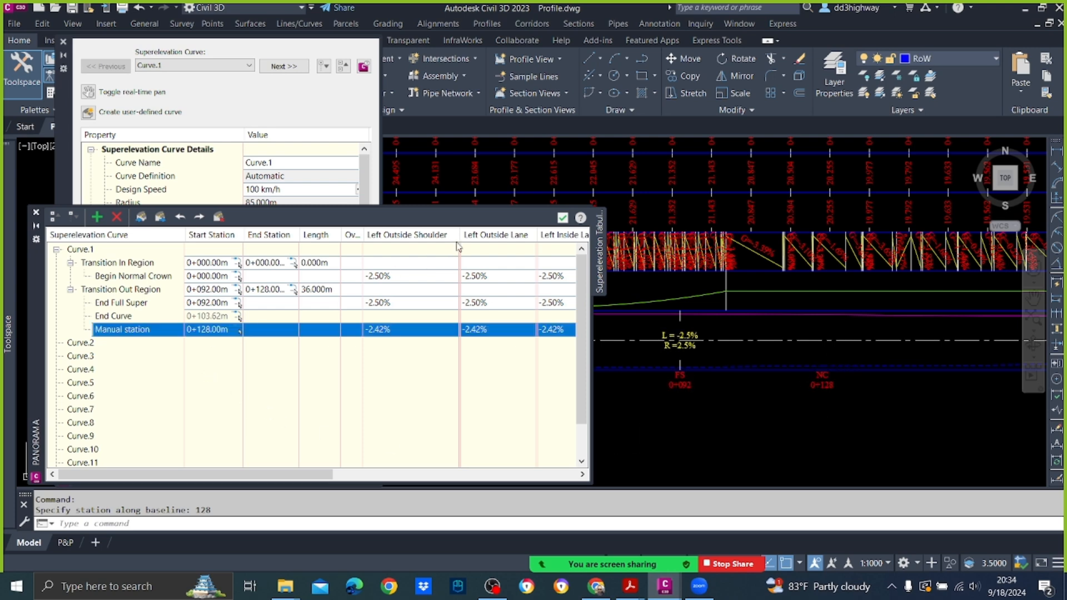
left_click(561, 218)
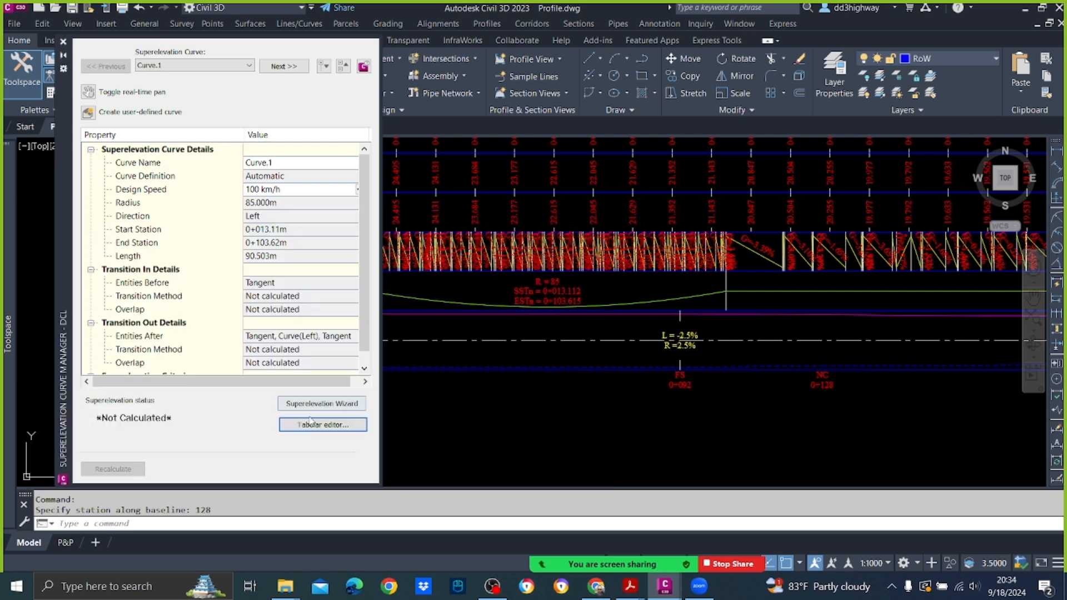
left_click(310, 425)
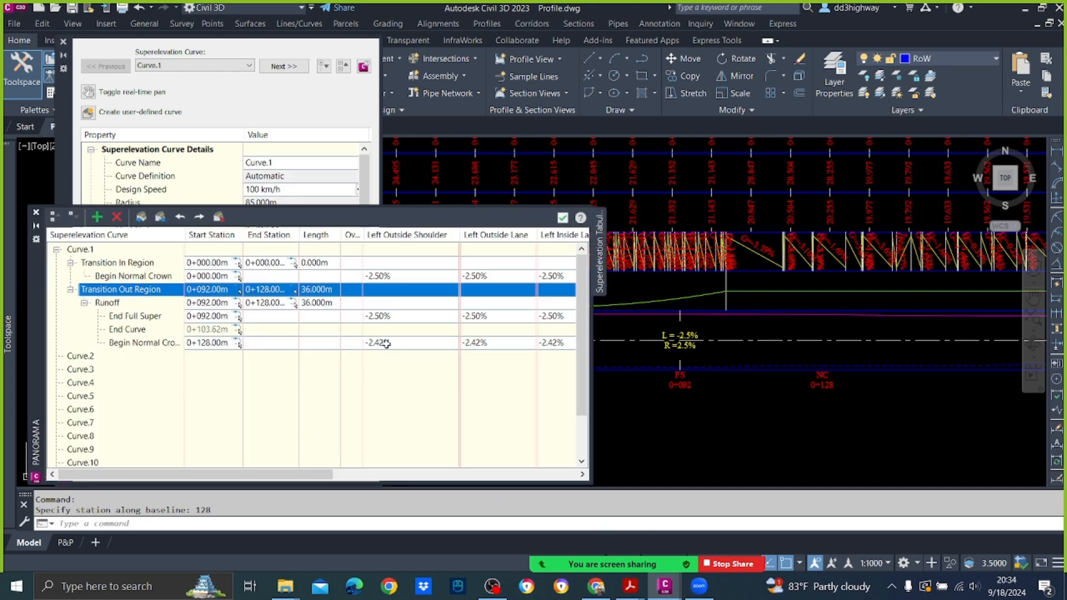
Step: Set the Left Outside Shoulder and Left Outside Lane slopes to -2.50% for Curve.1's Begin Normal Crown station at 0+128, reusing the End Full Super value
double_click(386, 317)
key("ctrl+c")
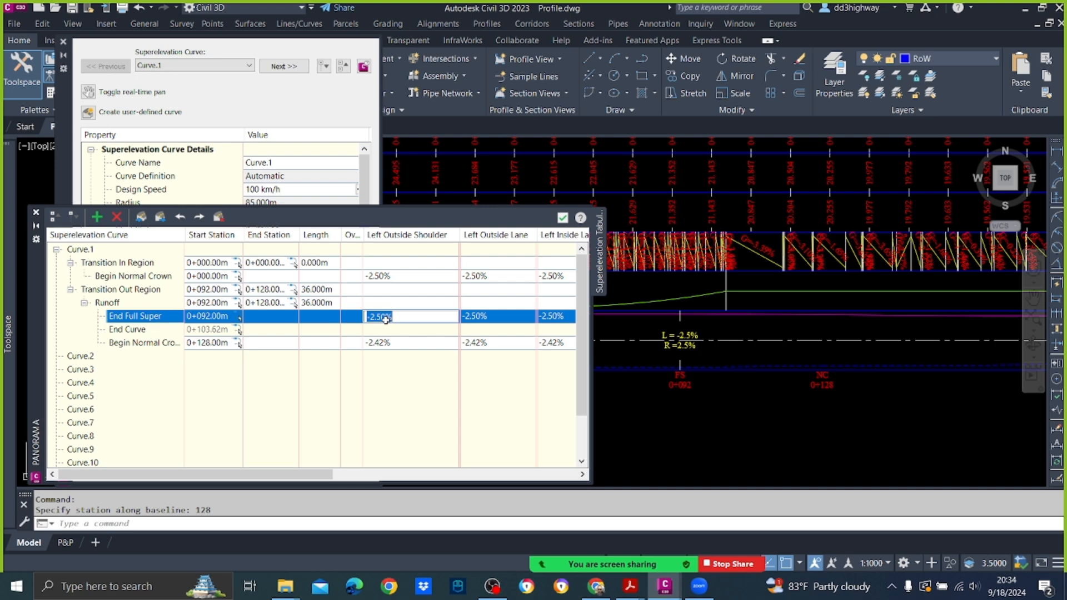
double_click(397, 341)
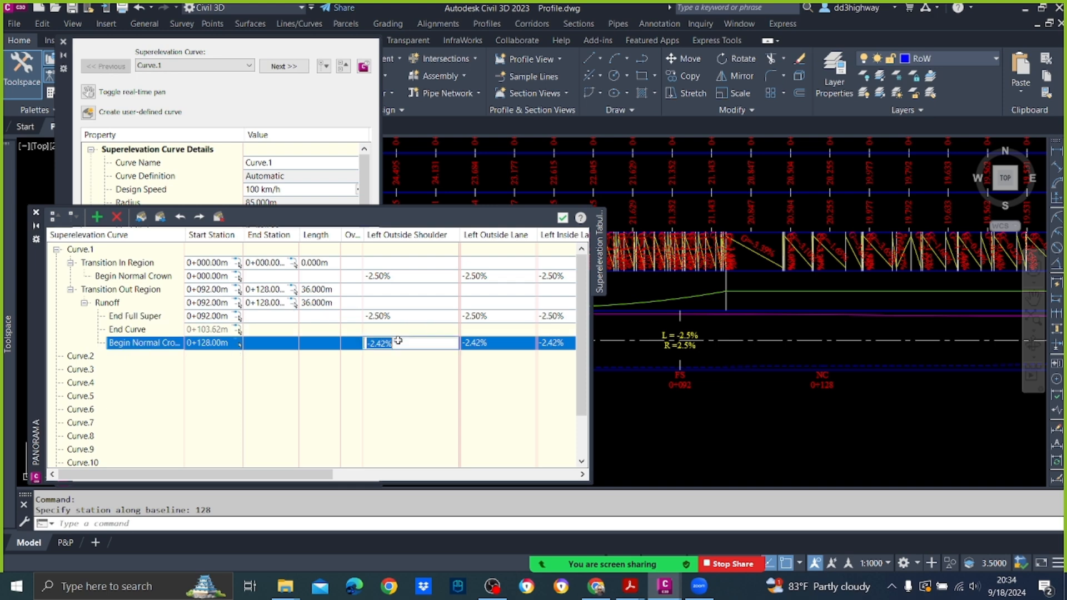
key("ctrl+v")
left_click(501, 344)
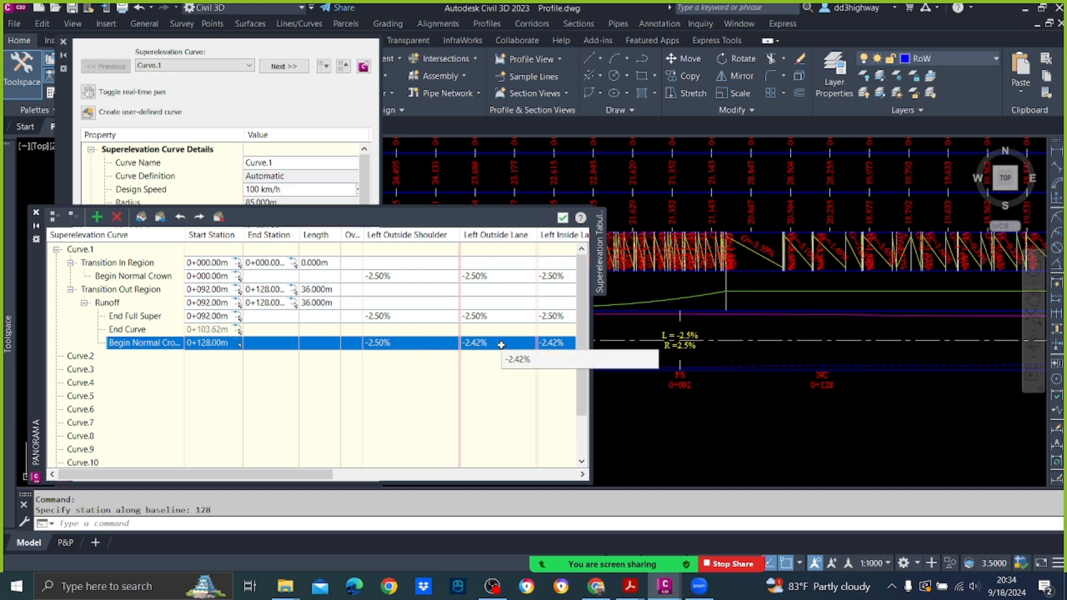
left_click(502, 344)
key("ctrl+v")
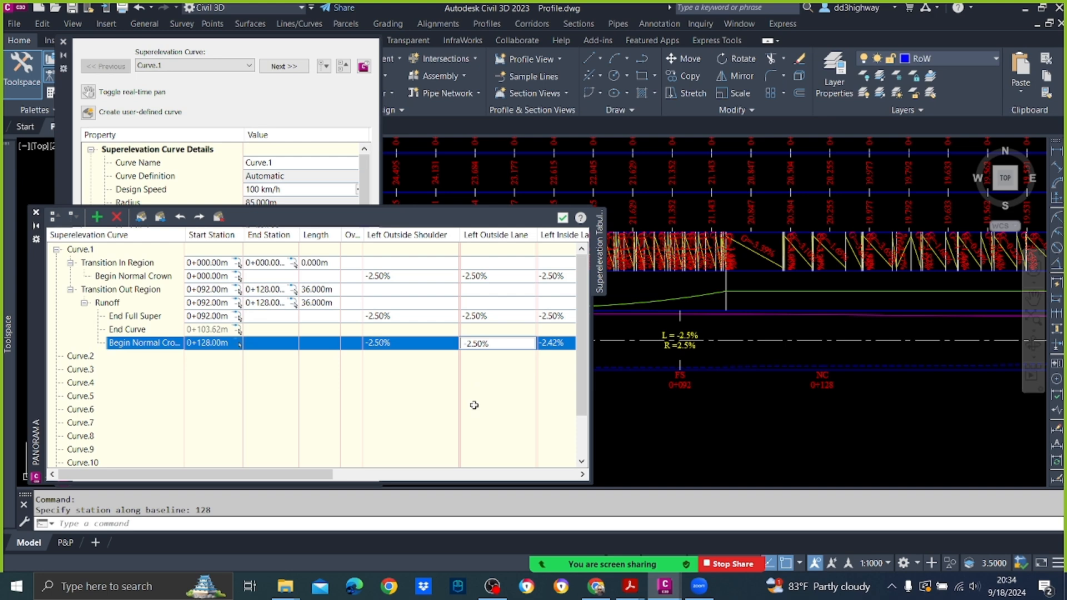
left_click(409, 374)
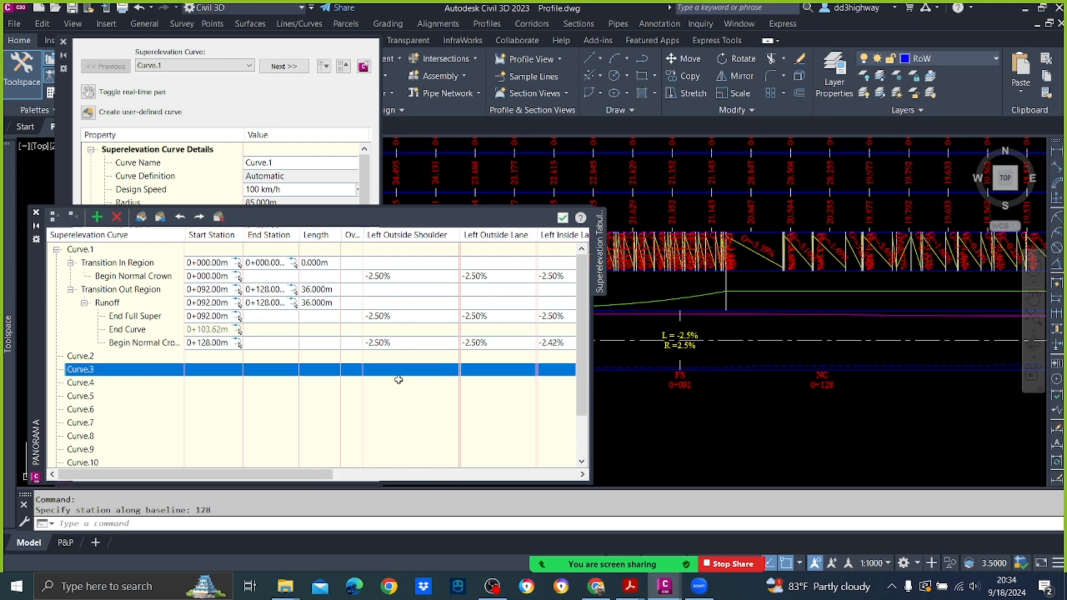
Step: Set the Left Inside Lane and Left Inside Shoulder slopes to -2.50% for the Begin Normal Crown station at 0+128
left_click_drag(174, 476, 317, 480)
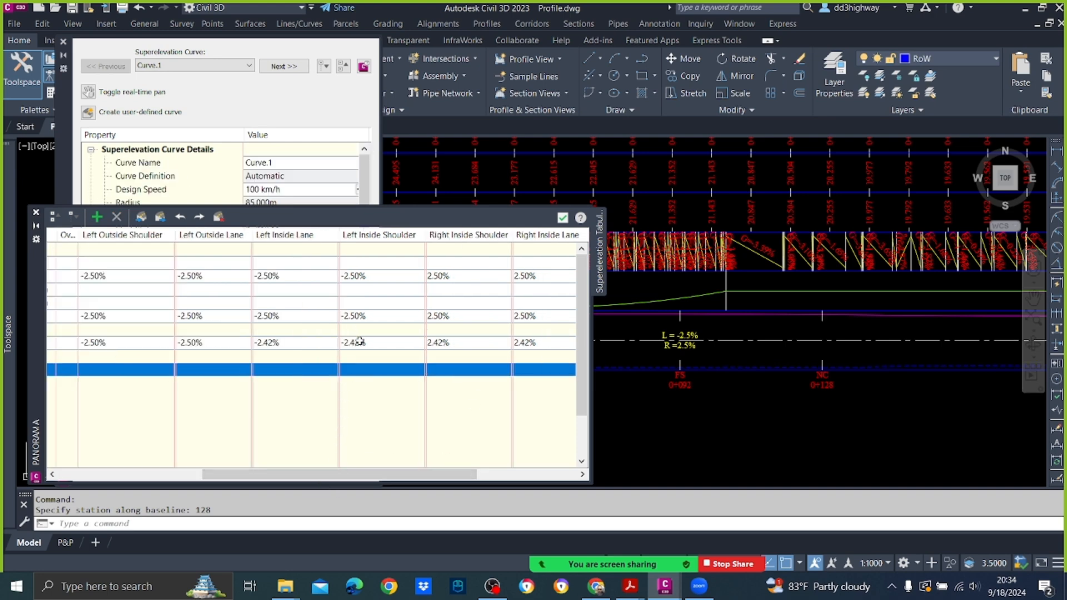
left_click(287, 335)
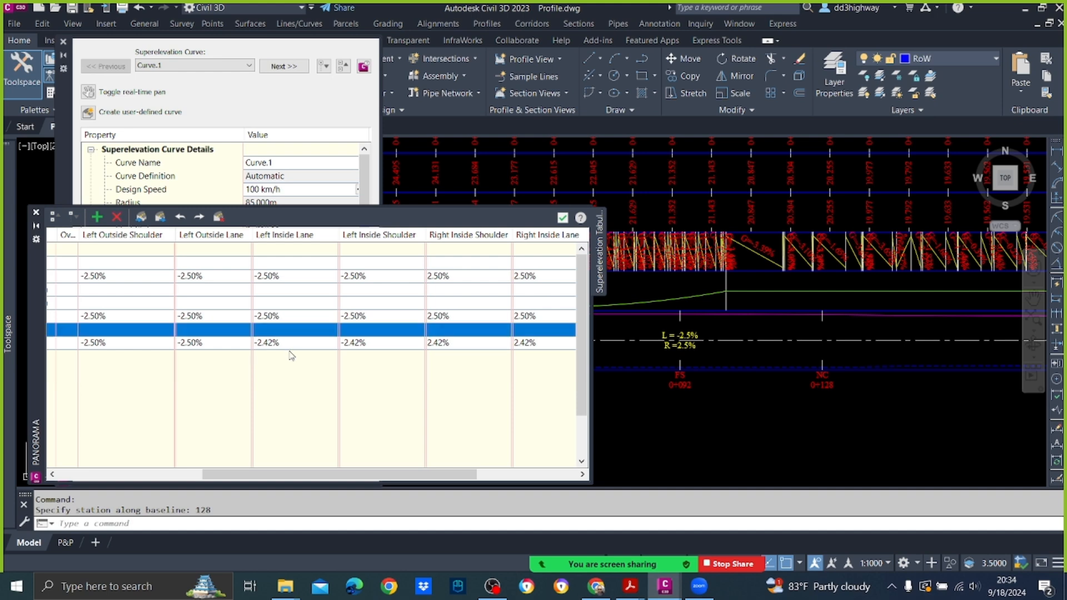
double_click(311, 342)
type("2.50%")
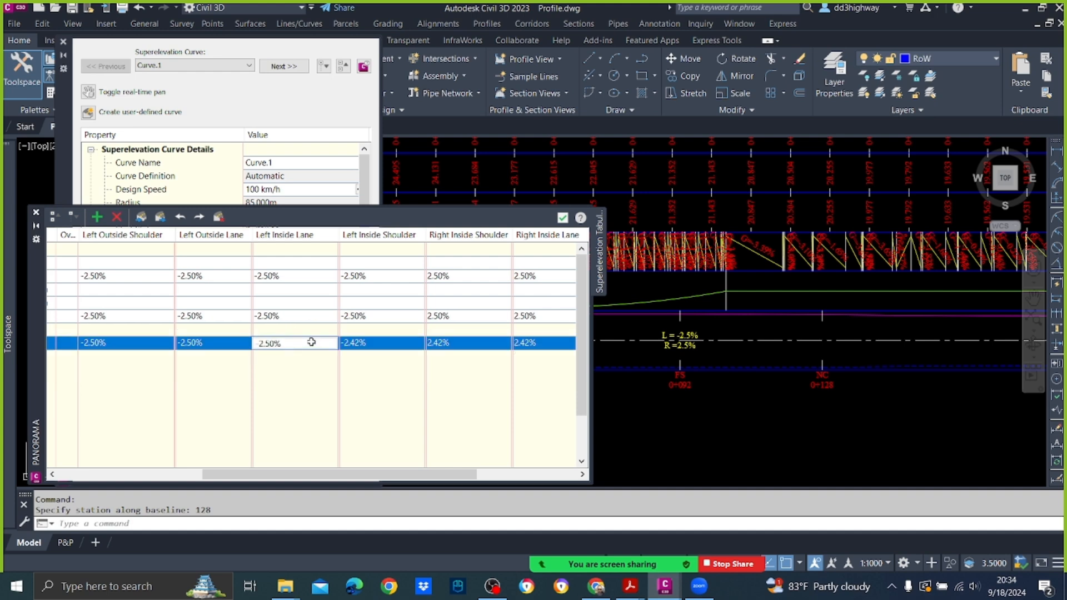
double_click(364, 343)
type("-2.50%")
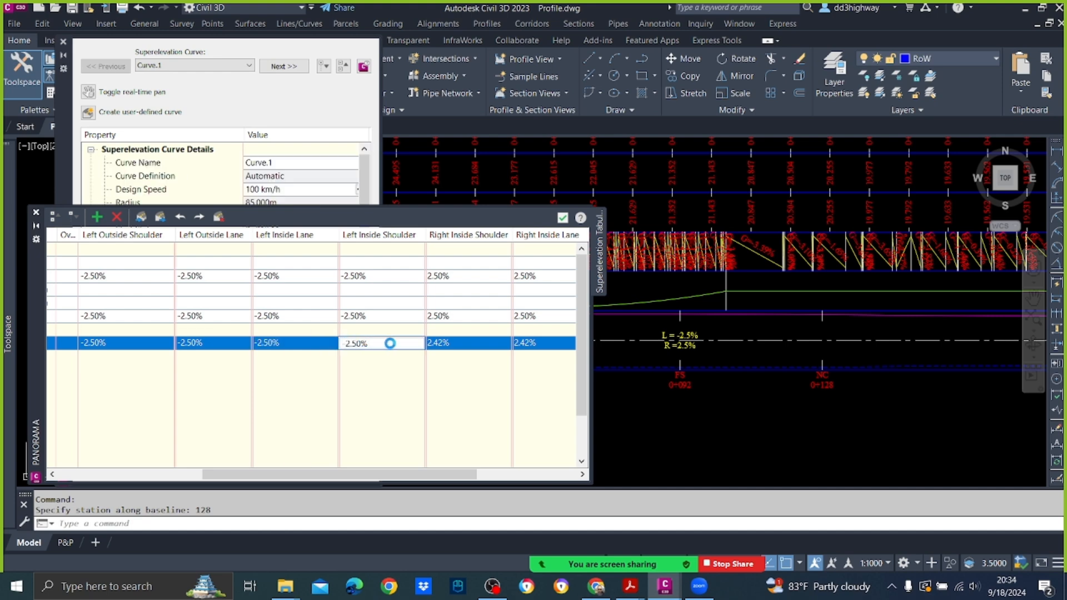
Step: Set the Right Inside Shoulder and Right Inside Lane slopes to -2.50% for the Begin Normal Crown station at 0+128
double_click(460, 340)
type("-2.50%")
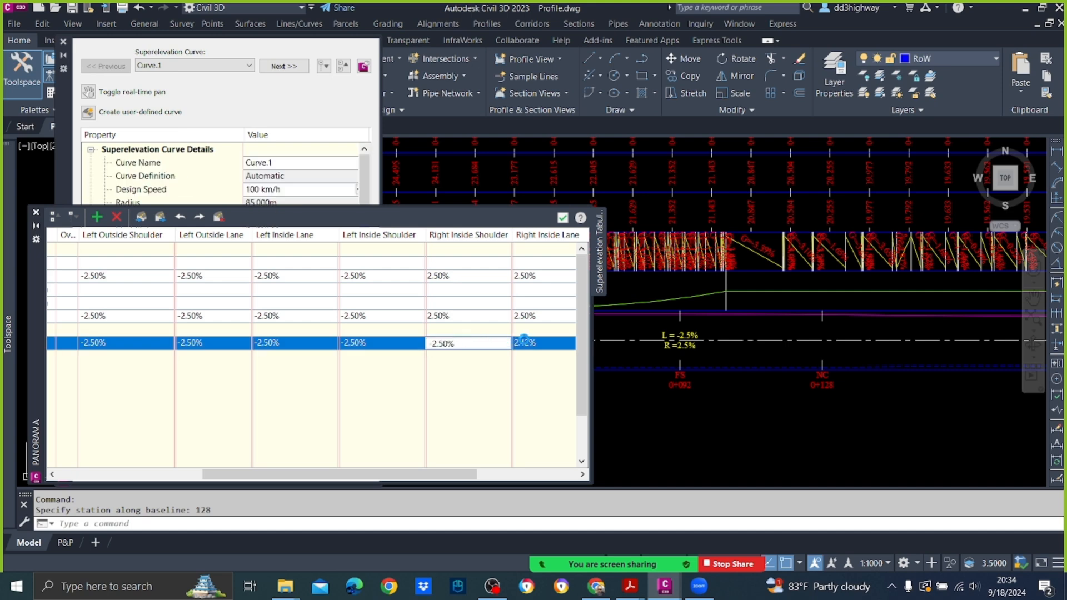
double_click(526, 341)
type("-2.50%")
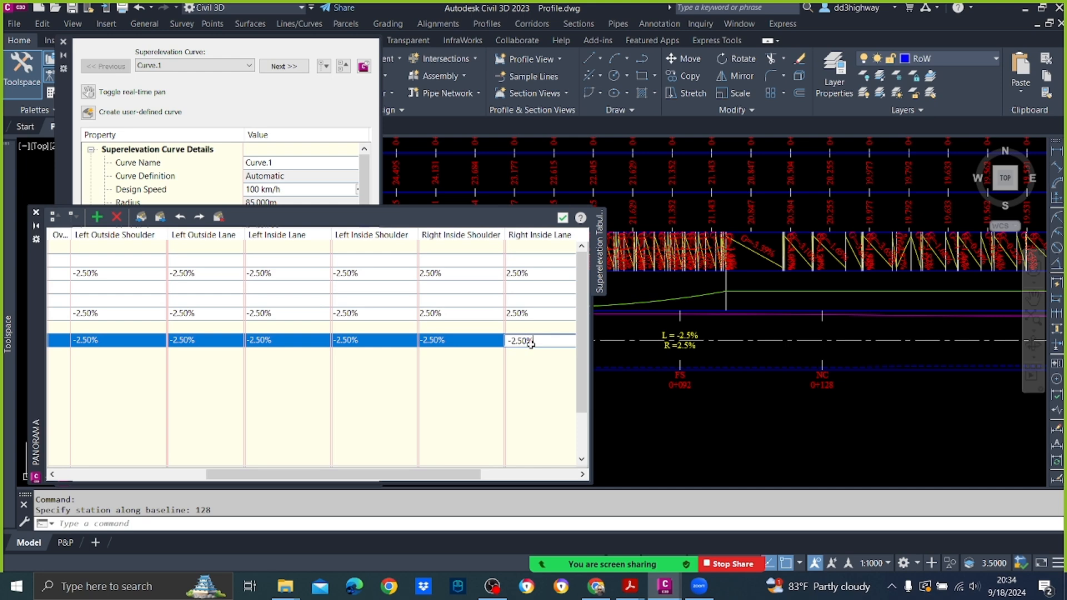
left_click(689, 431)
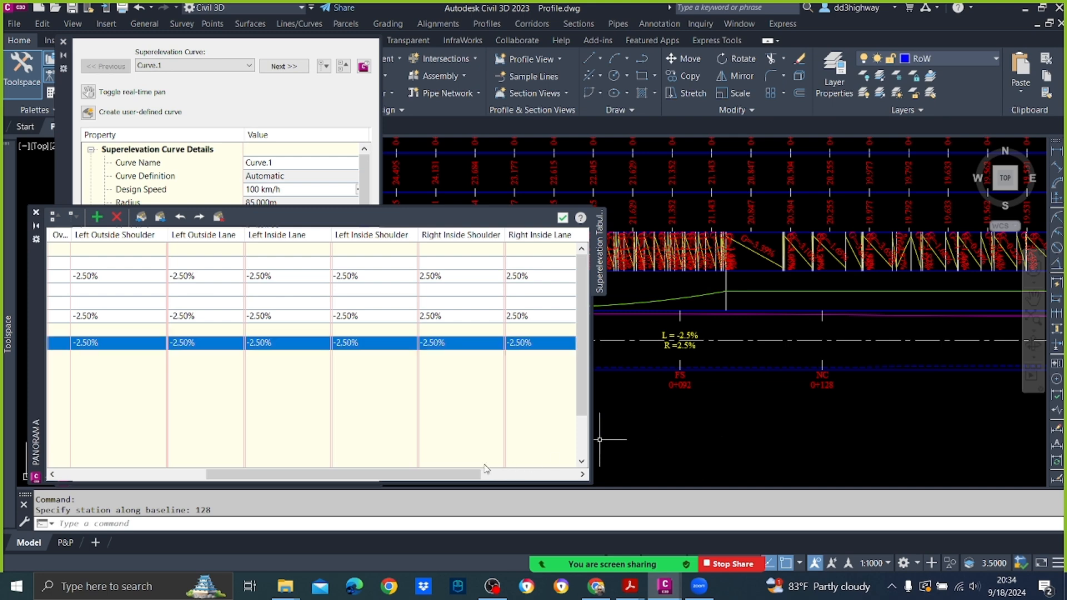
Step: Set the Right Outside Lane and Right Outside Shoulder slopes to -2.50% for the Begin Normal Crown station at 0+128
left_click_drag(406, 477, 519, 478)
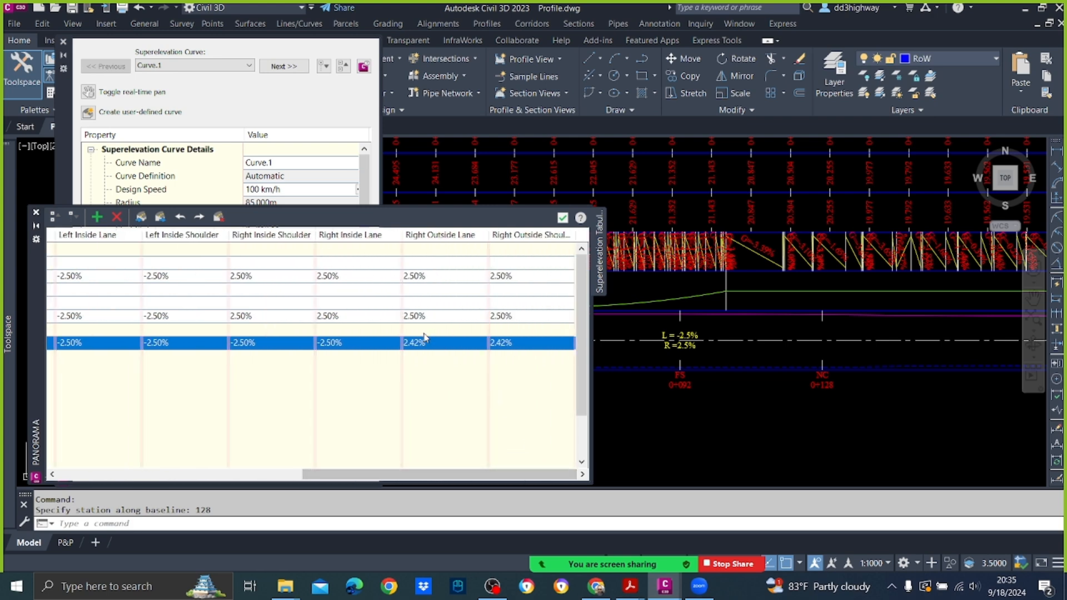
left_click(437, 345)
type("2.50%")
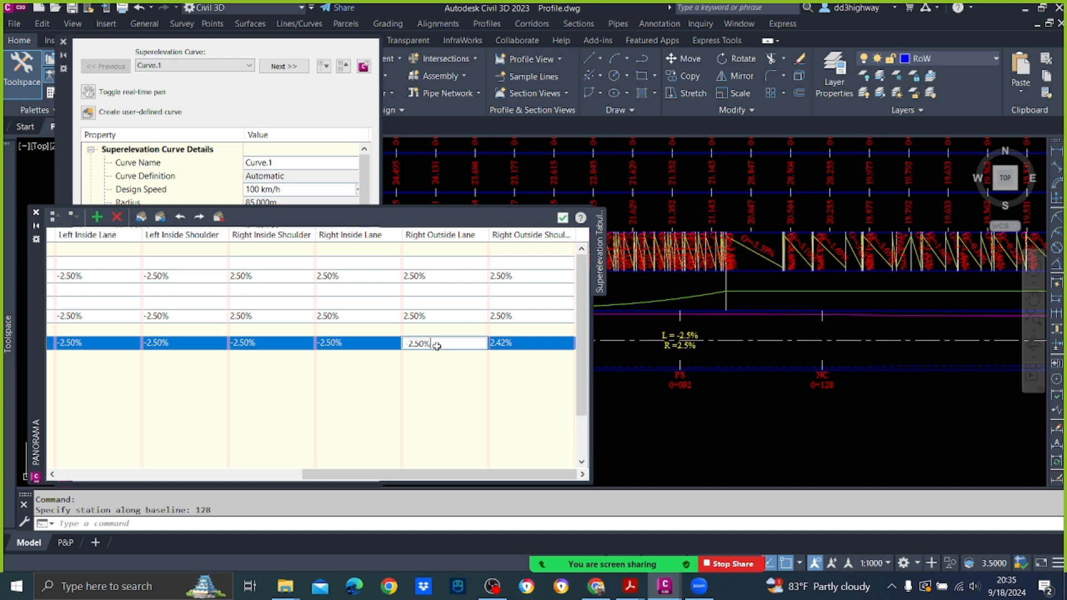
left_click(539, 345)
left_click(543, 346)
type("-2.50%")
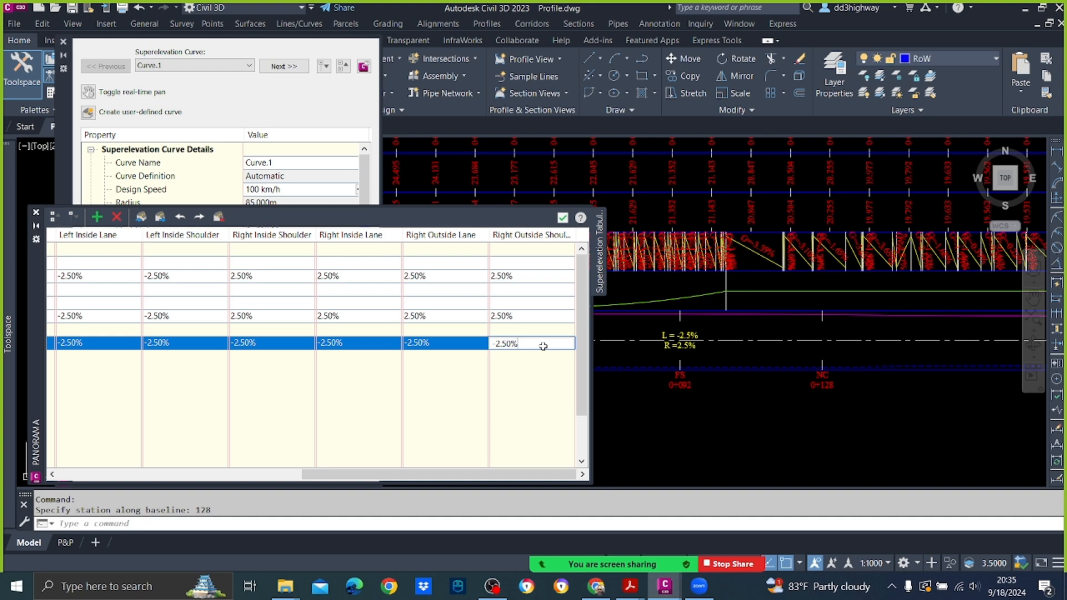
left_click(670, 423)
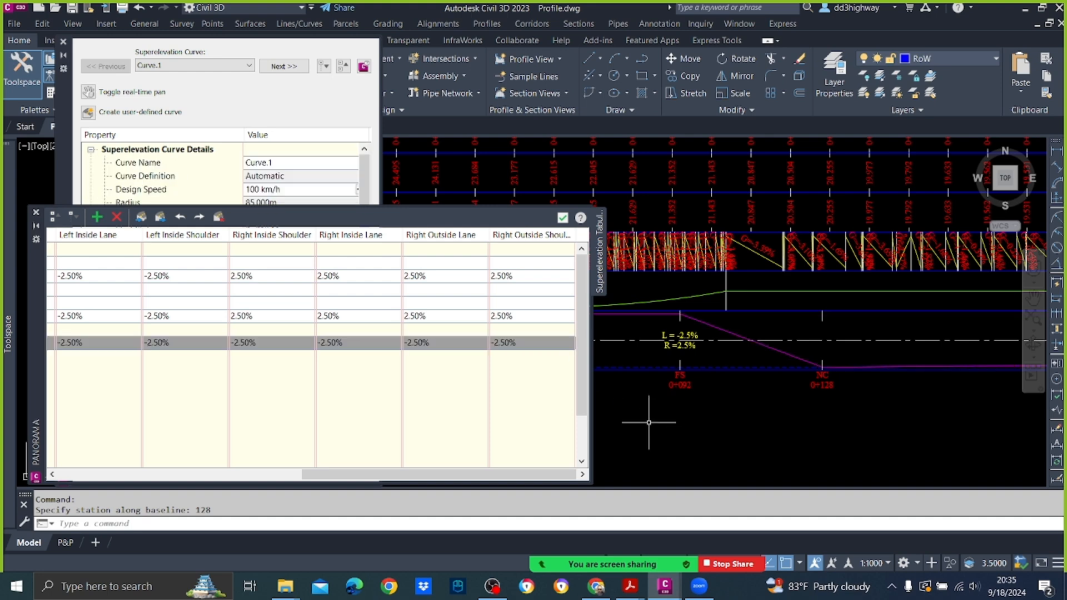
Step: Close the superelevation tabular editor and the Superelevation Curve Manager
left_click(562, 217)
scroll(756, 332, "down", 4)
scroll(728, 339, "up", 4)
middle_click_drag(842, 325, 687, 328)
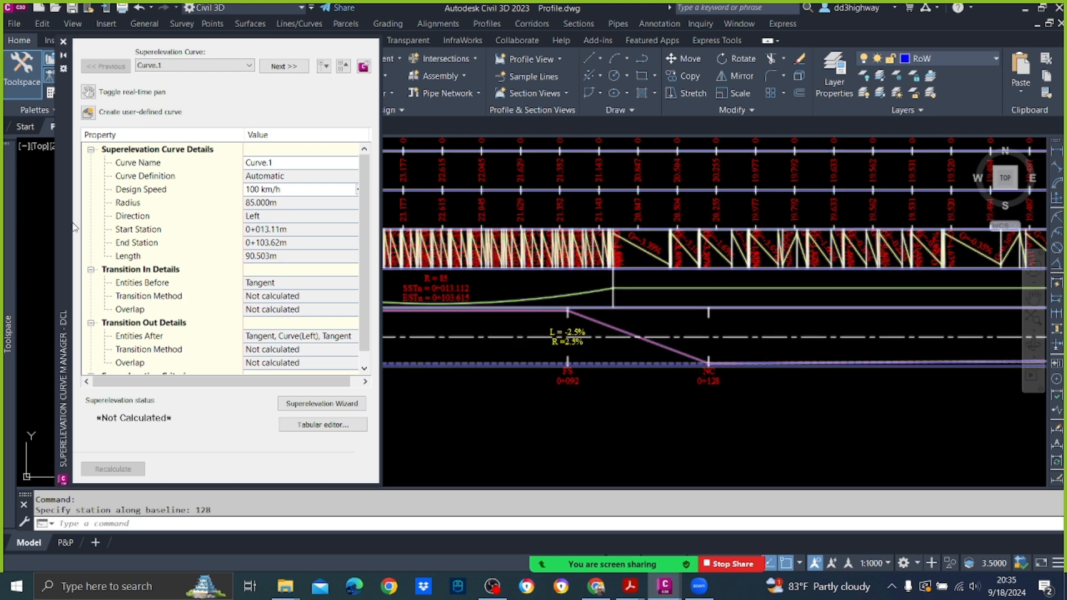
left_click(63, 42)
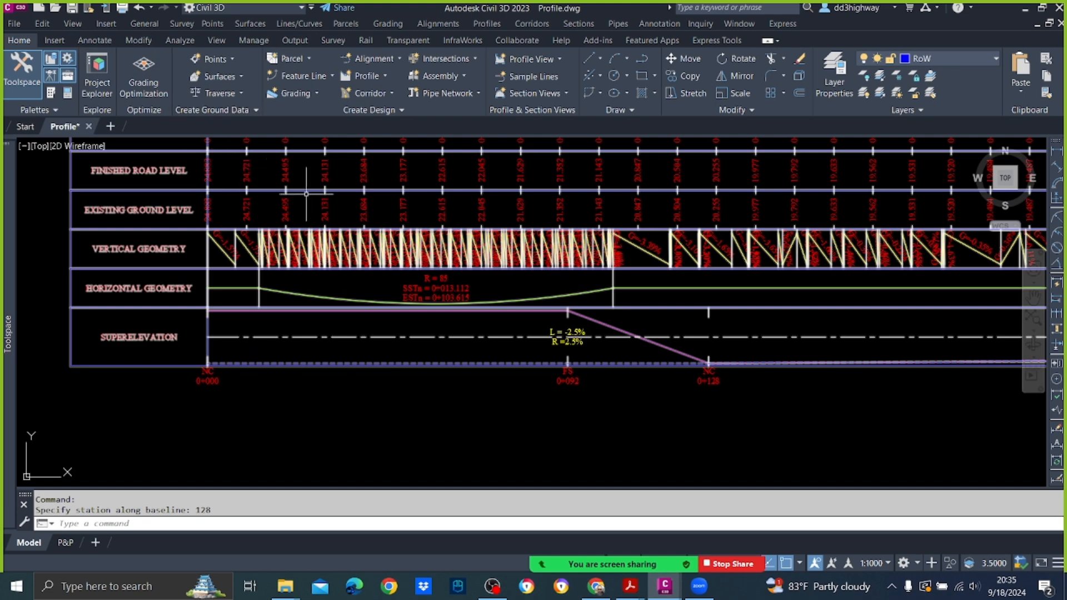
Step: Review the superelevation band along the profile view and save the drawing
scroll(667, 261, "down", 3)
scroll(664, 264, "up", 2)
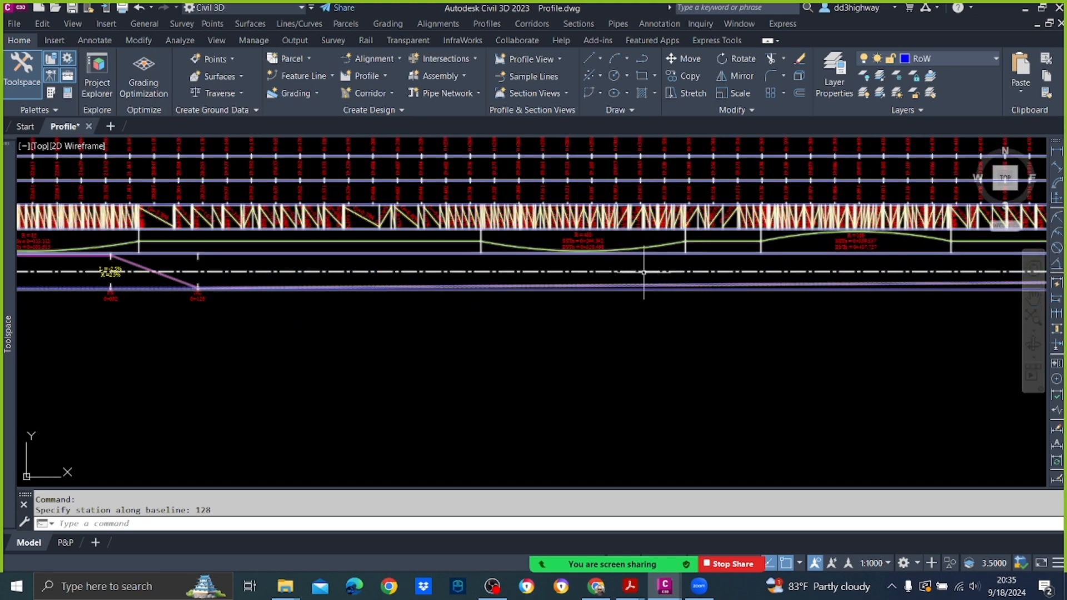
scroll(539, 261, "up", 3)
scroll(486, 258, "down", 4)
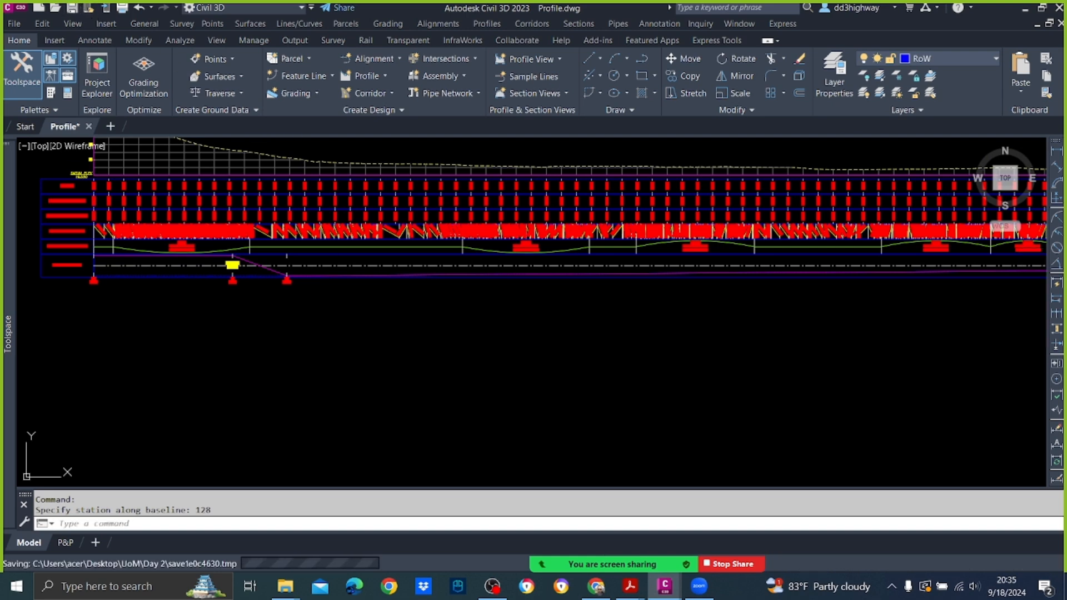
key("ctrl+s")
Step: Check the R = 450 curve against Table 9.2 of minimum radii for different superelevations in the Highway Design Theory PDF, and return to the drawing
scroll(528, 259, "up", 3)
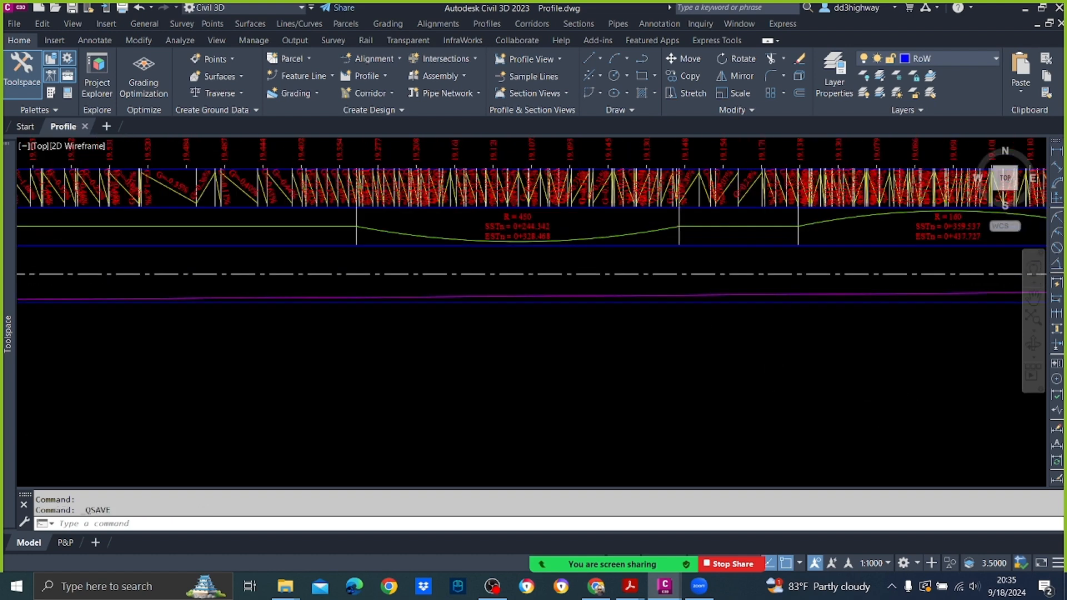
scroll(566, 293, "up", 3)
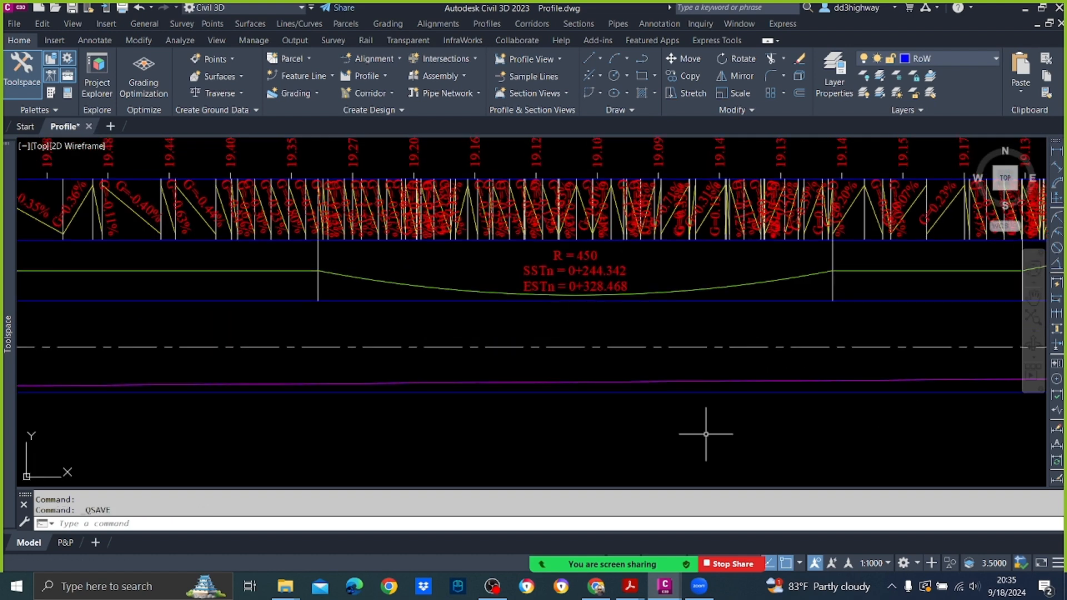
left_click(629, 586)
left_click(556, 531)
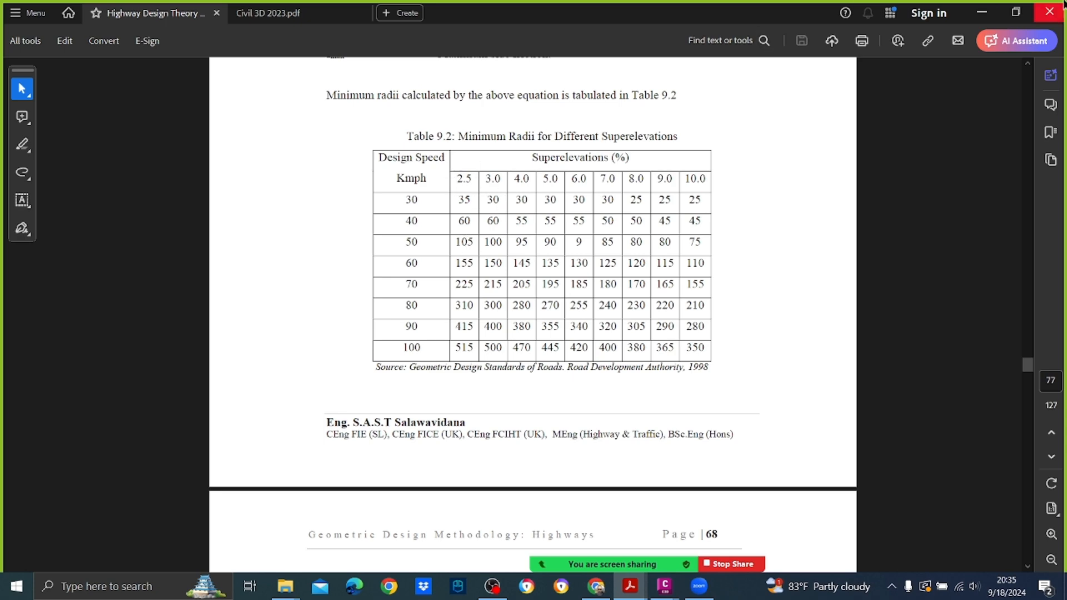
left_click(981, 11)
scroll(493, 333, "down", 3)
scroll(476, 338, "up", 3)
middle_click_drag(437, 327, 537, 333)
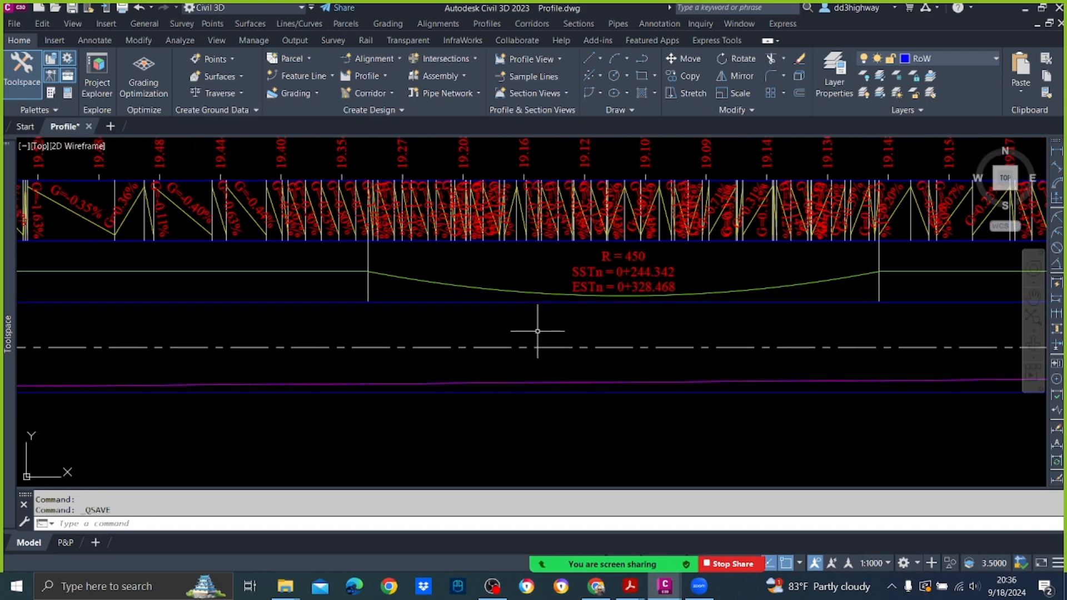
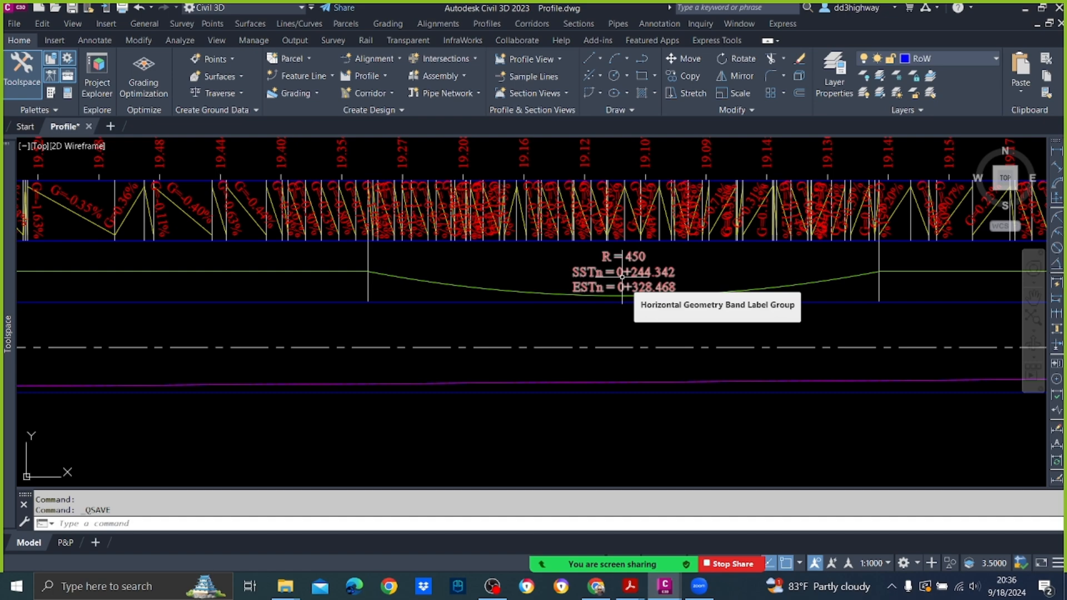
Step: Open the superelevation tabular editor for the DCL centerline alignment
scroll(345, 304, "down", 3)
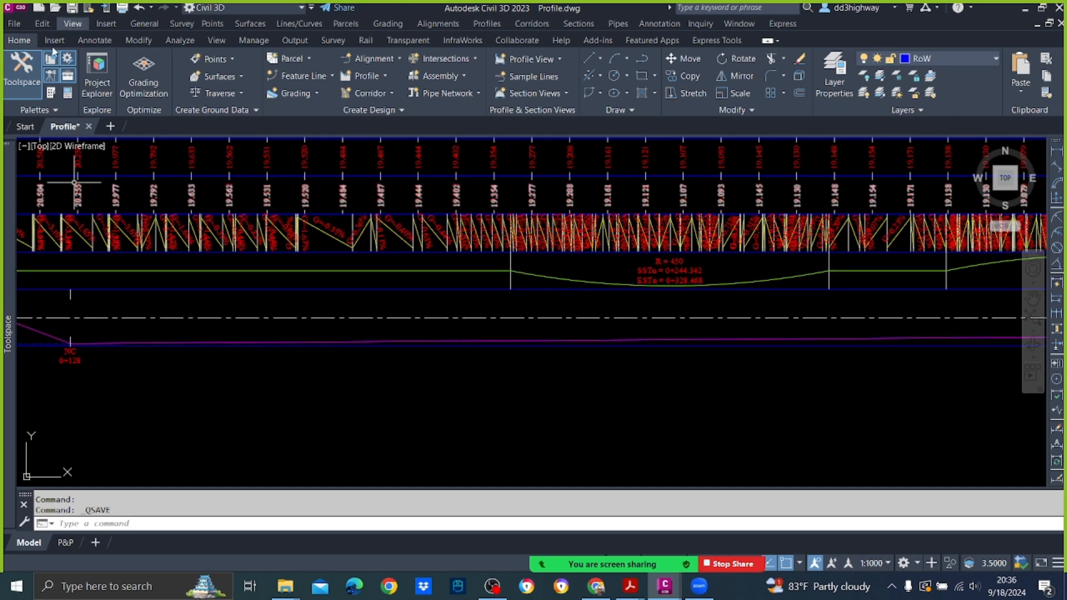
mouse_move(4, 253)
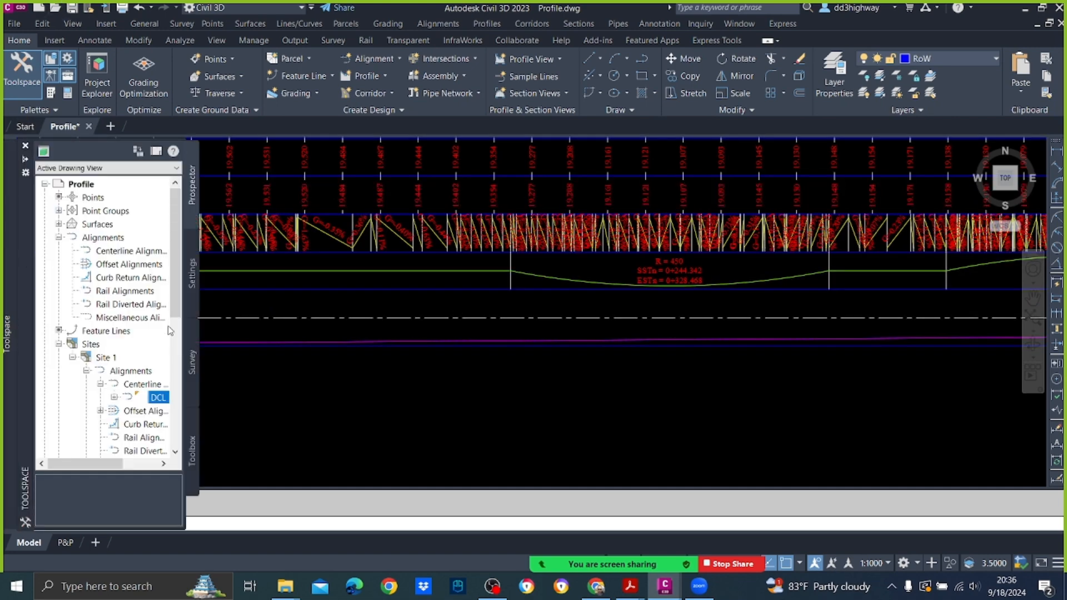
right_click(154, 400)
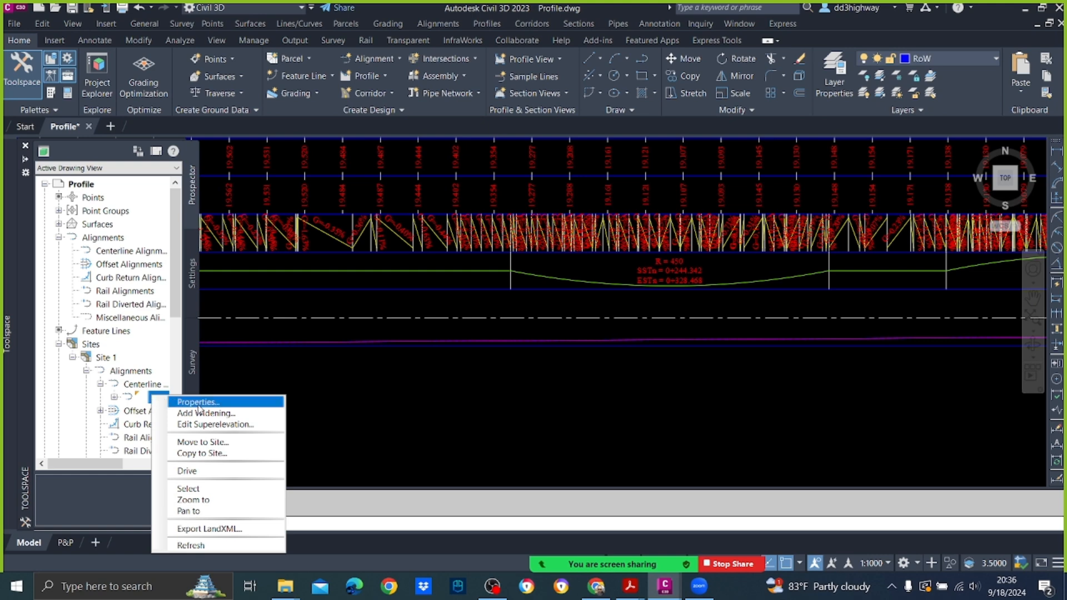
left_click(214, 424)
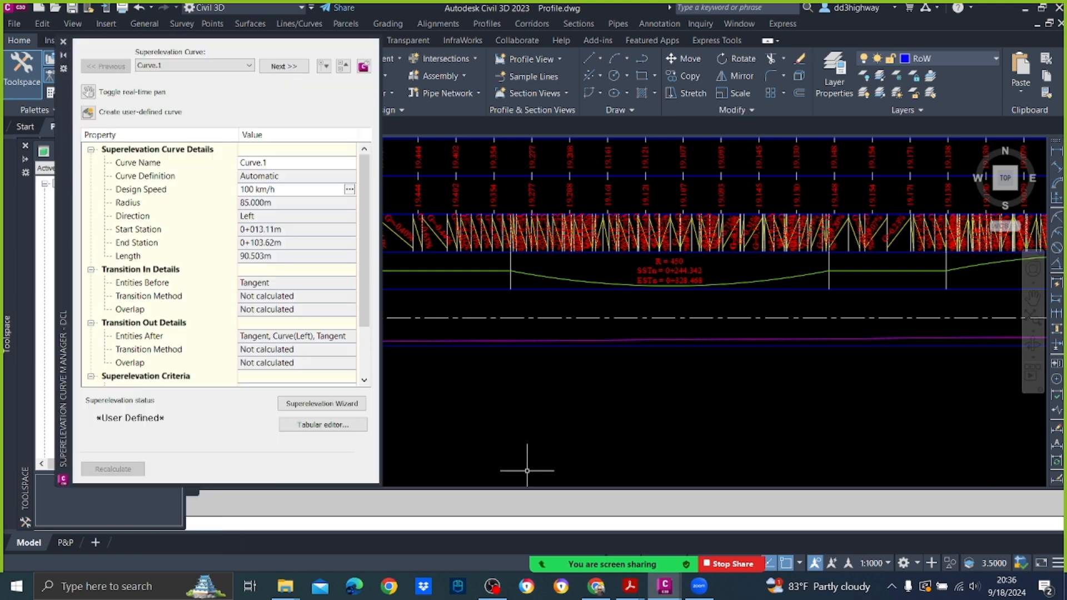
left_click(314, 426)
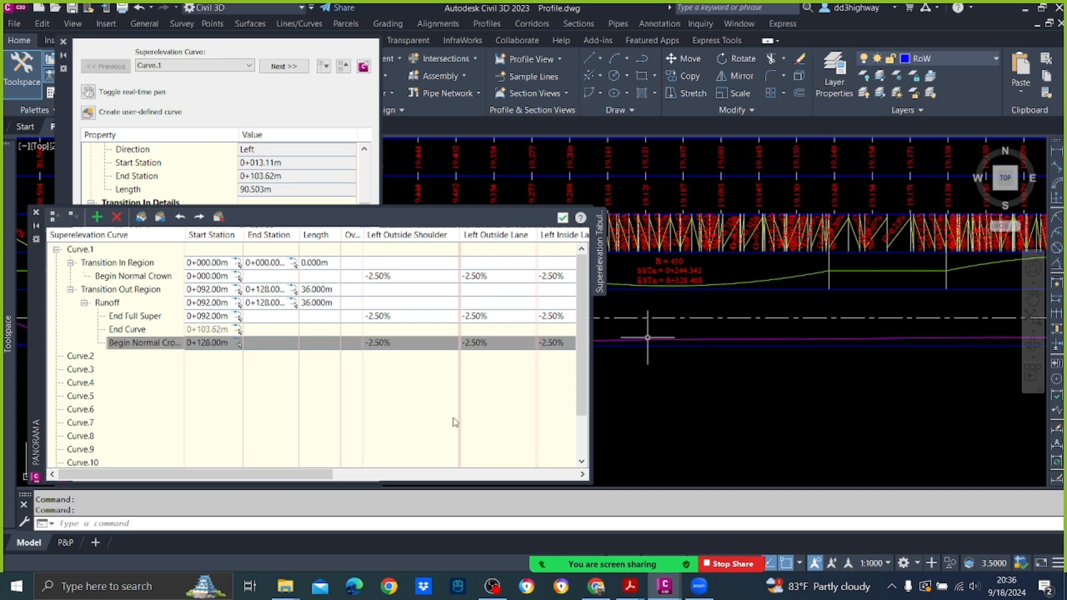
Step: Add a superelevation station at 220 to Curve.2 and expand its transition in region
left_click(86, 359)
right_click(86, 359)
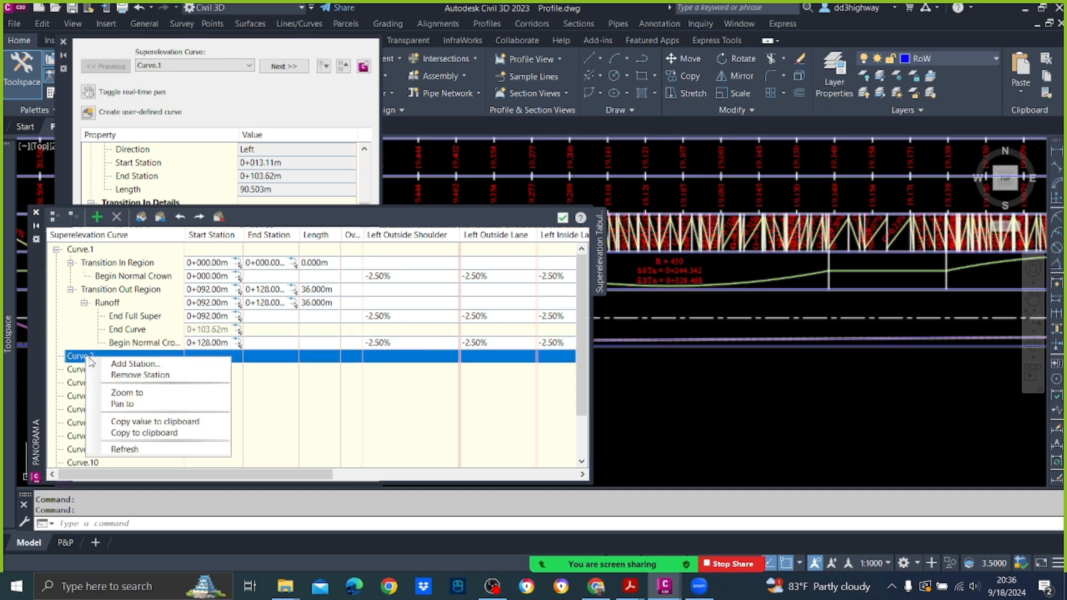
left_click(116, 365)
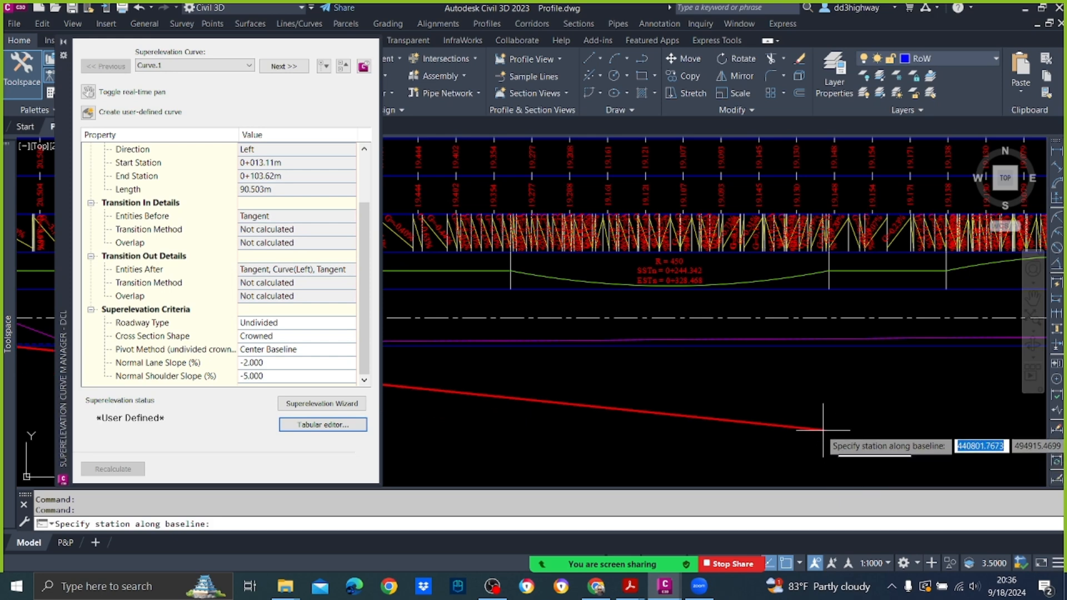
mouse_move(817, 428)
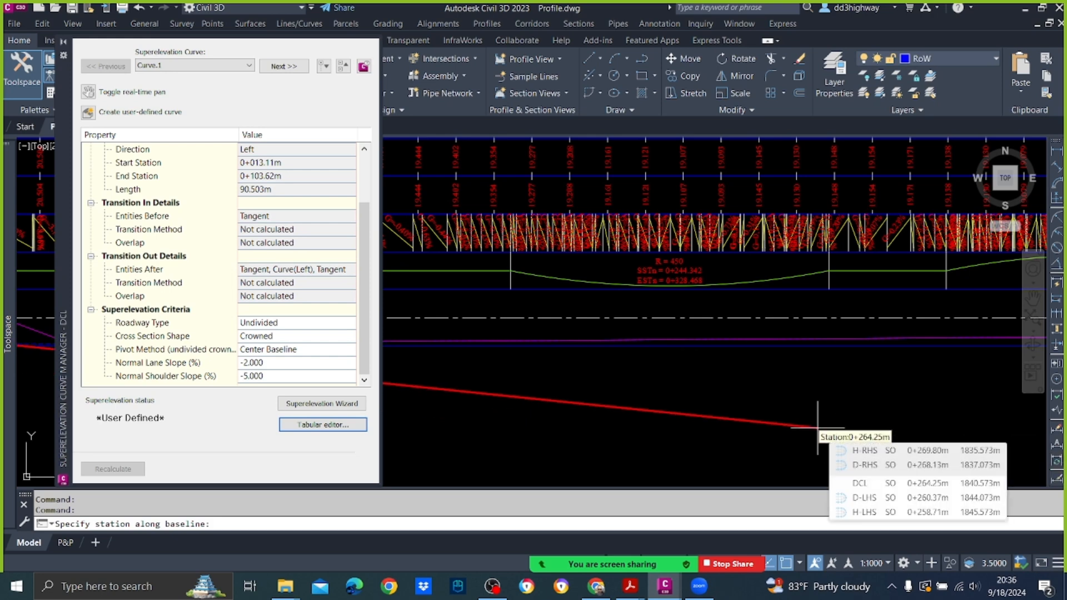
type("220")
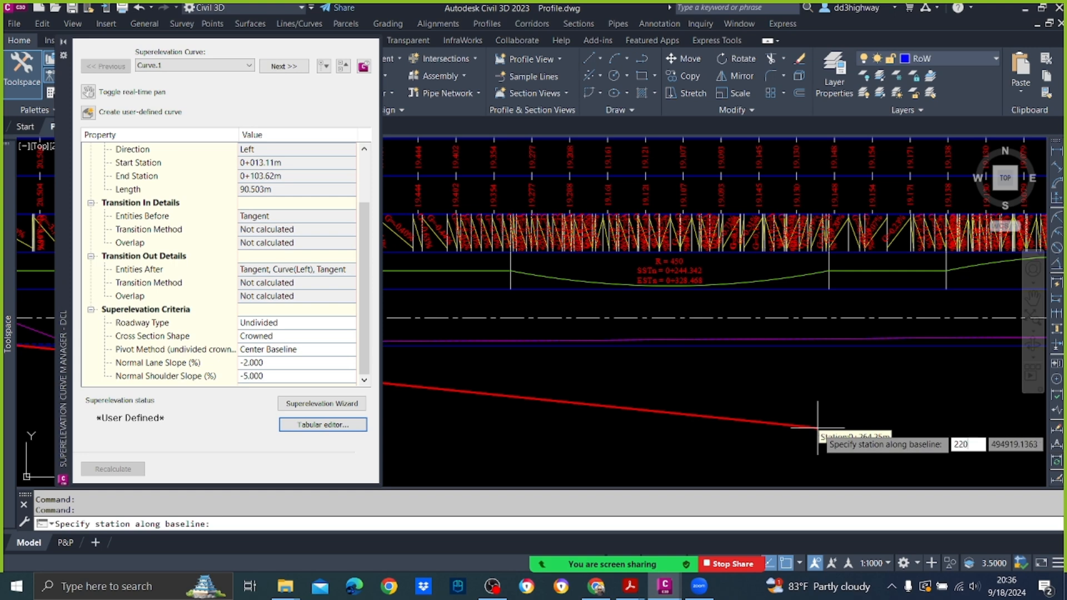
key("Return")
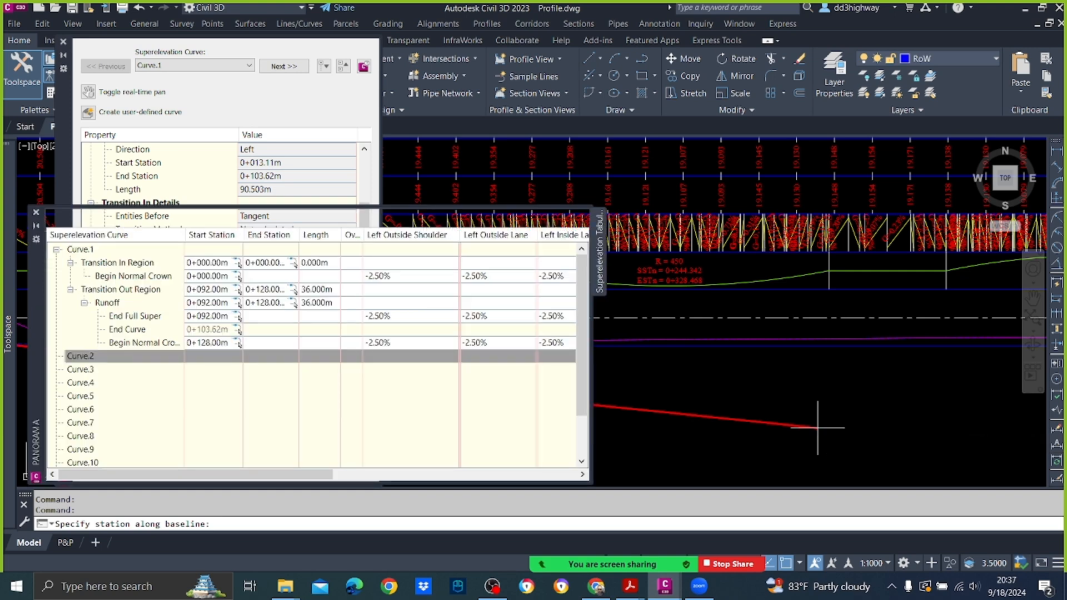
left_click(58, 356)
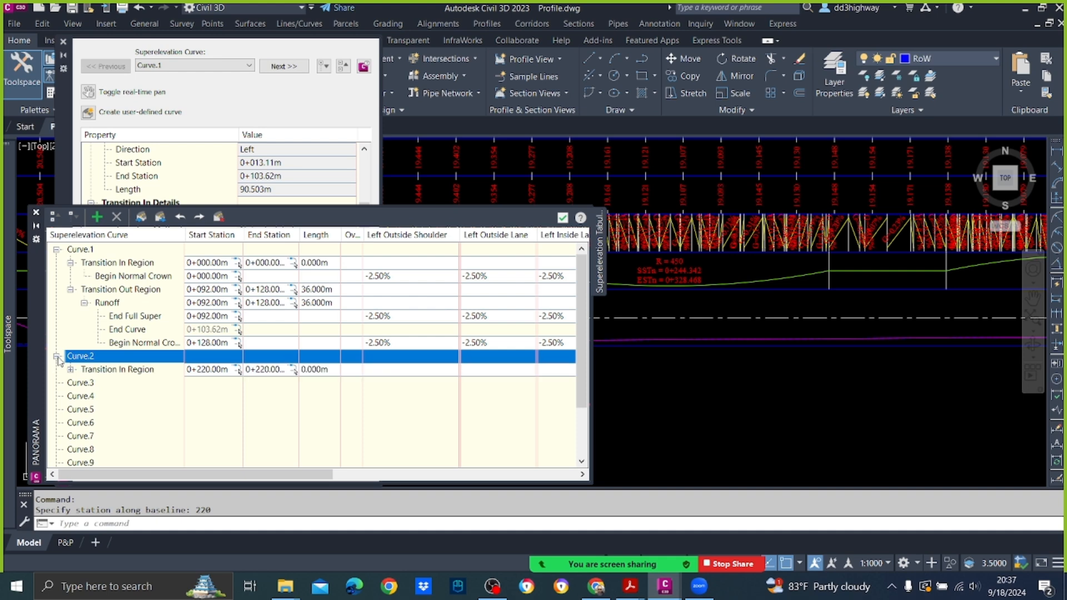
left_click(71, 369)
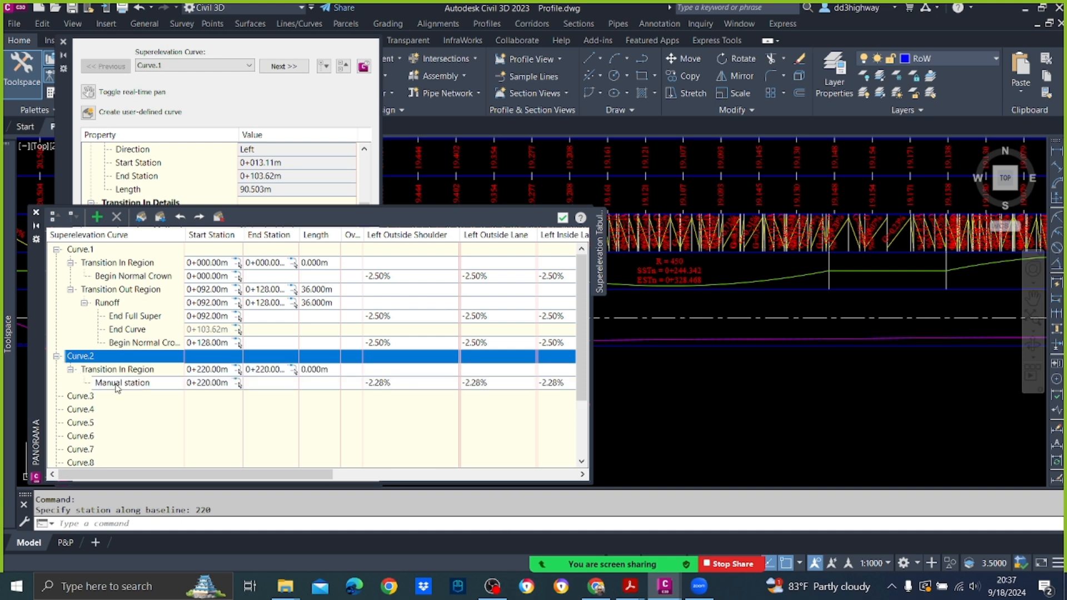
Step: Assign the End Normal Crown critical station type to Curve.2's manual station, then close and reopen the tabular editor
left_click(117, 383)
right_click(117, 383)
mouse_move(223, 423)
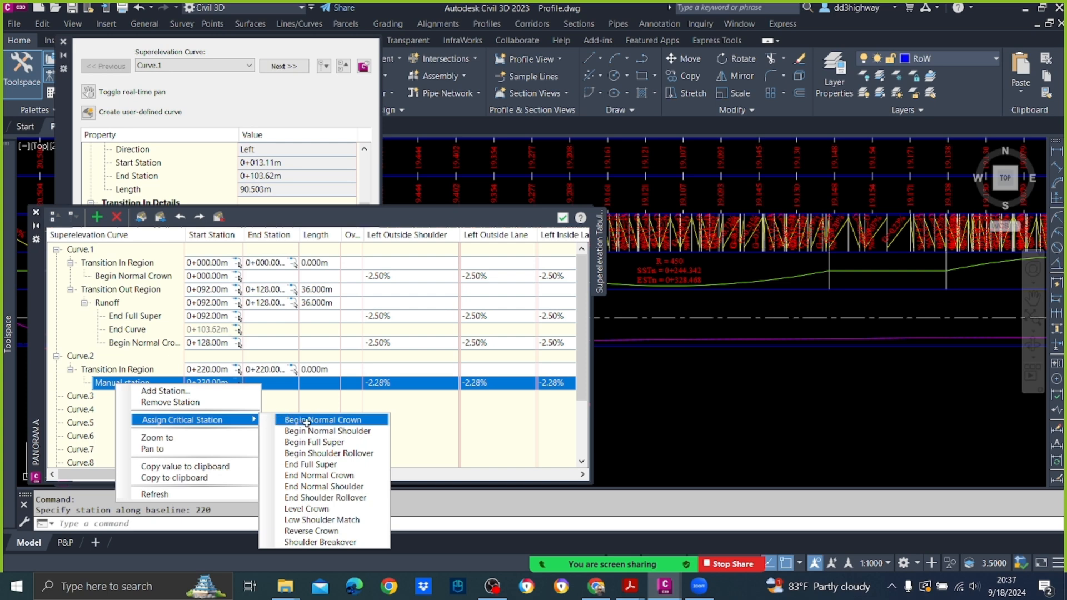
left_click(325, 475)
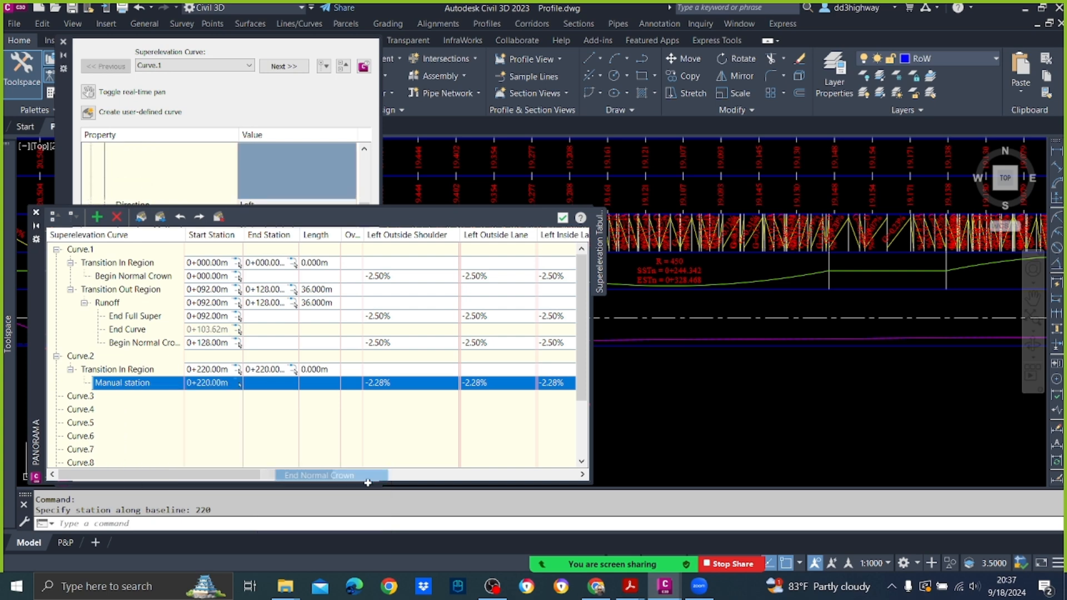
left_click(561, 214)
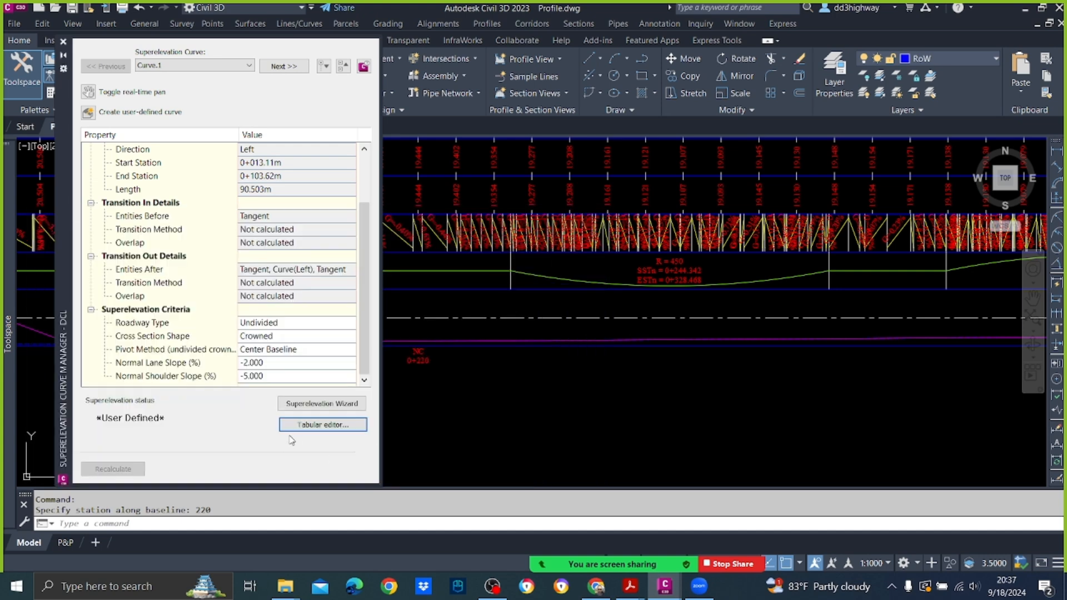
left_click(340, 425)
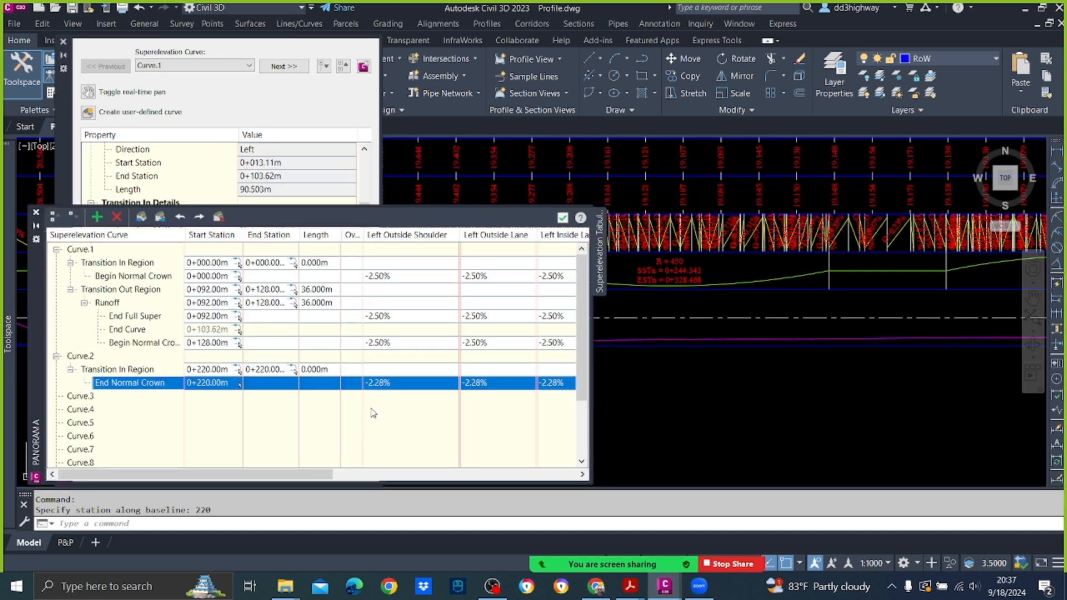
Step: Add a superelevation station at 1179.68, near the alignment's end, to Curve.13 and expand that curve's entries
left_click_drag(314, 475, 340, 478)
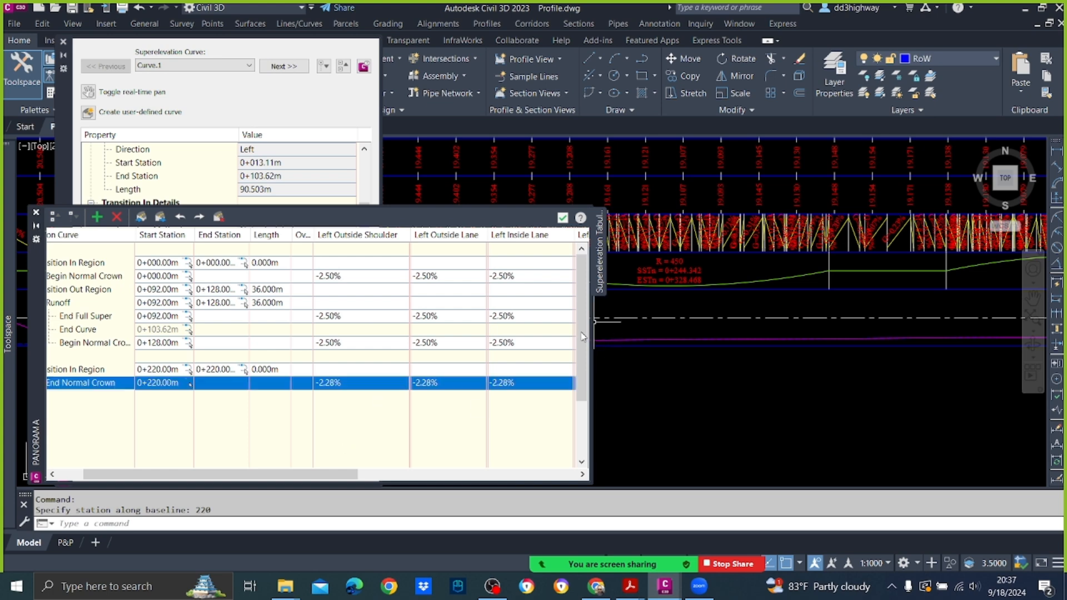
left_click_drag(579, 336, 579, 459)
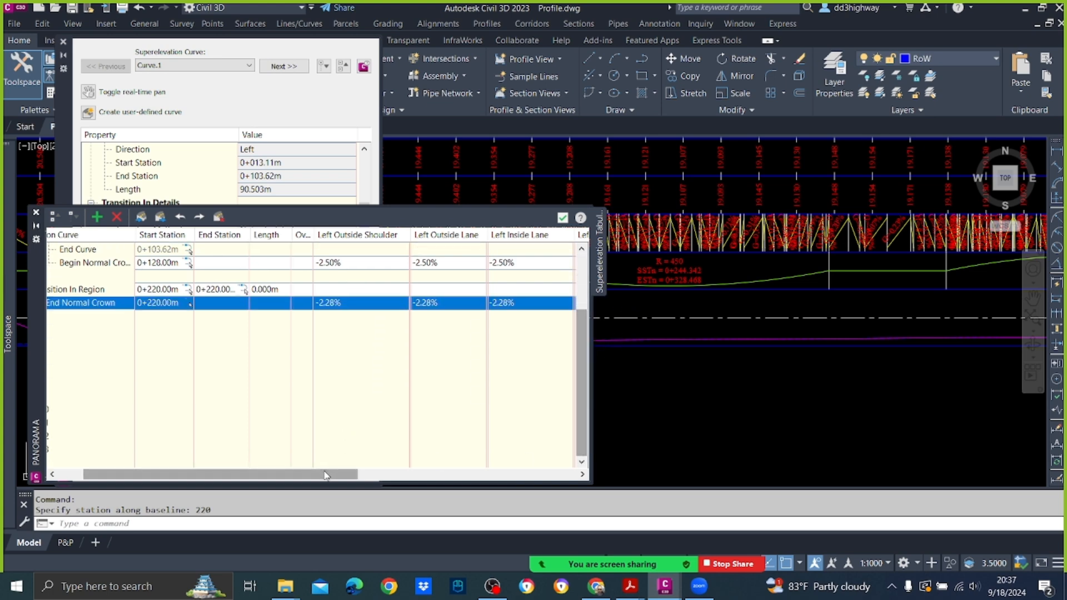
left_click_drag(328, 475, 234, 478)
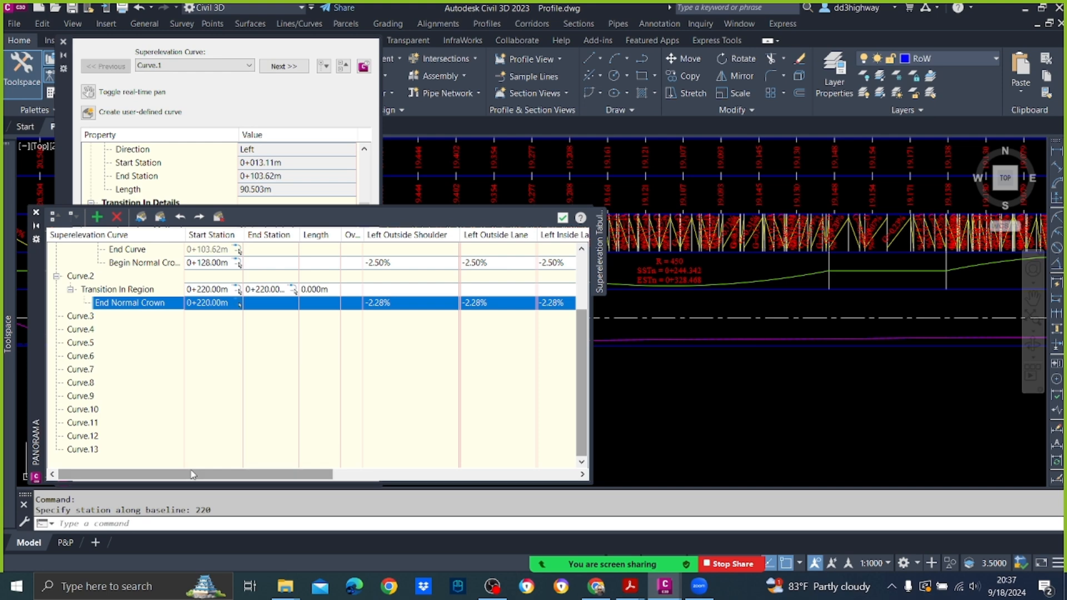
scroll(887, 305, "down", 5)
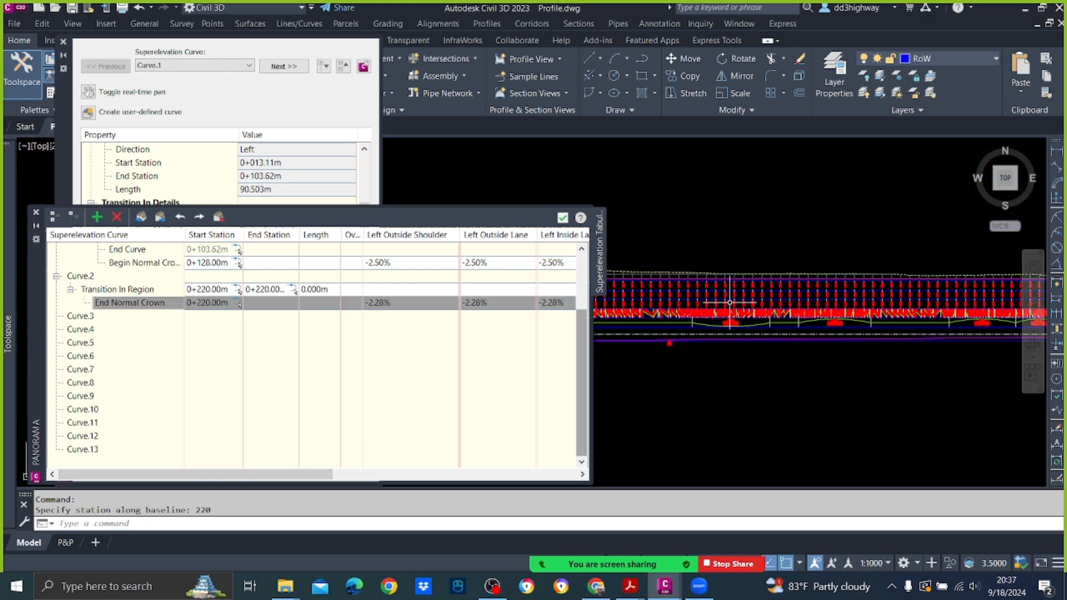
middle_click_drag(856, 329, 624, 368)
scroll(682, 330, "up", 5)
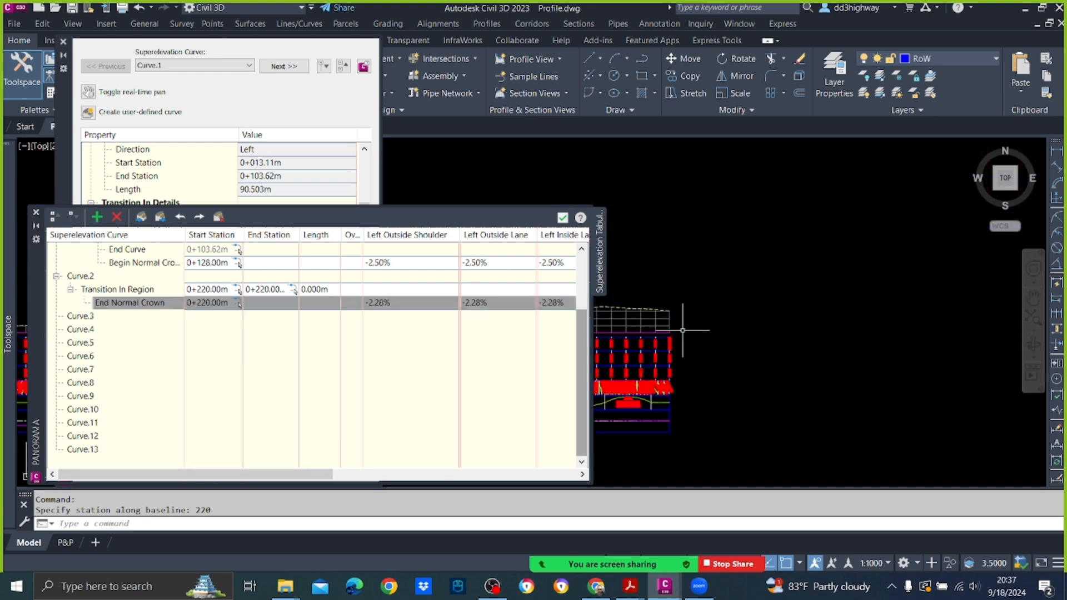
scroll(678, 393, "up", 6)
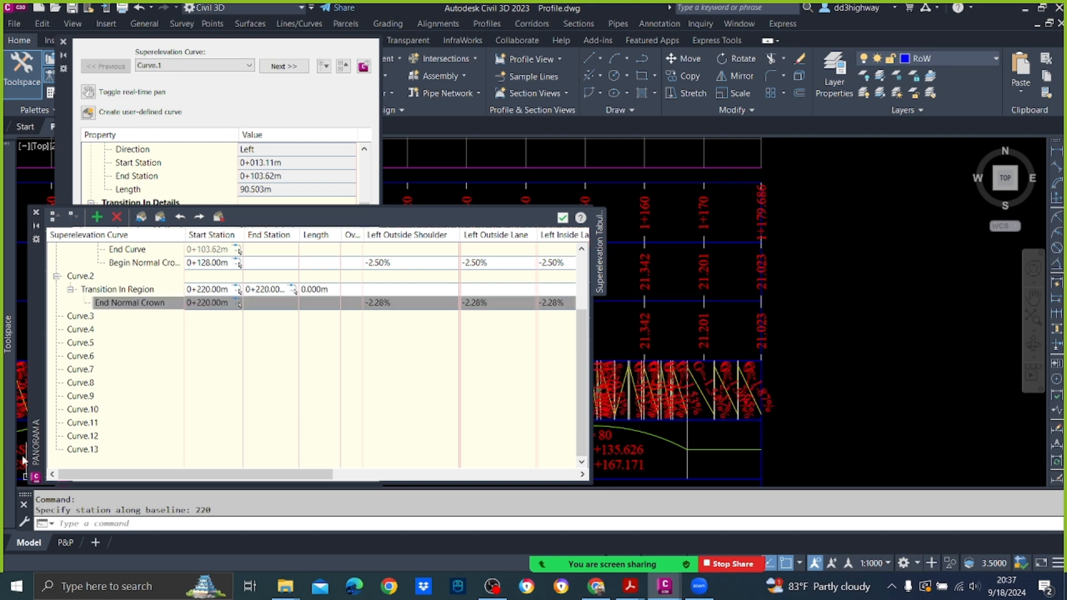
mouse_move(8, 334)
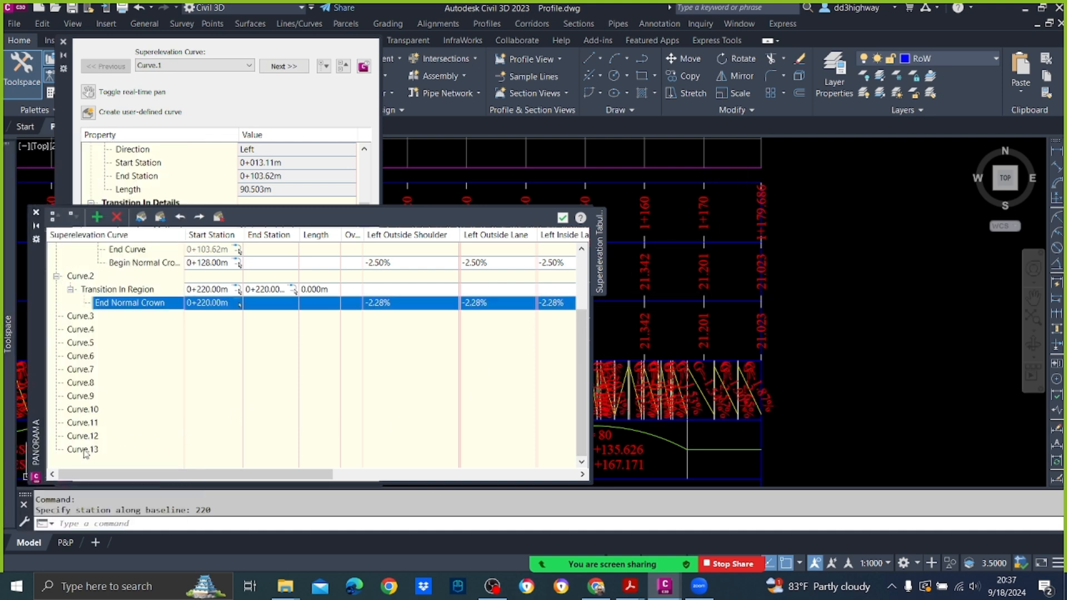
right_click(85, 452)
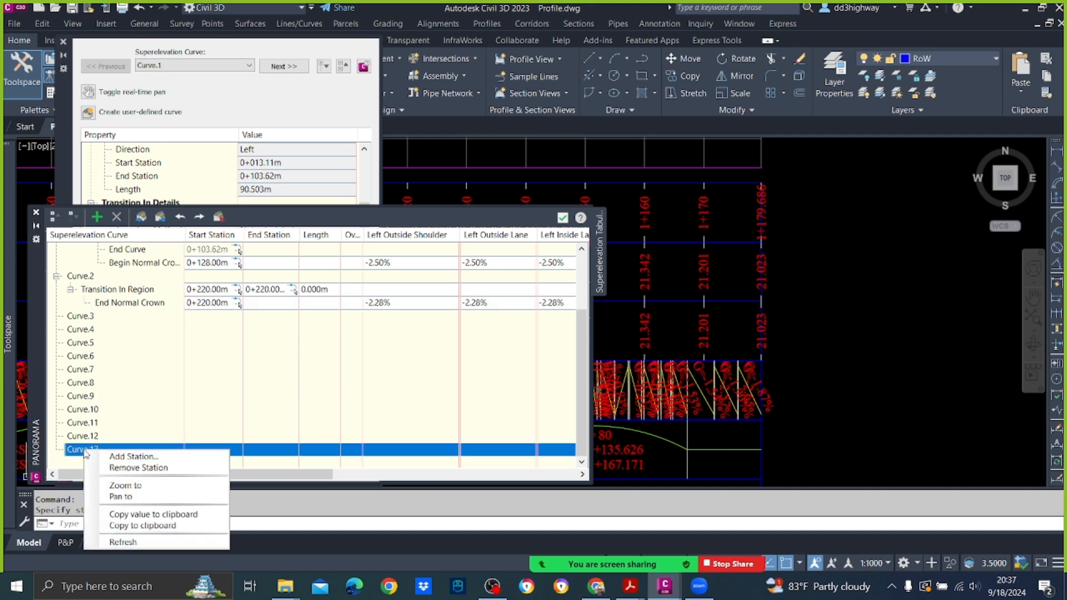
left_click(131, 455)
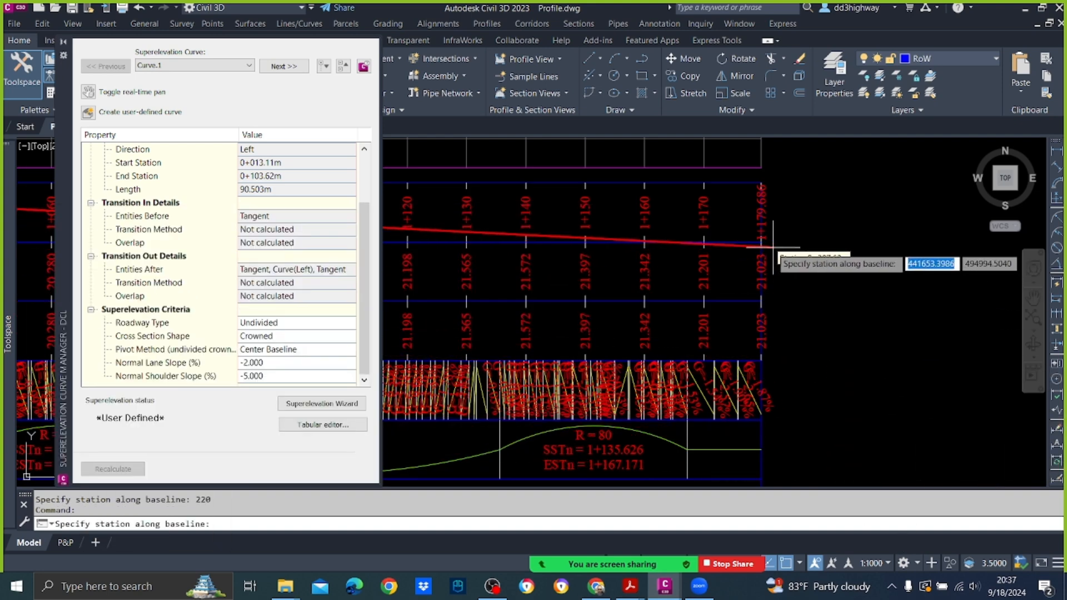
type("11")
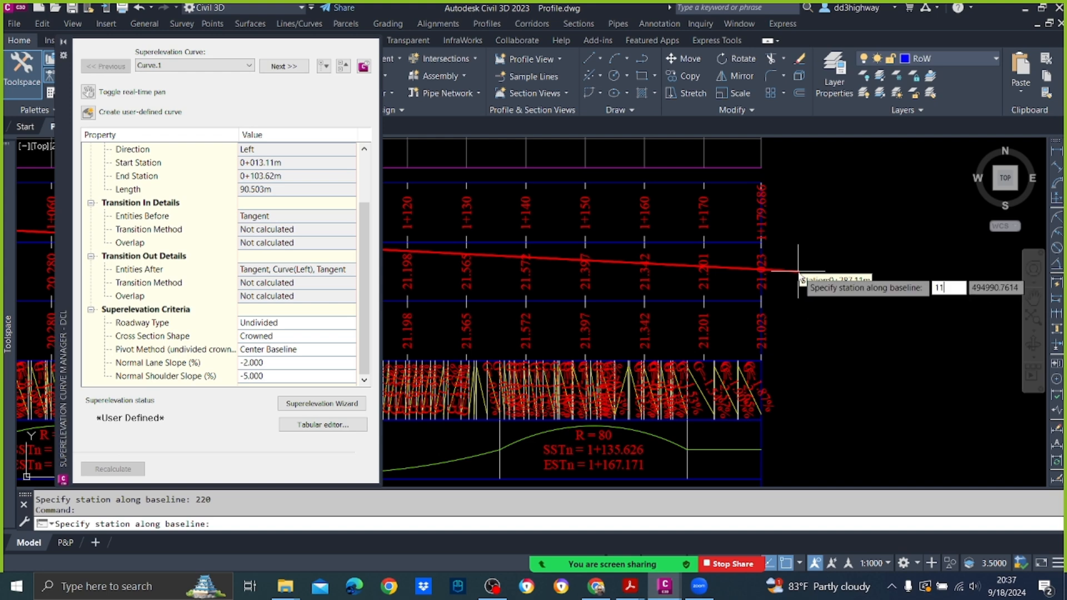
type("79.68")
key("Return")
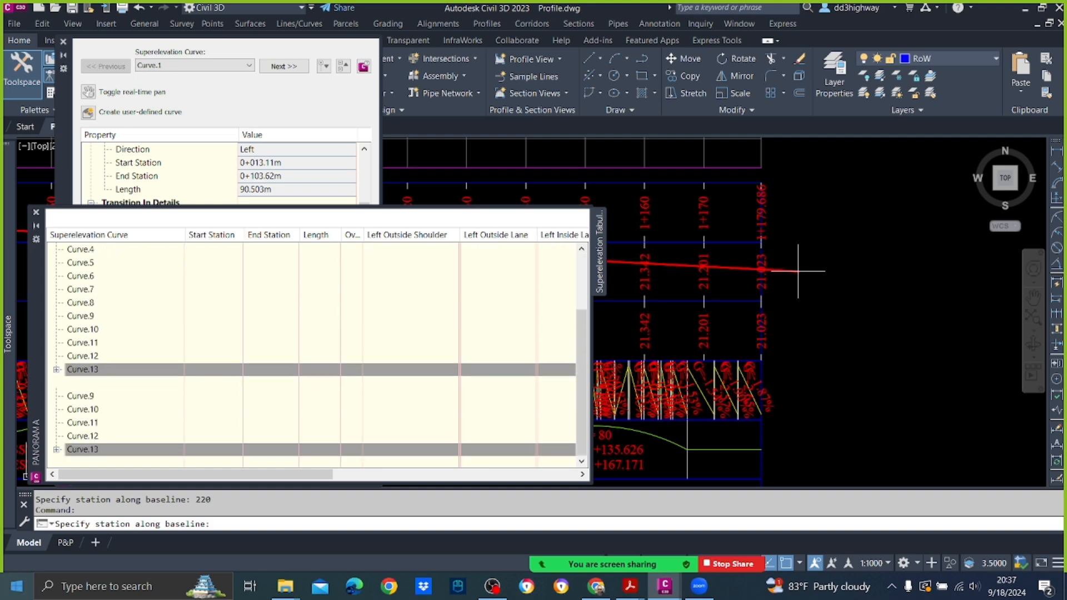
left_click(71, 451)
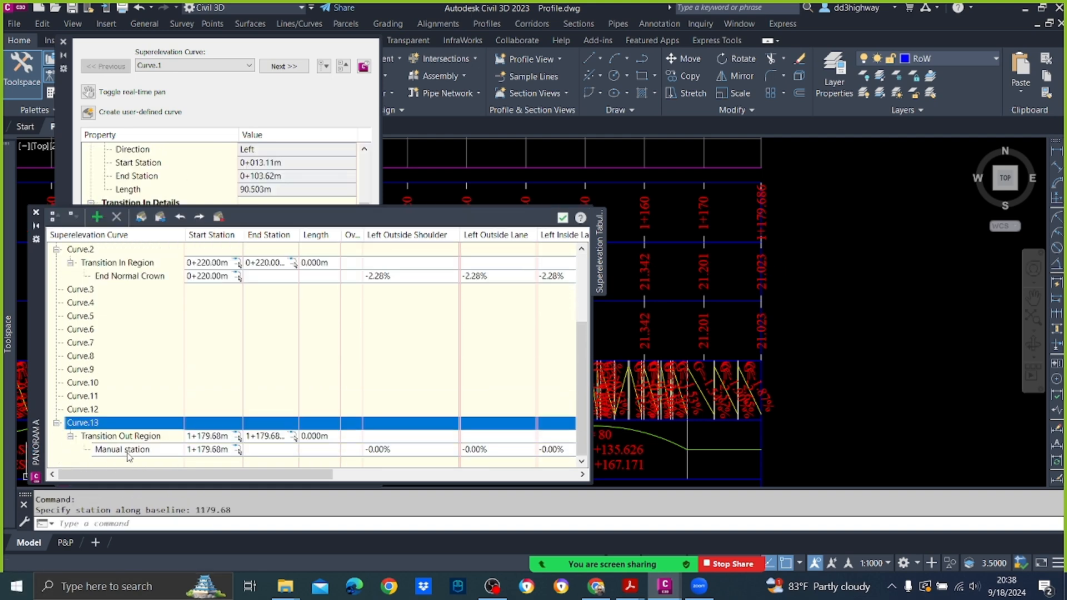
Step: Assign the End Normal Crown critical station type to Curve.13's manual station and reload the tabular editor
right_click(140, 452)
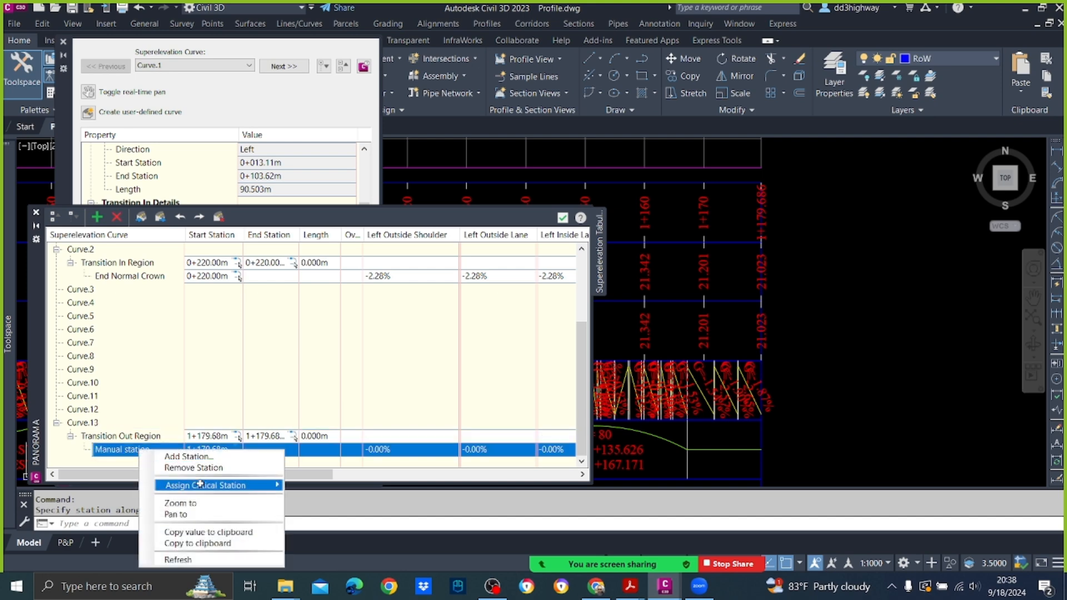
mouse_move(267, 486)
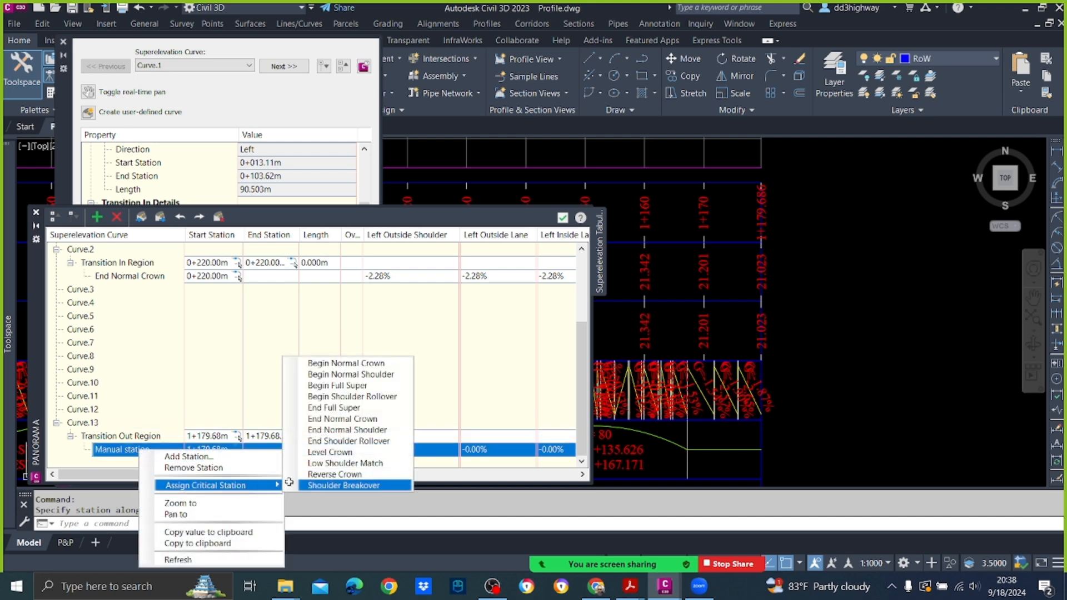
left_click(385, 418)
left_click(414, 450)
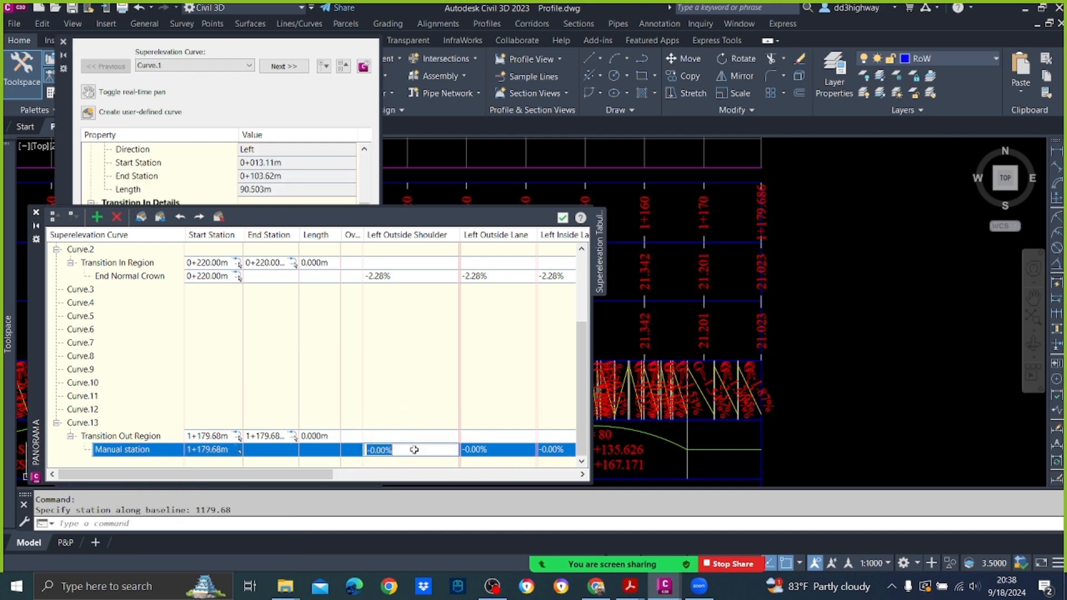
key("BackSpace")
left_click(505, 432)
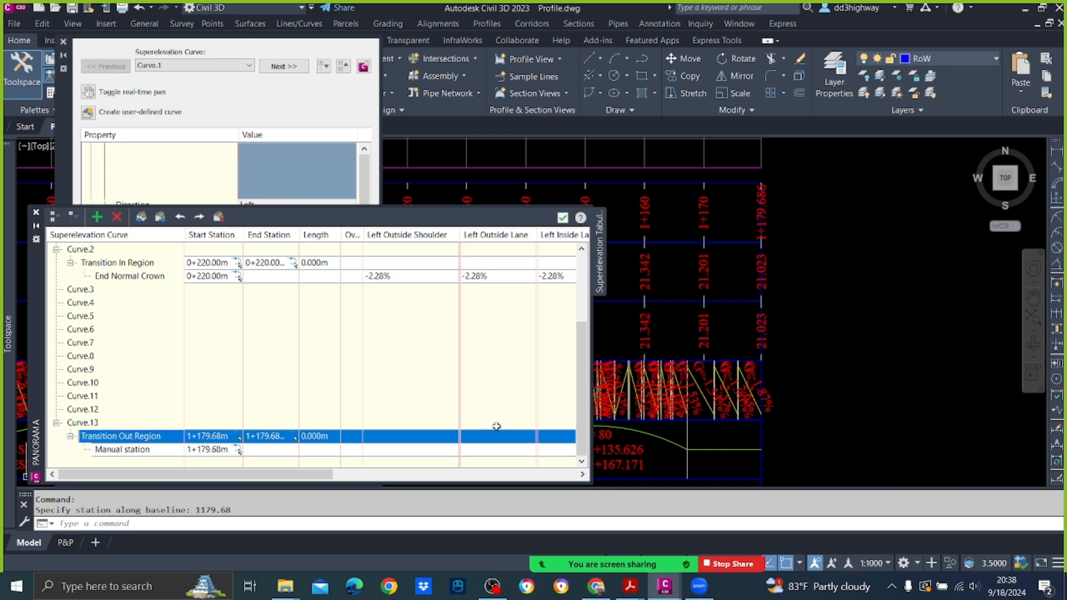
left_click(567, 218)
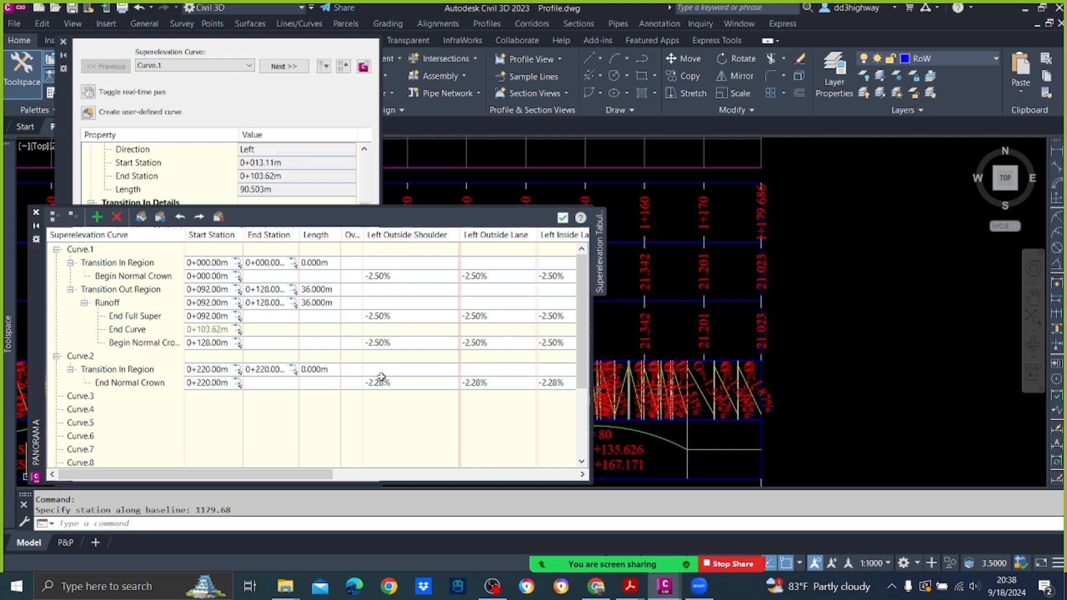
Step: Set all left shoulder and lane slopes of Curve.13's End Normal Crown station to -2.50%
left_click(386, 448)
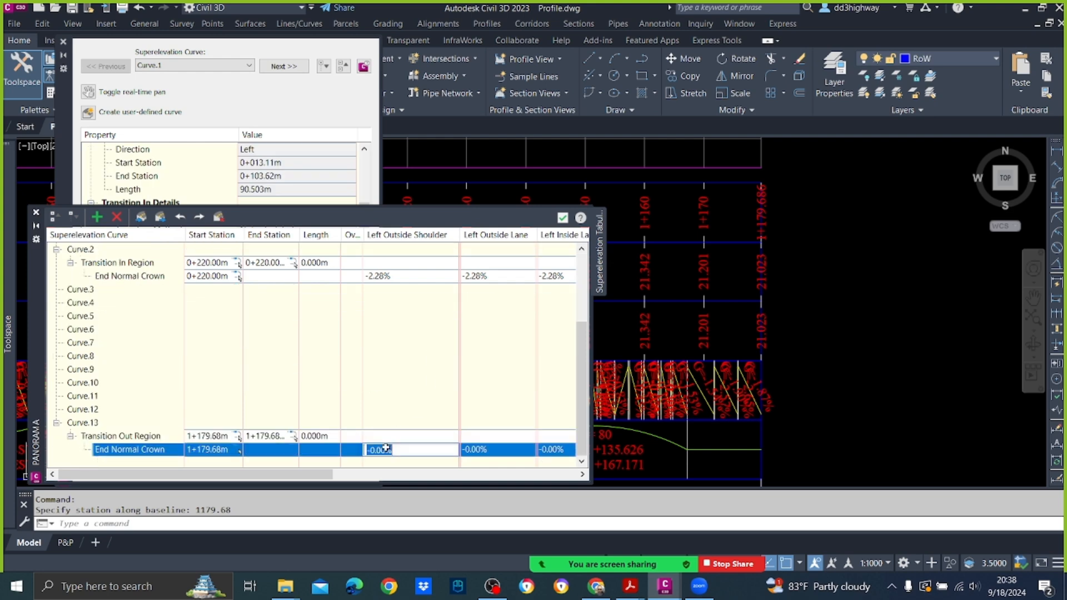
key("BackSpace")
left_click_drag(388, 450, 335, 441)
left_click(495, 450)
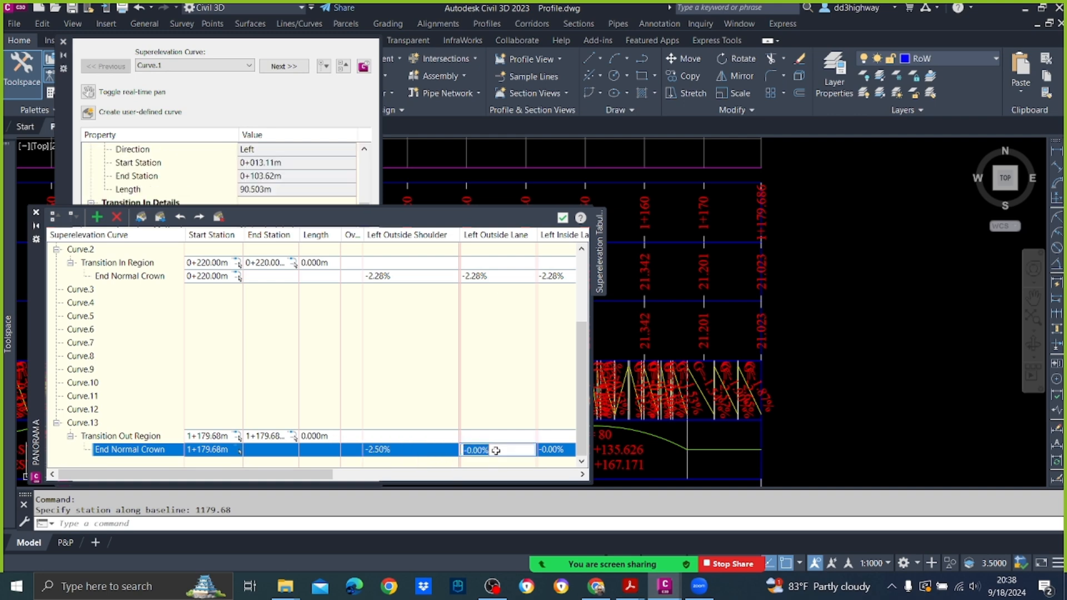
type("-2.50%")
left_click(556, 451)
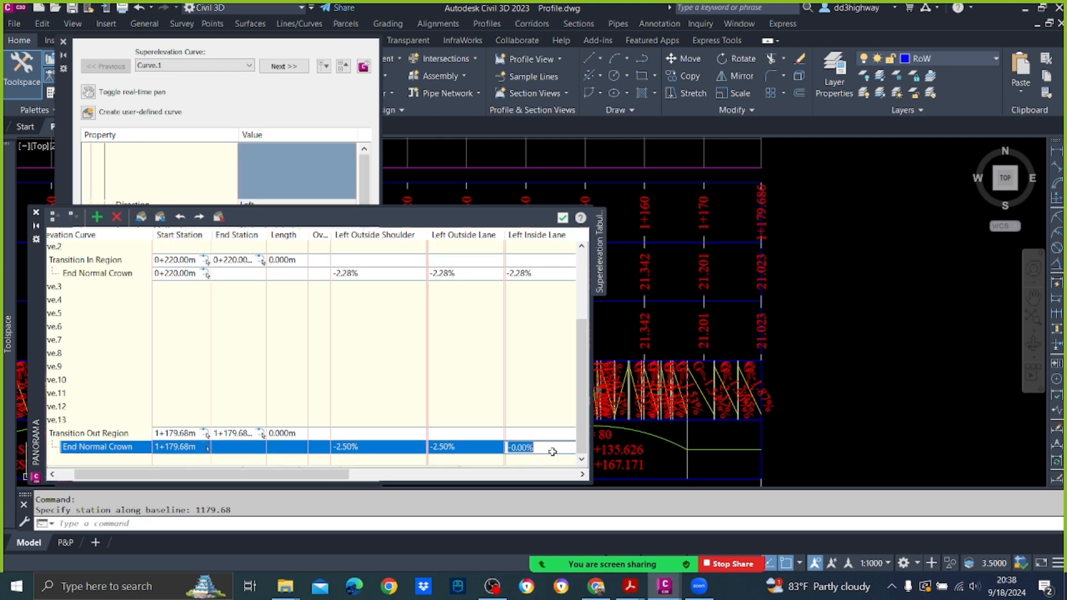
type("-2.50%")
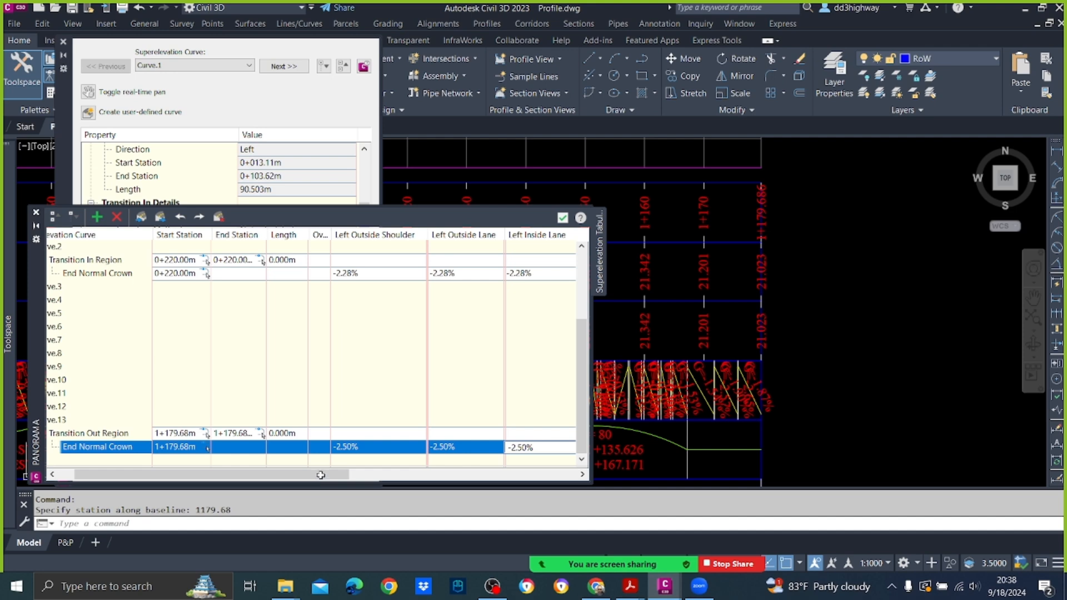
left_click_drag(321, 475, 485, 482)
left_click(334, 449)
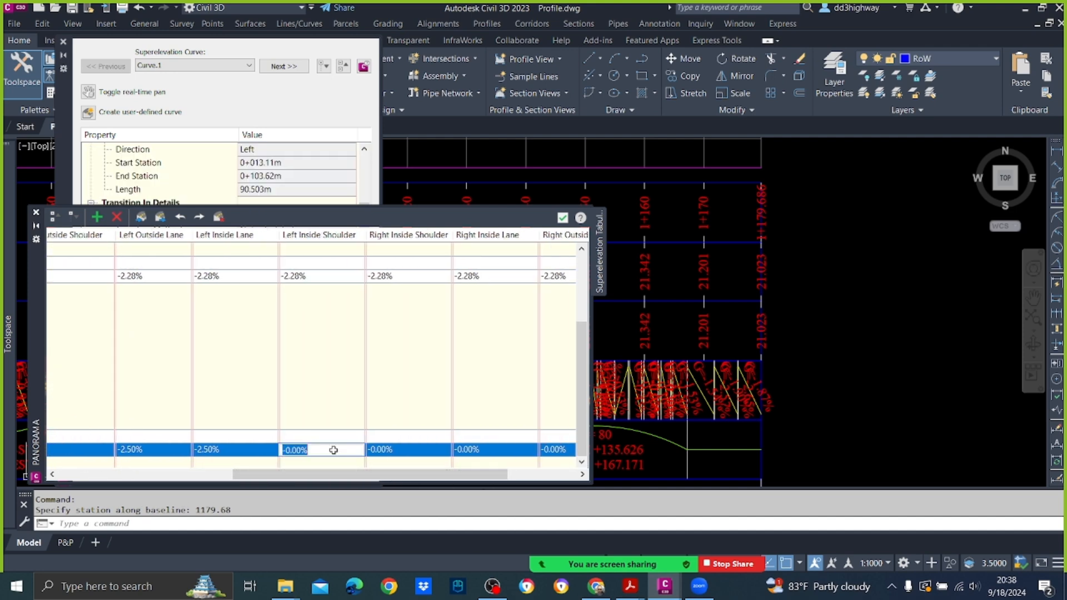
type("-2.50%")
Step: Set all right shoulder and lane slopes of Curve.13's End Normal Crown station to -2.50%
left_click(399, 450)
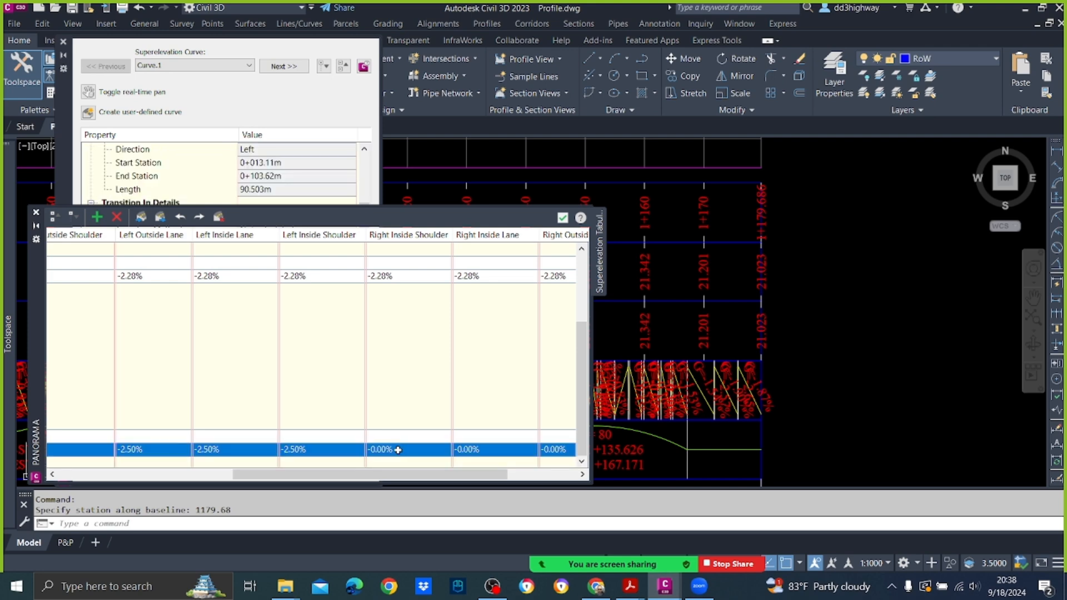
type("-2.50%")
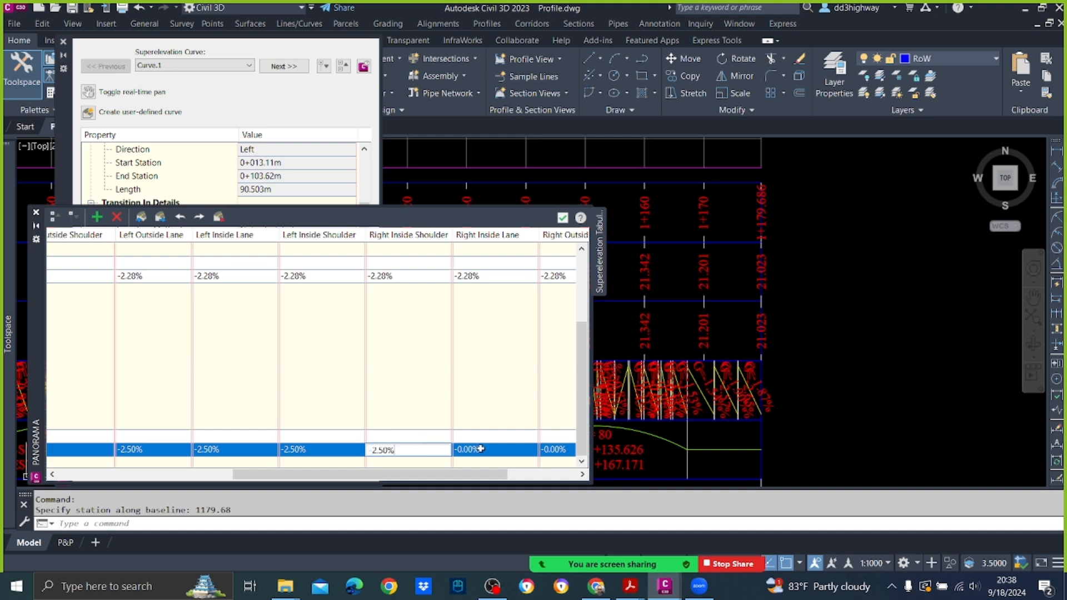
left_click(476, 449)
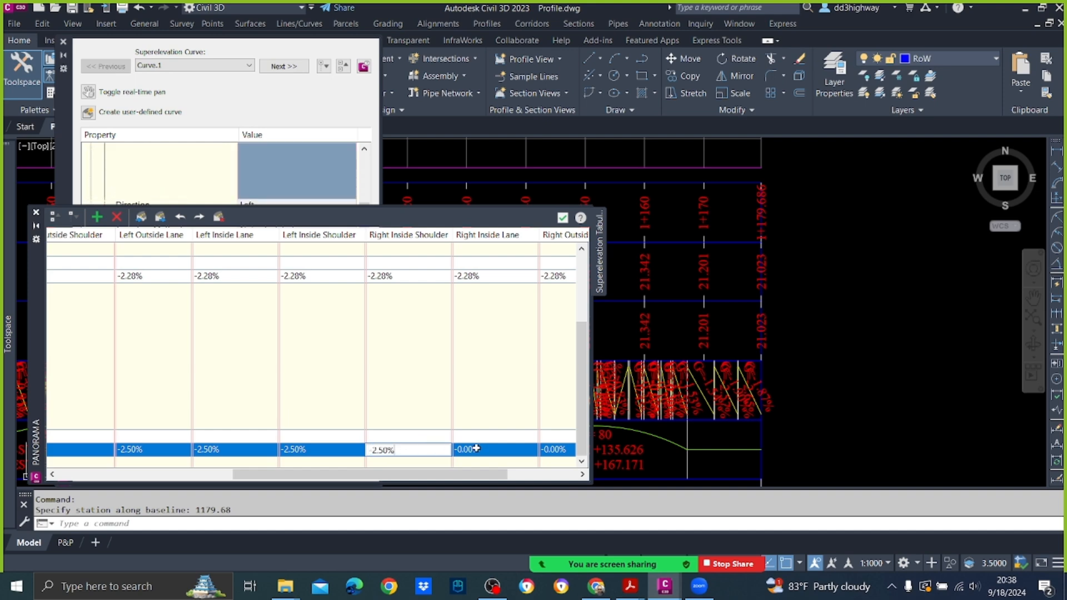
type("-2.50%")
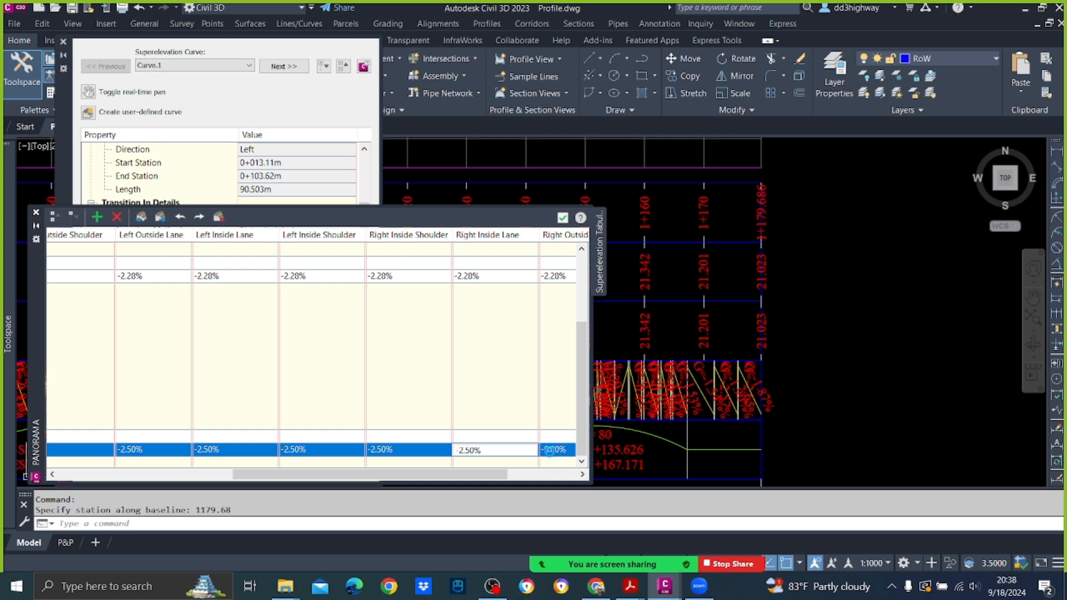
left_click(549, 450)
type("-2.50%")
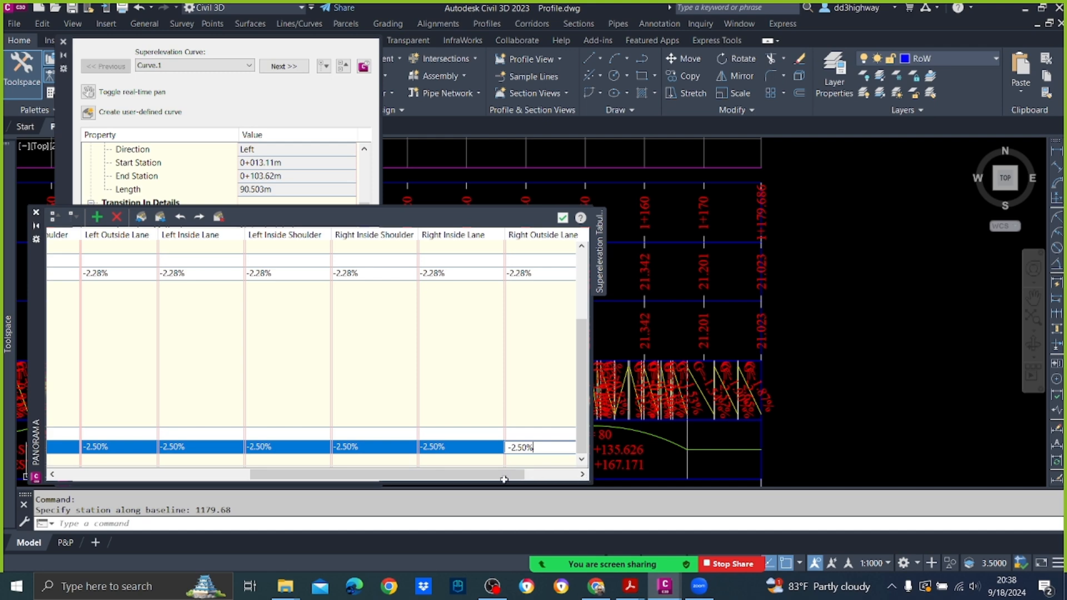
left_click_drag(503, 478, 557, 478)
left_click(528, 449)
type("-2.50%")
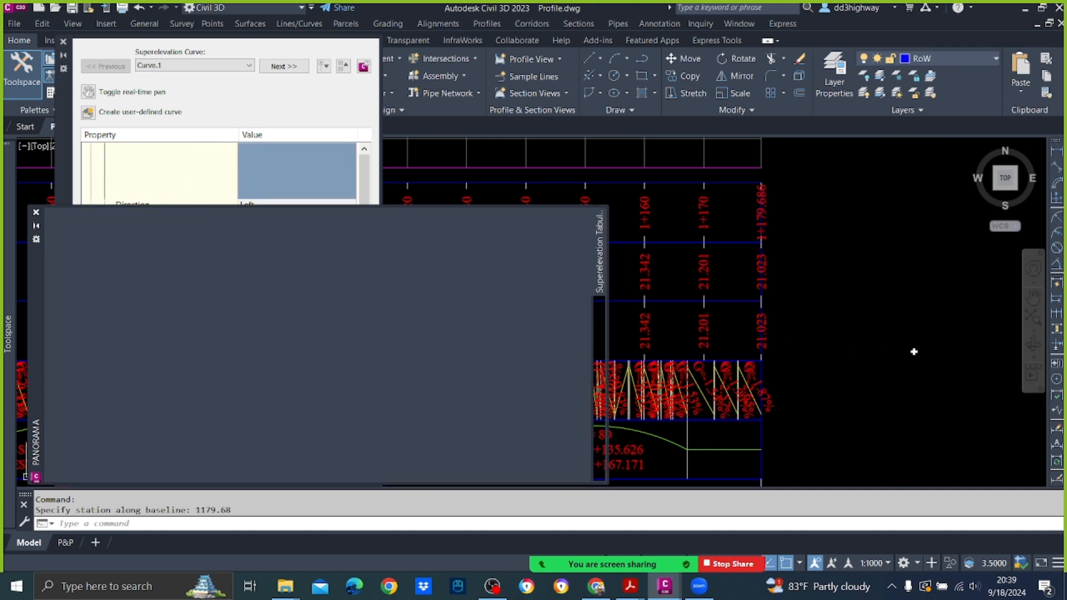
Step: Reopen the superelevation tabular editor and remove Curve.2's End Normal Crown station at 0+220
scroll(881, 342, "down", 2)
left_click(876, 341)
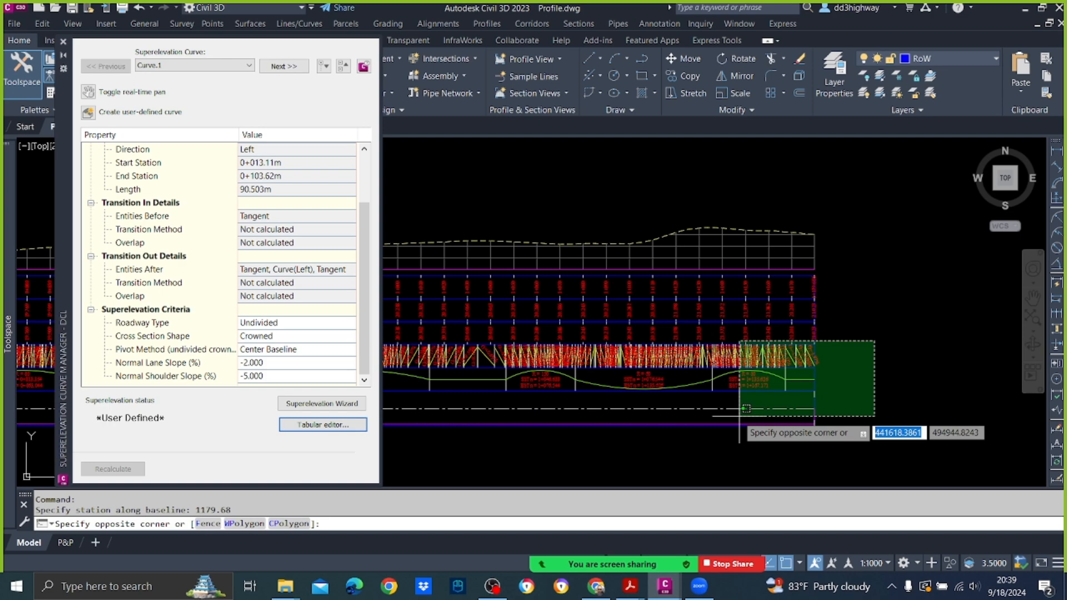
left_click(940, 348)
scroll(828, 416, "up", 1)
scroll(814, 373, "down", 4)
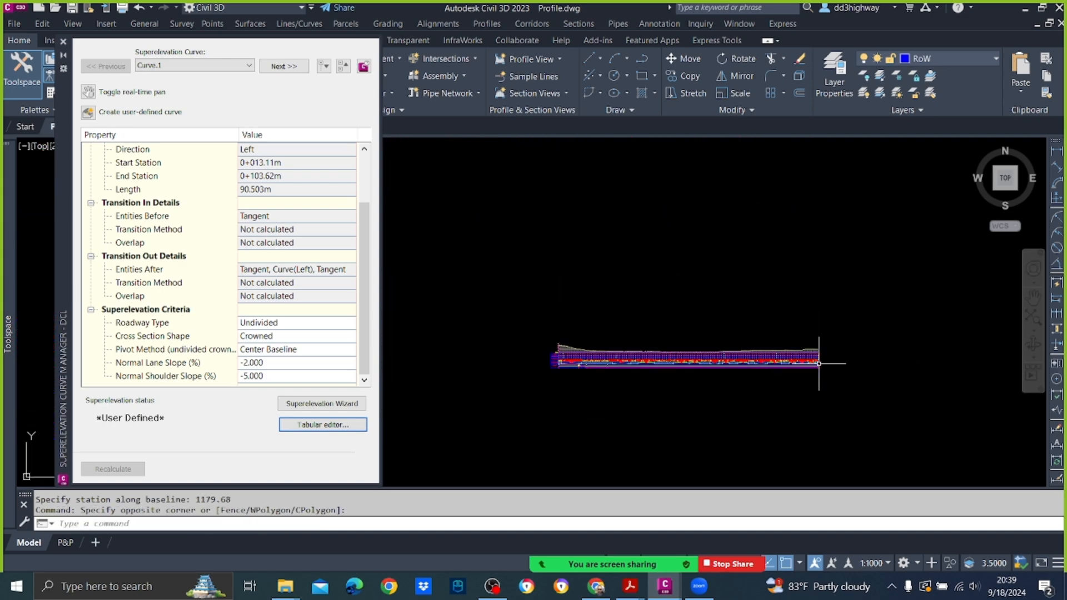
scroll(582, 354, "up", 2)
scroll(581, 354, "up", 5)
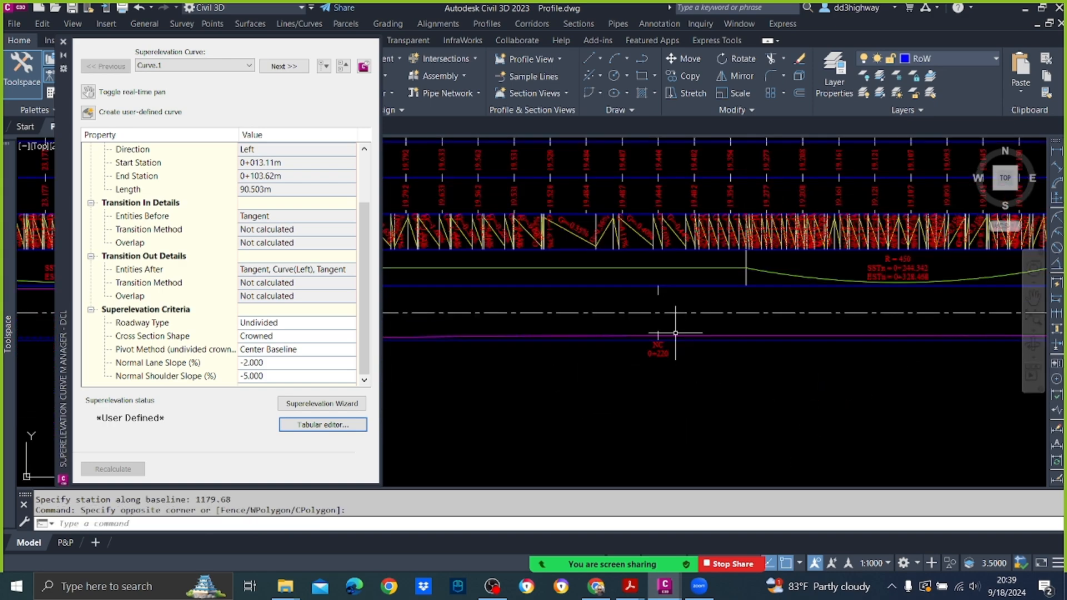
left_click(322, 424)
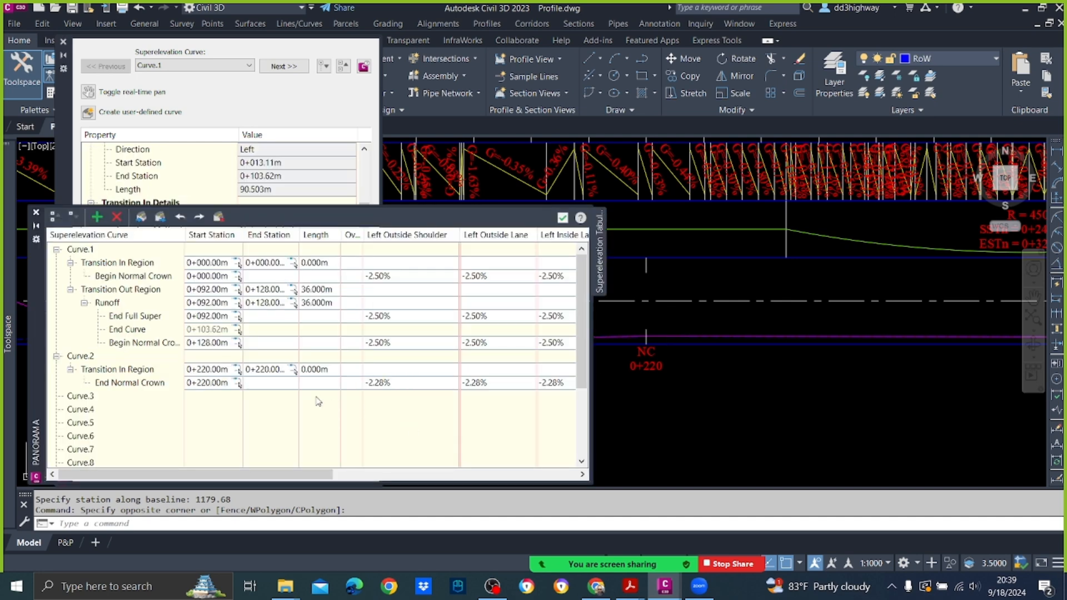
right_click(138, 385)
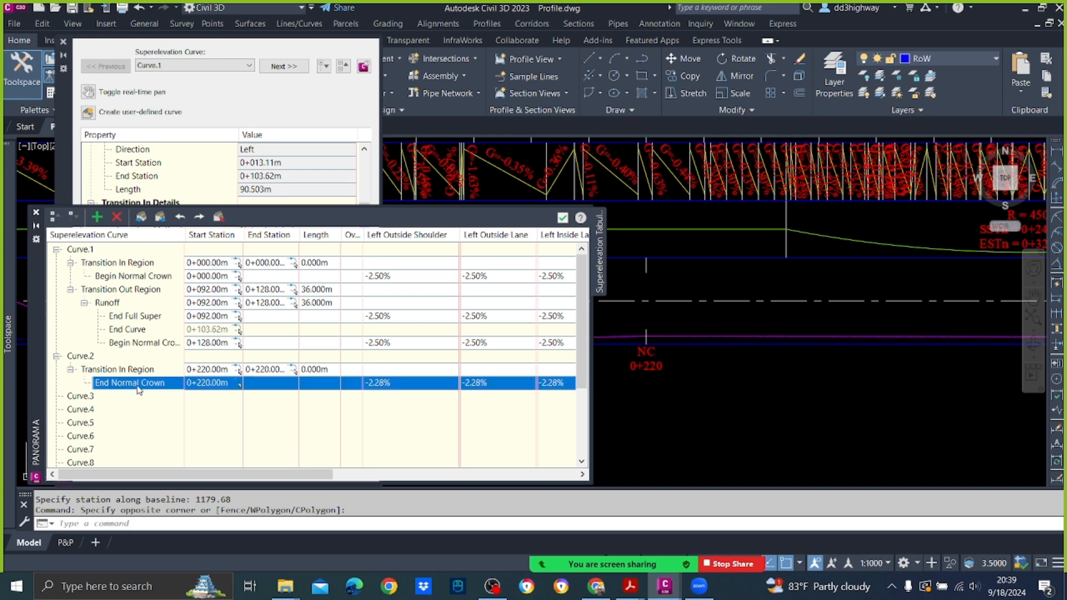
left_click(193, 404)
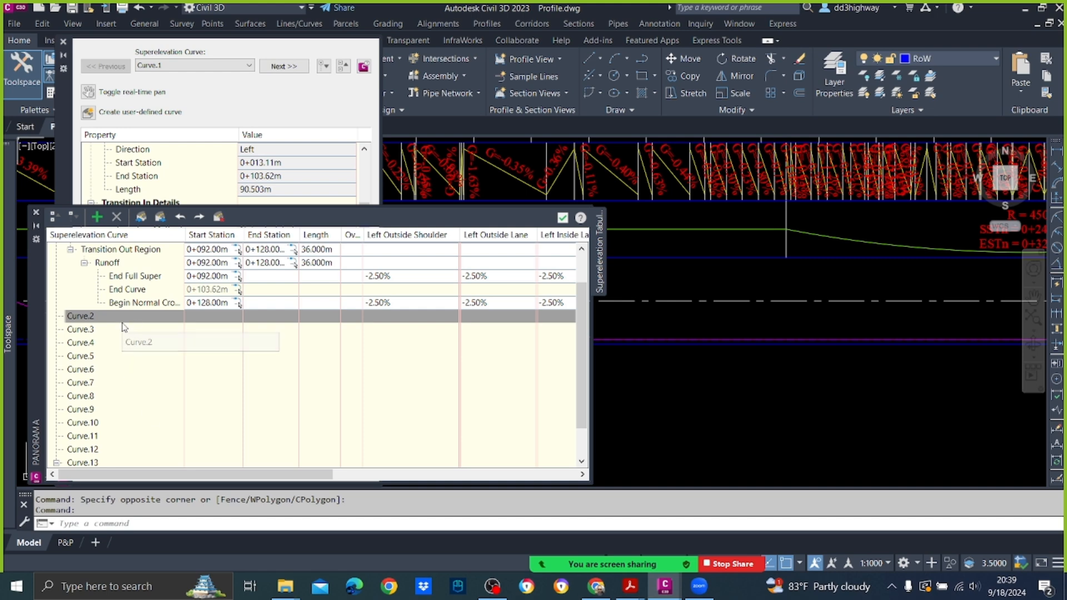
Step: Add a new superelevation station at 220 to Curve.2 and expand the curve's entries
right_click(89, 319)
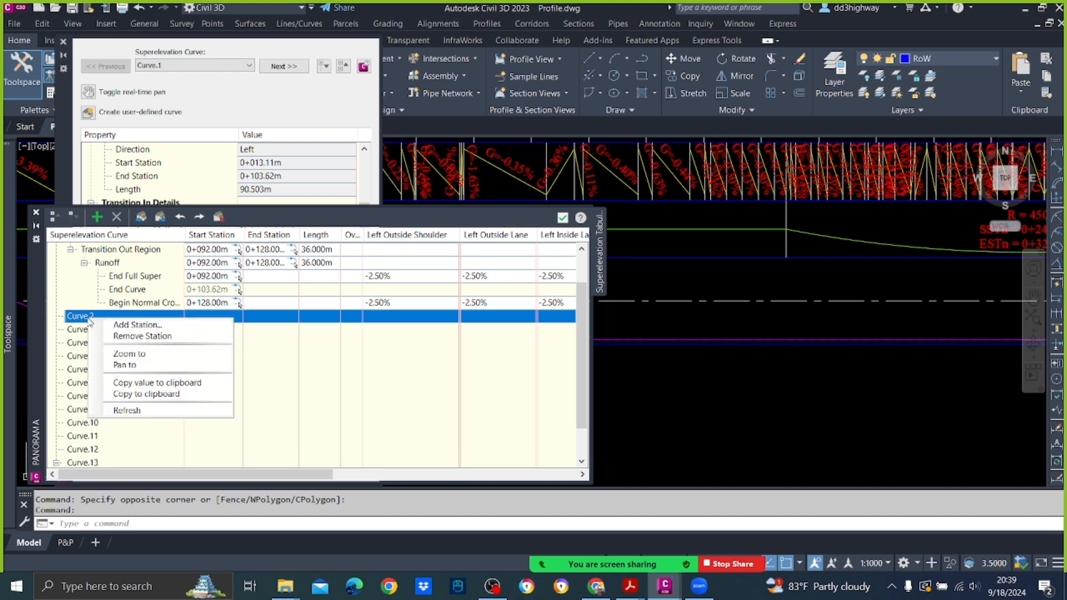
left_click(154, 327)
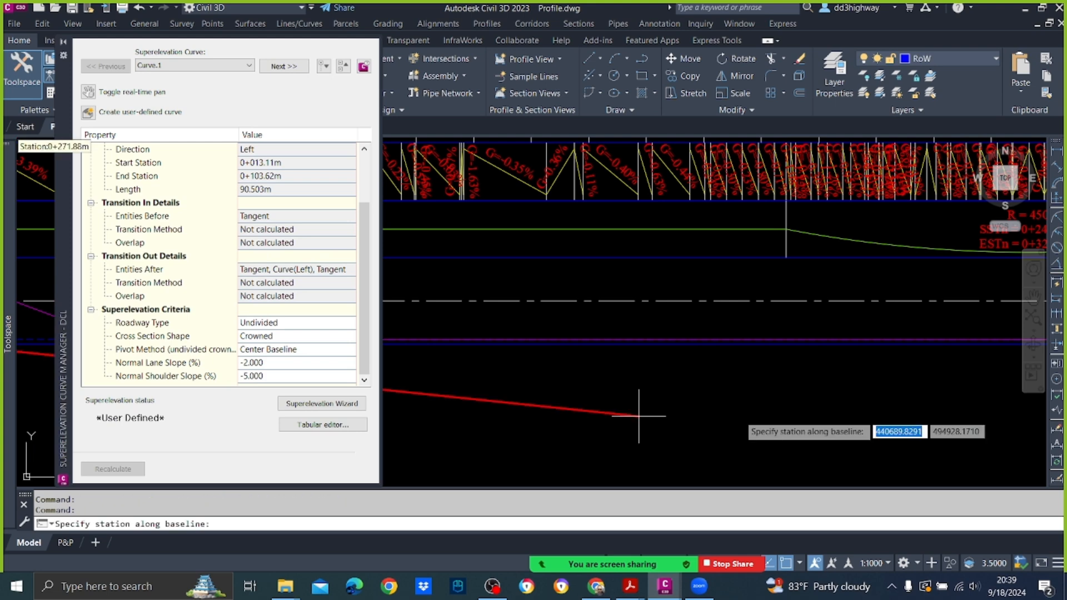
scroll(745, 308, "down", 3)
middle_click_drag(778, 300, 693, 312)
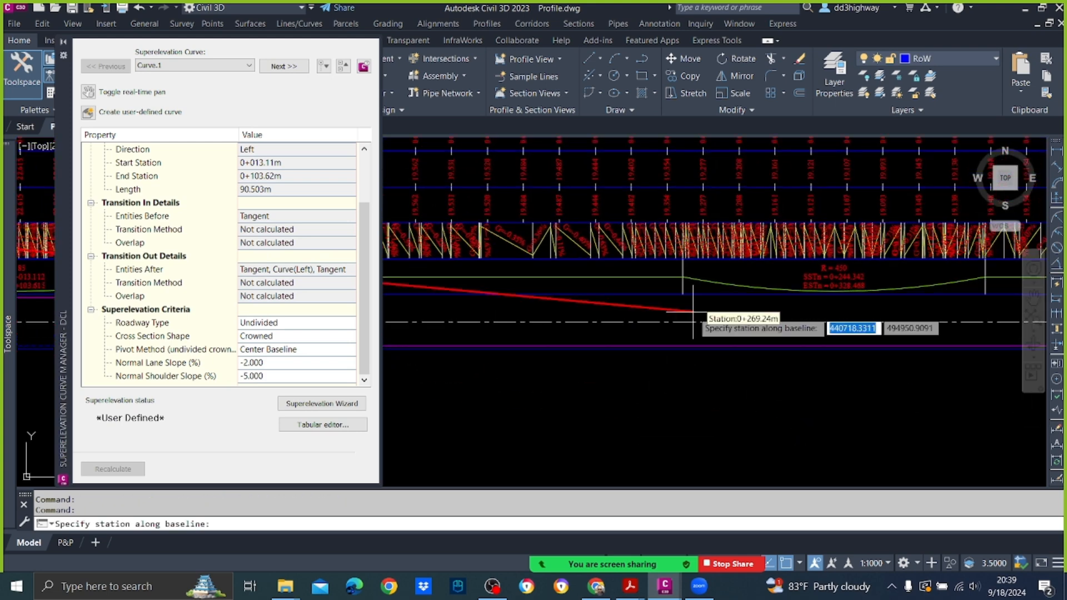
type("220")
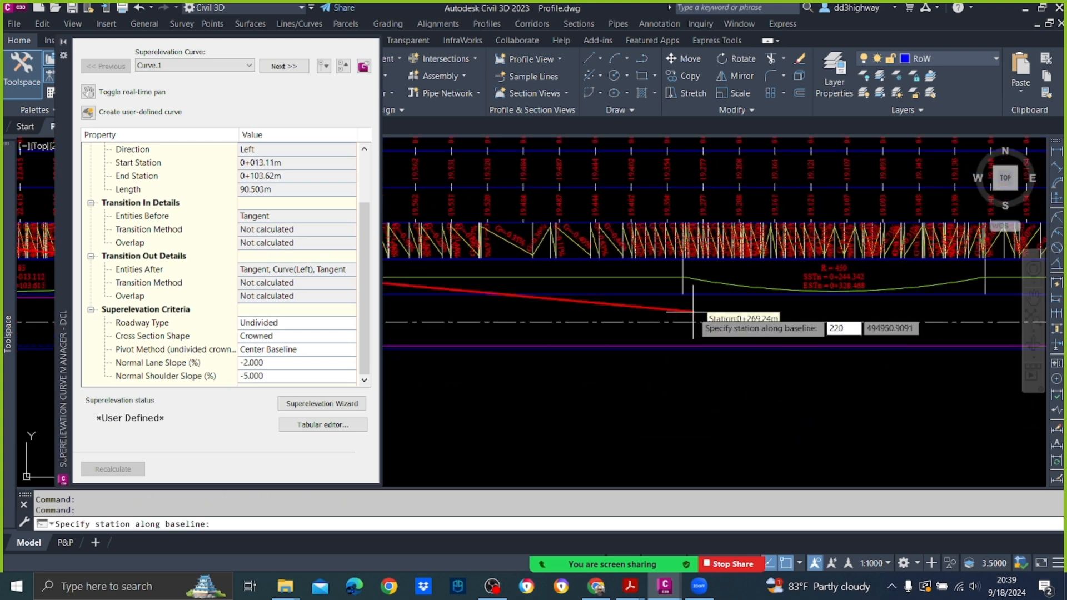
key("Return")
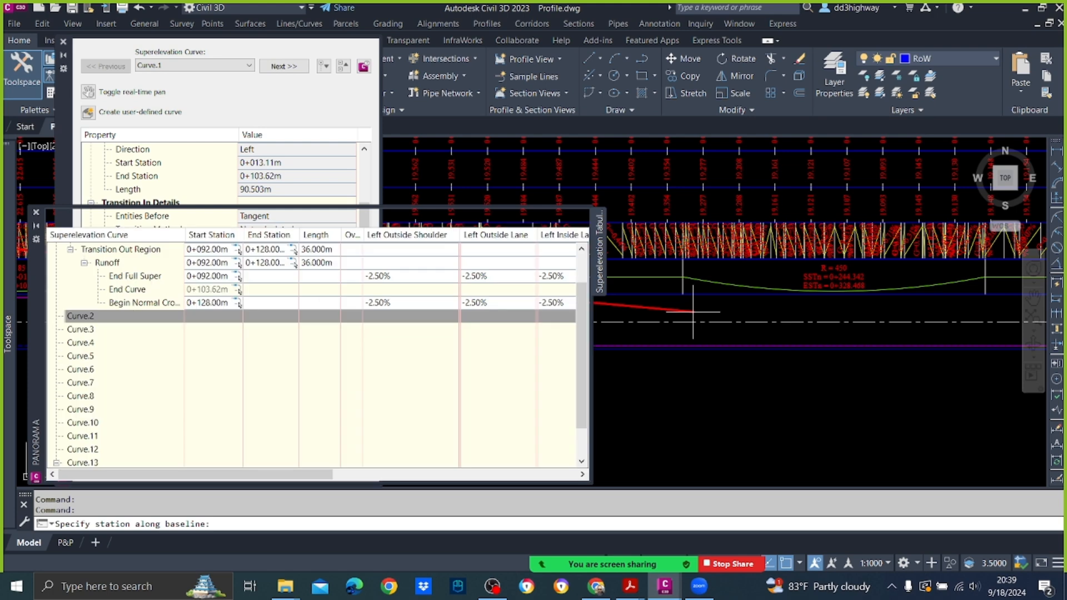
left_click(56, 316)
left_click(71, 330)
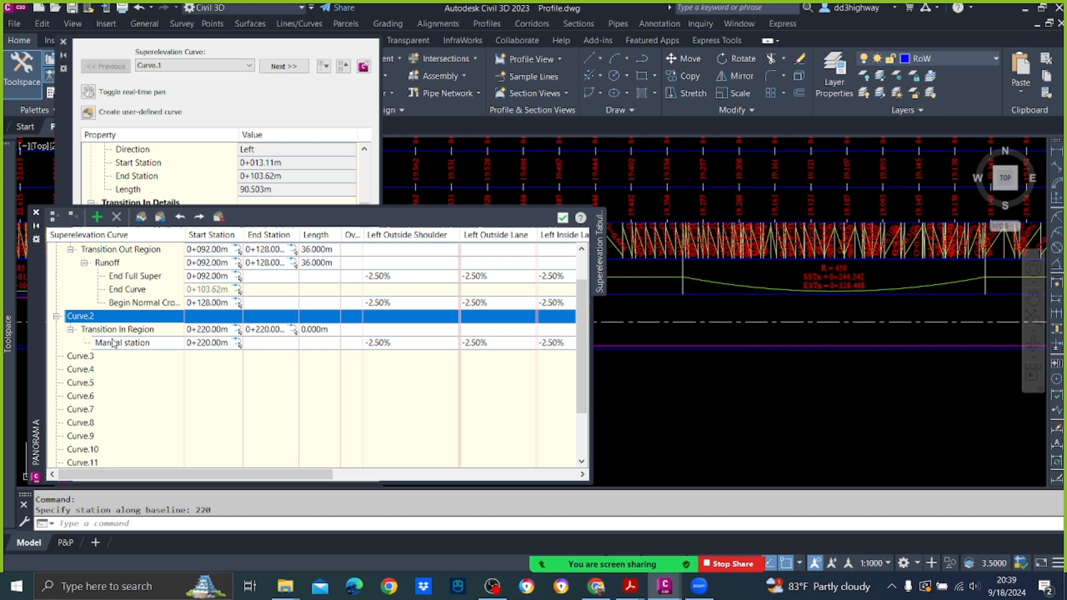
Step: Assign the End Normal Crown critical station type to Curve.2's manual station, check its slopes across all lanes and close the tabular editor
right_click(131, 348)
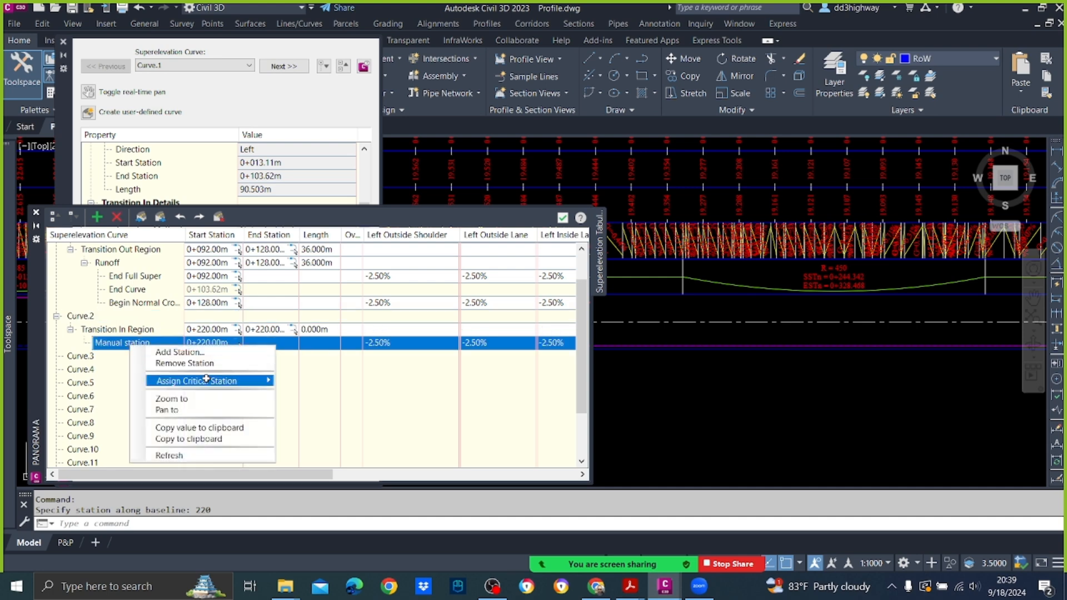
mouse_move(210, 381)
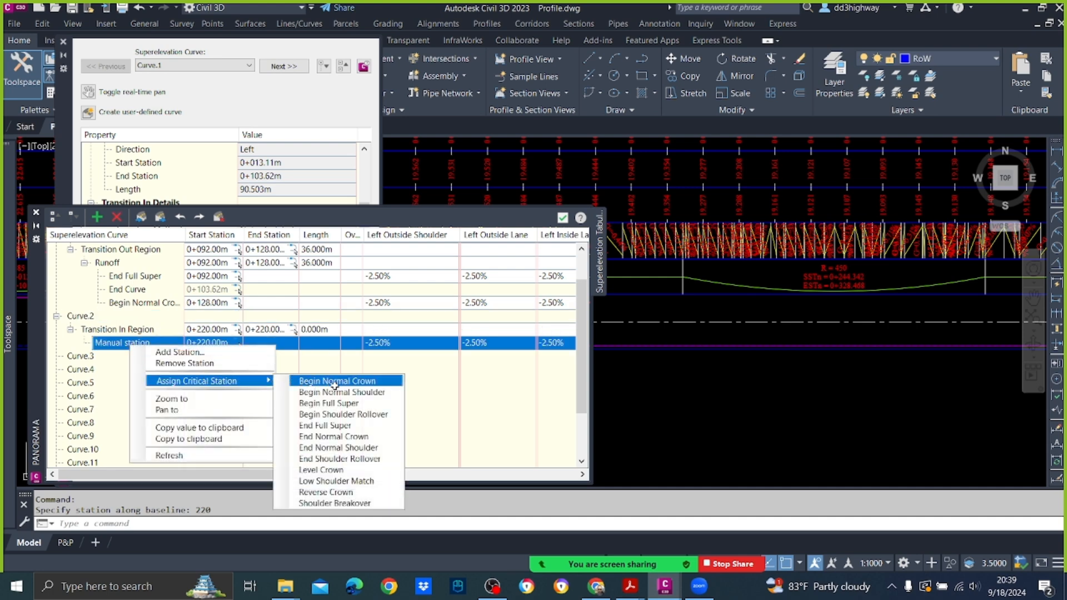
left_click(347, 437)
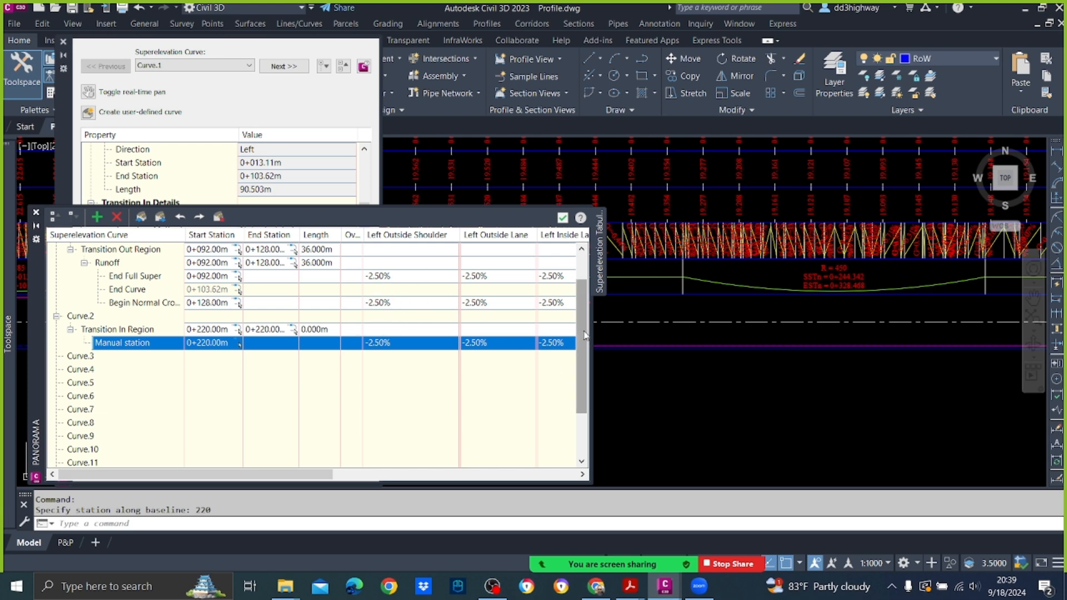
scroll(581, 339, "down", 2)
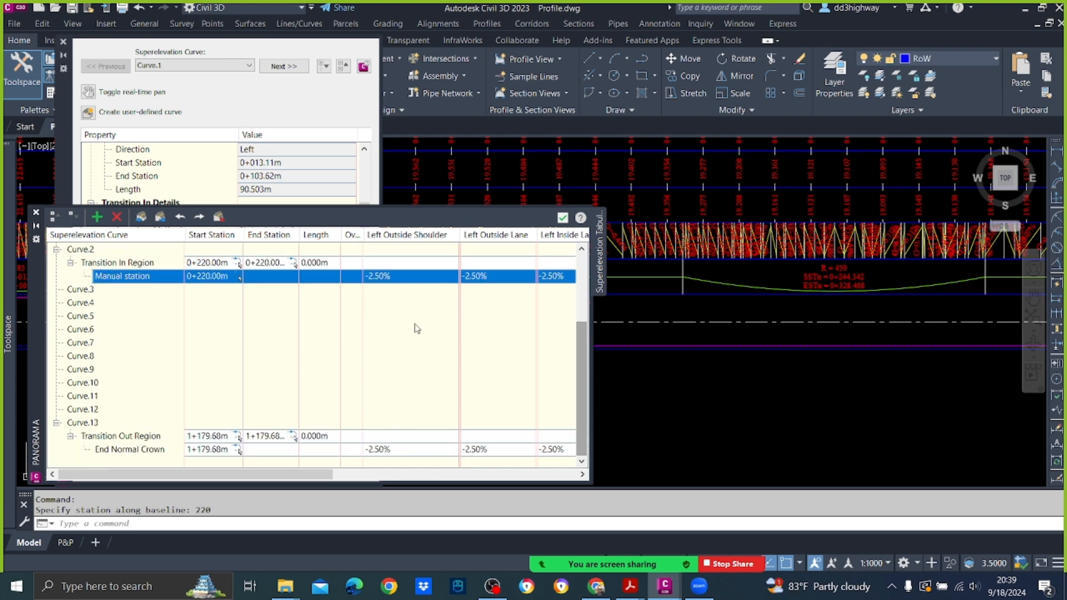
scroll(429, 329, "up", 3)
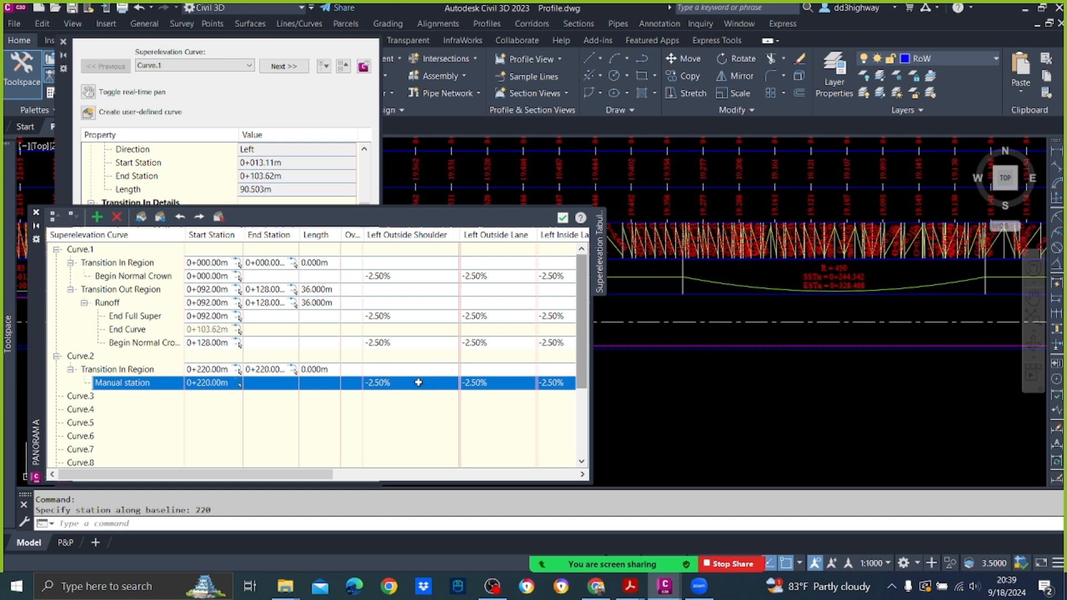
left_click_drag(320, 476, 599, 481)
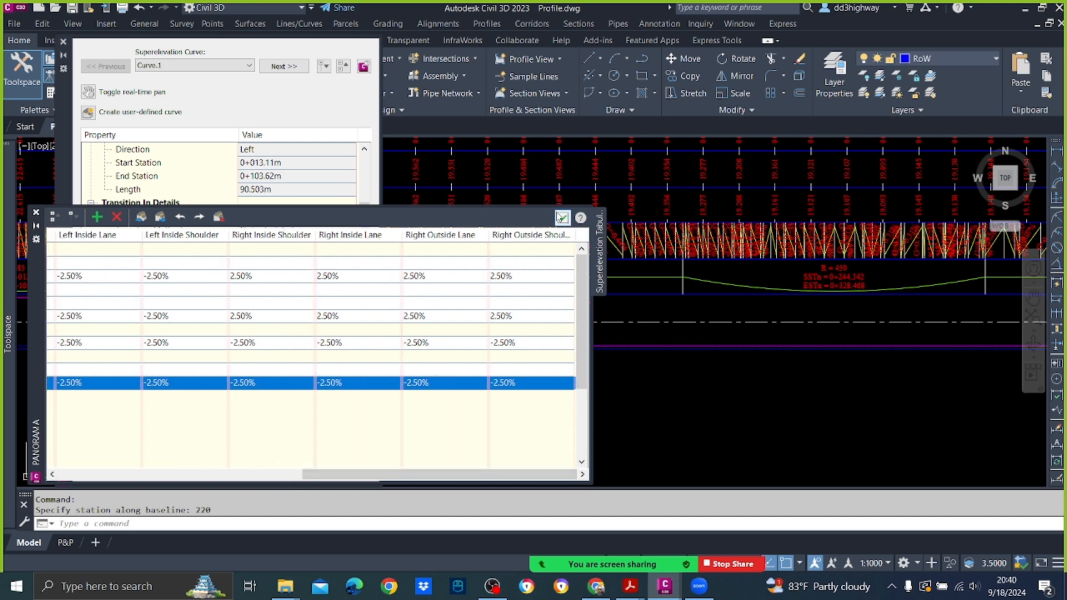
left_click(562, 217)
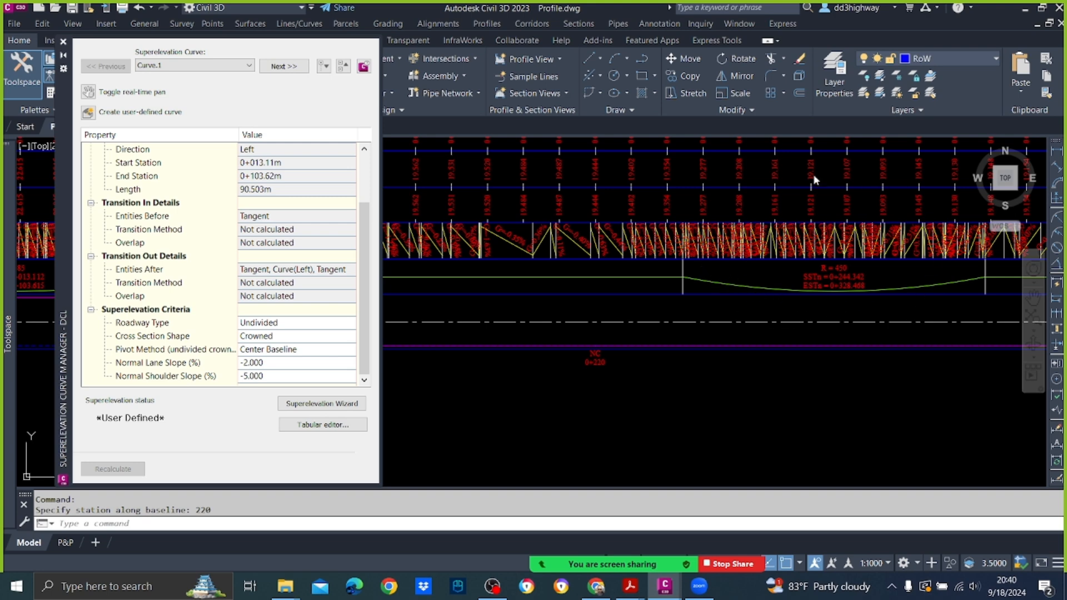
Step: Reopen the tabular editor and add another superelevation station at 256 to Curve.2's transition in region
left_click(332, 425)
right_click(133, 380)
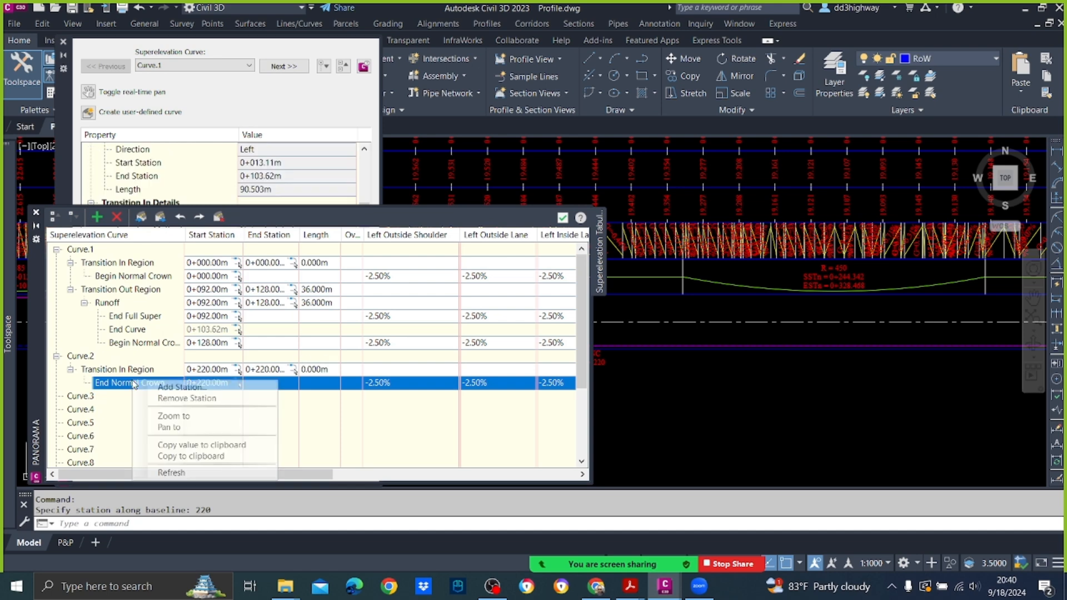
left_click(185, 399)
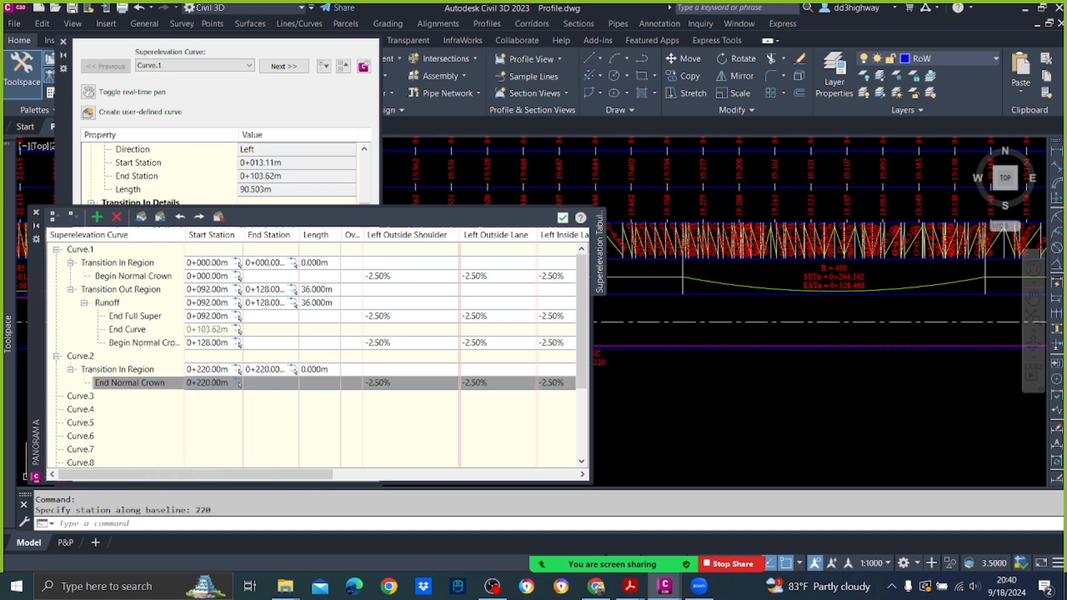
type("256")
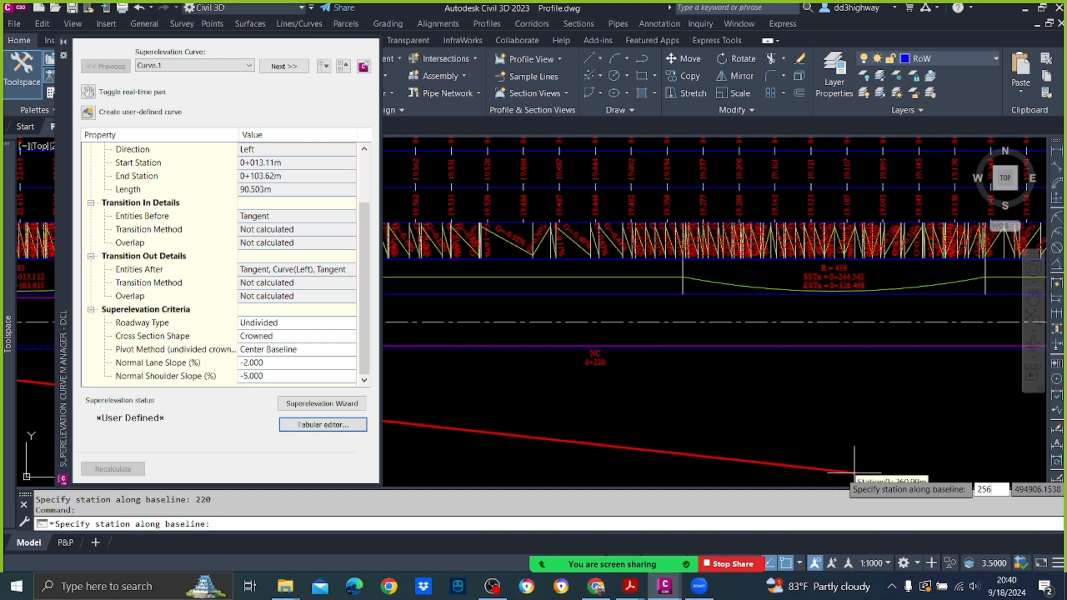
key("Return")
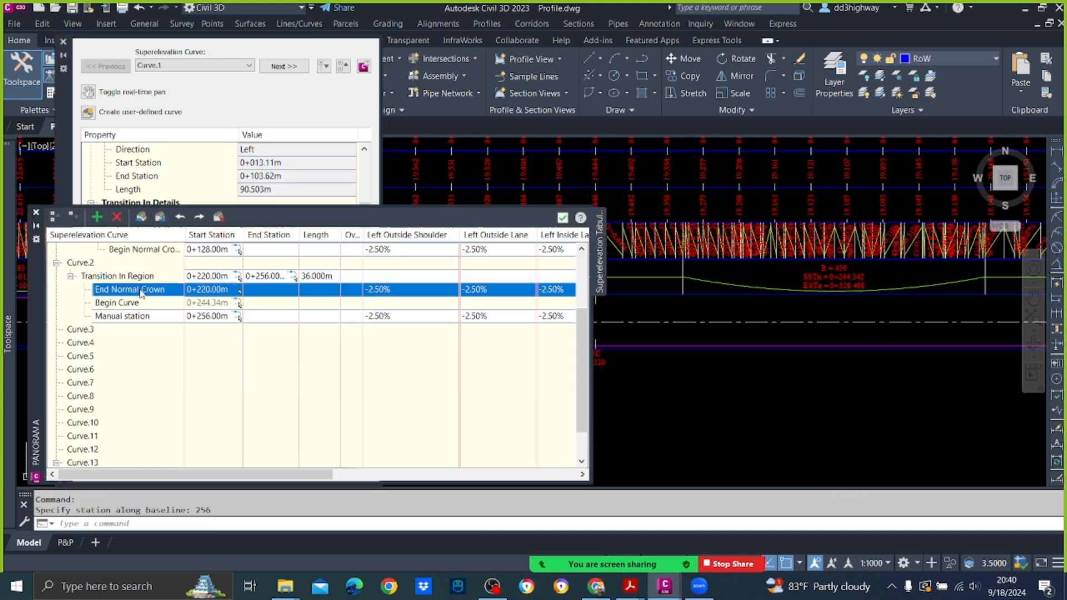
Step: Assign the Begin Full Super critical station type to Curve.2's manual station at 0+256
right_click(129, 318)
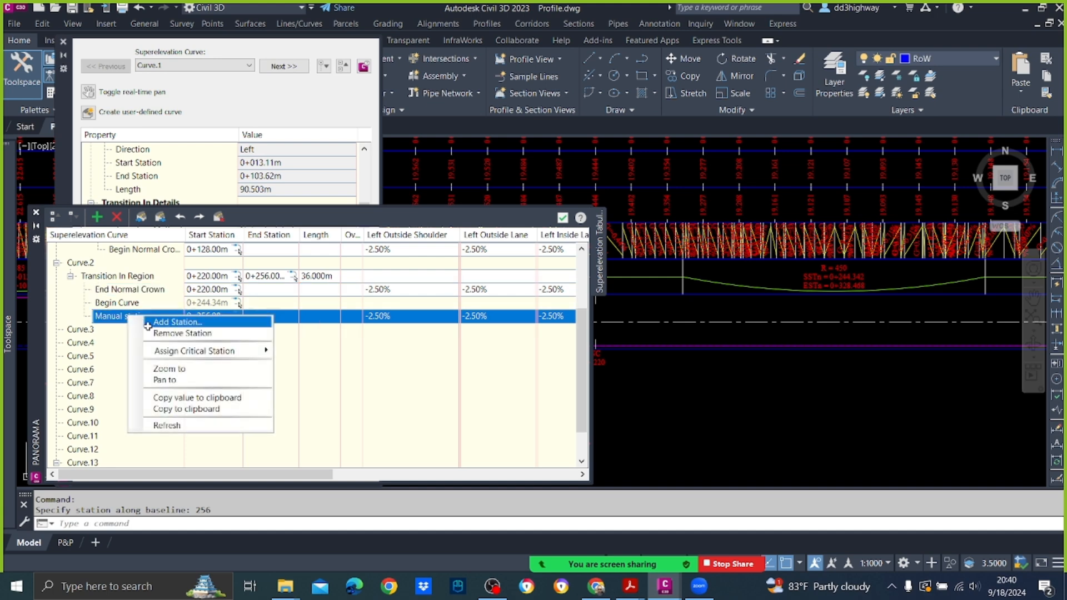
mouse_move(209, 354)
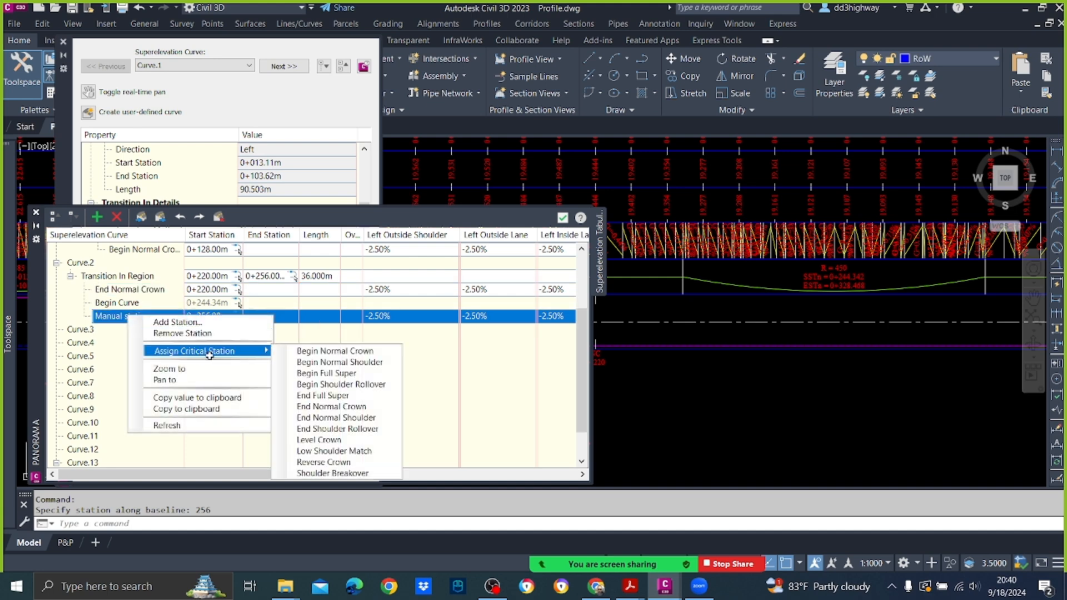
left_click(326, 373)
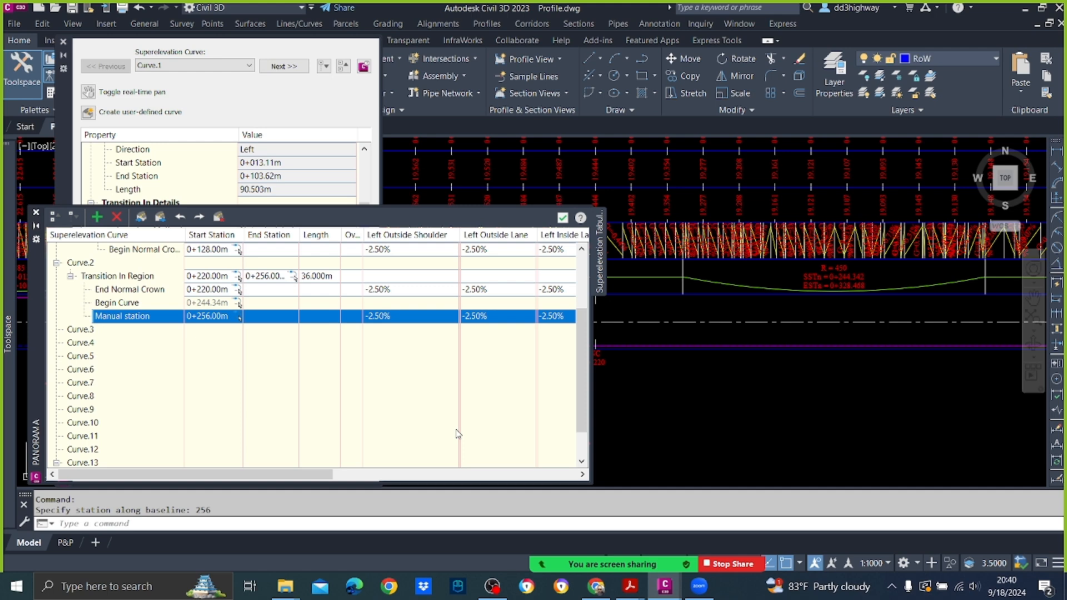
Step: Try to set the 0+256 station's Right Inside Shoulder slope to 2.5%, and close and reopen the tabular editor
left_click_drag(313, 477, 557, 481)
double_click(276, 313)
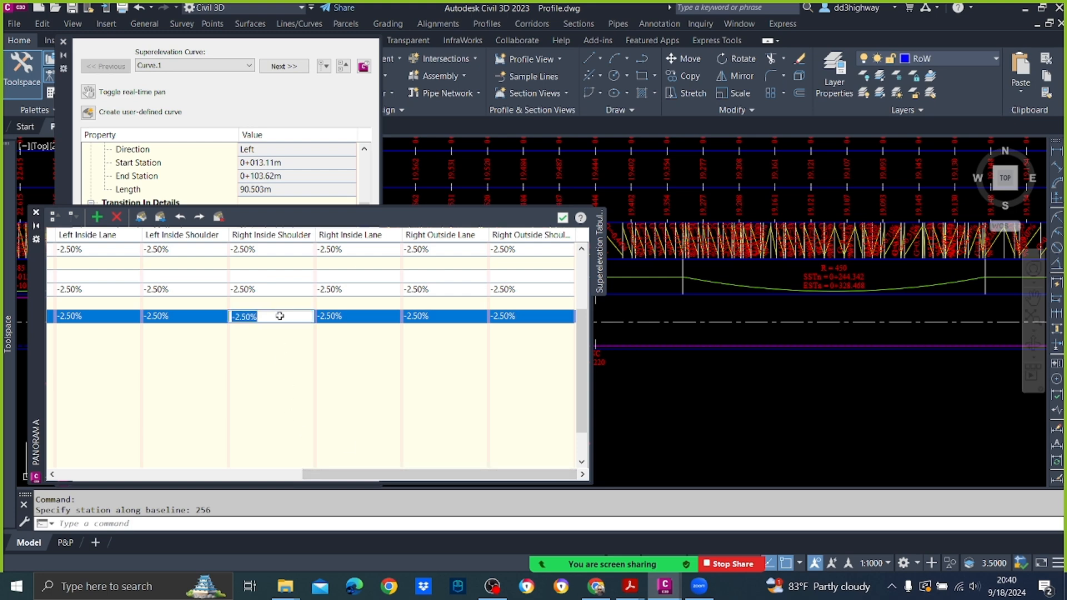
type("2.5")
left_click(405, 384)
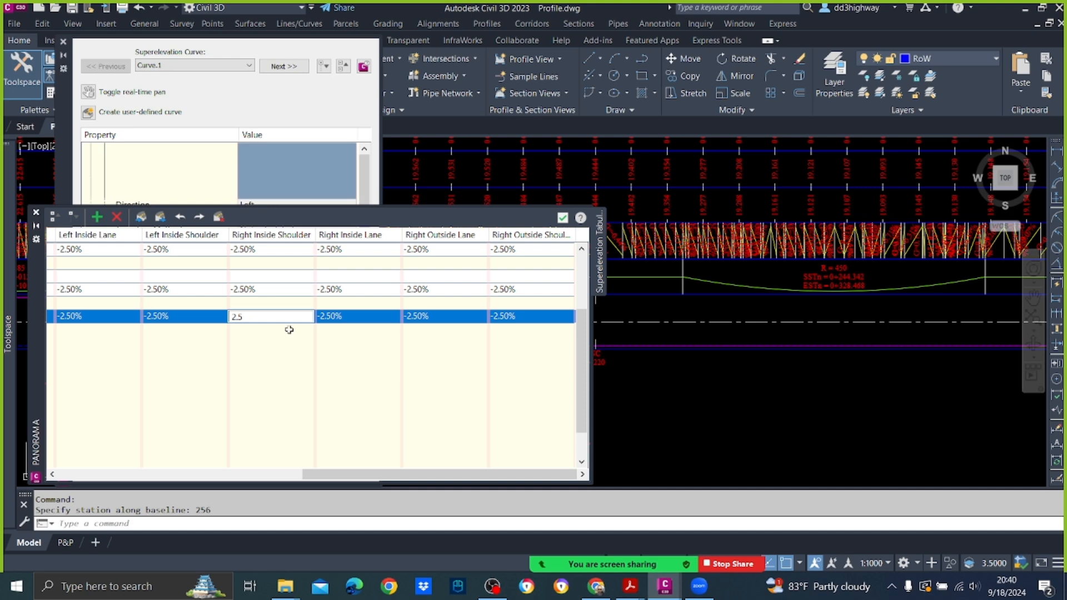
left_click(563, 217)
left_click(332, 427)
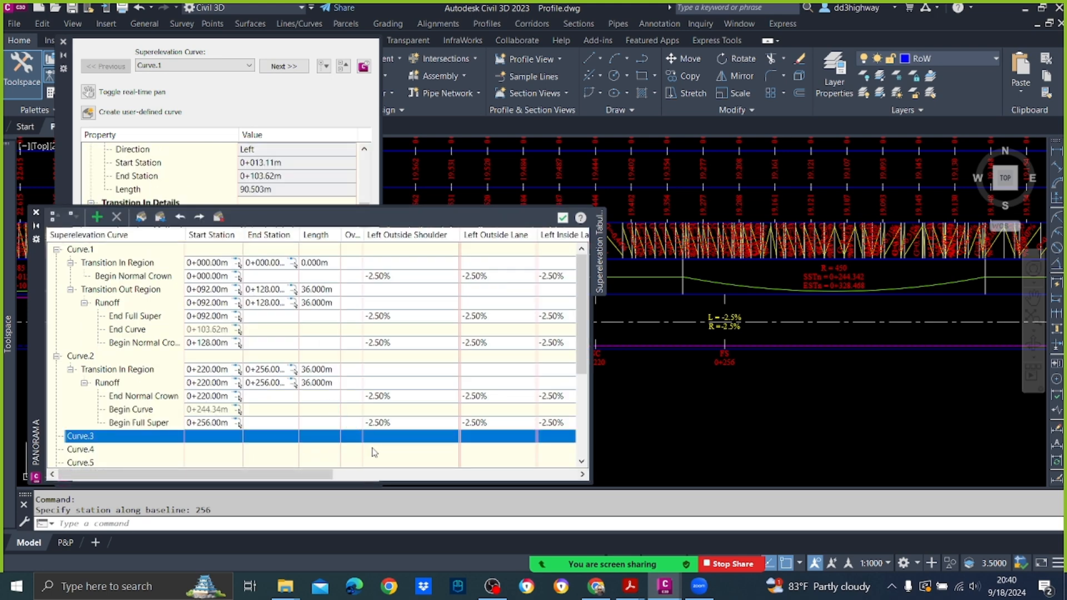
Step: Set the Right Inside Shoulder slope of Curve.2's Begin Full Super station to 2.5%
left_click(109, 423)
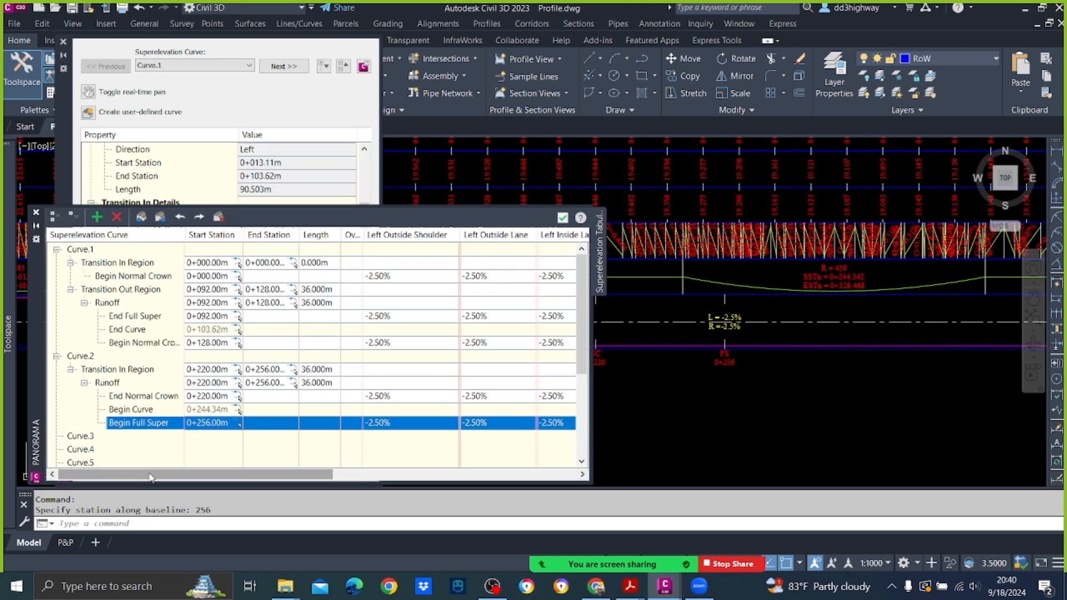
left_click_drag(167, 479, 425, 480)
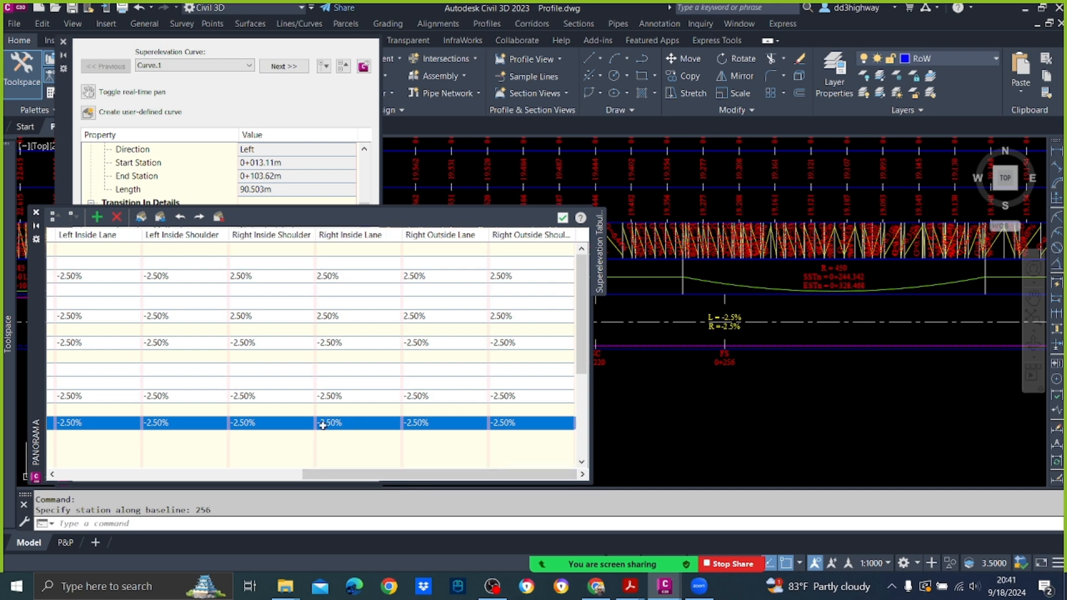
left_click(279, 425)
type("2.5")
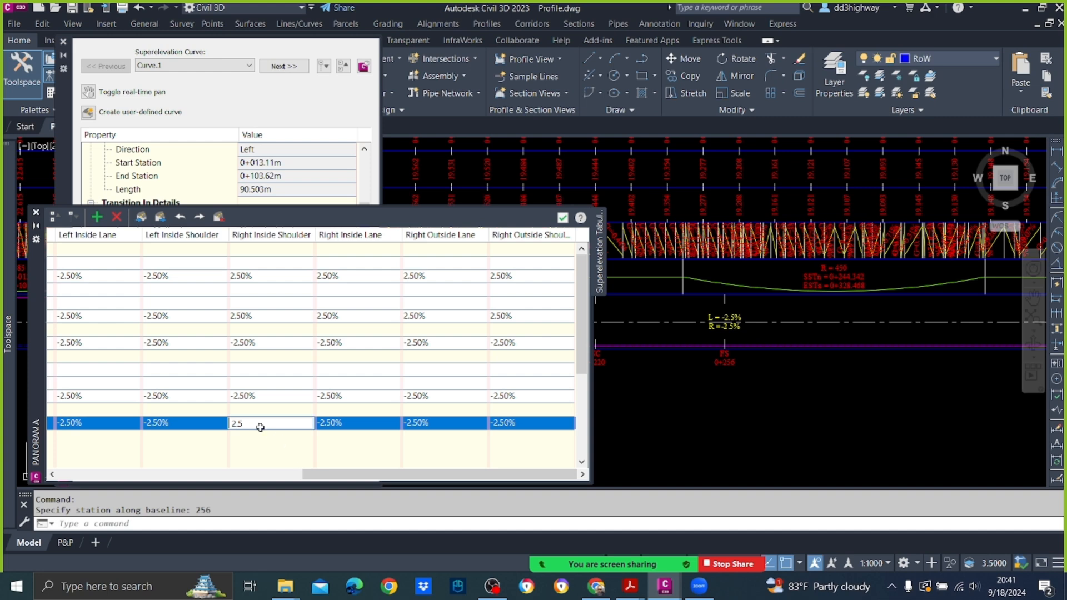
key("Return")
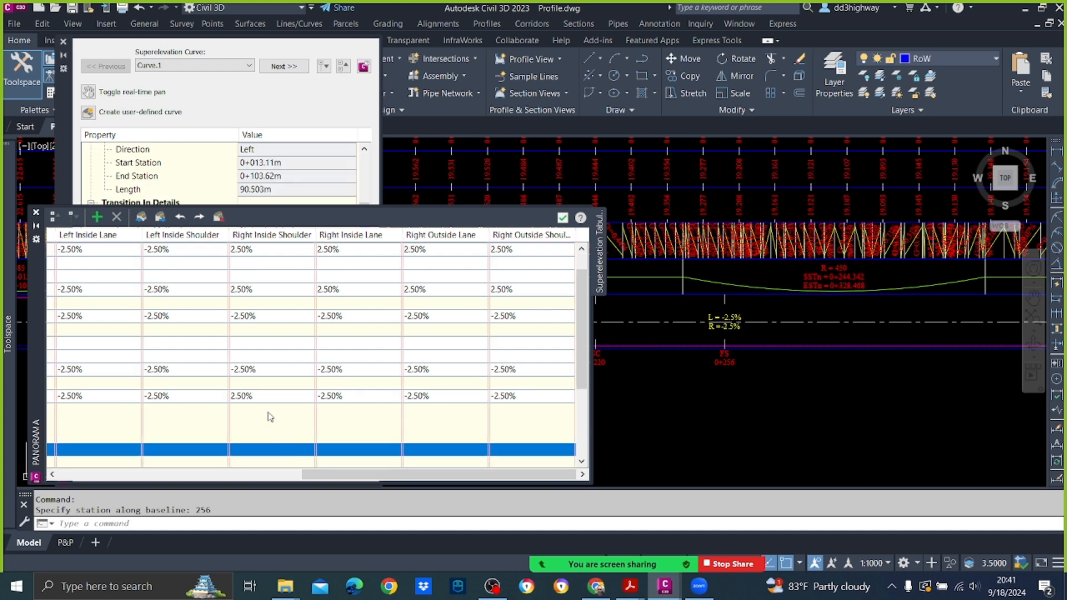
Step: Set the Begin Full Super station's Right Inside Lane, Right Outside Lane and Right Outside Shoulder slopes to 2.50%
left_click(264, 398)
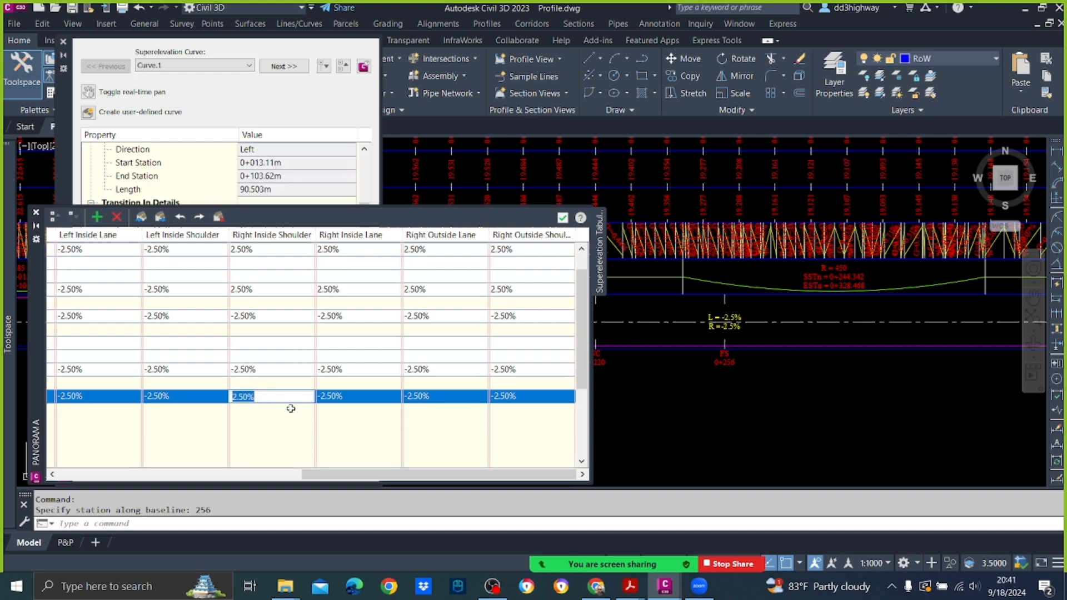
left_click(338, 397)
type("2.50%")
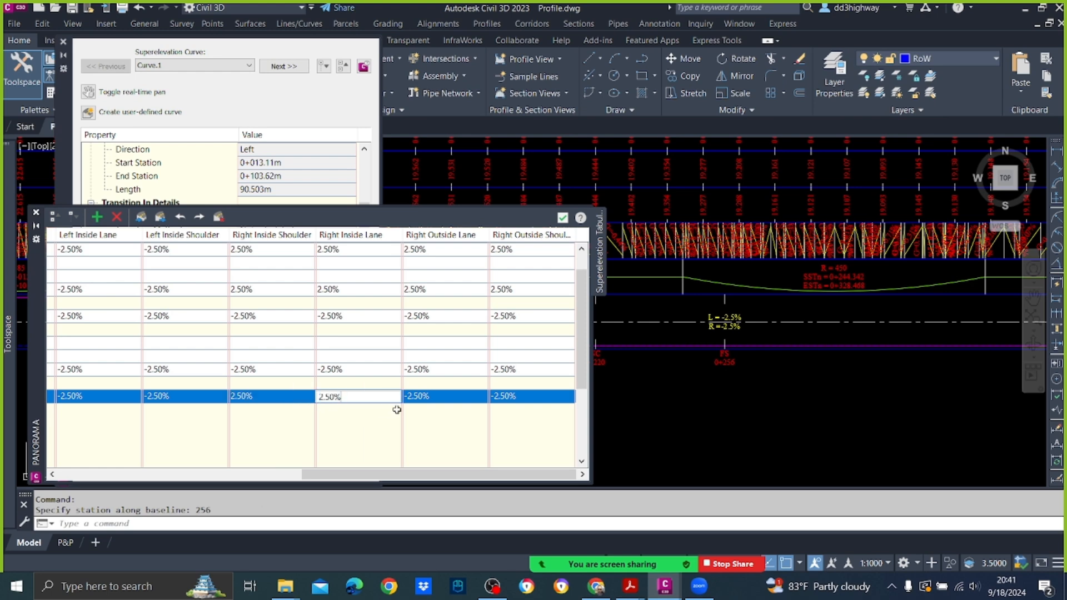
left_click(431, 398)
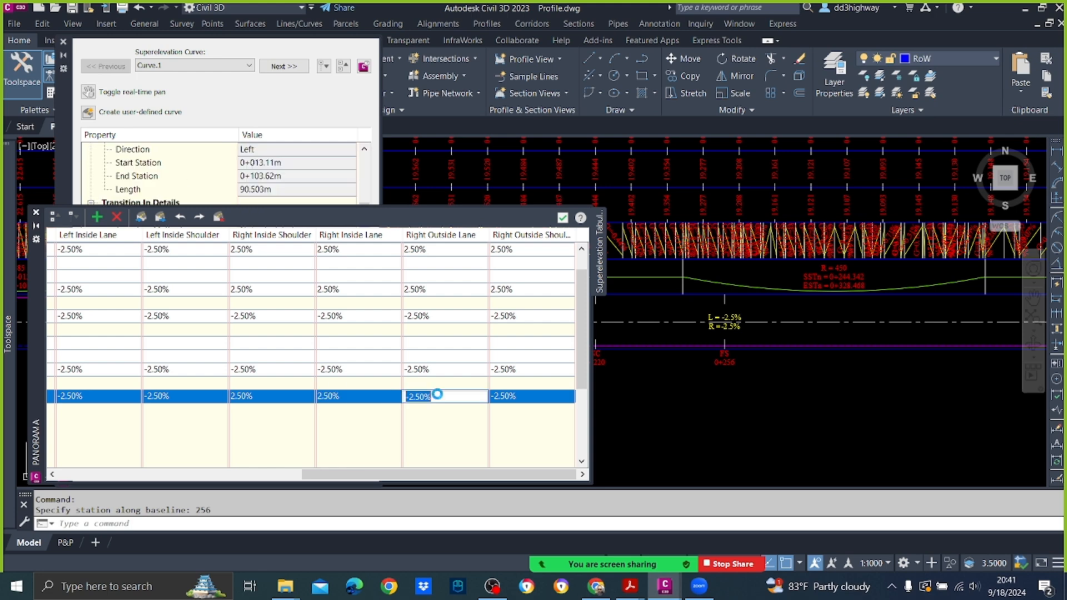
type("2.50%")
left_click(512, 397)
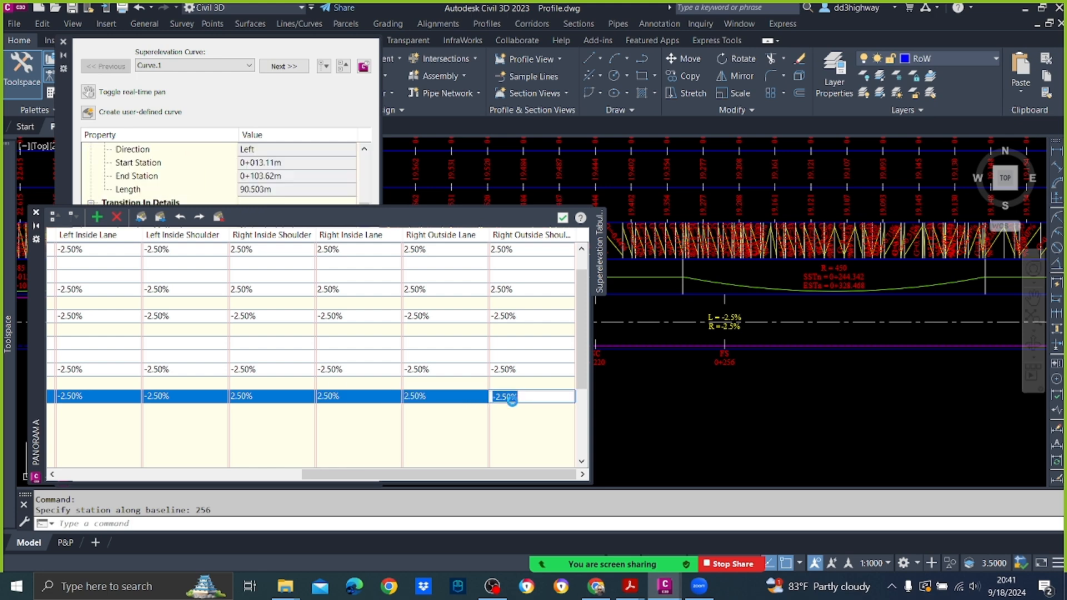
type("2.50%")
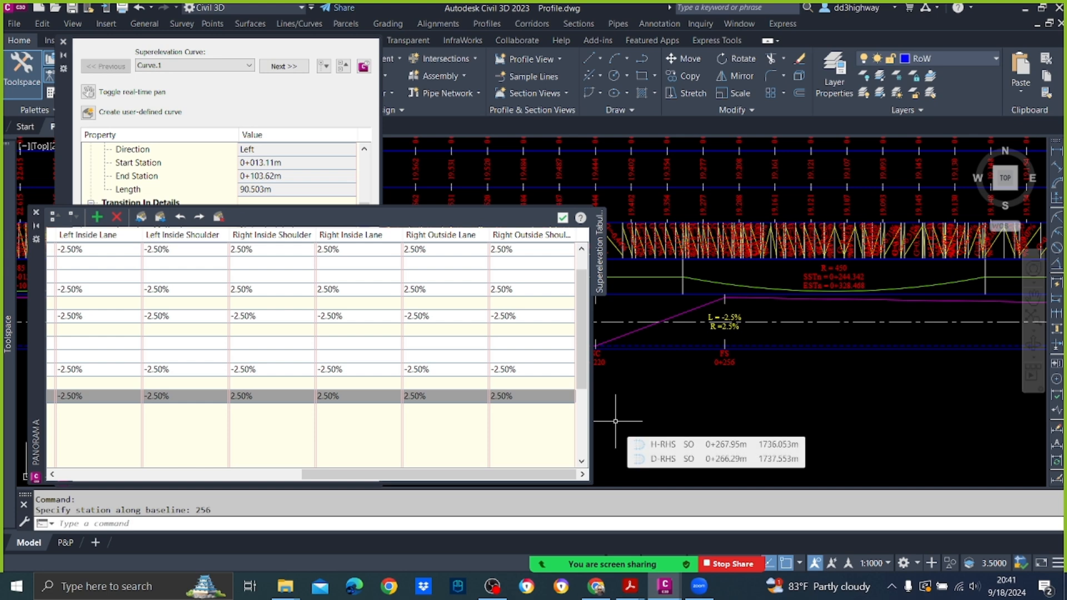
Step: Check the superelevation band beyond station 0+256 up to the next curve, and close the tabular editor
scroll(758, 361, "down", 4)
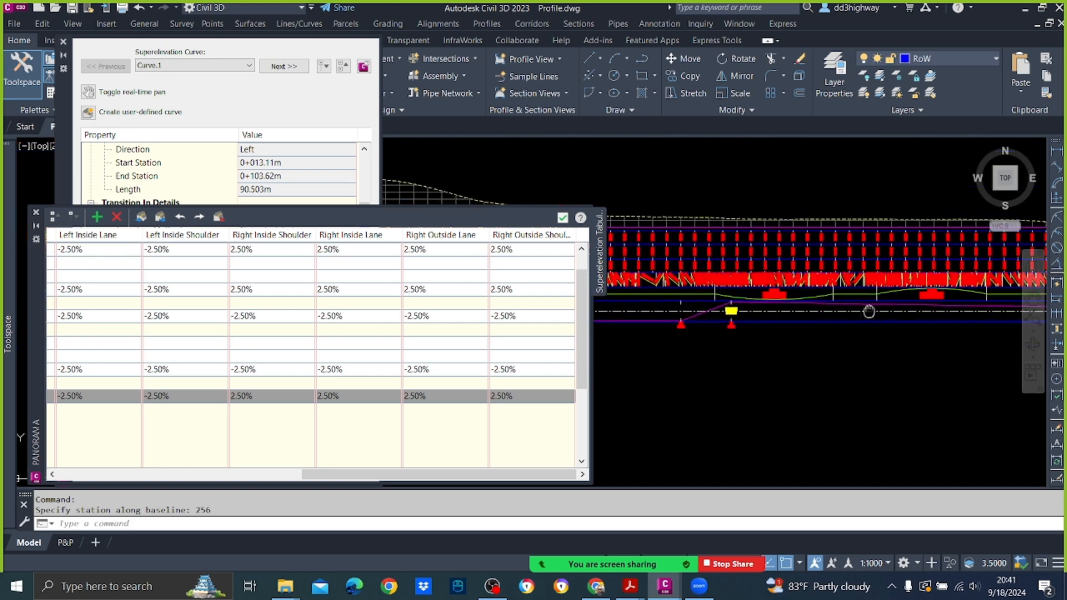
scroll(753, 318, "up", 4)
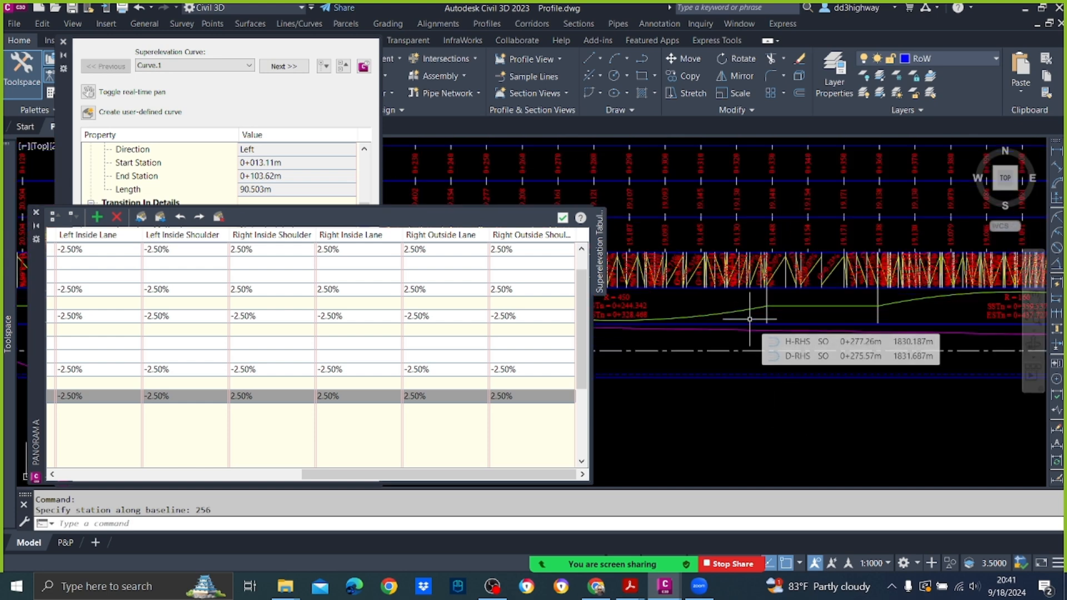
left_click(564, 217)
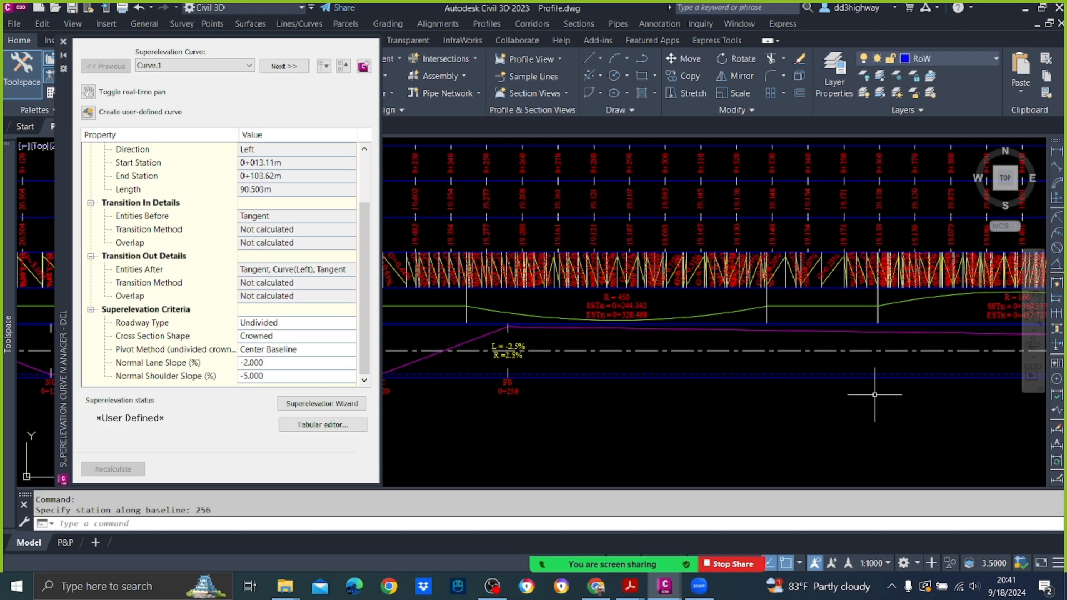
scroll(823, 326, "down", 3)
scroll(823, 326, "up", 5)
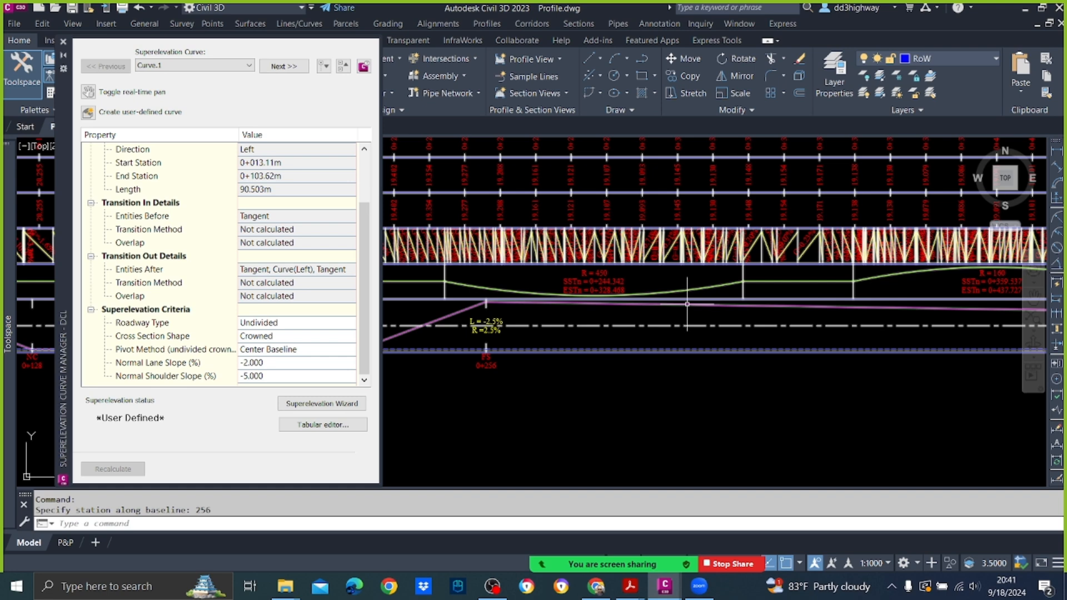
middle_click_drag(831, 291, 786, 293)
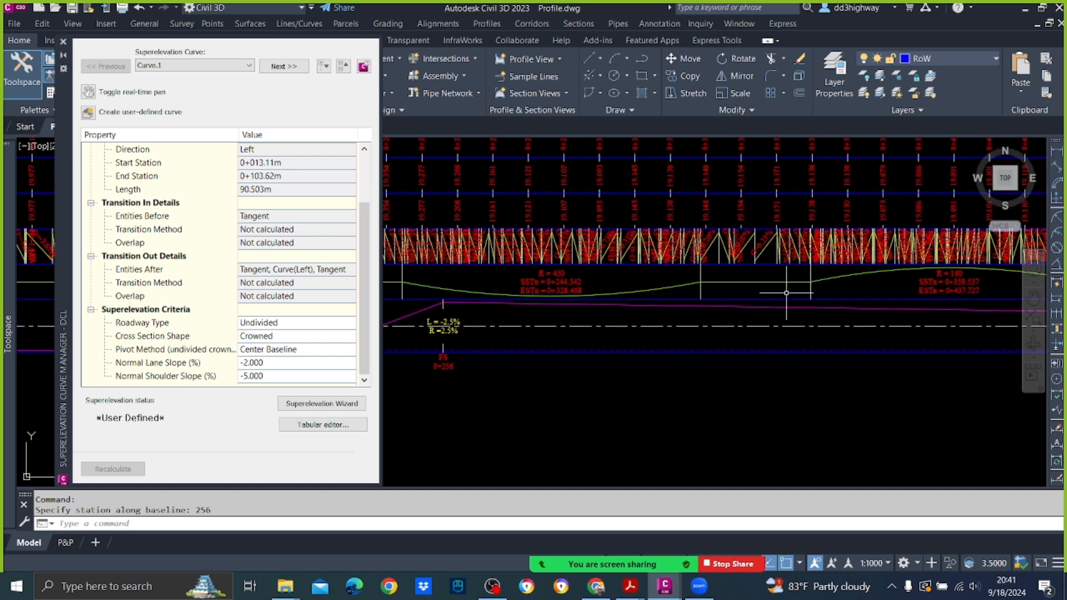
Step: Open the Windows Calculator and place its window clear of the curve station labels in the profile bands
left_click(93, 589)
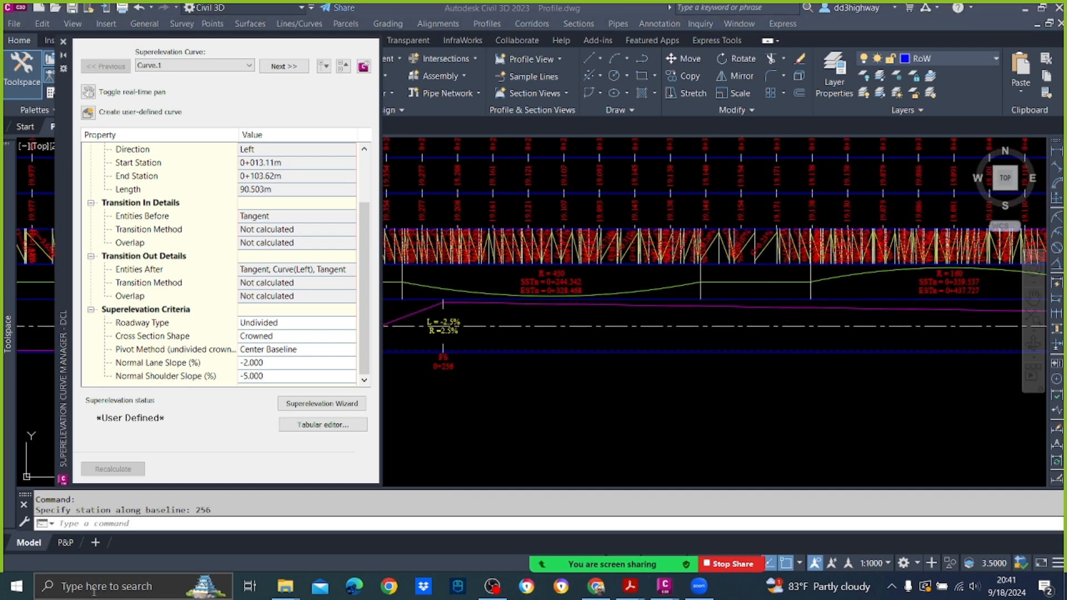
type("calculator")
key("Return")
mouse_move(769, 200)
left_mouse_down()
mouse_move(706, 383)
mouse_move(695, 365)
mouse_move(294, 292)
mouse_move(233, 205)
left_mouse_up()
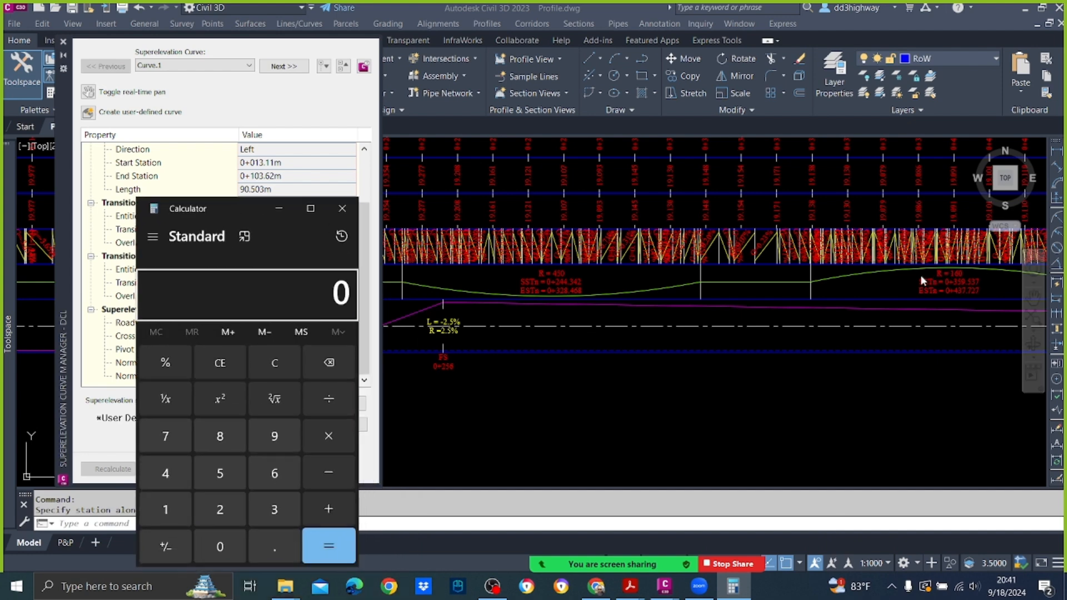
Step: Calculate half the distance between Curve.2's end station 328.468 and the next curve's start station 359.537
type("35")
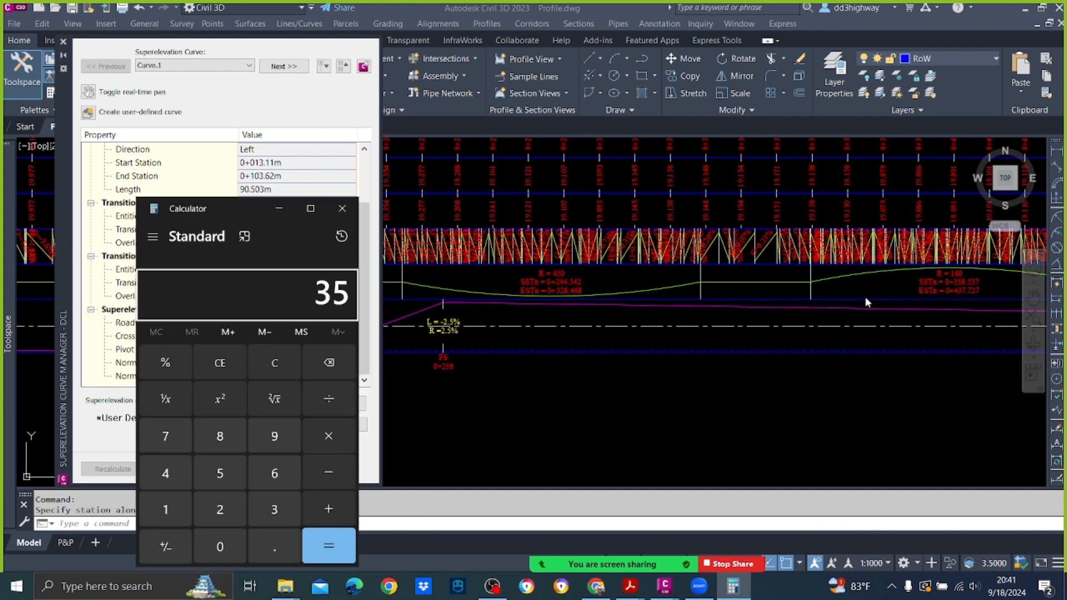
type("9.537")
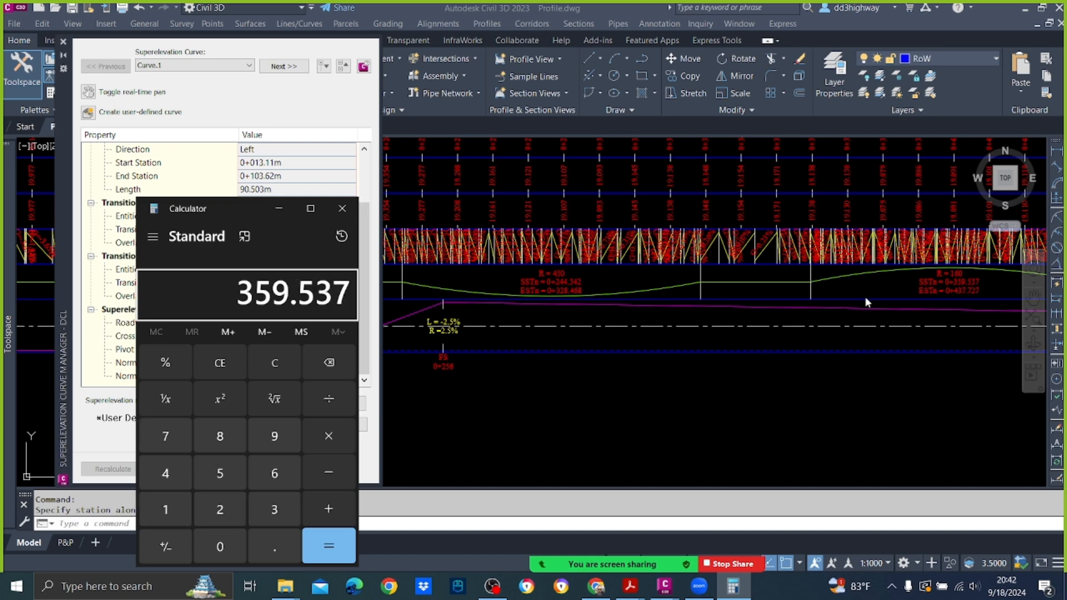
key("minus")
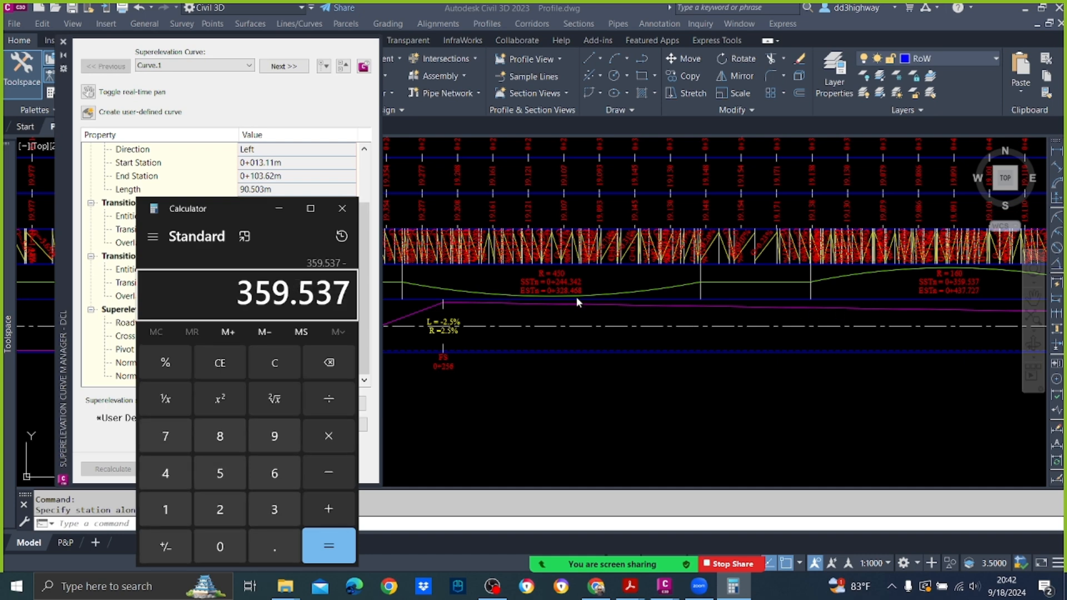
type("328")
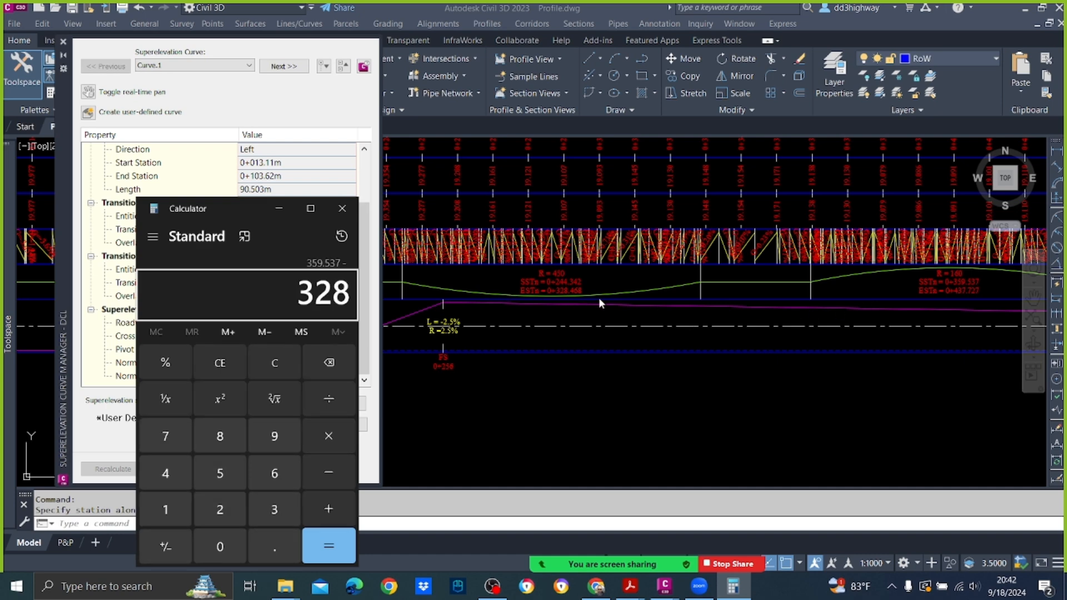
type(".468")
key("Return")
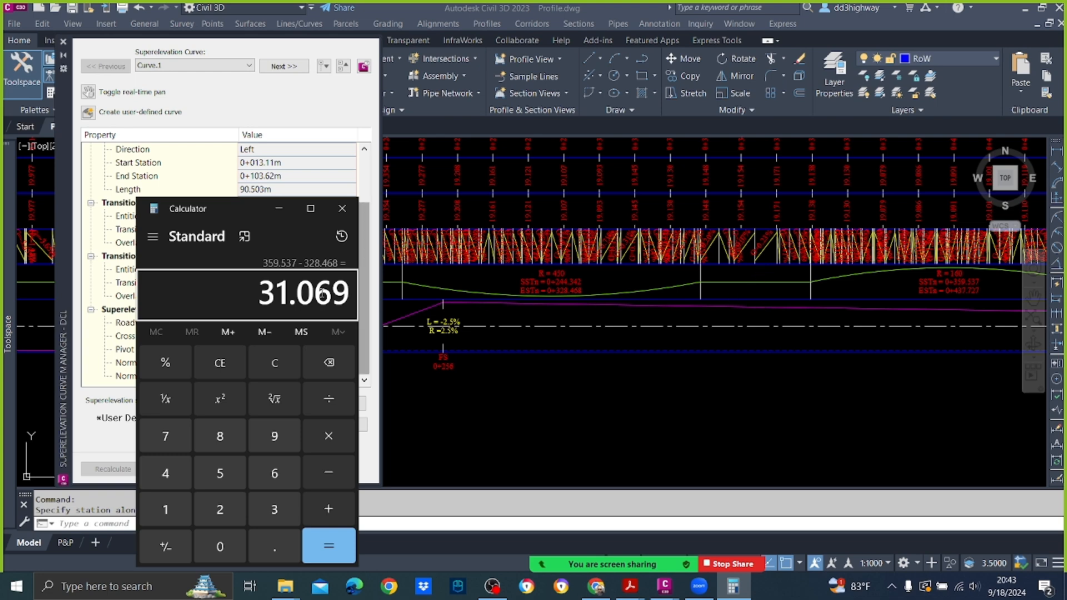
key("slash")
key("2")
key("Return")
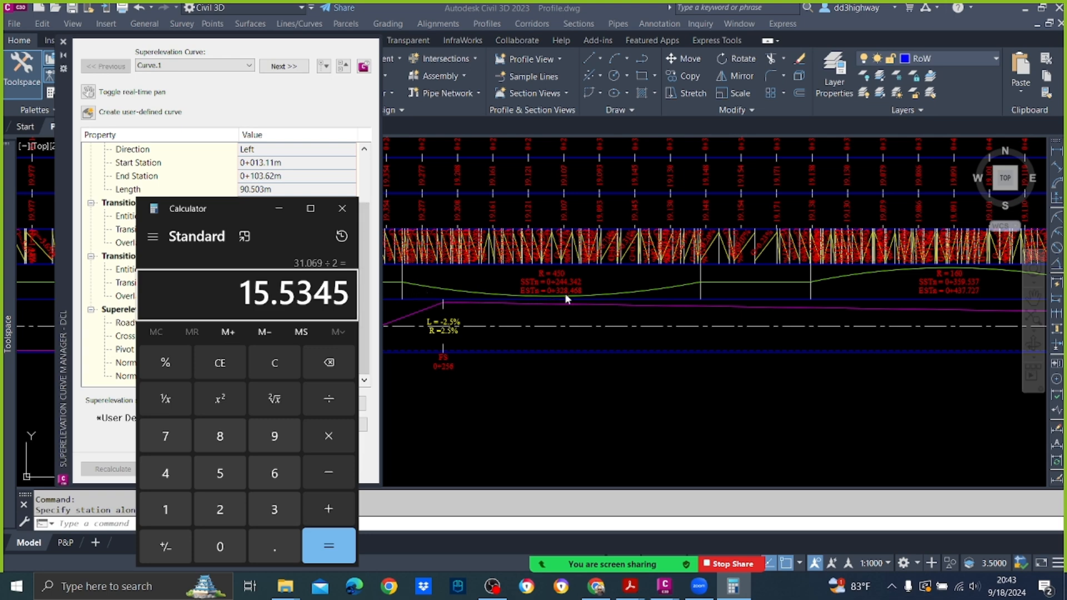
Step: Add Curve.2's end station 328.468 to the half distance to get the midpoint station, and return to the Civil 3D drawing
key("plus")
key("3")
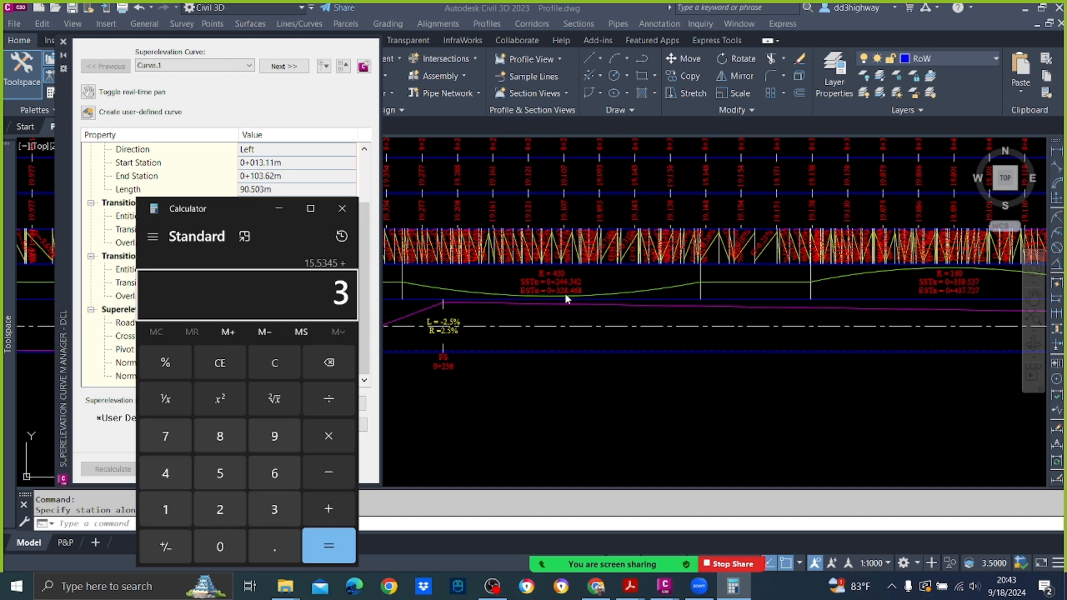
key("2")
key("8")
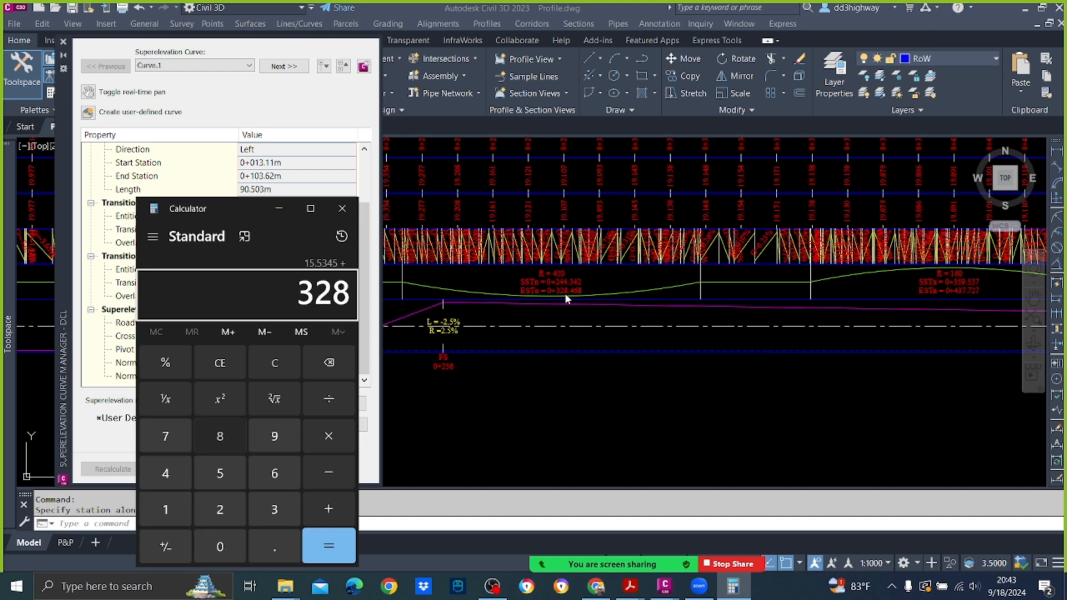
key("period")
key("4")
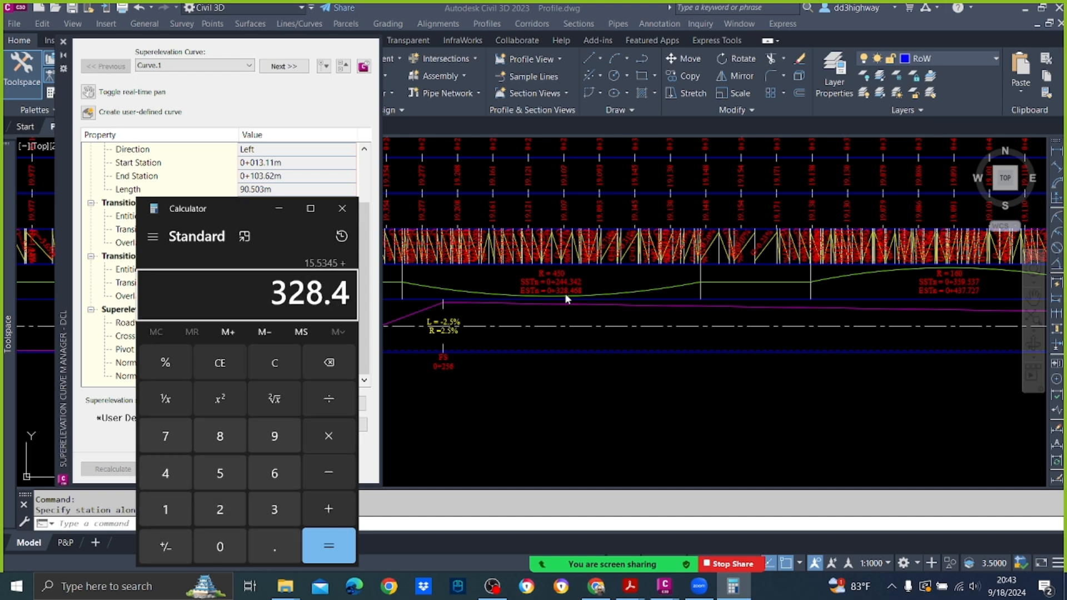
key("6")
key("8")
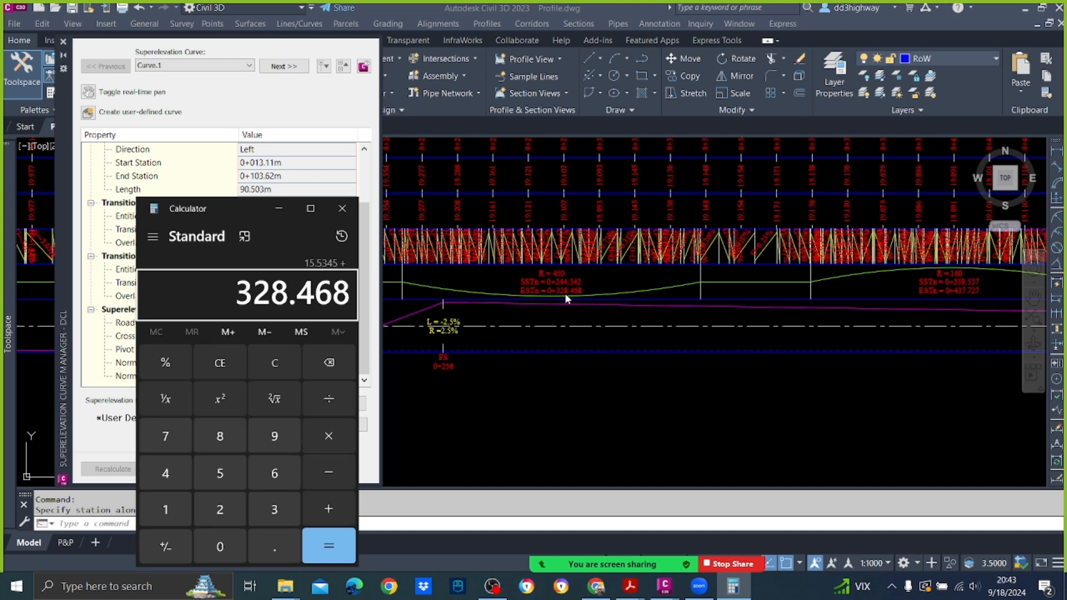
key("Return")
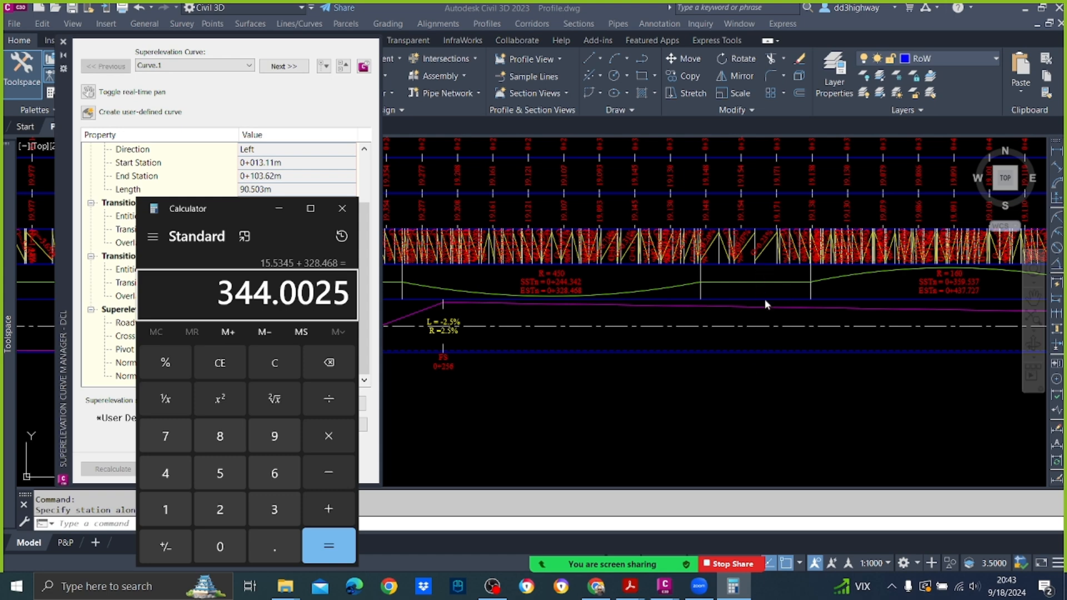
key("Return")
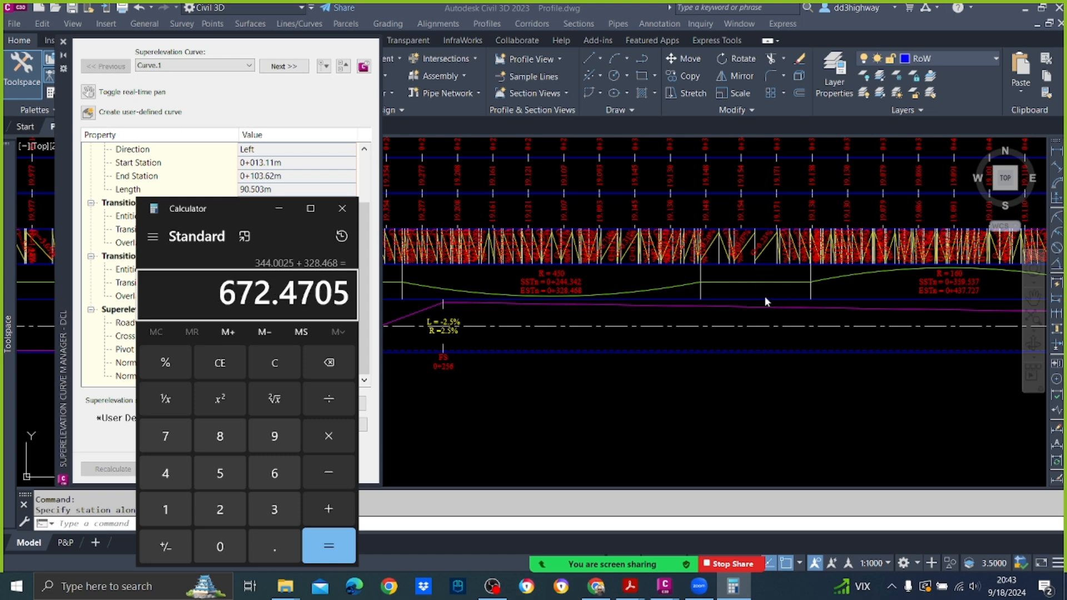
left_click(772, 261)
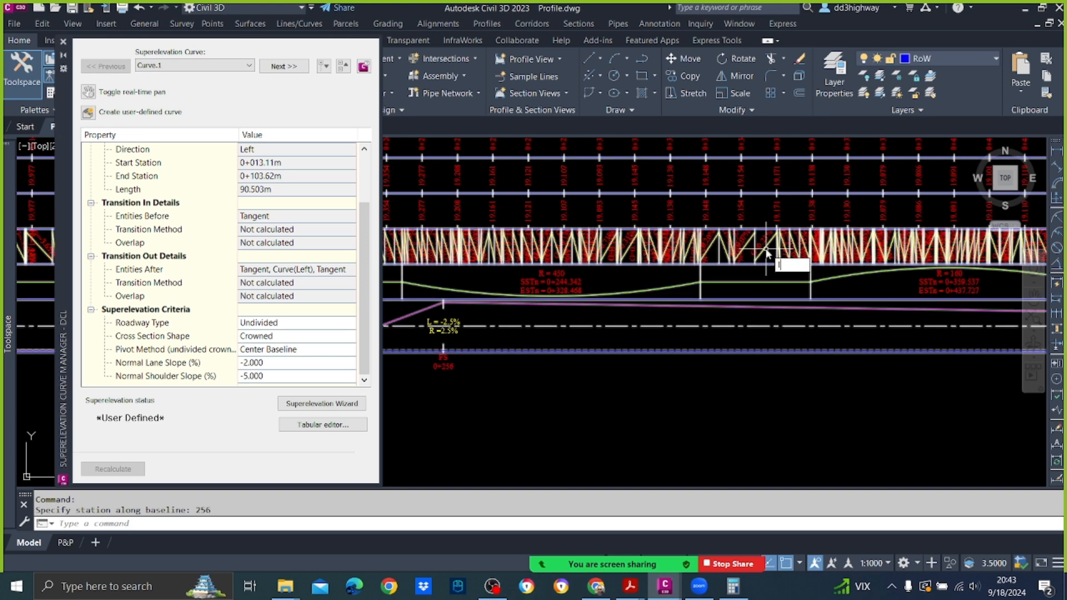
Step: Draw a near-vertical reference line midway between Curve.2's end and the next curve's start, crossing the profile bands
type("L")
key("Return")
left_click(759, 214)
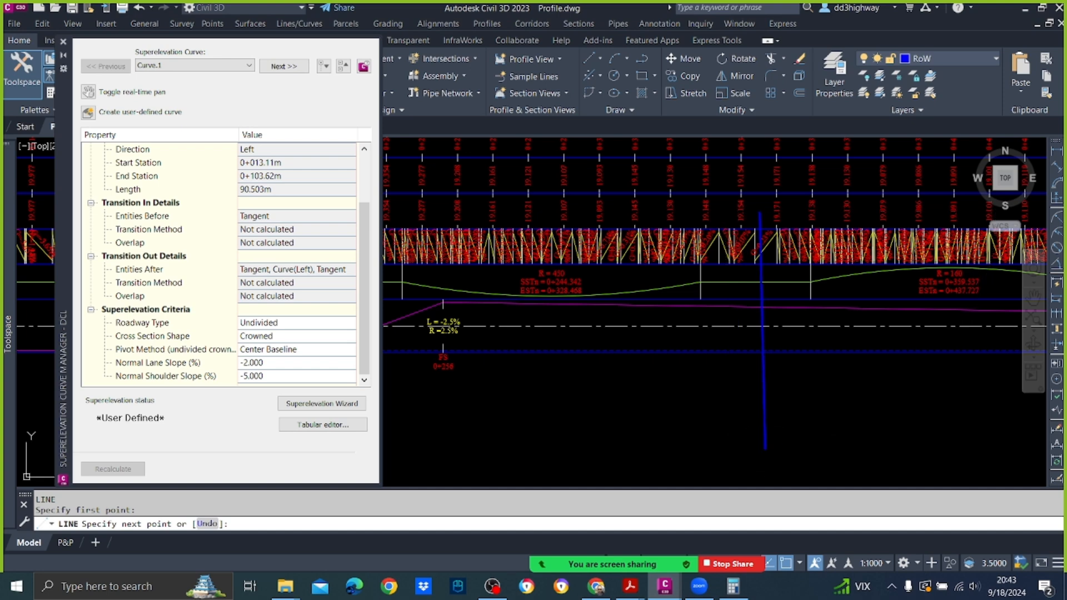
left_click(765, 448)
key("Escape")
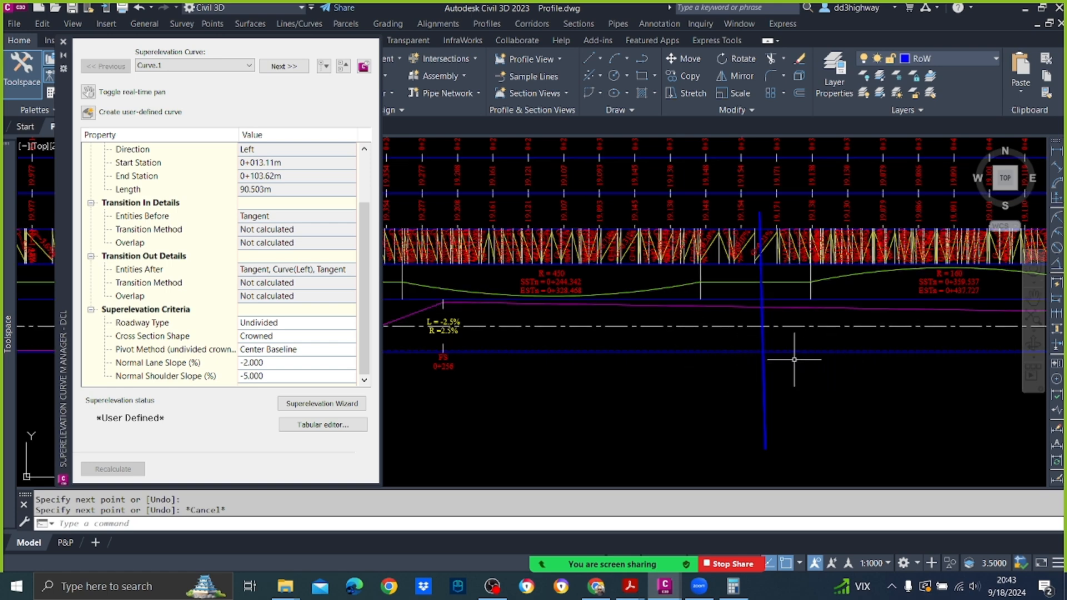
left_click(733, 586)
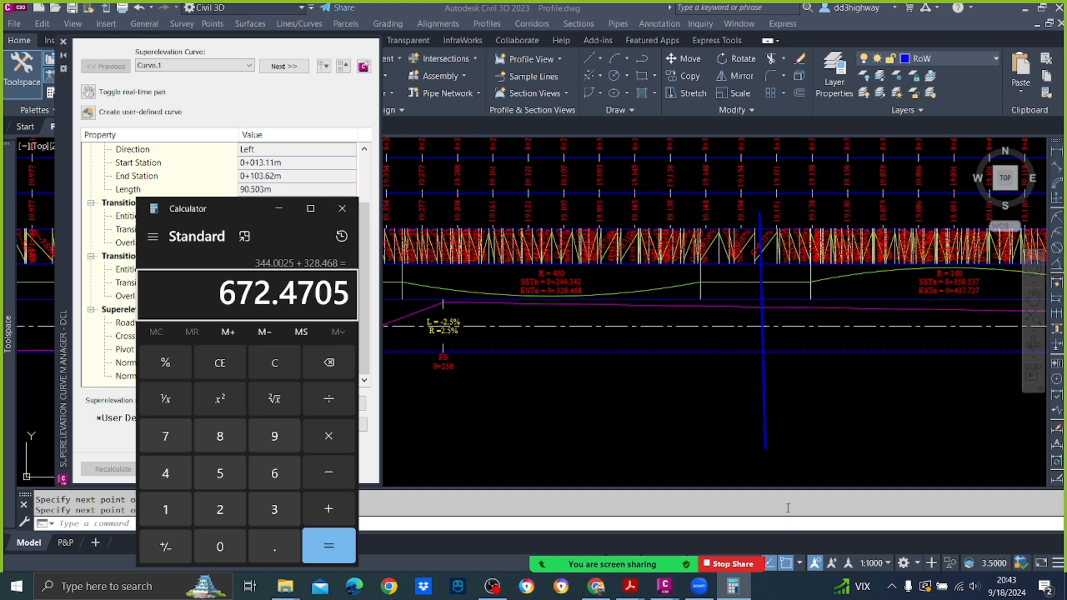
type("-12")
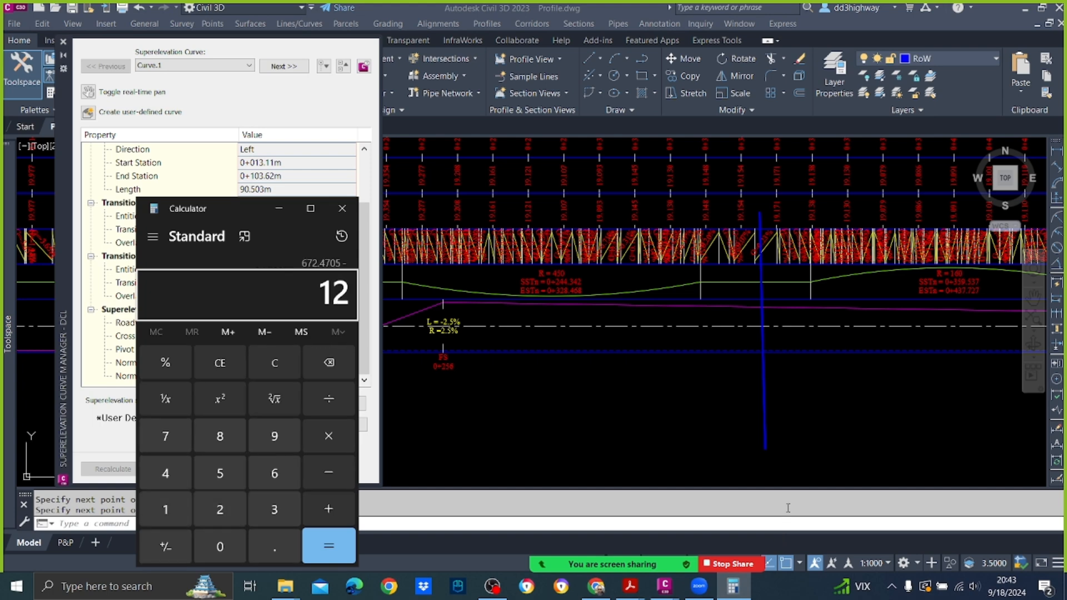
key("Return")
left_click(742, 425)
key("Escape")
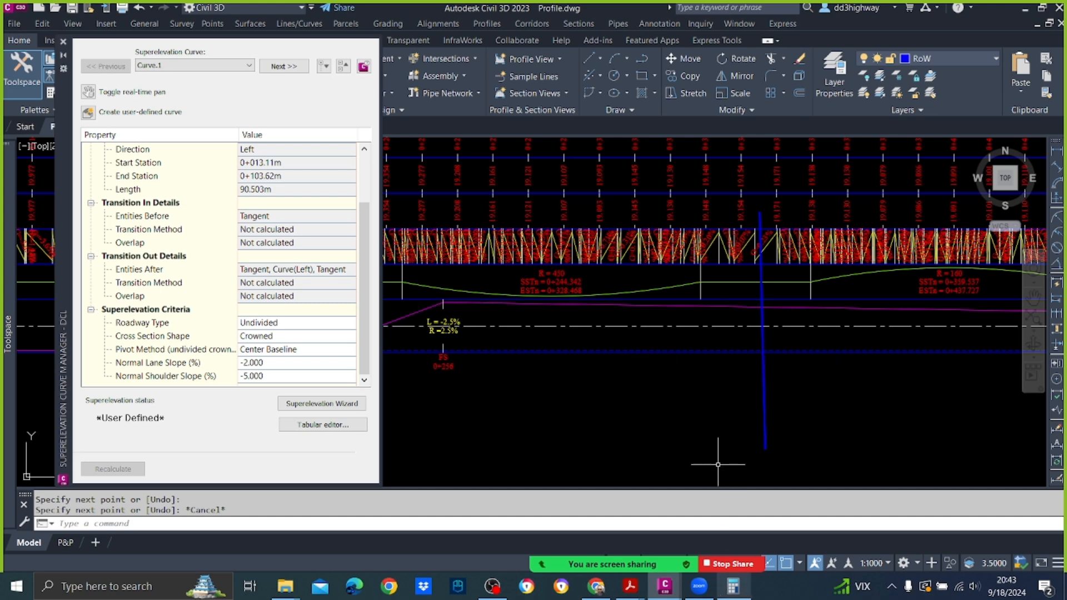
left_click(725, 593)
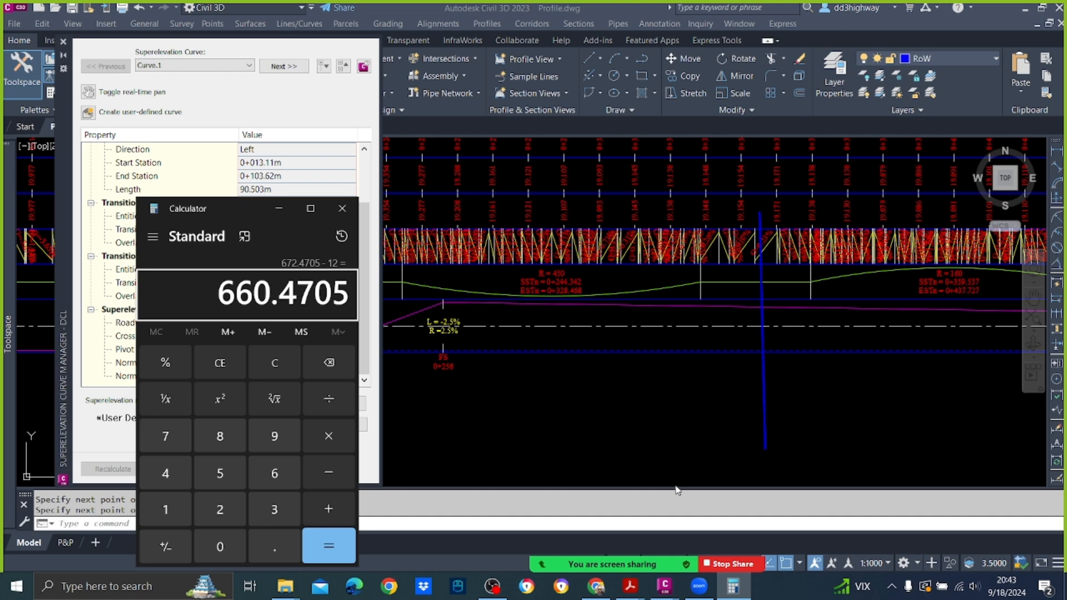
key("Escape")
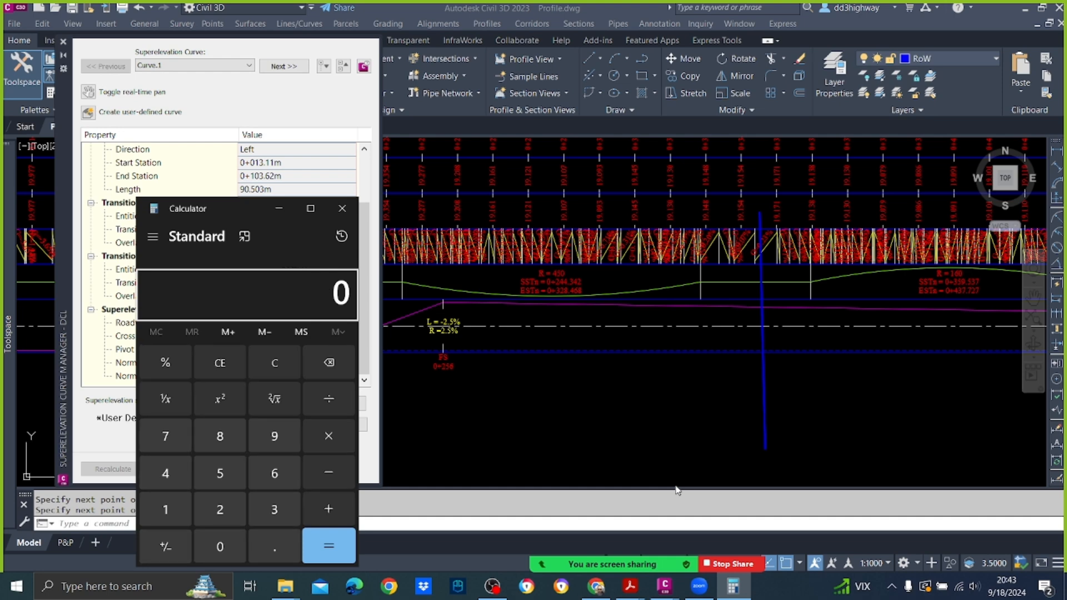
Step: Calculate half the distance between stations 359.537 and 328.468 again in the Calculator
type("359")
type(".")
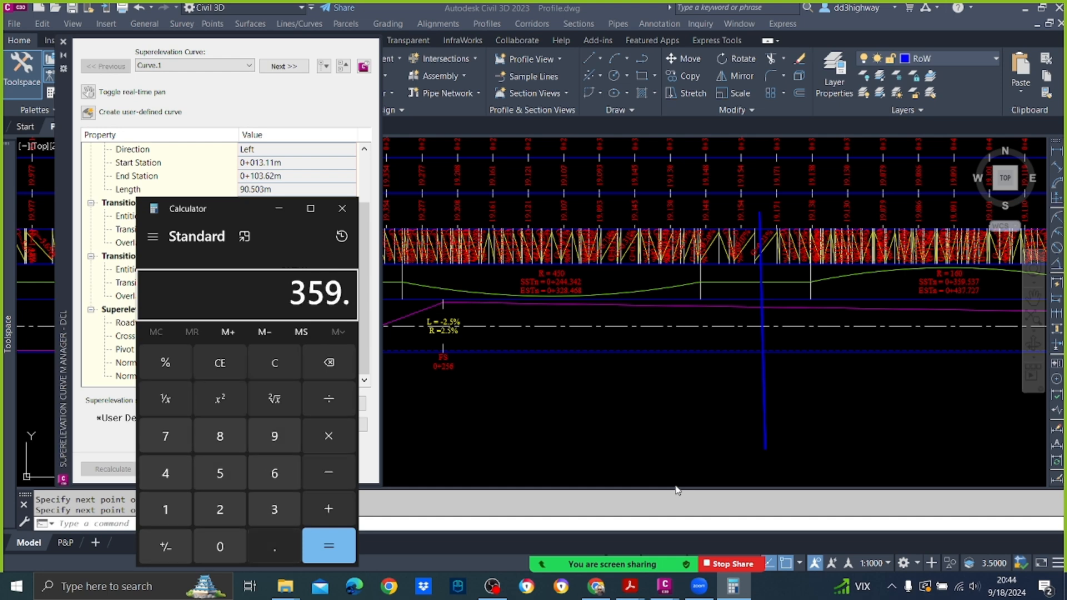
type("537")
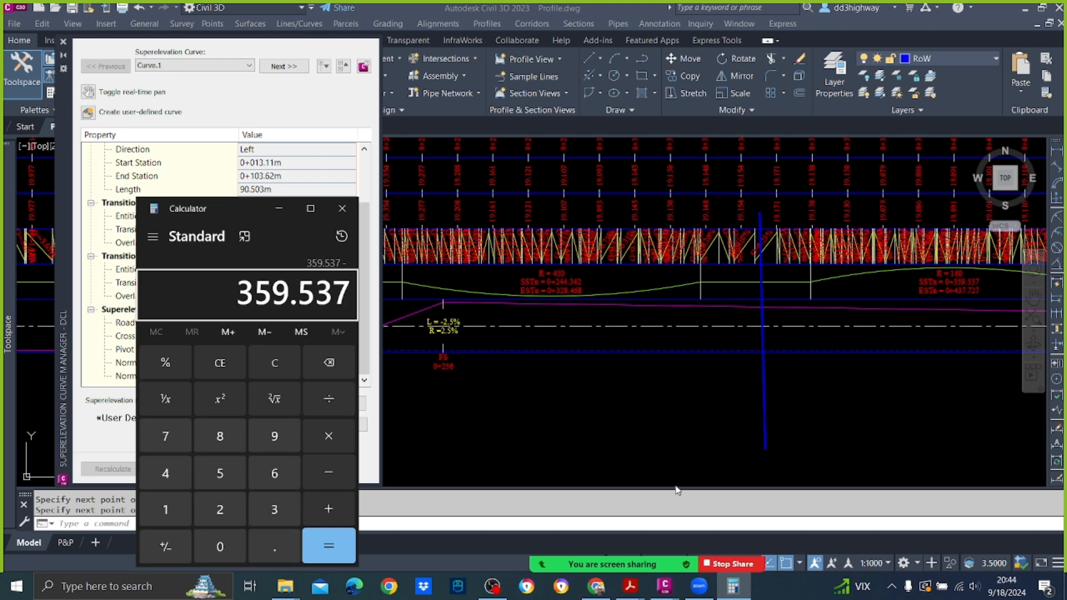
type("-328")
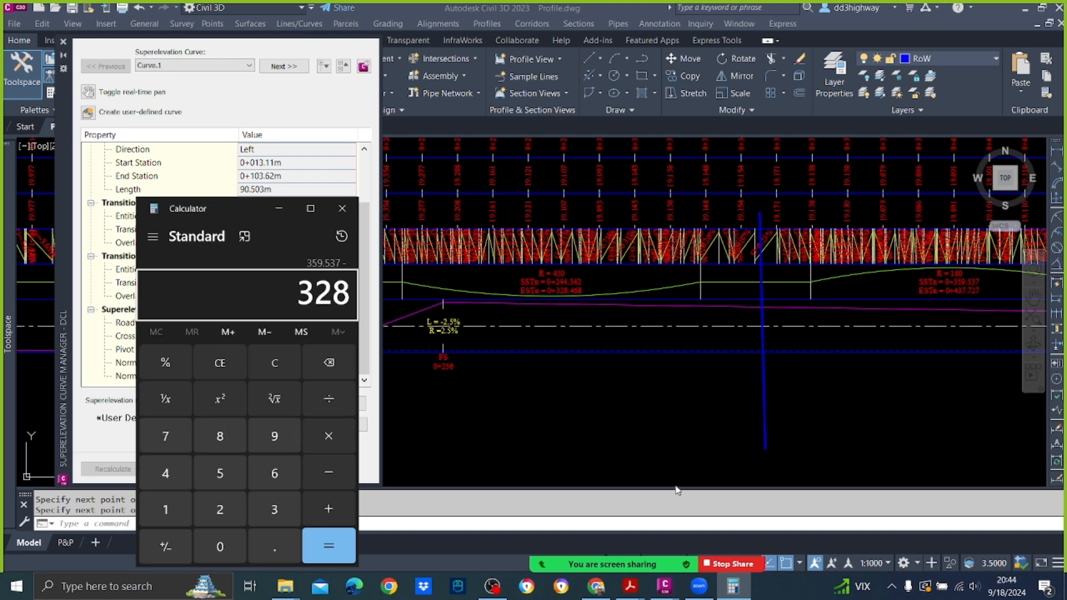
type(".468")
key("Return")
key("slash")
type("2")
key("Return")
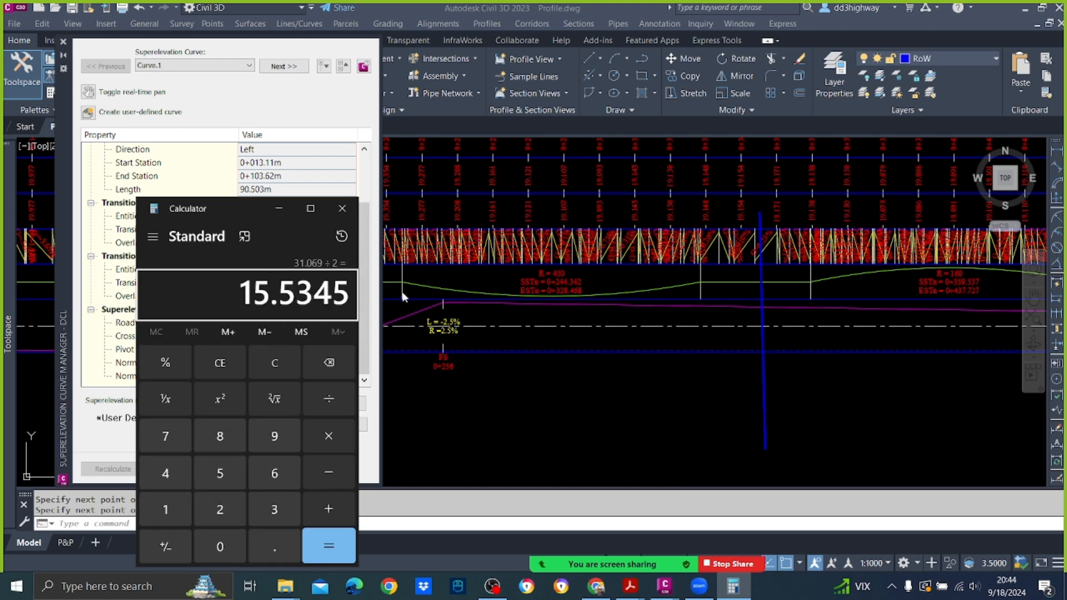
Step: Add Curve.2's end station 328.468 to the half distance to obtain the midpoint station
key("plus")
type("328")
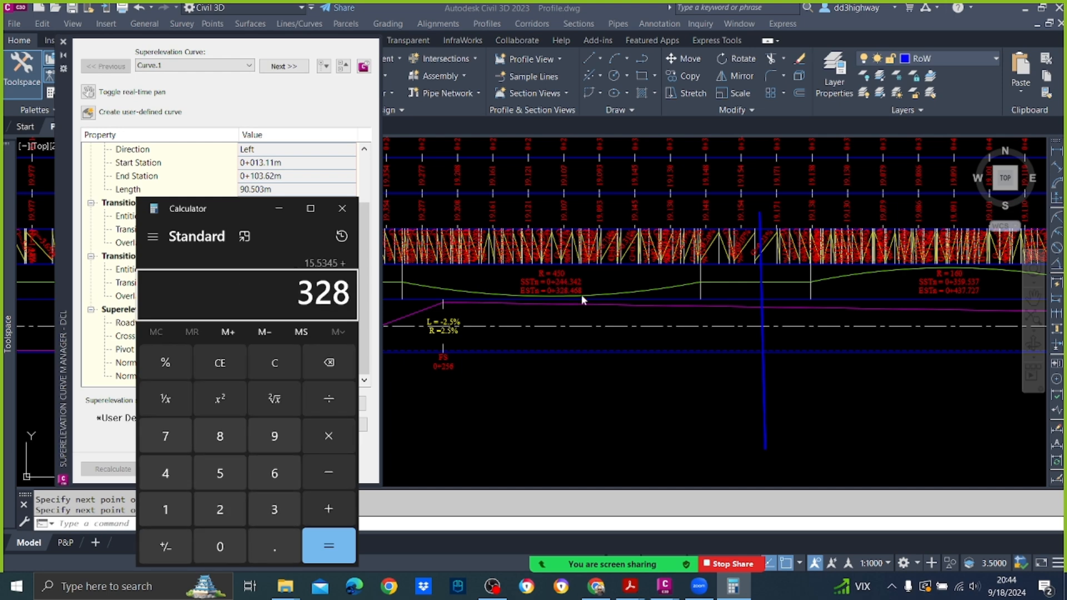
type(".468")
key("Return")
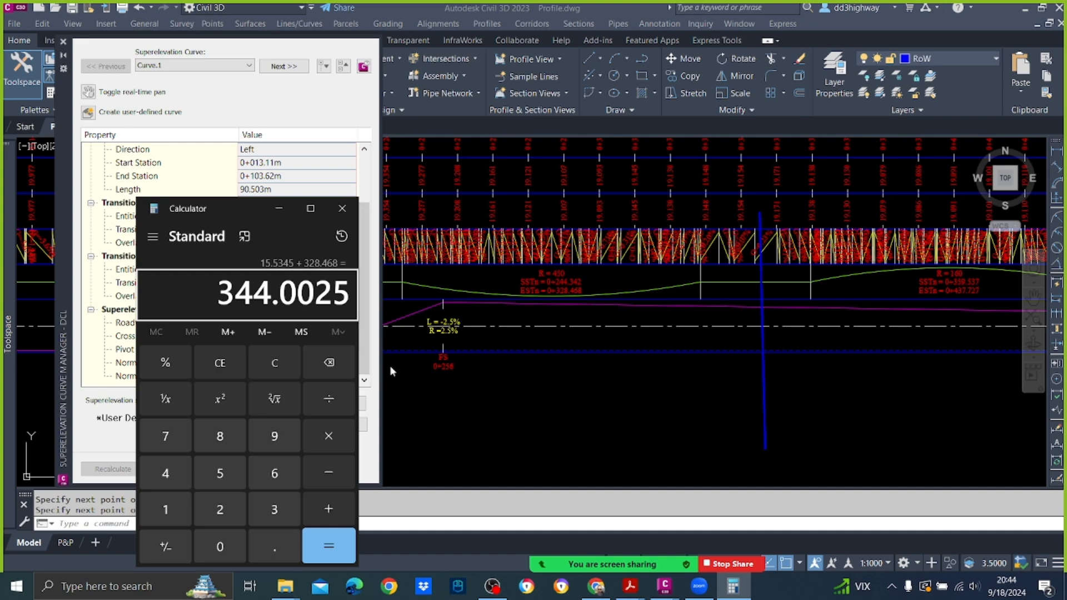
Step: Subtract 18 from the midpoint station in the Calculator and return to the Civil 3D drawing
middle_click_drag(477, 359, 691, 361)
mouse_move(559, 357)
middle_mouse_down()
mouse_move(747, 361)
mouse_move(479, 346)
middle_mouse_up()
left_click(733, 586)
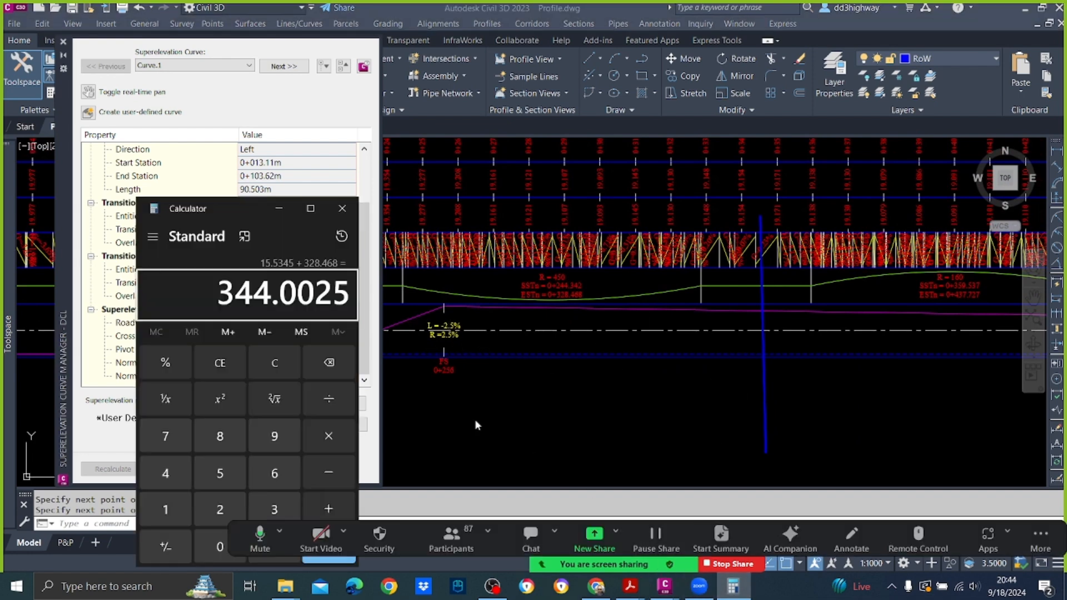
type("-18")
key("Return")
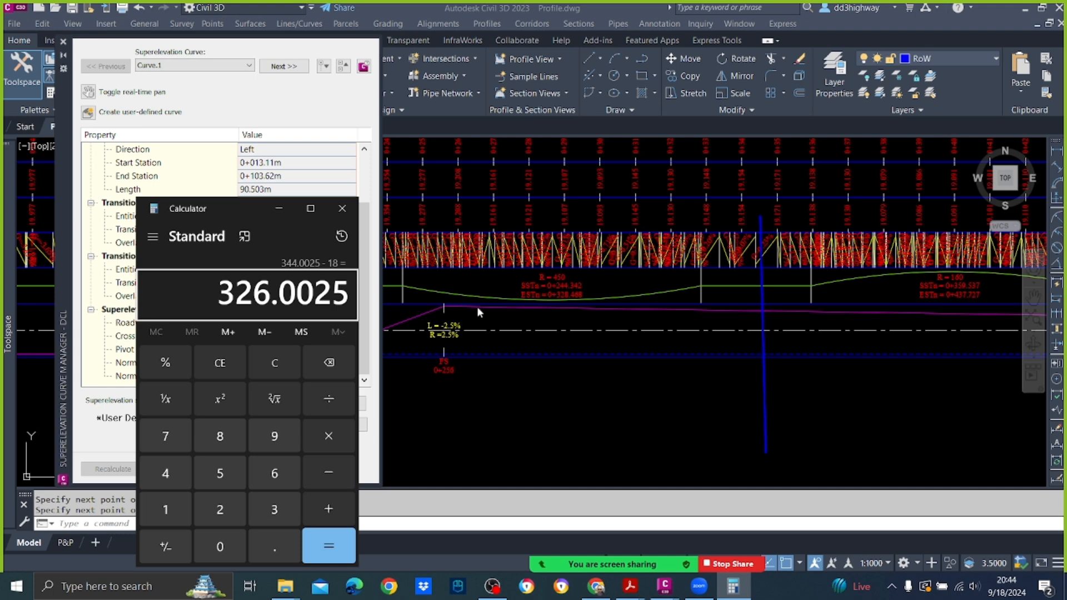
left_click(598, 395)
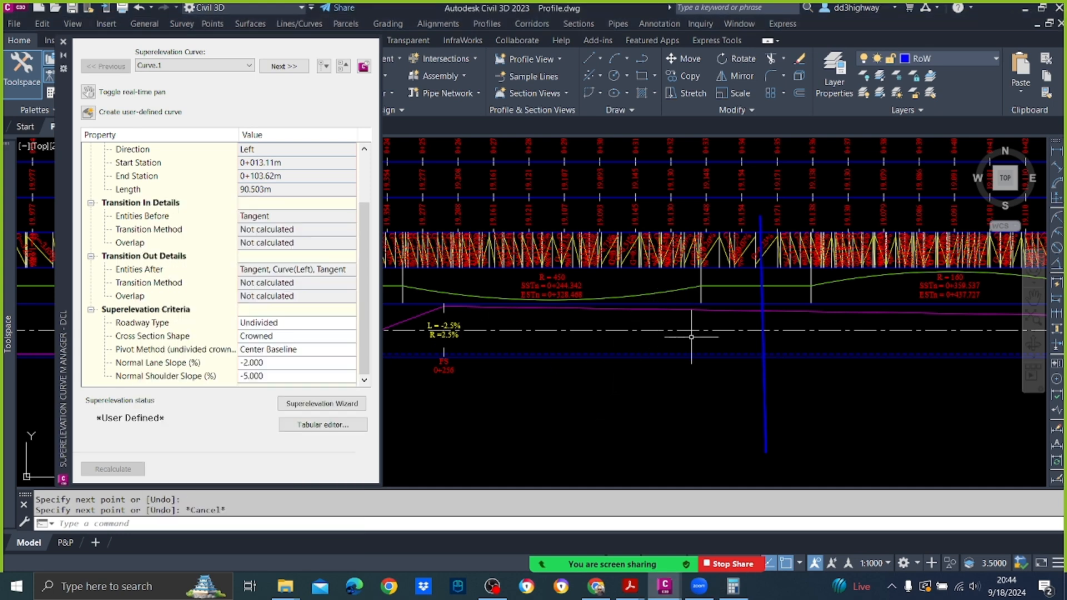
Step: Add a superelevation station at 326 following Curve.2's Begin Full Super row in the tabular editor
left_click(340, 422)
scroll(226, 393, "down", 3)
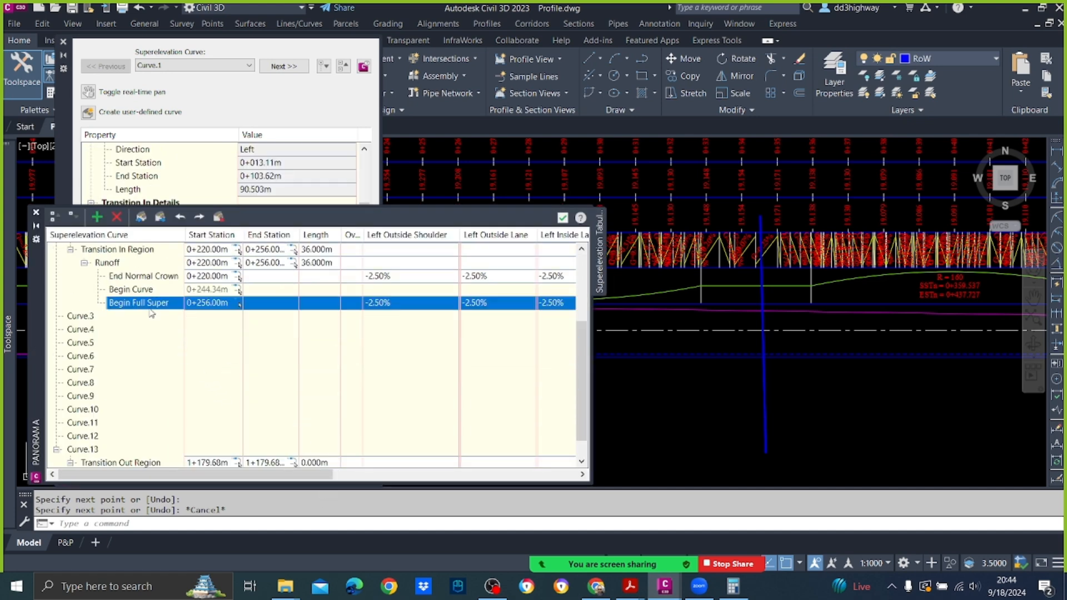
right_click(149, 304)
left_click(239, 304)
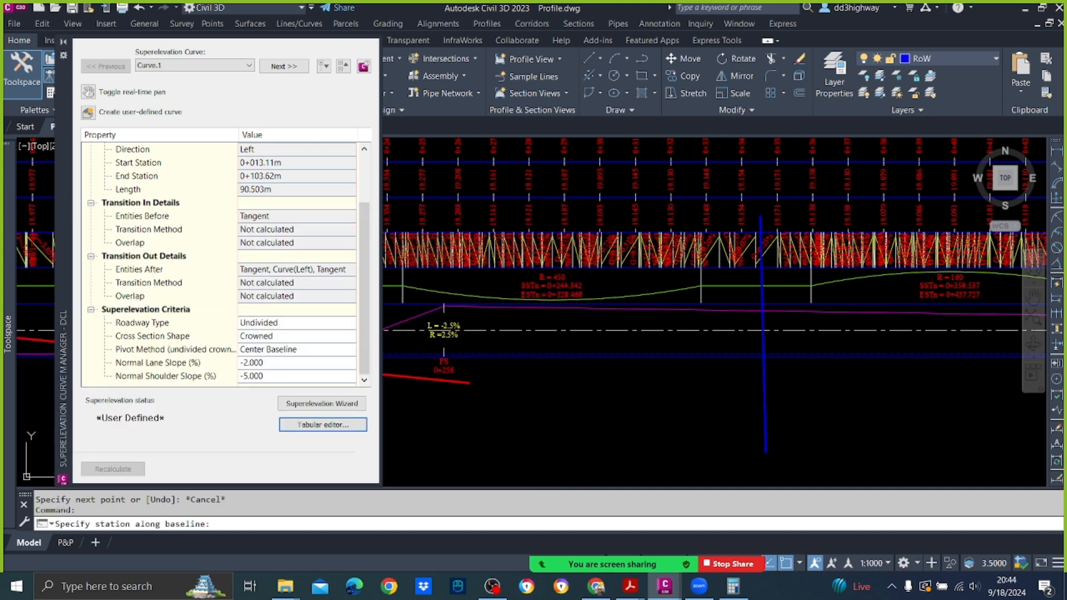
left_click(734, 587)
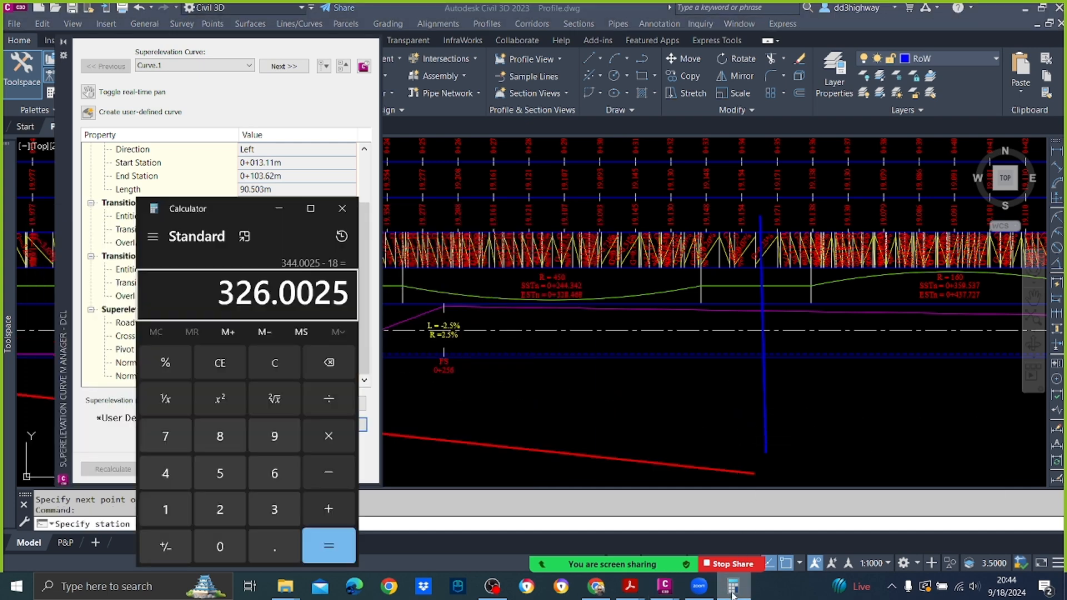
left_click(696, 461)
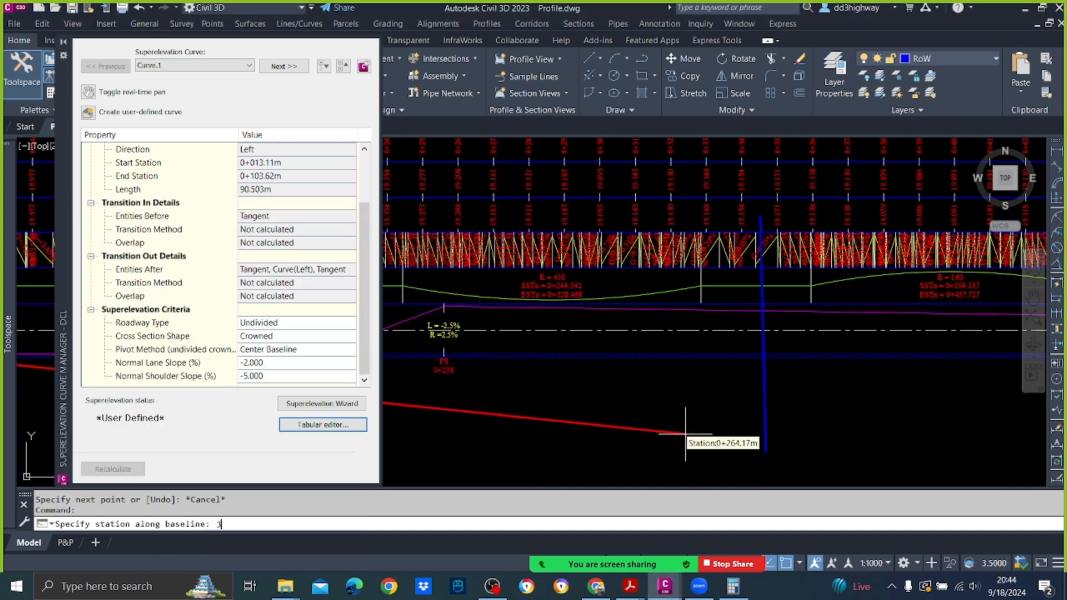
type("326")
key("Return")
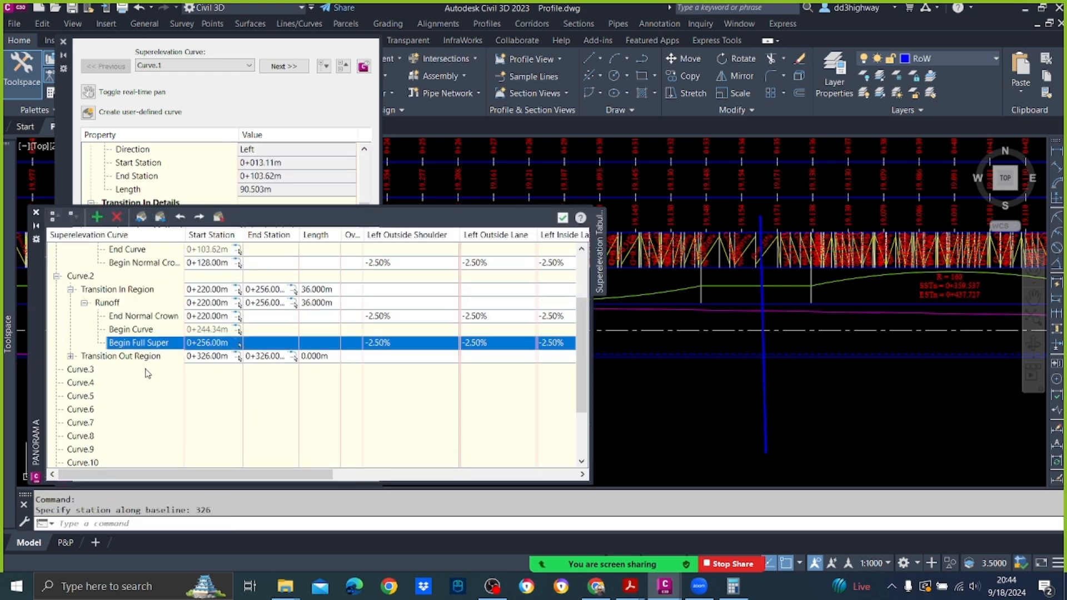
Step: Assign the End Full Super critical station to Curve.2's manual station at 0+326 and close the tabular editor
left_click(70, 357)
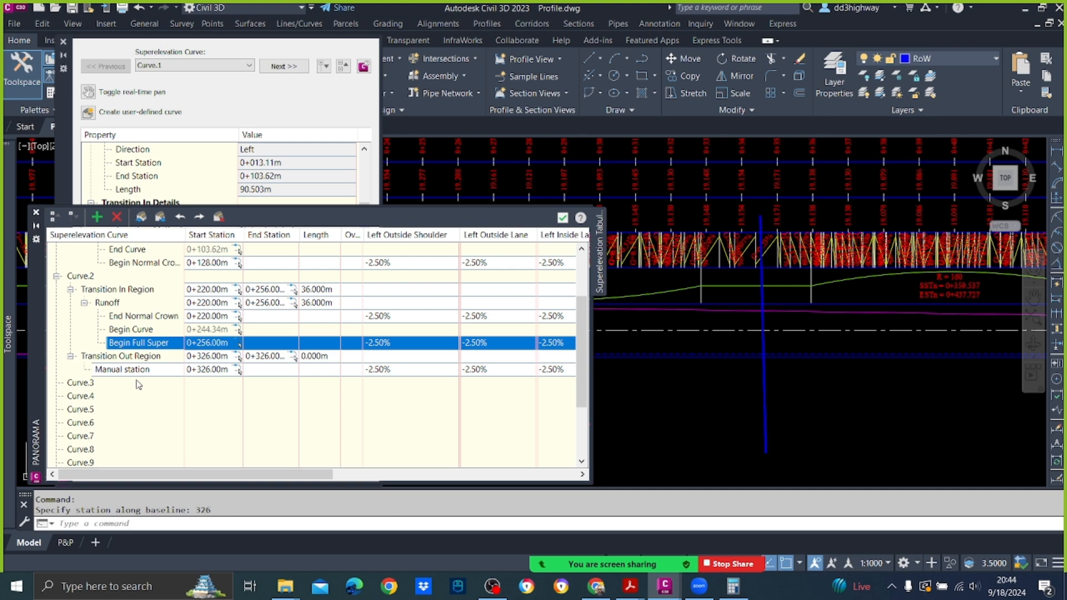
left_click(133, 370)
right_click(133, 371)
mouse_move(208, 409)
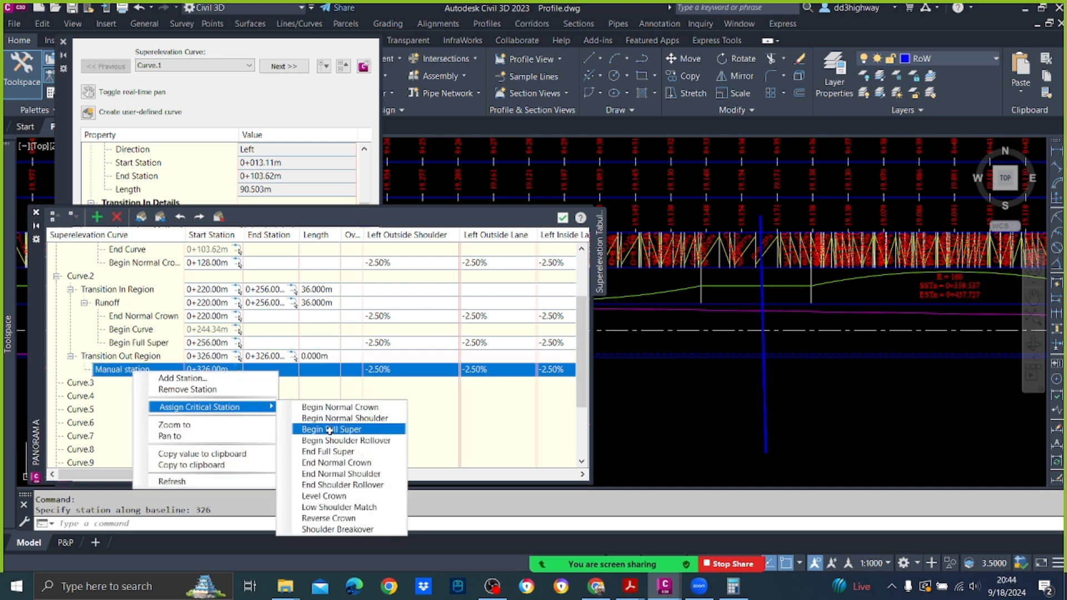
left_click(328, 451)
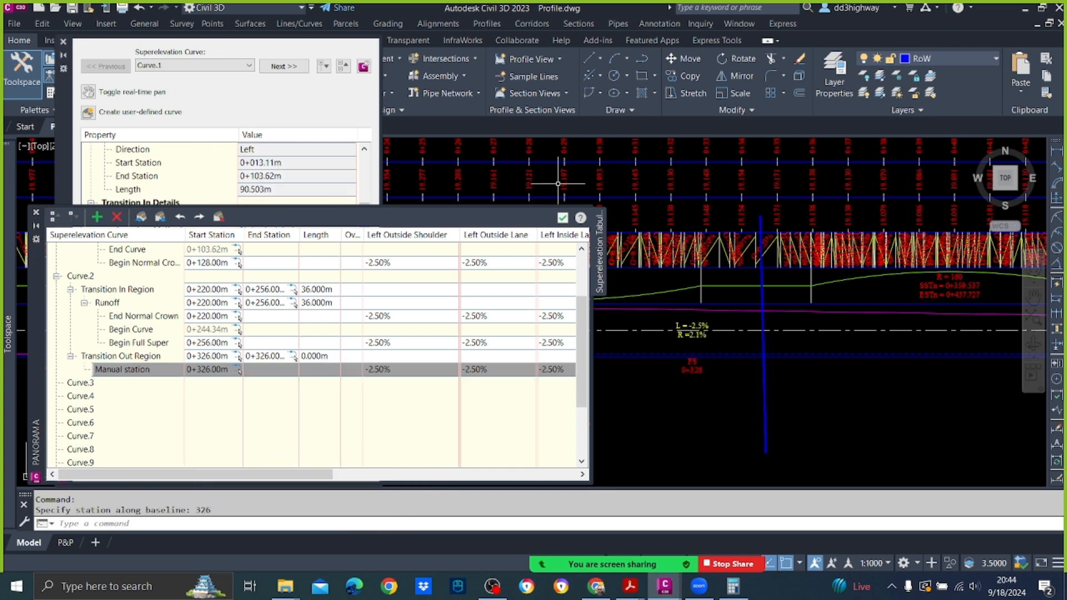
left_click(562, 217)
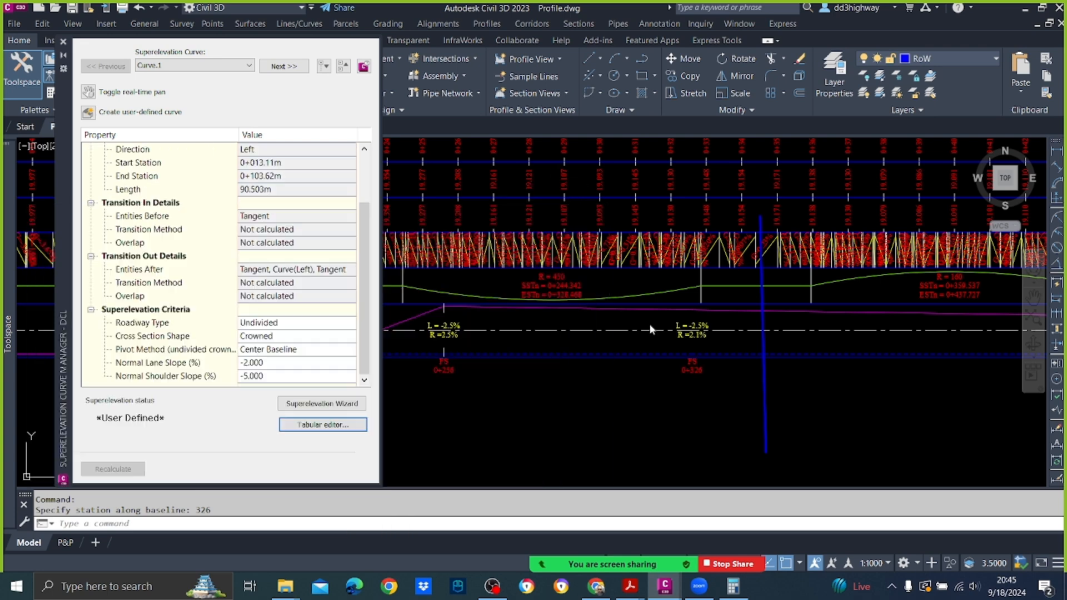
Step: Reopen the tabular editor and set the right inside shoulder and right inside lane slopes of Curve.2's End Full Super station to 2.50%
left_click(327, 425)
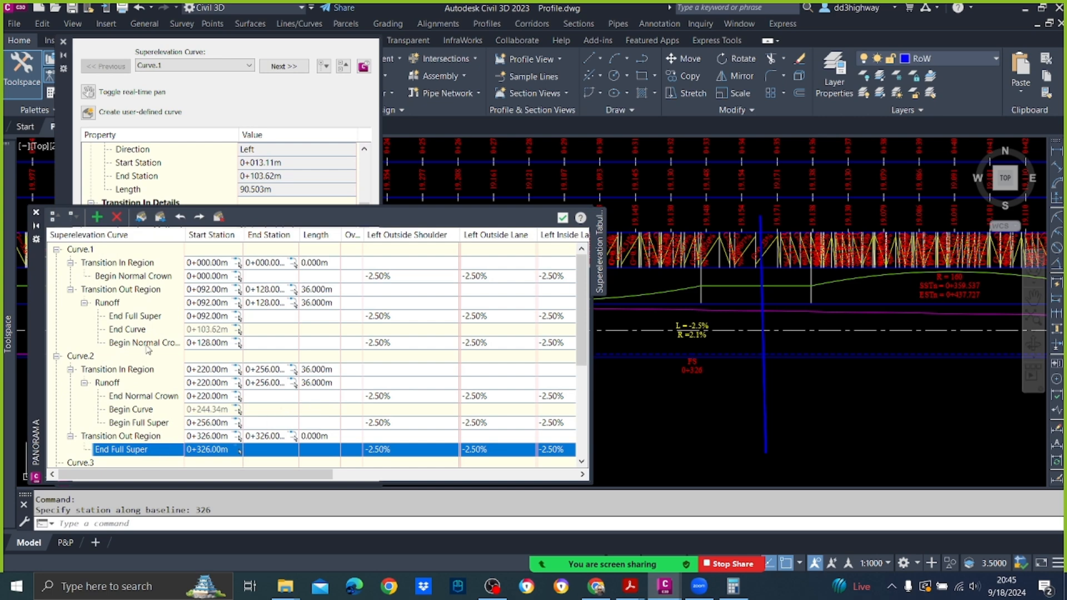
scroll(160, 321, "down", 2)
left_click_drag(220, 481, 406, 476)
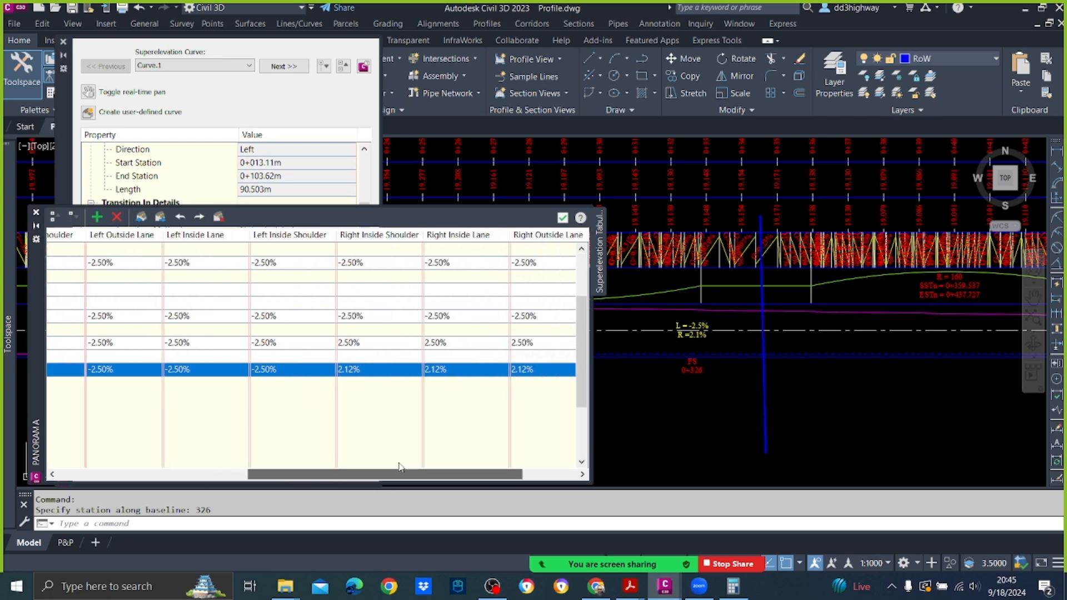
left_click(372, 369)
type("2.5")
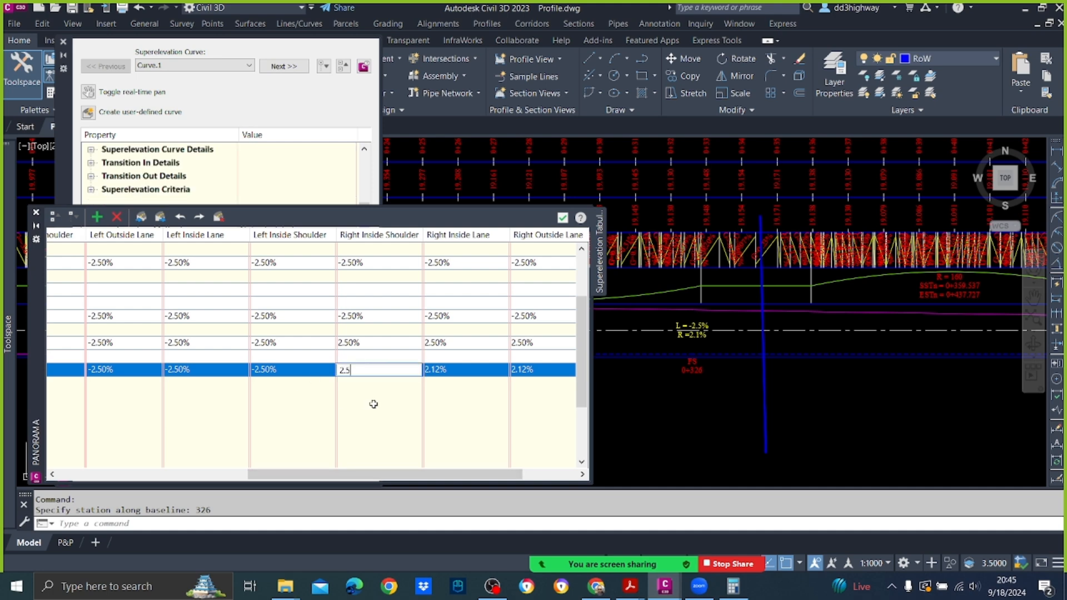
left_click(373, 404)
left_click(375, 368)
key("ctrl+c")
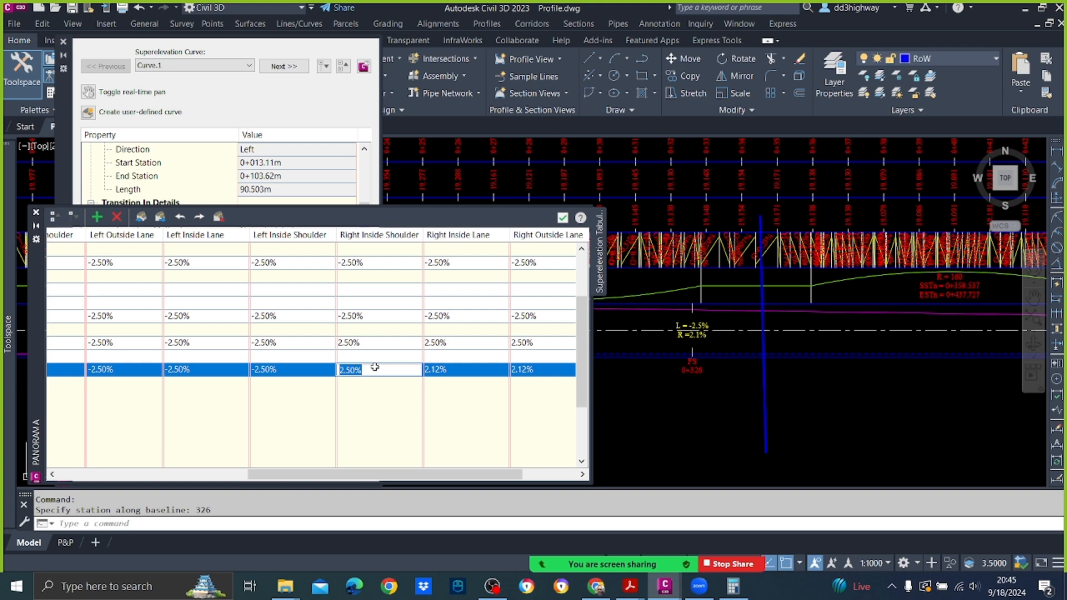
left_click(477, 369)
key("ctrl+v")
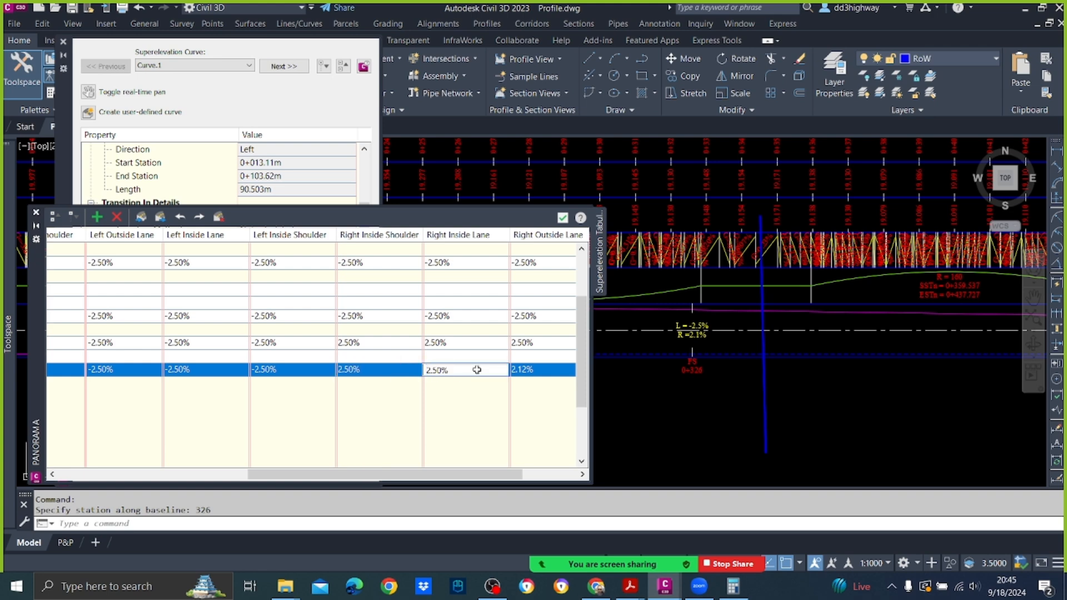
left_click(486, 426)
Step: Set the right outside lane and right outside shoulder slopes of Curve.2's End Full Super station to 2.50%
left_click_drag(475, 474, 550, 483)
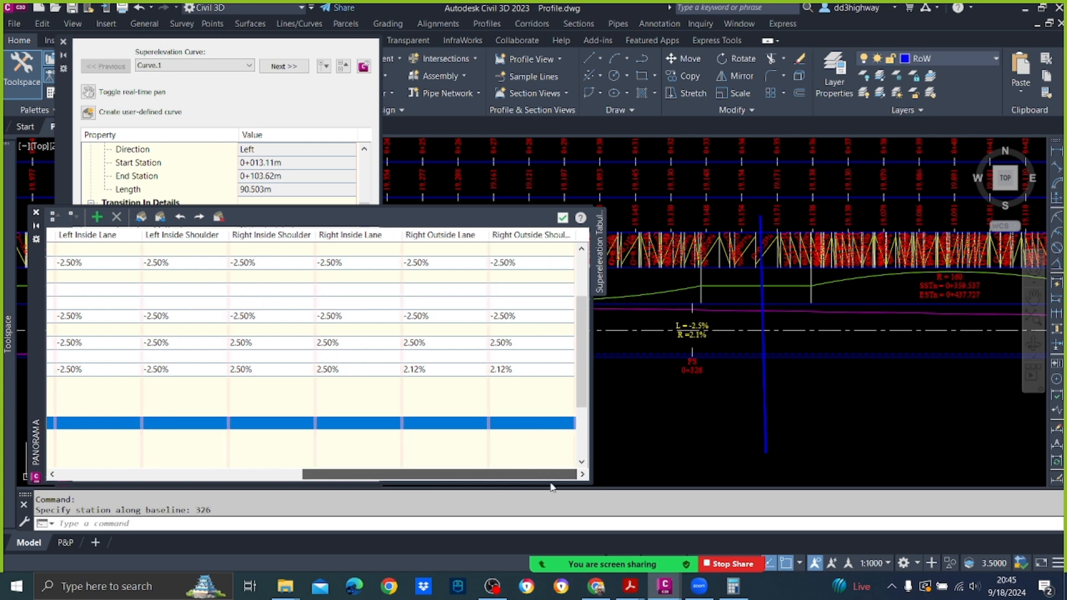
left_click(458, 367)
key("ctrl+v")
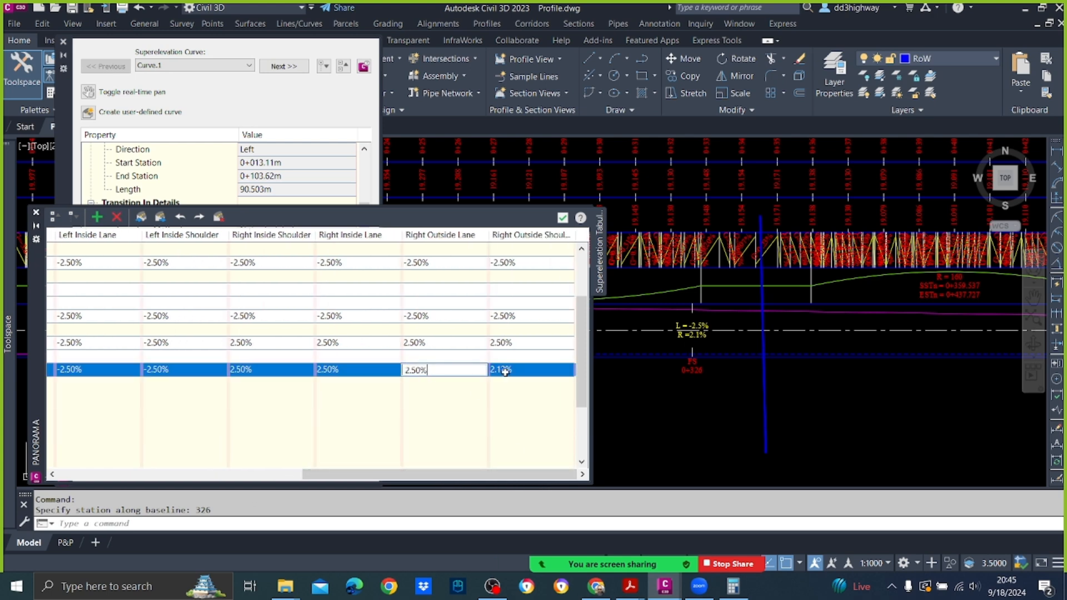
key("Return")
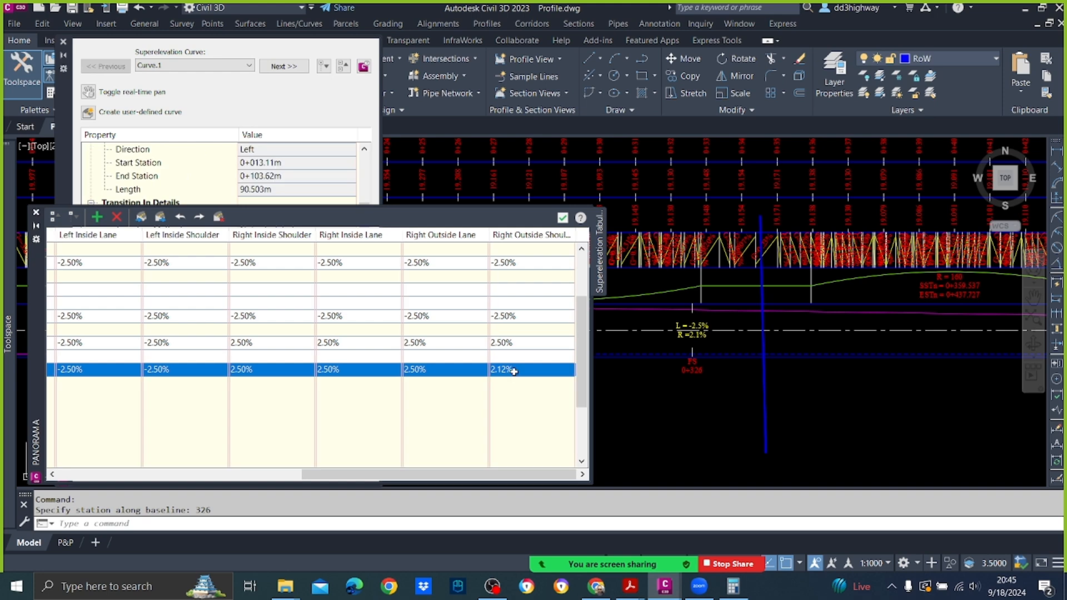
left_click(513, 372)
key("ctrl+v")
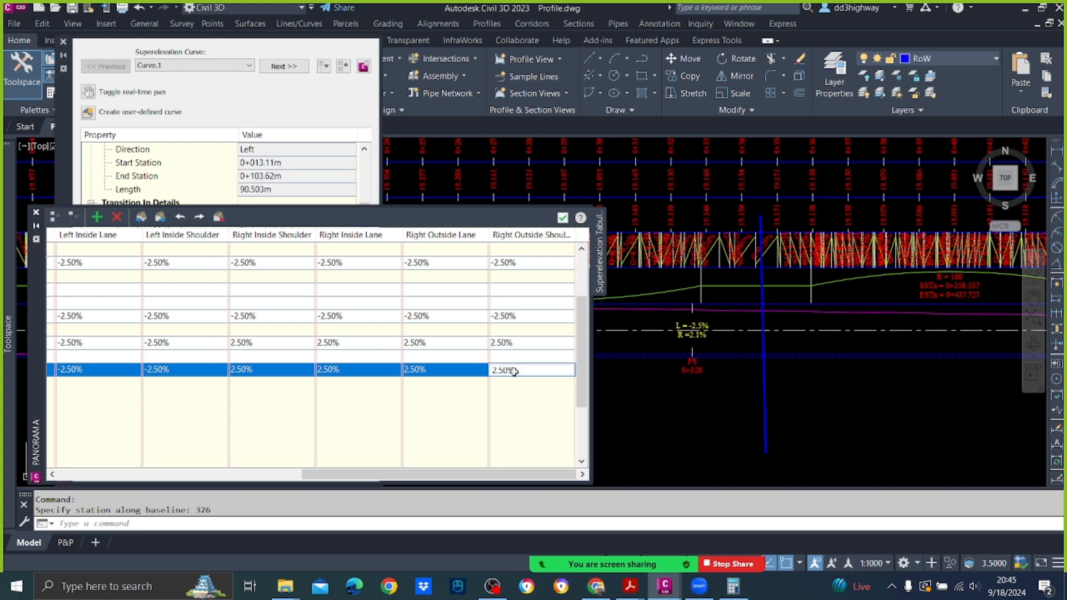
left_click(711, 422)
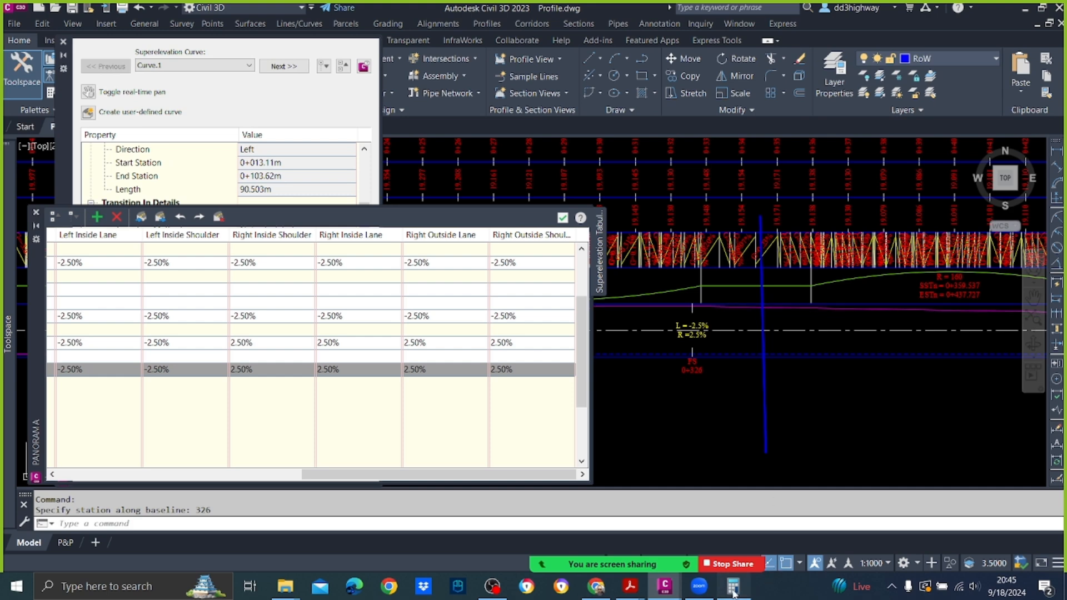
Step: Switch to the Calculator and add 36 to the 326.0025 station value
left_click(734, 591)
type("+36")
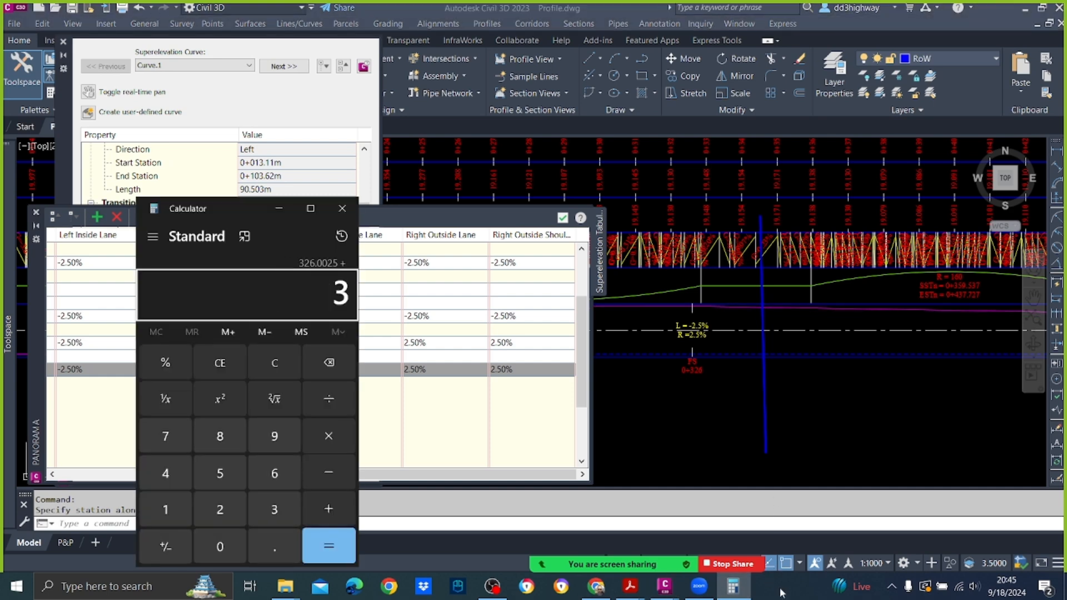
key("Return")
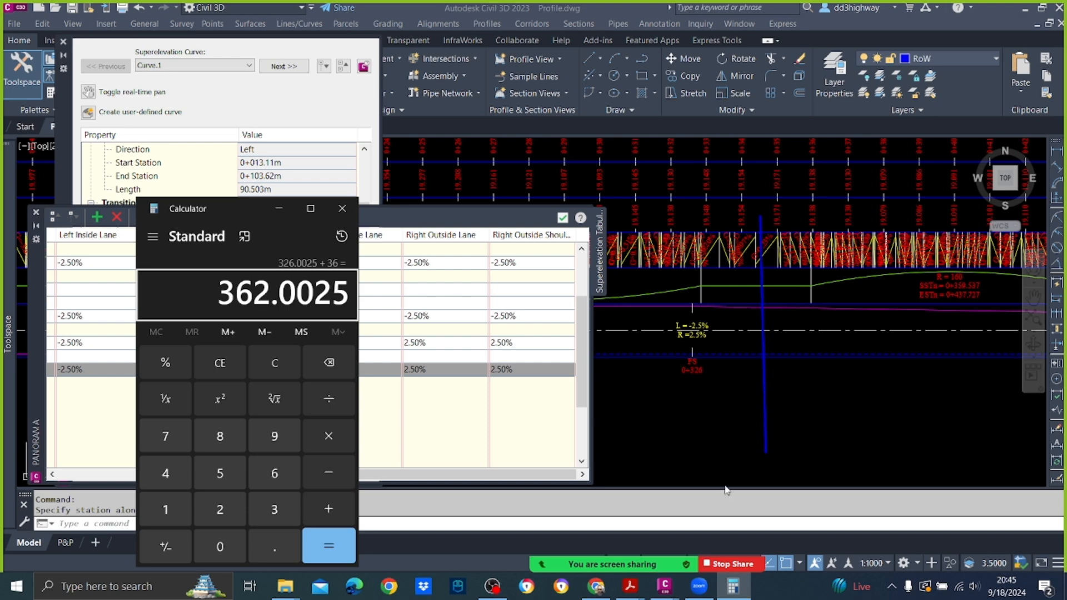
Step: Add a superelevation station at 362 under Curve.3 in the tabular editor
left_click(720, 448)
left_click_drag(521, 476, 13, 470)
left_click_drag(367, 474, 107, 472)
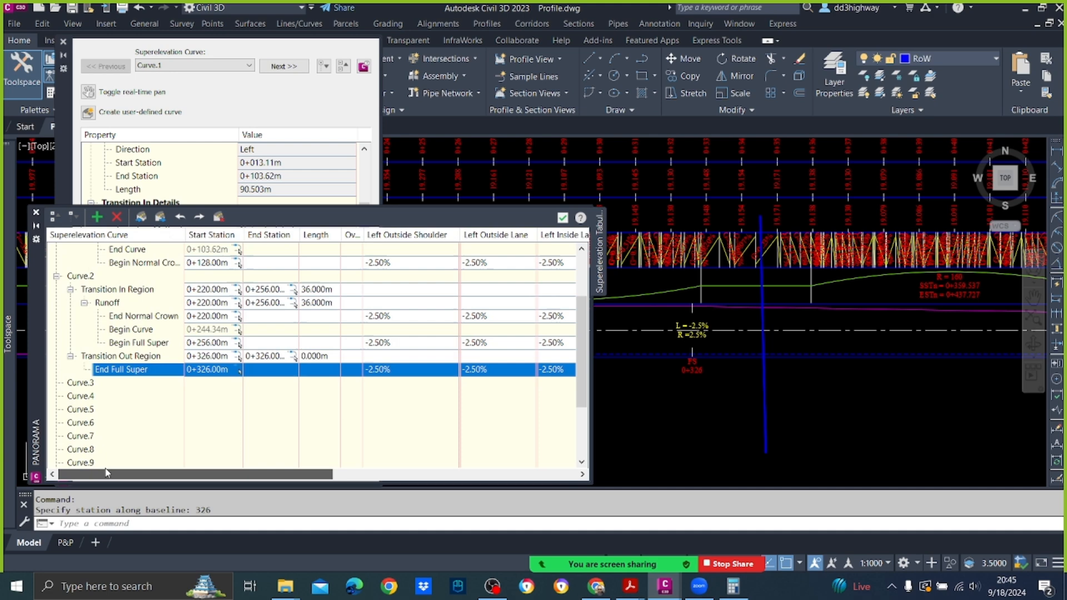
left_click(84, 383)
right_click(84, 386)
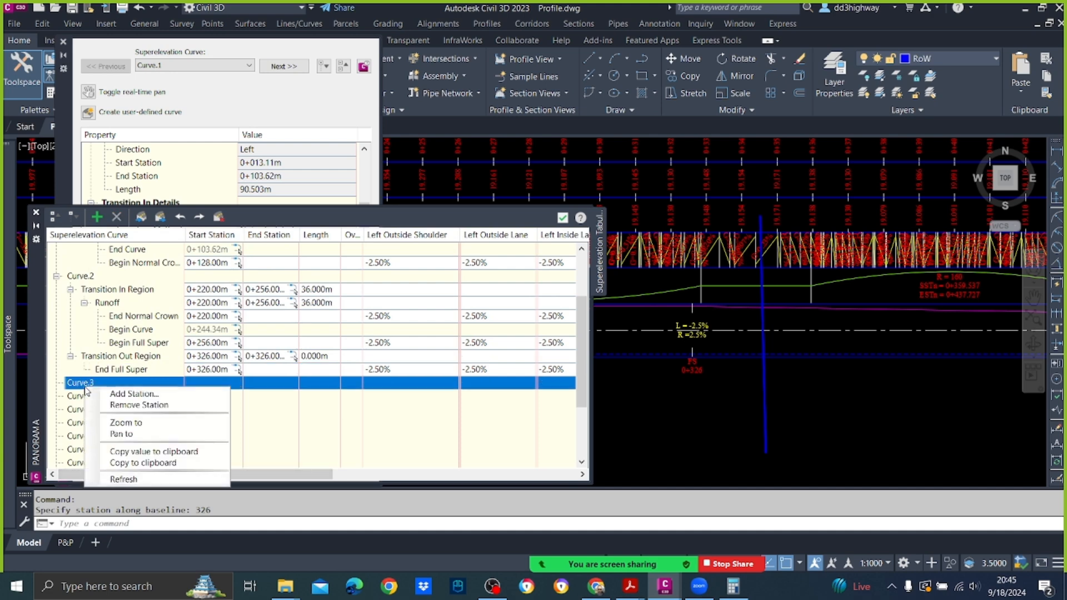
left_click(113, 394)
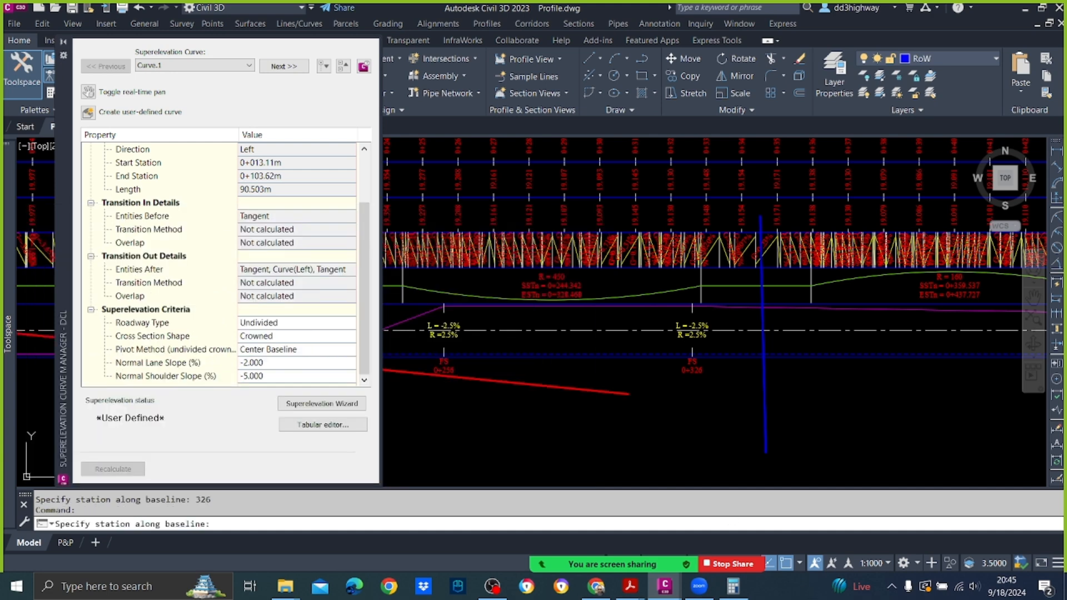
left_click(734, 586)
left_click(590, 459)
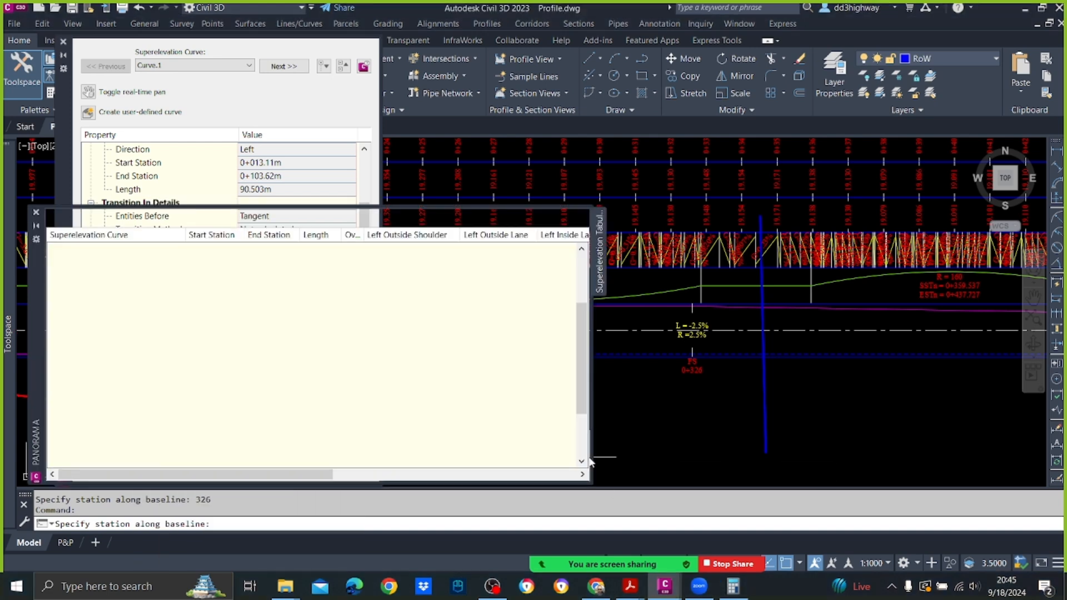
key("Return")
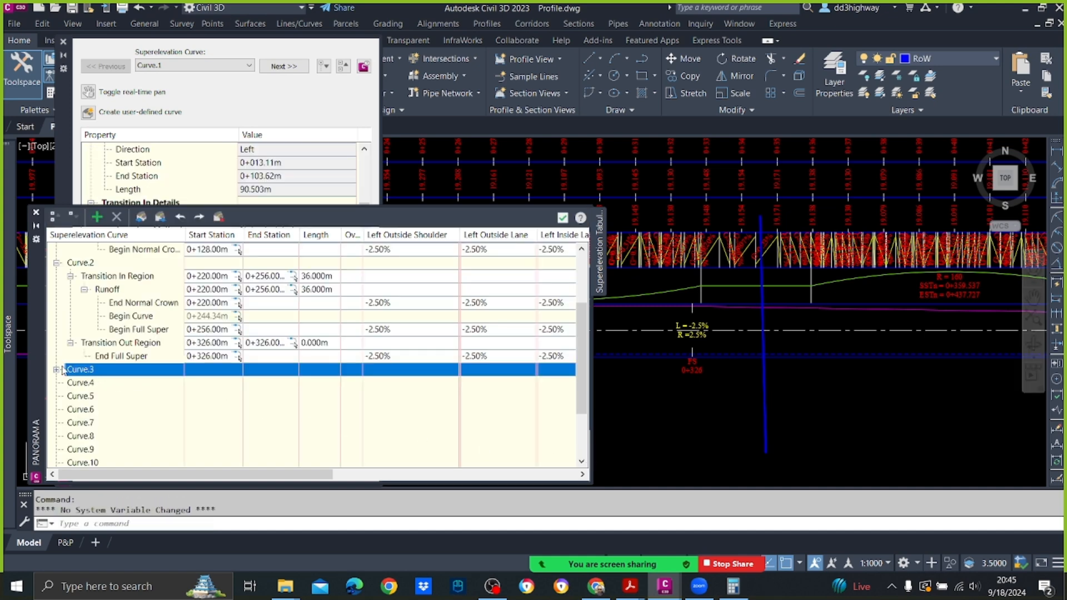
Step: Assign the Begin Full Super critical station to Curve.3's manual station at 0+362 and close the tabular editor
left_click(57, 369)
left_click(70, 383)
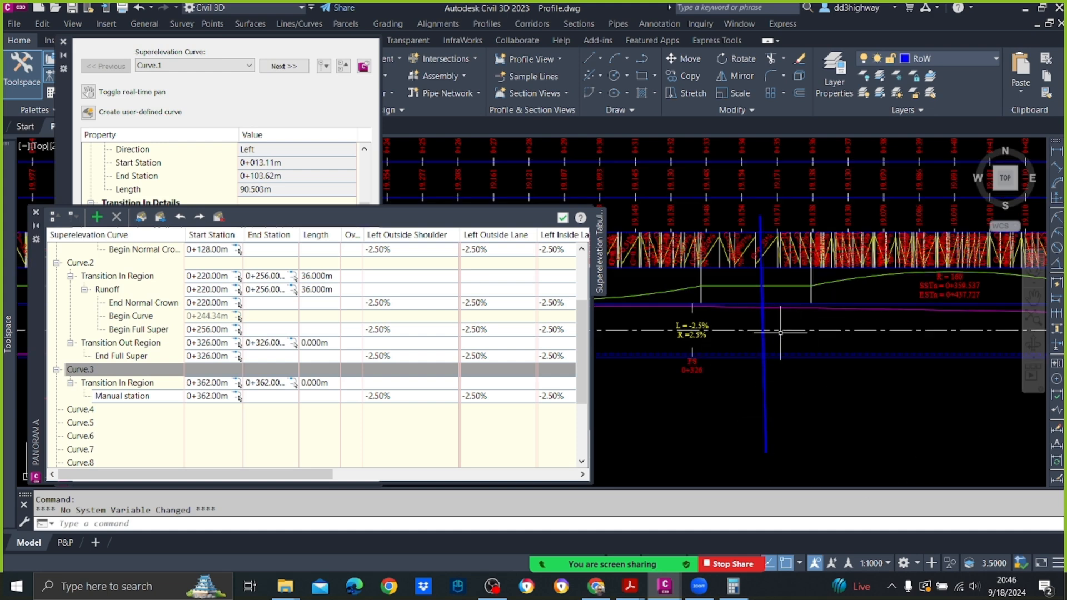
left_click(148, 397)
right_click(149, 396)
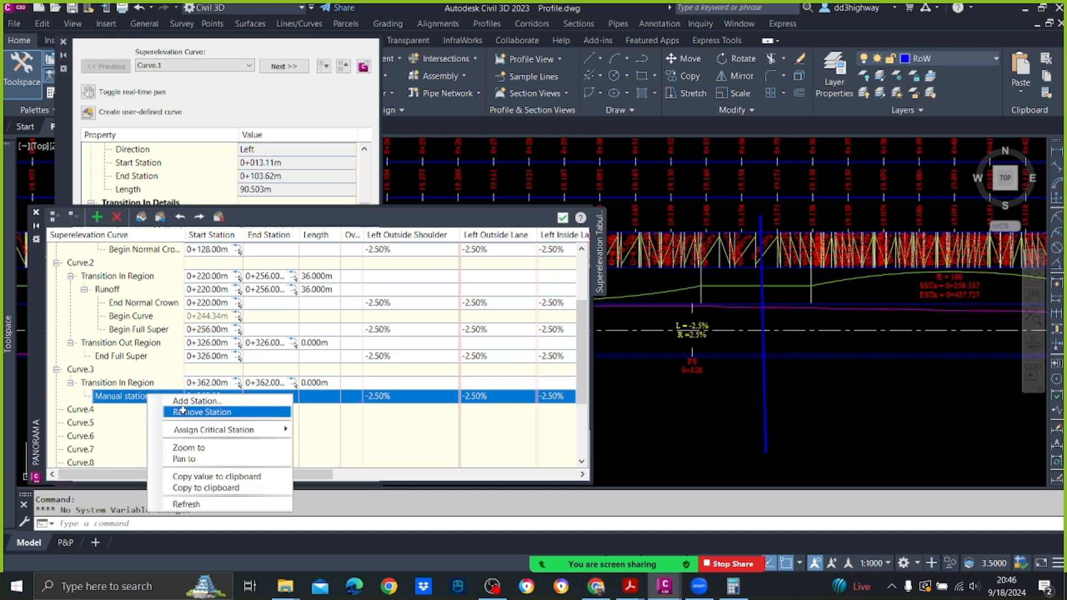
mouse_move(205, 431)
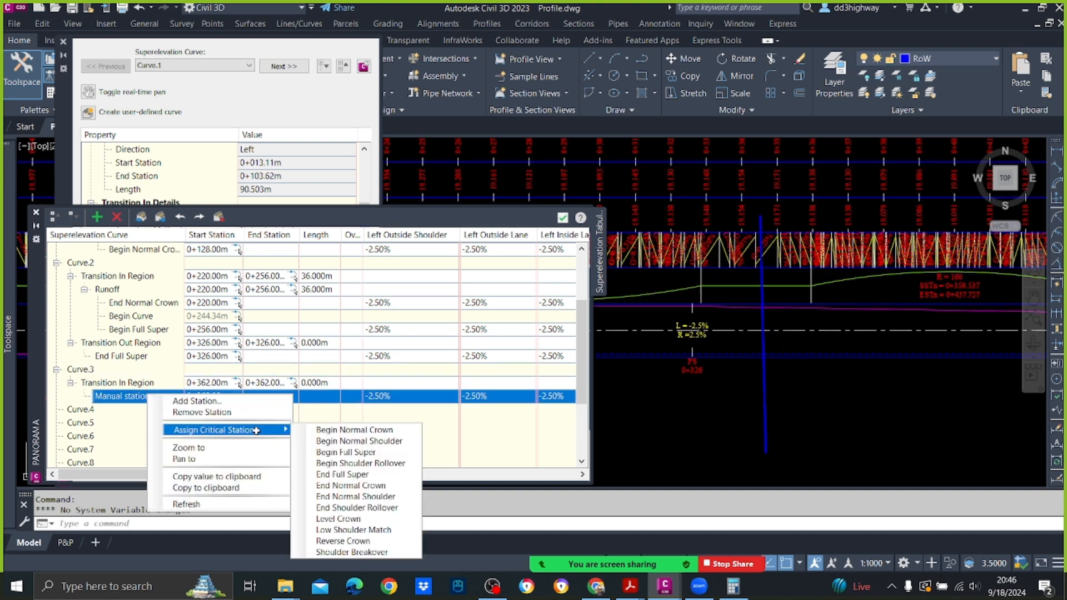
left_click(359, 452)
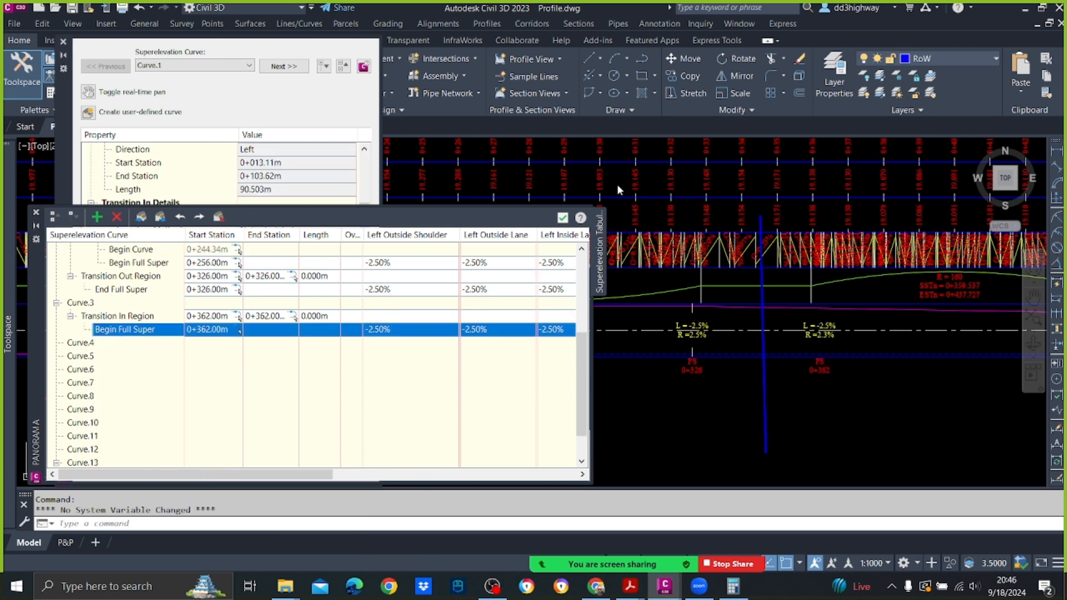
left_click(563, 217)
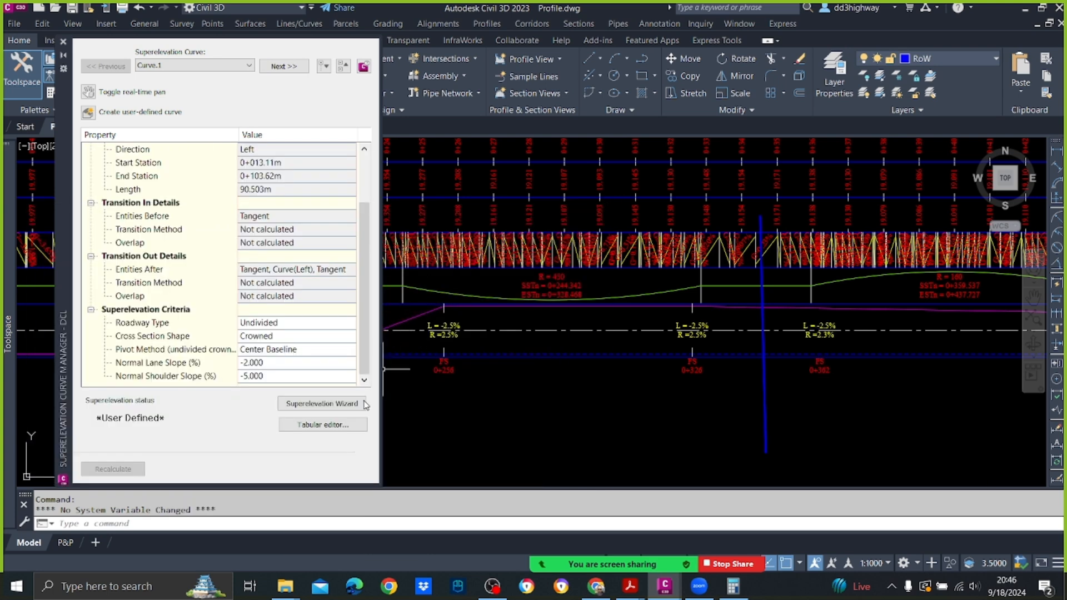
Step: Reopen the tabular editor and set the left outside shoulder and left outside lane slopes of Curve.3's Begin Full Super station to 2.50%
left_click(351, 424)
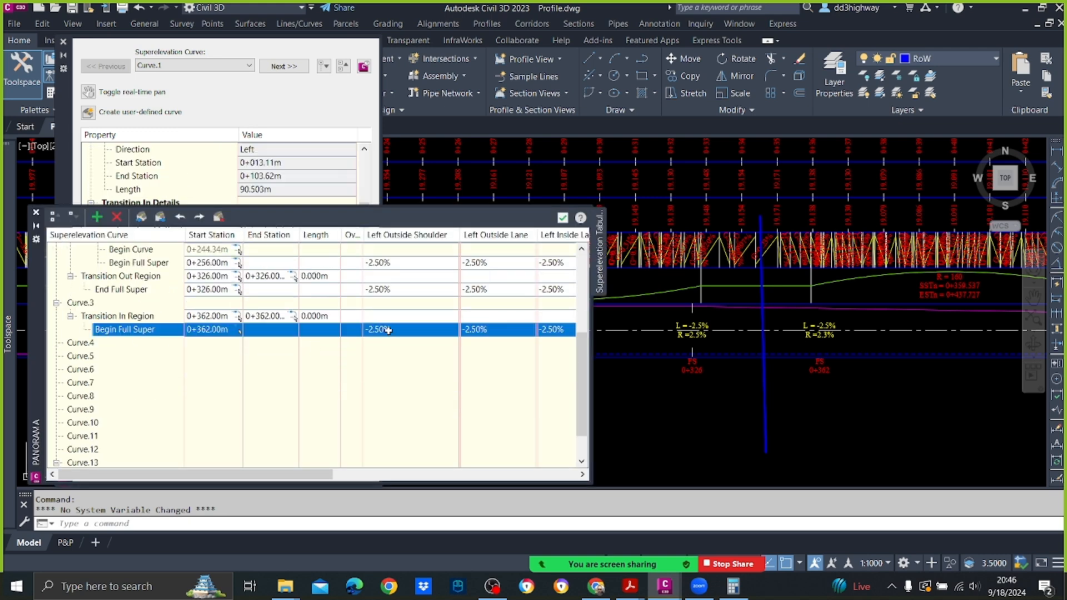
left_click(388, 330)
type("2.")
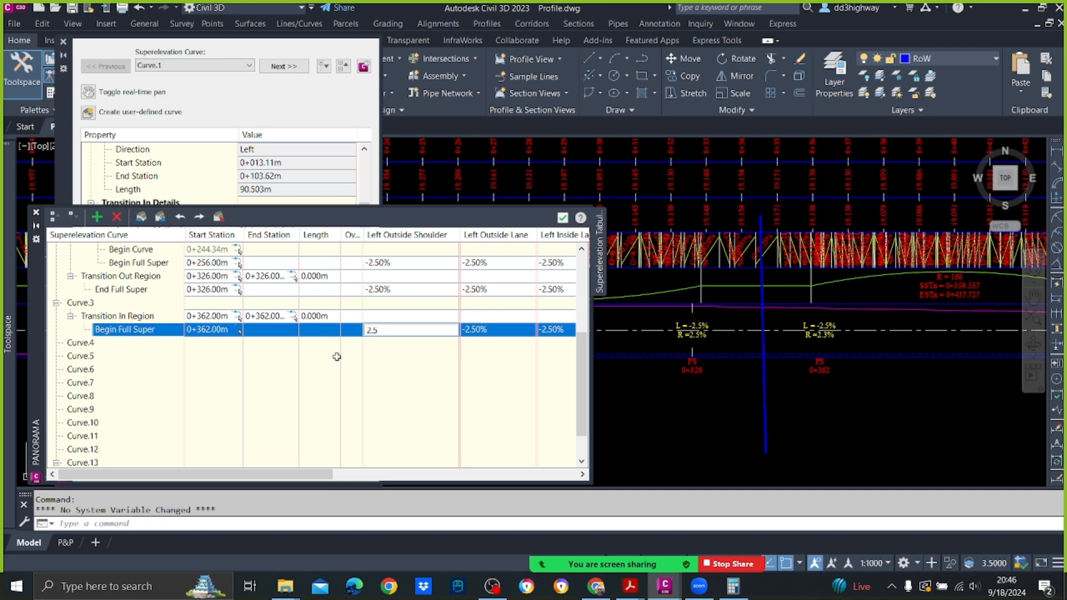
type("5")
key("Return")
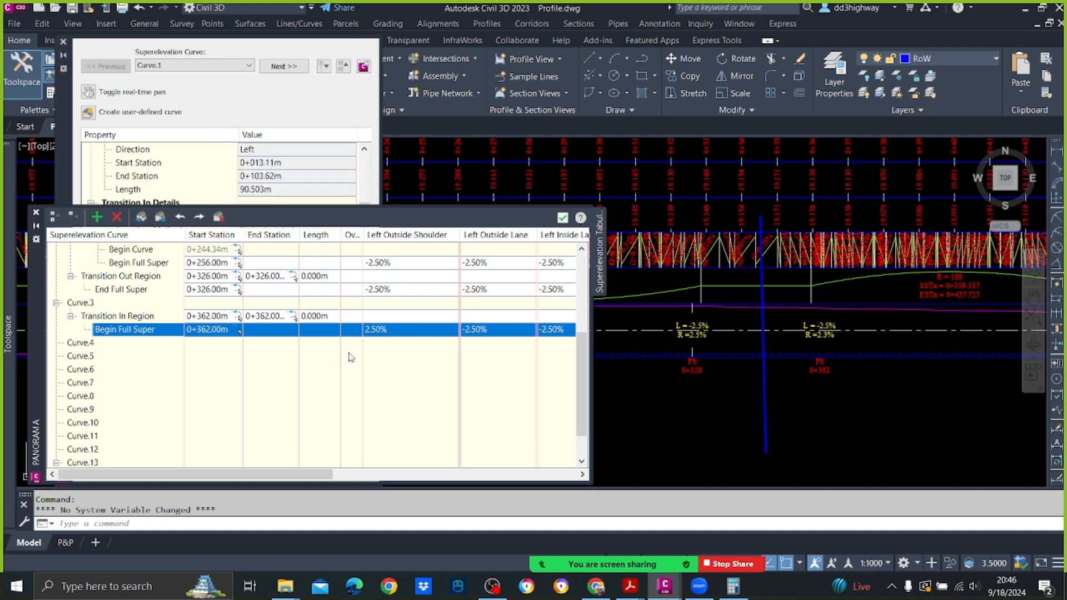
left_click(383, 332)
key("ctrl+c")
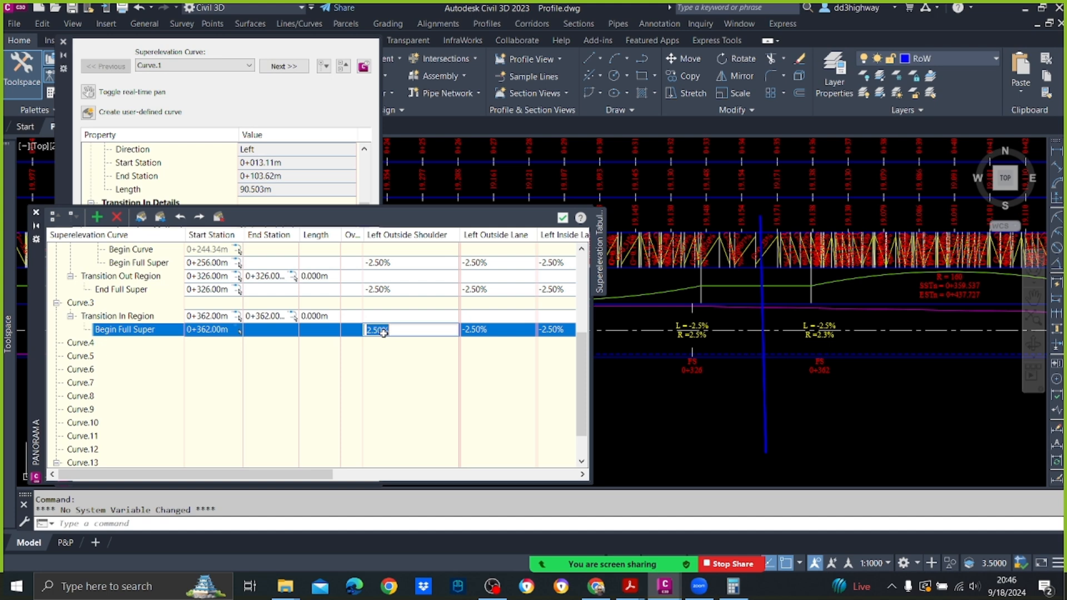
left_click(492, 331)
key("ctrl+v")
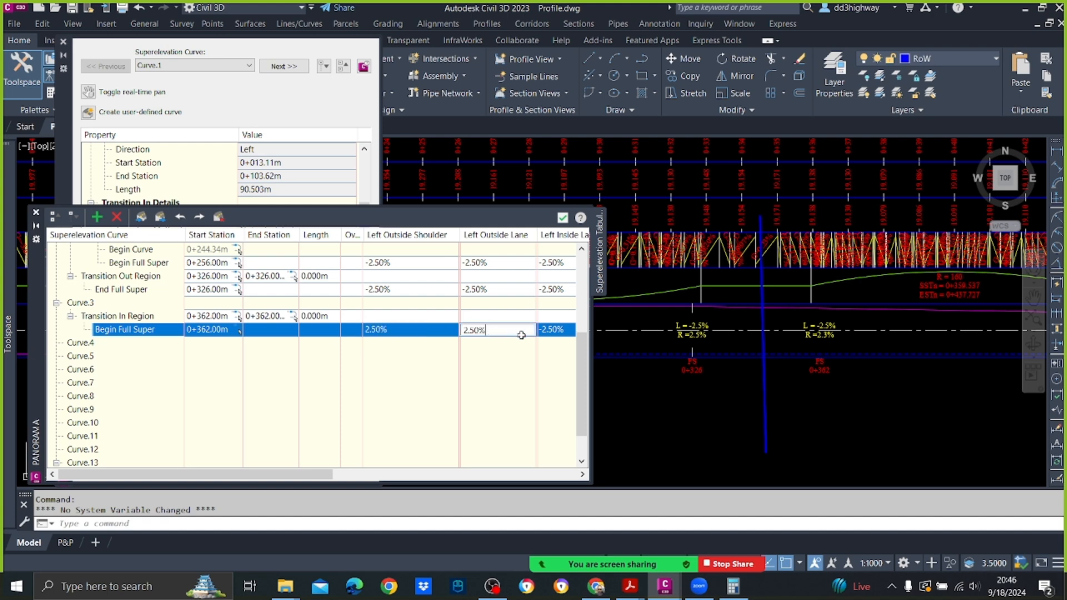
Step: Set the left inside lane and left inside shoulder slopes of Curve.3's Begin Full Super station to 2.50%
left_click(554, 333)
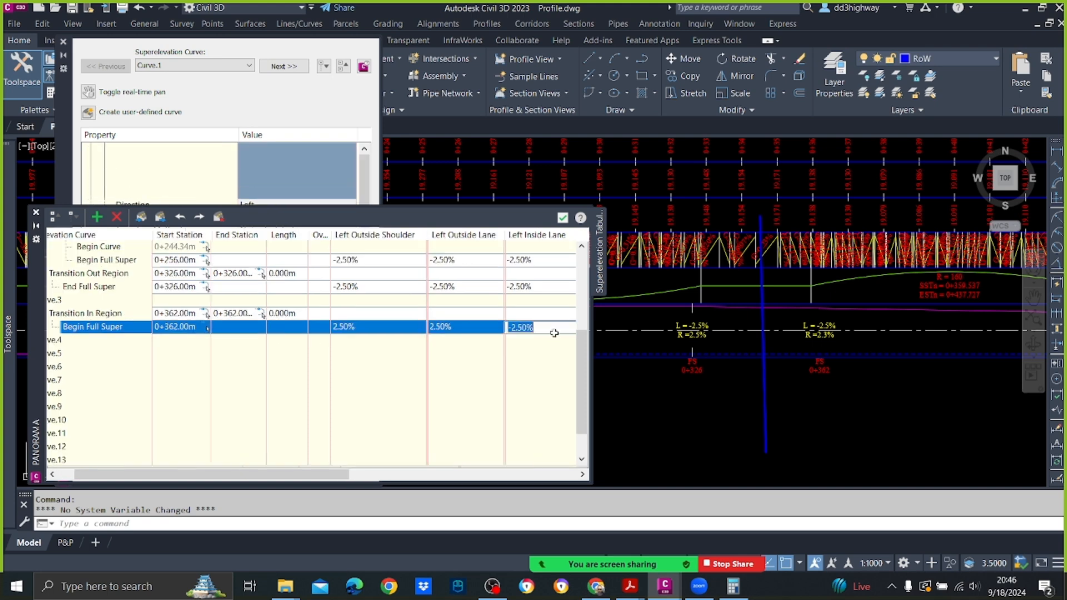
left_click(543, 333)
key("ctrl+v")
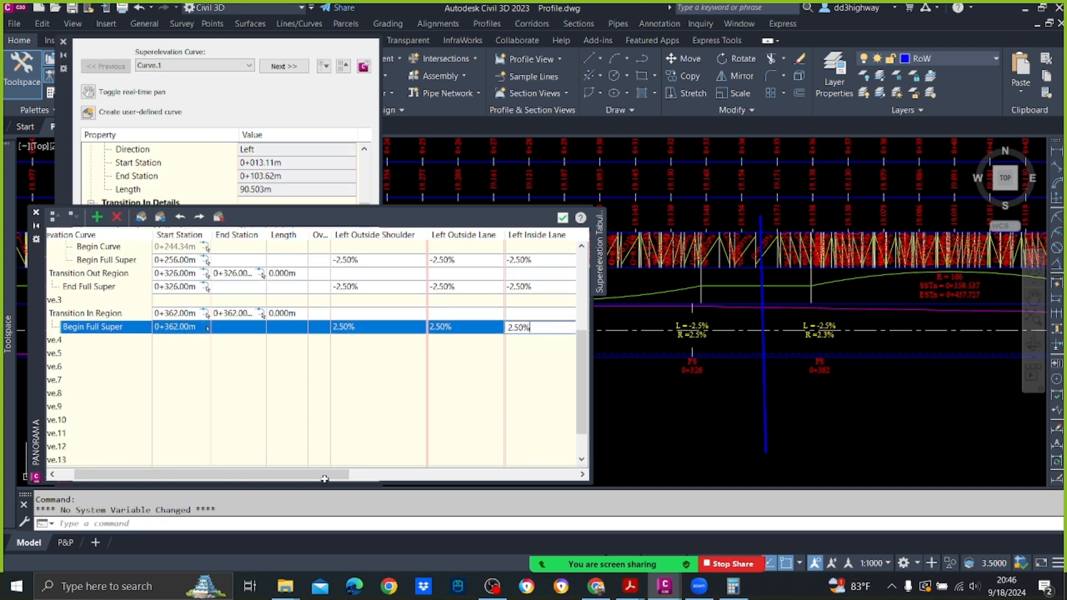
key("Return")
left_click_drag(303, 479, 428, 479)
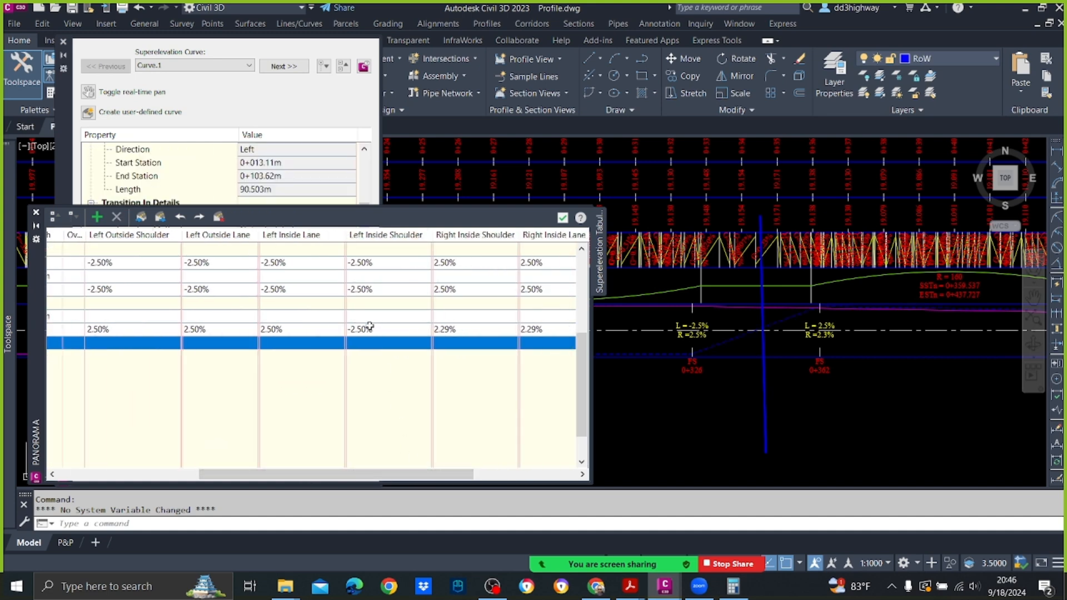
double_click(370, 328)
type("2.50%")
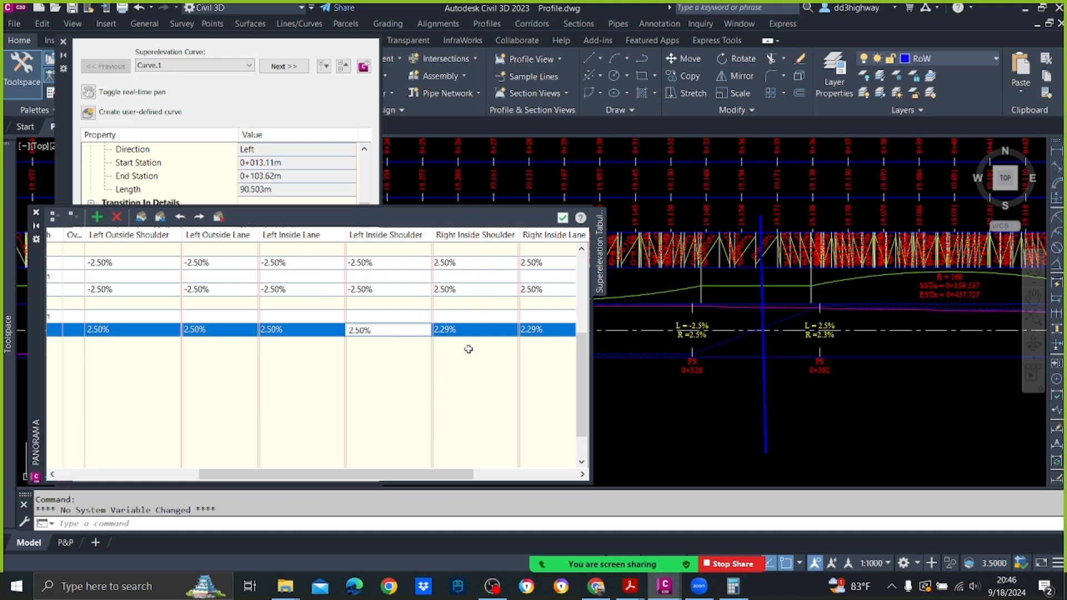
left_click(437, 394)
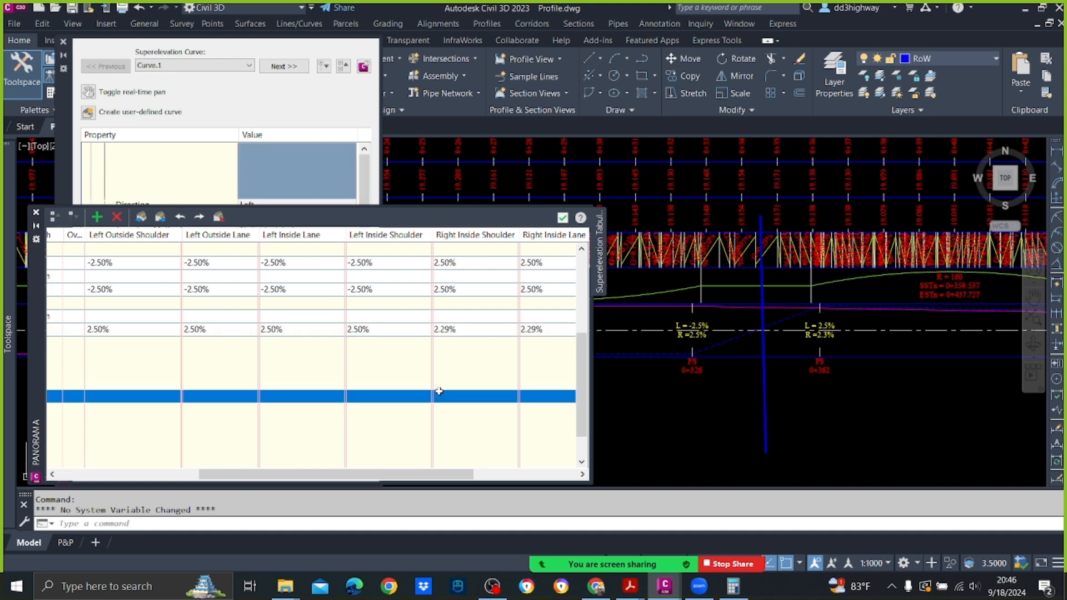
Step: Set the right inside shoulder and right inside lane slopes of Curve.3's Begin Full Super station to -2.50%
left_click(460, 328)
left_click(460, 328)
key("BackSpace")
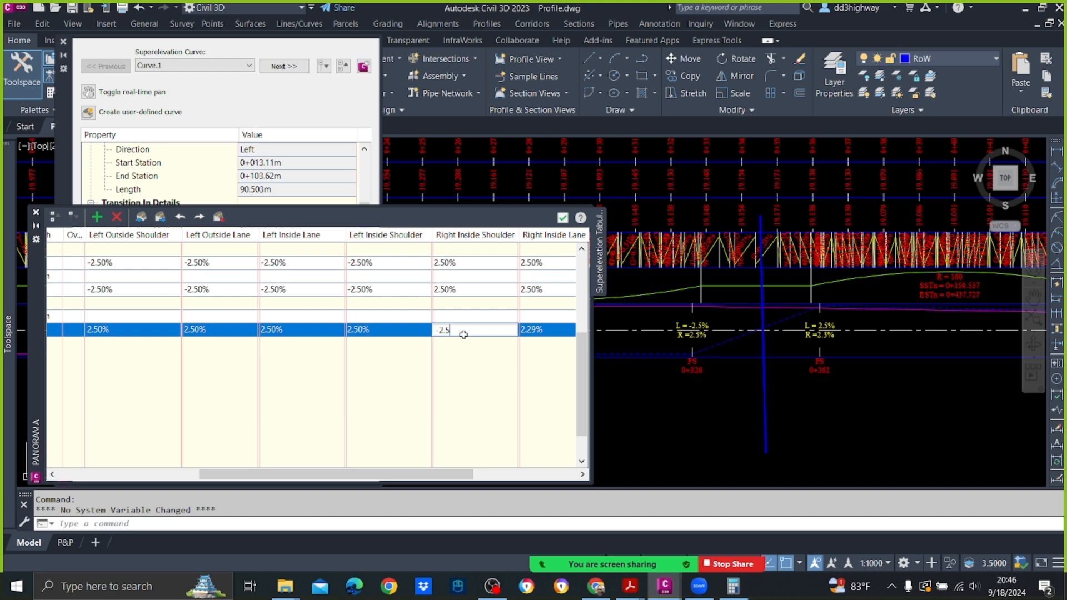
left_click(482, 370)
double_click(471, 330)
left_click(470, 371)
left_click_drag(480, 475, 585, 482)
double_click(343, 329)
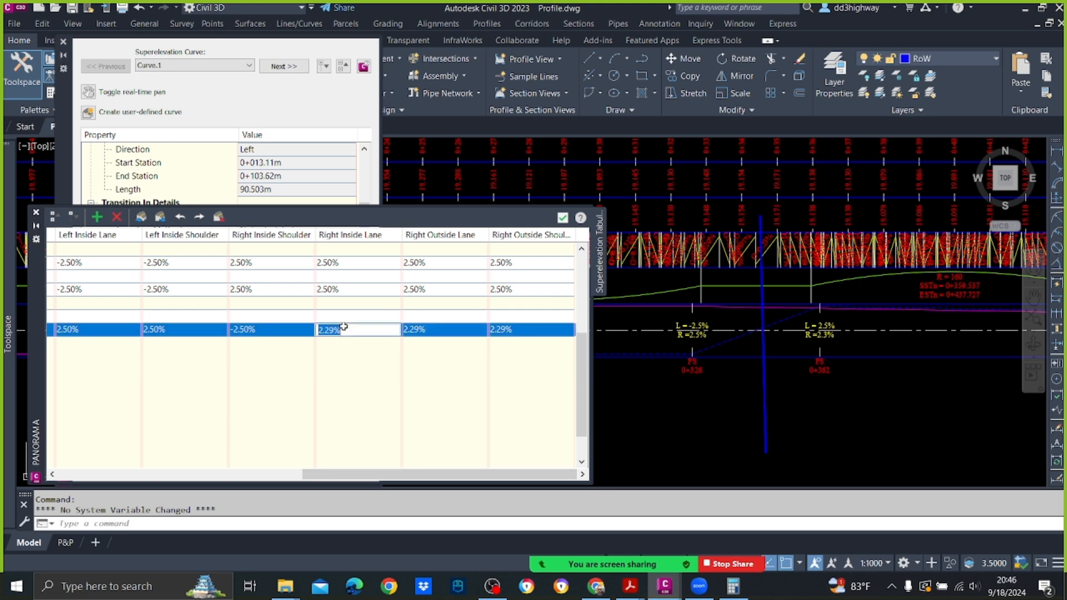
type("2.50%")
Step: Set Curve.3's Begin Full Super right outside lane and right outside shoulder slopes to -2.50%, and close the tabular editor and superelevation manager
double_click(429, 331)
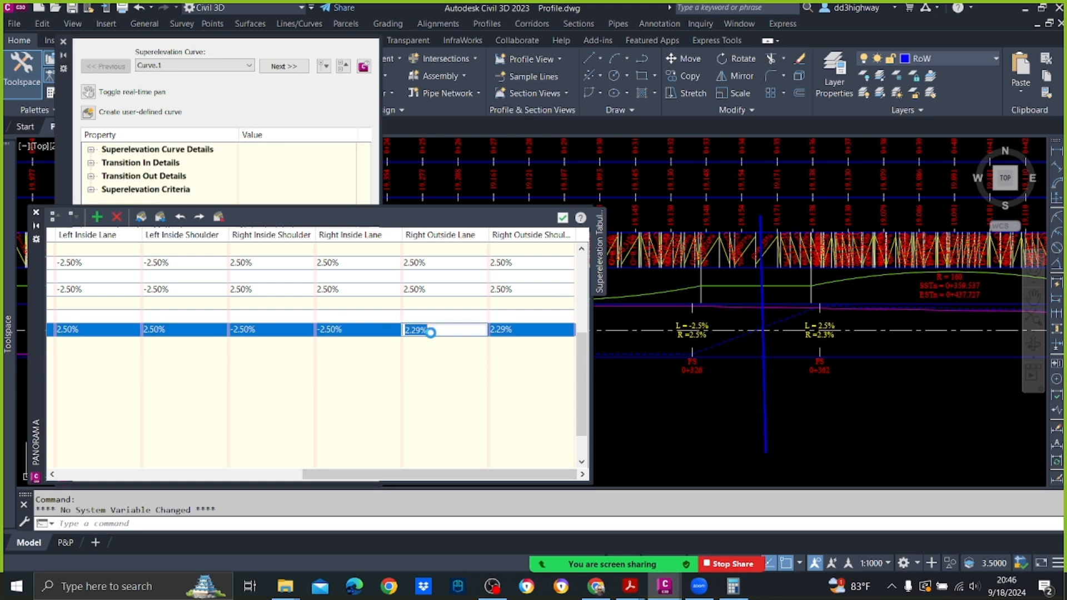
type("-2.50%")
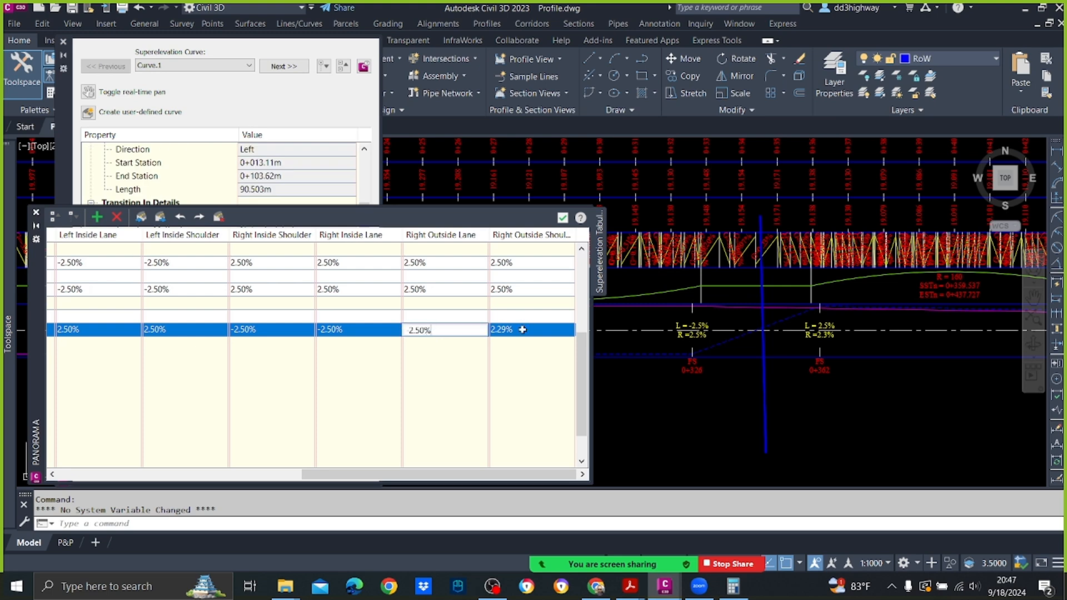
left_click(521, 330)
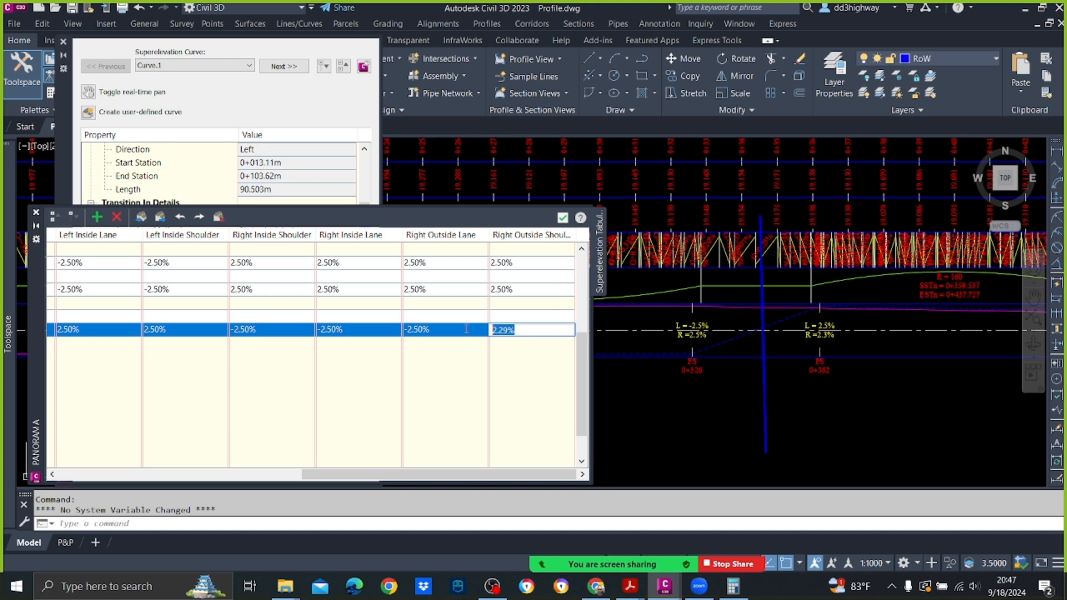
double_click(503, 329)
type("-2.50%")
left_click(678, 391)
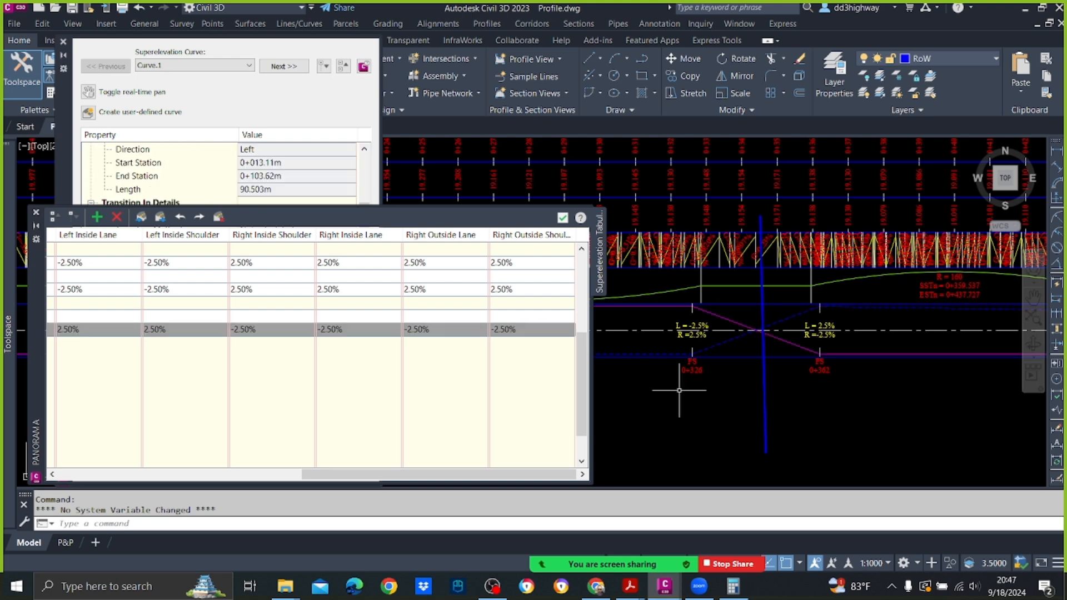
left_click(563, 218)
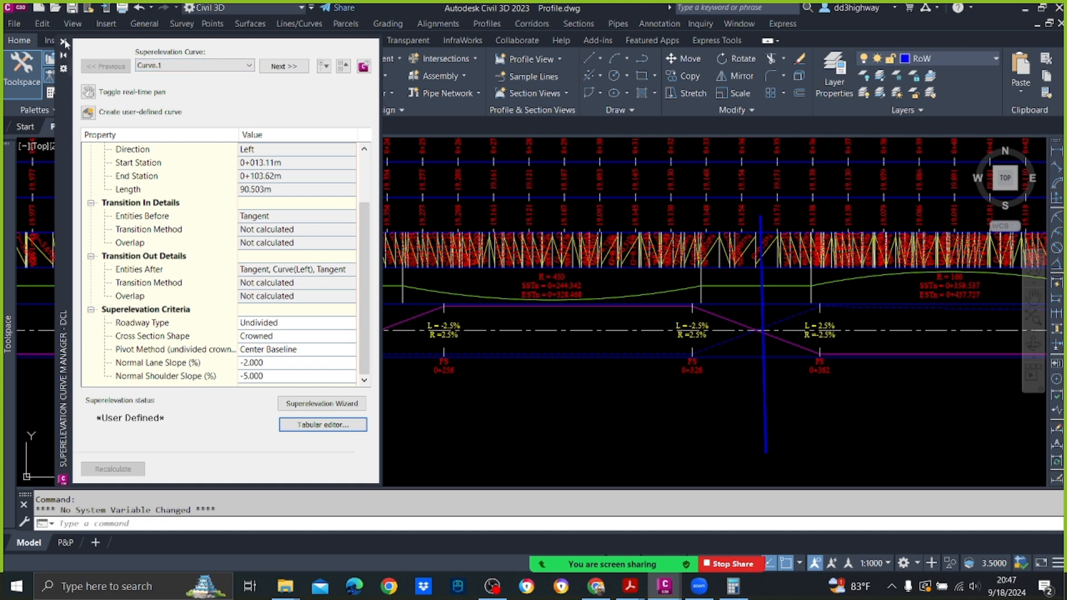
left_click(64, 43)
Step: Erase the thick blue vertical line between stations 0+326 and 0+362 and save the drawing
left_click(764, 361)
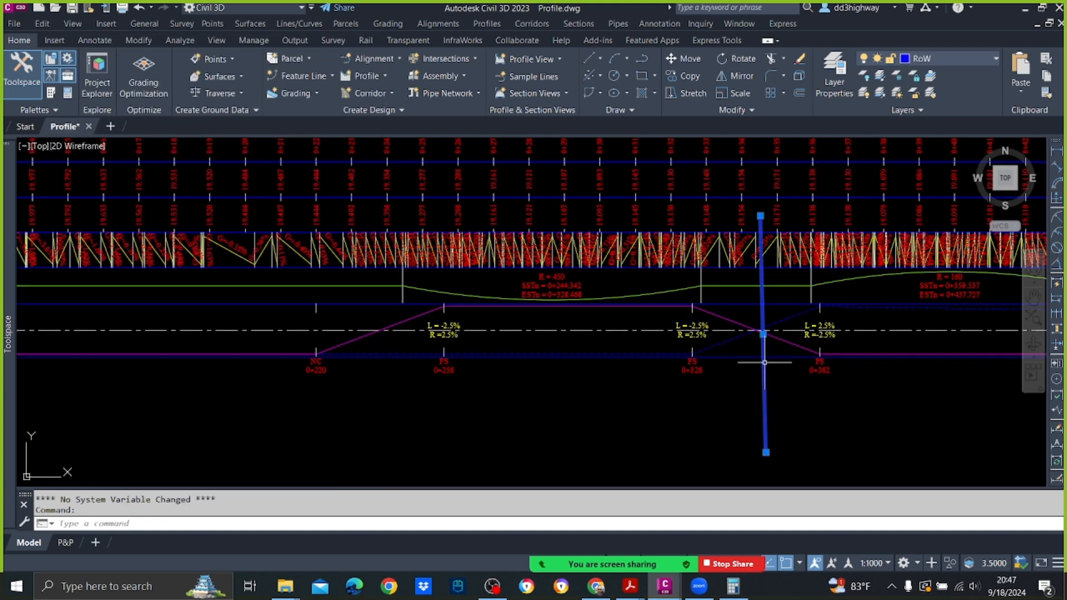
key("Delete")
scroll(702, 322, "down", 2)
middle_click_drag(828, 301, 516, 300)
scroll(477, 317, "up", 3)
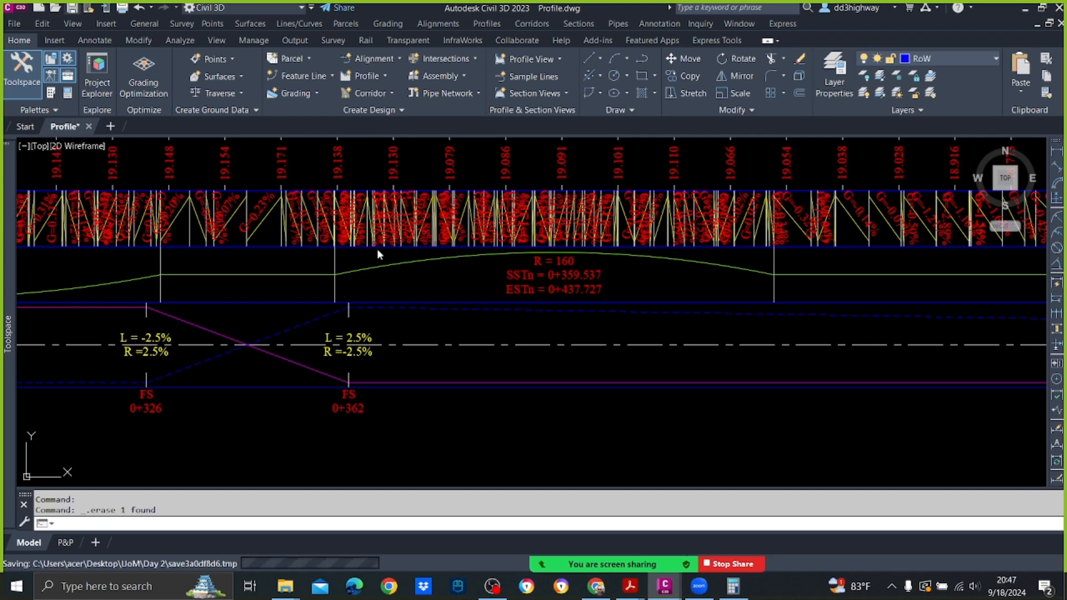
key("ctrl+s")
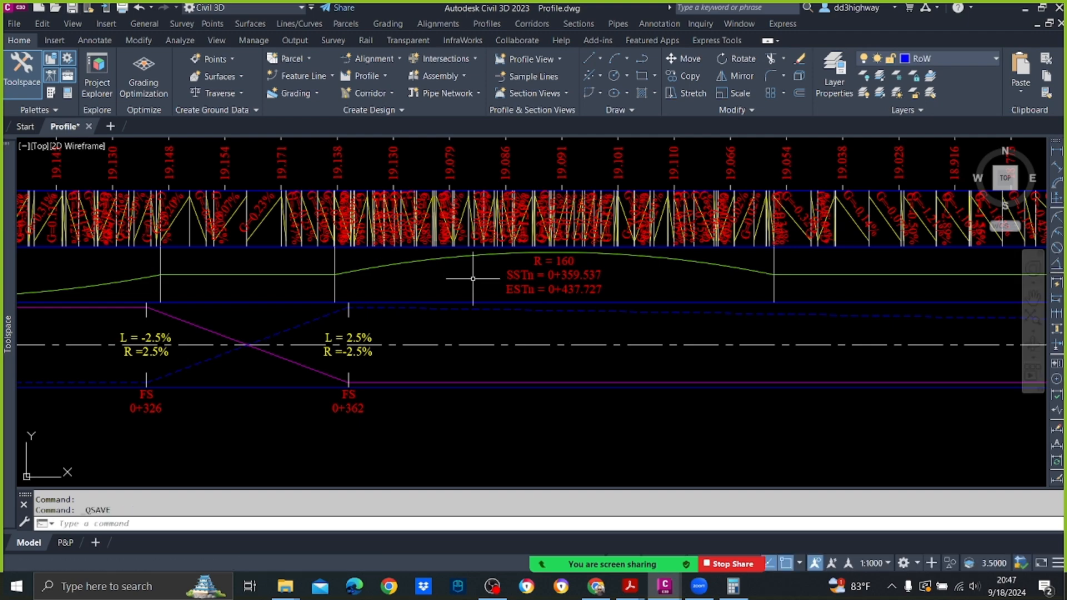
scroll(476, 331, "down", 3)
scroll(384, 331, "up", 3)
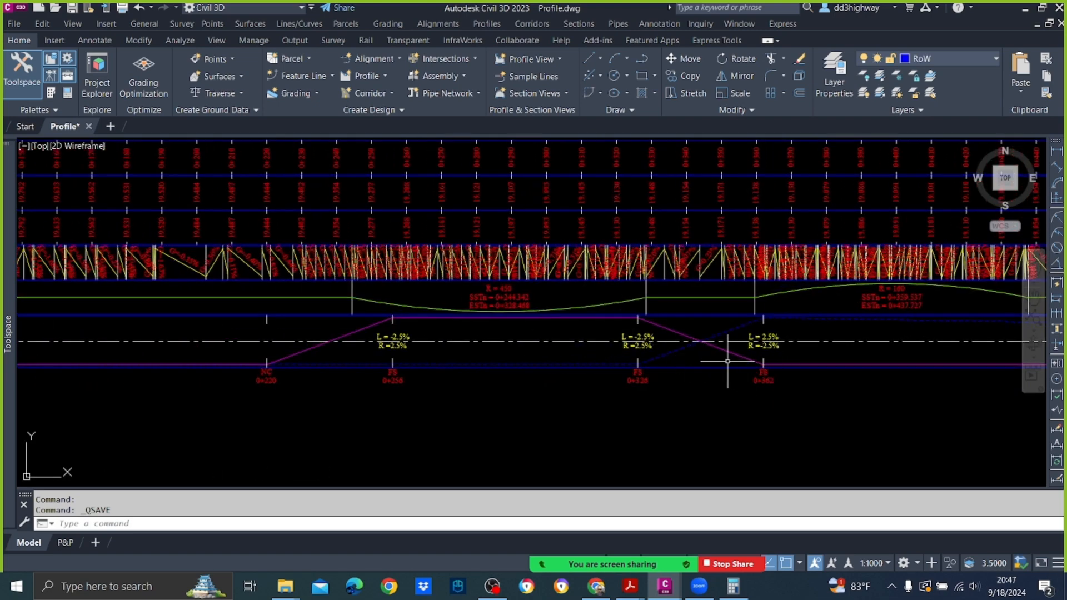
mouse_move(770, 307)
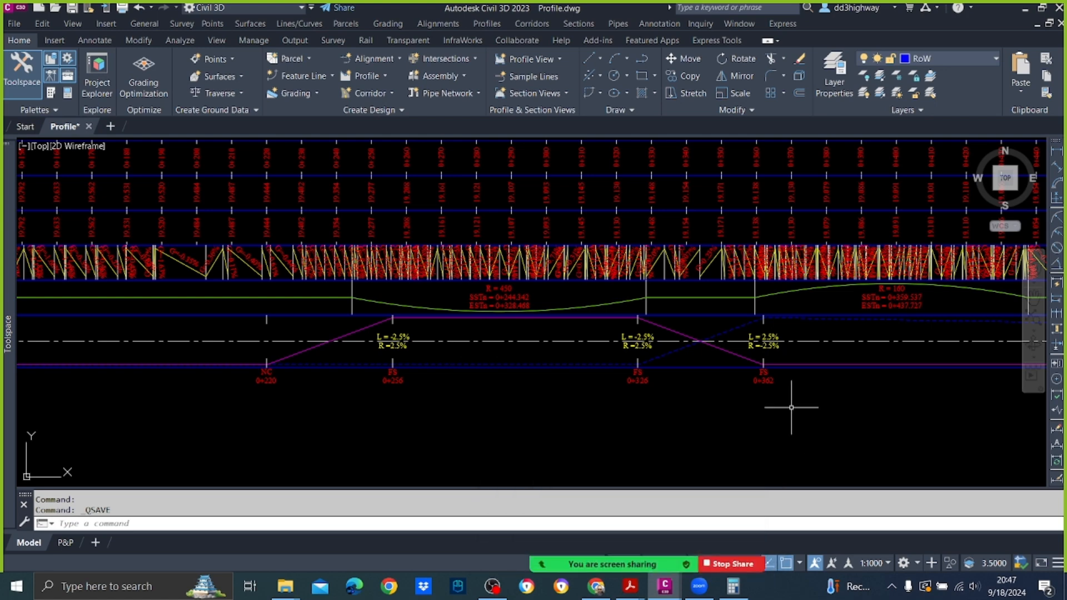
mouse_move(792, 408)
scroll(726, 362, "down", 4)
scroll(606, 342, "up", 4)
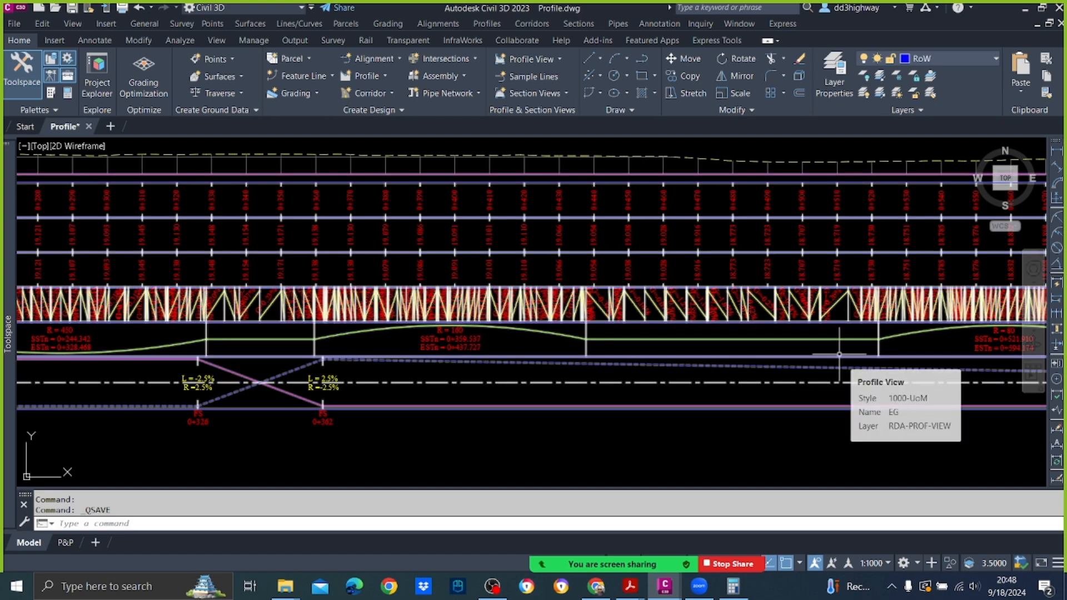
Step: Examine the superelevation band below the EG profile view, especially the transition between stations 0+326 and 0+362, and the overall profile view
scroll(702, 362, "down", 8)
scroll(525, 362, "up", 5)
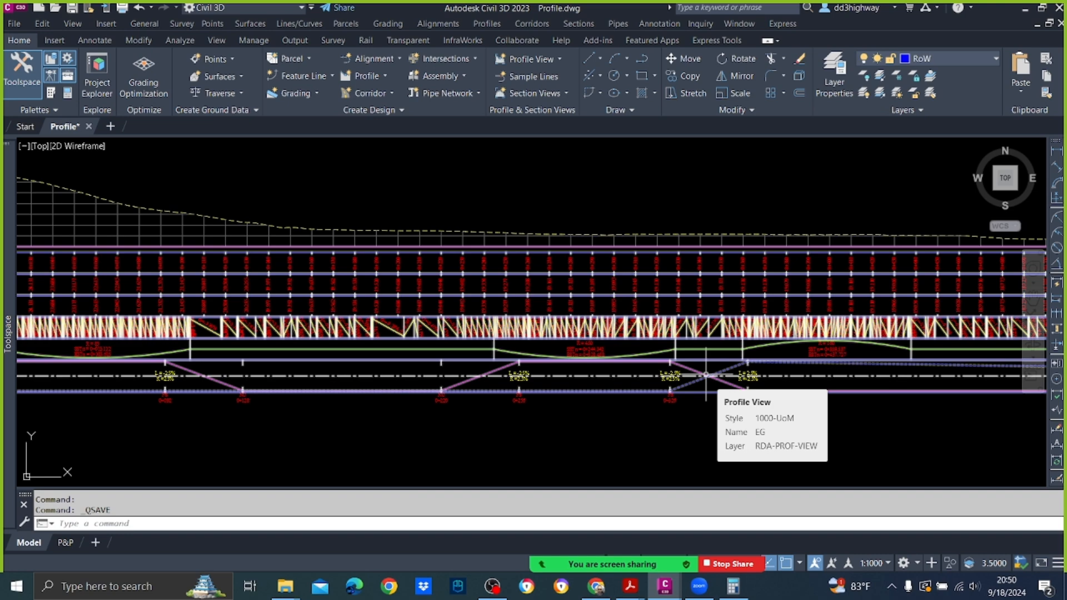
scroll(705, 375, "up", 5)
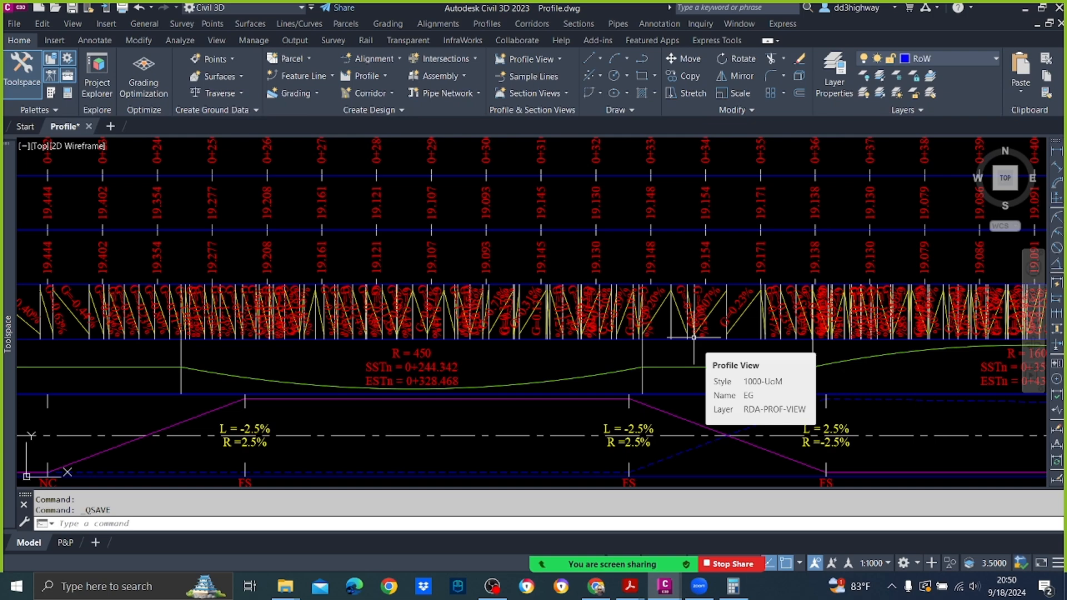
scroll(698, 248, "down", 6)
scroll(699, 305, "up", 4)
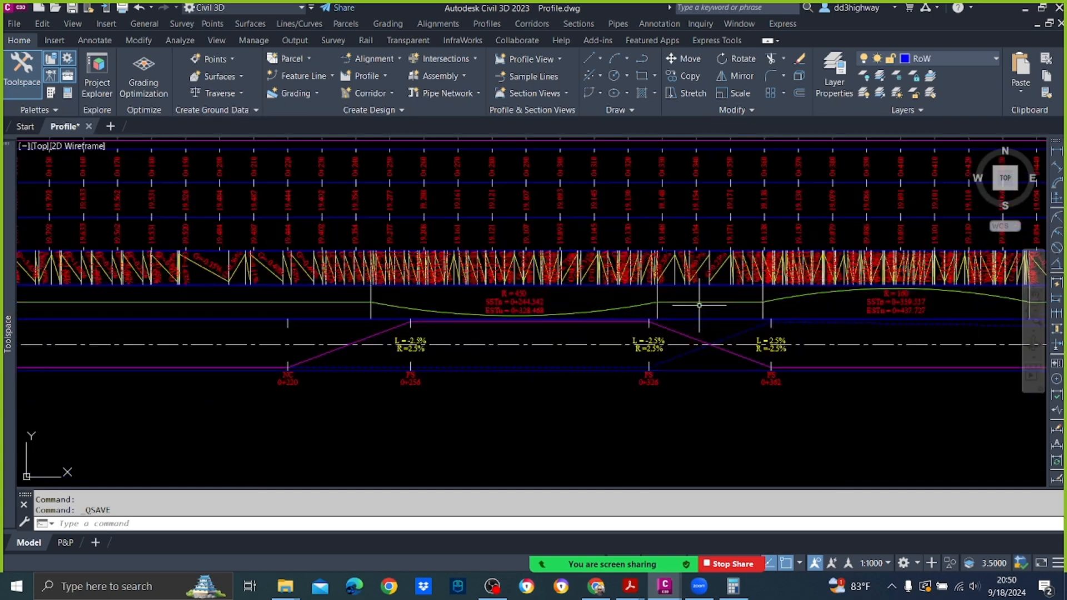
mouse_move(699, 305)
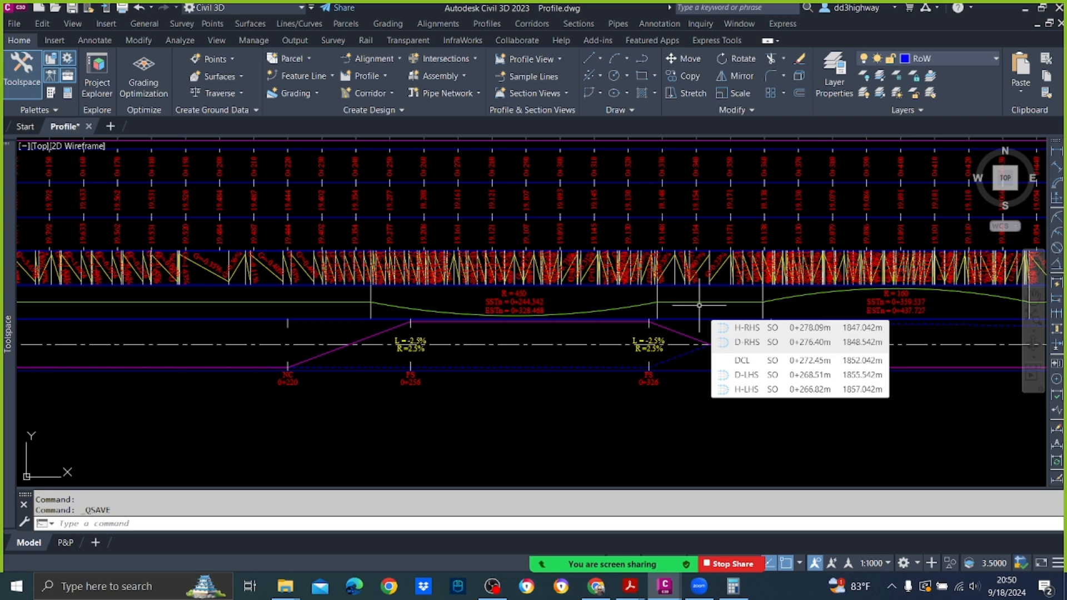
scroll(694, 306, "down", 4)
middle_click_drag(661, 274, 668, 334)
mouse_move(669, 334)
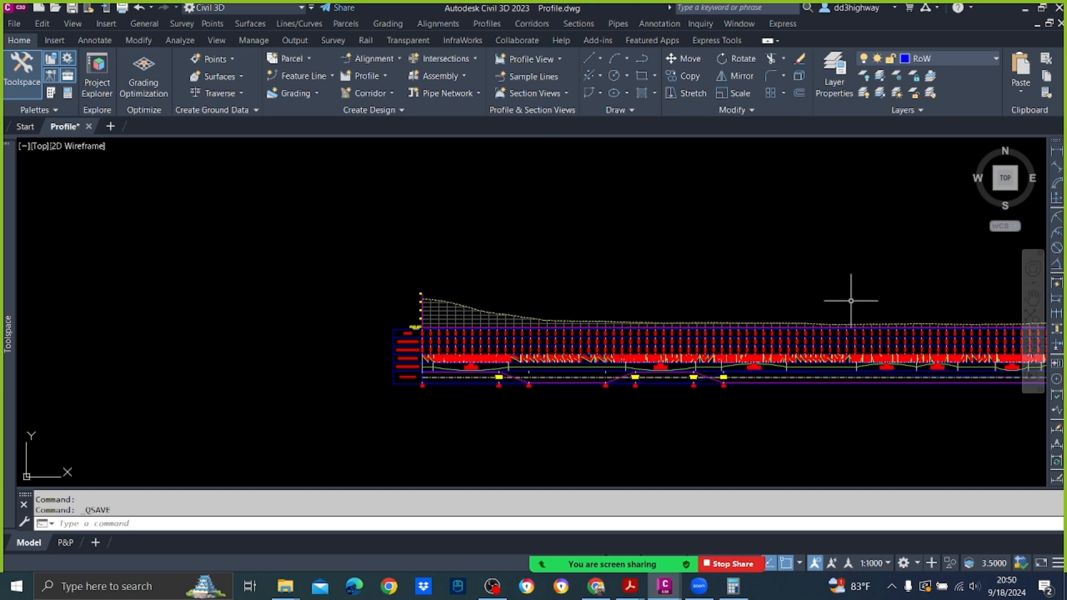
mouse_move(851, 301)
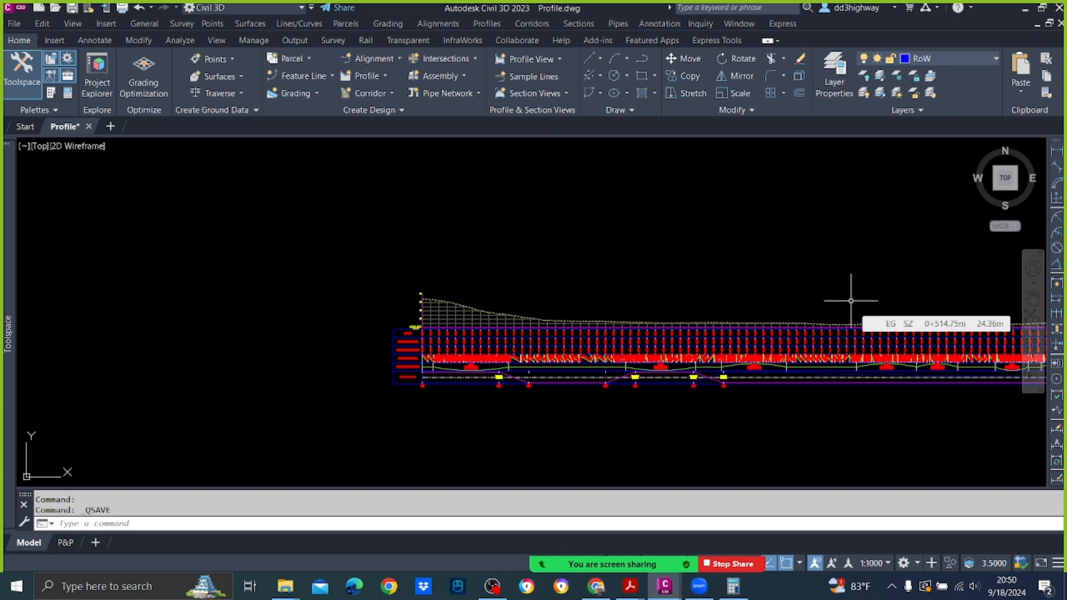